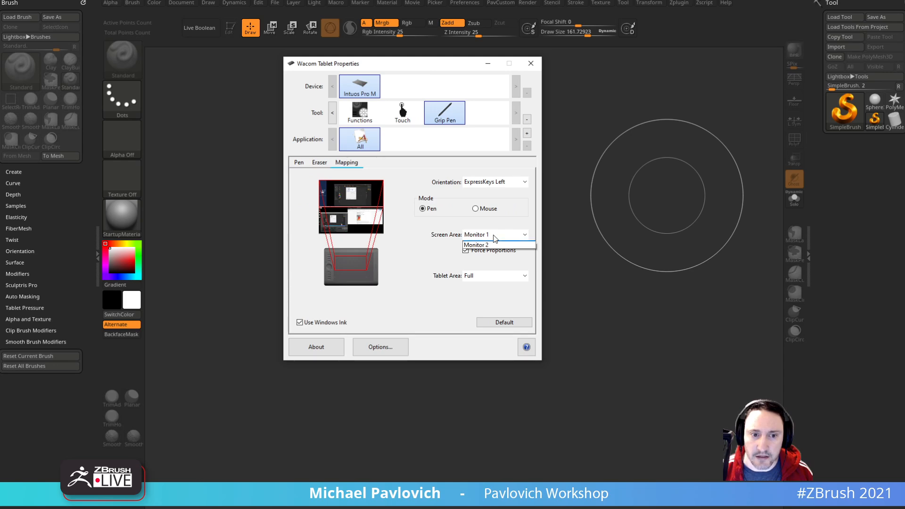
Step: Map the Wacom pen to a portion of the screen with top 271, bottom 1359, left 839 and right 2767 pixels
{"action": "left_click", "coordinate": [486, 268]}
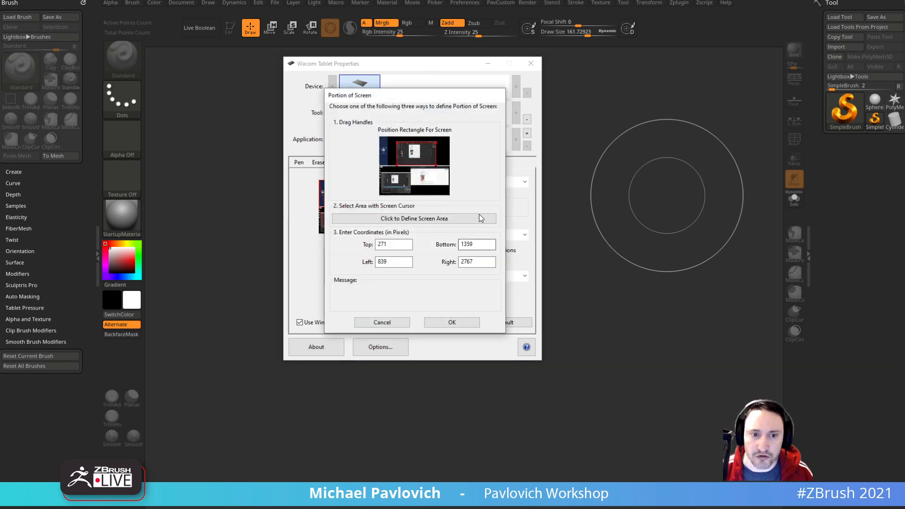
{"action": "left_click", "coordinate": [451, 323]}
{"action": "left_click", "coordinate": [529, 70]}
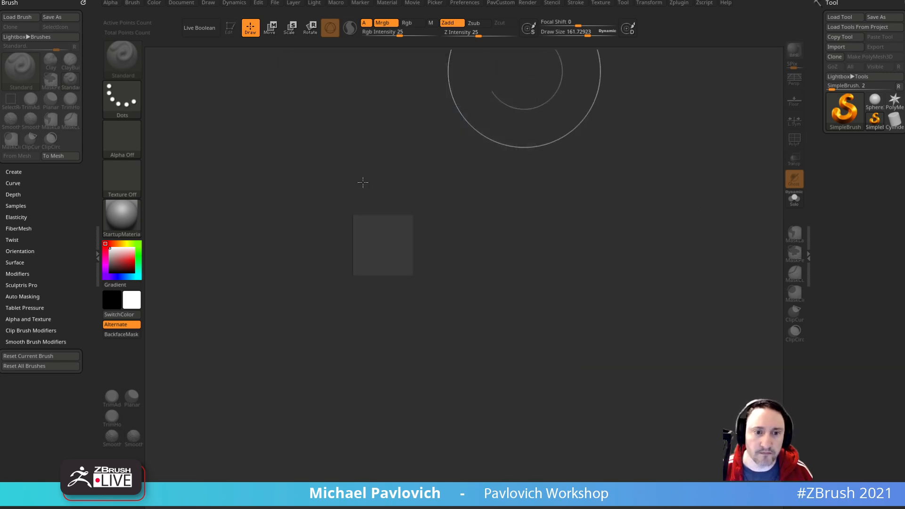
Step: Reduce the brush draw size to about 48 and clear the canvas
{"action": "key", "text": "s"}
{"action": "left_click_drag", "start_coordinate": [492, 222], "coordinate": [479, 222]}
{"action": "key", "text": "ctrl+n"}
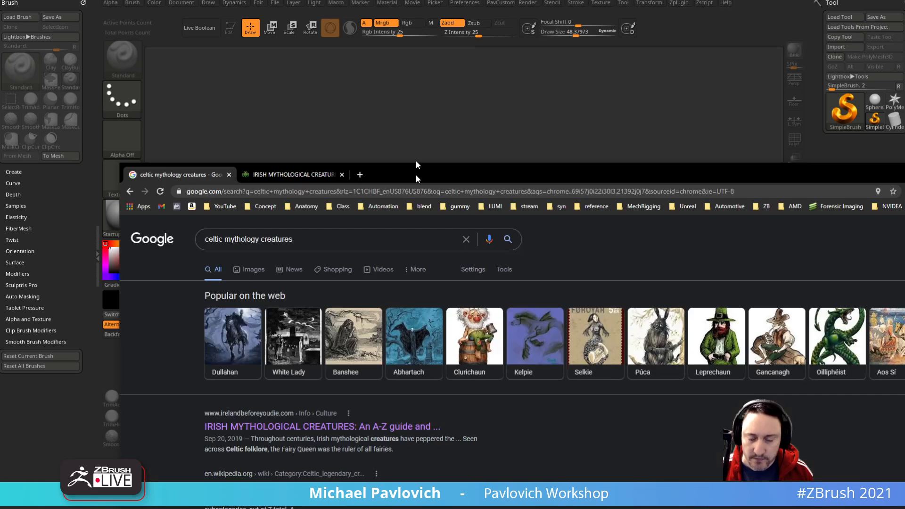
Step: In the browser, look over the "celtic mythology creatures" search results and the "What's New in ZBrush 2021.6" video
{"action": "left_click_drag", "start_coordinate": [415, 171], "coordinate": [363, 41]}
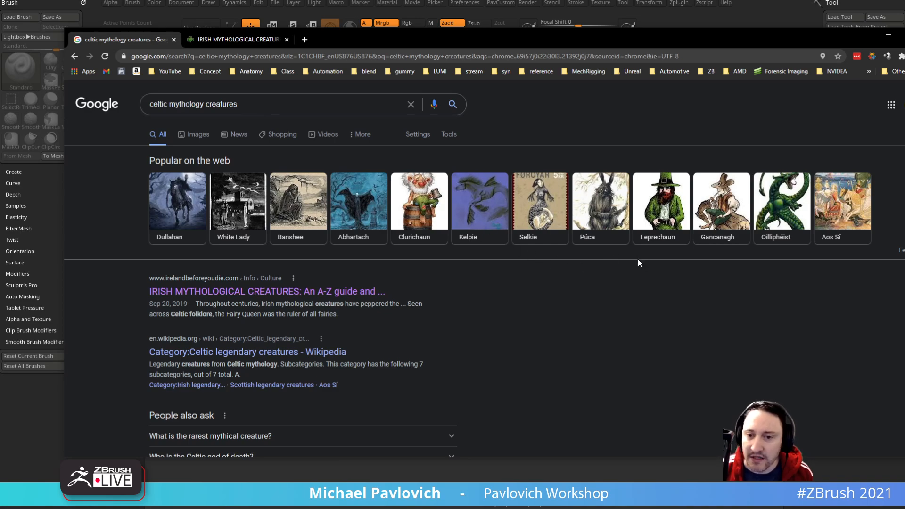
{"action": "left_click_drag", "start_coordinate": [630, 39], "coordinate": [904, 39]}
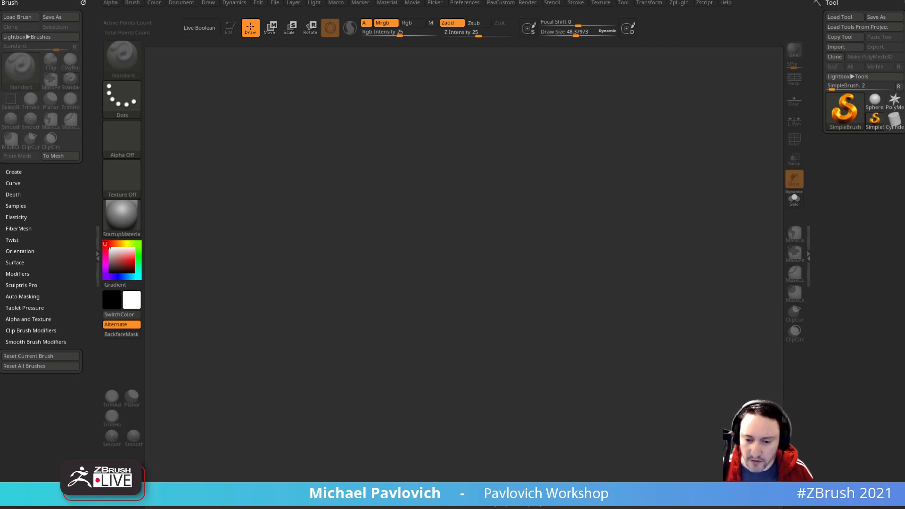
{"action": "left_click_drag", "start_coordinate": [587, 124], "coordinate": [501, 47]}
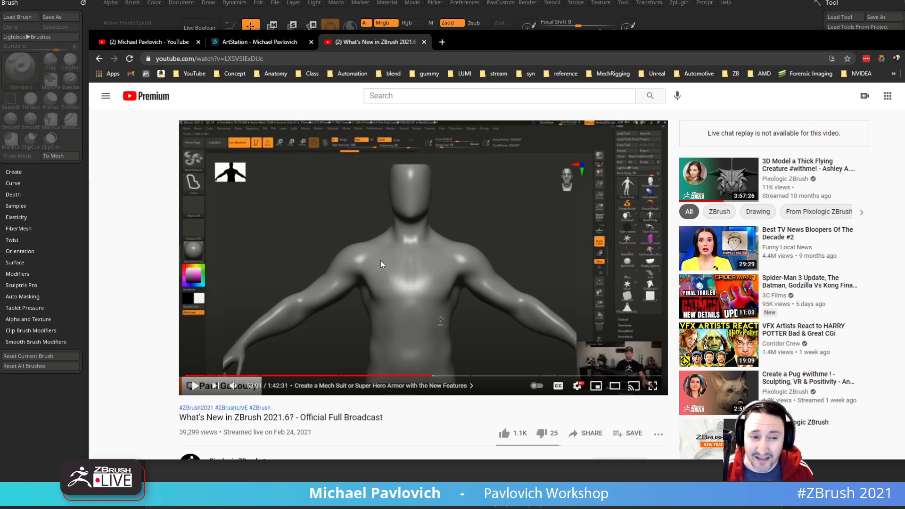
{"action": "left_click_drag", "start_coordinate": [370, 376], "coordinate": [517, 377]}
{"action": "left_click_drag", "start_coordinate": [499, 49], "coordinate": [1, 283]}
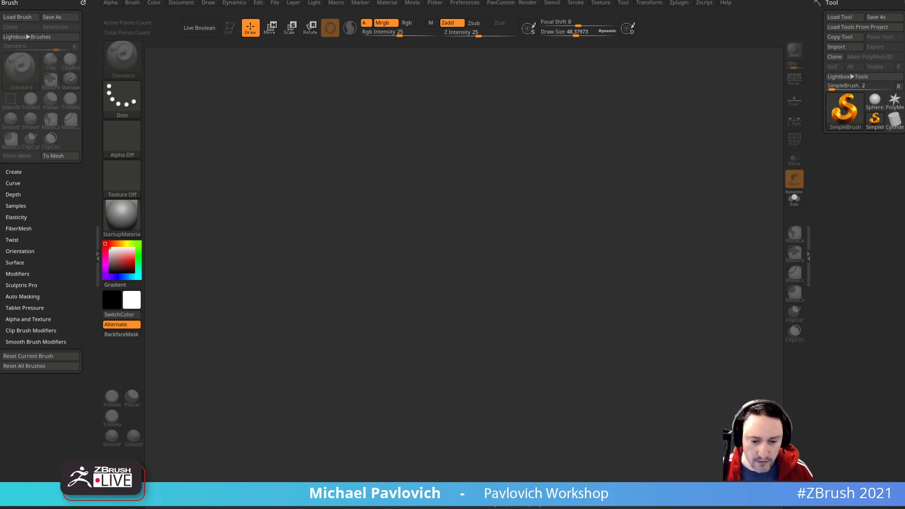
Step: Switch to the browser and read through the A–Z guide to Irish mythological creatures for character ideas
{"action": "key", "text": "alt+Tab"}
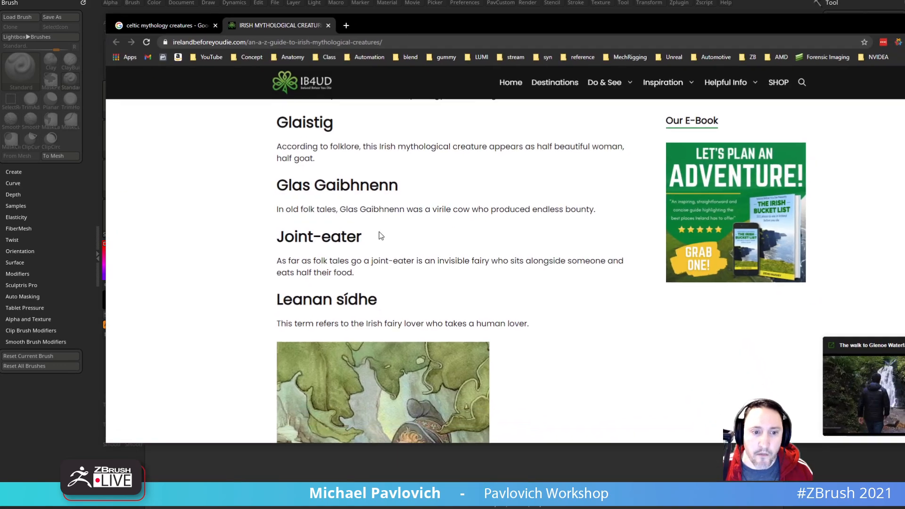
{"action": "scroll", "coordinate": [391, 363], "scroll_direction": "down", "scroll_amount": 8}
{"action": "scroll", "coordinate": [390, 363], "scroll_direction": "down", "scroll_amount": 5}
{"action": "scroll", "coordinate": [383, 351], "scroll_direction": "up", "scroll_amount": 15}
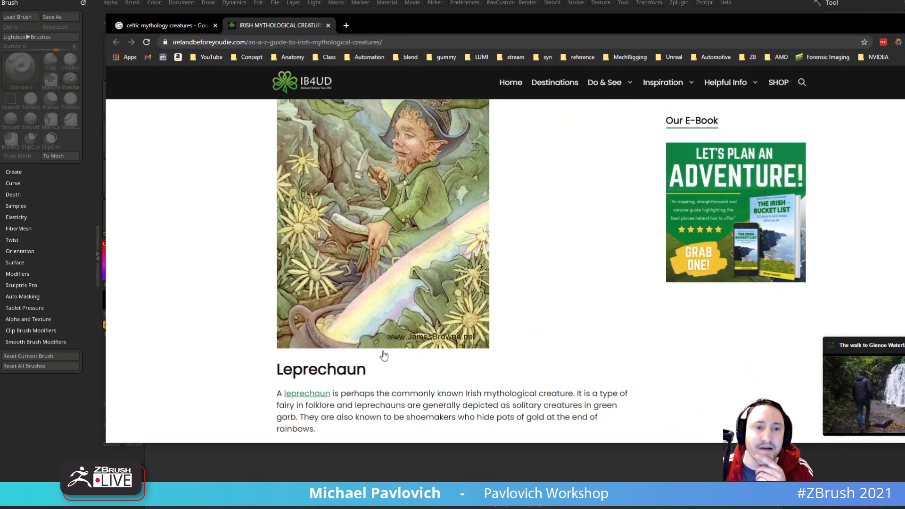
{"action": "scroll", "coordinate": [372, 344], "scroll_direction": "up", "scroll_amount": 6}
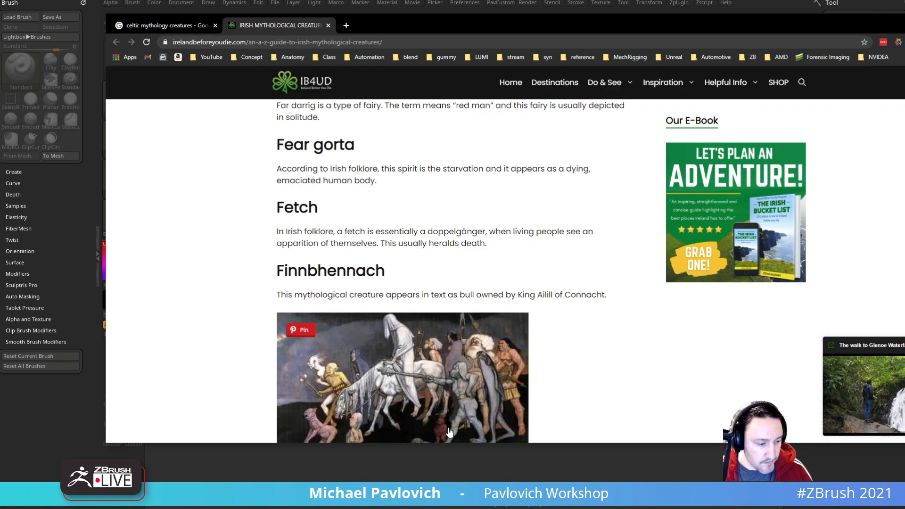
{"action": "scroll", "coordinate": [477, 251], "scroll_direction": "up", "scroll_amount": 10}
{"action": "scroll", "coordinate": [464, 255], "scroll_direction": "up", "scroll_amount": 20}
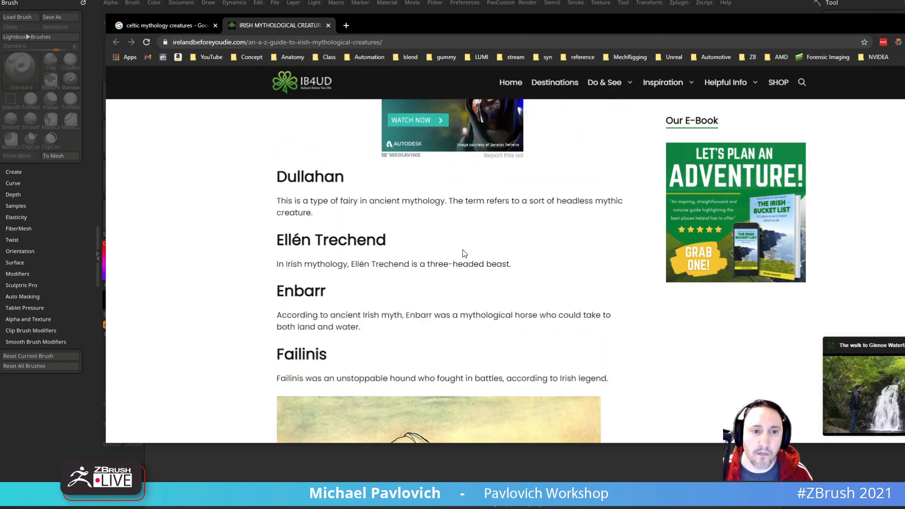
{"action": "scroll", "coordinate": [462, 252], "scroll_direction": "up", "scroll_amount": 15}
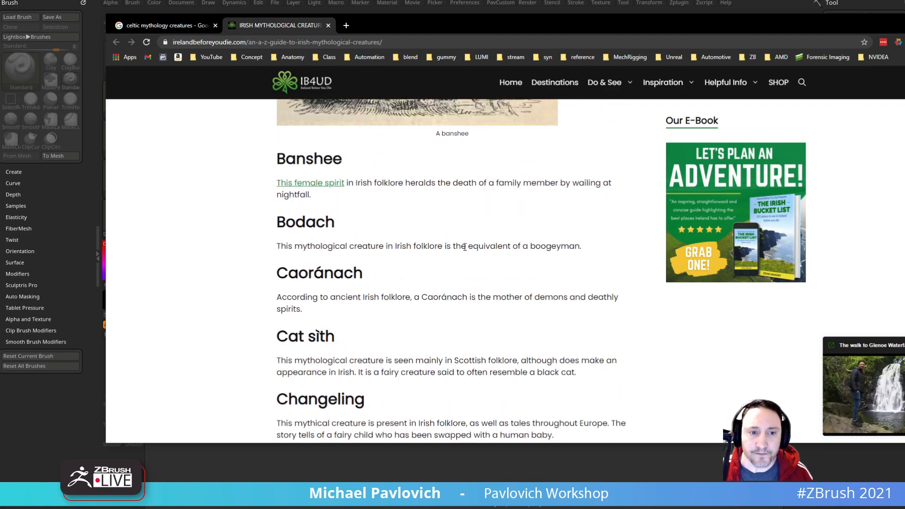
{"action": "scroll", "coordinate": [462, 253], "scroll_direction": "up", "scroll_amount": 10}
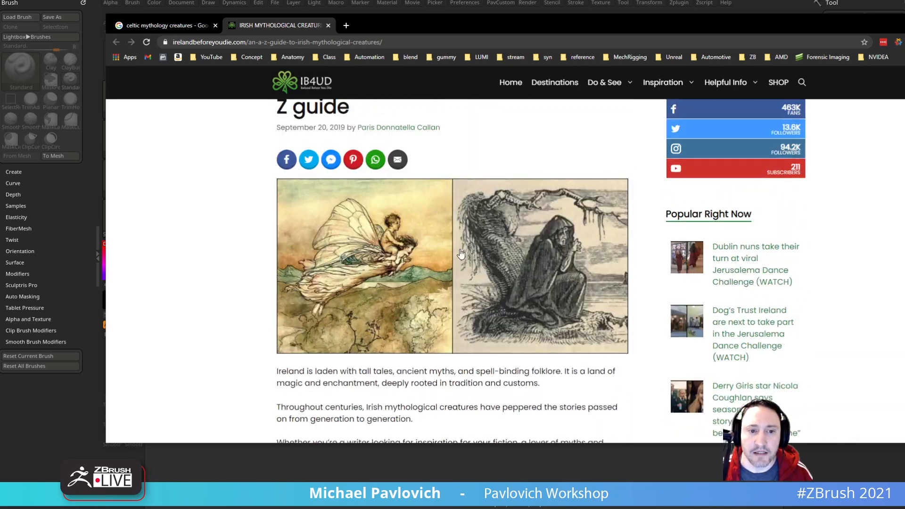
{"action": "scroll", "coordinate": [459, 255], "scroll_direction": "down", "scroll_amount": 20}
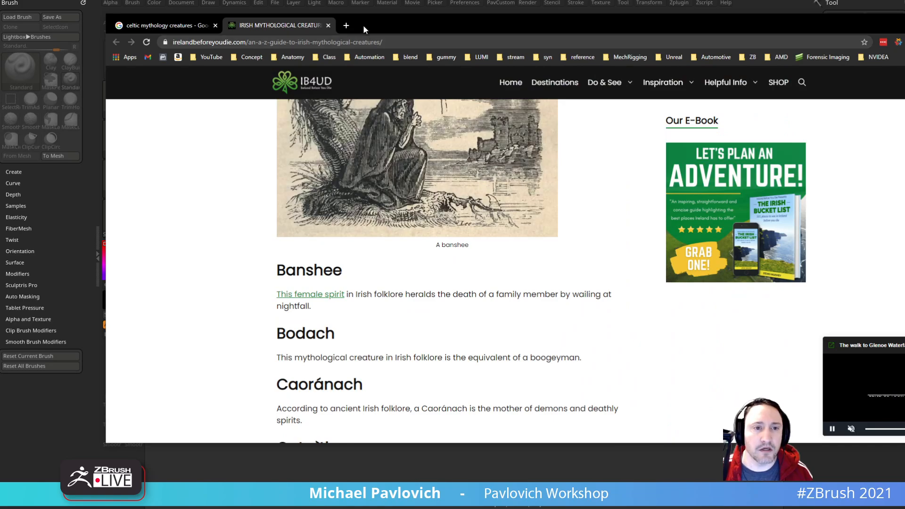
{"action": "left_click_drag", "start_coordinate": [363, 26], "coordinate": [305, 45]}
{"action": "scroll", "coordinate": [302, 221], "scroll_direction": "down", "scroll_amount": 10}
{"action": "scroll", "coordinate": [302, 222], "scroll_direction": "down", "scroll_amount": 20}
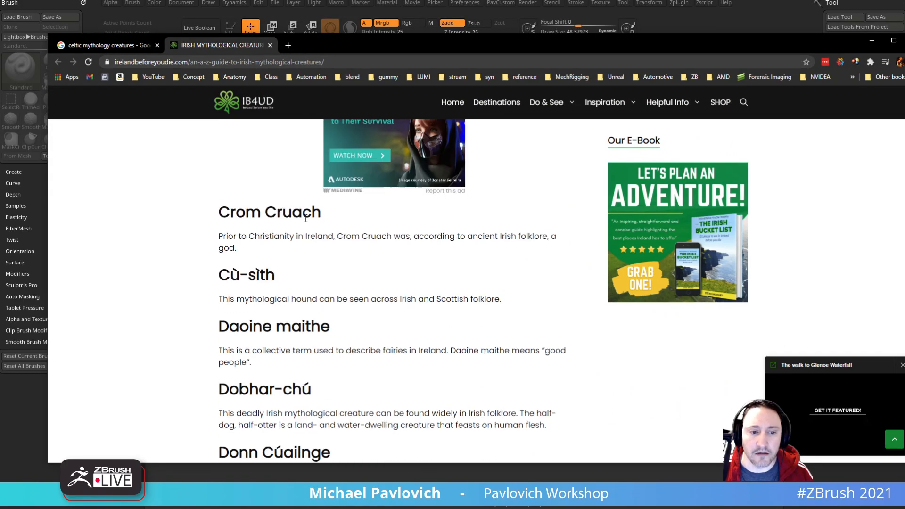
{"action": "scroll", "coordinate": [302, 219], "scroll_direction": "down", "scroll_amount": 15}
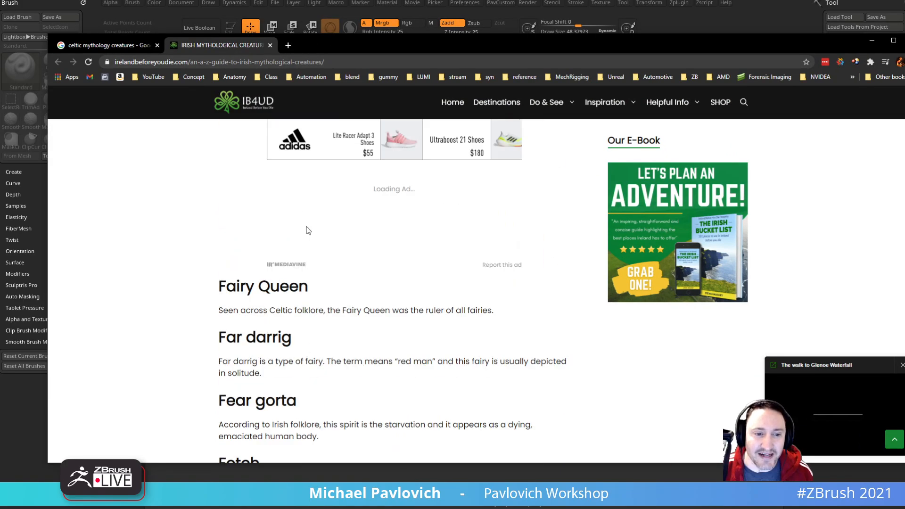
{"action": "scroll", "coordinate": [309, 234], "scroll_direction": "down", "scroll_amount": 20}
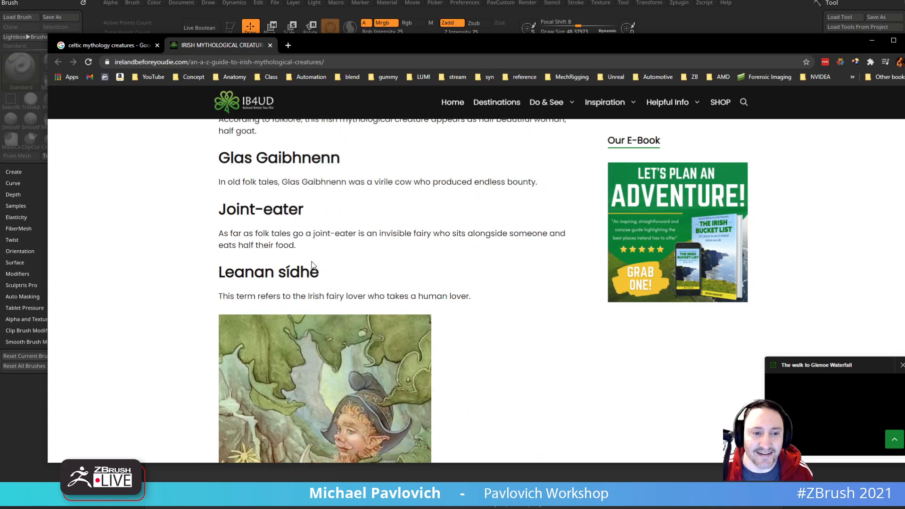
{"action": "scroll", "coordinate": [327, 274], "scroll_direction": "down", "scroll_amount": 10}
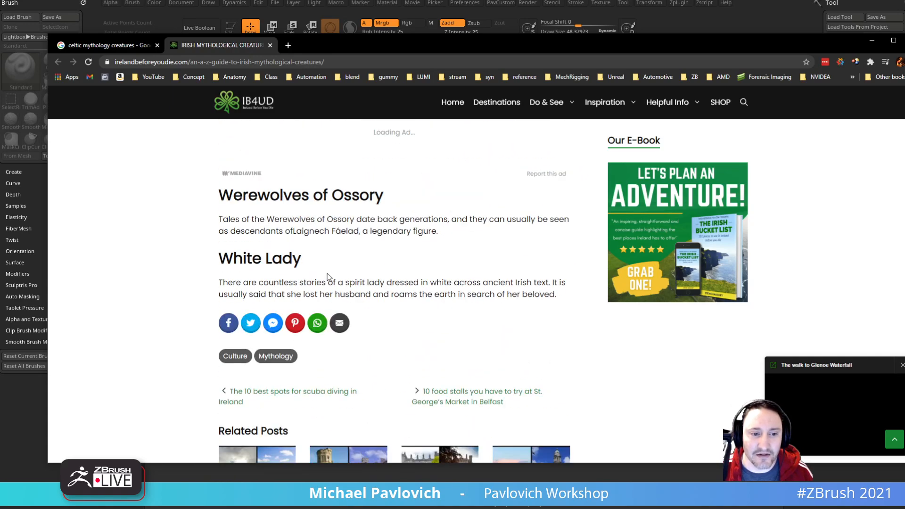
{"action": "scroll", "coordinate": [330, 278], "scroll_direction": "up", "scroll_amount": 9}
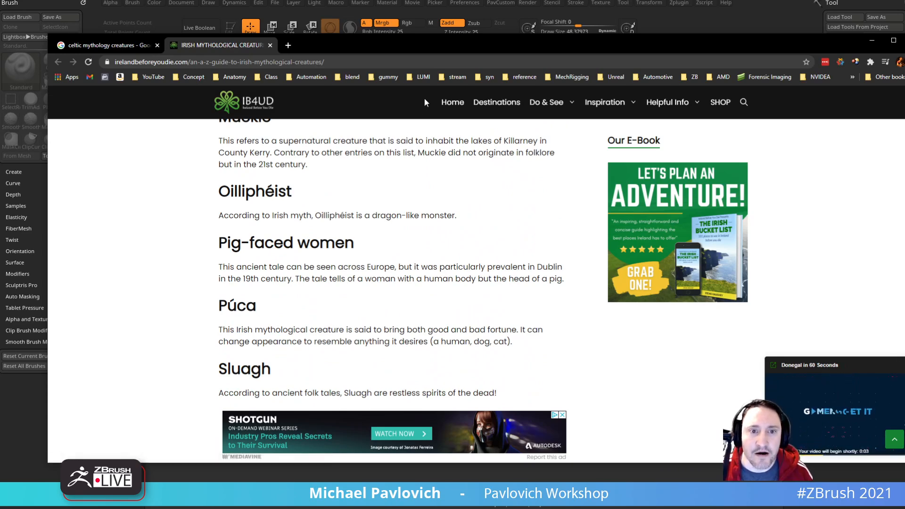
{"action": "left_click_drag", "start_coordinate": [447, 46], "coordinate": [904, 45]}
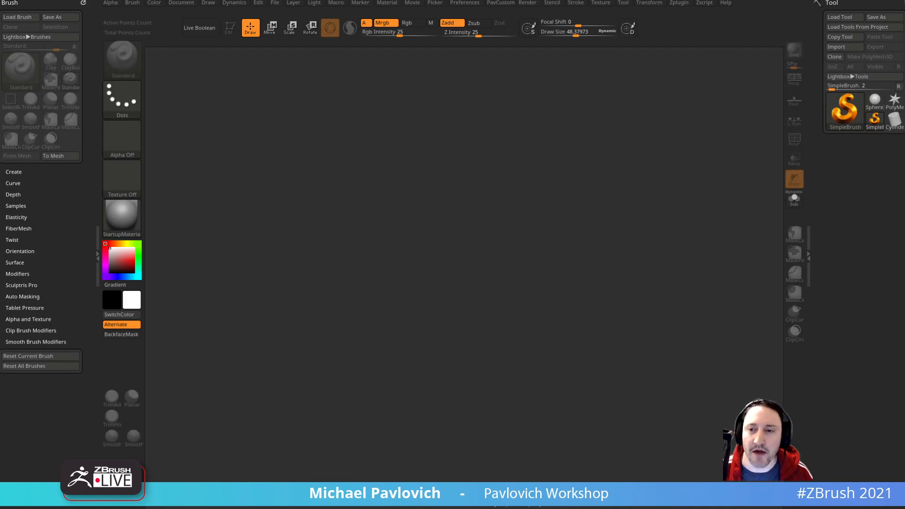
Step: Load the Bebop blockout tool, draw it on the canvas in Edit mode and frame the full figure
{"action": "left_click", "coordinate": [833, 17]}
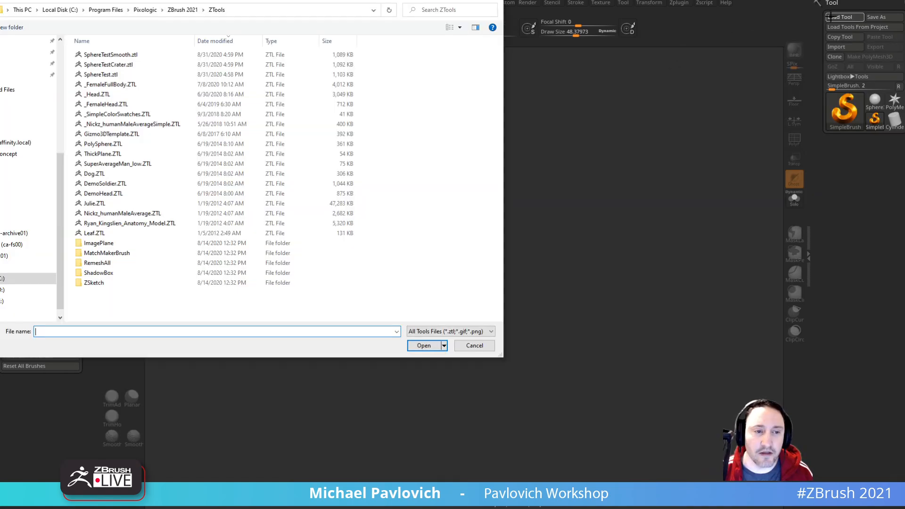
{"action": "scroll", "coordinate": [11, 139], "scroll_direction": "up", "scroll_amount": 4}
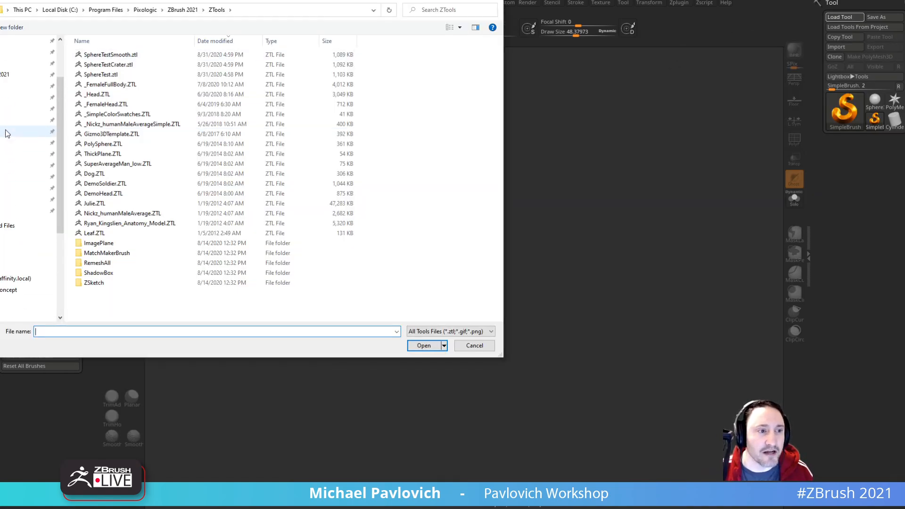
{"action": "scroll", "coordinate": [3, 97], "scroll_direction": "up", "scroll_amount": 1}
{"action": "left_click", "coordinate": [7, 63]}
{"action": "left_click_drag", "start_coordinate": [50, 1], "coordinate": [0, 6]}
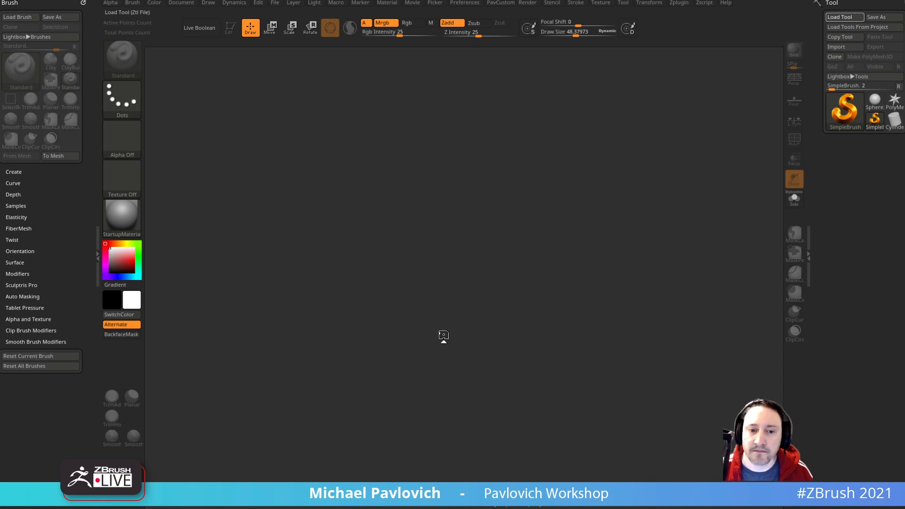
{"action": "left_click_drag", "start_coordinate": [434, 323], "coordinate": [447, 374]}
{"action": "left_click", "coordinate": [232, 27]}
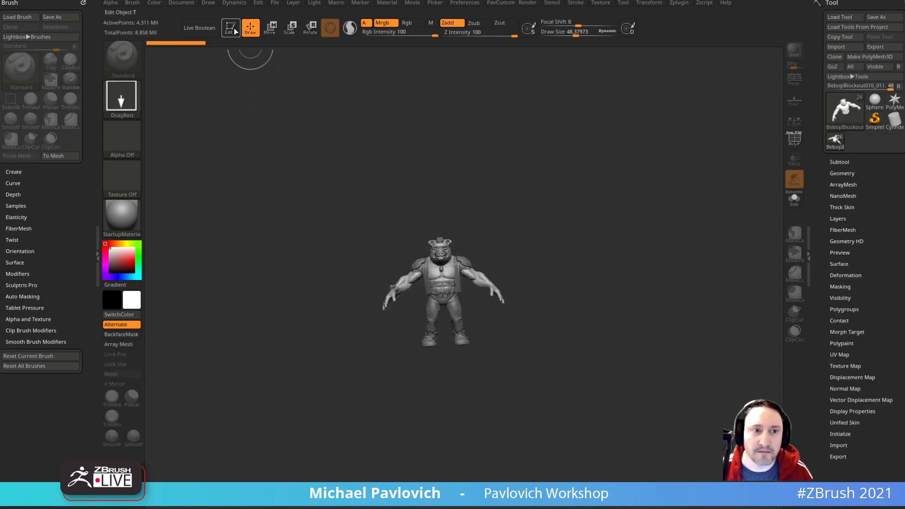
{"action": "left_click_drag", "start_coordinate": [507, 193], "coordinate": [618, 420]}
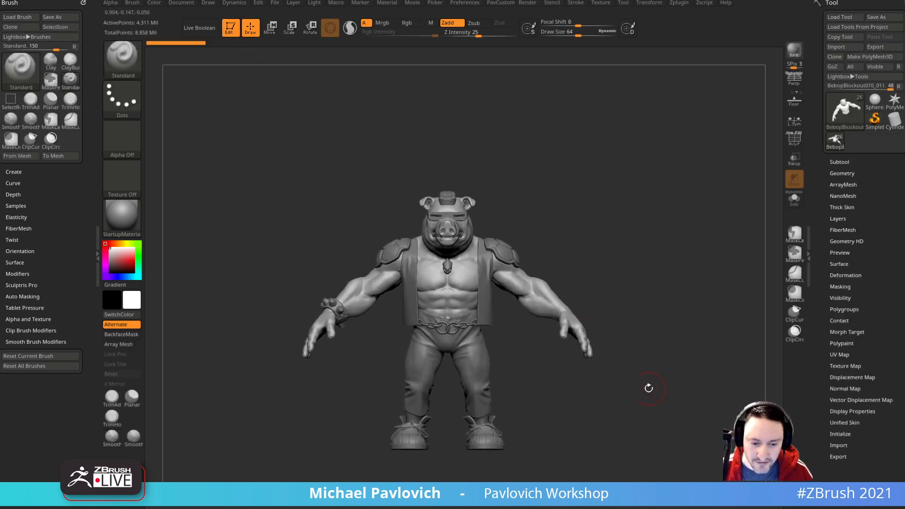
Step: Load the Body_Female tool from the Lightbox library and lower its geometry subdivision level
{"action": "key", "text": "comma"}
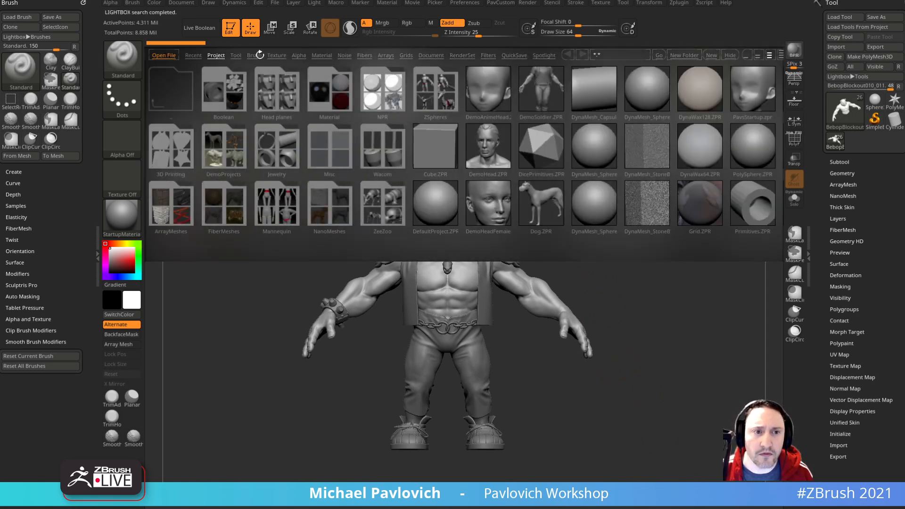
{"action": "left_click", "coordinate": [236, 55]}
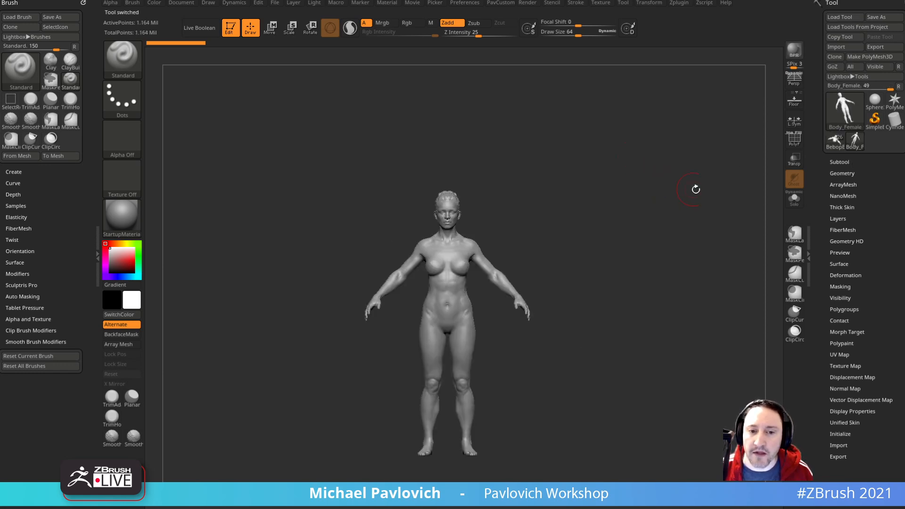
{"action": "left_click", "coordinate": [839, 175]}
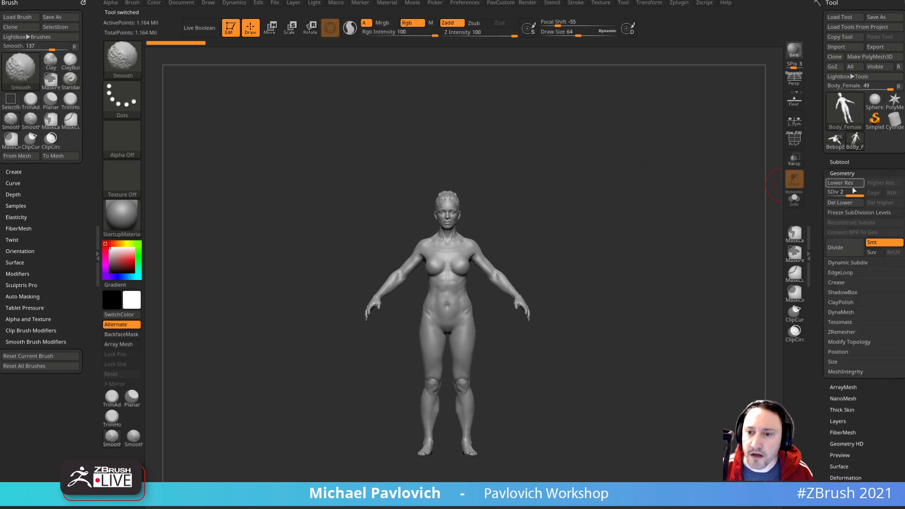
{"action": "left_click_drag", "start_coordinate": [852, 193], "coordinate": [832, 192]}
{"action": "left_click_drag", "start_coordinate": [746, 191], "coordinate": [649, 220]}
Step: Switch back to the Bebop blockout tool, make the body subtool BebopBlockout010_011 active and show the subtool list
{"action": "left_click", "coordinate": [835, 148]}
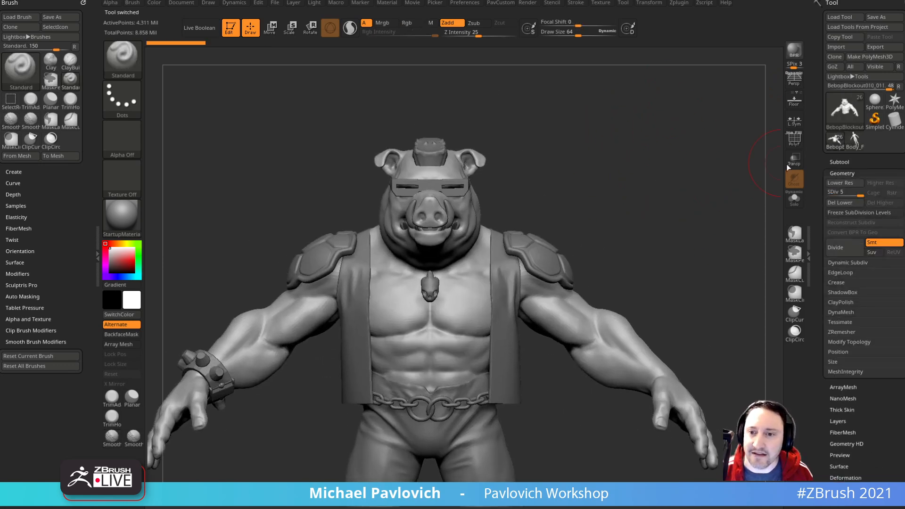
{"action": "left_click", "coordinate": [500, 241], "text": "alt"}
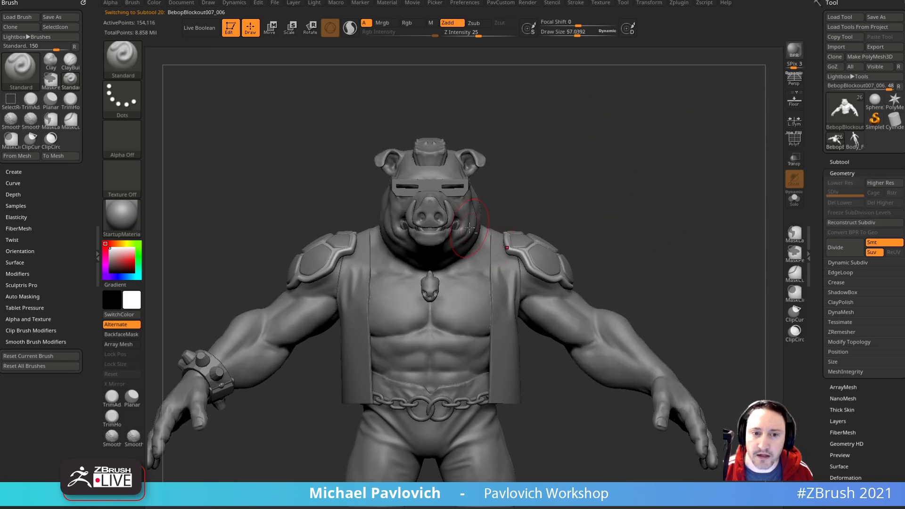
{"action": "key", "text": "shift"}
{"action": "left_click", "coordinate": [833, 161]}
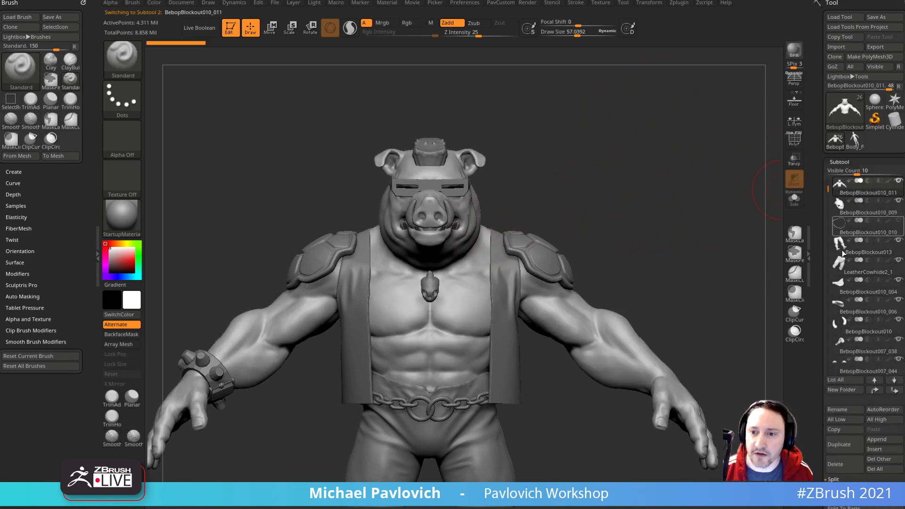
Step: Solo the body subtool, turn on PolyFrame display and isolate the head polygroup
{"action": "left_click", "coordinate": [794, 200]}
{"action": "left_click_drag", "start_coordinate": [707, 212], "coordinate": [680, 204]}
{"action": "key", "text": "s"}
{"action": "left_click", "coordinate": [791, 142]}
{"action": "mouse_move", "coordinate": [566, 208]}
{"action": "left_mouse_down"}
{"action": "mouse_move", "coordinate": [669, 190]}
{"action": "mouse_move", "coordinate": [600, 195]}
{"action": "mouse_move", "coordinate": [576, 178]}
{"action": "mouse_move", "coordinate": [609, 174]}
{"action": "mouse_move", "coordinate": [718, 202]}
{"action": "mouse_move", "coordinate": [774, 184]}
{"action": "left_mouse_up"}
{"action": "key", "text": "ctrl+shift"}
{"action": "left_click", "coordinate": [458, 190], "text": "ctrl+shift"}
Step: Set the isolated pig head to subdivision level 5 and mask the entire visible mesh
{"action": "scroll", "coordinate": [855, 207], "scroll_direction": "down", "scroll_amount": 10}
{"action": "mouse_move", "coordinate": [859, 167]}
{"action": "left_mouse_down"}
{"action": "mouse_move", "coordinate": [824, 167]}
{"action": "mouse_move", "coordinate": [869, 168]}
{"action": "left_mouse_up"}
{"action": "left_click_drag", "start_coordinate": [592, 131], "coordinate": [607, 189]}
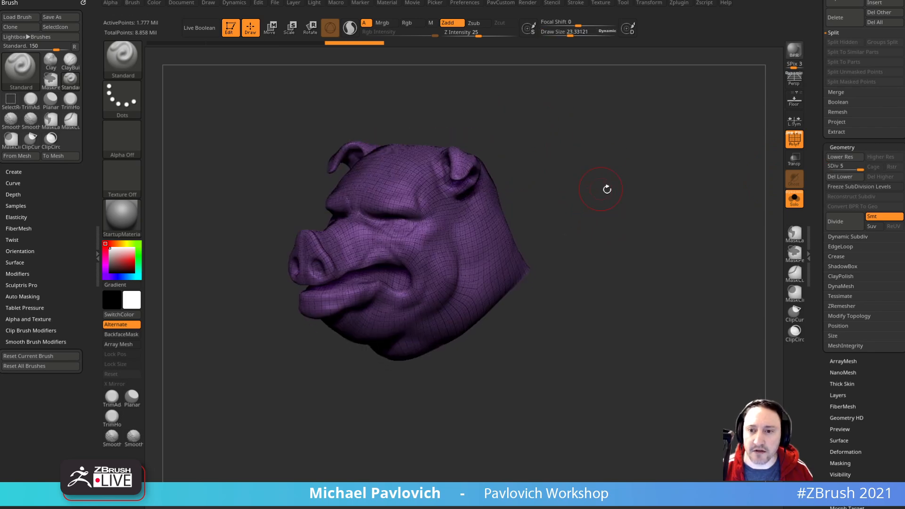
{"action": "left_click", "coordinate": [722, 198], "text": "ctrl"}
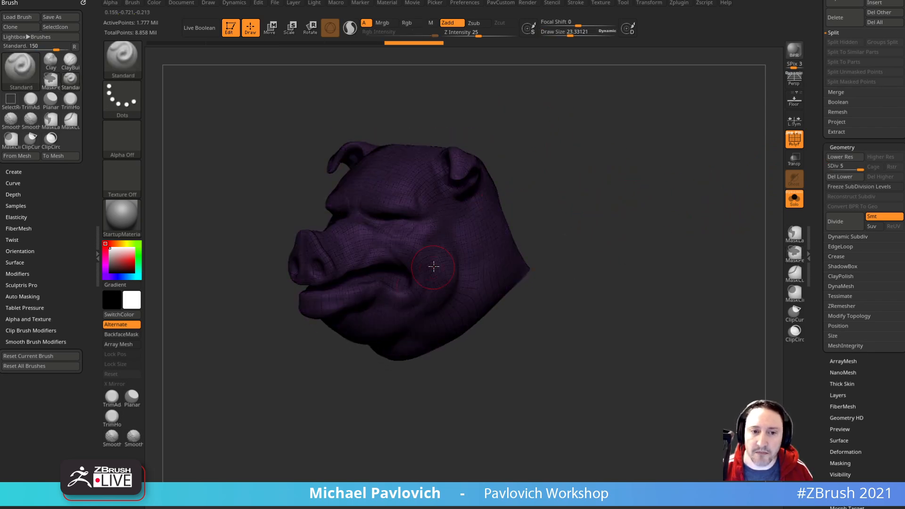
{"action": "left_click", "coordinate": [598, 204], "text": "ctrl"}
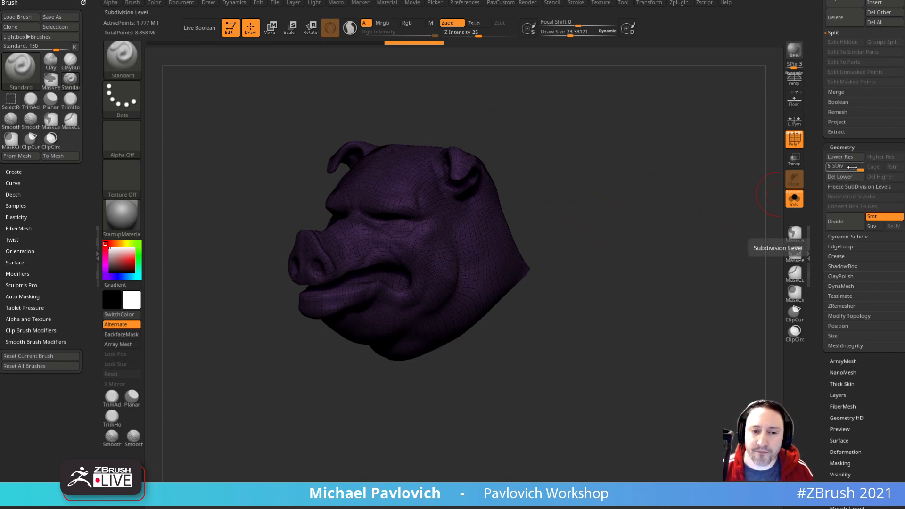
{"action": "left_click_drag", "start_coordinate": [685, 218], "coordinate": [696, 261]}
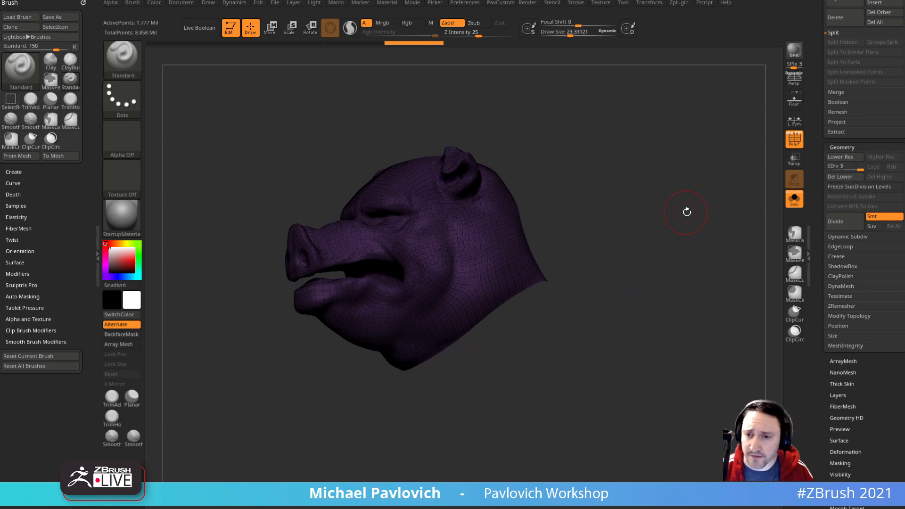
Step: Delete the hidden geometry of the body subtool, keeping only the visible pig head
{"action": "key", "text": "2"}
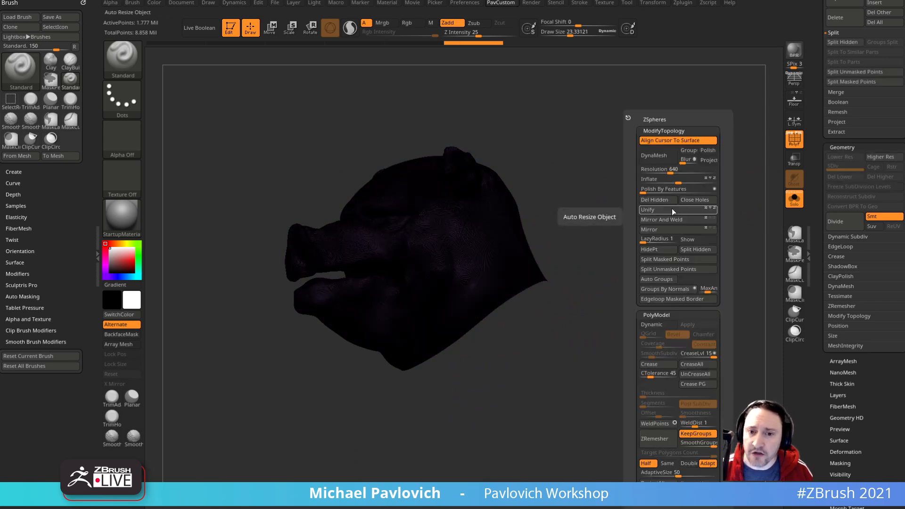
{"action": "left_click", "coordinate": [667, 200]}
{"action": "mouse_move", "coordinate": [736, 214]}
{"action": "left_mouse_down"}
{"action": "mouse_move", "coordinate": [667, 216]}
{"action": "mouse_move", "coordinate": [731, 213]}
{"action": "left_mouse_up"}
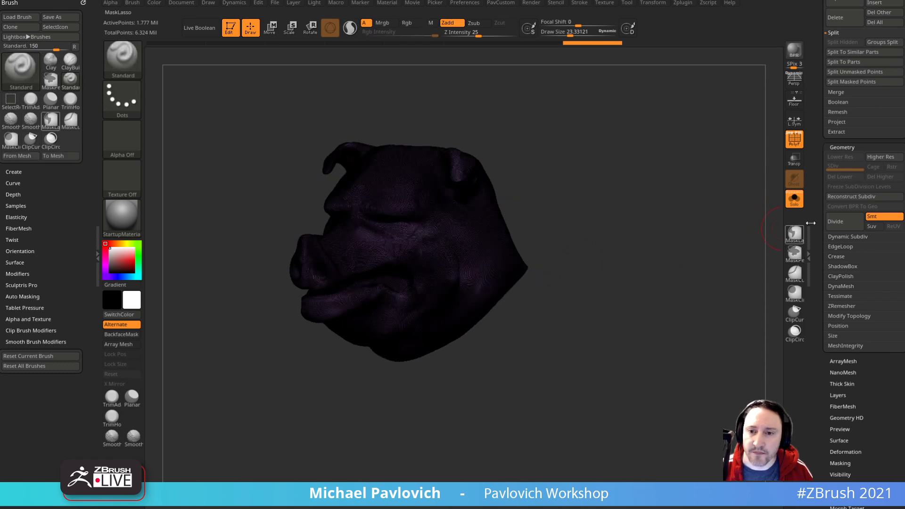
Step: Reconstruct the pig head's lower subdivision levels down to the coarsest mesh possible and check the topology around it
{"action": "left_click", "coordinate": [842, 197]}
{"action": "left_click", "coordinate": [842, 198]}
{"action": "left_click", "coordinate": [843, 197]}
{"action": "left_click", "coordinate": [844, 197]}
{"action": "left_click", "coordinate": [844, 199]}
{"action": "left_click_drag", "start_coordinate": [659, 266], "coordinate": [601, 332], "text": "alt"}
{"action": "left_click_drag", "start_coordinate": [675, 248], "coordinate": [555, 303]}
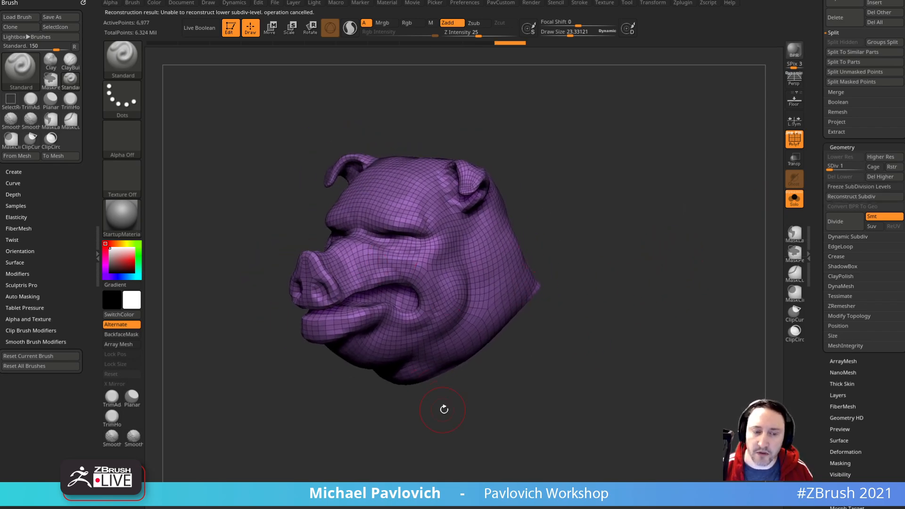
{"action": "left_click_drag", "start_coordinate": [572, 256], "coordinate": [595, 243]}
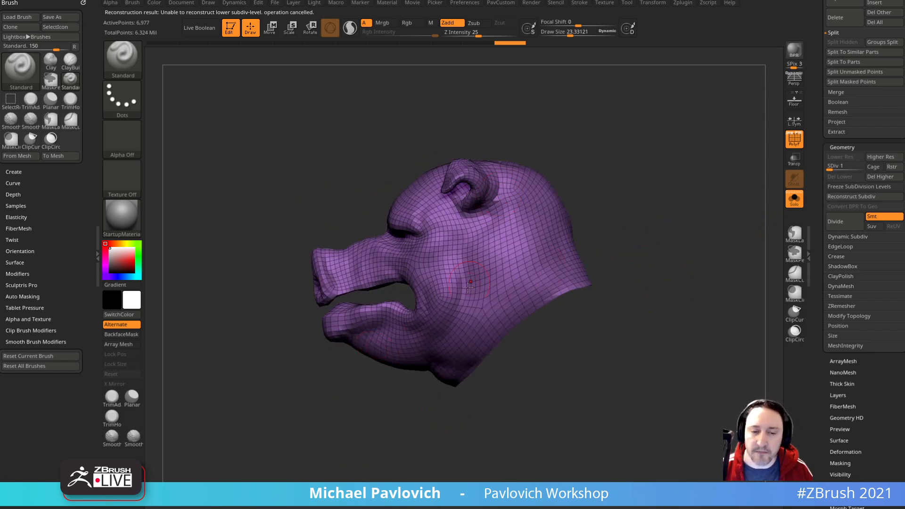
{"action": "left_click_drag", "start_coordinate": [683, 197], "coordinate": [684, 235]}
{"action": "left_click_drag", "start_coordinate": [506, 146], "coordinate": [678, 193]}
{"action": "left_click_drag", "start_coordinate": [711, 248], "coordinate": [725, 217], "text": "alt"}
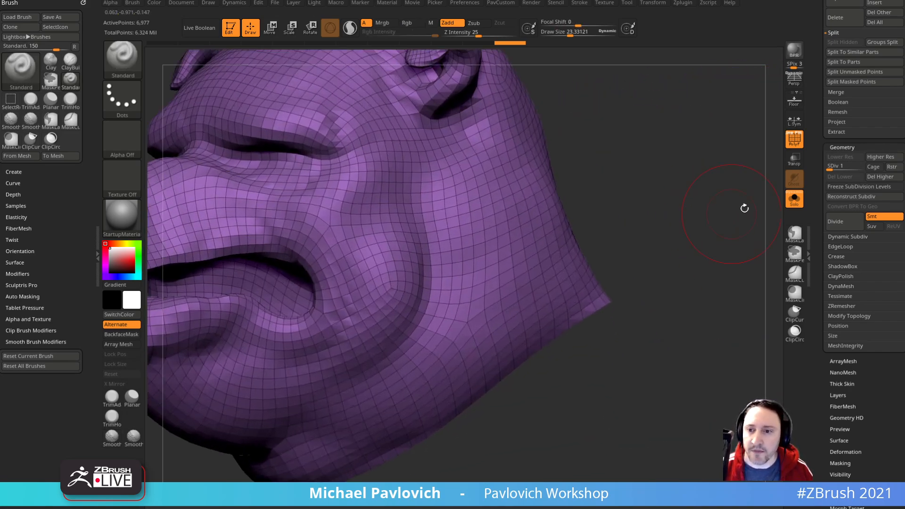
Step: Set the pig head to subdivision level 5, turn off PolyFrame display and review the restored detail
{"action": "left_click_drag", "start_coordinate": [837, 166], "coordinate": [861, 165]}
{"action": "left_click_drag", "start_coordinate": [709, 193], "coordinate": [808, 168], "text": "alt"}
{"action": "left_click", "coordinate": [795, 140]}
{"action": "left_click_drag", "start_coordinate": [691, 244], "coordinate": [657, 285]}
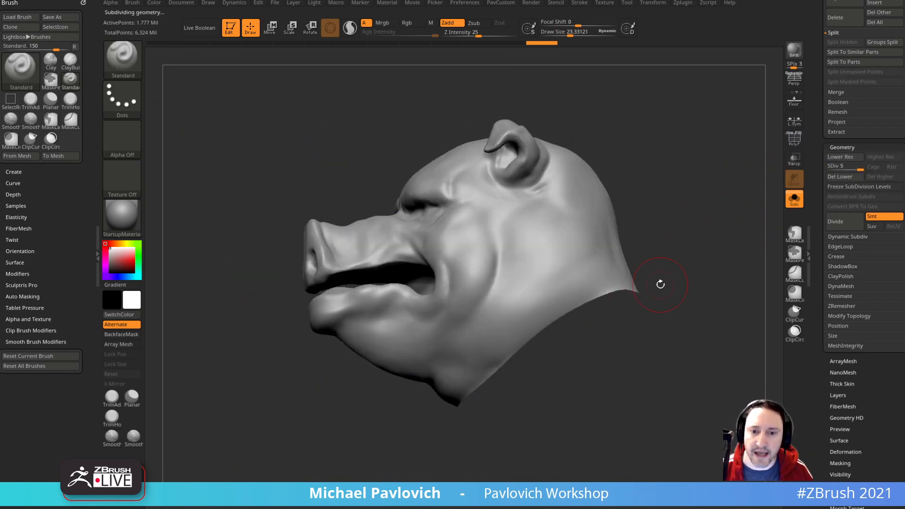
{"action": "mouse_move", "coordinate": [685, 217]}
{"action": "left_mouse_down"}
{"action": "mouse_move", "coordinate": [702, 250]}
{"action": "mouse_move", "coordinate": [699, 207]}
{"action": "left_mouse_up"}
{"action": "left_click_drag", "start_coordinate": [594, 137], "coordinate": [634, 178]}
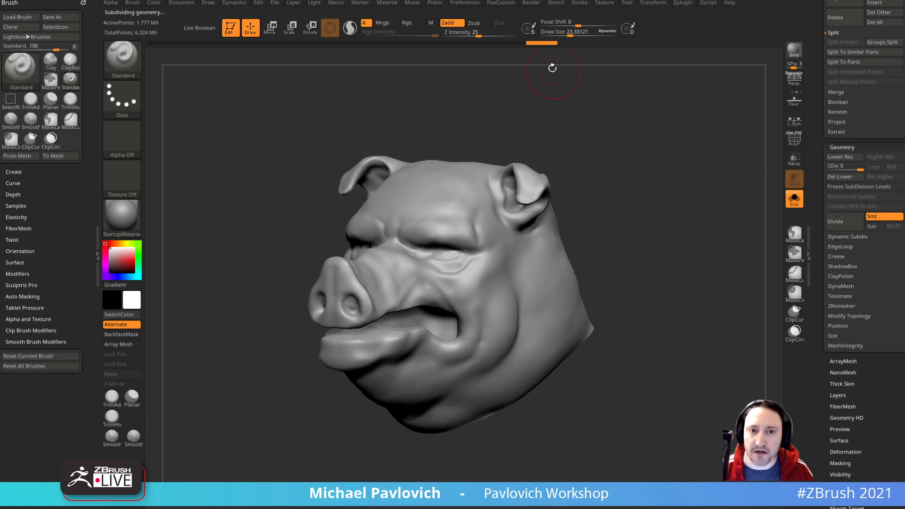
{"action": "key", "text": "ctrl"}
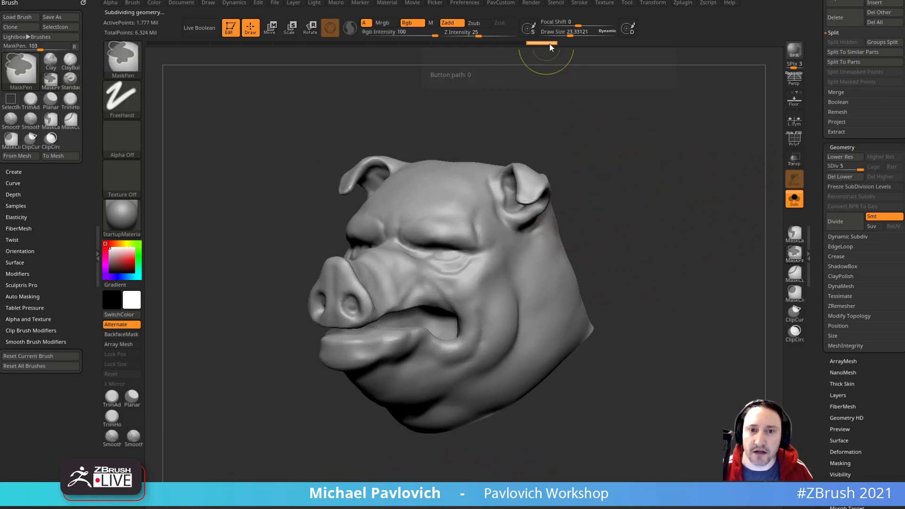
{"action": "left_click_drag", "start_coordinate": [608, 198], "coordinate": [726, 193]}
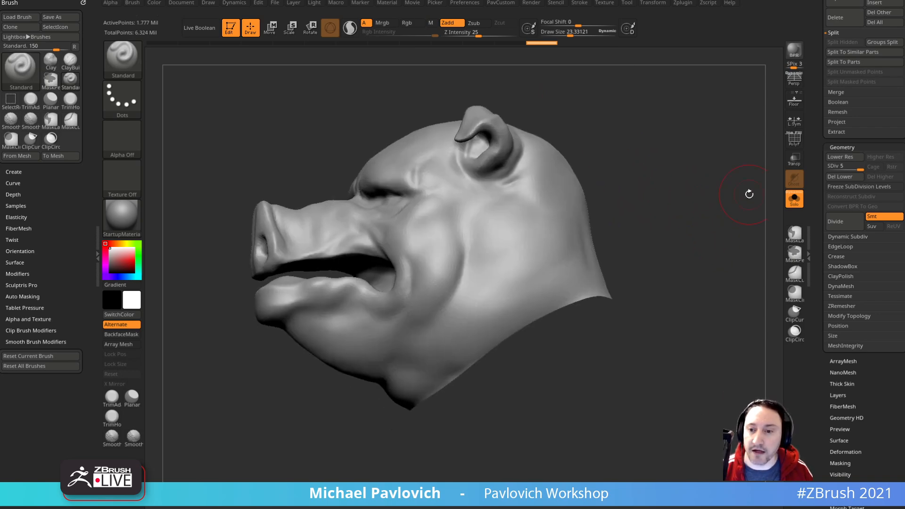
Step: Freeze the pig head's subdivision levels and turn on PolyFrame display
{"action": "left_click", "coordinate": [858, 186]}
{"action": "mouse_move", "coordinate": [725, 324]}
{"action": "left_mouse_down"}
{"action": "mouse_move", "coordinate": [730, 263]}
{"action": "mouse_move", "coordinate": [720, 180]}
{"action": "mouse_move", "coordinate": [766, 170]}
{"action": "left_mouse_up"}
{"action": "key", "text": "shift+f"}
Step: Close the open neck hole of the pig head with the ZModeler brush, using the Close edge action with Convex Hole
{"action": "key", "text": "b"}
{"action": "key", "text": "z"}
{"action": "key", "text": "m"}
{"action": "key", "text": "space"}
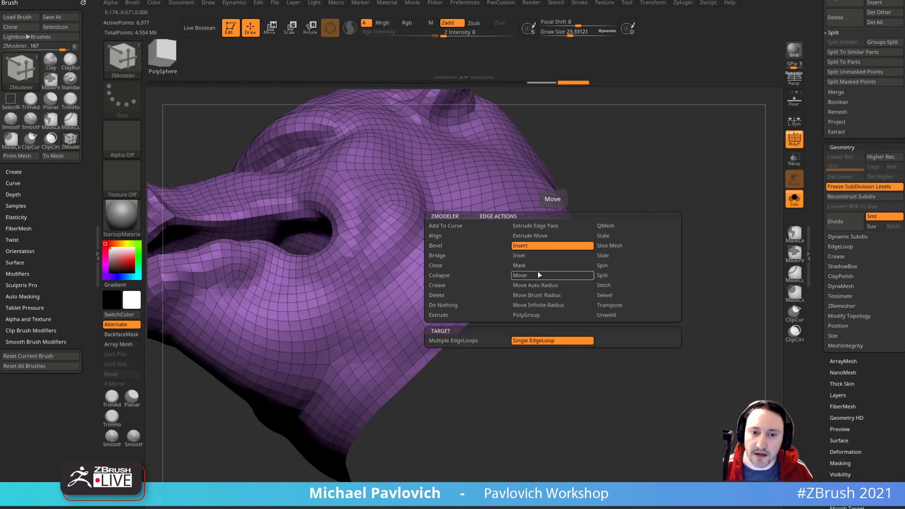
{"action": "left_click", "coordinate": [471, 259]}
{"action": "left_click", "coordinate": [540, 338]}
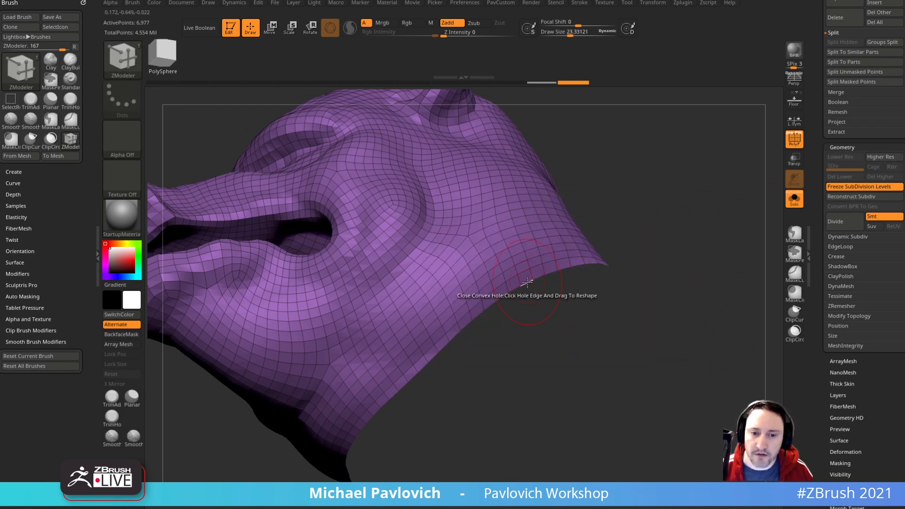
{"action": "left_click", "coordinate": [528, 281]}
{"action": "left_click_drag", "start_coordinate": [676, 263], "coordinate": [509, 434]}
Step: Isolate the new neck cap, assign it its own polygroup and show the whole head again
{"action": "key", "text": "ctrl+shift"}
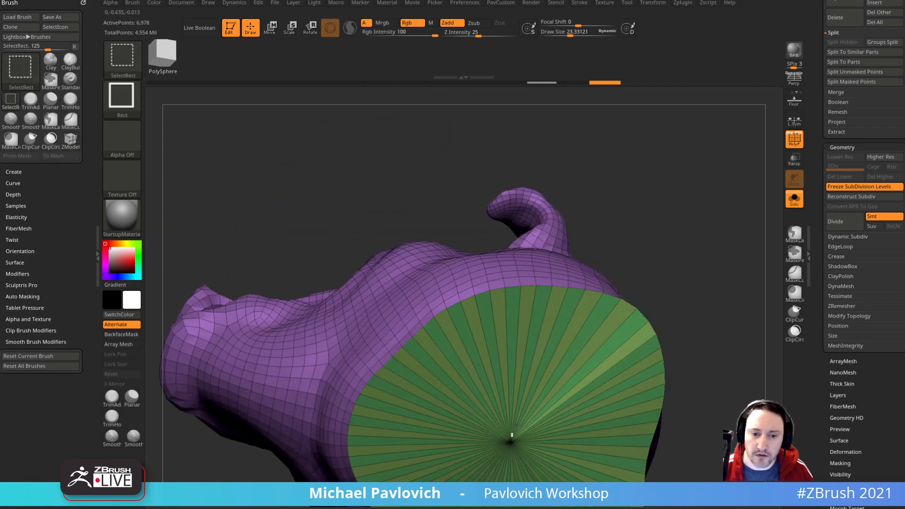
{"action": "left_click", "coordinate": [511, 436], "text": "ctrl+shift"}
{"action": "key", "text": "ctrl+w"}
{"action": "left_click", "coordinate": [661, 277], "text": "ctrl+shift"}
{"action": "left_click_drag", "start_coordinate": [661, 276], "coordinate": [724, 224], "text": "alt"}
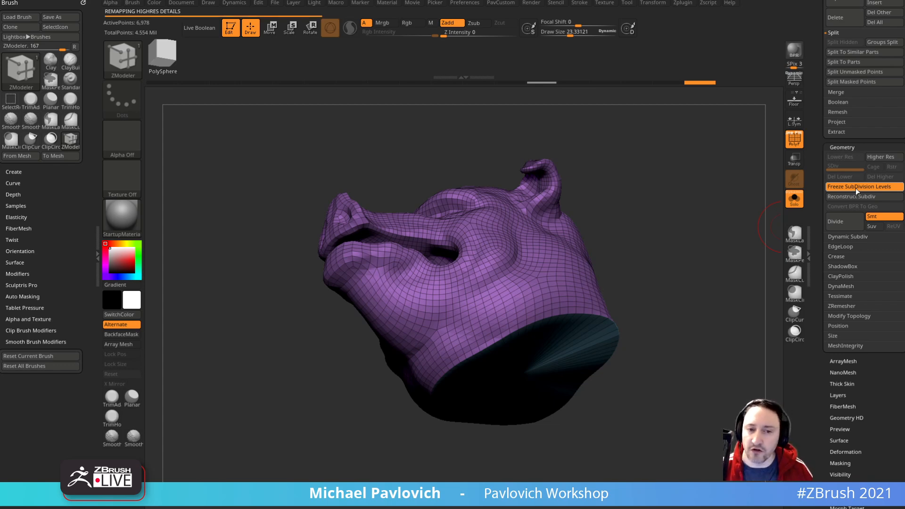
Step: Unfreeze the subdivision levels to remap the high-resolution details, turn off PolyFrame and inspect the closed neck
{"action": "mouse_move", "coordinate": [639, 220]}
{"action": "left_mouse_down"}
{"action": "mouse_move", "coordinate": [766, 234]}
{"action": "mouse_move", "coordinate": [677, 279]}
{"action": "mouse_move", "coordinate": [693, 272]}
{"action": "mouse_move", "coordinate": [703, 322]}
{"action": "mouse_move", "coordinate": [687, 297]}
{"action": "mouse_move", "coordinate": [576, 322]}
{"action": "mouse_move", "coordinate": [509, 376]}
{"action": "mouse_move", "coordinate": [544, 326]}
{"action": "mouse_move", "coordinate": [485, 347]}
{"action": "mouse_move", "coordinate": [580, 302]}
{"action": "left_mouse_up"}
{"action": "key", "text": "shift+f"}
{"action": "mouse_move", "coordinate": [677, 259]}
{"action": "left_mouse_down"}
{"action": "mouse_move", "coordinate": [698, 273]}
{"action": "mouse_move", "coordinate": [592, 266]}
{"action": "left_mouse_up"}
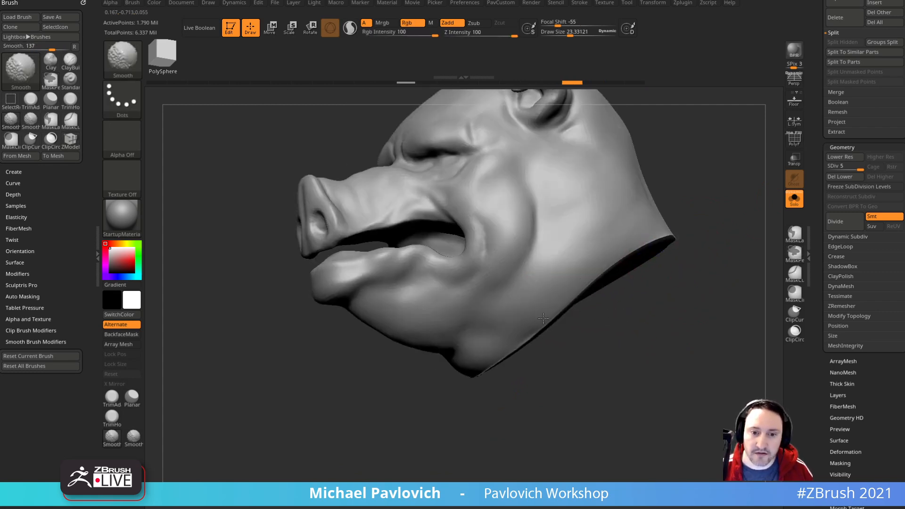
{"action": "left_click_drag", "start_coordinate": [676, 273], "coordinate": [731, 309]}
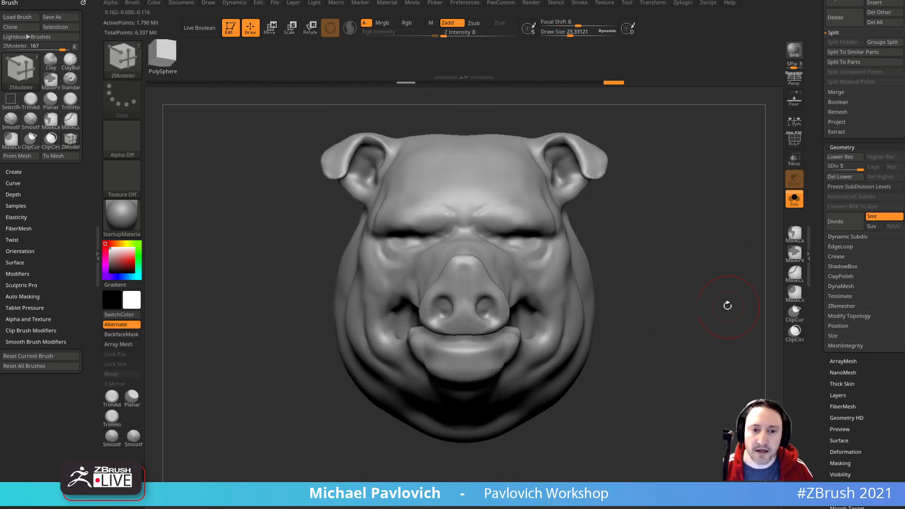
Step: Switch to the Standard brush with a draw size of about 9.8 and bring up the loaded tools
{"action": "scroll", "coordinate": [827, 410], "scroll_direction": "up", "scroll_amount": 10}
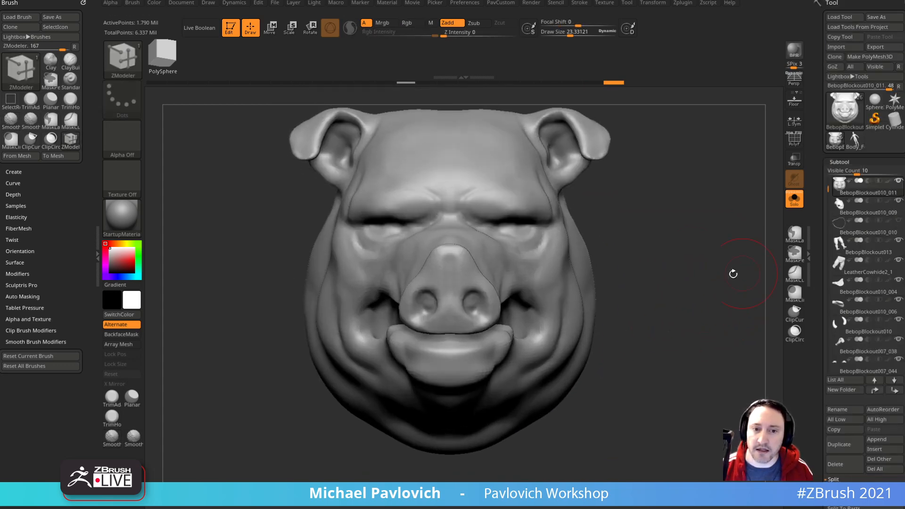
{"action": "key", "text": "s"}
{"action": "left_click", "coordinate": [642, 305]}
{"action": "key", "text": "b"}
{"action": "key", "text": "s"}
{"action": "key", "text": "t"}
{"action": "left_click_drag", "start_coordinate": [685, 297], "coordinate": [683, 315], "text": "alt"}
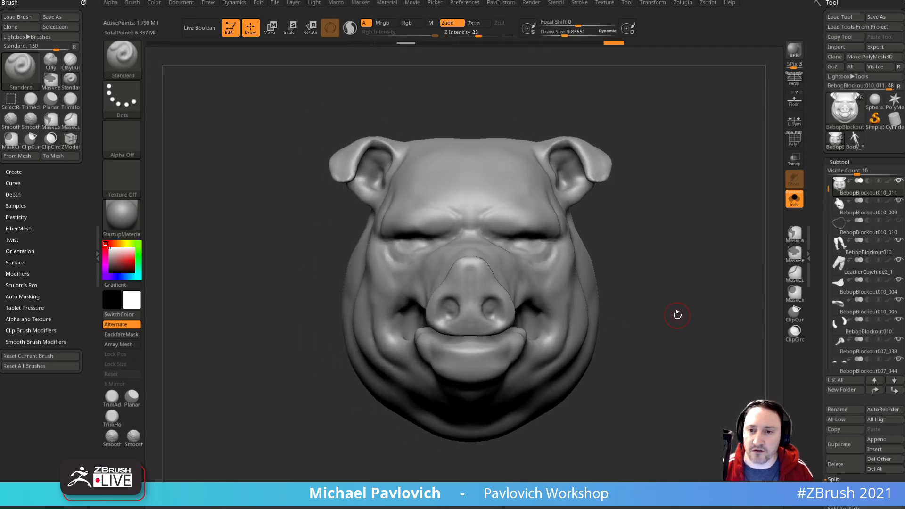
Step: Switch to the Body_Female tool, append the pig head to it, and turn off Solo to frame both subtools
{"action": "left_click", "coordinate": [854, 147]}
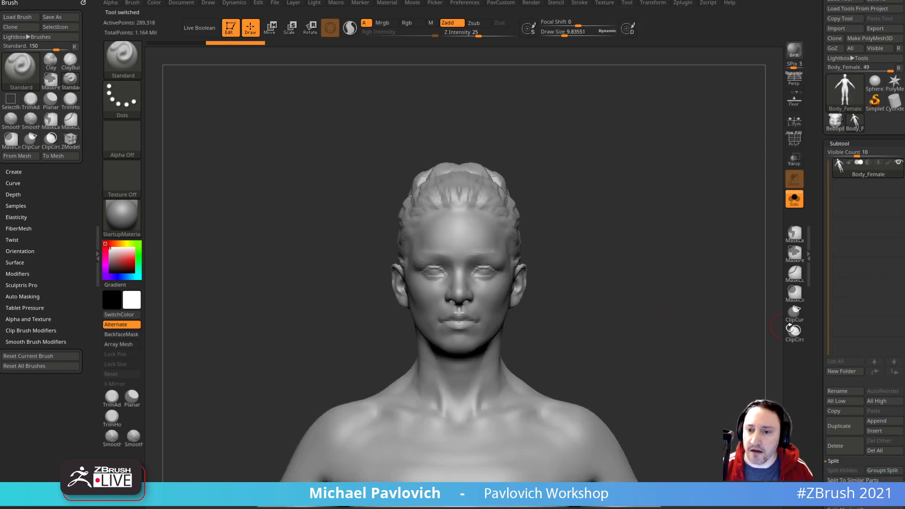
{"action": "left_click", "coordinate": [874, 420]}
{"action": "left_click", "coordinate": [633, 363]}
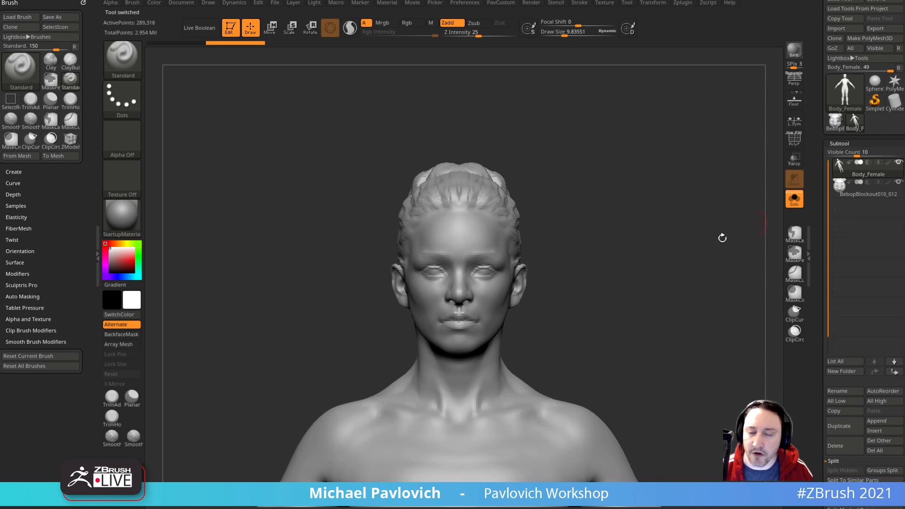
{"action": "left_click", "coordinate": [795, 198]}
{"action": "key", "text": "f"}
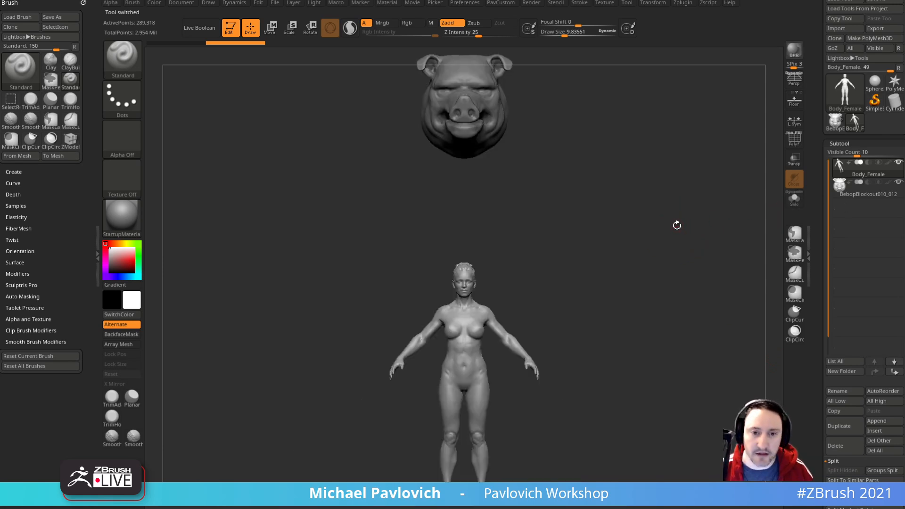
Step: Make the appended pig head the active subtool and unify its size and position
{"action": "left_click", "coordinate": [856, 191]}
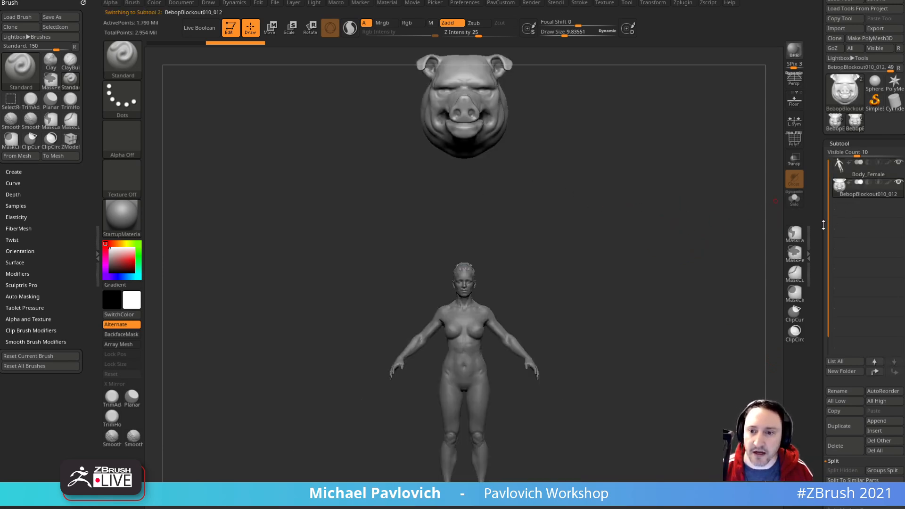
{"action": "key", "text": "2"}
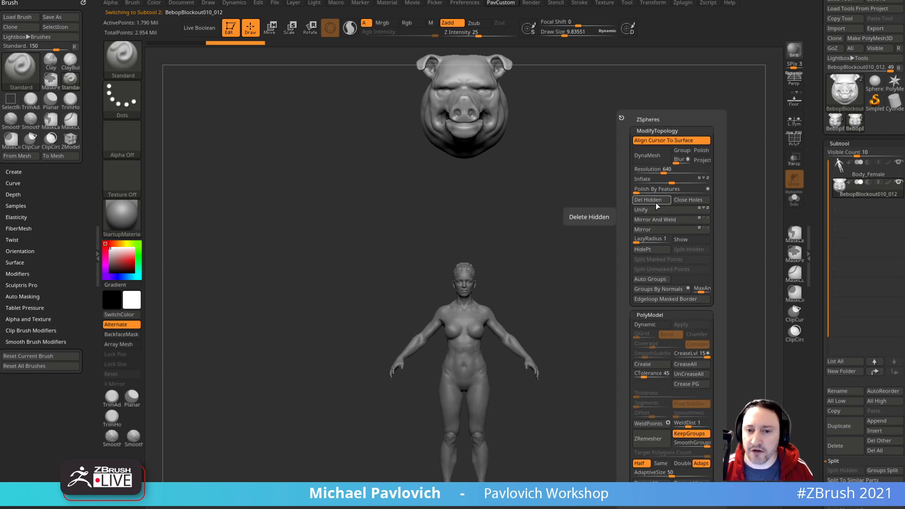
{"action": "left_click", "coordinate": [657, 208]}
Step: Centre the transform gizmo on the pig head and move the head up over the female body
{"action": "key", "text": "w"}
{"action": "left_click", "coordinate": [476, 216], "text": "alt"}
{"action": "left_click", "coordinate": [454, 216]}
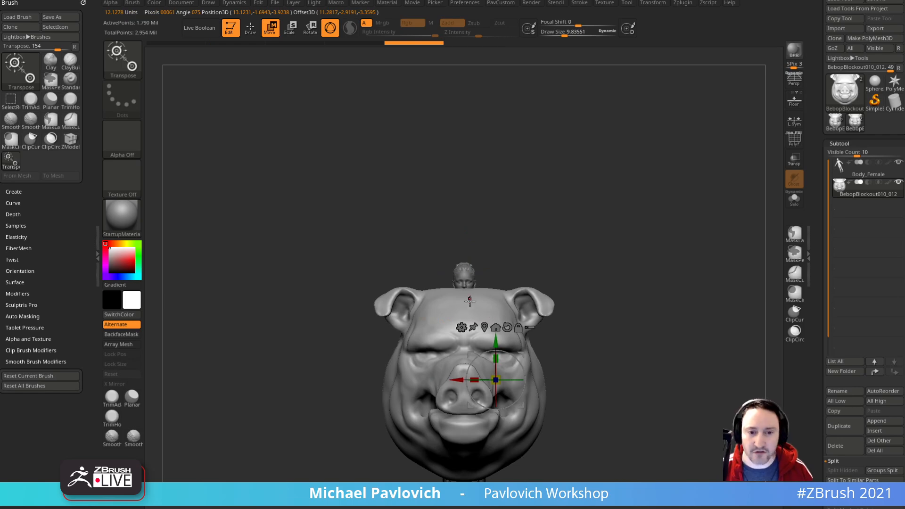
{"action": "left_click", "coordinate": [485, 327]}
{"action": "left_click_drag", "start_coordinate": [464, 384], "coordinate": [464, 258]}
Step: Adjust the pig head's placement over the female body's own head, aligning it from the front and side
{"action": "right_click_drag", "start_coordinate": [542, 259], "coordinate": [509, 326], "text": "ctrl"}
{"action": "left_click_drag", "start_coordinate": [445, 377], "coordinate": [437, 358]}
{"action": "right_click_drag", "start_coordinate": [590, 259], "coordinate": [469, 229], "text": "shift"}
{"action": "left_click_drag", "start_coordinate": [367, 323], "coordinate": [660, 247]}
{"action": "left_click", "coordinate": [699, 170], "text": "alt"}
{"action": "right_click_drag", "start_coordinate": [610, 122], "coordinate": [736, 243]}
{"action": "right_click_drag", "start_coordinate": [650, 198], "coordinate": [459, 316], "text": "ctrl"}
Step: Recentre the gizmo on the pig head, scale the head down, seat it on the body's neck and return to drawing mode
{"action": "key", "text": "e"}
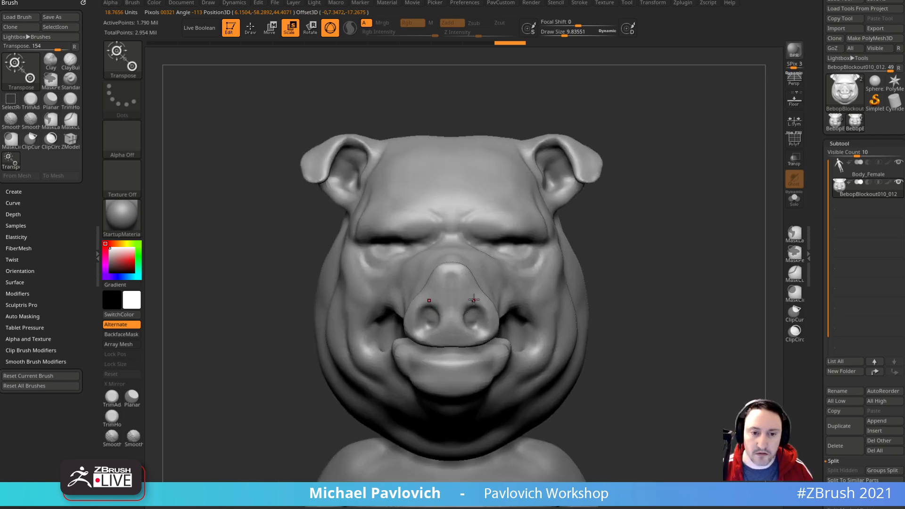
{"action": "right_click_drag", "start_coordinate": [606, 237], "coordinate": [611, 259], "text": "alt"}
{"action": "left_click_drag", "start_coordinate": [476, 233], "coordinate": [492, 143]}
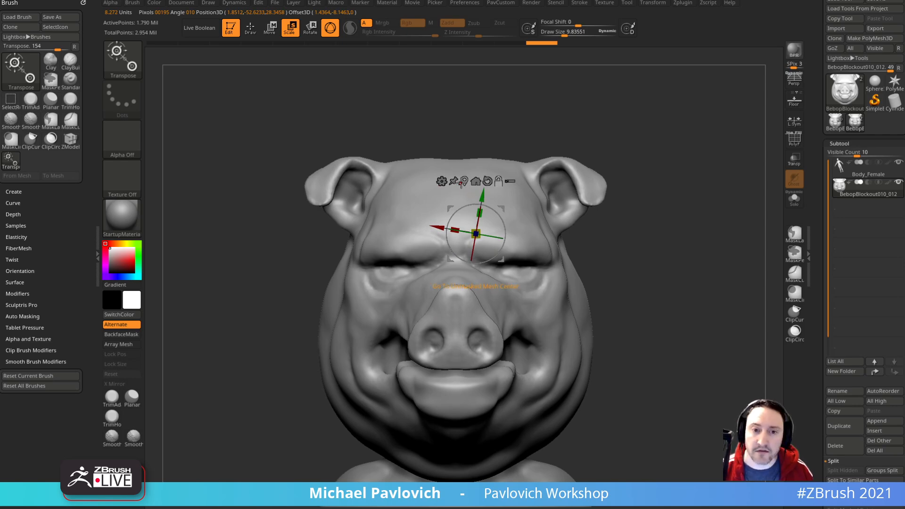
{"action": "left_click", "coordinate": [475, 181]}
{"action": "left_click_drag", "start_coordinate": [455, 318], "coordinate": [393, 350]}
{"action": "left_click_drag", "start_coordinate": [457, 285], "coordinate": [457, 310]}
{"action": "left_click_drag", "start_coordinate": [736, 253], "coordinate": [645, 241]}
{"action": "left_click_drag", "start_coordinate": [457, 310], "coordinate": [481, 313]}
{"action": "key", "text": "q"}
{"action": "mouse_move", "coordinate": [608, 263]}
{"action": "left_mouse_down"}
{"action": "mouse_move", "coordinate": [651, 259]}
{"action": "mouse_move", "coordinate": [650, 246]}
{"action": "mouse_move", "coordinate": [698, 254]}
{"action": "mouse_move", "coordinate": [651, 256]}
{"action": "mouse_move", "coordinate": [668, 245]}
{"action": "left_mouse_up"}
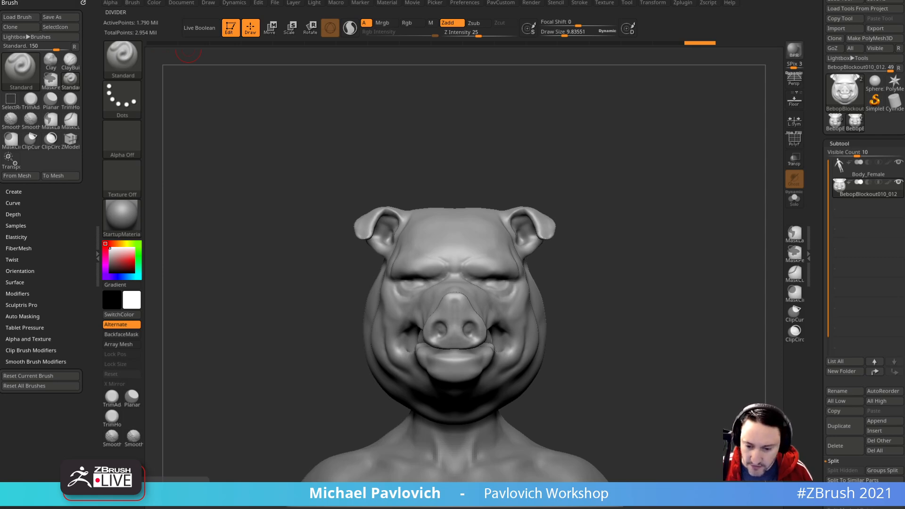
Step: Load the winged cupid model Skin_ZSphere_5 and bring the whole figure into view
{"action": "left_click_drag", "start_coordinate": [818, 19], "coordinate": [817, 36]}
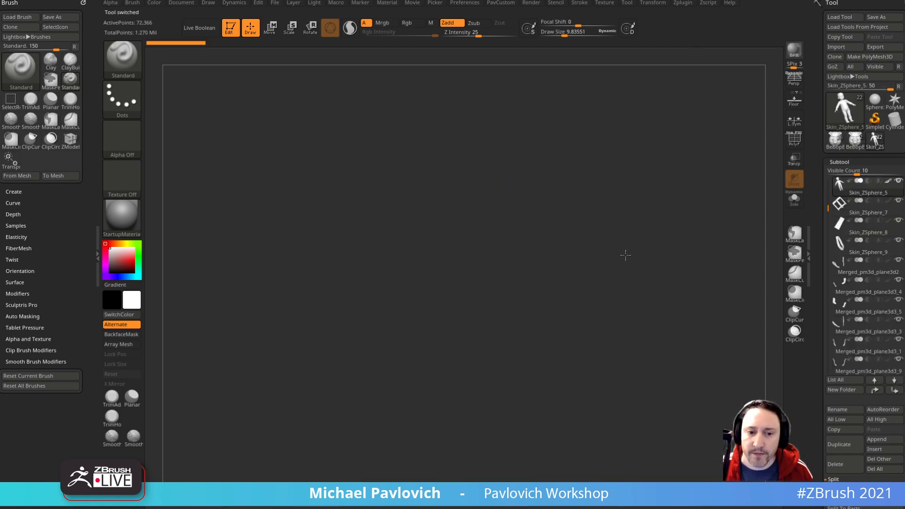
{"action": "left_click_drag", "start_coordinate": [699, 331], "coordinate": [716, 139], "text": "alt"}
{"action": "left_click_drag", "start_coordinate": [723, 211], "coordinate": [702, 151], "text": "alt"}
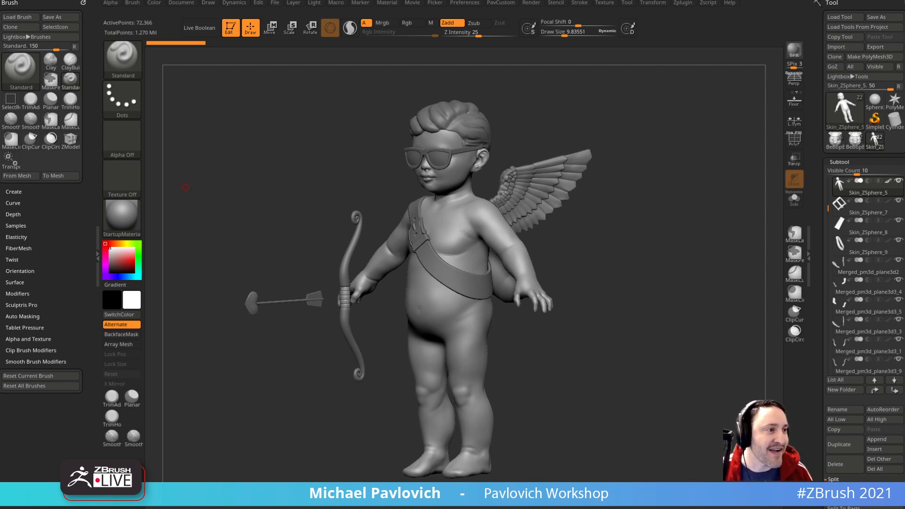
Step: Switch to Chrome and read the Irish mythological creatures article from Pig-faced women through White Lady
{"action": "left_click_drag", "start_coordinate": [904, 80], "coordinate": [526, 50]}
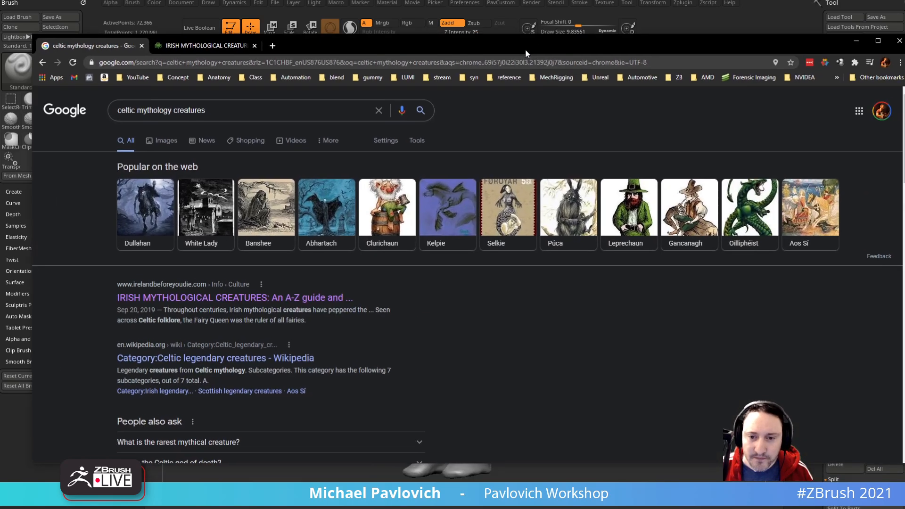
{"action": "scroll", "coordinate": [606, 271], "scroll_direction": "down", "scroll_amount": 1}
{"action": "left_click", "coordinate": [227, 52]}
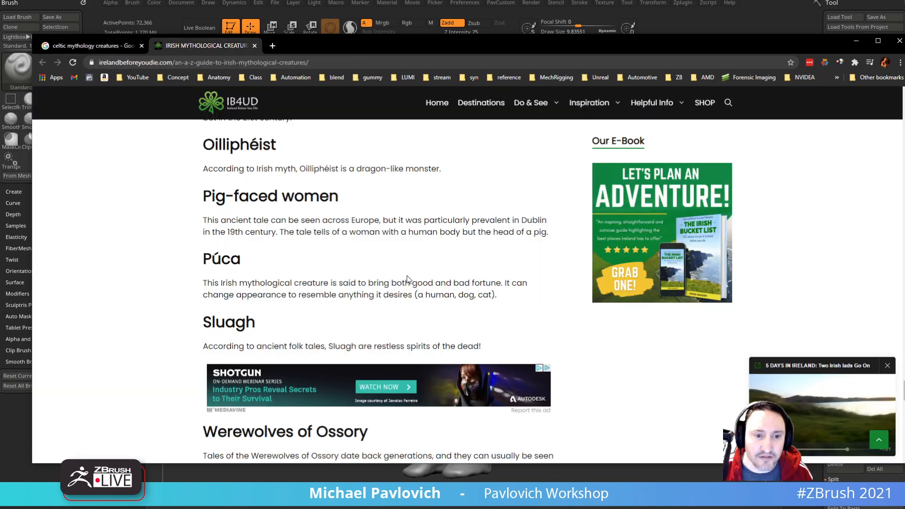
{"action": "scroll", "coordinate": [415, 284], "scroll_direction": "down", "scroll_amount": 6}
{"action": "scroll", "coordinate": [414, 285], "scroll_direction": "up", "scroll_amount": 6}
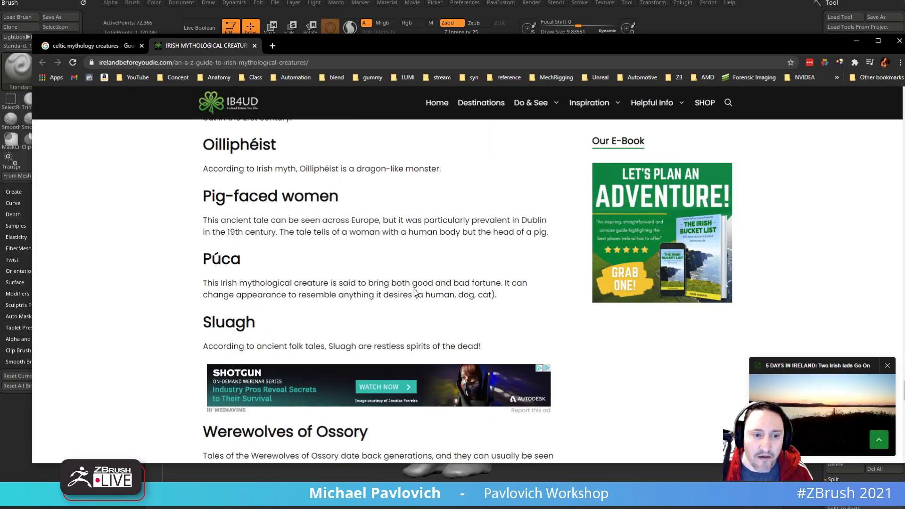
{"action": "scroll", "coordinate": [421, 268], "scroll_direction": "down", "scroll_amount": 6}
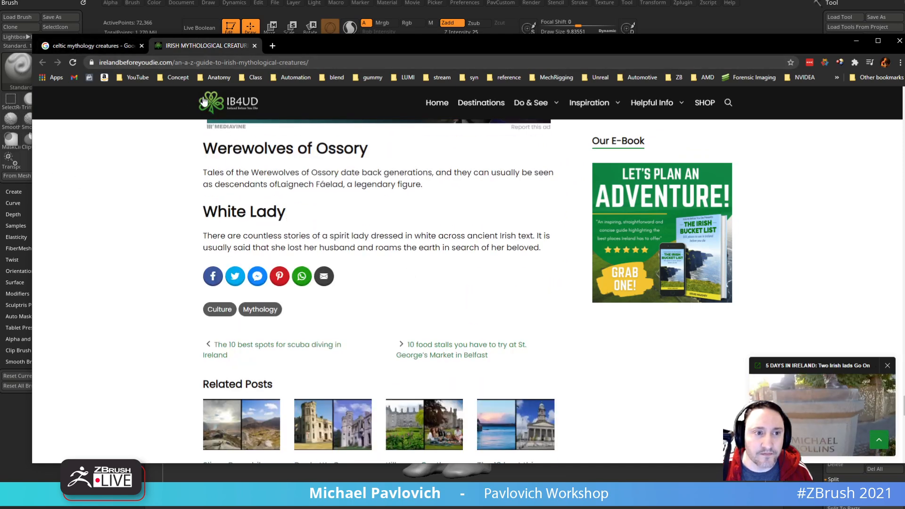
Step: Browse the Google image results for "celtic mythology creatures" for reference ideas
{"action": "left_click", "coordinate": [77, 46]}
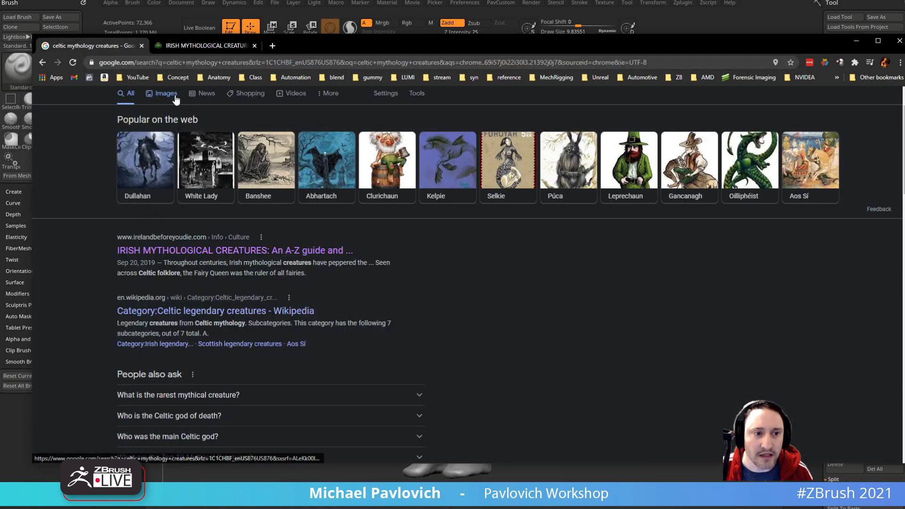
{"action": "left_click", "coordinate": [163, 94]}
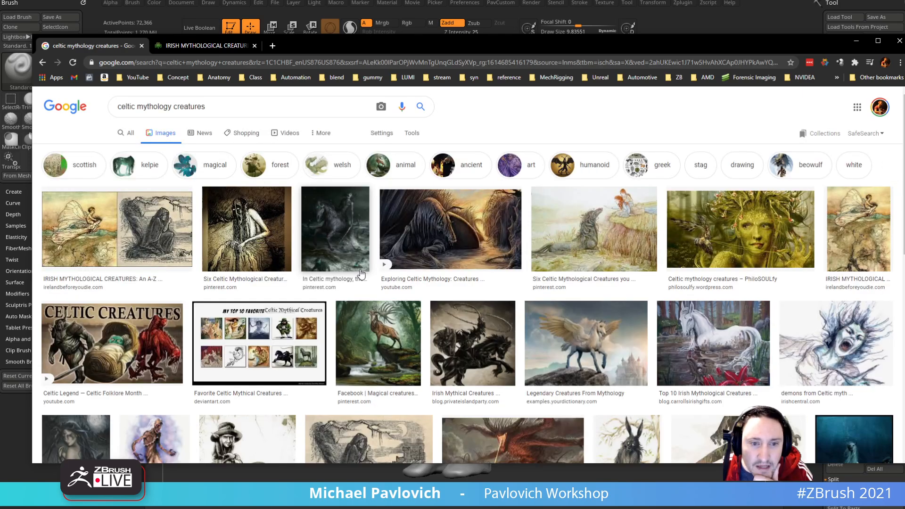
{"action": "scroll", "coordinate": [365, 271], "scroll_direction": "down", "scroll_amount": 3}
{"action": "scroll", "coordinate": [366, 271], "scroll_direction": "down", "scroll_amount": 2}
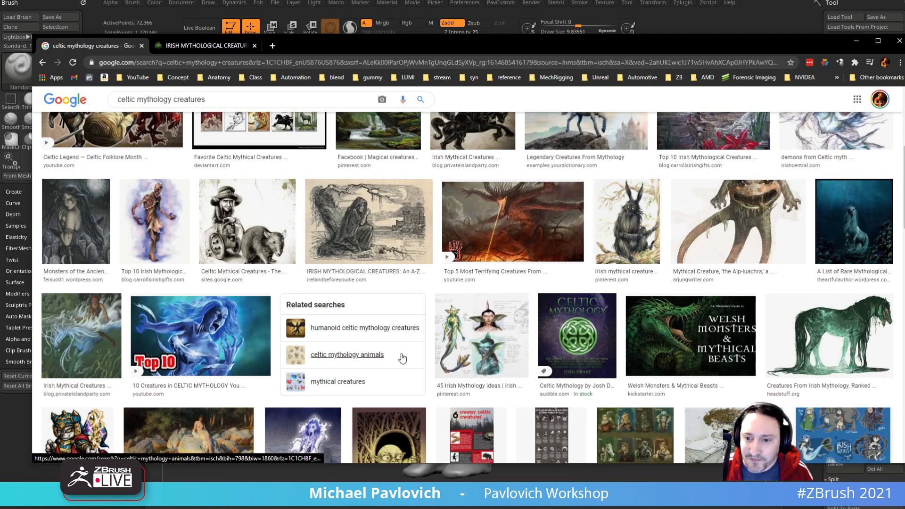
Step: Look further down the "celtic mythology creatures" image results for more creature ideas
{"action": "scroll", "coordinate": [356, 316], "scroll_direction": "down", "scroll_amount": 2}
{"action": "scroll", "coordinate": [427, 331], "scroll_direction": "down", "scroll_amount": 3}
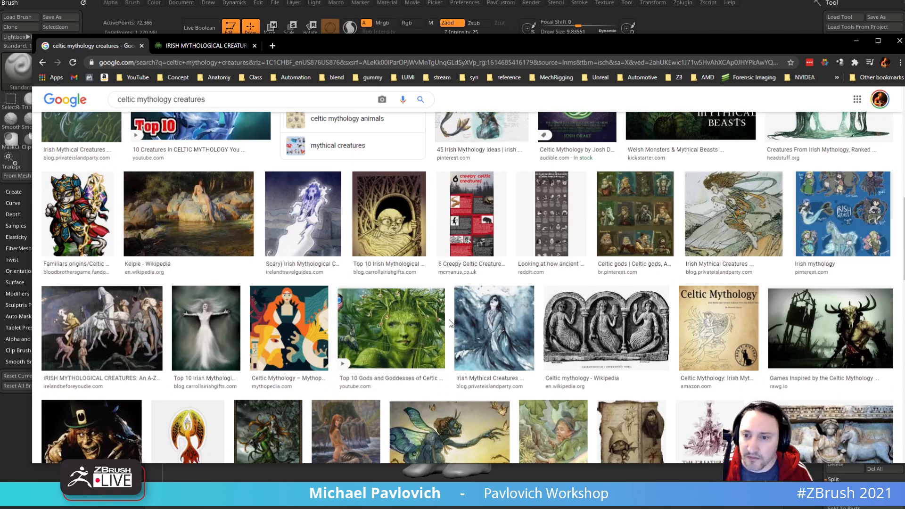
{"action": "scroll", "coordinate": [441, 332], "scroll_direction": "down", "scroll_amount": 3}
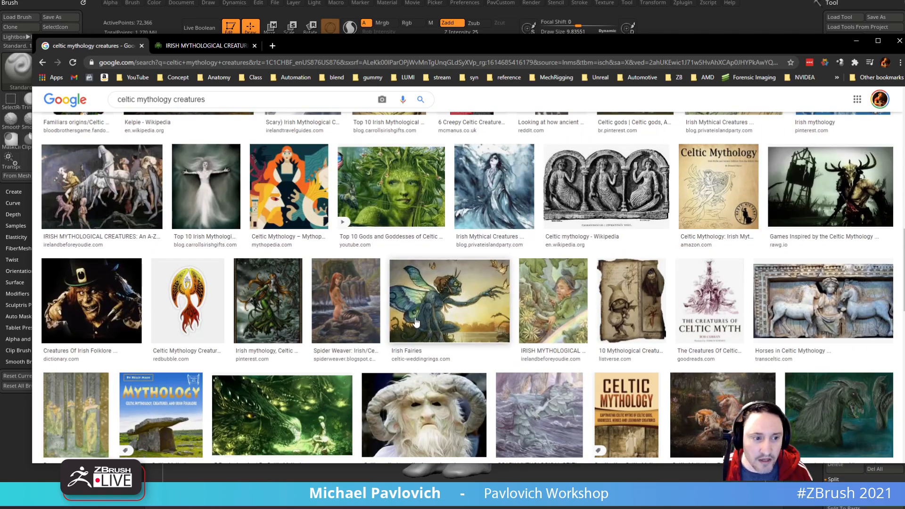
{"action": "scroll", "coordinate": [417, 322], "scroll_direction": "down", "scroll_amount": 5}
{"action": "scroll", "coordinate": [316, 321], "scroll_direction": "down", "scroll_amount": 2}
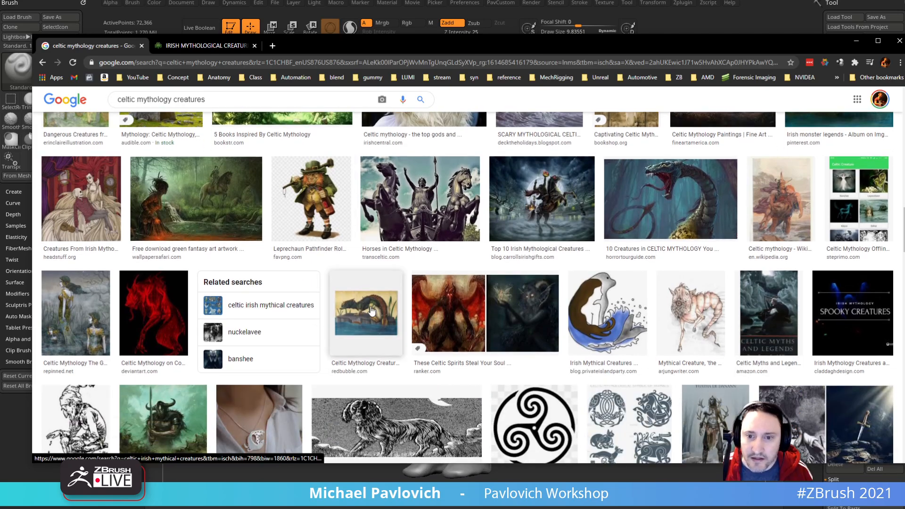
{"action": "scroll", "coordinate": [372, 311], "scroll_direction": "down", "scroll_amount": 3}
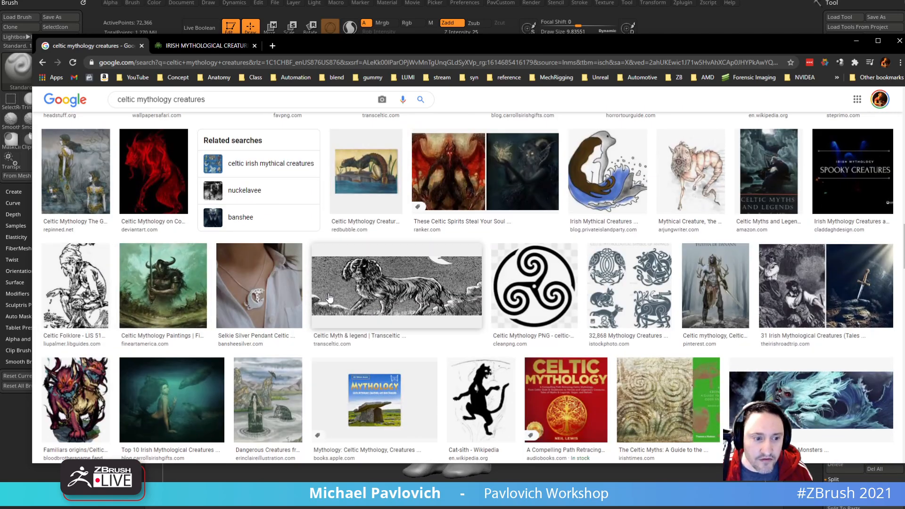
{"action": "scroll", "coordinate": [372, 297], "scroll_direction": "up", "scroll_amount": 5}
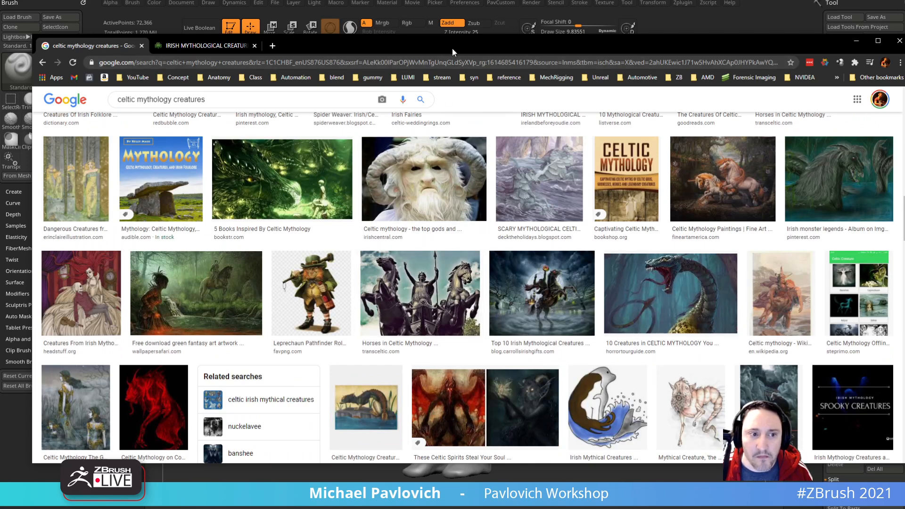
Step: Return to ZBrush and enlarge the brush Draw Size to about 48
{"action": "key", "text": "alt+Tab"}
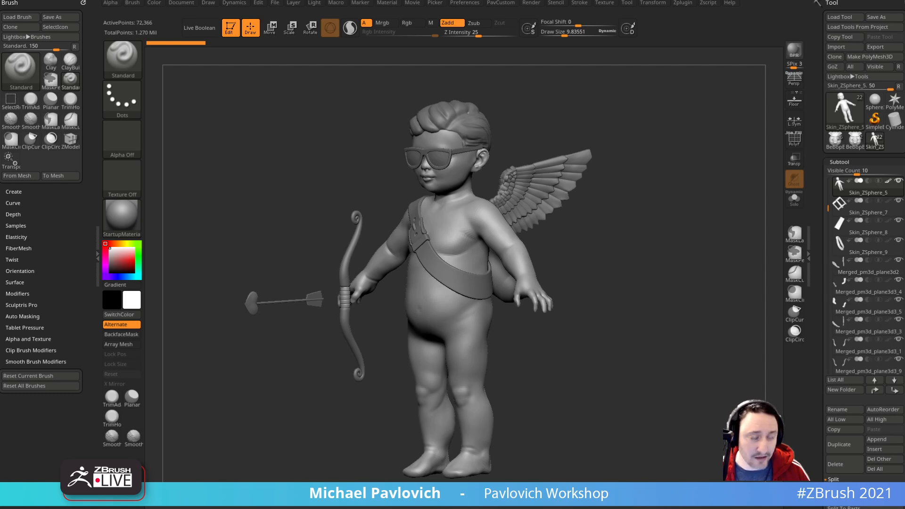
{"action": "left_click_drag", "start_coordinate": [273, 123], "coordinate": [298, 125]}
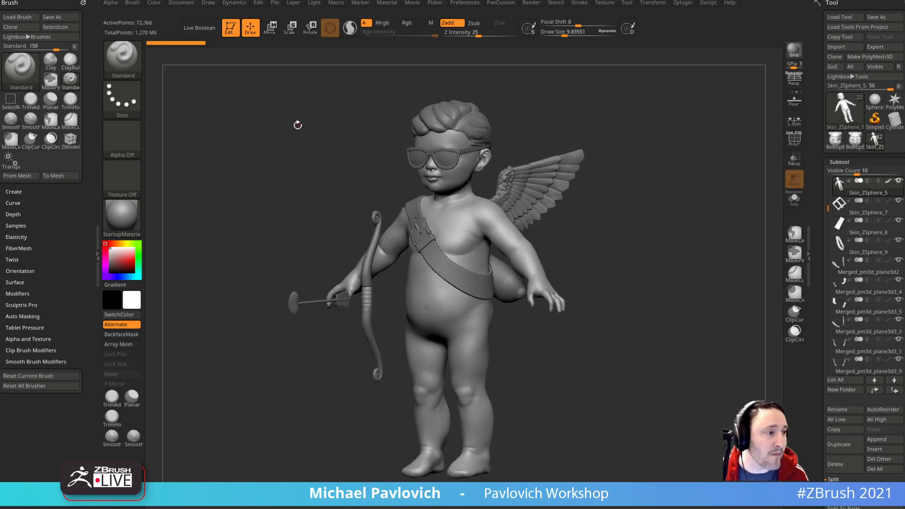
{"action": "left_click_drag", "start_coordinate": [669, 202], "coordinate": [653, 204], "text": "shift"}
{"action": "key", "text": "s"}
{"action": "left_click", "coordinate": [662, 205]}
{"action": "key", "text": "s"}
{"action": "left_click", "coordinate": [654, 204]}
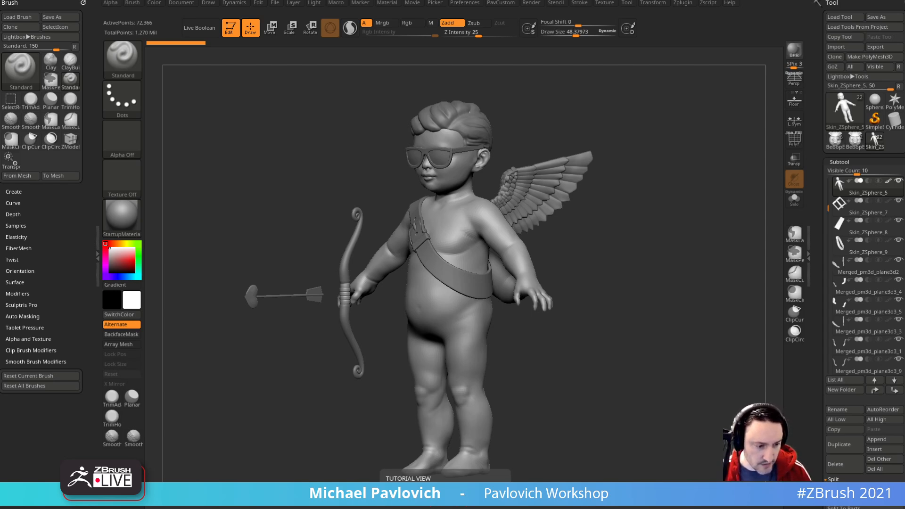
Step: Bring up the Chrome window and look over the "leprechaun sculpt" image results before returning to ZBrush
{"action": "mouse_move", "coordinate": [579, 0]}
{"action": "left_mouse_down"}
{"action": "mouse_move", "coordinate": [514, 0]}
{"action": "mouse_move", "coordinate": [443, 37]}
{"action": "left_mouse_up"}
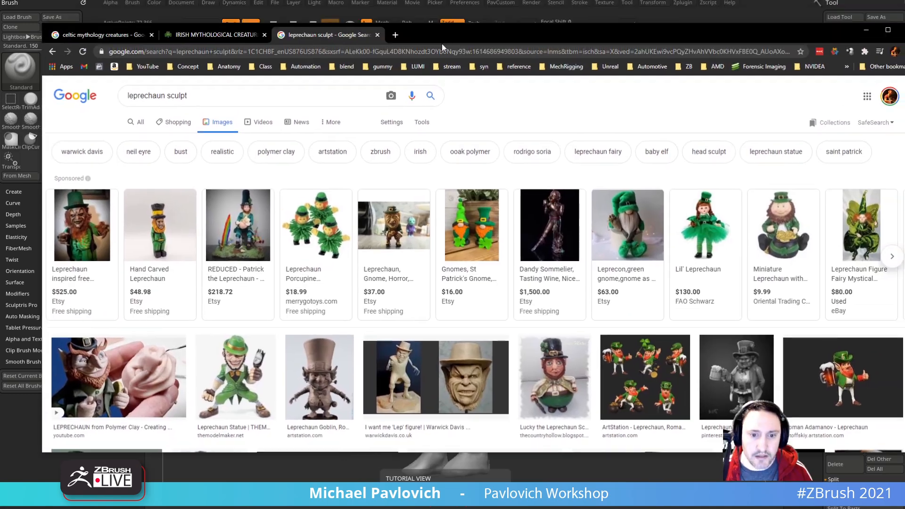
{"action": "scroll", "coordinate": [420, 186], "scroll_direction": "down", "scroll_amount": 4}
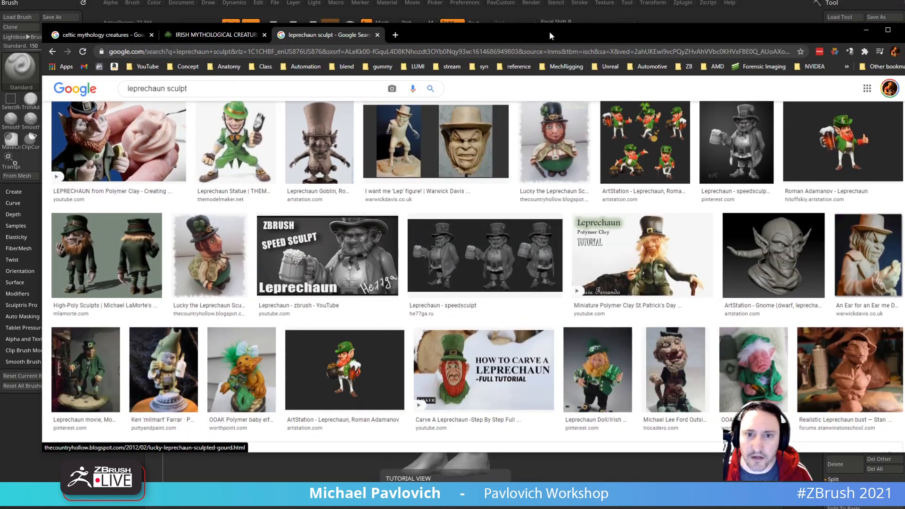
{"action": "key", "text": "alt+Tab"}
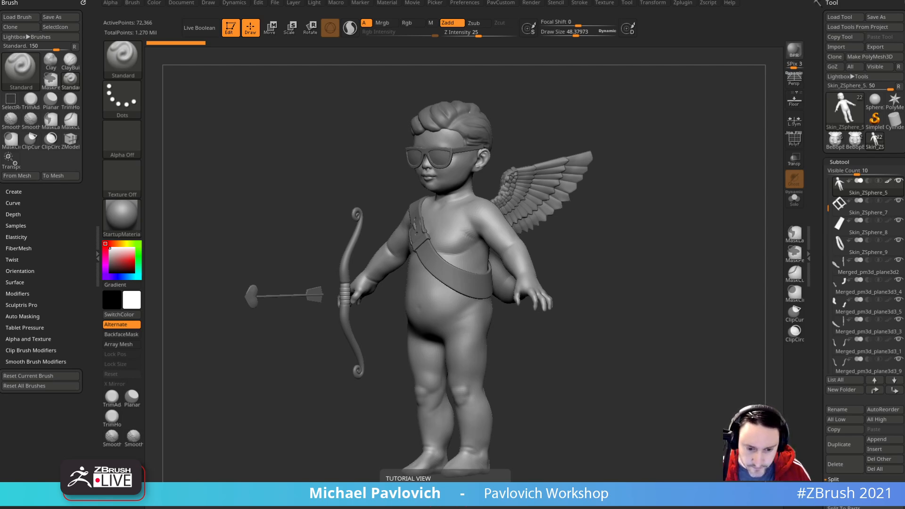
Step: Set the Standard brush's Draw Size to about 38
{"action": "left_click_drag", "start_coordinate": [673, 212], "coordinate": [544, 252]}
{"action": "key", "text": "s"}
{"action": "left_click", "coordinate": [606, 265]}
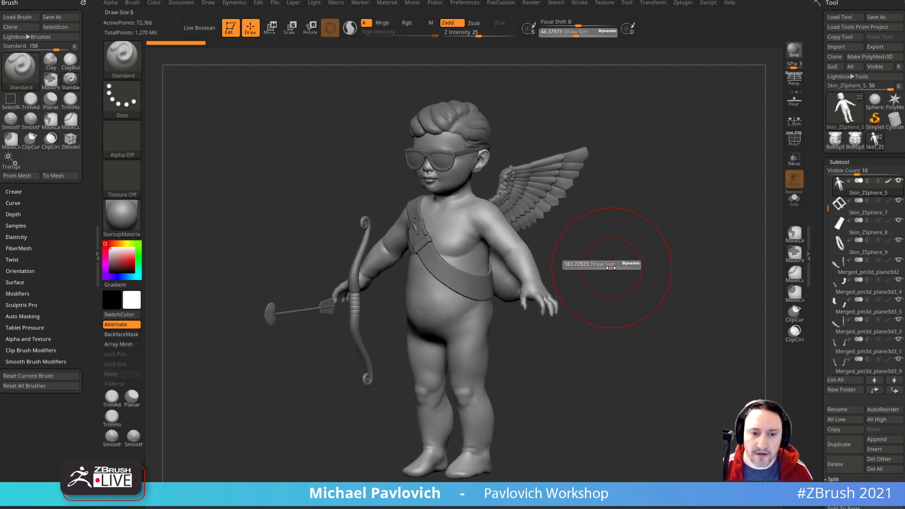
{"action": "mouse_move", "coordinate": [613, 259]}
{"action": "left_mouse_down", "text": "shift"}
{"action": "mouse_move", "coordinate": [638, 255]}
{"action": "mouse_move", "coordinate": [563, 247]}
{"action": "left_mouse_up", "text": "shift"}
{"action": "key", "text": "s"}
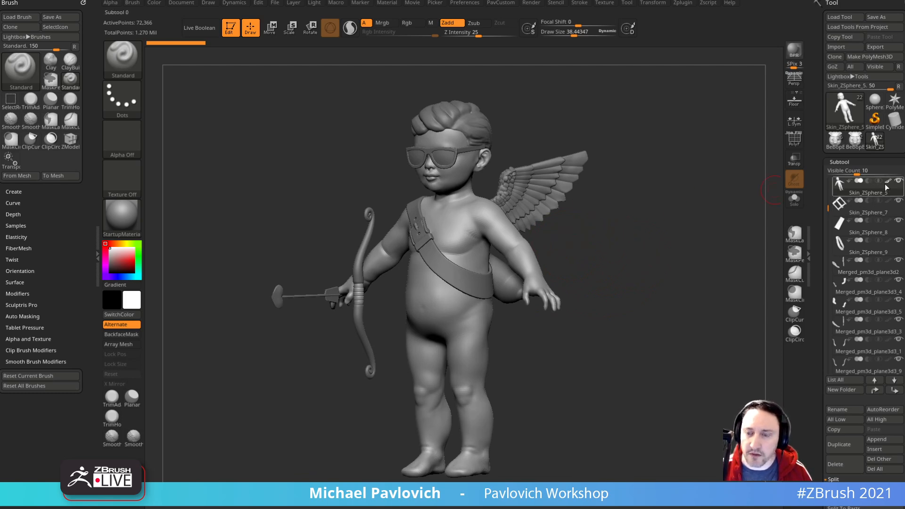
Step: Delete every subtool of the cupid model except the Skin_ZSphere_5 body
{"action": "left_click_drag", "start_coordinate": [820, 278], "coordinate": [820, 181]}
{"action": "left_click_drag", "start_coordinate": [687, 190], "coordinate": [584, 203], "text": "shift"}
{"action": "scroll", "coordinate": [841, 330], "scroll_direction": "down", "scroll_amount": 3}
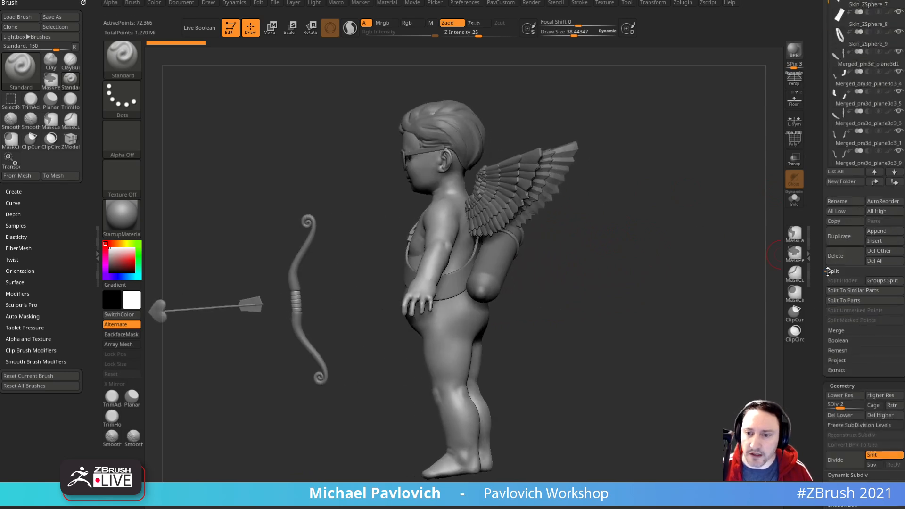
{"action": "scroll", "coordinate": [840, 344], "scroll_direction": "up", "scroll_amount": 1}
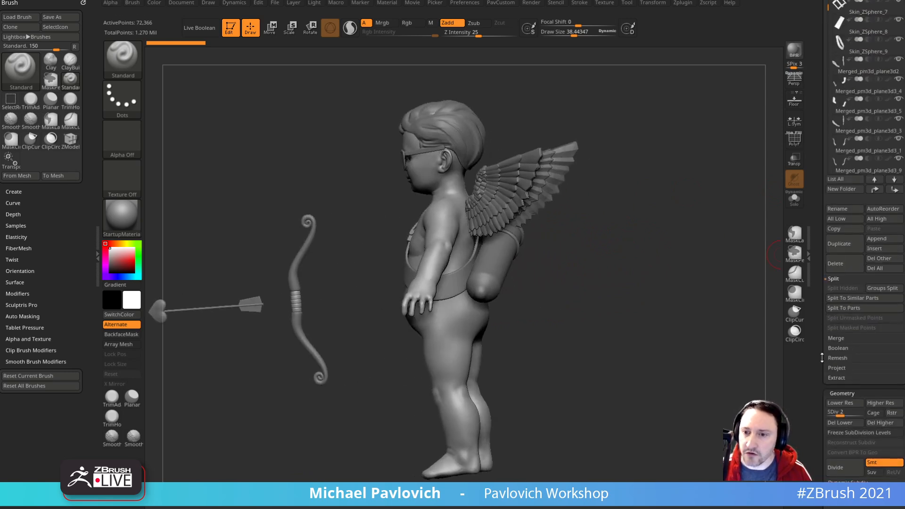
{"action": "left_click", "coordinate": [841, 289]}
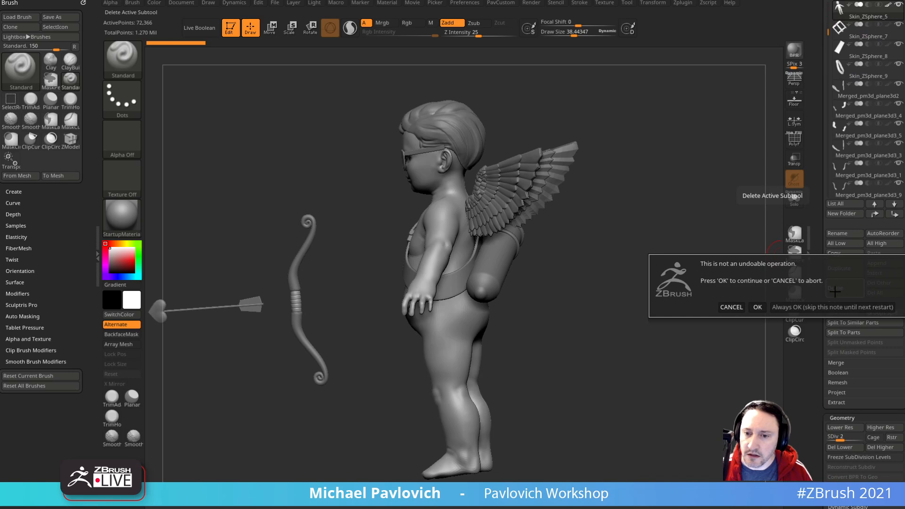
{"action": "left_click", "coordinate": [734, 309]}
{"action": "left_click", "coordinate": [880, 283]}
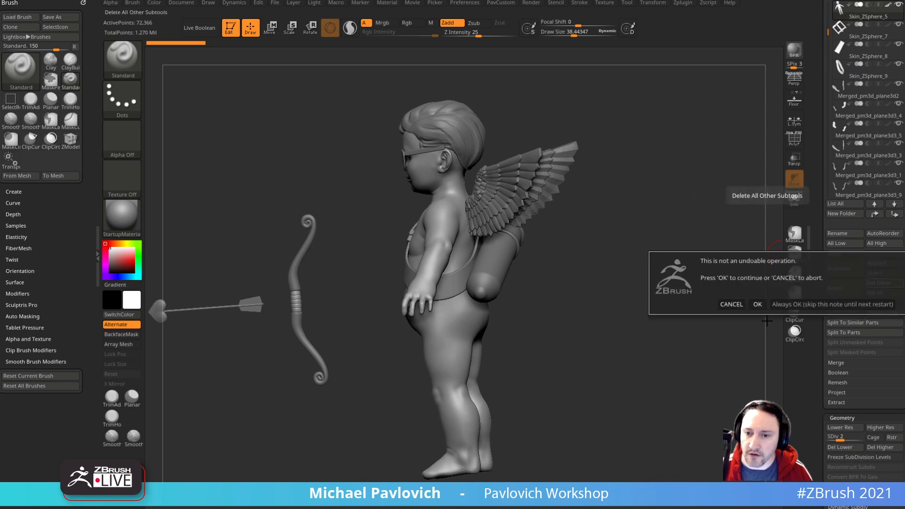
{"action": "left_click", "coordinate": [759, 305]}
Step: Frame the remaining baby body and lower it to subdivision level 1
{"action": "left_click_drag", "start_coordinate": [817, 236], "coordinate": [814, 357]}
{"action": "mouse_move", "coordinate": [671, 285]}
{"action": "left_mouse_down", "text": "shift"}
{"action": "mouse_move", "coordinate": [720, 251]}
{"action": "mouse_move", "coordinate": [719, 269]}
{"action": "mouse_move", "coordinate": [682, 273]}
{"action": "left_mouse_up", "text": "shift"}
{"action": "key", "text": "f"}
{"action": "mouse_move", "coordinate": [817, 288]}
{"action": "left_mouse_down"}
{"action": "mouse_move", "coordinate": [819, 156]}
{"action": "mouse_move", "coordinate": [828, 288]}
{"action": "left_mouse_up"}
{"action": "left_click_drag", "start_coordinate": [665, 268], "coordinate": [685, 257], "text": "shift"}
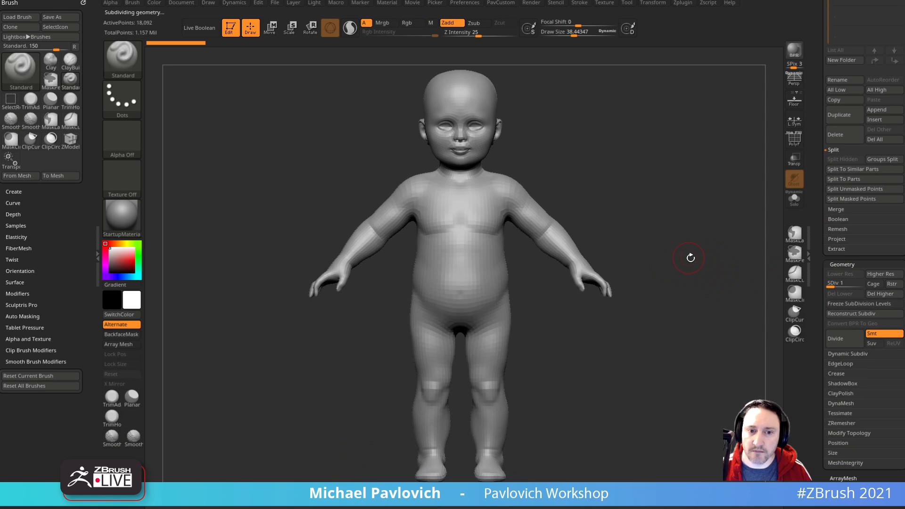
{"action": "left_click_drag", "start_coordinate": [679, 216], "coordinate": [663, 199], "text": "shift"}
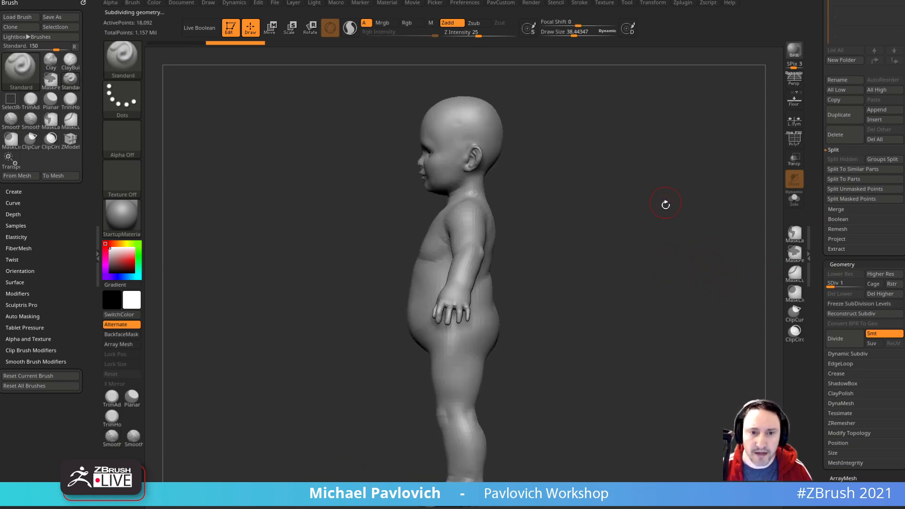
Step: Mask the baby's head down to the neck with the MaskLasso brush and soften the mask edge
{"action": "key", "text": "ctrl"}
{"action": "left_click", "coordinate": [122, 58], "text": "ctrl"}
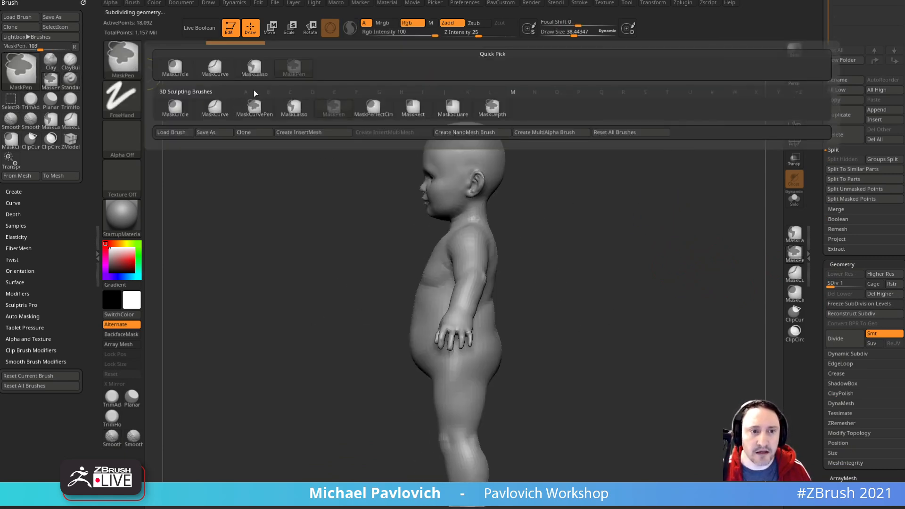
{"action": "left_click", "coordinate": [255, 68]}
{"action": "mouse_move", "coordinate": [460, 163]}
{"action": "left_mouse_down", "text": "ctrl"}
{"action": "mouse_move", "coordinate": [394, 132]}
{"action": "mouse_move", "coordinate": [427, 230]}
{"action": "mouse_move", "coordinate": [451, 230]}
{"action": "left_mouse_up", "text": "ctrl"}
{"action": "left_click", "coordinate": [469, 170], "text": "ctrl"}
{"action": "left_click", "coordinate": [577, 184], "text": "ctrl"}
{"action": "left_click_drag", "start_coordinate": [625, 259], "coordinate": [664, 278], "text": "shift"}
{"action": "left_click_drag", "start_coordinate": [664, 278], "coordinate": [657, 218], "text": "alt"}
{"action": "left_click", "coordinate": [657, 217], "text": "ctrl"}
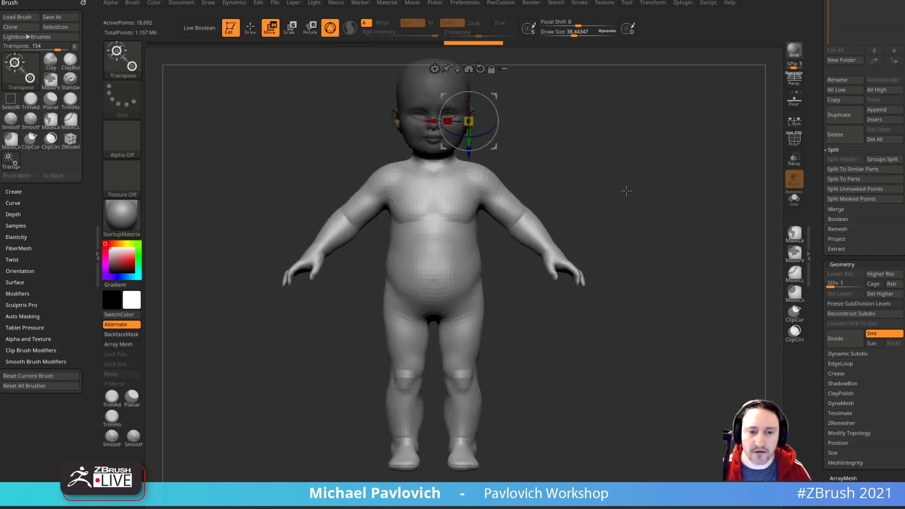
{"action": "left_click_drag", "start_coordinate": [614, 176], "coordinate": [630, 174]}
Step: Add the hands and feet to the head mask with MaskLasso and invert the mask
{"action": "left_click_drag", "start_coordinate": [599, 257], "coordinate": [512, 260], "text": "ctrl"}
{"action": "left_click_drag", "start_coordinate": [655, 224], "coordinate": [598, 247]}
{"action": "left_click_drag", "start_coordinate": [689, 232], "coordinate": [641, 250]}
{"action": "left_click", "coordinate": [558, 261], "text": "ctrl"}
{"action": "left_click_drag", "start_coordinate": [700, 278], "coordinate": [643, 319]}
{"action": "mouse_move", "coordinate": [556, 420]}
{"action": "left_mouse_down", "text": "ctrl"}
{"action": "mouse_move", "coordinate": [529, 413]}
{"action": "mouse_move", "coordinate": [424, 460]}
{"action": "left_mouse_up", "text": "ctrl"}
{"action": "left_click", "coordinate": [643, 341], "text": "ctrl"}
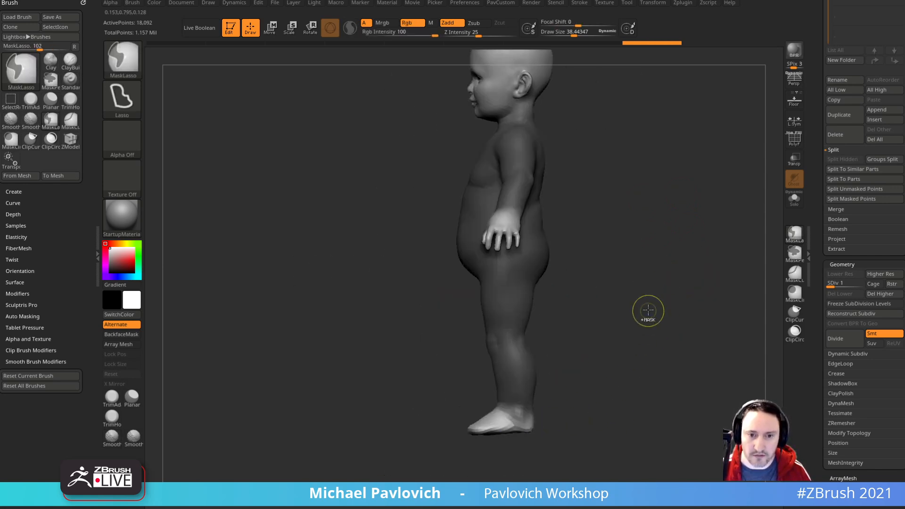
Step: Invert the mask back to protect the head, hands and feet, thin the torso and limbs, and clear the mask
{"action": "left_click", "coordinate": [645, 265], "text": "ctrl"}
{"action": "mouse_move", "coordinate": [655, 262]}
{"action": "left_mouse_down"}
{"action": "mouse_move", "coordinate": [686, 281]}
{"action": "mouse_move", "coordinate": [663, 288]}
{"action": "mouse_move", "coordinate": [715, 294]}
{"action": "left_mouse_up"}
{"action": "key", "text": "2"}
{"action": "left_click_drag", "start_coordinate": [689, 182], "coordinate": [657, 198]}
{"action": "left_click_drag", "start_coordinate": [652, 142], "coordinate": [677, 239], "text": "alt"}
{"action": "left_click_drag", "start_coordinate": [657, 187], "coordinate": [686, 248], "text": "alt"}
{"action": "left_click_drag", "start_coordinate": [630, 252], "coordinate": [625, 293], "text": "alt"}
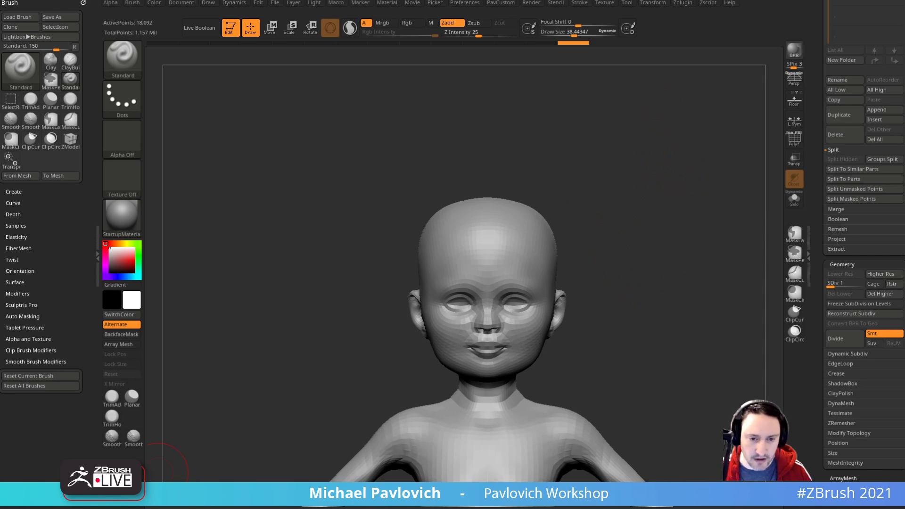
Step: Examine the proportions of the thinned baby body from the front and side
{"action": "mouse_move", "coordinate": [621, 343]}
{"action": "left_mouse_down"}
{"action": "mouse_move", "coordinate": [601, 272]}
{"action": "mouse_move", "coordinate": [474, 251]}
{"action": "left_mouse_up"}
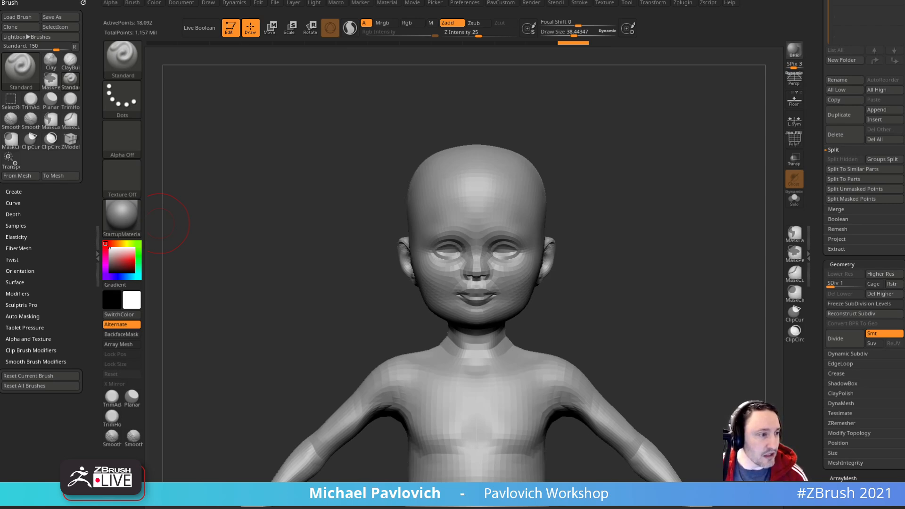
{"action": "left_click_drag", "start_coordinate": [676, 179], "coordinate": [667, 198]}
{"action": "left_click_drag", "start_coordinate": [657, 267], "coordinate": [627, 285]}
{"action": "left_click_drag", "start_coordinate": [632, 219], "coordinate": [637, 225]}
{"action": "key", "text": "2"}
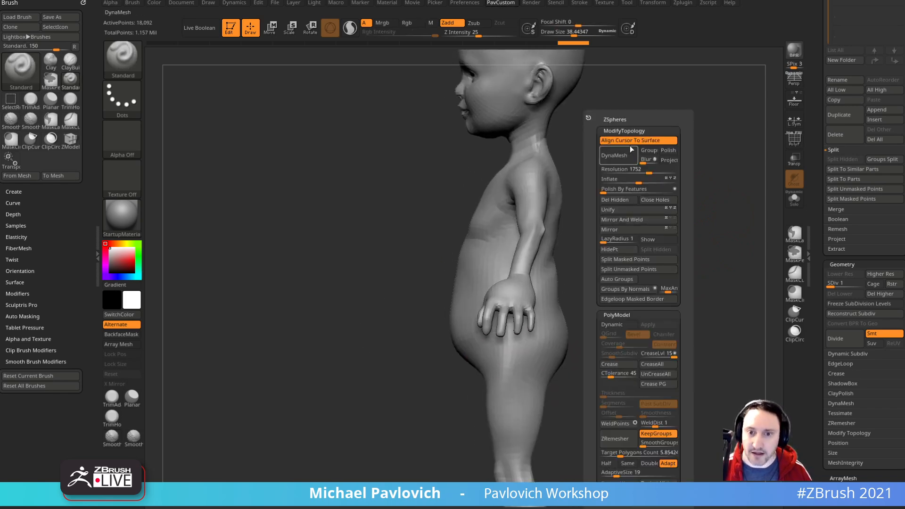
{"action": "left_click_drag", "start_coordinate": [656, 121], "coordinate": [686, 138], "text": "alt"}
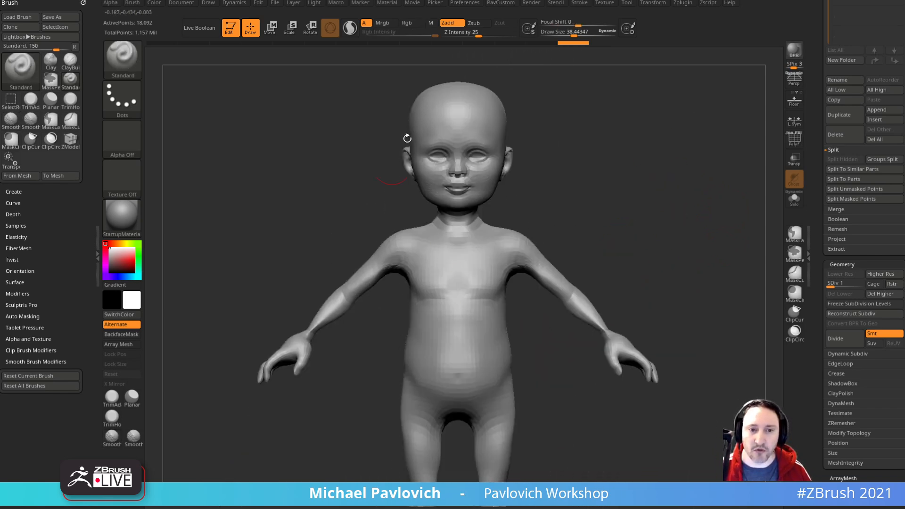
{"action": "left_click_drag", "start_coordinate": [625, 241], "coordinate": [640, 300], "text": "alt"}
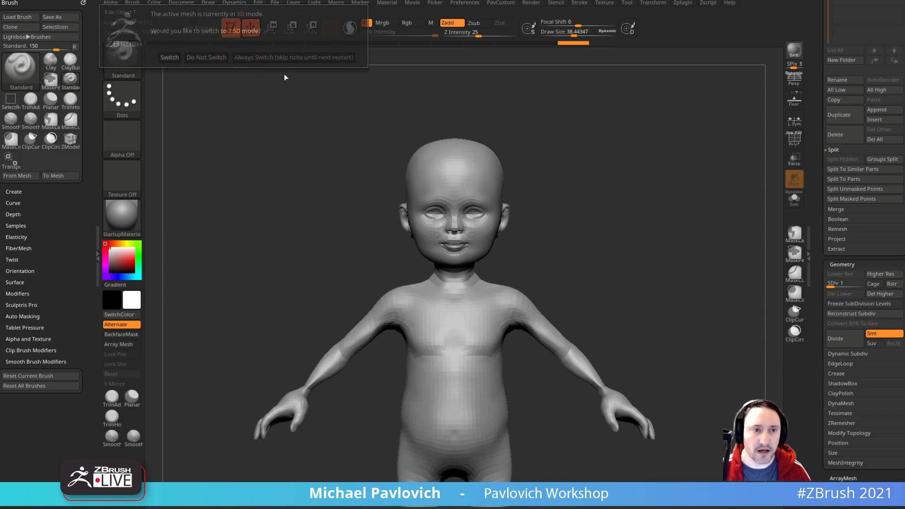
Step: Clear the baby body from the canvas and delete all subtools of the loaded Bebop tool
{"action": "left_click", "coordinate": [229, 27]}
{"action": "key", "text": "ctrl+n"}
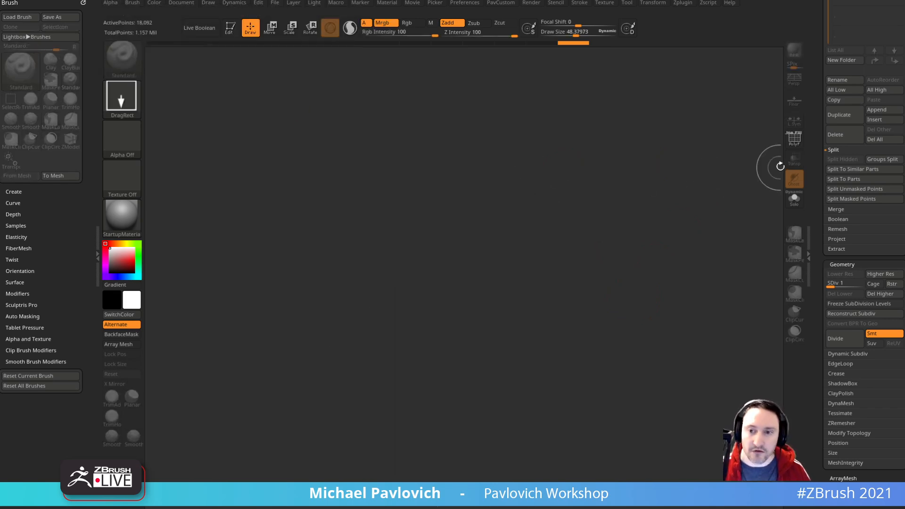
{"action": "left_click_drag", "start_coordinate": [814, 155], "coordinate": [814, 486]}
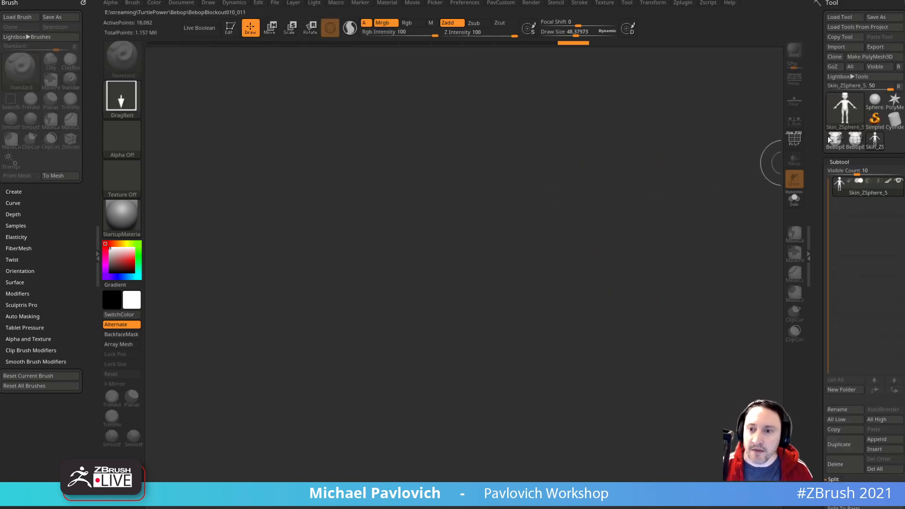
{"action": "left_click", "coordinate": [856, 138]}
{"action": "scroll", "coordinate": [874, 287], "scroll_direction": "down", "scroll_amount": 4}
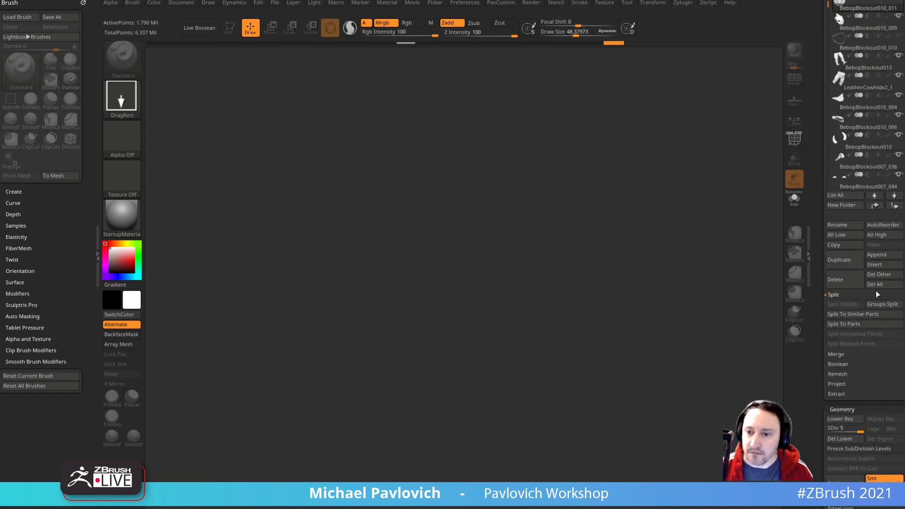
{"action": "left_click", "coordinate": [878, 284]}
{"action": "left_click", "coordinate": [699, 307]}
{"action": "key", "text": "ctrl+z"}
{"action": "key", "text": "ctrl+shift+z"}
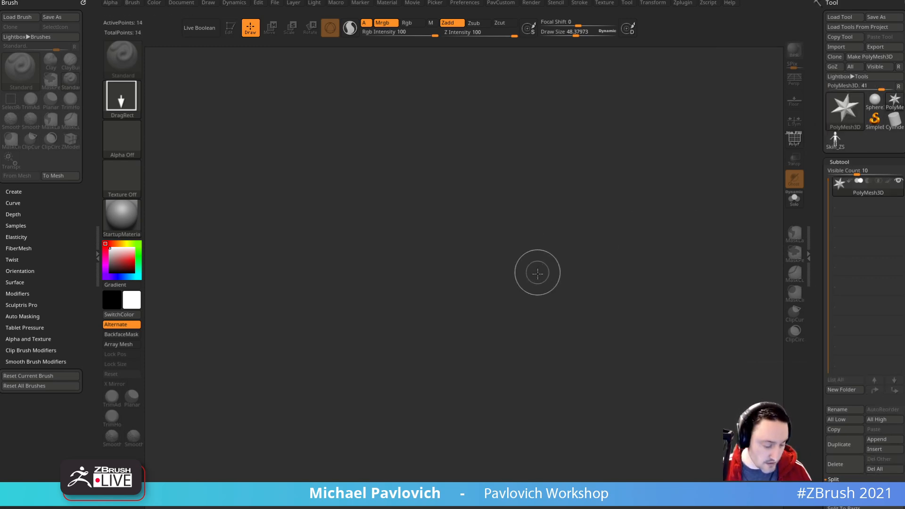
Step: Load _Nickz_humanMaleAverageSimple.ZTL from the tool library, place it on the canvas and show its head in profile
{"action": "key", "text": "comma"}
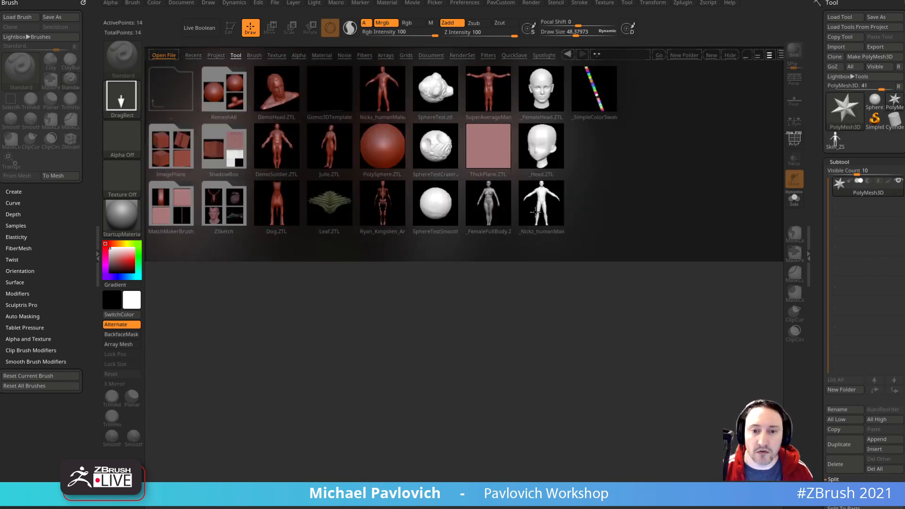
{"action": "double_click", "coordinate": [537, 213]}
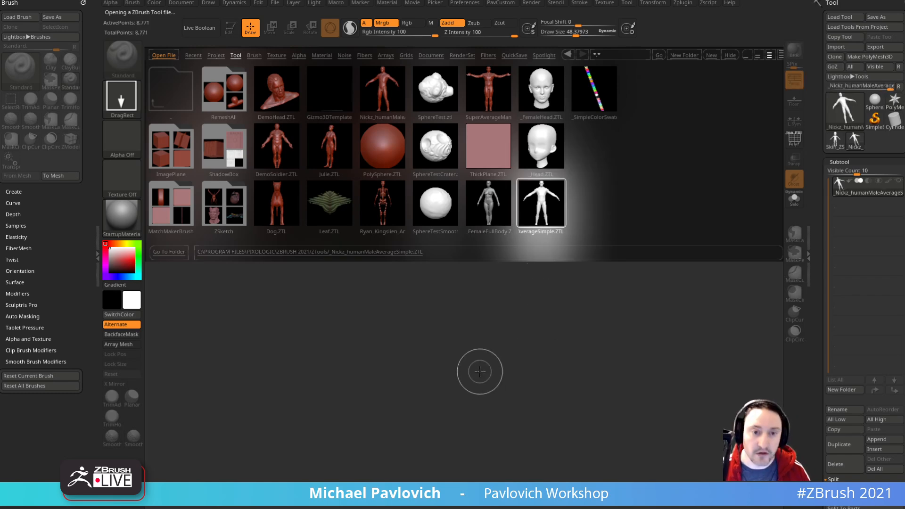
{"action": "left_click_drag", "start_coordinate": [653, 330], "coordinate": [679, 163], "text": "alt"}
{"action": "left_click_drag", "start_coordinate": [666, 91], "coordinate": [679, 330], "text": "alt"}
{"action": "left_click_drag", "start_coordinate": [712, 269], "coordinate": [653, 258], "text": "shift"}
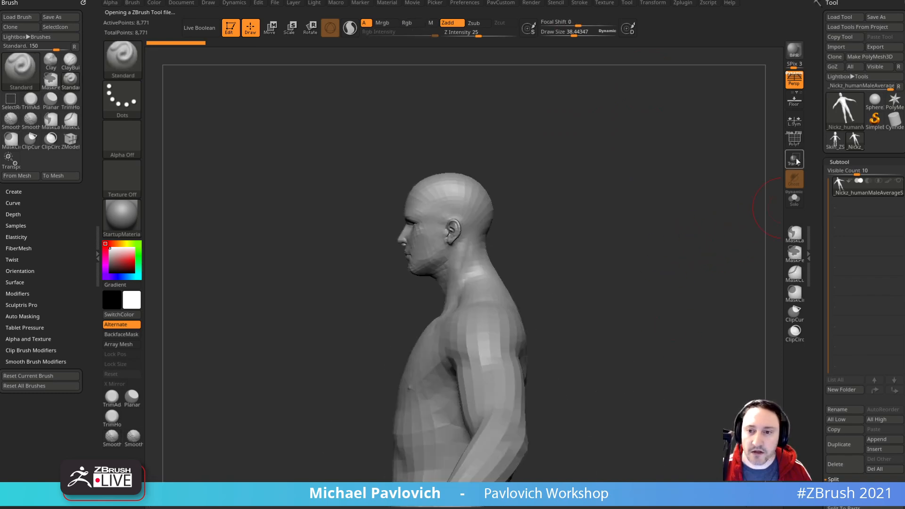
Step: Display the wireframe and polygroups and hide the body so that only the head and neck remain visible
{"action": "left_click", "coordinate": [795, 138]}
{"action": "left_click_drag", "start_coordinate": [649, 212], "coordinate": [659, 232], "text": "shift"}
{"action": "left_click", "coordinate": [459, 291], "text": "ctrl+shift"}
{"action": "left_click_drag", "start_coordinate": [557, 160], "coordinate": [590, 229], "text": "ctrl+shift"}
{"action": "left_click", "coordinate": [457, 266], "text": "ctrl+shift"}
{"action": "left_click_drag", "start_coordinate": [409, 194], "coordinate": [497, 271], "text": "ctrl+alt+shift"}
{"action": "left_click_drag", "start_coordinate": [633, 171], "coordinate": [647, 220], "text": "ctrl+shift"}
Step: Delete the hidden body geometry, unify the remaining head's size and turn the wireframe display off
{"action": "key", "text": "5"}
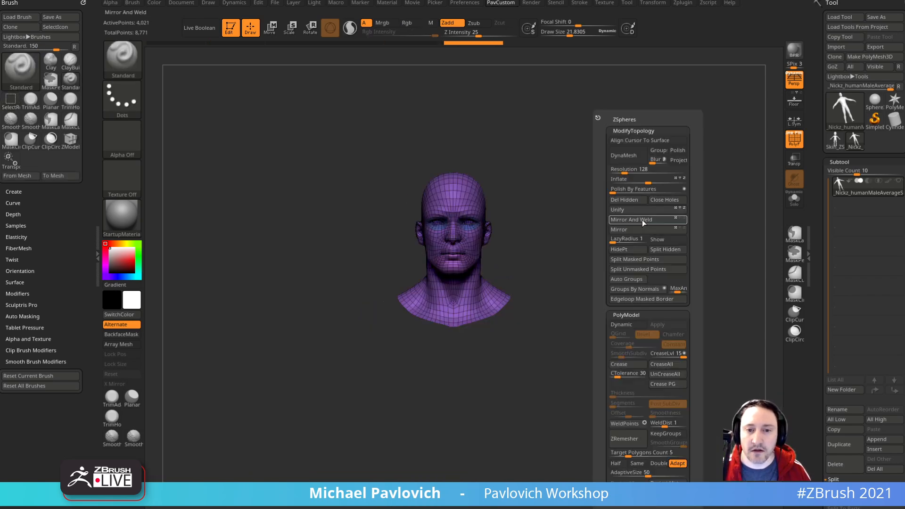
{"action": "left_click", "coordinate": [633, 203]}
{"action": "left_click", "coordinate": [619, 211]}
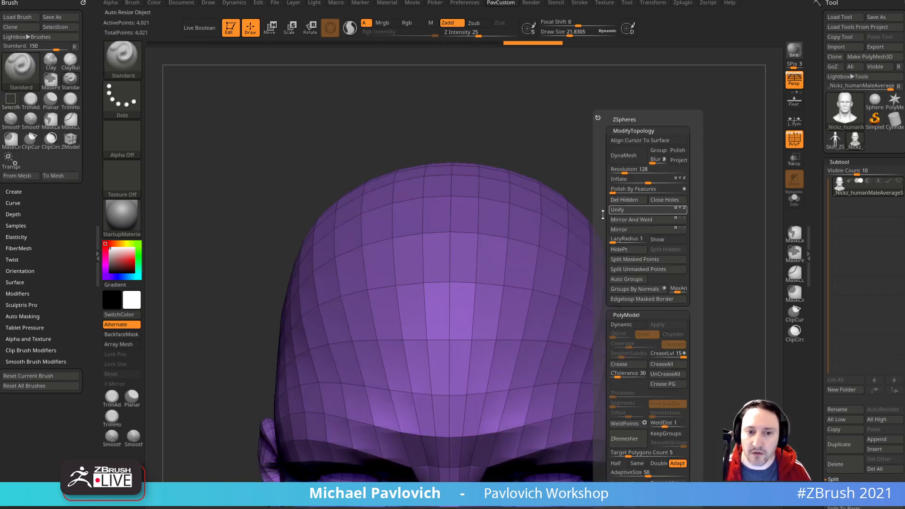
{"action": "left_click_drag", "start_coordinate": [691, 209], "coordinate": [648, 158], "text": "alt"}
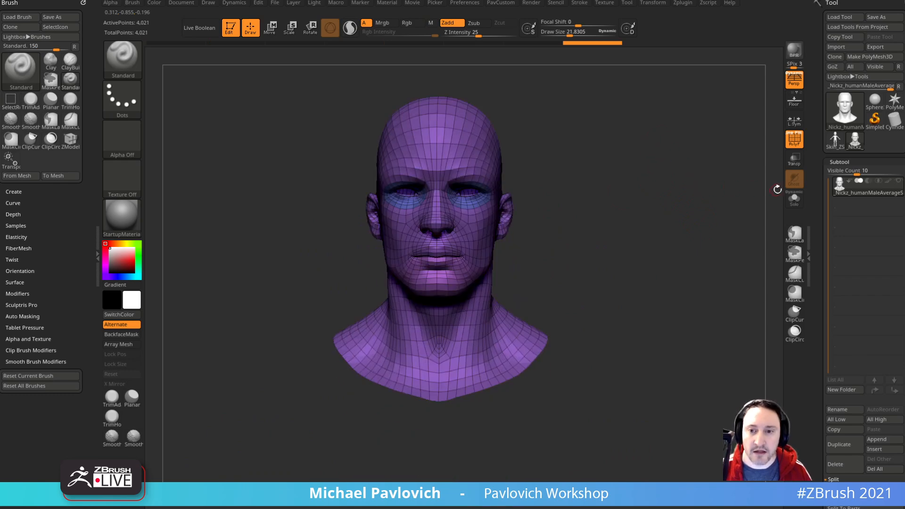
{"action": "key", "text": "shift+f"}
{"action": "left_click_drag", "start_coordinate": [768, 188], "coordinate": [666, 220]}
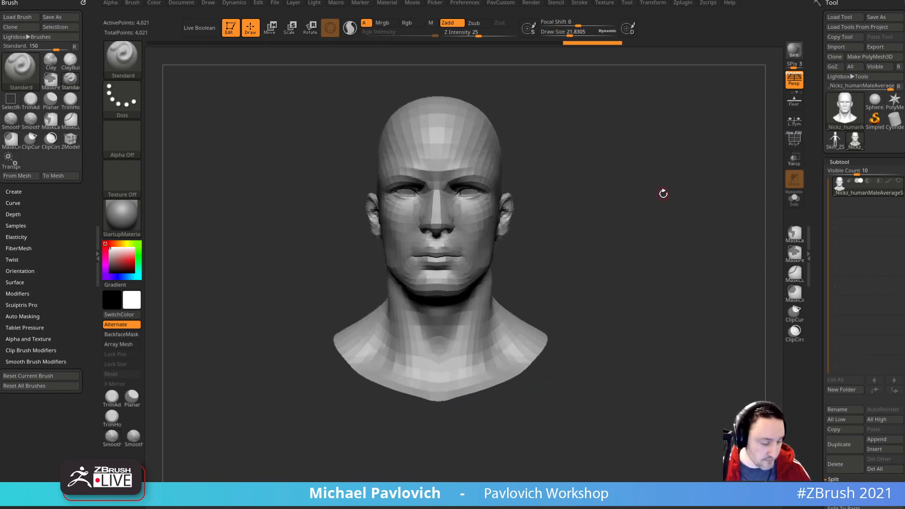
Step: Insert symmetrical eyeball spheres at the eye sockets with the IMM Base Primitives brush and split them into their own subtool
{"action": "key", "text": "m"}
{"action": "left_click", "coordinate": [566, 232]}
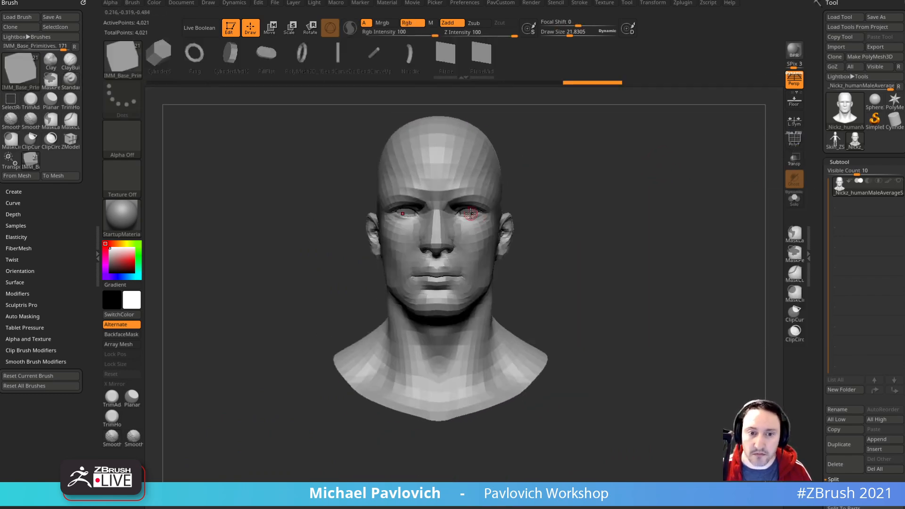
{"action": "left_click_drag", "start_coordinate": [466, 204], "coordinate": [490, 220]}
{"action": "key", "text": "2"}
{"action": "left_click", "coordinate": [603, 261]}
Step: Move the eyeballs back into the head from the side view so they sit inside the sockets
{"action": "left_click_drag", "start_coordinate": [561, 260], "coordinate": [477, 264], "text": "shift"}
{"action": "key", "text": "w"}
{"action": "left_click", "coordinate": [899, 182]}
{"action": "left_click_drag", "start_coordinate": [656, 206], "coordinate": [683, 265], "text": "alt"}
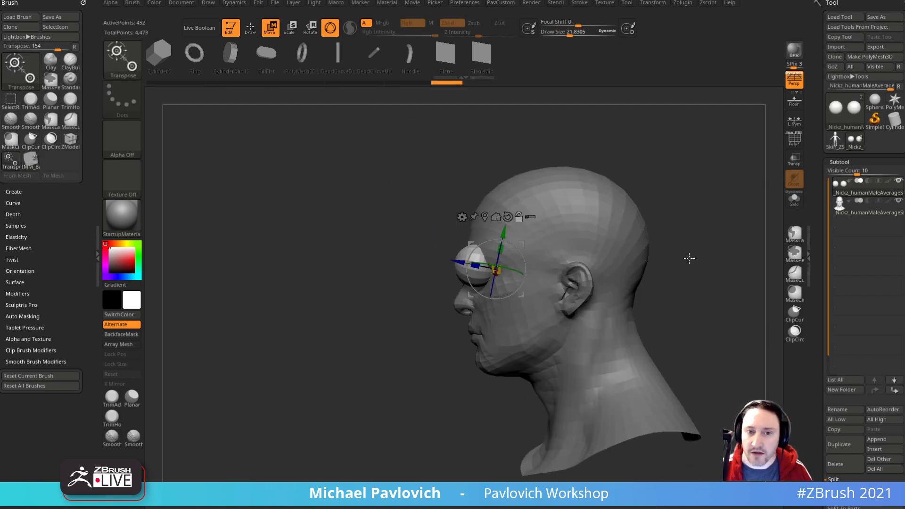
{"action": "left_click_drag", "start_coordinate": [458, 262], "coordinate": [487, 269]}
{"action": "left_click_drag", "start_coordinate": [659, 218], "coordinate": [740, 222], "text": "shift"}
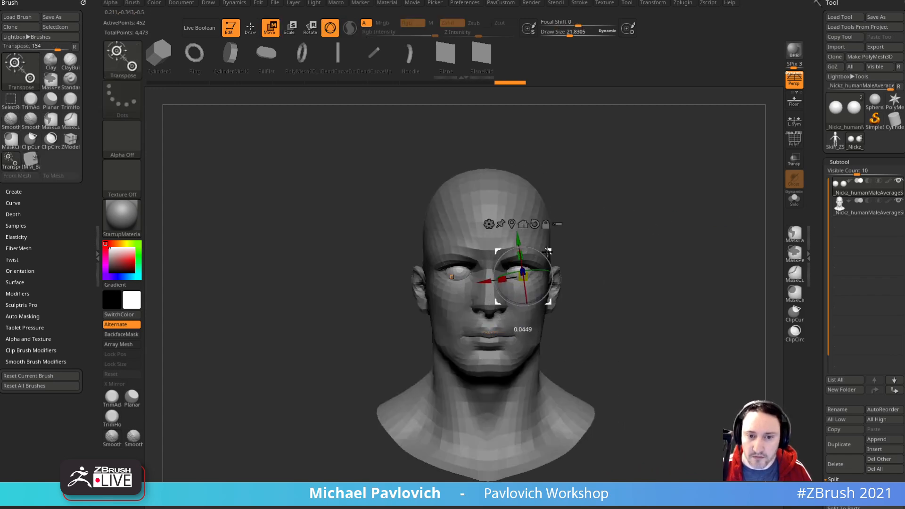
Step: Scale and reposition the eyeballs to fit behind the eyelids
{"action": "left_click_drag", "start_coordinate": [630, 213], "coordinate": [670, 272], "text": "alt"}
{"action": "left_click_drag", "start_coordinate": [670, 272], "coordinate": [636, 253]}
{"action": "left_click_drag", "start_coordinate": [342, 375], "coordinate": [401, 359], "text": "alt"}
{"action": "left_click_drag", "start_coordinate": [547, 272], "coordinate": [558, 253]}
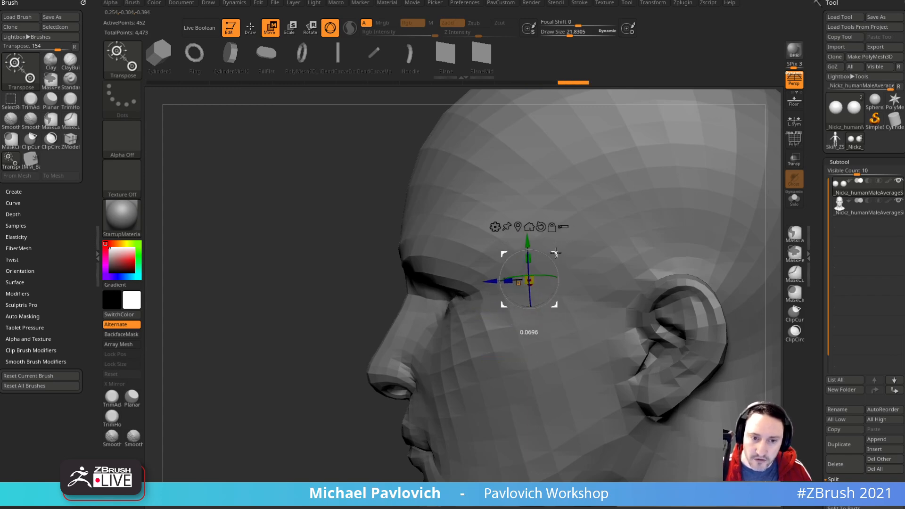
{"action": "key", "text": "q"}
{"action": "right_click_drag", "start_coordinate": [421, 360], "coordinate": [651, 243]}
{"action": "key", "text": "w"}
{"action": "left_click_drag", "start_coordinate": [543, 238], "coordinate": [544, 241]}
{"action": "mouse_move", "coordinate": [632, 217]}
{"action": "right_mouse_down"}
{"action": "mouse_move", "coordinate": [537, 244]}
{"action": "mouse_move", "coordinate": [345, 382]}
{"action": "mouse_move", "coordinate": [693, 214]}
{"action": "right_mouse_up"}
Step: Select the head subtool, close its open holes and apply Mirror And Weld
{"action": "key", "text": "q"}
{"action": "left_click", "coordinate": [547, 281], "text": "alt"}
{"action": "right_click_drag", "start_coordinate": [598, 260], "coordinate": [684, 262], "text": "ctrl"}
{"action": "key", "text": "2"}
{"action": "left_click", "coordinate": [696, 201]}
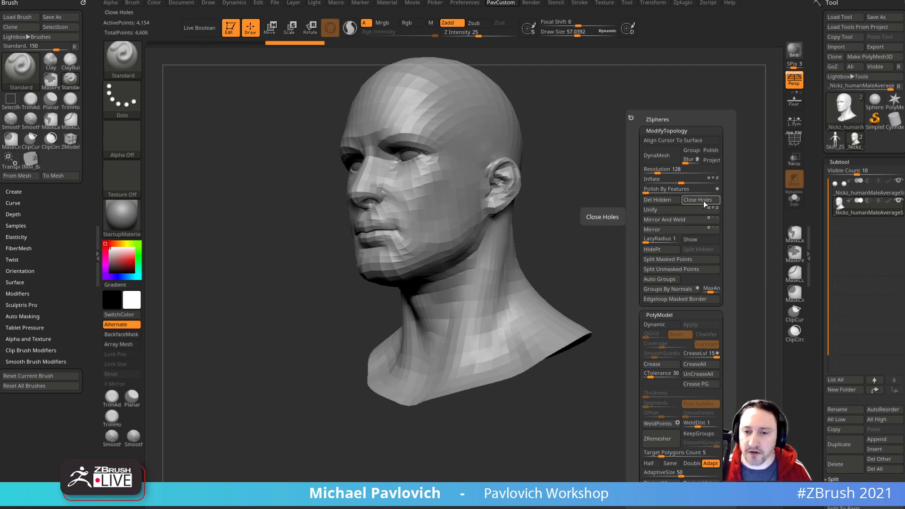
{"action": "left_click", "coordinate": [681, 220]}
Step: Show the polygroups, isolate the neck's bottom cap with a mask, extrude it slightly downward and clear the mask
{"action": "right_click_drag", "start_coordinate": [547, 273], "coordinate": [632, 220]}
{"action": "left_click", "coordinate": [794, 139]}
{"action": "right_click_drag", "start_coordinate": [717, 194], "coordinate": [683, 210], "text": "ctrl"}
{"action": "key", "text": "w"}
{"action": "left_click", "coordinate": [465, 296], "text": "ctrl"}
{"action": "right_click_drag", "start_coordinate": [584, 198], "coordinate": [601, 283]}
{"action": "right_click_drag", "start_coordinate": [608, 358], "coordinate": [505, 354]}
{"action": "left_click_drag", "start_coordinate": [474, 336], "coordinate": [474, 347], "text": "ctrl"}
{"action": "right_click_drag", "start_coordinate": [634, 261], "coordinate": [669, 288], "text": "shift"}
{"action": "key", "text": "q"}
{"action": "left_click_drag", "start_coordinate": [686, 257], "coordinate": [722, 211], "text": "ctrl"}
{"action": "mouse_move", "coordinate": [723, 211]}
{"action": "right_mouse_down"}
{"action": "mouse_move", "coordinate": [663, 247]}
{"action": "mouse_move", "coordinate": [706, 229]}
{"action": "mouse_move", "coordinate": [699, 254]}
{"action": "mouse_move", "coordinate": [735, 221]}
{"action": "right_mouse_up"}
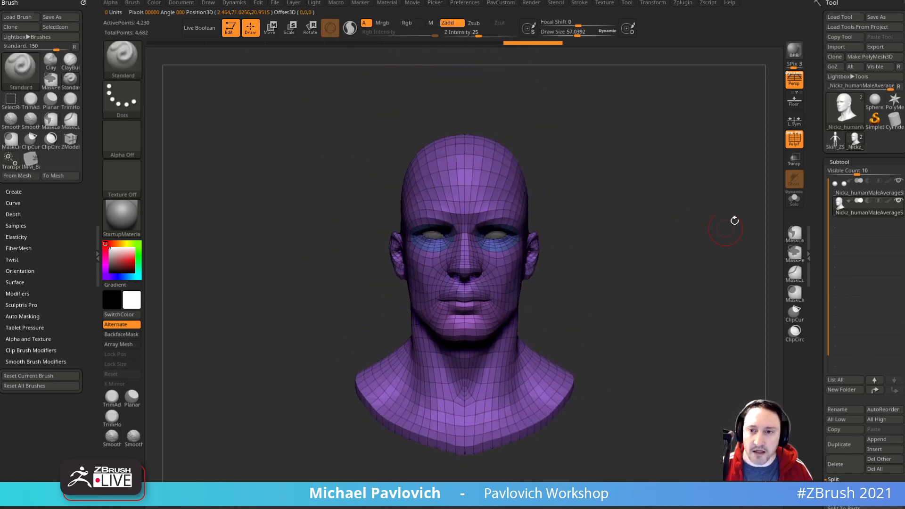
Step: Turn off perspective and set the DynaMesh blur to 0 for the head
{"action": "left_click", "coordinate": [797, 90]}
{"action": "right_click_drag", "start_coordinate": [657, 255], "coordinate": [642, 267]}
{"action": "key", "text": "2"}
{"action": "left_click", "coordinate": [660, 161]}
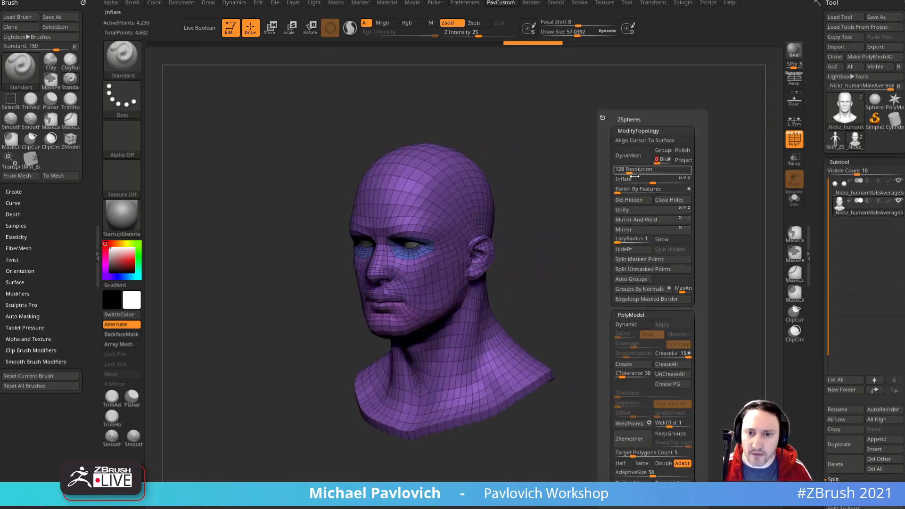
Step: Try DynaMesh on the head at resolution 128, undo it, and remesh the head at resolution 192
{"action": "left_click", "coordinate": [631, 157]}
{"action": "key", "text": "ctrl+z"}
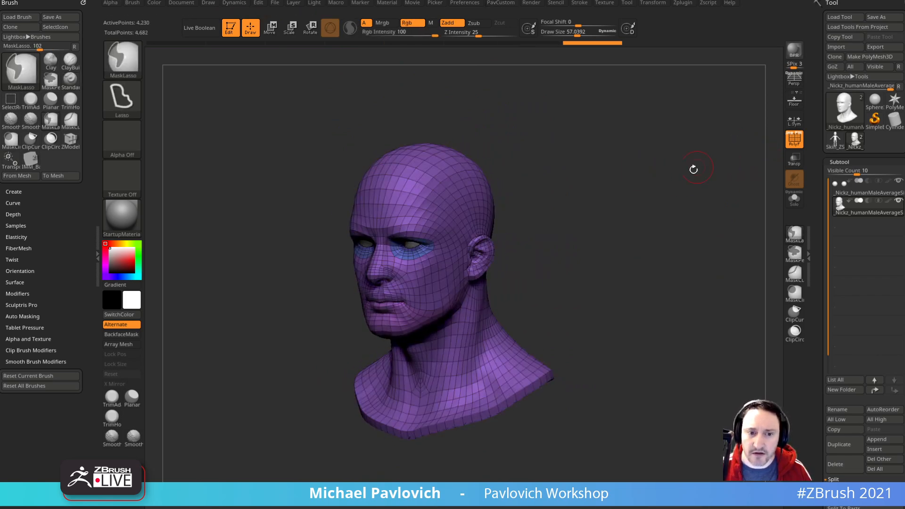
{"action": "key", "text": "space"}
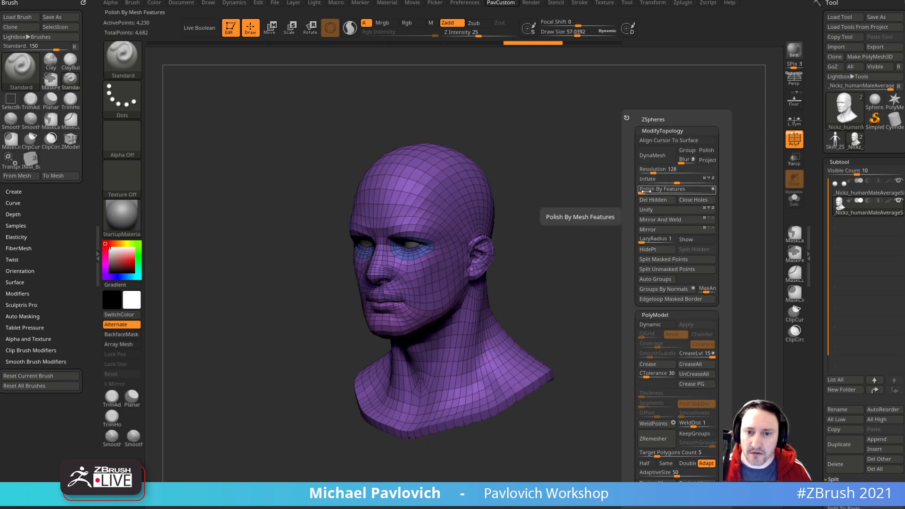
{"action": "left_click", "coordinate": [655, 173]}
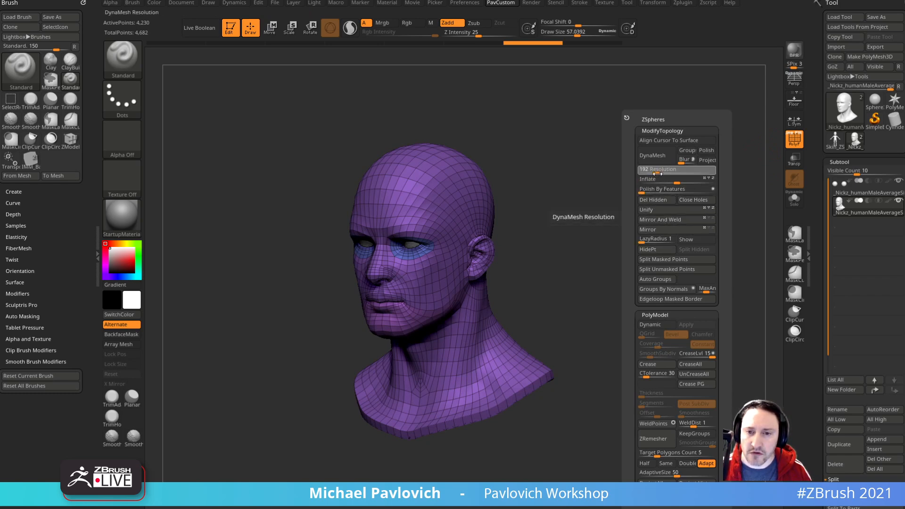
{"action": "left_click", "coordinate": [667, 160]}
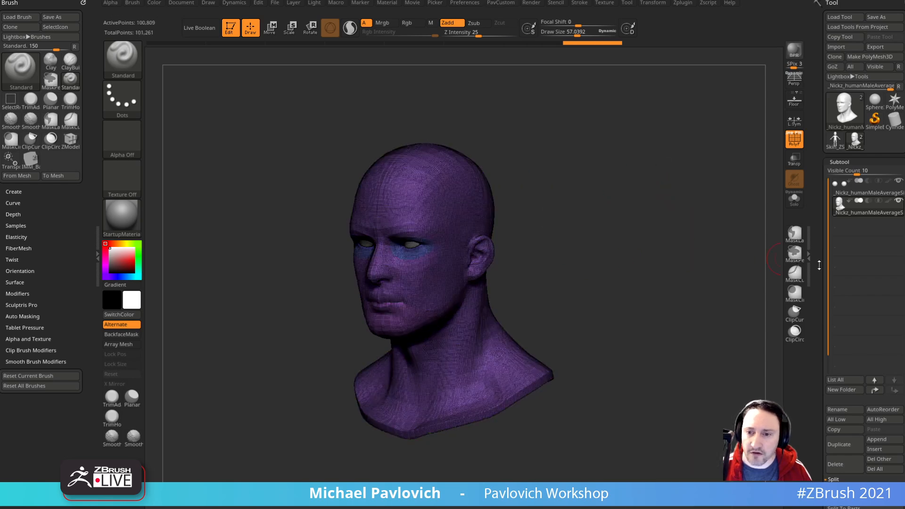
Step: Bring the head's Geometry settings into view
{"action": "left_click_drag", "start_coordinate": [819, 276], "coordinate": [819, 47]}
{"action": "key", "text": "2"}
{"action": "left_click_drag", "start_coordinate": [816, 79], "coordinate": [816, 115]}
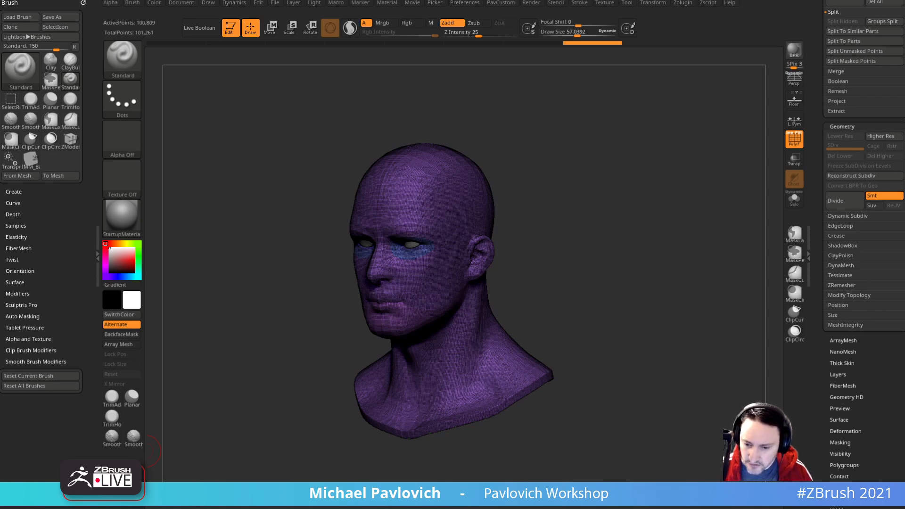
Step: Switch to the browser and open the full YouTube playlist "NEW Intro to ZBrush - ZBrush for Ideation (Updated for 2020!)"
{"action": "left_click_drag", "start_coordinate": [661, 508], "coordinate": [502, 63]}
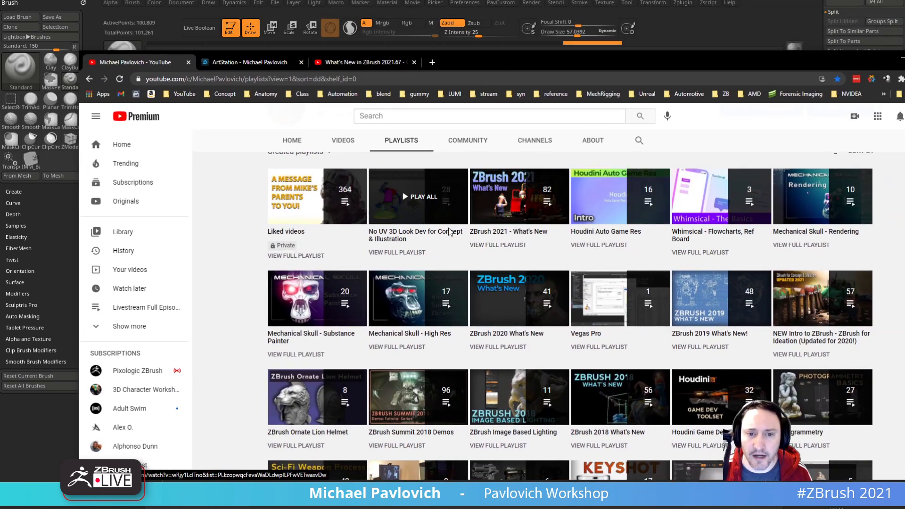
{"action": "scroll", "coordinate": [410, 226], "scroll_direction": "down", "scroll_amount": 1}
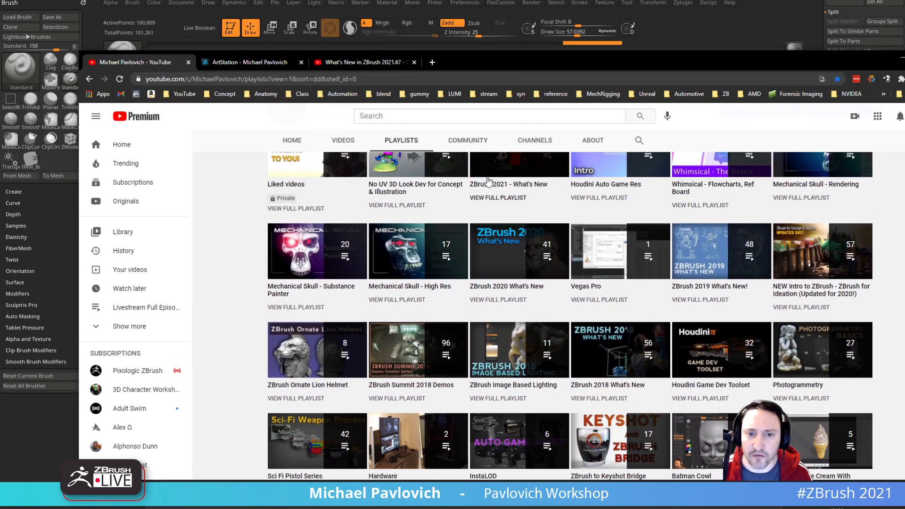
{"action": "scroll", "coordinate": [565, 278], "scroll_direction": "down", "scroll_amount": 2}
{"action": "scroll", "coordinate": [525, 282], "scroll_direction": "up", "scroll_amount": 4}
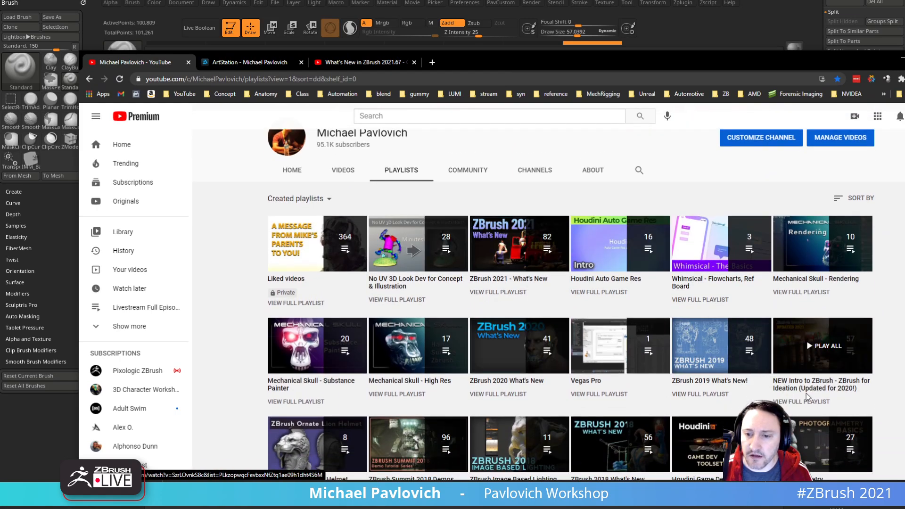
{"action": "left_click", "coordinate": [807, 399]}
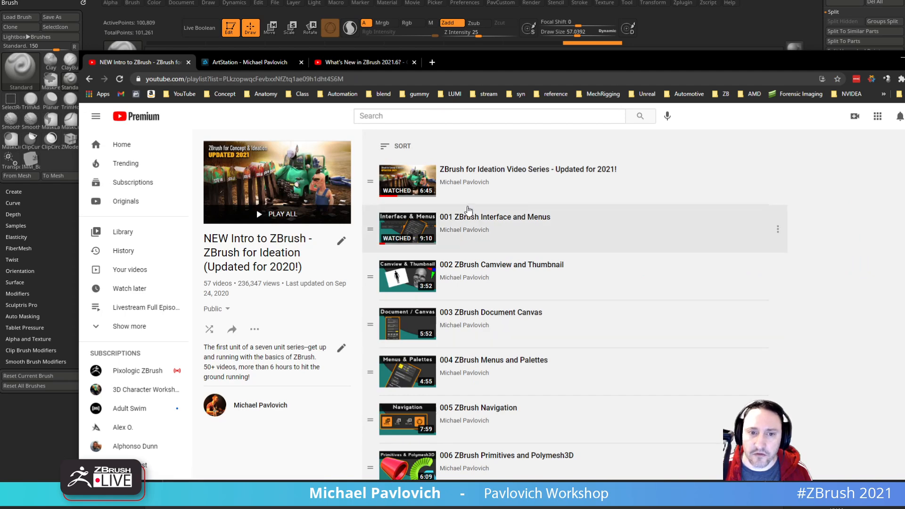
Step: Select the playlist's web address and look through its list of ZBrush lesson videos
{"action": "key", "text": "ctrl+l"}
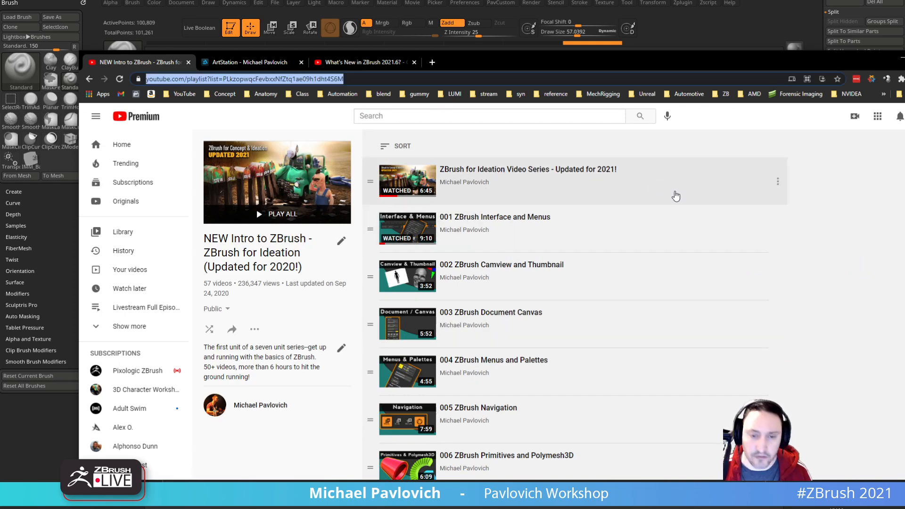
{"action": "scroll", "coordinate": [676, 229], "scroll_direction": "down", "scroll_amount": 15}
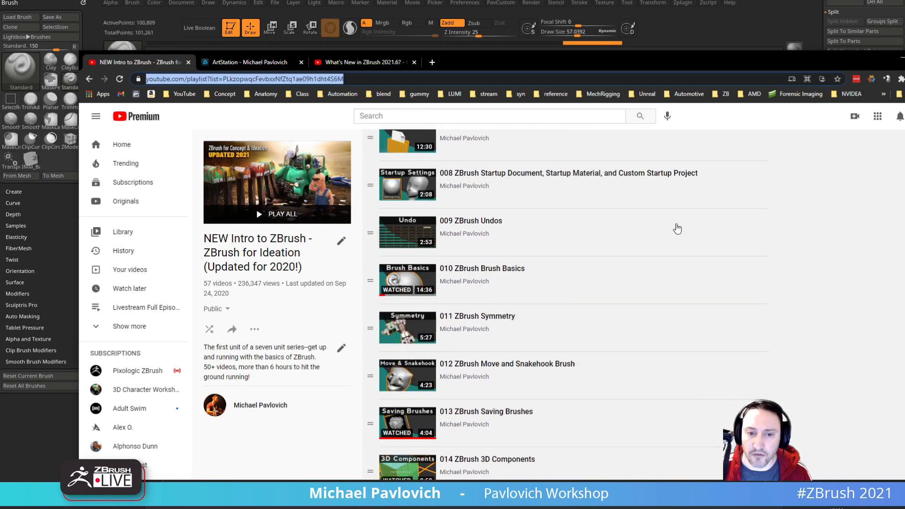
{"action": "scroll", "coordinate": [677, 230], "scroll_direction": "down", "scroll_amount": 4}
{"action": "scroll", "coordinate": [671, 222], "scroll_direction": "up", "scroll_amount": 16}
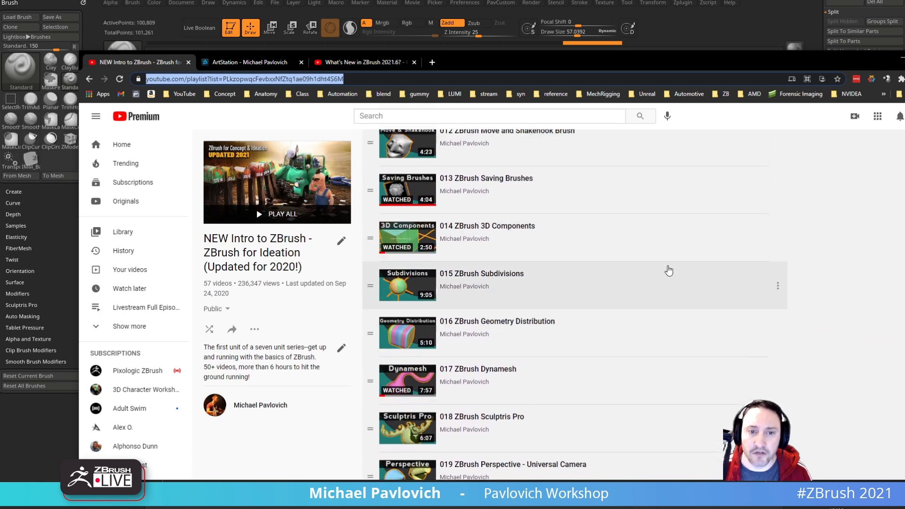
{"action": "scroll", "coordinate": [479, 254], "scroll_direction": "up", "scroll_amount": 1}
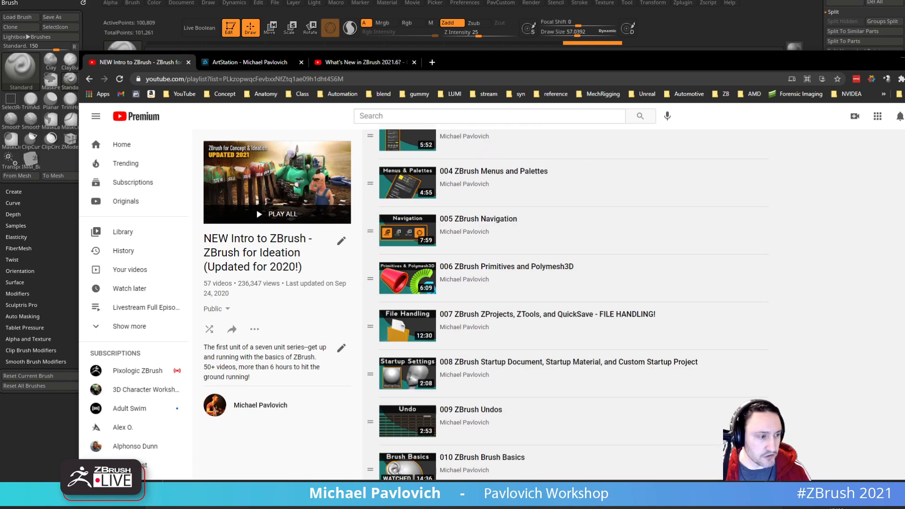
Step: Switch to the ArtStation portfolio page, select its web address and browse the artwork thumbnails
{"action": "left_click", "coordinate": [238, 63]}
{"action": "left_click", "coordinate": [256, 79]}
{"action": "scroll", "coordinate": [334, 378], "scroll_direction": "down", "scroll_amount": 6}
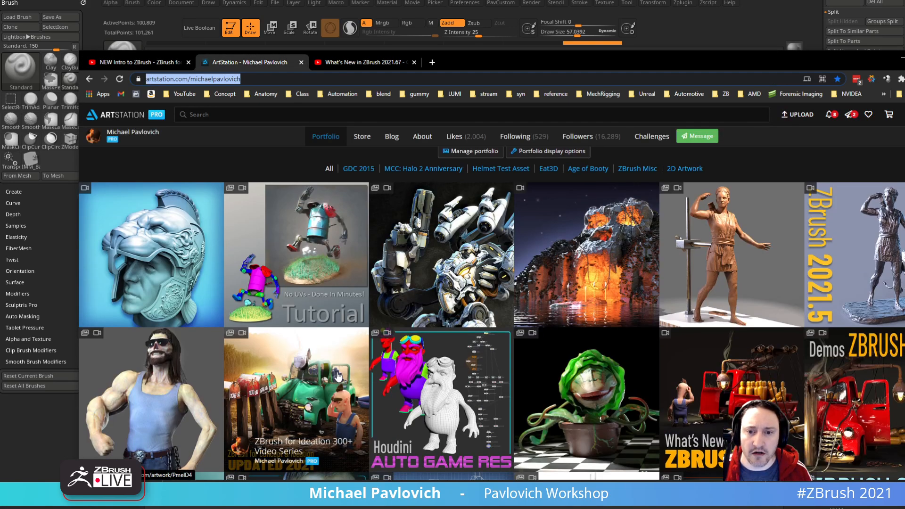
{"action": "scroll", "coordinate": [403, 270], "scroll_direction": "down", "scroll_amount": 3}
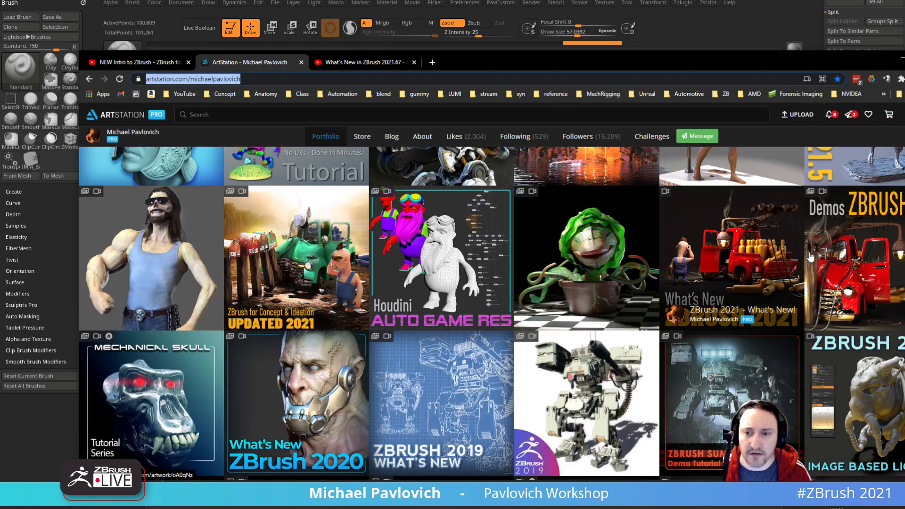
{"action": "scroll", "coordinate": [403, 270], "scroll_direction": "down", "scroll_amount": 3}
{"action": "scroll", "coordinate": [732, 293], "scroll_direction": "up", "scroll_amount": 3}
Step: Open the "ZBrush 2021 - What's New" artwork, check its embedded video playlist and return to the portfolio
{"action": "left_click", "coordinate": [732, 293]}
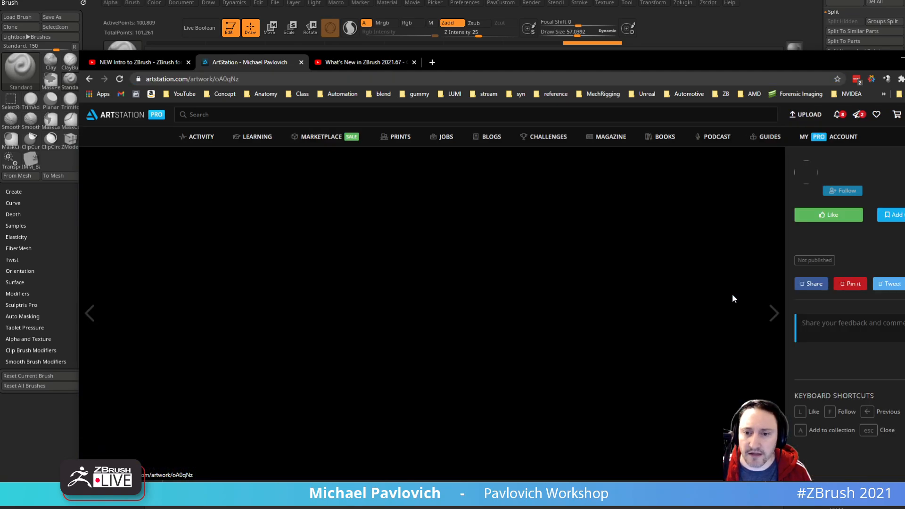
{"action": "left_click", "coordinate": [646, 157]}
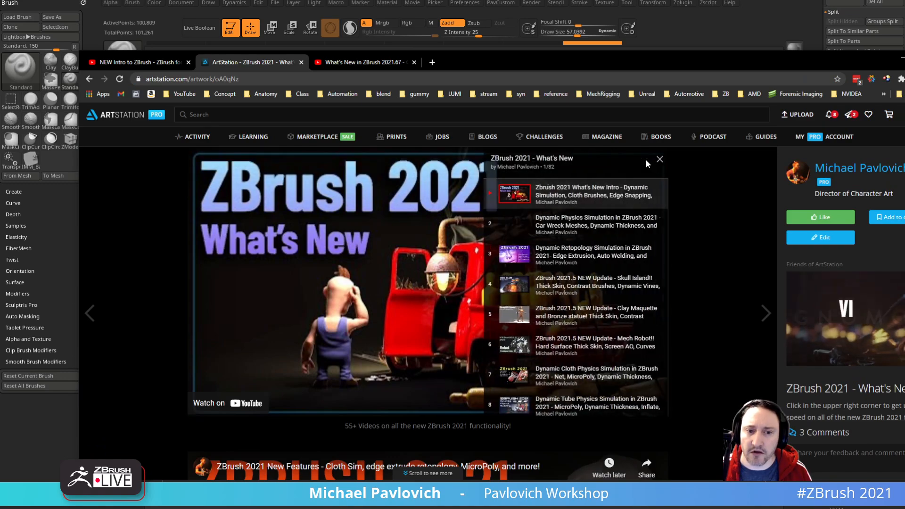
{"action": "scroll", "coordinate": [632, 208], "scroll_direction": "down", "scroll_amount": 3}
{"action": "left_click", "coordinate": [656, 159]}
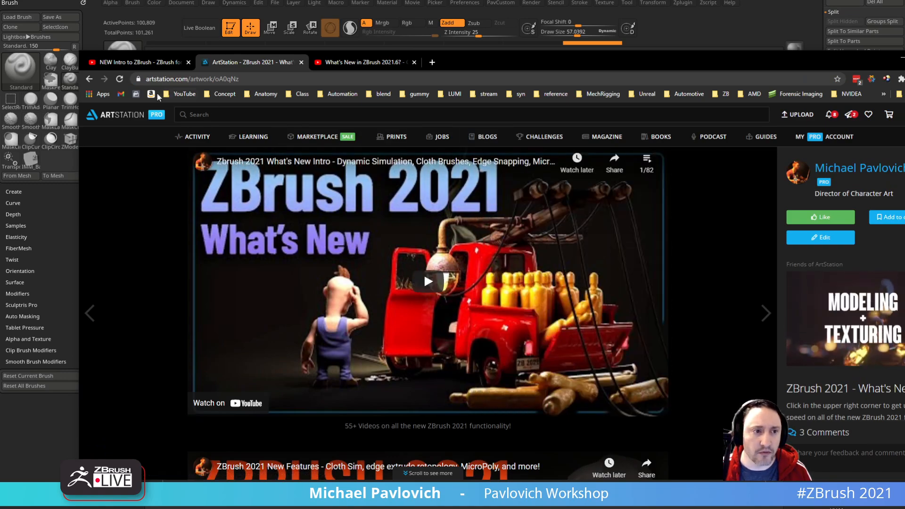
{"action": "left_click", "coordinate": [92, 79]}
{"action": "left_click", "coordinate": [276, 80]}
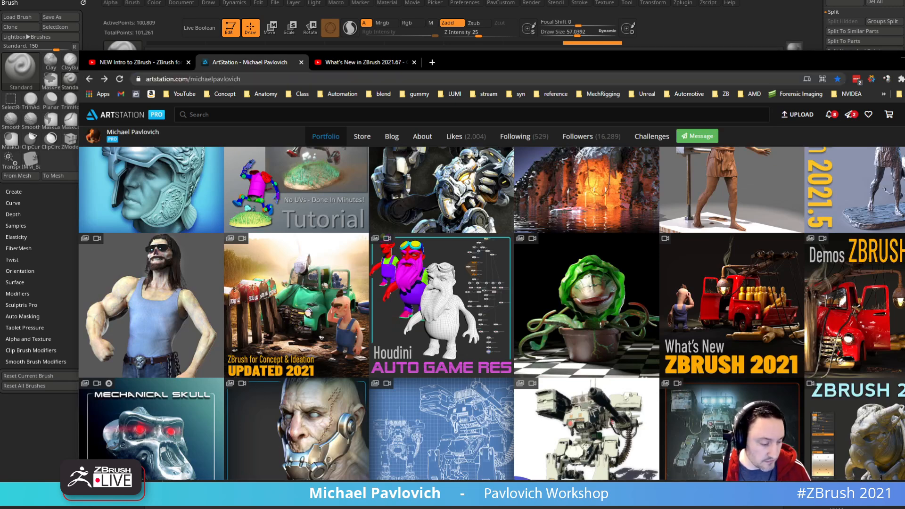
Step: Return to ZBrush, turn the wireframe display off and examine the remeshed head from the front and three-quarter views
{"action": "left_click", "coordinate": [632, 44]}
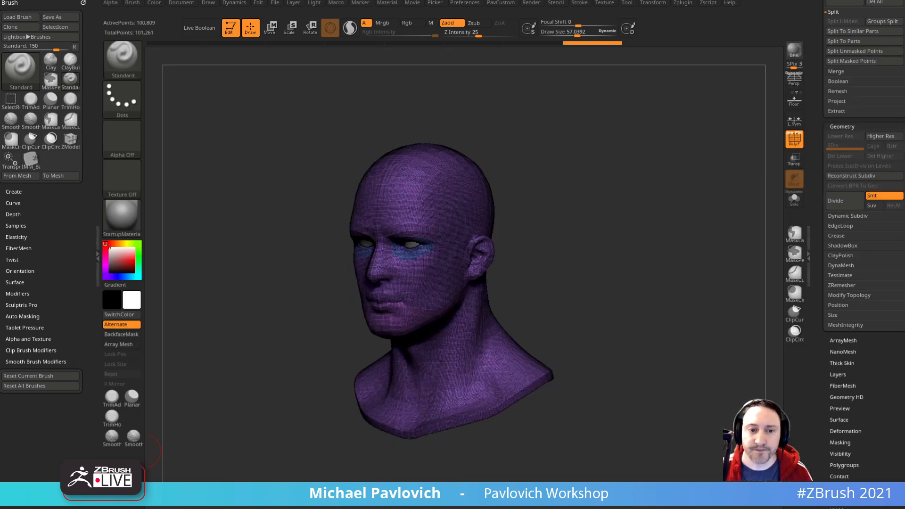
{"action": "left_click", "coordinate": [795, 140]}
{"action": "left_click_drag", "start_coordinate": [683, 194], "coordinate": [710, 264], "text": "shift"}
{"action": "left_click_drag", "start_coordinate": [653, 129], "coordinate": [647, 175], "text": "alt"}
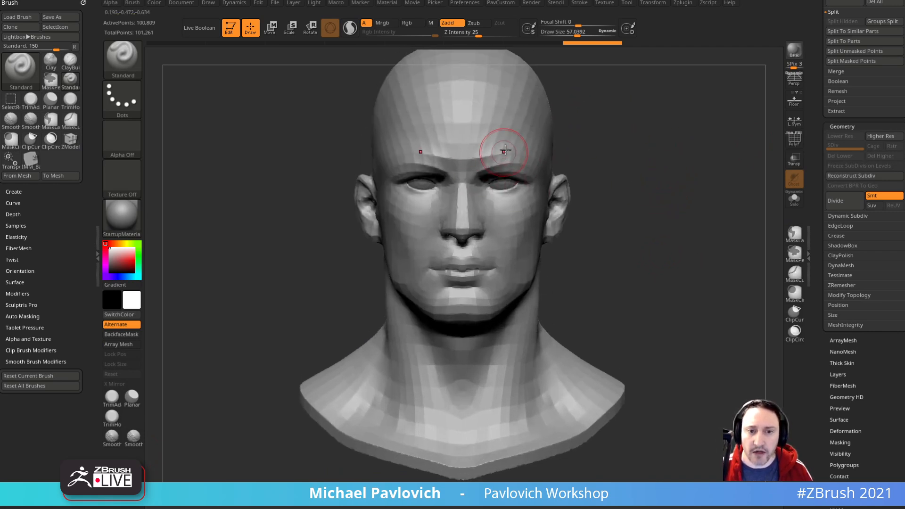
{"action": "left_click_drag", "start_coordinate": [621, 119], "coordinate": [614, 143]}
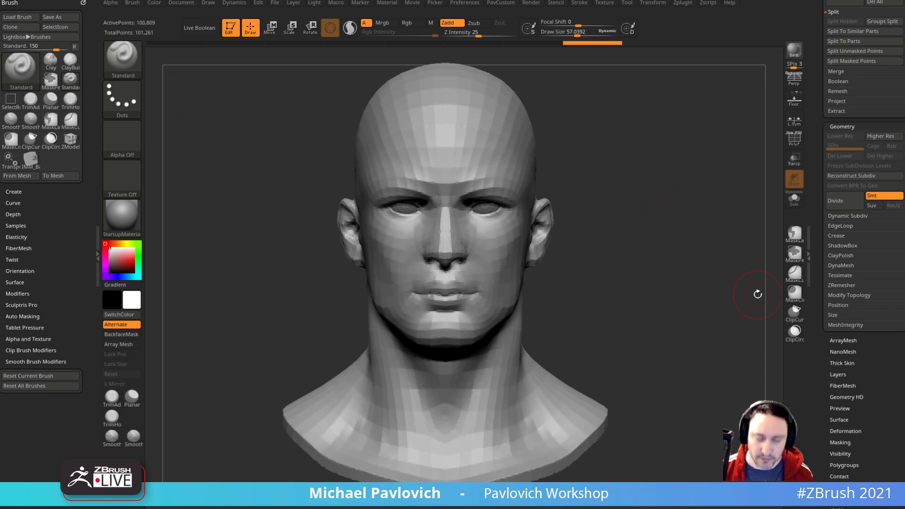
{"action": "left_click_drag", "start_coordinate": [664, 185], "coordinate": [634, 166]}
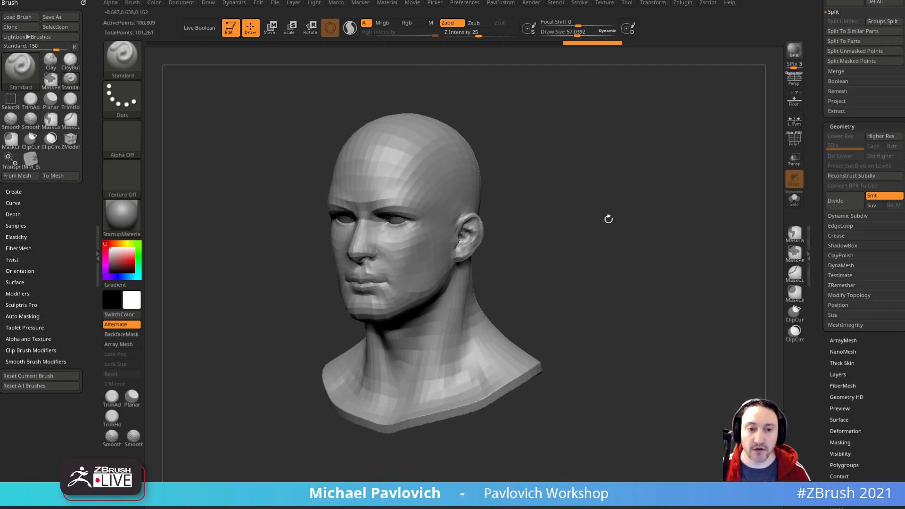
{"action": "left_click_drag", "start_coordinate": [686, 251], "coordinate": [641, 243]}
{"action": "left_click_drag", "start_coordinate": [690, 198], "coordinate": [707, 214]}
{"action": "mouse_move", "coordinate": [586, 158]}
{"action": "left_mouse_down"}
{"action": "mouse_move", "coordinate": [665, 148]}
{"action": "mouse_move", "coordinate": [698, 180]}
{"action": "left_mouse_up"}
Step: Set the brush draw size to about 99 and smooth the head's facial features
{"action": "key", "text": "s"}
{"action": "left_click_drag", "start_coordinate": [516, 247], "coordinate": [522, 249]}
{"action": "mouse_move", "coordinate": [490, 184]}
{"action": "left_mouse_down", "text": "shift"}
{"action": "mouse_move", "coordinate": [510, 274]}
{"action": "mouse_move", "coordinate": [511, 264]}
{"action": "left_mouse_up", "text": "shift"}
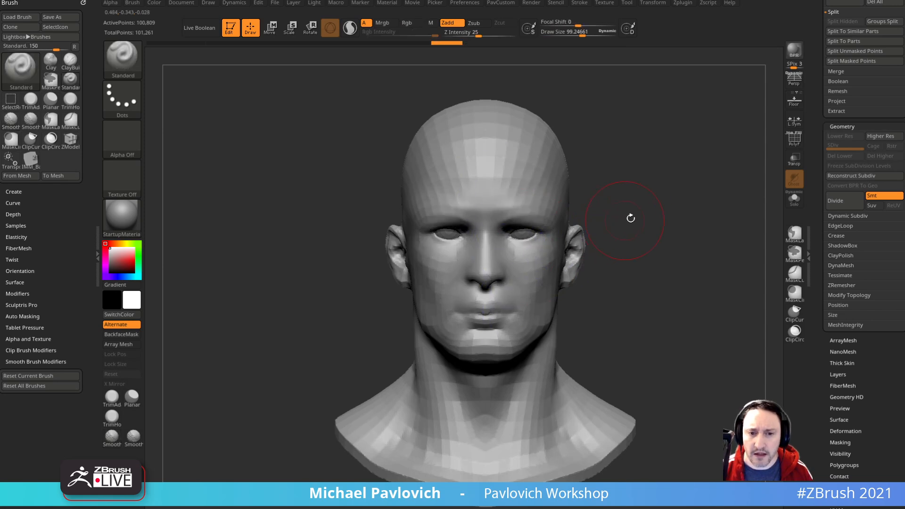
Step: Reduce the brush draw size to about 70 and smooth the lower face around the mouth and chin
{"action": "left_click_drag", "start_coordinate": [599, 135], "coordinate": [547, 147], "text": "alt"}
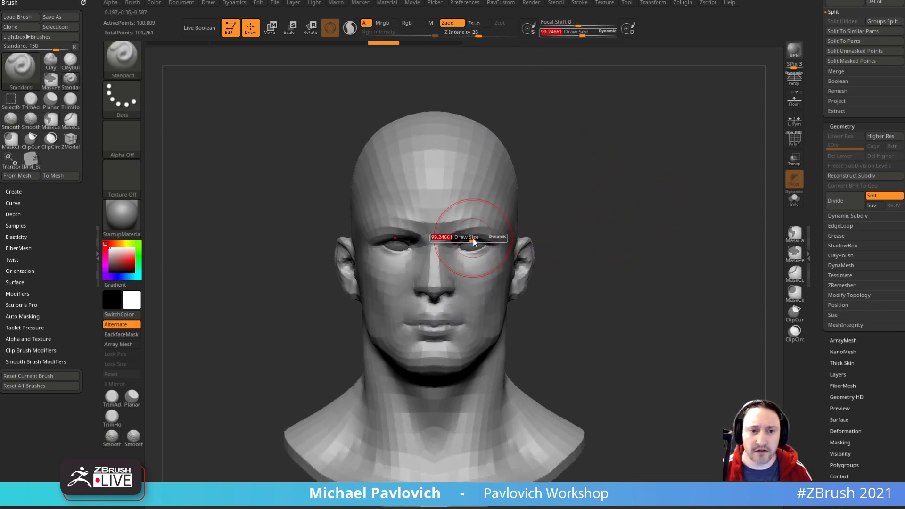
{"action": "left_click_drag", "start_coordinate": [473, 238], "coordinate": [467, 243], "text": "shift"}
{"action": "left_click_drag", "start_coordinate": [456, 376], "coordinate": [443, 330], "text": "shift"}
{"action": "mouse_move", "coordinate": [688, 226]}
{"action": "left_mouse_down", "text": "alt"}
{"action": "mouse_move", "coordinate": [640, 233]}
{"action": "mouse_move", "coordinate": [652, 245]}
{"action": "mouse_move", "coordinate": [660, 236]}
{"action": "left_mouse_up", "text": "alt"}
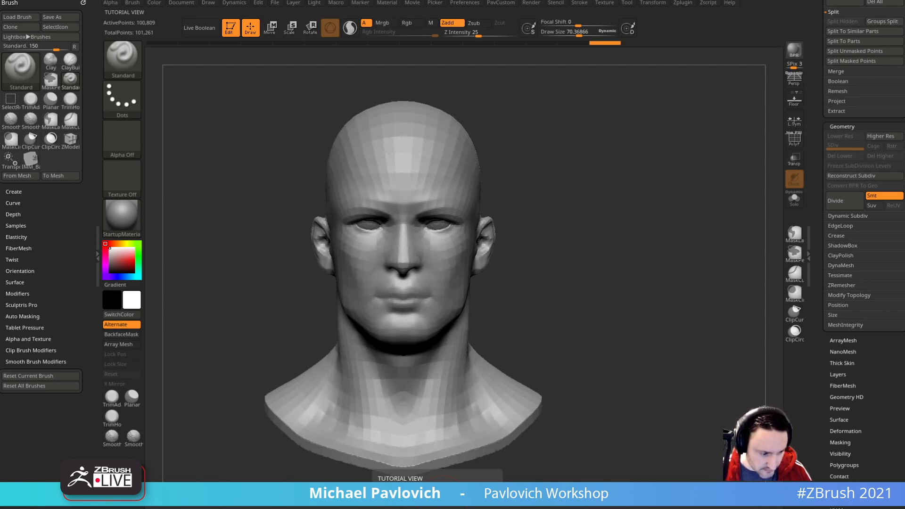
Step: Mask both ears with the MaskPen brush at a draw size of about 74, then invert the mask to leave only the ears editable
{"action": "left_click_drag", "start_coordinate": [576, 207], "coordinate": [606, 223]}
{"action": "left_click_drag", "start_coordinate": [605, 222], "coordinate": [576, 198], "text": "alt"}
{"action": "key", "text": "s"}
{"action": "left_click", "coordinate": [491, 245]}
{"action": "mouse_move", "coordinate": [520, 244]}
{"action": "left_mouse_down", "text": "ctrl"}
{"action": "mouse_move", "coordinate": [503, 256]}
{"action": "mouse_move", "coordinate": [518, 251]}
{"action": "mouse_move", "coordinate": [517, 269]}
{"action": "left_mouse_up", "text": "ctrl"}
{"action": "left_click", "coordinate": [119, 59]}
{"action": "left_click", "coordinate": [294, 69], "text": "ctrl"}
{"action": "left_click_drag", "start_coordinate": [773, 229], "coordinate": [747, 228]}
{"action": "left_click", "coordinate": [747, 228], "text": "ctrl"}
{"action": "left_click_drag", "start_coordinate": [626, 236], "coordinate": [613, 255], "text": "ctrl"}
{"action": "left_click_drag", "start_coordinate": [693, 253], "coordinate": [778, 247]}
Step: Bring up the Move gizmo on the unmasked ear and return to the front view
{"action": "key", "text": "w"}
{"action": "left_click", "coordinate": [507, 424]}
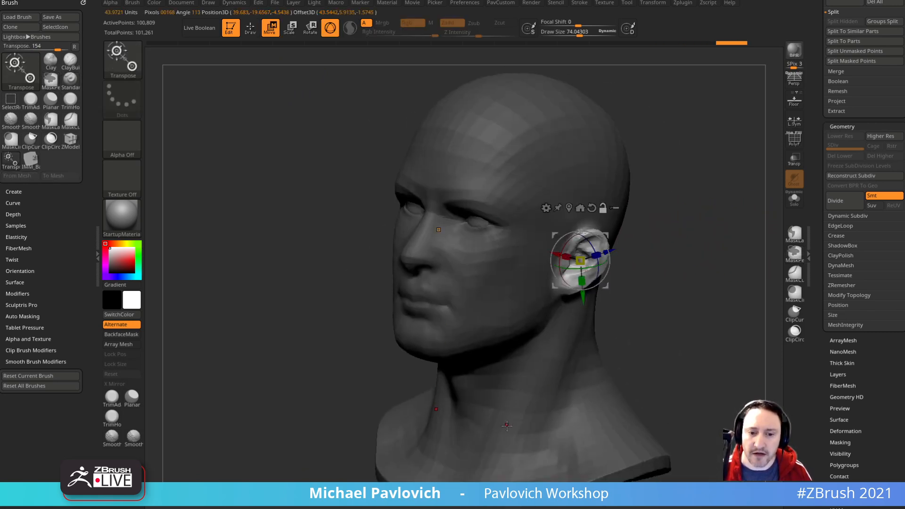
{"action": "left_click_drag", "start_coordinate": [604, 335], "coordinate": [703, 293], "text": "shift"}
{"action": "left_click_drag", "start_coordinate": [724, 231], "coordinate": [688, 224], "text": "alt"}
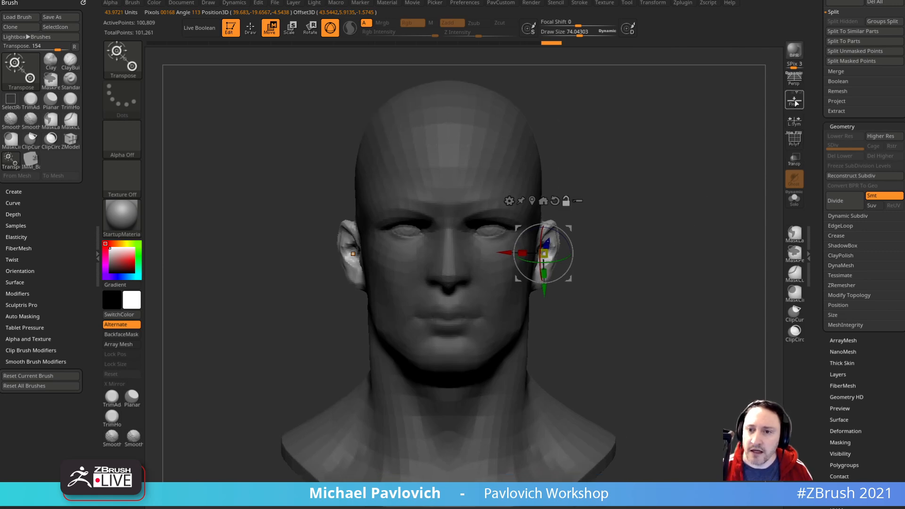
Step: Undo the first ear scaling, turn on local symmetry and scale both unmasked ears up about 1.85 times with the gizmo
{"action": "left_click_drag", "start_coordinate": [545, 254], "coordinate": [801, 144]}
{"action": "key", "text": "ctrl+z"}
{"action": "left_click", "coordinate": [794, 123]}
{"action": "left_click_drag", "start_coordinate": [544, 254], "coordinate": [620, 233]}
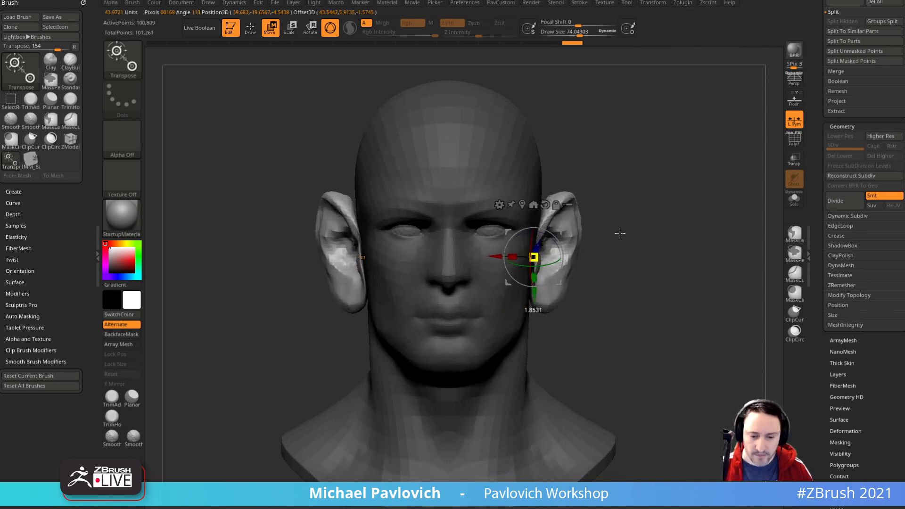
{"action": "mouse_move", "coordinate": [620, 233]}
{"action": "left_mouse_down"}
{"action": "mouse_move", "coordinate": [598, 250]}
{"action": "mouse_move", "coordinate": [609, 242]}
{"action": "mouse_move", "coordinate": [567, 232]}
{"action": "mouse_move", "coordinate": [566, 201]}
{"action": "left_mouse_up"}
{"action": "key", "text": "q"}
{"action": "key", "text": "ctrl+z"}
{"action": "key", "text": "w"}
{"action": "key", "text": "q"}
Step: Pull the ear tips up into elf-like points with the MoveAccu brush at a draw size of about 142, and open the brush's curve settings
{"action": "left_click_drag", "start_coordinate": [632, 198], "coordinate": [653, 187], "text": "shift"}
{"action": "key", "text": "2"}
{"action": "left_click_drag", "start_coordinate": [516, 210], "coordinate": [541, 181]}
{"action": "left_click_drag", "start_coordinate": [613, 173], "coordinate": [551, 179]}
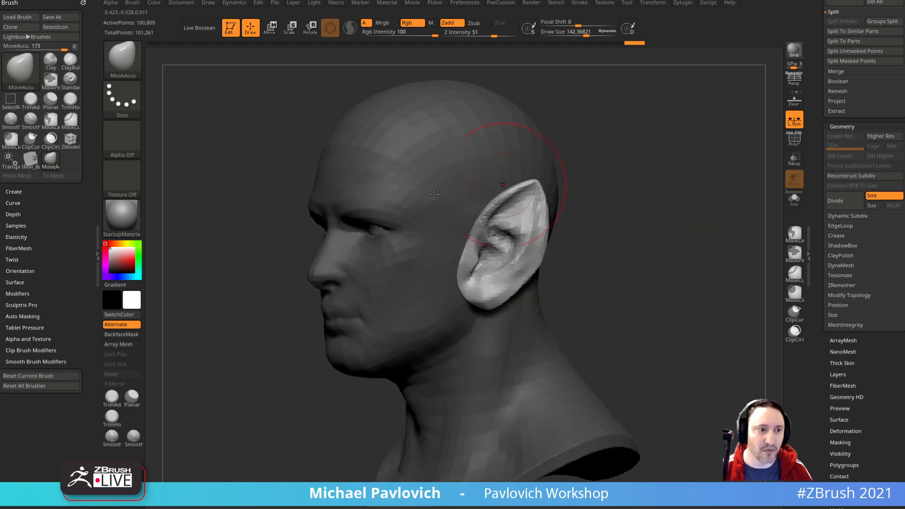
{"action": "left_click", "coordinate": [13, 203]}
{"action": "left_click_drag", "start_coordinate": [670, 157], "coordinate": [712, 165]}
{"action": "left_click_drag", "start_coordinate": [633, 258], "coordinate": [619, 258], "text": "alt"}
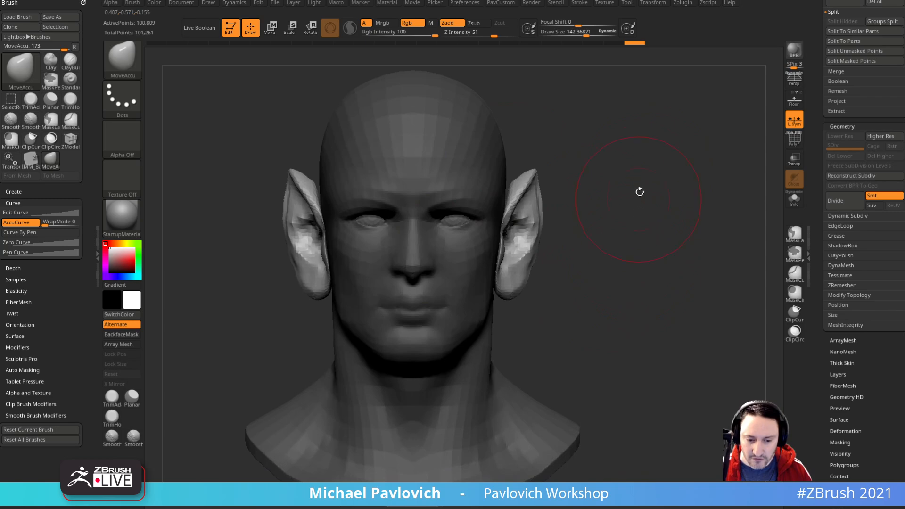
Step: Reshape the outer ear edges with the regular Move brush at a draw size of about 125
{"action": "key", "text": "b"}
{"action": "key", "text": "m"}
{"action": "key", "text": "v"}
{"action": "left_click_drag", "start_coordinate": [541, 236], "coordinate": [547, 232]}
{"action": "left_click_drag", "start_coordinate": [614, 212], "coordinate": [543, 223]}
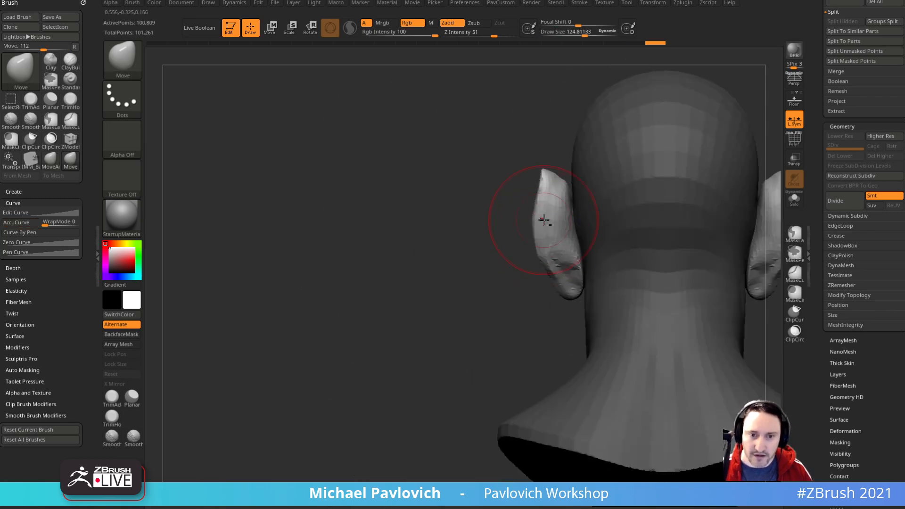
Step: Switch to the Standard brush, clear the ear mask and set the draw size to about 70
{"action": "left_click_drag", "start_coordinate": [478, 283], "coordinate": [577, 271], "text": "shift"}
{"action": "key", "text": "b"}
{"action": "key", "text": "s"}
{"action": "key", "text": "t"}
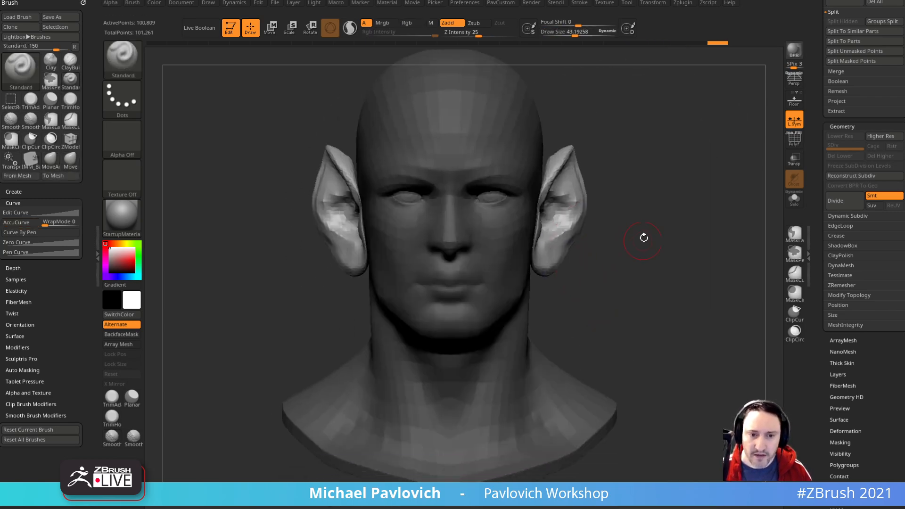
{"action": "left_click_drag", "start_coordinate": [675, 260], "coordinate": [694, 270], "text": "alt"}
{"action": "key", "text": "s"}
{"action": "left_click", "coordinate": [626, 217]}
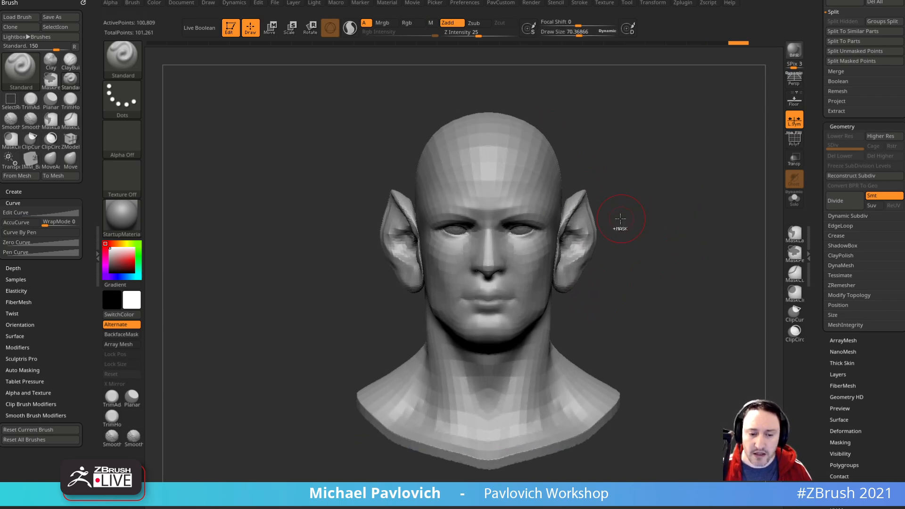
Step: Mask the whole head down to the upper neck with the MaskLasso brush
{"action": "left_click", "coordinate": [137, 63], "text": "ctrl"}
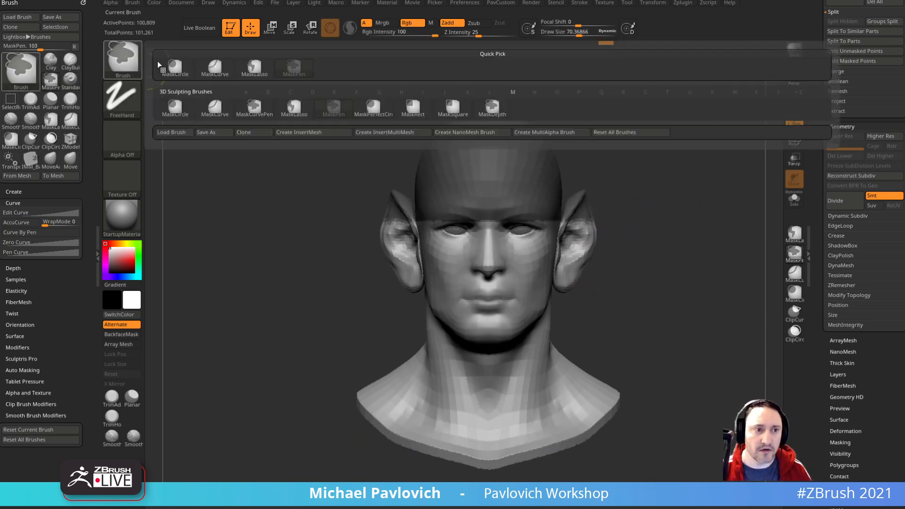
{"action": "left_click", "coordinate": [253, 69]}
{"action": "mouse_move", "coordinate": [606, 138]}
{"action": "left_mouse_down", "text": "ctrl"}
{"action": "mouse_move", "coordinate": [410, 95]}
{"action": "mouse_move", "coordinate": [402, 320]}
{"action": "mouse_move", "coordinate": [460, 344]}
{"action": "mouse_move", "coordinate": [513, 349]}
{"action": "mouse_move", "coordinate": [594, 332]}
{"action": "left_mouse_up", "text": "ctrl"}
{"action": "left_click_drag", "start_coordinate": [633, 196], "coordinate": [673, 213]}
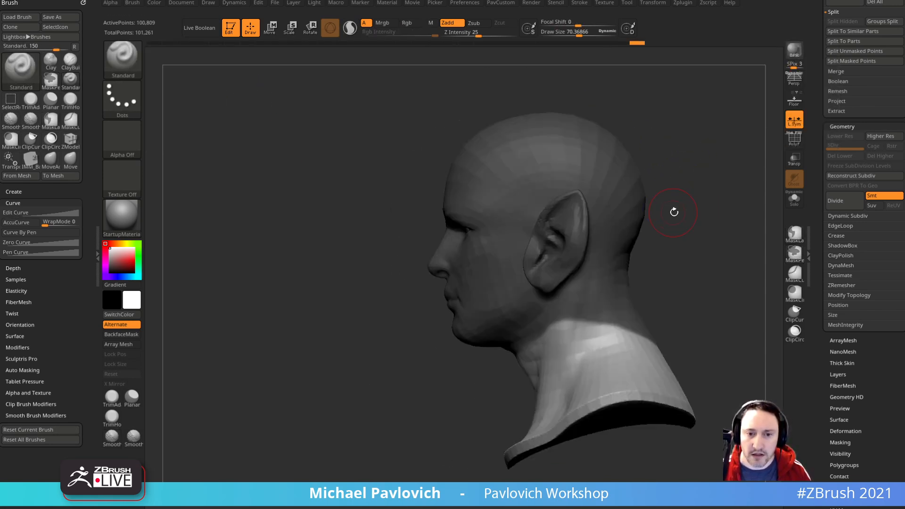
Step: Invert and rework the lasso mask so that the neck and shoulders are protected and the head is free
{"action": "left_click", "coordinate": [682, 220], "text": "ctrl"}
{"action": "mouse_move", "coordinate": [683, 329]}
{"action": "left_mouse_down", "text": "ctrl"}
{"action": "mouse_move", "coordinate": [659, 265]}
{"action": "mouse_move", "coordinate": [530, 343]}
{"action": "mouse_move", "coordinate": [595, 389]}
{"action": "left_mouse_up", "text": "ctrl"}
{"action": "left_click", "coordinate": [609, 356], "text": "ctrl"}
{"action": "left_click", "coordinate": [702, 294], "text": "ctrl"}
{"action": "left_click_drag", "start_coordinate": [728, 255], "coordinate": [700, 288]}
{"action": "mouse_move", "coordinate": [750, 294]}
{"action": "left_mouse_down", "text": "ctrl"}
{"action": "mouse_move", "coordinate": [627, 348]}
{"action": "mouse_move", "coordinate": [745, 321]}
{"action": "left_mouse_up", "text": "ctrl"}
{"action": "mouse_move", "coordinate": [730, 274]}
{"action": "left_mouse_down", "text": "alt"}
{"action": "mouse_move", "coordinate": [691, 192]}
{"action": "mouse_move", "coordinate": [608, 217]}
{"action": "left_mouse_up", "text": "alt"}
{"action": "mouse_move", "coordinate": [655, 271]}
{"action": "left_mouse_down", "text": "alt"}
{"action": "mouse_move", "coordinate": [619, 200]}
{"action": "mouse_move", "coordinate": [655, 278]}
{"action": "mouse_move", "coordinate": [630, 256]}
{"action": "left_mouse_up", "text": "alt"}
{"action": "mouse_move", "coordinate": [526, 247]}
{"action": "left_mouse_down", "text": "ctrl"}
{"action": "mouse_move", "coordinate": [475, 236]}
{"action": "mouse_move", "coordinate": [481, 268]}
{"action": "mouse_move", "coordinate": [496, 259]}
{"action": "left_mouse_up", "text": "ctrl"}
{"action": "mouse_move", "coordinate": [643, 214]}
{"action": "left_mouse_down", "text": "alt"}
{"action": "mouse_move", "coordinate": [655, 338]}
{"action": "mouse_move", "coordinate": [675, 263]}
{"action": "mouse_move", "coordinate": [688, 264]}
{"action": "mouse_move", "coordinate": [663, 228]}
{"action": "mouse_move", "coordinate": [685, 228]}
{"action": "left_mouse_up", "text": "alt"}
{"action": "left_click", "coordinate": [686, 228], "text": "ctrl"}
{"action": "left_click_drag", "start_coordinate": [656, 196], "coordinate": [675, 223], "text": "alt"}
Step: Center the gizmo on the unmasked head and enlarge the head relative to the neck and shoulders
{"action": "key", "text": "w"}
{"action": "right_click_drag", "start_coordinate": [674, 222], "coordinate": [656, 188], "text": "ctrl"}
{"action": "right_click_drag", "start_coordinate": [655, 189], "coordinate": [691, 244], "text": "alt"}
{"action": "right_click_drag", "start_coordinate": [601, 107], "coordinate": [600, 172], "text": "alt"}
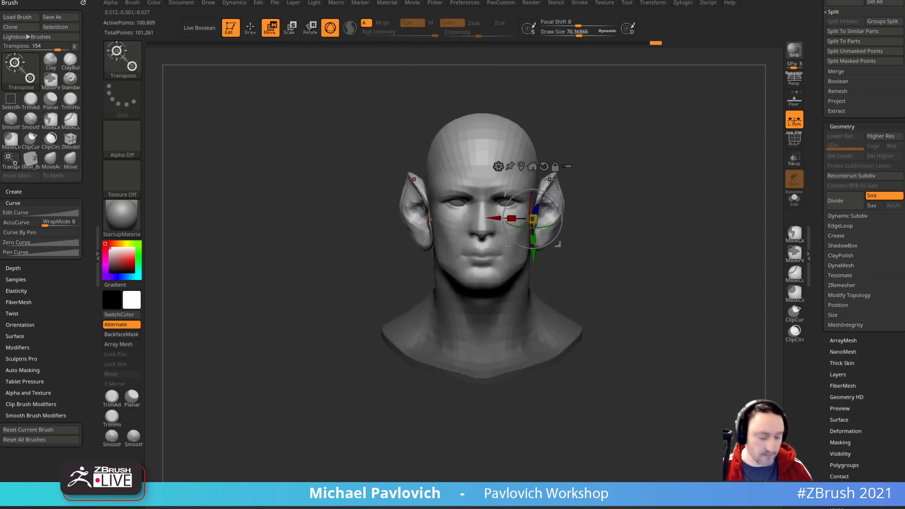
{"action": "left_click", "coordinate": [522, 168]}
{"action": "left_click_drag", "start_coordinate": [649, 216], "coordinate": [628, 220]}
{"action": "left_click_drag", "start_coordinate": [508, 190], "coordinate": [612, 235], "text": "alt"}
{"action": "left_click_drag", "start_coordinate": [515, 257], "coordinate": [521, 260]}
{"action": "left_click_drag", "start_coordinate": [627, 248], "coordinate": [564, 246], "text": "alt"}
{"action": "left_click_drag", "start_coordinate": [459, 282], "coordinate": [452, 283]}
{"action": "key", "text": "q"}
{"action": "mouse_move", "coordinate": [666, 221]}
{"action": "left_mouse_down"}
{"action": "mouse_move", "coordinate": [572, 234]}
{"action": "mouse_move", "coordinate": [651, 213]}
{"action": "mouse_move", "coordinate": [659, 221]}
{"action": "left_mouse_up"}
Step: Select the eyeball subtool and reposition the eyes in the enlarged head's sockets with the gizmo
{"action": "left_click_drag", "start_coordinate": [823, 188], "coordinate": [823, 422]}
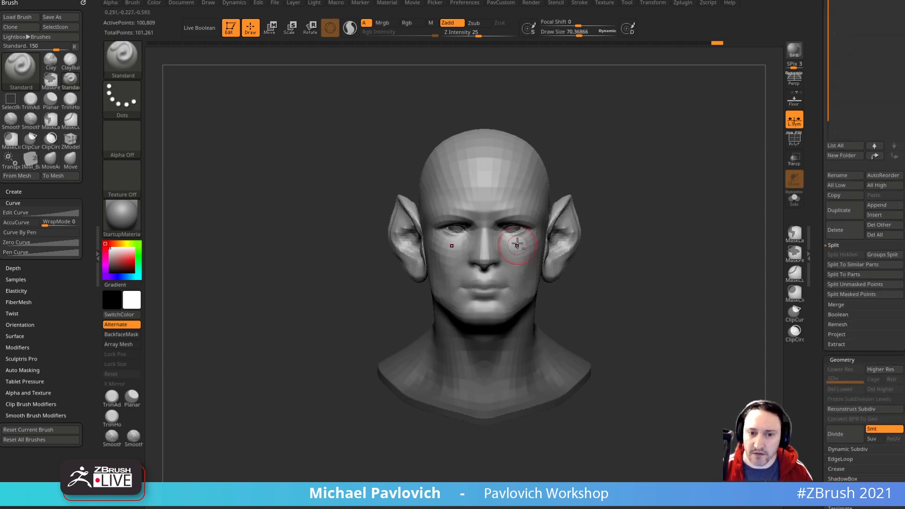
{"action": "left_click", "coordinate": [516, 228], "text": "alt"}
{"action": "right_click_drag", "start_coordinate": [516, 230], "coordinate": [622, 229], "text": "ctrl"}
{"action": "key", "text": "w"}
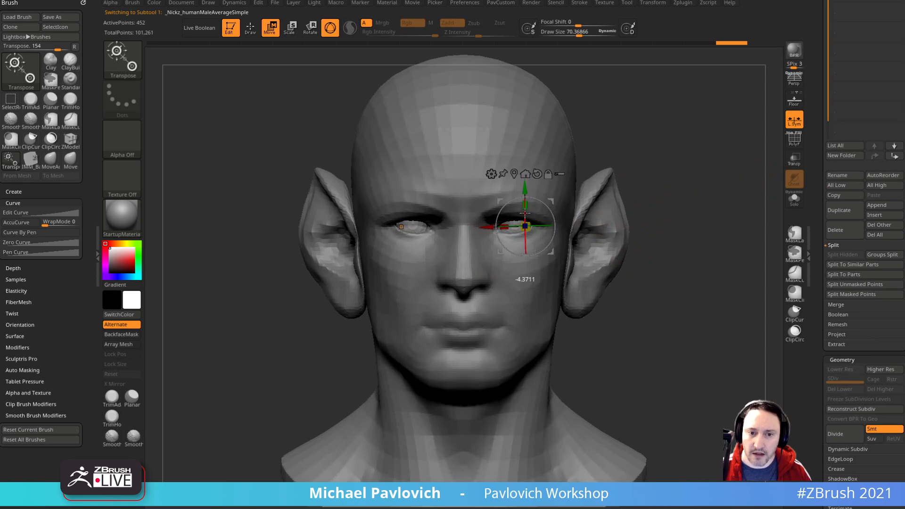
{"action": "key", "text": "q"}
{"action": "left_click_drag", "start_coordinate": [698, 196], "coordinate": [697, 216]}
{"action": "key", "text": "w"}
{"action": "left_click_drag", "start_coordinate": [551, 204], "coordinate": [547, 204]}
{"action": "key", "text": "q"}
{"action": "mouse_move", "coordinate": [547, 204]}
{"action": "right_mouse_down", "text": "ctrl"}
{"action": "mouse_move", "coordinate": [551, 179]}
{"action": "mouse_move", "coordinate": [653, 211]}
{"action": "right_mouse_up", "text": "ctrl"}
{"action": "left_click_drag", "start_coordinate": [653, 211], "coordinate": [681, 256]}
Step: Reselect the head, update its DynaMesh and smooth the side of the head around the ear
{"action": "left_click", "coordinate": [578, 236], "text": "alt"}
{"action": "mouse_move", "coordinate": [684, 208]}
{"action": "left_mouse_down", "text": "ctrl"}
{"action": "mouse_move", "coordinate": [695, 190]}
{"action": "mouse_move", "coordinate": [703, 198]}
{"action": "left_mouse_up", "text": "ctrl"}
{"action": "left_click_drag", "start_coordinate": [729, 221], "coordinate": [680, 239]}
{"action": "left_click_drag", "start_coordinate": [572, 217], "coordinate": [555, 239], "text": "shift"}
{"action": "mouse_move", "coordinate": [587, 289]}
{"action": "right_mouse_down"}
{"action": "mouse_move", "coordinate": [607, 245]}
{"action": "mouse_move", "coordinate": [595, 247]}
{"action": "mouse_move", "coordinate": [607, 263]}
{"action": "mouse_move", "coordinate": [665, 245]}
{"action": "mouse_move", "coordinate": [679, 250]}
{"action": "mouse_move", "coordinate": [706, 192]}
{"action": "mouse_move", "coordinate": [709, 215]}
{"action": "right_mouse_up"}
Step: Carve the mouth line outward into a wide smile with the DamStandard brush at a draw size of about 51
{"action": "key", "text": "b"}
{"action": "key", "text": "d"}
{"action": "key", "text": "s"}
{"action": "right_click_drag", "start_coordinate": [709, 215], "coordinate": [717, 203], "text": "alt"}
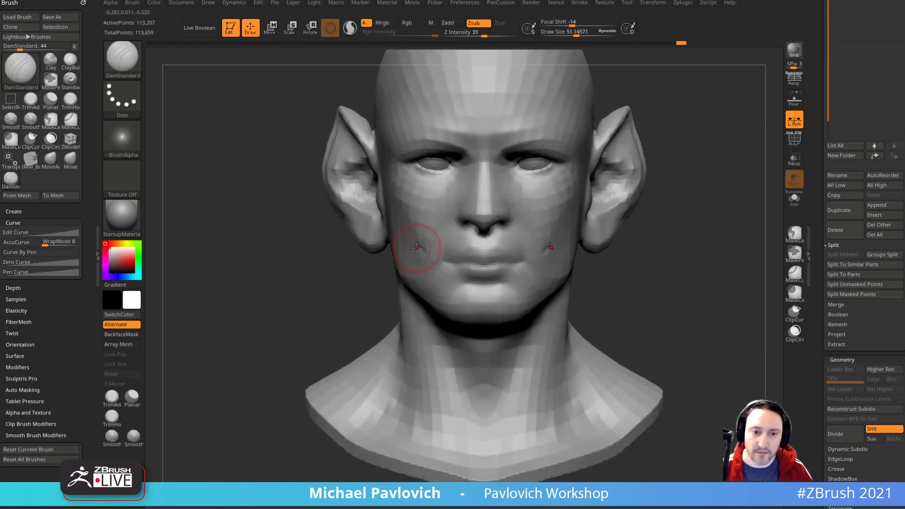
{"action": "right_click_drag", "start_coordinate": [681, 240], "coordinate": [431, 245]}
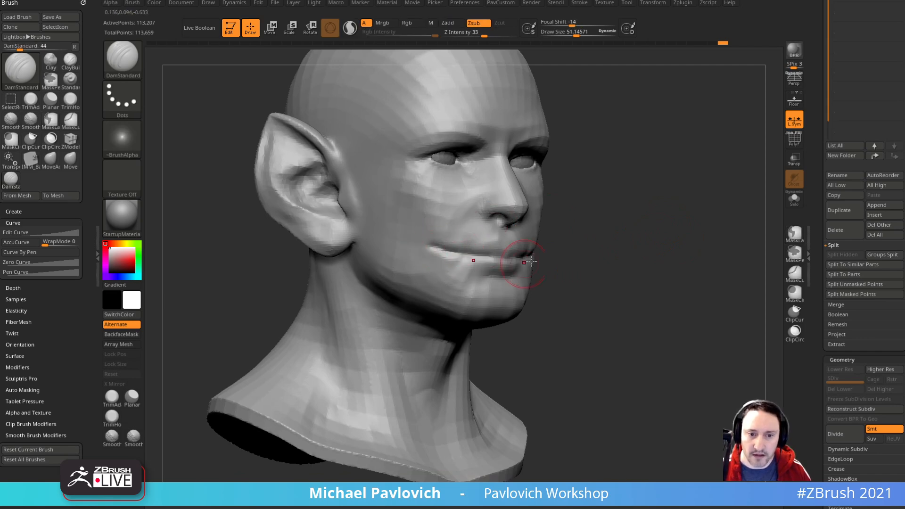
{"action": "right_click_drag", "start_coordinate": [518, 264], "coordinate": [665, 202], "text": "shift"}
Step: Set the draw size to about 41 and deepen the mouth corners, curling them upward
{"action": "right_click_drag", "start_coordinate": [628, 257], "coordinate": [629, 283], "text": "ctrl"}
{"action": "key", "text": "s"}
{"action": "left_click_drag", "start_coordinate": [503, 250], "coordinate": [496, 250]}
{"action": "right_click_drag", "start_coordinate": [315, 289], "coordinate": [373, 283]}
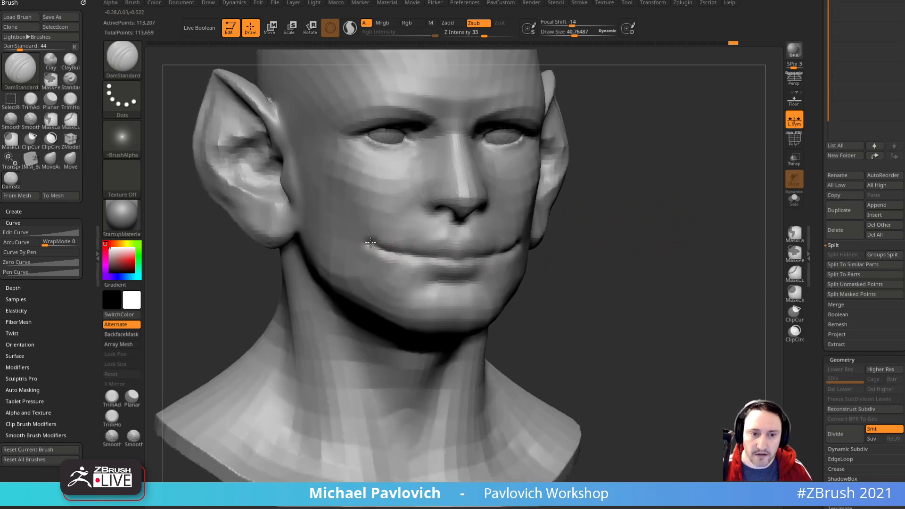
{"action": "right_click_drag", "start_coordinate": [623, 222], "coordinate": [387, 248], "text": "shift"}
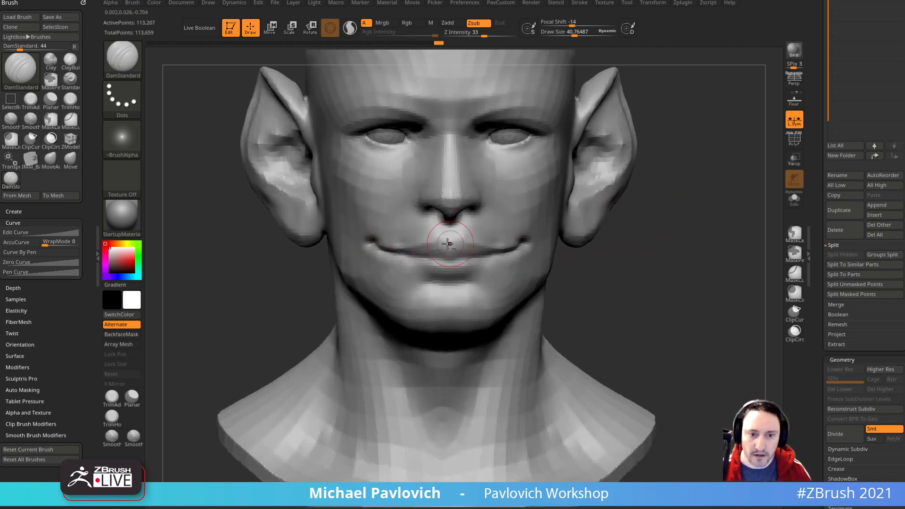
Step: Refine the crease between the lips from the three-quarter view and smooth the lower lip
{"action": "right_click_drag", "start_coordinate": [650, 259], "coordinate": [486, 250]}
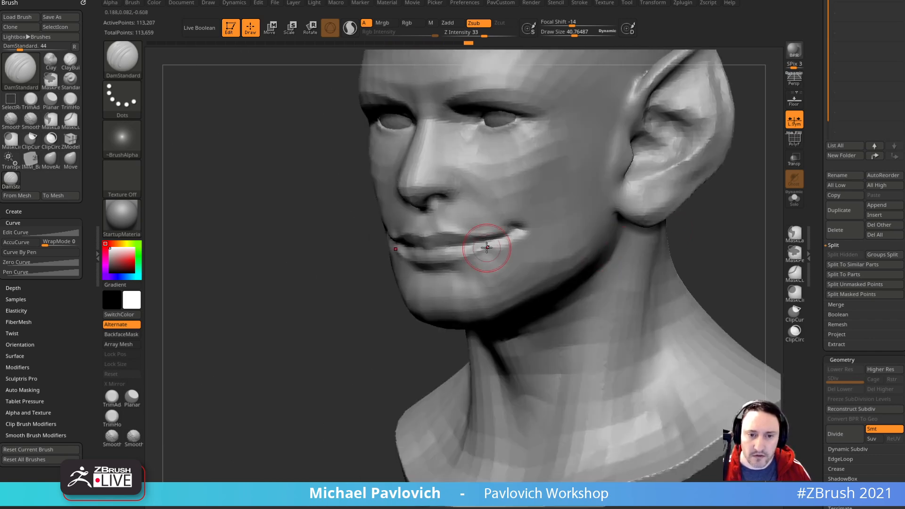
{"action": "right_click_drag", "start_coordinate": [392, 310], "coordinate": [495, 259]}
{"action": "mouse_move", "coordinate": [495, 259]}
{"action": "left_mouse_down", "text": "shift"}
{"action": "mouse_move", "coordinate": [505, 245]}
{"action": "mouse_move", "coordinate": [493, 252]}
{"action": "left_mouse_up", "text": "shift"}
{"action": "right_click_drag", "start_coordinate": [363, 303], "coordinate": [471, 283]}
{"action": "mouse_move", "coordinate": [627, 247]}
{"action": "right_mouse_down"}
{"action": "mouse_move", "coordinate": [649, 247]}
{"action": "mouse_move", "coordinate": [707, 185]}
{"action": "mouse_move", "coordinate": [718, 188]}
{"action": "mouse_move", "coordinate": [719, 228]}
{"action": "right_mouse_up"}
Step: Adjust the mouth corners and smile shape with the MoveAccu brush at a draw size of about 130
{"action": "key", "text": "2"}
{"action": "key", "text": "bracketright"}
{"action": "left_click_drag", "start_coordinate": [384, 228], "coordinate": [399, 238]}
{"action": "mouse_move", "coordinate": [283, 283]}
{"action": "right_mouse_down"}
{"action": "mouse_move", "coordinate": [372, 289]}
{"action": "mouse_move", "coordinate": [407, 211]}
{"action": "right_mouse_up"}
{"action": "right_click_drag", "start_coordinate": [406, 211], "coordinate": [536, 222], "text": "alt"}
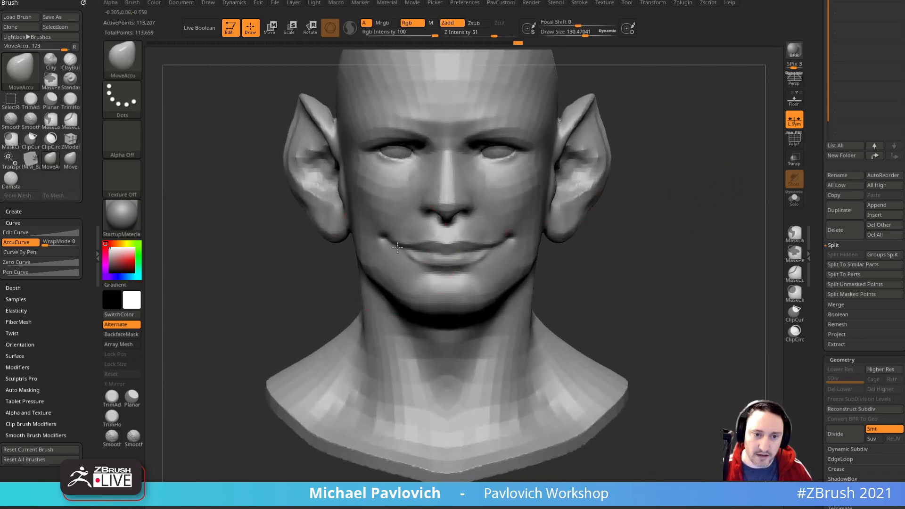
{"action": "left_click_drag", "start_coordinate": [389, 239], "coordinate": [397, 237]}
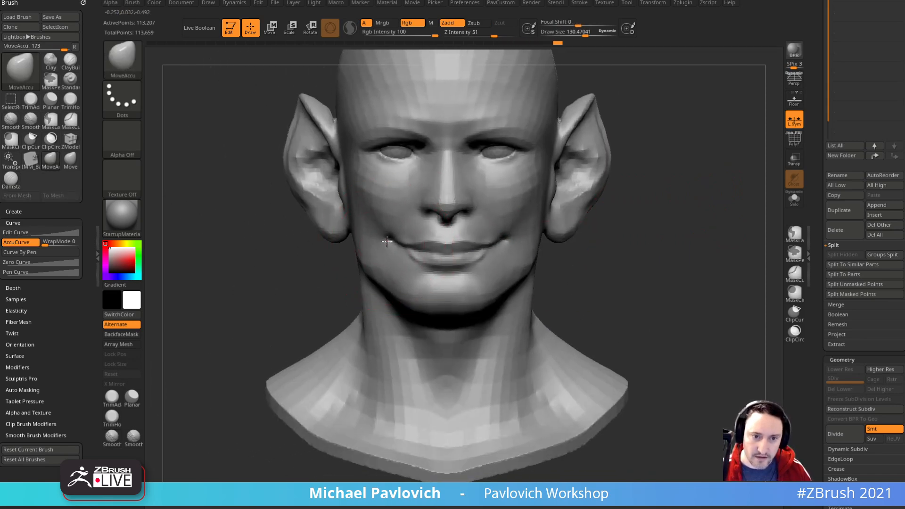
{"action": "key", "text": "bracketleft"}
{"action": "mouse_move", "coordinate": [586, 245]}
{"action": "right_mouse_down"}
{"action": "mouse_move", "coordinate": [689, 254]}
{"action": "mouse_move", "coordinate": [677, 256]}
{"action": "right_mouse_up"}
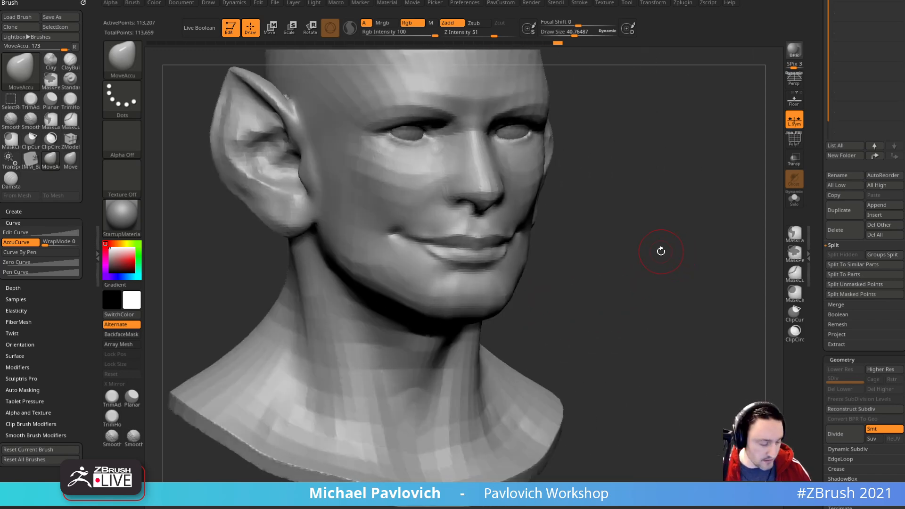
Step: Carve the parting line between the lips with the DamStandard brush, using a draw size of about 38
{"action": "key", "text": "b"}
{"action": "key", "text": "d"}
{"action": "key", "text": "s"}
{"action": "left_click_drag", "start_coordinate": [396, 237], "coordinate": [466, 250]}
{"action": "key", "text": "s"}
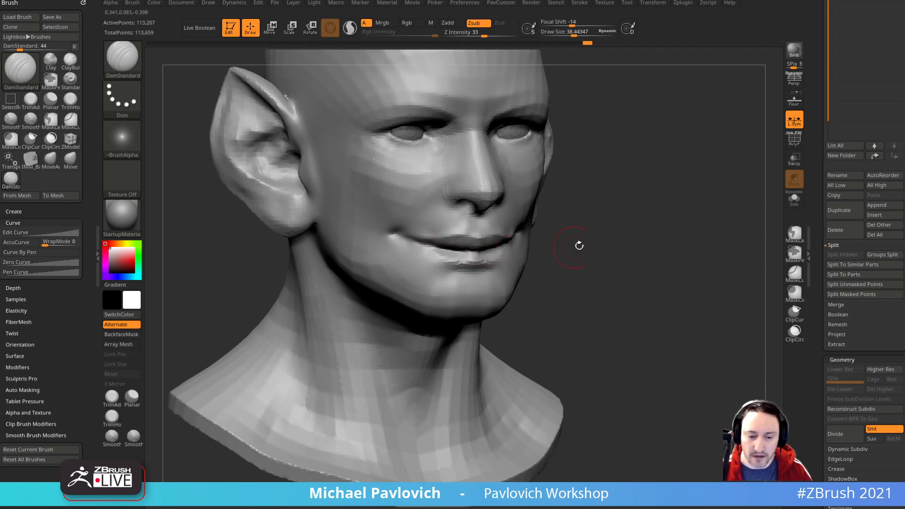
{"action": "right_click_drag", "start_coordinate": [550, 249], "coordinate": [511, 249]}
Step: Reduce the draw size to about 32, deepen the lip line and update the head's DynaMesh
{"action": "key", "text": "s"}
{"action": "left_click_drag", "start_coordinate": [442, 259], "coordinate": [509, 258]}
{"action": "left_click_drag", "start_coordinate": [708, 194], "coordinate": [724, 271], "text": "ctrl"}
{"action": "mouse_move", "coordinate": [445, 255]}
{"action": "left_mouse_down"}
{"action": "mouse_move", "coordinate": [436, 246]}
{"action": "mouse_move", "coordinate": [465, 257]}
{"action": "mouse_move", "coordinate": [443, 255]}
{"action": "left_mouse_up"}
Step: Carve the mouth opening inward between the lips with the Standard brush and update the DynaMesh again
{"action": "key", "text": "b"}
{"action": "key", "text": "s"}
{"action": "key", "text": "t"}
{"action": "left_click_drag", "start_coordinate": [597, 246], "coordinate": [585, 219]}
{"action": "left_click_drag", "start_coordinate": [478, 240], "coordinate": [460, 247], "text": "alt"}
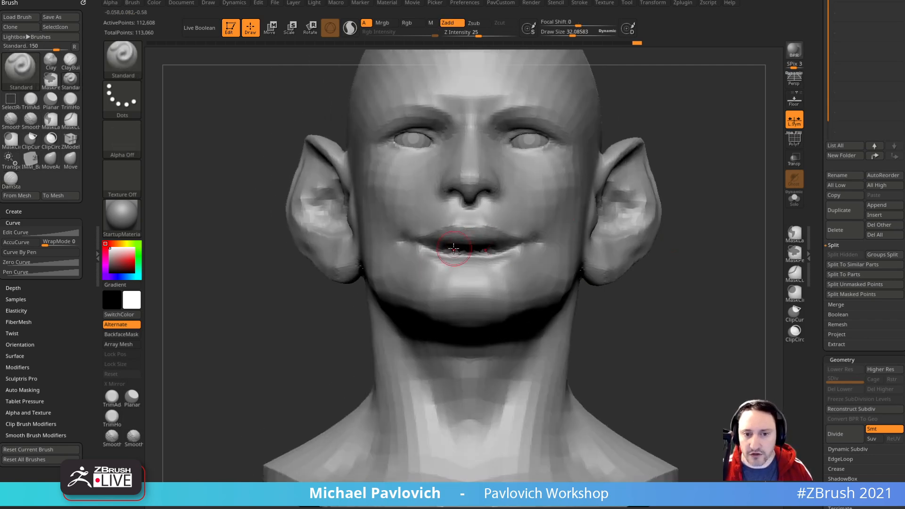
{"action": "left_click_drag", "start_coordinate": [701, 250], "coordinate": [684, 283]}
{"action": "left_click_drag", "start_coordinate": [498, 239], "coordinate": [444, 250], "text": "alt"}
{"action": "left_click_drag", "start_coordinate": [388, 303], "coordinate": [589, 278]}
{"action": "left_click_drag", "start_coordinate": [627, 202], "coordinate": [646, 245], "text": "ctrl"}
Step: Build up the lower lip toward the mouth corner with the Standard brush at a draw size of about 41
{"action": "left_click_drag", "start_coordinate": [418, 253], "coordinate": [428, 261]}
{"action": "right_click_drag", "start_coordinate": [496, 241], "coordinate": [456, 244]}
{"action": "key", "text": "bracketright"}
{"action": "key", "text": "bracketright"}
{"action": "left_click_drag", "start_coordinate": [444, 260], "coordinate": [436, 260]}
{"action": "key", "text": "s"}
{"action": "left_click_drag", "start_coordinate": [434, 259], "coordinate": [412, 255]}
Step: Smooth the lips and the surrounding mouth area
{"action": "key", "text": "2"}
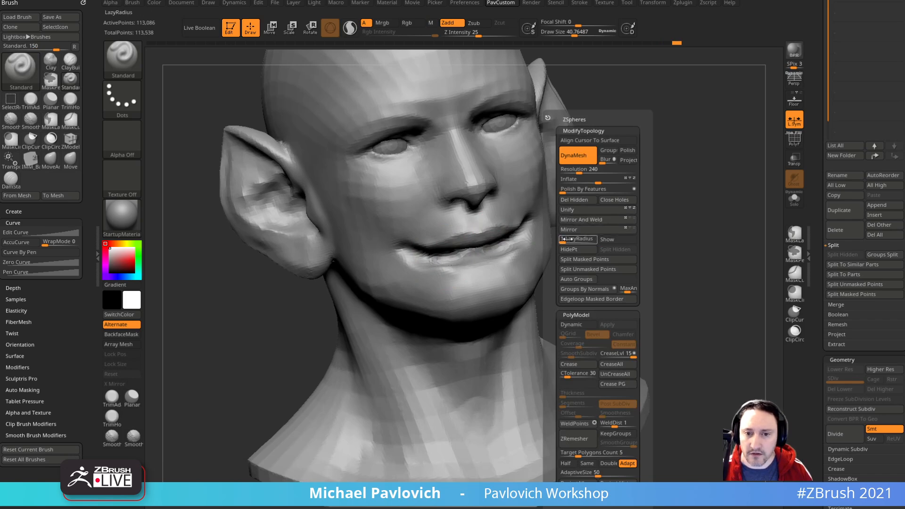
{"action": "mouse_move", "coordinate": [655, 250]}
{"action": "right_mouse_down"}
{"action": "mouse_move", "coordinate": [690, 254]}
{"action": "mouse_move", "coordinate": [535, 198]}
{"action": "right_mouse_up"}
{"action": "mouse_move", "coordinate": [536, 198]}
{"action": "left_mouse_down", "text": "shift"}
{"action": "mouse_move", "coordinate": [499, 221]}
{"action": "mouse_move", "coordinate": [501, 232]}
{"action": "left_mouse_up", "text": "shift"}
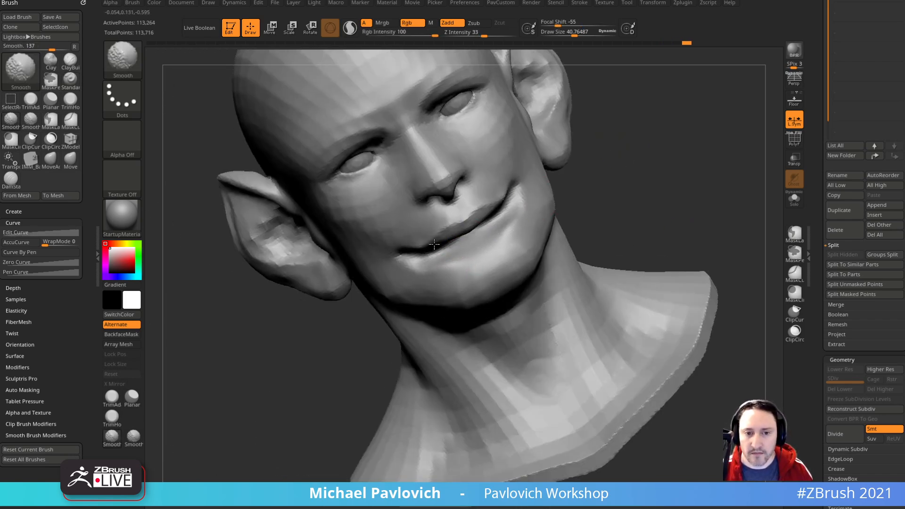
{"action": "mouse_move", "coordinate": [608, 221]}
{"action": "left_mouse_down", "text": "shift"}
{"action": "mouse_move", "coordinate": [667, 200]}
{"action": "mouse_move", "coordinate": [655, 202]}
{"action": "left_mouse_up", "text": "shift"}
{"action": "mouse_move", "coordinate": [608, 255]}
{"action": "left_mouse_down"}
{"action": "mouse_move", "coordinate": [640, 240]}
{"action": "mouse_move", "coordinate": [595, 258]}
{"action": "left_mouse_up"}
Step: Set the draw size to about 63 and build up the flesh around the mouth corners with the ClayBuildup brush
{"action": "key", "text": "s"}
{"action": "mouse_move", "coordinate": [659, 245]}
{"action": "left_mouse_down", "text": "shift"}
{"action": "mouse_move", "coordinate": [684, 226]}
{"action": "mouse_move", "coordinate": [598, 251]}
{"action": "left_mouse_up", "text": "shift"}
{"action": "left_click", "coordinate": [512, 249]}
{"action": "key", "text": "b"}
{"action": "key", "text": "c"}
{"action": "key", "text": "b"}
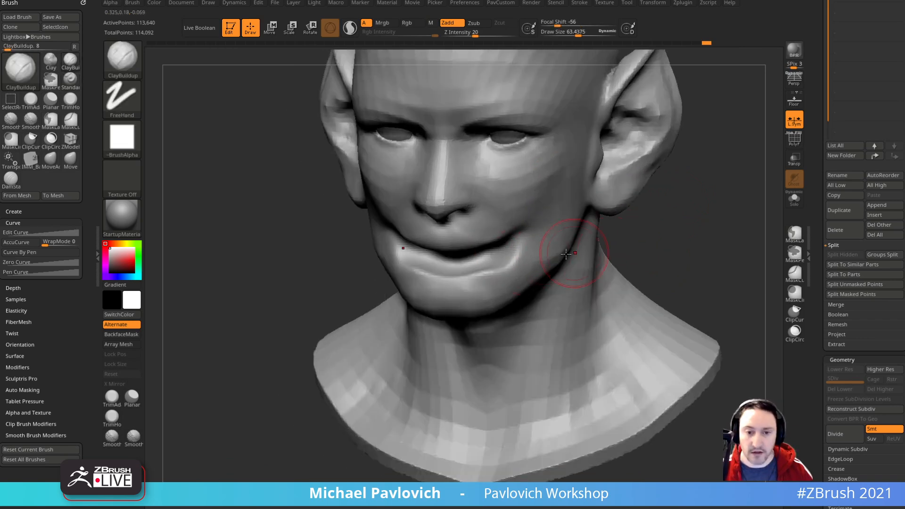
{"action": "left_click_drag", "start_coordinate": [494, 261], "coordinate": [524, 247]}
{"action": "mouse_move", "coordinate": [688, 215]}
{"action": "left_mouse_down", "text": "shift"}
{"action": "mouse_move", "coordinate": [726, 208]}
{"action": "mouse_move", "coordinate": [664, 233]}
{"action": "mouse_move", "coordinate": [700, 231]}
{"action": "mouse_move", "coordinate": [703, 267]}
{"action": "mouse_move", "coordinate": [671, 251]}
{"action": "mouse_move", "coordinate": [678, 194]}
{"action": "left_mouse_up", "text": "shift"}
Step: Pull the nose and chin forward into long, pointed shapes with the Move brush in the side view
{"action": "key", "text": "b"}
{"action": "key", "text": "c"}
{"action": "key", "text": "l"}
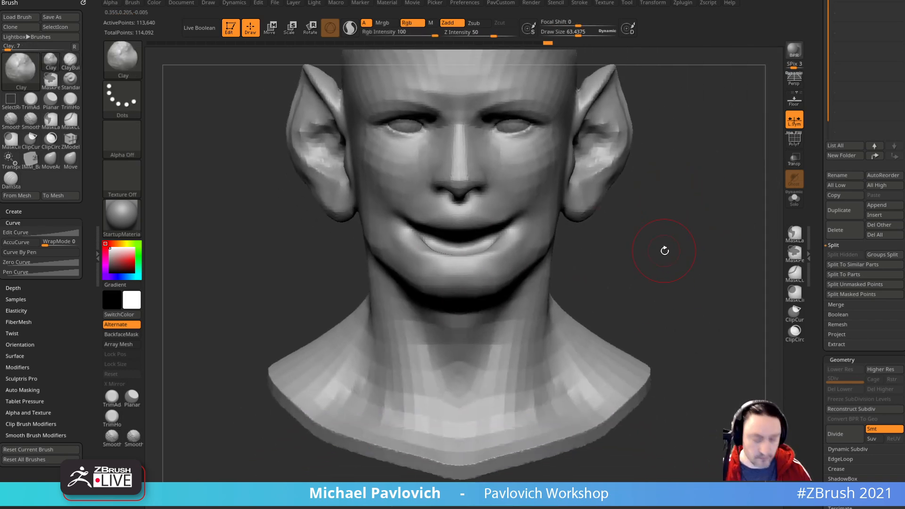
{"action": "left_click_drag", "start_coordinate": [660, 247], "coordinate": [461, 279]}
{"action": "mouse_move", "coordinate": [625, 286]}
{"action": "left_mouse_down"}
{"action": "mouse_move", "coordinate": [665, 267]}
{"action": "mouse_move", "coordinate": [665, 275]}
{"action": "left_mouse_up"}
{"action": "mouse_move", "coordinate": [510, 267]}
{"action": "left_mouse_down"}
{"action": "mouse_move", "coordinate": [620, 222]}
{"action": "mouse_move", "coordinate": [601, 272]}
{"action": "left_mouse_up"}
{"action": "key", "text": "s"}
{"action": "left_click_drag", "start_coordinate": [494, 317], "coordinate": [503, 319]}
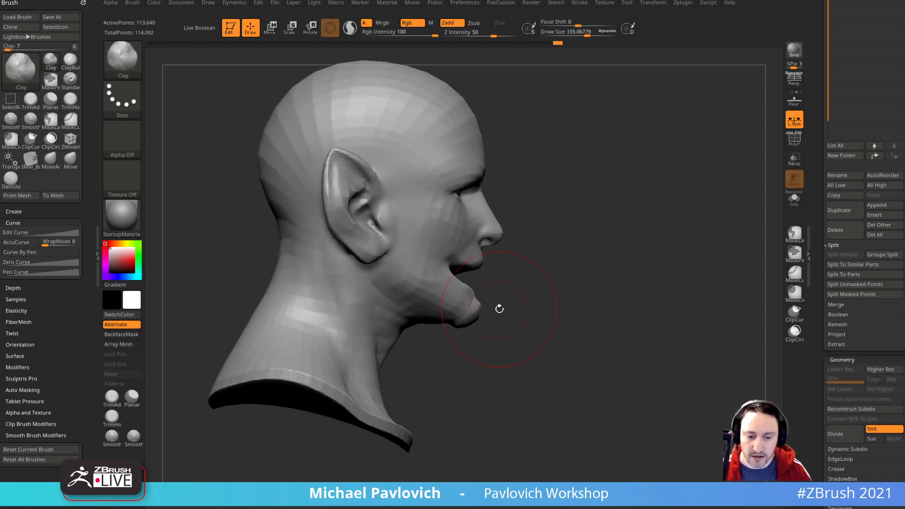
{"action": "key", "text": "b"}
{"action": "key", "text": "m"}
{"action": "key", "text": "v"}
{"action": "mouse_move", "coordinate": [540, 267]}
{"action": "left_mouse_down"}
{"action": "mouse_move", "coordinate": [501, 260]}
{"action": "mouse_move", "coordinate": [512, 268]}
{"action": "left_mouse_up"}
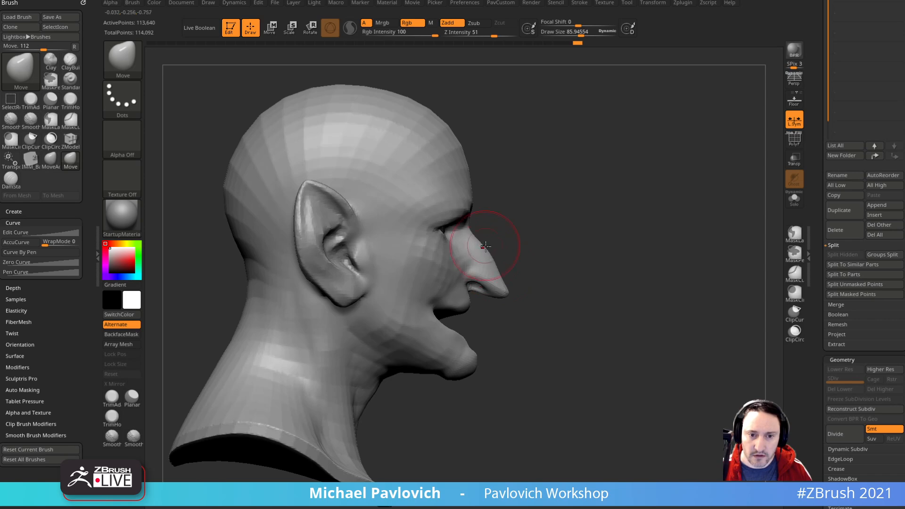
Step: Carve the nostril crease and the smile fold running from the nose toward the mouth corner with the DamStandard brush
{"action": "mouse_move", "coordinate": [573, 259]}
{"action": "left_mouse_down", "text": "alt"}
{"action": "mouse_move", "coordinate": [578, 242]}
{"action": "mouse_move", "coordinate": [444, 279]}
{"action": "left_mouse_up", "text": "alt"}
{"action": "key", "text": "b"}
{"action": "key", "text": "d"}
{"action": "key", "text": "s"}
{"action": "key", "text": "s"}
{"action": "left_click_drag", "start_coordinate": [609, 255], "coordinate": [495, 271]}
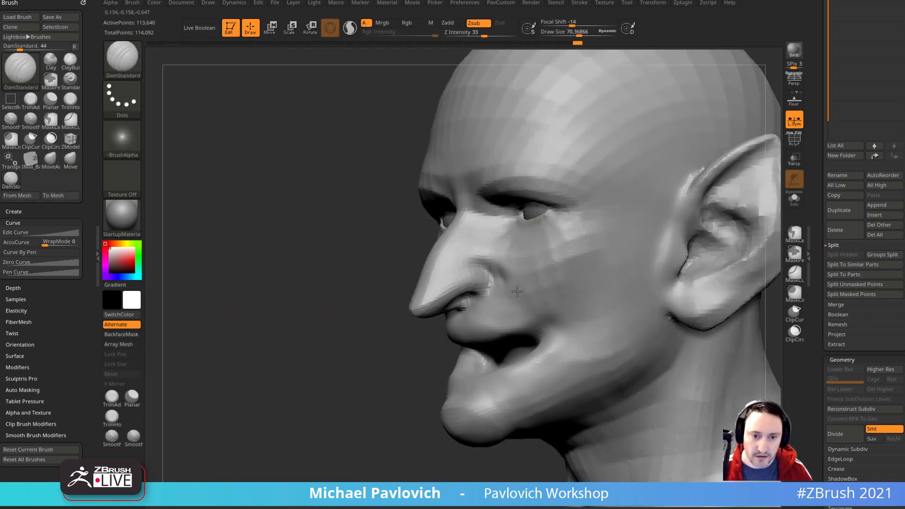
{"action": "left_click_drag", "start_coordinate": [402, 344], "coordinate": [364, 341]}
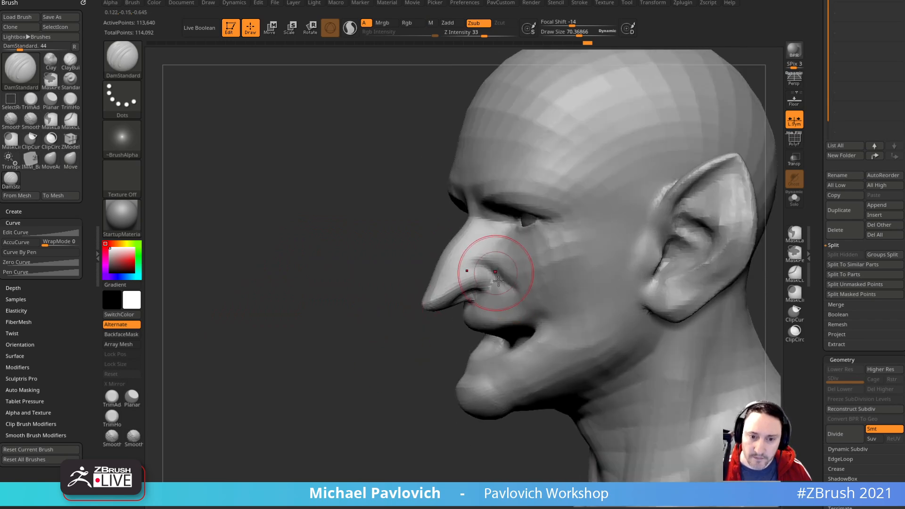
{"action": "left_click_drag", "start_coordinate": [501, 281], "coordinate": [556, 313]}
{"action": "left_click_drag", "start_coordinate": [410, 396], "coordinate": [518, 392]}
{"action": "key", "text": "bracketleft"}
{"action": "left_click_drag", "start_coordinate": [443, 315], "coordinate": [659, 193]}
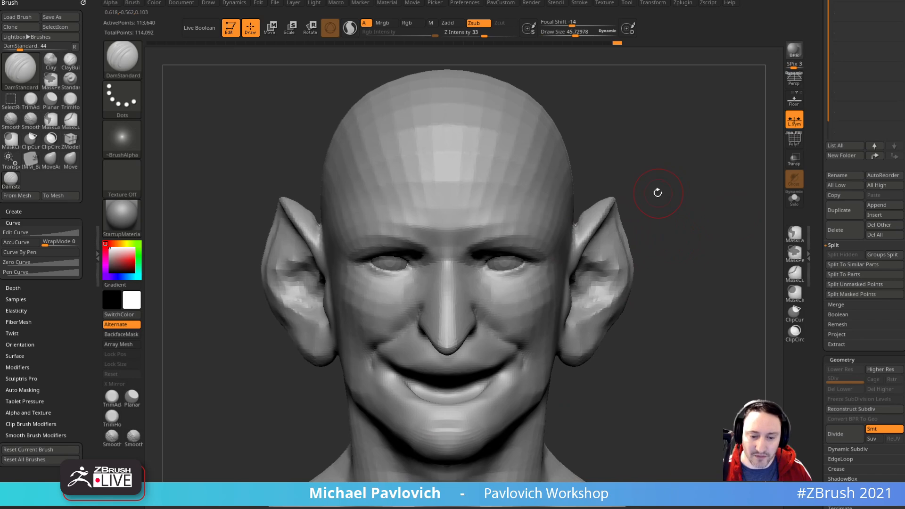
Step: Build up the inner brows into a frown with the Clay brush at a draw size of about 41
{"action": "key", "text": "b"}
{"action": "key", "text": "c"}
{"action": "key", "text": "l"}
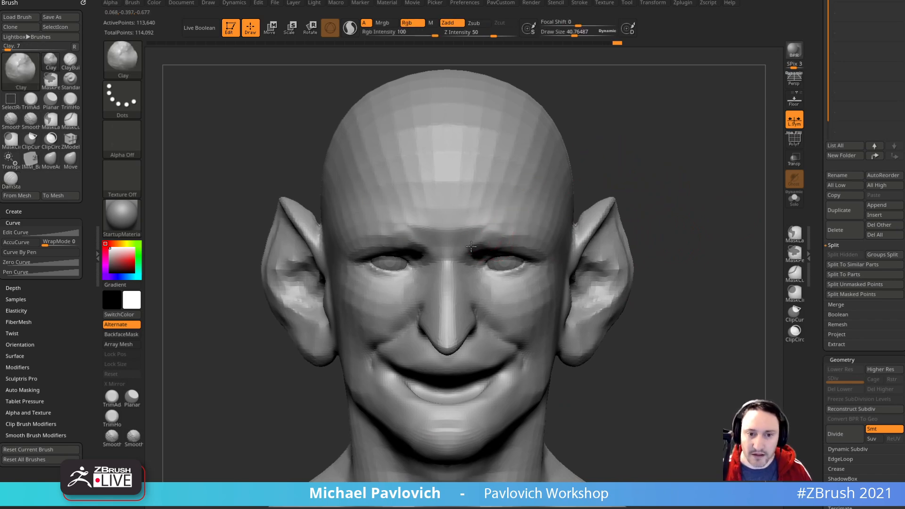
{"action": "left_click_drag", "start_coordinate": [650, 178], "coordinate": [493, 255]}
Step: Carve the eyelid creases and the frown lines between the brows with the DamStandard brush at a draw size of about 30
{"action": "key", "text": "b"}
{"action": "key", "text": "d"}
{"action": "key", "text": "s"}
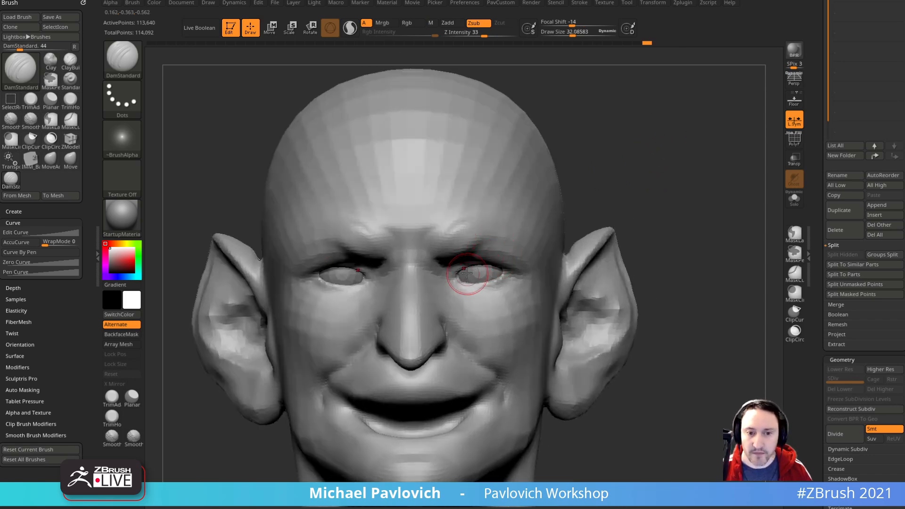
{"action": "left_click_drag", "start_coordinate": [608, 195], "coordinate": [655, 188]}
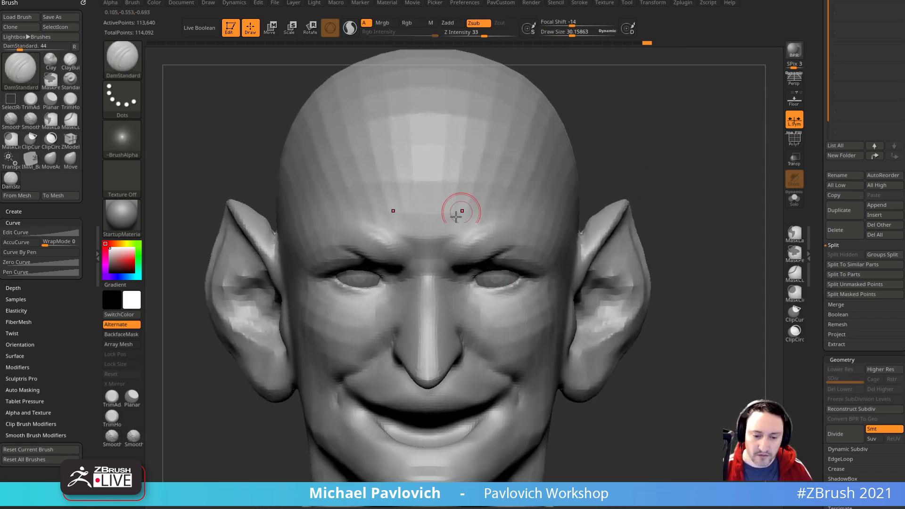
{"action": "left_click_drag", "start_coordinate": [441, 254], "coordinate": [463, 233]}
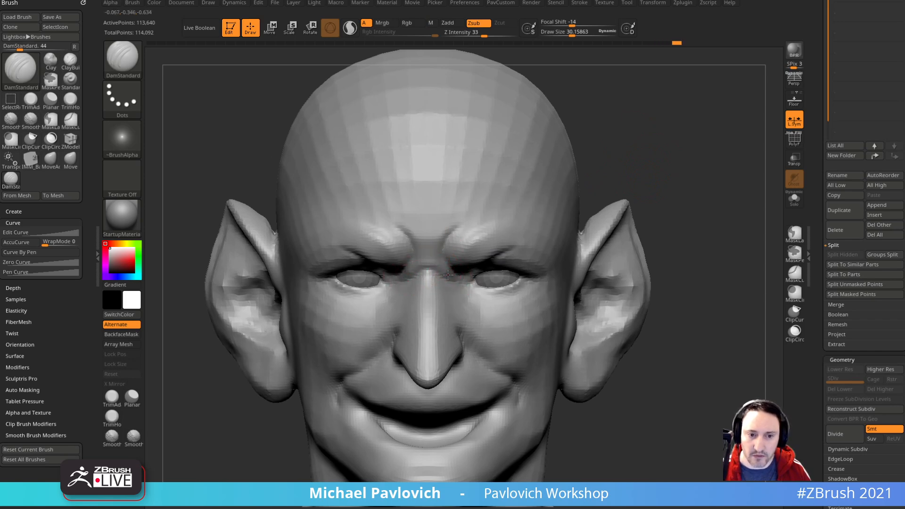
Step: Carve horizontal wrinkles across the forehead with the DamStandard brush
{"action": "mouse_move", "coordinate": [627, 178]}
{"action": "left_mouse_down", "text": "alt"}
{"action": "mouse_move", "coordinate": [663, 168]}
{"action": "mouse_move", "coordinate": [608, 177]}
{"action": "left_mouse_up", "text": "alt"}
{"action": "left_click_drag", "start_coordinate": [396, 198], "coordinate": [495, 187]}
{"action": "left_click_drag", "start_coordinate": [572, 184], "coordinate": [566, 193]}
{"action": "left_click_drag", "start_coordinate": [394, 180], "coordinate": [516, 159]}
{"action": "left_click_drag", "start_coordinate": [603, 164], "coordinate": [608, 135]}
{"action": "mouse_move", "coordinate": [327, 218]}
{"action": "left_mouse_down"}
{"action": "mouse_move", "coordinate": [271, 263]}
{"action": "mouse_move", "coordinate": [274, 294]}
{"action": "mouse_move", "coordinate": [602, 198]}
{"action": "mouse_move", "coordinate": [645, 219]}
{"action": "left_mouse_up"}
Step: Build up the cheeks and the sides of the face with the Clay brush at a draw size of about 57, then smooth them
{"action": "key", "text": "b"}
{"action": "key", "text": "c"}
{"action": "key", "text": "l"}
{"action": "left_click_drag", "start_coordinate": [383, 272], "coordinate": [395, 251]}
{"action": "left_click_drag", "start_coordinate": [660, 257], "coordinate": [524, 264]}
{"action": "key", "text": "s"}
{"action": "left_click_drag", "start_coordinate": [567, 239], "coordinate": [582, 275]}
{"action": "left_click_drag", "start_coordinate": [660, 271], "coordinate": [608, 268]}
{"action": "key", "text": "s"}
{"action": "left_click_drag", "start_coordinate": [540, 265], "coordinate": [535, 302]}
{"action": "left_click_drag", "start_coordinate": [734, 275], "coordinate": [712, 246]}
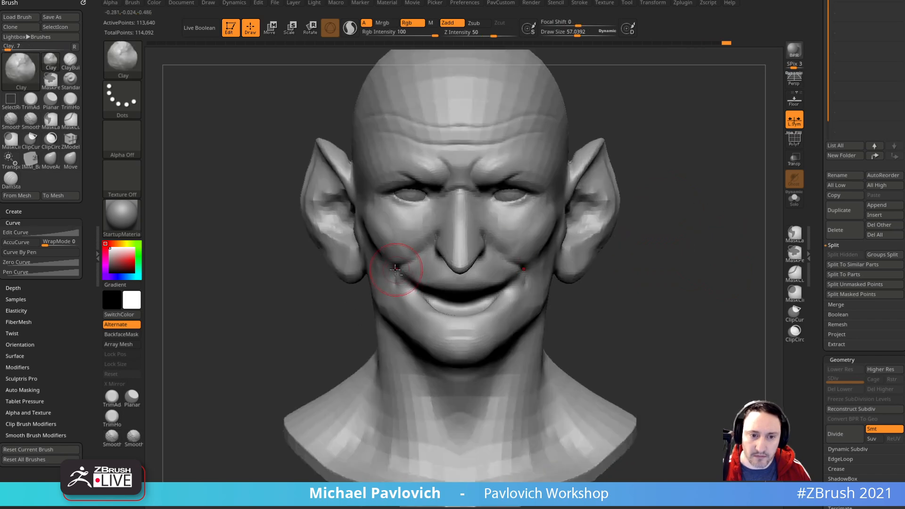
{"action": "mouse_move", "coordinate": [617, 264]}
{"action": "left_mouse_down"}
{"action": "mouse_move", "coordinate": [652, 240]}
{"action": "mouse_move", "coordinate": [434, 255]}
{"action": "mouse_move", "coordinate": [460, 259]}
{"action": "left_mouse_up"}
{"action": "mouse_move", "coordinate": [283, 297]}
{"action": "left_mouse_down", "text": "shift"}
{"action": "mouse_move", "coordinate": [359, 304]}
{"action": "mouse_move", "coordinate": [295, 249]}
{"action": "left_mouse_up", "text": "shift"}
Step: Reshape the jawline into more angular jaw corners with the Move brush
{"action": "key", "text": "b"}
{"action": "key", "text": "m"}
{"action": "key", "text": "v"}
{"action": "key", "text": "s"}
{"action": "key", "text": "s"}
{"action": "mouse_move", "coordinate": [561, 259]}
{"action": "left_mouse_down", "text": "alt"}
{"action": "mouse_move", "coordinate": [590, 251]}
{"action": "mouse_move", "coordinate": [573, 250]}
{"action": "left_mouse_up", "text": "alt"}
{"action": "left_click_drag", "start_coordinate": [594, 257], "coordinate": [618, 230], "text": "alt"}
{"action": "mouse_move", "coordinate": [305, 307]}
{"action": "left_mouse_down"}
{"action": "mouse_move", "coordinate": [330, 264]}
{"action": "mouse_move", "coordinate": [317, 289]}
{"action": "mouse_move", "coordinate": [330, 290]}
{"action": "left_mouse_up"}
{"action": "key", "text": "s"}
{"action": "mouse_move", "coordinate": [333, 291]}
{"action": "left_mouse_down"}
{"action": "mouse_move", "coordinate": [344, 291]}
{"action": "mouse_move", "coordinate": [308, 290]}
{"action": "left_mouse_up"}
{"action": "key", "text": "s"}
{"action": "left_click_drag", "start_coordinate": [345, 291], "coordinate": [346, 291]}
{"action": "mouse_move", "coordinate": [347, 286]}
{"action": "left_mouse_down"}
{"action": "mouse_move", "coordinate": [357, 285]}
{"action": "mouse_move", "coordinate": [351, 256]}
{"action": "mouse_move", "coordinate": [387, 350]}
{"action": "left_mouse_up"}
Step: Narrow the neck below the jaw with the Move brush at a draw size of about 149
{"action": "left_click_drag", "start_coordinate": [542, 297], "coordinate": [493, 299]}
{"action": "key", "text": "s"}
{"action": "left_click_drag", "start_coordinate": [491, 298], "coordinate": [494, 288]}
{"action": "left_click_drag", "start_coordinate": [593, 251], "coordinate": [245, 250]}
{"action": "left_click_drag", "start_coordinate": [427, 304], "coordinate": [496, 304]}
{"action": "left_click_drag", "start_coordinate": [373, 307], "coordinate": [429, 307]}
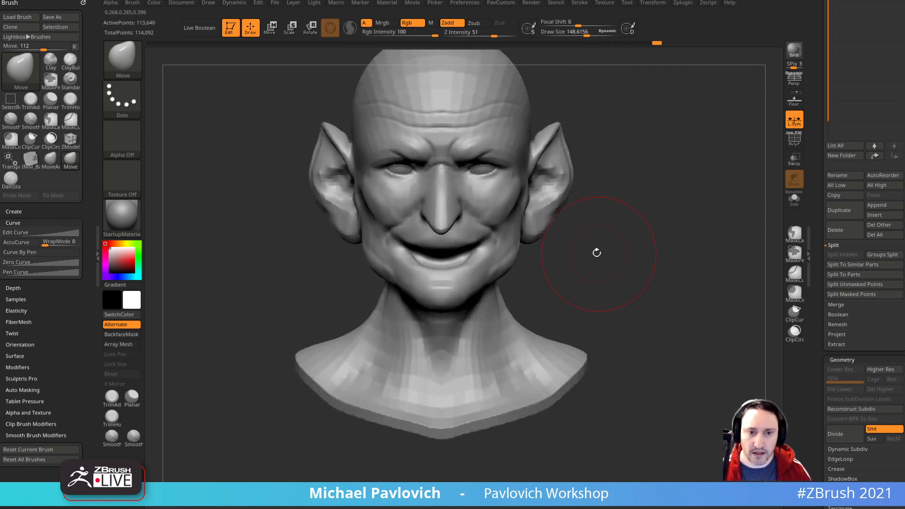
Step: Smooth the brows, forehead wrinkles and skull with the Smooth brush
{"action": "key", "text": "s"}
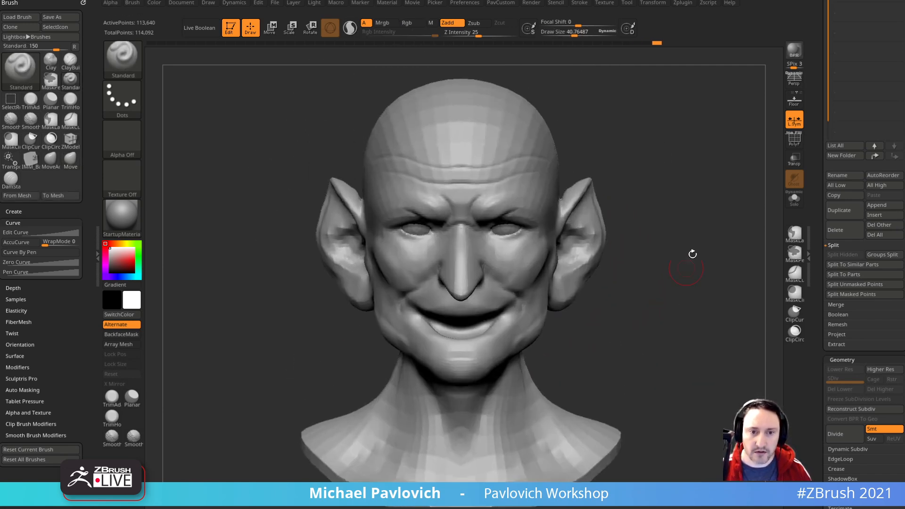
{"action": "left_click_drag", "start_coordinate": [693, 254], "coordinate": [681, 295], "text": "alt"}
{"action": "key", "text": "shift"}
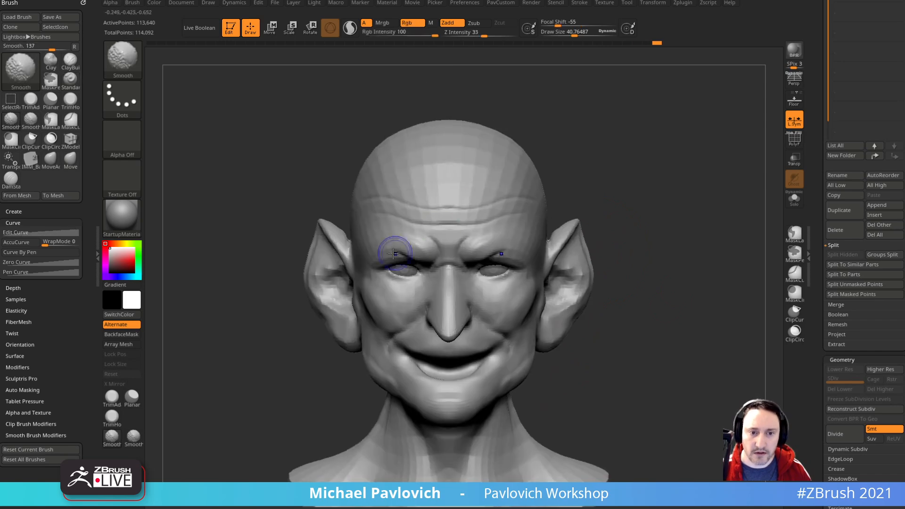
{"action": "mouse_move", "coordinate": [677, 215]}
{"action": "left_mouse_down", "text": "alt"}
{"action": "mouse_move", "coordinate": [635, 192]}
{"action": "mouse_move", "coordinate": [594, 219]}
{"action": "left_mouse_up", "text": "alt"}
{"action": "left_click_drag", "start_coordinate": [707, 142], "coordinate": [600, 116]}
{"action": "key", "text": "s"}
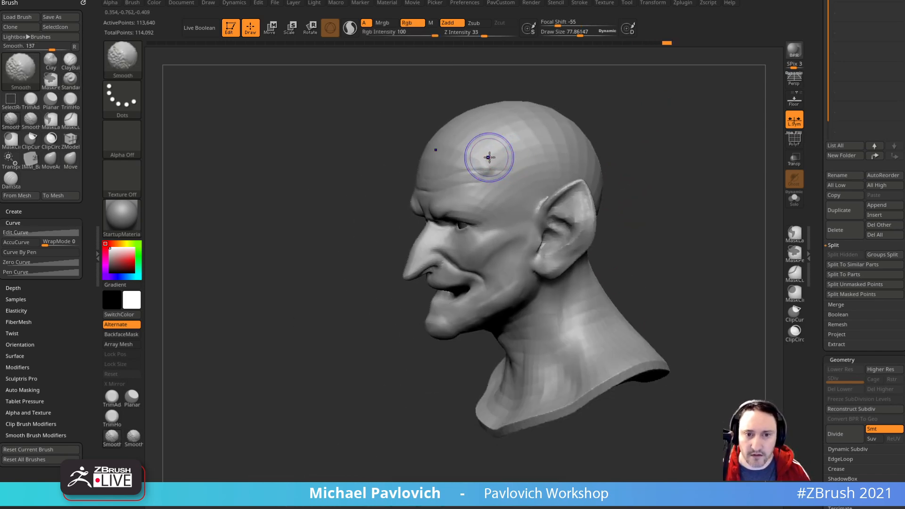
{"action": "key", "text": "shift"}
{"action": "mouse_move", "coordinate": [532, 166]}
{"action": "right_mouse_down"}
{"action": "mouse_move", "coordinate": [570, 138]}
{"action": "mouse_move", "coordinate": [469, 146]}
{"action": "right_mouse_up"}
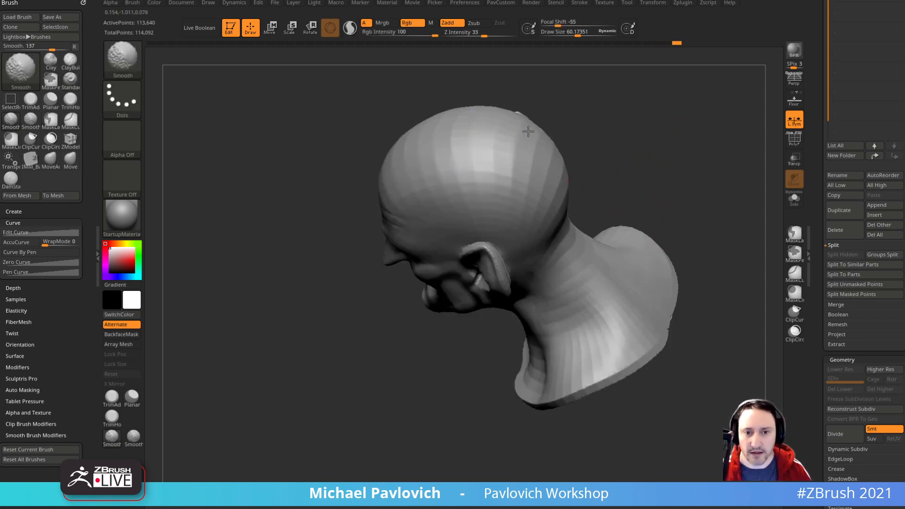
Step: Build up the lower eyelids with the Standard brush and adjust the area beside the nose with the Move brush
{"action": "mouse_move", "coordinate": [661, 101]}
{"action": "right_mouse_down", "text": "shift"}
{"action": "mouse_move", "coordinate": [692, 86]}
{"action": "mouse_move", "coordinate": [669, 170]}
{"action": "mouse_move", "coordinate": [704, 166]}
{"action": "right_mouse_up", "text": "shift"}
{"action": "right_click_drag", "start_coordinate": [702, 200], "coordinate": [720, 161], "text": "alt"}
{"action": "mouse_move", "coordinate": [719, 161]}
{"action": "right_mouse_down", "text": "ctrl"}
{"action": "mouse_move", "coordinate": [730, 197]}
{"action": "mouse_move", "coordinate": [748, 177]}
{"action": "right_mouse_up", "text": "ctrl"}
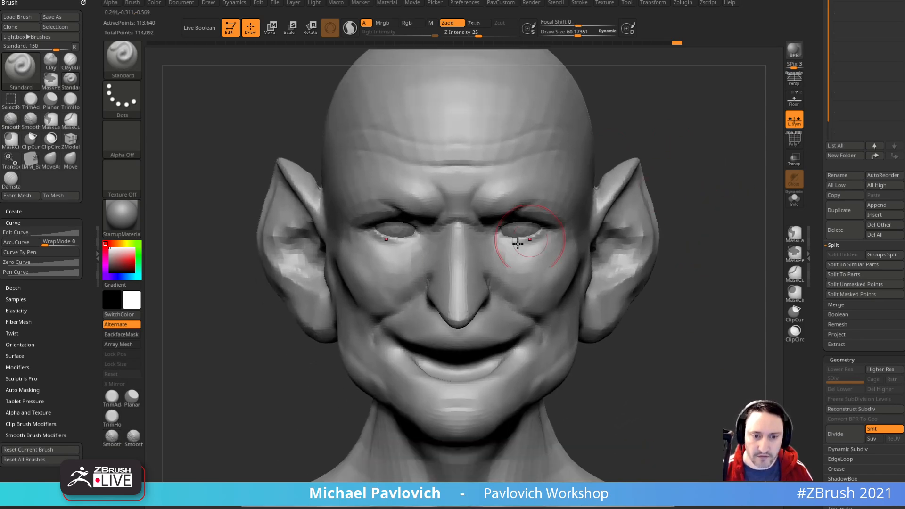
{"action": "key", "text": "b"}
{"action": "key", "text": "m"}
{"action": "key", "text": "v"}
{"action": "mouse_move", "coordinate": [428, 276]}
{"action": "left_mouse_down"}
{"action": "mouse_move", "coordinate": [422, 295]}
{"action": "mouse_move", "coordinate": [437, 265]}
{"action": "left_mouse_up"}
{"action": "key", "text": "s"}
{"action": "mouse_move", "coordinate": [703, 212]}
{"action": "right_mouse_down"}
{"action": "mouse_move", "coordinate": [685, 196]}
{"action": "mouse_move", "coordinate": [679, 165]}
{"action": "right_mouse_up"}
Step: Carve fine wrinkles at the inner eye corners beside the nose bridge with DamStandard at a draw size of about 18
{"action": "key", "text": "b"}
{"action": "key", "text": "d"}
{"action": "key", "text": "s"}
{"action": "key", "text": "bracketleft"}
{"action": "key", "text": "bracketleft"}
{"action": "key", "text": "bracketleft"}
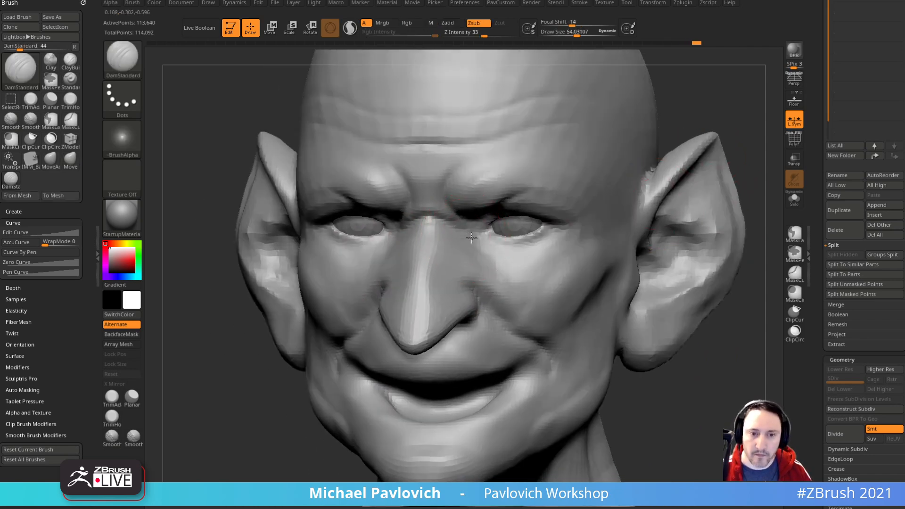
{"action": "mouse_move", "coordinate": [700, 311]}
{"action": "right_mouse_down"}
{"action": "mouse_move", "coordinate": [433, 267]}
{"action": "mouse_move", "coordinate": [425, 237]}
{"action": "right_mouse_up"}
{"action": "key", "text": "s"}
{"action": "left_click_drag", "start_coordinate": [437, 255], "coordinate": [445, 259]}
{"action": "key", "text": "s"}
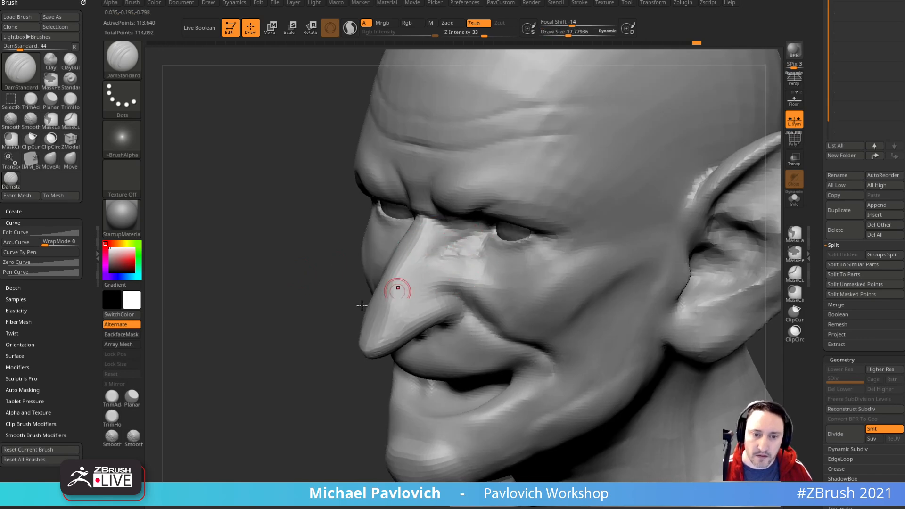
Step: Carve wrinkled bags under the eyes with the DamStandard brush at a draw size of about 30
{"action": "right_click_drag", "start_coordinate": [408, 285], "coordinate": [290, 308]}
{"action": "left_click_drag", "start_coordinate": [450, 260], "coordinate": [487, 270]}
{"action": "right_click_drag", "start_coordinate": [464, 275], "coordinate": [446, 261]}
{"action": "key", "text": "s"}
{"action": "left_click_drag", "start_coordinate": [447, 260], "coordinate": [490, 279]}
{"action": "right_click_drag", "start_coordinate": [495, 281], "coordinate": [476, 264]}
{"action": "mouse_move", "coordinate": [448, 246]}
{"action": "left_mouse_down"}
{"action": "mouse_move", "coordinate": [499, 271]}
{"action": "mouse_move", "coordinate": [520, 246]}
{"action": "mouse_move", "coordinate": [463, 246]}
{"action": "left_mouse_up"}
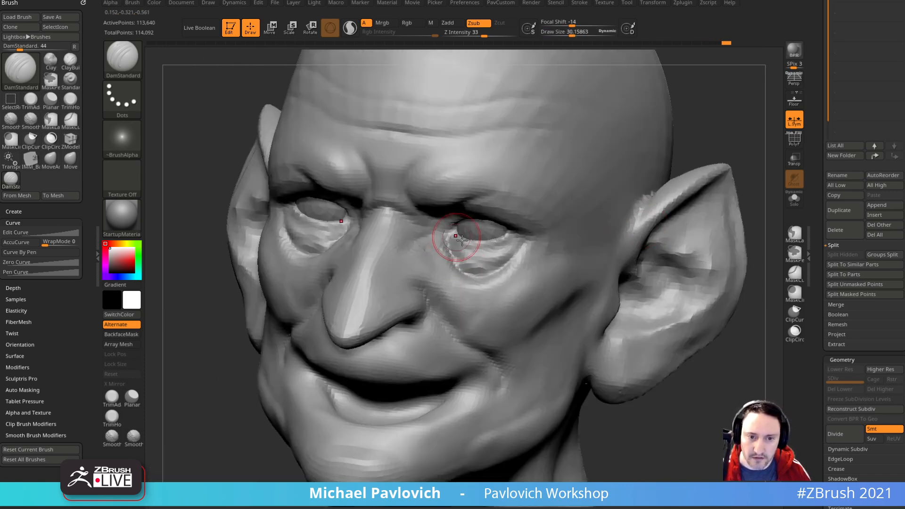
Step: Deepen the folds around the nostrils and upper lip with the DamStandard brush at a draw size of about 43
{"action": "mouse_move", "coordinate": [752, 261]}
{"action": "left_mouse_down", "text": "shift"}
{"action": "mouse_move", "coordinate": [727, 233]}
{"action": "mouse_move", "coordinate": [737, 232]}
{"action": "mouse_move", "coordinate": [683, 210]}
{"action": "mouse_move", "coordinate": [719, 215]}
{"action": "left_mouse_up", "text": "shift"}
{"action": "mouse_move", "coordinate": [719, 215]}
{"action": "right_mouse_down"}
{"action": "mouse_move", "coordinate": [740, 222]}
{"action": "mouse_move", "coordinate": [742, 236]}
{"action": "mouse_move", "coordinate": [728, 233]}
{"action": "mouse_move", "coordinate": [723, 192]}
{"action": "mouse_move", "coordinate": [717, 199]}
{"action": "right_mouse_up"}
{"action": "mouse_move", "coordinate": [684, 224]}
{"action": "right_mouse_down", "text": "alt"}
{"action": "mouse_move", "coordinate": [699, 210]}
{"action": "mouse_move", "coordinate": [645, 216]}
{"action": "right_mouse_up", "text": "alt"}
{"action": "key", "text": "s"}
{"action": "left_click_drag", "start_coordinate": [404, 278], "coordinate": [407, 279]}
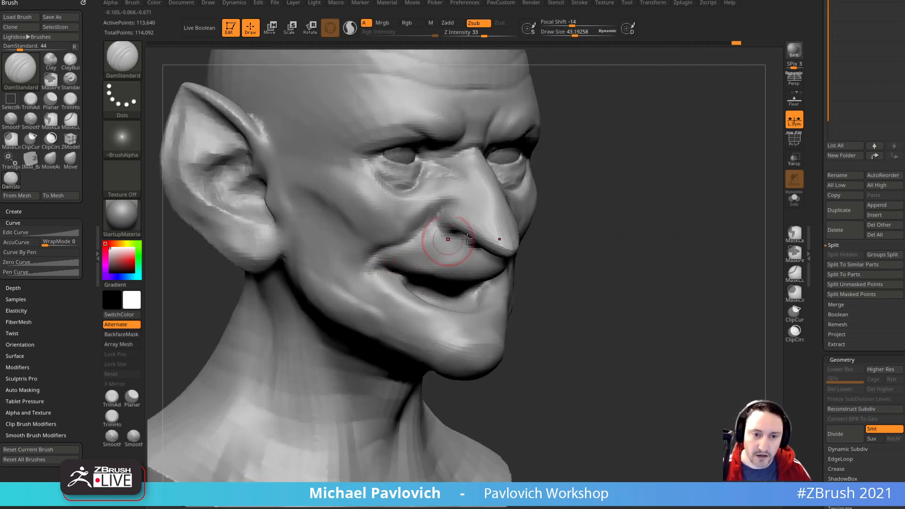
{"action": "right_click_drag", "start_coordinate": [429, 243], "coordinate": [624, 232]}
Step: Pull the mouth corners into a wider grin with the MoveAccu brush at a draw size of about 114
{"action": "key", "text": "1"}
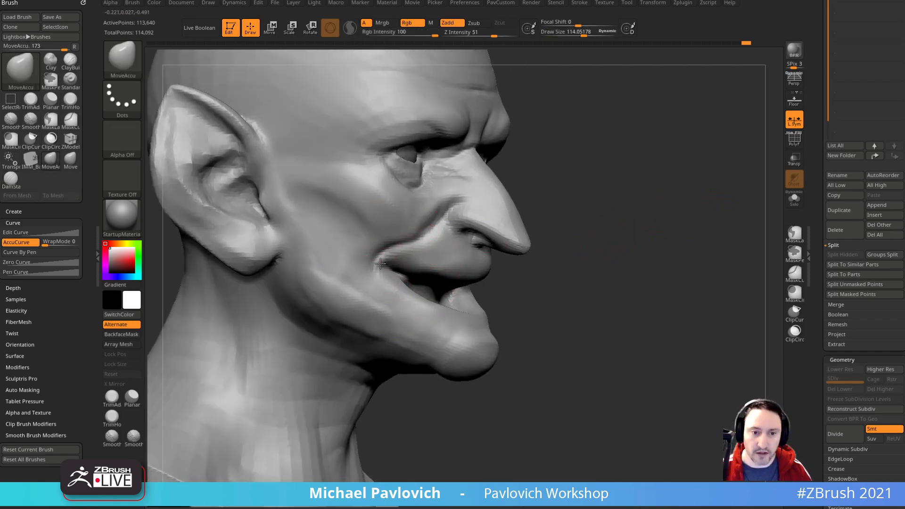
{"action": "right_click_drag", "start_coordinate": [368, 250], "coordinate": [698, 260]}
{"action": "mouse_move", "coordinate": [397, 302]}
{"action": "right_mouse_down"}
{"action": "mouse_move", "coordinate": [618, 231]}
{"action": "mouse_move", "coordinate": [774, 241]}
{"action": "right_mouse_up"}
Step: Sharpen the lip line and mouth corner creases with the DamStandard brush at a draw size of about 38
{"action": "key", "text": "3"}
{"action": "key", "text": "s"}
{"action": "left_click_drag", "start_coordinate": [474, 244], "coordinate": [441, 245]}
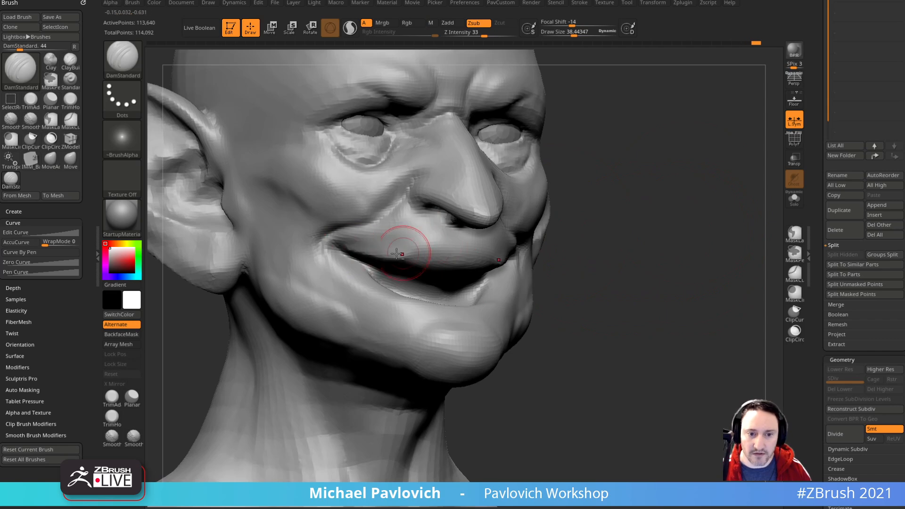
{"action": "right_click_drag", "start_coordinate": [573, 227], "coordinate": [451, 255]}
{"action": "right_click_drag", "start_coordinate": [328, 300], "coordinate": [608, 238]}
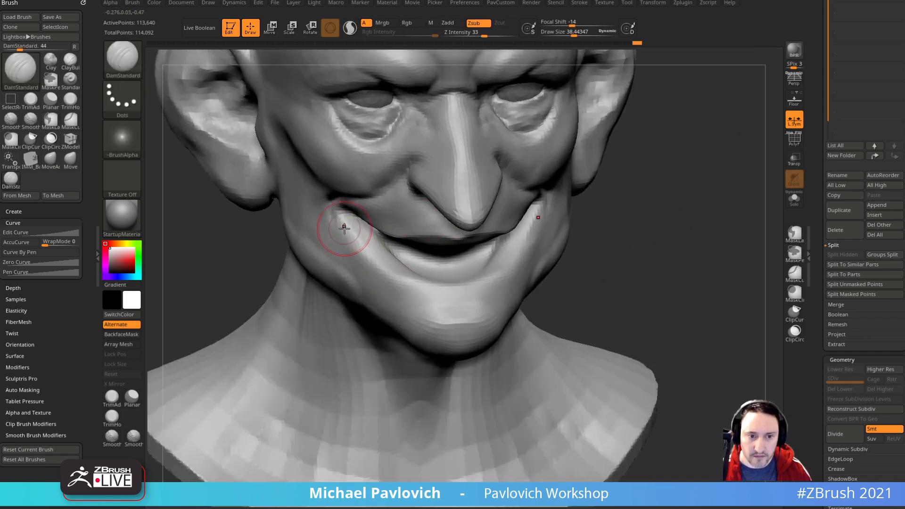
Step: Reshape the lower lip and chin from below and from the side with the Move brush
{"action": "mouse_move", "coordinate": [666, 235]}
{"action": "right_mouse_down"}
{"action": "mouse_move", "coordinate": [610, 259]}
{"action": "mouse_move", "coordinate": [725, 122]}
{"action": "mouse_move", "coordinate": [677, 247]}
{"action": "right_mouse_up"}
{"action": "mouse_move", "coordinate": [689, 297]}
{"action": "right_mouse_down"}
{"action": "mouse_move", "coordinate": [717, 334]}
{"action": "mouse_move", "coordinate": [687, 237]}
{"action": "right_mouse_up"}
{"action": "key", "text": "b"}
{"action": "key", "text": "m"}
{"action": "key", "text": "v"}
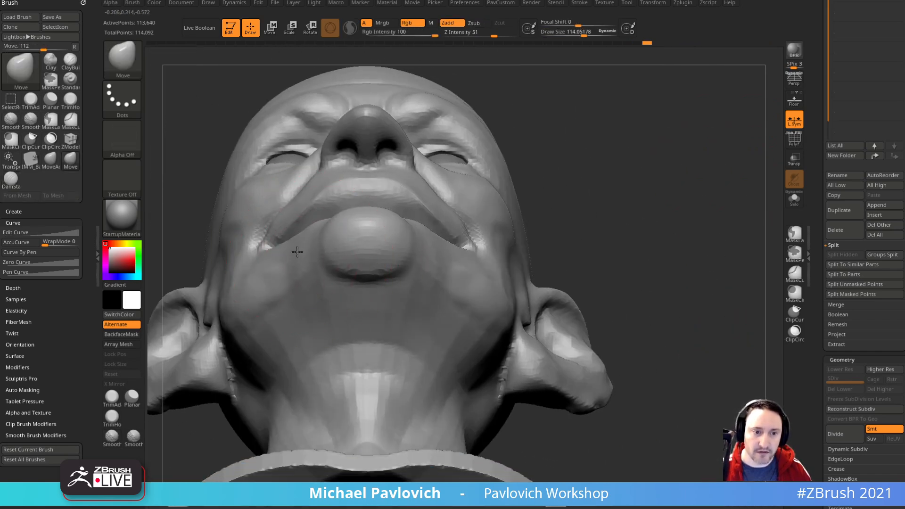
{"action": "right_click_drag", "start_coordinate": [551, 172], "coordinate": [572, 172]}
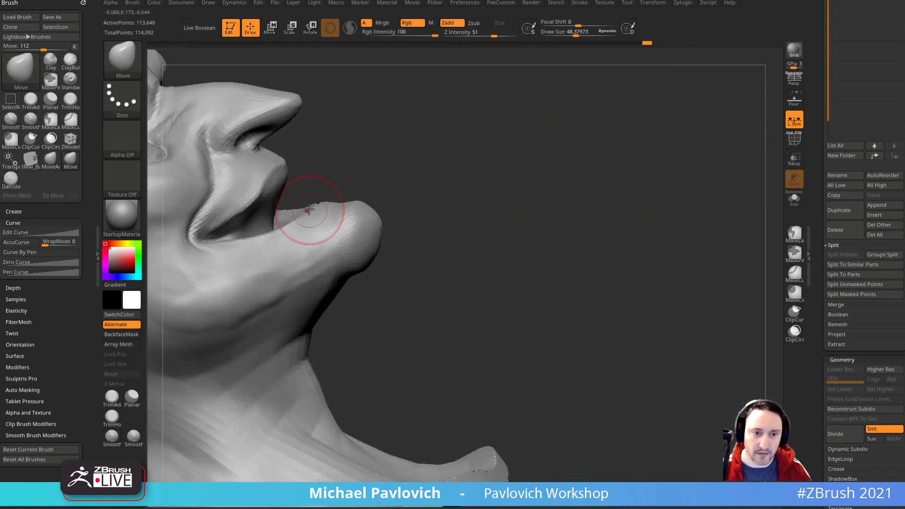
{"action": "mouse_move", "coordinate": [314, 206]}
{"action": "right_mouse_down"}
{"action": "mouse_move", "coordinate": [485, 210]}
{"action": "mouse_move", "coordinate": [602, 146]}
{"action": "mouse_move", "coordinate": [661, 189]}
{"action": "mouse_move", "coordinate": [678, 188]}
{"action": "mouse_move", "coordinate": [635, 200]}
{"action": "mouse_move", "coordinate": [657, 195]}
{"action": "right_mouse_up"}
Step: Carve the crease between the lower lip and the chin with the DamStandard brush
{"action": "key", "text": "b"}
{"action": "key", "text": "d"}
{"action": "key", "text": "s"}
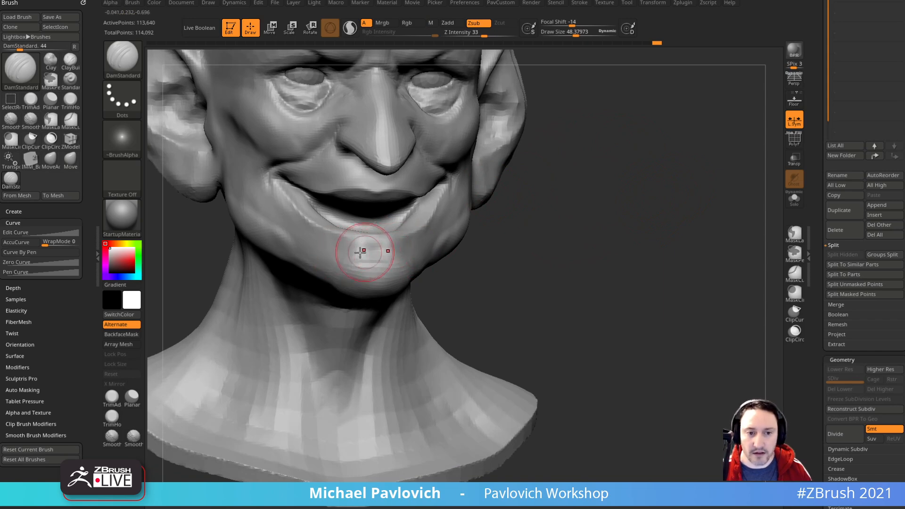
{"action": "mouse_move", "coordinate": [359, 257]}
{"action": "right_mouse_down"}
{"action": "mouse_move", "coordinate": [503, 252]}
{"action": "mouse_move", "coordinate": [379, 264]}
{"action": "right_mouse_up"}
{"action": "key", "text": "s"}
{"action": "left_click_drag", "start_coordinate": [364, 261], "coordinate": [370, 262]}
Step: Build up the lower lip and chin with the ClayBuildup brush at a draw size of about 34
{"action": "mouse_move", "coordinate": [425, 219]}
{"action": "right_mouse_down"}
{"action": "mouse_move", "coordinate": [459, 210]}
{"action": "mouse_move", "coordinate": [511, 171]}
{"action": "mouse_move", "coordinate": [346, 275]}
{"action": "right_mouse_up"}
{"action": "key", "text": "b"}
{"action": "key", "text": "c"}
{"action": "key", "text": "b"}
{"action": "key", "text": "s"}
{"action": "left_click_drag", "start_coordinate": [346, 274], "coordinate": [325, 275]}
{"action": "right_click_drag", "start_coordinate": [361, 283], "coordinate": [535, 176]}
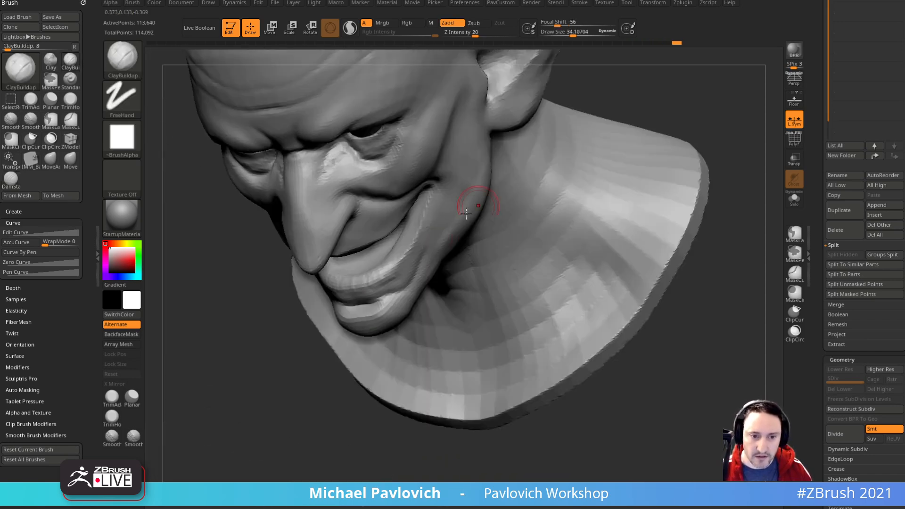
{"action": "right_click_drag", "start_coordinate": [402, 261], "coordinate": [434, 220]}
Step: Adjust the lower lip and mouth corners with the Move brush at a draw size of about 90
{"action": "right_click_drag", "start_coordinate": [684, 211], "coordinate": [585, 203]}
{"action": "key", "text": "1"}
{"action": "left_click_drag", "start_coordinate": [353, 250], "coordinate": [345, 240]}
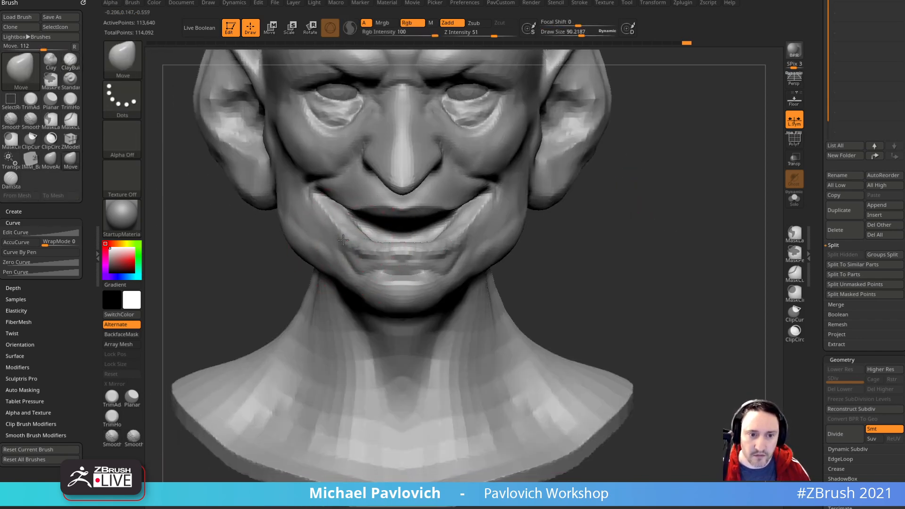
{"action": "right_click_drag", "start_coordinate": [595, 222], "coordinate": [601, 232], "text": "alt"}
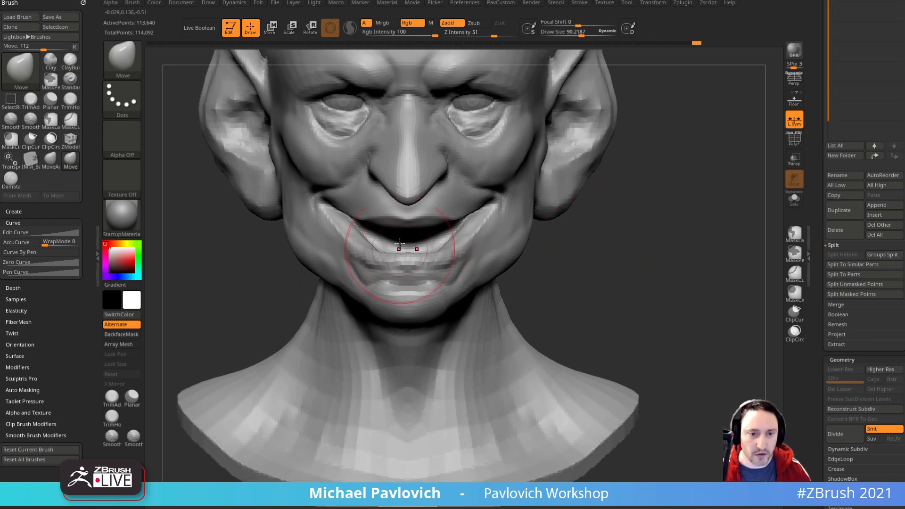
Step: Enable topological auto masking for the Move brush with a range of 1.5 and try it on the lips
{"action": "left_click_drag", "start_coordinate": [59, 324], "coordinate": [58, 303]}
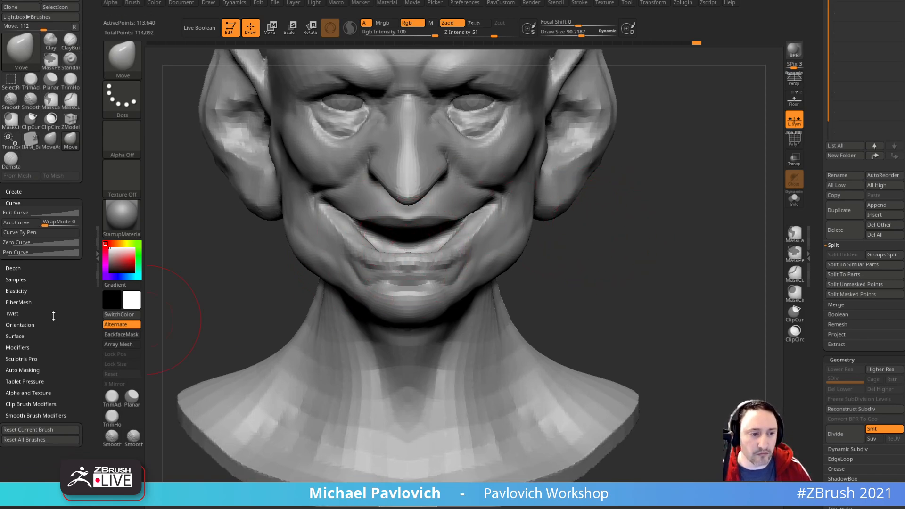
{"action": "key", "text": "shift"}
{"action": "left_click", "coordinate": [22, 368]}
{"action": "scroll", "coordinate": [52, 283], "scroll_direction": "down", "scroll_amount": 5}
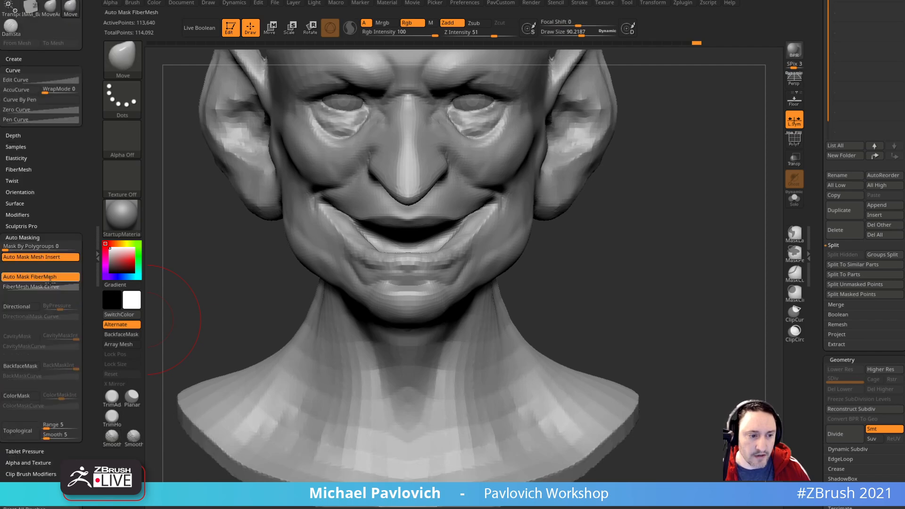
{"action": "left_click", "coordinate": [53, 426]}
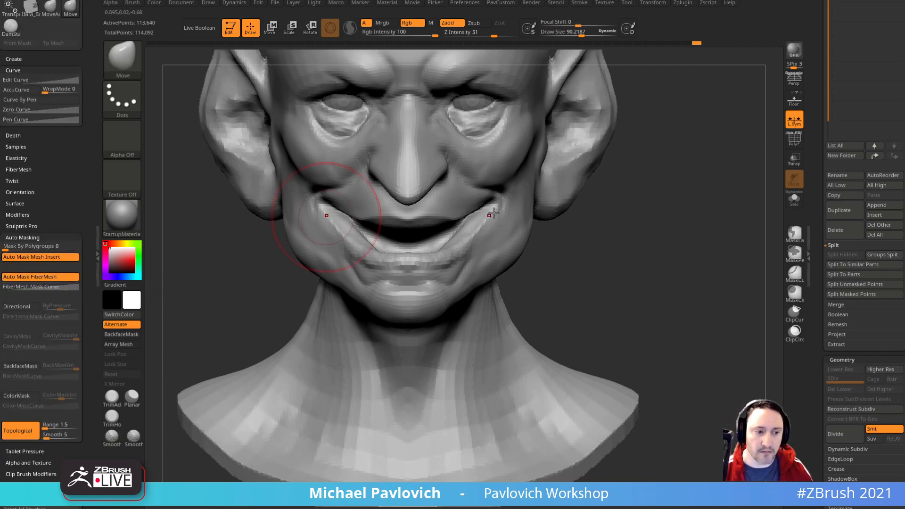
{"action": "right_click_drag", "start_coordinate": [326, 217], "coordinate": [534, 219]}
Step: Adjust the mouth corners with the Move brush at a draw size of about 67
{"action": "key", "text": "b"}
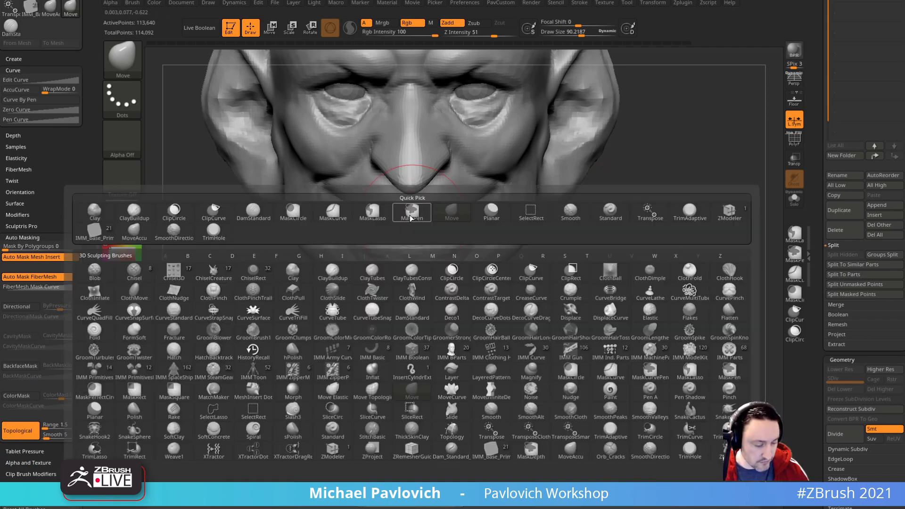
{"action": "key", "text": "m"}
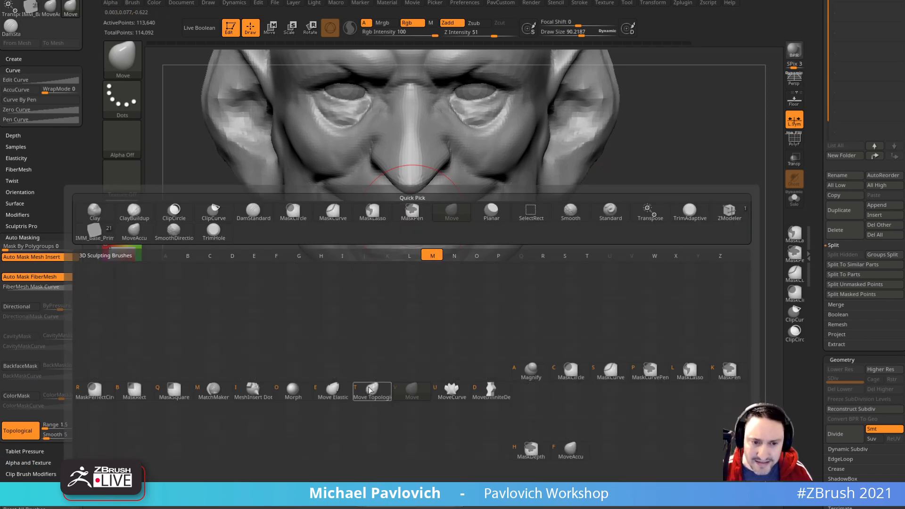
{"action": "key", "text": "t"}
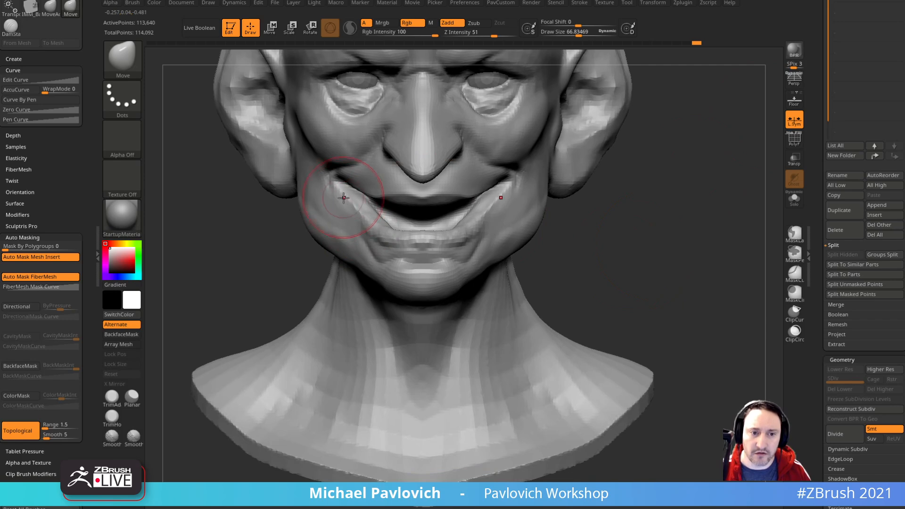
{"action": "mouse_move", "coordinate": [376, 189]}
{"action": "left_mouse_down"}
{"action": "mouse_move", "coordinate": [353, 202]}
{"action": "mouse_move", "coordinate": [348, 191]}
{"action": "left_mouse_up"}
{"action": "left_click_drag", "start_coordinate": [618, 226], "coordinate": [708, 170]}
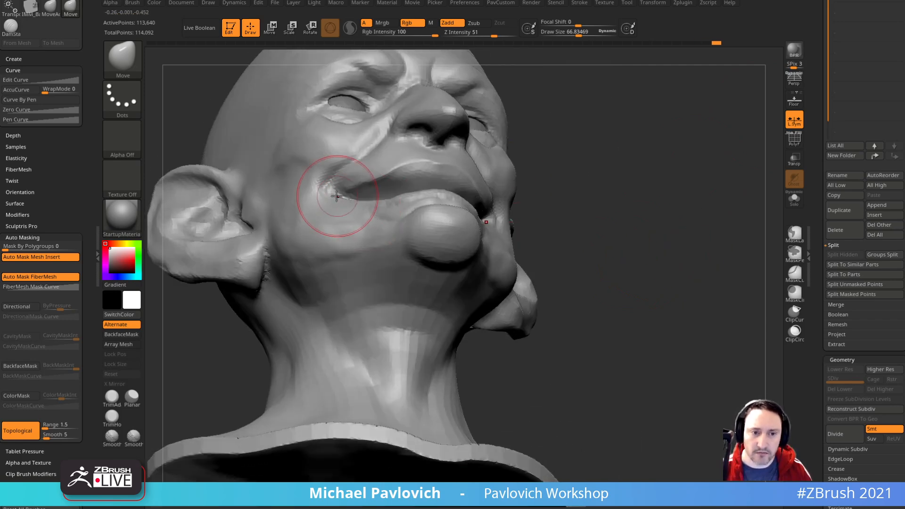
{"action": "mouse_move", "coordinate": [324, 202]}
{"action": "right_mouse_down"}
{"action": "mouse_move", "coordinate": [325, 213]}
{"action": "mouse_move", "coordinate": [361, 227]}
{"action": "mouse_move", "coordinate": [406, 215]}
{"action": "mouse_move", "coordinate": [661, 220]}
{"action": "mouse_move", "coordinate": [665, 232]}
{"action": "right_mouse_up"}
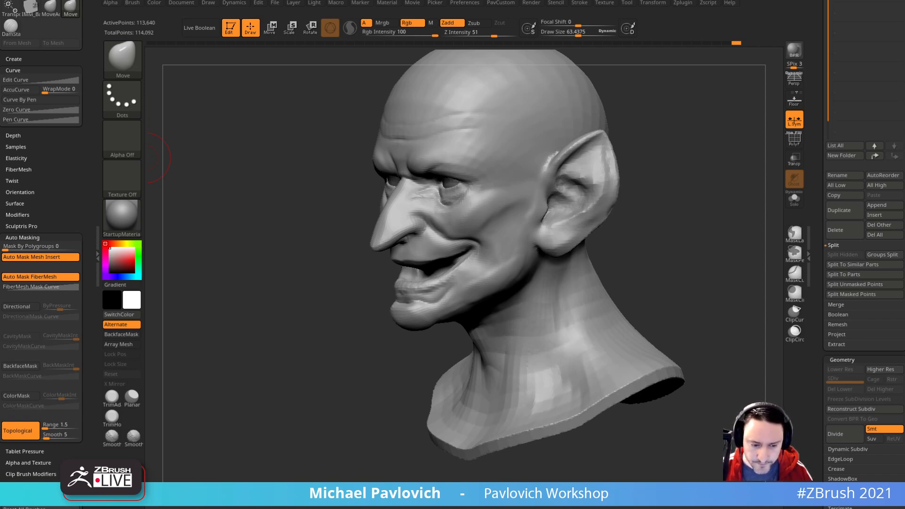
Step: Switch to the web browser and search the creator's YouTube channel for zremesh
{"action": "key", "text": "alt+Tab"}
{"action": "scroll", "coordinate": [468, 235], "scroll_direction": "up", "scroll_amount": 4}
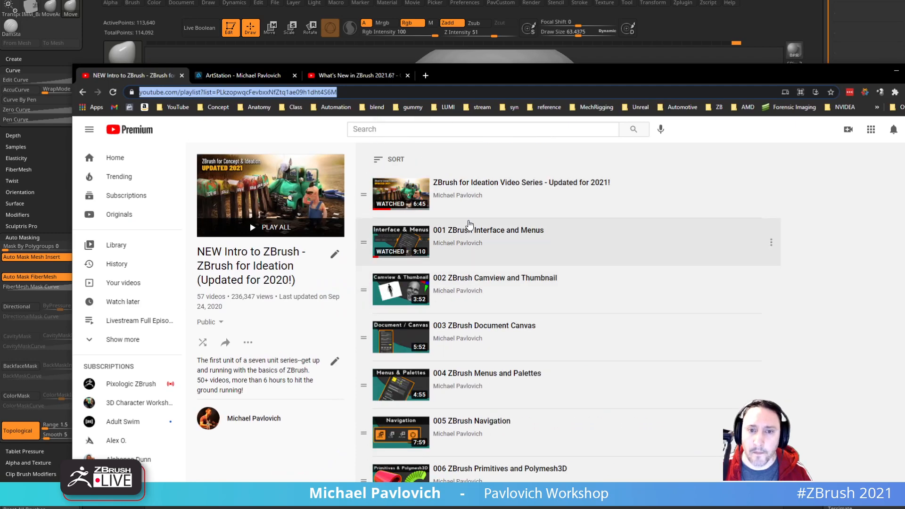
{"action": "left_click", "coordinate": [82, 92]}
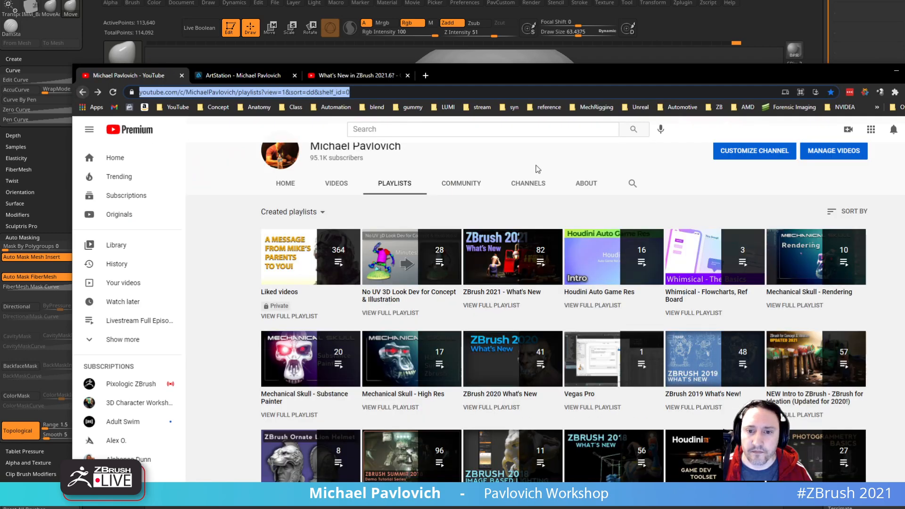
{"action": "left_click", "coordinate": [633, 185]}
{"action": "type", "text": "zremesh"}
{"action": "key", "text": "Return"}
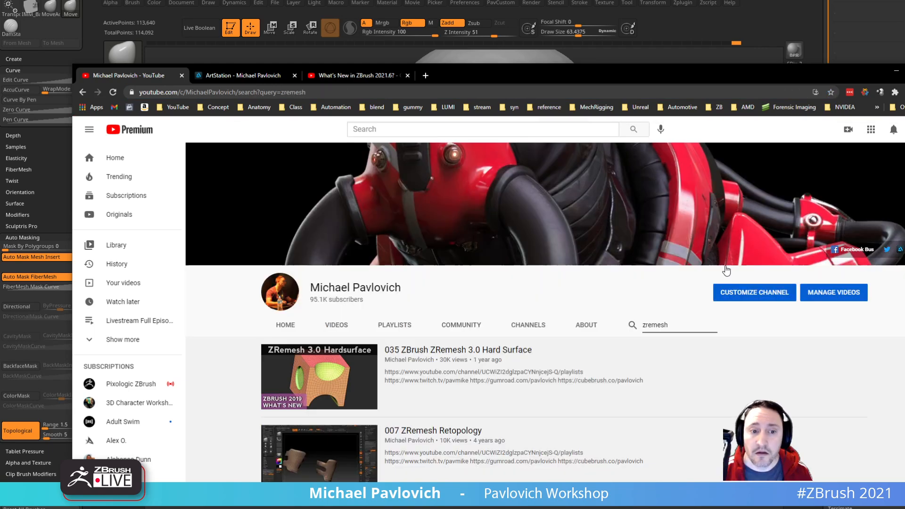
Step: Look through the channel's ZRemesh videos, select the search page's address and return to ZBrush
{"action": "scroll", "coordinate": [445, 361], "scroll_direction": "down", "scroll_amount": 4}
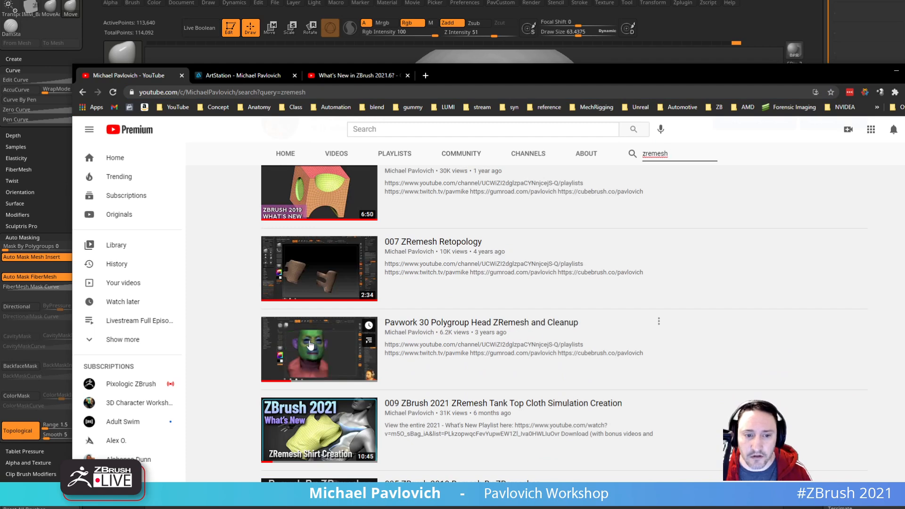
{"action": "scroll", "coordinate": [368, 381], "scroll_direction": "down", "scroll_amount": 4}
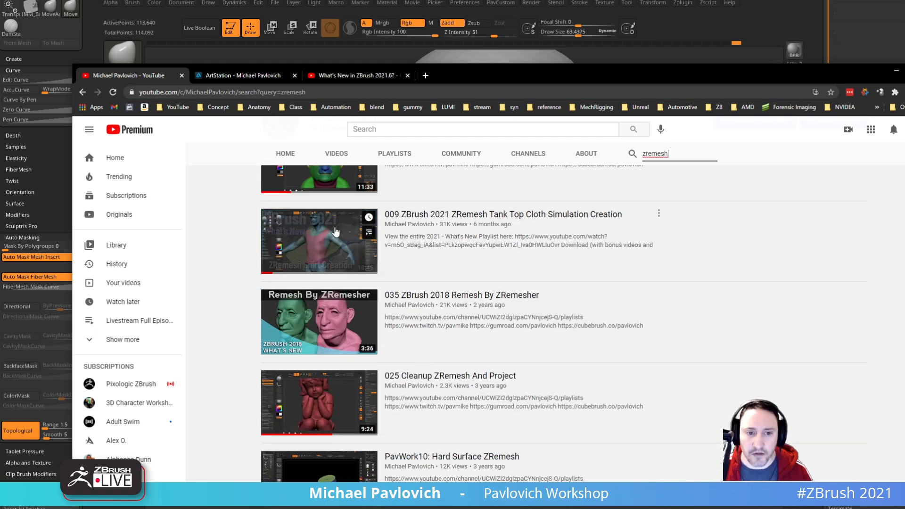
{"action": "scroll", "coordinate": [454, 341], "scroll_direction": "down", "scroll_amount": 4}
{"action": "scroll", "coordinate": [300, 368], "scroll_direction": "down", "scroll_amount": 6}
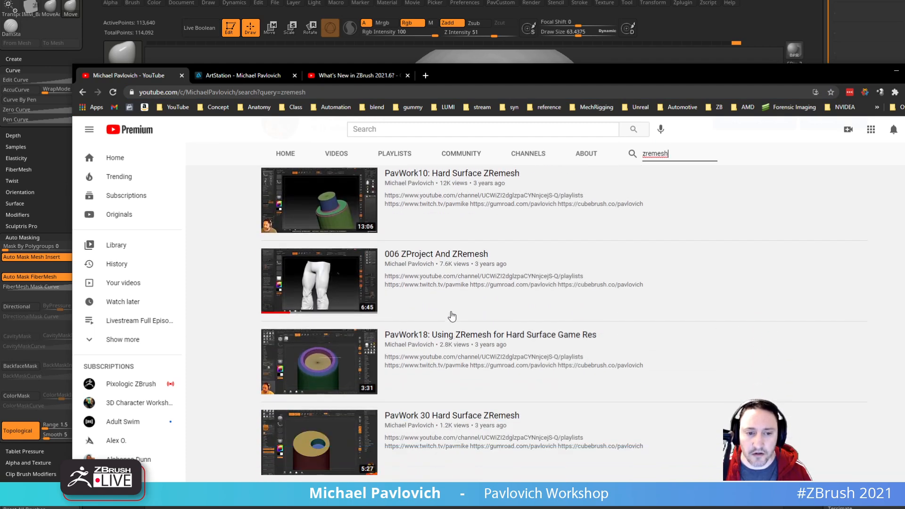
{"action": "scroll", "coordinate": [293, 302], "scroll_direction": "up", "scroll_amount": 4}
{"action": "mouse_move", "coordinate": [288, 286]}
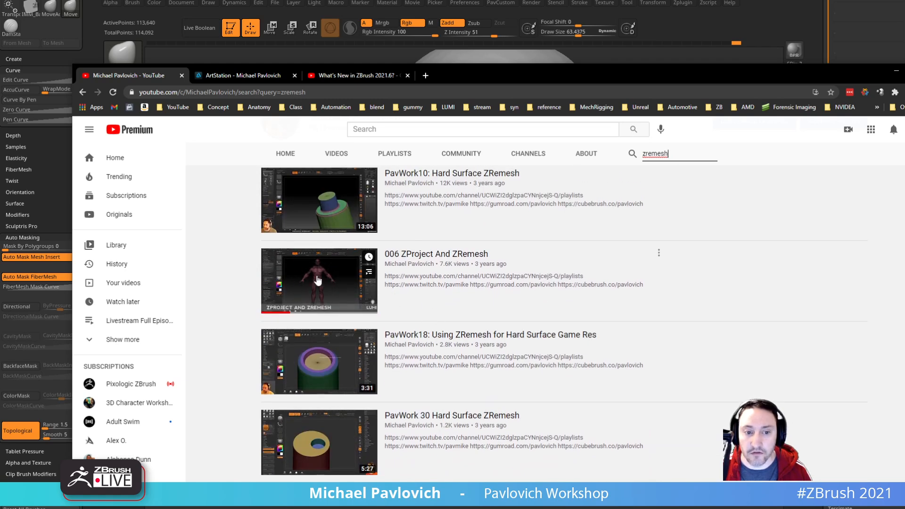
{"action": "scroll", "coordinate": [335, 294], "scroll_direction": "down", "scroll_amount": 6}
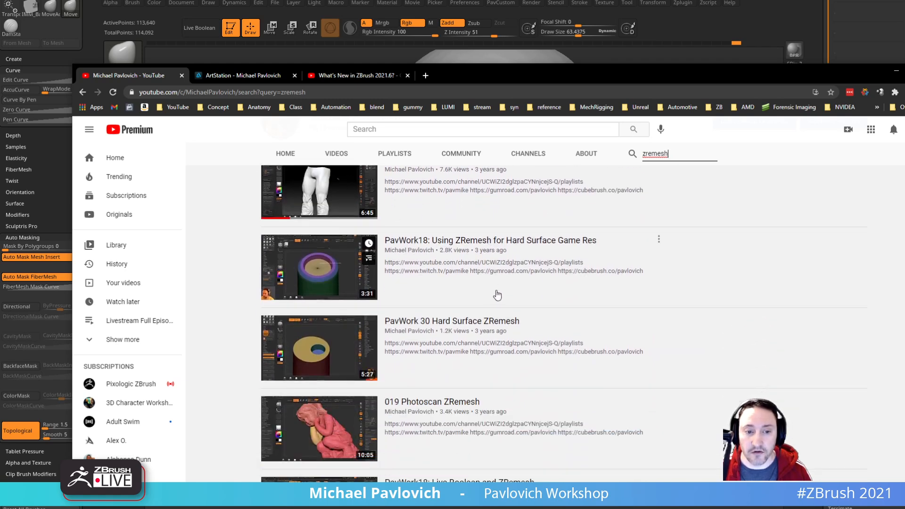
{"action": "scroll", "coordinate": [504, 318], "scroll_direction": "down", "scroll_amount": 3}
{"action": "scroll", "coordinate": [523, 349], "scroll_direction": "up", "scroll_amount": 20}
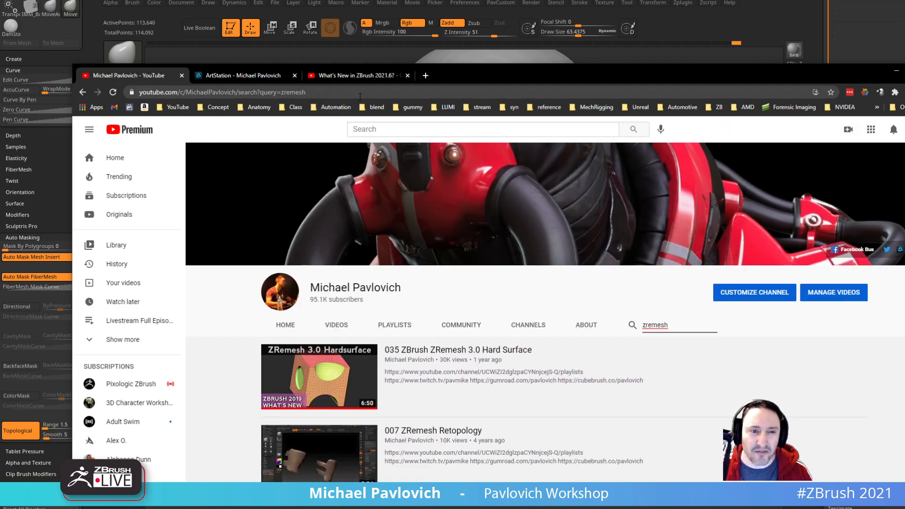
{"action": "left_click", "coordinate": [361, 95]}
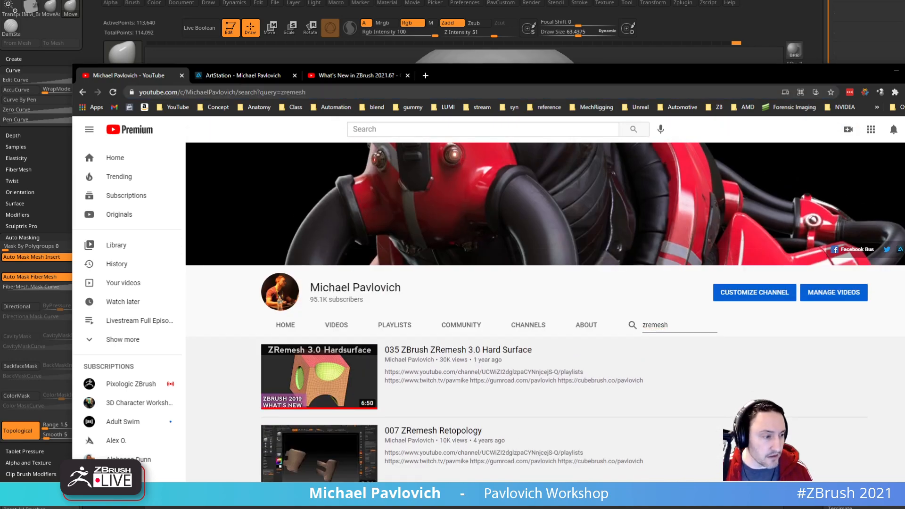
{"action": "mouse_move", "coordinate": [455, 76]}
{"action": "left_mouse_down"}
{"action": "mouse_move", "coordinate": [511, 244]}
{"action": "mouse_move", "coordinate": [533, 507]}
{"action": "left_mouse_up"}
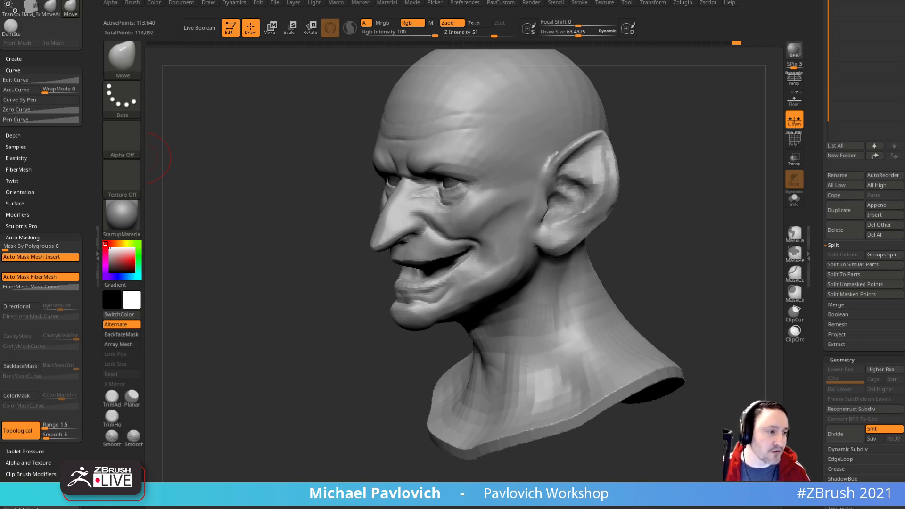
Step: Fill out the jaw and chin with the Clay brush at a draw size of about 86 and smooth the strokes
{"action": "mouse_move", "coordinate": [699, 223]}
{"action": "left_mouse_down"}
{"action": "mouse_move", "coordinate": [715, 224]}
{"action": "mouse_move", "coordinate": [696, 235]}
{"action": "mouse_move", "coordinate": [690, 219]}
{"action": "left_mouse_up"}
{"action": "key", "text": "b"}
{"action": "key", "text": "c"}
{"action": "key", "text": "l"}
{"action": "key", "text": "s"}
{"action": "mouse_move", "coordinate": [392, 256]}
{"action": "left_mouse_down"}
{"action": "mouse_move", "coordinate": [404, 257]}
{"action": "mouse_move", "coordinate": [388, 254]}
{"action": "left_mouse_up"}
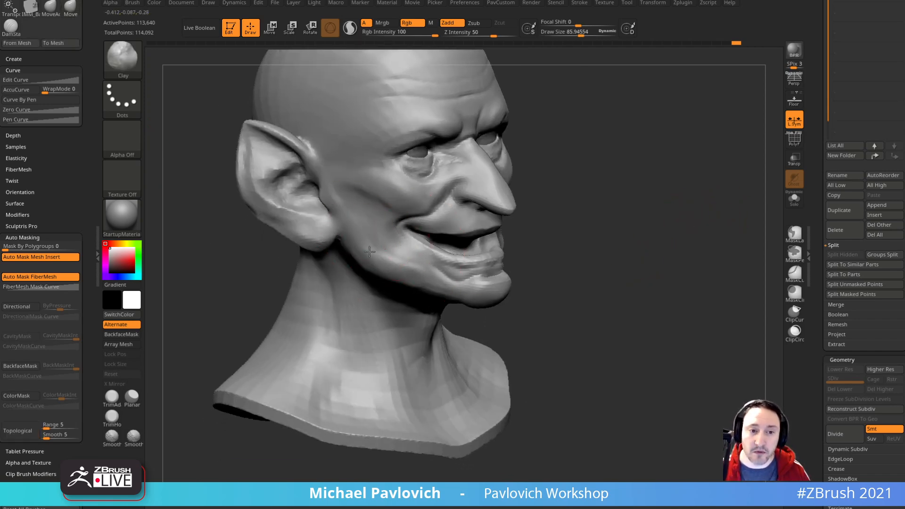
{"action": "left_click_drag", "start_coordinate": [683, 217], "coordinate": [542, 198]}
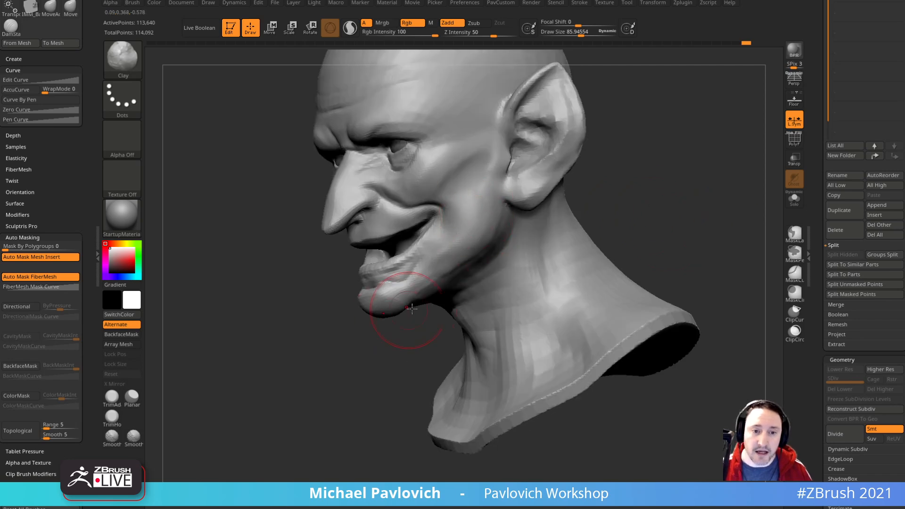
{"action": "left_click_drag", "start_coordinate": [440, 339], "coordinate": [434, 253]}
{"action": "mouse_move", "coordinate": [570, 220]}
{"action": "left_mouse_down"}
{"action": "mouse_move", "coordinate": [690, 168]}
{"action": "mouse_move", "coordinate": [648, 225]}
{"action": "left_mouse_up"}
{"action": "left_click_drag", "start_coordinate": [426, 325], "coordinate": [441, 309], "text": "shift"}
Step: Refine the transition from the jaw to the neck with further strokes at an adjusted brush size
{"action": "key", "text": "1"}
{"action": "key", "text": "s"}
{"action": "left_click_drag", "start_coordinate": [516, 301], "coordinate": [507, 301]}
{"action": "left_click_drag", "start_coordinate": [507, 298], "coordinate": [517, 295]}
{"action": "left_click_drag", "start_coordinate": [517, 295], "coordinate": [526, 277]}
{"action": "left_click_drag", "start_coordinate": [521, 341], "coordinate": [536, 330]}
{"action": "left_click_drag", "start_coordinate": [381, 330], "coordinate": [481, 341]}
Step: Shape the area under the jaw and chin with the Clay brush at a draw size of about 78
{"action": "key", "text": "b"}
{"action": "key", "text": "c"}
{"action": "key", "text": "l"}
{"action": "mouse_move", "coordinate": [663, 242]}
{"action": "left_mouse_down"}
{"action": "mouse_move", "coordinate": [693, 256]}
{"action": "mouse_move", "coordinate": [681, 191]}
{"action": "left_mouse_up"}
{"action": "key", "text": "s"}
{"action": "left_click_drag", "start_coordinate": [463, 226], "coordinate": [454, 228]}
{"action": "key", "text": "s"}
{"action": "left_click_drag", "start_coordinate": [608, 215], "coordinate": [603, 229]}
{"action": "left_click_drag", "start_coordinate": [468, 227], "coordinate": [515, 243]}
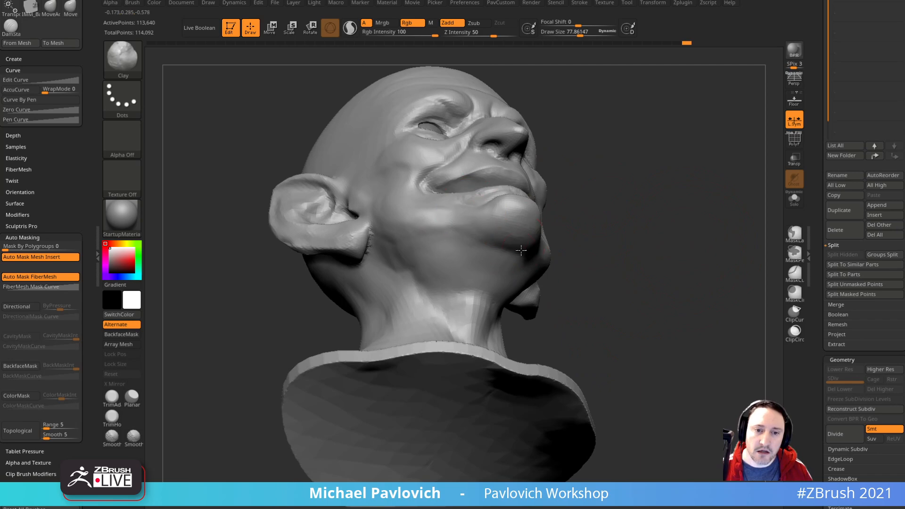
{"action": "mouse_move", "coordinate": [641, 217]}
{"action": "left_mouse_down"}
{"action": "mouse_move", "coordinate": [683, 202]}
{"action": "mouse_move", "coordinate": [570, 202]}
{"action": "left_mouse_up"}
{"action": "mouse_move", "coordinate": [689, 133]}
{"action": "left_mouse_down", "text": "shift"}
{"action": "mouse_move", "coordinate": [684, 187]}
{"action": "mouse_move", "coordinate": [766, 227]}
{"action": "left_mouse_up", "text": "shift"}
{"action": "mouse_move", "coordinate": [405, 250]}
{"action": "left_mouse_down"}
{"action": "mouse_move", "coordinate": [463, 297]}
{"action": "mouse_move", "coordinate": [460, 288]}
{"action": "left_mouse_up"}
Step: Try to pull the lower jaw into shape with the Move brush
{"action": "mouse_move", "coordinate": [738, 208]}
{"action": "left_mouse_down"}
{"action": "mouse_move", "coordinate": [703, 240]}
{"action": "mouse_move", "coordinate": [717, 205]}
{"action": "mouse_move", "coordinate": [679, 213]}
{"action": "left_mouse_up"}
{"action": "key", "text": "s"}
{"action": "left_click_drag", "start_coordinate": [422, 307], "coordinate": [435, 307]}
{"action": "key", "text": "b"}
{"action": "key", "text": "m"}
{"action": "key", "text": "v"}
{"action": "left_click_drag", "start_coordinate": [435, 306], "coordinate": [418, 294]}
{"action": "key", "text": "ctrl+z"}
Step: Adjust the cheeks and jawline from the front and sides with the Move brush at draw sizes of about 90 and 78
{"action": "key", "text": "bracketleft"}
{"action": "key", "text": "bracketleft"}
{"action": "left_click_drag", "start_coordinate": [716, 254], "coordinate": [653, 256]}
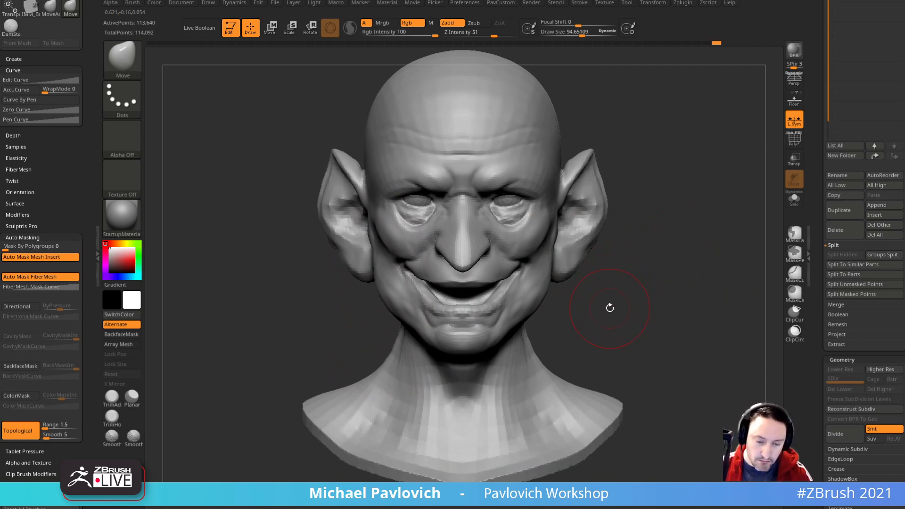
{"action": "left_click_drag", "start_coordinate": [669, 203], "coordinate": [695, 229], "text": "alt"}
{"action": "key", "text": "s"}
{"action": "left_click", "coordinate": [421, 278]}
{"action": "left_click_drag", "start_coordinate": [419, 282], "coordinate": [412, 284]}
{"action": "left_click_drag", "start_coordinate": [348, 290], "coordinate": [414, 289]}
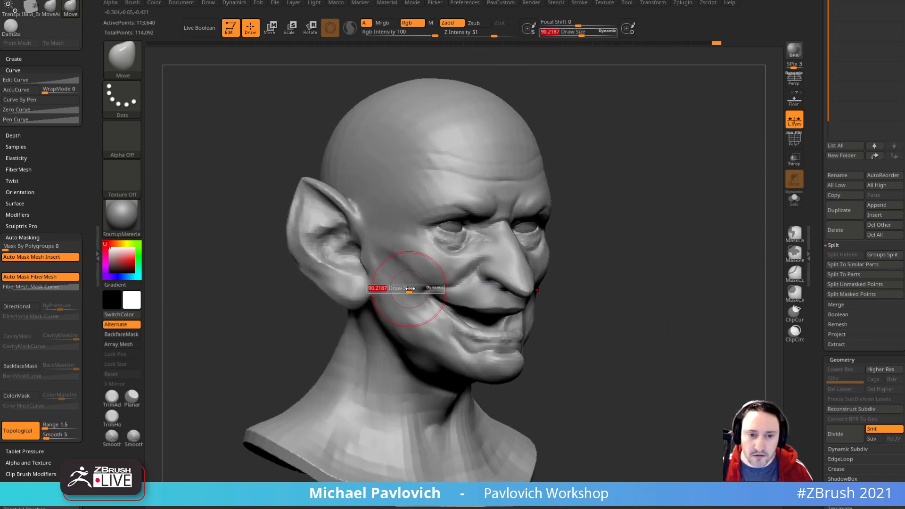
{"action": "left_click_drag", "start_coordinate": [659, 238], "coordinate": [434, 212]}
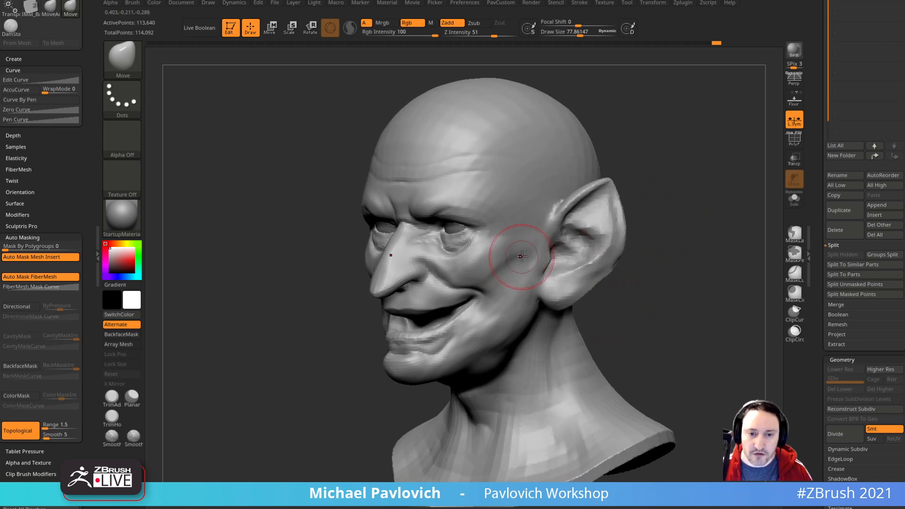
{"action": "left_click_drag", "start_coordinate": [688, 266], "coordinate": [705, 270]}
Step: Build up the mouth corners and surrounding cheek with the Clay brush at a draw size of about 30
{"action": "key", "text": "b"}
{"action": "key", "text": "c"}
{"action": "key", "text": "l"}
{"action": "left_click_drag", "start_coordinate": [647, 265], "coordinate": [655, 306]}
{"action": "key", "text": "bracketleft"}
{"action": "key", "text": "bracketleft"}
{"action": "key", "text": "bracketleft"}
{"action": "mouse_move", "coordinate": [404, 299]}
{"action": "left_mouse_down"}
{"action": "mouse_move", "coordinate": [396, 288]}
{"action": "mouse_move", "coordinate": [410, 315]}
{"action": "left_mouse_up"}
{"action": "mouse_move", "coordinate": [701, 279]}
{"action": "left_mouse_down"}
{"action": "mouse_move", "coordinate": [659, 264]}
{"action": "mouse_move", "coordinate": [650, 285]}
{"action": "mouse_move", "coordinate": [574, 291]}
{"action": "mouse_move", "coordinate": [603, 293]}
{"action": "left_mouse_up"}
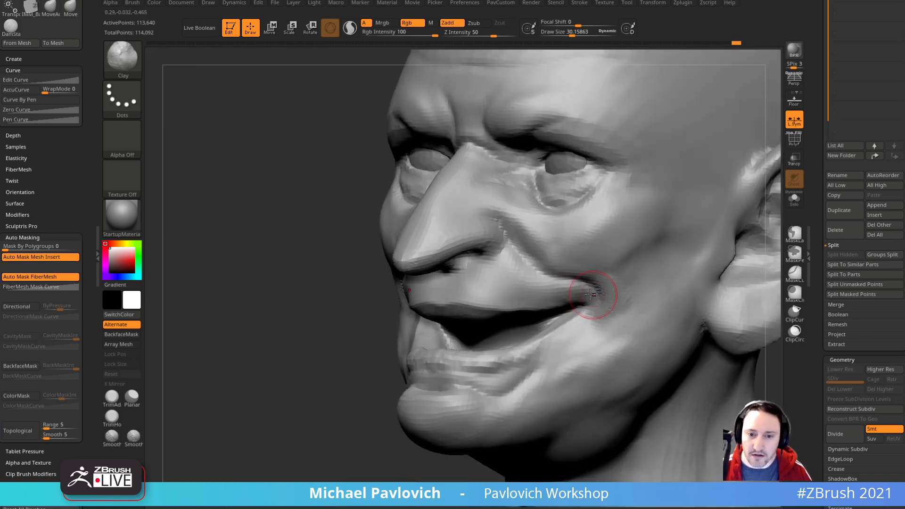
{"action": "left_click_drag", "start_coordinate": [340, 267], "coordinate": [442, 260]}
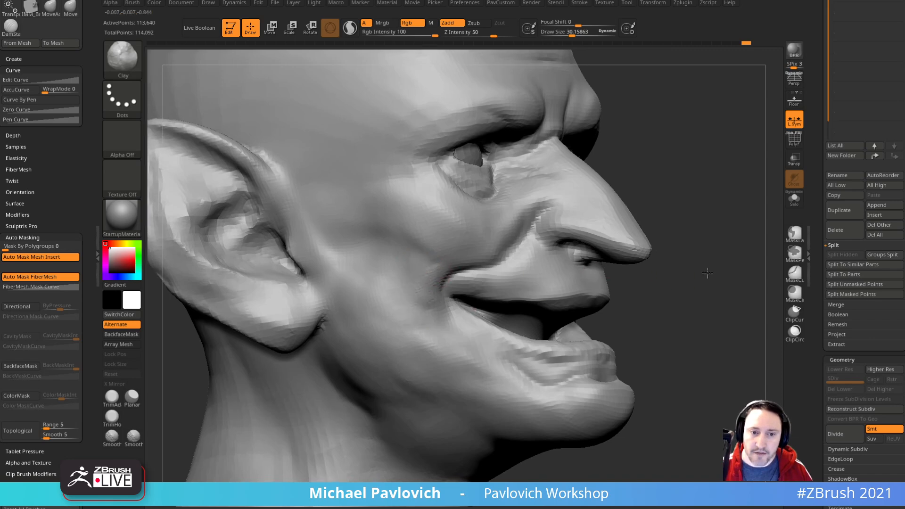
{"action": "left_click_drag", "start_coordinate": [722, 281], "coordinate": [566, 277]}
Step: Shape the underside of the chin and jaw with the Clay brush at a draw size of about 63
{"action": "key", "text": "bracketright"}
{"action": "key", "text": "bracketright"}
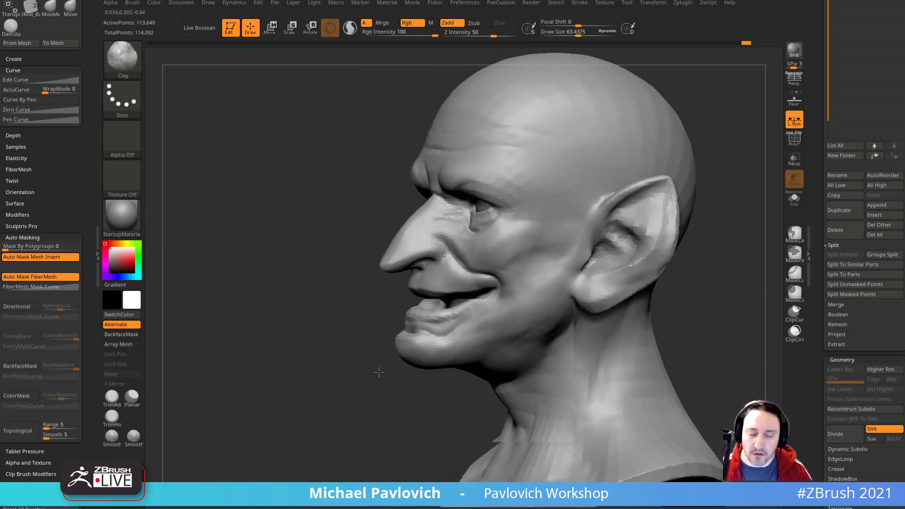
{"action": "left_click_drag", "start_coordinate": [380, 400], "coordinate": [448, 391]}
{"action": "left_click_drag", "start_coordinate": [632, 283], "coordinate": [755, 279]}
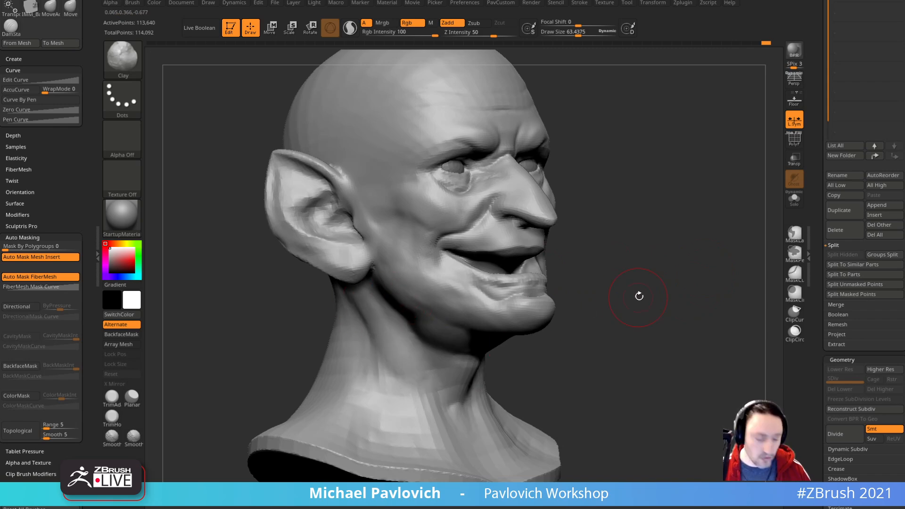
Step: Build up the diagonal neck muscles below the ears with the ClayBuildup brush at a draw size of about 67 and smooth the front of the neck
{"action": "key", "text": "b"}
{"action": "key", "text": "c"}
{"action": "key", "text": "b"}
{"action": "mouse_move", "coordinate": [628, 299]}
{"action": "left_mouse_down"}
{"action": "mouse_move", "coordinate": [629, 271]}
{"action": "mouse_move", "coordinate": [610, 251]}
{"action": "left_mouse_up"}
{"action": "key", "text": "s"}
{"action": "mouse_move", "coordinate": [479, 289]}
{"action": "left_mouse_down"}
{"action": "mouse_move", "coordinate": [479, 276]}
{"action": "mouse_move", "coordinate": [441, 342]}
{"action": "left_mouse_up"}
{"action": "key", "text": "s"}
{"action": "left_click_drag", "start_coordinate": [662, 311], "coordinate": [627, 298]}
{"action": "left_click_drag", "start_coordinate": [501, 219], "coordinate": [439, 347]}
{"action": "mouse_move", "coordinate": [585, 255]}
{"action": "left_mouse_down"}
{"action": "mouse_move", "coordinate": [542, 262]}
{"action": "mouse_move", "coordinate": [462, 330]}
{"action": "left_mouse_up"}
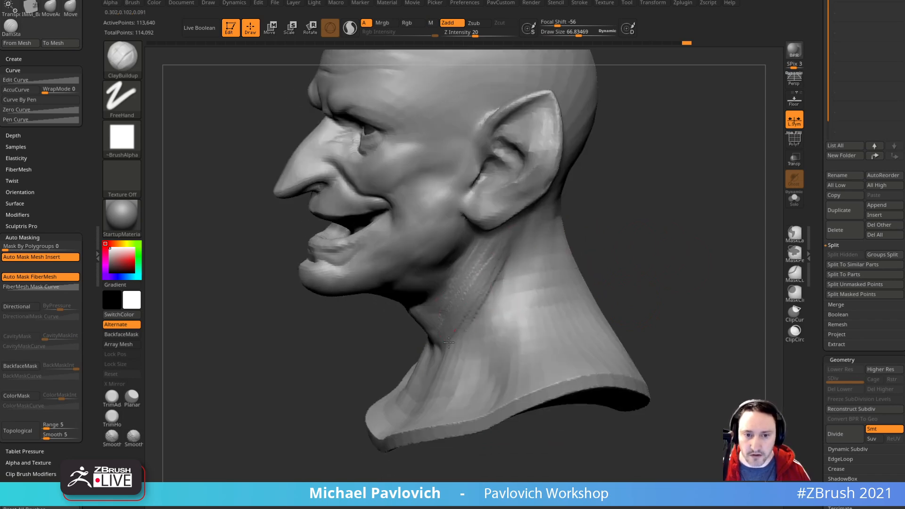
{"action": "left_click_drag", "start_coordinate": [477, 292], "coordinate": [471, 323]}
{"action": "left_click_drag", "start_coordinate": [608, 295], "coordinate": [573, 278]}
{"action": "left_click_drag", "start_coordinate": [504, 276], "coordinate": [501, 236]}
{"action": "mouse_move", "coordinate": [396, 379]}
{"action": "left_mouse_down", "text": "shift"}
{"action": "mouse_move", "coordinate": [432, 356]}
{"action": "mouse_move", "coordinate": [468, 360]}
{"action": "mouse_move", "coordinate": [461, 366]}
{"action": "left_mouse_up", "text": "shift"}
Step: Reshape the front of the neck in profile with the Move brush at a draw size of about 74
{"action": "key", "text": "s"}
{"action": "key", "text": "b"}
{"action": "key", "text": "m"}
{"action": "key", "text": "v"}
{"action": "key", "text": "s"}
{"action": "left_click_drag", "start_coordinate": [463, 366], "coordinate": [455, 366]}
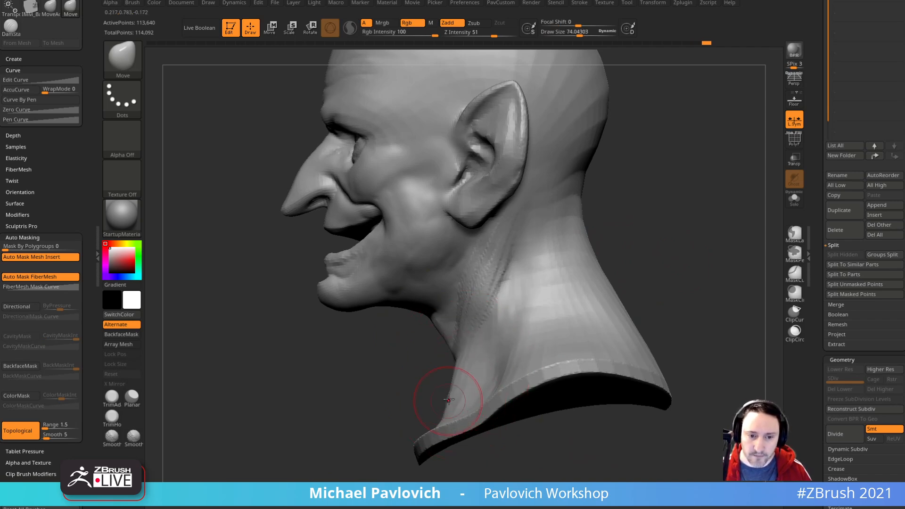
{"action": "mouse_move", "coordinate": [403, 351]}
{"action": "left_mouse_down"}
{"action": "mouse_move", "coordinate": [550, 317]}
{"action": "mouse_move", "coordinate": [592, 289]}
{"action": "mouse_move", "coordinate": [571, 254]}
{"action": "left_mouse_up"}
Step: Define the edges of the neck muscles with the DamStandard brush and smooth the strokes
{"action": "key", "text": "b"}
{"action": "key", "text": "d"}
{"action": "key", "text": "s"}
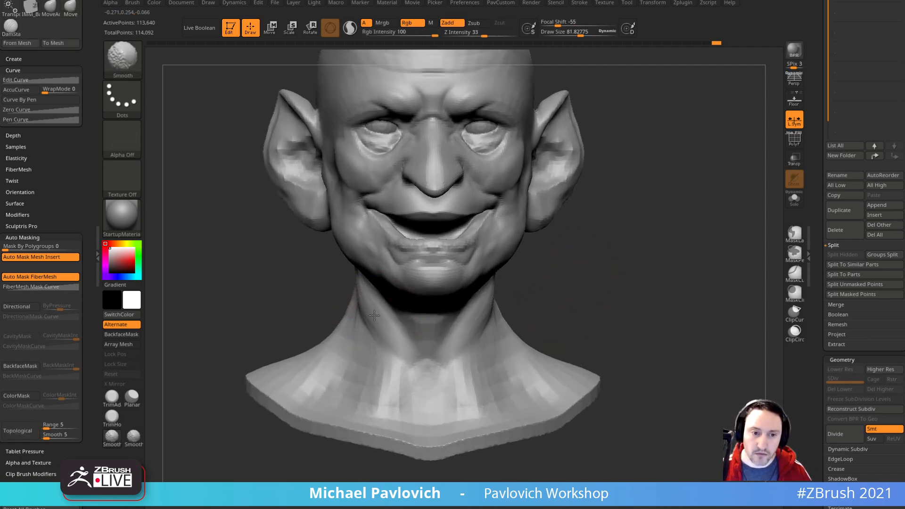
{"action": "left_click_drag", "start_coordinate": [385, 327], "coordinate": [389, 310]}
{"action": "left_click_drag", "start_coordinate": [520, 305], "coordinate": [486, 302]}
{"action": "left_click_drag", "start_coordinate": [452, 344], "coordinate": [467, 318], "text": "shift"}
{"action": "mouse_move", "coordinate": [556, 280]}
{"action": "left_mouse_down"}
{"action": "mouse_move", "coordinate": [464, 332]}
{"action": "mouse_move", "coordinate": [550, 239]}
{"action": "mouse_move", "coordinate": [507, 264]}
{"action": "mouse_move", "coordinate": [464, 373]}
{"action": "left_mouse_up"}
Step: Add volume to the side neck muscles with the ClayBuildup brush
{"action": "key", "text": "b"}
{"action": "key", "text": "c"}
{"action": "key", "text": "b"}
{"action": "left_click_drag", "start_coordinate": [471, 304], "coordinate": [460, 344]}
{"action": "left_click_drag", "start_coordinate": [551, 283], "coordinate": [627, 283]}
Step: Sculpt the neck tendons down to the collarbone with the Standard brush at a draw size of about 41 and smooth them
{"action": "key", "text": "b"}
{"action": "key", "text": "s"}
{"action": "key", "text": "t"}
{"action": "mouse_move", "coordinate": [568, 289]}
{"action": "left_mouse_down"}
{"action": "mouse_move", "coordinate": [418, 384]}
{"action": "mouse_move", "coordinate": [417, 405]}
{"action": "left_mouse_up"}
{"action": "left_click_drag", "start_coordinate": [566, 312], "coordinate": [574, 297]}
{"action": "left_click_drag", "start_coordinate": [410, 371], "coordinate": [414, 403], "text": "shift"}
{"action": "left_click_drag", "start_coordinate": [698, 283], "coordinate": [637, 242]}
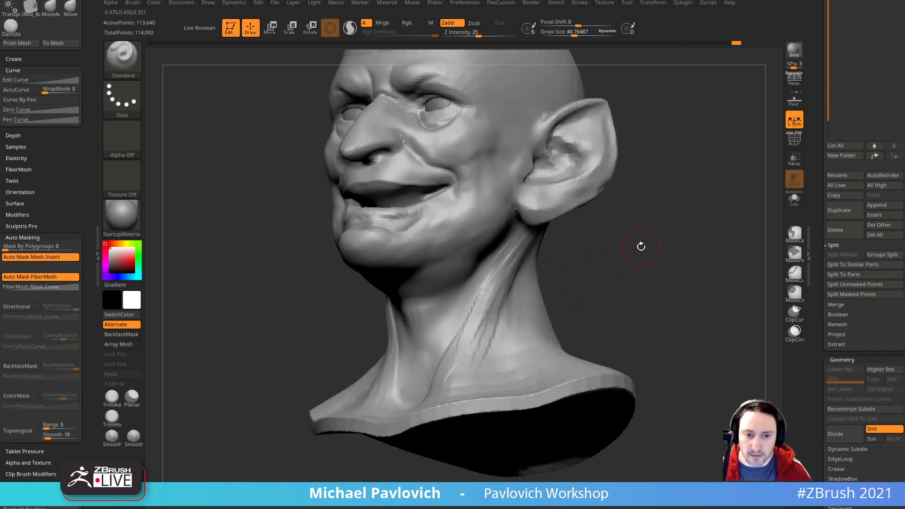
{"action": "left_click_drag", "start_coordinate": [458, 318], "coordinate": [474, 306], "text": "shift"}
{"action": "left_click_drag", "start_coordinate": [653, 261], "coordinate": [702, 279]}
{"action": "left_click_drag", "start_coordinate": [454, 372], "coordinate": [463, 384], "text": "shift"}
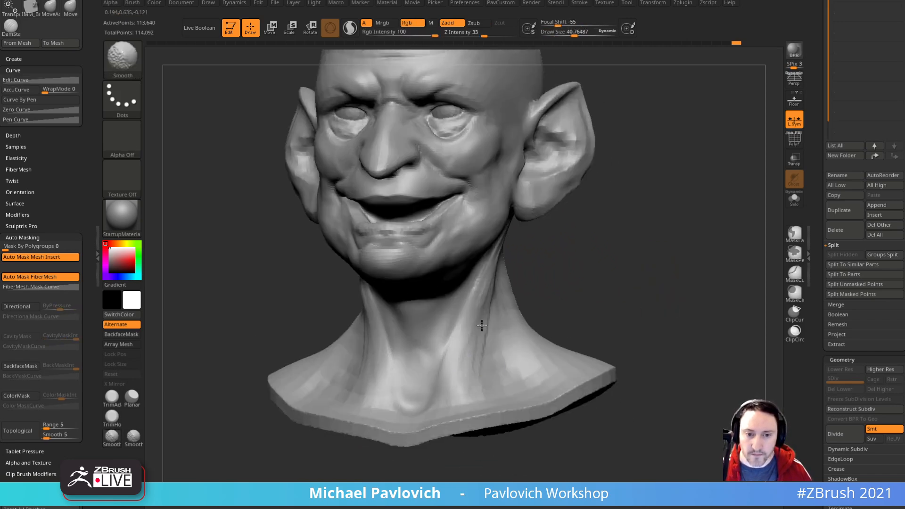
{"action": "left_click_drag", "start_coordinate": [660, 292], "coordinate": [590, 283]}
{"action": "left_click_drag", "start_coordinate": [483, 307], "coordinate": [525, 260], "text": "shift"}
Step: Reshape the side and back of the neck with the Move brush at a draw size of about 183 and smooth it
{"action": "left_click_drag", "start_coordinate": [671, 255], "coordinate": [623, 264]}
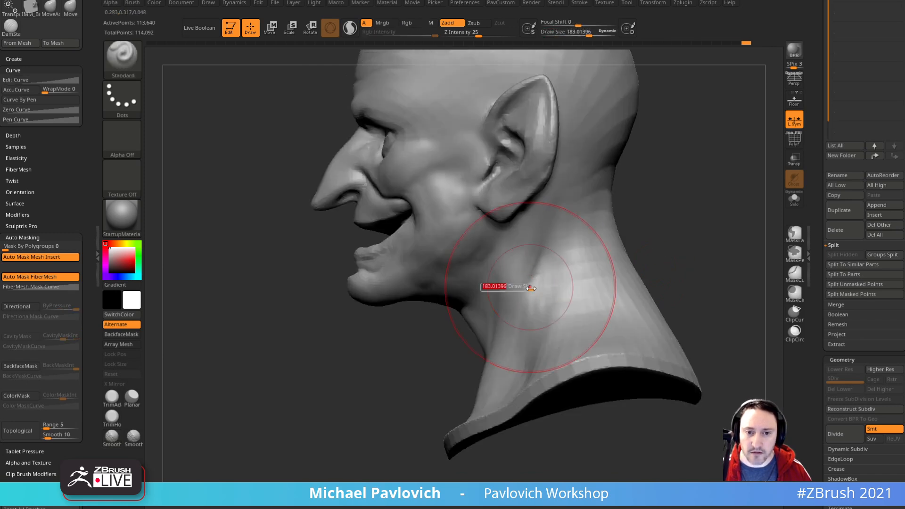
{"action": "key", "text": "b"}
{"action": "key", "text": "m"}
{"action": "key", "text": "v"}
{"action": "left_click_drag", "start_coordinate": [529, 265], "coordinate": [540, 263]}
{"action": "mouse_move", "coordinate": [684, 279]}
{"action": "left_mouse_down", "text": "alt"}
{"action": "mouse_move", "coordinate": [667, 245]}
{"action": "mouse_move", "coordinate": [665, 262]}
{"action": "left_mouse_up", "text": "alt"}
{"action": "left_click_drag", "start_coordinate": [568, 290], "coordinate": [548, 282]}
{"action": "mouse_move", "coordinate": [624, 279]}
{"action": "left_mouse_down", "text": "shift"}
{"action": "mouse_move", "coordinate": [679, 279]}
{"action": "mouse_move", "coordinate": [625, 287]}
{"action": "left_mouse_up", "text": "shift"}
{"action": "key", "text": "s"}
{"action": "mouse_move", "coordinate": [696, 251]}
{"action": "left_mouse_down", "text": "alt"}
{"action": "mouse_move", "coordinate": [663, 272]}
{"action": "mouse_move", "coordinate": [510, 266]}
{"action": "left_mouse_up", "text": "alt"}
{"action": "mouse_move", "coordinate": [624, 226]}
{"action": "left_mouse_down"}
{"action": "mouse_move", "coordinate": [541, 249]}
{"action": "mouse_move", "coordinate": [747, 204]}
{"action": "mouse_move", "coordinate": [717, 233]}
{"action": "mouse_move", "coordinate": [674, 227]}
{"action": "mouse_move", "coordinate": [675, 267]}
{"action": "mouse_move", "coordinate": [704, 254]}
{"action": "mouse_move", "coordinate": [699, 275]}
{"action": "mouse_move", "coordinate": [709, 272]}
{"action": "left_mouse_up"}
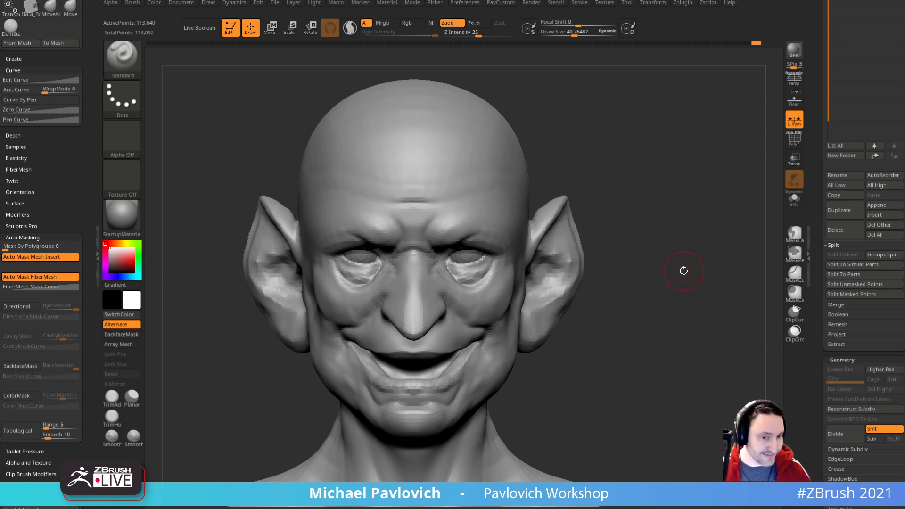
Step: Pull the corners of the grin upward with the Move brush at a draw size of about 119
{"action": "left_click_drag", "start_coordinate": [682, 274], "coordinate": [629, 283]}
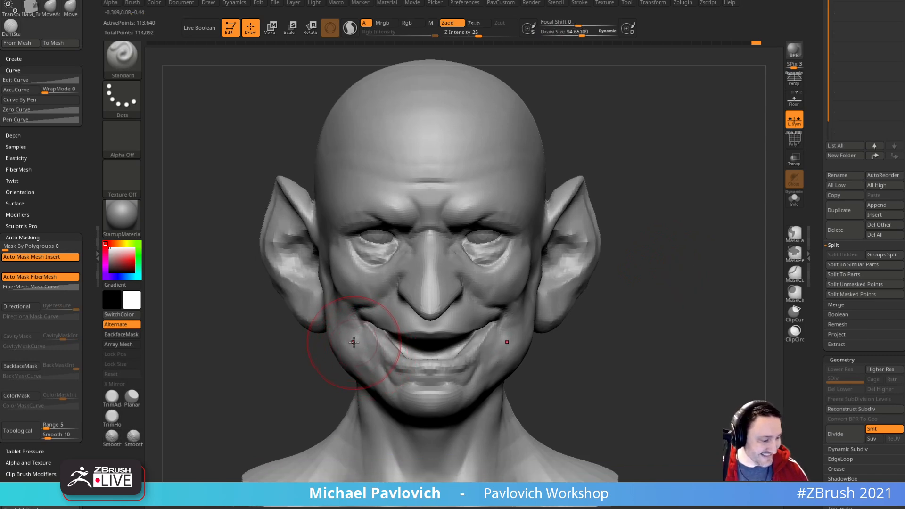
{"action": "key", "text": "b"}
{"action": "key", "text": "m"}
{"action": "key", "text": "v"}
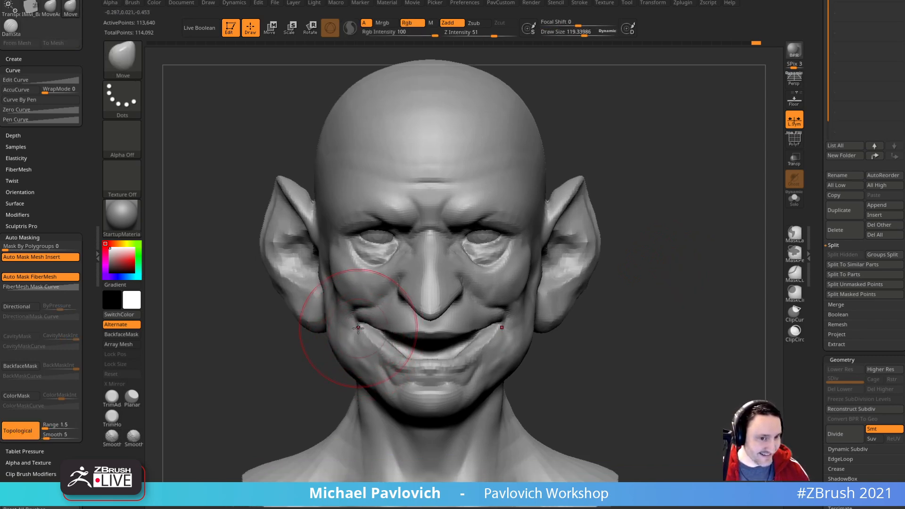
{"action": "left_click_drag", "start_coordinate": [363, 330], "coordinate": [355, 308]}
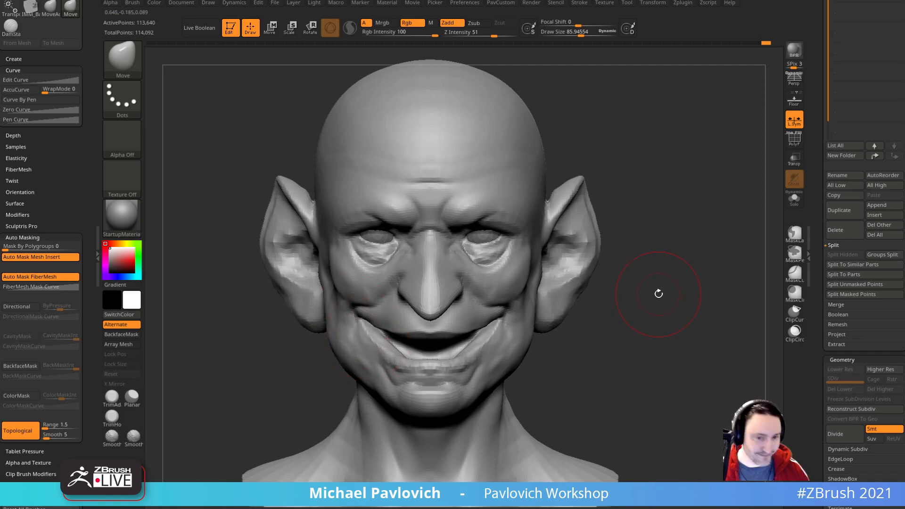
Step: Carve creases around the mouth corners and down toward the chin with the DamStandard brush at a draw size of about 60
{"action": "key", "text": "b"}
{"action": "key", "text": "d"}
{"action": "key", "text": "s"}
{"action": "left_click_drag", "start_coordinate": [664, 290], "coordinate": [665, 281], "text": "alt"}
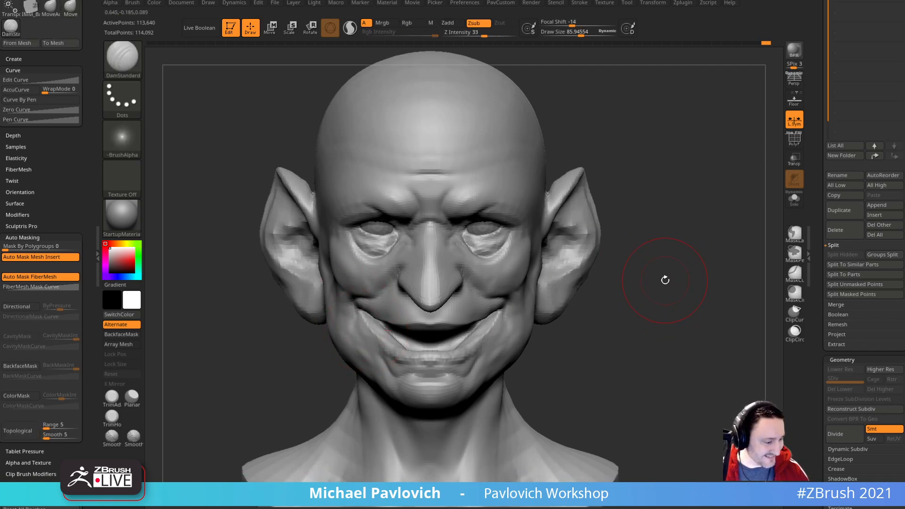
{"action": "key", "text": "bracketleft"}
{"action": "key", "text": "bracketleft"}
{"action": "left_click_drag", "start_coordinate": [353, 309], "coordinate": [376, 361]}
{"action": "right_click_drag", "start_coordinate": [637, 315], "coordinate": [637, 291], "text": "ctrl"}
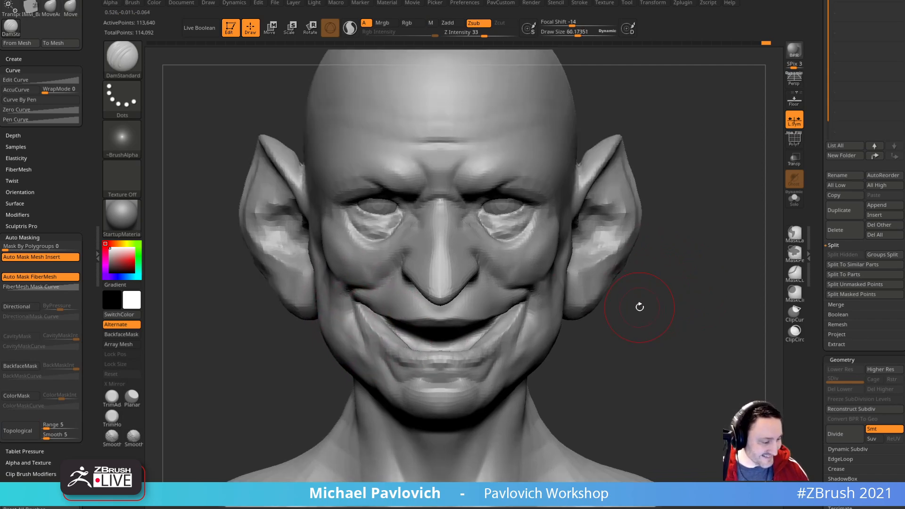
{"action": "right_click_drag", "start_coordinate": [679, 308], "coordinate": [609, 295]}
{"action": "left_click_drag", "start_coordinate": [496, 303], "coordinate": [463, 390]}
{"action": "right_click_drag", "start_coordinate": [264, 359], "coordinate": [403, 358]}
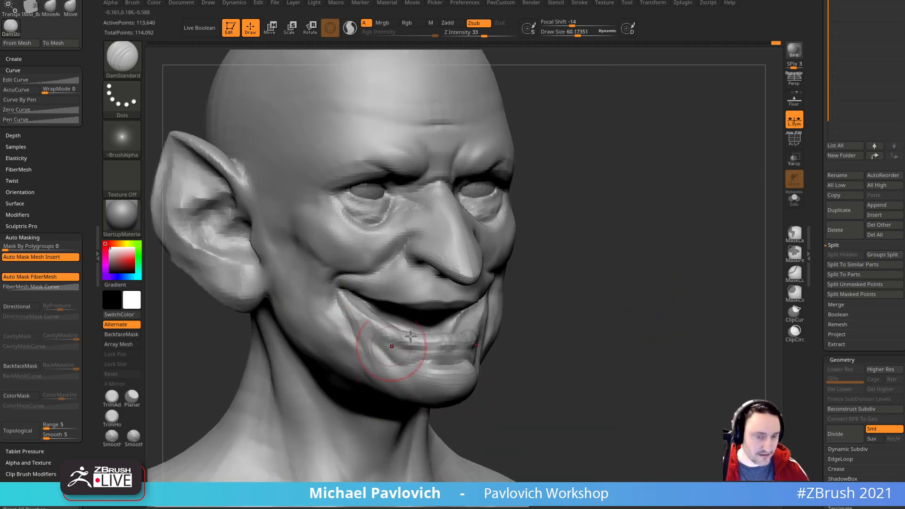
Step: Smooth the banding on the back of the skull and neck, raising the draw size to about 67
{"action": "right_click_drag", "start_coordinate": [626, 259], "coordinate": [624, 282], "text": "ctrl"}
{"action": "mouse_move", "coordinate": [615, 280]}
{"action": "left_mouse_down"}
{"action": "mouse_move", "coordinate": [636, 283]}
{"action": "mouse_move", "coordinate": [630, 277]}
{"action": "left_mouse_up"}
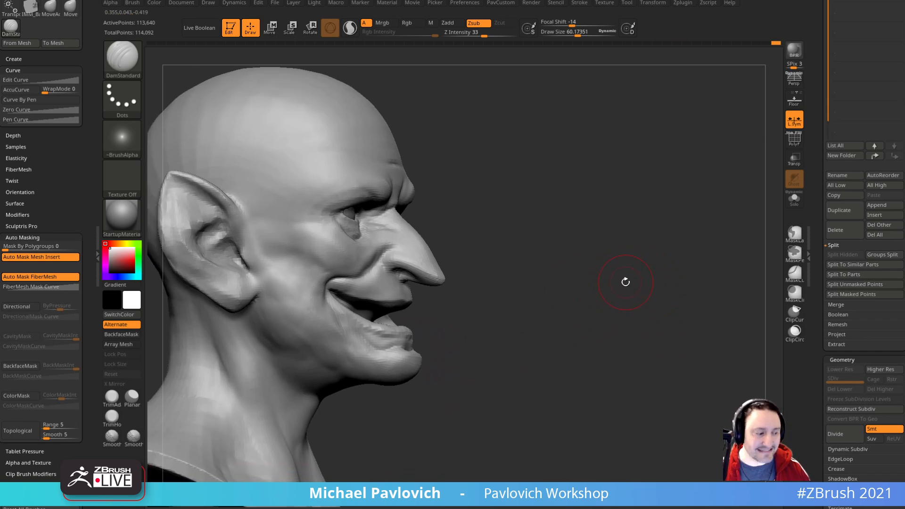
{"action": "right_click_drag", "start_coordinate": [586, 283], "coordinate": [587, 232], "text": "ctrl"}
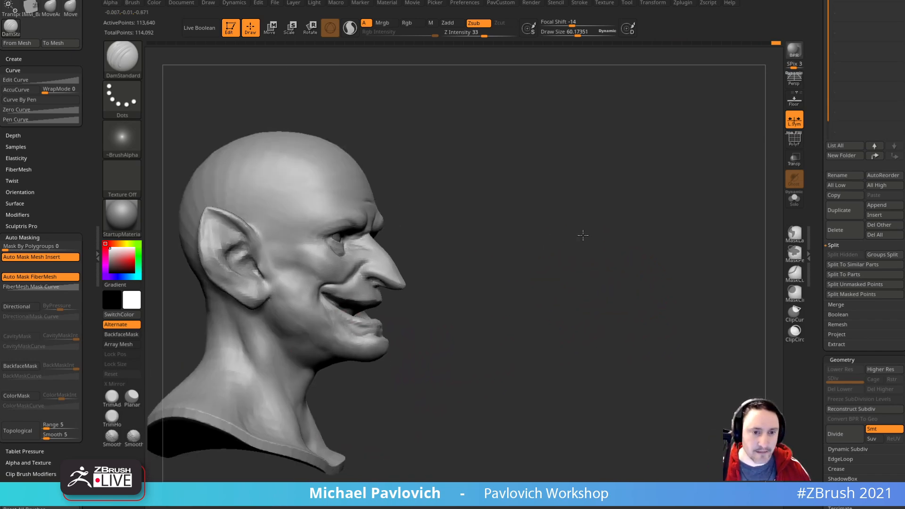
{"action": "left_click_drag", "start_coordinate": [586, 232], "coordinate": [641, 211], "text": "shift"}
{"action": "right_click_drag", "start_coordinate": [641, 211], "coordinate": [627, 264], "text": "ctrl"}
{"action": "left_click_drag", "start_coordinate": [420, 211], "coordinate": [445, 180], "text": "shift"}
{"action": "mouse_move", "coordinate": [537, 144]}
{"action": "left_mouse_down"}
{"action": "mouse_move", "coordinate": [667, 214]}
{"action": "mouse_move", "coordinate": [519, 226]}
{"action": "left_mouse_up"}
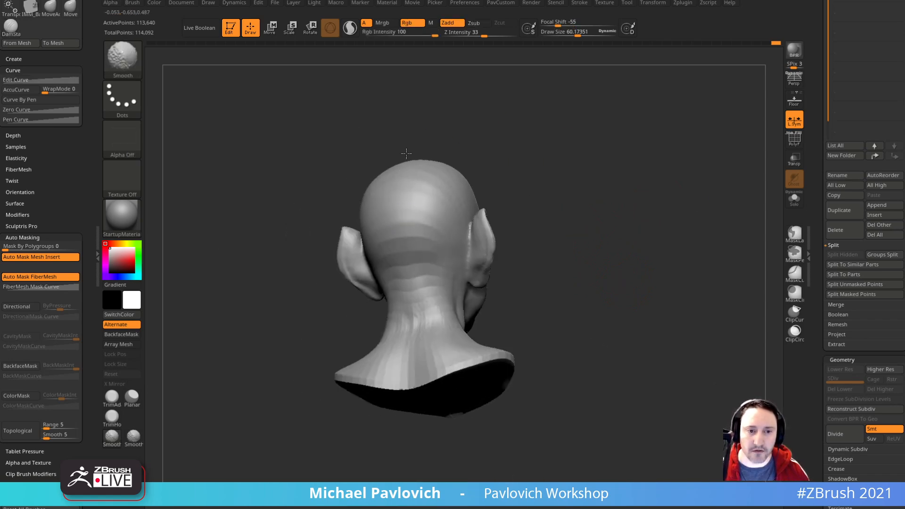
{"action": "right_click_drag", "start_coordinate": [401, 253], "coordinate": [373, 232]}
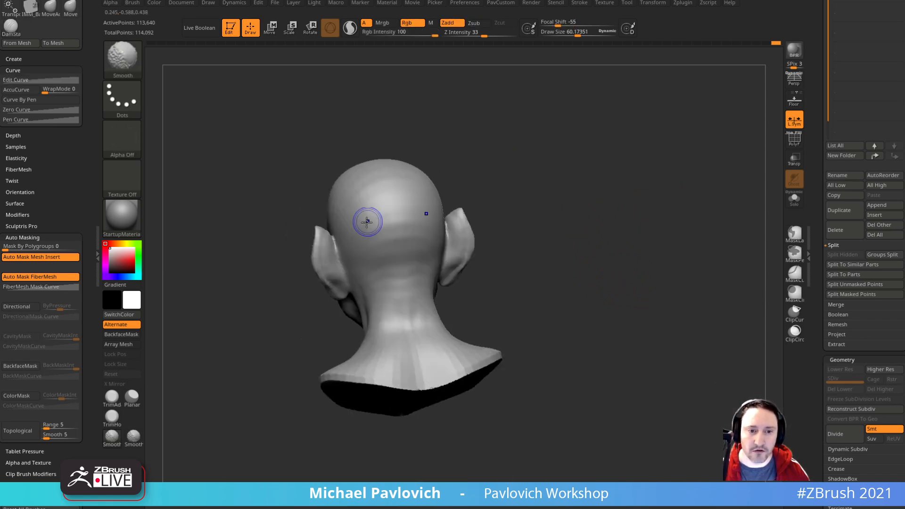
{"action": "right_click_drag", "start_coordinate": [405, 278], "coordinate": [545, 236], "text": "shift"}
{"action": "key", "text": "s"}
{"action": "left_click_drag", "start_coordinate": [546, 235], "coordinate": [543, 235]}
{"action": "right_click_drag", "start_coordinate": [443, 318], "coordinate": [467, 327], "text": "alt"}
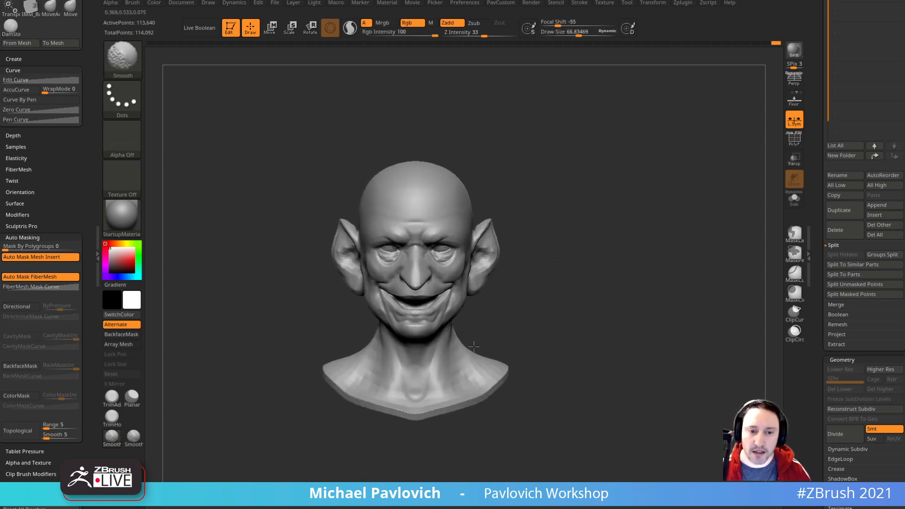
Step: Switch to the Skin_ZSphere_5 body tool and frame its arm and hand
{"action": "mouse_move", "coordinate": [815, 215]}
{"action": "left_mouse_down"}
{"action": "mouse_move", "coordinate": [820, 268]}
{"action": "mouse_move", "coordinate": [786, 370]}
{"action": "left_mouse_up"}
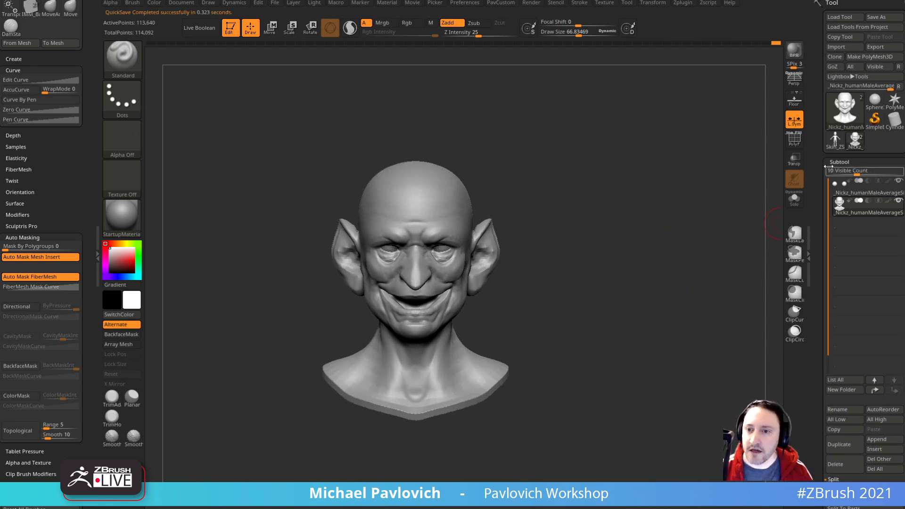
{"action": "left_click", "coordinate": [835, 141]}
{"action": "right_click_drag", "start_coordinate": [678, 293], "coordinate": [705, 388], "text": "ctrl"}
{"action": "right_click_drag", "start_coordinate": [668, 146], "coordinate": [629, 313], "text": "alt"}
Step: Refine the wrists and hands with the Move brush at a draw size of about 30 and smooth the forearms
{"action": "key", "text": "b"}
{"action": "key", "text": "m"}
{"action": "key", "text": "v"}
{"action": "mouse_move", "coordinate": [531, 246]}
{"action": "right_mouse_down"}
{"action": "mouse_move", "coordinate": [545, 233]}
{"action": "mouse_move", "coordinate": [529, 422]}
{"action": "right_mouse_up"}
{"action": "key", "text": "s"}
{"action": "left_click_drag", "start_coordinate": [552, 289], "coordinate": [545, 289]}
{"action": "right_click_drag", "start_coordinate": [570, 238], "coordinate": [578, 235], "text": "shift"}
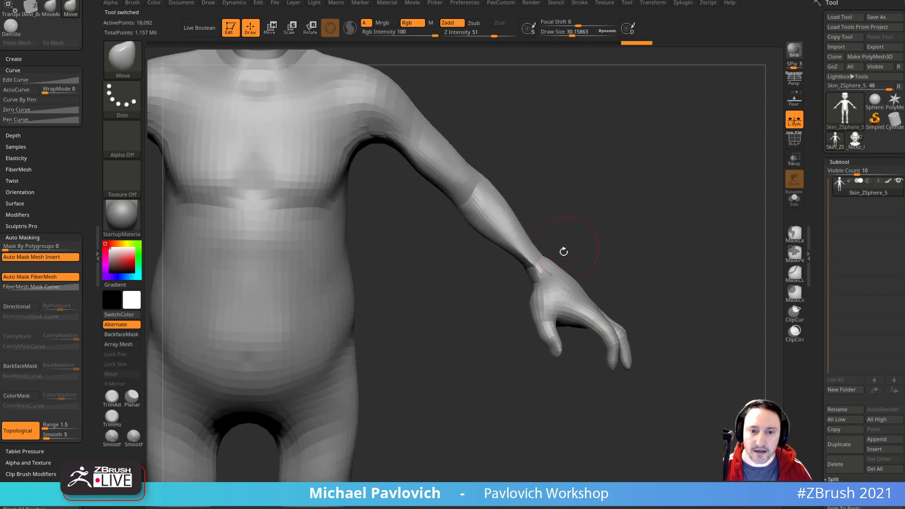
{"action": "left_click_drag", "start_coordinate": [590, 268], "coordinate": [561, 253]}
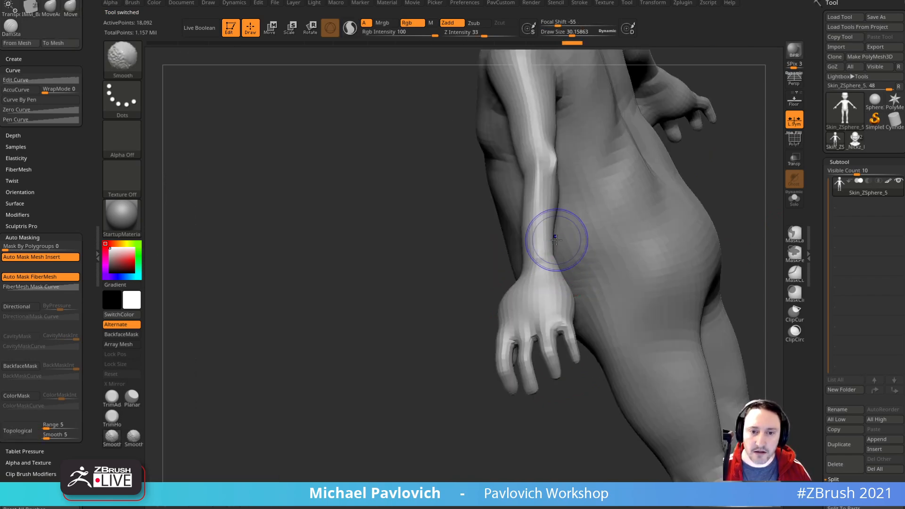
{"action": "left_click_drag", "start_coordinate": [455, 398], "coordinate": [711, 292]}
{"action": "mouse_move", "coordinate": [705, 247]}
{"action": "left_mouse_down"}
{"action": "mouse_move", "coordinate": [661, 263]}
{"action": "mouse_move", "coordinate": [639, 250]}
{"action": "mouse_move", "coordinate": [508, 263]}
{"action": "mouse_move", "coordinate": [606, 320]}
{"action": "left_mouse_up"}
Step: Invert the mask, adjust the hands with the transform gizmo, and reduce the Move brush's draw size to about 22
{"action": "left_click", "coordinate": [666, 240], "text": "ctrl"}
{"action": "key", "text": "w"}
{"action": "left_click_drag", "start_coordinate": [659, 286], "coordinate": [609, 257], "text": "shift"}
{"action": "left_click_drag", "start_coordinate": [676, 237], "coordinate": [698, 227]}
{"action": "mouse_move", "coordinate": [554, 282]}
{"action": "left_mouse_down"}
{"action": "mouse_move", "coordinate": [666, 289]}
{"action": "mouse_move", "coordinate": [685, 256]}
{"action": "mouse_move", "coordinate": [655, 257]}
{"action": "mouse_move", "coordinate": [658, 275]}
{"action": "mouse_move", "coordinate": [737, 227]}
{"action": "mouse_move", "coordinate": [693, 221]}
{"action": "left_mouse_up"}
{"action": "key", "text": "q"}
{"action": "key", "text": "3"}
{"action": "left_click_drag", "start_coordinate": [695, 182], "coordinate": [692, 183]}
{"action": "left_click_drag", "start_coordinate": [632, 215], "coordinate": [680, 155]}
{"action": "left_click_drag", "start_coordinate": [703, 214], "coordinate": [618, 169], "text": "shift"}
Step: Mask everything except the feet, lengthen the feet from heel to toe with the transform gizmo, and clear the mask
{"action": "left_click_drag", "start_coordinate": [586, 374], "coordinate": [586, 376], "text": "ctrl"}
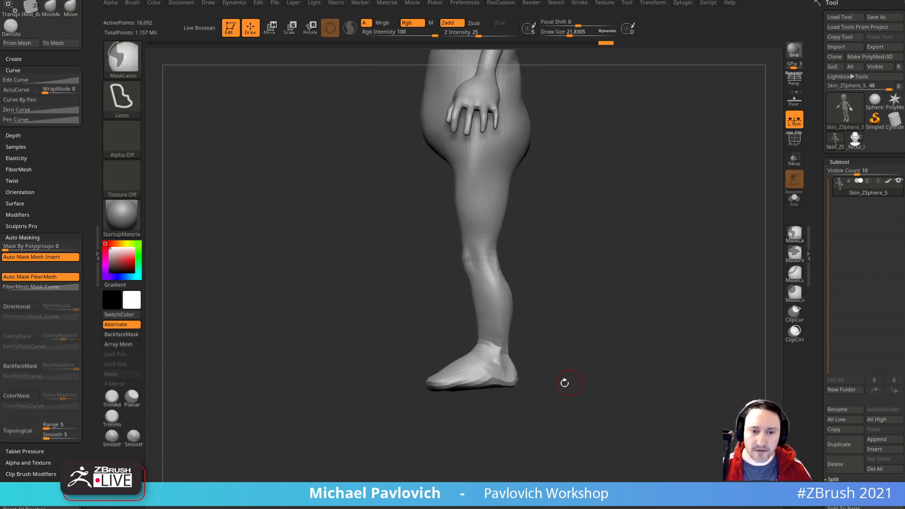
{"action": "mouse_move", "coordinate": [518, 357]}
{"action": "left_mouse_down", "text": "ctrl"}
{"action": "mouse_move", "coordinate": [386, 409]}
{"action": "mouse_move", "coordinate": [542, 391]}
{"action": "left_mouse_up", "text": "ctrl"}
{"action": "left_click", "coordinate": [565, 369], "text": "ctrl"}
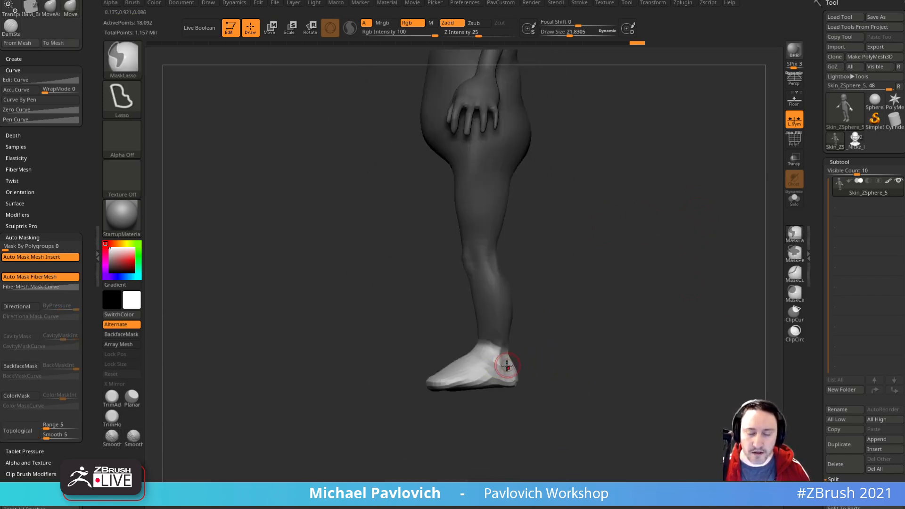
{"action": "key", "text": "w"}
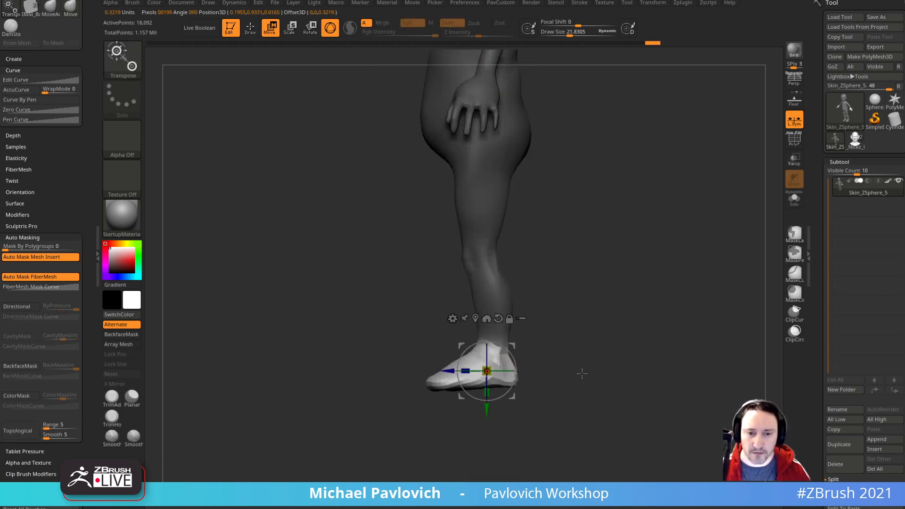
{"action": "left_click_drag", "start_coordinate": [466, 372], "coordinate": [452, 371]}
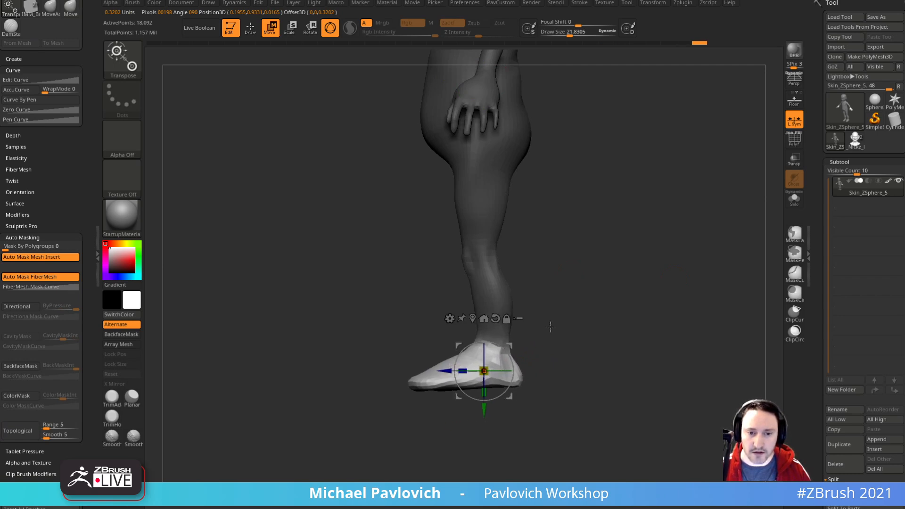
{"action": "key", "text": "q"}
{"action": "left_click_drag", "start_coordinate": [651, 283], "coordinate": [671, 290], "text": "ctrl"}
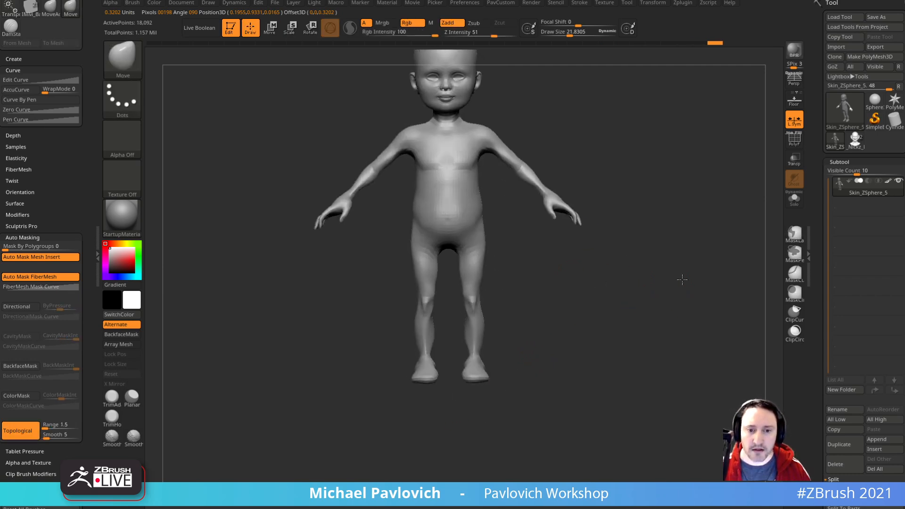
Step: Refine and smooth the belly and hip area with the Standard brush, and select the DamStandard brush at a draw size of about 32
{"action": "left_click_drag", "start_coordinate": [682, 279], "coordinate": [655, 322], "text": "shift"}
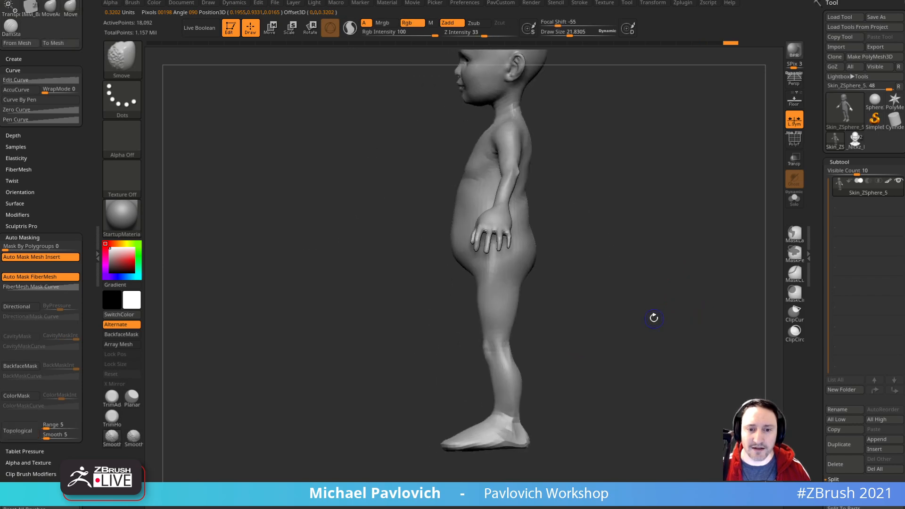
{"action": "left_click_drag", "start_coordinate": [583, 257], "coordinate": [619, 178]}
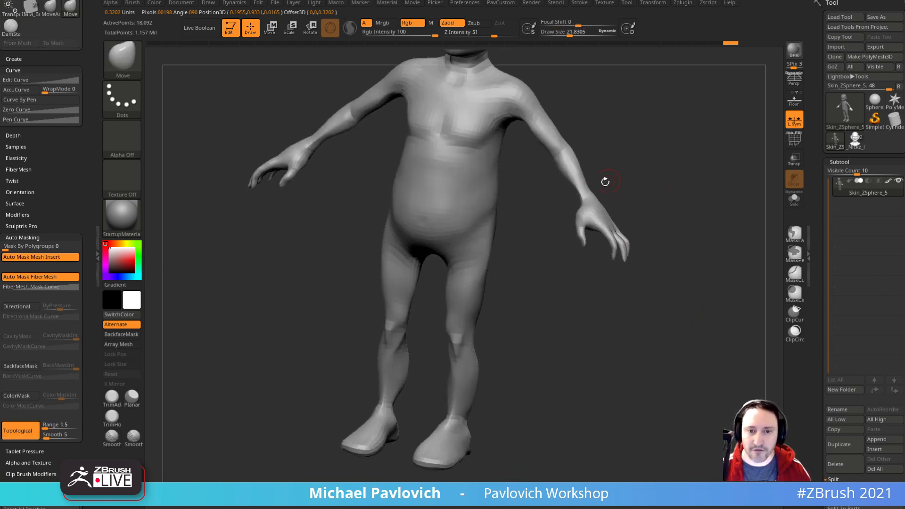
{"action": "left_click_drag", "start_coordinate": [564, 161], "coordinate": [633, 153]}
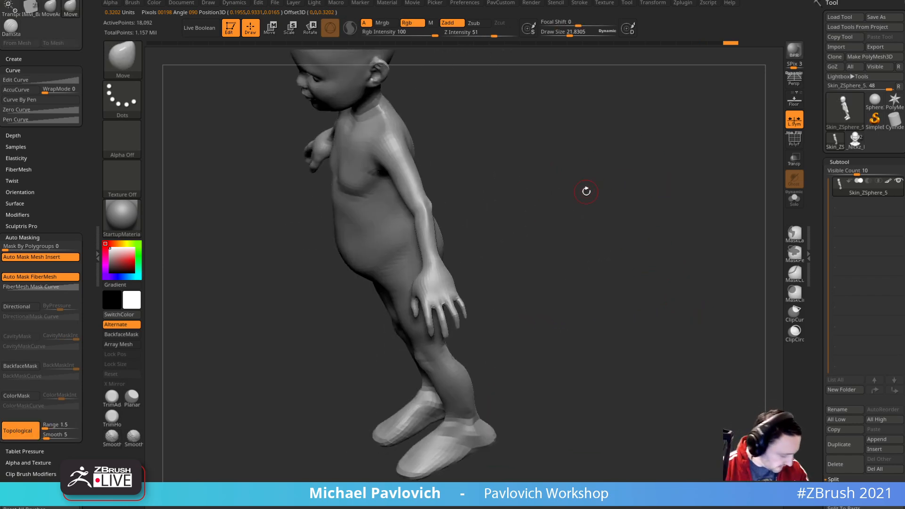
{"action": "left_click_drag", "start_coordinate": [560, 218], "coordinate": [566, 219]}
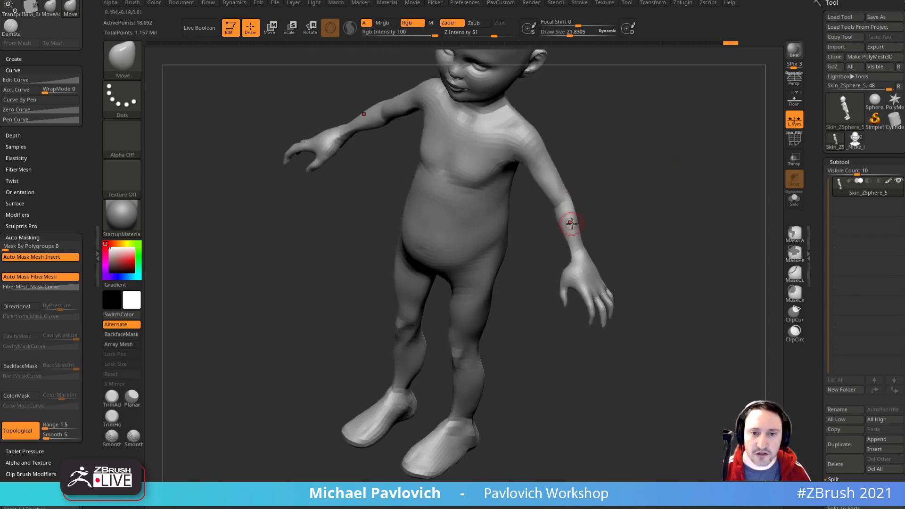
{"action": "mouse_move", "coordinate": [603, 263]}
{"action": "left_mouse_down"}
{"action": "mouse_move", "coordinate": [662, 234]}
{"action": "mouse_move", "coordinate": [665, 288]}
{"action": "mouse_move", "coordinate": [632, 347]}
{"action": "mouse_move", "coordinate": [530, 265]}
{"action": "left_mouse_up"}
{"action": "key", "text": "b"}
{"action": "key", "text": "s"}
{"action": "key", "text": "t"}
{"action": "mouse_move", "coordinate": [486, 319]}
{"action": "left_mouse_down", "text": "shift"}
{"action": "mouse_move", "coordinate": [491, 339]}
{"action": "mouse_move", "coordinate": [493, 330]}
{"action": "left_mouse_up", "text": "shift"}
{"action": "mouse_move", "coordinate": [420, 316]}
{"action": "left_mouse_down", "text": "shift"}
{"action": "mouse_move", "coordinate": [503, 310]}
{"action": "mouse_move", "coordinate": [516, 403]}
{"action": "left_mouse_up", "text": "shift"}
{"action": "mouse_move", "coordinate": [532, 297]}
{"action": "left_mouse_down", "text": "shift"}
{"action": "mouse_move", "coordinate": [570, 246]}
{"action": "mouse_move", "coordinate": [450, 312]}
{"action": "left_mouse_up", "text": "shift"}
{"action": "left_click_drag", "start_coordinate": [463, 187], "coordinate": [515, 259], "text": "alt"}
{"action": "left_click_drag", "start_coordinate": [598, 291], "coordinate": [477, 323], "text": "alt"}
{"action": "key", "text": "b"}
{"action": "key", "text": "d"}
{"action": "key", "text": "s"}
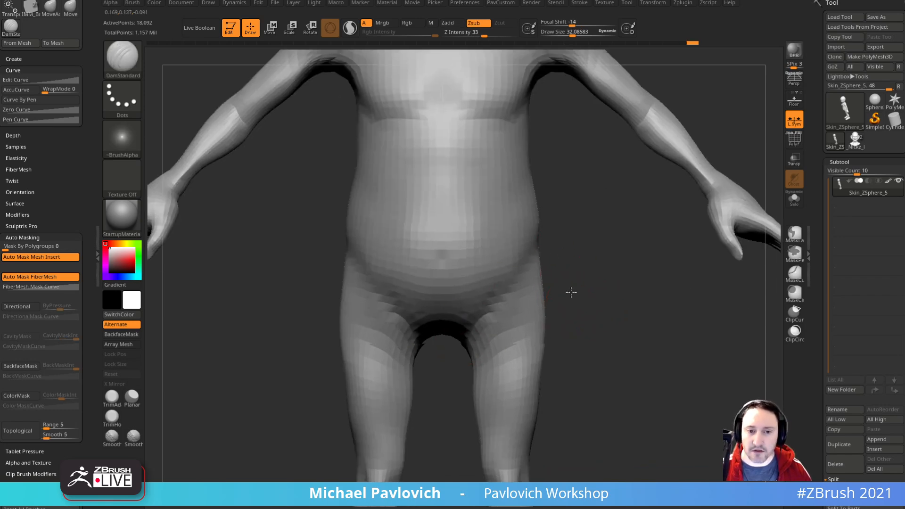
Step: Display the body's polygroup wireframe, isolate the head polygroup, and bring back the full body
{"action": "left_click_drag", "start_coordinate": [576, 301], "coordinate": [549, 256], "text": "alt"}
{"action": "left_click_drag", "start_coordinate": [652, 192], "coordinate": [616, 233], "text": "alt"}
{"action": "left_click_drag", "start_coordinate": [619, 166], "coordinate": [541, 182], "text": "shift"}
{"action": "left_click_drag", "start_coordinate": [662, 216], "coordinate": [602, 252], "text": "alt"}
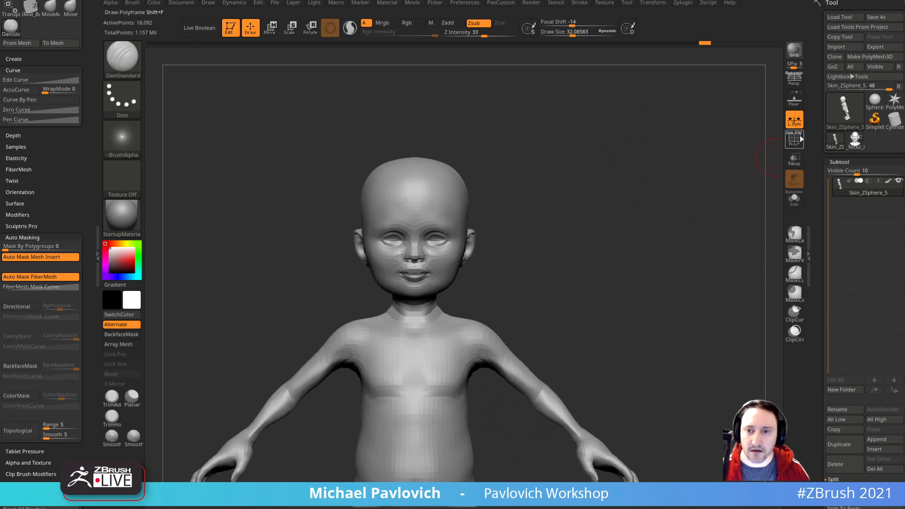
{"action": "left_click", "coordinate": [795, 139]}
{"action": "mouse_move", "coordinate": [684, 239]}
{"action": "left_mouse_down", "text": "shift"}
{"action": "mouse_move", "coordinate": [662, 234]}
{"action": "mouse_move", "coordinate": [676, 279]}
{"action": "left_mouse_up", "text": "shift"}
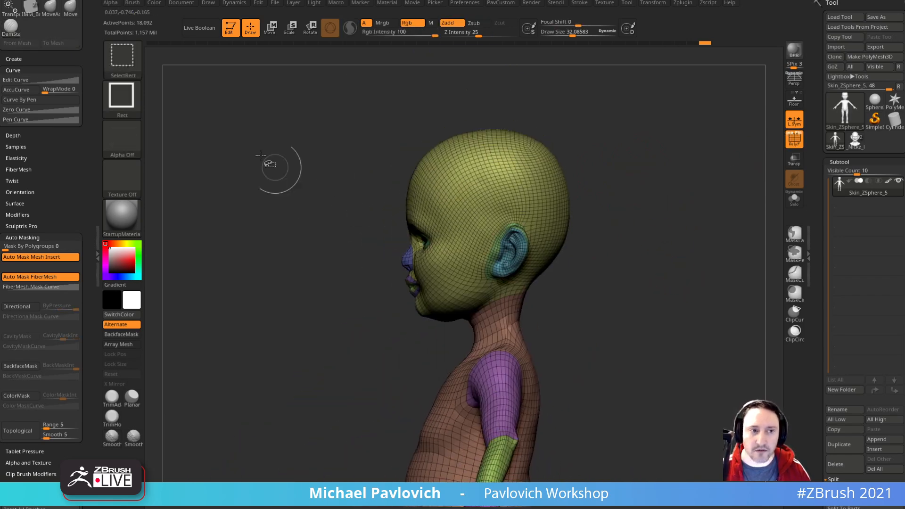
{"action": "left_click", "coordinate": [506, 194], "text": "ctrl+shift"}
{"action": "left_click", "coordinate": [641, 188], "text": "ctrl+shift"}
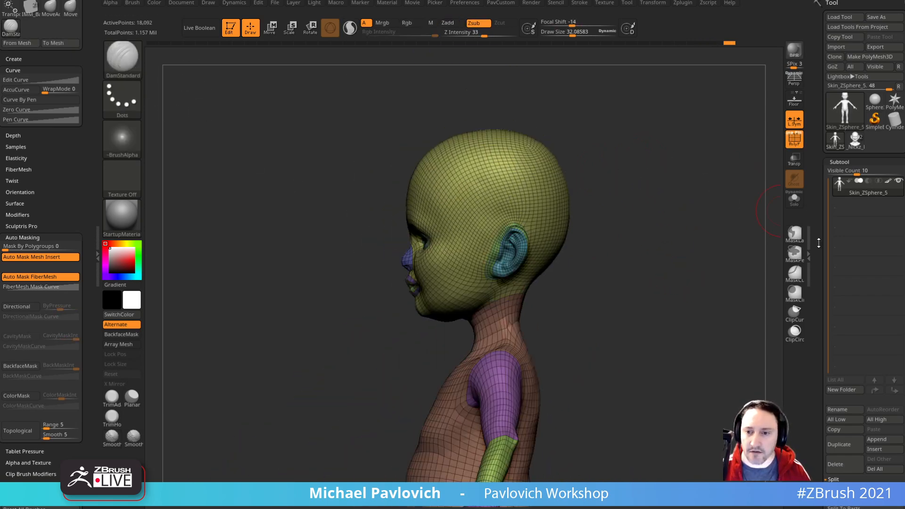
Step: Raise the body to subdivision level 4 and turn off the wireframe display
{"action": "left_click_drag", "start_coordinate": [821, 258], "coordinate": [821, 47]}
{"action": "left_click_drag", "start_coordinate": [670, 246], "coordinate": [756, 184]}
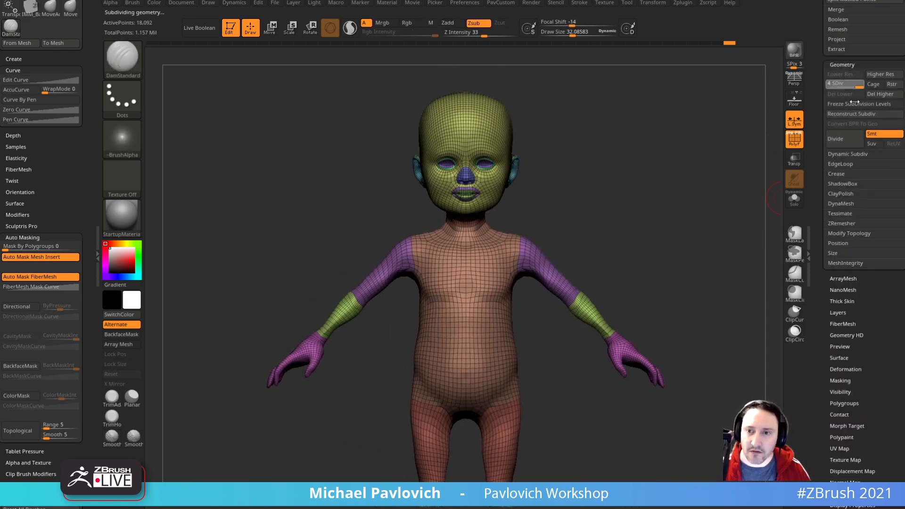
{"action": "left_click", "coordinate": [860, 86]}
{"action": "left_click", "coordinate": [792, 141]}
{"action": "mouse_move", "coordinate": [729, 243]}
{"action": "left_mouse_down"}
{"action": "mouse_move", "coordinate": [750, 247]}
{"action": "mouse_move", "coordinate": [740, 226]}
{"action": "mouse_move", "coordinate": [711, 242]}
{"action": "mouse_move", "coordinate": [726, 241]}
{"action": "mouse_move", "coordinate": [707, 253]}
{"action": "mouse_move", "coordinate": [720, 254]}
{"action": "left_mouse_up"}
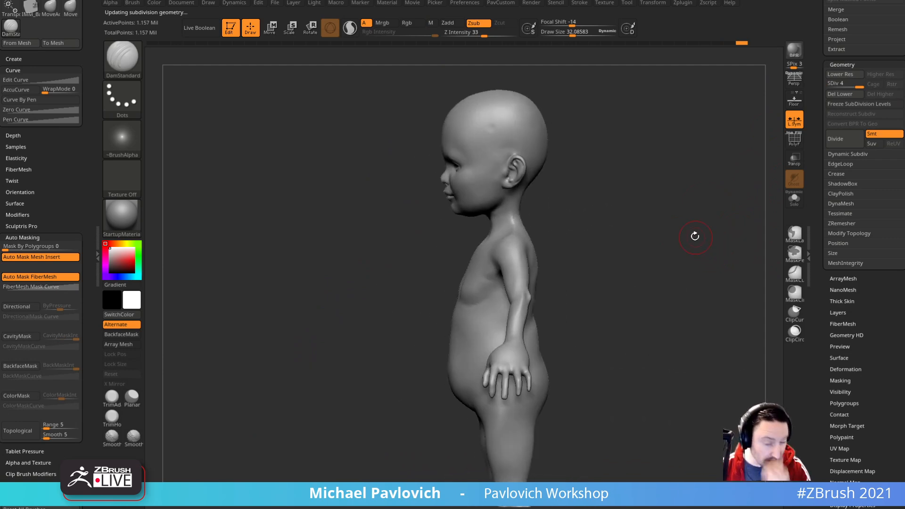
Step: Undo the last two changes and smooth the area where the neck meets the shoulders
{"action": "left_click_drag", "start_coordinate": [606, 262], "coordinate": [519, 299]}
{"action": "key", "text": "shift"}
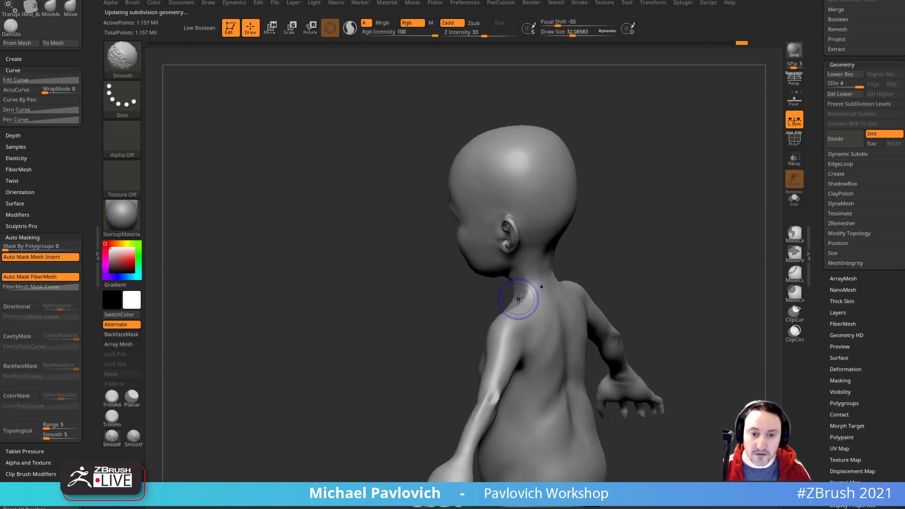
{"action": "key", "text": "ctrl+z"}
{"action": "key", "text": "ctrl+z"}
{"action": "left_click_drag", "start_coordinate": [498, 35], "coordinate": [570, 81], "text": "shift"}
{"action": "left_click_drag", "start_coordinate": [528, 315], "coordinate": [525, 307], "text": "shift"}
{"action": "mouse_move", "coordinate": [613, 279]}
{"action": "left_mouse_down", "text": "shift"}
{"action": "mouse_move", "coordinate": [689, 263]}
{"action": "mouse_move", "coordinate": [646, 191]}
{"action": "left_mouse_up", "text": "shift"}
{"action": "mouse_move", "coordinate": [685, 219]}
{"action": "left_mouse_down"}
{"action": "mouse_move", "coordinate": [631, 233]}
{"action": "mouse_move", "coordinate": [651, 218]}
{"action": "mouse_move", "coordinate": [674, 225]}
{"action": "left_mouse_up"}
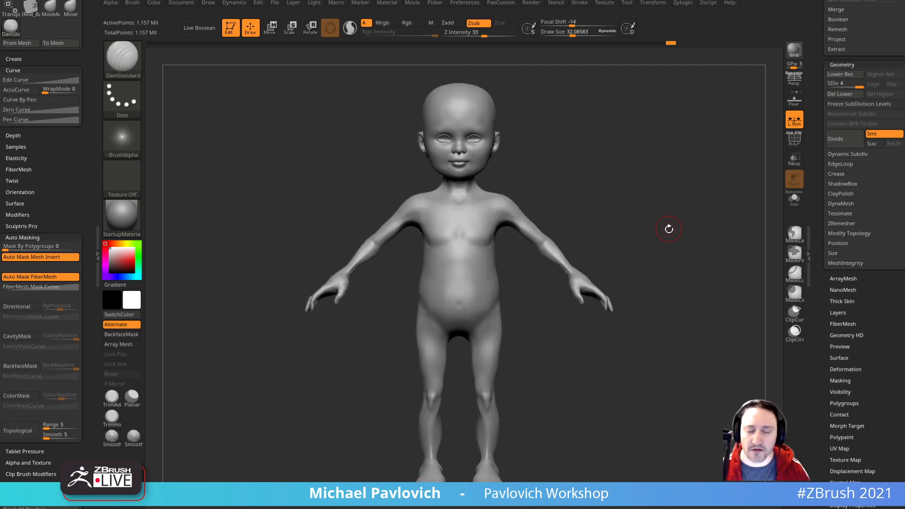
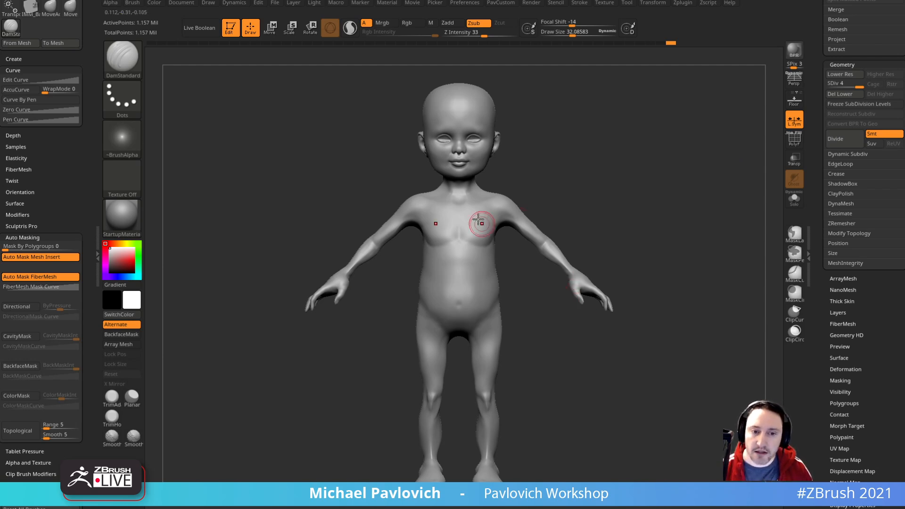
Step: Delete the body's lower subdivision levels and select the TrimCurve brush from a side view of the body
{"action": "mouse_move", "coordinate": [698, 223]}
{"action": "left_mouse_down"}
{"action": "mouse_move", "coordinate": [638, 226]}
{"action": "mouse_move", "coordinate": [734, 192]}
{"action": "left_mouse_up"}
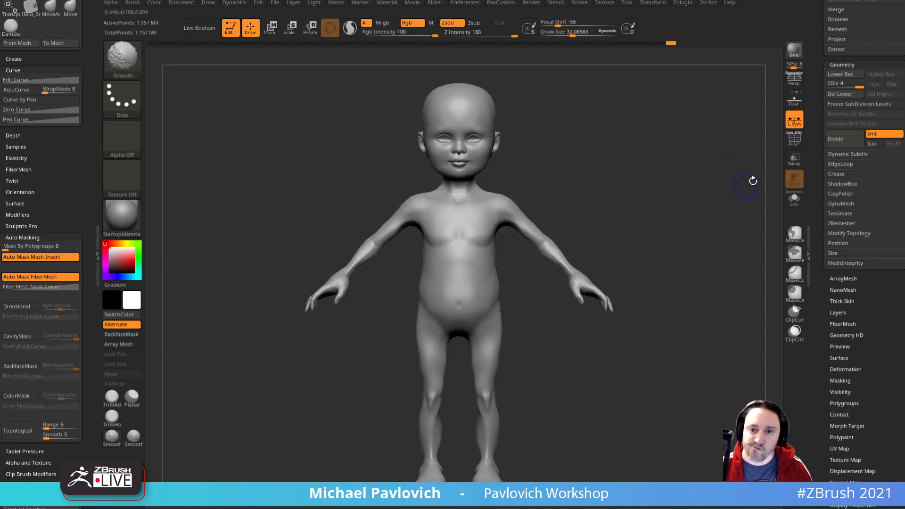
{"action": "mouse_move", "coordinate": [734, 151]}
{"action": "left_mouse_down", "text": "alt"}
{"action": "mouse_move", "coordinate": [715, 228]}
{"action": "mouse_move", "coordinate": [730, 194]}
{"action": "left_mouse_up", "text": "alt"}
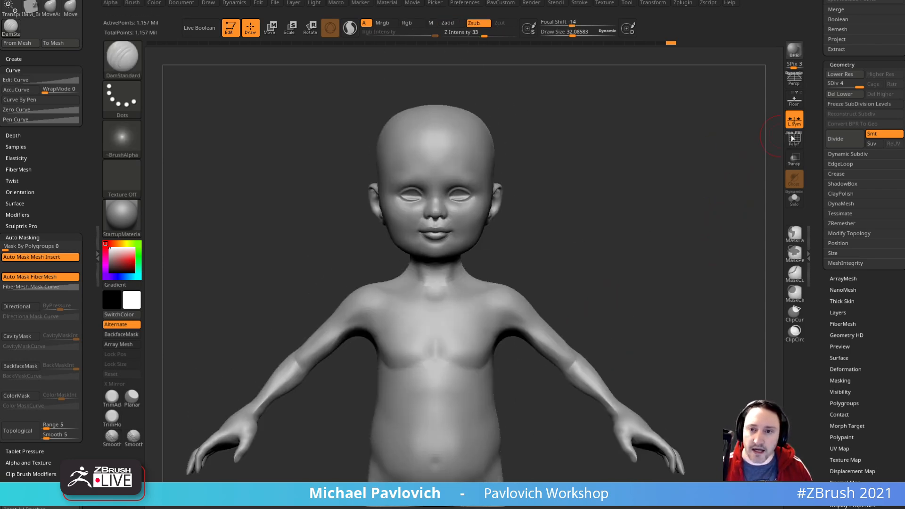
{"action": "left_click", "coordinate": [845, 104]}
{"action": "left_click_drag", "start_coordinate": [691, 156], "coordinate": [681, 176], "text": "shift"}
{"action": "left_click", "coordinate": [122, 62], "text": "ctrl+shift"}
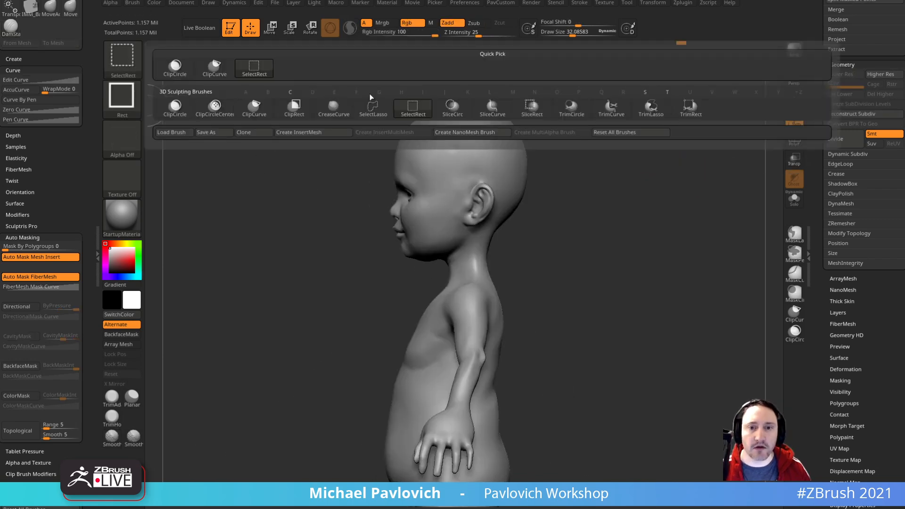
{"action": "left_click", "coordinate": [628, 116]}
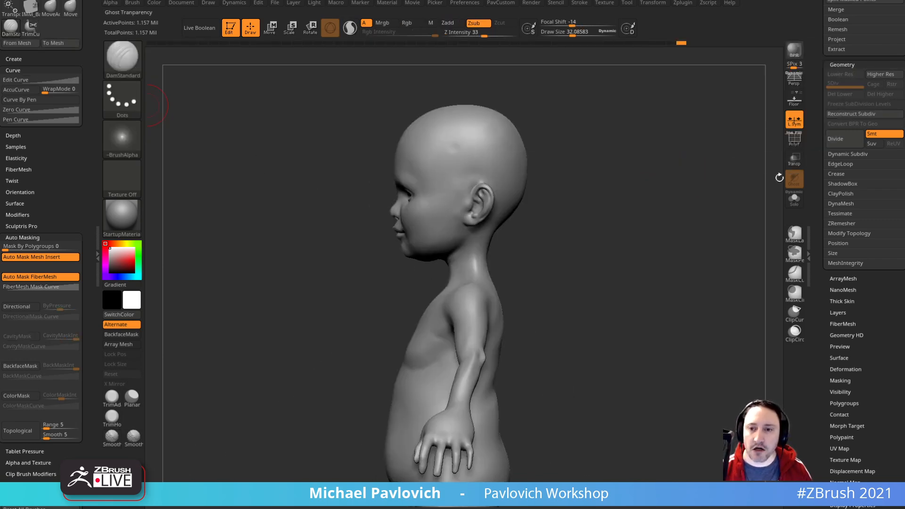
Step: Show the polygroup wireframe, trim the child's head off at the neck, and mirror and weld the remaining body
{"action": "left_click", "coordinate": [803, 137]}
{"action": "mouse_move", "coordinate": [222, 391]}
{"action": "left_mouse_down", "text": "ctrl+shift"}
{"action": "mouse_move", "coordinate": [723, 202]}
{"action": "mouse_move", "coordinate": [737, 153]}
{"action": "left_mouse_up", "text": "ctrl+shift"}
{"action": "left_click_drag", "start_coordinate": [717, 194], "coordinate": [724, 228], "text": "shift"}
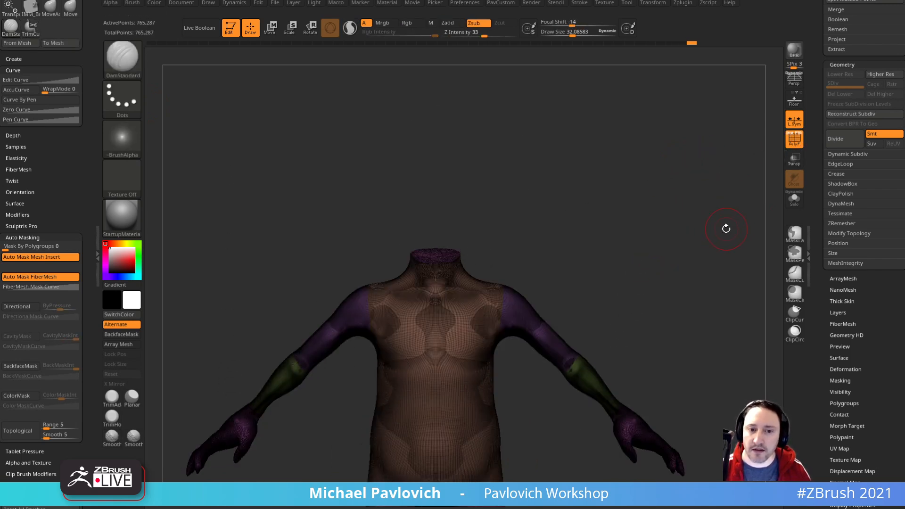
{"action": "key", "text": "space"}
{"action": "left_click", "coordinate": [674, 219]}
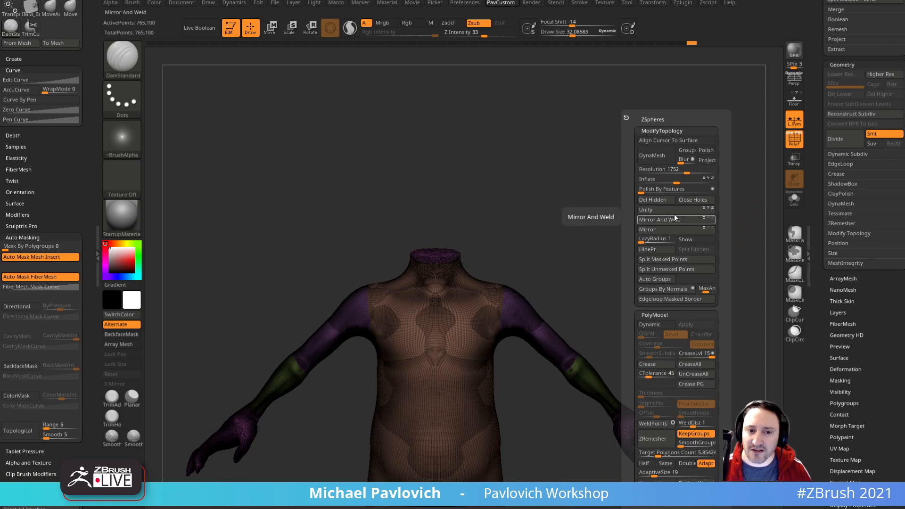
Step: Switch to the grinning head tool and merge its eyes subtool down into the head
{"action": "left_click_drag", "start_coordinate": [820, 180], "coordinate": [853, 259]}
{"action": "left_click", "coordinate": [858, 146]}
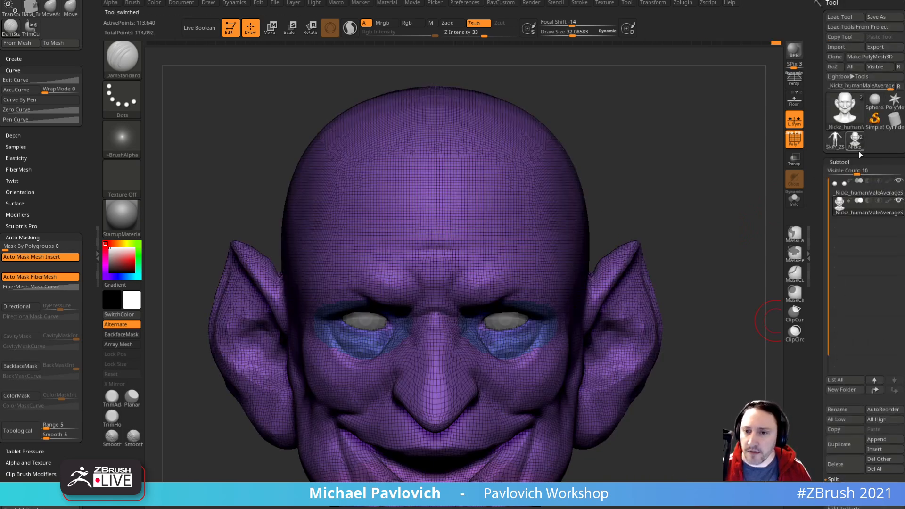
{"action": "left_click_drag", "start_coordinate": [741, 256], "coordinate": [661, 177], "text": "alt"}
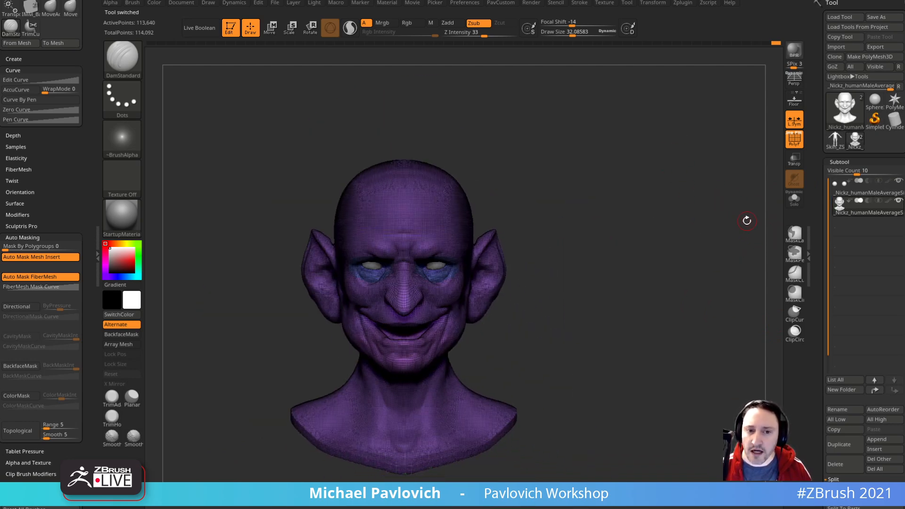
{"action": "left_click", "coordinate": [842, 190]}
{"action": "key", "text": "ctrl+m"}
{"action": "left_click", "coordinate": [705, 264]}
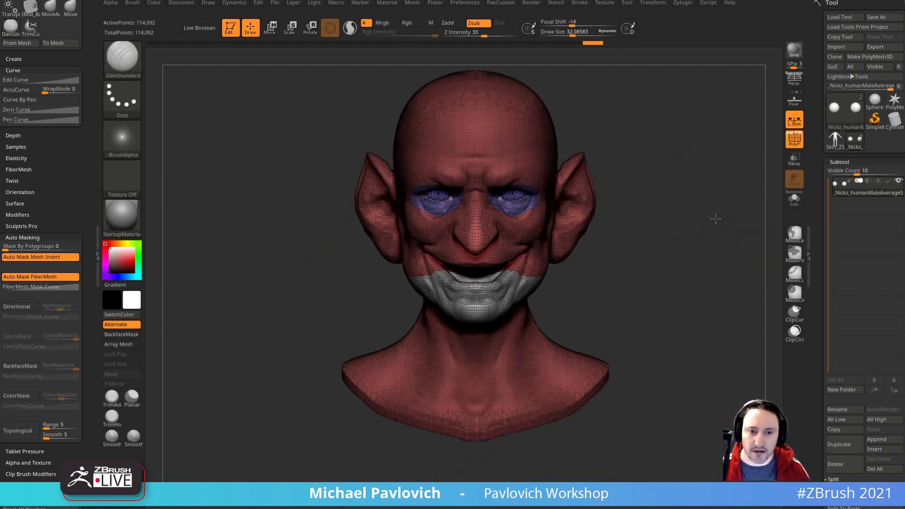
Step: Create a new InsertMesh brush from the merged head as seen from above
{"action": "mouse_move", "coordinate": [687, 207]}
{"action": "left_mouse_down"}
{"action": "mouse_move", "coordinate": [709, 264]}
{"action": "mouse_move", "coordinate": [685, 235]}
{"action": "left_mouse_up"}
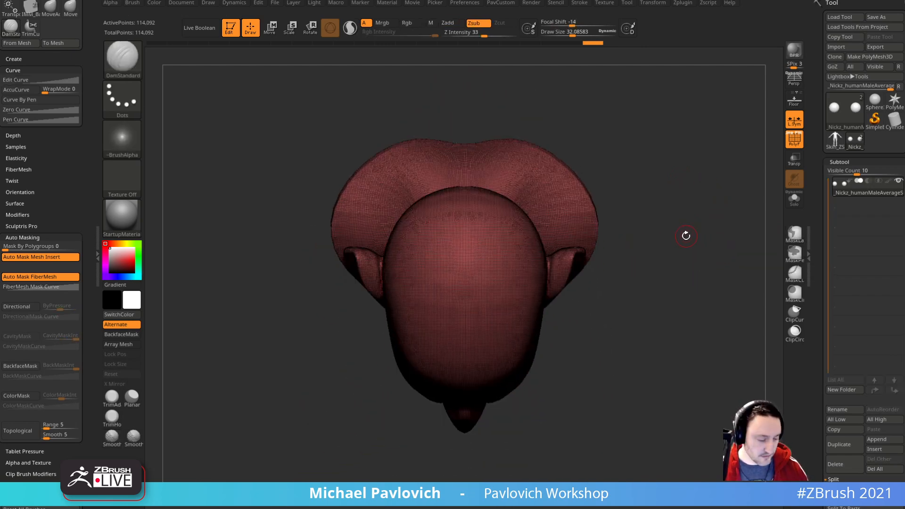
{"action": "key", "text": "b"}
{"action": "left_click", "coordinate": [443, 491]}
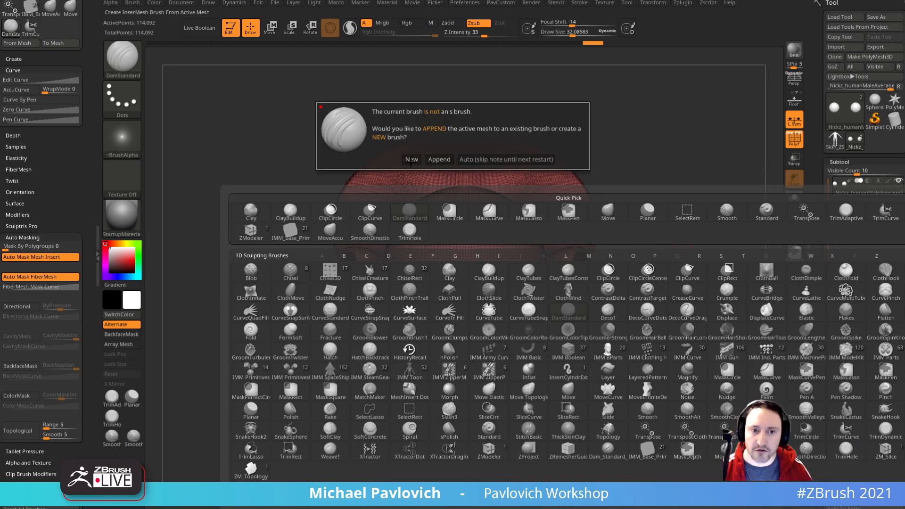
{"action": "left_click", "coordinate": [411, 160]}
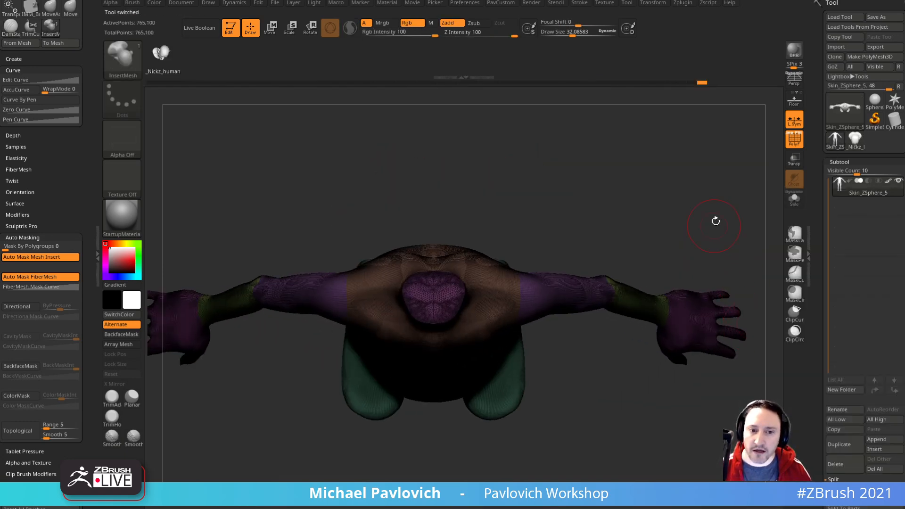
Step: Insert the grinning head onto the body's neck stump and move it down over the neck
{"action": "left_click", "coordinate": [434, 298]}
{"action": "left_click_drag", "start_coordinate": [671, 236], "coordinate": [618, 200]}
{"action": "key", "text": "w"}
{"action": "left_click", "coordinate": [446, 245], "text": "alt"}
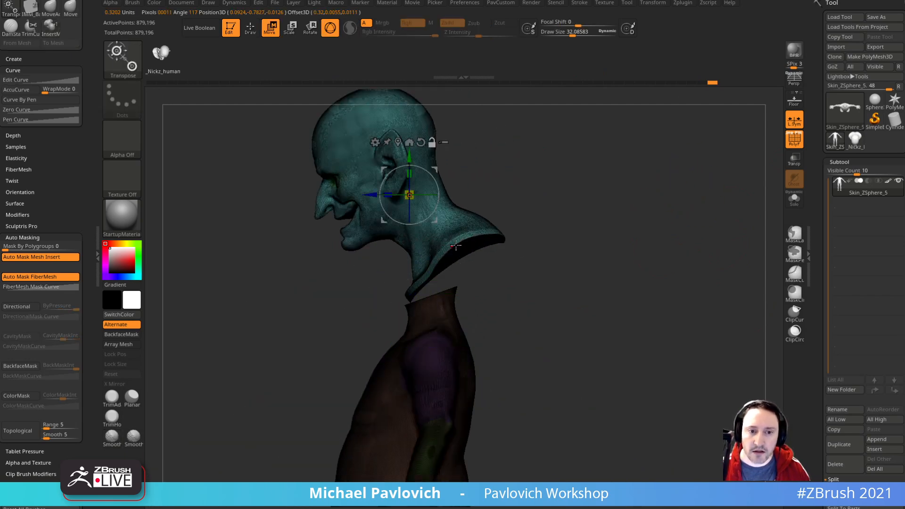
{"action": "left_click", "coordinate": [409, 144]}
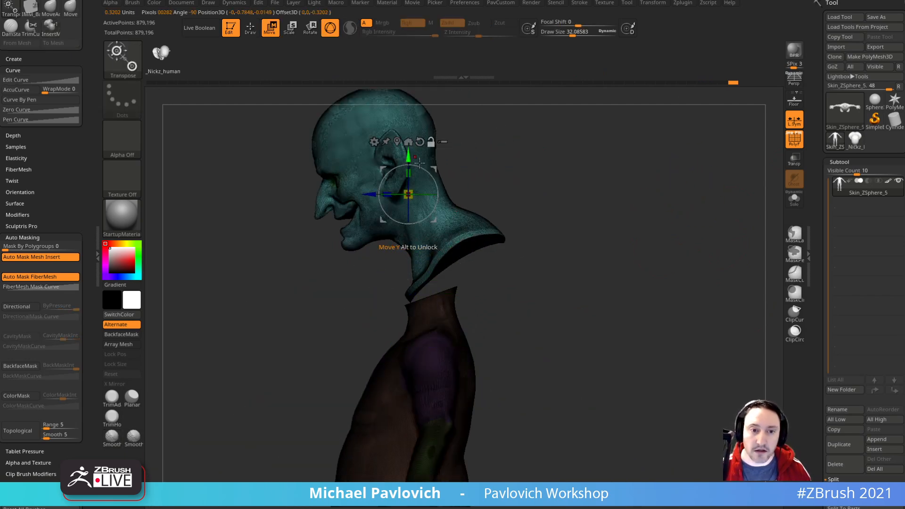
{"action": "mouse_move", "coordinate": [432, 181]}
{"action": "left_mouse_down"}
{"action": "mouse_move", "coordinate": [448, 274]}
{"action": "mouse_move", "coordinate": [450, 259]}
{"action": "left_mouse_up"}
{"action": "key", "text": "q"}
Step: Turn off the wireframe display and refine the head's placement on the neck
{"action": "mouse_move", "coordinate": [530, 224]}
{"action": "left_mouse_down", "text": "shift"}
{"action": "mouse_move", "coordinate": [717, 194]}
{"action": "mouse_move", "coordinate": [764, 151]}
{"action": "mouse_move", "coordinate": [659, 222]}
{"action": "mouse_move", "coordinate": [647, 210]}
{"action": "mouse_move", "coordinate": [587, 211]}
{"action": "left_mouse_up", "text": "shift"}
{"action": "key", "text": "shift+f"}
{"action": "key", "text": "w"}
{"action": "mouse_move", "coordinate": [490, 243]}
{"action": "left_mouse_down"}
{"action": "mouse_move", "coordinate": [488, 216]}
{"action": "mouse_move", "coordinate": [484, 228]}
{"action": "mouse_move", "coordinate": [602, 222]}
{"action": "mouse_move", "coordinate": [660, 194]}
{"action": "mouse_move", "coordinate": [631, 208]}
{"action": "mouse_move", "coordinate": [683, 206]}
{"action": "mouse_move", "coordinate": [607, 225]}
{"action": "mouse_move", "coordinate": [618, 198]}
{"action": "mouse_move", "coordinate": [643, 196]}
{"action": "mouse_move", "coordinate": [675, 217]}
{"action": "left_mouse_up"}
{"action": "key", "text": "q"}
{"action": "key", "text": "s"}
{"action": "mouse_move", "coordinate": [406, 295]}
{"action": "left_mouse_down"}
{"action": "mouse_move", "coordinate": [434, 289]}
{"action": "mouse_move", "coordinate": [421, 262]}
{"action": "mouse_move", "coordinate": [441, 259]}
{"action": "mouse_move", "coordinate": [432, 273]}
{"action": "left_mouse_up"}
Step: Fit the head's neck base to the shoulders with the Move brush at draw sizes of about 51 to 67
{"action": "key", "text": "b"}
{"action": "key", "text": "m"}
{"action": "key", "text": "v"}
{"action": "key", "text": "s"}
{"action": "key", "text": "s"}
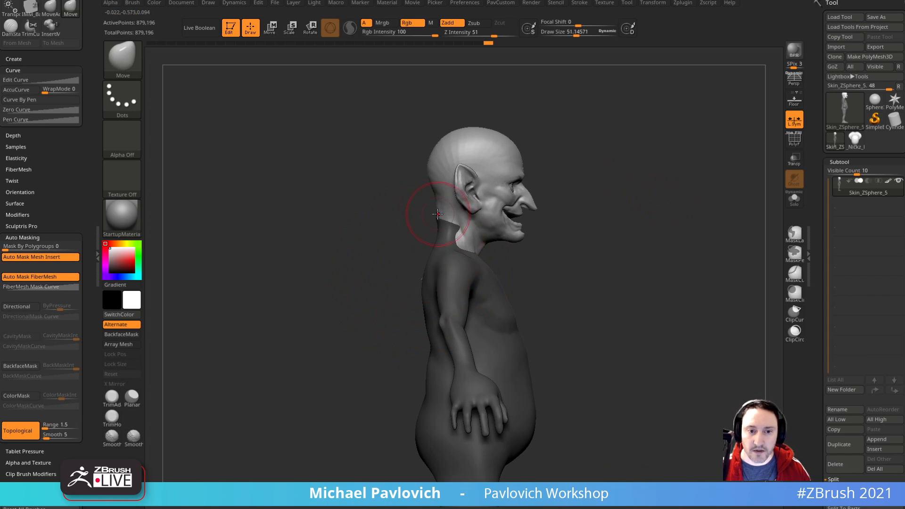
{"action": "mouse_move", "coordinate": [419, 281]}
{"action": "left_mouse_down"}
{"action": "mouse_move", "coordinate": [358, 283]}
{"action": "mouse_move", "coordinate": [407, 280]}
{"action": "mouse_move", "coordinate": [503, 217]}
{"action": "mouse_move", "coordinate": [401, 278]}
{"action": "left_mouse_up"}
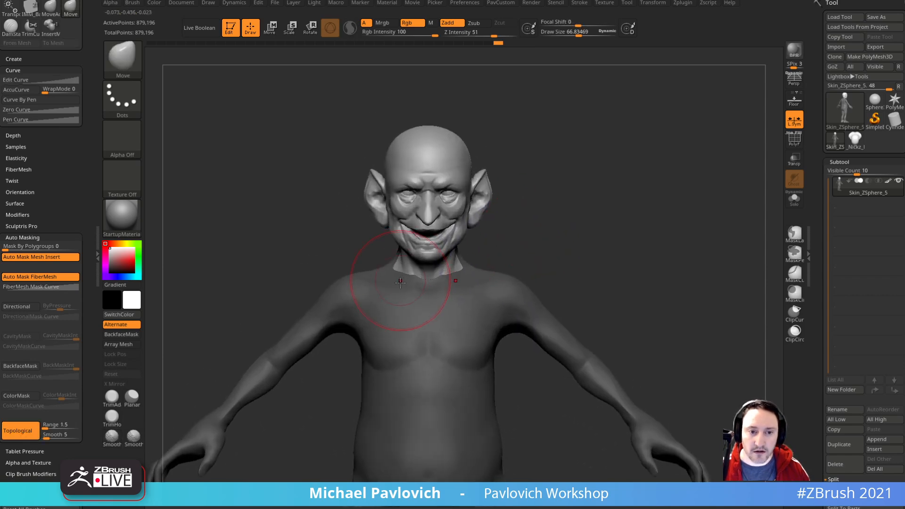
{"action": "mouse_move", "coordinate": [557, 245]}
{"action": "left_mouse_down"}
{"action": "mouse_move", "coordinate": [405, 274]}
{"action": "mouse_move", "coordinate": [387, 270]}
{"action": "mouse_move", "coordinate": [395, 260]}
{"action": "left_mouse_up"}
Step: Reshape the body's shoulders and upper arms with the Move brush at a draw size of about 95
{"action": "key", "text": "s"}
{"action": "left_click_drag", "start_coordinate": [340, 320], "coordinate": [243, 393]}
{"action": "key", "text": "bracketright"}
{"action": "key", "text": "bracketleft"}
{"action": "left_click_drag", "start_coordinate": [301, 339], "coordinate": [307, 344]}
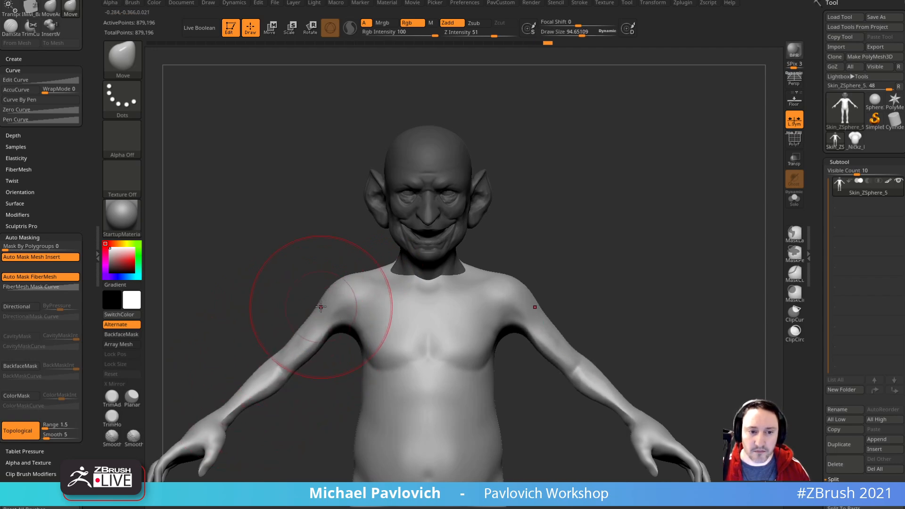
{"action": "left_click_drag", "start_coordinate": [332, 295], "coordinate": [344, 293]}
Step: Adjust the neck sides and the back of the shoulders with the Move brush at a draw size of about 104
{"action": "right_click_drag", "start_coordinate": [540, 276], "coordinate": [524, 219], "text": "alt"}
{"action": "key", "text": "bracketright"}
{"action": "key", "text": "bracketleft"}
{"action": "left_click_drag", "start_coordinate": [454, 254], "coordinate": [456, 256]}
{"action": "right_click_drag", "start_coordinate": [562, 250], "coordinate": [488, 269], "text": "shift"}
{"action": "key", "text": "bracketleft"}
{"action": "mouse_move", "coordinate": [456, 293]}
{"action": "left_mouse_down"}
{"action": "mouse_move", "coordinate": [433, 312]}
{"action": "mouse_move", "coordinate": [440, 300]}
{"action": "left_mouse_up"}
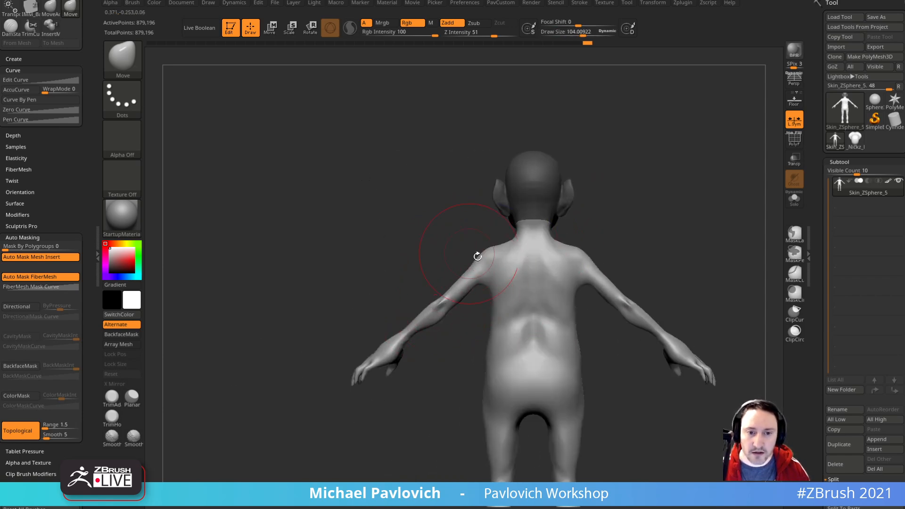
Step: Pull the body's rear neck edge into the back of the head's neck with the Move brush at a draw size of about 46
{"action": "mouse_move", "coordinate": [438, 234]}
{"action": "right_mouse_down"}
{"action": "mouse_move", "coordinate": [560, 221]}
{"action": "mouse_move", "coordinate": [639, 177]}
{"action": "mouse_move", "coordinate": [608, 149]}
{"action": "mouse_move", "coordinate": [638, 157]}
{"action": "mouse_move", "coordinate": [675, 200]}
{"action": "right_mouse_up"}
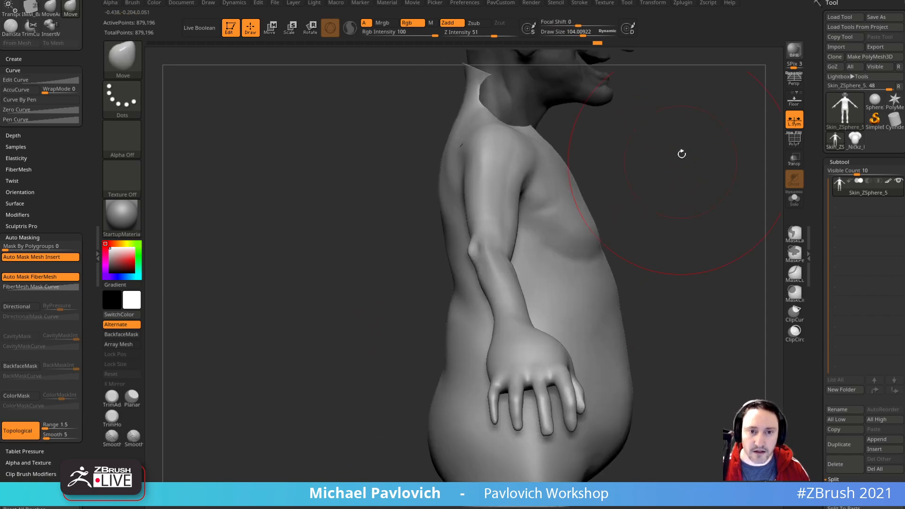
{"action": "key", "text": "s"}
{"action": "left_click_drag", "start_coordinate": [500, 246], "coordinate": [470, 228]}
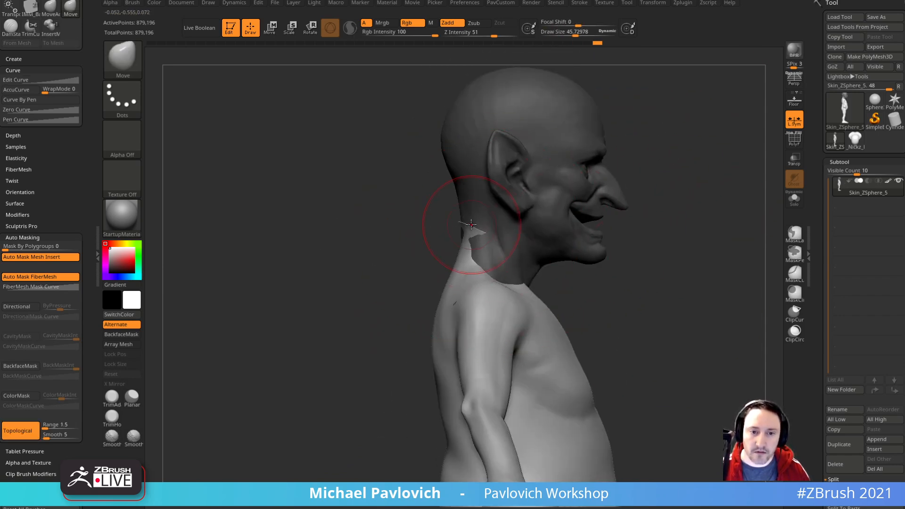
{"action": "right_click_drag", "start_coordinate": [427, 228], "coordinate": [667, 218]}
Step: Center the transform gizmo on the unmasked head and reposition its pivot at the base of the neck
{"action": "key", "text": "w"}
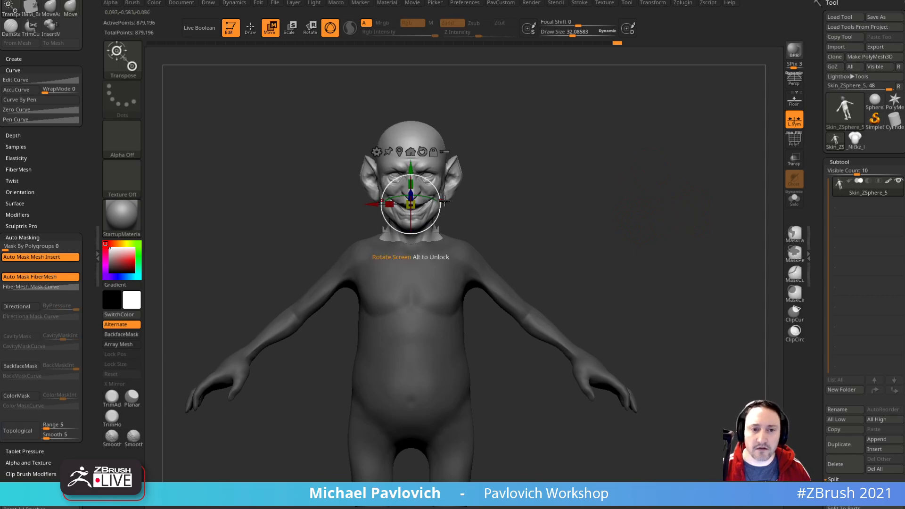
{"action": "right_click_drag", "start_coordinate": [587, 188], "coordinate": [477, 188]}
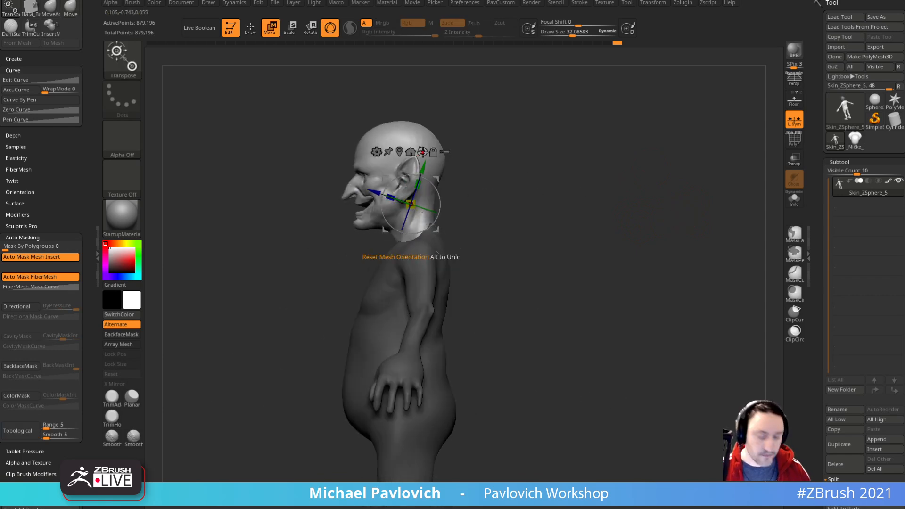
{"action": "left_click", "coordinate": [399, 152]}
{"action": "left_click_drag", "start_coordinate": [419, 174], "coordinate": [439, 201], "text": "alt"}
{"action": "mouse_move", "coordinate": [517, 174]}
{"action": "right_mouse_down", "text": "shift"}
{"action": "mouse_move", "coordinate": [572, 170]}
{"action": "mouse_move", "coordinate": [565, 120]}
{"action": "mouse_move", "coordinate": [576, 129]}
{"action": "right_mouse_up", "text": "shift"}
{"action": "key", "text": "q"}
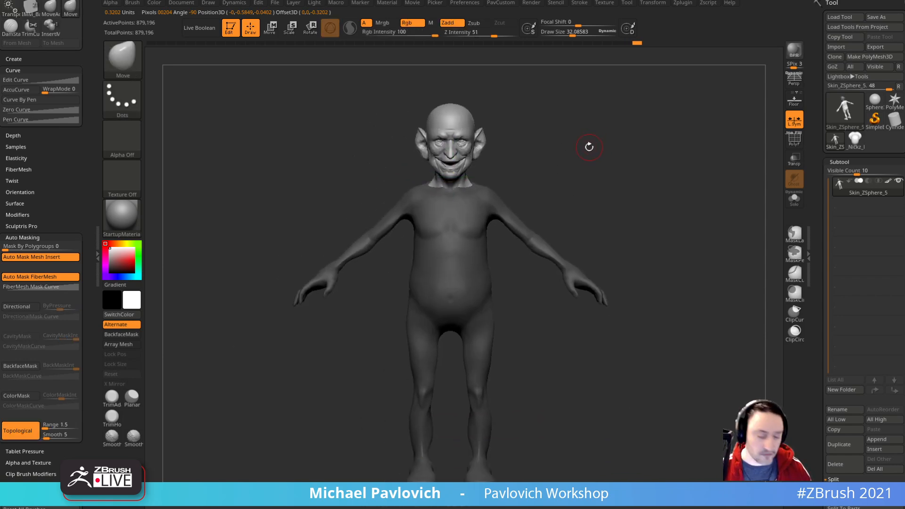
Step: Try larger and smaller head sizes against the body with the gizmo and undo the scaling
{"action": "key", "text": "e"}
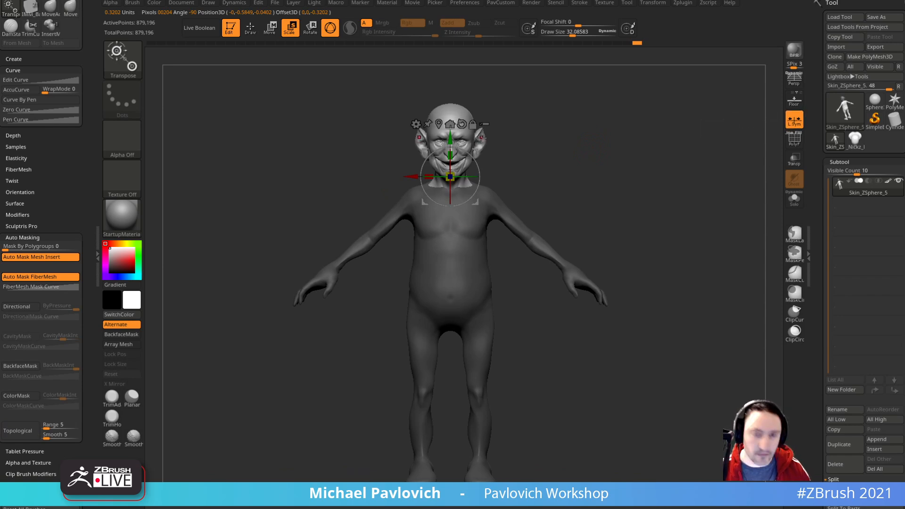
{"action": "left_click_drag", "start_coordinate": [456, 173], "coordinate": [463, 162]}
{"action": "key", "text": "q"}
{"action": "right_click_drag", "start_coordinate": [596, 118], "coordinate": [621, 168], "text": "ctrl"}
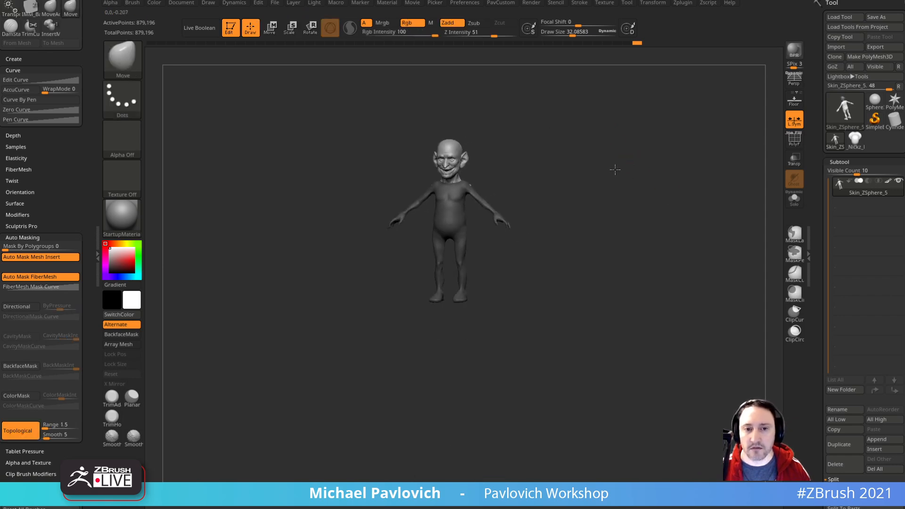
{"action": "key", "text": "w"}
{"action": "left_click_drag", "start_coordinate": [455, 171], "coordinate": [450, 177]}
{"action": "key", "text": "q"}
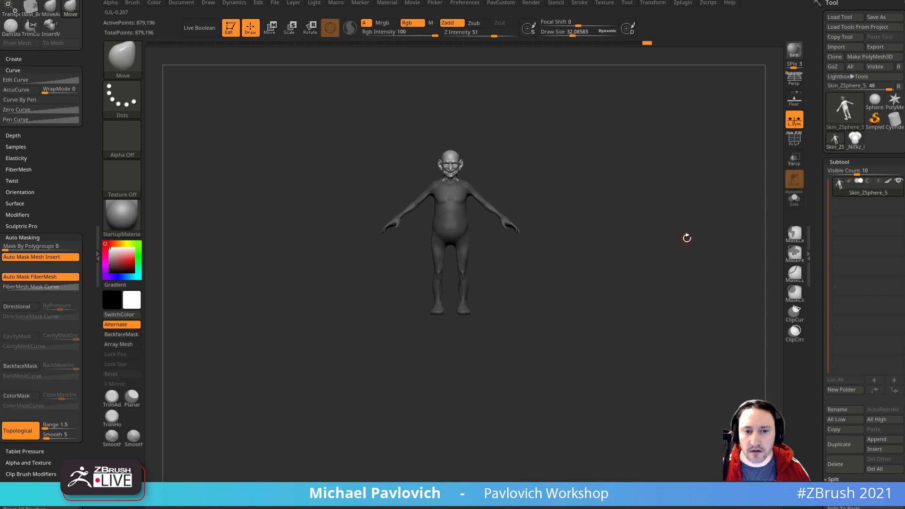
{"action": "left_click_drag", "start_coordinate": [687, 238], "coordinate": [726, 328], "text": "alt"}
{"action": "key", "text": "ctrl+z"}
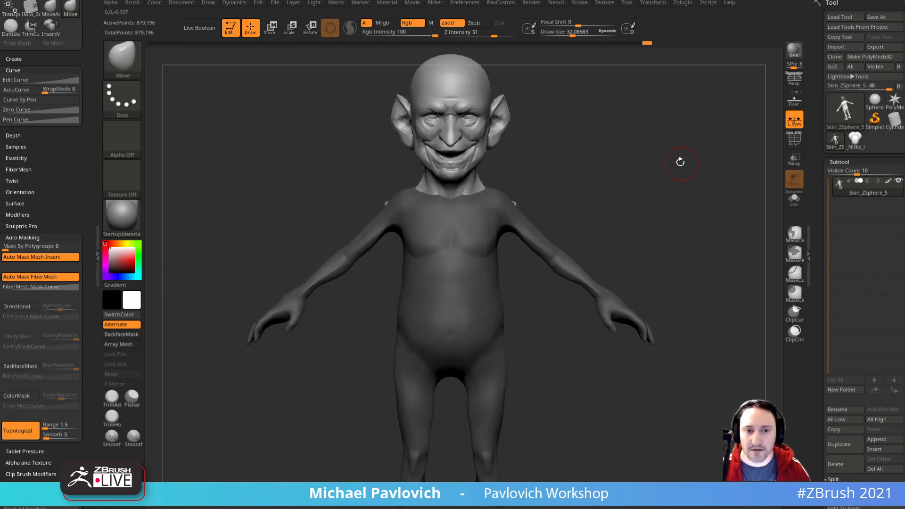
Step: Clear the mask so that the head and the body are both editable
{"action": "left_click_drag", "start_coordinate": [679, 162], "coordinate": [639, 146], "text": "alt"}
{"action": "right_click_drag", "start_coordinate": [639, 146], "coordinate": [616, 168], "text": "ctrl"}
{"action": "left_click_drag", "start_coordinate": [616, 167], "coordinate": [659, 172], "text": "ctrl"}
{"action": "right_click_drag", "start_coordinate": [659, 173], "coordinate": [707, 290], "text": "alt"}
{"action": "right_click_drag", "start_coordinate": [599, 246], "coordinate": [576, 202], "text": "alt"}
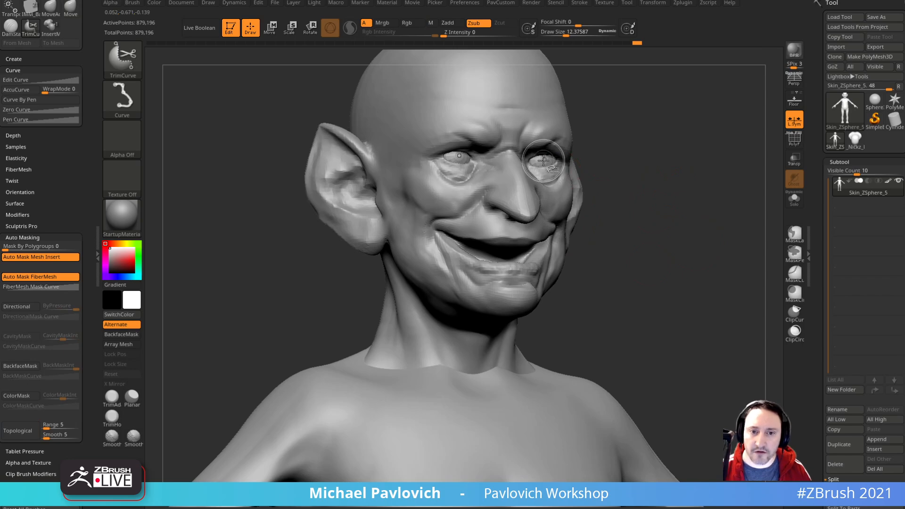
Step: Isolate the eyes, split the hidden head and body into a separate subtool, and make that body subtool active
{"action": "left_click", "coordinate": [543, 162], "text": "ctrl+shift"}
{"action": "key", "text": "2"}
{"action": "left_click", "coordinate": [695, 251]}
{"action": "right_click_drag", "start_coordinate": [525, 267], "coordinate": [685, 219], "text": "shift"}
{"action": "left_click", "coordinate": [871, 215]}
{"action": "key", "text": "2"}
Step: Select the Standard brush and set its draw size to about 17
{"action": "right_click_drag", "start_coordinate": [595, 155], "coordinate": [657, 187], "text": "alt"}
{"action": "key", "text": "s"}
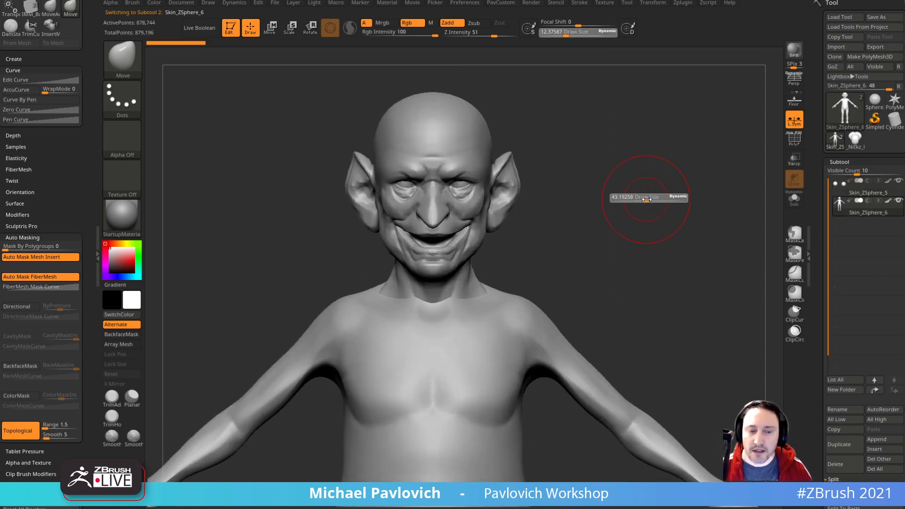
{"action": "left_click", "coordinate": [639, 197]}
{"action": "key", "text": "b"}
{"action": "key", "text": "s"}
{"action": "key", "text": "t"}
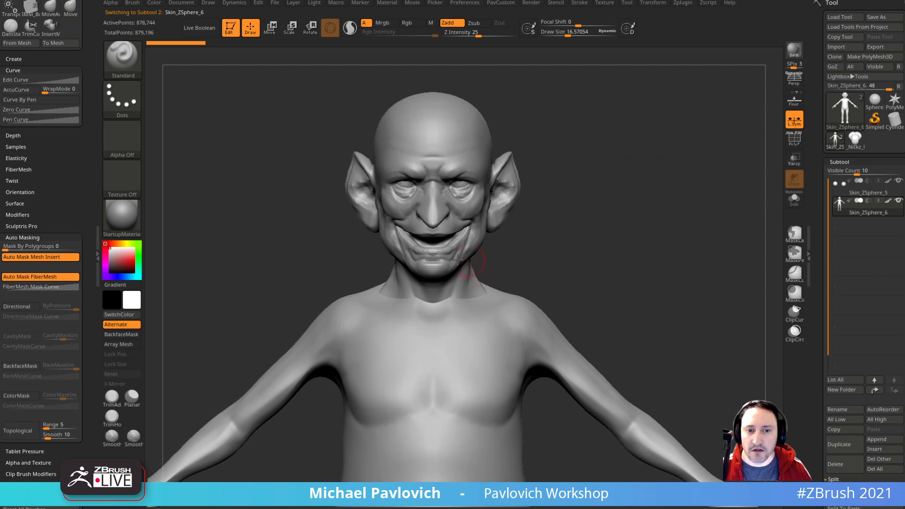
{"action": "mouse_move", "coordinate": [520, 285]}
{"action": "right_mouse_down", "text": "ctrl"}
{"action": "mouse_move", "coordinate": [578, 228]}
{"action": "mouse_move", "coordinate": [652, 194]}
{"action": "mouse_move", "coordinate": [616, 215]}
{"action": "mouse_move", "coordinate": [623, 232]}
{"action": "mouse_move", "coordinate": [649, 225]}
{"action": "mouse_move", "coordinate": [579, 198]}
{"action": "mouse_move", "coordinate": [653, 144]}
{"action": "mouse_move", "coordinate": [600, 166]}
{"action": "mouse_move", "coordinate": [662, 137]}
{"action": "mouse_move", "coordinate": [680, 203]}
{"action": "right_mouse_up", "text": "ctrl"}
{"action": "right_click_drag", "start_coordinate": [508, 201], "coordinate": [643, 160], "text": "alt"}
Step: Set the body subtool's DynaMesh resolution to 2496
{"action": "key", "text": "2"}
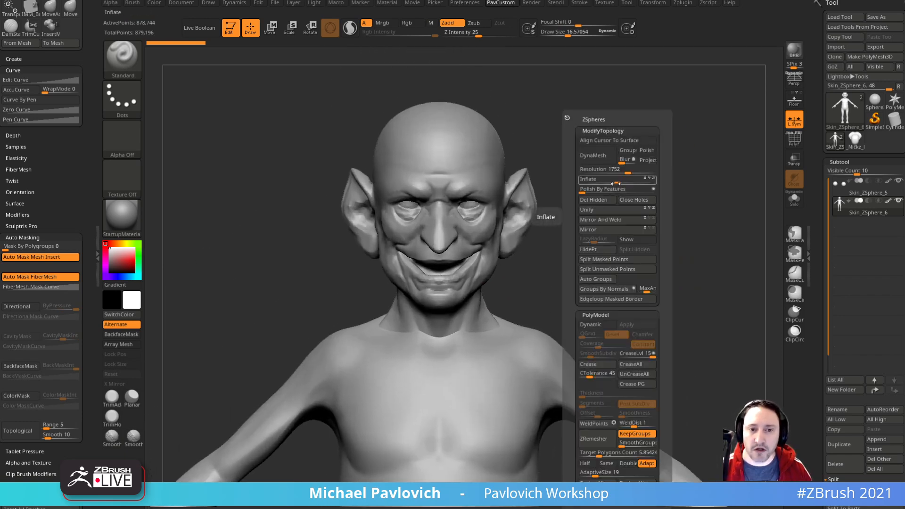
{"action": "left_click_drag", "start_coordinate": [628, 170], "coordinate": [631, 171]}
{"action": "left_click", "coordinate": [634, 172]}
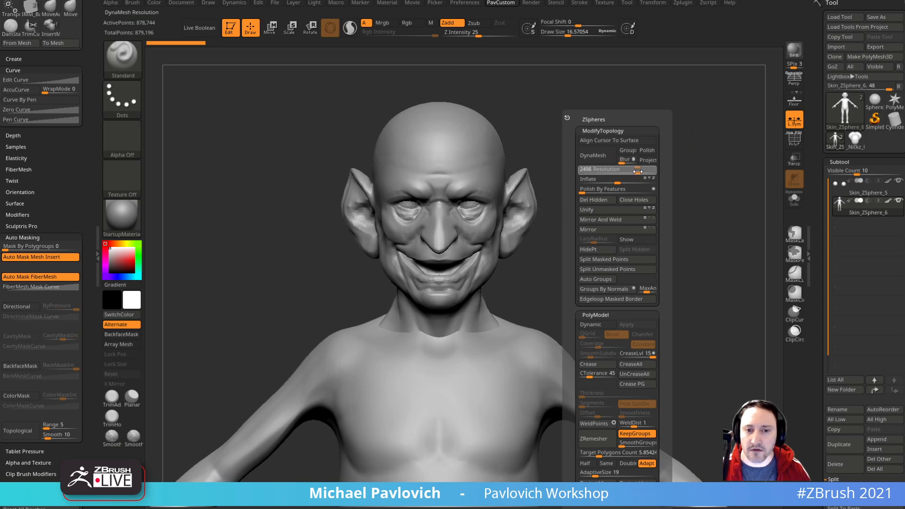
{"action": "right_click_drag", "start_coordinate": [634, 211], "coordinate": [624, 149], "text": "ctrl"}
{"action": "key", "text": "2"}
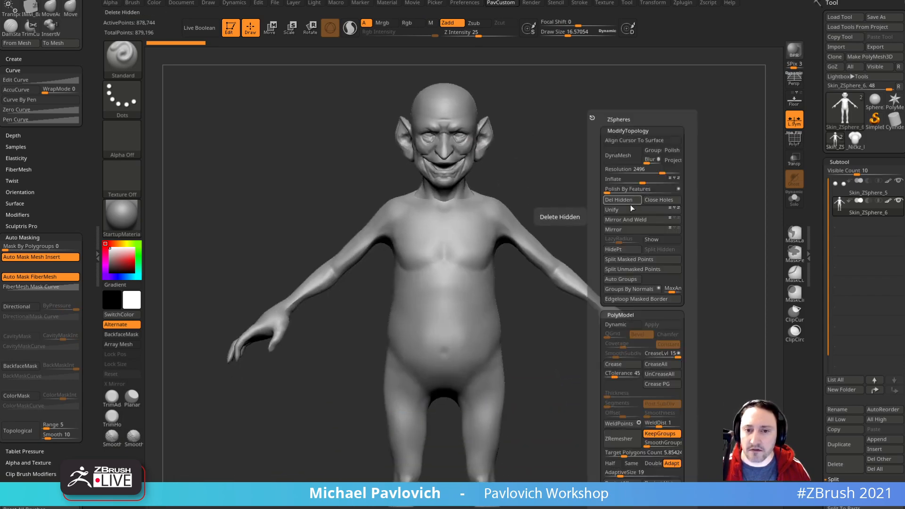
Step: Select the eyes subtool and merge it down with the body into one subtool
{"action": "left_click", "coordinate": [841, 187]}
{"action": "key", "text": "ctrl"}
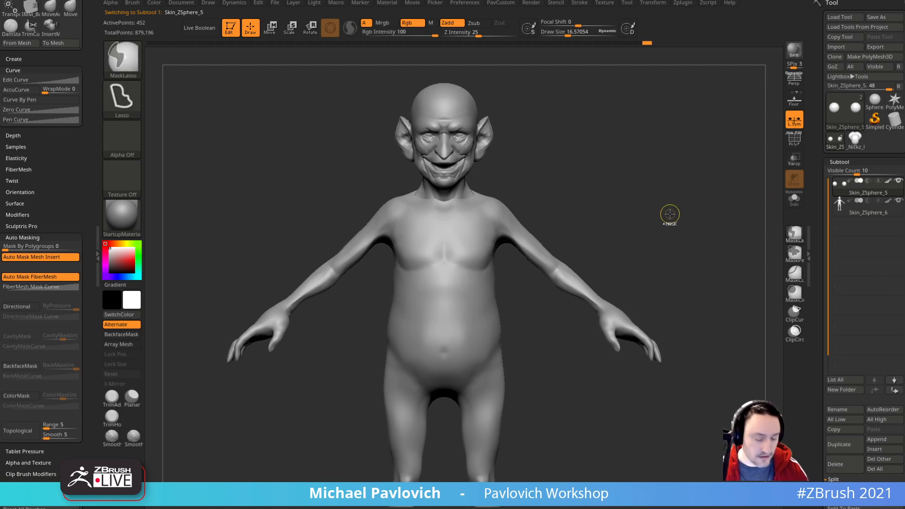
{"action": "key", "text": "ctrl+m"}
{"action": "key", "text": "2"}
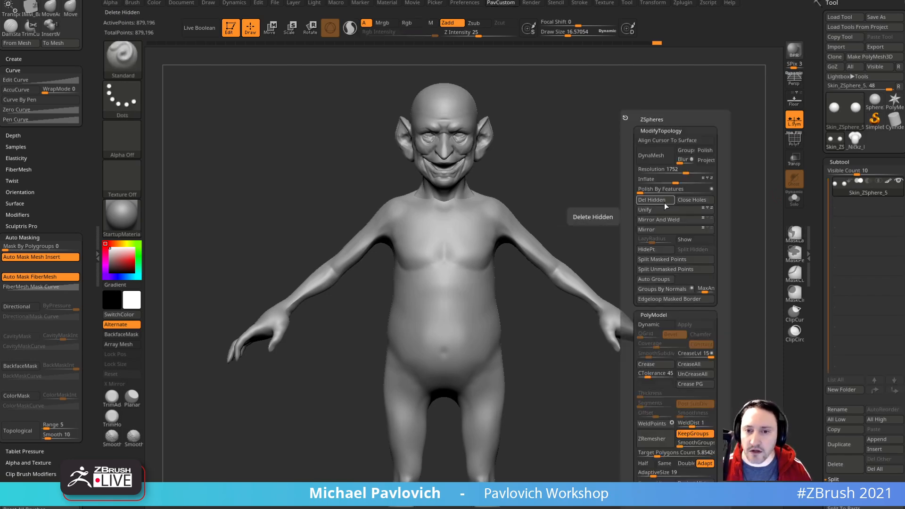
Step: Unify the merged figure's scale with Unify and Scale Master's ZBrush Scale Unify
{"action": "left_click", "coordinate": [661, 210]}
{"action": "left_click_drag", "start_coordinate": [624, 225], "coordinate": [663, 175]}
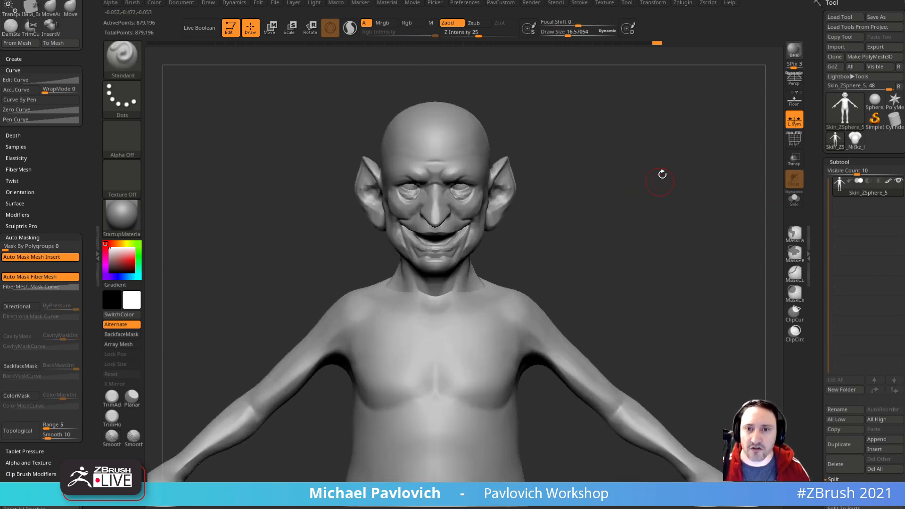
{"action": "left_click", "coordinate": [682, 4]}
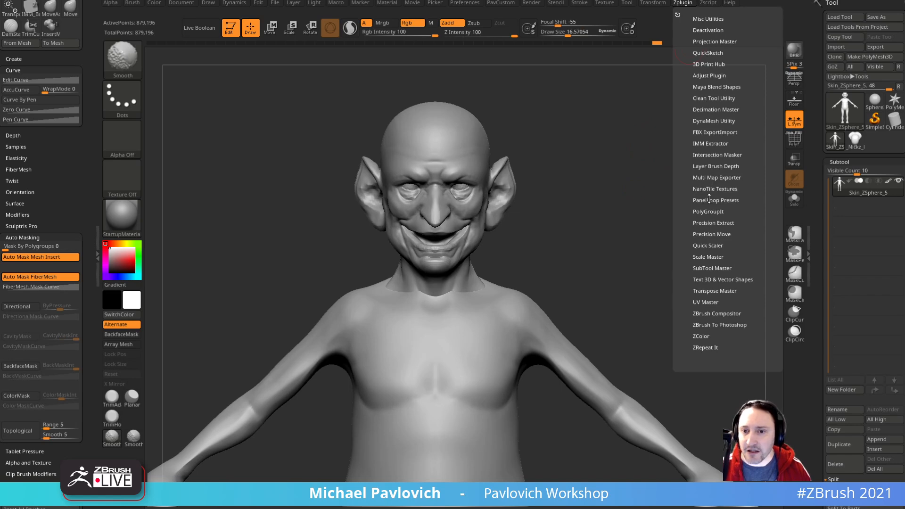
{"action": "left_click", "coordinate": [706, 257]}
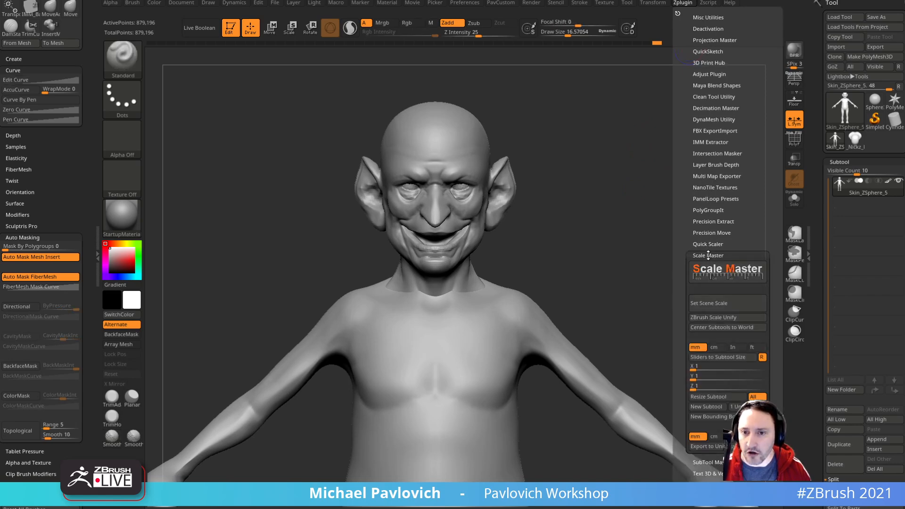
{"action": "left_click", "coordinate": [723, 318]}
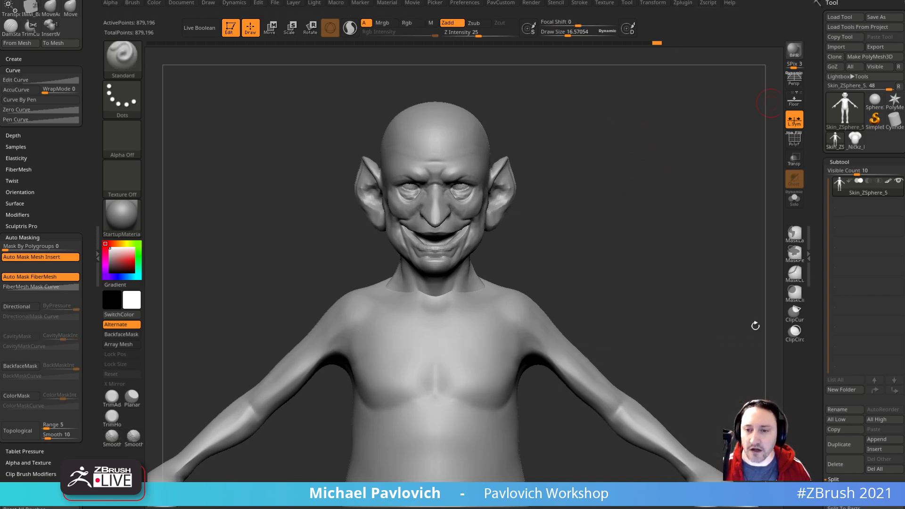
Step: Isolate the eyes, split the hidden head and body off as their own subtool, and make the body subtool active
{"action": "right_click_drag", "start_coordinate": [622, 171], "coordinate": [657, 218], "text": "ctrl"}
{"action": "left_click", "coordinate": [487, 221], "text": "ctrl+shift"}
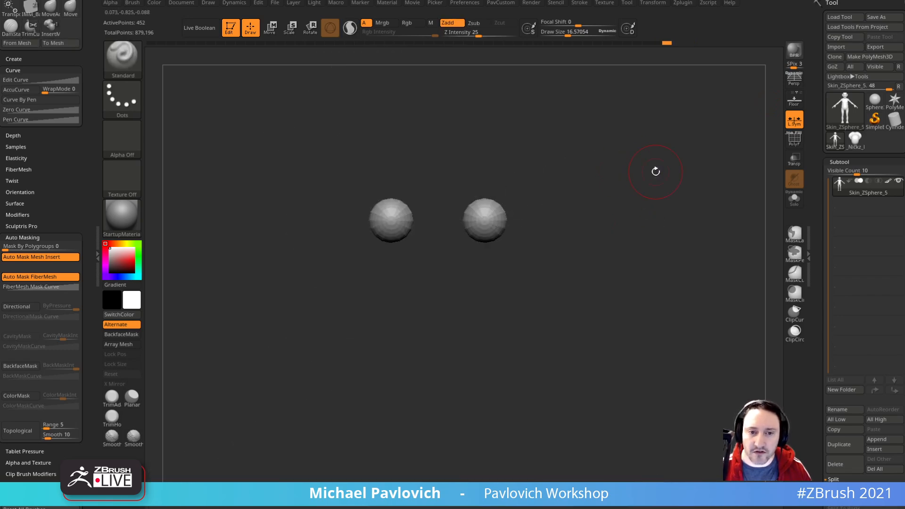
{"action": "key", "text": "space"}
{"action": "left_click", "coordinate": [679, 259]}
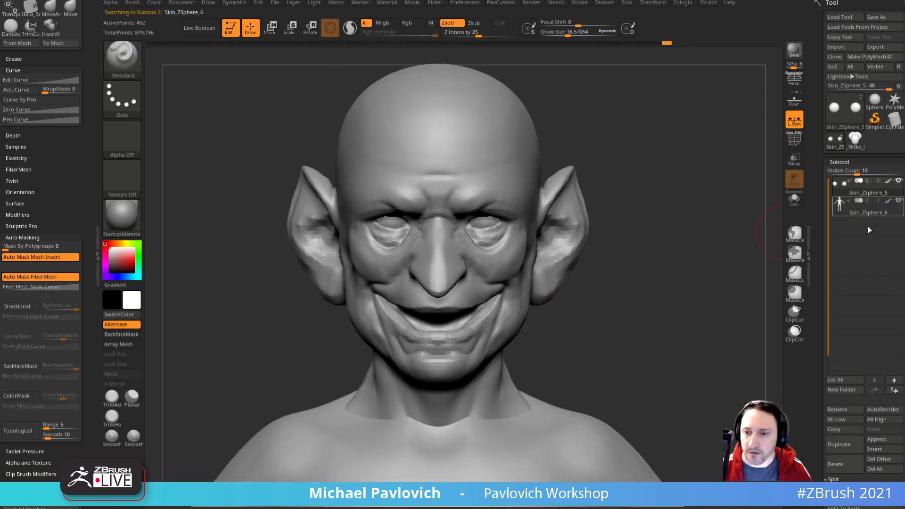
Step: Rebuild the head and body as one DynaMesh at resolution 1752
{"action": "mouse_move", "coordinate": [648, 239]}
{"action": "right_mouse_down", "text": "ctrl"}
{"action": "mouse_move", "coordinate": [627, 200]}
{"action": "mouse_move", "coordinate": [634, 226]}
{"action": "mouse_move", "coordinate": [544, 244]}
{"action": "mouse_move", "coordinate": [721, 233]}
{"action": "mouse_move", "coordinate": [580, 247]}
{"action": "mouse_move", "coordinate": [615, 241]}
{"action": "mouse_move", "coordinate": [621, 205]}
{"action": "mouse_move", "coordinate": [652, 278]}
{"action": "right_mouse_up", "text": "ctrl"}
{"action": "right_click_drag", "start_coordinate": [611, 252], "coordinate": [624, 204]}
{"action": "key", "text": "space"}
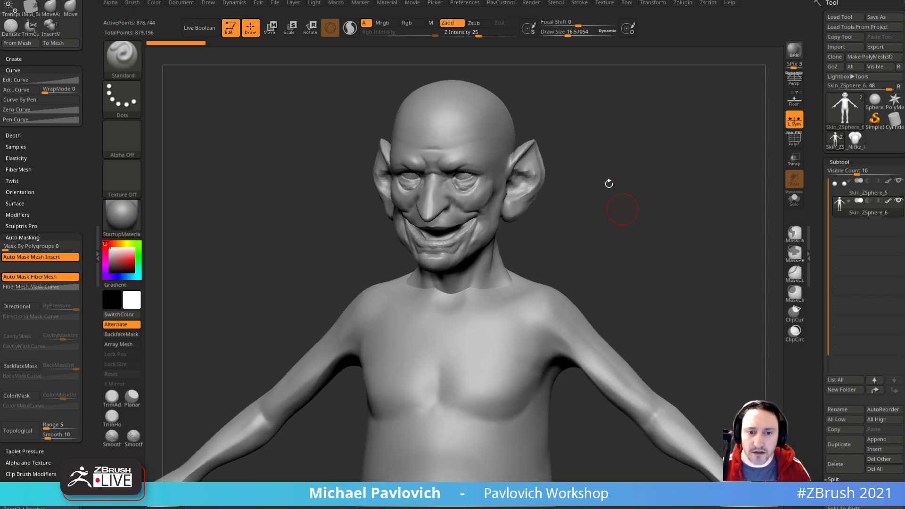
Step: Smooth the seam between the head and body around the front, side and back of the neck
{"action": "right_click_drag", "start_coordinate": [623, 177], "coordinate": [628, 191]}
{"action": "left_click_drag", "start_coordinate": [504, 266], "coordinate": [475, 278], "text": "shift"}
{"action": "right_click_drag", "start_coordinate": [561, 264], "coordinate": [564, 237], "text": "ctrl"}
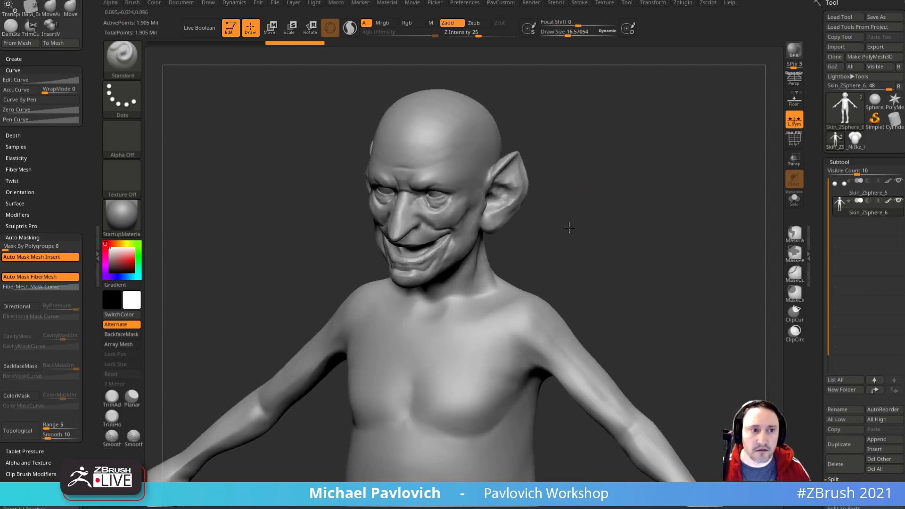
{"action": "right_click_drag", "start_coordinate": [599, 182], "coordinate": [568, 212]}
{"action": "left_click_drag", "start_coordinate": [482, 274], "coordinate": [495, 270], "text": "shift"}
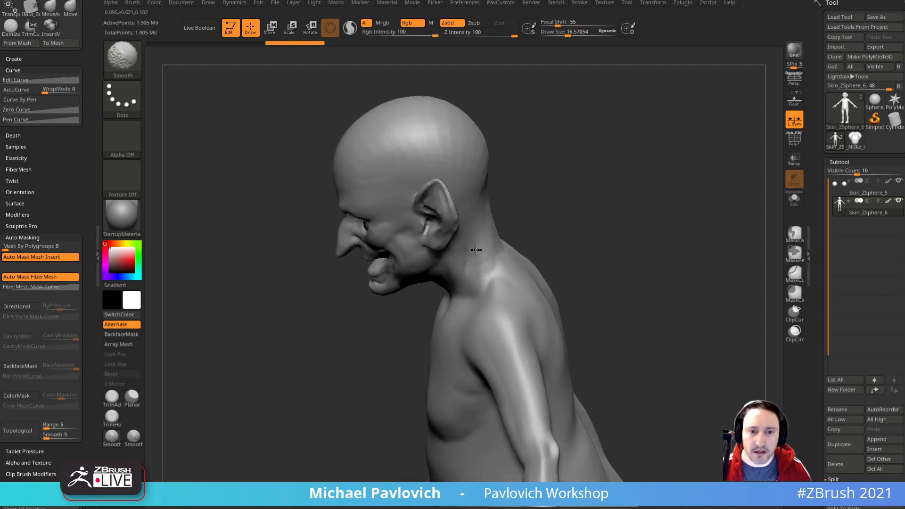
{"action": "right_click_drag", "start_coordinate": [576, 194], "coordinate": [511, 256]}
{"action": "left_click_drag", "start_coordinate": [522, 309], "coordinate": [525, 297], "text": "shift"}
{"action": "mouse_move", "coordinate": [608, 170]}
{"action": "right_mouse_down"}
{"action": "mouse_move", "coordinate": [665, 129]}
{"action": "mouse_move", "coordinate": [707, 141]}
{"action": "right_mouse_up"}
Step: Apply Mirror And Weld to the body subtool to make it symmetrical
{"action": "key", "text": "2"}
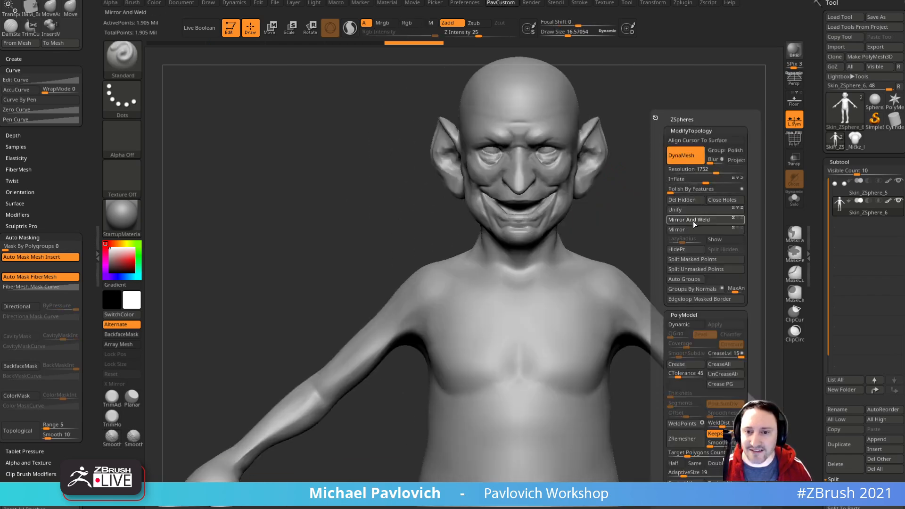
{"action": "left_click", "coordinate": [689, 222]}
{"action": "mouse_move", "coordinate": [638, 222]}
{"action": "right_mouse_down"}
{"action": "mouse_move", "coordinate": [661, 257]}
{"action": "mouse_move", "coordinate": [688, 236]}
{"action": "mouse_move", "coordinate": [714, 188]}
{"action": "mouse_move", "coordinate": [686, 207]}
{"action": "mouse_move", "coordinate": [695, 214]}
{"action": "mouse_move", "coordinate": [675, 189]}
{"action": "right_mouse_up"}
{"action": "right_click_drag", "start_coordinate": [582, 293], "coordinate": [617, 222]}
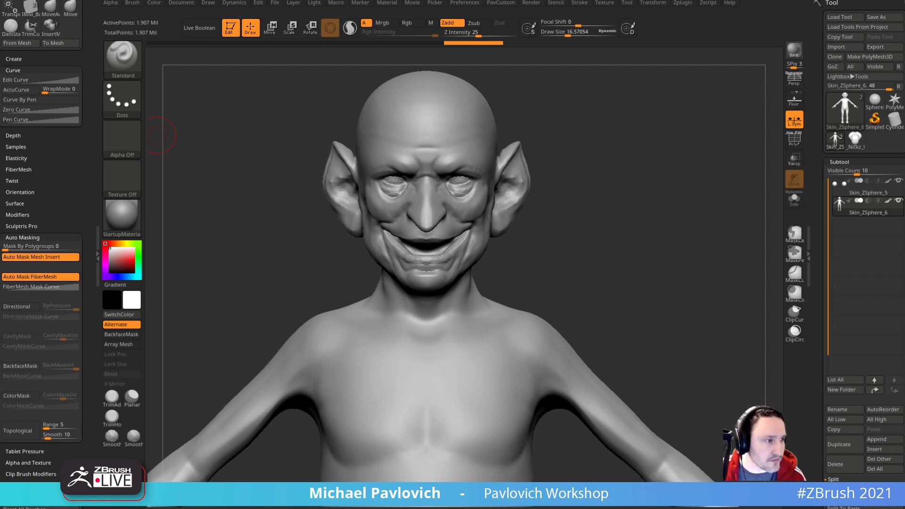
Step: Switch the material to SkinShade4
{"action": "left_click", "coordinate": [121, 217]}
{"action": "left_click", "coordinate": [120, 232]}
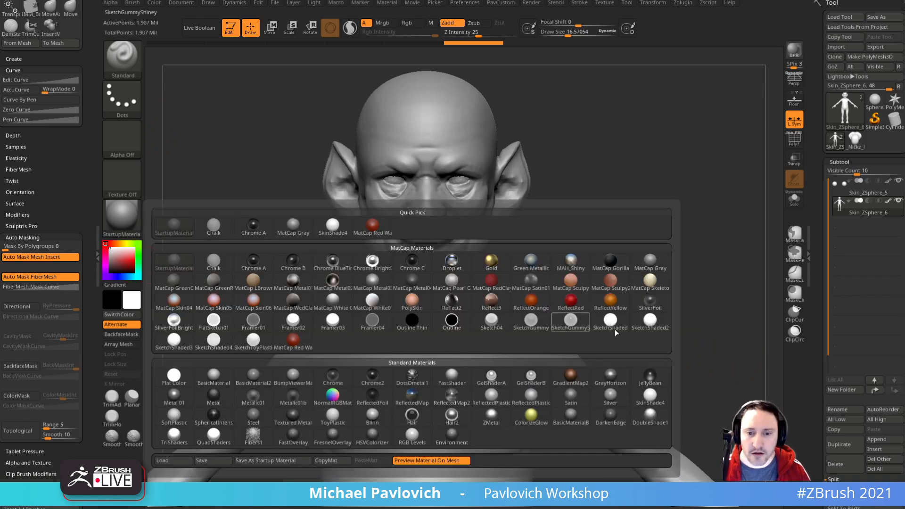
{"action": "left_click", "coordinate": [132, 222]}
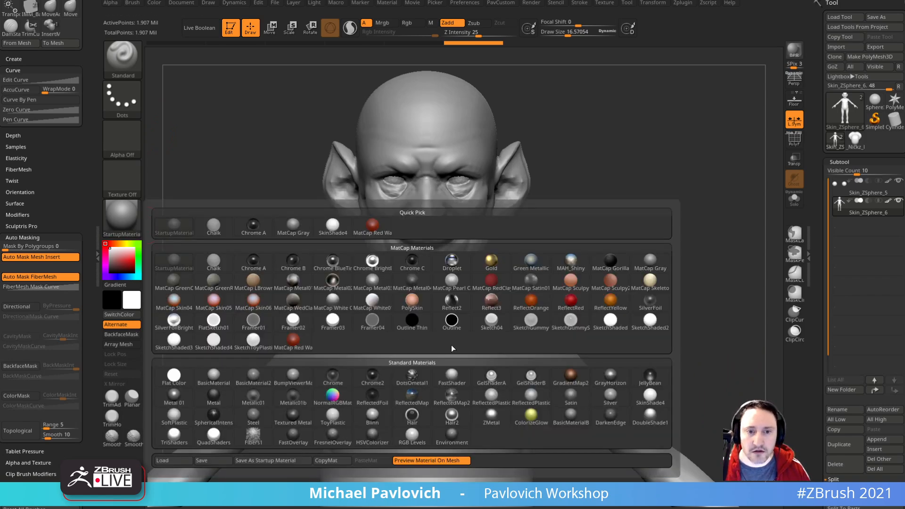
{"action": "left_click", "coordinate": [650, 396]}
{"action": "left_click_drag", "start_coordinate": [549, 139], "coordinate": [509, 142]}
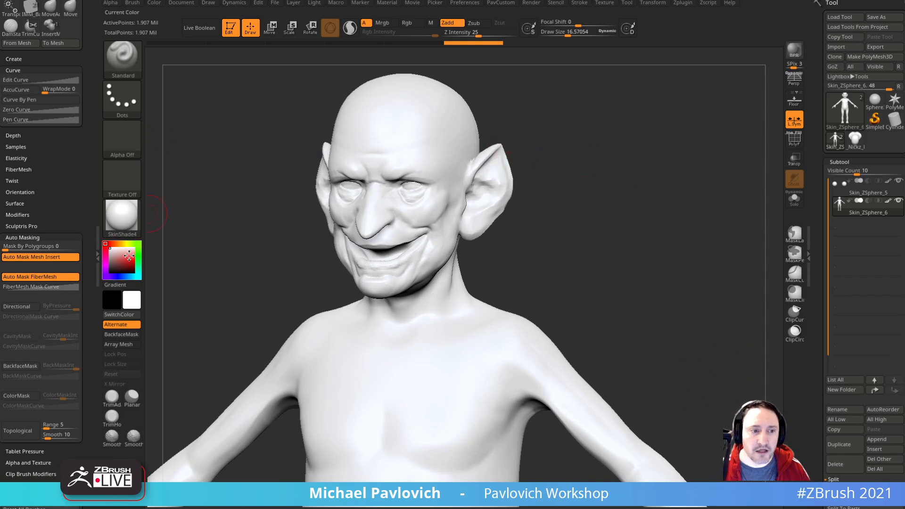
Step: Turn off the body's painted color display and choose a pale skin tone of R 201, G 177, B 161
{"action": "left_click", "coordinate": [114, 255]}
{"action": "left_click", "coordinate": [116, 243]}
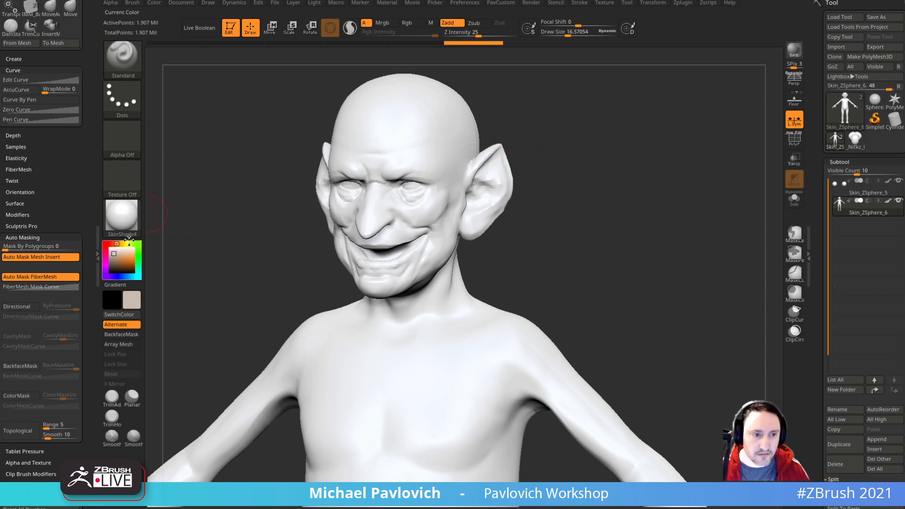
{"action": "left_click", "coordinate": [119, 244]}
{"action": "left_click", "coordinate": [889, 201]}
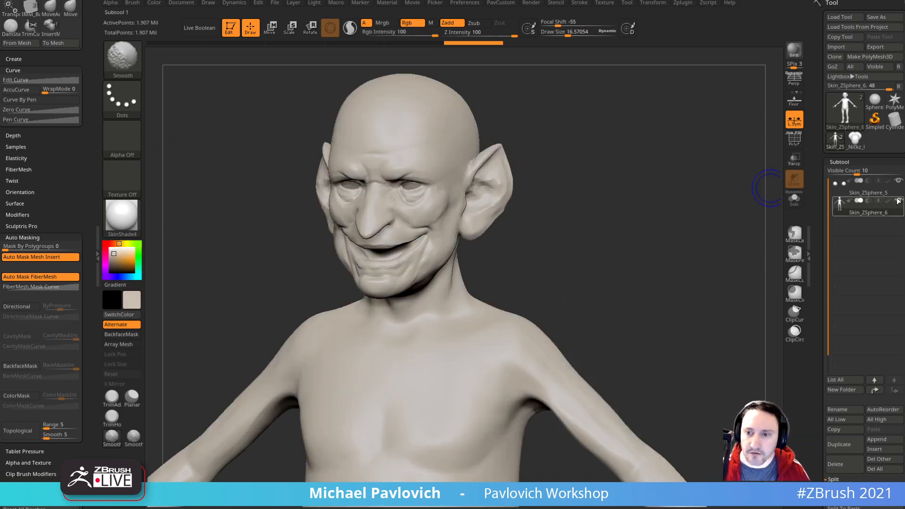
{"action": "left_click", "coordinate": [115, 251]}
{"action": "left_click", "coordinate": [116, 244]}
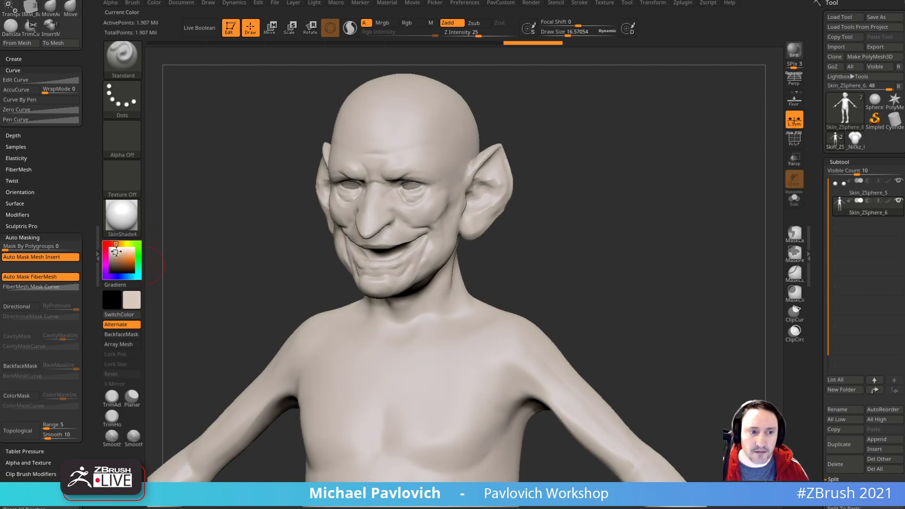
{"action": "left_click", "coordinate": [116, 255]}
{"action": "mouse_move", "coordinate": [630, 191]}
{"action": "left_mouse_down"}
{"action": "mouse_move", "coordinate": [682, 190]}
{"action": "mouse_move", "coordinate": [659, 192]}
{"action": "mouse_move", "coordinate": [658, 236]}
{"action": "left_mouse_up"}
Step: Set the brush to color-only Rgb painting with a draw size of about 22 and fill the body with the skin tone
{"action": "key", "text": "s"}
{"action": "left_click", "coordinate": [409, 22]}
{"action": "left_click", "coordinate": [451, 23]}
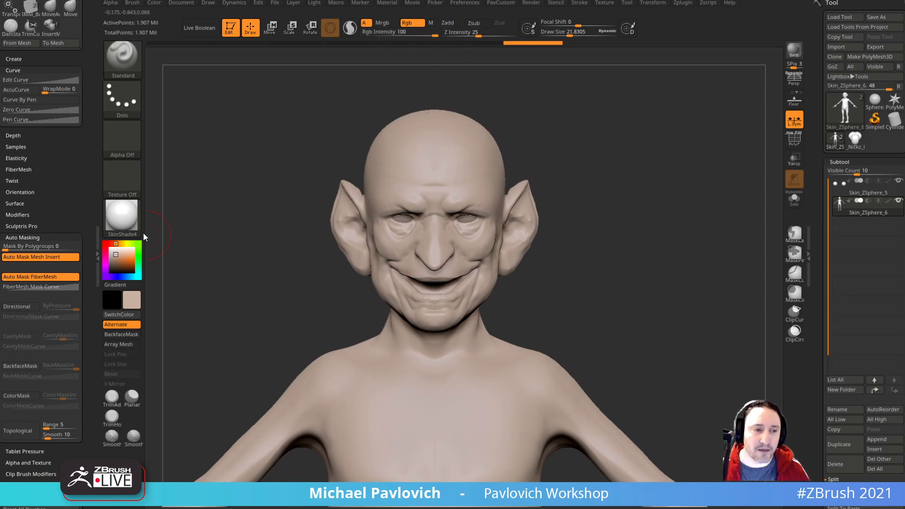
{"action": "left_click", "coordinate": [154, 2]}
{"action": "left_click", "coordinate": [222, 185]}
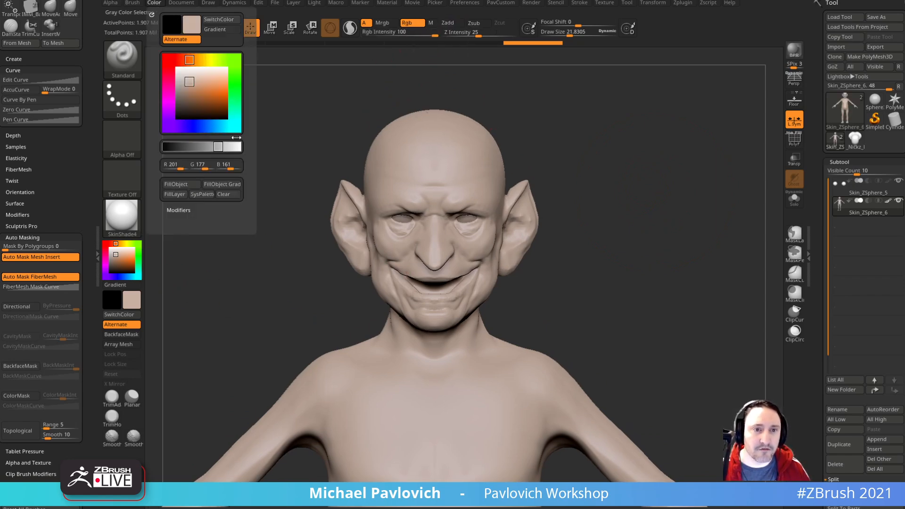
Step: Set Rgb Intensity to 37 and draw size to about 27, and paint soft red on the nose and under the eyes
{"action": "left_click", "coordinate": [407, 33]}
{"action": "left_click_drag", "start_coordinate": [597, 144], "coordinate": [568, 151], "text": "alt"}
{"action": "left_click", "coordinate": [111, 243]}
{"action": "left_click_drag", "start_coordinate": [117, 255], "coordinate": [119, 257]}
{"action": "key", "text": "]"}
{"action": "left_click_drag", "start_coordinate": [557, 183], "coordinate": [485, 184], "text": "alt"}
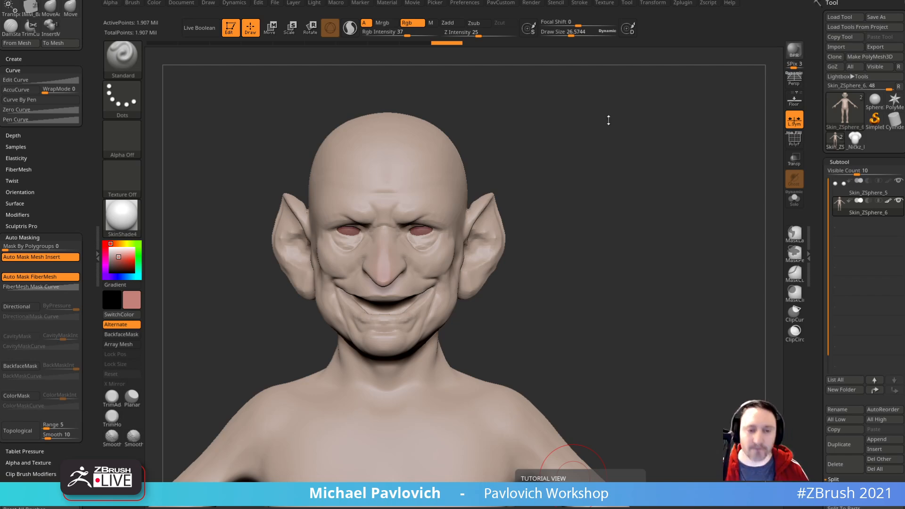
{"action": "left_click_drag", "start_coordinate": [640, 170], "coordinate": [550, 164], "text": "shift"}
{"action": "left_click_drag", "start_coordinate": [576, 133], "coordinate": [574, 152], "text": "alt"}
{"action": "left_click_drag", "start_coordinate": [432, 273], "coordinate": [439, 286]}
{"action": "left_click_drag", "start_coordinate": [618, 221], "coordinate": [517, 228]}
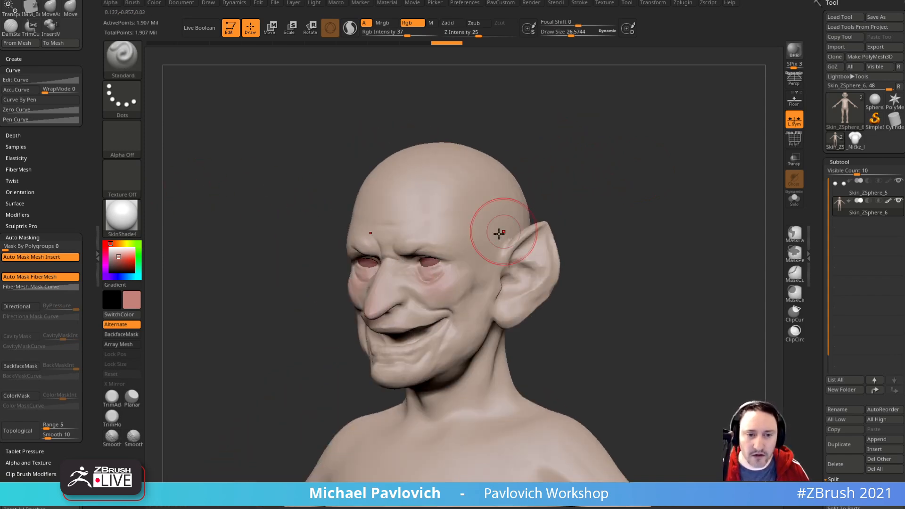
Step: Paint a darker red around the eyes, cheeks and mouth, and tint the ears with a draw size of about 32
{"action": "left_click", "coordinate": [120, 263]}
{"action": "left_click_drag", "start_coordinate": [453, 269], "coordinate": [469, 257]}
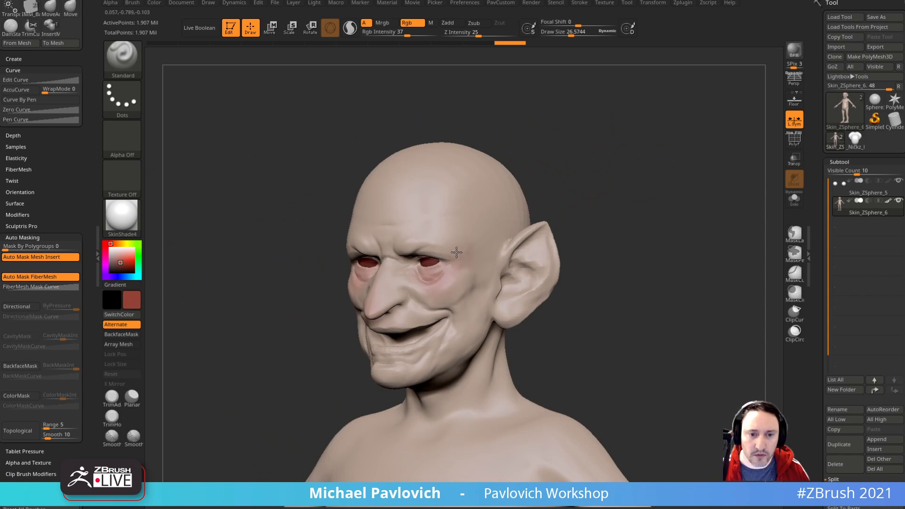
{"action": "mouse_move", "coordinate": [596, 313]}
{"action": "left_mouse_down"}
{"action": "mouse_move", "coordinate": [639, 287]}
{"action": "mouse_move", "coordinate": [323, 315]}
{"action": "mouse_move", "coordinate": [346, 306]}
{"action": "mouse_move", "coordinate": [307, 297]}
{"action": "left_mouse_up"}
{"action": "left_click_drag", "start_coordinate": [523, 290], "coordinate": [465, 295]}
{"action": "left_click", "coordinate": [340, 283]}
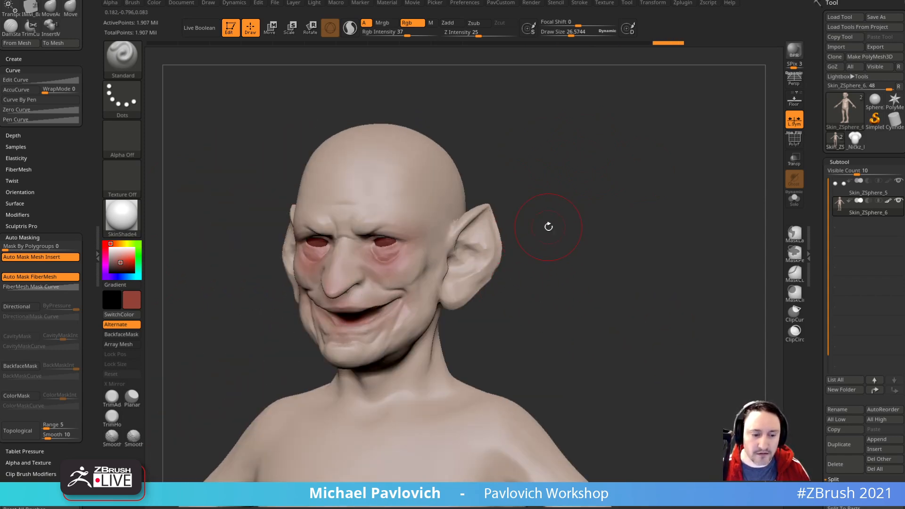
{"action": "left_click_drag", "start_coordinate": [552, 225], "coordinate": [543, 228]}
{"action": "key", "text": "s"}
{"action": "mouse_move", "coordinate": [489, 260]}
{"action": "left_mouse_down"}
{"action": "mouse_move", "coordinate": [486, 217]}
{"action": "mouse_move", "coordinate": [479, 276]}
{"action": "left_mouse_up"}
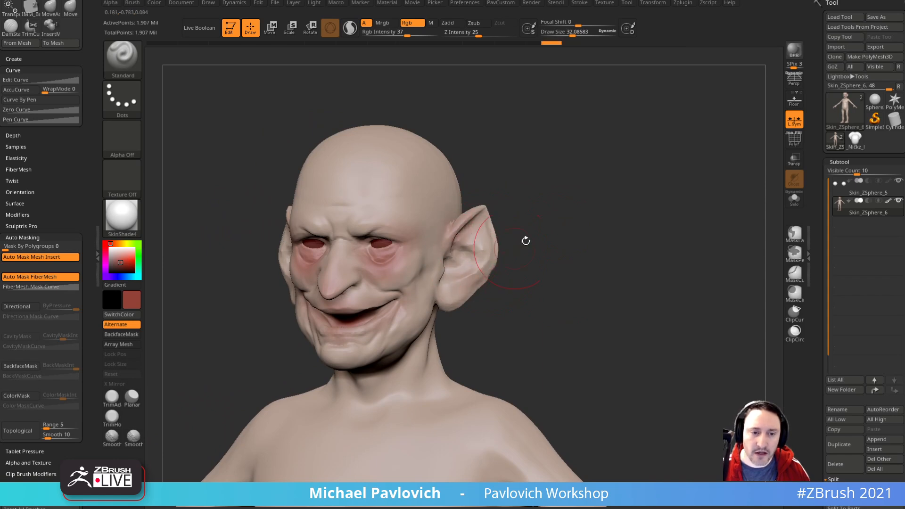
Step: Tint the forehead yellow and the jaw and upper neck with blue and purple
{"action": "left_click", "coordinate": [120, 244]}
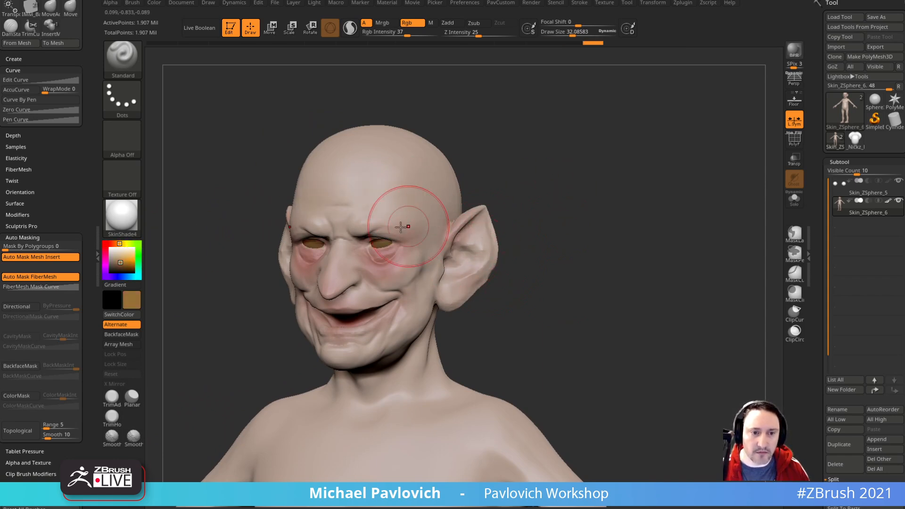
{"action": "left_click", "coordinate": [124, 277]}
{"action": "left_click_drag", "start_coordinate": [587, 229], "coordinate": [394, 277]}
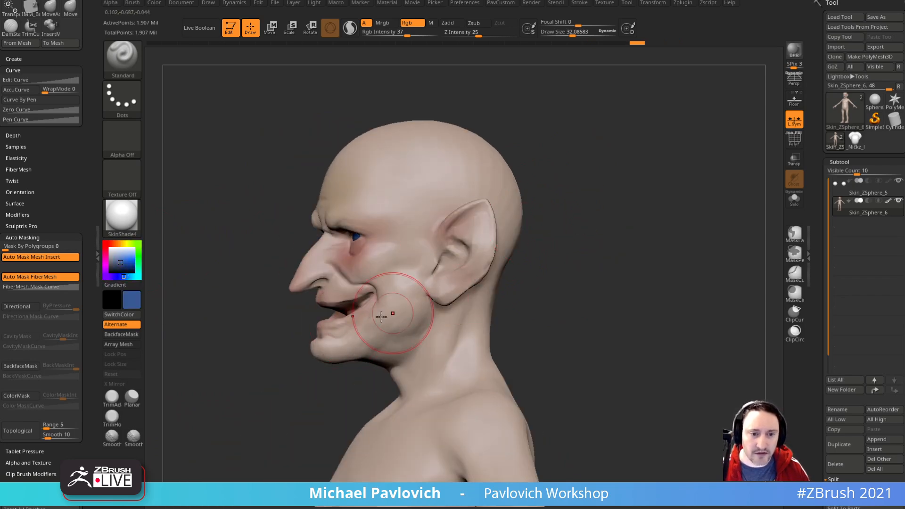
{"action": "left_click", "coordinate": [105, 271]}
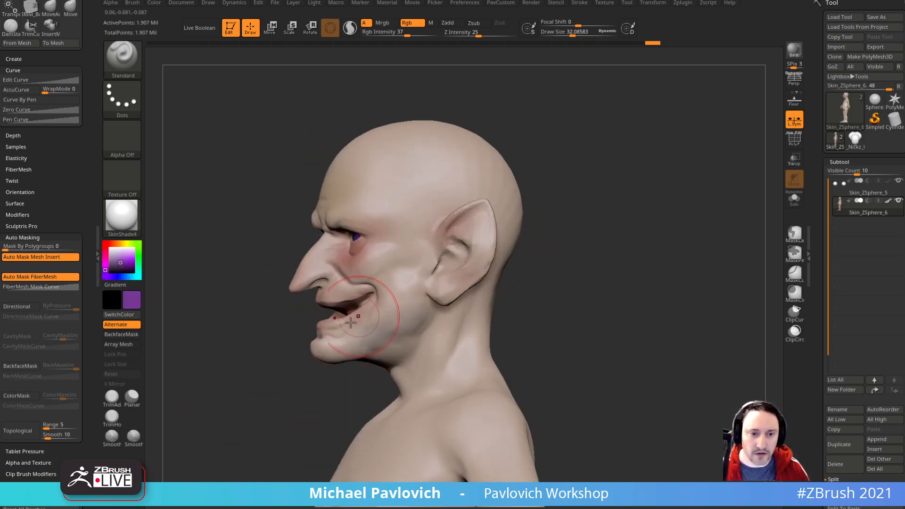
{"action": "mouse_move", "coordinate": [405, 343]}
{"action": "left_mouse_down"}
{"action": "mouse_move", "coordinate": [400, 373]}
{"action": "mouse_move", "coordinate": [424, 354]}
{"action": "left_mouse_up"}
{"action": "mouse_move", "coordinate": [524, 278]}
{"action": "left_mouse_down"}
{"action": "mouse_move", "coordinate": [598, 262]}
{"action": "mouse_move", "coordinate": [313, 262]}
{"action": "mouse_move", "coordinate": [476, 267]}
{"action": "mouse_move", "coordinate": [585, 253]}
{"action": "mouse_move", "coordinate": [536, 239]}
{"action": "mouse_move", "coordinate": [582, 194]}
{"action": "mouse_move", "coordinate": [557, 198]}
{"action": "left_mouse_up"}
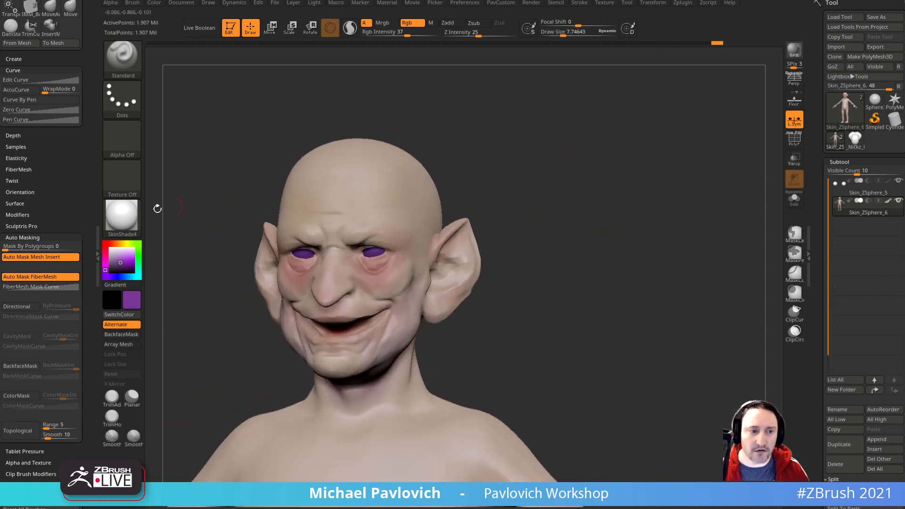
Step: Set the brush to a DragRect stroke with Alpha 22 and a dark red color
{"action": "left_click", "coordinate": [122, 99]}
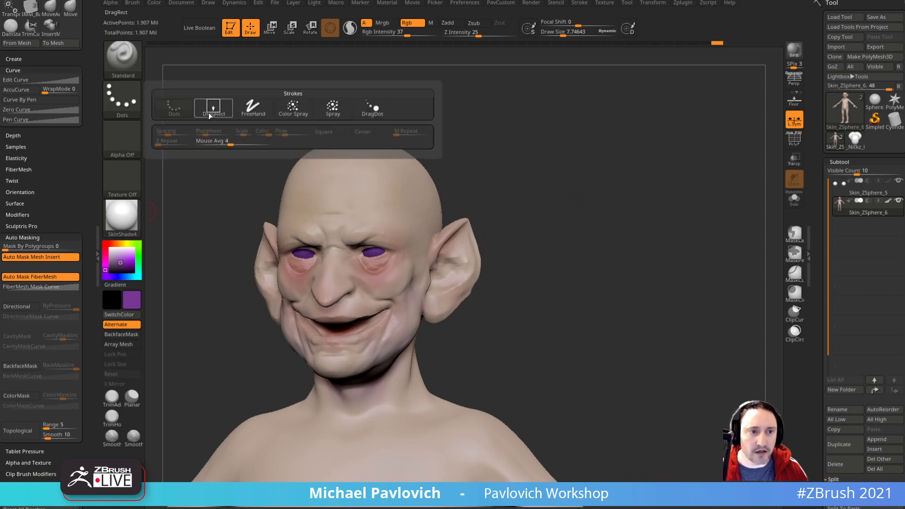
{"action": "left_click", "coordinate": [208, 115]}
{"action": "left_click", "coordinate": [137, 188]}
{"action": "left_click", "coordinate": [138, 188]}
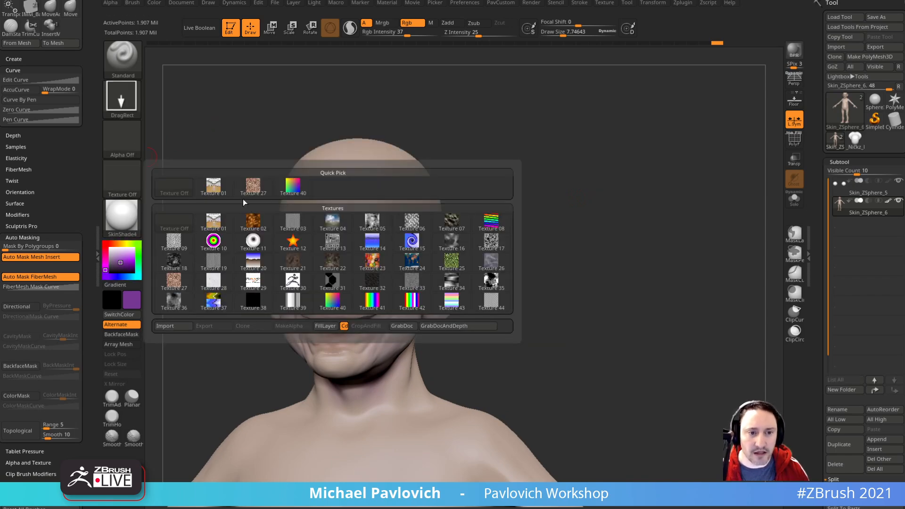
{"action": "left_click", "coordinate": [122, 138]}
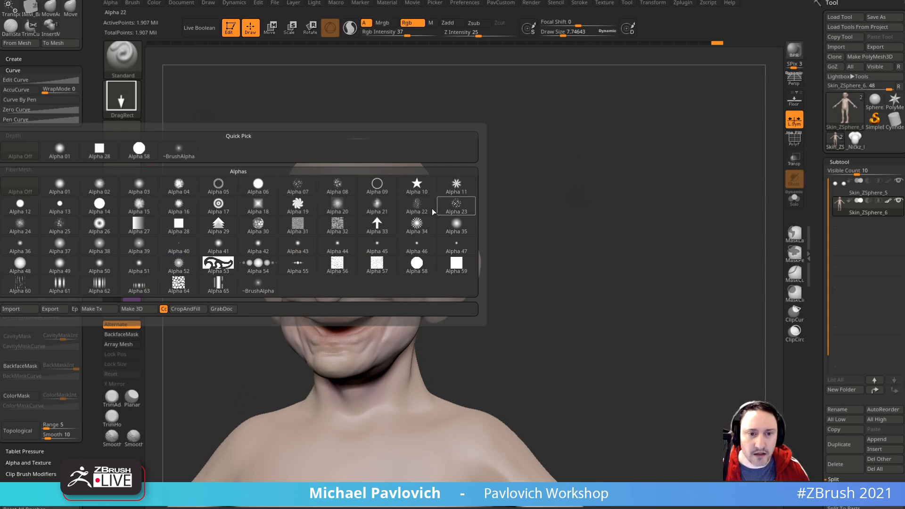
{"action": "left_click", "coordinate": [417, 205]}
{"action": "left_click", "coordinate": [118, 265]}
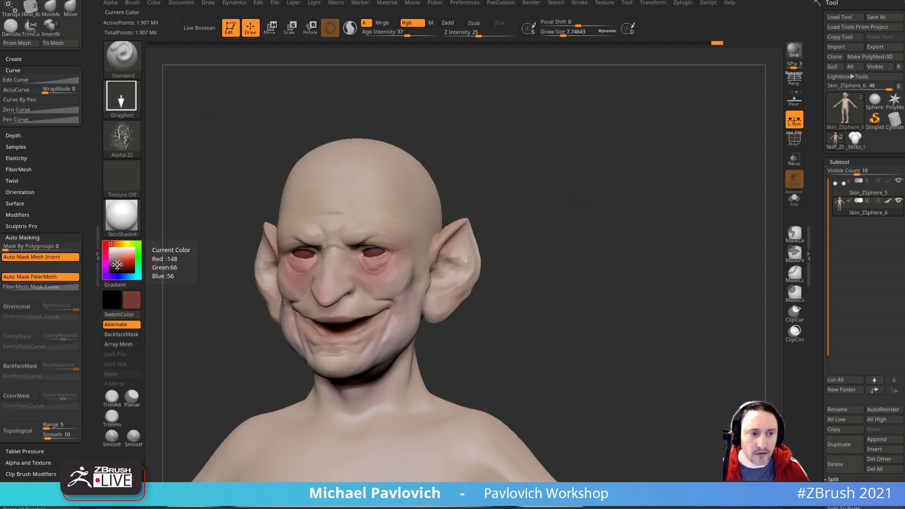
Step: Set Rgb Intensity to 10 and stamp faint dark red veins across the scalp and side of the head
{"action": "left_click_drag", "start_coordinate": [371, 216], "coordinate": [437, 304]}
{"action": "key", "text": "ctrl+z"}
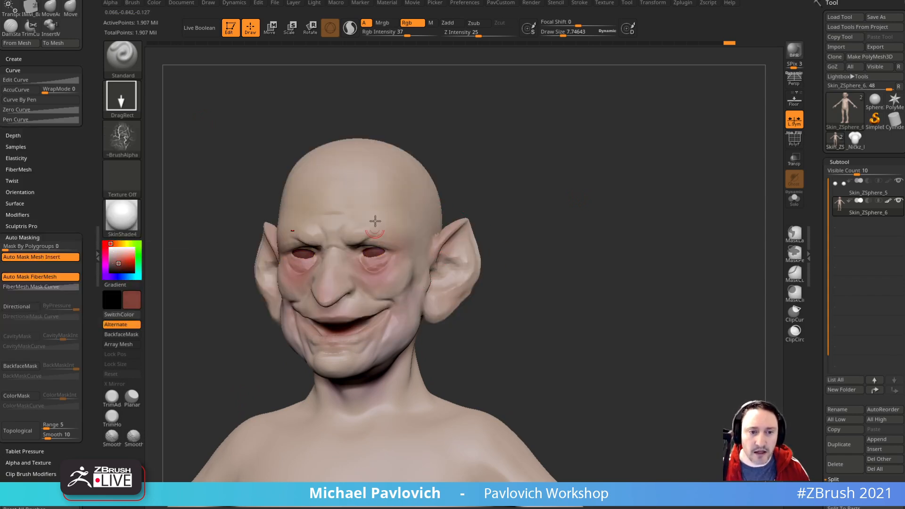
{"action": "left_click", "coordinate": [386, 34]}
{"action": "key", "text": "Return"}
{"action": "left_click_drag", "start_coordinate": [538, 212], "coordinate": [540, 308]}
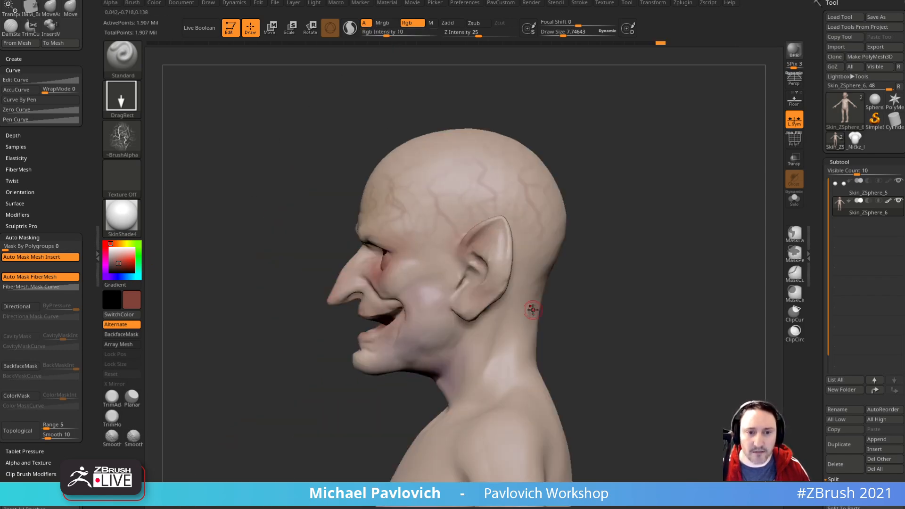
Step: Stamp faint blue and green veins over the temples, scalp, cheeks, ears and upper chest
{"action": "left_click", "coordinate": [118, 277]}
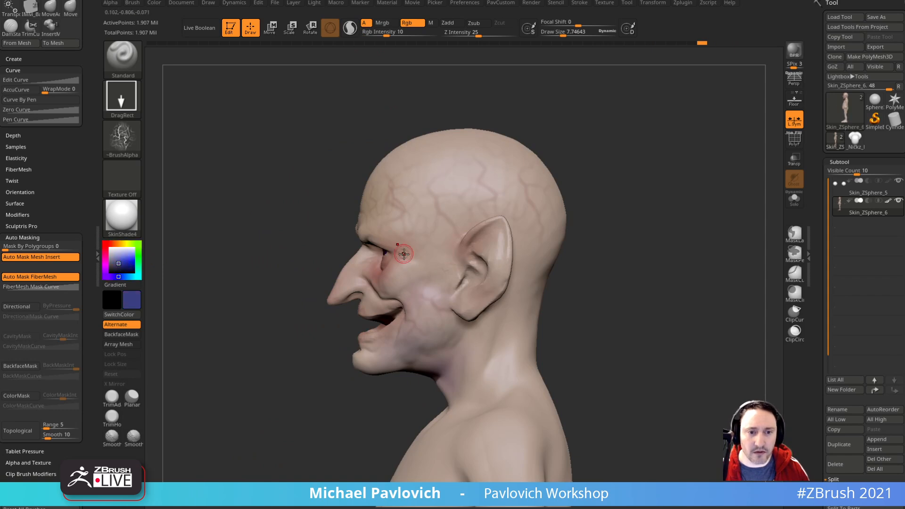
{"action": "left_click", "coordinate": [138, 265]}
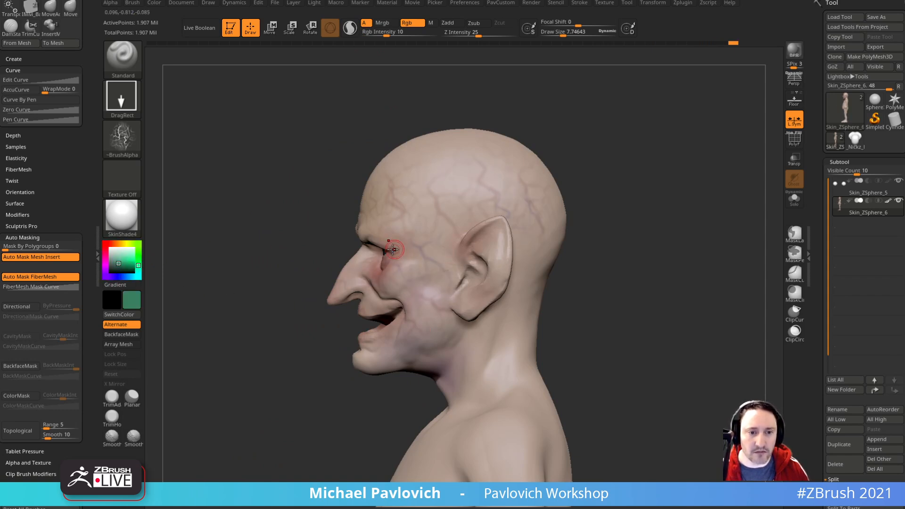
{"action": "left_click_drag", "start_coordinate": [556, 338], "coordinate": [417, 292]}
{"action": "left_click_drag", "start_coordinate": [431, 201], "coordinate": [494, 195]}
{"action": "left_click_drag", "start_coordinate": [524, 330], "coordinate": [398, 342]}
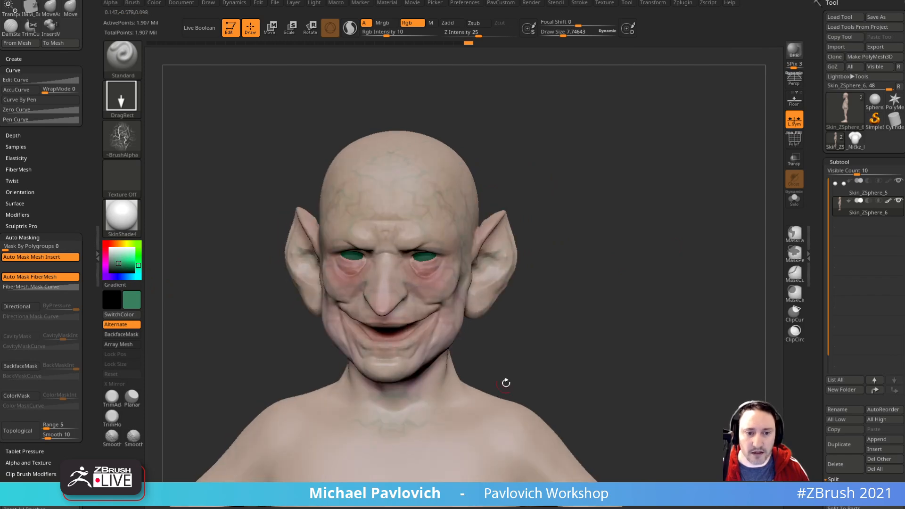
{"action": "left_click_drag", "start_coordinate": [523, 353], "coordinate": [464, 356]}
{"action": "left_click_drag", "start_coordinate": [553, 292], "coordinate": [480, 261]}
{"action": "mouse_move", "coordinate": [573, 250]}
{"action": "left_mouse_down"}
{"action": "mouse_move", "coordinate": [558, 198]}
{"action": "mouse_move", "coordinate": [679, 192]}
{"action": "mouse_move", "coordinate": [683, 249]}
{"action": "mouse_move", "coordinate": [609, 254]}
{"action": "left_mouse_up"}
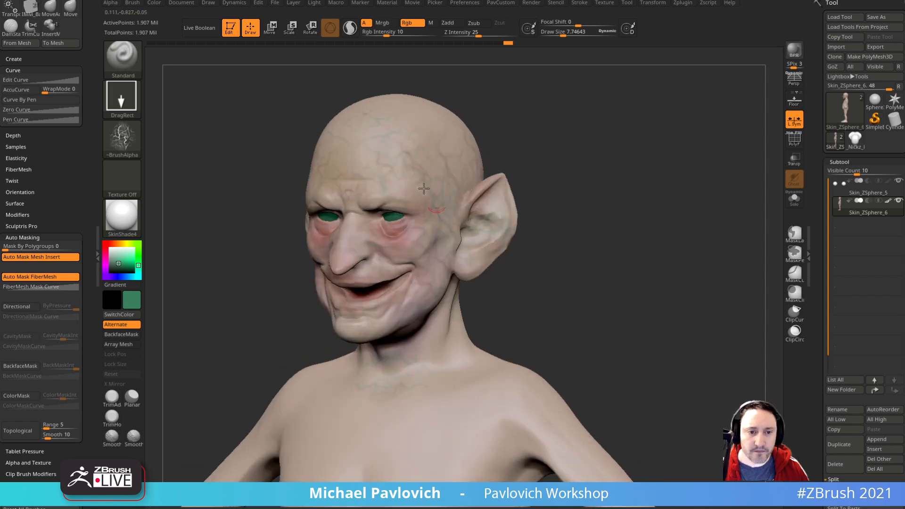
{"action": "left_click_drag", "start_coordinate": [209, 212], "coordinate": [219, 250], "text": "alt"}
Step: Switch the painting brush to Alpha 07 with a Dots stroke and a light tan color
{"action": "left_click", "coordinate": [113, 244]}
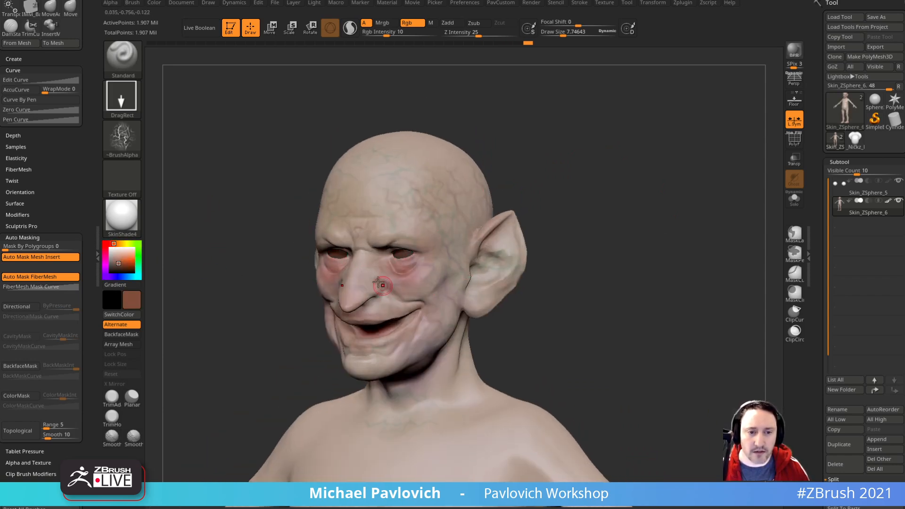
{"action": "left_click", "coordinate": [122, 138]}
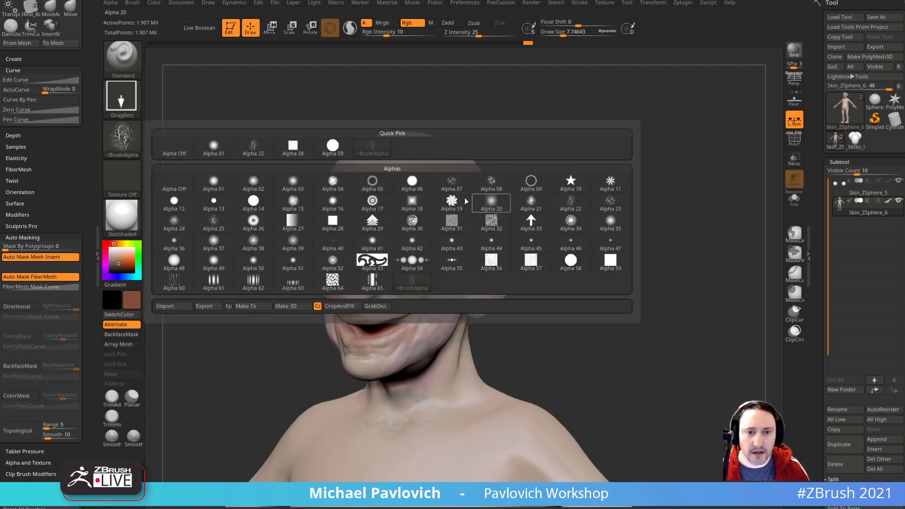
{"action": "left_click", "coordinate": [451, 182]}
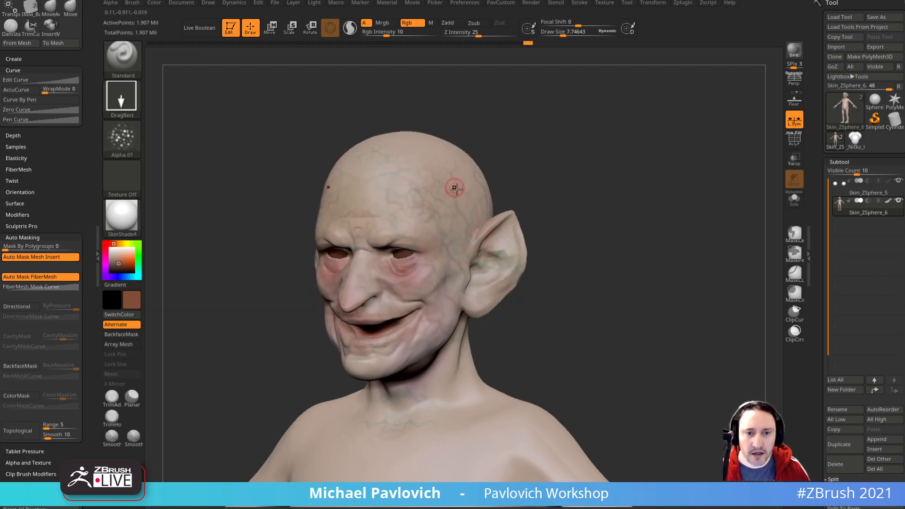
{"action": "left_click", "coordinate": [119, 258]}
{"action": "left_click", "coordinate": [117, 244]}
{"action": "left_click_drag", "start_coordinate": [542, 202], "coordinate": [607, 206], "text": "shift"}
{"action": "mouse_move", "coordinate": [391, 231]}
{"action": "left_mouse_down"}
{"action": "mouse_move", "coordinate": [324, 241]}
{"action": "mouse_move", "coordinate": [422, 232]}
{"action": "left_mouse_up"}
{"action": "mouse_move", "coordinate": [509, 169]}
{"action": "left_mouse_down", "text": "alt"}
{"action": "mouse_move", "coordinate": [503, 192]}
{"action": "mouse_move", "coordinate": [539, 200]}
{"action": "left_mouse_up", "text": "alt"}
{"action": "left_click", "coordinate": [121, 100]}
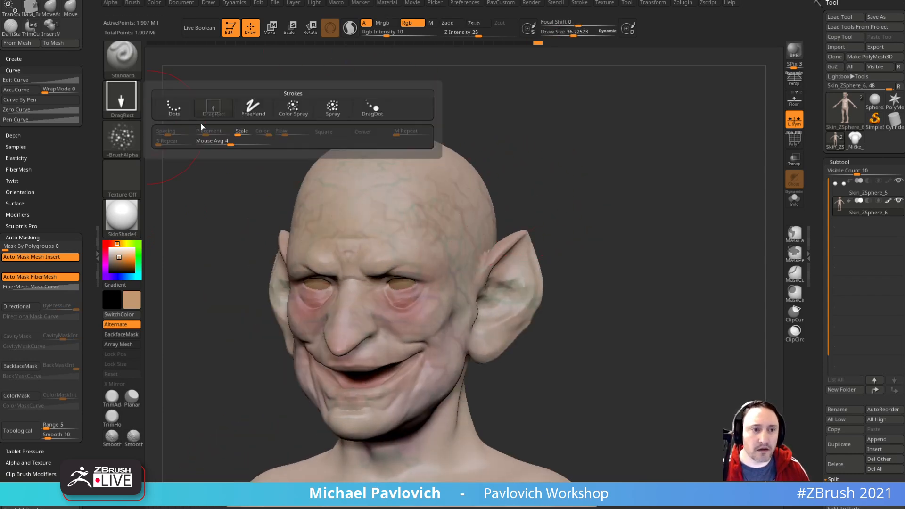
{"action": "left_click", "coordinate": [174, 107]}
Step: Paint tan mottling over the forehead and temple veins with a draw size of about 25, raising Rgb Intensity to 47
{"action": "key", "text": "s"}
{"action": "mouse_move", "coordinate": [367, 239]}
{"action": "left_mouse_down"}
{"action": "mouse_move", "coordinate": [390, 226]}
{"action": "mouse_move", "coordinate": [427, 239]}
{"action": "left_mouse_up"}
{"action": "mouse_move", "coordinate": [431, 241]}
{"action": "left_mouse_down"}
{"action": "mouse_move", "coordinate": [458, 219]}
{"action": "mouse_move", "coordinate": [432, 198]}
{"action": "mouse_move", "coordinate": [392, 204]}
{"action": "mouse_move", "coordinate": [379, 234]}
{"action": "left_mouse_up"}
{"action": "key", "text": "s"}
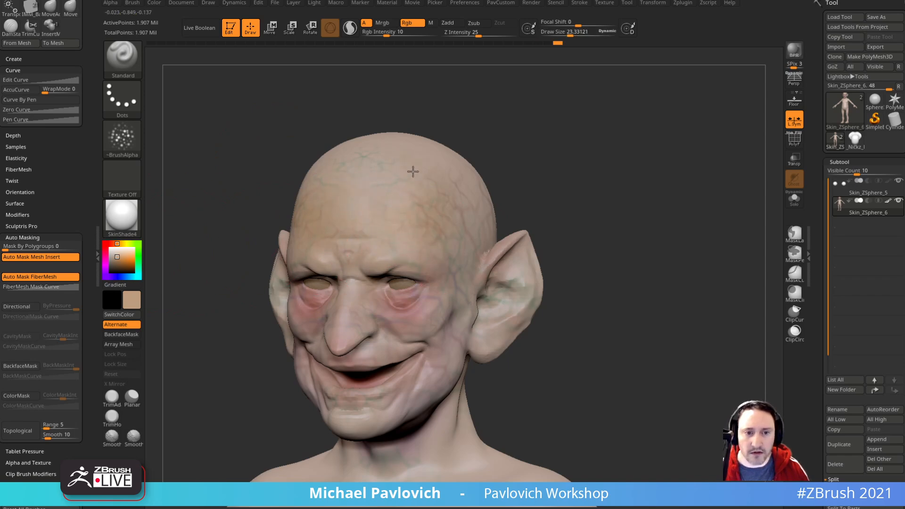
{"action": "left_click_drag", "start_coordinate": [604, 165], "coordinate": [568, 175]}
{"action": "key", "text": "s"}
{"action": "left_click_drag", "start_coordinate": [410, 265], "coordinate": [412, 266]}
{"action": "left_click_drag", "start_coordinate": [386, 34], "coordinate": [405, 34]}
{"action": "mouse_move", "coordinate": [371, 259]}
{"action": "left_mouse_down"}
{"action": "mouse_move", "coordinate": [414, 237]}
{"action": "mouse_move", "coordinate": [426, 191]}
{"action": "mouse_move", "coordinate": [401, 274]}
{"action": "left_mouse_up"}
{"action": "left_click_drag", "start_coordinate": [405, 34], "coordinate": [413, 34]}
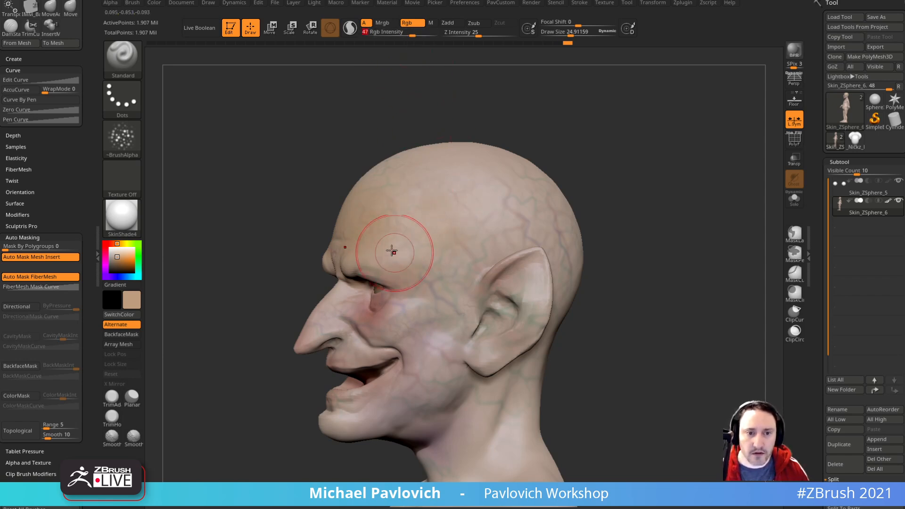
Step: Blend pinkish and pale beige tones over the forehead, temples and face
{"action": "left_click_drag", "start_coordinate": [254, 170], "coordinate": [278, 170]}
{"action": "left_click", "coordinate": [113, 244]}
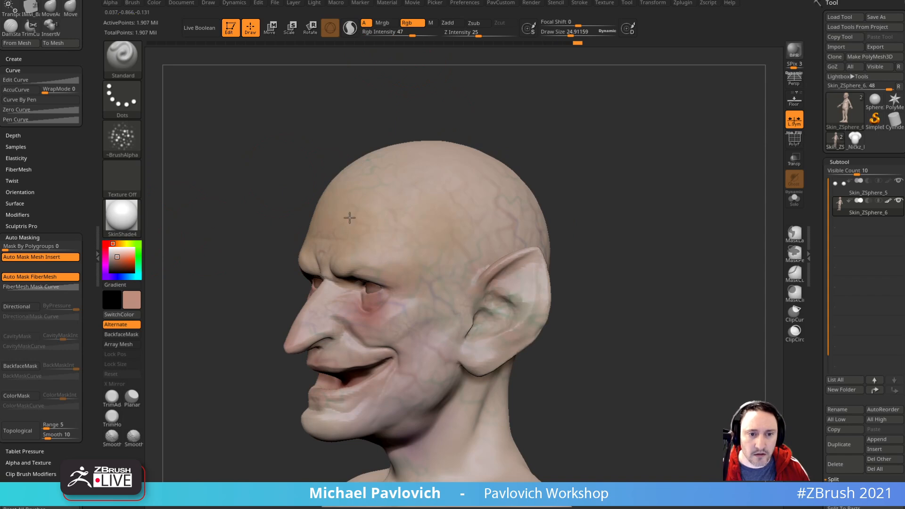
{"action": "left_click", "coordinate": [116, 257]}
{"action": "left_click_drag", "start_coordinate": [653, 208], "coordinate": [721, 175], "text": "alt"}
{"action": "left_click", "coordinate": [121, 243]}
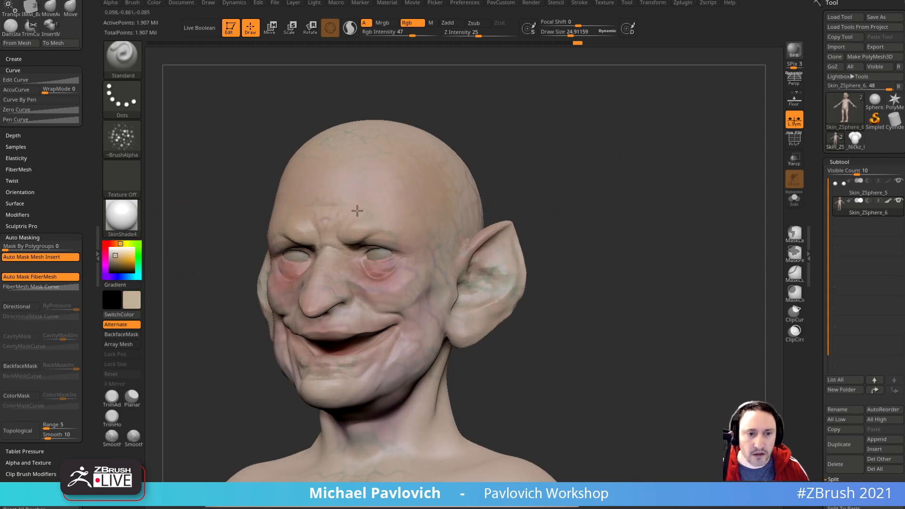
{"action": "key", "text": "s"}
{"action": "mouse_move", "coordinate": [354, 260]}
{"action": "left_mouse_down"}
{"action": "mouse_move", "coordinate": [384, 271]}
{"action": "mouse_move", "coordinate": [364, 267]}
{"action": "left_mouse_up"}
Step: Soften the redness under the eyes and on the nose with a muted skin pink at a draw size of about 14
{"action": "left_click", "coordinate": [115, 244]}
{"action": "key", "text": "c"}
{"action": "mouse_move", "coordinate": [313, 287]}
{"action": "left_mouse_down"}
{"action": "mouse_move", "coordinate": [347, 271]}
{"action": "mouse_move", "coordinate": [364, 293]}
{"action": "mouse_move", "coordinate": [419, 278]}
{"action": "left_mouse_up"}
{"action": "left_click_drag", "start_coordinate": [562, 222], "coordinate": [542, 238]}
{"action": "key", "text": "s"}
{"action": "mouse_move", "coordinate": [418, 285]}
{"action": "left_mouse_down"}
{"action": "mouse_move", "coordinate": [425, 276]}
{"action": "mouse_move", "coordinate": [389, 282]}
{"action": "left_mouse_up"}
{"action": "left_click_drag", "start_coordinate": [634, 213], "coordinate": [679, 214]}
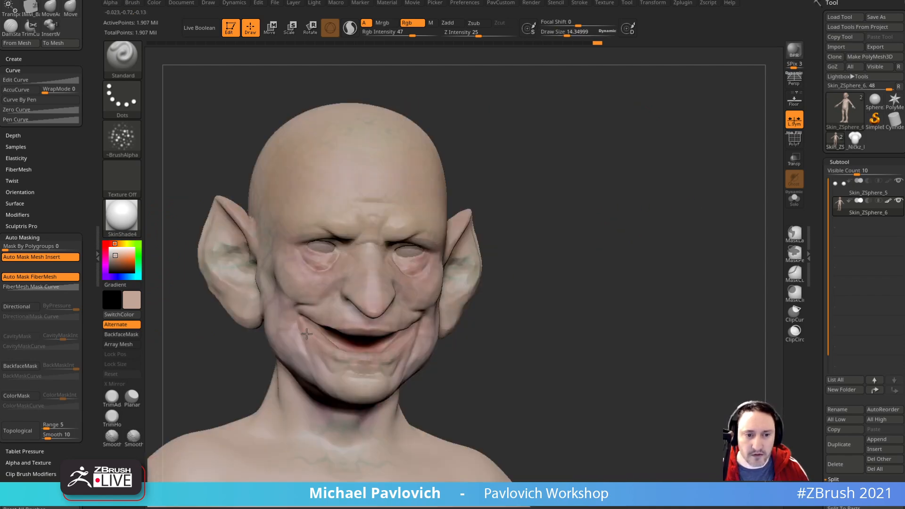
Step: Tint the temples, jaw and neck with a purplish pink at a draw size of about 21
{"action": "left_click_drag", "start_coordinate": [552, 241], "coordinate": [502, 253]}
{"action": "key", "text": "bracketright"}
{"action": "left_click", "coordinate": [106, 257]}
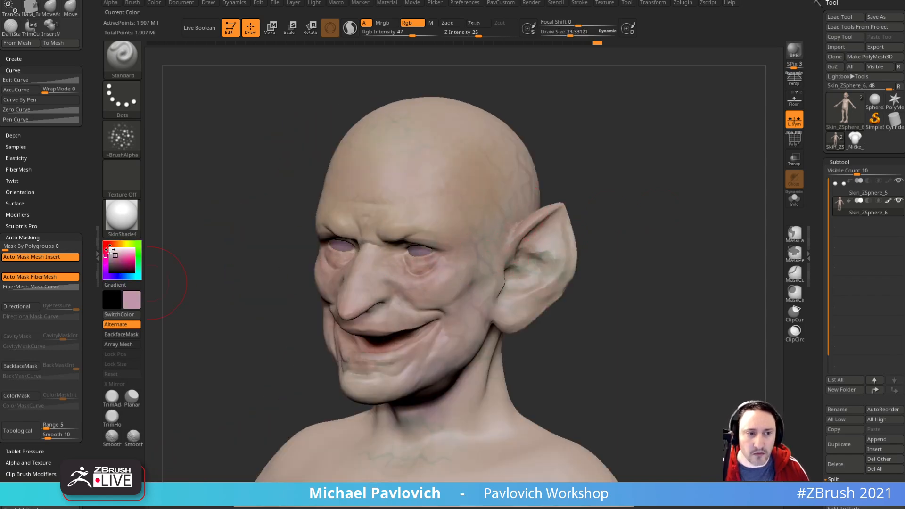
{"action": "left_click_drag", "start_coordinate": [670, 278], "coordinate": [627, 277]}
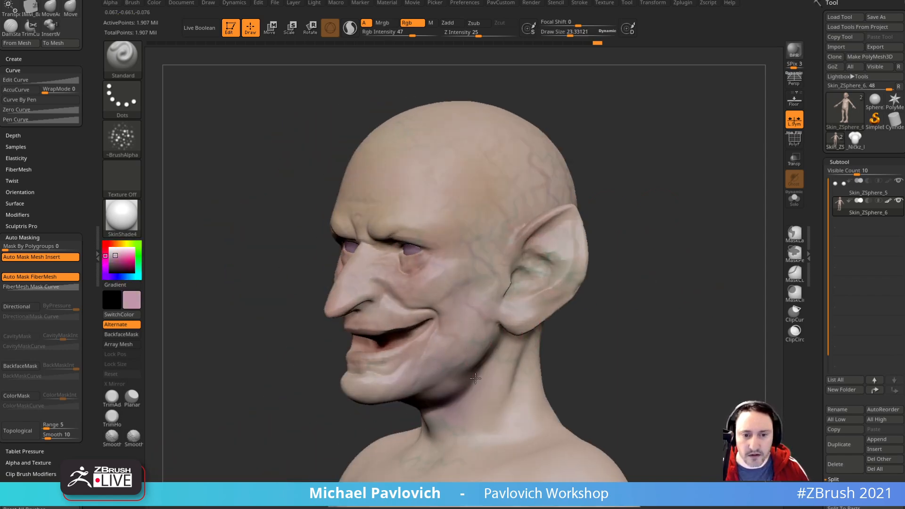
{"action": "left_click_drag", "start_coordinate": [610, 162], "coordinate": [665, 162]}
Step: Blend light tan into the cheeks and jaw with a draw size of about 17
{"action": "left_click", "coordinate": [117, 244]}
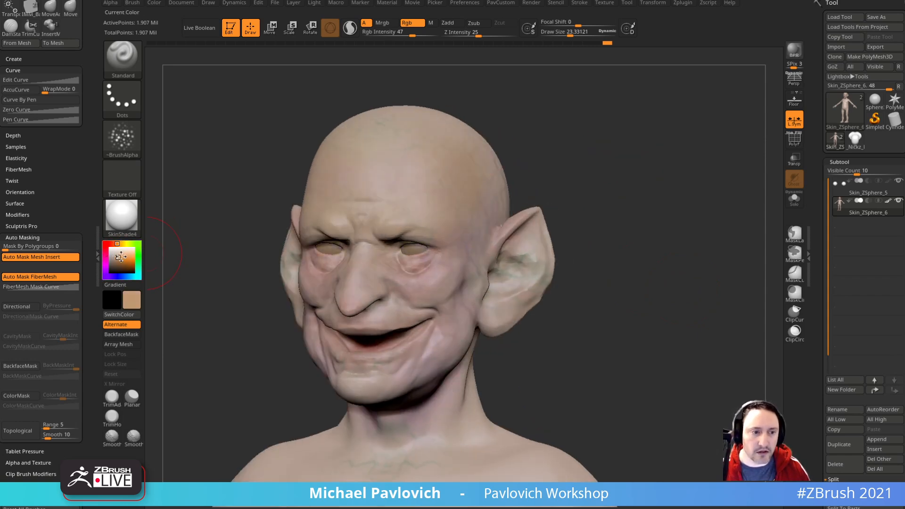
{"action": "key", "text": "["}
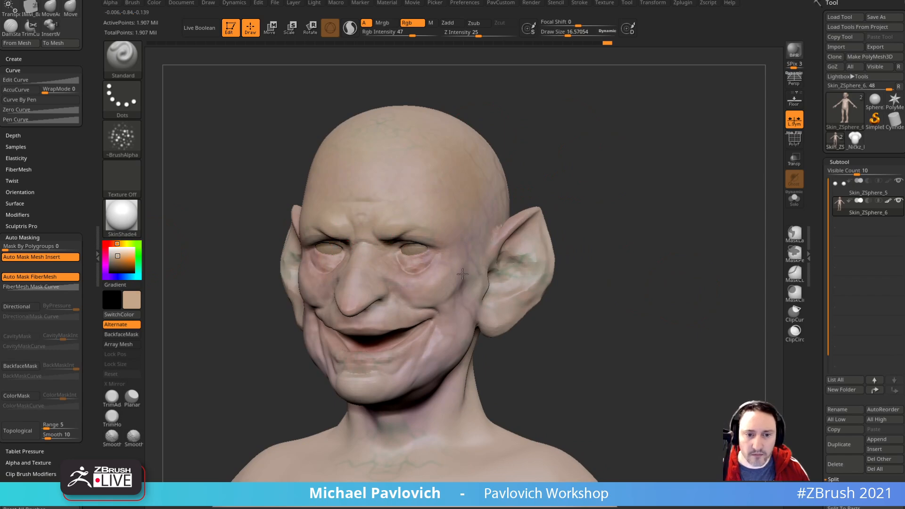
{"action": "left_click_drag", "start_coordinate": [589, 262], "coordinate": [517, 214]}
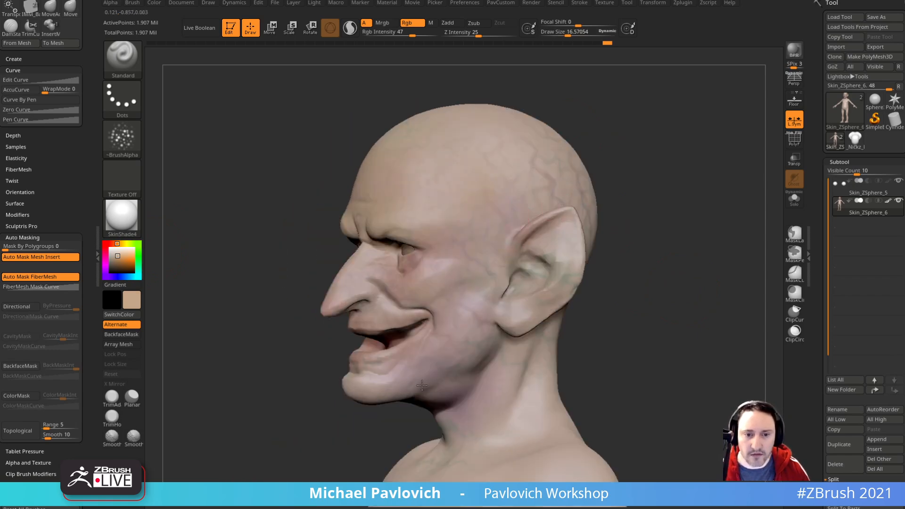
{"action": "right_click_drag", "start_coordinate": [413, 360], "coordinate": [618, 264]}
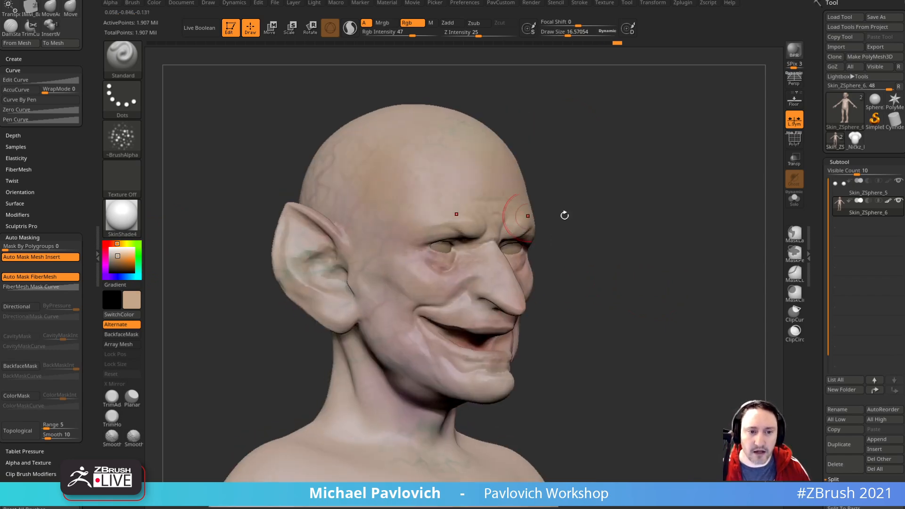
{"action": "right_click_drag", "start_coordinate": [347, 137], "coordinate": [471, 235]}
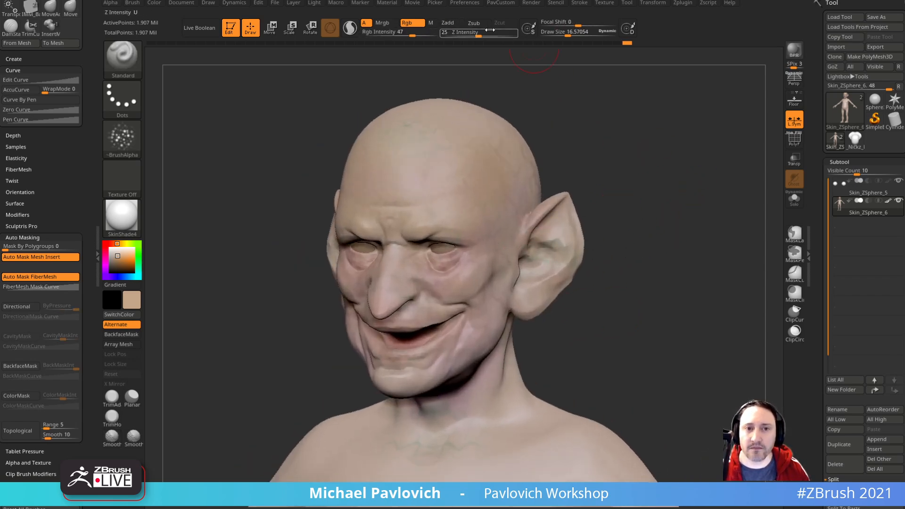
Step: Set the SkinShade4 material's wax strength to 38 and turn on WaxPreview in the render properties
{"action": "left_click", "coordinate": [393, 4]}
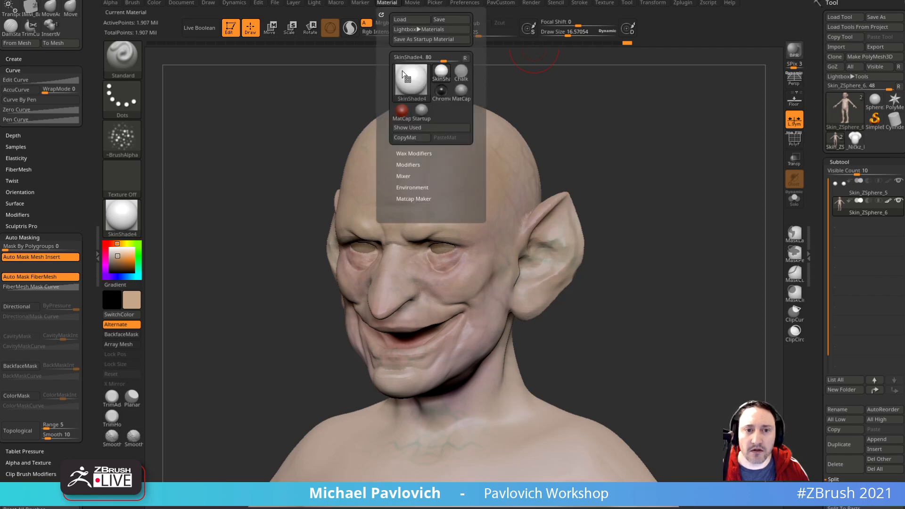
{"action": "left_click", "coordinate": [408, 165]}
{"action": "left_click", "coordinate": [405, 153]}
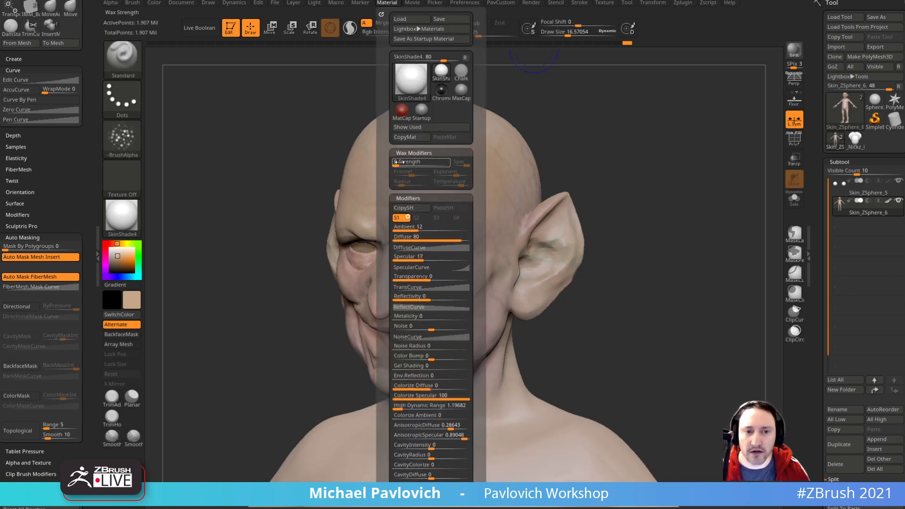
{"action": "left_click", "coordinate": [402, 162]}
{"action": "left_click", "coordinate": [393, 184]}
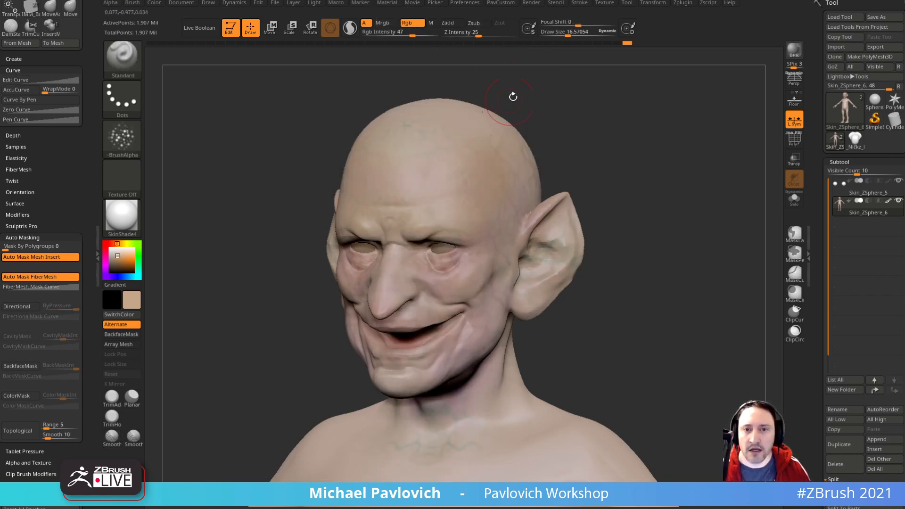
{"action": "left_click", "coordinate": [530, 3]}
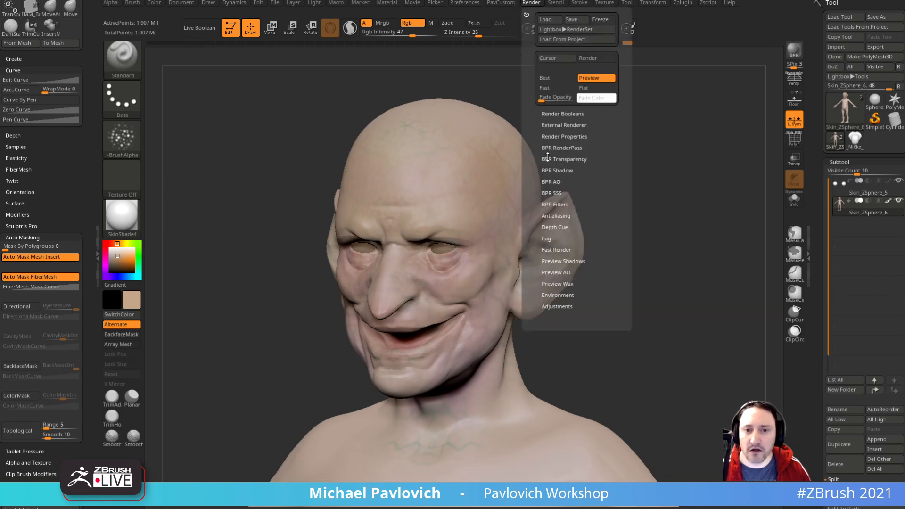
{"action": "key", "text": "shift"}
{"action": "left_click", "coordinate": [554, 136]}
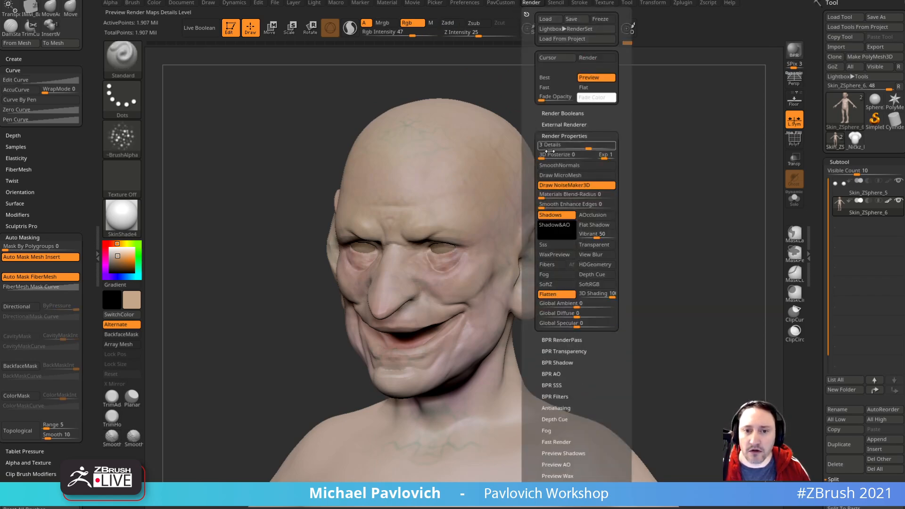
{"action": "left_click", "coordinate": [553, 245]}
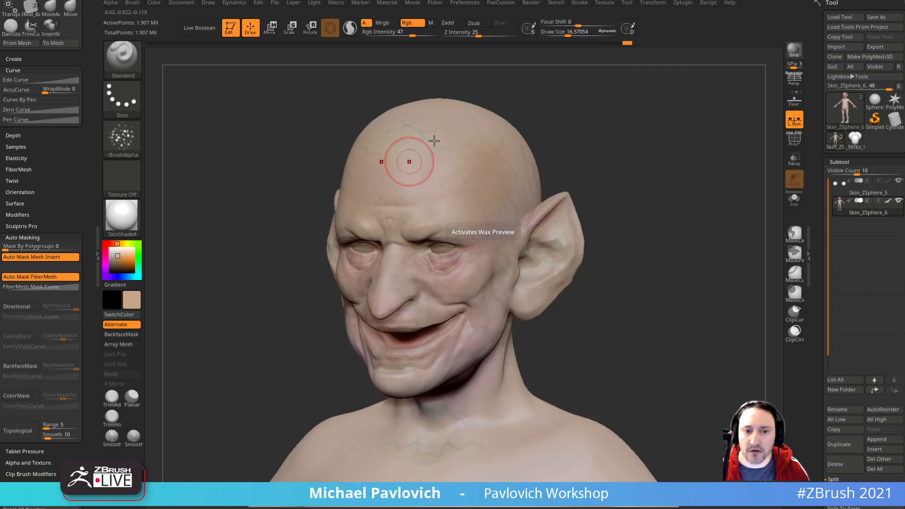
Step: Set the material's wax strength to 42 and wax specular to 100, and raise the wax temperature
{"action": "left_click", "coordinate": [389, 3]}
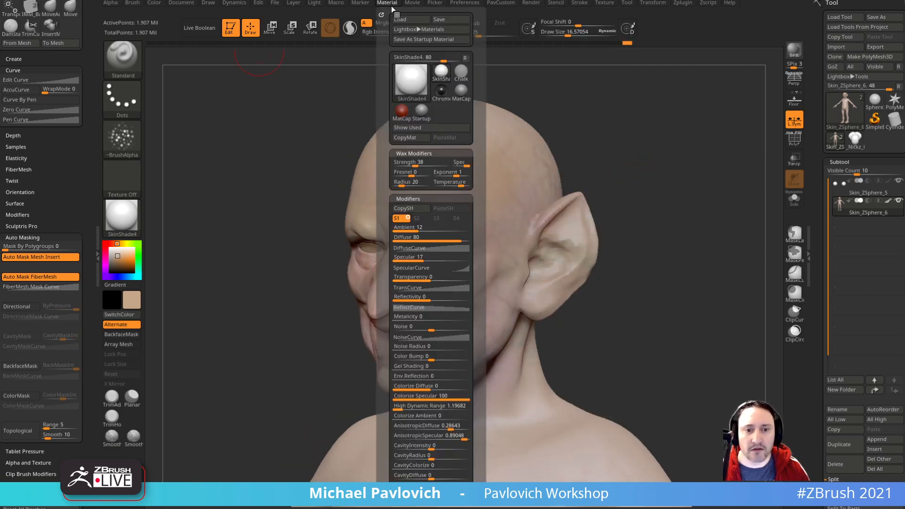
{"action": "left_click_drag", "start_coordinate": [562, 138], "coordinate": [663, 135], "text": "alt"}
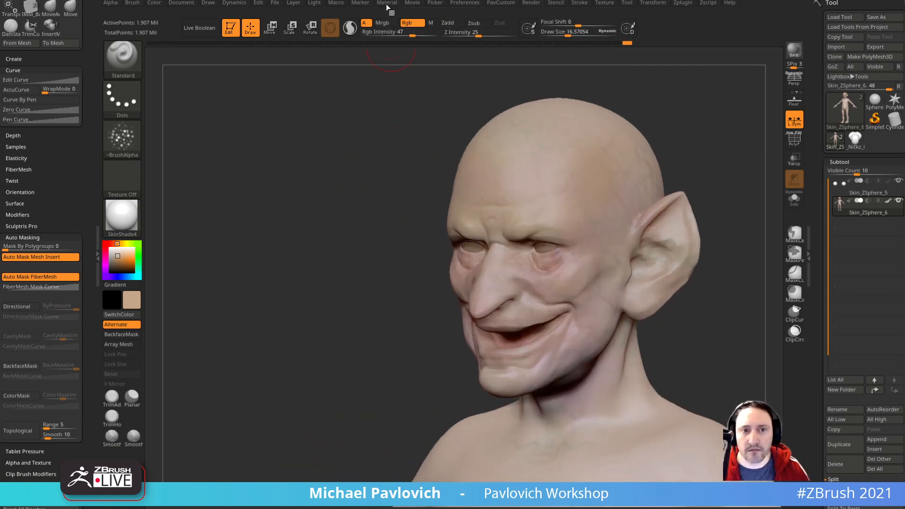
{"action": "left_click", "coordinate": [386, 4]}
{"action": "mouse_move", "coordinate": [415, 162]}
{"action": "left_mouse_down"}
{"action": "mouse_move", "coordinate": [445, 161]}
{"action": "mouse_move", "coordinate": [416, 163]}
{"action": "left_mouse_up"}
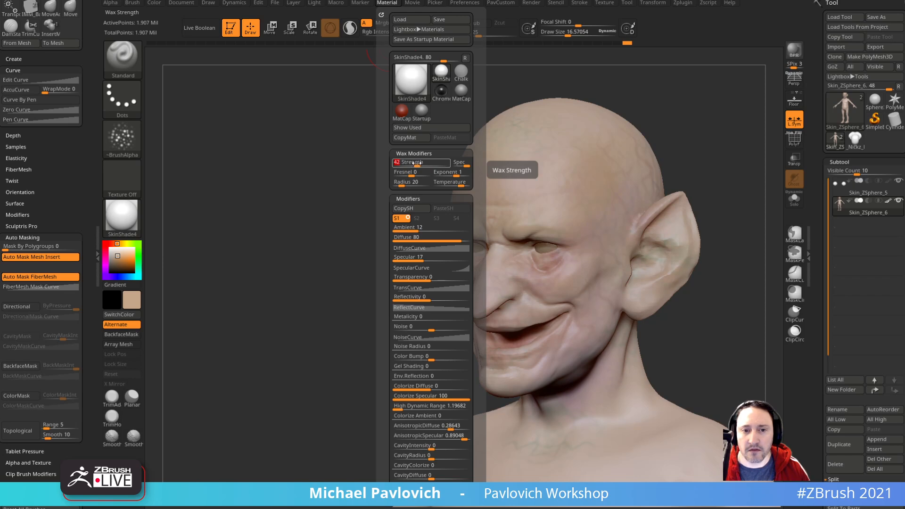
{"action": "left_click", "coordinate": [467, 163]}
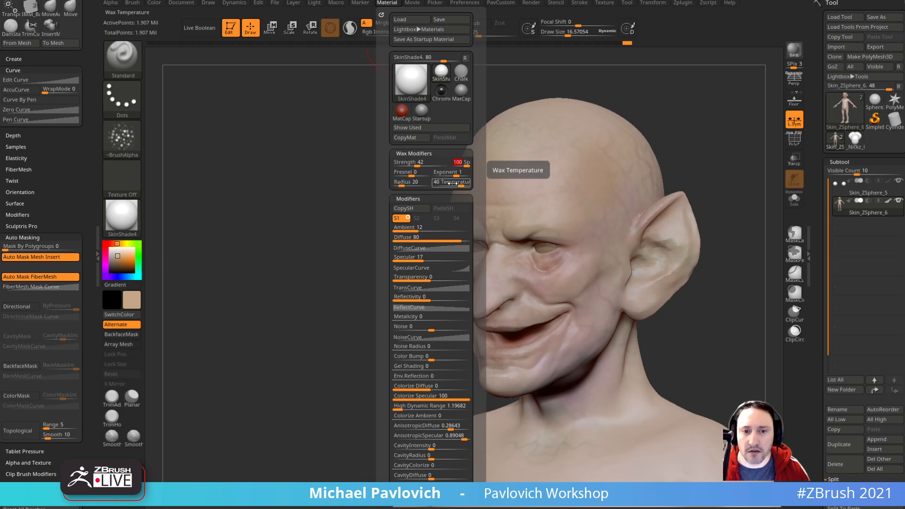
{"action": "mouse_move", "coordinate": [453, 183]}
{"action": "left_mouse_down"}
{"action": "mouse_move", "coordinate": [440, 184]}
{"action": "mouse_move", "coordinate": [467, 185]}
{"action": "left_mouse_up"}
{"action": "mouse_move", "coordinate": [683, 163]}
{"action": "left_mouse_down", "text": "alt"}
{"action": "mouse_move", "coordinate": [672, 165]}
{"action": "mouse_move", "coordinate": [700, 183]}
{"action": "mouse_move", "coordinate": [643, 193]}
{"action": "mouse_move", "coordinate": [674, 216]}
{"action": "mouse_move", "coordinate": [632, 227]}
{"action": "left_mouse_up", "text": "alt"}
{"action": "left_click_drag", "start_coordinate": [685, 277], "coordinate": [515, 297]}
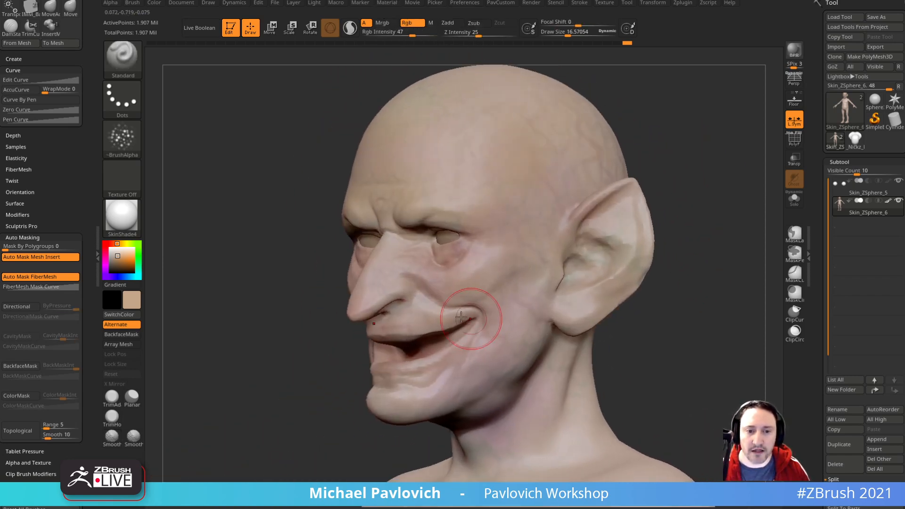
Step: Carve the creases around the nostrils with the DamStandard brush at a draw size of about 11
{"action": "left_click_drag", "start_coordinate": [679, 283], "coordinate": [689, 242], "text": "alt"}
{"action": "key", "text": "b"}
{"action": "key", "text": "d"}
{"action": "key", "text": "s"}
{"action": "key", "text": "s"}
{"action": "mouse_move", "coordinate": [428, 259]}
{"action": "left_mouse_down"}
{"action": "mouse_move", "coordinate": [415, 257]}
{"action": "mouse_move", "coordinate": [415, 274]}
{"action": "mouse_move", "coordinate": [396, 286]}
{"action": "left_mouse_up"}
{"action": "left_click_drag", "start_coordinate": [331, 297], "coordinate": [444, 288]}
{"action": "key", "text": "s"}
{"action": "left_click_drag", "start_coordinate": [383, 284], "coordinate": [360, 291]}
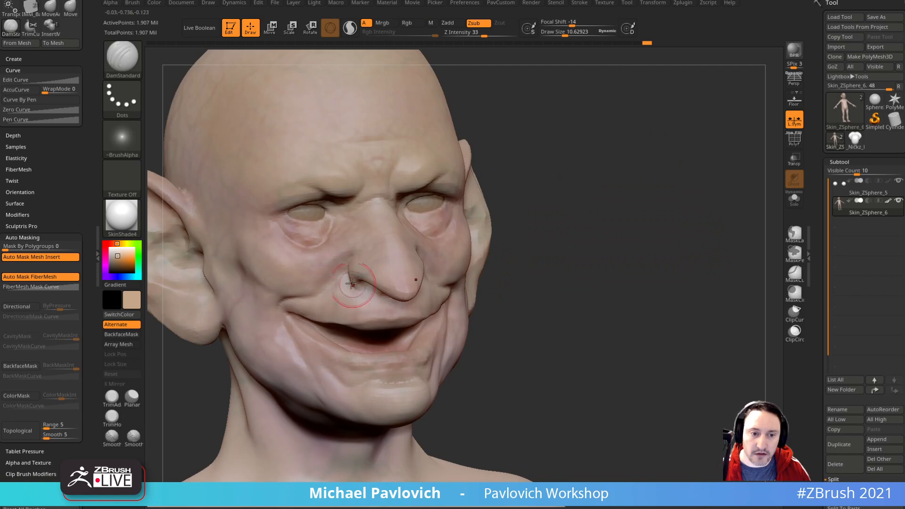
Step: Smooth the surface of the upper lip below the nose
{"action": "left_click_drag", "start_coordinate": [558, 250], "coordinate": [414, 262]}
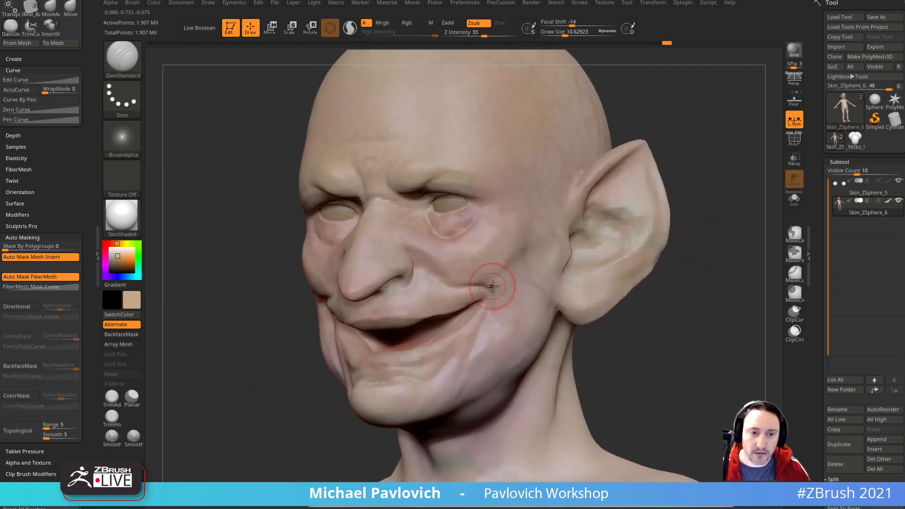
{"action": "key", "text": "shift"}
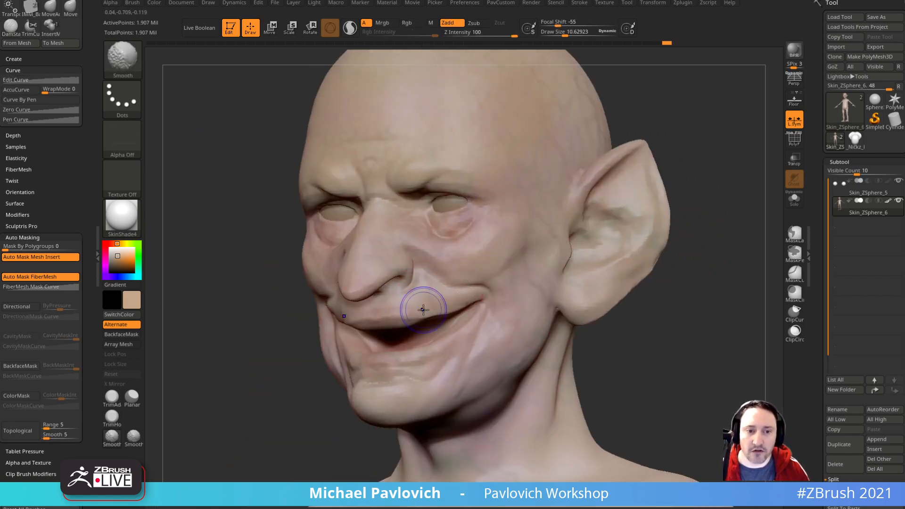
{"action": "right_click_drag", "start_coordinate": [459, 303], "coordinate": [620, 231]}
Step: Turn off color painting for the Clay brush and add volume to the upper lip
{"action": "key", "text": "2"}
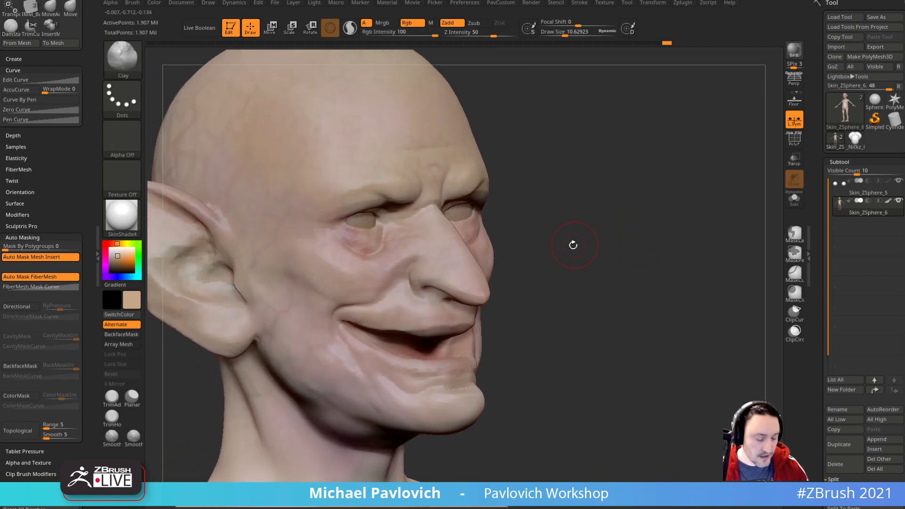
{"action": "left_click_drag", "start_coordinate": [440, 310], "coordinate": [465, 304]}
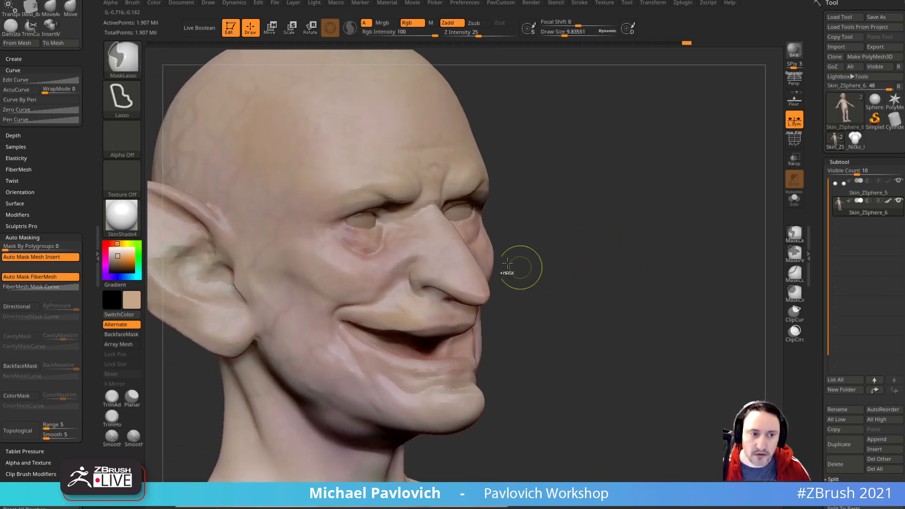
{"action": "key", "text": "ctrl+z"}
{"action": "left_click", "coordinate": [411, 23]}
{"action": "left_click_drag", "start_coordinate": [519, 175], "coordinate": [526, 245]}
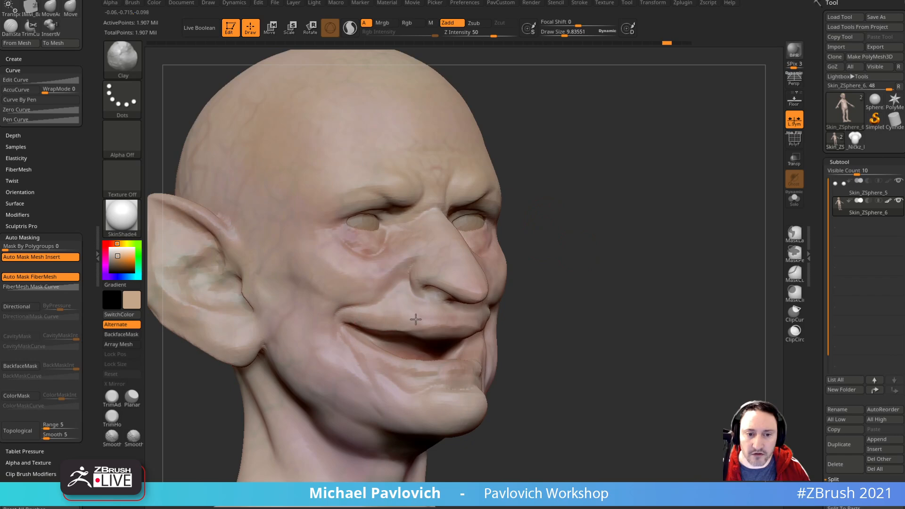
{"action": "mouse_move", "coordinate": [530, 277]}
{"action": "right_mouse_down"}
{"action": "mouse_move", "coordinate": [660, 283]}
{"action": "mouse_move", "coordinate": [477, 295]}
{"action": "mouse_move", "coordinate": [337, 392]}
{"action": "mouse_move", "coordinate": [317, 390]}
{"action": "mouse_move", "coordinate": [548, 184]}
{"action": "mouse_move", "coordinate": [592, 183]}
{"action": "mouse_move", "coordinate": [393, 361]}
{"action": "mouse_move", "coordinate": [673, 289]}
{"action": "mouse_move", "coordinate": [671, 259]}
{"action": "mouse_move", "coordinate": [711, 270]}
{"action": "mouse_move", "coordinate": [705, 289]}
{"action": "mouse_move", "coordinate": [425, 307]}
{"action": "right_mouse_up"}
Step: Carve the creases around the upper lip with the DamStandard brush
{"action": "key", "text": "b"}
{"action": "key", "text": "d"}
{"action": "key", "text": "s"}
{"action": "right_click_drag", "start_coordinate": [460, 333], "coordinate": [351, 322]}
Step: Sculpt the philtrum between nose and upper lip with the Standard brush and smooth it
{"action": "key", "text": "b"}
{"action": "key", "text": "s"}
{"action": "key", "text": "t"}
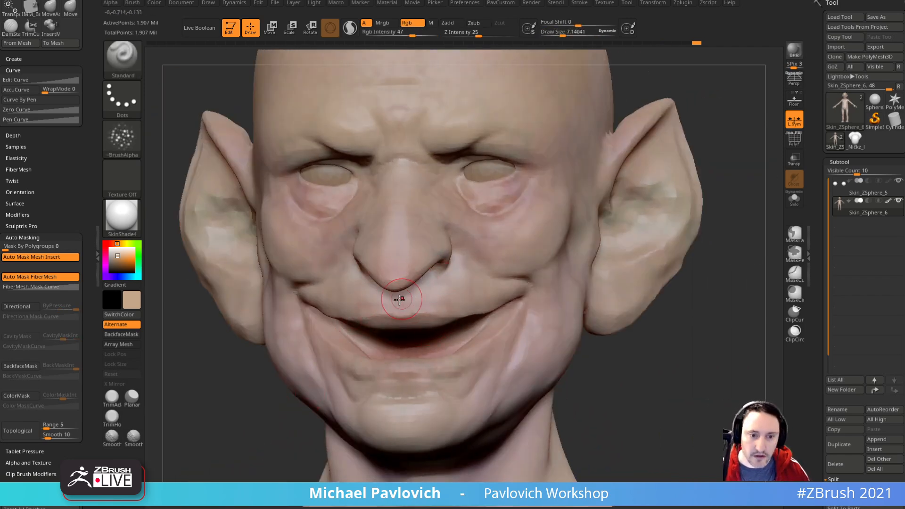
{"action": "right_click_drag", "start_coordinate": [509, 257], "coordinate": [426, 298]}
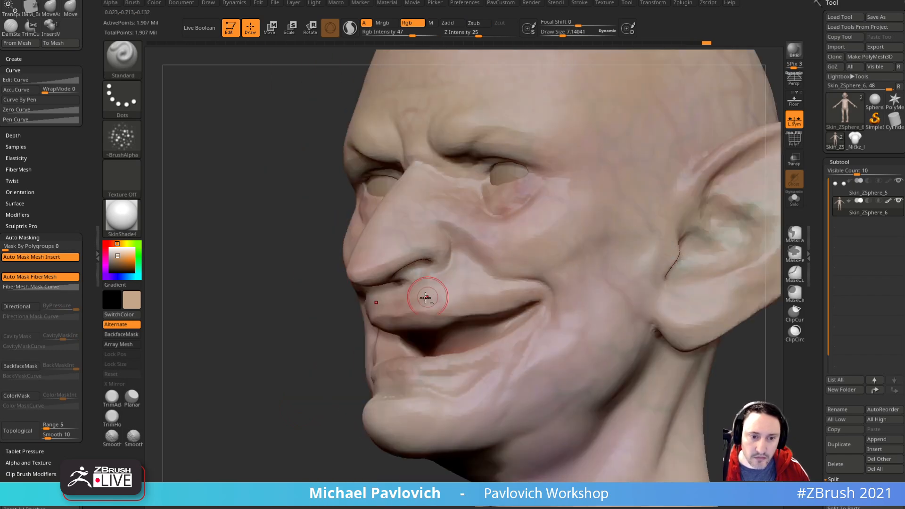
{"action": "left_click", "coordinate": [447, 23]}
{"action": "left_click", "coordinate": [407, 22]}
{"action": "right_click_drag", "start_coordinate": [378, 283], "coordinate": [441, 296]}
{"action": "key", "text": "ctrl+z"}
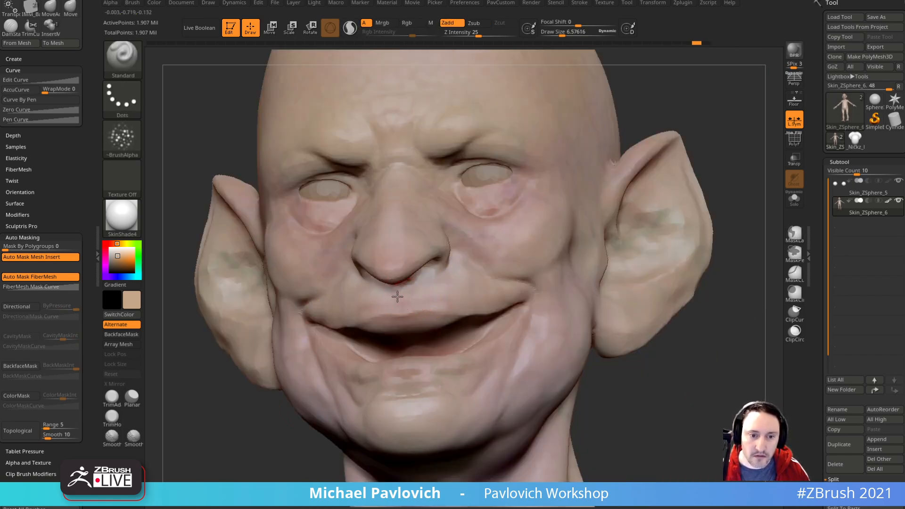
{"action": "left_click_drag", "start_coordinate": [401, 303], "coordinate": [414, 293]}
{"action": "right_click_drag", "start_coordinate": [305, 365], "coordinate": [251, 414]}
{"action": "left_click_drag", "start_coordinate": [419, 286], "coordinate": [404, 299], "text": "shift"}
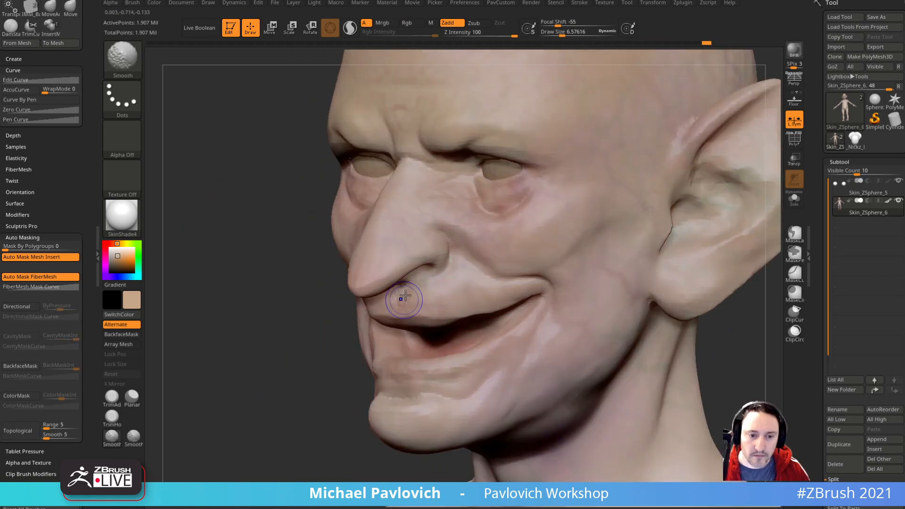
Step: Remove the Standard brush's alpha and refine the center of the upper lip below the nose
{"action": "left_click", "coordinate": [122, 140]}
{"action": "left_click", "coordinate": [123, 139]}
{"action": "left_click", "coordinate": [167, 145]}
{"action": "left_click_drag", "start_coordinate": [264, 238], "coordinate": [289, 241]}
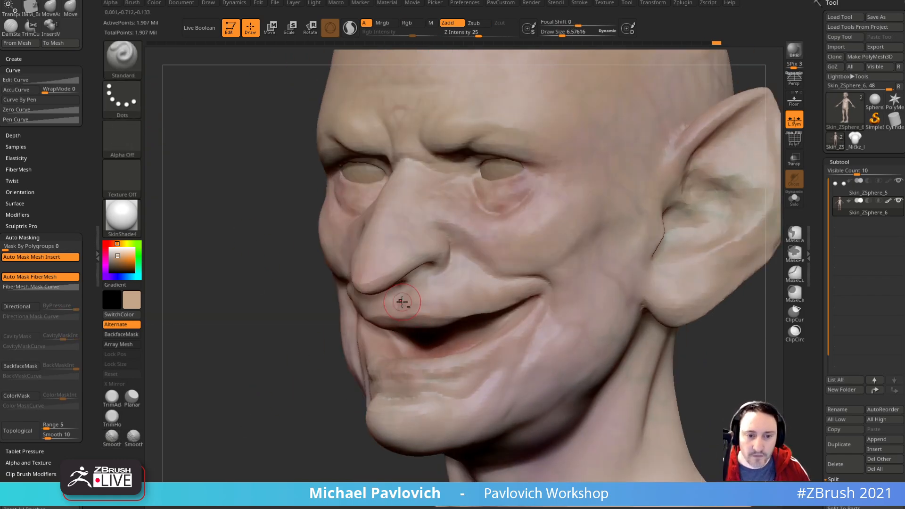
{"action": "left_click_drag", "start_coordinate": [333, 401], "coordinate": [401, 415]}
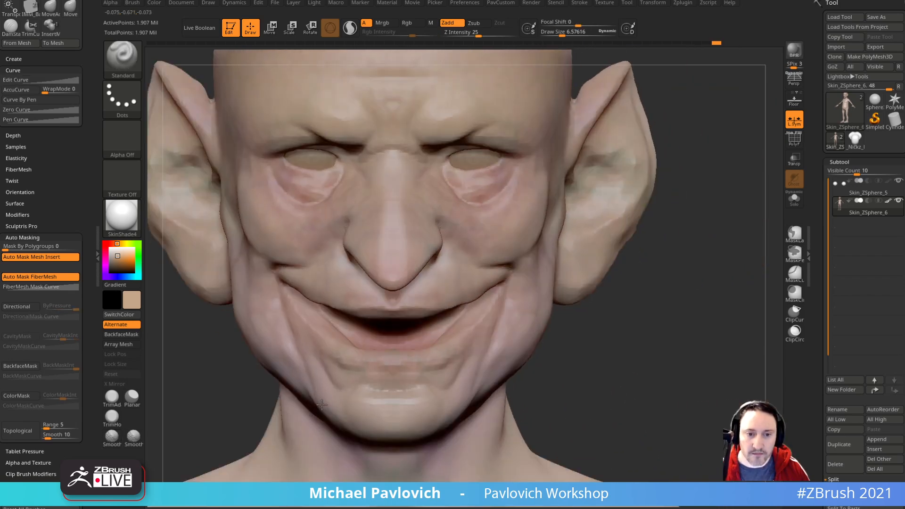
{"action": "left_click_drag", "start_coordinate": [660, 378], "coordinate": [666, 302], "text": "alt"}
{"action": "right_click_drag", "start_coordinate": [665, 302], "coordinate": [706, 302]}
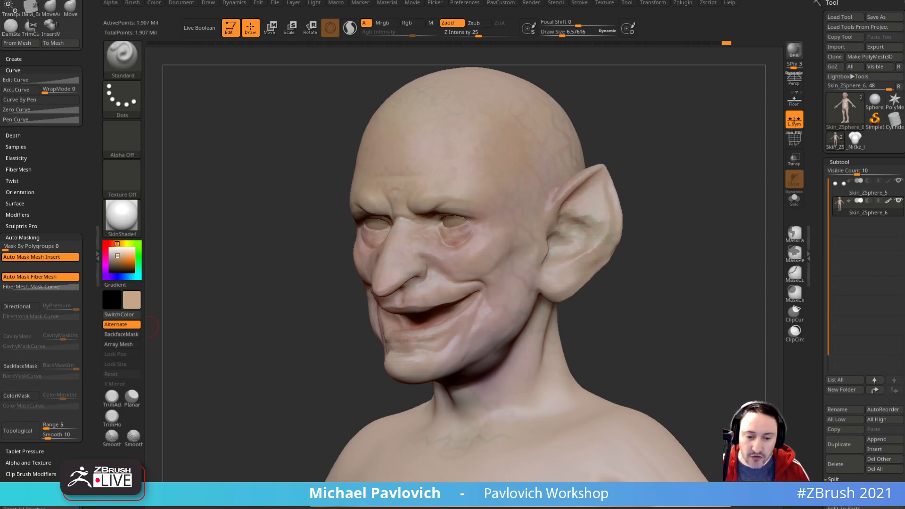
Step: Switch to the web browser and look through the ArtStation portfolio for the tutorial series
{"action": "left_click_drag", "start_coordinate": [582, 507], "coordinate": [461, 70]}
{"action": "scroll", "coordinate": [489, 321], "scroll_direction": "up", "scroll_amount": 5}
{"action": "scroll", "coordinate": [488, 319], "scroll_direction": "down", "scroll_amount": 6}
{"action": "scroll", "coordinate": [488, 320], "scroll_direction": "down", "scroll_amount": 4}
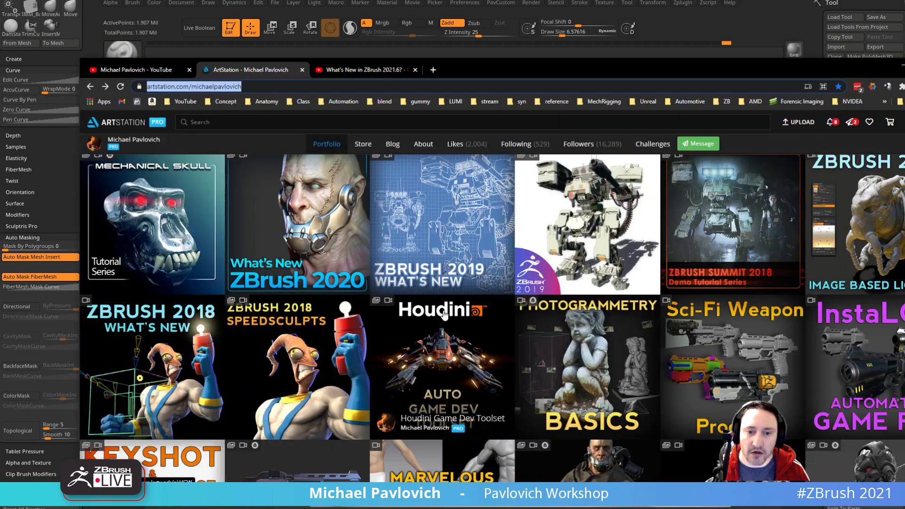
{"action": "scroll", "coordinate": [452, 313], "scroll_direction": "down", "scroll_amount": 3}
{"action": "scroll", "coordinate": [443, 312], "scroll_direction": "up", "scroll_amount": 6}
{"action": "scroll", "coordinate": [444, 313], "scroll_direction": "up", "scroll_amount": 3}
{"action": "scroll", "coordinate": [443, 312], "scroll_direction": "down", "scroll_amount": 3}
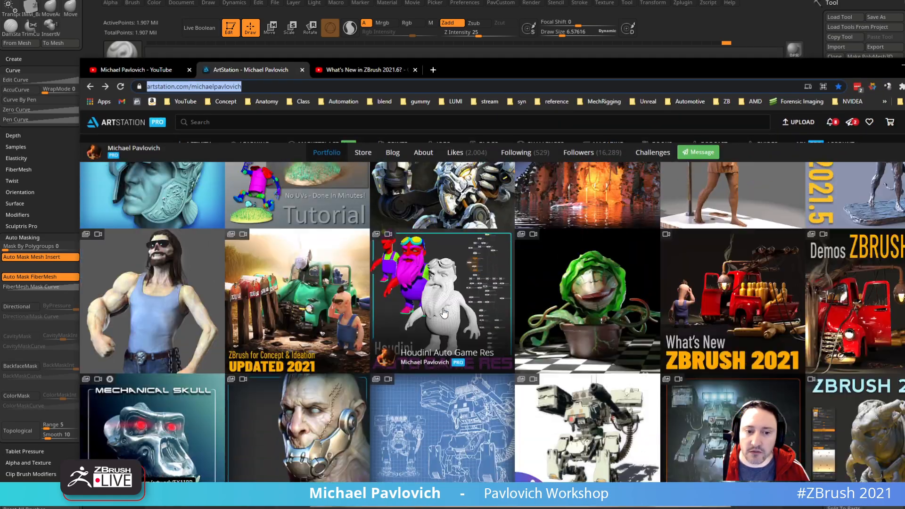
Step: Open the ZBrush for Concept & Ideation Updated 2021 project and show its video playlist
{"action": "left_click", "coordinate": [303, 236]}
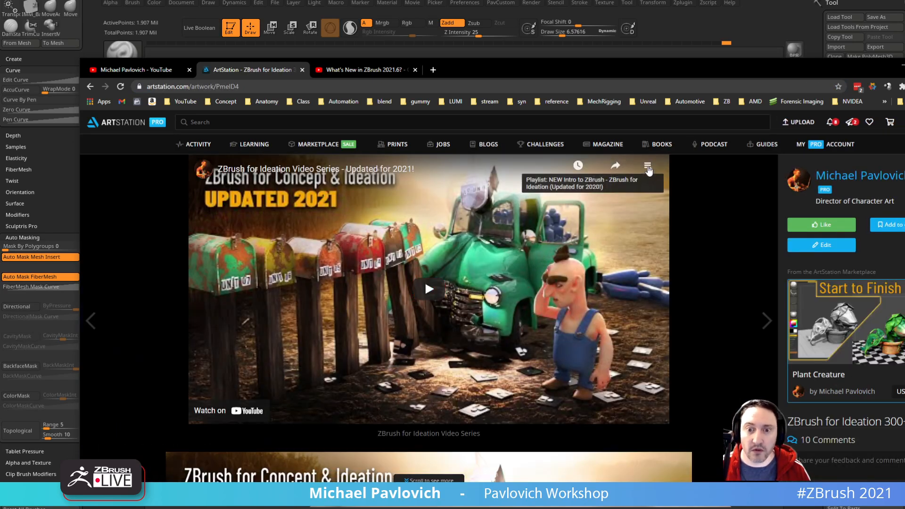
{"action": "left_click", "coordinate": [649, 168]}
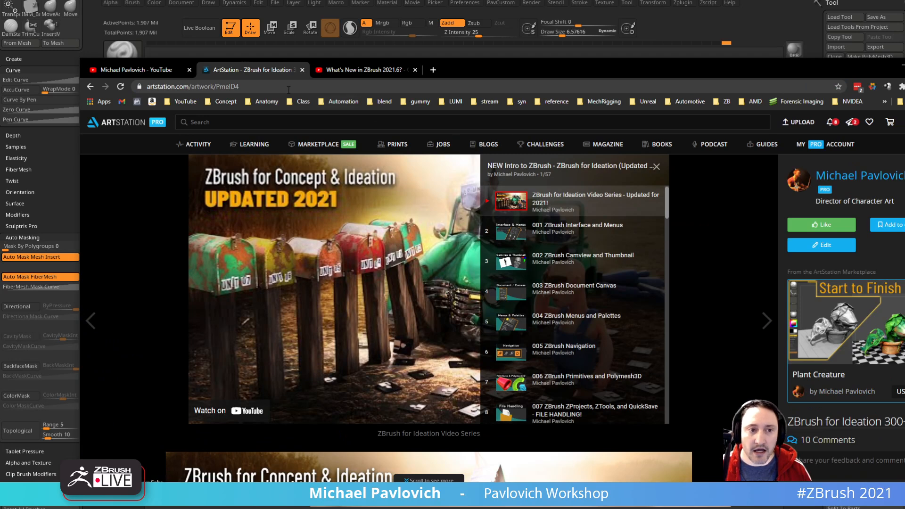
{"action": "left_click", "coordinate": [243, 87]}
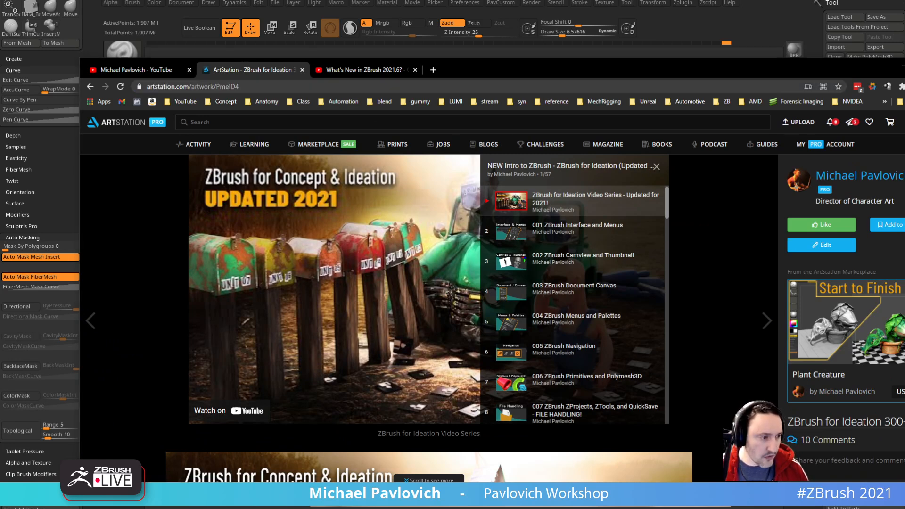
Step: Return to the portfolio overview, look over the other tutorial projects, and move the browser away from the ZBrush workspace
{"action": "left_click", "coordinate": [90, 86]}
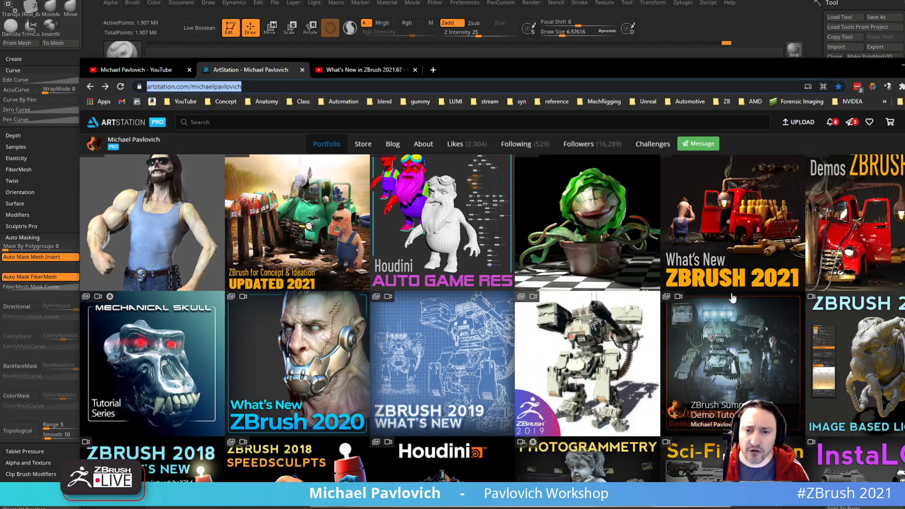
{"action": "scroll", "coordinate": [401, 284], "scroll_direction": "down", "scroll_amount": 5}
{"action": "scroll", "coordinate": [401, 284], "scroll_direction": "up", "scroll_amount": 5}
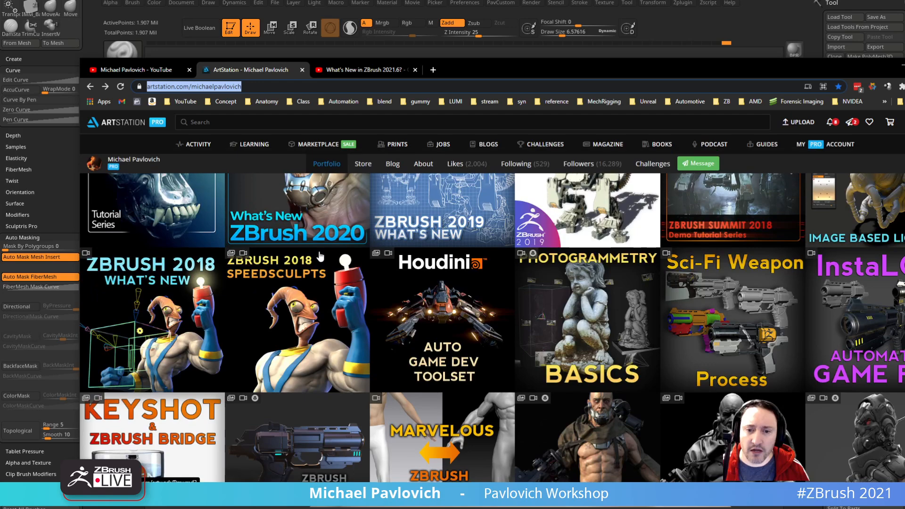
{"action": "scroll", "coordinate": [303, 330], "scroll_direction": "up", "scroll_amount": 5}
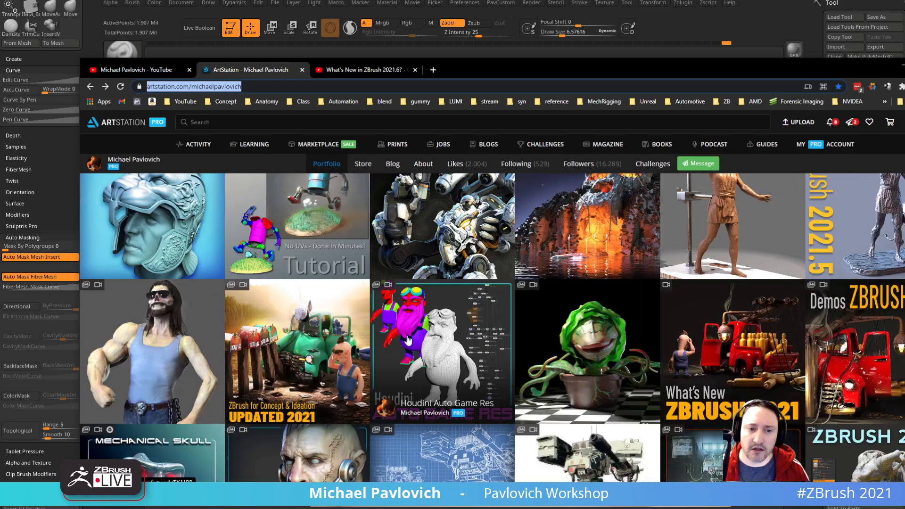
{"action": "scroll", "coordinate": [753, 349], "scroll_direction": "down", "scroll_amount": 2}
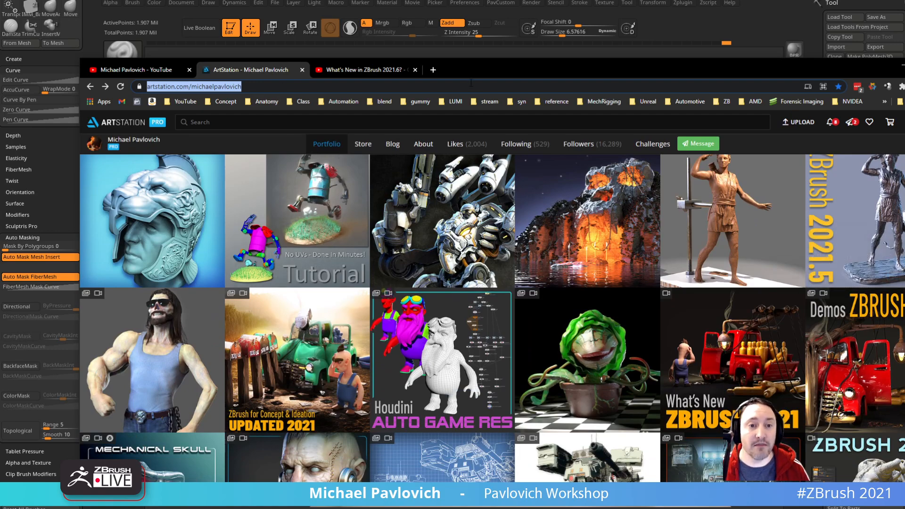
{"action": "left_click_drag", "start_coordinate": [477, 71], "coordinate": [904, 70]}
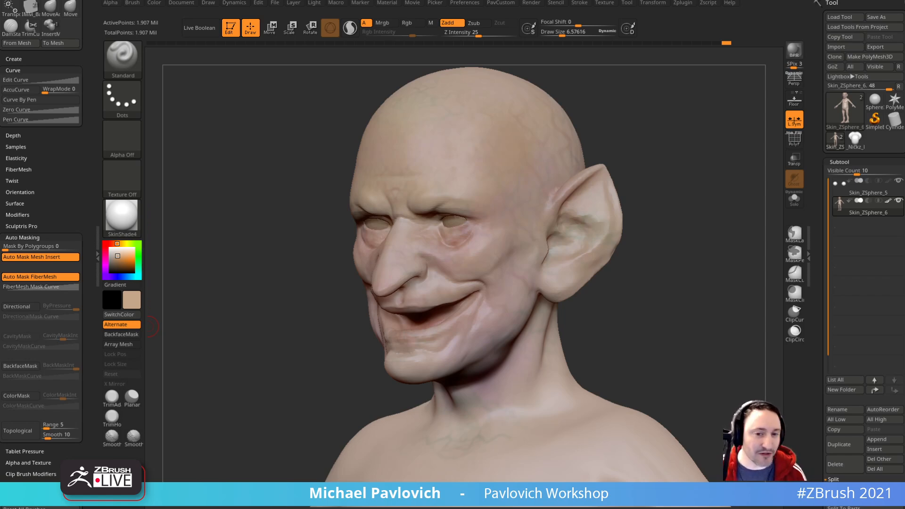
Step: Build up the inside of the ear with the Clay brush at a draw size of about 19
{"action": "mouse_move", "coordinate": [725, 207]}
{"action": "left_mouse_down", "text": "shift"}
{"action": "mouse_move", "coordinate": [671, 246]}
{"action": "mouse_move", "coordinate": [572, 262]}
{"action": "mouse_move", "coordinate": [586, 292]}
{"action": "left_mouse_up", "text": "shift"}
{"action": "key", "text": "b"}
{"action": "key", "text": "c"}
{"action": "key", "text": "l"}
{"action": "key", "text": "bracketright"}
{"action": "key", "text": "bracketleft"}
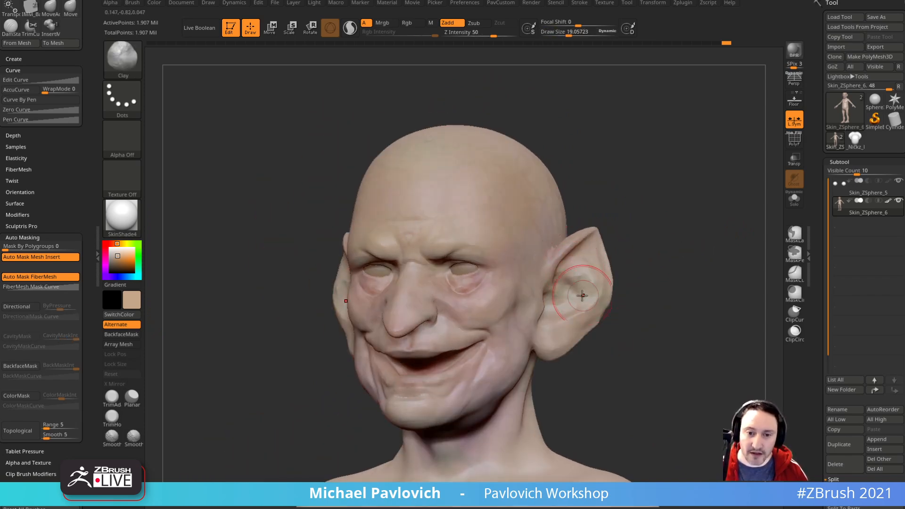
{"action": "mouse_move", "coordinate": [681, 257]}
{"action": "left_mouse_down"}
{"action": "mouse_move", "coordinate": [517, 287]}
{"action": "mouse_move", "coordinate": [578, 299]}
{"action": "mouse_move", "coordinate": [633, 265]}
{"action": "mouse_move", "coordinate": [542, 285]}
{"action": "left_mouse_up"}
Step: Raise the inner ridges of the ear with the Standard brush
{"action": "key", "text": "b"}
{"action": "key", "text": "s"}
{"action": "key", "text": "t"}
{"action": "left_click_drag", "start_coordinate": [645, 266], "coordinate": [660, 244]}
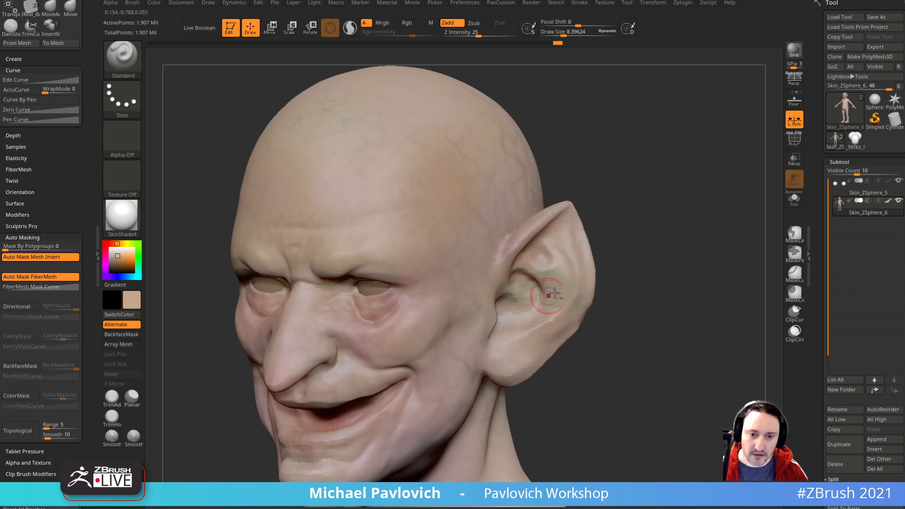
{"action": "left_click_drag", "start_coordinate": [534, 308], "coordinate": [512, 294]}
{"action": "left_click_drag", "start_coordinate": [628, 276], "coordinate": [594, 283]}
Step: Refine the folds around the ear opening and above the lobe with a draw size of about 7
{"action": "key", "text": "s"}
{"action": "left_click", "coordinate": [517, 318]}
{"action": "left_click_drag", "start_coordinate": [513, 330], "coordinate": [542, 311]}
{"action": "left_click_drag", "start_coordinate": [618, 290], "coordinate": [651, 285]}
{"action": "left_click_drag", "start_coordinate": [517, 333], "coordinate": [547, 319]}
{"action": "mouse_move", "coordinate": [637, 302]}
{"action": "left_mouse_down", "text": "alt"}
{"action": "mouse_move", "coordinate": [648, 294]}
{"action": "mouse_move", "coordinate": [633, 297]}
{"action": "left_mouse_up", "text": "alt"}
{"action": "mouse_move", "coordinate": [523, 309]}
{"action": "right_mouse_down"}
{"action": "mouse_move", "coordinate": [524, 336]}
{"action": "mouse_move", "coordinate": [523, 309]}
{"action": "right_mouse_up"}
{"action": "left_click_drag", "start_coordinate": [737, 283], "coordinate": [722, 278], "text": "alt"}
{"action": "mouse_move", "coordinate": [679, 283]}
{"action": "left_mouse_down", "text": "shift"}
{"action": "mouse_move", "coordinate": [700, 283]}
{"action": "mouse_move", "coordinate": [721, 302]}
{"action": "mouse_move", "coordinate": [751, 299]}
{"action": "mouse_move", "coordinate": [671, 310]}
{"action": "mouse_move", "coordinate": [716, 304]}
{"action": "left_mouse_up", "text": "shift"}
Step: Turn off the polypaint of the Skin_ZSphere_6 subtool and choose a neutral grey color
{"action": "left_click", "coordinate": [887, 201]}
{"action": "left_click", "coordinate": [110, 257]}
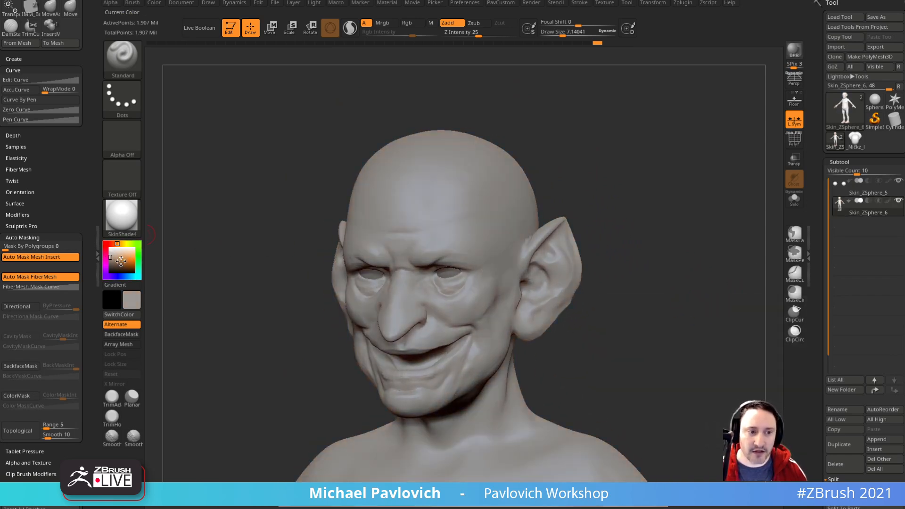
{"action": "mouse_move", "coordinate": [707, 215]}
{"action": "left_mouse_down"}
{"action": "mouse_move", "coordinate": [661, 213]}
{"action": "mouse_move", "coordinate": [731, 210]}
{"action": "mouse_move", "coordinate": [707, 225]}
{"action": "left_mouse_up"}
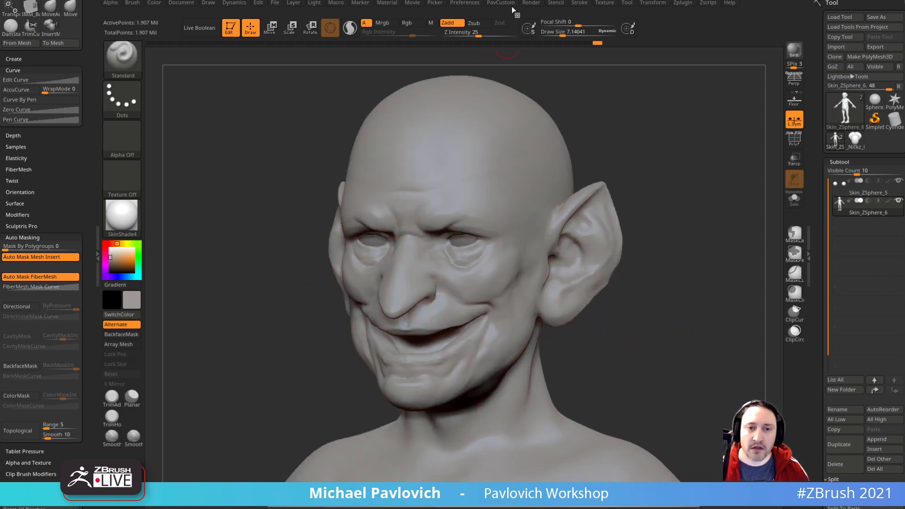
Step: Apply the StartupMaterial to the figure and set its color to white
{"action": "left_click", "coordinate": [127, 219]}
{"action": "left_click", "coordinate": [180, 261]}
{"action": "left_click_drag", "start_coordinate": [714, 267], "coordinate": [689, 259]}
{"action": "left_click_drag", "start_coordinate": [124, 260], "coordinate": [109, 247]}
{"action": "left_click_drag", "start_coordinate": [679, 257], "coordinate": [616, 281]}
Step: Try the BasicMaterial with the light moved higher, and return the figure to the StartupMaterial
{"action": "key", "text": "m"}
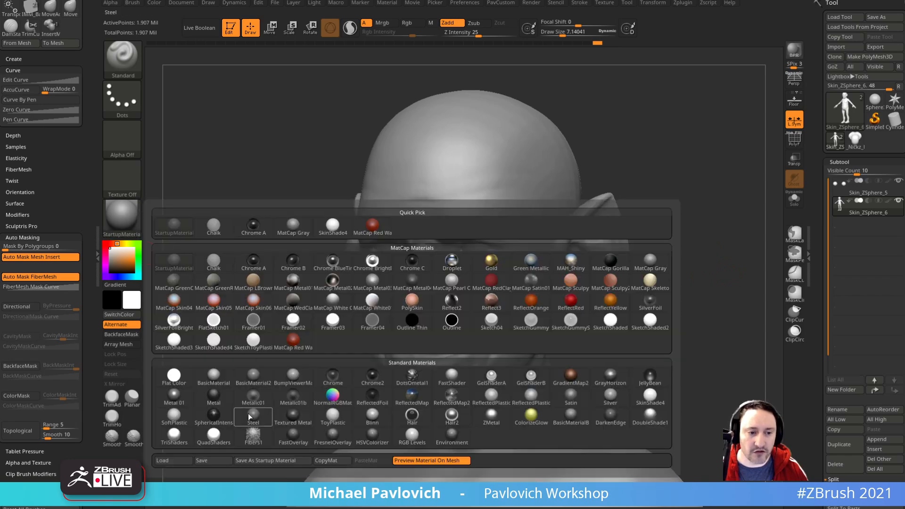
{"action": "left_click", "coordinate": [213, 376]}
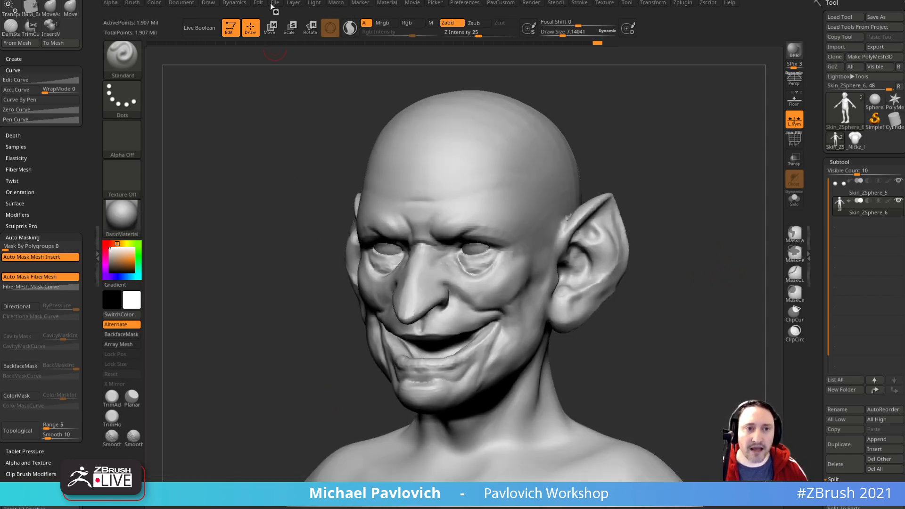
{"action": "left_click", "coordinate": [314, 2]}
{"action": "left_click_drag", "start_coordinate": [334, 51], "coordinate": [339, 32]}
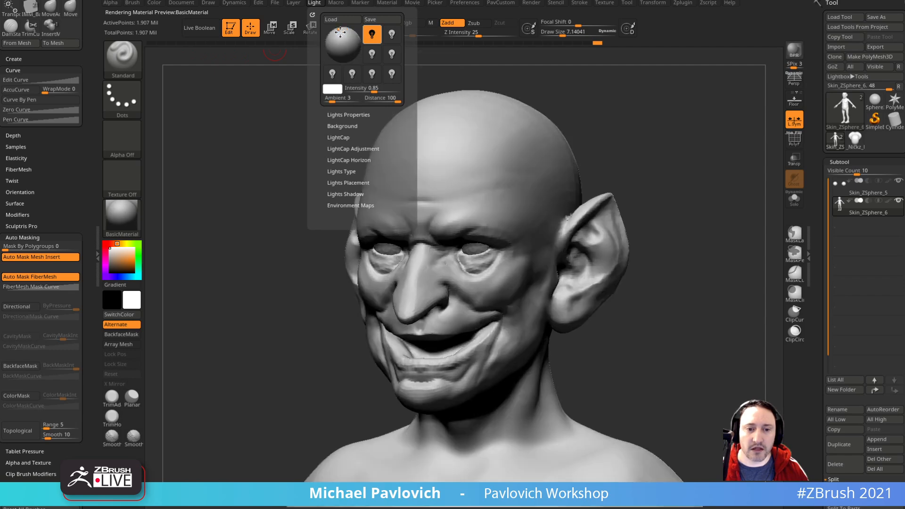
{"action": "left_click", "coordinate": [122, 217]}
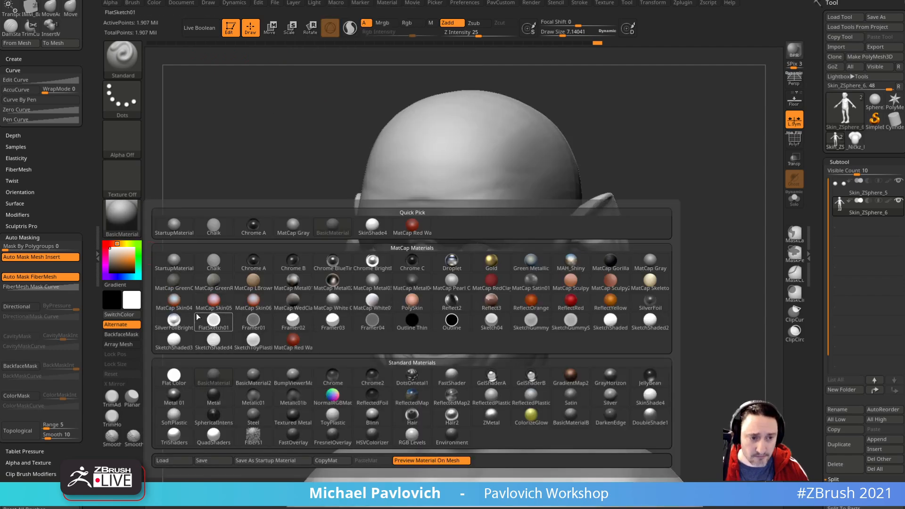
{"action": "left_click", "coordinate": [174, 262]}
{"action": "left_click_drag", "start_coordinate": [660, 229], "coordinate": [718, 226]}
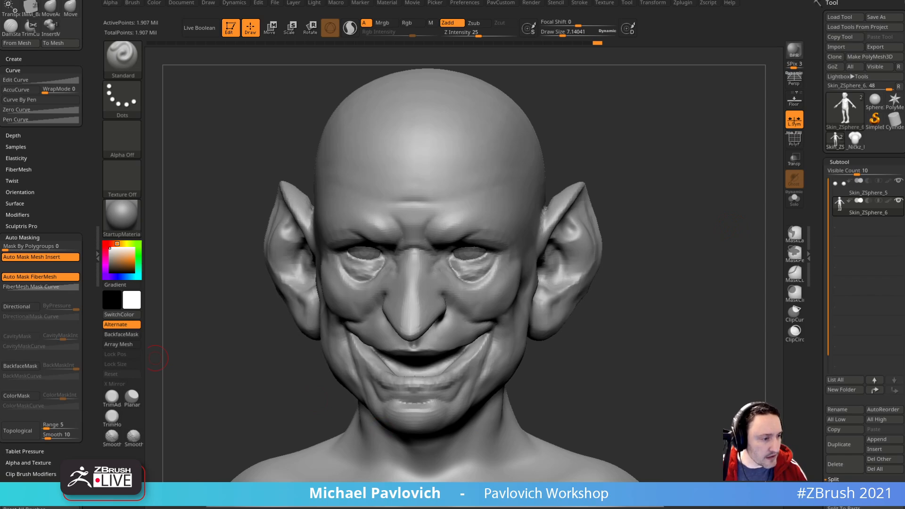
Step: Sculpt the hand around the base of the thumb with the Clay brush at a draw size of about 11
{"action": "left_click_drag", "start_coordinate": [714, 245], "coordinate": [646, 191]}
{"action": "mouse_move", "coordinate": [657, 226]}
{"action": "left_mouse_down"}
{"action": "mouse_move", "coordinate": [574, 231]}
{"action": "mouse_move", "coordinate": [574, 255]}
{"action": "mouse_move", "coordinate": [642, 243]}
{"action": "mouse_move", "coordinate": [669, 227]}
{"action": "left_mouse_up"}
{"action": "key", "text": "s"}
{"action": "mouse_move", "coordinate": [583, 305]}
{"action": "left_mouse_down"}
{"action": "mouse_move", "coordinate": [576, 306]}
{"action": "mouse_move", "coordinate": [596, 245]}
{"action": "mouse_move", "coordinate": [634, 281]}
{"action": "mouse_move", "coordinate": [653, 254]}
{"action": "left_mouse_up"}
{"action": "key", "text": "shift"}
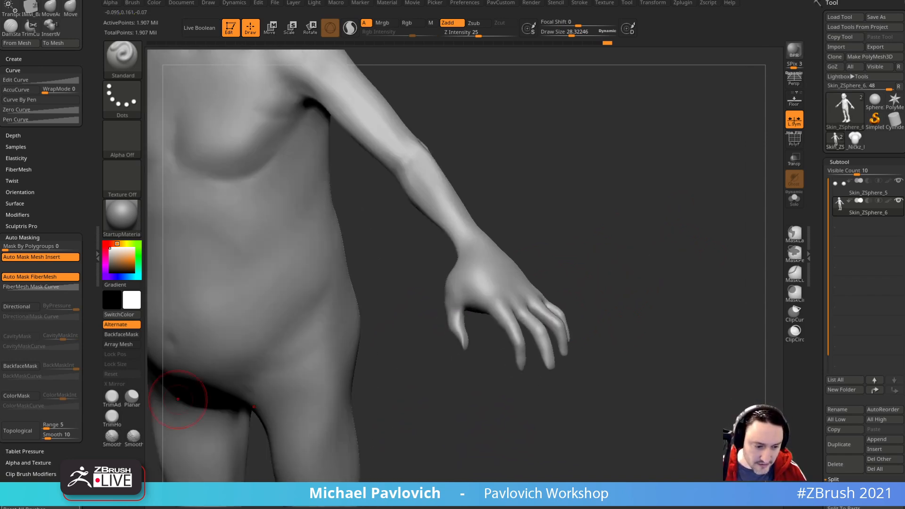
{"action": "mouse_move", "coordinate": [607, 247]}
{"action": "left_mouse_down"}
{"action": "mouse_move", "coordinate": [651, 226]}
{"action": "mouse_move", "coordinate": [654, 257]}
{"action": "mouse_move", "coordinate": [616, 249]}
{"action": "left_mouse_up"}
{"action": "key", "text": "b"}
{"action": "key", "text": "c"}
{"action": "key", "text": "l"}
{"action": "mouse_move", "coordinate": [527, 250]}
{"action": "left_mouse_down", "text": "alt"}
{"action": "mouse_move", "coordinate": [520, 238]}
{"action": "mouse_move", "coordinate": [514, 257]}
{"action": "mouse_move", "coordinate": [464, 273]}
{"action": "left_mouse_up", "text": "alt"}
{"action": "key", "text": "s"}
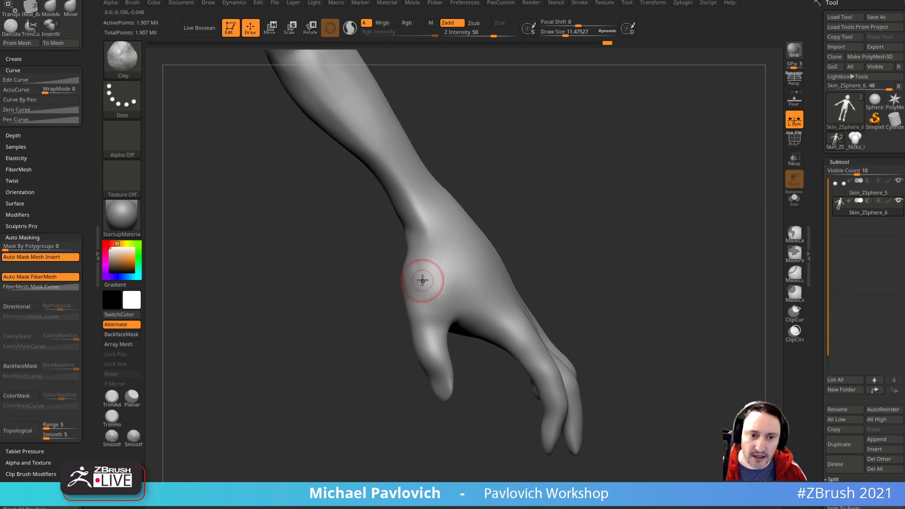
Step: Carve nail creases into the thumb and the tips of the index, middle and ring fingers with DamStandard at a draw size of about 4.7
{"action": "left_click_drag", "start_coordinate": [639, 263], "coordinate": [651, 211]}
{"action": "key", "text": "b"}
{"action": "key", "text": "d"}
{"action": "key", "text": "s"}
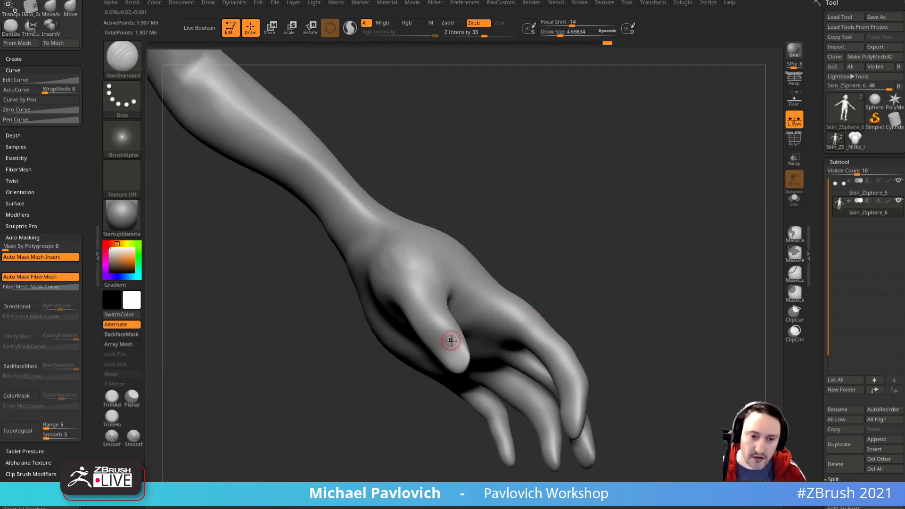
{"action": "left_click_drag", "start_coordinate": [440, 354], "coordinate": [450, 342]}
{"action": "left_click_drag", "start_coordinate": [588, 312], "coordinate": [651, 323]}
{"action": "left_click_drag", "start_coordinate": [647, 376], "coordinate": [523, 358]}
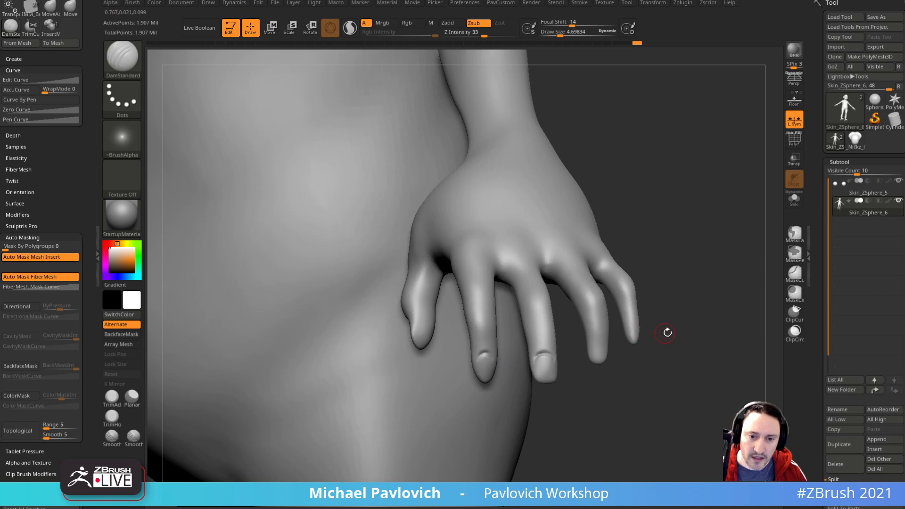
{"action": "left_click_drag", "start_coordinate": [653, 334], "coordinate": [607, 343]}
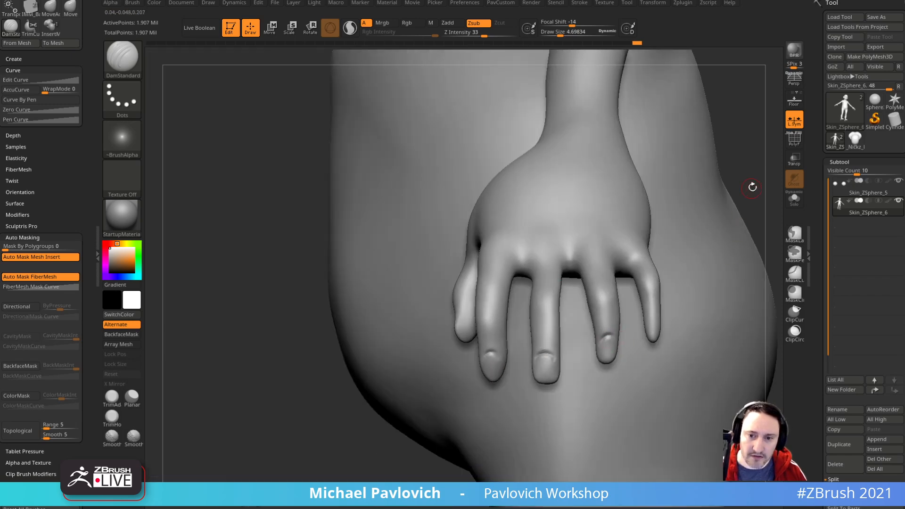
Step: Thicken the end of the little finger with the Inflate brush at a draw size of about 9
{"action": "left_click_drag", "start_coordinate": [752, 188], "coordinate": [625, 259]}
{"action": "key", "text": "b"}
{"action": "key", "text": "i"}
{"action": "key", "text": "n"}
{"action": "key", "text": "s"}
{"action": "left_click_drag", "start_coordinate": [598, 312], "coordinate": [608, 309]}
{"action": "mouse_move", "coordinate": [606, 362]}
{"action": "left_mouse_down"}
{"action": "mouse_move", "coordinate": [606, 324]}
{"action": "mouse_move", "coordinate": [602, 351]}
{"action": "left_mouse_up"}
Step: Re-DynaMesh the figure at an adjusted resolution and carve the little finger's nail crease with DamStandard at a draw size of about 7
{"action": "key", "text": "b"}
{"action": "key", "text": "d"}
{"action": "key", "text": "s"}
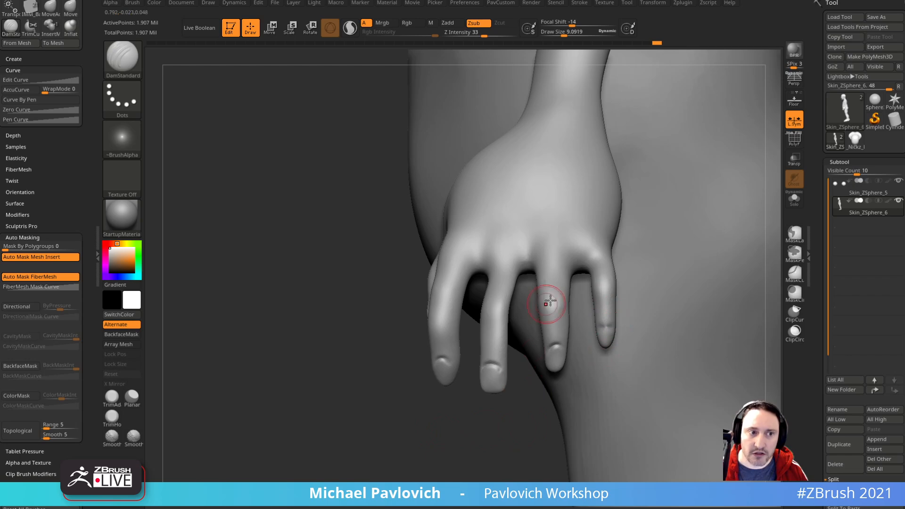
{"action": "key", "text": "4"}
{"action": "left_click_drag", "start_coordinate": [572, 171], "coordinate": [581, 172]}
{"action": "left_click", "coordinate": [556, 155]}
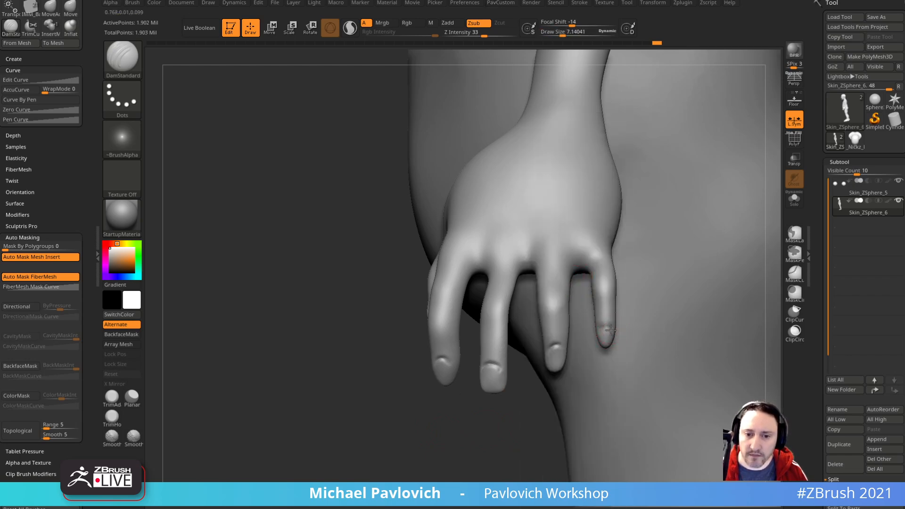
{"action": "mouse_move", "coordinate": [601, 328]}
{"action": "left_mouse_down"}
{"action": "mouse_move", "coordinate": [614, 330]}
{"action": "mouse_move", "coordinate": [608, 337]}
{"action": "left_mouse_up"}
Step: Turn off local symmetry and smooth the surfaces of the little finger, the middle fingertip and the thumb
{"action": "key", "text": "b"}
{"action": "key", "text": "c"}
{"action": "key", "text": "l"}
{"action": "left_click", "coordinate": [794, 120]}
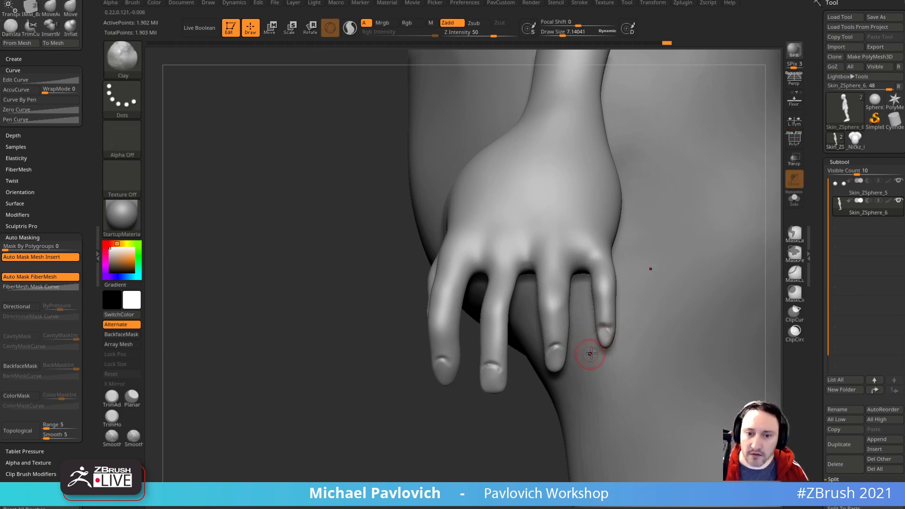
{"action": "left_click_drag", "start_coordinate": [608, 345], "coordinate": [579, 361], "text": "shift"}
{"action": "left_click_drag", "start_coordinate": [485, 393], "coordinate": [492, 385], "text": "shift"}
{"action": "left_click_drag", "start_coordinate": [411, 372], "coordinate": [515, 380]}
{"action": "left_click_drag", "start_coordinate": [540, 309], "coordinate": [607, 299], "text": "alt"}
{"action": "left_click_drag", "start_coordinate": [418, 306], "coordinate": [404, 310], "text": "shift"}
{"action": "mouse_move", "coordinate": [641, 295]}
{"action": "left_mouse_down"}
{"action": "mouse_move", "coordinate": [627, 283]}
{"action": "mouse_move", "coordinate": [653, 239]}
{"action": "mouse_move", "coordinate": [679, 252]}
{"action": "mouse_move", "coordinate": [631, 247]}
{"action": "left_mouse_up"}
Step: Draw a grid of crossing Topology brush curves over the thumb tip to lay out a thumbnail patch
{"action": "key", "text": "b"}
{"action": "key", "text": "t"}
{"action": "key", "text": "o"}
{"action": "mouse_move", "coordinate": [435, 290]}
{"action": "left_mouse_down"}
{"action": "mouse_move", "coordinate": [416, 288]}
{"action": "mouse_move", "coordinate": [406, 310]}
{"action": "left_mouse_up"}
{"action": "mouse_move", "coordinate": [382, 379]}
{"action": "left_mouse_down"}
{"action": "mouse_move", "coordinate": [445, 304]}
{"action": "mouse_move", "coordinate": [445, 351]}
{"action": "left_mouse_up"}
{"action": "left_click_drag", "start_coordinate": [409, 296], "coordinate": [456, 351]}
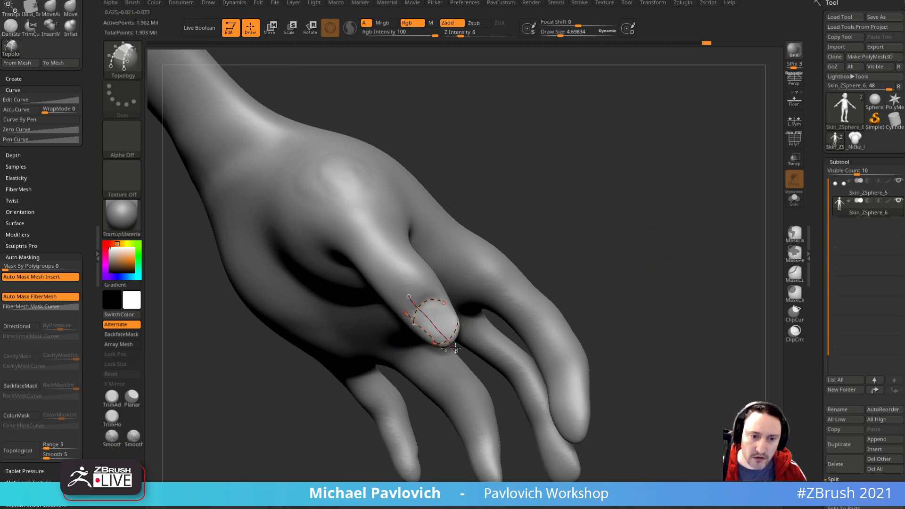
{"action": "mouse_move", "coordinate": [425, 290]}
{"action": "left_mouse_down"}
{"action": "mouse_move", "coordinate": [467, 338]}
{"action": "mouse_move", "coordinate": [427, 320]}
{"action": "mouse_move", "coordinate": [467, 305]}
{"action": "left_mouse_up"}
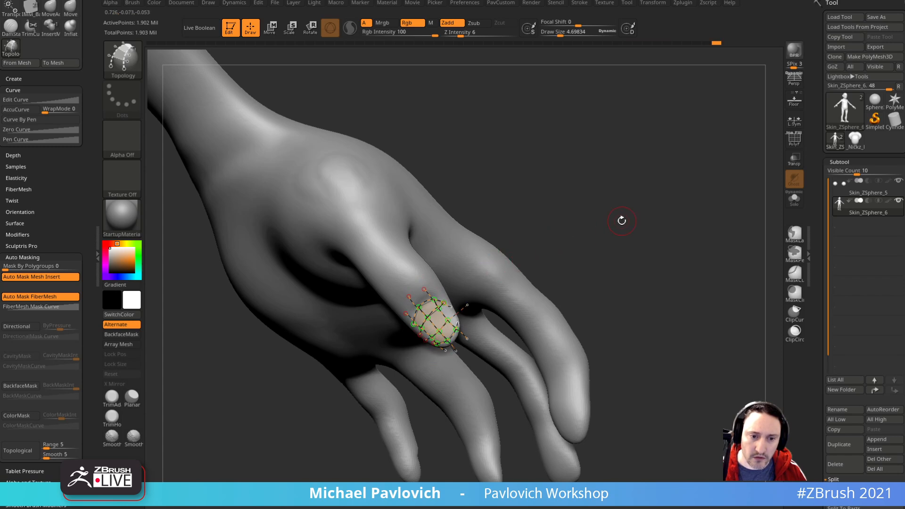
Step: Add a curve near the thumbnail's base, trim the stray curve ends and reduce the Topology draw size to about 3
{"action": "left_click_drag", "start_coordinate": [617, 215], "coordinate": [598, 219]}
{"action": "left_click_drag", "start_coordinate": [446, 299], "coordinate": [448, 278]}
{"action": "key", "text": "s"}
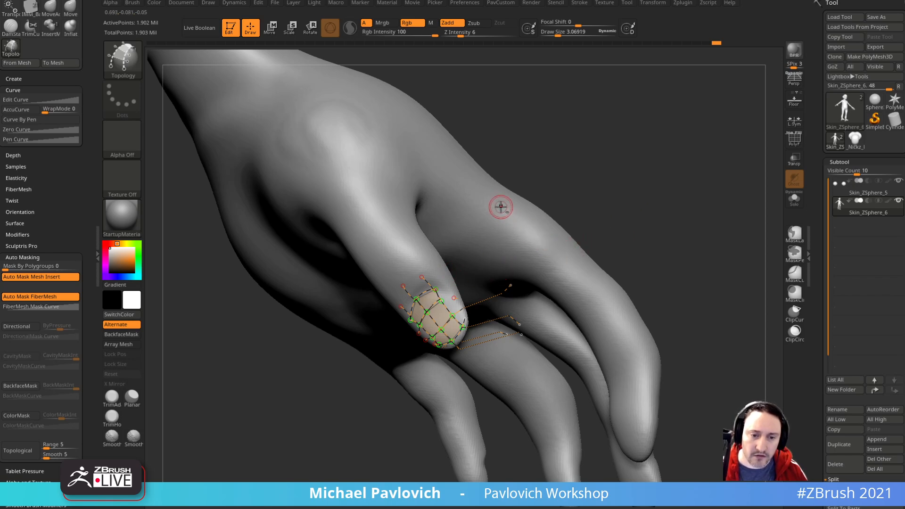
{"action": "left_click_drag", "start_coordinate": [684, 246], "coordinate": [622, 243]}
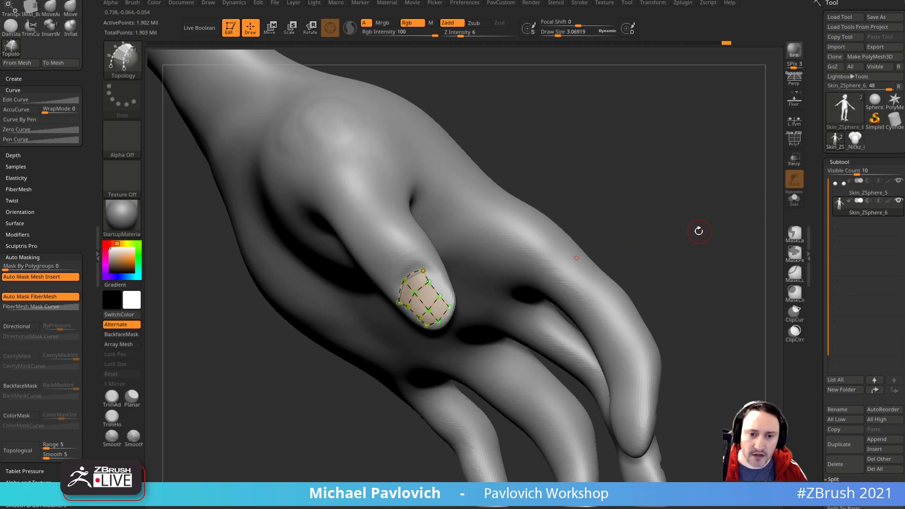
Step: Generate the thumbnail mesh from the topology curves and split the masked body into its own subtool
{"action": "key", "text": "a"}
{"action": "left_click_drag", "start_coordinate": [665, 236], "coordinate": [684, 230]}
{"action": "key", "text": "2"}
{"action": "left_click", "coordinate": [685, 258]}
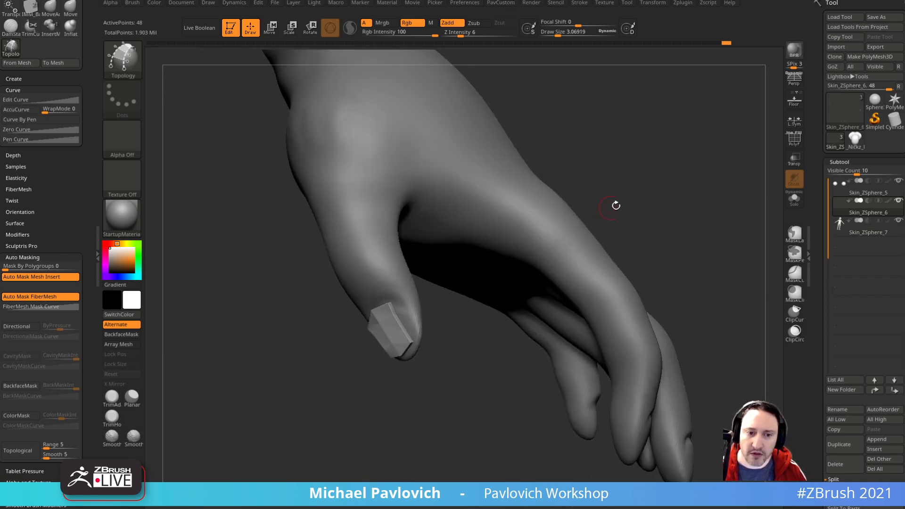
Step: Adjust the corners of the thumbnail mesh to the thumb with the Move brush at a draw size of about 7
{"action": "left_click_drag", "start_coordinate": [606, 207], "coordinate": [655, 163]}
{"action": "key", "text": "b"}
{"action": "key", "text": "m"}
{"action": "key", "text": "v"}
{"action": "left_click_drag", "start_coordinate": [375, 382], "coordinate": [386, 363], "text": "alt"}
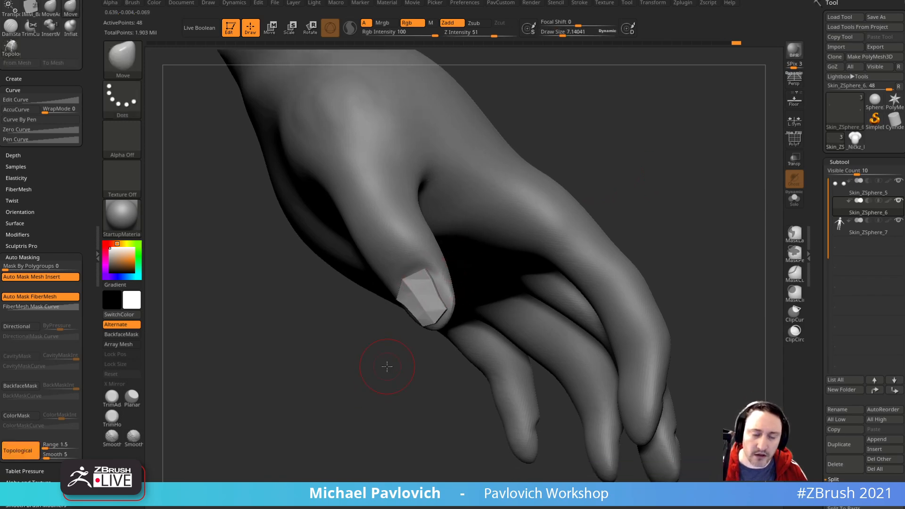
{"action": "right_click_drag", "start_coordinate": [426, 317], "coordinate": [421, 299]}
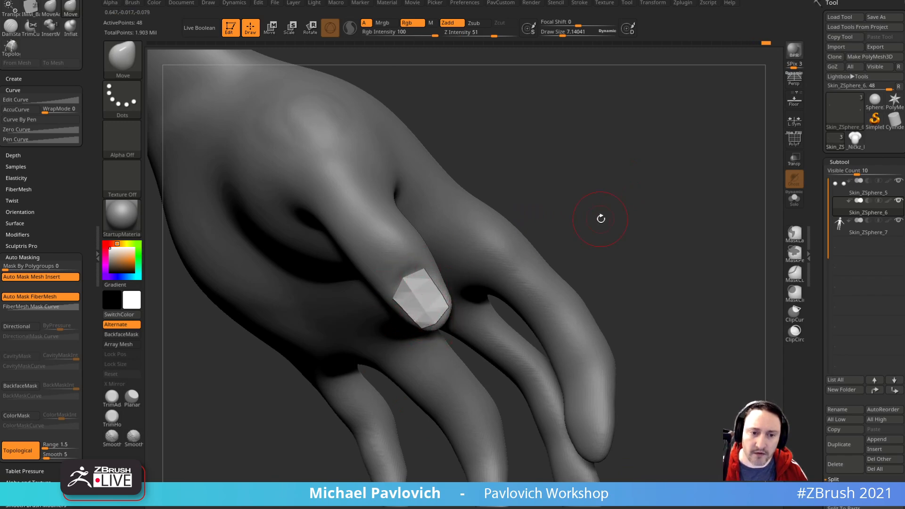
{"action": "left_click_drag", "start_coordinate": [600, 218], "coordinate": [591, 215]}
Step: Lengthen the thumbnail past the fingertip by scaling it along Y, and turn local symmetry on
{"action": "key", "text": "w"}
{"action": "left_click_drag", "start_coordinate": [404, 279], "coordinate": [421, 304], "text": "alt"}
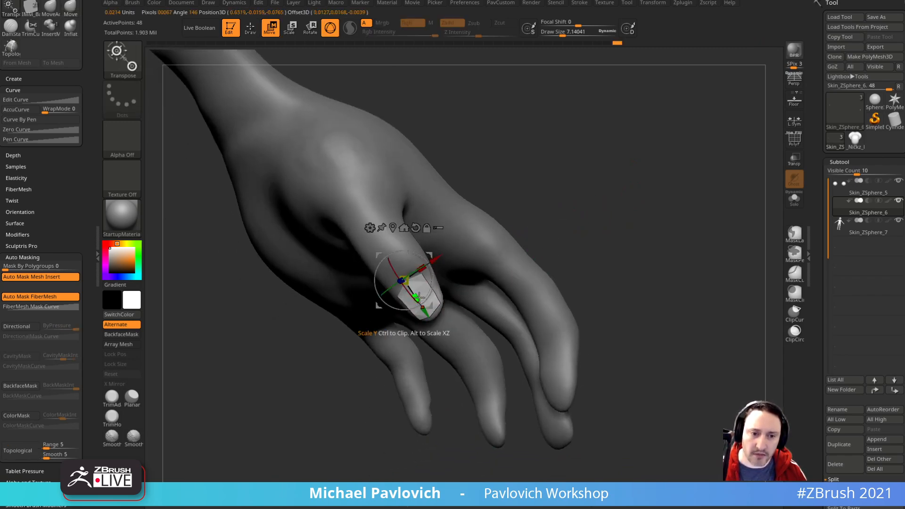
{"action": "left_click", "coordinate": [794, 122]}
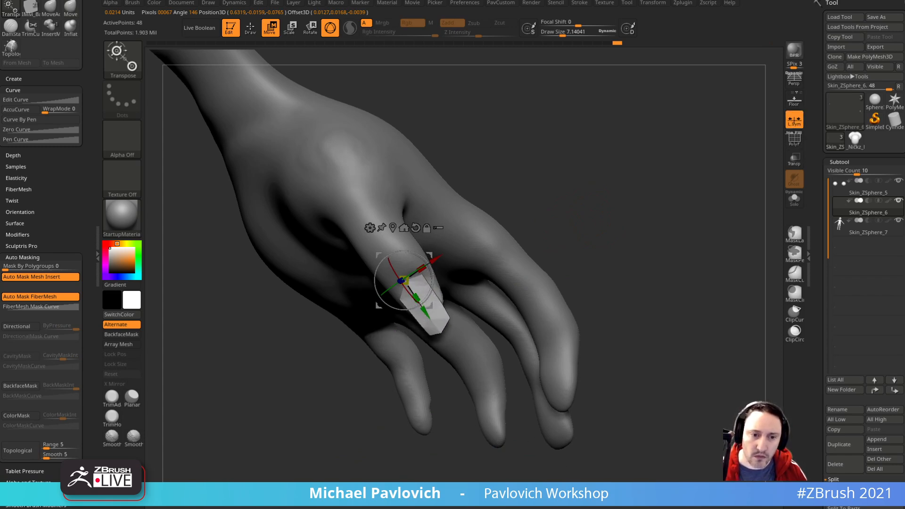
{"action": "mouse_move", "coordinate": [623, 219]}
{"action": "left_mouse_down"}
{"action": "mouse_move", "coordinate": [668, 219]}
{"action": "mouse_move", "coordinate": [667, 237]}
{"action": "left_mouse_up"}
Step: Tweak the lengthened thumbnail's proportions with the Move brush and a slight Gizmo scale
{"action": "key", "text": "q"}
{"action": "key", "text": "s"}
{"action": "left_click_drag", "start_coordinate": [430, 293], "coordinate": [506, 273]}
{"action": "key", "text": "w"}
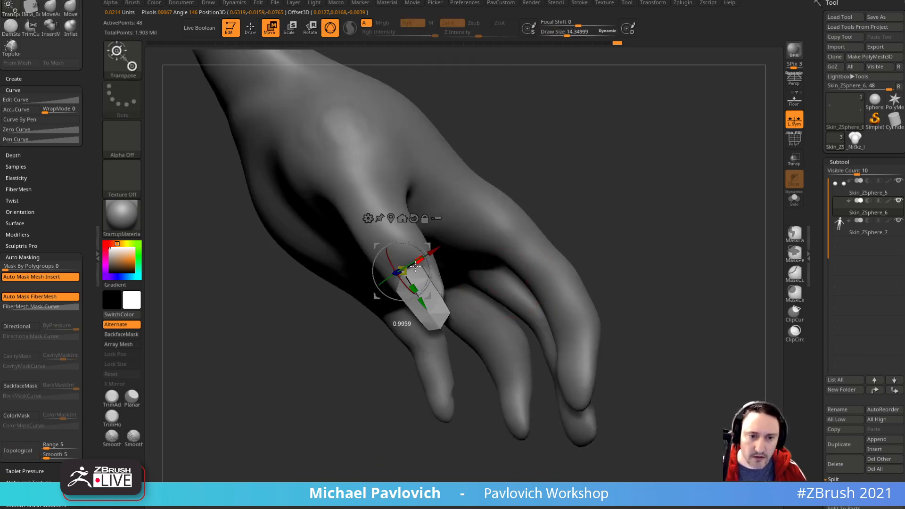
{"action": "key", "text": "q"}
{"action": "left_click_drag", "start_coordinate": [313, 340], "coordinate": [384, 304]}
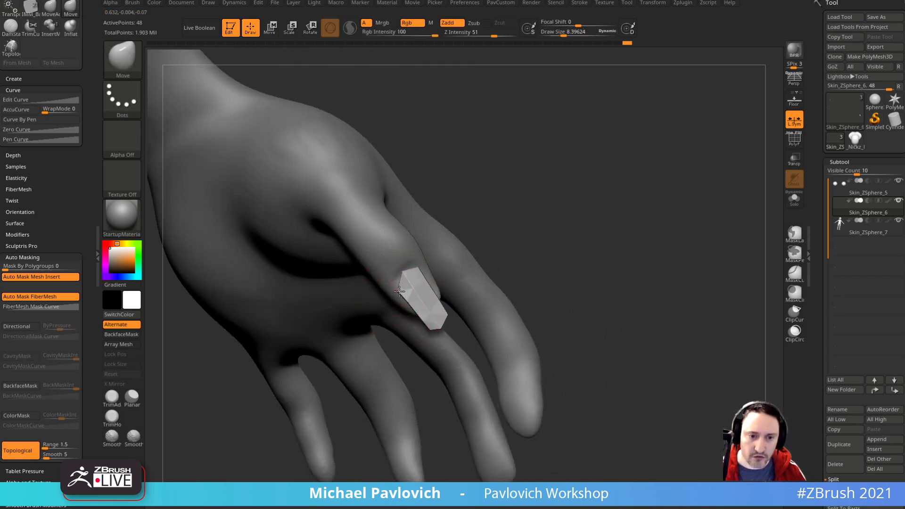
Step: Fit the thumbnail's base and sides to the thumb with the Move brush at a draw size of about 6.6
{"action": "left_click_drag", "start_coordinate": [518, 253], "coordinate": [485, 269]}
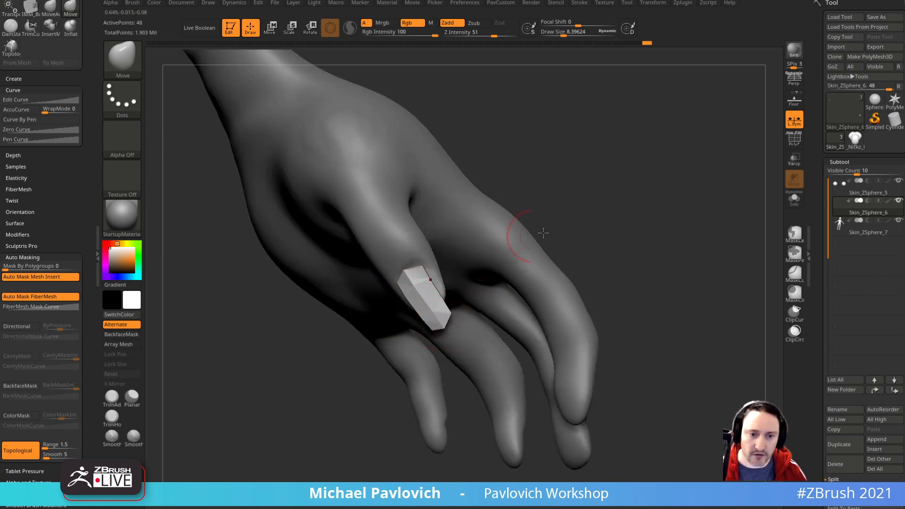
{"action": "right_click_drag", "start_coordinate": [493, 259], "coordinate": [542, 234]}
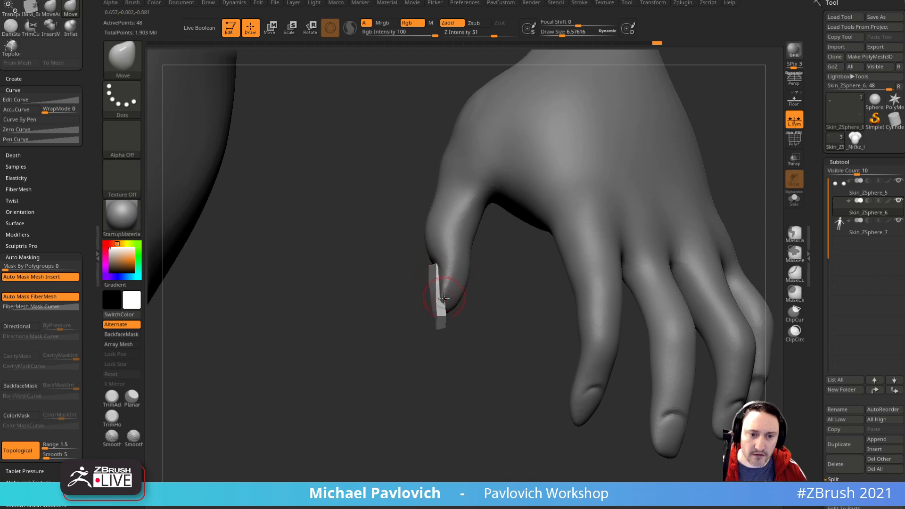
{"action": "right_click_drag", "start_coordinate": [435, 340], "coordinate": [418, 276]}
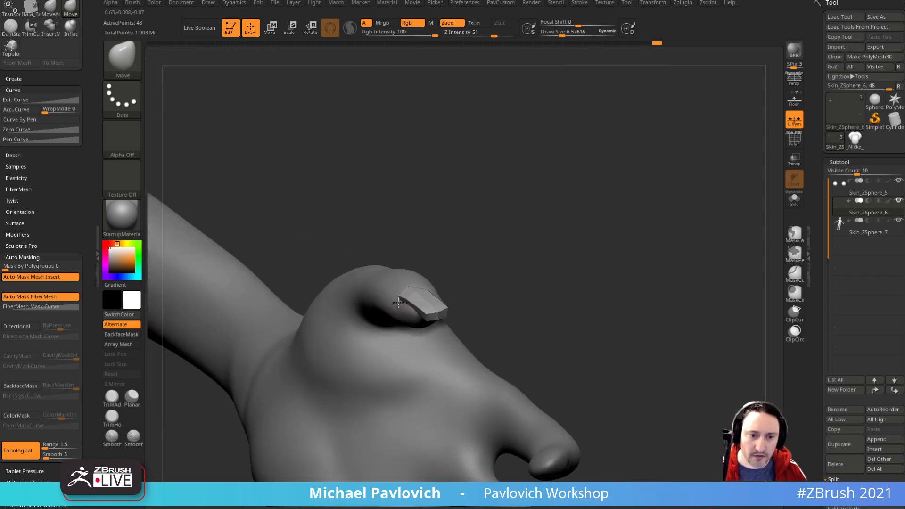
{"action": "right_click_drag", "start_coordinate": [491, 267], "coordinate": [430, 269]}
{"action": "left_click_drag", "start_coordinate": [430, 268], "coordinate": [435, 279]}
{"action": "mouse_move", "coordinate": [576, 204]}
{"action": "right_mouse_down"}
{"action": "mouse_move", "coordinate": [673, 220]}
{"action": "mouse_move", "coordinate": [693, 202]}
{"action": "right_mouse_up"}
Step: Turn on Dynamic subdivision for the thumbnail and set its crease level to 2
{"action": "key", "text": "2"}
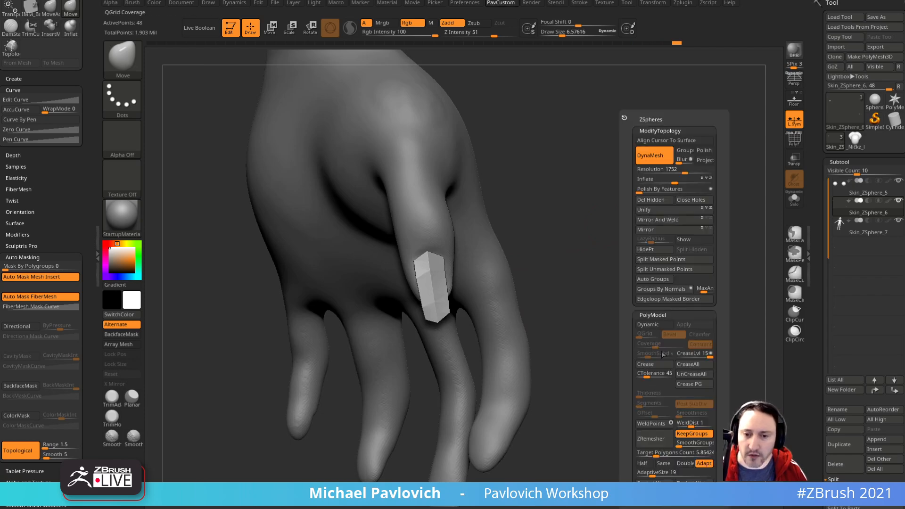
{"action": "left_click", "coordinate": [658, 327]}
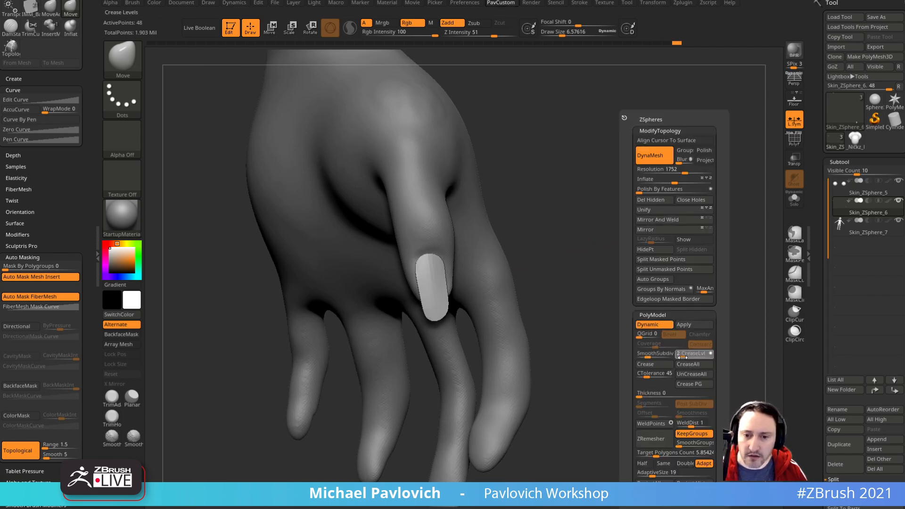
{"action": "left_click_drag", "start_coordinate": [649, 355], "coordinate": [655, 356]}
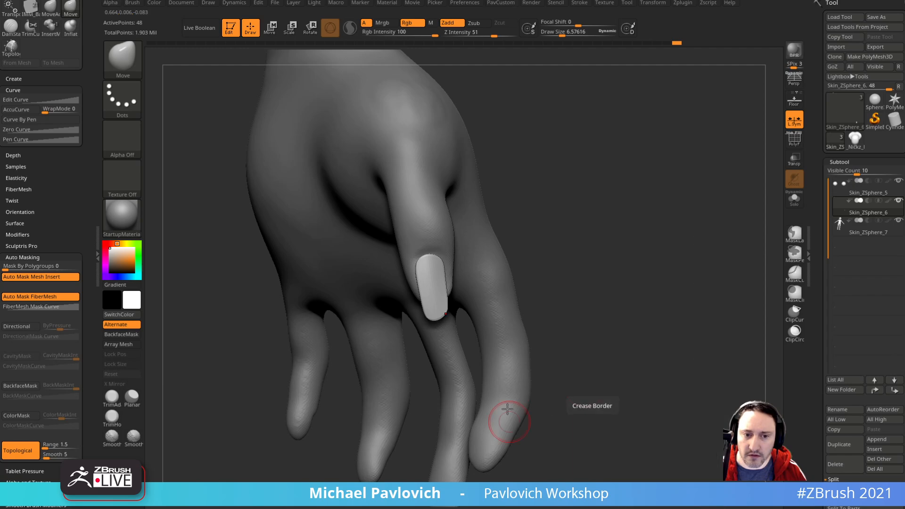
Step: Reshape the base of the subdivided thumbnail with the Move brush at draw sizes of about 11 to 14
{"action": "right_click_drag", "start_coordinate": [635, 303], "coordinate": [517, 271]}
{"action": "key", "text": "s"}
{"action": "left_click_drag", "start_coordinate": [444, 273], "coordinate": [422, 273]}
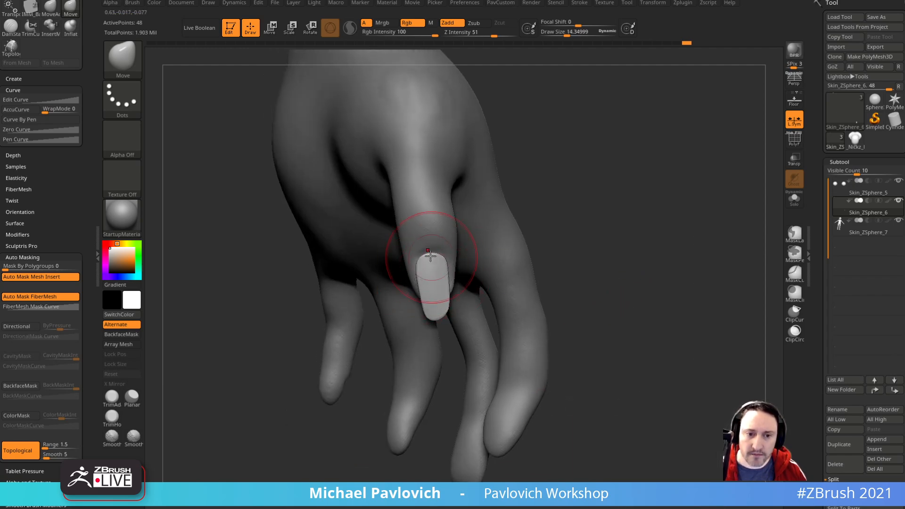
{"action": "right_click_drag", "start_coordinate": [428, 261], "coordinate": [504, 219]}
{"action": "right_click_drag", "start_coordinate": [482, 315], "coordinate": [499, 341], "text": "ctrl"}
Step: Thin the thumbnail by scaling it along Z with the Gizmo, and return to the Move brush
{"action": "key", "text": "w"}
{"action": "right_click_drag", "start_coordinate": [424, 317], "coordinate": [543, 330]}
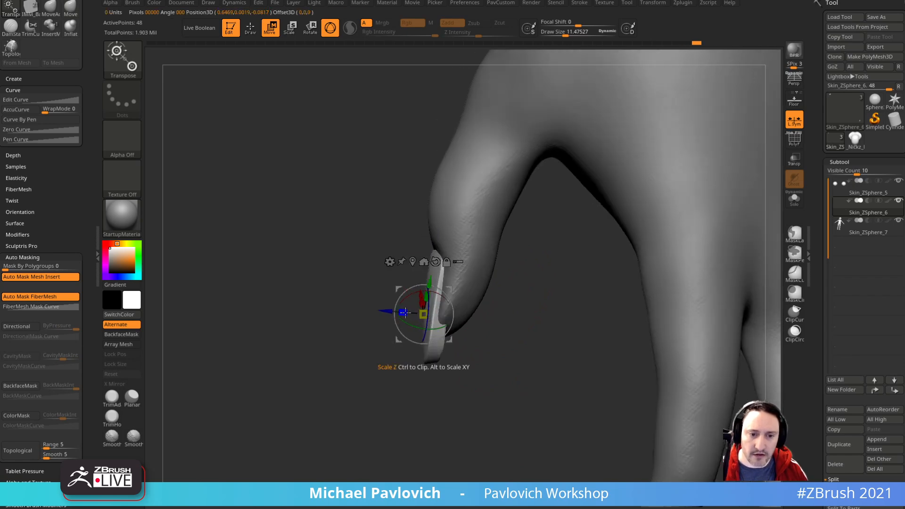
{"action": "key", "text": "ctrl+z"}
{"action": "left_click_drag", "start_coordinate": [409, 313], "coordinate": [409, 313]}
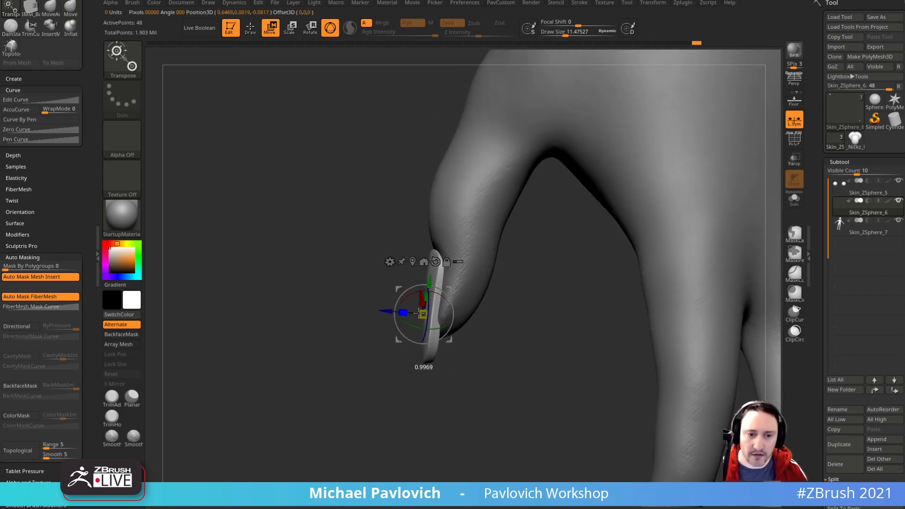
{"action": "key", "text": "q"}
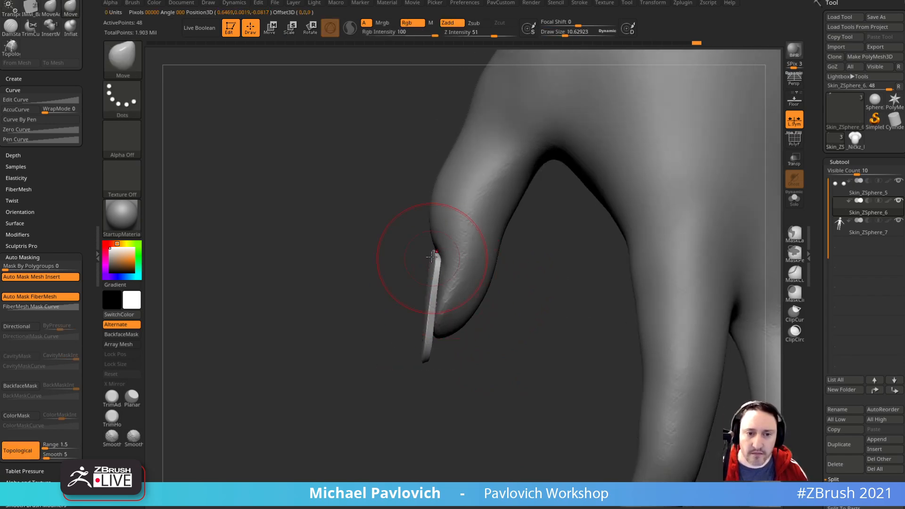
Step: Push the thumbnail's base and side edges into place with the Move brush at draw sizes of about 15 to 18
{"action": "right_click_drag", "start_coordinate": [387, 288], "coordinate": [467, 259]}
{"action": "right_click_drag", "start_coordinate": [574, 193], "coordinate": [409, 240]}
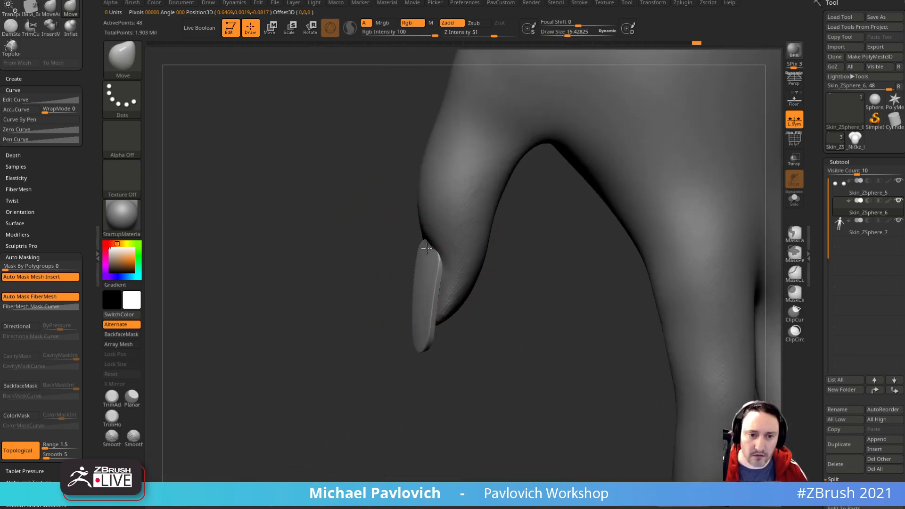
{"action": "right_click_drag", "start_coordinate": [427, 249], "coordinate": [432, 271]}
{"action": "key", "text": "bracketright"}
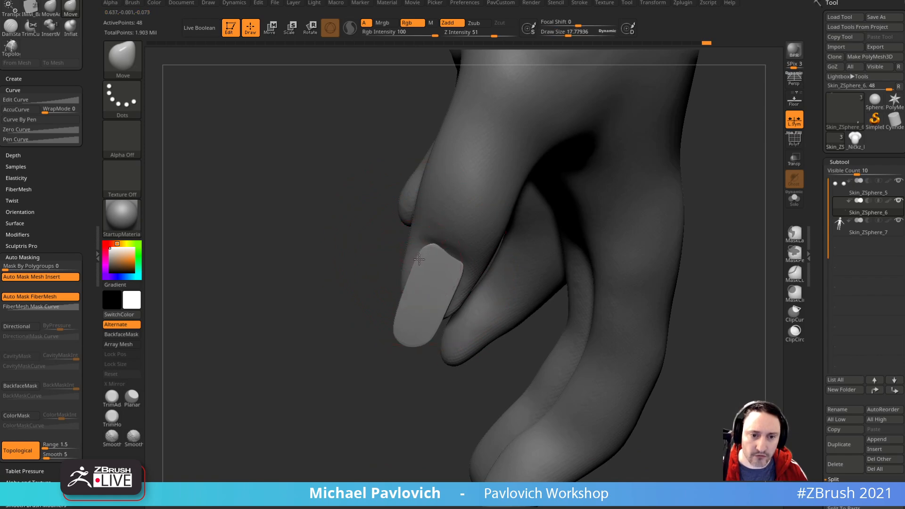
{"action": "key", "text": "s"}
{"action": "right_click_drag", "start_coordinate": [414, 364], "coordinate": [410, 289]}
Step: Bring the thumbnail closer against the thumb with the Move brush at a draw size of about 12
{"action": "right_click_drag", "start_coordinate": [474, 279], "coordinate": [449, 287]}
{"action": "key", "text": "s"}
{"action": "left_click_drag", "start_coordinate": [448, 287], "coordinate": [423, 304]}
{"action": "key", "text": "s"}
{"action": "mouse_move", "coordinate": [478, 302]}
{"action": "right_mouse_down"}
{"action": "mouse_move", "coordinate": [487, 306]}
{"action": "mouse_move", "coordinate": [467, 313]}
{"action": "right_mouse_up"}
{"action": "key", "text": "bracketright"}
{"action": "key", "text": "bracketright"}
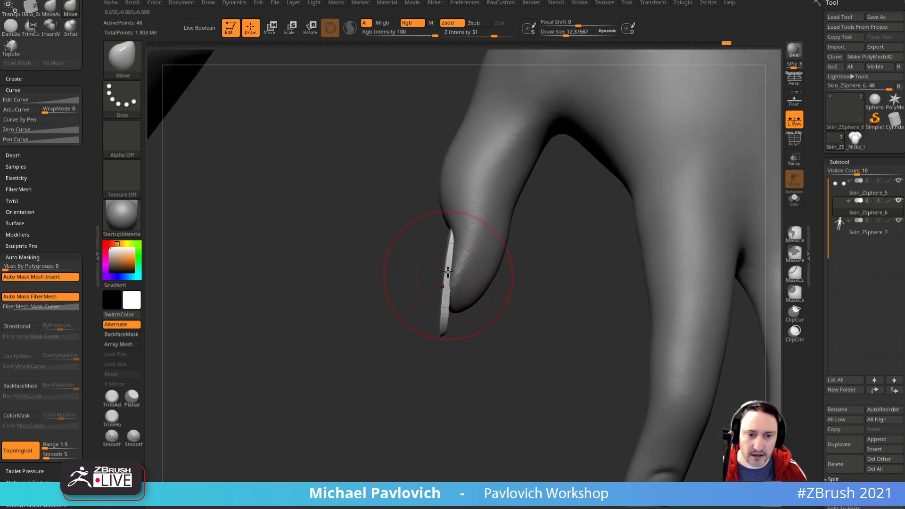
Step: Seat the base edge of the thumbnail into the thumb using a smaller Move brush
{"action": "right_click_drag", "start_coordinate": [442, 243], "coordinate": [433, 257]}
{"action": "key", "text": "bracketleft"}
{"action": "key", "text": "bracketleft"}
{"action": "key", "text": "s"}
{"action": "left_click_drag", "start_coordinate": [433, 257], "coordinate": [433, 250]}
{"action": "key", "text": "s"}
Step: Refine the thumbnail's rounded outline and tip with the Move brush at draw sizes of about 4 to 6
{"action": "mouse_move", "coordinate": [422, 290]}
{"action": "right_mouse_down"}
{"action": "mouse_move", "coordinate": [414, 300]}
{"action": "mouse_move", "coordinate": [415, 261]}
{"action": "right_mouse_up"}
{"action": "key", "text": "bracketleft"}
{"action": "key", "text": "bracketleft"}
{"action": "key", "text": "bracketleft"}
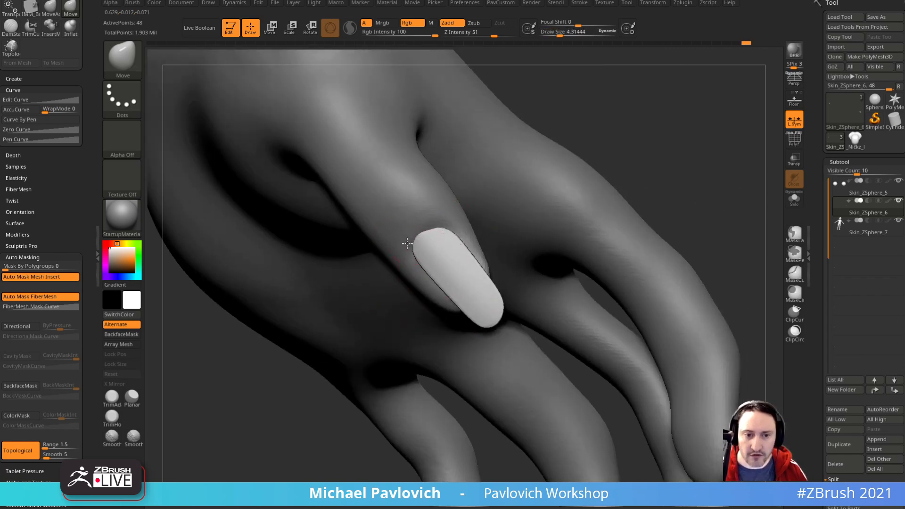
{"action": "left_click_drag", "start_coordinate": [432, 260], "coordinate": [444, 291]}
{"action": "left_click_drag", "start_coordinate": [442, 237], "coordinate": [452, 241]}
{"action": "right_click_drag", "start_coordinate": [625, 115], "coordinate": [506, 345]}
{"action": "key", "text": "2"}
{"action": "key", "text": "s"}
{"action": "left_click_drag", "start_coordinate": [490, 329], "coordinate": [549, 412]}
Step: Isolate the pair of thumbnails in Solo mode and clone their subtool as a separate tool
{"action": "right_click_drag", "start_coordinate": [550, 412], "coordinate": [693, 238], "text": "ctrl"}
{"action": "left_click", "coordinate": [794, 200]}
{"action": "right_click_drag", "start_coordinate": [749, 207], "coordinate": [699, 214]}
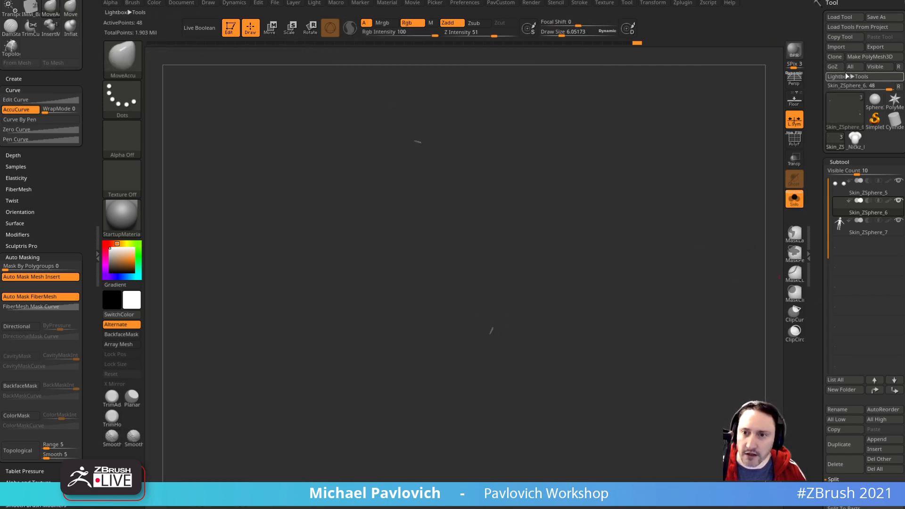
{"action": "left_click", "coordinate": [835, 57]}
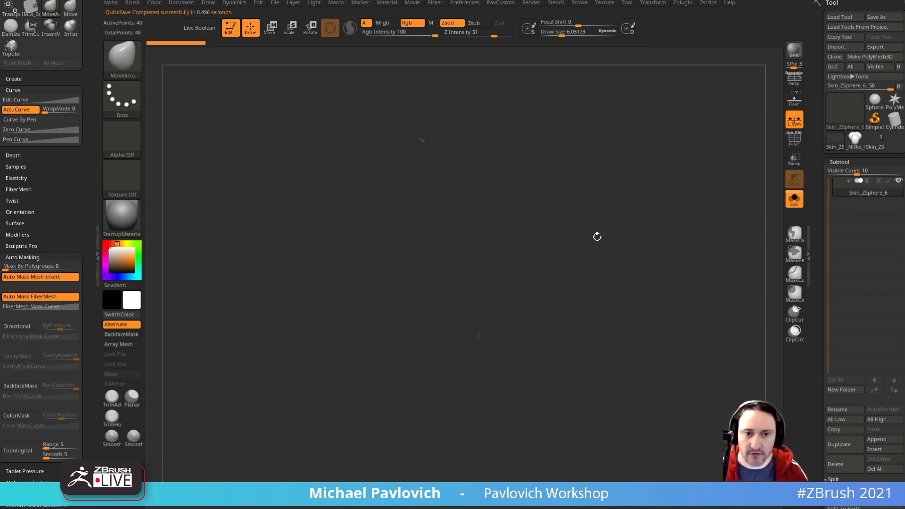
Step: Keep only one thumbnail in the cloned tool by hiding the other and deleting the hidden geometry
{"action": "mouse_move", "coordinate": [438, 303]}
{"action": "left_mouse_down", "text": "ctrl+shift"}
{"action": "mouse_move", "coordinate": [519, 403]}
{"action": "mouse_move", "coordinate": [507, 420]}
{"action": "left_mouse_up", "text": "ctrl+shift"}
{"action": "key", "text": "2"}
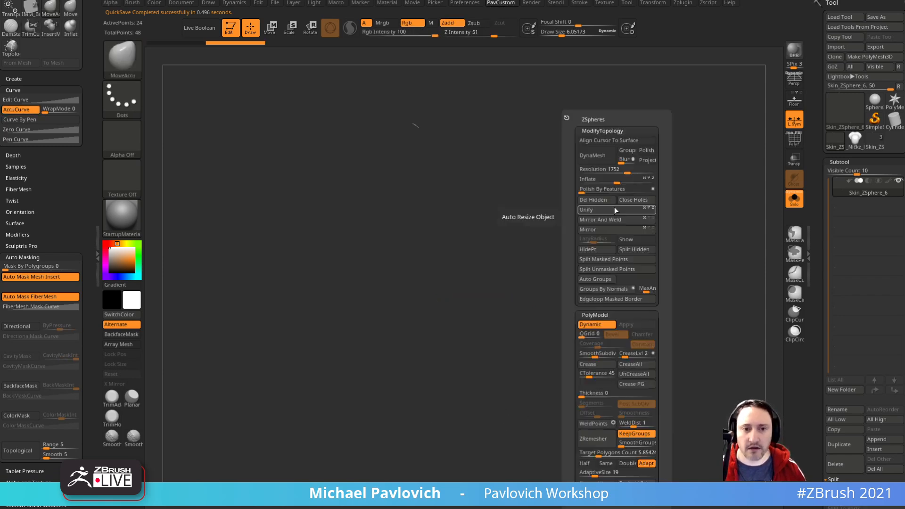
{"action": "left_click", "coordinate": [605, 202]}
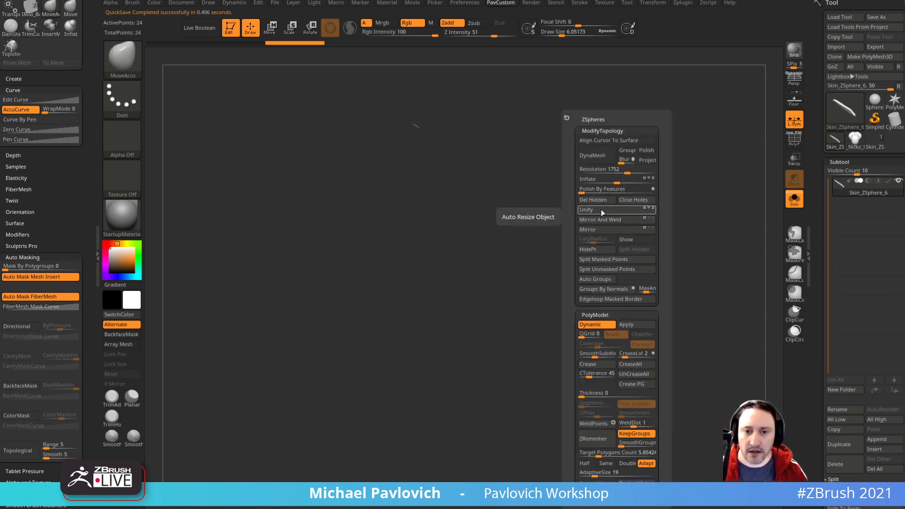
Step: Unify the single nail mesh to a standard size and frame it in the view
{"action": "left_click", "coordinate": [601, 210]}
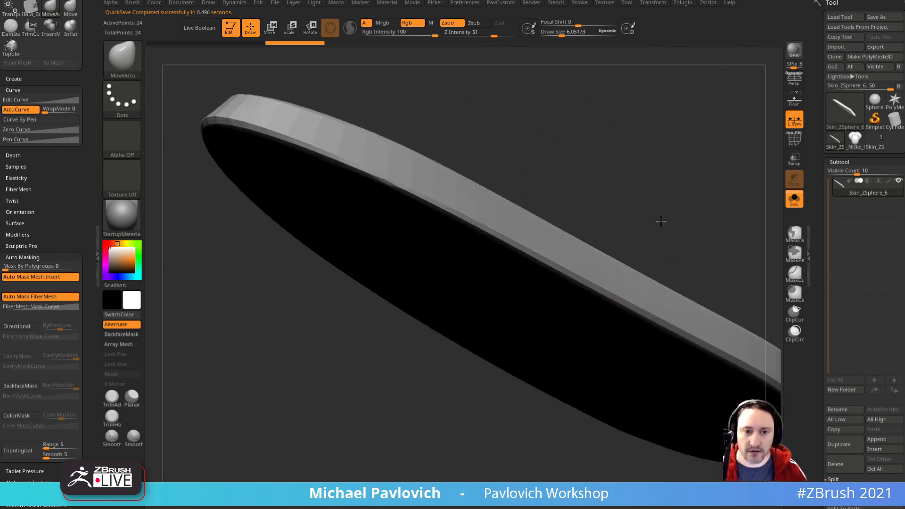
{"action": "key", "text": "f"}
{"action": "mouse_move", "coordinate": [631, 165]}
{"action": "left_mouse_down"}
{"action": "mouse_move", "coordinate": [671, 264]}
{"action": "mouse_move", "coordinate": [604, 263]}
{"action": "mouse_move", "coordinate": [647, 277]}
{"action": "mouse_move", "coordinate": [619, 239]}
{"action": "mouse_move", "coordinate": [653, 180]}
{"action": "mouse_move", "coordinate": [664, 184]}
{"action": "left_mouse_up"}
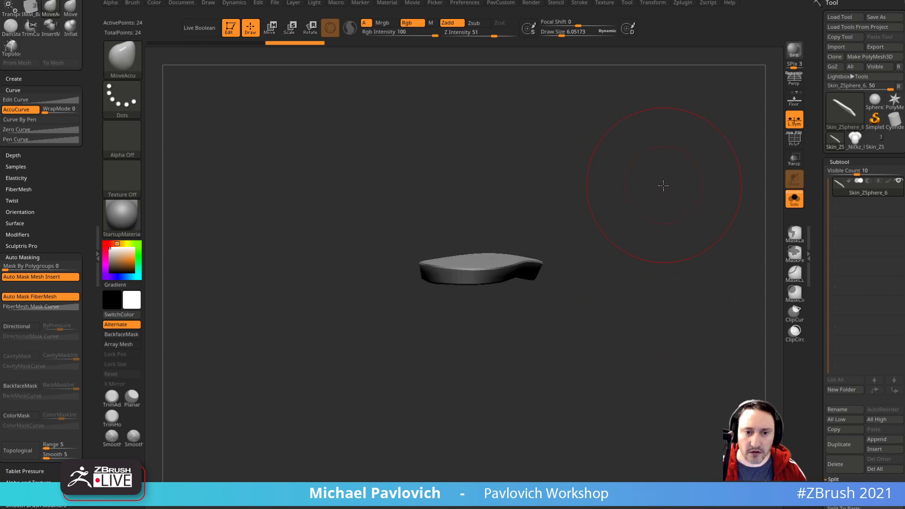
Step: Apply a gizmo deformer to the nail and reposition it with the Move gizmo
{"action": "key", "text": "w"}
{"action": "left_click", "coordinate": [442, 222]}
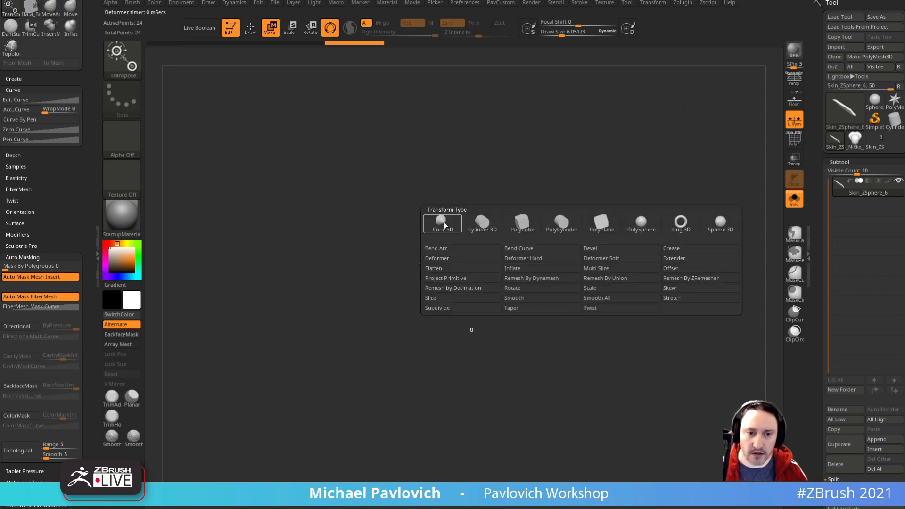
{"action": "left_click", "coordinate": [475, 257]}
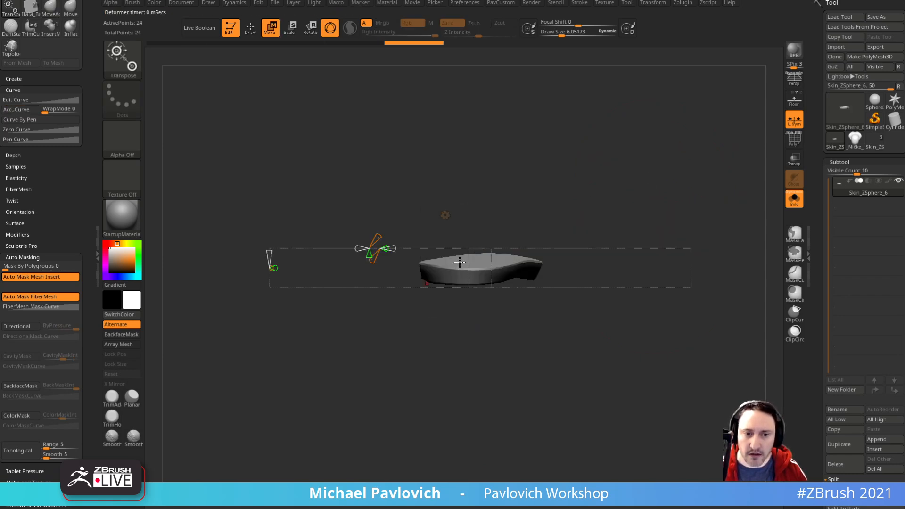
{"action": "left_click_drag", "start_coordinate": [475, 222], "coordinate": [546, 221]}
{"action": "key", "text": "w"}
{"action": "left_click_drag", "start_coordinate": [609, 166], "coordinate": [564, 247]}
{"action": "left_click_drag", "start_coordinate": [481, 171], "coordinate": [486, 270]}
{"action": "left_click_drag", "start_coordinate": [550, 234], "coordinate": [589, 148]}
Step: Apply a Bend Arc deformer to the nail to adjust its lengthwise curve
{"action": "left_click", "coordinate": [446, 118]}
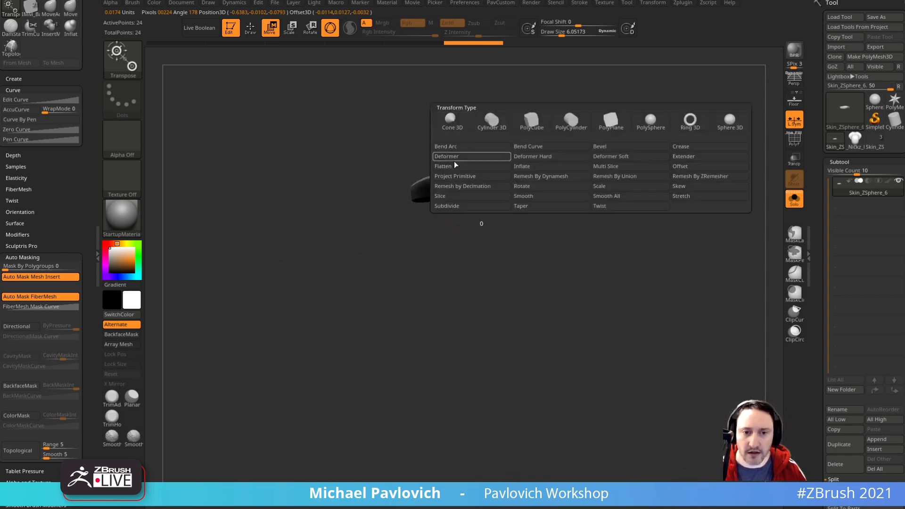
{"action": "left_click", "coordinate": [478, 147]}
{"action": "left_click_drag", "start_coordinate": [483, 178], "coordinate": [582, 161]}
{"action": "mouse_move", "coordinate": [638, 143]}
{"action": "left_mouse_down"}
{"action": "mouse_move", "coordinate": [601, 224]}
{"action": "mouse_move", "coordinate": [613, 166]}
{"action": "mouse_move", "coordinate": [651, 219]}
{"action": "mouse_move", "coordinate": [692, 233]}
{"action": "mouse_move", "coordinate": [645, 213]}
{"action": "mouse_move", "coordinate": [663, 279]}
{"action": "mouse_move", "coordinate": [613, 239]}
{"action": "mouse_move", "coordinate": [618, 252]}
{"action": "left_mouse_up"}
Step: Create a new InsertMesh brush from the upright nail mesh
{"action": "key", "text": "q"}
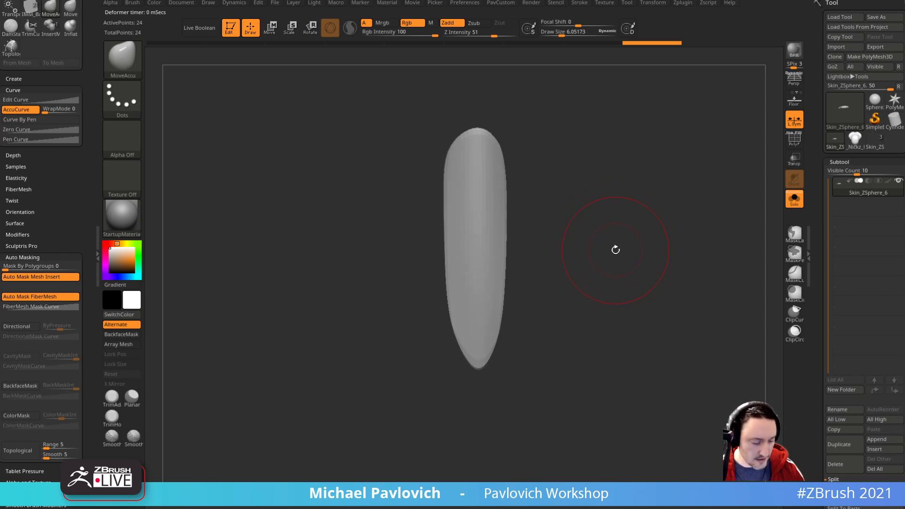
{"action": "key", "text": "b"}
{"action": "left_click", "coordinate": [419, 494]}
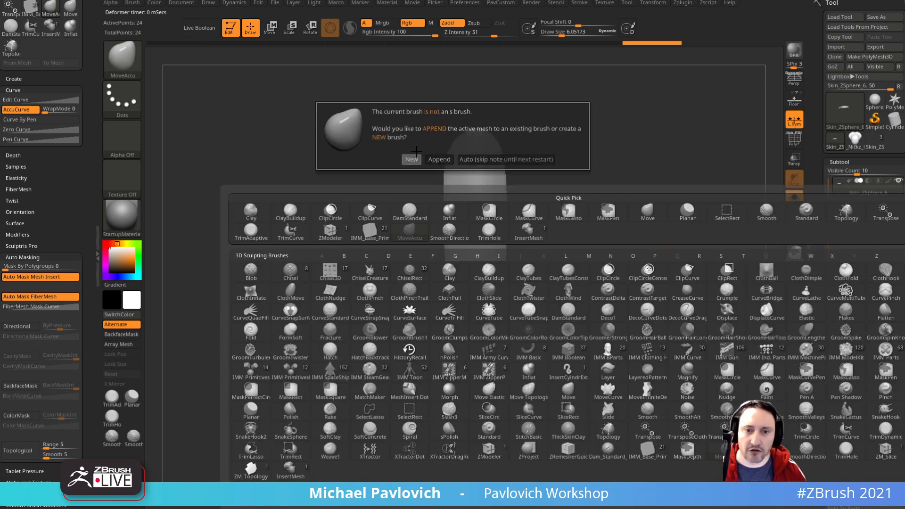
{"action": "left_click", "coordinate": [411, 160]}
Step: Switch back to the goblin tool, select its body subtool and set the draw size to about 1.3
{"action": "left_click", "coordinate": [868, 148]}
{"action": "key", "text": "s"}
{"action": "left_click_drag", "start_coordinate": [615, 271], "coordinate": [607, 272]}
{"action": "left_click", "coordinate": [857, 228]}
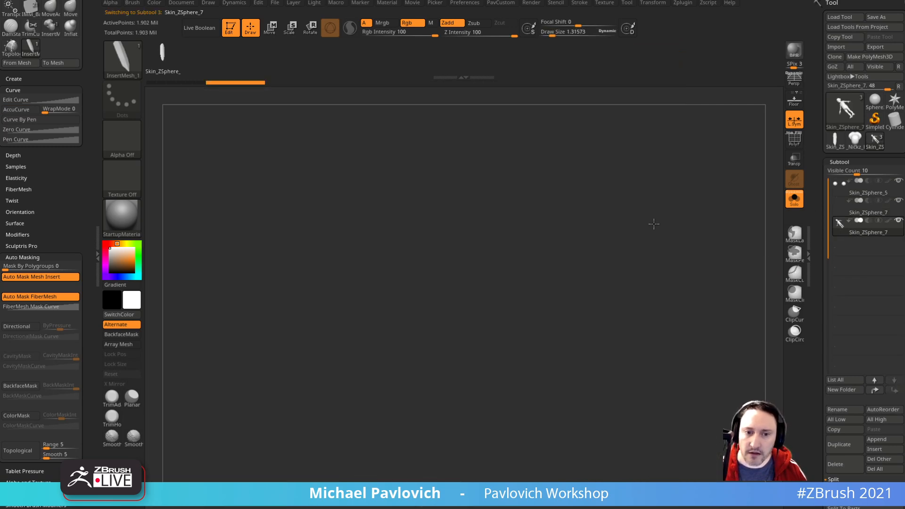
{"action": "key", "text": "f"}
Step: Set the nail insert brush's Imbed depth to -10 and undo the trial nail on the index finger
{"action": "left_click_drag", "start_coordinate": [671, 273], "coordinate": [626, 290], "text": "shift"}
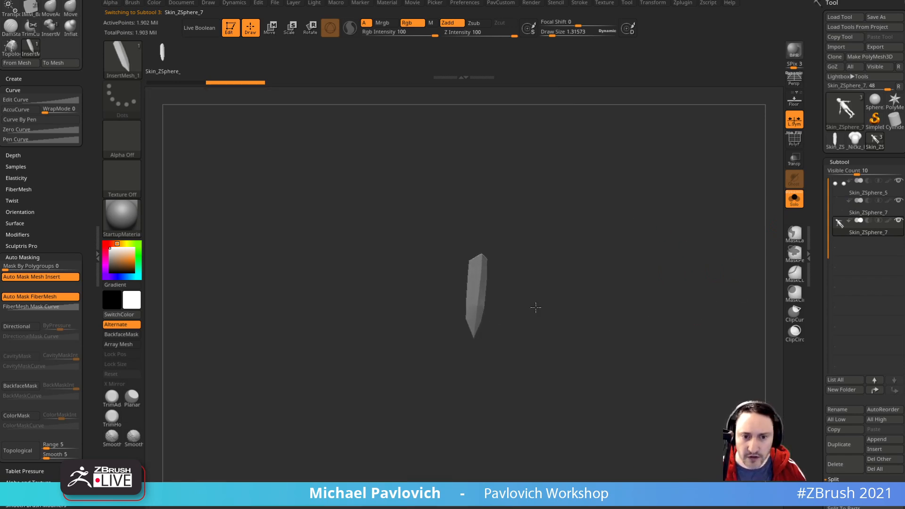
{"action": "left_click_drag", "start_coordinate": [601, 266], "coordinate": [568, 267]}
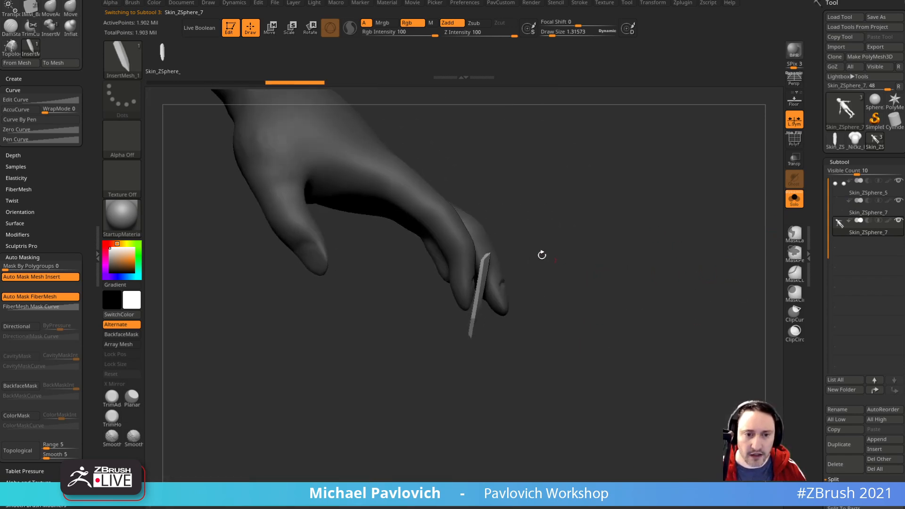
{"action": "left_click", "coordinate": [14, 155]}
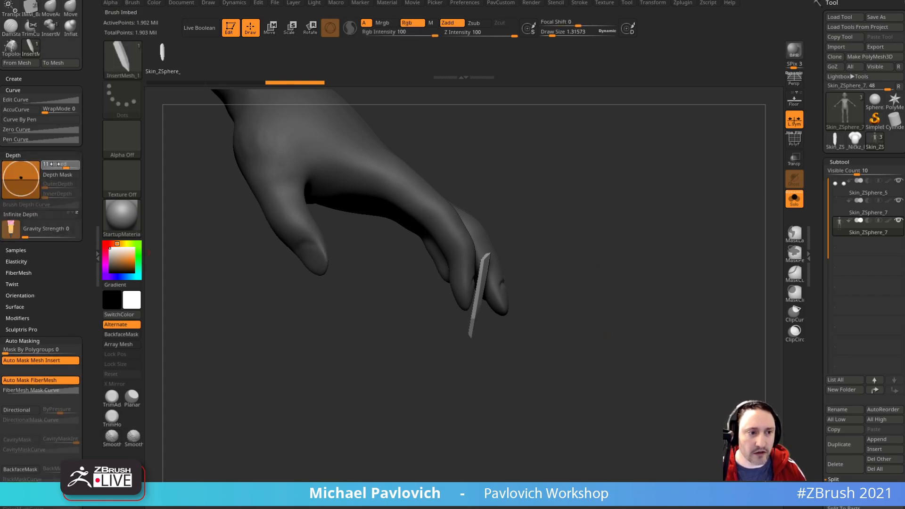
{"action": "left_click_drag", "start_coordinate": [684, 221], "coordinate": [576, 257]}
{"action": "key", "text": "ctrl+z"}
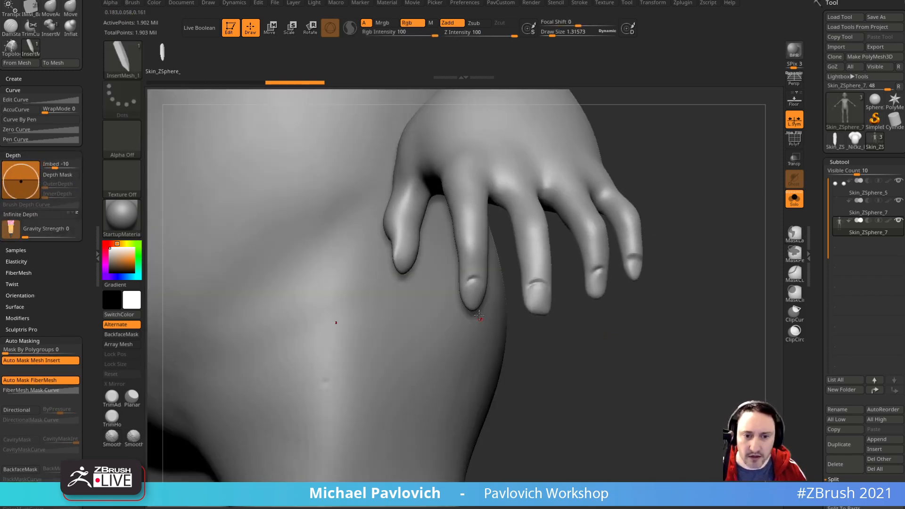
Step: Insert a nail on the index fingertip and align it to the nail bed with the gizmo
{"action": "left_click_drag", "start_coordinate": [473, 297], "coordinate": [473, 327]}
{"action": "left_click_drag", "start_coordinate": [587, 348], "coordinate": [562, 321]}
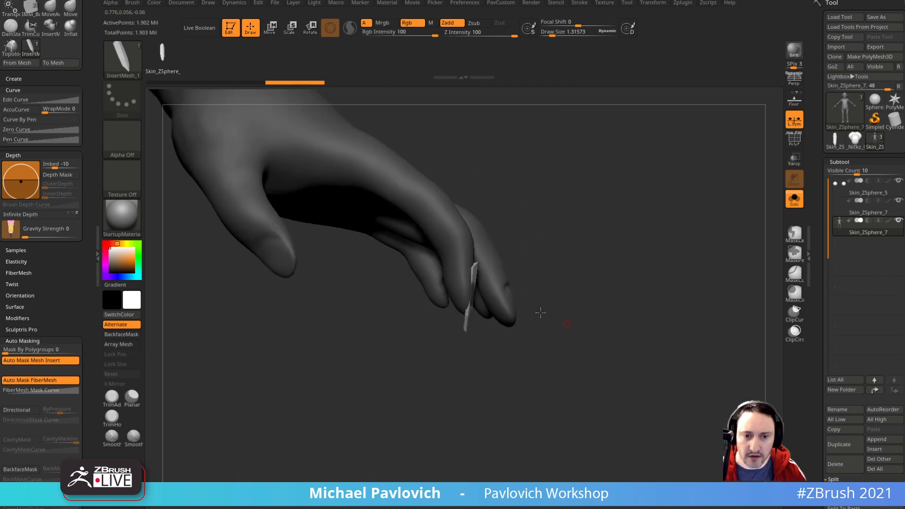
{"action": "key", "text": "w"}
{"action": "left_click_drag", "start_coordinate": [503, 276], "coordinate": [476, 305]}
{"action": "right_click_drag", "start_coordinate": [476, 305], "coordinate": [496, 301]}
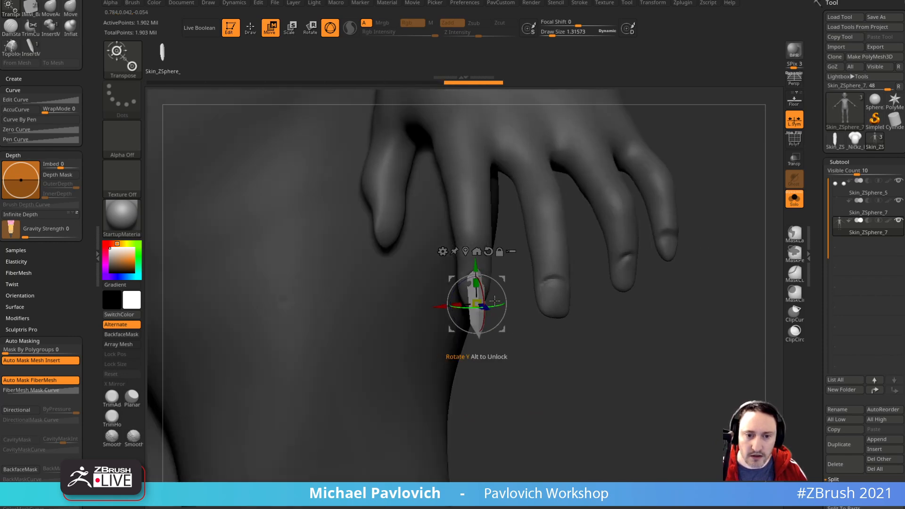
Step: Duplicate the index nail onto the middle finger, rotating and scaling it to fit the fingertip
{"action": "left_click_drag", "start_coordinate": [318, 306], "coordinate": [570, 286]}
{"action": "left_click_drag", "start_coordinate": [473, 272], "coordinate": [541, 283]}
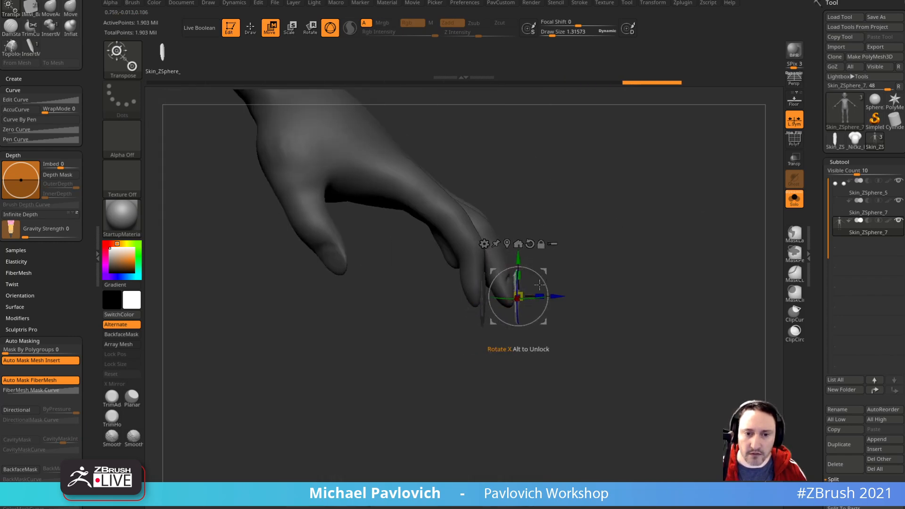
{"action": "left_click_drag", "start_coordinate": [586, 259], "coordinate": [510, 267]}
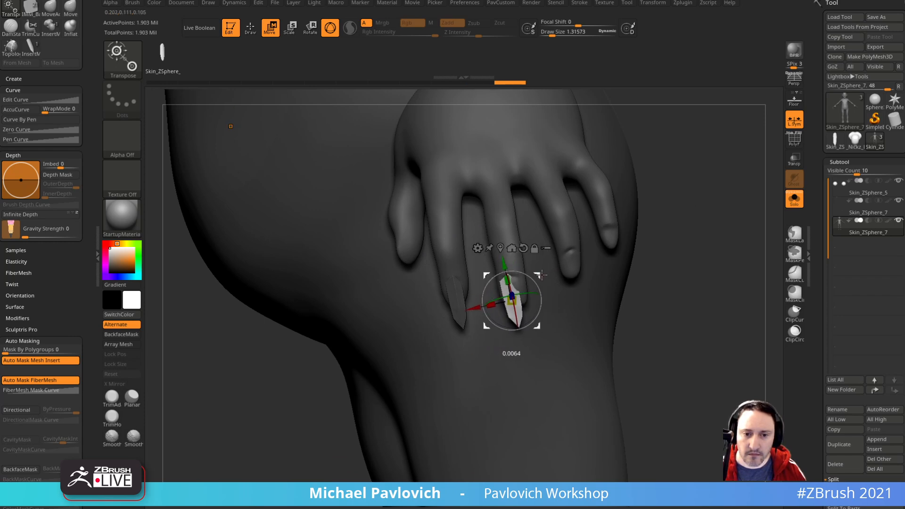
{"action": "mouse_move", "coordinate": [541, 273]}
{"action": "left_mouse_down"}
{"action": "mouse_move", "coordinate": [677, 251]}
{"action": "mouse_move", "coordinate": [546, 289]}
{"action": "left_mouse_up"}
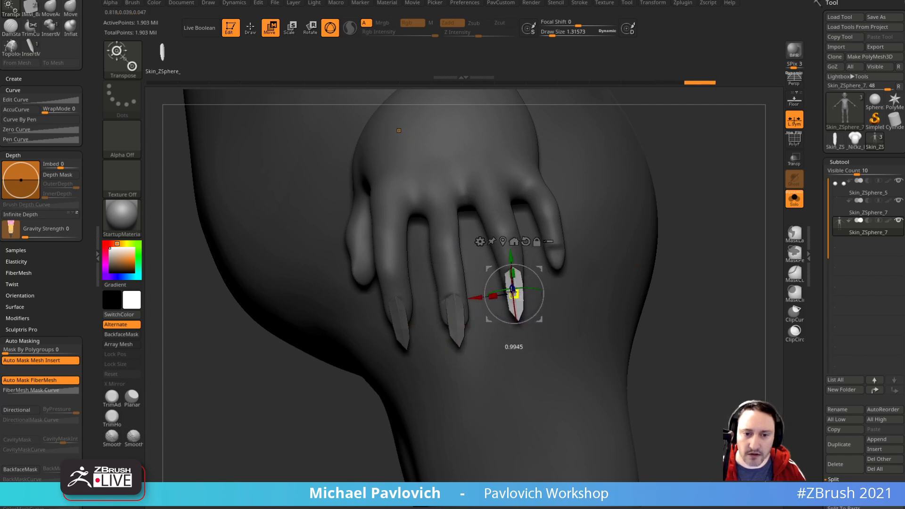
Step: Rotate and seat the duplicated nail on the ring finger's nail bed
{"action": "left_click_drag", "start_coordinate": [722, 243], "coordinate": [539, 280]}
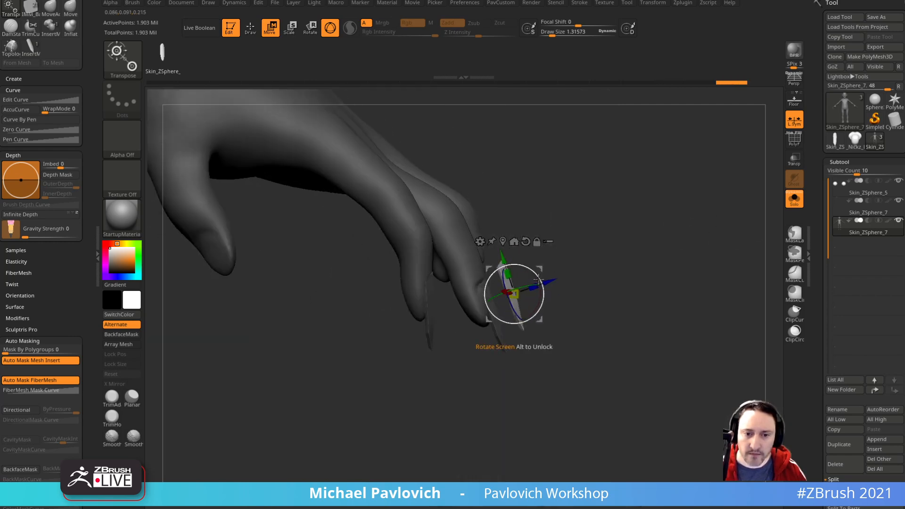
{"action": "left_click_drag", "start_coordinate": [576, 248], "coordinate": [516, 285]}
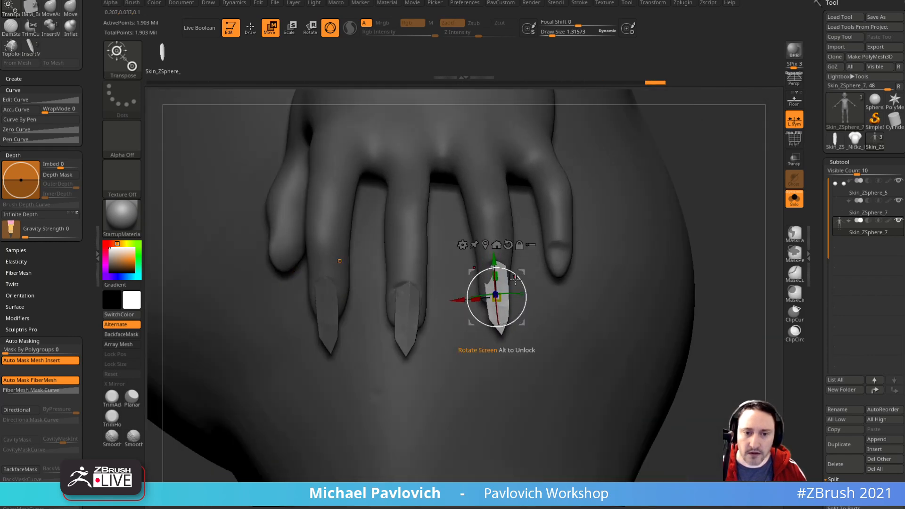
{"action": "key", "text": "q"}
{"action": "left_click_drag", "start_coordinate": [679, 211], "coordinate": [622, 236], "text": "alt"}
Step: Duplicate the ring finger's nail onto the little finger and scale it down to fit the fingertip
{"action": "key", "text": "w"}
{"action": "left_click_drag", "start_coordinate": [464, 299], "coordinate": [534, 285]}
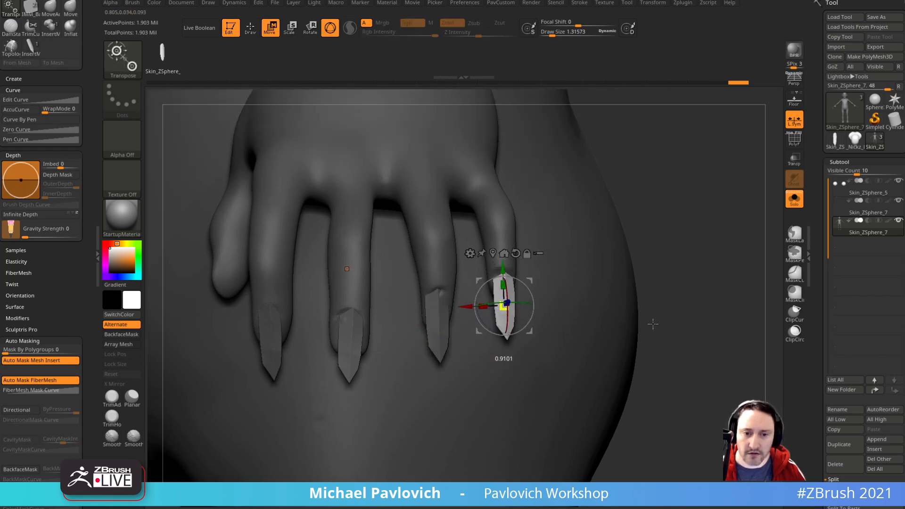
{"action": "left_click_drag", "start_coordinate": [713, 300], "coordinate": [590, 276]}
{"action": "mouse_move", "coordinate": [464, 283]}
{"action": "left_mouse_down"}
{"action": "mouse_move", "coordinate": [583, 287]}
{"action": "mouse_move", "coordinate": [643, 265]}
{"action": "mouse_move", "coordinate": [572, 294]}
{"action": "mouse_move", "coordinate": [585, 309]}
{"action": "mouse_move", "coordinate": [568, 300]}
{"action": "mouse_move", "coordinate": [576, 302]}
{"action": "left_mouse_up"}
Step: Try inserting a nail on the thumb and scaling it up with the gizmo to fit
{"action": "key", "text": "q"}
{"action": "mouse_move", "coordinate": [635, 314]}
{"action": "left_mouse_down"}
{"action": "mouse_move", "coordinate": [648, 338]}
{"action": "mouse_move", "coordinate": [700, 328]}
{"action": "mouse_move", "coordinate": [704, 299]}
{"action": "left_mouse_up"}
{"action": "key", "text": "ctrl+z"}
{"action": "left_click_drag", "start_coordinate": [751, 223], "coordinate": [778, 231]}
{"action": "left_click_drag", "start_coordinate": [755, 389], "coordinate": [470, 300]}
{"action": "key", "text": "w"}
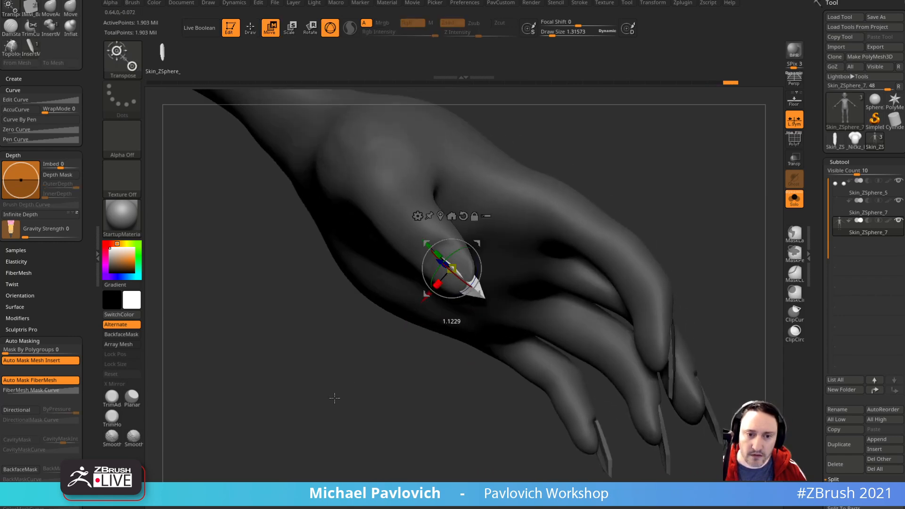
{"action": "key", "text": "q"}
Step: Compare the inserted thumb nail with the existing thumbnail subtool, then hide the inserted nail and delete the hidden geometry
{"action": "left_click", "coordinate": [859, 218]}
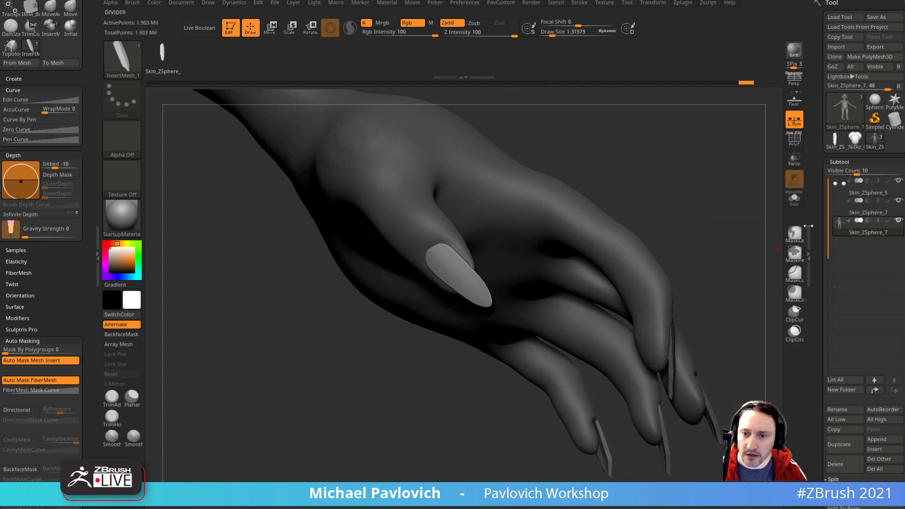
{"action": "left_click", "coordinate": [794, 200]}
{"action": "left_click_drag", "start_coordinate": [440, 359], "coordinate": [486, 333]}
{"action": "key", "text": "2"}
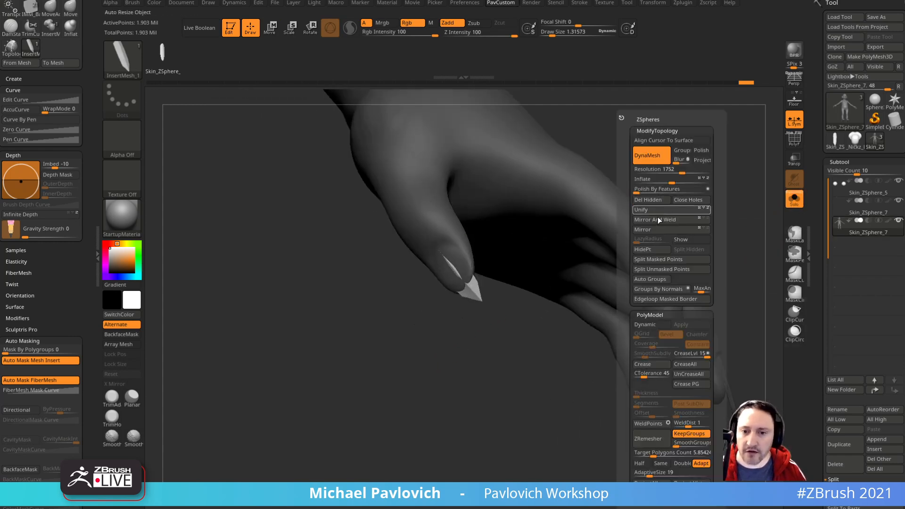
{"action": "left_click", "coordinate": [657, 250]}
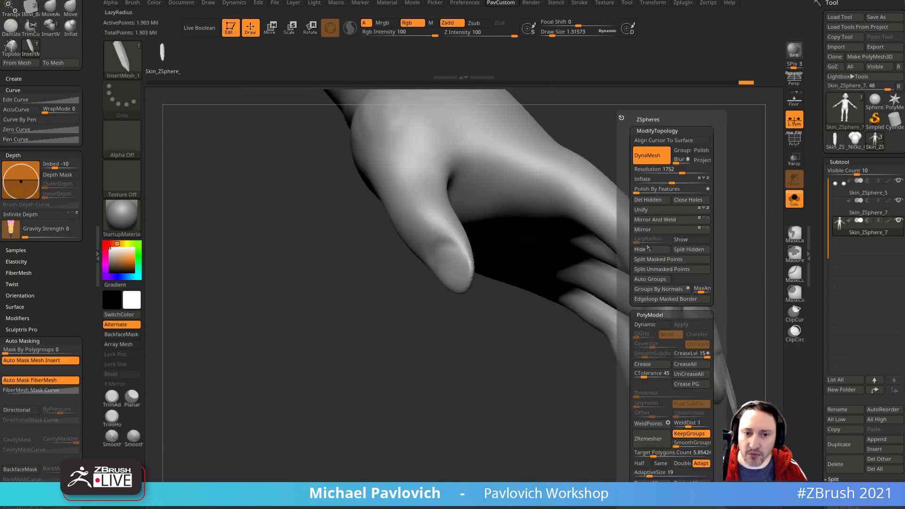
{"action": "key", "text": "2"}
{"action": "left_click", "coordinate": [687, 202]}
{"action": "left_click_drag", "start_coordinate": [688, 210], "coordinate": [655, 212], "text": "alt"}
Step: Isolate the finger nails with the SelectRect brush and split them from the body using Split Hidden
{"action": "left_click", "coordinate": [138, 73], "text": "ctrl+shift"}
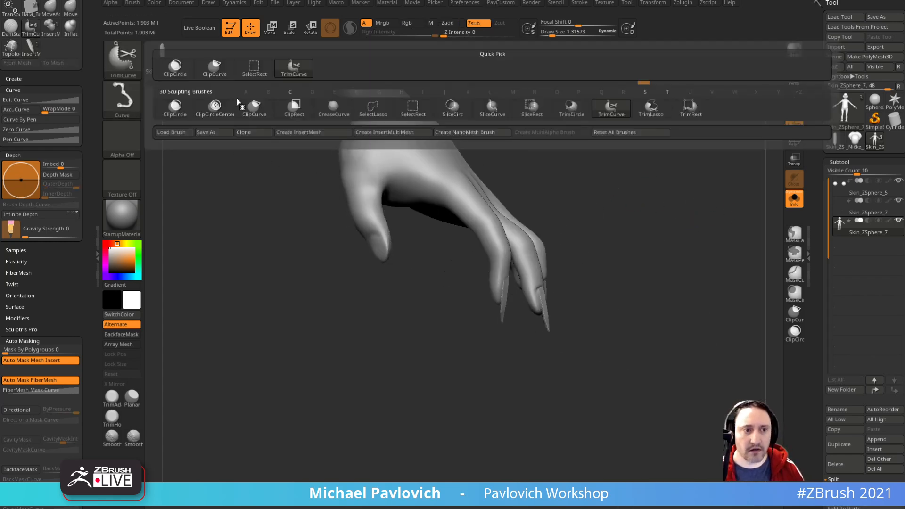
{"action": "left_click", "coordinate": [259, 73], "text": "ctrl+shift"}
{"action": "left_click", "coordinate": [548, 326], "text": "ctrl+shift"}
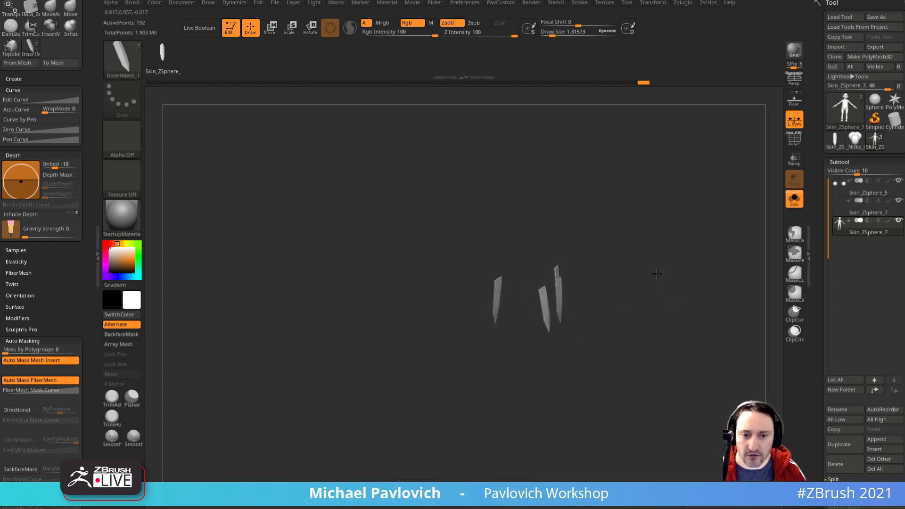
{"action": "key", "text": "2"}
{"action": "key", "text": "2"}
{"action": "left_click_drag", "start_coordinate": [696, 218], "coordinate": [715, 241]}
{"action": "key", "text": "2"}
{"action": "left_click", "coordinate": [738, 268]}
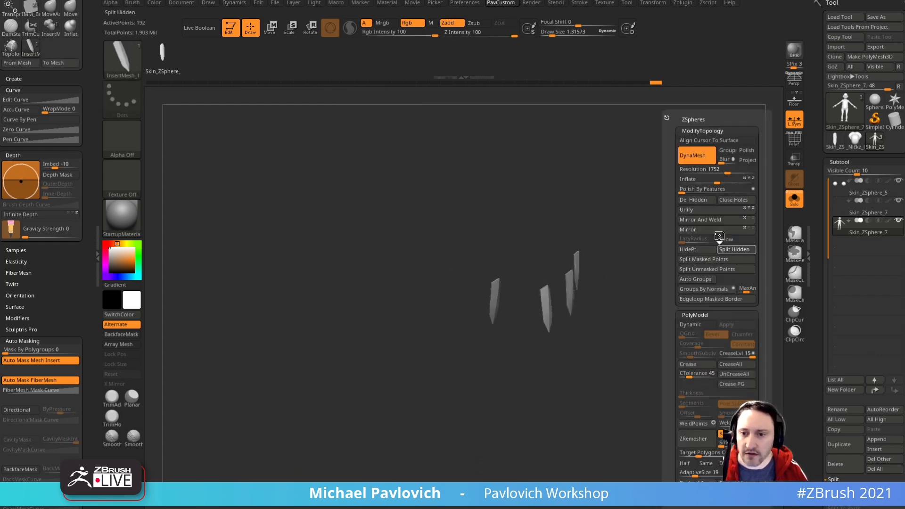
Step: Merge the finger nails with the existing thumbnail subtool
{"action": "left_click", "coordinate": [873, 211]}
{"action": "key", "text": "ctrl+m"}
{"action": "mouse_move", "coordinate": [692, 291]}
{"action": "left_mouse_down"}
{"action": "mouse_move", "coordinate": [677, 289]}
{"action": "mouse_move", "coordinate": [685, 287]}
{"action": "left_mouse_up"}
Step: Select the body subtool, load the Move brush and reduce its draw size to about 43
{"action": "left_click", "coordinate": [859, 230]}
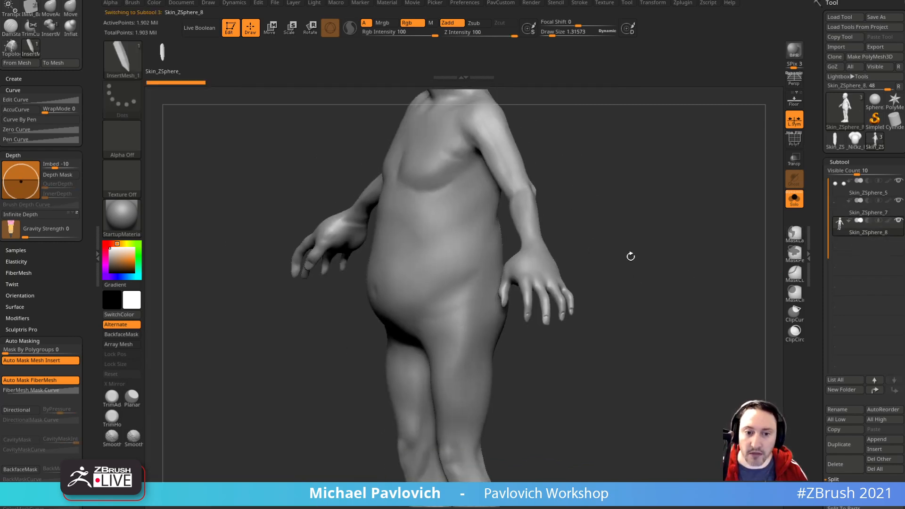
{"action": "key", "text": "s"}
{"action": "key", "text": "b"}
{"action": "key", "text": "s"}
{"action": "key", "text": "t"}
{"action": "mouse_move", "coordinate": [630, 249]}
{"action": "left_mouse_down", "text": "alt"}
{"action": "mouse_move", "coordinate": [669, 239]}
{"action": "mouse_move", "coordinate": [744, 250]}
{"action": "mouse_move", "coordinate": [634, 276]}
{"action": "mouse_move", "coordinate": [706, 238]}
{"action": "mouse_move", "coordinate": [705, 255]}
{"action": "left_mouse_up", "text": "alt"}
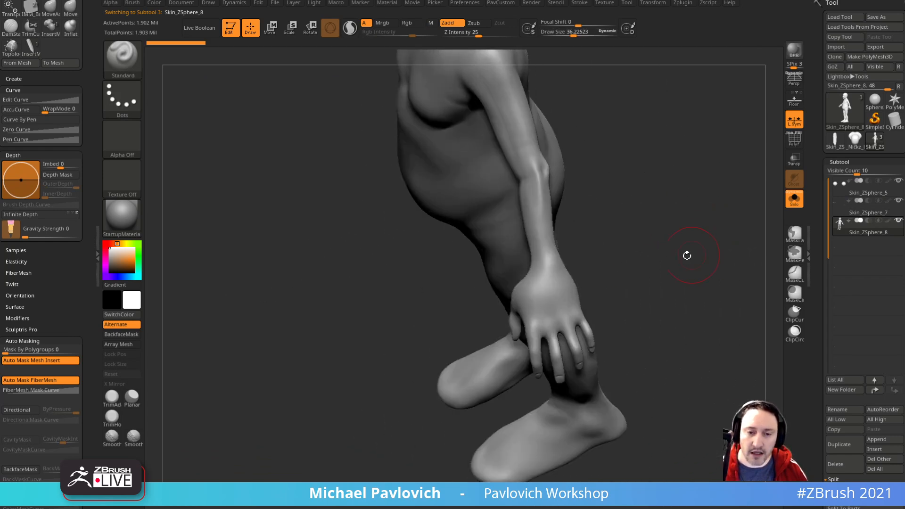
{"action": "key", "text": "b"}
{"action": "key", "text": "m"}
{"action": "key", "text": "v"}
{"action": "key", "text": "bracketleft"}
{"action": "key", "text": "bracketleft"}
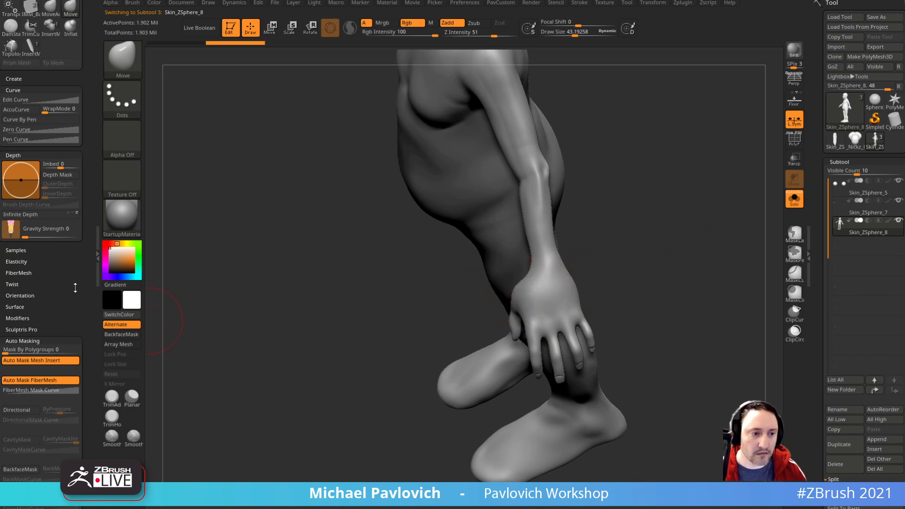
Step: Enable Topological auto-masking for the Move brush and adjust the hand's shape at a draw size of about 54
{"action": "left_click_drag", "start_coordinate": [76, 287], "coordinate": [77, 76]}
{"action": "left_click", "coordinate": [18, 323]}
{"action": "key", "text": "bracketright"}
{"action": "key", "text": "bracketright"}
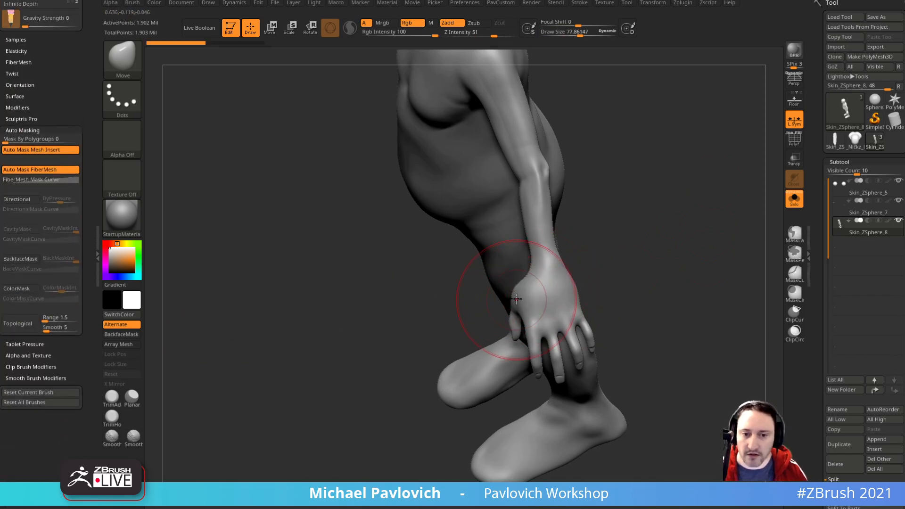
{"action": "key", "text": "bracketleft"}
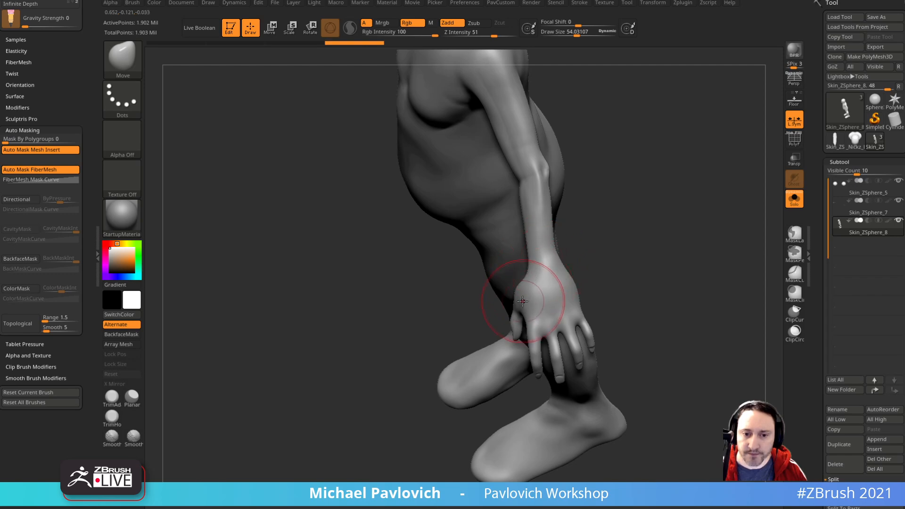
{"action": "mouse_move", "coordinate": [606, 259]}
{"action": "left_mouse_down"}
{"action": "mouse_move", "coordinate": [638, 246]}
{"action": "mouse_move", "coordinate": [590, 236]}
{"action": "mouse_move", "coordinate": [750, 227]}
{"action": "mouse_move", "coordinate": [576, 300]}
{"action": "left_mouse_up"}
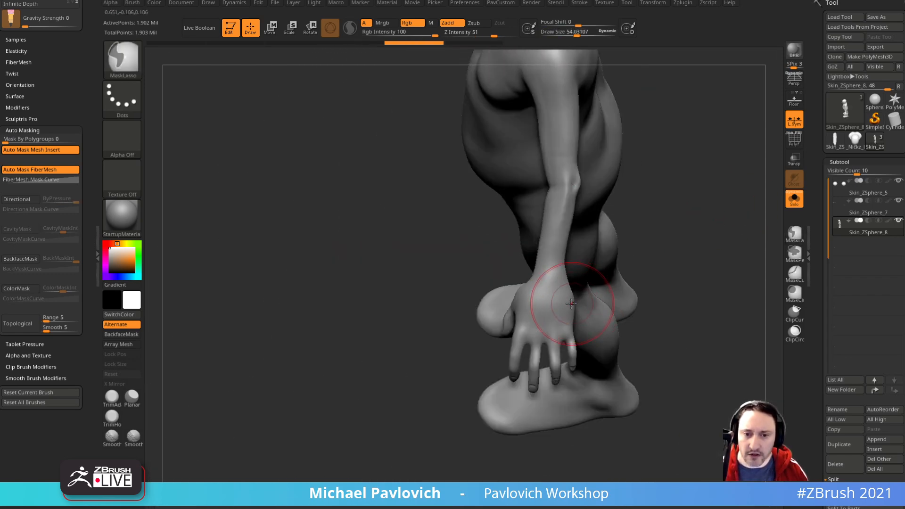
{"action": "left_click_drag", "start_coordinate": [632, 267], "coordinate": [655, 220]}
Step: Load the Standard brush at a draw size of about 23 and bring the full figure into front view
{"action": "key", "text": "b"}
{"action": "key", "text": "s"}
{"action": "key", "text": "t"}
{"action": "mouse_move", "coordinate": [647, 253]}
{"action": "left_mouse_down", "text": "alt"}
{"action": "mouse_move", "coordinate": [689, 202]}
{"action": "mouse_move", "coordinate": [661, 228]}
{"action": "left_mouse_up", "text": "alt"}
{"action": "key", "text": "s"}
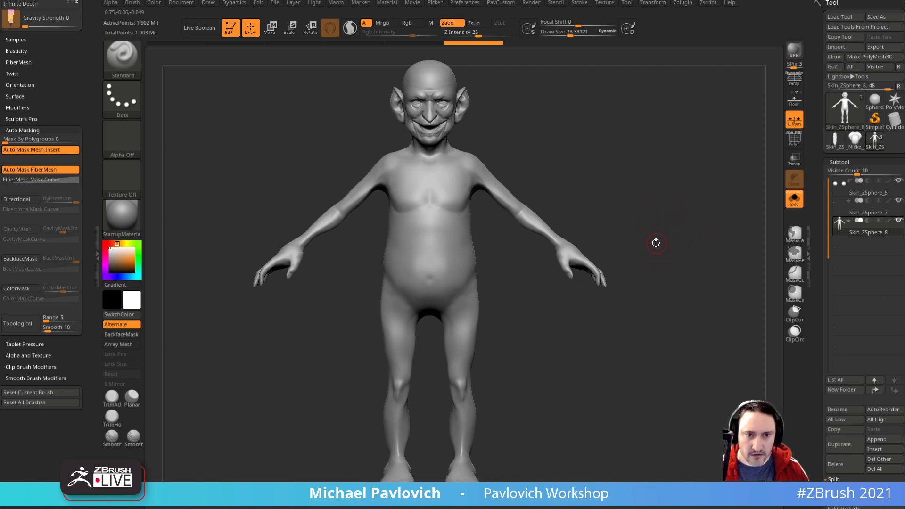
{"action": "left_click_drag", "start_coordinate": [636, 215], "coordinate": [647, 251], "text": "alt"}
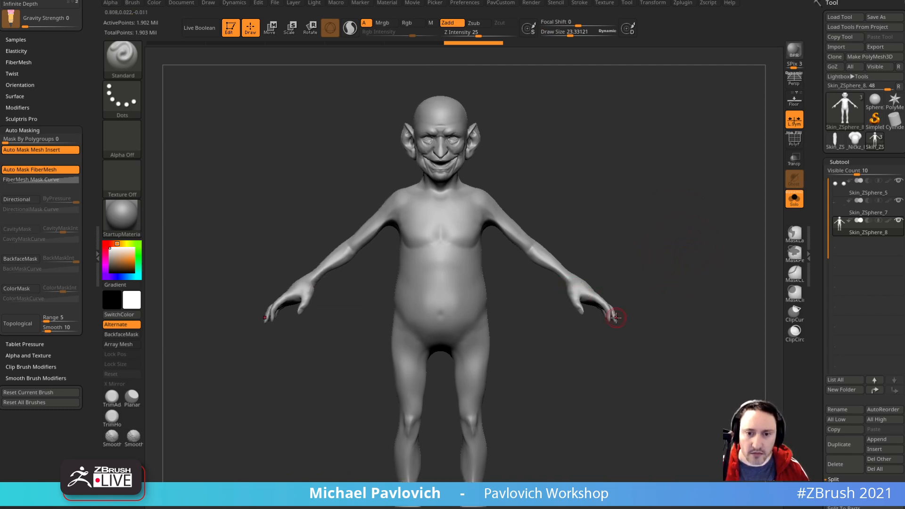
Step: Mask the hands with the MaskLasso brush and invert the mask so only the hands can be transformed
{"action": "left_click_drag", "start_coordinate": [676, 214], "coordinate": [669, 240], "text": "alt"}
{"action": "left_click_drag", "start_coordinate": [815, 253], "coordinate": [813, 233]}
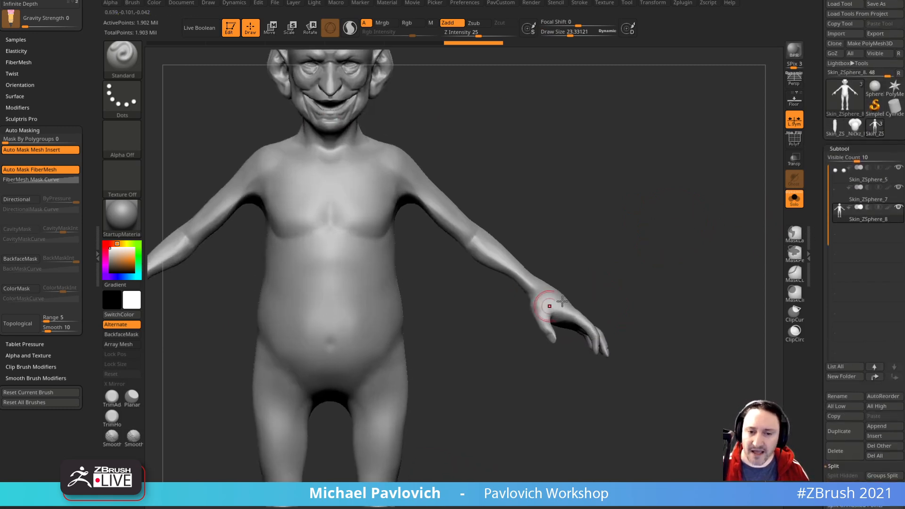
{"action": "mouse_move", "coordinate": [602, 301]}
{"action": "left_mouse_down", "text": "ctrl"}
{"action": "mouse_move", "coordinate": [547, 251]}
{"action": "mouse_move", "coordinate": [614, 422]}
{"action": "mouse_move", "coordinate": [556, 308]}
{"action": "left_mouse_up", "text": "ctrl"}
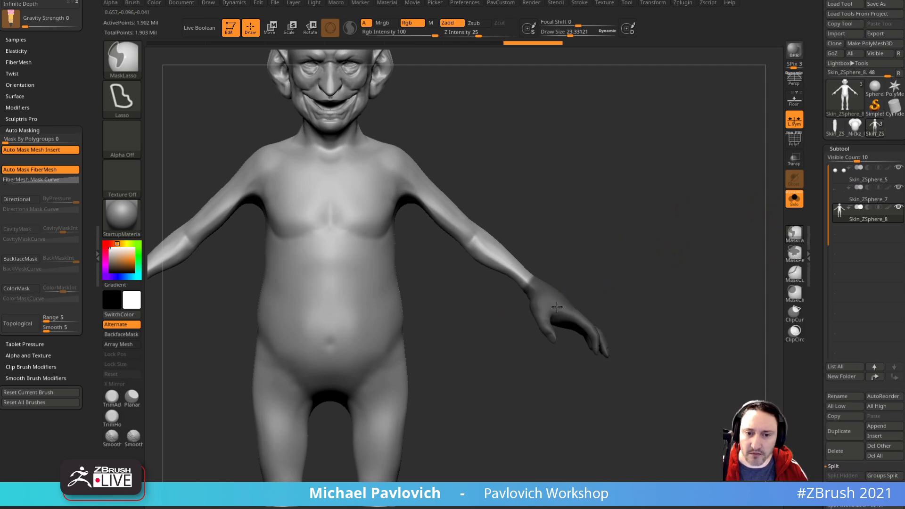
{"action": "left_click_drag", "start_coordinate": [684, 282], "coordinate": [590, 208], "text": "alt"}
{"action": "mouse_move", "coordinate": [529, 308]}
{"action": "left_mouse_down", "text": "ctrl"}
{"action": "mouse_move", "coordinate": [507, 261]}
{"action": "mouse_move", "coordinate": [483, 297]}
{"action": "left_mouse_up", "text": "ctrl"}
{"action": "left_click_drag", "start_coordinate": [582, 259], "coordinate": [630, 313], "text": "alt"}
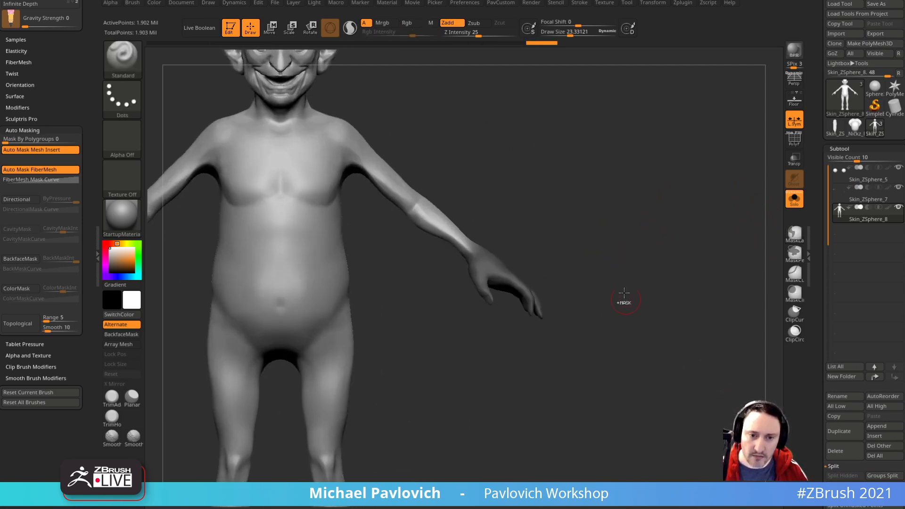
{"action": "left_click", "coordinate": [580, 215], "text": "ctrl"}
{"action": "key", "text": "w"}
Step: Align the gizmo to the wrist, scale the hands up by about 1.03 and clear the mask
{"action": "left_click", "coordinate": [503, 225], "text": "alt"}
{"action": "left_click_drag", "start_coordinate": [551, 206], "coordinate": [545, 250]}
{"action": "left_click", "coordinate": [489, 263], "text": "alt"}
{"action": "left_click_drag", "start_coordinate": [483, 249], "coordinate": [505, 273], "text": "alt"}
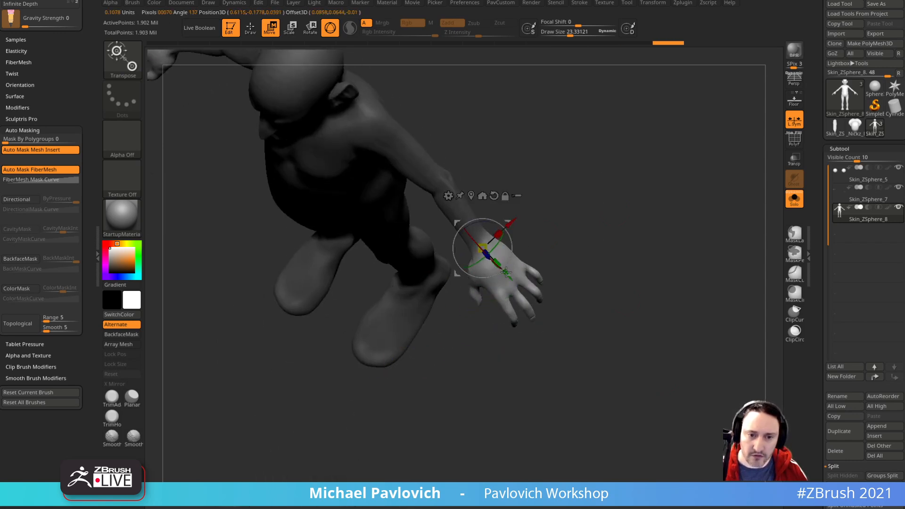
{"action": "left_click_drag", "start_coordinate": [591, 236], "coordinate": [580, 176], "text": "shift"}
{"action": "left_click_drag", "start_coordinate": [493, 239], "coordinate": [486, 247]}
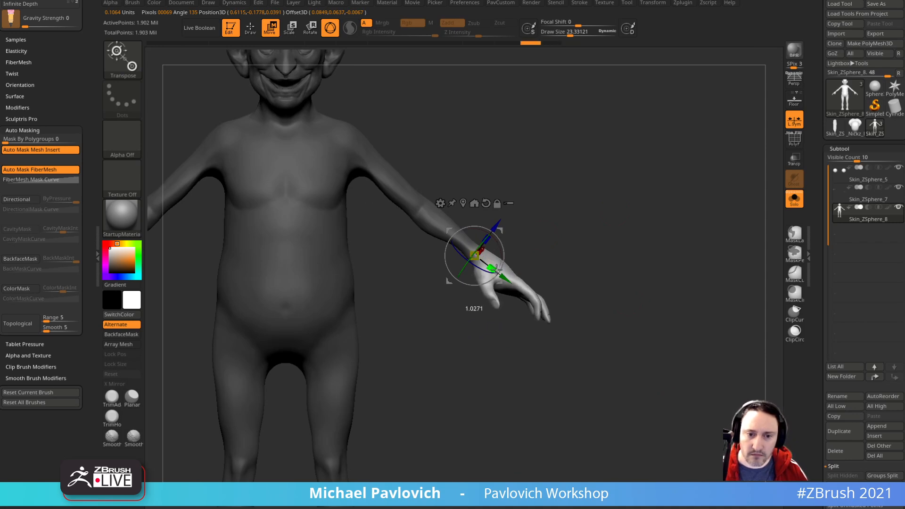
{"action": "key", "text": "q"}
{"action": "left_click_drag", "start_coordinate": [638, 253], "coordinate": [659, 273], "text": "ctrl"}
{"action": "mouse_move", "coordinate": [659, 253]}
{"action": "left_mouse_down"}
{"action": "mouse_move", "coordinate": [598, 228]}
{"action": "mouse_move", "coordinate": [657, 219]}
{"action": "mouse_move", "coordinate": [729, 268]}
{"action": "mouse_move", "coordinate": [687, 208]}
{"action": "mouse_move", "coordinate": [655, 214]}
{"action": "mouse_move", "coordinate": [667, 220]}
{"action": "mouse_move", "coordinate": [691, 281]}
{"action": "left_mouse_up"}
Step: Smooth the shoulder and upper arm at a draw size of about 48
{"action": "key", "text": "s"}
{"action": "mouse_move", "coordinate": [540, 175]}
{"action": "left_mouse_down", "text": "alt"}
{"action": "mouse_move", "coordinate": [614, 248]}
{"action": "mouse_move", "coordinate": [681, 358]}
{"action": "left_mouse_up", "text": "alt"}
{"action": "left_click_drag", "start_coordinate": [521, 328], "coordinate": [557, 328], "text": "shift"}
{"action": "mouse_move", "coordinate": [670, 378]}
{"action": "left_mouse_down", "text": "alt"}
{"action": "mouse_move", "coordinate": [701, 305]}
{"action": "mouse_move", "coordinate": [643, 200]}
{"action": "mouse_move", "coordinate": [606, 222]}
{"action": "left_mouse_up", "text": "alt"}
{"action": "key", "text": "s"}
{"action": "left_click_drag", "start_coordinate": [489, 182], "coordinate": [485, 182]}
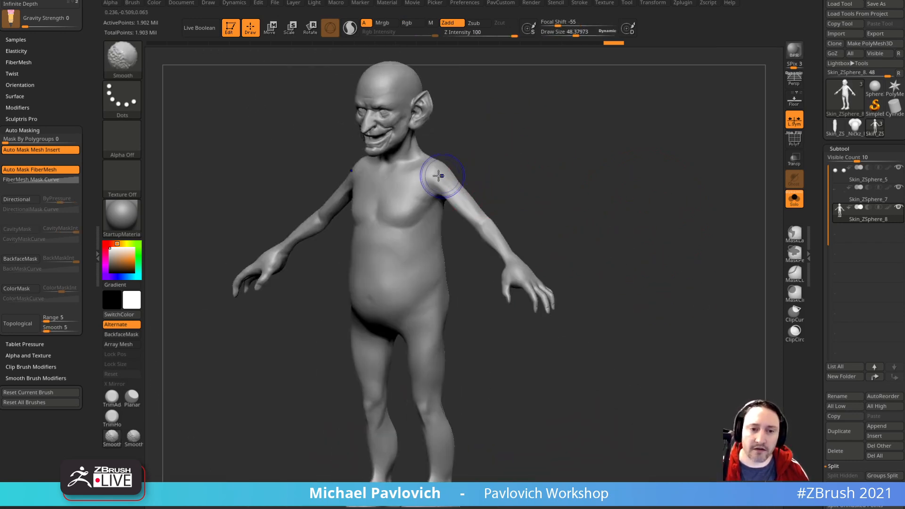
{"action": "mouse_move", "coordinate": [604, 203]}
{"action": "left_mouse_down", "text": "shift"}
{"action": "mouse_move", "coordinate": [614, 192]}
{"action": "mouse_move", "coordinate": [607, 171]}
{"action": "left_mouse_up", "text": "shift"}
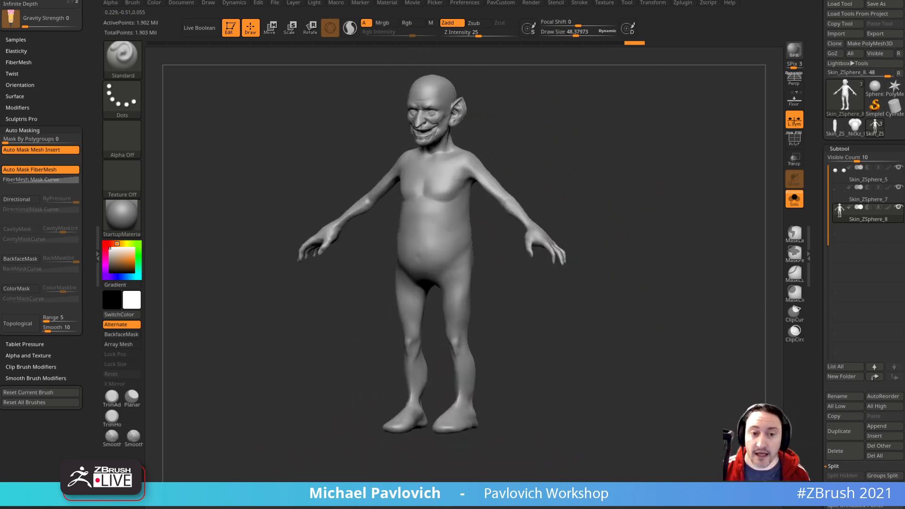
Step: Smooth the side and back of the skull at a draw size of about 41
{"action": "mouse_move", "coordinate": [513, 107]}
{"action": "left_mouse_down"}
{"action": "mouse_move", "coordinate": [451, 158]}
{"action": "mouse_move", "coordinate": [555, 151]}
{"action": "mouse_move", "coordinate": [513, 139]}
{"action": "mouse_move", "coordinate": [522, 138]}
{"action": "mouse_move", "coordinate": [525, 155]}
{"action": "left_mouse_up"}
{"action": "key", "text": "s"}
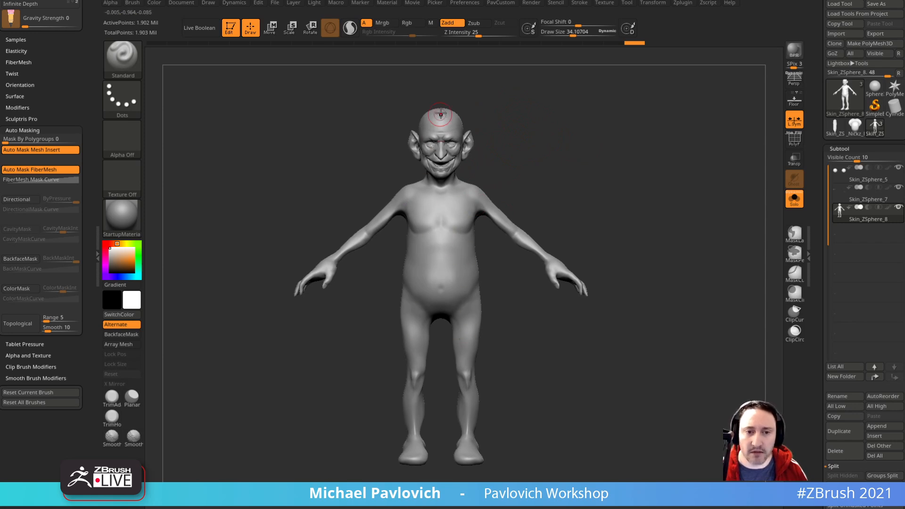
{"action": "left_click_drag", "start_coordinate": [605, 302], "coordinate": [683, 291]}
{"action": "mouse_move", "coordinate": [551, 143]}
{"action": "left_mouse_down", "text": "alt"}
{"action": "mouse_move", "coordinate": [574, 339]}
{"action": "mouse_move", "coordinate": [596, 278]}
{"action": "mouse_move", "coordinate": [565, 278]}
{"action": "left_mouse_up", "text": "alt"}
{"action": "left_click_drag", "start_coordinate": [480, 279], "coordinate": [488, 287], "text": "shift"}
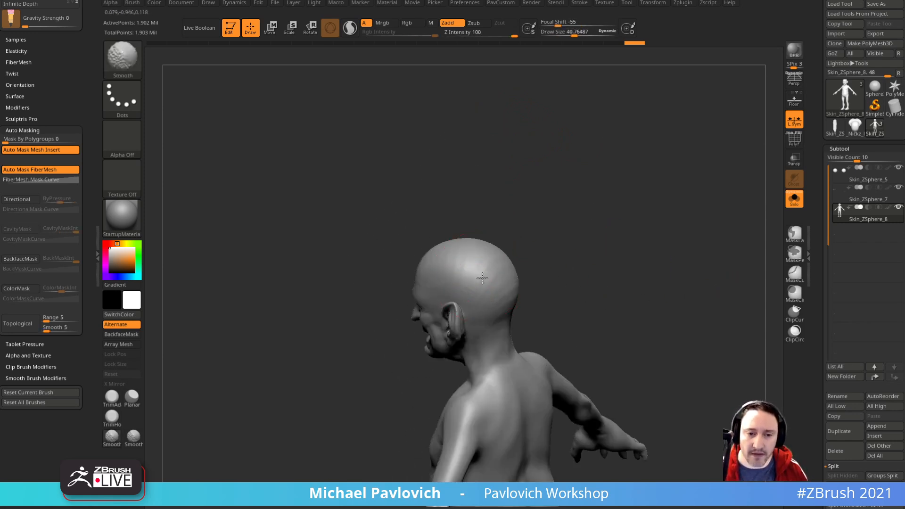
{"action": "mouse_move", "coordinate": [483, 247]}
{"action": "right_mouse_down", "text": "ctrl"}
{"action": "mouse_move", "coordinate": [560, 248]}
{"action": "mouse_move", "coordinate": [488, 298]}
{"action": "mouse_move", "coordinate": [602, 242]}
{"action": "mouse_move", "coordinate": [596, 216]}
{"action": "mouse_move", "coordinate": [505, 293]}
{"action": "right_mouse_up", "text": "ctrl"}
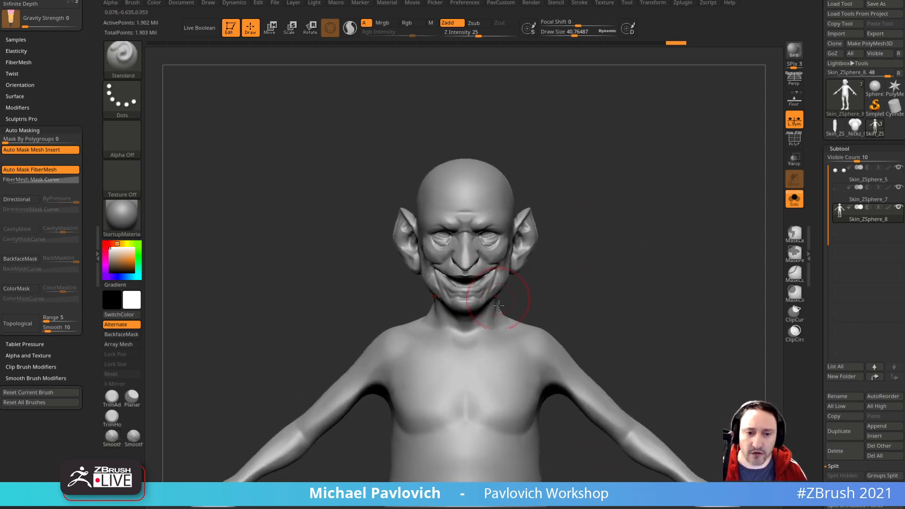
Step: Reduce the Standard brush's draw size to about 28 for work around the head
{"action": "right_click_drag", "start_coordinate": [636, 285], "coordinate": [585, 217]}
{"action": "right_click_drag", "start_coordinate": [585, 217], "coordinate": [606, 222], "text": "ctrl"}
{"action": "left_click_drag", "start_coordinate": [590, 183], "coordinate": [627, 272], "text": "alt"}
{"action": "key", "text": "s"}
{"action": "left_click_drag", "start_coordinate": [579, 255], "coordinate": [588, 278]}
{"action": "left_click_drag", "start_coordinate": [821, 282], "coordinate": [818, 228]}
{"action": "key", "text": "s"}
{"action": "left_click_drag", "start_coordinate": [486, 237], "coordinate": [490, 238]}
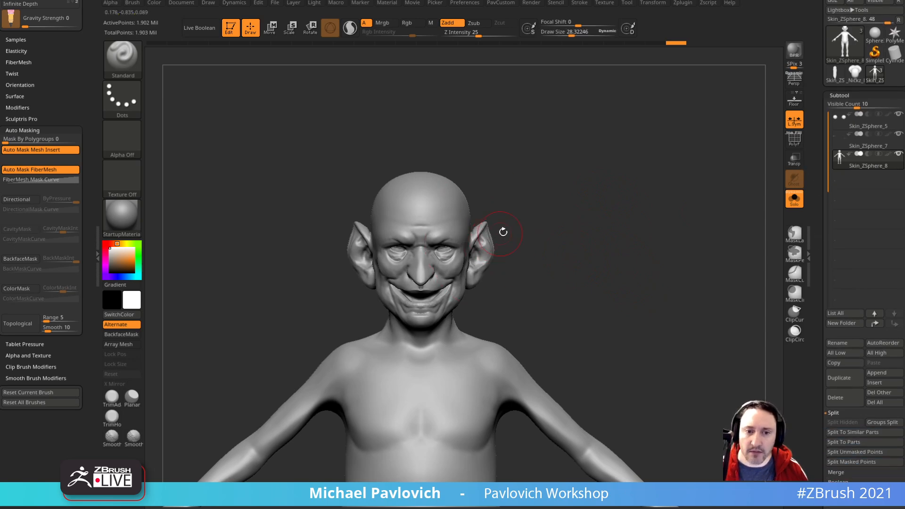
Step: Mask the head and neck down to the shoulders, front and back, with the MaskLasso brush
{"action": "left_click_drag", "start_coordinate": [514, 192], "coordinate": [524, 201], "text": "alt"}
{"action": "key", "text": "ctrl+b"}
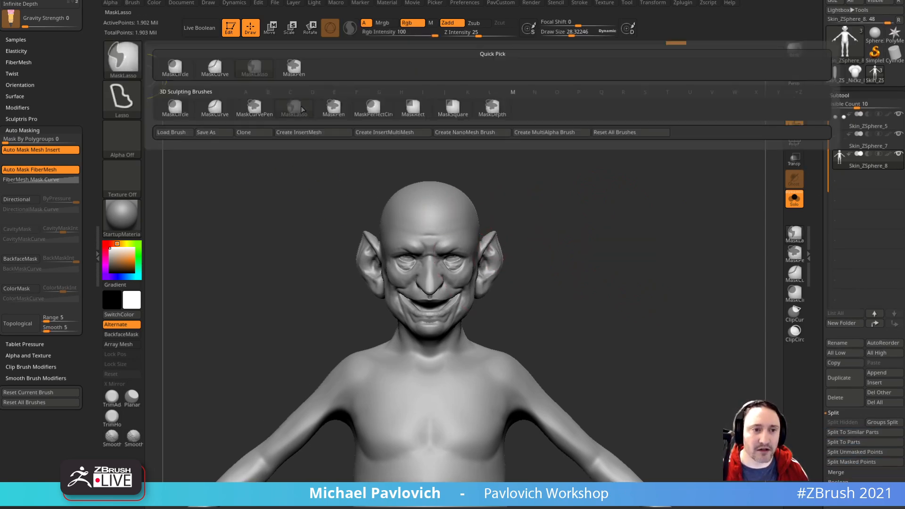
{"action": "left_click_drag", "start_coordinate": [597, 175], "coordinate": [524, 168], "text": "shift"}
{"action": "mouse_move", "coordinate": [500, 224]}
{"action": "left_mouse_down", "text": "ctrl"}
{"action": "mouse_move", "coordinate": [279, 315]}
{"action": "mouse_move", "coordinate": [361, 386]}
{"action": "left_mouse_up", "text": "ctrl"}
{"action": "left_click_drag", "start_coordinate": [392, 359], "coordinate": [444, 344], "text": "ctrl"}
{"action": "mouse_move", "coordinate": [566, 278]}
{"action": "left_mouse_down"}
{"action": "mouse_move", "coordinate": [638, 271]}
{"action": "mouse_move", "coordinate": [606, 295]}
{"action": "left_mouse_up"}
{"action": "mouse_move", "coordinate": [552, 371]}
{"action": "left_mouse_down", "text": "ctrl"}
{"action": "mouse_move", "coordinate": [530, 319]}
{"action": "mouse_move", "coordinate": [500, 325]}
{"action": "mouse_move", "coordinate": [467, 392]}
{"action": "left_mouse_up", "text": "ctrl"}
{"action": "mouse_move", "coordinate": [579, 329]}
{"action": "left_mouse_down"}
{"action": "mouse_move", "coordinate": [536, 334]}
{"action": "mouse_move", "coordinate": [560, 310]}
{"action": "left_mouse_up"}
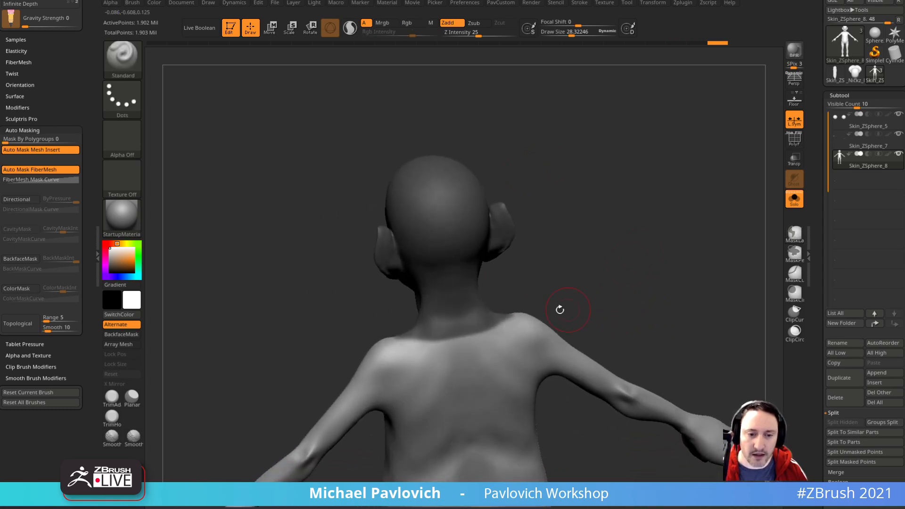
Step: Switch to the MaskPen brush at a draw size of about 18 and extend the mask over the upper back and shoulders
{"action": "left_click", "coordinate": [123, 57], "text": "ctrl"}
{"action": "left_click", "coordinate": [305, 76]}
{"action": "key", "text": "d"}
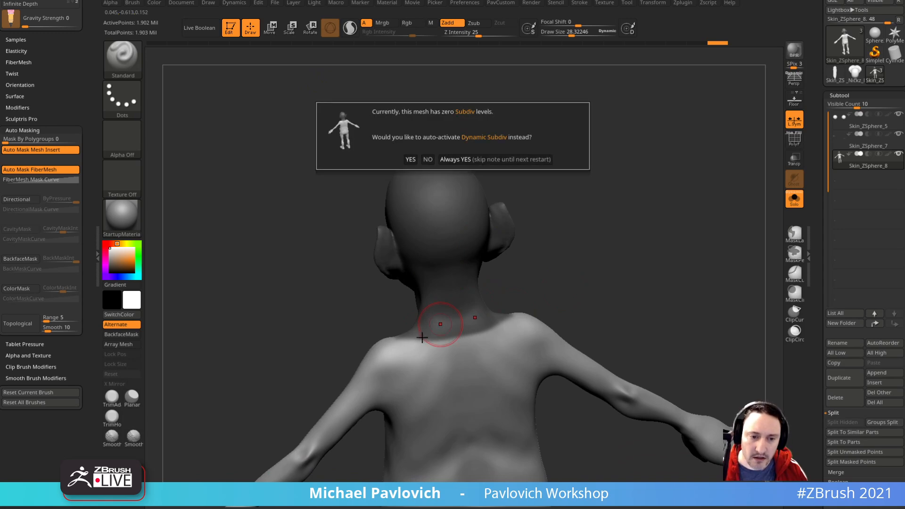
{"action": "key", "text": "Escape"}
{"action": "key", "text": "s"}
{"action": "left_click", "coordinate": [423, 350]}
{"action": "left_click_drag", "start_coordinate": [405, 338], "coordinate": [460, 343], "text": "ctrl"}
{"action": "left_click_drag", "start_coordinate": [503, 285], "coordinate": [530, 308]}
{"action": "left_click_drag", "start_coordinate": [424, 343], "coordinate": [408, 335], "text": "ctrl"}
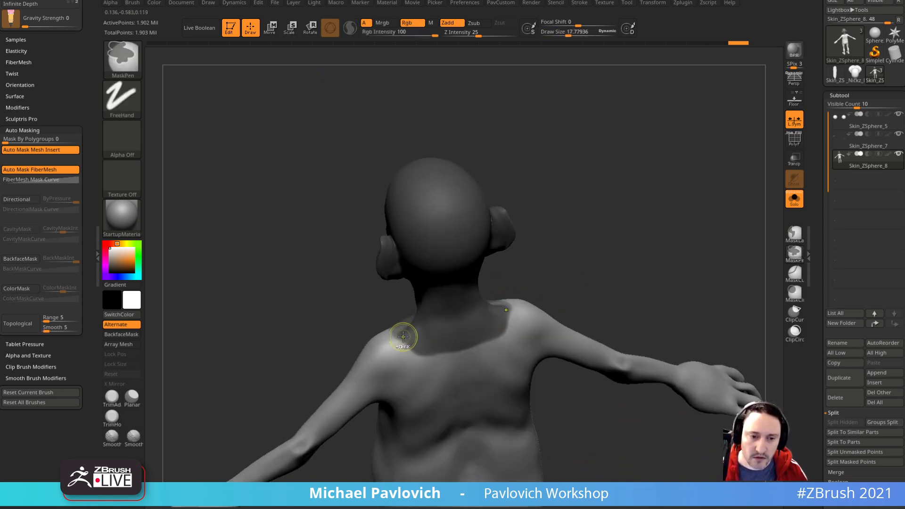
{"action": "left_click_drag", "start_coordinate": [568, 250], "coordinate": [559, 269]}
{"action": "key", "text": "ctrl"}
{"action": "left_click_drag", "start_coordinate": [490, 339], "coordinate": [436, 351], "text": "ctrl"}
Step: Try to insert an edge loop along the masked border around the neckline and clear the mask
{"action": "mouse_move", "coordinate": [603, 271]}
{"action": "left_mouse_down"}
{"action": "mouse_move", "coordinate": [663, 259]}
{"action": "mouse_move", "coordinate": [695, 275]}
{"action": "mouse_move", "coordinate": [649, 280]}
{"action": "mouse_move", "coordinate": [643, 243]}
{"action": "mouse_move", "coordinate": [714, 349]}
{"action": "left_mouse_up"}
{"action": "left_click_drag", "start_coordinate": [736, 210], "coordinate": [647, 308]}
{"action": "mouse_move", "coordinate": [817, 315]}
{"action": "left_mouse_down"}
{"action": "mouse_move", "coordinate": [816, 213]}
{"action": "mouse_move", "coordinate": [805, 183]}
{"action": "left_mouse_up"}
{"action": "key", "text": "shift"}
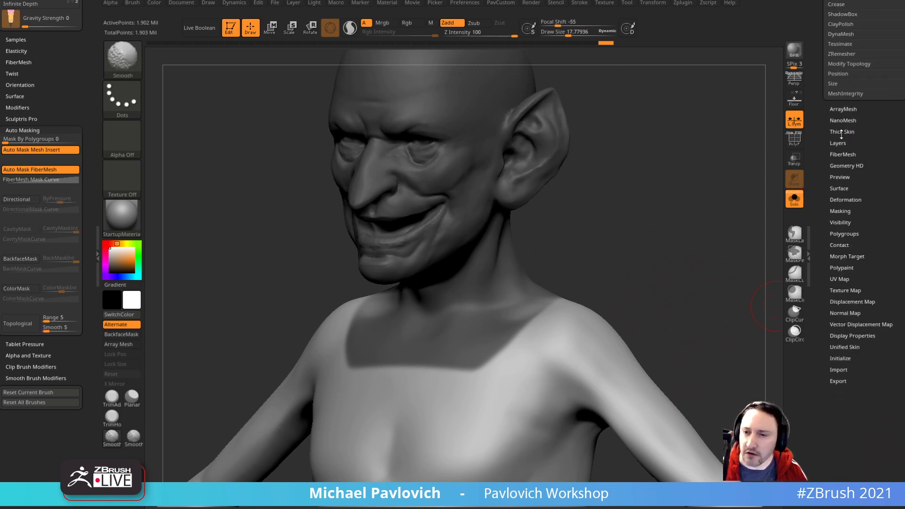
{"action": "left_click_drag", "start_coordinate": [823, 137], "coordinate": [828, 211]}
{"action": "left_click", "coordinate": [844, 196]}
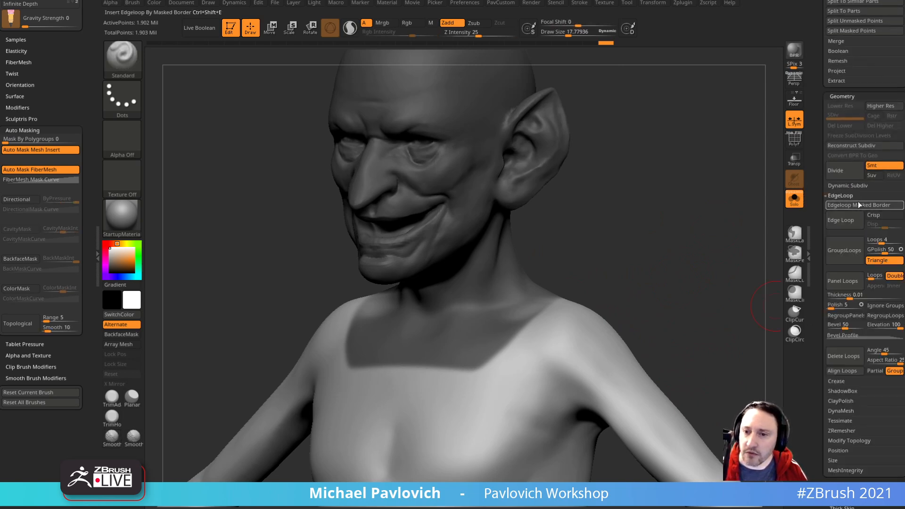
{"action": "left_click", "coordinate": [847, 205]}
{"action": "left_click_drag", "start_coordinate": [618, 222], "coordinate": [606, 257], "text": "ctrl"}
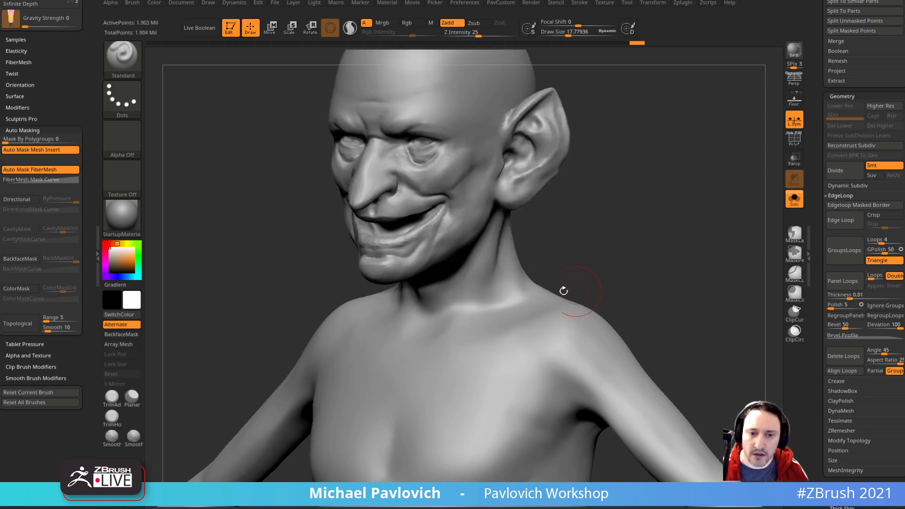
Step: Isolate the head polygroup to check its border with PolyFrame, restore the body and undo the edge loop insertion
{"action": "left_click", "coordinate": [501, 296], "text": "ctrl+shift"}
{"action": "left_click", "coordinate": [795, 139]}
{"action": "mouse_move", "coordinate": [679, 216]}
{"action": "left_mouse_down"}
{"action": "mouse_move", "coordinate": [709, 235]}
{"action": "mouse_move", "coordinate": [744, 214]}
{"action": "mouse_move", "coordinate": [693, 289]}
{"action": "mouse_move", "coordinate": [621, 227]}
{"action": "left_mouse_up"}
{"action": "left_click", "coordinate": [708, 234], "text": "ctrl+shift"}
{"action": "key", "text": "ctrl+z"}
{"action": "key", "text": "ctrl+z"}
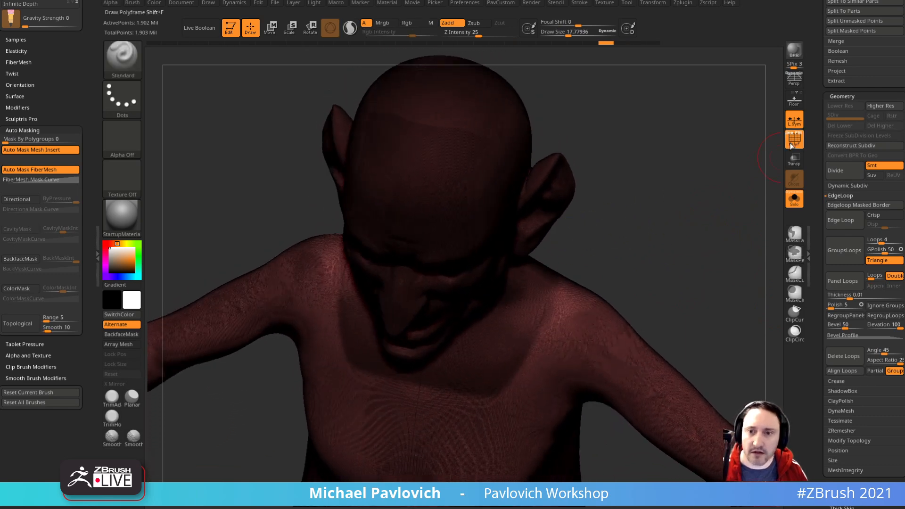
{"action": "left_click", "coordinate": [792, 146]}
Step: Refine the mask's edge over the chest and shoulders with the MaskPen brush at a draw size of about 9
{"action": "key", "text": "s"}
{"action": "mouse_move", "coordinate": [550, 307]}
{"action": "left_mouse_down"}
{"action": "mouse_move", "coordinate": [536, 321]}
{"action": "mouse_move", "coordinate": [545, 293]}
{"action": "mouse_move", "coordinate": [514, 335]}
{"action": "left_mouse_up"}
{"action": "mouse_move", "coordinate": [506, 298]}
{"action": "right_mouse_down"}
{"action": "mouse_move", "coordinate": [592, 271]}
{"action": "mouse_move", "coordinate": [564, 265]}
{"action": "mouse_move", "coordinate": [562, 303]}
{"action": "right_mouse_up"}
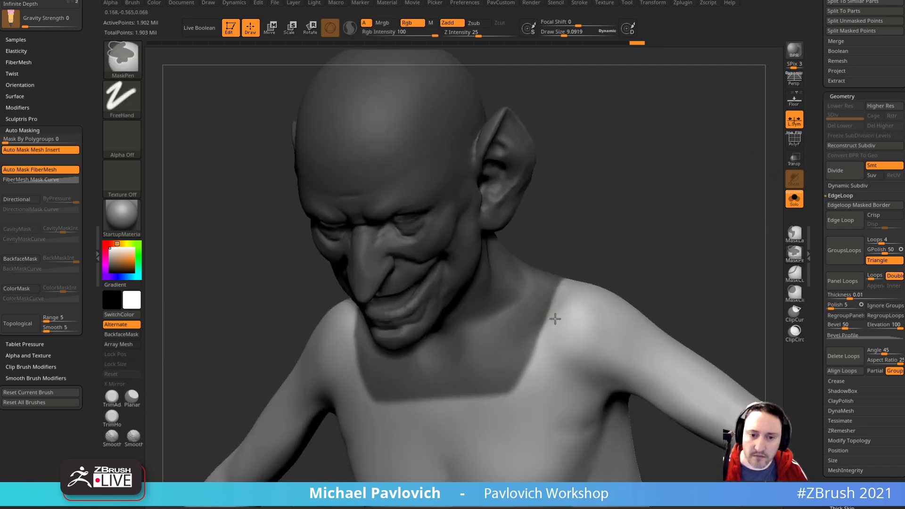
{"action": "right_click_drag", "start_coordinate": [663, 257], "coordinate": [686, 248]}
Step: Insert an edge loop along the masked border, clear the mask and isolate the resulting polygroup before restoring full visibility
{"action": "left_click", "coordinate": [853, 203]}
{"action": "right_click_drag", "start_coordinate": [689, 298], "coordinate": [701, 250], "text": "shift"}
{"action": "left_click_drag", "start_coordinate": [701, 251], "coordinate": [684, 269], "text": "ctrl"}
{"action": "left_click", "coordinate": [538, 310], "text": "ctrl+shift"}
{"action": "right_click_drag", "start_coordinate": [721, 245], "coordinate": [703, 246]}
{"action": "left_click", "coordinate": [717, 242], "text": "ctrl+shift"}
Step: Turn on PolyFrame, slice one hand into its own polygroup across the forearm and mirror the cut to the other arm
{"action": "mouse_move", "coordinate": [657, 216]}
{"action": "right_mouse_down", "text": "shift"}
{"action": "mouse_move", "coordinate": [617, 137]}
{"action": "mouse_move", "coordinate": [602, 208]}
{"action": "right_mouse_up", "text": "shift"}
{"action": "left_click", "coordinate": [123, 56], "text": "ctrl"}
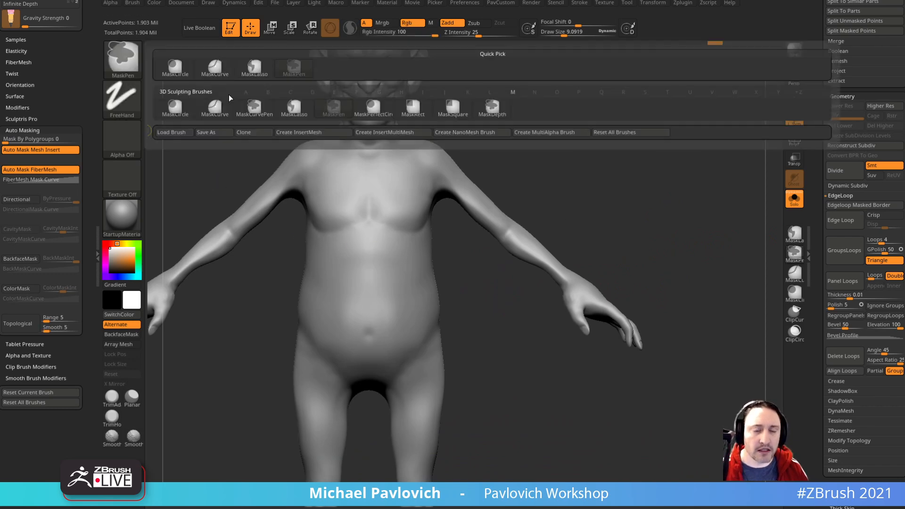
{"action": "key", "text": "ctrl+shift"}
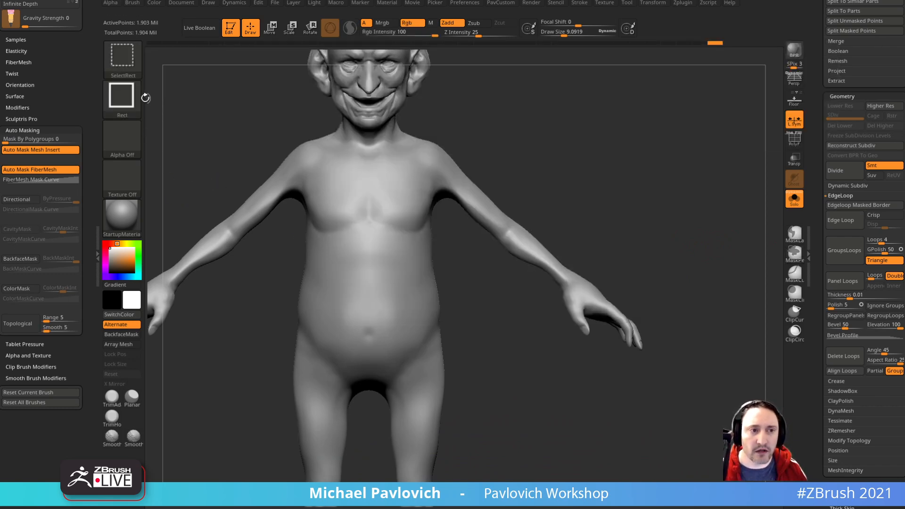
{"action": "left_click", "coordinate": [123, 58], "text": "ctrl+shift"}
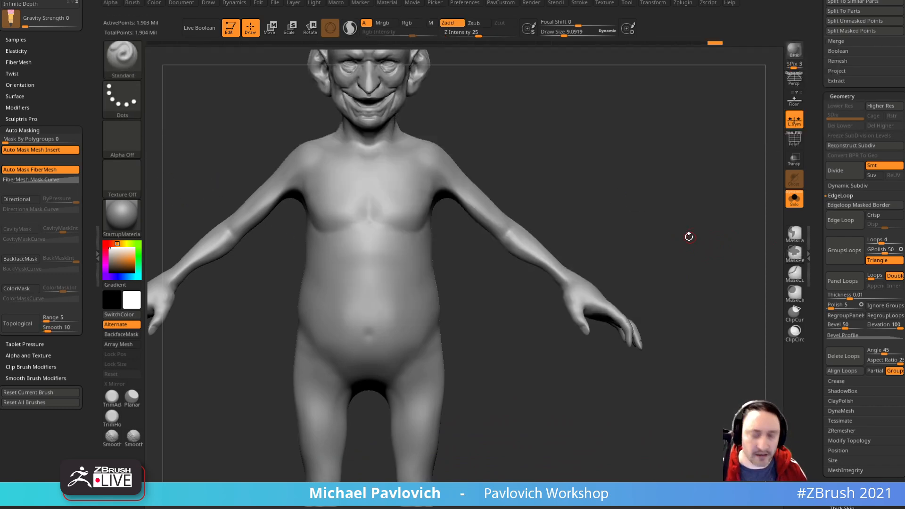
{"action": "left_click", "coordinate": [795, 141]}
{"action": "key", "text": "f"}
{"action": "left_click_drag", "start_coordinate": [689, 182], "coordinate": [701, 198]}
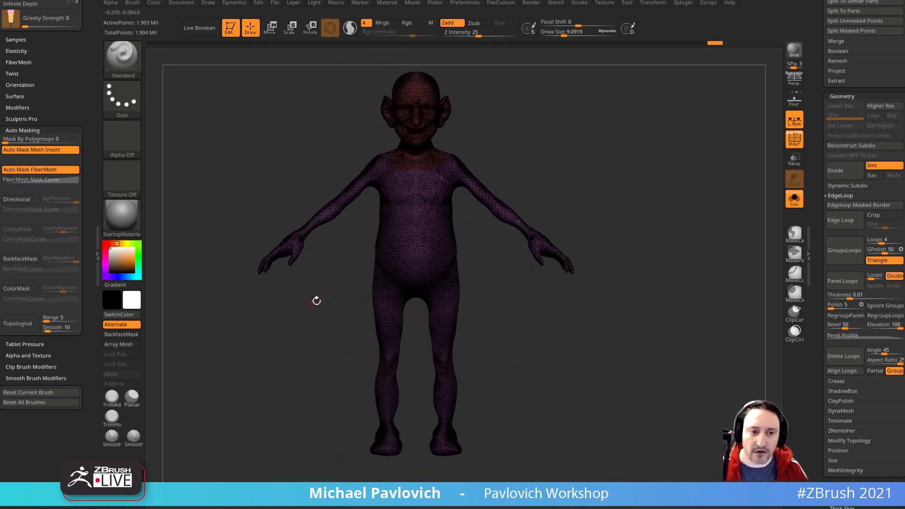
{"action": "mouse_move", "coordinate": [293, 384]}
{"action": "left_mouse_down", "text": "ctrl+shift"}
{"action": "mouse_move", "coordinate": [313, 246]}
{"action": "mouse_move", "coordinate": [297, 225]}
{"action": "mouse_move", "coordinate": [303, 204]}
{"action": "left_mouse_up", "text": "ctrl+shift"}
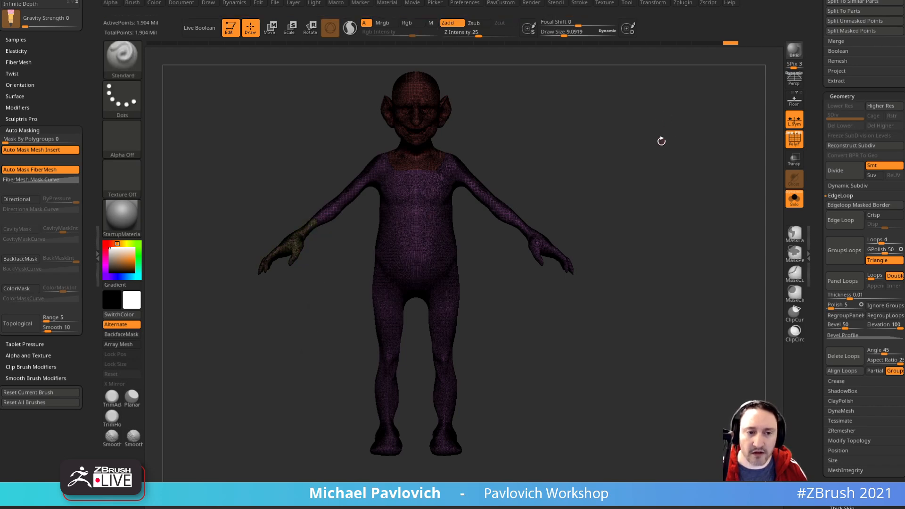
{"action": "key", "text": "2"}
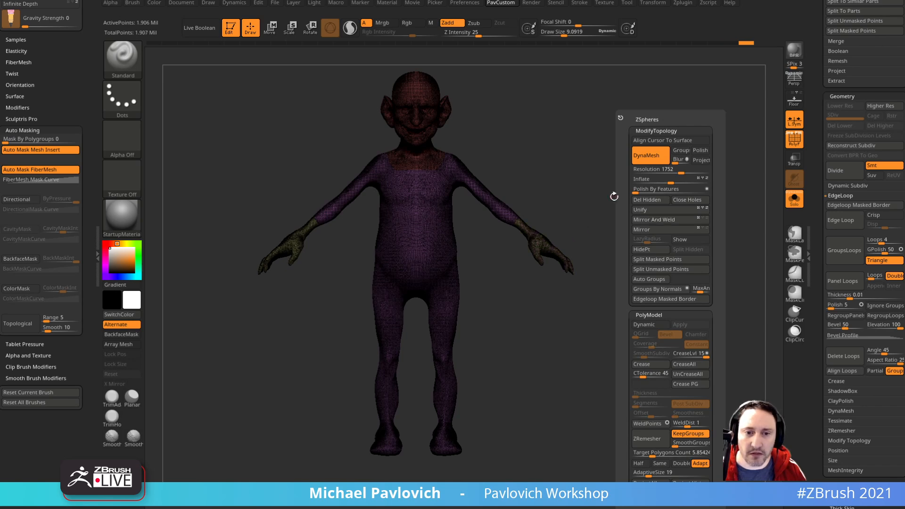
Step: Duplicate the body subtool
{"action": "left_click_drag", "start_coordinate": [584, 166], "coordinate": [698, 193], "text": "alt"}
{"action": "left_click_drag", "start_coordinate": [821, 146], "coordinate": [819, 205]}
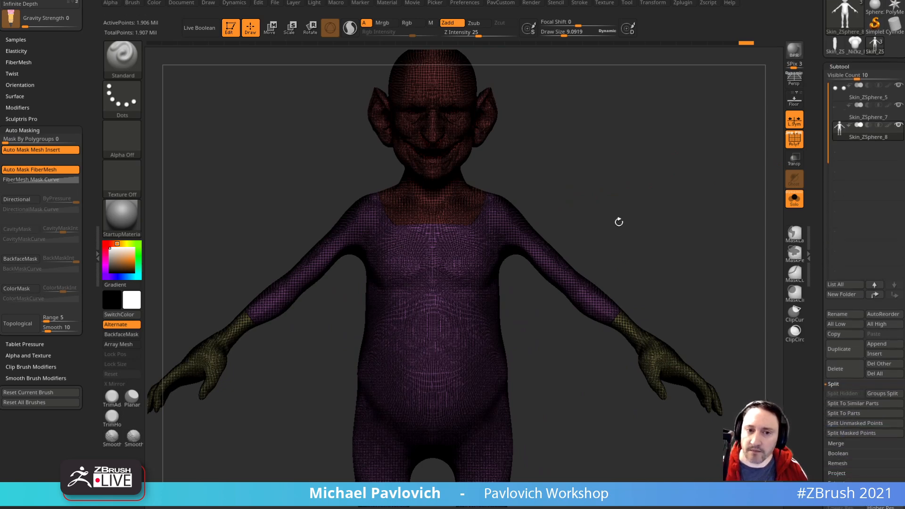
{"action": "left_click", "coordinate": [844, 349]}
{"action": "left_click_drag", "start_coordinate": [679, 182], "coordinate": [695, 248], "text": "alt"}
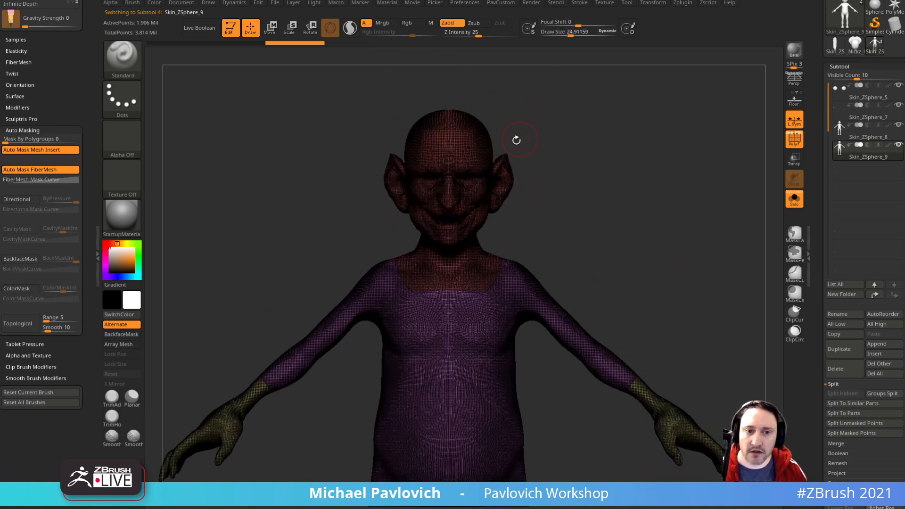
Step: Isolate the head polygroup on the duplicate and split the hidden body into a separate subtool
{"action": "left_click", "coordinate": [473, 148], "text": "ctrl+shift"}
{"action": "left_click_drag", "start_coordinate": [542, 121], "coordinate": [655, 182]}
{"action": "key", "text": "space"}
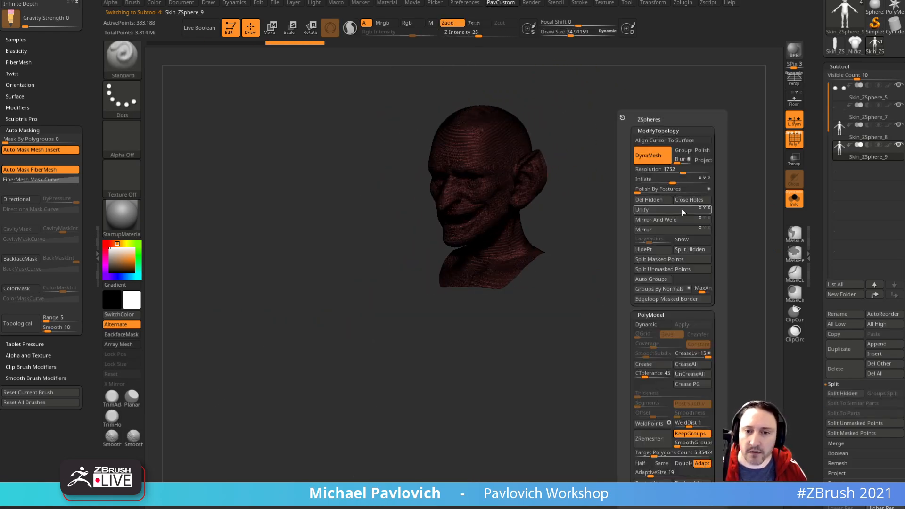
{"action": "left_click", "coordinate": [689, 250]}
Step: Select the headless body subtool, isolate the hands and split the hidden torso into its own subtool
{"action": "left_click", "coordinate": [854, 172]}
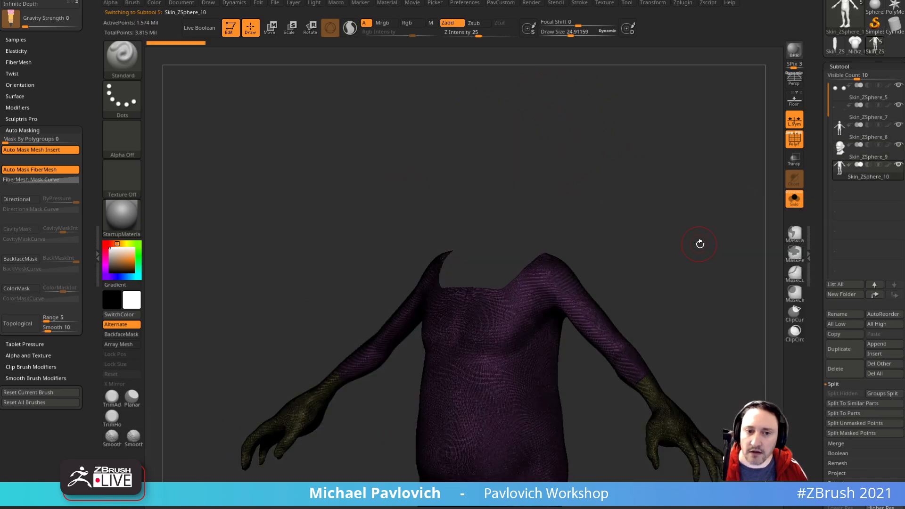
{"action": "left_click", "coordinate": [654, 349], "text": "ctrl+shift"}
{"action": "key", "text": "space"}
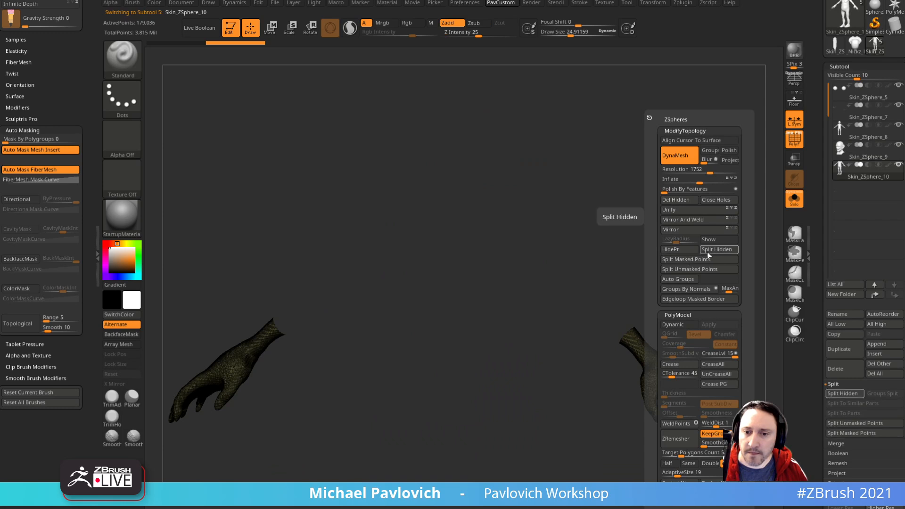
{"action": "left_click", "coordinate": [726, 250]}
Step: Select the leftover torso subtool that was split from the hands and delete it
{"action": "left_click", "coordinate": [862, 198]}
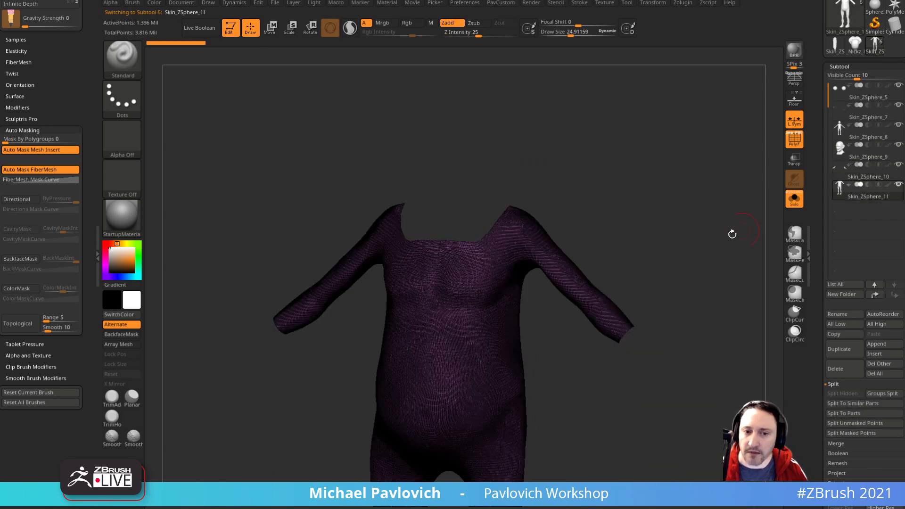
{"action": "left_click_drag", "start_coordinate": [683, 239], "coordinate": [706, 188]}
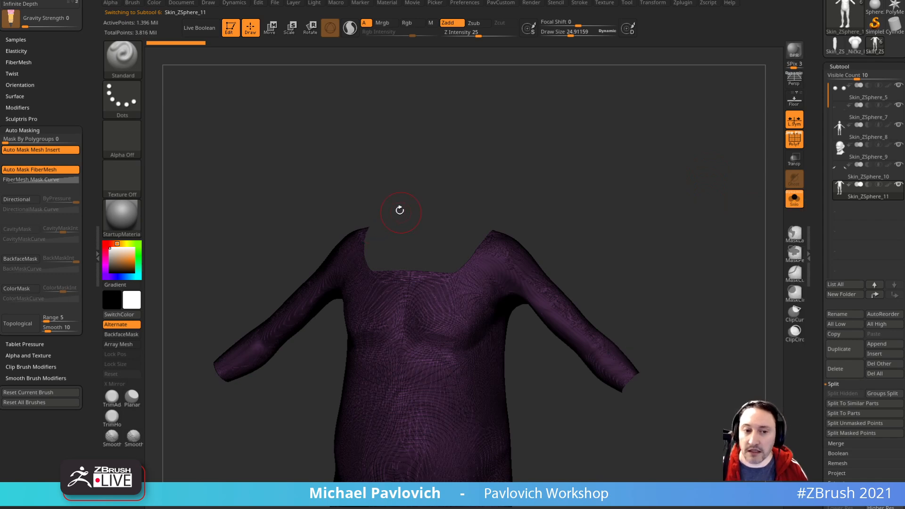
{"action": "left_click_drag", "start_coordinate": [654, 213], "coordinate": [643, 217]}
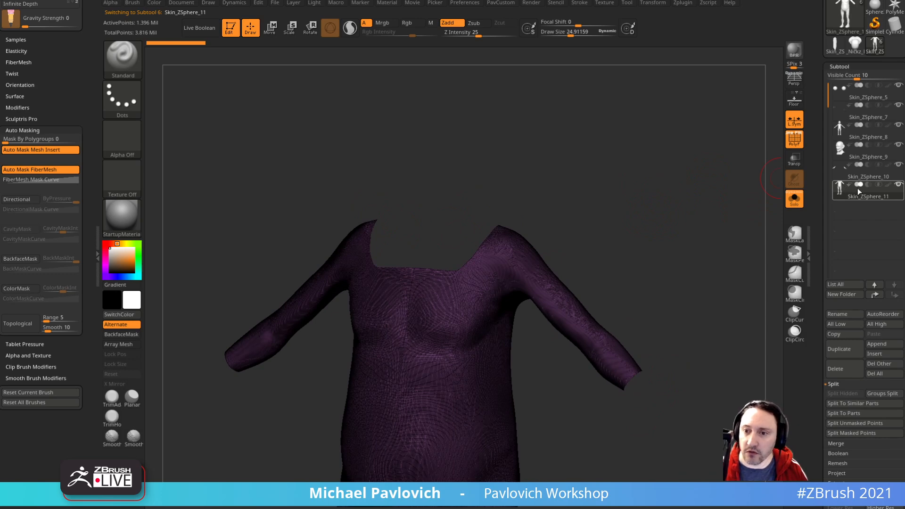
{"action": "left_click", "coordinate": [844, 374]}
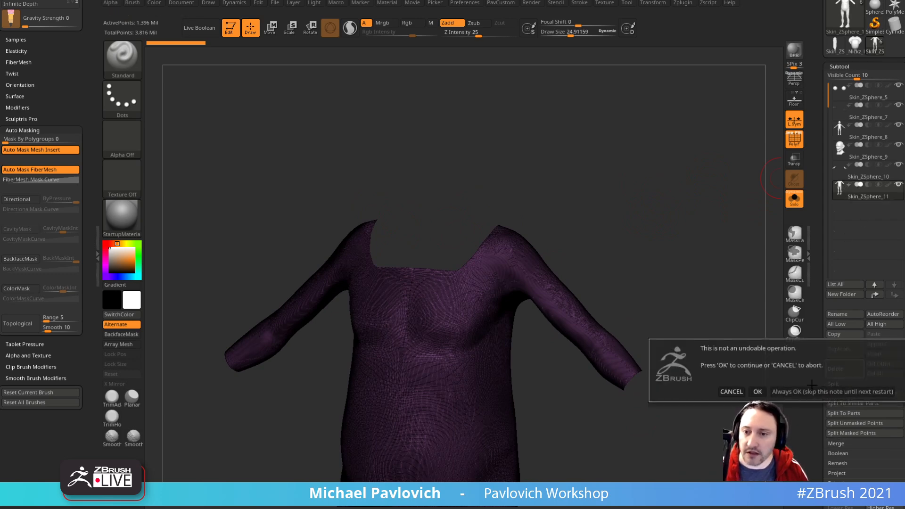
{"action": "left_click", "coordinate": [855, 392]}
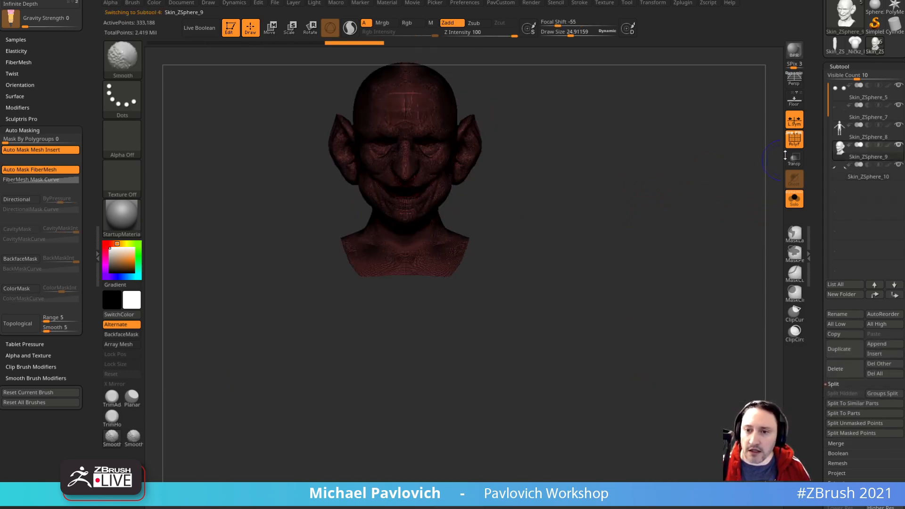
Step: Turn off PolyFrame and examine the isolated head from front, three-quarter and side views
{"action": "key", "text": "shift+f"}
{"action": "left_click_drag", "start_coordinate": [667, 188], "coordinate": [590, 161], "text": "alt"}
{"action": "key", "text": "f"}
{"action": "mouse_move", "coordinate": [659, 192]}
{"action": "left_mouse_down", "text": "alt"}
{"action": "mouse_move", "coordinate": [661, 202]}
{"action": "mouse_move", "coordinate": [536, 283]}
{"action": "mouse_move", "coordinate": [691, 194]}
{"action": "mouse_move", "coordinate": [720, 212]}
{"action": "mouse_move", "coordinate": [695, 189]}
{"action": "left_mouse_up", "text": "alt"}
{"action": "left_click_drag", "start_coordinate": [694, 189], "coordinate": [712, 207]}
{"action": "left_click_drag", "start_coordinate": [712, 207], "coordinate": [719, 260], "text": "alt"}
{"action": "left_click_drag", "start_coordinate": [625, 171], "coordinate": [634, 209], "text": "alt"}
{"action": "mouse_move", "coordinate": [711, 204]}
{"action": "left_mouse_down"}
{"action": "mouse_move", "coordinate": [693, 190]}
{"action": "mouse_move", "coordinate": [717, 158]}
{"action": "mouse_move", "coordinate": [639, 116]}
{"action": "mouse_move", "coordinate": [622, 156]}
{"action": "mouse_move", "coordinate": [737, 157]}
{"action": "mouse_move", "coordinate": [681, 155]}
{"action": "mouse_move", "coordinate": [653, 166]}
{"action": "mouse_move", "coordinate": [643, 184]}
{"action": "left_mouse_up"}
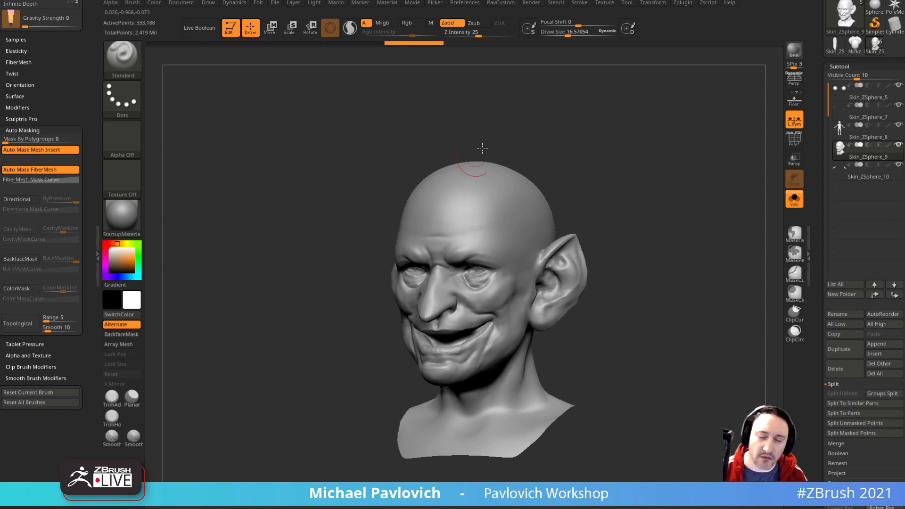
{"action": "mouse_move", "coordinate": [606, 155]}
{"action": "left_mouse_down"}
{"action": "mouse_move", "coordinate": [697, 283]}
{"action": "mouse_move", "coordinate": [721, 286]}
{"action": "left_mouse_up"}
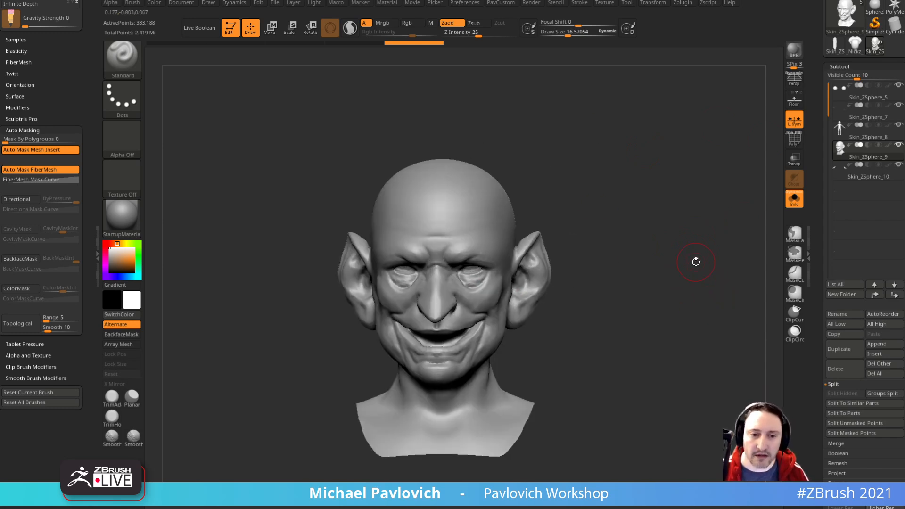
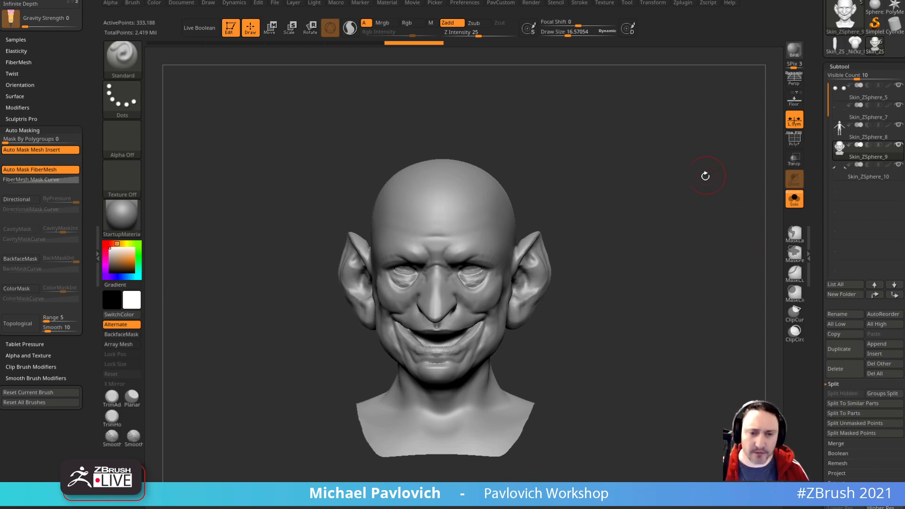
{"action": "mouse_move", "coordinate": [669, 204]}
{"action": "left_mouse_down", "text": "shift"}
{"action": "mouse_move", "coordinate": [647, 204]}
{"action": "mouse_move", "coordinate": [677, 259]}
{"action": "left_mouse_up", "text": "shift"}
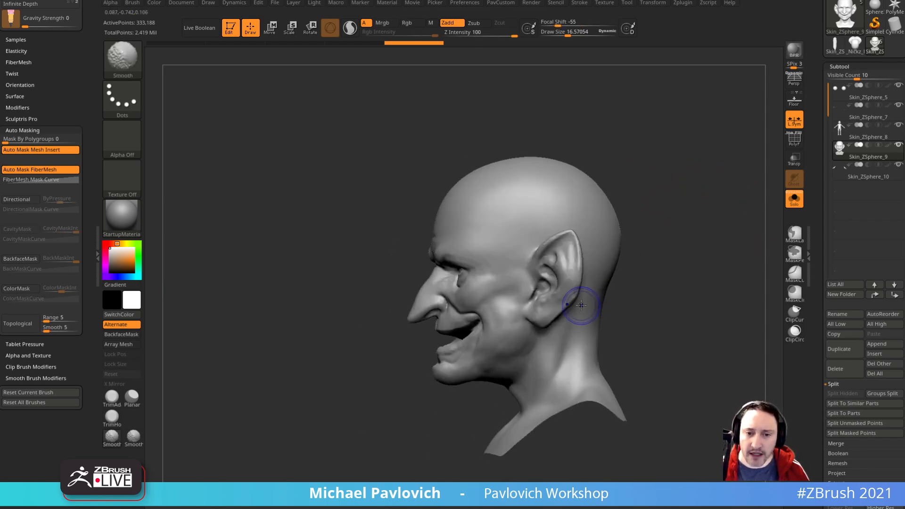
Step: Smooth the upper rim of the ear and undo the last Standard brush stroke in front of it
{"action": "left_click_drag", "start_coordinate": [628, 221], "coordinate": [684, 238]}
{"action": "left_click_drag", "start_coordinate": [559, 241], "coordinate": [582, 236], "text": "shift"}
{"action": "left_click_drag", "start_coordinate": [679, 161], "coordinate": [692, 192], "text": "alt"}
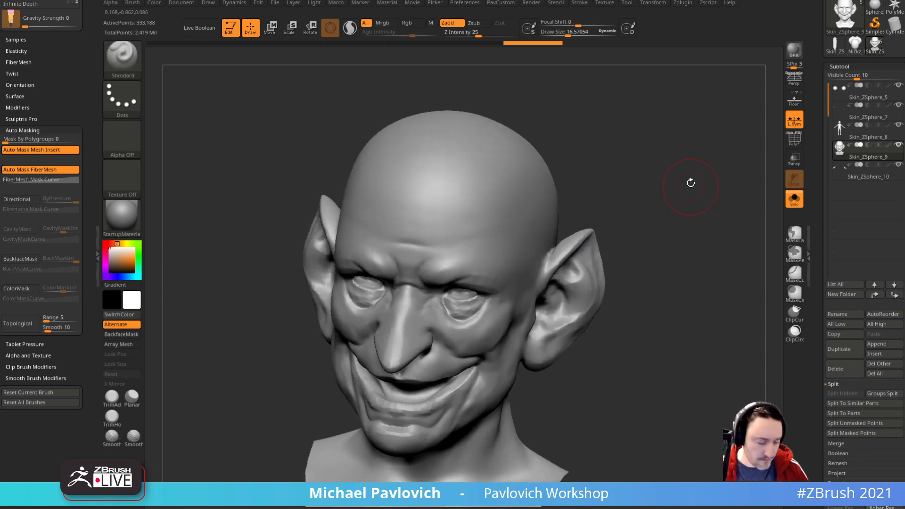
{"action": "left_click_drag", "start_coordinate": [686, 161], "coordinate": [677, 203]}
{"action": "left_click_drag", "start_coordinate": [501, 296], "coordinate": [534, 259]}
{"action": "key", "text": "ctrl+z"}
Step: Carve the crease where the front of the ear meets the head with DamStandard at draw size about 7, and smooth around it
{"action": "key", "text": "s"}
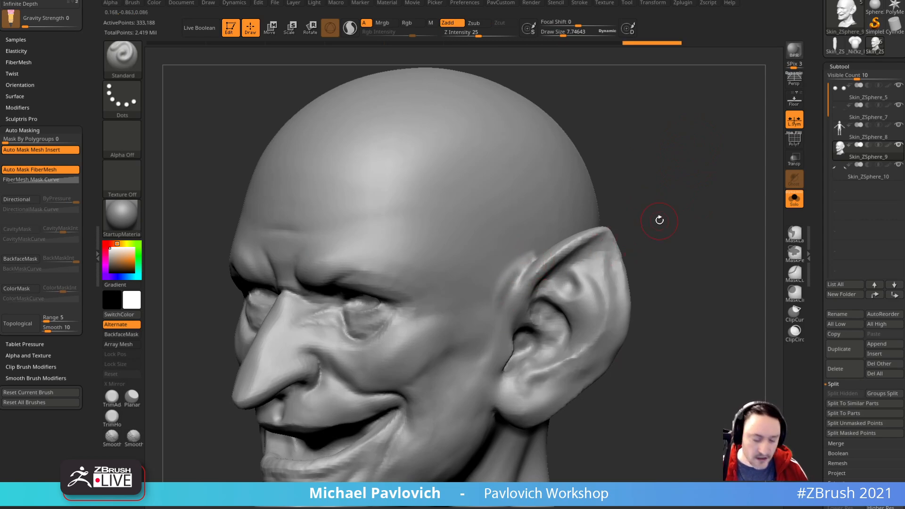
{"action": "key", "text": "b"}
{"action": "key", "text": "d"}
{"action": "key", "text": "s"}
{"action": "left_click_drag", "start_coordinate": [671, 194], "coordinate": [684, 198]}
{"action": "left_click_drag", "start_coordinate": [683, 198], "coordinate": [679, 222], "text": "alt"}
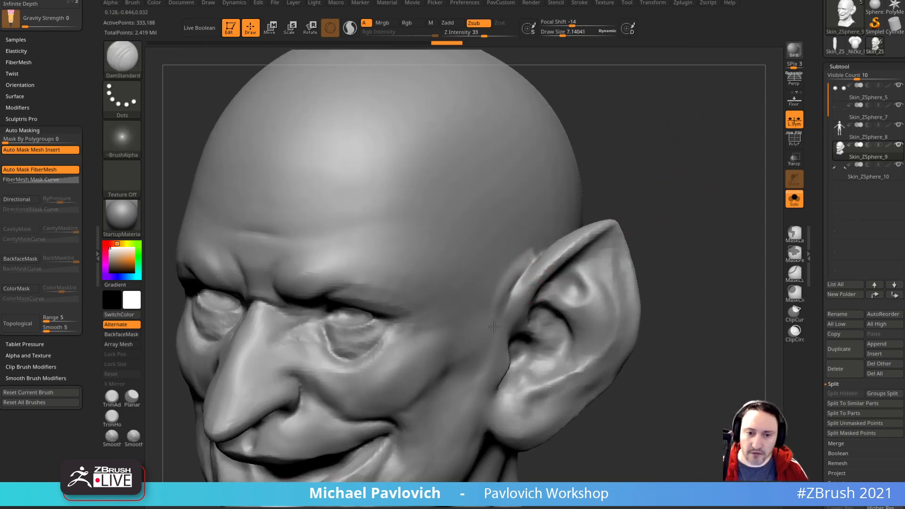
{"action": "left_click_drag", "start_coordinate": [507, 296], "coordinate": [499, 315]}
{"action": "left_click_drag", "start_coordinate": [609, 165], "coordinate": [603, 202]}
{"action": "left_click_drag", "start_coordinate": [558, 262], "coordinate": [533, 306], "text": "shift"}
{"action": "left_click_drag", "start_coordinate": [622, 203], "coordinate": [627, 184]}
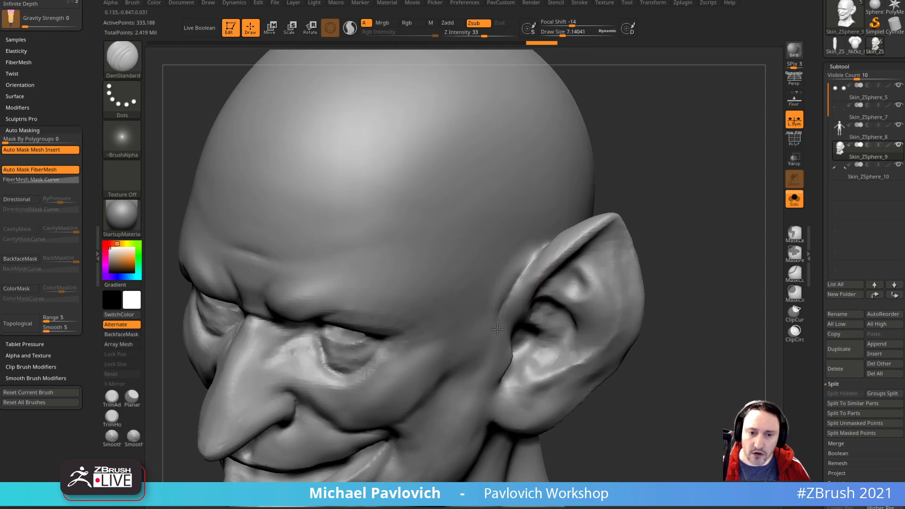
{"action": "key", "text": "f"}
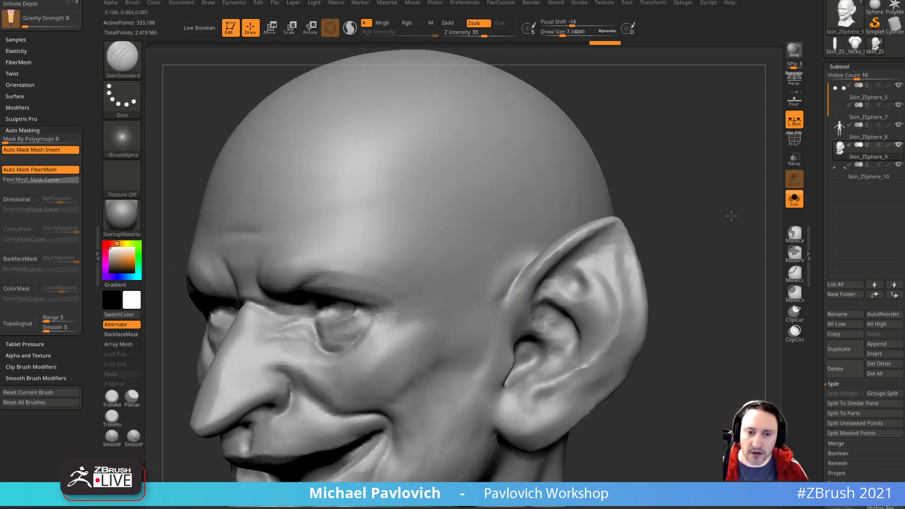
Step: Adjust the mouth corners and lower cheeks with the Move brush at draw size about 18
{"action": "left_click_drag", "start_coordinate": [736, 224], "coordinate": [682, 204]}
{"action": "mouse_move", "coordinate": [457, 359]}
{"action": "left_mouse_down"}
{"action": "mouse_move", "coordinate": [632, 270]}
{"action": "mouse_move", "coordinate": [677, 234]}
{"action": "mouse_move", "coordinate": [655, 247]}
{"action": "mouse_move", "coordinate": [683, 243]}
{"action": "mouse_move", "coordinate": [671, 248]}
{"action": "left_mouse_up"}
{"action": "key", "text": "s"}
{"action": "key", "text": "1"}
{"action": "key", "text": "s"}
{"action": "left_click_drag", "start_coordinate": [671, 248], "coordinate": [694, 229], "text": "alt"}
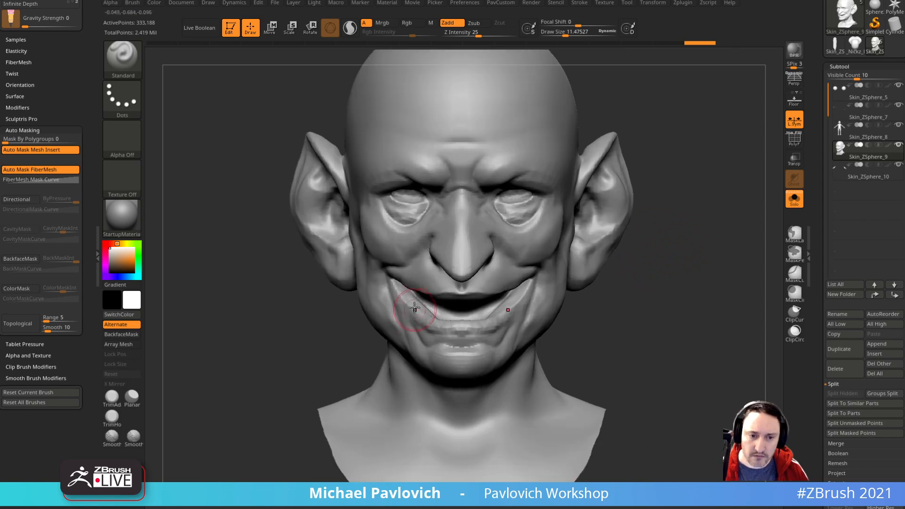
{"action": "key", "text": "b"}
{"action": "key", "text": "m"}
{"action": "key", "text": "v"}
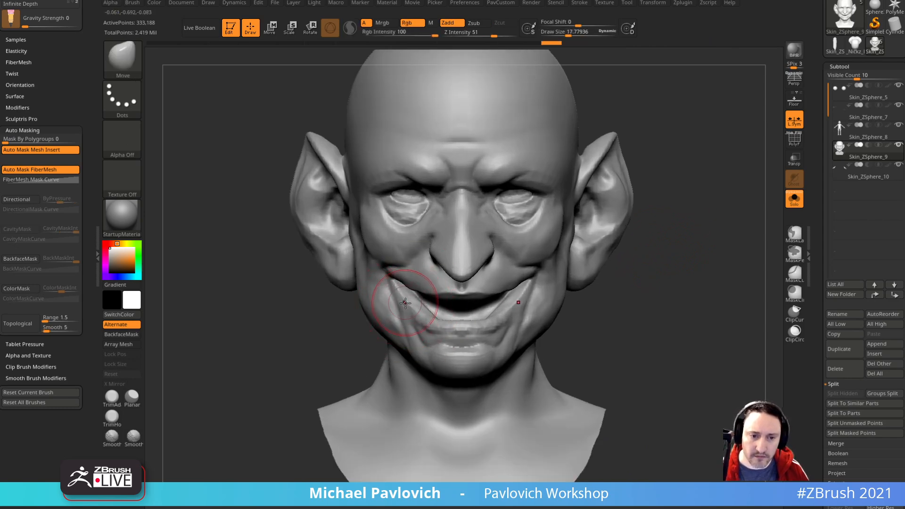
{"action": "mouse_move", "coordinate": [338, 365]}
{"action": "left_mouse_down"}
{"action": "mouse_move", "coordinate": [389, 310]}
{"action": "mouse_move", "coordinate": [476, 308]}
{"action": "mouse_move", "coordinate": [388, 344]}
{"action": "left_mouse_up"}
Step: Reshape the chin's side profile with the Move brush at draw size about 38
{"action": "mouse_move", "coordinate": [649, 294]}
{"action": "left_mouse_down"}
{"action": "mouse_move", "coordinate": [671, 283]}
{"action": "mouse_move", "coordinate": [679, 251]}
{"action": "mouse_move", "coordinate": [688, 251]}
{"action": "mouse_move", "coordinate": [594, 273]}
{"action": "left_mouse_up"}
{"action": "key", "text": "s"}
{"action": "left_click_drag", "start_coordinate": [538, 331], "coordinate": [546, 332]}
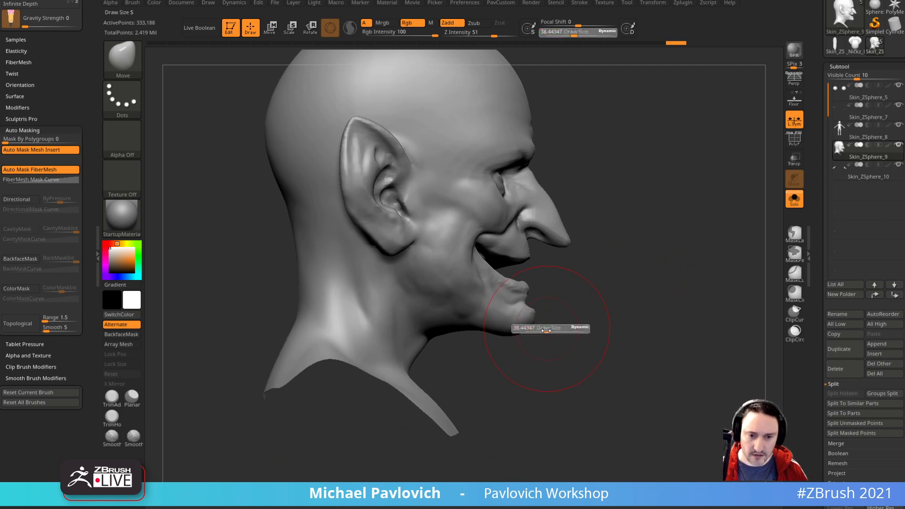
{"action": "right_click_drag", "start_coordinate": [534, 324], "coordinate": [534, 317]}
Step: Switch to the Standard brush and reduce the draw size to about 5.6 for detailing the upper face
{"action": "key", "text": "1"}
{"action": "key", "text": "s"}
{"action": "left_click_drag", "start_coordinate": [547, 313], "coordinate": [542, 313]}
{"action": "mouse_move", "coordinate": [744, 285]}
{"action": "left_mouse_down", "text": "alt"}
{"action": "mouse_move", "coordinate": [637, 285]}
{"action": "mouse_move", "coordinate": [641, 292]}
{"action": "left_mouse_up", "text": "alt"}
{"action": "key", "text": "s"}
{"action": "mouse_move", "coordinate": [685, 217]}
{"action": "left_mouse_down", "text": "alt"}
{"action": "mouse_move", "coordinate": [699, 324]}
{"action": "mouse_move", "coordinate": [716, 351]}
{"action": "mouse_move", "coordinate": [711, 336]}
{"action": "mouse_move", "coordinate": [670, 345]}
{"action": "mouse_move", "coordinate": [726, 334]}
{"action": "mouse_move", "coordinate": [713, 336]}
{"action": "mouse_move", "coordinate": [717, 320]}
{"action": "left_mouse_up", "text": "alt"}
{"action": "right_click_drag", "start_coordinate": [724, 258], "coordinate": [718, 263]}
{"action": "key", "text": "shift"}
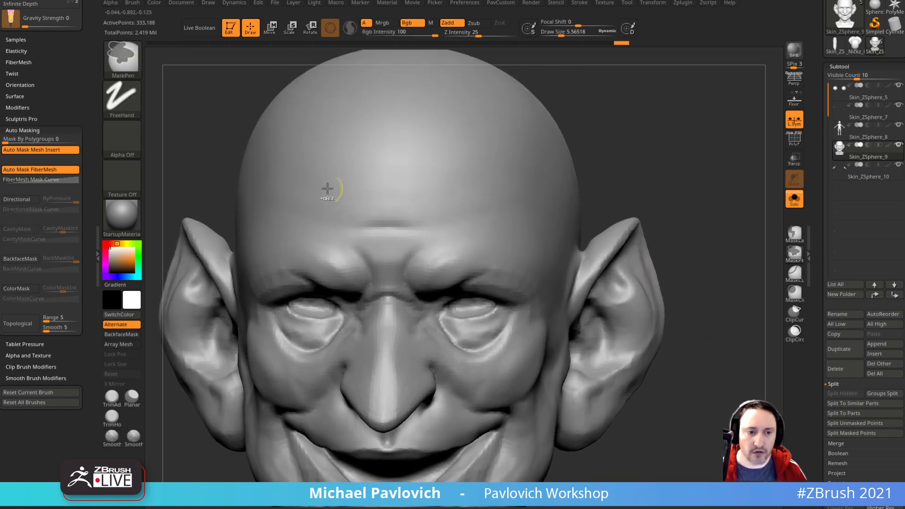
Step: Turn on PolyFrame with its wireframe lines hidden and apply the SkinShade4 material to the head
{"action": "key", "text": "ctrl+b"}
{"action": "left_click", "coordinate": [403, 114]}
{"action": "key", "text": "shift+f"}
{"action": "right_click_drag", "start_coordinate": [749, 159], "coordinate": [718, 148], "text": "alt"}
{"action": "left_click", "coordinate": [791, 132]}
{"action": "left_click", "coordinate": [135, 216]}
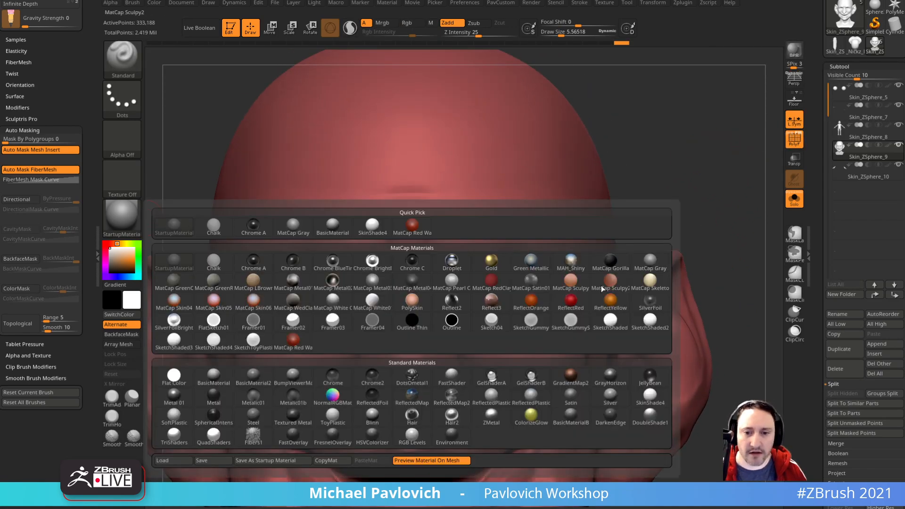
{"action": "left_click", "coordinate": [650, 396]}
Step: Build up the upper eyelids with the Clay brush at draw size about 4.7
{"action": "mouse_move", "coordinate": [512, 300]}
{"action": "right_mouse_down"}
{"action": "mouse_move", "coordinate": [699, 179]}
{"action": "mouse_move", "coordinate": [724, 175]}
{"action": "mouse_move", "coordinate": [706, 174]}
{"action": "mouse_move", "coordinate": [693, 156]}
{"action": "mouse_move", "coordinate": [705, 202]}
{"action": "mouse_move", "coordinate": [689, 178]}
{"action": "right_mouse_up"}
{"action": "key", "text": "b"}
{"action": "key", "text": "c"}
{"action": "key", "text": "l"}
{"action": "key", "text": "s"}
{"action": "left_click_drag", "start_coordinate": [489, 314], "coordinate": [483, 315]}
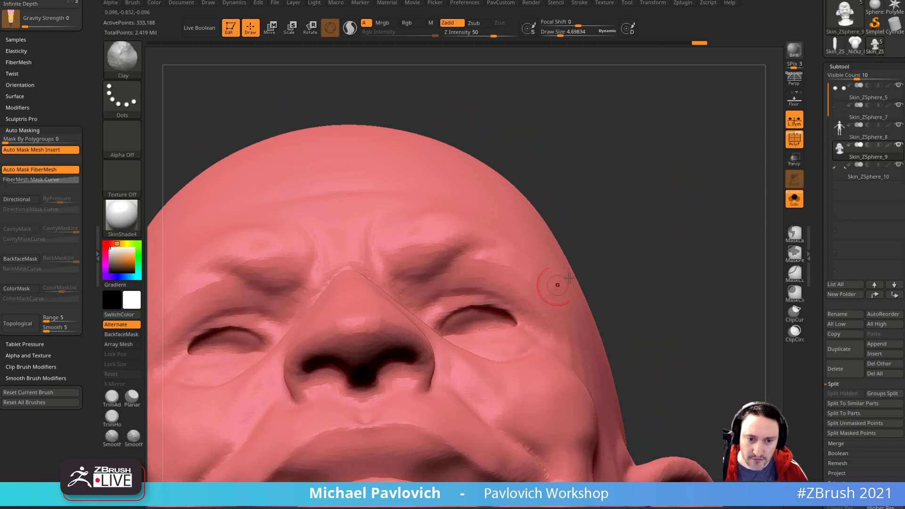
{"action": "right_click_drag", "start_coordinate": [546, 293], "coordinate": [534, 284]}
{"action": "mouse_move", "coordinate": [480, 327]}
{"action": "right_mouse_down"}
{"action": "mouse_move", "coordinate": [545, 311]}
{"action": "mouse_move", "coordinate": [443, 339]}
{"action": "right_mouse_up"}
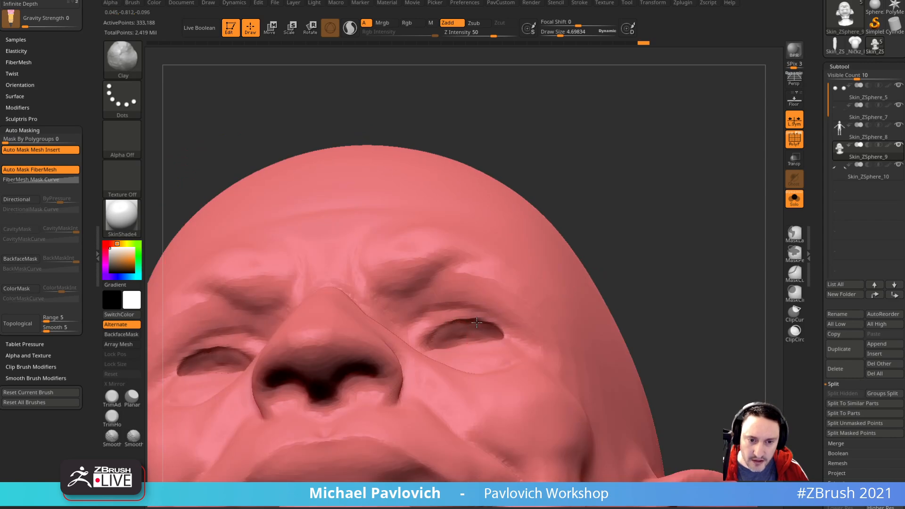
{"action": "right_click_drag", "start_coordinate": [602, 226], "coordinate": [444, 337]}
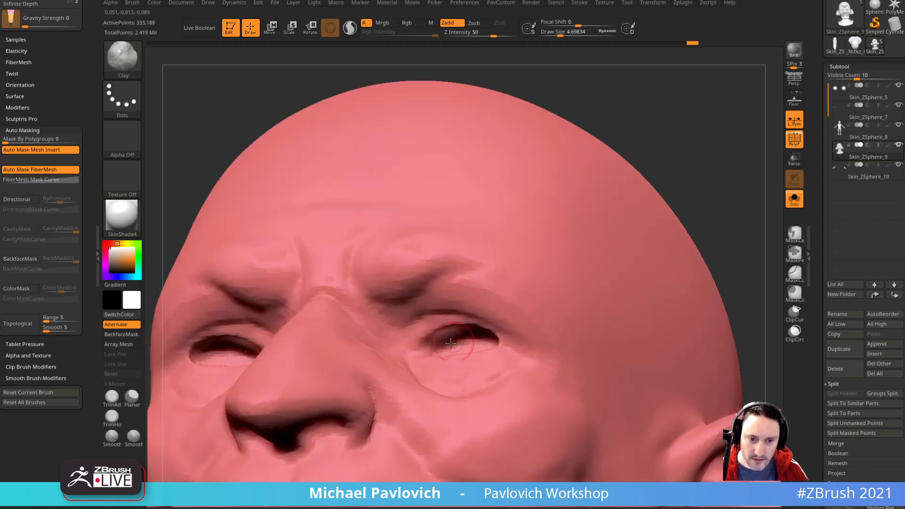
Step: Refine the eye opening beneath the upper eyelid with Clay strokes running between the inner and outer corners
{"action": "right_click_drag", "start_coordinate": [677, 223], "coordinate": [477, 338]}
{"action": "left_click_drag", "start_coordinate": [478, 334], "coordinate": [498, 333]}
{"action": "right_click_drag", "start_coordinate": [624, 220], "coordinate": [533, 269]}
{"action": "left_click_drag", "start_coordinate": [453, 330], "coordinate": [491, 333]}
{"action": "right_click_drag", "start_coordinate": [512, 314], "coordinate": [442, 354]}
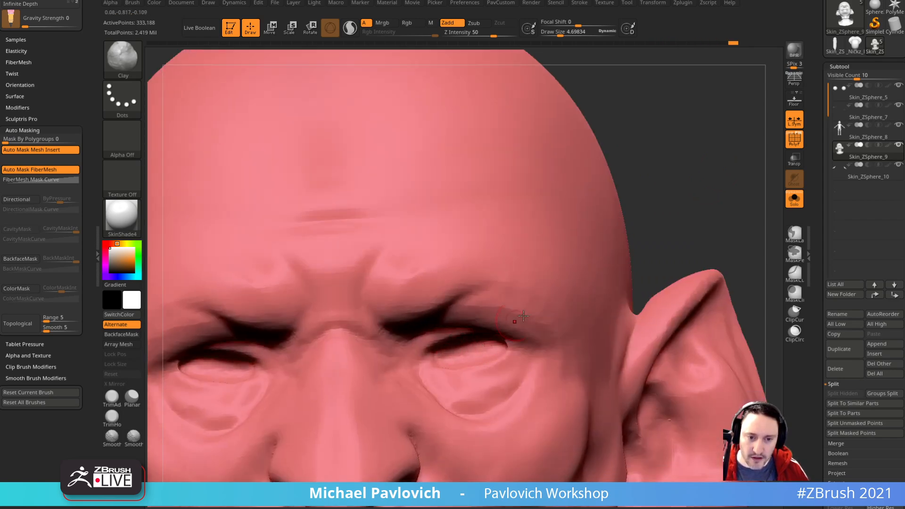
{"action": "right_click_drag", "start_coordinate": [498, 331], "coordinate": [519, 307]}
{"action": "left_click_drag", "start_coordinate": [502, 347], "coordinate": [451, 349]}
Step: Smooth the clay build-up around the eyelids, checking the eyes from below and from the front
{"action": "key", "text": "shift"}
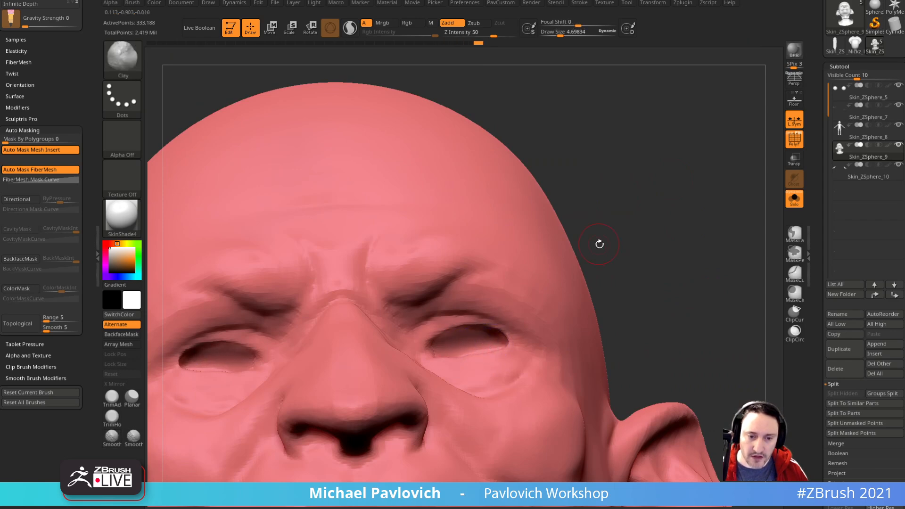
{"action": "left_click_drag", "start_coordinate": [594, 245], "coordinate": [595, 283]}
{"action": "key", "text": "shift"}
{"action": "mouse_move", "coordinate": [703, 241]}
{"action": "left_mouse_down"}
{"action": "mouse_move", "coordinate": [695, 224]}
{"action": "mouse_move", "coordinate": [682, 240]}
{"action": "left_mouse_up"}
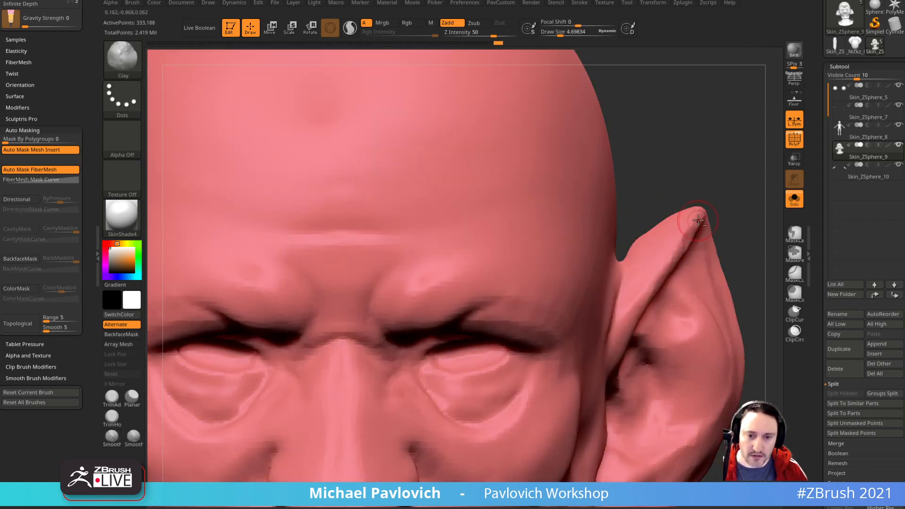
{"action": "left_click_drag", "start_coordinate": [716, 171], "coordinate": [712, 136]}
{"action": "mouse_move", "coordinate": [682, 222]}
{"action": "left_mouse_down"}
{"action": "mouse_move", "coordinate": [702, 200]}
{"action": "mouse_move", "coordinate": [701, 169]}
{"action": "mouse_move", "coordinate": [702, 242]}
{"action": "left_mouse_up"}
{"action": "key", "text": "shift"}
{"action": "left_click_drag", "start_coordinate": [665, 165], "coordinate": [642, 218]}
Step: Carve the crease above the upper eyelid with DamStandard at draw size about 6 and smooth its outer end
{"action": "key", "text": "b"}
{"action": "key", "text": "d"}
{"action": "key", "text": "s"}
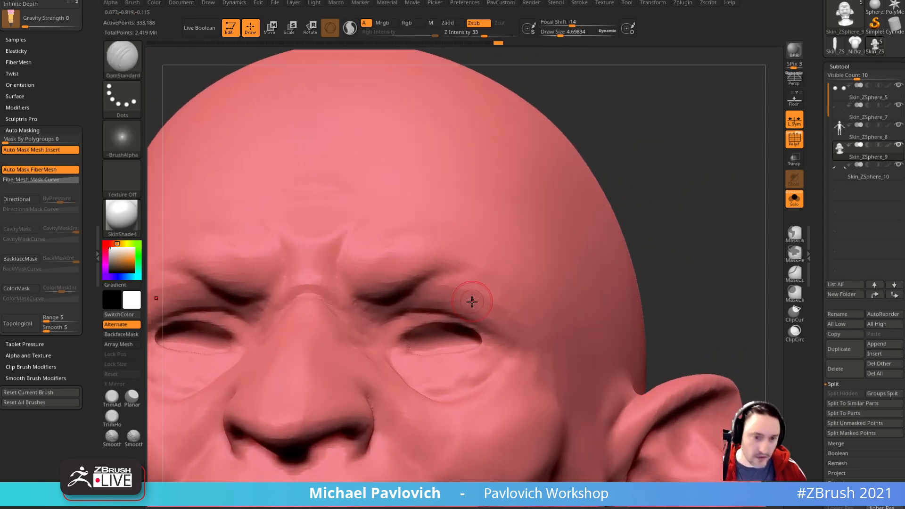
{"action": "right_click_drag", "start_coordinate": [481, 325], "coordinate": [495, 286]}
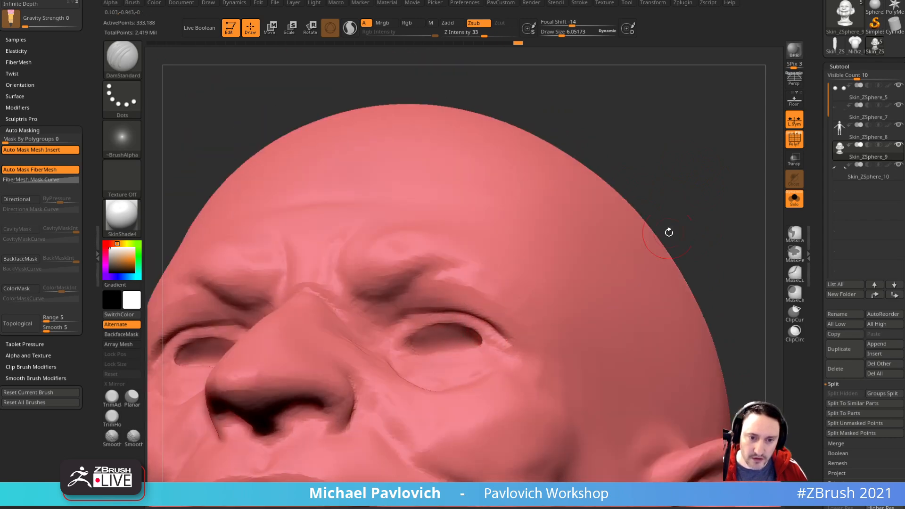
{"action": "right_click_drag", "start_coordinate": [646, 255], "coordinate": [698, 204]}
{"action": "right_click_drag", "start_coordinate": [556, 268], "coordinate": [606, 226]}
{"action": "mouse_move", "coordinate": [444, 312]}
{"action": "left_mouse_down"}
{"action": "mouse_move", "coordinate": [396, 324]}
{"action": "mouse_move", "coordinate": [418, 313]}
{"action": "left_mouse_up"}
{"action": "mouse_move", "coordinate": [496, 324]}
{"action": "right_mouse_down"}
{"action": "mouse_move", "coordinate": [691, 262]}
{"action": "mouse_move", "coordinate": [638, 225]}
{"action": "right_mouse_up"}
{"action": "key", "text": "shift"}
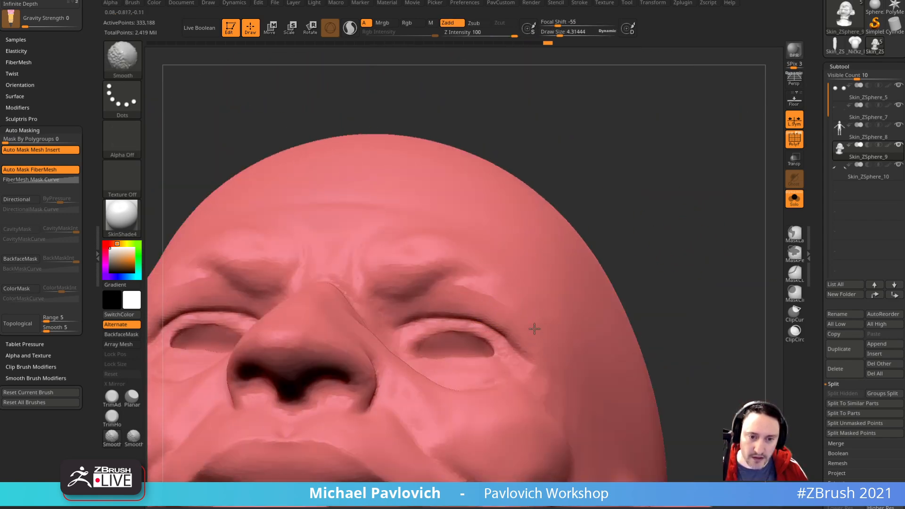
{"action": "mouse_move", "coordinate": [470, 260]}
{"action": "right_mouse_down"}
{"action": "mouse_move", "coordinate": [641, 206]}
{"action": "mouse_move", "coordinate": [677, 236]}
{"action": "mouse_move", "coordinate": [709, 192]}
{"action": "mouse_move", "coordinate": [686, 201]}
{"action": "right_mouse_up"}
Step: Flatten the surface of the upper eyelid with the hPolish brush at draw size about 4.3
{"action": "key", "text": "4"}
{"action": "left_click_drag", "start_coordinate": [443, 336], "coordinate": [451, 331]}
{"action": "mouse_move", "coordinate": [663, 227]}
{"action": "left_mouse_down"}
{"action": "mouse_move", "coordinate": [677, 216]}
{"action": "mouse_move", "coordinate": [629, 214]}
{"action": "left_mouse_up"}
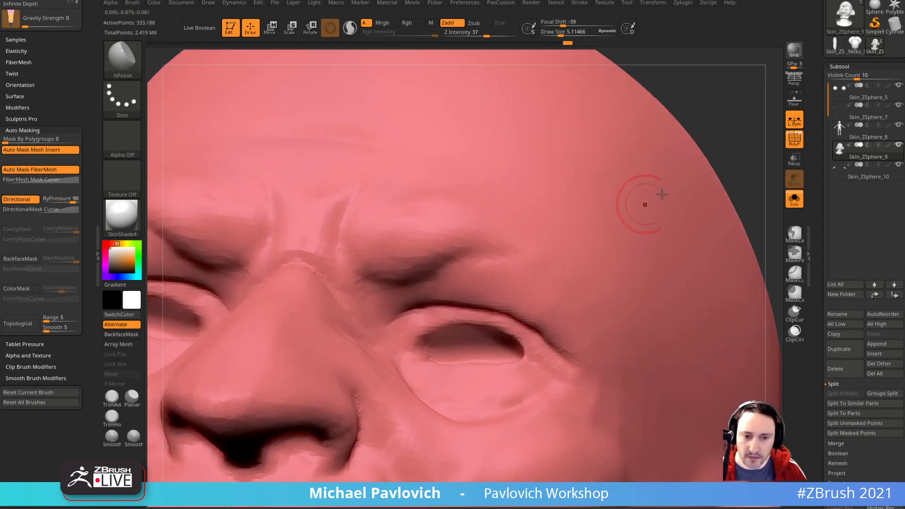
{"action": "left_click_drag", "start_coordinate": [731, 95], "coordinate": [688, 126], "text": "shift"}
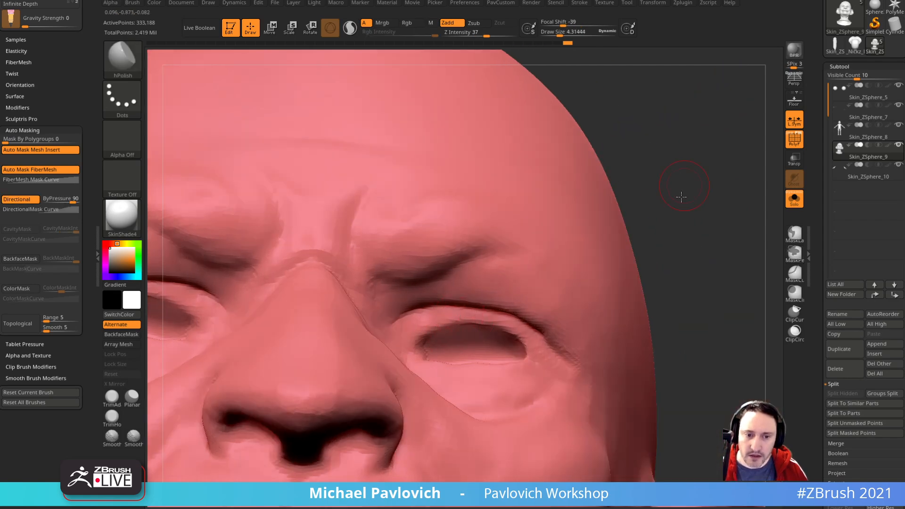
{"action": "right_click_drag", "start_coordinate": [685, 180], "coordinate": [444, 348]}
{"action": "right_click_drag", "start_coordinate": [752, 185], "coordinate": [435, 375]}
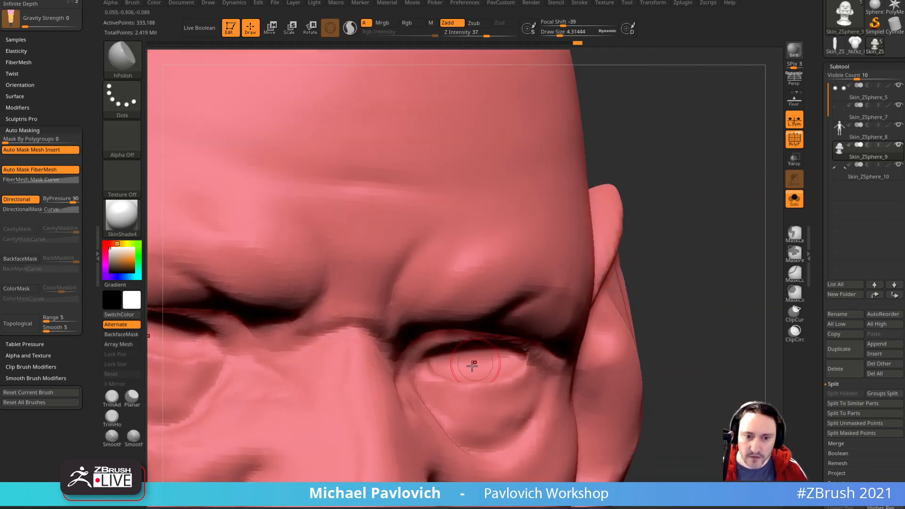
{"action": "mouse_move", "coordinate": [504, 391]}
{"action": "right_mouse_down"}
{"action": "mouse_move", "coordinate": [491, 361]}
{"action": "mouse_move", "coordinate": [655, 268]}
{"action": "right_mouse_up"}
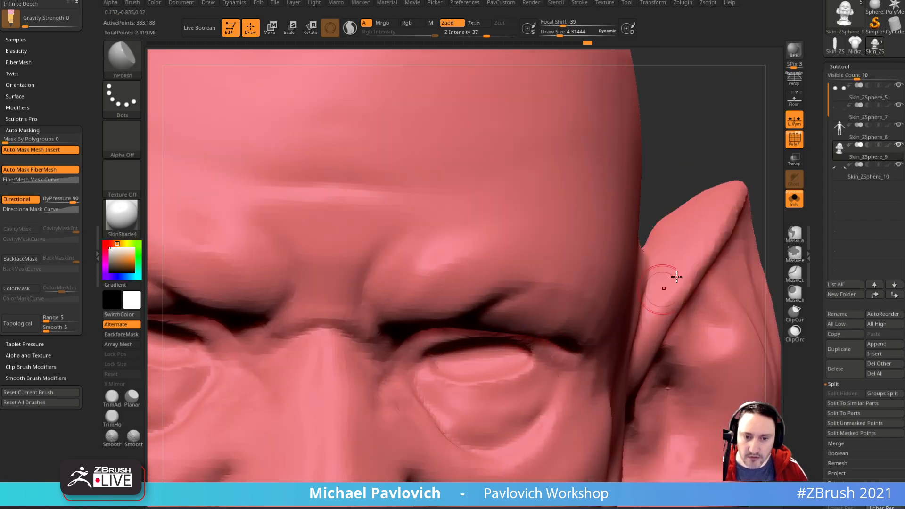
{"action": "right_click_drag", "start_coordinate": [710, 138], "coordinate": [707, 122]}
{"action": "mouse_move", "coordinate": [770, 232]}
{"action": "right_mouse_down"}
{"action": "mouse_move", "coordinate": [768, 218]}
{"action": "mouse_move", "coordinate": [745, 206]}
{"action": "mouse_move", "coordinate": [717, 234]}
{"action": "right_mouse_up"}
Step: Adjust the outer corner of the eye with the Move brush at draw size about 4.7
{"action": "key", "text": "1"}
{"action": "key", "text": "b"}
{"action": "key", "text": "m"}
{"action": "key", "text": "v"}
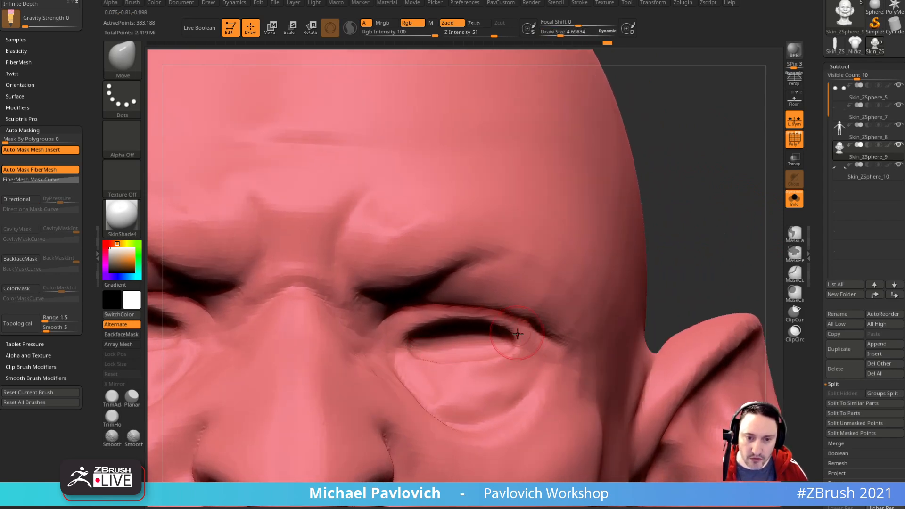
Step: Reshape the corner of the mouth from the side with the MoveAccu brush at draw size about 13
{"action": "mouse_move", "coordinate": [696, 266]}
{"action": "right_mouse_down", "text": "ctrl"}
{"action": "mouse_move", "coordinate": [655, 228]}
{"action": "mouse_move", "coordinate": [703, 220]}
{"action": "mouse_move", "coordinate": [716, 267]}
{"action": "mouse_move", "coordinate": [712, 224]}
{"action": "mouse_move", "coordinate": [698, 219]}
{"action": "mouse_move", "coordinate": [435, 299]}
{"action": "mouse_move", "coordinate": [599, 226]}
{"action": "right_mouse_up", "text": "ctrl"}
{"action": "key", "text": "]"}
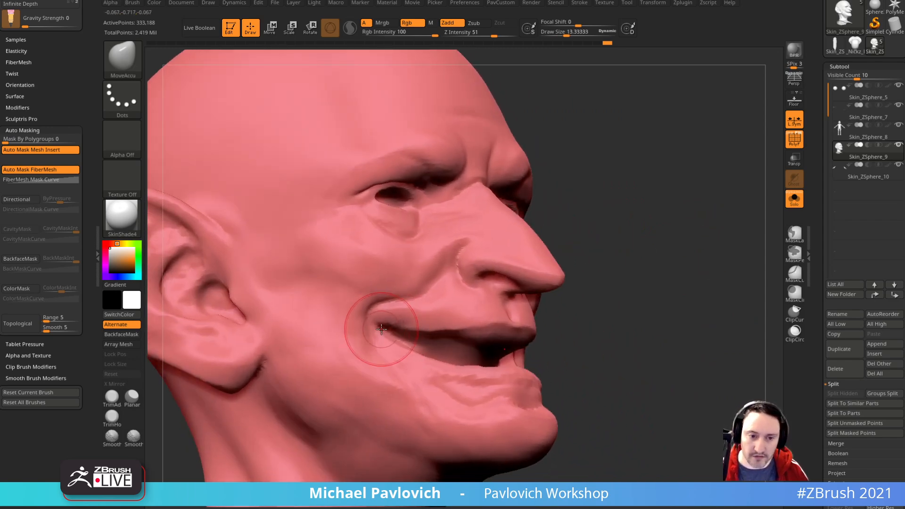
{"action": "right_click_drag", "start_coordinate": [592, 282], "coordinate": [395, 340]}
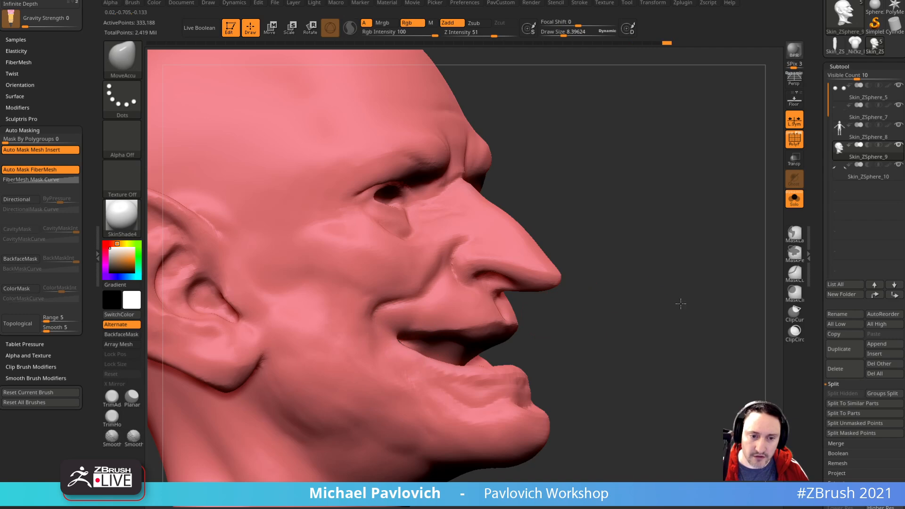
Step: Reshape the mouth corner and adjoining cheek with the Move brush at draw size about 7.7, smoothing the mouth corner
{"action": "right_click_drag", "start_coordinate": [677, 299], "coordinate": [404, 358]}
{"action": "right_click_drag", "start_coordinate": [722, 316], "coordinate": [592, 362]}
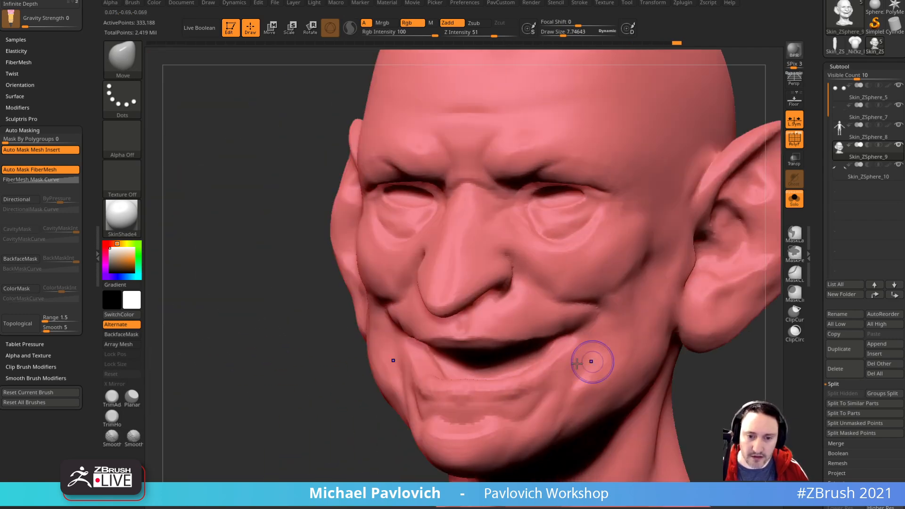
{"action": "mouse_move", "coordinate": [330, 425]}
{"action": "right_mouse_down"}
{"action": "mouse_move", "coordinate": [439, 350]}
{"action": "mouse_move", "coordinate": [423, 310]}
{"action": "mouse_move", "coordinate": [685, 281]}
{"action": "mouse_move", "coordinate": [424, 318]}
{"action": "right_mouse_up"}
{"action": "key", "text": "shift"}
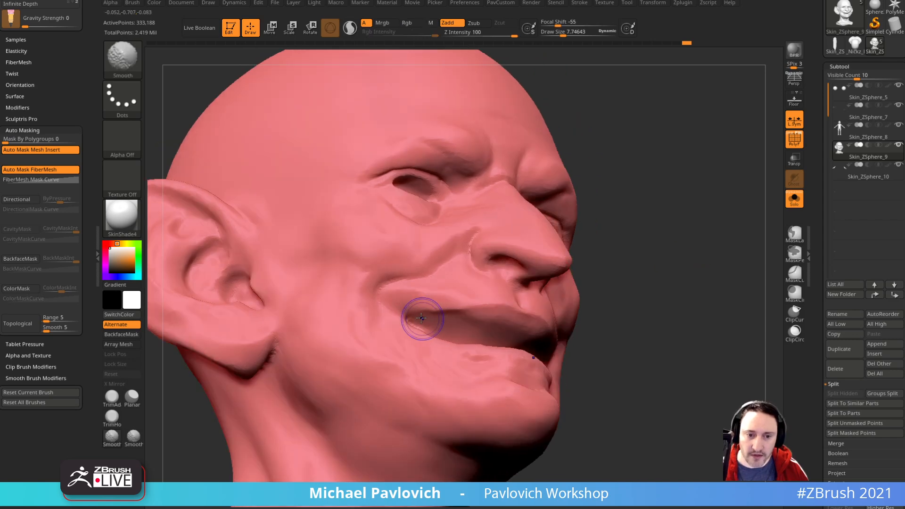
{"action": "mouse_move", "coordinate": [574, 311]}
{"action": "right_mouse_down"}
{"action": "mouse_move", "coordinate": [746, 305]}
{"action": "mouse_move", "coordinate": [746, 279]}
{"action": "mouse_move", "coordinate": [625, 326]}
{"action": "mouse_move", "coordinate": [651, 261]}
{"action": "right_mouse_up"}
{"action": "key", "text": "s"}
{"action": "mouse_move", "coordinate": [588, 238]}
{"action": "left_mouse_down"}
{"action": "mouse_move", "coordinate": [598, 234]}
{"action": "mouse_move", "coordinate": [584, 225]}
{"action": "left_mouse_up"}
{"action": "key", "text": "s"}
{"action": "right_click_drag", "start_coordinate": [586, 224], "coordinate": [593, 234], "text": "shift"}
{"action": "key", "text": "s"}
{"action": "left_click_drag", "start_coordinate": [550, 240], "coordinate": [531, 234]}
{"action": "key", "text": "ctrl+shift+z"}
{"action": "mouse_move", "coordinate": [649, 192]}
{"action": "right_mouse_down"}
{"action": "mouse_move", "coordinate": [719, 256]}
{"action": "mouse_move", "coordinate": [663, 315]}
{"action": "mouse_move", "coordinate": [713, 251]}
{"action": "mouse_move", "coordinate": [649, 264]}
{"action": "mouse_move", "coordinate": [688, 239]}
{"action": "mouse_move", "coordinate": [737, 255]}
{"action": "mouse_move", "coordinate": [704, 164]}
{"action": "mouse_move", "coordinate": [702, 174]}
{"action": "mouse_move", "coordinate": [671, 141]}
{"action": "mouse_move", "coordinate": [683, 221]}
{"action": "mouse_move", "coordinate": [632, 203]}
{"action": "mouse_move", "coordinate": [665, 185]}
{"action": "right_mouse_up"}
Step: Select the Standard brush and set its draw size to about 2.6 for work around the eyes
{"action": "key", "text": "b"}
{"action": "key", "text": "s"}
{"action": "key", "text": "t"}
{"action": "key", "text": "s"}
{"action": "left_click", "coordinate": [381, 333]}
{"action": "key", "text": "ctrl"}
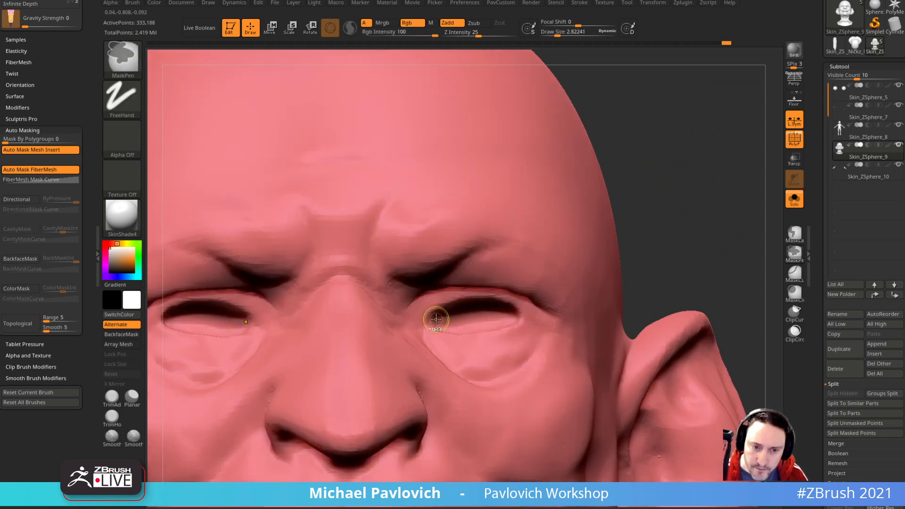
{"action": "mouse_move", "coordinate": [586, 262]}
{"action": "right_mouse_down", "text": "ctrl"}
{"action": "mouse_move", "coordinate": [715, 194]}
{"action": "mouse_move", "coordinate": [729, 202]}
{"action": "mouse_move", "coordinate": [718, 221]}
{"action": "right_mouse_up", "text": "ctrl"}
{"action": "key", "text": "ctrl"}
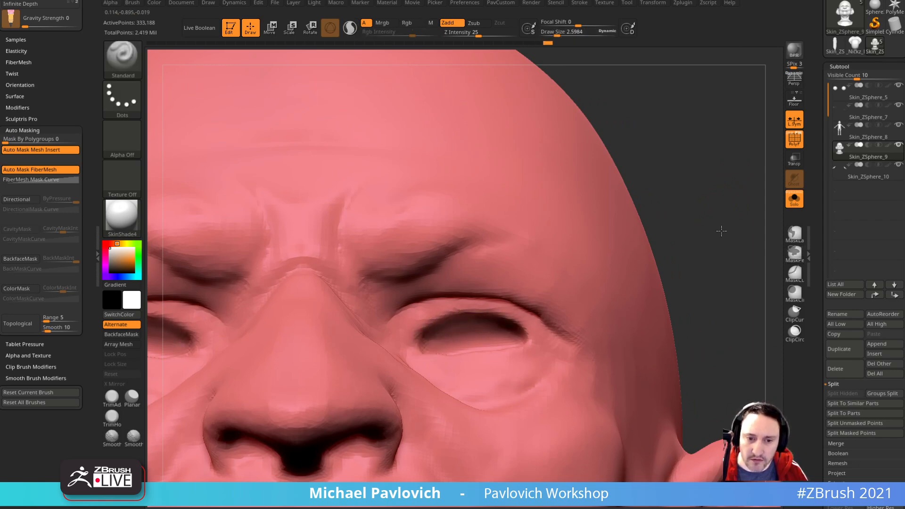
{"action": "right_click_drag", "start_coordinate": [724, 213], "coordinate": [425, 344]}
{"action": "right_click_drag", "start_coordinate": [760, 198], "coordinate": [439, 358]}
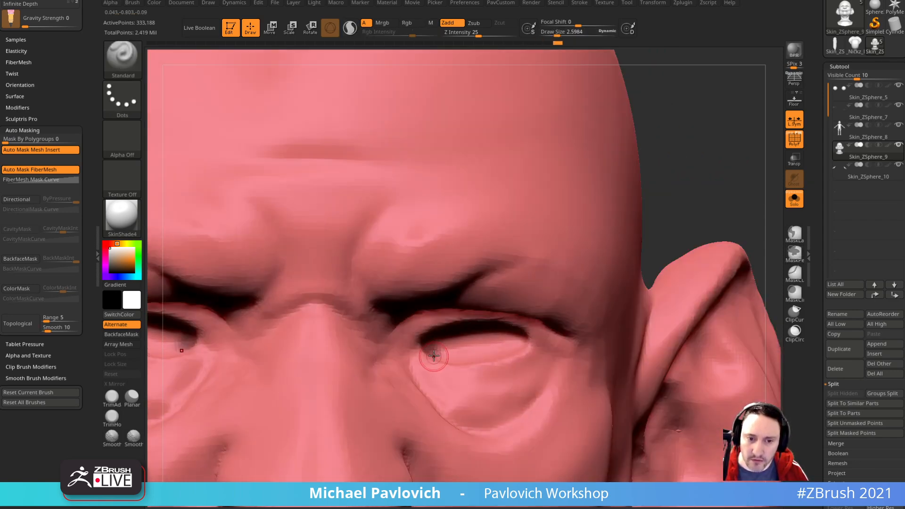
Step: Paint a mask over the surface inside the eye opening with MaskPen at draw size about 2.8
{"action": "key", "text": "ctrl"}
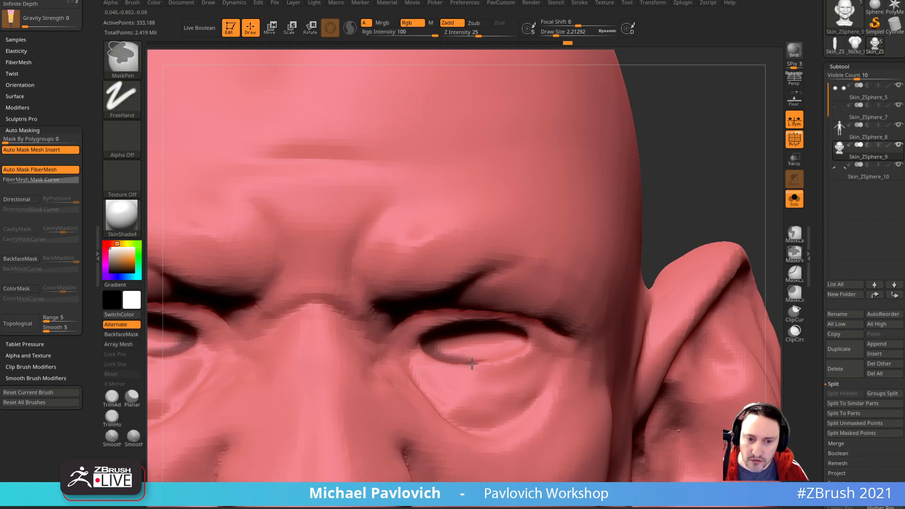
{"action": "left_click_drag", "start_coordinate": [463, 363], "coordinate": [480, 361], "text": "ctrl"}
{"action": "right_click_drag", "start_coordinate": [573, 306], "coordinate": [519, 303]}
{"action": "key", "text": "s"}
{"action": "left_click_drag", "start_coordinate": [458, 336], "coordinate": [503, 346]}
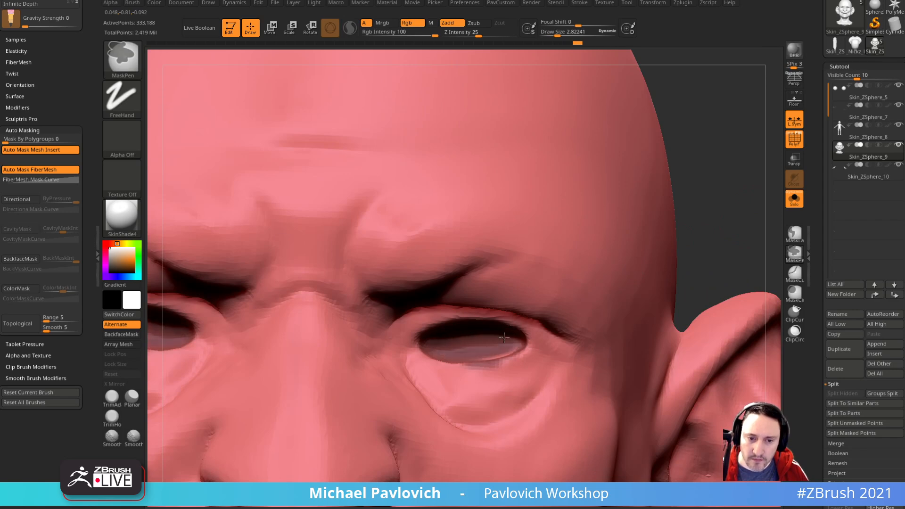
{"action": "right_click_drag", "start_coordinate": [509, 347], "coordinate": [471, 361]}
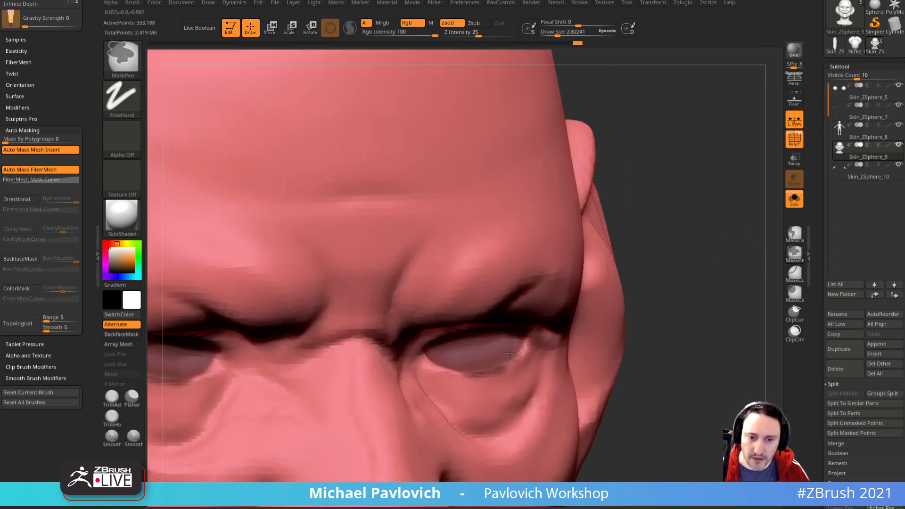
{"action": "right_click_drag", "start_coordinate": [611, 288], "coordinate": [740, 198]}
{"action": "left_click_drag", "start_coordinate": [433, 338], "coordinate": [496, 333], "text": "ctrl"}
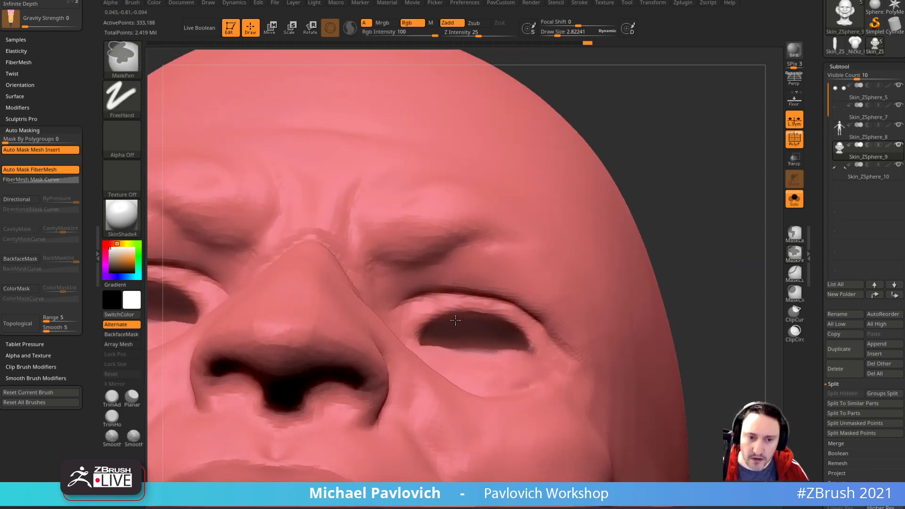
Step: Extend the eye-opening mask out to the lower rim and the corners, working from several angles
{"action": "right_click_drag", "start_coordinate": [727, 214], "coordinate": [679, 258]}
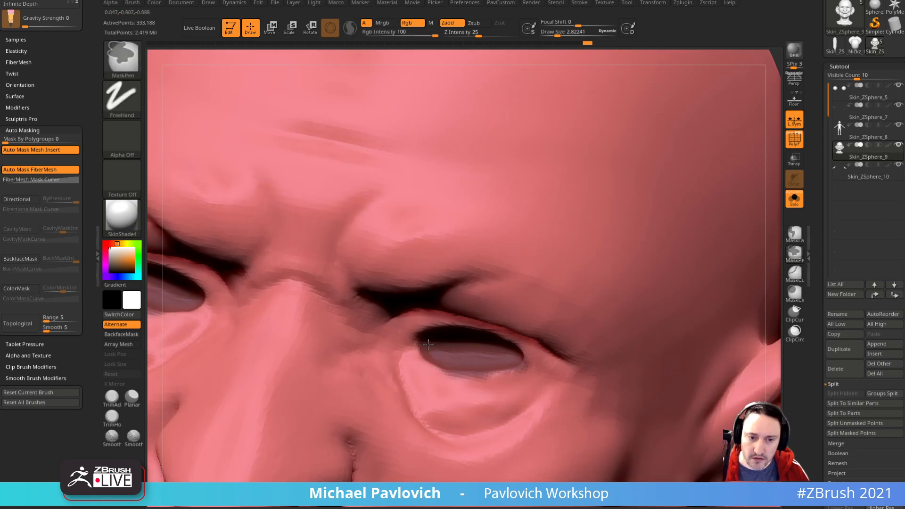
{"action": "right_click_drag", "start_coordinate": [517, 259], "coordinate": [576, 273]}
{"action": "left_click_drag", "start_coordinate": [482, 355], "coordinate": [493, 354], "text": "ctrl"}
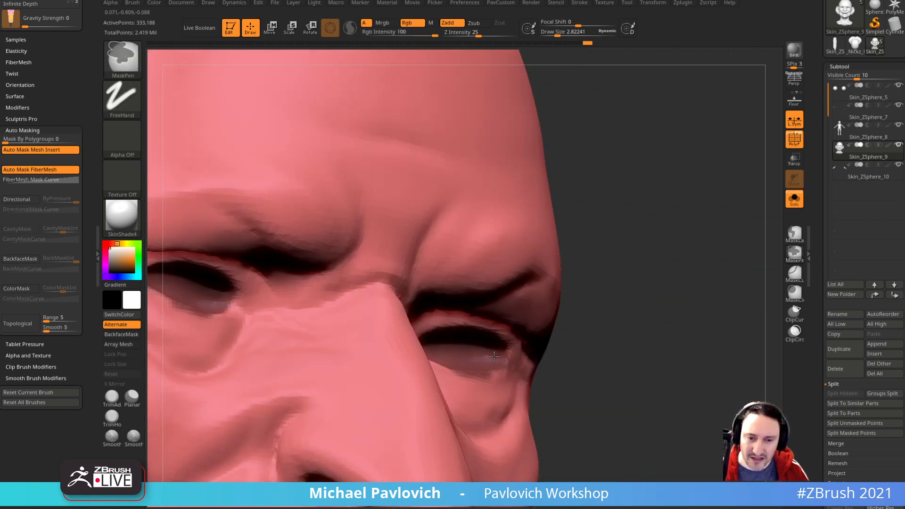
{"action": "mouse_move", "coordinate": [506, 356]}
{"action": "right_mouse_down"}
{"action": "mouse_move", "coordinate": [543, 320]}
{"action": "mouse_move", "coordinate": [517, 361]}
{"action": "right_mouse_up"}
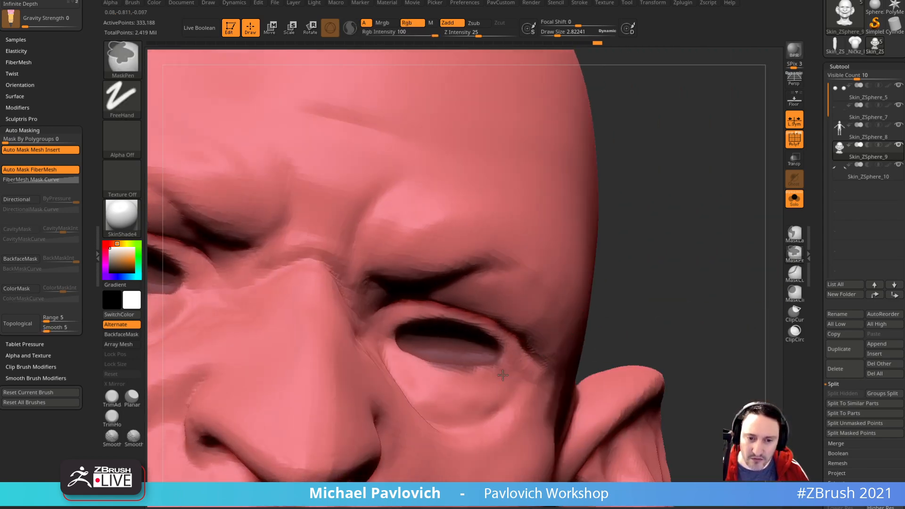
{"action": "right_click_drag", "start_coordinate": [637, 297], "coordinate": [453, 384]}
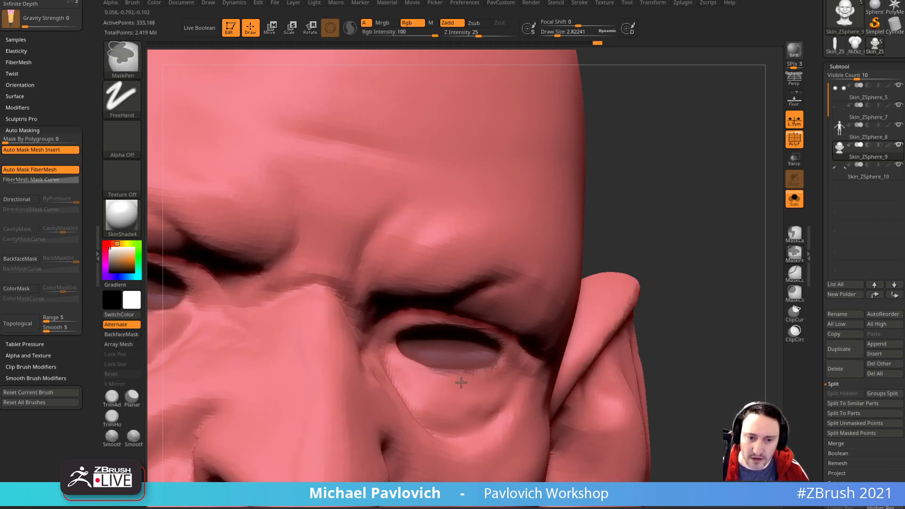
{"action": "mouse_move", "coordinate": [498, 364]}
{"action": "right_mouse_down"}
{"action": "mouse_move", "coordinate": [697, 257]}
{"action": "mouse_move", "coordinate": [697, 218]}
{"action": "mouse_move", "coordinate": [724, 264]}
{"action": "mouse_move", "coordinate": [715, 267]}
{"action": "right_mouse_up"}
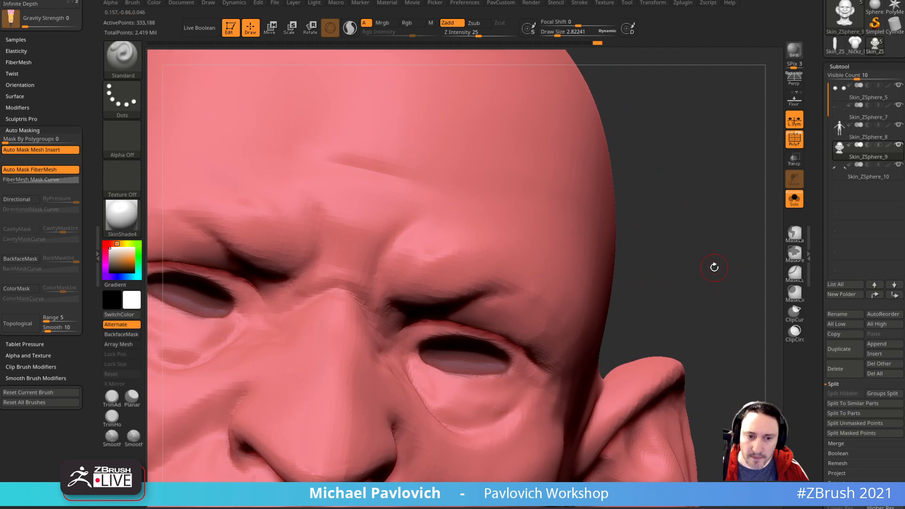
Step: Apply Edgeloop Masked Border to the masked eye interior and hide the resulting eye-socket polygroup
{"action": "scroll", "coordinate": [824, 303], "scroll_direction": "down", "scroll_amount": 10}
{"action": "scroll", "coordinate": [821, 292], "scroll_direction": "down", "scroll_amount": 2}
{"action": "left_click", "coordinate": [850, 157]}
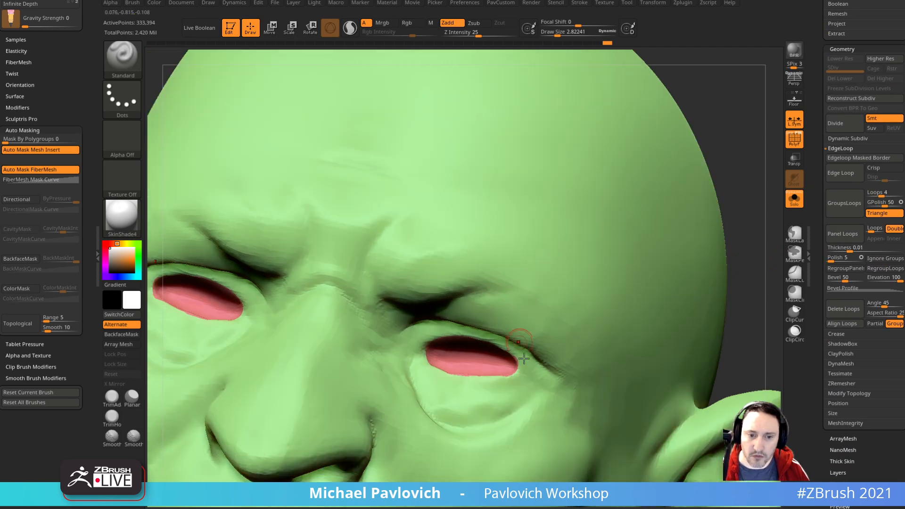
{"action": "mouse_move", "coordinate": [750, 257]}
{"action": "left_mouse_down", "text": "alt"}
{"action": "mouse_move", "coordinate": [728, 245]}
{"action": "mouse_move", "coordinate": [742, 225]}
{"action": "mouse_move", "coordinate": [698, 236]}
{"action": "mouse_move", "coordinate": [752, 204]}
{"action": "mouse_move", "coordinate": [753, 176]}
{"action": "left_mouse_up", "text": "alt"}
{"action": "left_click", "coordinate": [506, 353], "text": "ctrl+shift"}
{"action": "left_click_drag", "start_coordinate": [649, 181], "coordinate": [643, 190]}
Step: Mask the inner eye corner and the lower eyelid around the opening with MaskPen at draw size about 2.8
{"action": "key", "text": "ctrl"}
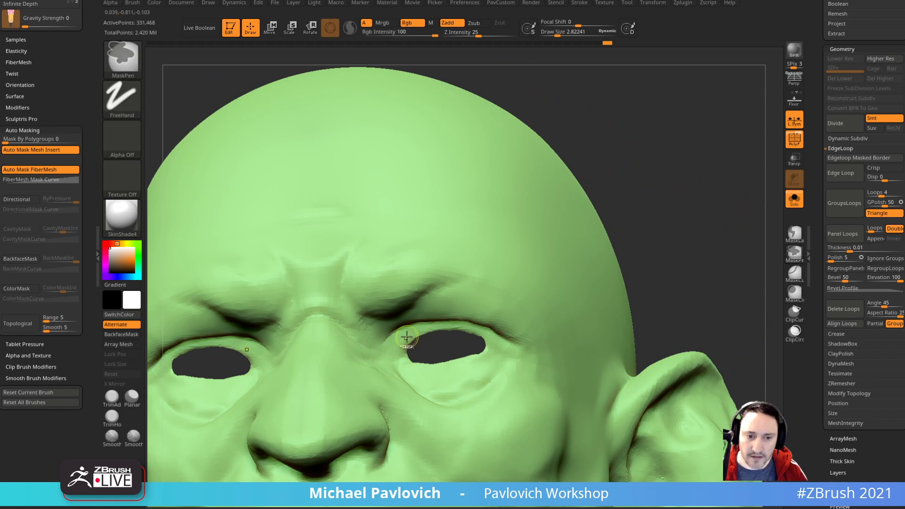
{"action": "left_click_drag", "start_coordinate": [394, 350], "coordinate": [401, 357], "text": "ctrl"}
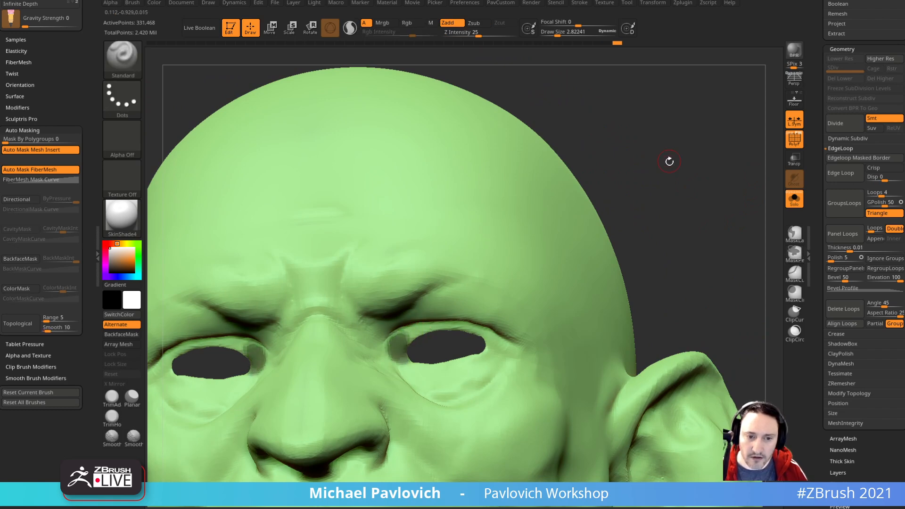
{"action": "left_click_drag", "start_coordinate": [666, 159], "coordinate": [654, 182]}
{"action": "mouse_move", "coordinate": [409, 366]}
{"action": "left_mouse_down", "text": "ctrl"}
{"action": "mouse_move", "coordinate": [422, 389]}
{"action": "mouse_move", "coordinate": [462, 405]}
{"action": "mouse_move", "coordinate": [424, 374]}
{"action": "mouse_move", "coordinate": [452, 372]}
{"action": "left_mouse_up", "text": "ctrl"}
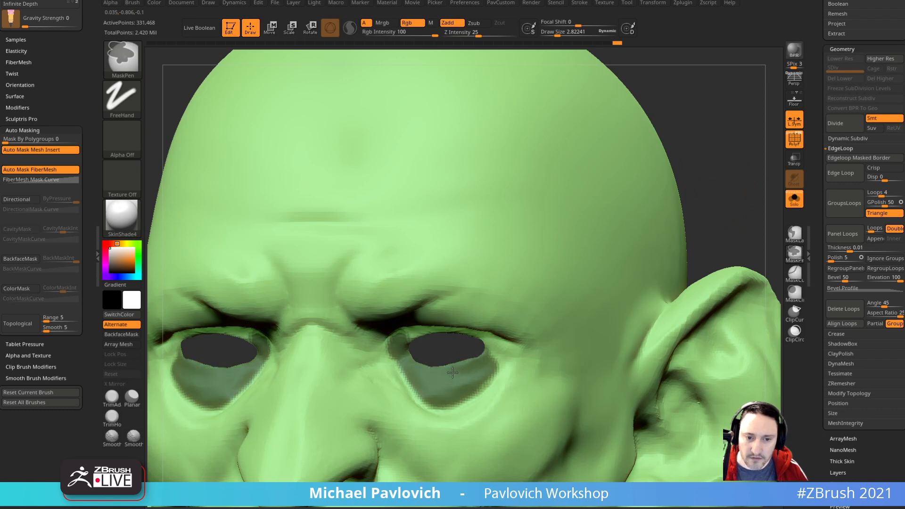
{"action": "left_click_drag", "start_coordinate": [731, 204], "coordinate": [750, 182]}
Step: Extend the eyelid mask around the outer corner and along the upper eyelid to form a closed ring
{"action": "mouse_move", "coordinate": [402, 340]}
{"action": "left_mouse_down", "text": "ctrl"}
{"action": "mouse_move", "coordinate": [478, 330]}
{"action": "mouse_move", "coordinate": [499, 356]}
{"action": "mouse_move", "coordinate": [480, 364]}
{"action": "left_mouse_up", "text": "ctrl"}
{"action": "left_click_drag", "start_coordinate": [629, 271], "coordinate": [486, 359]}
{"action": "right_click_drag", "start_coordinate": [506, 323], "coordinate": [458, 301]}
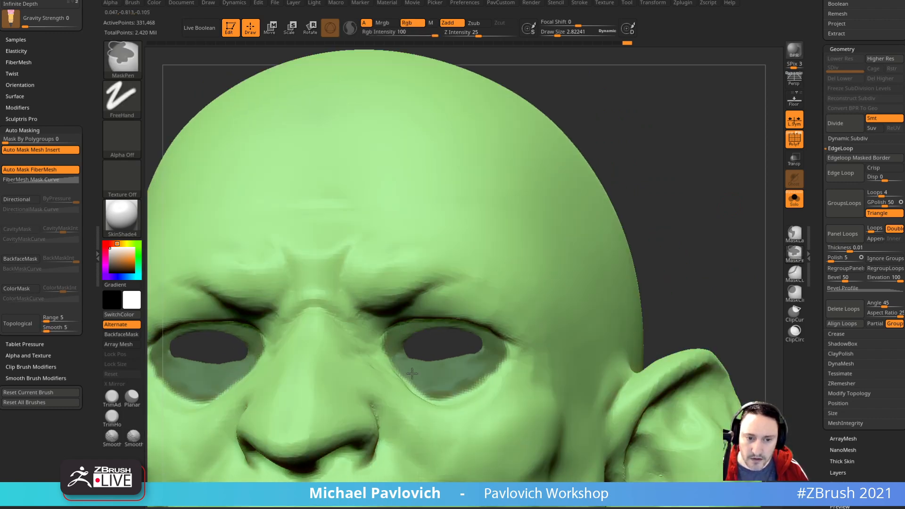
{"action": "right_click_drag", "start_coordinate": [495, 340], "coordinate": [491, 339]}
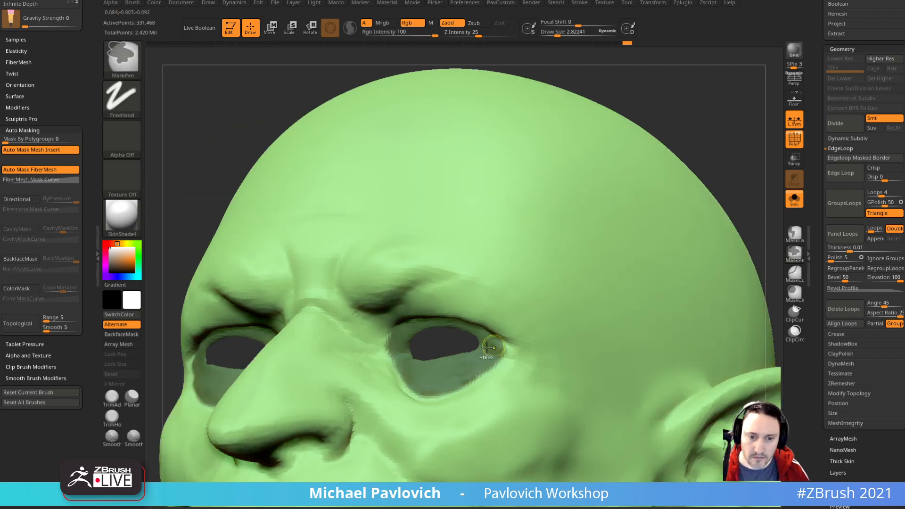
{"action": "left_click_drag", "start_coordinate": [703, 111], "coordinate": [740, 96]}
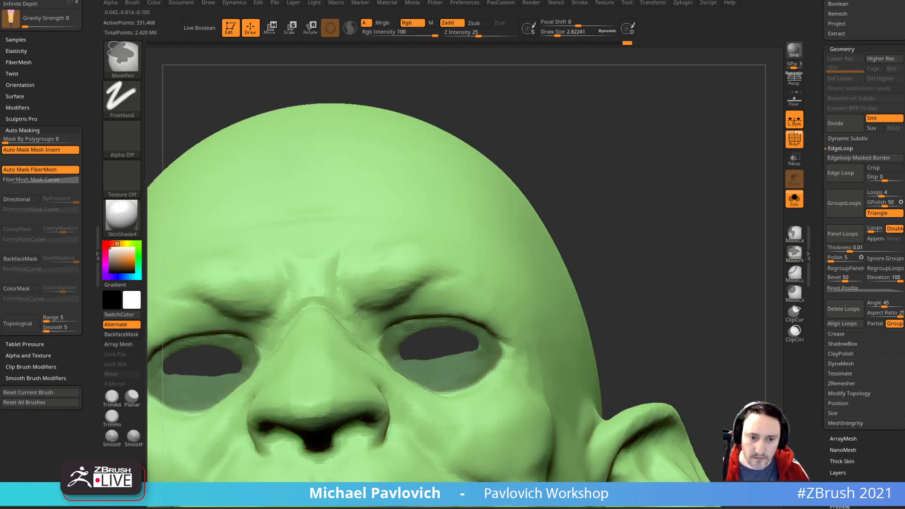
{"action": "right_click_drag", "start_coordinate": [641, 227], "coordinate": [437, 299]}
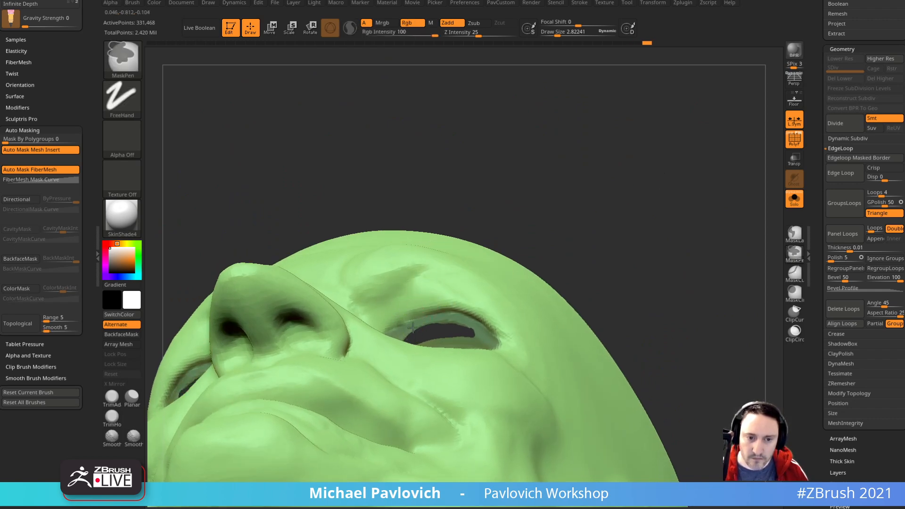
{"action": "right_click_drag", "start_coordinate": [401, 332], "coordinate": [436, 349]}
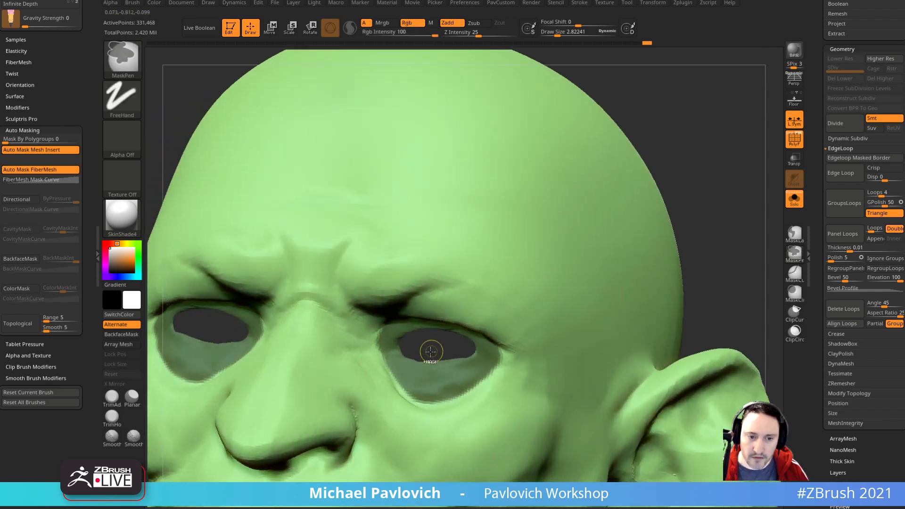
{"action": "mouse_move", "coordinate": [693, 212]}
{"action": "right_mouse_down"}
{"action": "mouse_move", "coordinate": [750, 204]}
{"action": "mouse_move", "coordinate": [729, 205]}
{"action": "right_mouse_up"}
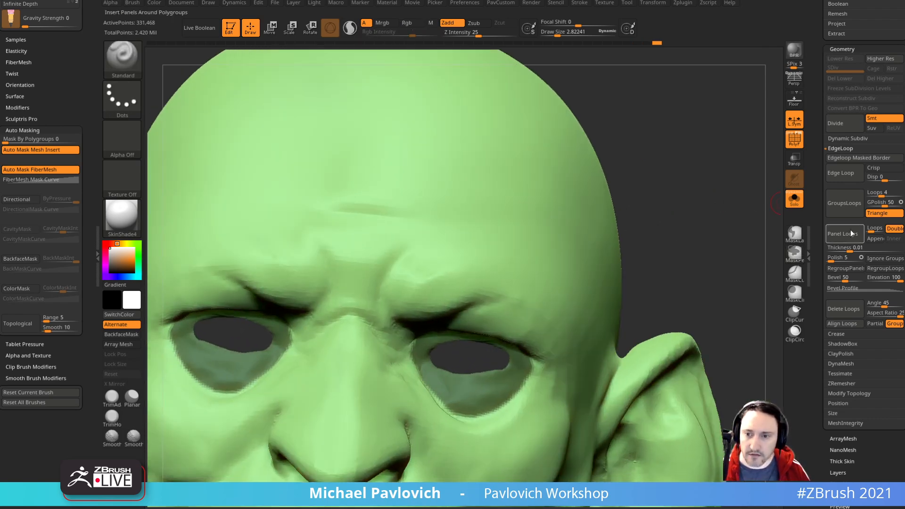
Step: Turn the masked eyelid ring into its own polygroup, clear the mask and show the whole head again
{"action": "left_click", "coordinate": [851, 158]}
{"action": "left_click", "coordinate": [716, 224]}
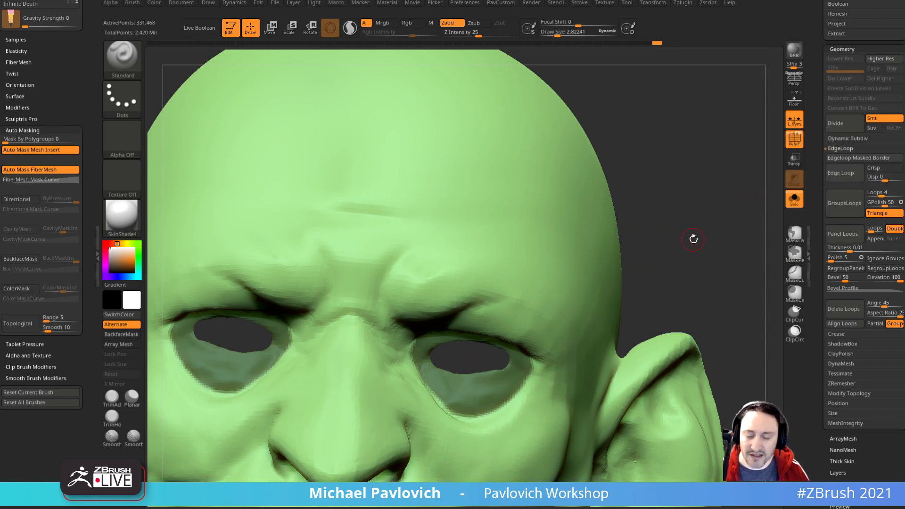
{"action": "key", "text": "ctrl+shift"}
{"action": "key", "text": "ctrl"}
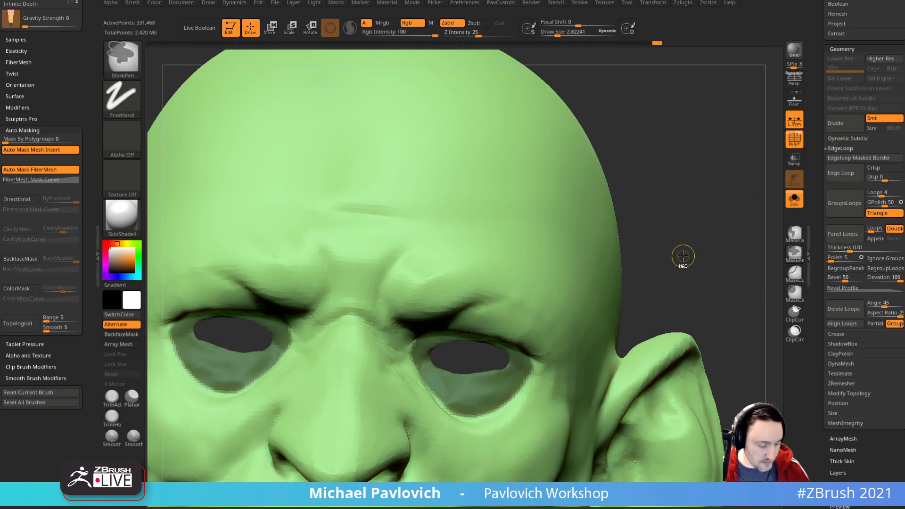
{"action": "mouse_move", "coordinate": [695, 251]}
{"action": "left_mouse_down", "text": "ctrl"}
{"action": "mouse_move", "coordinate": [751, 205]}
{"action": "mouse_move", "coordinate": [707, 264]}
{"action": "left_mouse_up", "text": "ctrl"}
{"action": "left_click", "coordinate": [700, 251], "text": "ctrl+shift"}
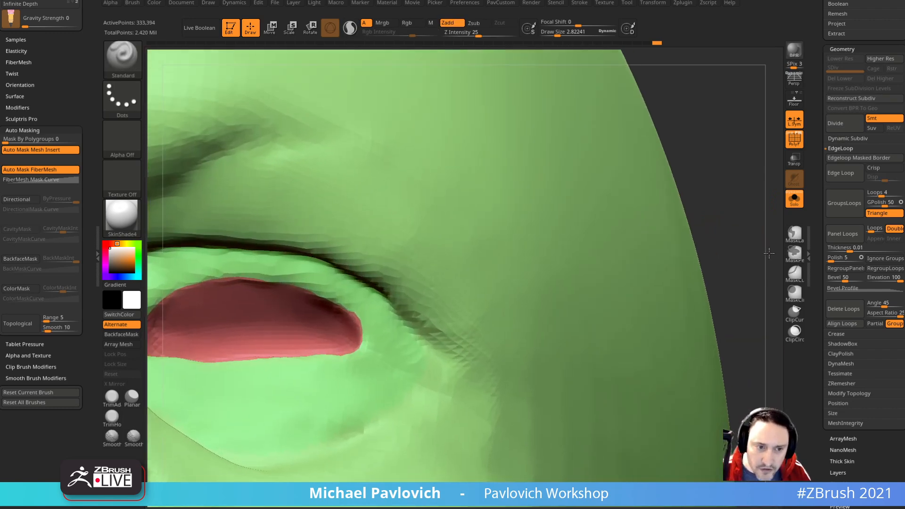
Step: Isolate the eyelid polygroup, regroup it for a more distinct color and show the whole head again
{"action": "key", "text": "ctrl+shift"}
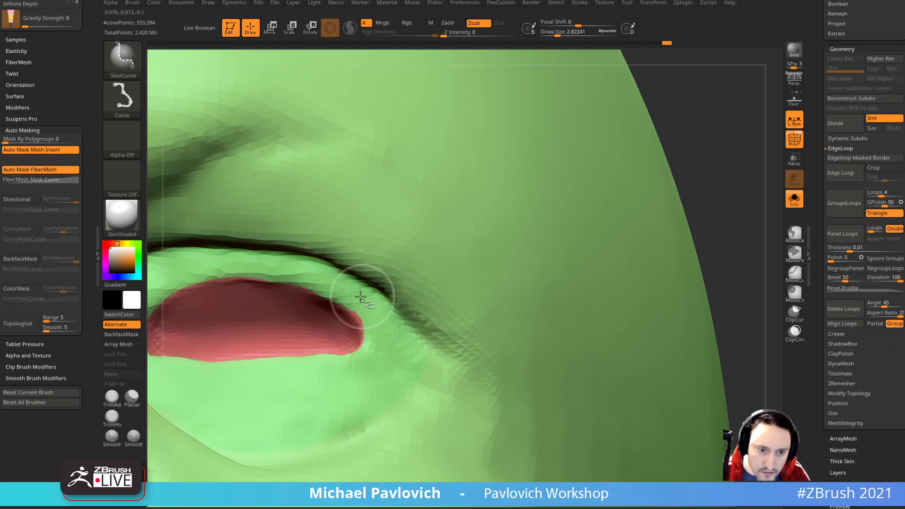
{"action": "left_click", "coordinate": [361, 296], "text": "ctrl+shift"}
{"action": "key", "text": "ctrl+z"}
{"action": "key", "text": "ctrl+shift+z"}
{"action": "key", "text": "ctrl+w"}
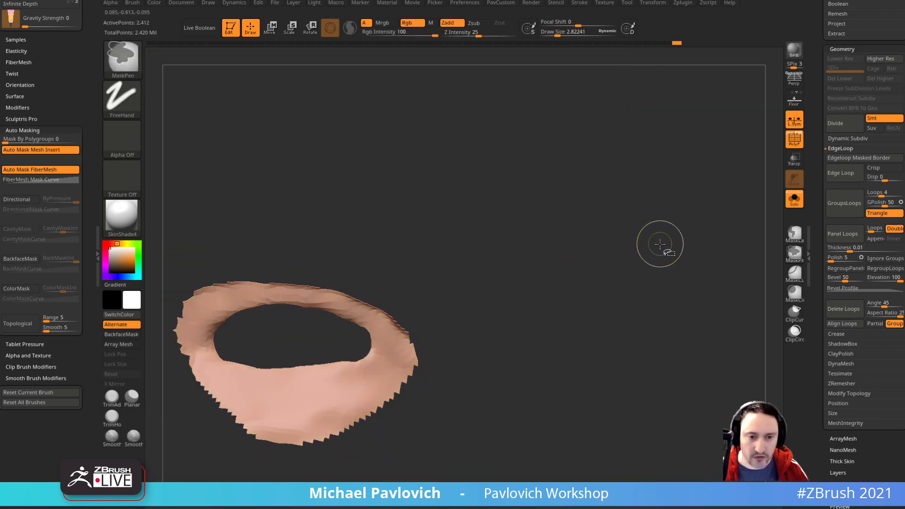
{"action": "left_click", "coordinate": [710, 217], "text": "ctrl+shift"}
{"action": "left_click_drag", "start_coordinate": [710, 217], "coordinate": [722, 212], "text": "alt"}
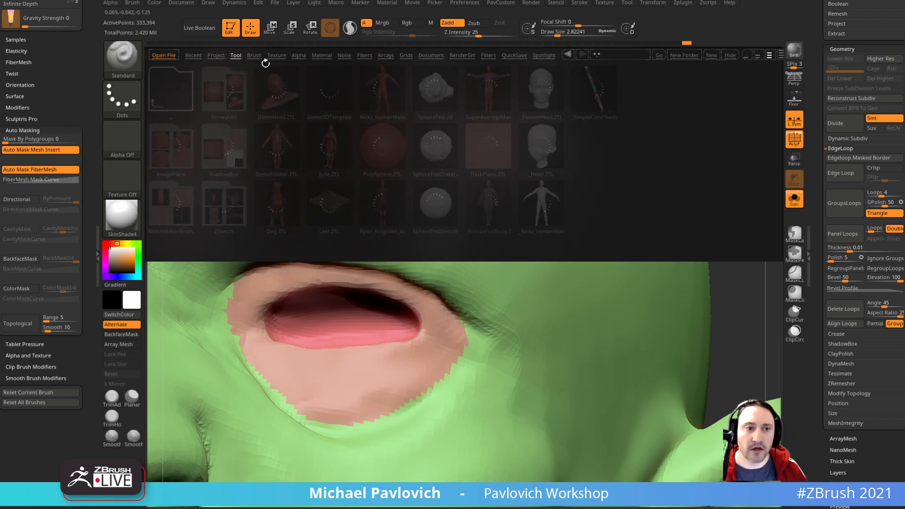
Step: Load the Smooth Groups brush from the Smooth brushes in LightBox
{"action": "left_click", "coordinate": [257, 57]}
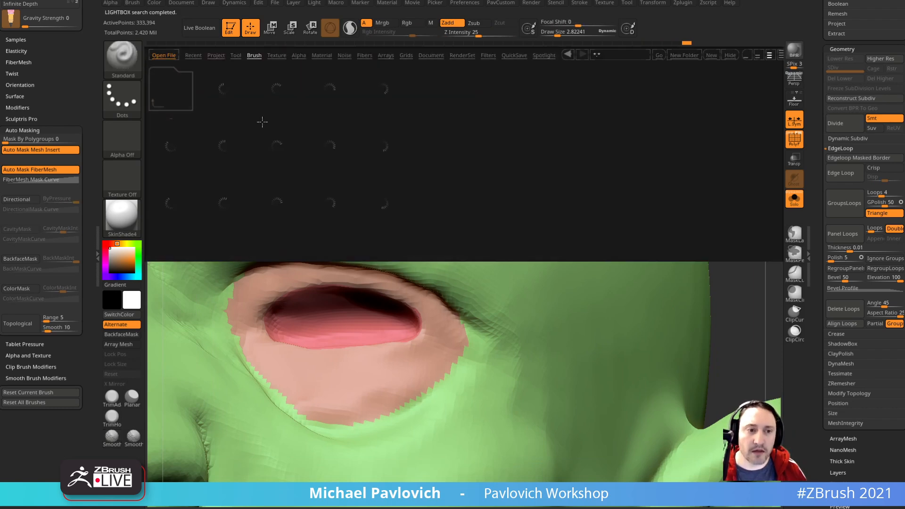
{"action": "left_click", "coordinate": [435, 203]}
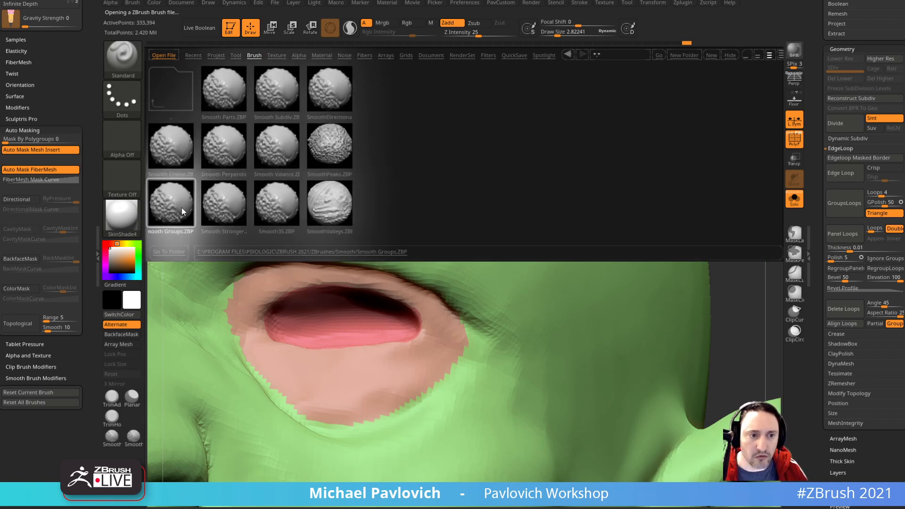
{"action": "double_click", "coordinate": [180, 212]}
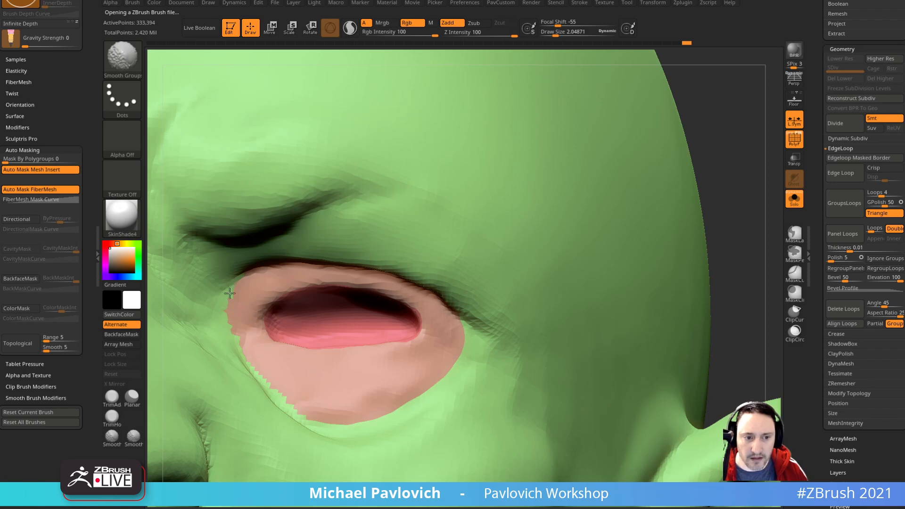
Step: Smooth the jagged border of the eyelid polygroup with Smooth Groups at draw size about 2
{"action": "mouse_move", "coordinate": [742, 159]}
{"action": "left_mouse_down"}
{"action": "mouse_move", "coordinate": [746, 168]}
{"action": "mouse_move", "coordinate": [669, 166]}
{"action": "left_mouse_up"}
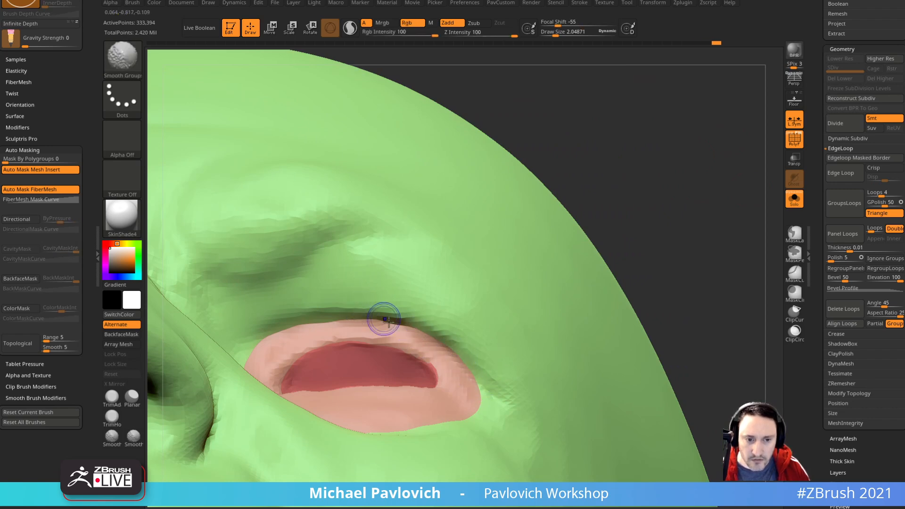
{"action": "mouse_move", "coordinate": [675, 146]}
{"action": "left_mouse_down"}
{"action": "mouse_move", "coordinate": [636, 163]}
{"action": "mouse_move", "coordinate": [685, 150]}
{"action": "left_mouse_up"}
{"action": "right_click_drag", "start_coordinate": [685, 150], "coordinate": [398, 327]}
{"action": "key", "text": "shift"}
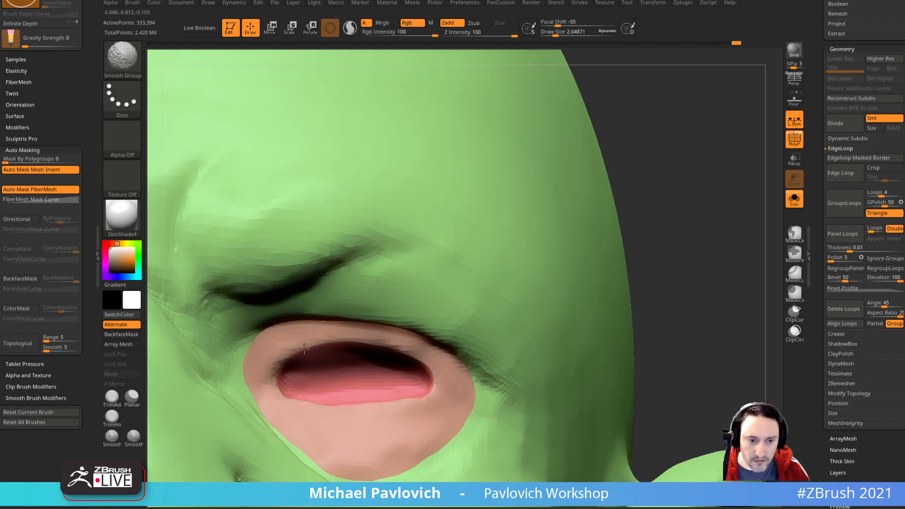
Step: Isolate the head's main skin polygroup, hiding the eyelids and sockets, and set the draw size to about 6.6
{"action": "left_click_drag", "start_coordinate": [672, 212], "coordinate": [682, 266]}
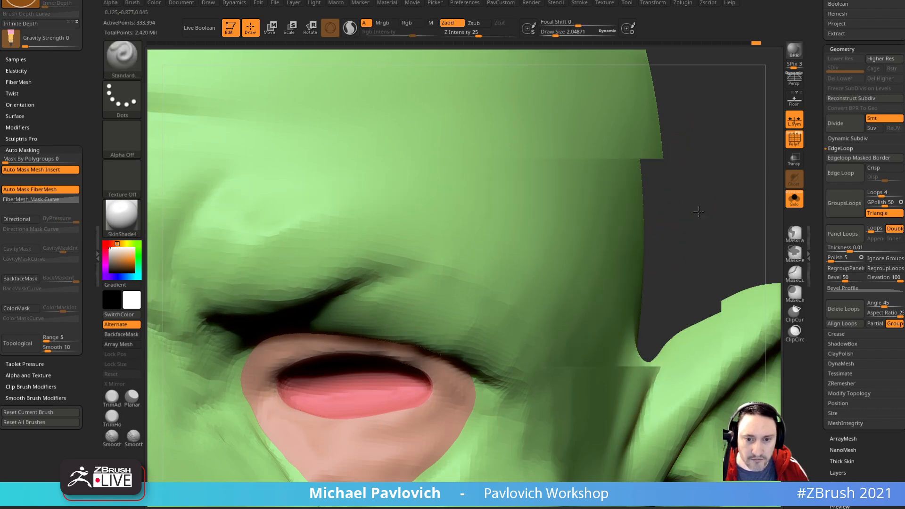
{"action": "right_click_drag", "start_coordinate": [695, 222], "coordinate": [291, 385]}
{"action": "right_click_drag", "start_coordinate": [618, 301], "coordinate": [708, 198], "text": "ctrl"}
{"action": "left_click", "coordinate": [455, 363], "text": "ctrl+shift"}
{"action": "key", "text": "s"}
{"action": "mouse_move", "coordinate": [705, 275]}
{"action": "right_mouse_down"}
{"action": "mouse_move", "coordinate": [703, 223]}
{"action": "mouse_move", "coordinate": [706, 244]}
{"action": "mouse_move", "coordinate": [717, 227]}
{"action": "right_mouse_up"}
{"action": "left_click", "coordinate": [686, 251]}
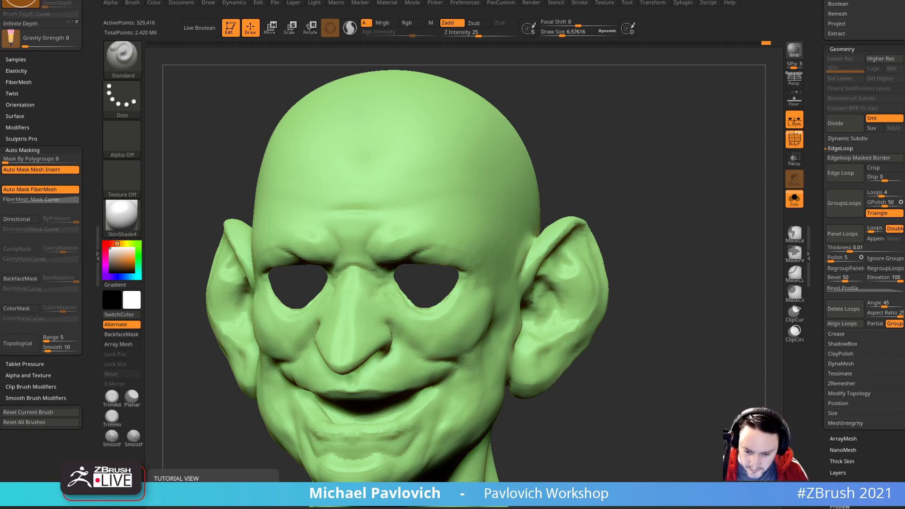
{"action": "mouse_move", "coordinate": [695, 208]}
{"action": "left_mouse_down"}
{"action": "mouse_move", "coordinate": [689, 200]}
{"action": "mouse_move", "coordinate": [696, 209]}
{"action": "left_mouse_up"}
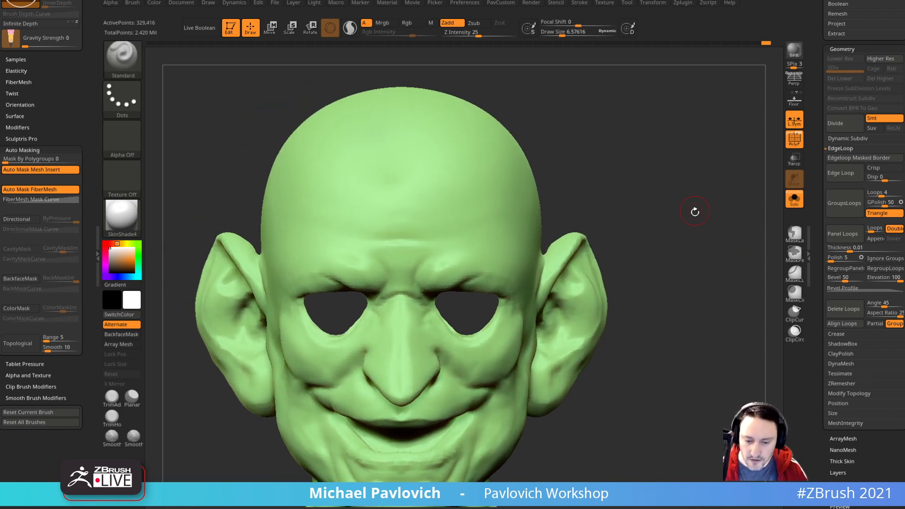
{"action": "left_click_drag", "start_coordinate": [599, 200], "coordinate": [517, 184]}
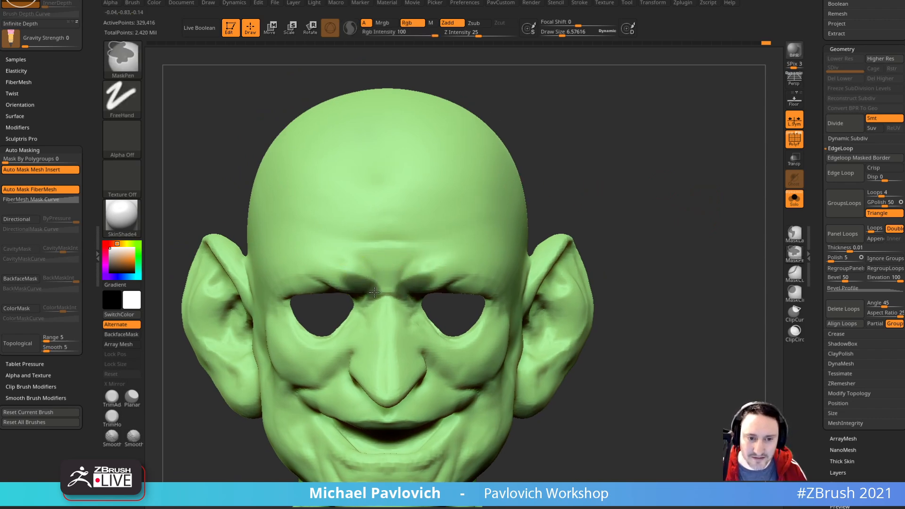
{"action": "left_click_drag", "start_coordinate": [650, 202], "coordinate": [532, 208]}
{"action": "key", "text": "ctrl"}
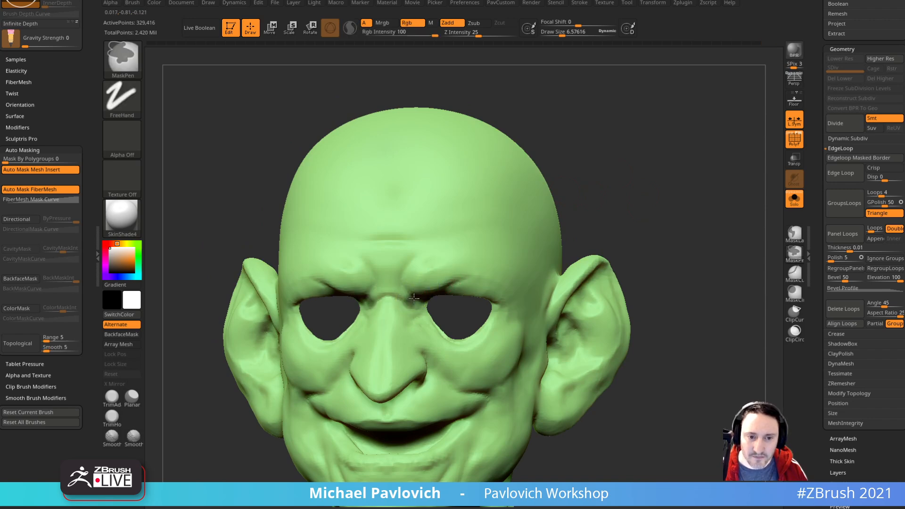
{"action": "key", "text": "ctrl+z"}
Step: Mask a symmetrical band around both eye openings and across the bridge of the nose
{"action": "left_click_drag", "start_coordinate": [378, 307], "coordinate": [443, 286], "text": "ctrl"}
{"action": "right_click_drag", "start_coordinate": [477, 271], "coordinate": [441, 245]}
{"action": "mouse_move", "coordinate": [432, 282]}
{"action": "left_mouse_down", "text": "ctrl"}
{"action": "mouse_move", "coordinate": [486, 281]}
{"action": "mouse_move", "coordinate": [523, 328]}
{"action": "left_mouse_up", "text": "ctrl"}
{"action": "left_click_drag", "start_coordinate": [699, 239], "coordinate": [680, 215]}
{"action": "left_click_drag", "start_coordinate": [513, 303], "coordinate": [488, 322], "text": "ctrl"}
{"action": "left_click_drag", "start_coordinate": [653, 192], "coordinate": [704, 204]}
{"action": "mouse_move", "coordinate": [358, 344]}
{"action": "left_mouse_down", "text": "ctrl"}
{"action": "mouse_move", "coordinate": [411, 341]}
{"action": "mouse_move", "coordinate": [447, 319]}
{"action": "left_mouse_up", "text": "ctrl"}
{"action": "right_click_drag", "start_coordinate": [679, 208], "coordinate": [627, 212]}
{"action": "left_click_drag", "start_coordinate": [434, 321], "coordinate": [461, 295], "text": "ctrl"}
{"action": "mouse_move", "coordinate": [753, 213]}
{"action": "right_mouse_down"}
{"action": "mouse_move", "coordinate": [671, 221]}
{"action": "mouse_move", "coordinate": [667, 208]}
{"action": "right_mouse_up"}
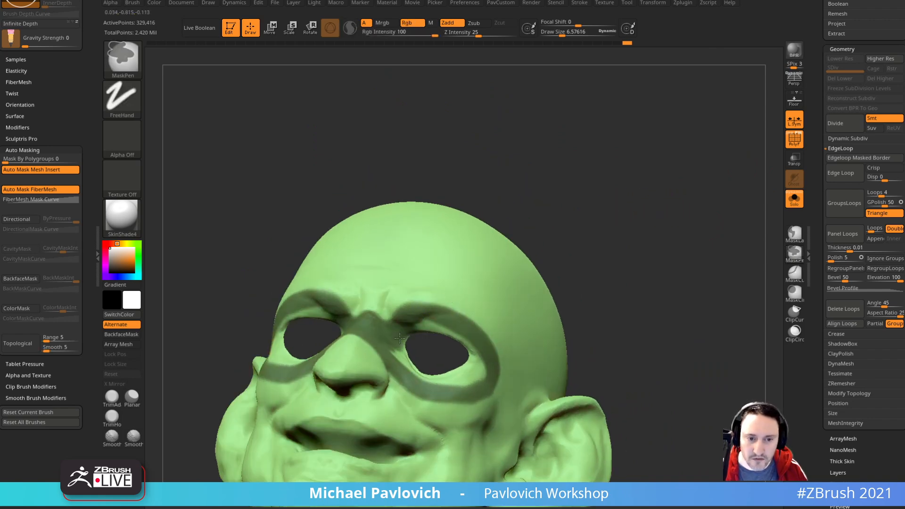
{"action": "left_click_drag", "start_coordinate": [395, 345], "coordinate": [427, 324], "text": "ctrl"}
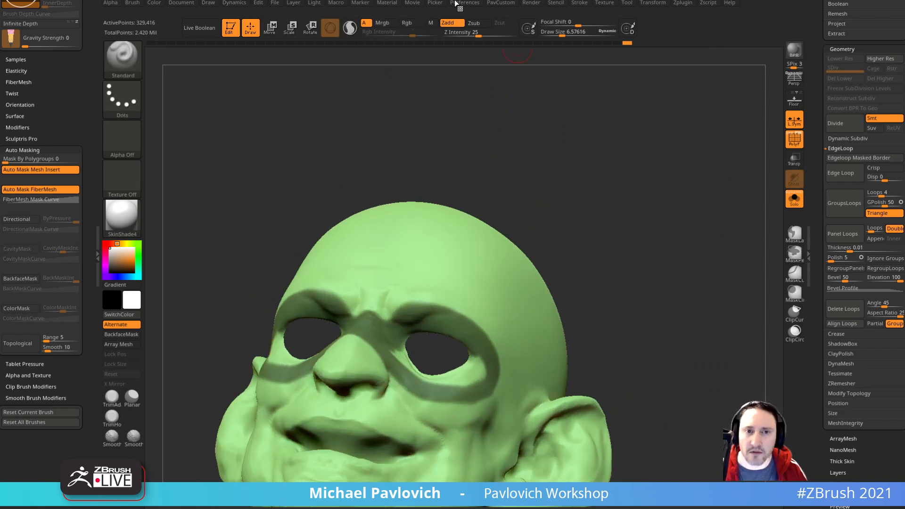
Step: Fill in the mask between the outer band and the eye openings, covering the whole area around the eyes
{"action": "left_click", "coordinate": [391, 3]}
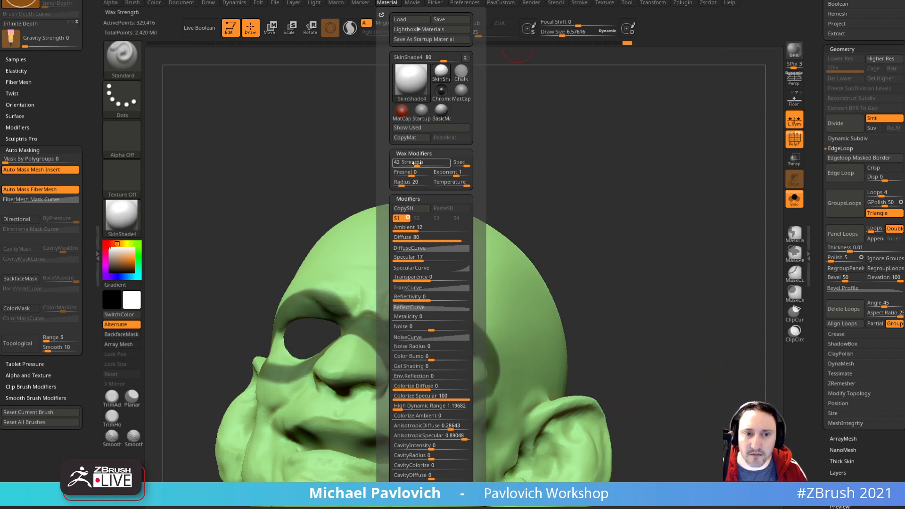
{"action": "left_click_drag", "start_coordinate": [650, 116], "coordinate": [610, 185]}
{"action": "key", "text": "ctrl"}
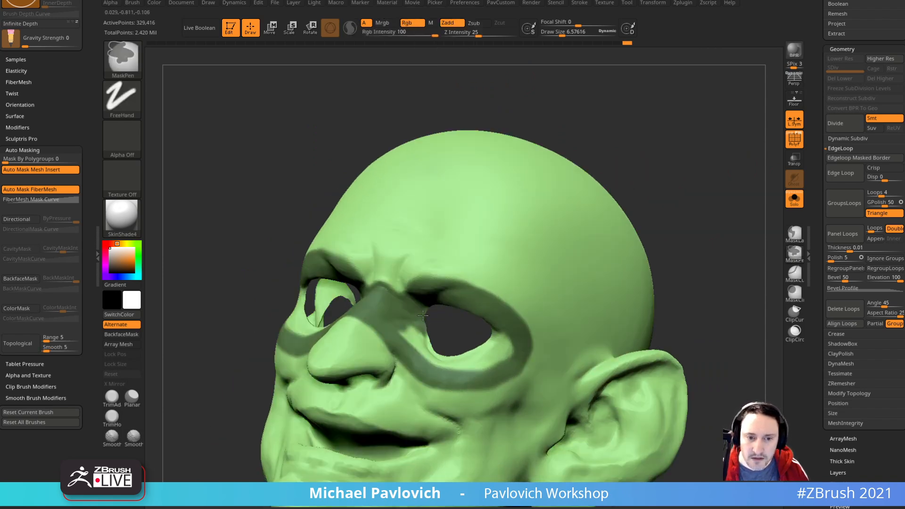
{"action": "left_click_drag", "start_coordinate": [445, 363], "coordinate": [499, 351], "text": "ctrl"}
{"action": "left_click_drag", "start_coordinate": [630, 207], "coordinate": [617, 176]}
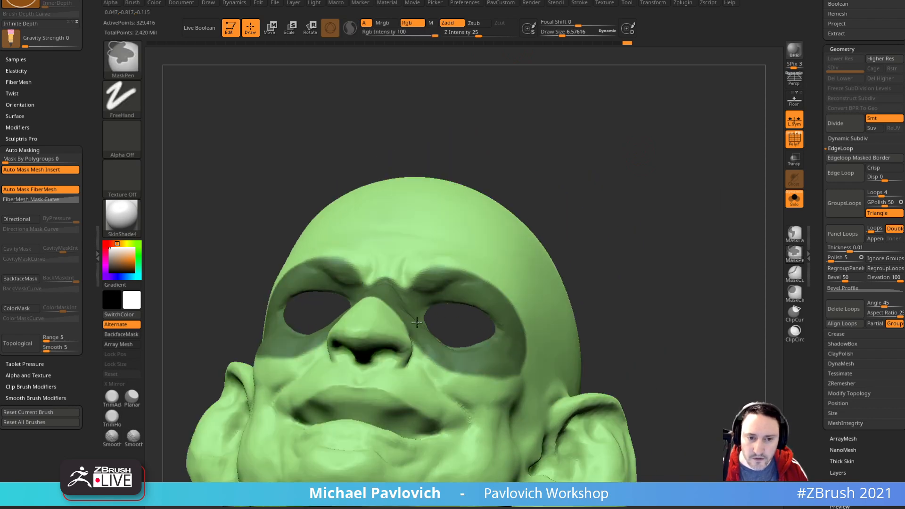
{"action": "left_click_drag", "start_coordinate": [627, 222], "coordinate": [578, 250]}
{"action": "left_click_drag", "start_coordinate": [422, 300], "coordinate": [429, 307], "text": "ctrl"}
{"action": "mouse_move", "coordinate": [585, 207]}
{"action": "left_mouse_down"}
{"action": "mouse_move", "coordinate": [693, 187]}
{"action": "mouse_move", "coordinate": [687, 208]}
{"action": "left_mouse_up"}
{"action": "left_click_drag", "start_coordinate": [618, 219], "coordinate": [552, 229]}
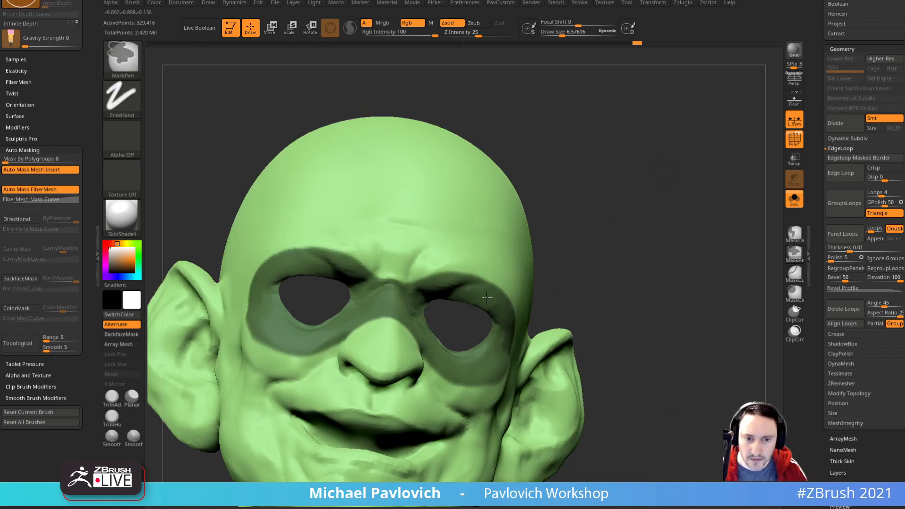
{"action": "left_click_drag", "start_coordinate": [481, 292], "coordinate": [491, 303]}
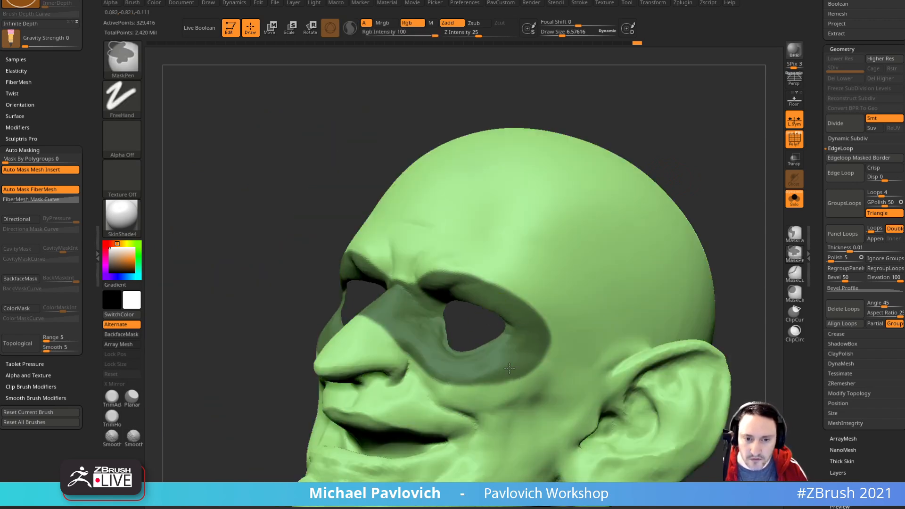
{"action": "left_click_drag", "start_coordinate": [513, 367], "coordinate": [508, 366], "text": "ctrl"}
Step: Turn the masked area around the eyes into its own polygroup, clear the mask and show the whole head again
{"action": "mouse_move", "coordinate": [681, 200]}
{"action": "left_mouse_down"}
{"action": "mouse_move", "coordinate": [731, 193]}
{"action": "mouse_move", "coordinate": [674, 220]}
{"action": "mouse_move", "coordinate": [536, 333]}
{"action": "left_mouse_up"}
{"action": "left_click_drag", "start_coordinate": [760, 198], "coordinate": [778, 222]}
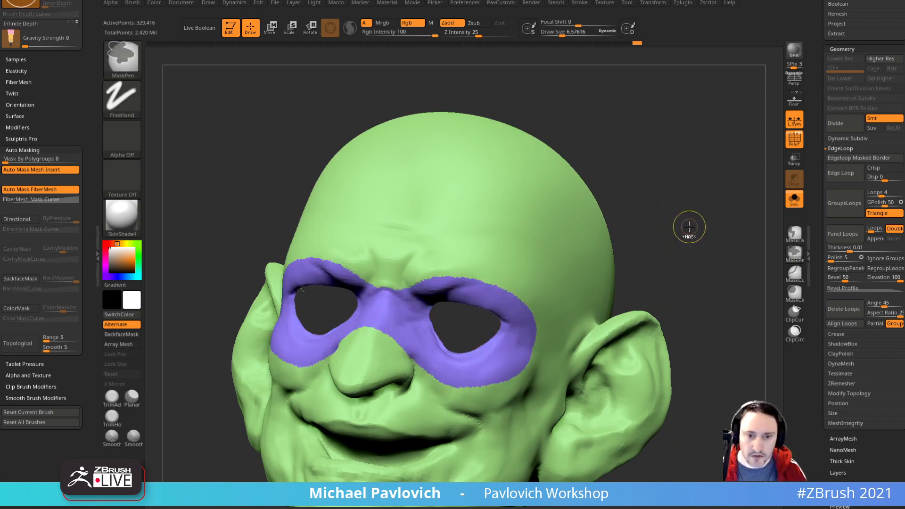
{"action": "left_click_drag", "start_coordinate": [691, 235], "coordinate": [528, 274]}
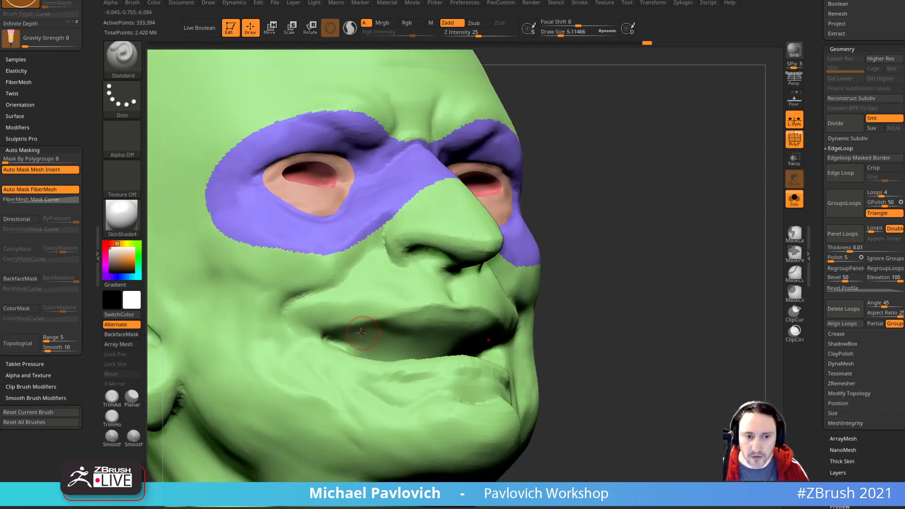
Step: Mask a thin line along the inner edge of the upper lip at draw size about 3
{"action": "key", "text": "ctrl"}
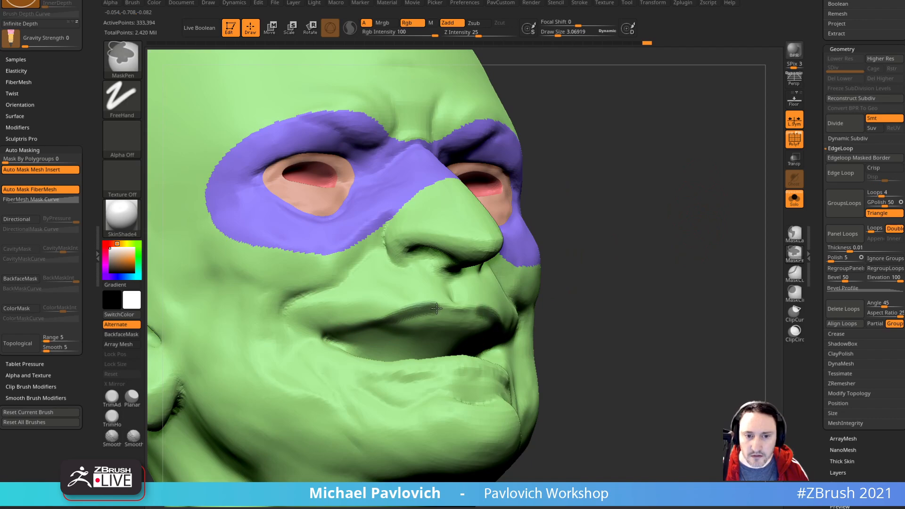
{"action": "left_click_drag", "start_coordinate": [726, 254], "coordinate": [608, 266]}
{"action": "left_click_drag", "start_coordinate": [165, 358], "coordinate": [245, 372]}
{"action": "key", "text": "ctrl"}
{"action": "mouse_move", "coordinate": [640, 188]}
{"action": "left_mouse_down"}
{"action": "mouse_move", "coordinate": [679, 222]}
{"action": "mouse_move", "coordinate": [624, 224]}
{"action": "left_mouse_up"}
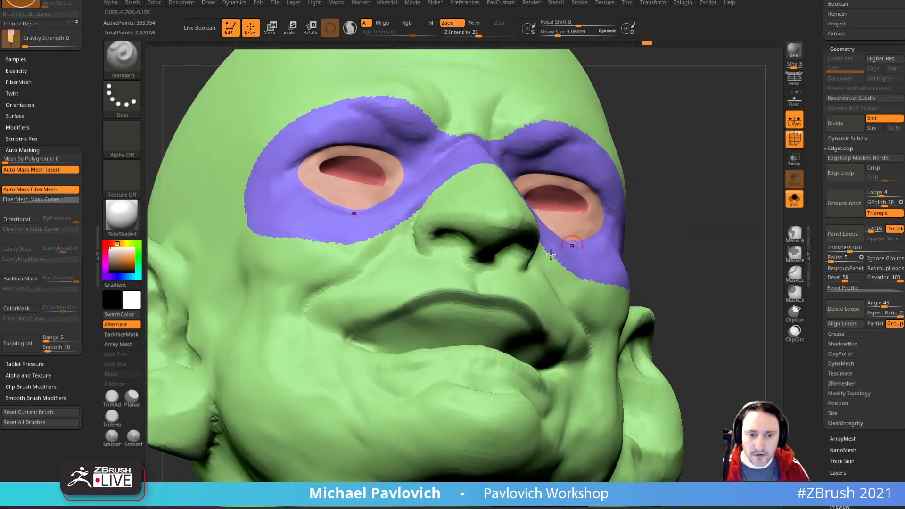
Step: Look through the render preview shadow settings and the available materials
{"action": "left_click_drag", "start_coordinate": [644, 118], "coordinate": [647, 106]}
{"action": "left_click", "coordinate": [526, 3]}
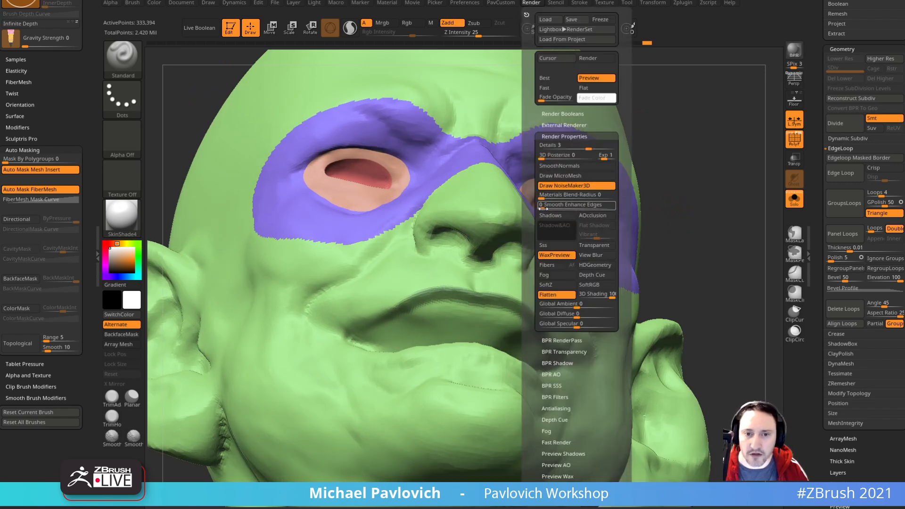
{"action": "scroll", "coordinate": [543, 342], "scroll_direction": "down", "scroll_amount": 3}
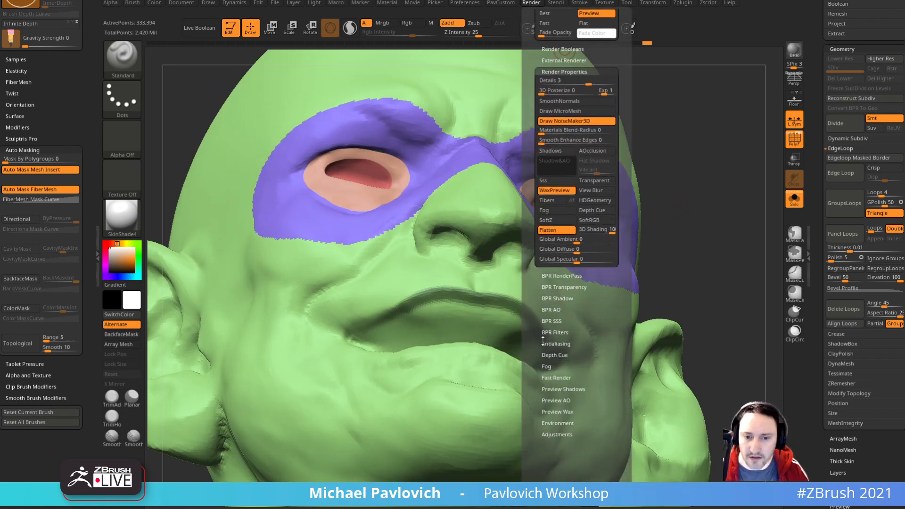
{"action": "left_click", "coordinate": [562, 389]}
{"action": "left_click", "coordinate": [555, 407]}
{"action": "left_click_drag", "start_coordinate": [715, 204], "coordinate": [755, 226]}
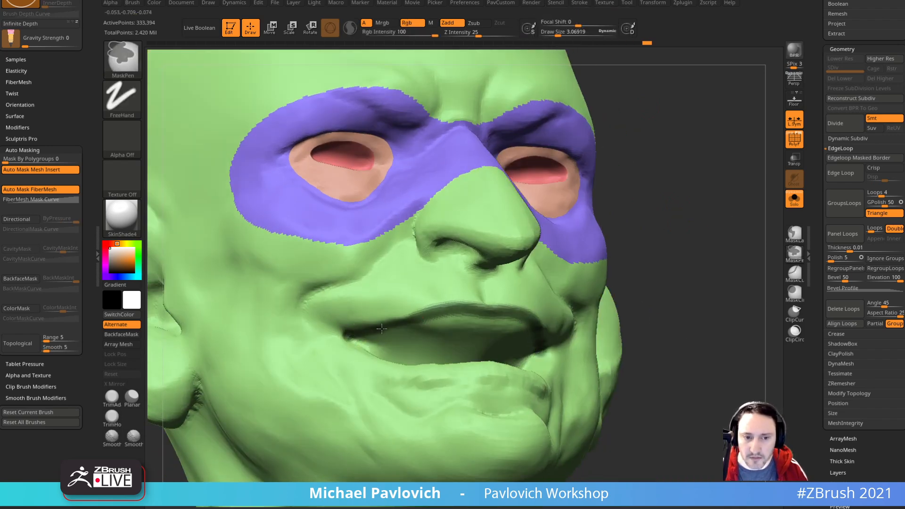
{"action": "left_click", "coordinate": [121, 217]}
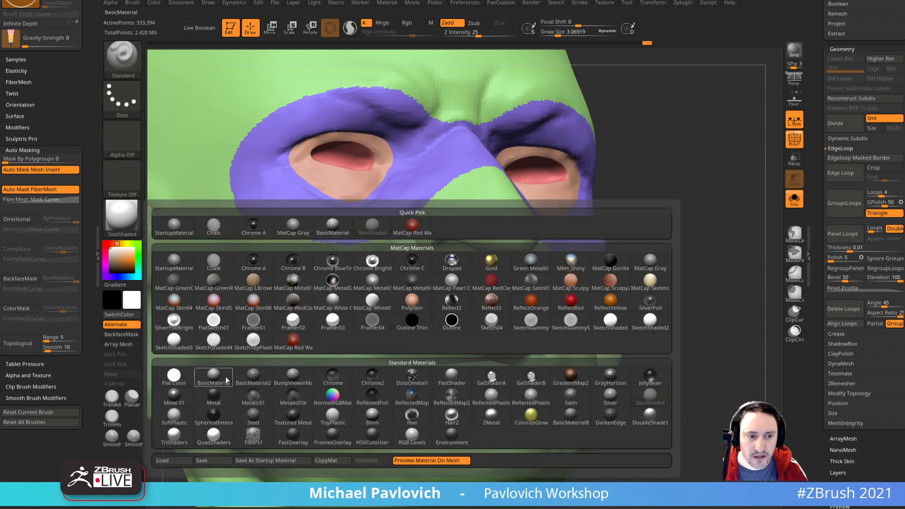
{"action": "left_click_drag", "start_coordinate": [716, 219], "coordinate": [694, 234]}
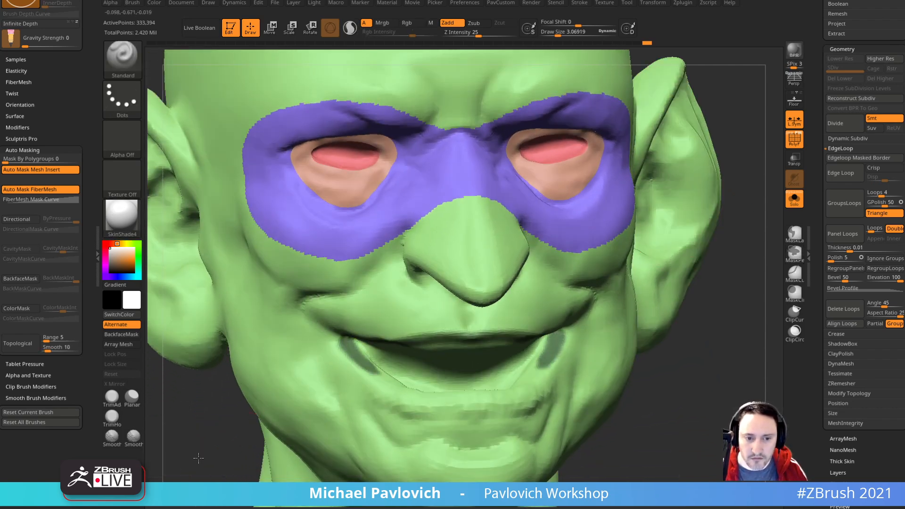
Step: Continue the thin mask line around the mouth corners and along the inner edge of the lower lip
{"action": "left_click_drag", "start_coordinate": [196, 448], "coordinate": [393, 373]}
{"action": "left_click_drag", "start_coordinate": [421, 404], "coordinate": [489, 410], "text": "ctrl"}
{"action": "mouse_move", "coordinate": [650, 372]}
{"action": "left_mouse_down"}
{"action": "mouse_move", "coordinate": [697, 319]}
{"action": "mouse_move", "coordinate": [682, 282]}
{"action": "left_mouse_up"}
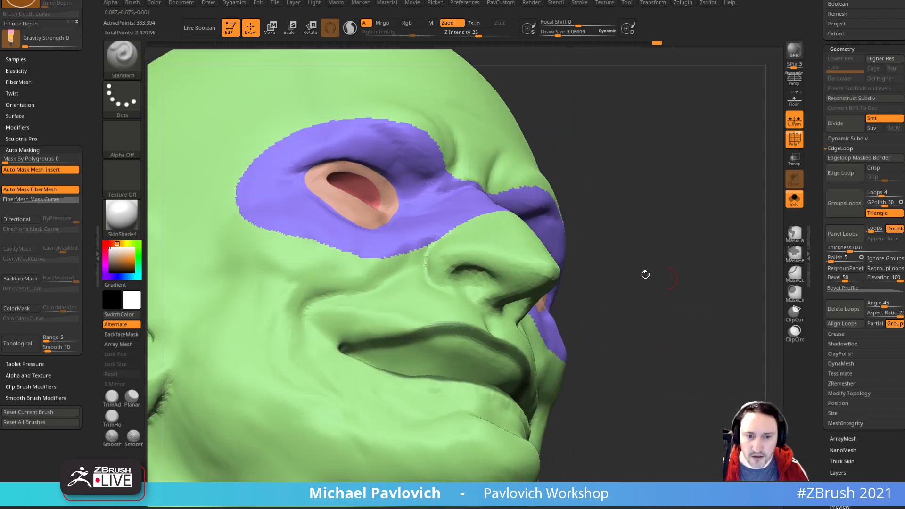
{"action": "key", "text": "ctrl"}
{"action": "left_click_drag", "start_coordinate": [433, 338], "coordinate": [494, 346], "text": "ctrl"}
{"action": "left_click_drag", "start_coordinate": [680, 297], "coordinate": [621, 326]}
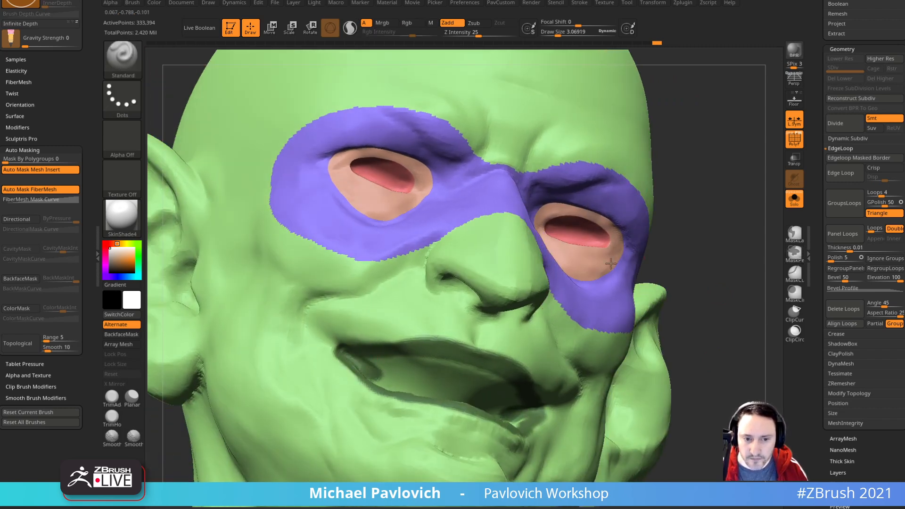
{"action": "left_click_drag", "start_coordinate": [675, 254], "coordinate": [580, 288]}
{"action": "left_click_drag", "start_coordinate": [363, 364], "coordinate": [377, 396], "text": "ctrl"}
{"action": "left_click_drag", "start_coordinate": [693, 311], "coordinate": [676, 297]}
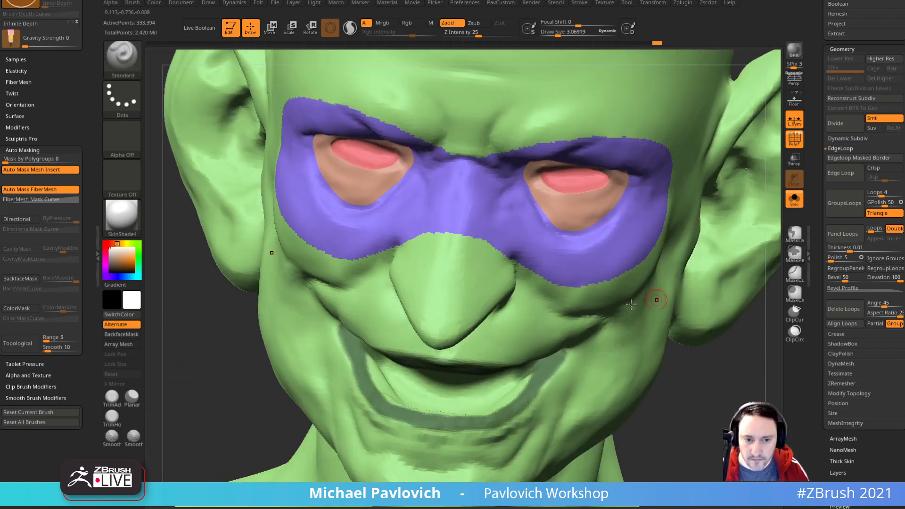
Step: Thicken the mask inside the lower lip and mouth corners, raising the draw size to about 5.6
{"action": "key", "text": "ctrl"}
{"action": "left_click_drag", "start_coordinate": [364, 365], "coordinate": [429, 413], "text": "ctrl"}
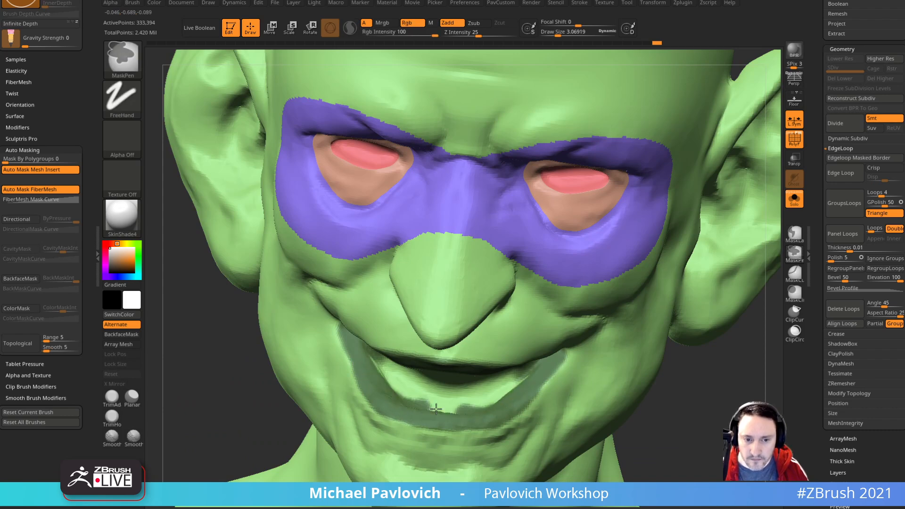
{"action": "right_click_drag", "start_coordinate": [332, 393], "coordinate": [405, 340]}
{"action": "key", "text": "s"}
{"action": "mouse_move", "coordinate": [405, 340]}
{"action": "left_mouse_down"}
{"action": "mouse_move", "coordinate": [393, 342]}
{"action": "mouse_move", "coordinate": [474, 361]}
{"action": "left_mouse_up"}
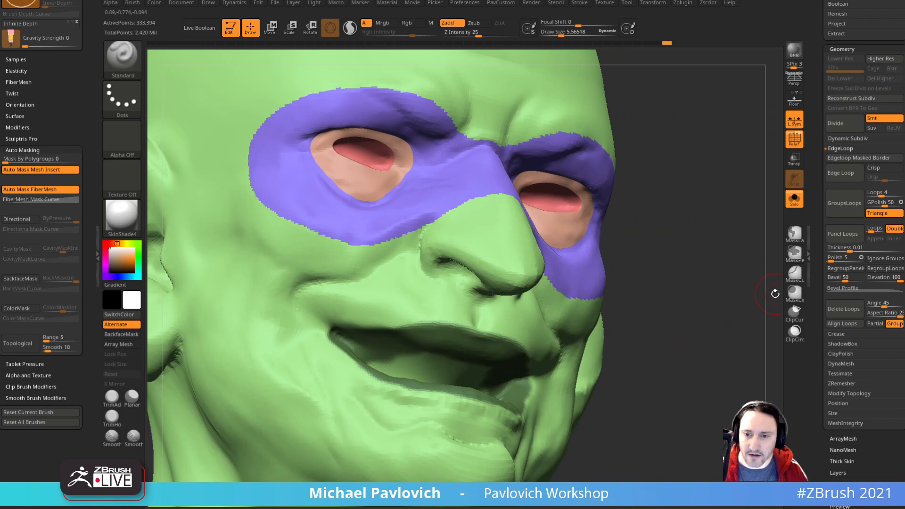
Step: Flip the head's displayed faces to reach the mouth cavity from behind and open the Display Properties
{"action": "key", "text": "2"}
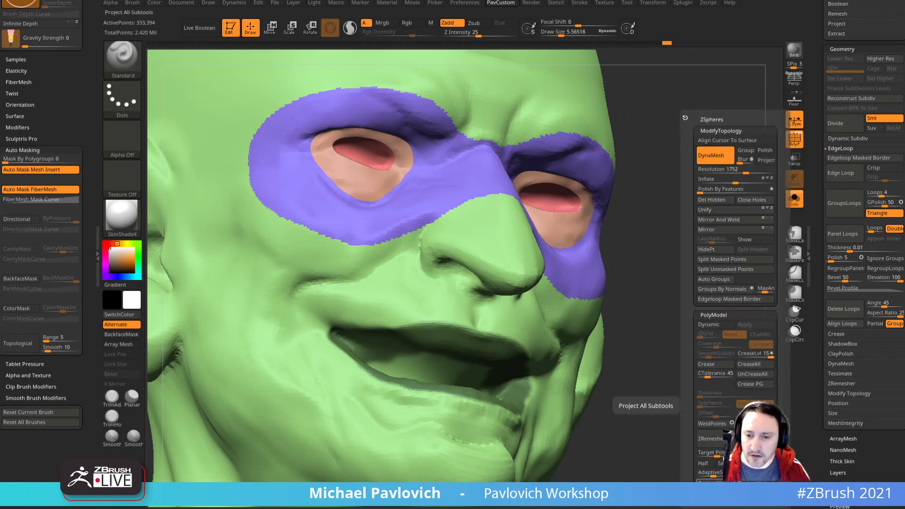
{"action": "left_click", "coordinate": [754, 409]}
{"action": "right_click_drag", "start_coordinate": [627, 396], "coordinate": [625, 364]}
{"action": "left_click_drag", "start_coordinate": [815, 340], "coordinate": [808, 251]}
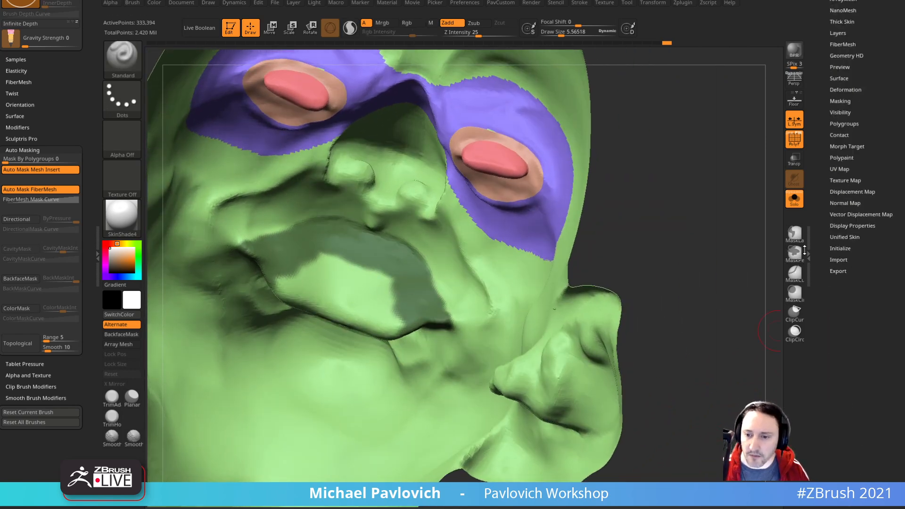
{"action": "left_click", "coordinate": [844, 241]}
Step: Mask the whole mouth cavity from the flipped view, filling the remaining gaps inside the lip outline
{"action": "right_click_drag", "start_coordinate": [727, 301], "coordinate": [693, 274], "text": "ctrl"}
{"action": "mouse_move", "coordinate": [383, 273]}
{"action": "left_mouse_down", "text": "ctrl"}
{"action": "mouse_move", "coordinate": [377, 257]}
{"action": "mouse_move", "coordinate": [353, 266]}
{"action": "mouse_move", "coordinate": [391, 280]}
{"action": "left_mouse_up", "text": "ctrl"}
{"action": "mouse_move", "coordinate": [646, 278]}
{"action": "right_mouse_down"}
{"action": "mouse_move", "coordinate": [639, 178]}
{"action": "mouse_move", "coordinate": [623, 180]}
{"action": "right_mouse_up"}
{"action": "left_click_drag", "start_coordinate": [338, 267], "coordinate": [369, 283], "text": "ctrl"}
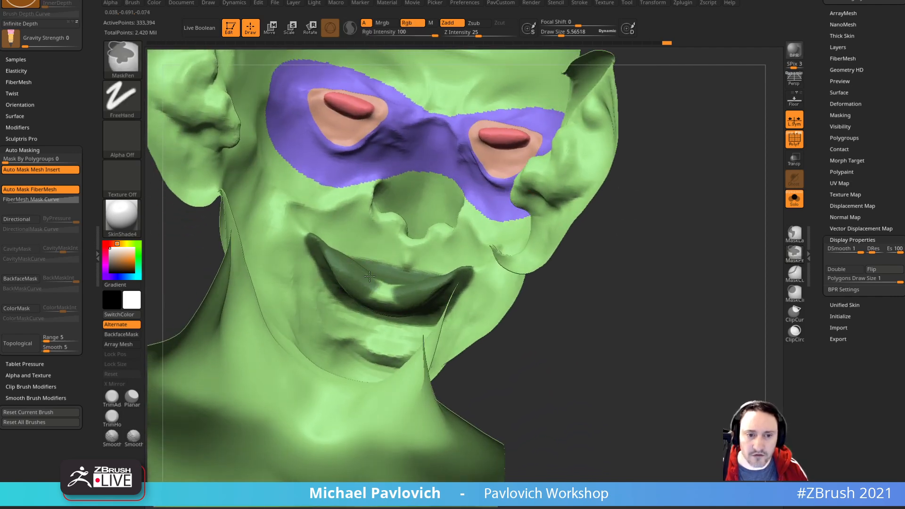
{"action": "right_click_drag", "start_coordinate": [632, 302], "coordinate": [665, 271]}
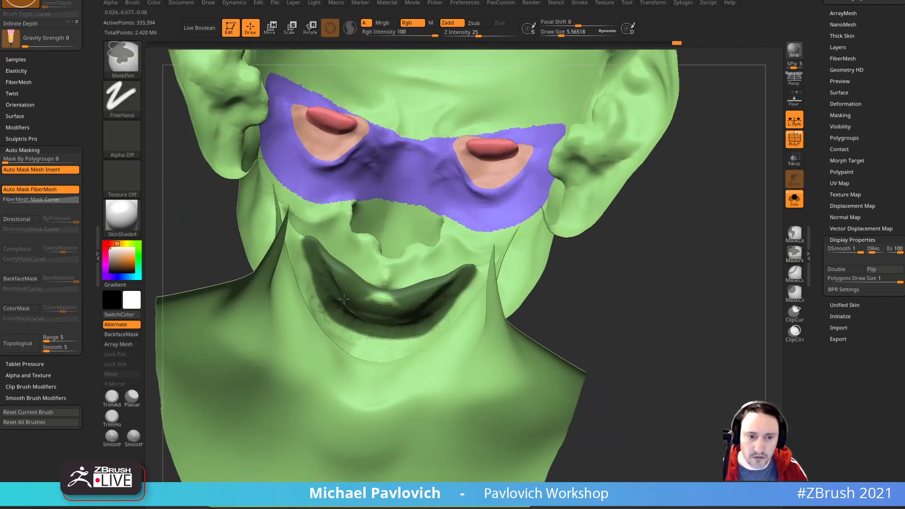
{"action": "right_click_drag", "start_coordinate": [411, 290], "coordinate": [370, 336], "text": "shift"}
{"action": "right_click_drag", "start_coordinate": [691, 279], "coordinate": [443, 295], "text": "shift"}
{"action": "right_click_drag", "start_coordinate": [681, 256], "coordinate": [361, 246]}
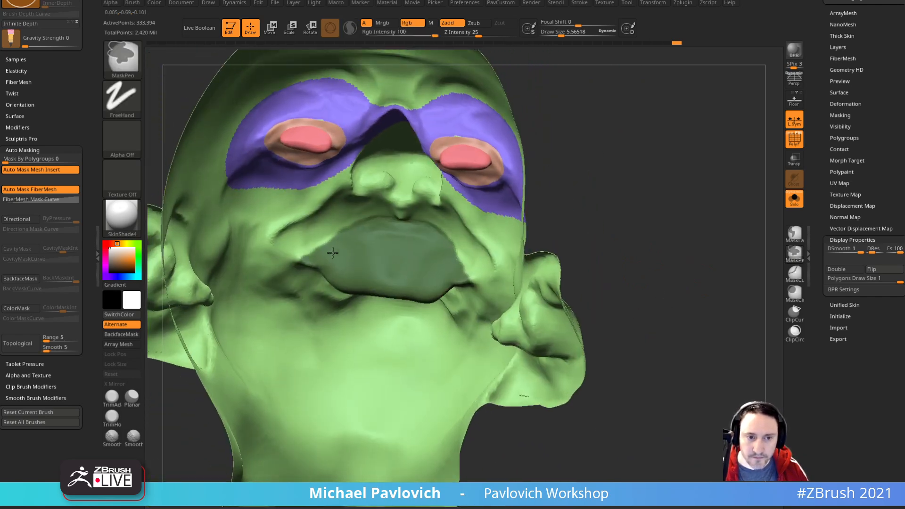
Step: Restore the normal face display and set the draw size to about 4.3 for the mask at the mouth corners
{"action": "left_click_drag", "start_coordinate": [673, 198], "coordinate": [704, 234], "text": "shift"}
{"action": "left_click", "coordinate": [872, 269]}
{"action": "right_click_drag", "start_coordinate": [698, 256], "coordinate": [645, 292]}
{"action": "mouse_move", "coordinate": [717, 298]}
{"action": "left_mouse_down"}
{"action": "mouse_move", "coordinate": [740, 271]}
{"action": "mouse_move", "coordinate": [724, 258]}
{"action": "mouse_move", "coordinate": [712, 288]}
{"action": "left_mouse_up"}
{"action": "key", "text": "s"}
{"action": "left_click", "coordinate": [572, 294]}
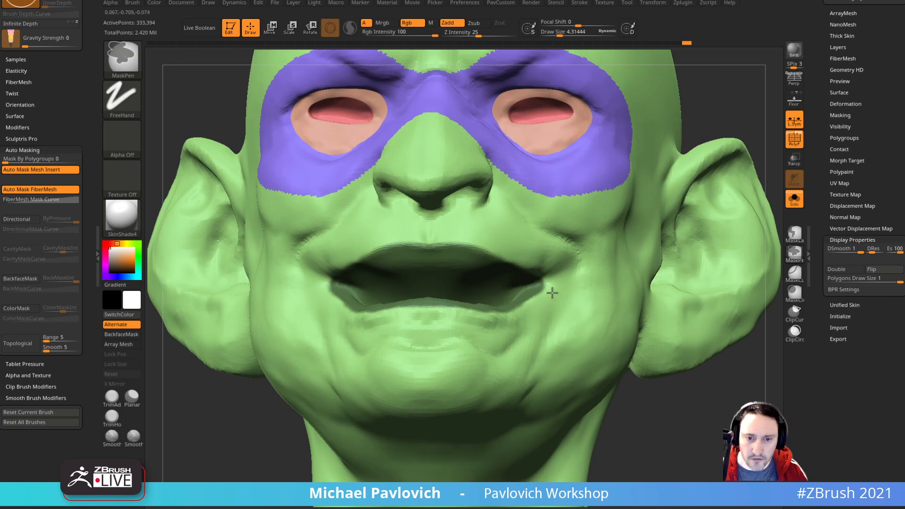
{"action": "mouse_move", "coordinate": [691, 421]}
{"action": "left_mouse_down"}
{"action": "mouse_move", "coordinate": [702, 416]}
{"action": "mouse_move", "coordinate": [698, 373]}
{"action": "mouse_move", "coordinate": [684, 365]}
{"action": "left_mouse_up"}
Step: Turn the masked mouth cavity into its own polygroup and isolate the head's main skin polygroup
{"action": "key", "text": "ctrl+w"}
{"action": "left_click", "coordinate": [569, 308], "text": "ctrl+shift"}
{"action": "mouse_move", "coordinate": [693, 303]}
{"action": "left_mouse_down"}
{"action": "mouse_move", "coordinate": [698, 319]}
{"action": "mouse_move", "coordinate": [711, 313]}
{"action": "left_mouse_up"}
Step: Set the draw size to about 8.4 and mask the upper lip from its middle towards the mouth corner
{"action": "key", "text": "s"}
{"action": "mouse_move", "coordinate": [443, 289]}
{"action": "left_mouse_down"}
{"action": "mouse_move", "coordinate": [432, 288]}
{"action": "mouse_move", "coordinate": [464, 276]}
{"action": "mouse_move", "coordinate": [420, 283]}
{"action": "left_mouse_up"}
{"action": "left_click_drag", "start_coordinate": [674, 300], "coordinate": [692, 295]}
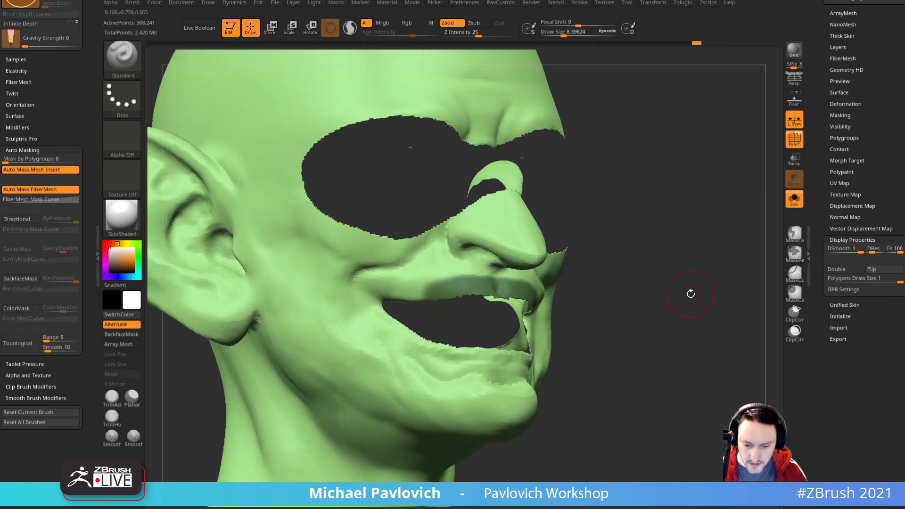
{"action": "key", "text": "ctrl"}
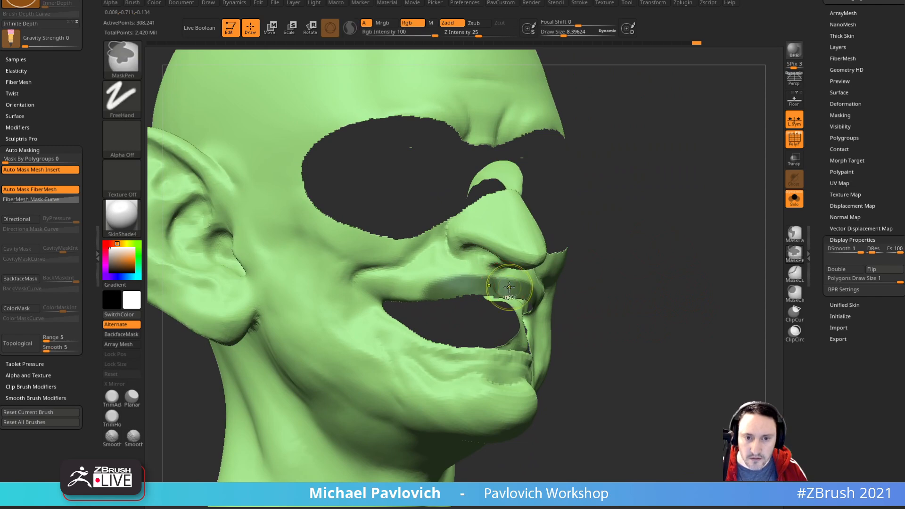
{"action": "left_click_drag", "start_coordinate": [475, 288], "coordinate": [413, 293], "text": "ctrl"}
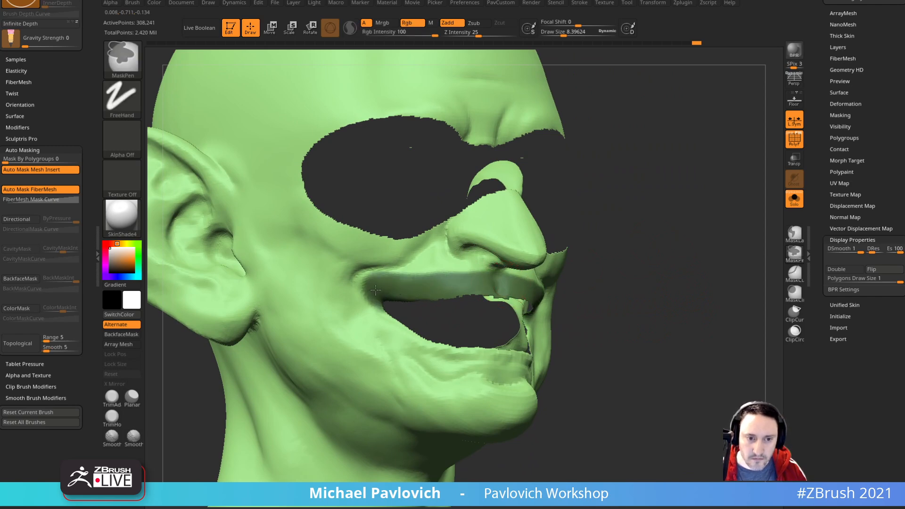
Step: Extend the mask around the mouth corners and along the whole lower lip
{"action": "left_click_drag", "start_coordinate": [596, 263], "coordinate": [574, 275]}
{"action": "mouse_move", "coordinate": [372, 320]}
{"action": "left_mouse_down", "text": "ctrl"}
{"action": "mouse_move", "coordinate": [375, 313]}
{"action": "mouse_move", "coordinate": [402, 332]}
{"action": "left_mouse_up", "text": "ctrl"}
{"action": "left_click_drag", "start_coordinate": [573, 278], "coordinate": [591, 267]}
{"action": "key", "text": "ctrl"}
{"action": "mouse_move", "coordinate": [378, 309]}
{"action": "left_mouse_down", "text": "ctrl"}
{"action": "mouse_move", "coordinate": [424, 351]}
{"action": "mouse_move", "coordinate": [395, 329]}
{"action": "left_mouse_up", "text": "ctrl"}
{"action": "left_click_drag", "start_coordinate": [440, 355], "coordinate": [457, 360], "text": "ctrl"}
{"action": "left_click_drag", "start_coordinate": [576, 351], "coordinate": [558, 341]}
{"action": "mouse_move", "coordinate": [456, 354]}
{"action": "left_mouse_down", "text": "ctrl"}
{"action": "mouse_move", "coordinate": [436, 361]}
{"action": "mouse_move", "coordinate": [502, 364]}
{"action": "left_mouse_up", "text": "ctrl"}
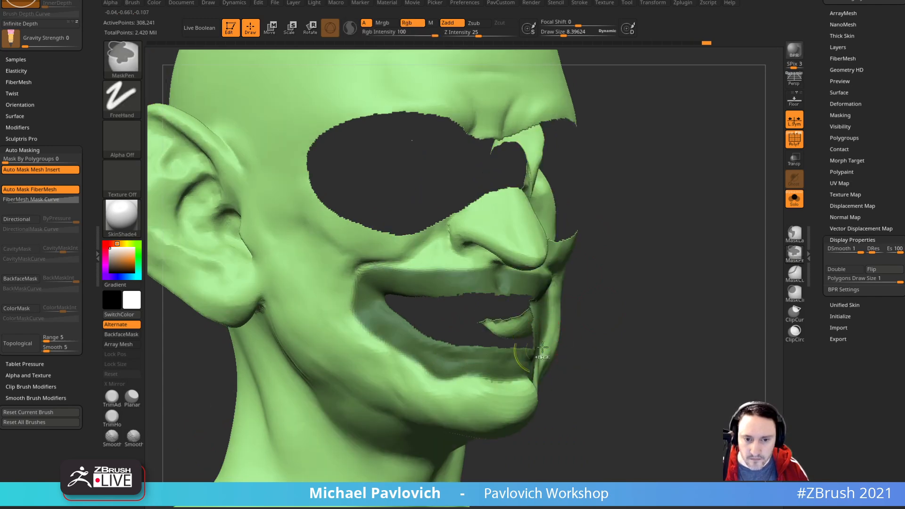
{"action": "left_click_drag", "start_coordinate": [660, 339], "coordinate": [582, 335]}
{"action": "left_click_drag", "start_coordinate": [462, 356], "coordinate": [475, 357], "text": "ctrl"}
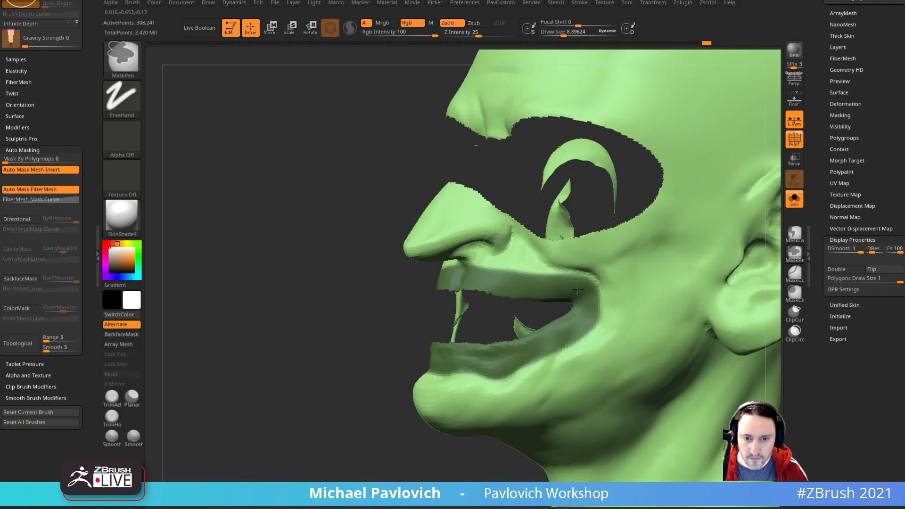
Step: Clean up the mask at the mouth corner, turn the masked lips into their own polygroup and show the whole head
{"action": "mouse_move", "coordinate": [366, 364]}
{"action": "left_mouse_down"}
{"action": "mouse_move", "coordinate": [631, 297]}
{"action": "mouse_move", "coordinate": [689, 267]}
{"action": "mouse_move", "coordinate": [711, 235]}
{"action": "mouse_move", "coordinate": [676, 269]}
{"action": "mouse_move", "coordinate": [704, 307]}
{"action": "mouse_move", "coordinate": [661, 304]}
{"action": "left_mouse_up"}
{"action": "mouse_move", "coordinate": [593, 298]}
{"action": "left_mouse_down", "text": "ctrl+alt"}
{"action": "mouse_move", "coordinate": [592, 321]}
{"action": "mouse_move", "coordinate": [581, 301]}
{"action": "left_mouse_up", "text": "ctrl+alt"}
{"action": "mouse_move", "coordinate": [684, 321]}
{"action": "left_mouse_down"}
{"action": "mouse_move", "coordinate": [739, 334]}
{"action": "mouse_move", "coordinate": [744, 321]}
{"action": "left_mouse_up"}
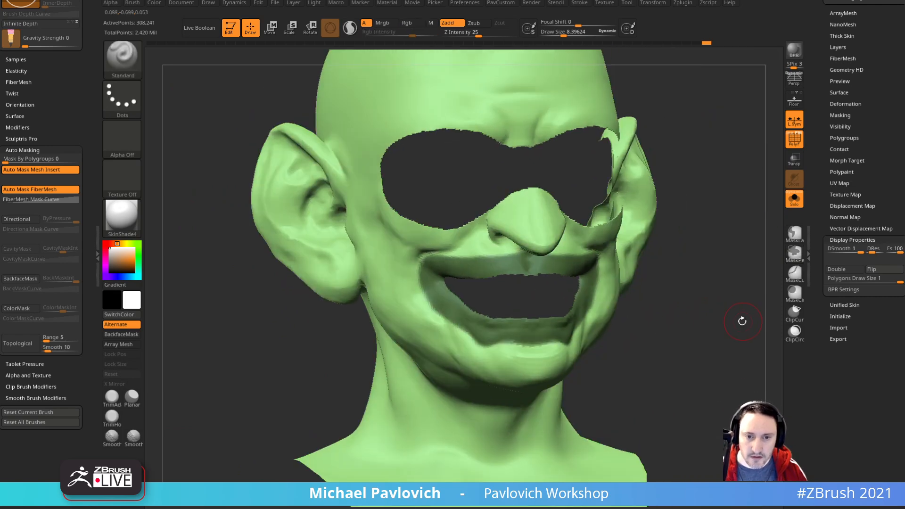
{"action": "key", "text": "ctrl"}
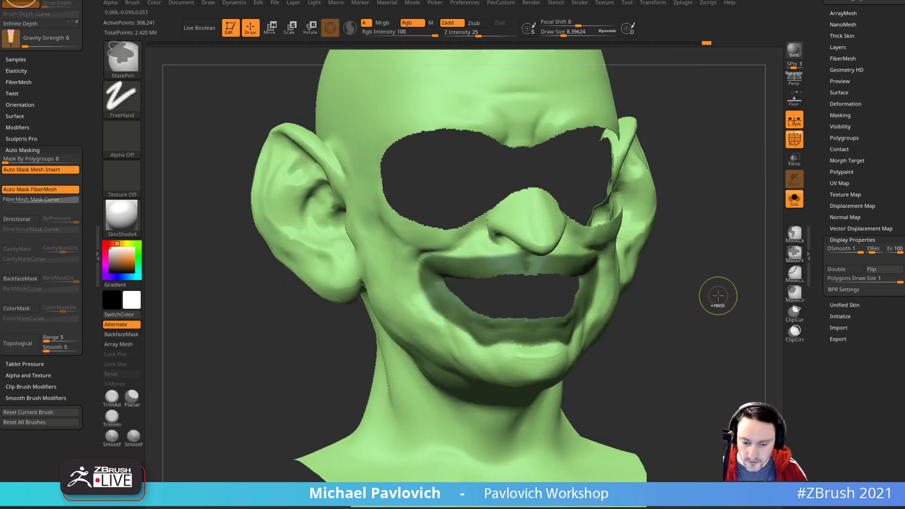
{"action": "key", "text": "ctrl+w"}
{"action": "mouse_move", "coordinate": [719, 295]}
{"action": "left_mouse_down", "text": "shift"}
{"action": "mouse_move", "coordinate": [679, 311]}
{"action": "mouse_move", "coordinate": [740, 307]}
{"action": "mouse_move", "coordinate": [713, 307]}
{"action": "mouse_move", "coordinate": [673, 384]}
{"action": "mouse_move", "coordinate": [698, 340]}
{"action": "left_mouse_up", "text": "shift"}
{"action": "left_click", "coordinate": [728, 300], "text": "ctrl+shift"}
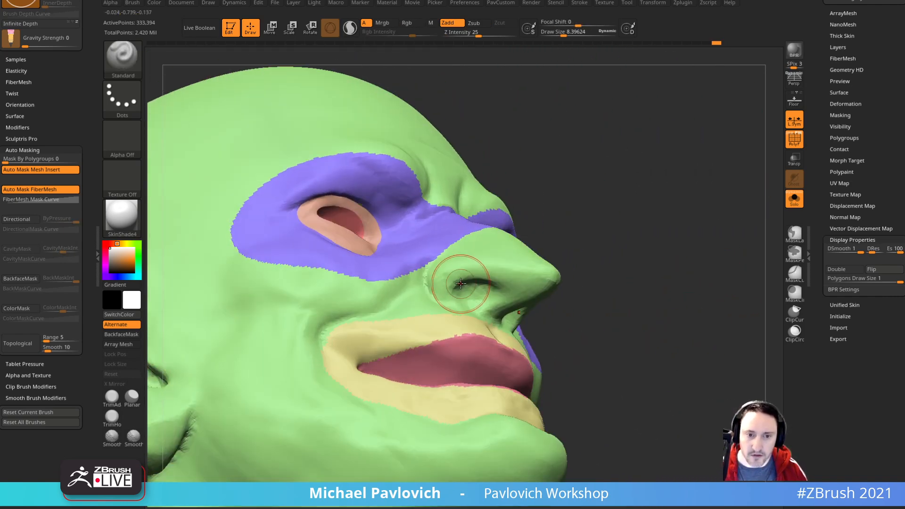
Step: Mask the nostril cavities with a small brush and turn them into their own polygroup
{"action": "left_click_drag", "start_coordinate": [553, 255], "coordinate": [465, 269]}
{"action": "key", "text": "ctrl"}
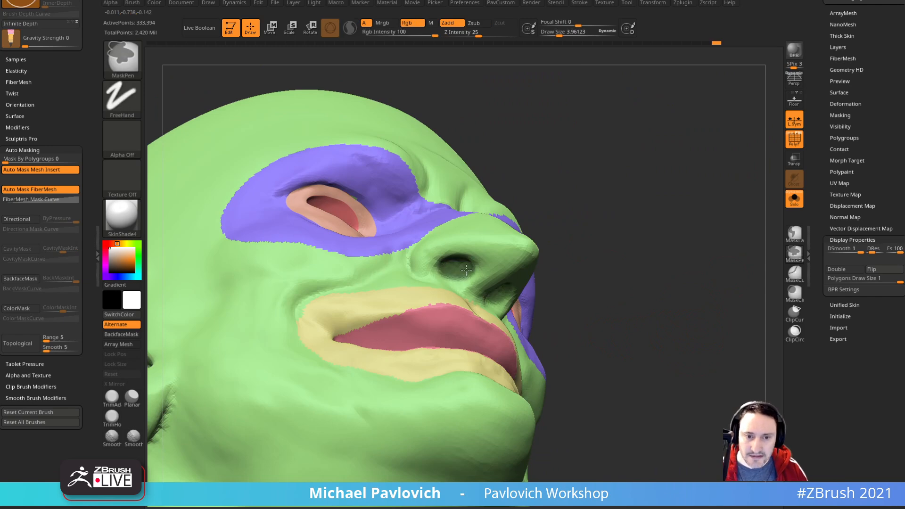
{"action": "mouse_move", "coordinate": [567, 227]}
{"action": "left_mouse_down"}
{"action": "mouse_move", "coordinate": [623, 227]}
{"action": "mouse_move", "coordinate": [624, 238]}
{"action": "mouse_move", "coordinate": [519, 258]}
{"action": "left_mouse_up"}
{"action": "left_click", "coordinate": [519, 259], "text": "ctrl+shift"}
{"action": "left_click_drag", "start_coordinate": [467, 274], "coordinate": [461, 274]}
{"action": "mouse_move", "coordinate": [568, 237]}
{"action": "left_mouse_down"}
{"action": "mouse_move", "coordinate": [493, 245]}
{"action": "mouse_move", "coordinate": [533, 253]}
{"action": "mouse_move", "coordinate": [564, 224]}
{"action": "left_mouse_up"}
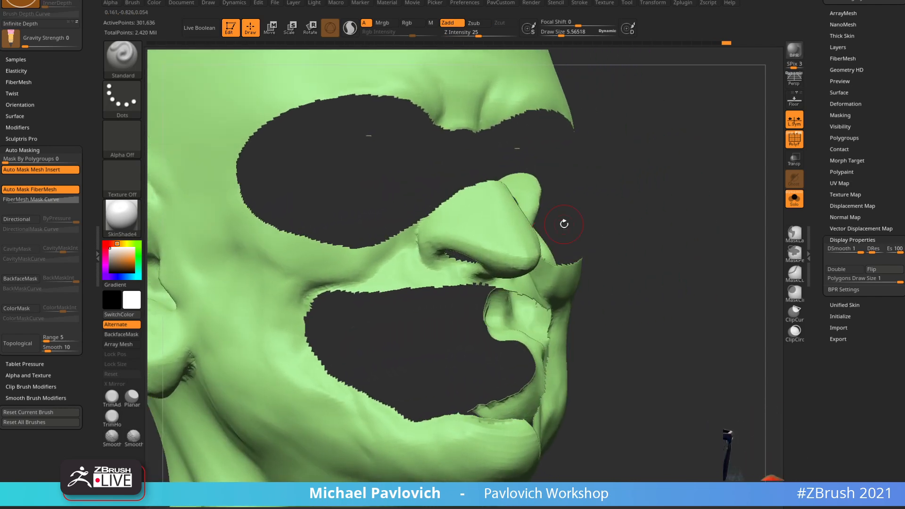
{"action": "left_click", "coordinate": [657, 266], "text": "ctrl+shift"}
{"action": "left_click_drag", "start_coordinate": [666, 258], "coordinate": [578, 260]}
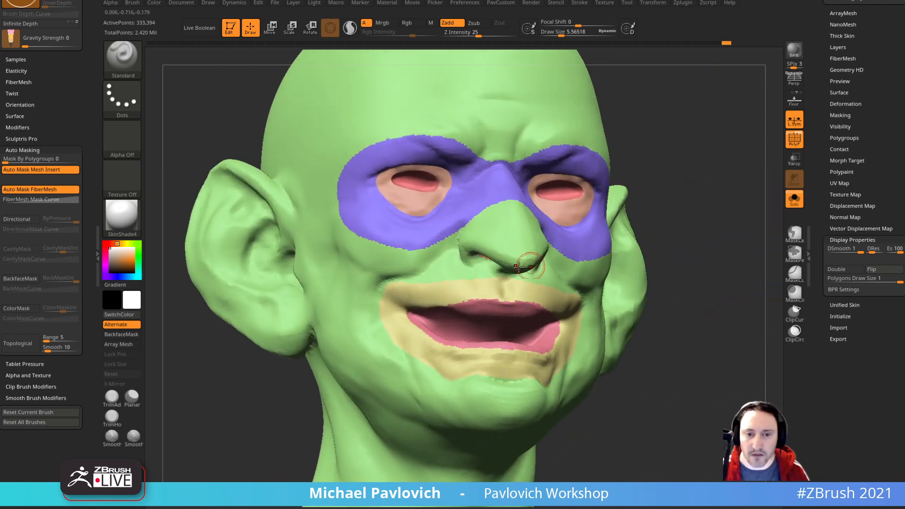
Step: Switch the visibility selection brush from SliceCurve to SelectRect, with all of the head's polygroups shown
{"action": "left_click_drag", "start_coordinate": [671, 213], "coordinate": [722, 212]}
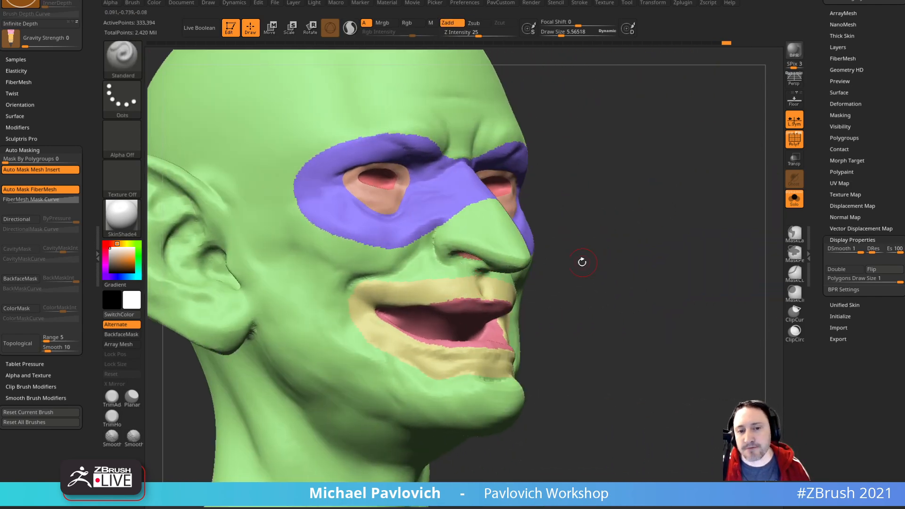
{"action": "left_click_drag", "start_coordinate": [608, 222], "coordinate": [596, 241]}
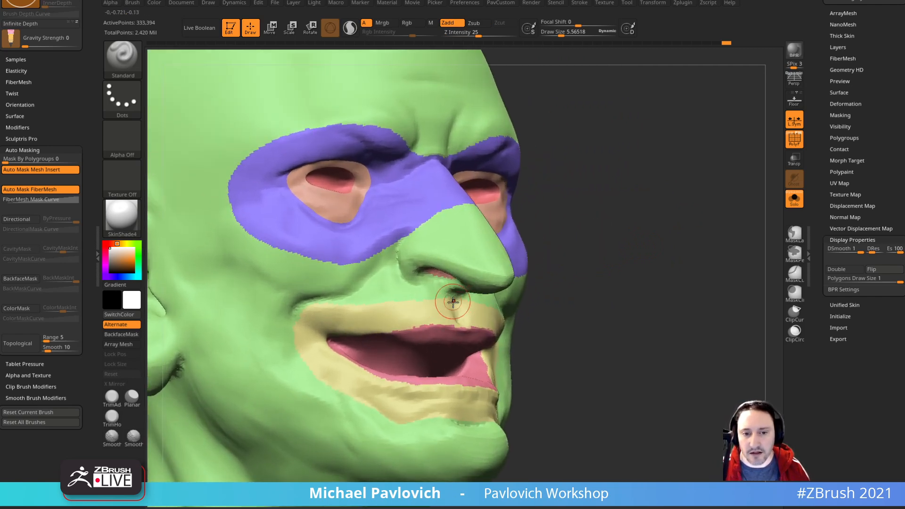
{"action": "mouse_move", "coordinate": [581, 288]}
{"action": "left_mouse_down"}
{"action": "mouse_move", "coordinate": [560, 293]}
{"action": "mouse_move", "coordinate": [589, 288]}
{"action": "left_mouse_up"}
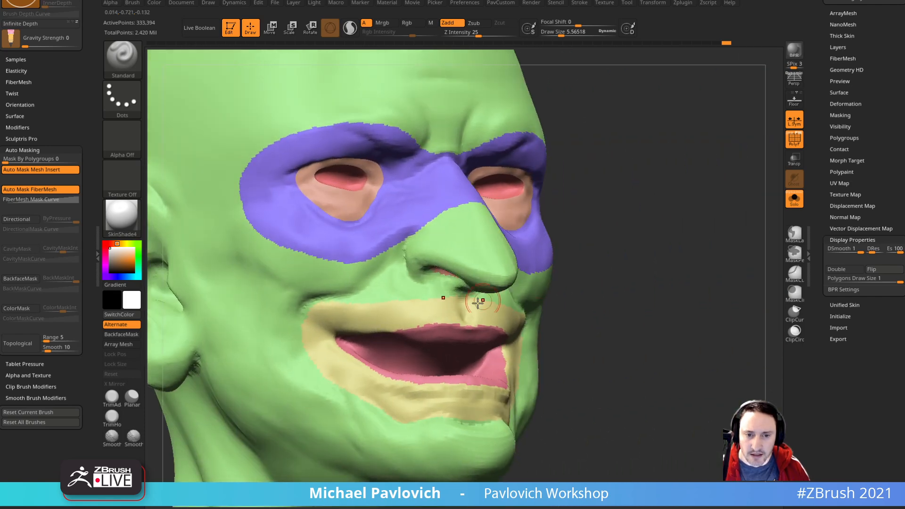
{"action": "left_click", "coordinate": [368, 317], "text": "ctrl+shift"}
{"action": "left_click", "coordinate": [134, 67]}
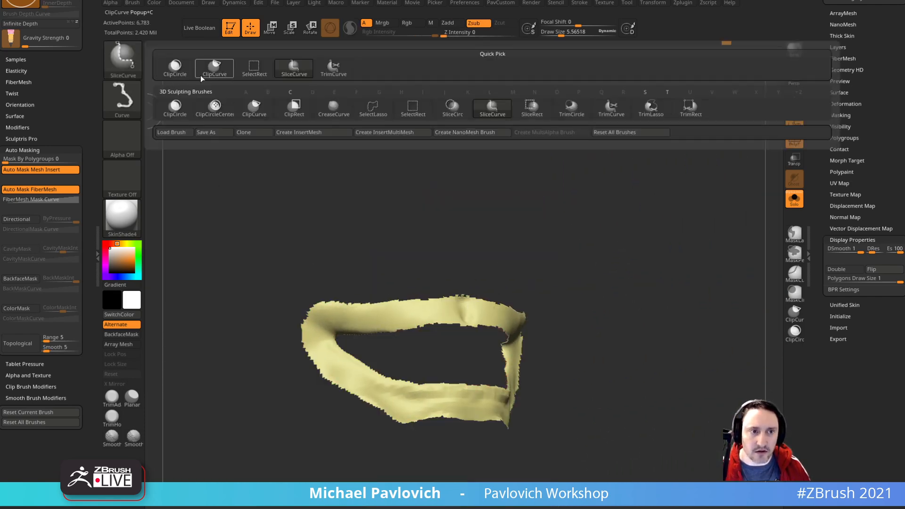
{"action": "left_click", "coordinate": [257, 69]}
{"action": "left_click", "coordinate": [313, 192], "text": "ctrl+shift"}
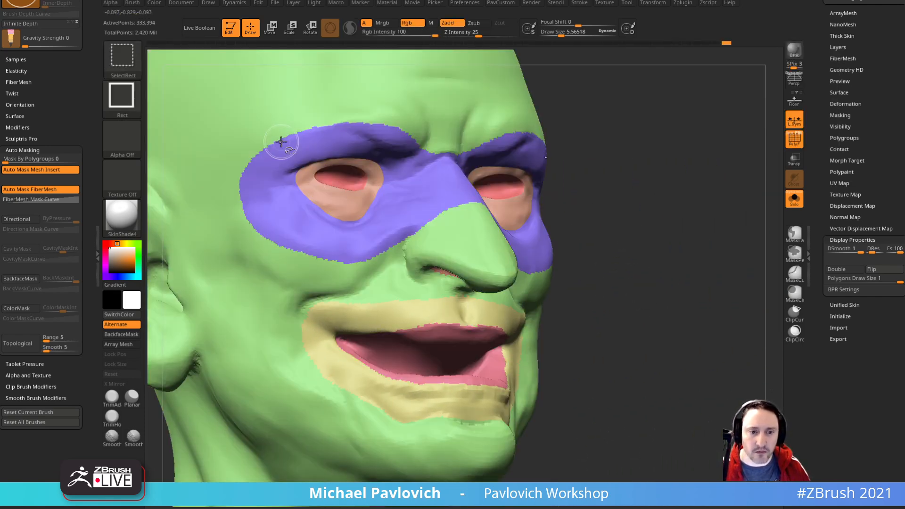
{"action": "left_click", "coordinate": [123, 57]}
Step: Show only the main skin and lip polygroups, hiding the eye surrounds and mouth cavity, and frame the head
{"action": "left_click", "coordinate": [469, 232], "text": "ctrl+shift"}
{"action": "left_click", "coordinate": [474, 316], "text": "ctrl+shift"}
{"action": "left_click", "coordinate": [475, 318], "text": "ctrl+shift"}
{"action": "left_click_drag", "start_coordinate": [614, 258], "coordinate": [655, 277], "text": "ctrl+shift"}
{"action": "left_click_drag", "start_coordinate": [629, 236], "coordinate": [645, 232]}
{"action": "key", "text": "f"}
{"action": "left_click_drag", "start_coordinate": [505, 182], "coordinate": [178, 150], "text": "ctrl+shift"}
{"action": "left_click", "coordinate": [221, 141], "text": "ctrl+shift"}
Step: Switch to SelectLasso and hide everything except the nose, the lips and a narrow band of skin around the mouth
{"action": "key", "text": "ctrl+shift+b"}
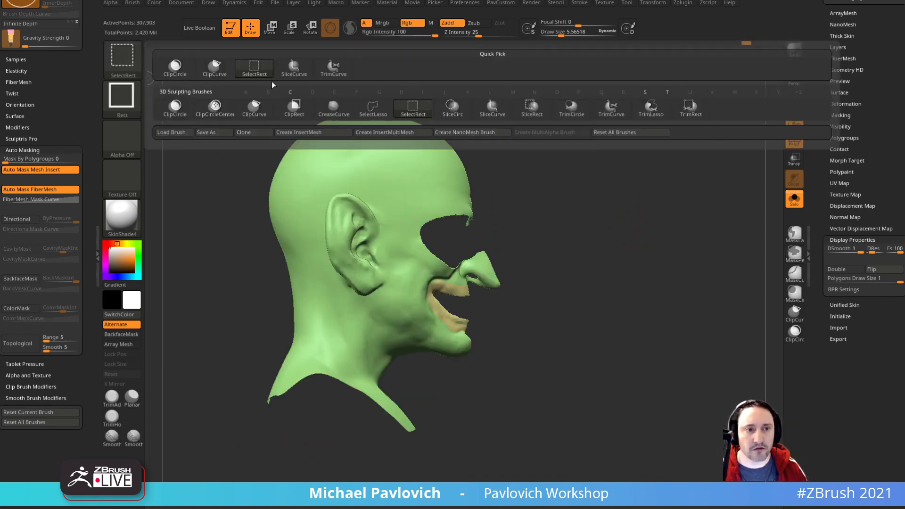
{"action": "left_click", "coordinate": [373, 108]}
{"action": "mouse_move", "coordinate": [538, 196]}
{"action": "left_mouse_down", "text": "ctrl+alt+shift"}
{"action": "mouse_move", "coordinate": [372, 72]}
{"action": "mouse_move", "coordinate": [283, 417]}
{"action": "mouse_move", "coordinate": [454, 429]}
{"action": "mouse_move", "coordinate": [464, 340]}
{"action": "mouse_move", "coordinate": [418, 270]}
{"action": "left_mouse_up", "text": "ctrl+alt+shift"}
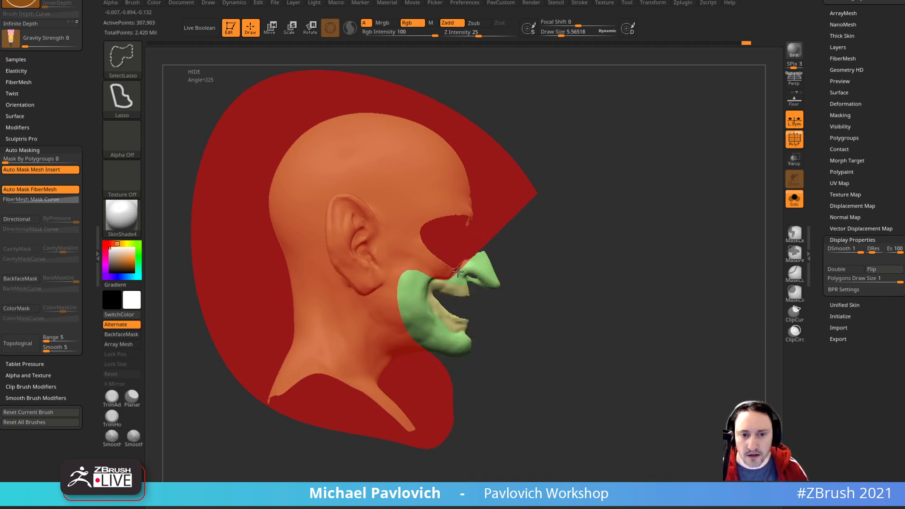
{"action": "left_click_drag", "start_coordinate": [466, 258], "coordinate": [472, 253], "text": "ctrl+alt+shift"}
{"action": "mouse_move", "coordinate": [636, 242]}
{"action": "left_mouse_down", "text": "shift"}
{"action": "mouse_move", "coordinate": [617, 228]}
{"action": "mouse_move", "coordinate": [663, 240]}
{"action": "mouse_move", "coordinate": [645, 210]}
{"action": "mouse_move", "coordinate": [643, 254]}
{"action": "mouse_move", "coordinate": [646, 243]}
{"action": "mouse_move", "coordinate": [590, 248]}
{"action": "mouse_move", "coordinate": [599, 320]}
{"action": "mouse_move", "coordinate": [535, 364]}
{"action": "mouse_move", "coordinate": [630, 448]}
{"action": "mouse_move", "coordinate": [651, 426]}
{"action": "left_mouse_up", "text": "shift"}
{"action": "left_click_drag", "start_coordinate": [661, 396], "coordinate": [642, 377], "text": "shift"}
{"action": "mouse_move", "coordinate": [544, 438]}
{"action": "left_mouse_down", "text": "ctrl+alt+shift"}
{"action": "mouse_move", "coordinate": [539, 385]}
{"action": "mouse_move", "coordinate": [508, 374]}
{"action": "mouse_move", "coordinate": [396, 461]}
{"action": "left_mouse_up", "text": "ctrl+alt+shift"}
{"action": "mouse_move", "coordinate": [595, 349]}
{"action": "left_mouse_down"}
{"action": "mouse_move", "coordinate": [635, 319]}
{"action": "mouse_move", "coordinate": [663, 325]}
{"action": "mouse_move", "coordinate": [671, 311]}
{"action": "mouse_move", "coordinate": [612, 302]}
{"action": "mouse_move", "coordinate": [561, 250]}
{"action": "left_mouse_up"}
{"action": "left_click_drag", "start_coordinate": [539, 355], "coordinate": [542, 351], "text": "ctrl+alt+shift"}
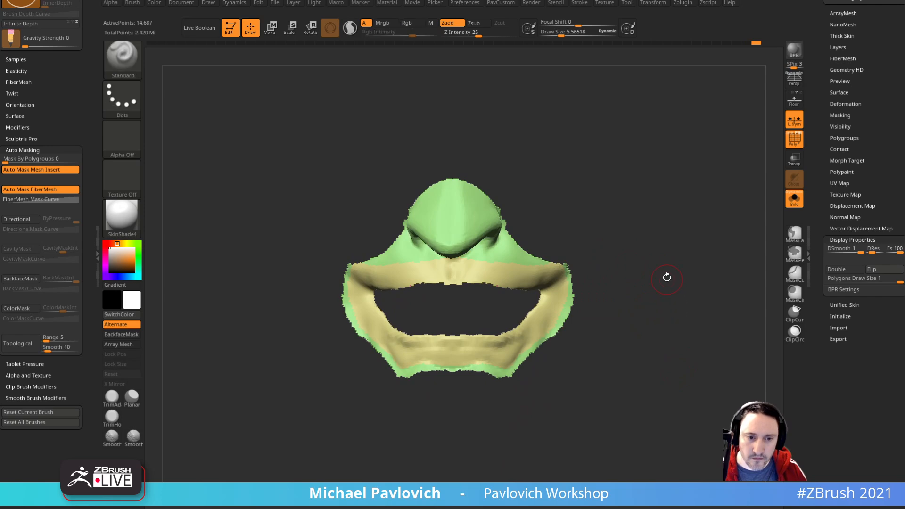
Step: Combine the visible nose and lip area into a single polygroup and show the whole head
{"action": "key", "text": "ctrl+w"}
{"action": "left_click", "coordinate": [729, 249], "text": "ctrl+shift"}
{"action": "left_click_drag", "start_coordinate": [729, 249], "coordinate": [744, 286]}
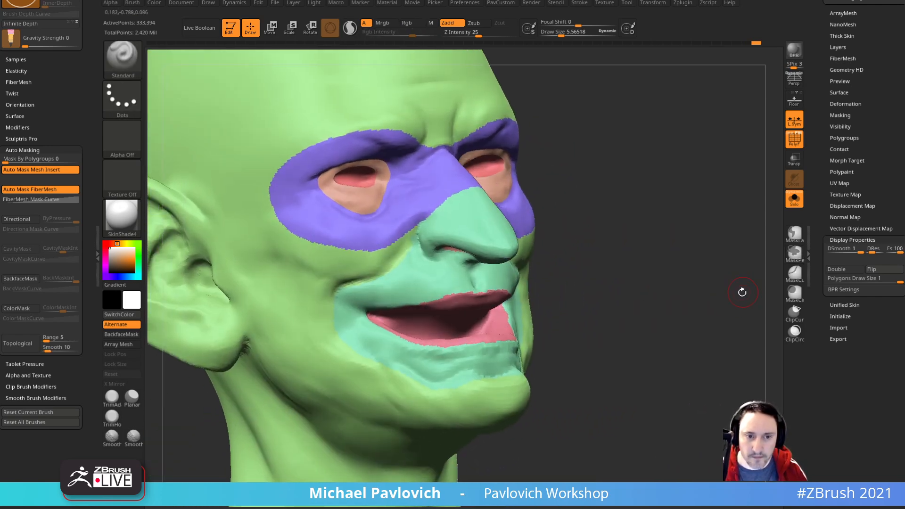
Step: Smooth the jagged polygroup border around the eye surrounds with the Smooth Groups brush
{"action": "left_click_drag", "start_coordinate": [572, 136], "coordinate": [592, 156]}
{"action": "mouse_move", "coordinate": [440, 253]}
{"action": "left_mouse_down", "text": "shift"}
{"action": "mouse_move", "coordinate": [375, 290]}
{"action": "mouse_move", "coordinate": [392, 285]}
{"action": "left_mouse_up", "text": "shift"}
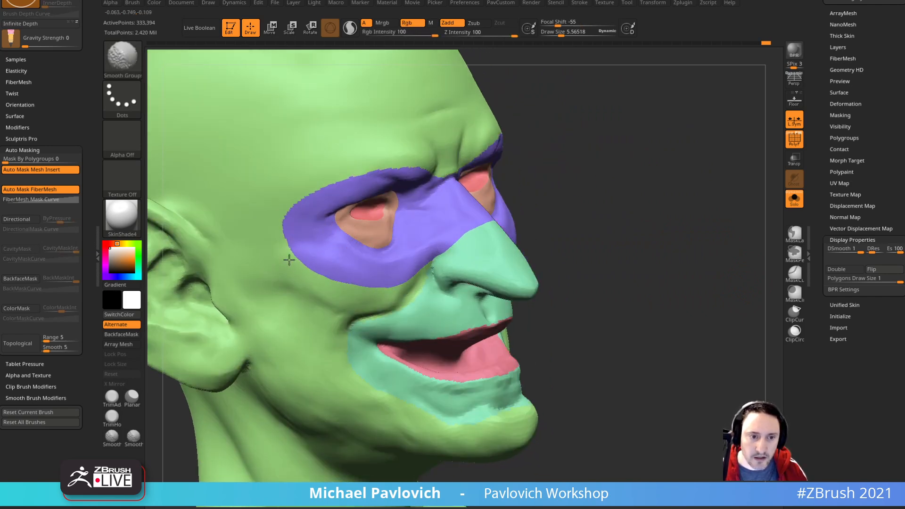
{"action": "right_click_drag", "start_coordinate": [372, 164], "coordinate": [401, 171]}
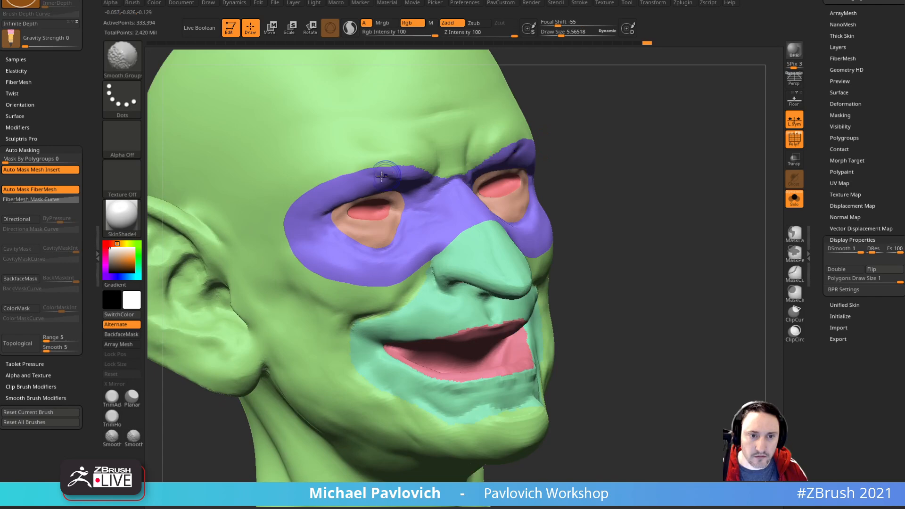
{"action": "mouse_move", "coordinate": [567, 141]}
{"action": "left_mouse_down"}
{"action": "mouse_move", "coordinate": [364, 178]}
{"action": "mouse_move", "coordinate": [421, 168]}
{"action": "left_mouse_up"}
{"action": "mouse_move", "coordinate": [588, 156]}
{"action": "left_mouse_down"}
{"action": "mouse_move", "coordinate": [756, 270]}
{"action": "mouse_move", "coordinate": [727, 264]}
{"action": "left_mouse_up"}
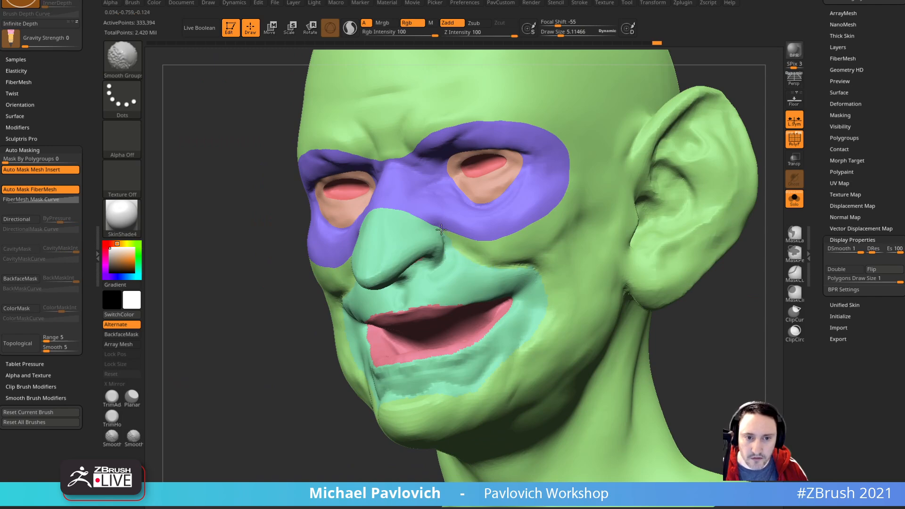
Step: Smooth the outer border of the nose and mouth polygroup along the cheeks and chin with Smooth Groups
{"action": "right_click_drag", "start_coordinate": [437, 228], "coordinate": [382, 263]}
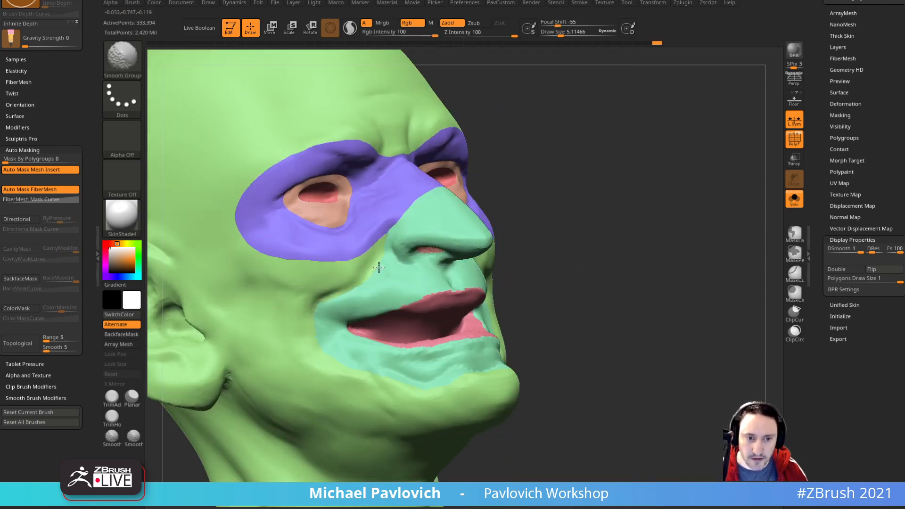
{"action": "right_click_drag", "start_coordinate": [364, 368], "coordinate": [401, 396]}
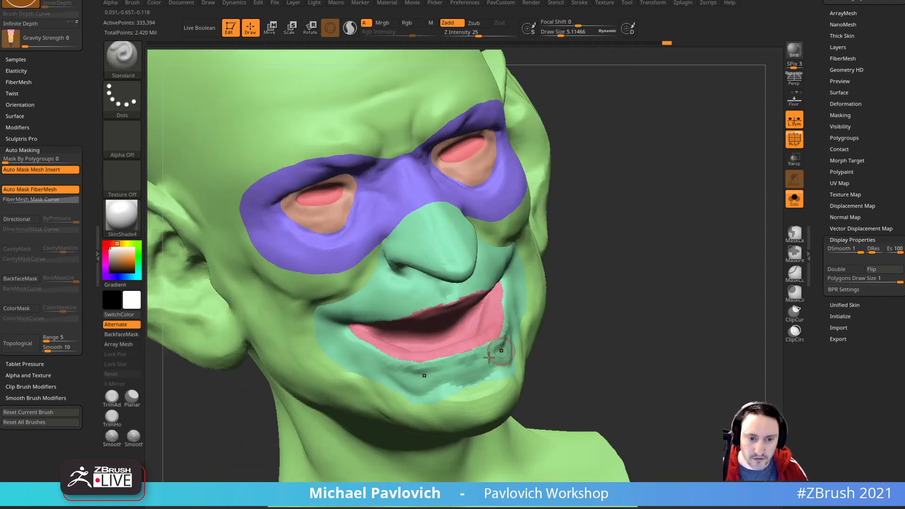
{"action": "mouse_move", "coordinate": [468, 392]}
{"action": "right_mouse_down"}
{"action": "mouse_move", "coordinate": [616, 300]}
{"action": "mouse_move", "coordinate": [348, 360]}
{"action": "right_mouse_up"}
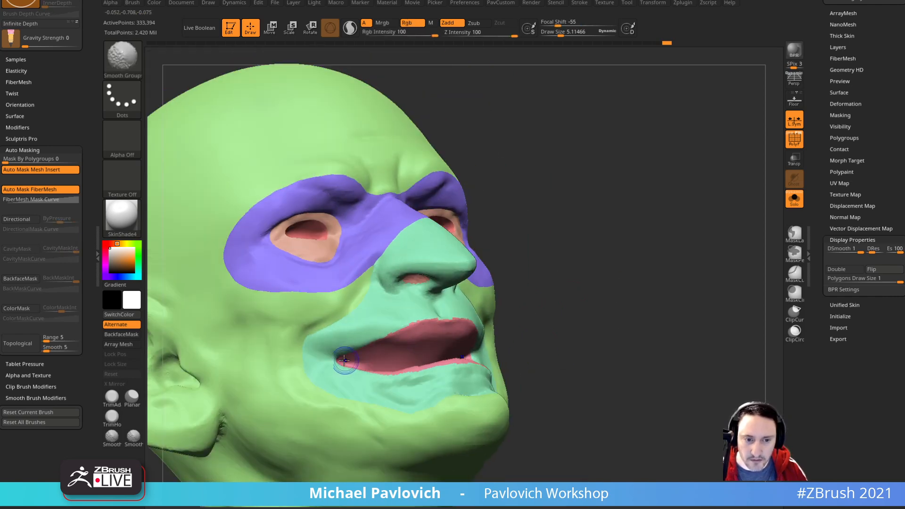
Step: Smooth the border between the lips and the mouth cavity along both the upper and lower lip
{"action": "right_click_drag", "start_coordinate": [419, 370], "coordinate": [408, 375]}
{"action": "mouse_move", "coordinate": [499, 359]}
{"action": "right_mouse_down"}
{"action": "mouse_move", "coordinate": [622, 321]}
{"action": "mouse_move", "coordinate": [340, 365]}
{"action": "right_mouse_up"}
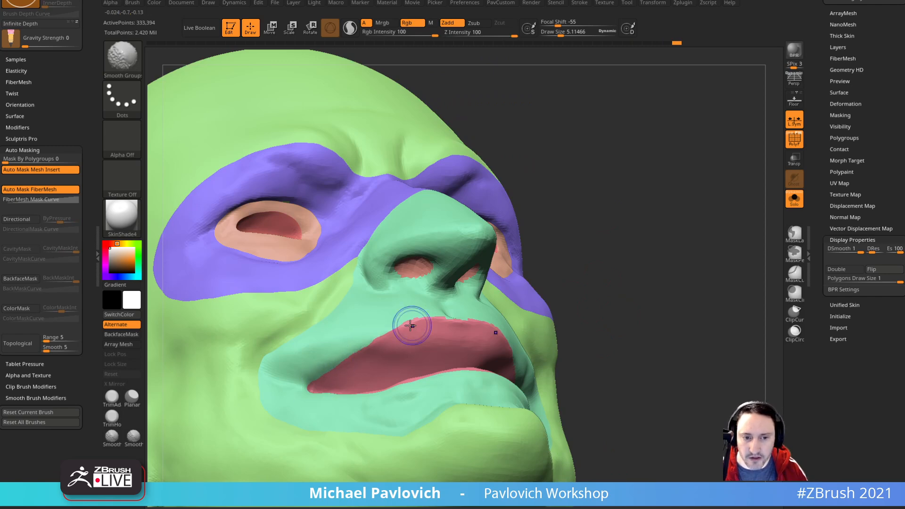
{"action": "right_click_drag", "start_coordinate": [465, 299], "coordinate": [432, 331]}
{"action": "right_click_drag", "start_coordinate": [537, 302], "coordinate": [505, 304]}
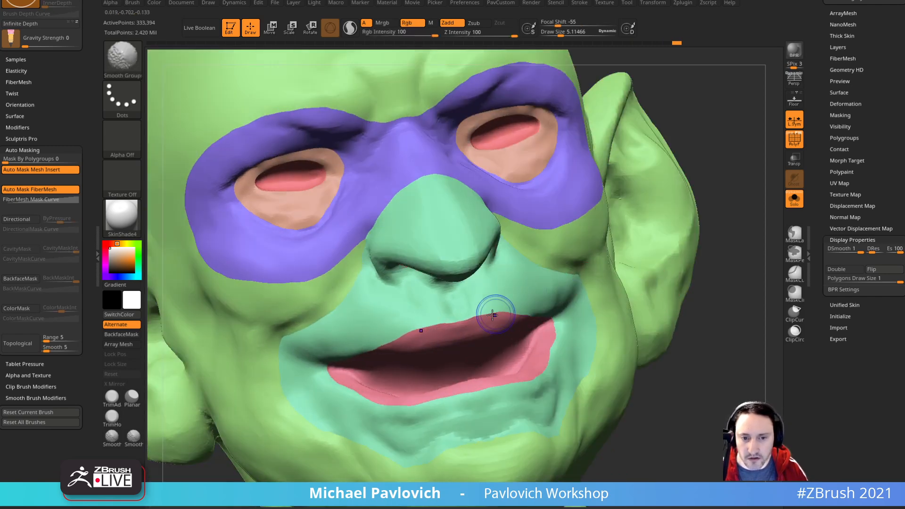
{"action": "mouse_move", "coordinate": [709, 309]}
{"action": "right_mouse_down"}
{"action": "mouse_move", "coordinate": [596, 354]}
{"action": "mouse_move", "coordinate": [396, 393]}
{"action": "mouse_move", "coordinate": [595, 372]}
{"action": "right_mouse_up"}
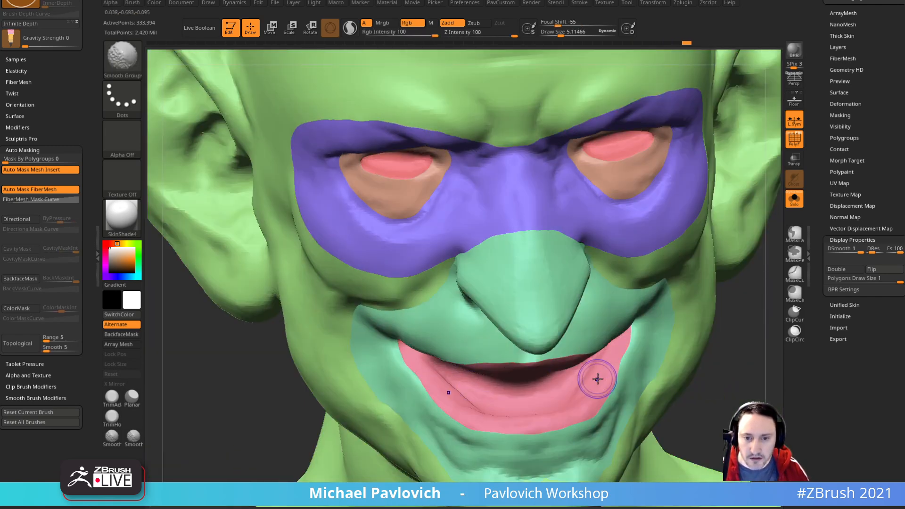
{"action": "mouse_move", "coordinate": [755, 386]}
{"action": "right_mouse_down"}
{"action": "mouse_move", "coordinate": [723, 364]}
{"action": "mouse_move", "coordinate": [721, 250]}
{"action": "mouse_move", "coordinate": [636, 243]}
{"action": "right_mouse_up"}
Step: Hide the main skin polygroup and examine the shapes and borders of the remaining facial polygroups
{"action": "key", "text": "shift"}
{"action": "right_click_drag", "start_coordinate": [461, 268], "coordinate": [700, 269], "text": "ctrl"}
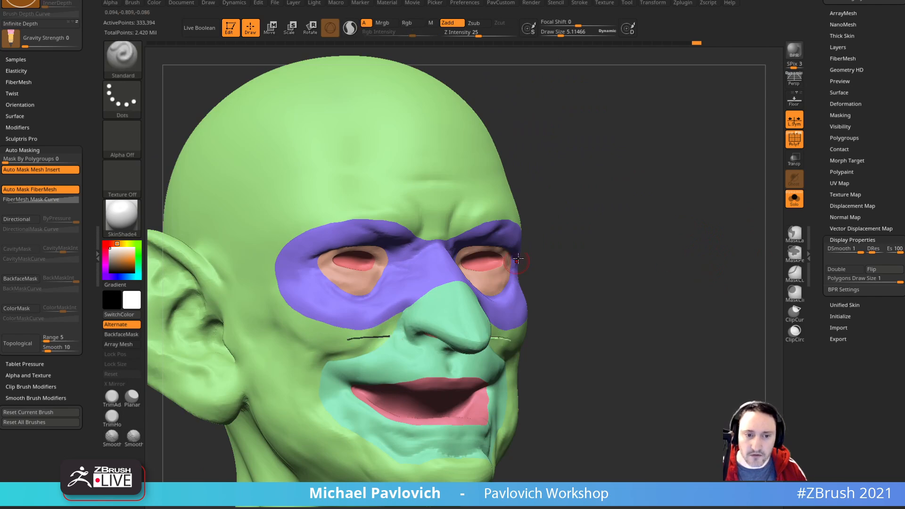
{"action": "left_click", "coordinate": [429, 188], "text": "ctrl+shift"}
{"action": "left_click", "coordinate": [612, 184], "text": "ctrl+shift"}
{"action": "right_click_drag", "start_coordinate": [633, 225], "coordinate": [580, 259]}
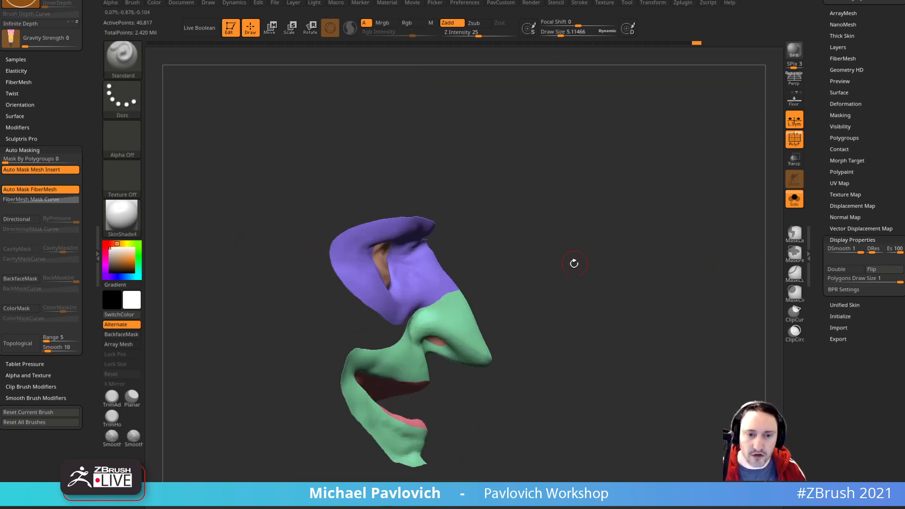
{"action": "right_click_drag", "start_coordinate": [448, 287], "coordinate": [531, 245]}
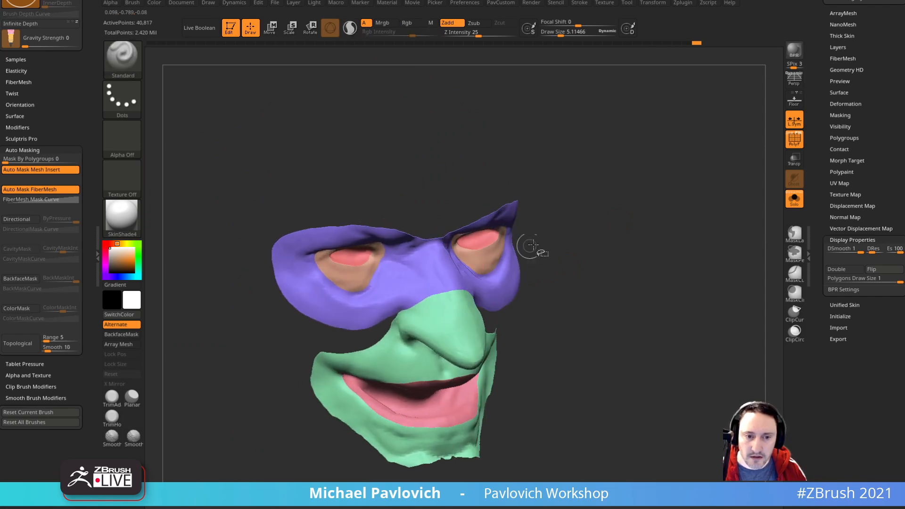
Step: Try to lasso-hide the lower nose bridge portion with only the main skin and eye surround polygroups shown
{"action": "left_click", "coordinate": [445, 271], "text": "ctrl+shift"}
{"action": "left_click_drag", "start_coordinate": [547, 241], "coordinate": [582, 256], "text": "ctrl+shift"}
{"action": "mouse_move", "coordinate": [582, 256]}
{"action": "right_mouse_down", "text": "shift"}
{"action": "mouse_move", "coordinate": [600, 245]}
{"action": "mouse_move", "coordinate": [571, 250]}
{"action": "right_mouse_up", "text": "shift"}
{"action": "key", "text": "ctrl+shift"}
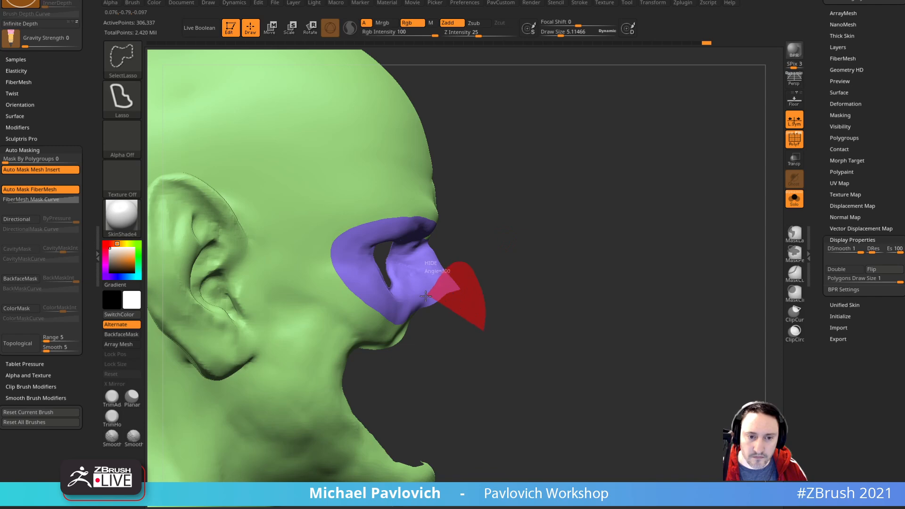
{"action": "left_click_drag", "start_coordinate": [435, 324], "coordinate": [438, 325], "text": "ctrl+alt+shift"}
{"action": "mouse_move", "coordinate": [514, 286]}
{"action": "right_mouse_down"}
{"action": "mouse_move", "coordinate": [471, 284]}
{"action": "mouse_move", "coordinate": [526, 275]}
{"action": "mouse_move", "coordinate": [527, 289]}
{"action": "right_mouse_up"}
{"action": "key", "text": "ctrl+z"}
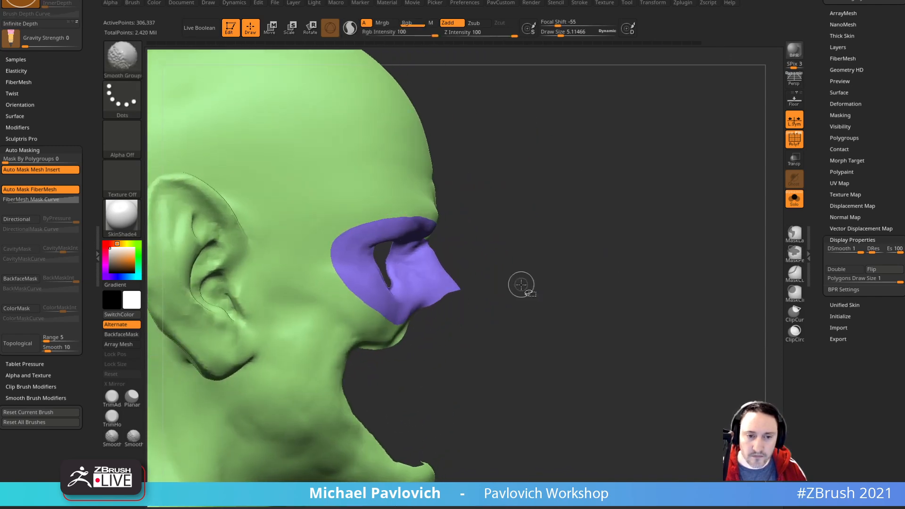
Step: Isolate the eye surround polygroup, lasso-hide its lower nose bridge portion down to both cheeks, and invert the visibility
{"action": "left_click", "coordinate": [522, 284], "text": "ctrl+shift"}
{"action": "left_click", "coordinate": [440, 280], "text": "ctrl+shift"}
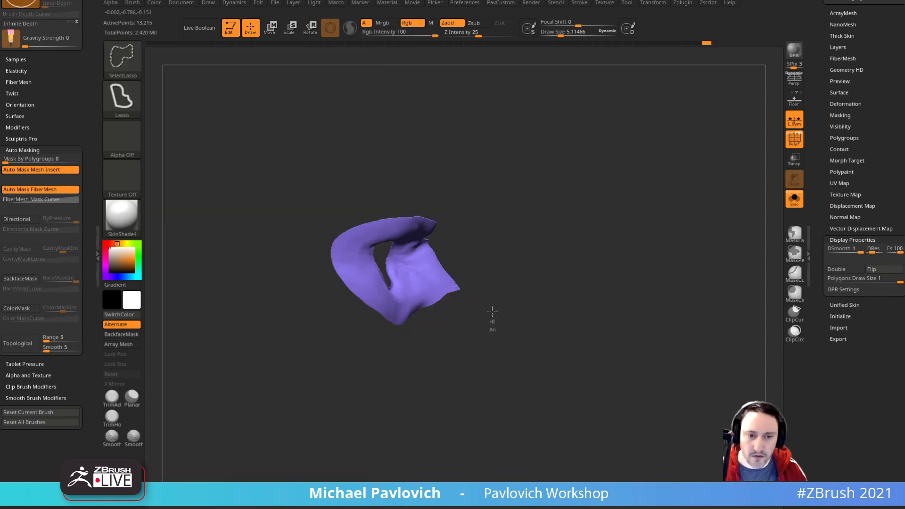
{"action": "left_click_drag", "start_coordinate": [455, 254], "coordinate": [436, 277], "text": "ctrl+alt+shift"}
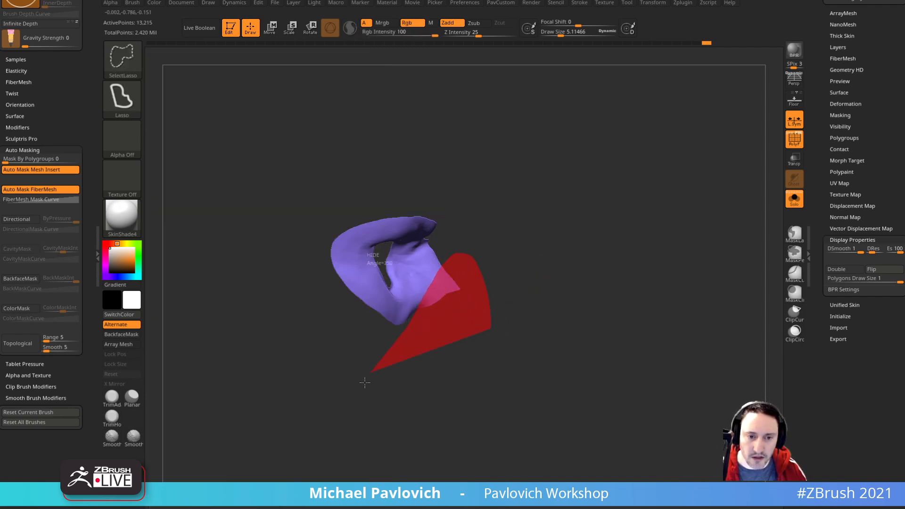
{"action": "left_click_drag", "start_coordinate": [376, 363], "coordinate": [376, 365], "text": "ctrl+alt+shift"}
{"action": "mouse_move", "coordinate": [576, 268]}
{"action": "right_mouse_down"}
{"action": "mouse_move", "coordinate": [521, 267]}
{"action": "mouse_move", "coordinate": [552, 267]}
{"action": "right_mouse_up"}
{"action": "right_click_drag", "start_coordinate": [429, 325], "coordinate": [393, 349]}
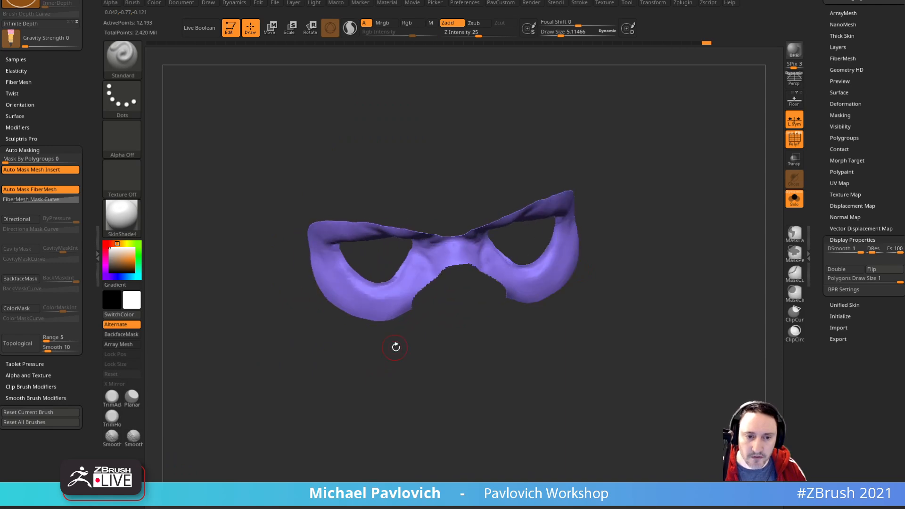
{"action": "left_click_drag", "start_coordinate": [395, 364], "coordinate": [426, 299], "text": "ctrl+alt+shift"}
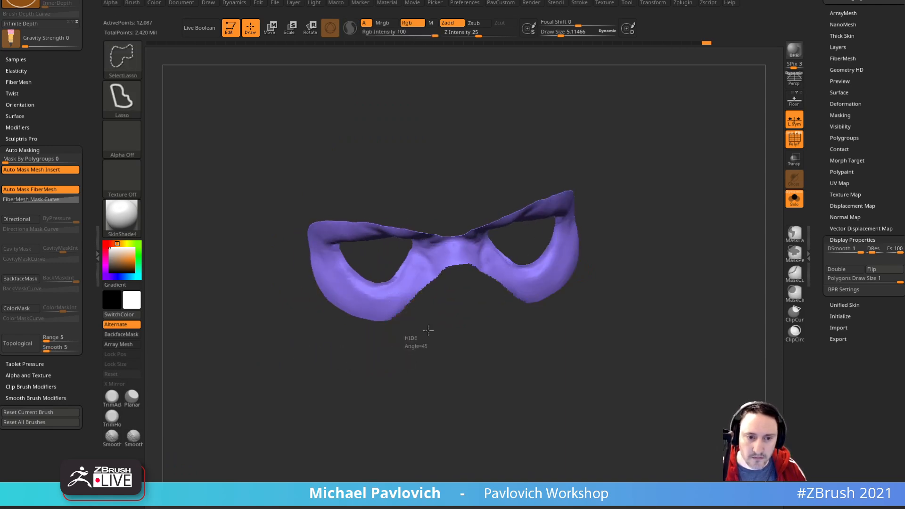
{"action": "left_click_drag", "start_coordinate": [389, 321], "coordinate": [338, 333], "text": "ctrl+alt+shift"}
{"action": "mouse_move", "coordinate": [660, 275]}
{"action": "left_mouse_down"}
{"action": "mouse_move", "coordinate": [705, 312]}
{"action": "mouse_move", "coordinate": [672, 286]}
{"action": "left_mouse_up"}
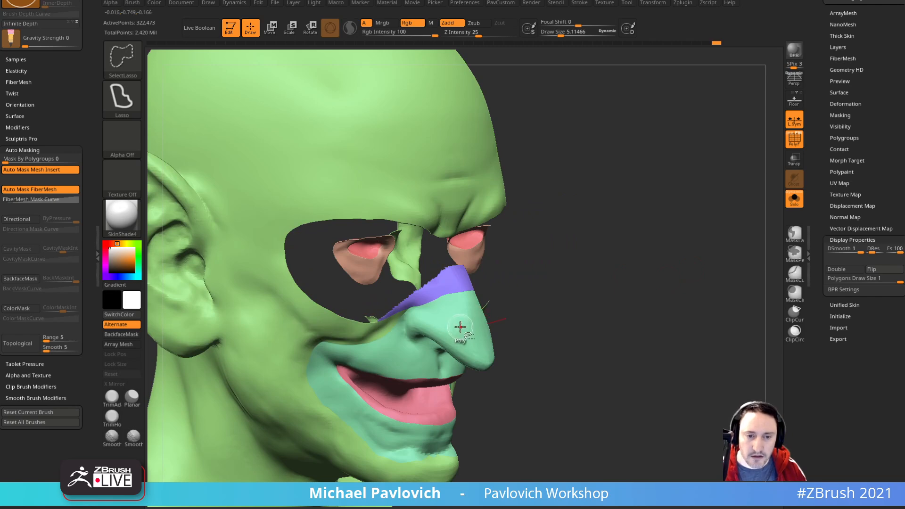
Step: Switch to rectangular selection and hide the facial polygroups until only the main skin and the nose bridge strip are shown
{"action": "left_click", "coordinate": [123, 59]}
{"action": "left_click", "coordinate": [293, 68]}
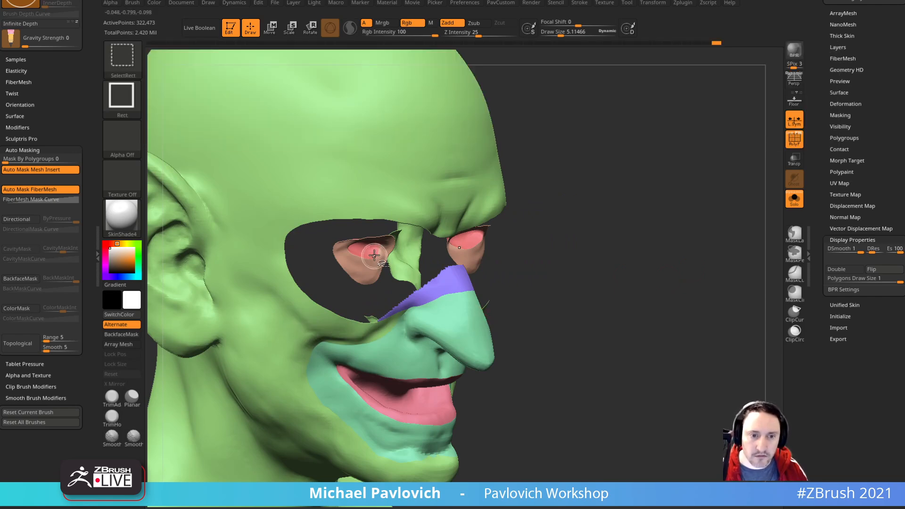
{"action": "left_click", "coordinate": [373, 253], "text": "ctrl+shift"}
{"action": "left_click", "coordinate": [375, 267], "text": "ctrl+shift"}
{"action": "left_click", "coordinate": [457, 348], "text": "ctrl+shift"}
{"action": "left_click", "coordinate": [436, 378], "text": "ctrl+shift"}
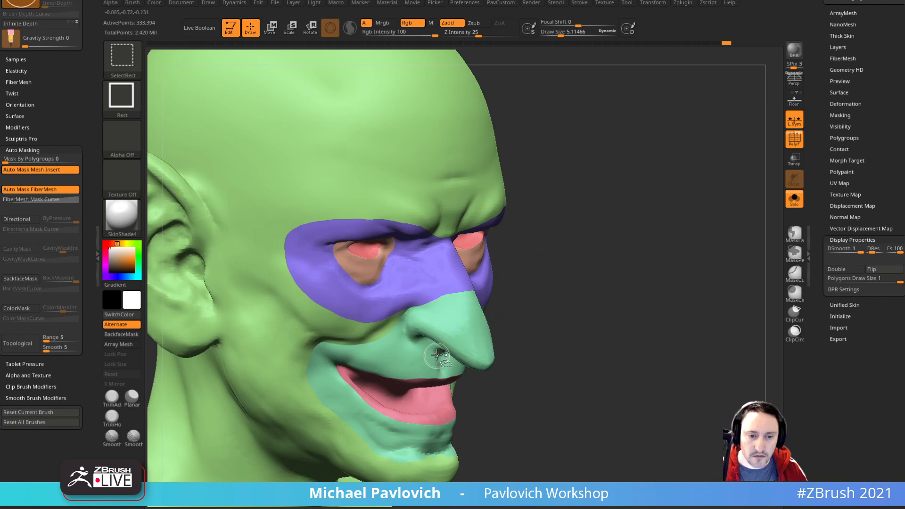
{"action": "key", "text": "ctrl+z"}
{"action": "left_click", "coordinate": [414, 394], "text": "ctrl+shift"}
{"action": "left_click_drag", "start_coordinate": [635, 298], "coordinate": [457, 332]}
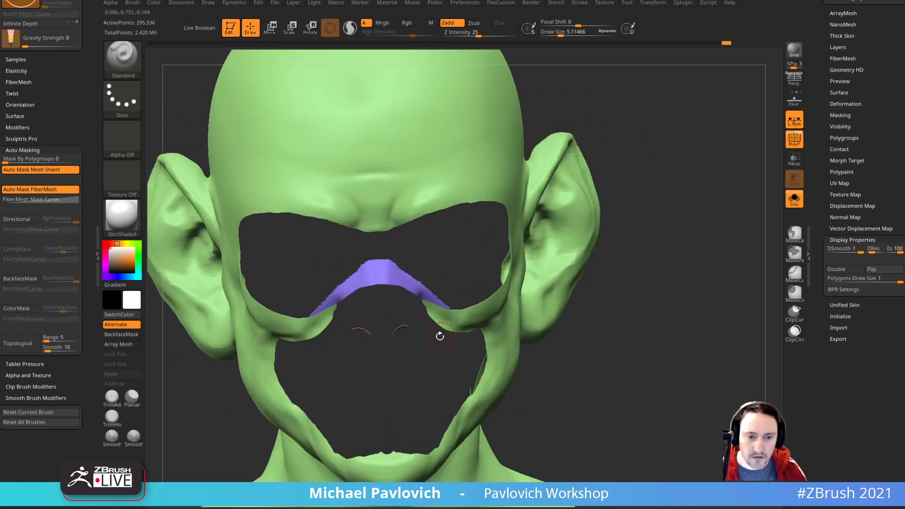
{"action": "left_click", "coordinate": [404, 328], "text": "ctrl+shift"}
Step: Combine the visible main skin and nose bridge strip into one polygroup and show the whole head
{"action": "left_click_drag", "start_coordinate": [612, 291], "coordinate": [680, 276]}
{"action": "key", "text": "ctrl+w"}
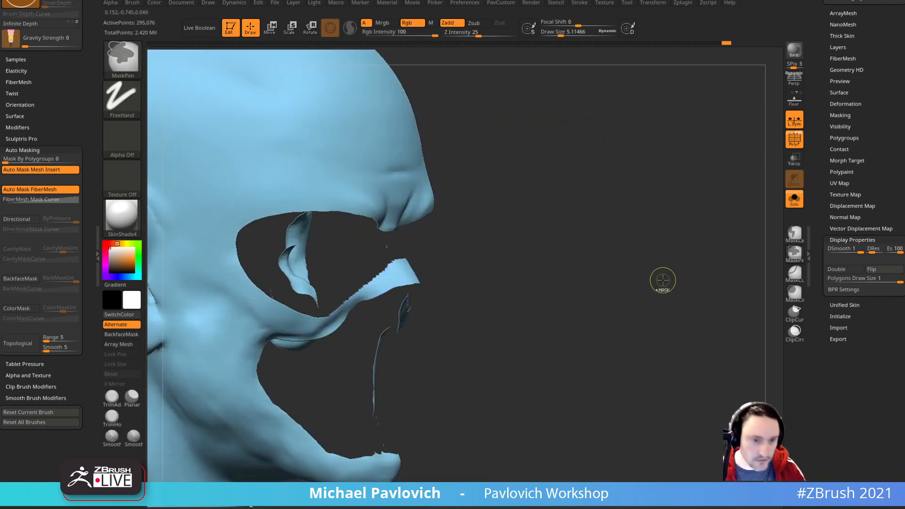
{"action": "left_click", "coordinate": [641, 266], "text": "ctrl+shift"}
{"action": "left_click_drag", "start_coordinate": [639, 255], "coordinate": [658, 247]}
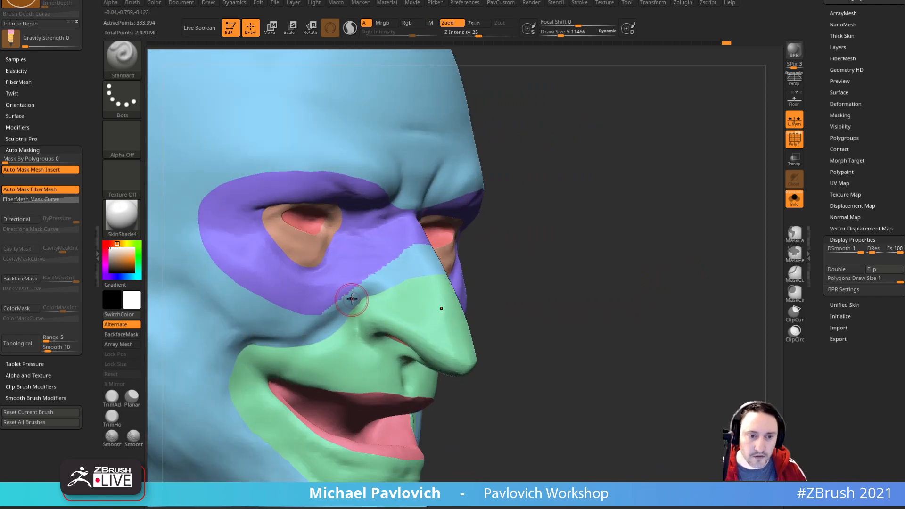
Step: Smooth the polygroup borders along the lower eye surround, nose bridge and mouth area with Smooth Groups
{"action": "key", "text": "shift"}
{"action": "left_click_drag", "start_coordinate": [376, 271], "coordinate": [432, 243], "text": "shift"}
{"action": "mouse_move", "coordinate": [525, 205]}
{"action": "left_mouse_down"}
{"action": "mouse_move", "coordinate": [495, 231]}
{"action": "mouse_move", "coordinate": [561, 226]}
{"action": "left_mouse_up"}
{"action": "key", "text": "b"}
{"action": "key", "text": "m"}
{"action": "key", "text": "v"}
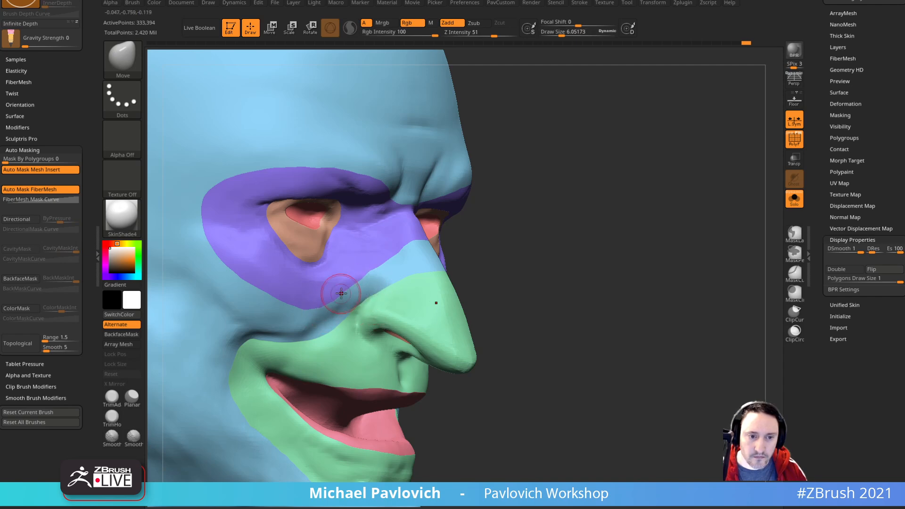
{"action": "left_click_drag", "start_coordinate": [589, 260], "coordinate": [536, 269]}
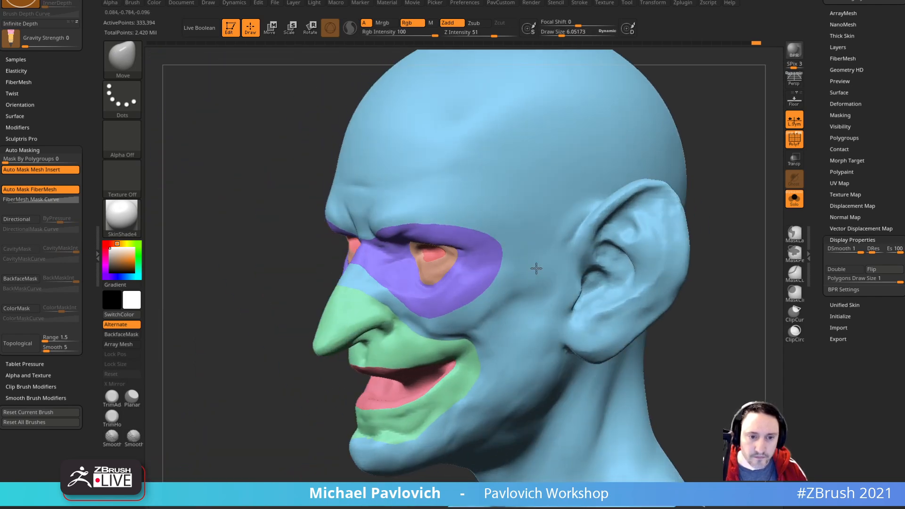
{"action": "key", "text": "shift"}
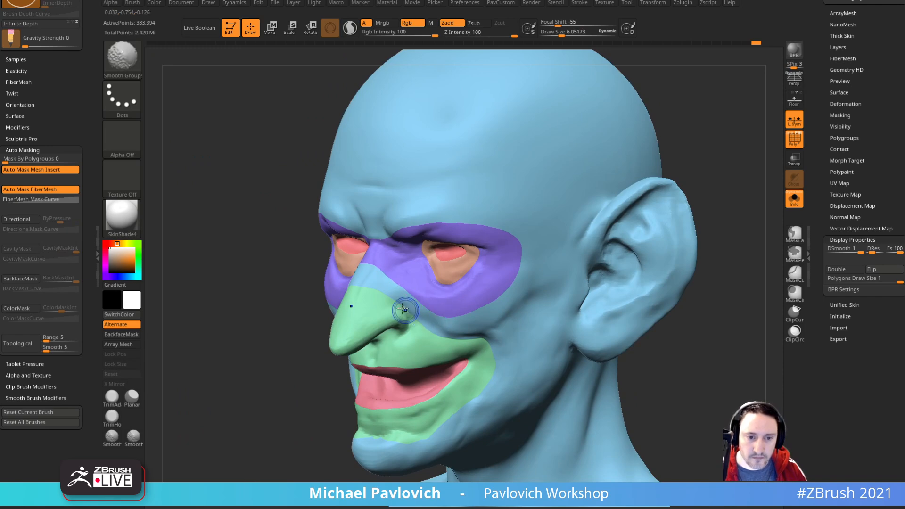
{"action": "left_click_drag", "start_coordinate": [340, 390], "coordinate": [328, 389], "text": "shift"}
Step: Paint a mask around the ear's outer rim, from the upper front edge around to the lobe
{"action": "mouse_move", "coordinate": [649, 313]}
{"action": "left_mouse_down", "text": "alt"}
{"action": "mouse_move", "coordinate": [627, 273]}
{"action": "mouse_move", "coordinate": [655, 202]}
{"action": "mouse_move", "coordinate": [635, 269]}
{"action": "mouse_move", "coordinate": [657, 279]}
{"action": "mouse_move", "coordinate": [568, 297]}
{"action": "mouse_move", "coordinate": [640, 240]}
{"action": "mouse_move", "coordinate": [590, 290]}
{"action": "left_mouse_up", "text": "alt"}
{"action": "key", "text": "ctrl"}
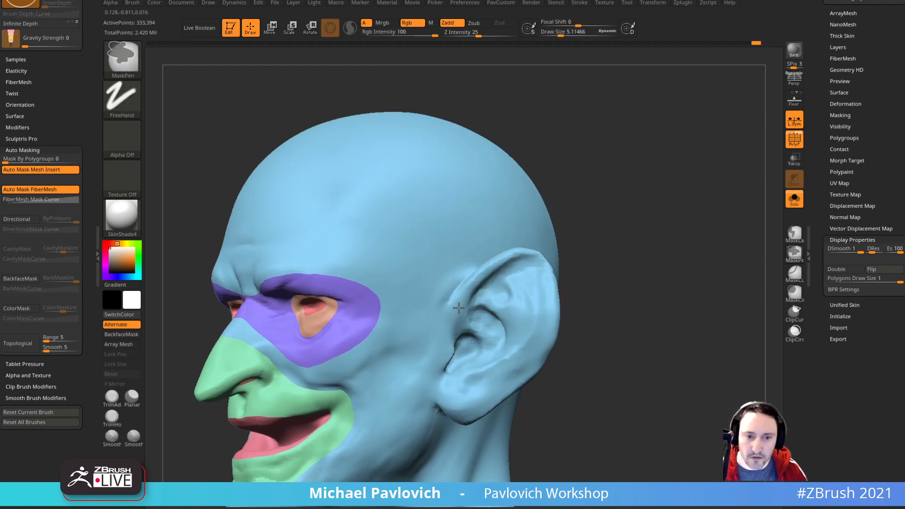
{"action": "left_click_drag", "start_coordinate": [564, 239], "coordinate": [486, 283]}
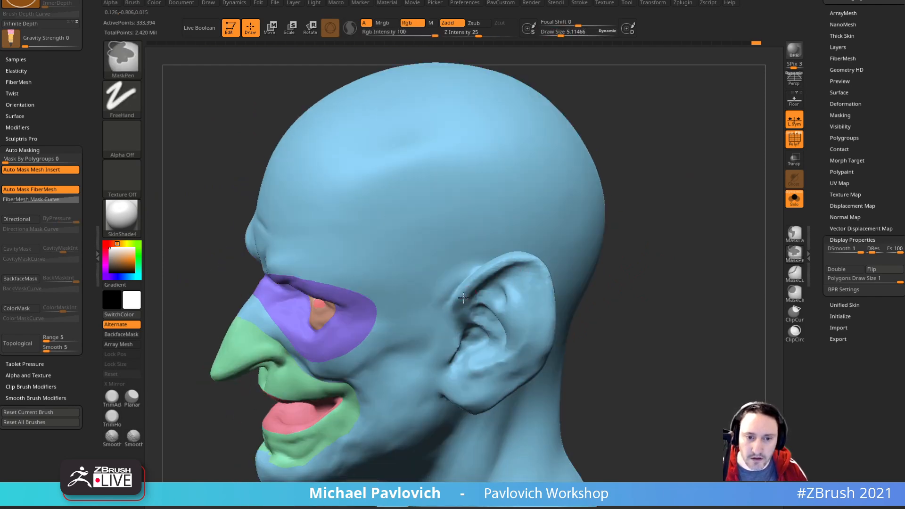
{"action": "right_click_drag", "start_coordinate": [555, 307], "coordinate": [512, 277]}
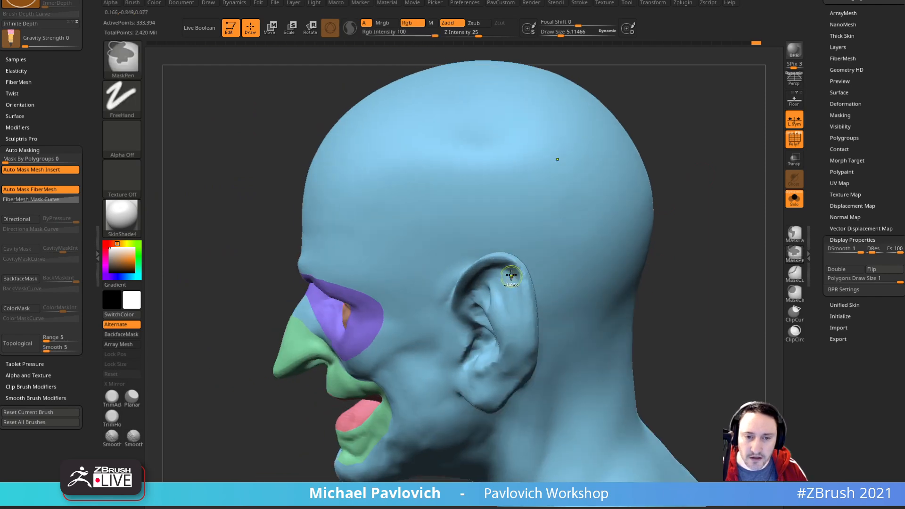
{"action": "right_click_drag", "start_coordinate": [527, 349], "coordinate": [519, 296]}
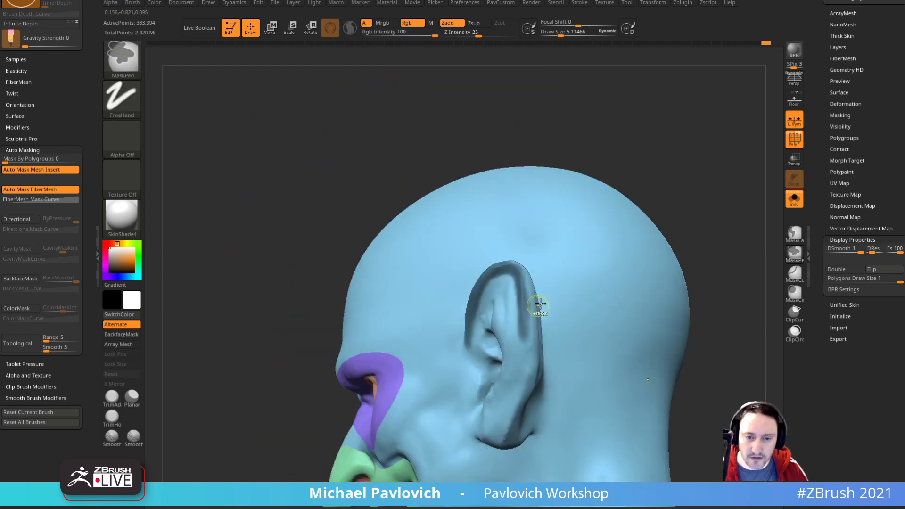
{"action": "left_click_drag", "start_coordinate": [522, 322], "coordinate": [523, 358], "text": "ctrl"}
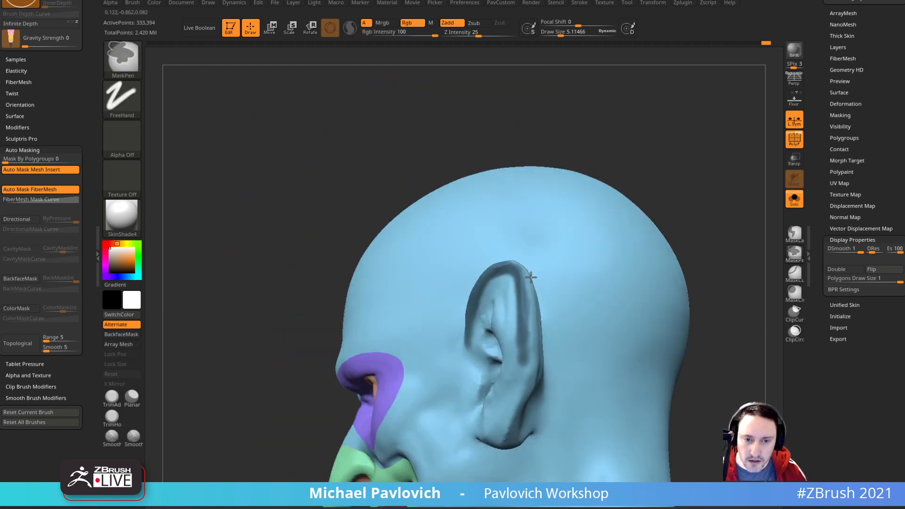
{"action": "right_click_drag", "start_coordinate": [534, 363], "coordinate": [552, 290]}
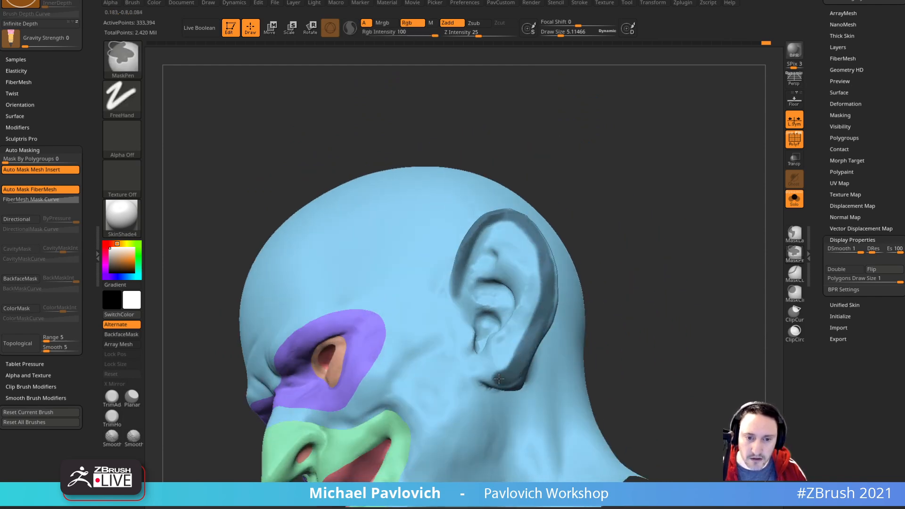
{"action": "left_click_drag", "start_coordinate": [478, 374], "coordinate": [465, 363], "text": "ctrl"}
{"action": "left_click_drag", "start_coordinate": [467, 345], "coordinate": [477, 367], "text": "ctrl"}
Step: Enlarge the mask brush to a draw size of about 9.1 and fill the inner ear with mask
{"action": "key", "text": "bracketright"}
{"action": "right_click_drag", "start_coordinate": [480, 327], "coordinate": [487, 240], "text": "ctrl"}
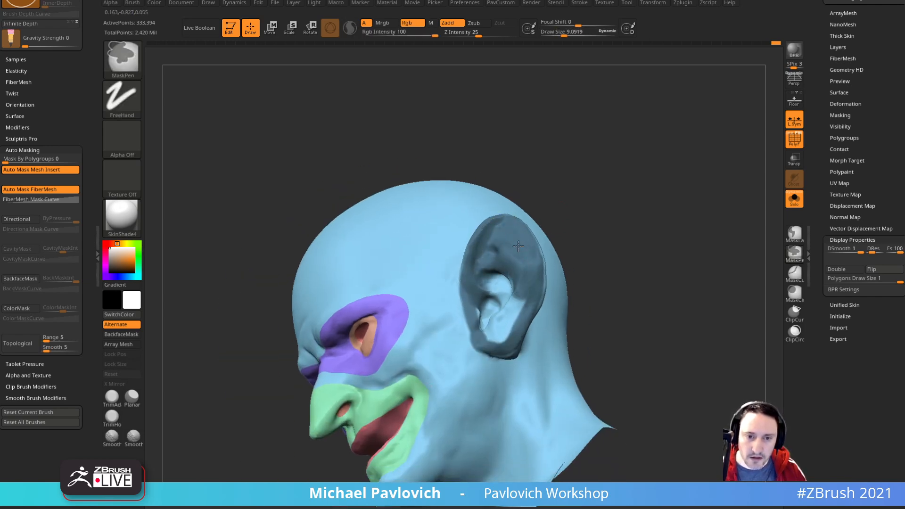
{"action": "right_click_drag", "start_coordinate": [522, 245], "coordinate": [442, 347], "text": "shift"}
{"action": "mouse_move", "coordinate": [486, 294]}
{"action": "left_mouse_down", "text": "ctrl"}
{"action": "mouse_move", "coordinate": [493, 336]}
{"action": "mouse_move", "coordinate": [503, 324]}
{"action": "left_mouse_up", "text": "ctrl"}
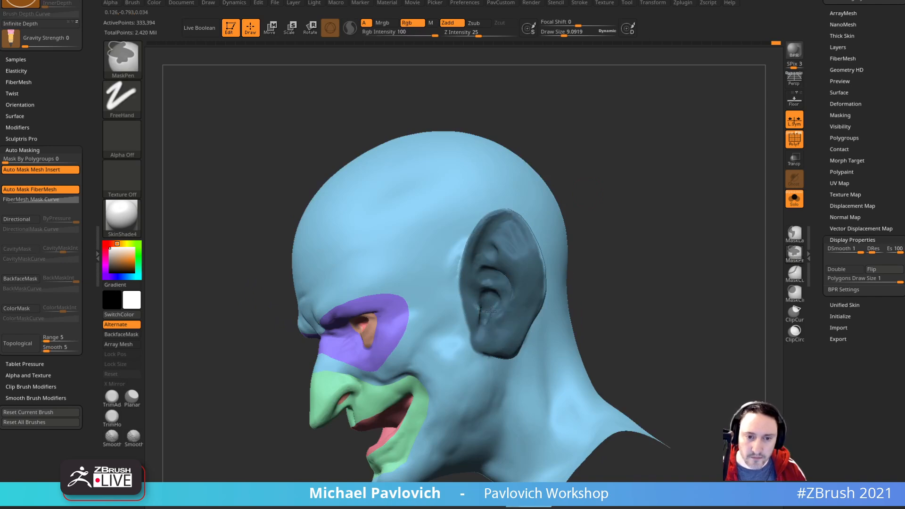
Step: Turn the masked front of the ears into its own polygroup and isolate the main skin polygroup
{"action": "right_click_drag", "start_coordinate": [660, 255], "coordinate": [590, 253]}
{"action": "mouse_move", "coordinate": [691, 207]}
{"action": "right_mouse_down", "text": "ctrl"}
{"action": "mouse_move", "coordinate": [697, 232]}
{"action": "mouse_move", "coordinate": [755, 226]}
{"action": "right_mouse_up", "text": "ctrl"}
{"action": "mouse_move", "coordinate": [594, 245]}
{"action": "right_mouse_down"}
{"action": "mouse_move", "coordinate": [654, 236]}
{"action": "mouse_move", "coordinate": [657, 217]}
{"action": "mouse_move", "coordinate": [687, 205]}
{"action": "mouse_move", "coordinate": [693, 216]}
{"action": "mouse_move", "coordinate": [669, 243]}
{"action": "mouse_move", "coordinate": [570, 224]}
{"action": "mouse_move", "coordinate": [412, 359]}
{"action": "mouse_move", "coordinate": [463, 370]}
{"action": "mouse_move", "coordinate": [533, 256]}
{"action": "right_mouse_up"}
{"action": "key", "text": "ctrl+w"}
{"action": "left_click", "coordinate": [544, 192], "text": "ctrl+shift"}
Step: Mask the back surface of the ear down to where it joins the head, resizing the brush as needed
{"action": "mouse_move", "coordinate": [442, 251]}
{"action": "right_mouse_down"}
{"action": "mouse_move", "coordinate": [598, 208]}
{"action": "mouse_move", "coordinate": [486, 233]}
{"action": "mouse_move", "coordinate": [493, 235]}
{"action": "right_mouse_up"}
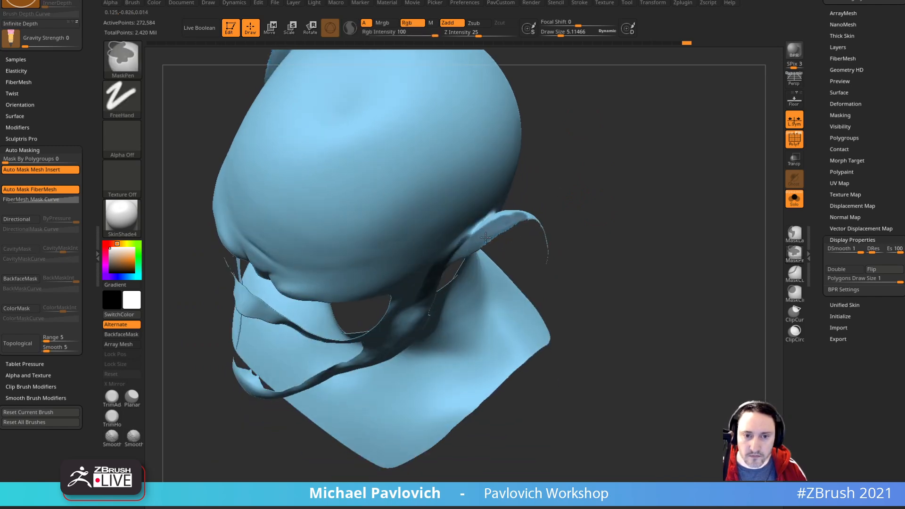
{"action": "mouse_move", "coordinate": [525, 206]}
{"action": "right_mouse_down"}
{"action": "mouse_move", "coordinate": [472, 236]}
{"action": "mouse_move", "coordinate": [349, 263]}
{"action": "mouse_move", "coordinate": [424, 276]}
{"action": "right_mouse_up"}
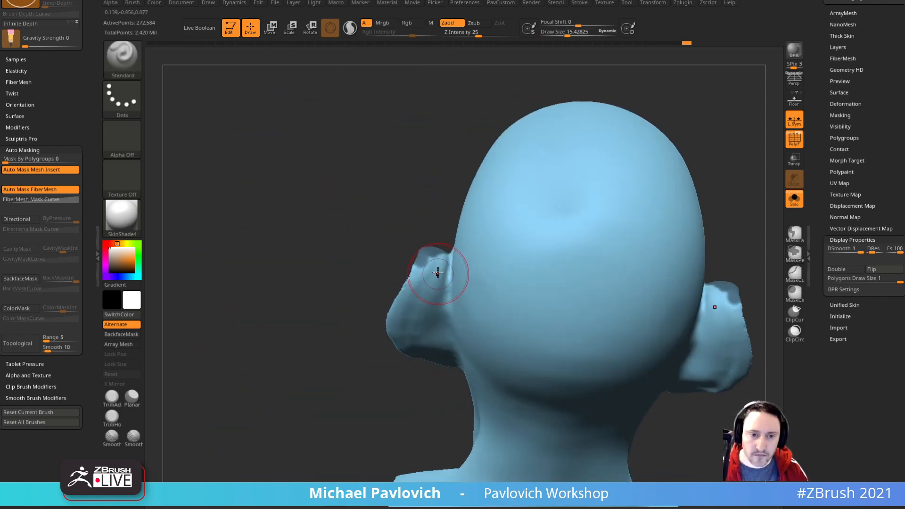
{"action": "left_click_drag", "start_coordinate": [437, 255], "coordinate": [410, 285], "text": "ctrl"}
{"action": "right_click_drag", "start_coordinate": [384, 307], "coordinate": [386, 278]}
{"action": "mouse_move", "coordinate": [409, 267]}
{"action": "left_mouse_down", "text": "ctrl"}
{"action": "mouse_move", "coordinate": [419, 287]}
{"action": "mouse_move", "coordinate": [409, 323]}
{"action": "mouse_move", "coordinate": [387, 312]}
{"action": "left_mouse_up", "text": "ctrl"}
{"action": "right_click_drag", "start_coordinate": [358, 373], "coordinate": [358, 330]}
{"action": "mouse_move", "coordinate": [413, 286]}
{"action": "left_mouse_down", "text": "ctrl"}
{"action": "mouse_move", "coordinate": [413, 255]}
{"action": "mouse_move", "coordinate": [427, 328]}
{"action": "mouse_move", "coordinate": [434, 302]}
{"action": "left_mouse_up", "text": "ctrl"}
{"action": "right_click_drag", "start_coordinate": [410, 364], "coordinate": [404, 318]}
{"action": "left_click_drag", "start_coordinate": [404, 318], "coordinate": [427, 293], "text": "ctrl"}
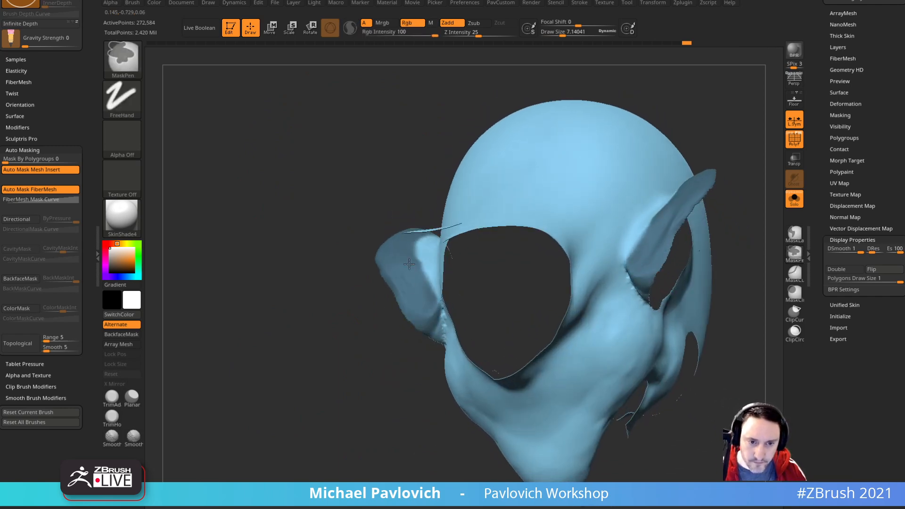
{"action": "left_click_drag", "start_coordinate": [427, 293], "coordinate": [424, 279], "text": "ctrl"}
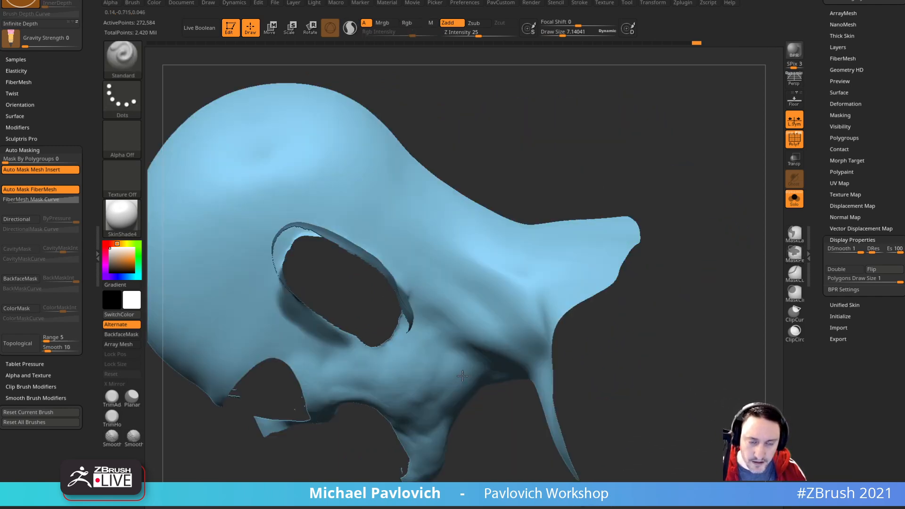
Step: Extend the mask along the strip of skin in front of the ear opening, from its upper attachment downward
{"action": "mouse_move", "coordinate": [462, 376]}
{"action": "right_mouse_down"}
{"action": "mouse_move", "coordinate": [621, 196]}
{"action": "mouse_move", "coordinate": [586, 208]}
{"action": "mouse_move", "coordinate": [410, 334]}
{"action": "mouse_move", "coordinate": [589, 200]}
{"action": "right_mouse_up"}
{"action": "mouse_move", "coordinate": [386, 334]}
{"action": "right_mouse_down"}
{"action": "mouse_move", "coordinate": [399, 336]}
{"action": "mouse_move", "coordinate": [514, 250]}
{"action": "mouse_move", "coordinate": [394, 332]}
{"action": "right_mouse_up"}
{"action": "mouse_move", "coordinate": [418, 295]}
{"action": "right_mouse_down"}
{"action": "mouse_move", "coordinate": [352, 330]}
{"action": "mouse_move", "coordinate": [531, 239]}
{"action": "mouse_move", "coordinate": [514, 242]}
{"action": "right_mouse_up"}
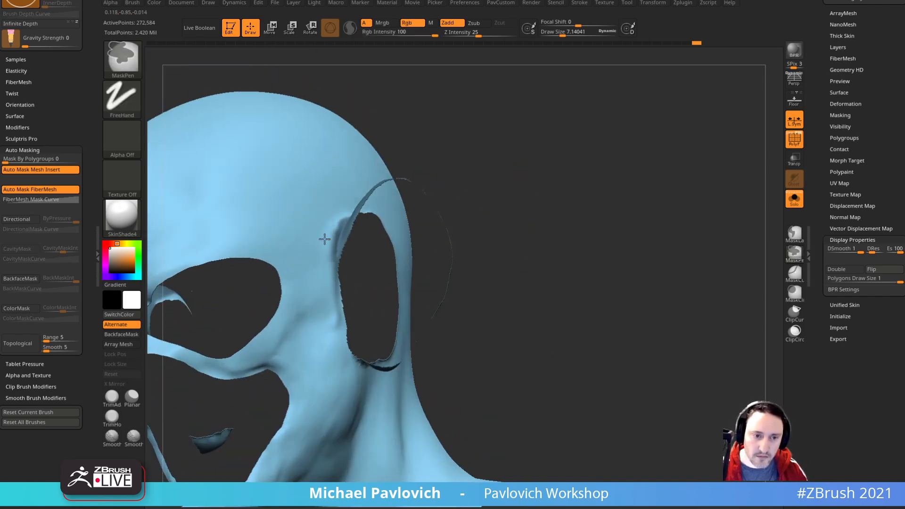
{"action": "mouse_move", "coordinate": [548, 186]}
{"action": "right_mouse_down"}
{"action": "mouse_move", "coordinate": [564, 213]}
{"action": "mouse_move", "coordinate": [447, 240]}
{"action": "mouse_move", "coordinate": [382, 289]}
{"action": "mouse_move", "coordinate": [425, 243]}
{"action": "right_mouse_up"}
{"action": "left_click", "coordinate": [353, 298], "text": "ctrl"}
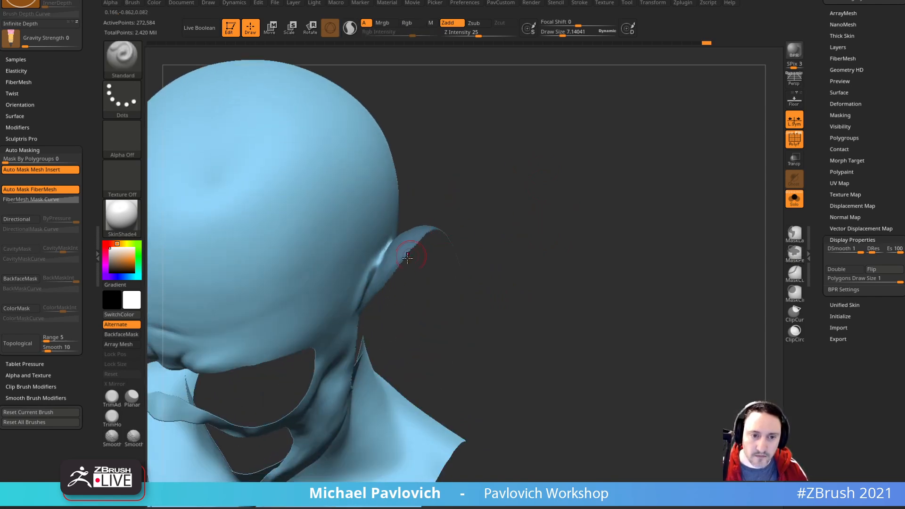
{"action": "right_click_drag", "start_coordinate": [358, 284], "coordinate": [363, 285]}
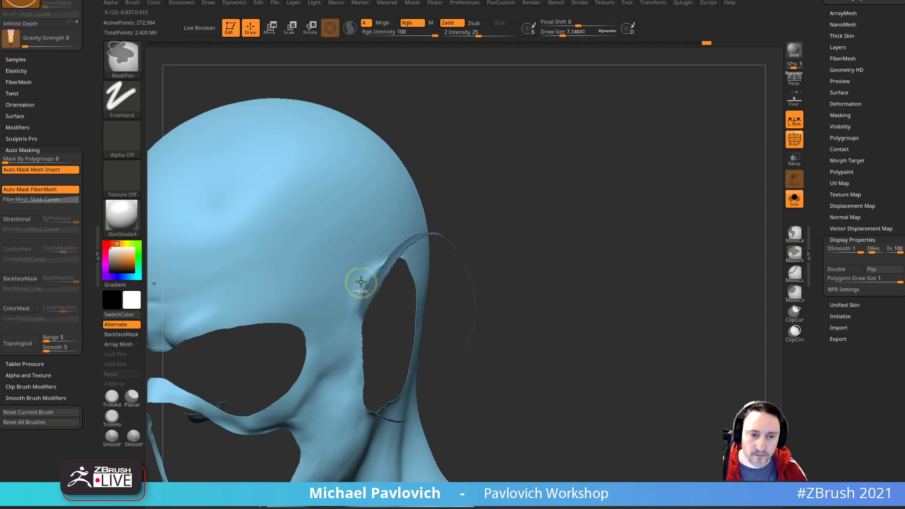
{"action": "mouse_move", "coordinate": [358, 332]}
{"action": "right_mouse_down"}
{"action": "mouse_move", "coordinate": [406, 273]}
{"action": "mouse_move", "coordinate": [366, 302]}
{"action": "mouse_move", "coordinate": [354, 348]}
{"action": "right_mouse_up"}
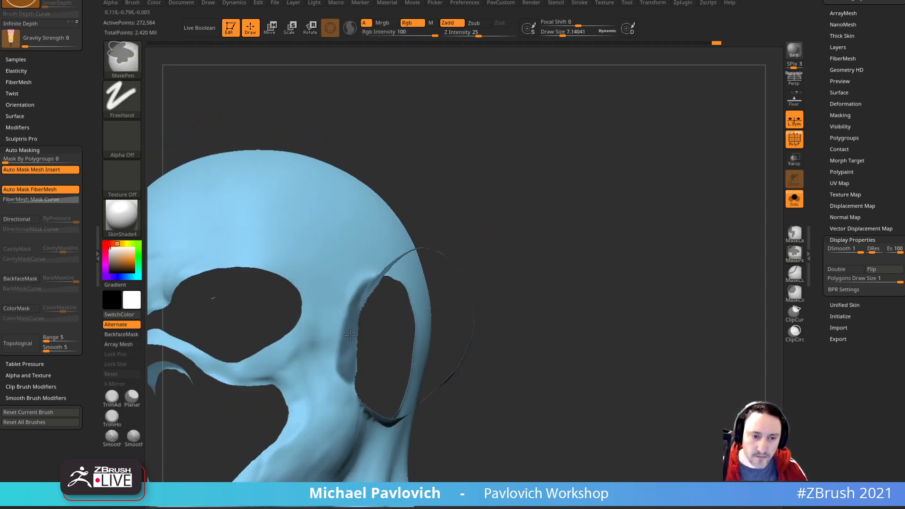
{"action": "right_click_drag", "start_coordinate": [507, 283], "coordinate": [504, 248]}
{"action": "mouse_move", "coordinate": [350, 343]}
{"action": "left_mouse_down", "text": "ctrl"}
{"action": "mouse_move", "coordinate": [341, 368]}
{"action": "mouse_move", "coordinate": [357, 387]}
{"action": "left_mouse_up", "text": "ctrl"}
{"action": "right_click_drag", "start_coordinate": [414, 334], "coordinate": [426, 304]}
{"action": "left_click_drag", "start_coordinate": [348, 360], "coordinate": [354, 372], "text": "ctrl"}
Step: Continue the mask around the ear's lower base beneath the lobe
{"action": "mouse_move", "coordinate": [532, 313]}
{"action": "right_mouse_down"}
{"action": "mouse_move", "coordinate": [371, 385]}
{"action": "mouse_move", "coordinate": [443, 290]}
{"action": "mouse_move", "coordinate": [379, 400]}
{"action": "mouse_move", "coordinate": [404, 358]}
{"action": "right_mouse_up"}
{"action": "right_click_drag", "start_coordinate": [364, 418], "coordinate": [388, 307]}
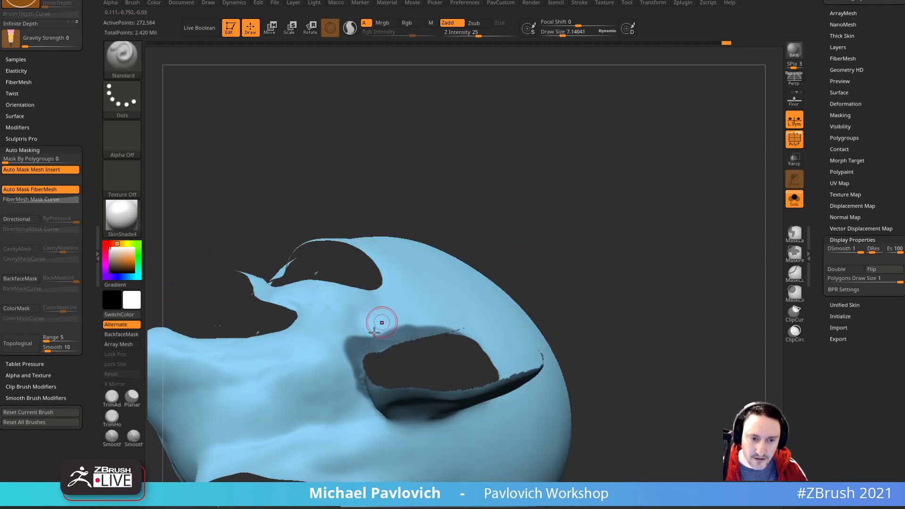
{"action": "right_click_drag", "start_coordinate": [449, 194], "coordinate": [335, 353]}
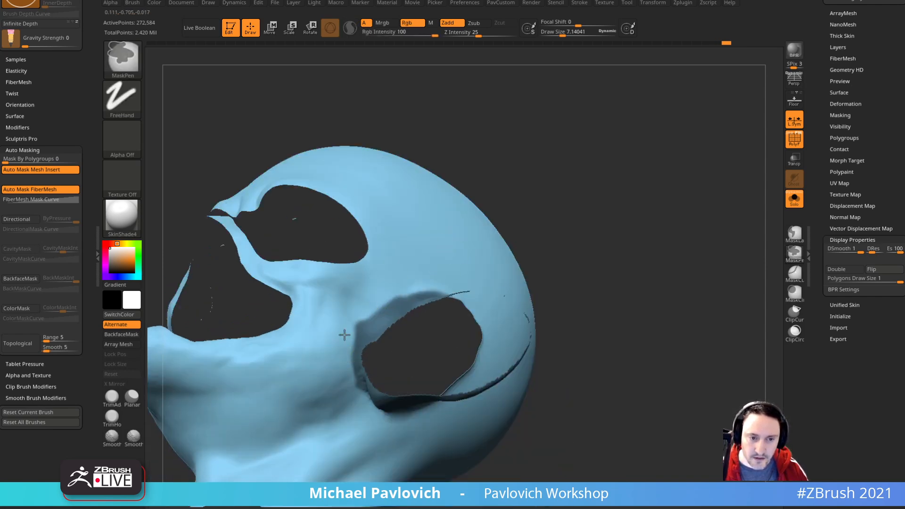
Step: Turn the masked ear back and base into a separate polygroup and show the whole head
{"action": "right_click_drag", "start_coordinate": [601, 190], "coordinate": [593, 253]}
{"action": "left_click", "coordinate": [591, 256], "text": "ctrl+shift"}
{"action": "right_click_drag", "start_coordinate": [568, 194], "coordinate": [488, 285]}
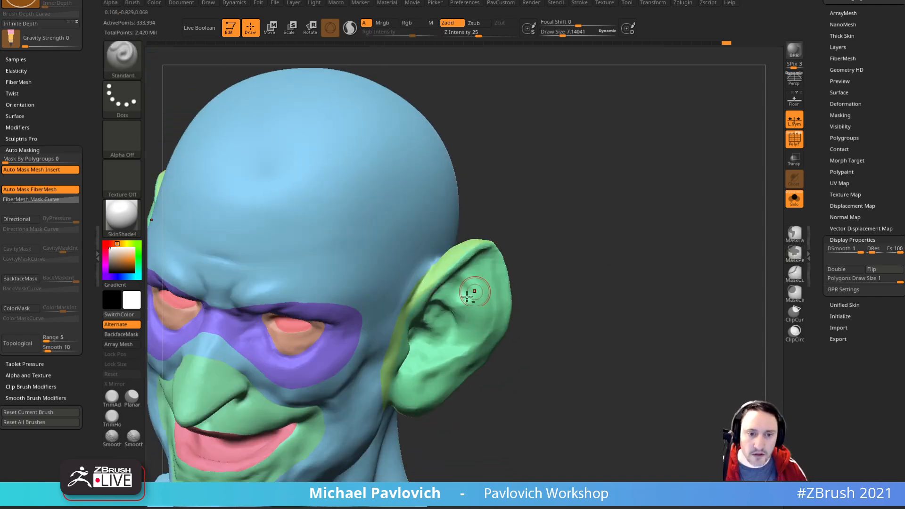
Step: Smooth the polygroup border along the upper rim and front attachment of the ear with the Smooth Groups brush
{"action": "right_click_drag", "start_coordinate": [535, 221], "coordinate": [558, 224], "text": "ctrl"}
{"action": "left_click_drag", "start_coordinate": [519, 152], "coordinate": [487, 181], "text": "shift"}
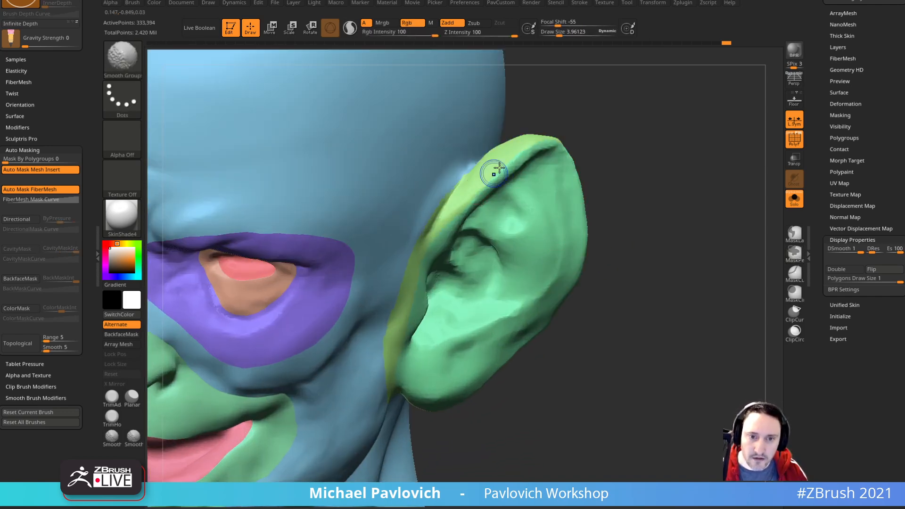
{"action": "left_click_drag", "start_coordinate": [434, 238], "coordinate": [429, 243], "text": "shift"}
{"action": "right_click_drag", "start_coordinate": [602, 206], "coordinate": [585, 227]}
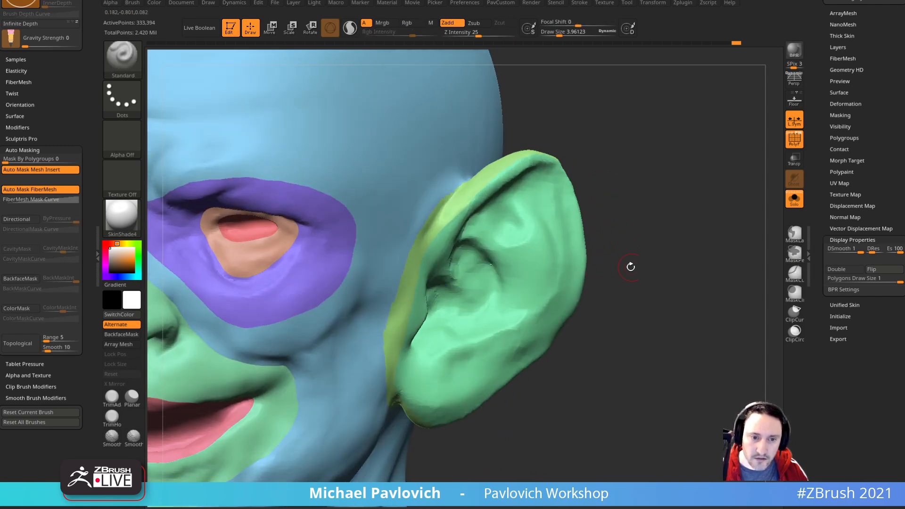
{"action": "right_click_drag", "start_coordinate": [616, 266], "coordinate": [580, 287]}
Step: Smooth the ear-back polygroup's border beneath the lobe and around the lower ear base
{"action": "right_click_drag", "start_coordinate": [659, 289], "coordinate": [653, 198]}
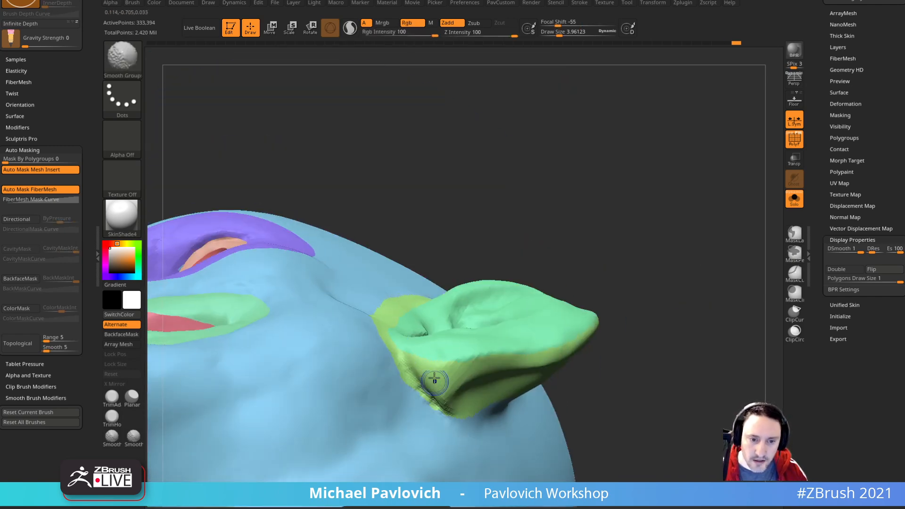
{"action": "mouse_move", "coordinate": [491, 346]}
{"action": "right_mouse_down"}
{"action": "mouse_move", "coordinate": [657, 297]}
{"action": "mouse_move", "coordinate": [443, 366]}
{"action": "right_mouse_up"}
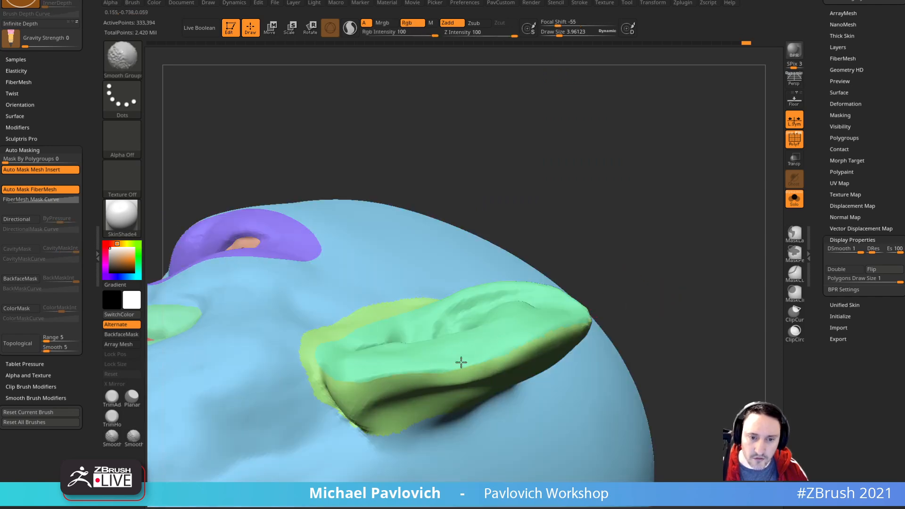
{"action": "right_click_drag", "start_coordinate": [669, 265], "coordinate": [506, 341]}
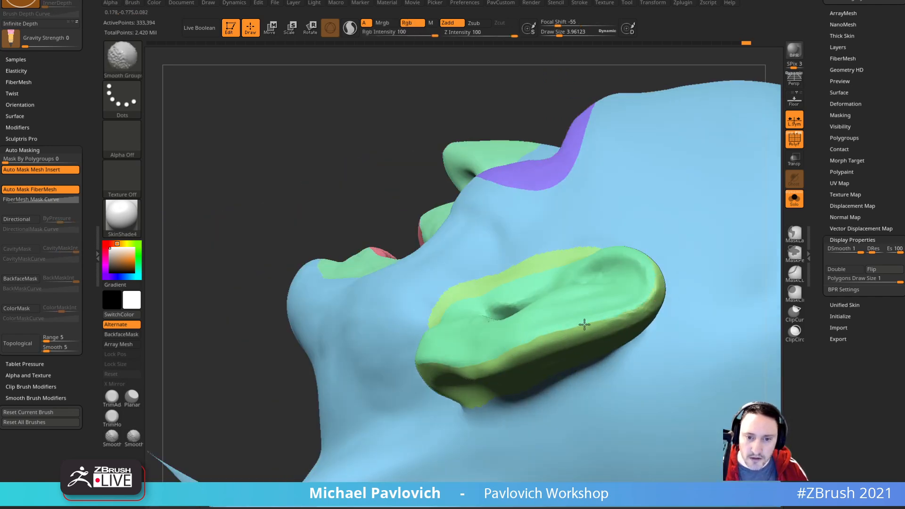
{"action": "right_click_drag", "start_coordinate": [380, 359], "coordinate": [344, 348]}
{"action": "key", "text": "shift"}
{"action": "right_click_drag", "start_coordinate": [626, 239], "coordinate": [408, 208]}
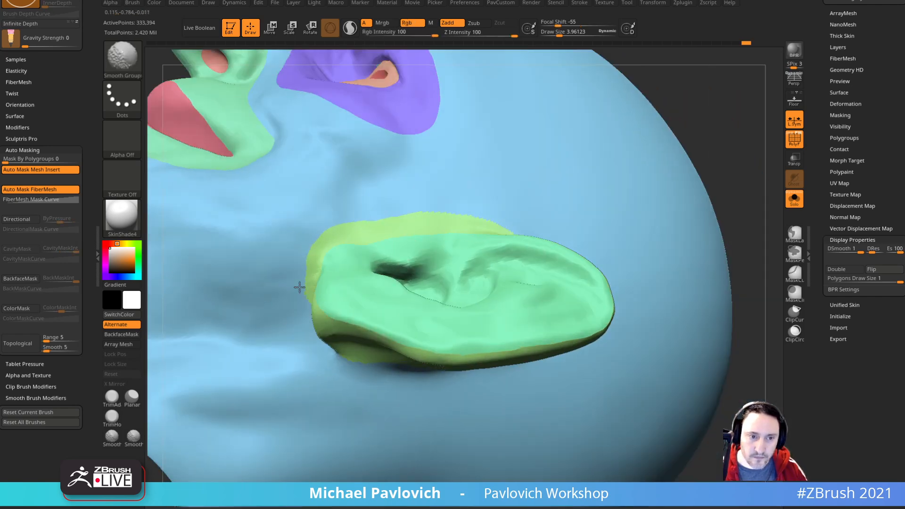
Step: Polish the polygroup borders by features, using an inverted MaskByFeature mask based on Groups only, and clear the mask
{"action": "mouse_move", "coordinate": [691, 165]}
{"action": "right_mouse_down", "text": "ctrl"}
{"action": "mouse_move", "coordinate": [707, 149]}
{"action": "mouse_move", "coordinate": [735, 184]}
{"action": "right_mouse_up", "text": "ctrl"}
{"action": "left_click_drag", "start_coordinate": [820, 37], "coordinate": [820, 294]}
{"action": "left_click", "coordinate": [840, 349]}
{"action": "left_click", "coordinate": [878, 419]}
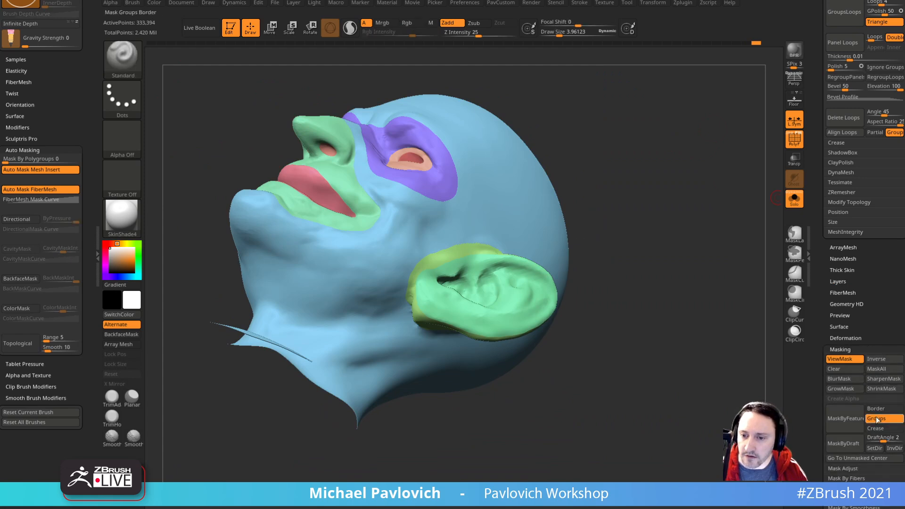
{"action": "left_click", "coordinate": [855, 421]}
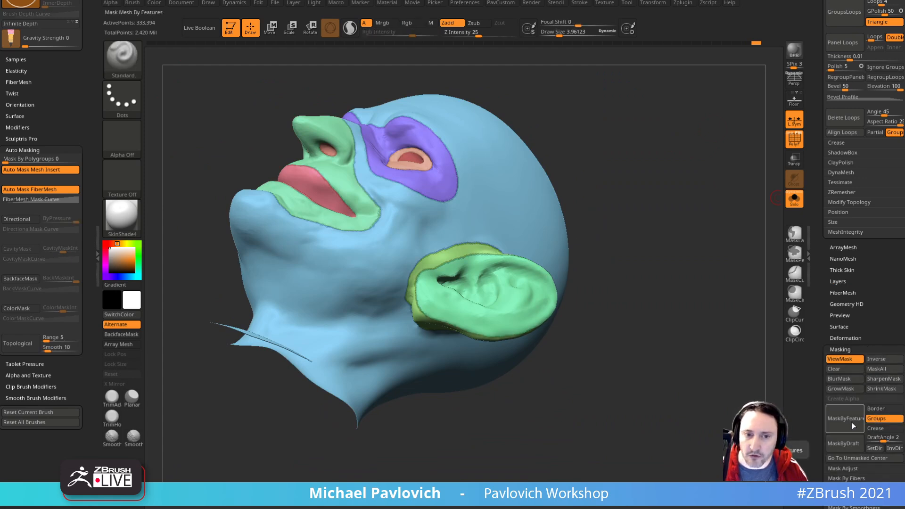
{"action": "left_click", "coordinate": [689, 263], "text": "ctrl"}
{"action": "key", "text": "2"}
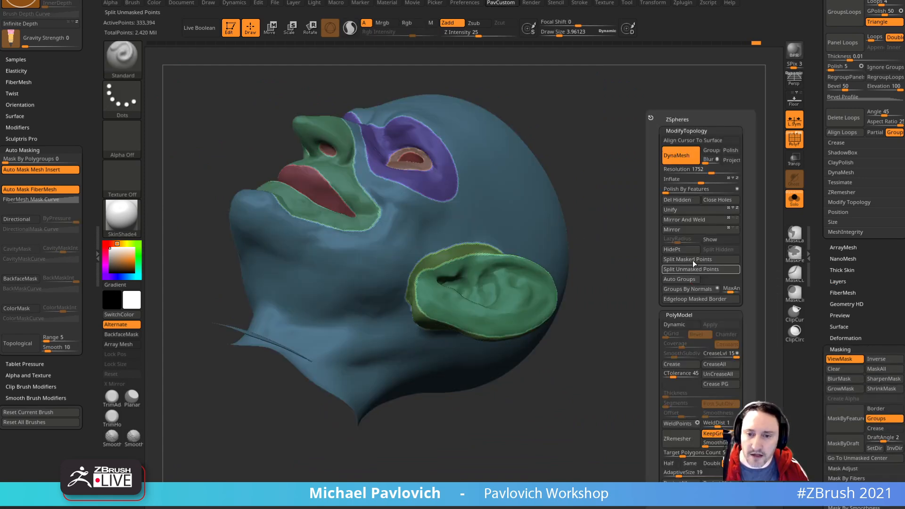
{"action": "mouse_move", "coordinate": [671, 193]}
{"action": "left_mouse_down"}
{"action": "mouse_move", "coordinate": [684, 192]}
{"action": "mouse_move", "coordinate": [703, 254]}
{"action": "left_mouse_up"}
{"action": "mouse_move", "coordinate": [682, 207]}
{"action": "left_mouse_down", "text": "alt"}
{"action": "mouse_move", "coordinate": [714, 233]}
{"action": "mouse_move", "coordinate": [705, 166]}
{"action": "mouse_move", "coordinate": [693, 255]}
{"action": "left_mouse_up", "text": "alt"}
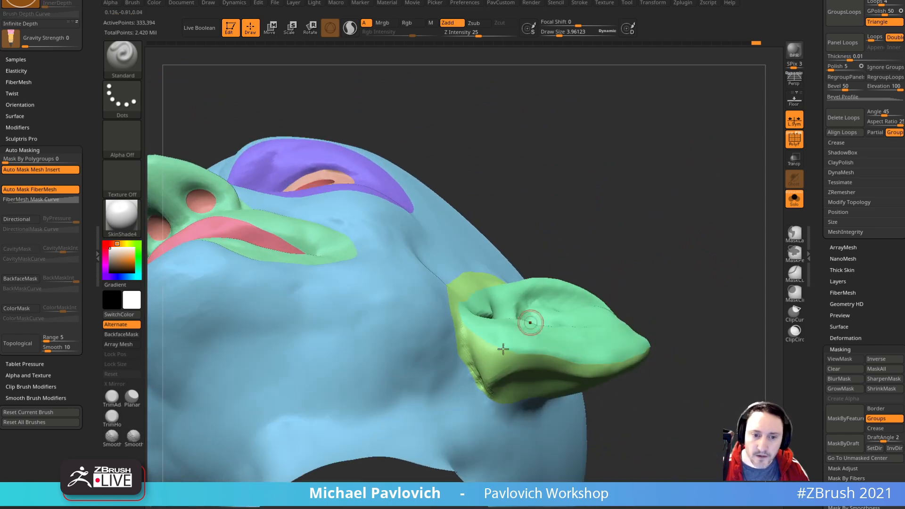
Step: Smooth the polygroup border where the back and upper edge of the ear join the head
{"action": "mouse_move", "coordinate": [674, 297]}
{"action": "left_mouse_down"}
{"action": "mouse_move", "coordinate": [657, 277]}
{"action": "mouse_move", "coordinate": [642, 198]}
{"action": "mouse_move", "coordinate": [535, 285]}
{"action": "left_mouse_up"}
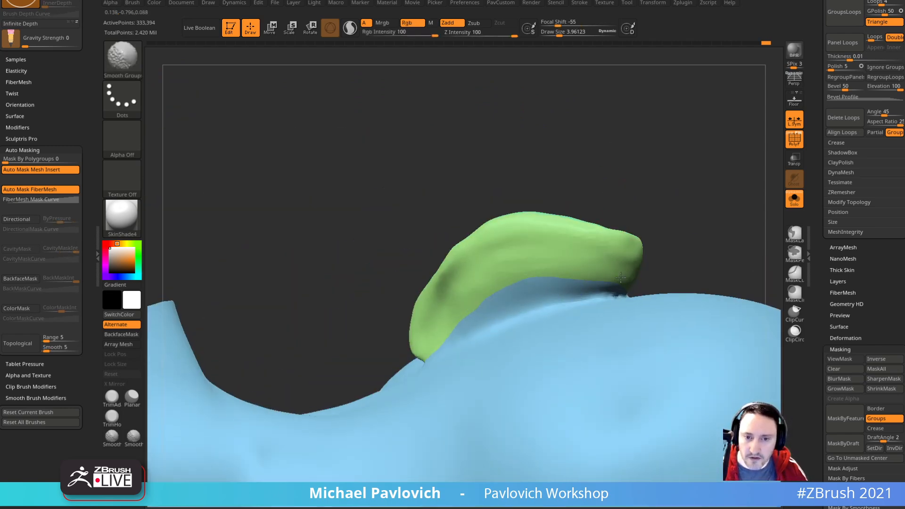
{"action": "left_click_drag", "start_coordinate": [689, 231], "coordinate": [539, 290]}
{"action": "left_click_drag", "start_coordinate": [614, 292], "coordinate": [609, 302]}
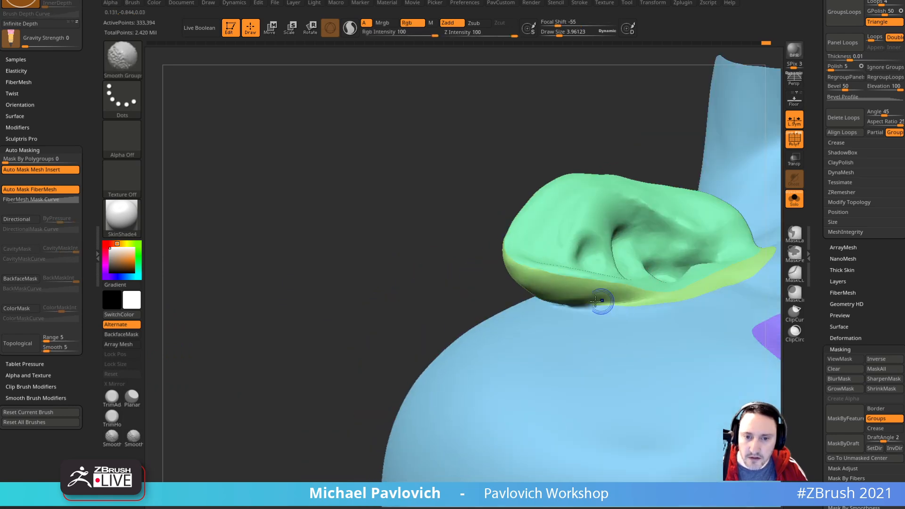
{"action": "left_click_drag", "start_coordinate": [419, 342], "coordinate": [641, 293]}
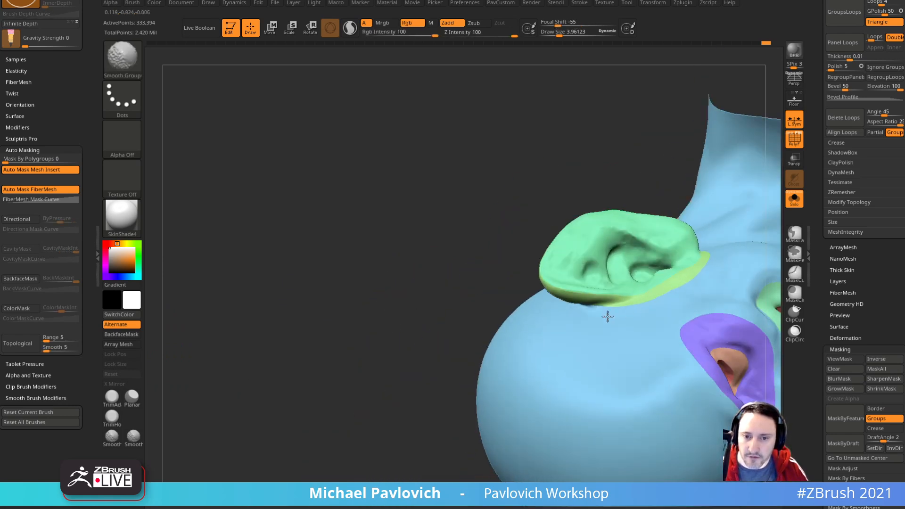
{"action": "mouse_move", "coordinate": [408, 436]}
{"action": "left_mouse_down", "text": "alt"}
{"action": "mouse_move", "coordinate": [699, 198]}
{"action": "mouse_move", "coordinate": [687, 217]}
{"action": "mouse_move", "coordinate": [590, 222]}
{"action": "mouse_move", "coordinate": [697, 252]}
{"action": "mouse_move", "coordinate": [641, 262]}
{"action": "left_mouse_up", "text": "alt"}
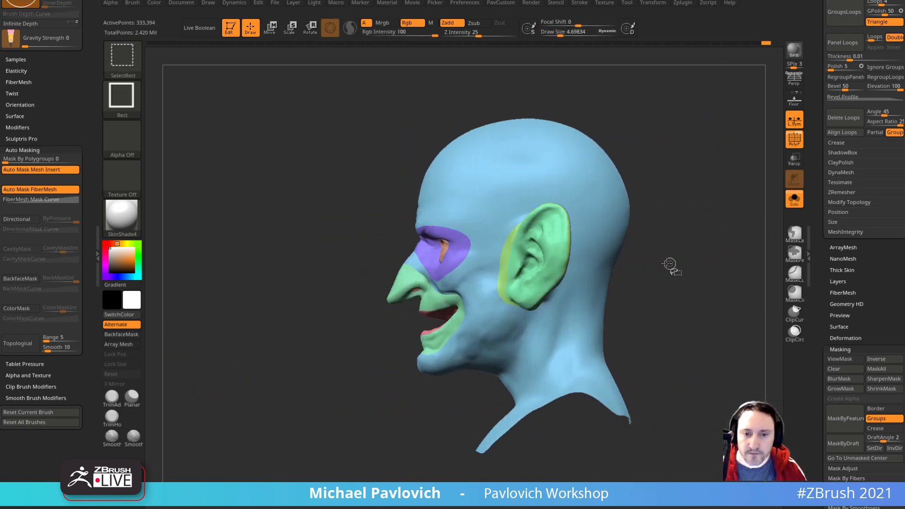
Step: Split the neck and shoulders into their own polygroup with a diagonal SliceCurve cut from behind the neck to below the chin
{"action": "left_click", "coordinate": [122, 54], "text": "ctrl+shift"}
{"action": "left_click", "coordinate": [492, 108]}
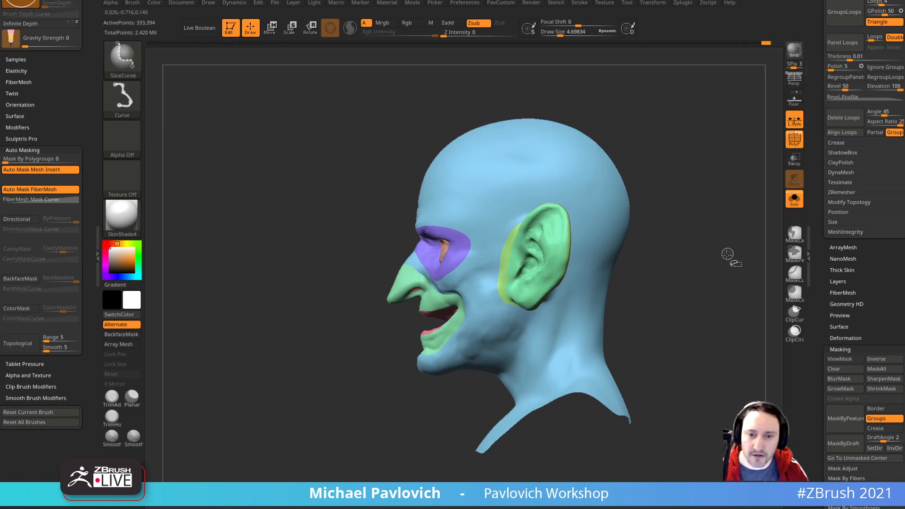
{"action": "mouse_move", "coordinate": [702, 243]}
{"action": "left_mouse_down", "text": "ctrl+shift"}
{"action": "mouse_move", "coordinate": [542, 324]}
{"action": "mouse_move", "coordinate": [529, 348]}
{"action": "mouse_move", "coordinate": [379, 475]}
{"action": "left_mouse_up", "text": "ctrl+shift"}
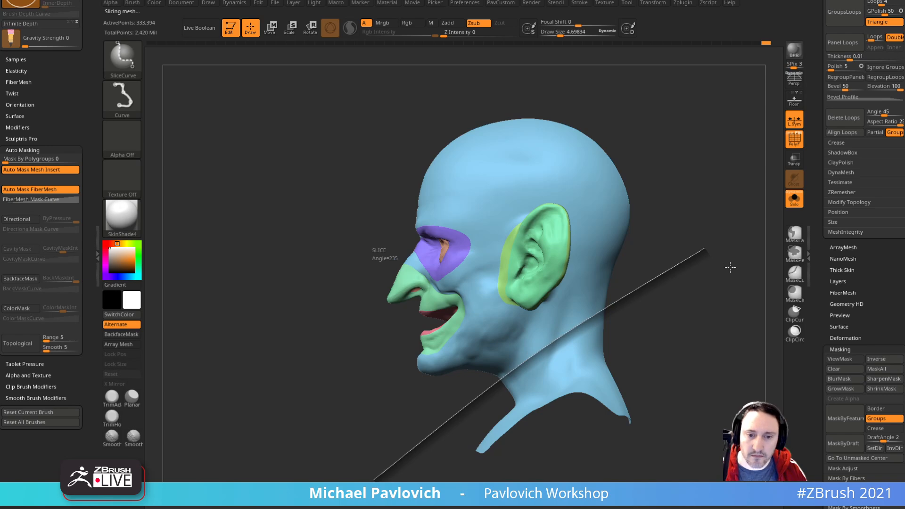
{"action": "left_click_drag", "start_coordinate": [699, 261], "coordinate": [730, 269], "text": "shift"}
{"action": "key", "text": "s"}
{"action": "mouse_move", "coordinate": [689, 289]}
{"action": "left_mouse_down", "text": "alt"}
{"action": "mouse_move", "coordinate": [701, 298]}
{"action": "mouse_move", "coordinate": [697, 289]}
{"action": "mouse_move", "coordinate": [767, 282]}
{"action": "left_mouse_up", "text": "alt"}
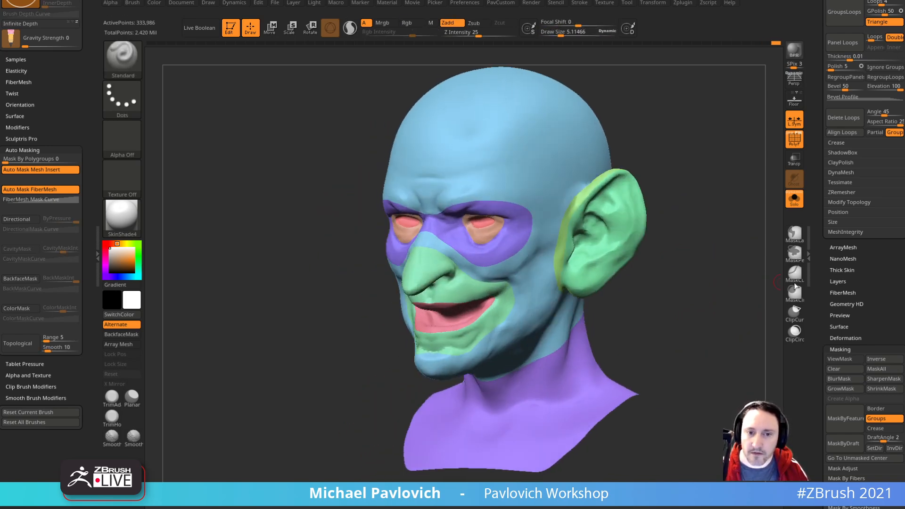
{"action": "left_click_drag", "start_coordinate": [735, 309], "coordinate": [748, 313], "text": "shift"}
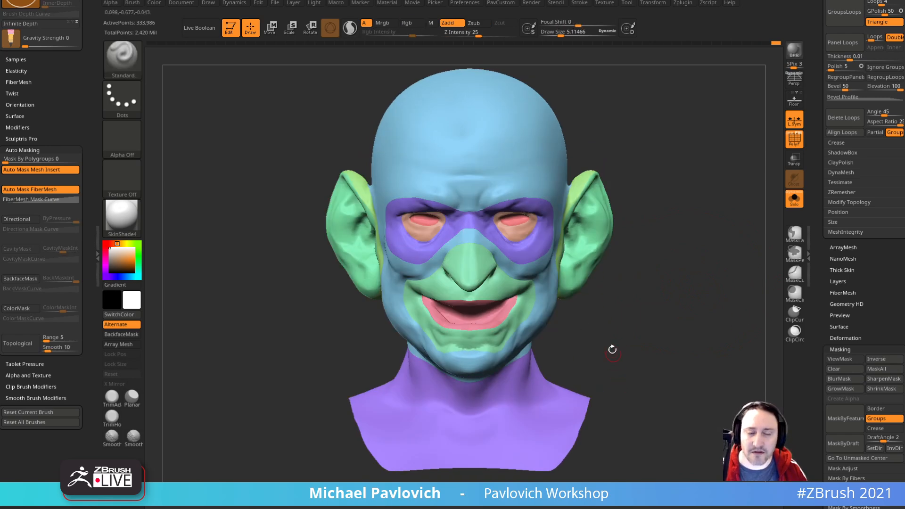
{"action": "key", "text": "ctrl"}
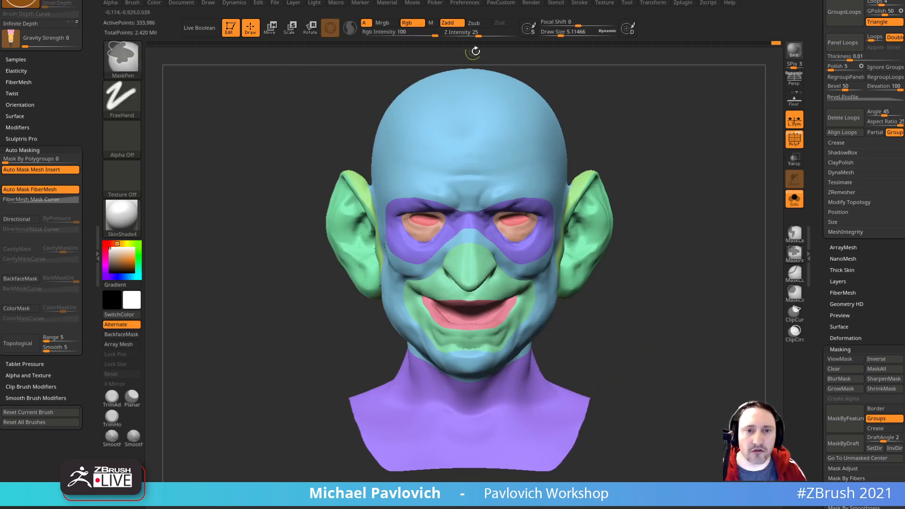
{"action": "left_click_drag", "start_coordinate": [659, 196], "coordinate": [721, 243]}
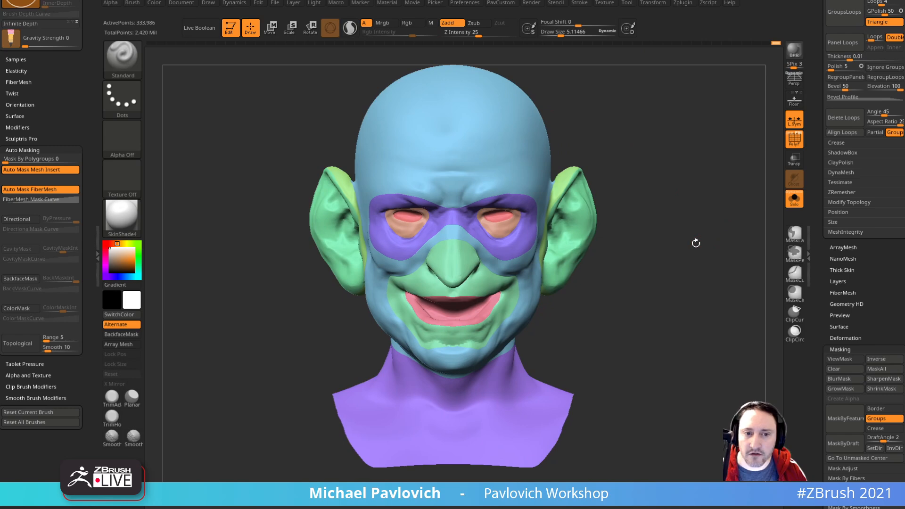
Step: In the ZRemesher settings, set SmoothGroups to about 0.35 and Target Polygons Count to about 15
{"action": "scroll", "coordinate": [846, 297], "scroll_direction": "down", "scroll_amount": 3}
{"action": "left_click", "coordinate": [831, 305]}
{"action": "scroll", "coordinate": [830, 255], "scroll_direction": "up", "scroll_amount": 8}
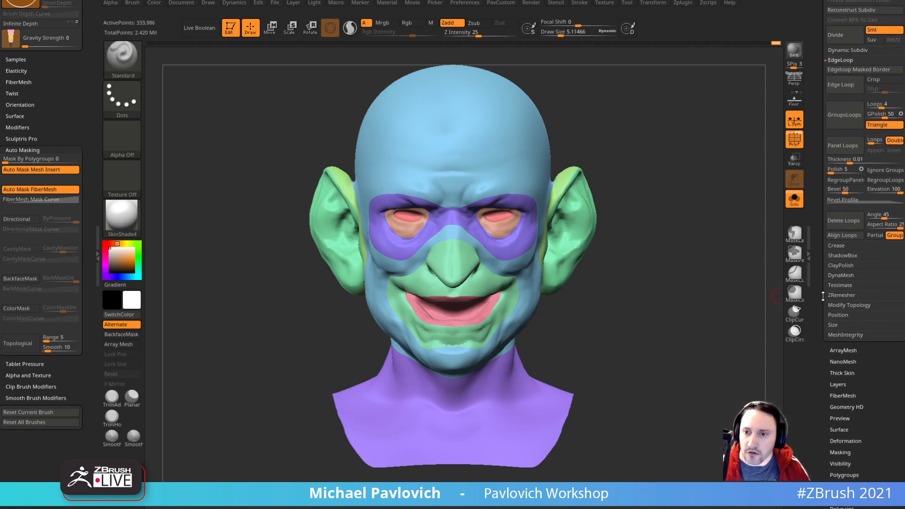
{"action": "scroll", "coordinate": [819, 126], "scroll_direction": "up", "scroll_amount": 4}
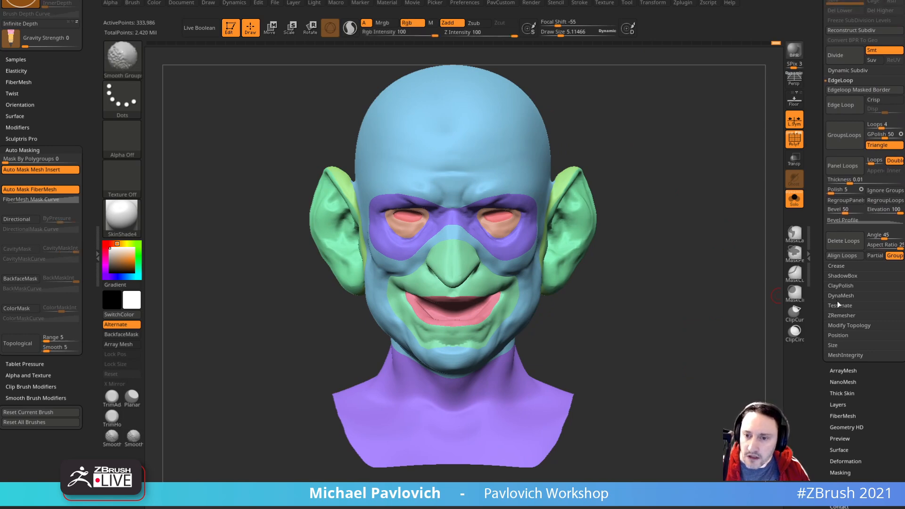
{"action": "scroll", "coordinate": [841, 309], "scroll_direction": "down", "scroll_amount": 2}
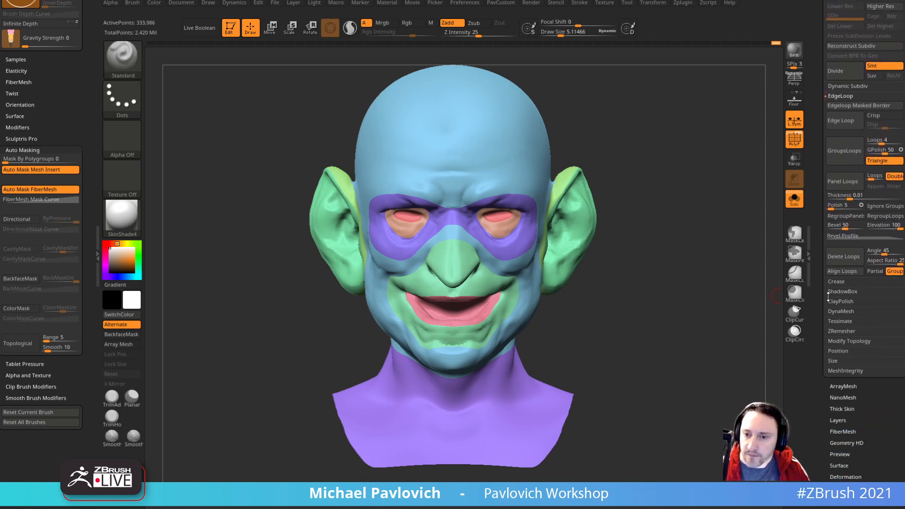
{"action": "key", "text": "shift"}
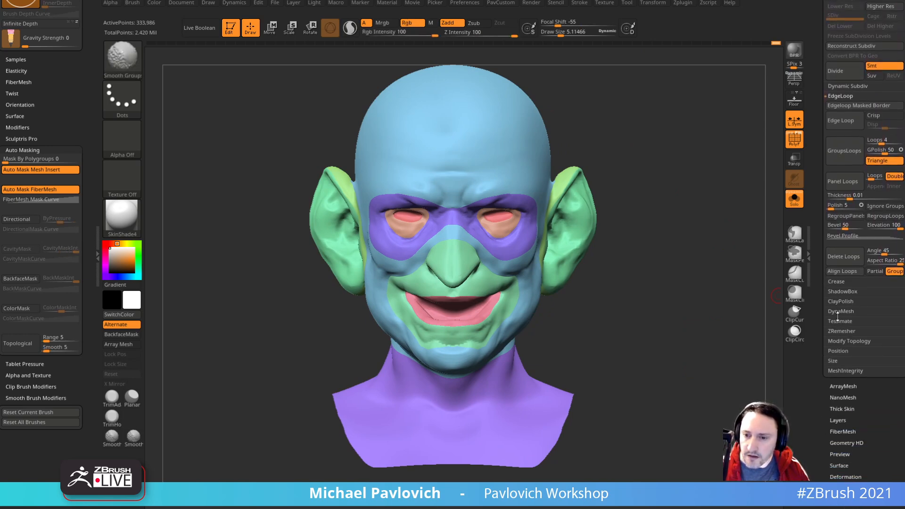
{"action": "left_click", "coordinate": [840, 332]}
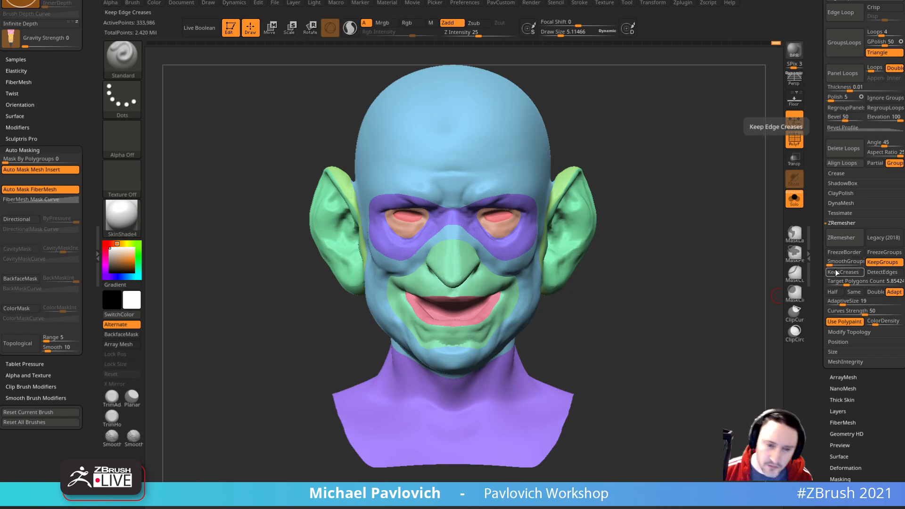
{"action": "right_click_drag", "start_coordinate": [711, 276], "coordinate": [736, 295], "text": "ctrl"}
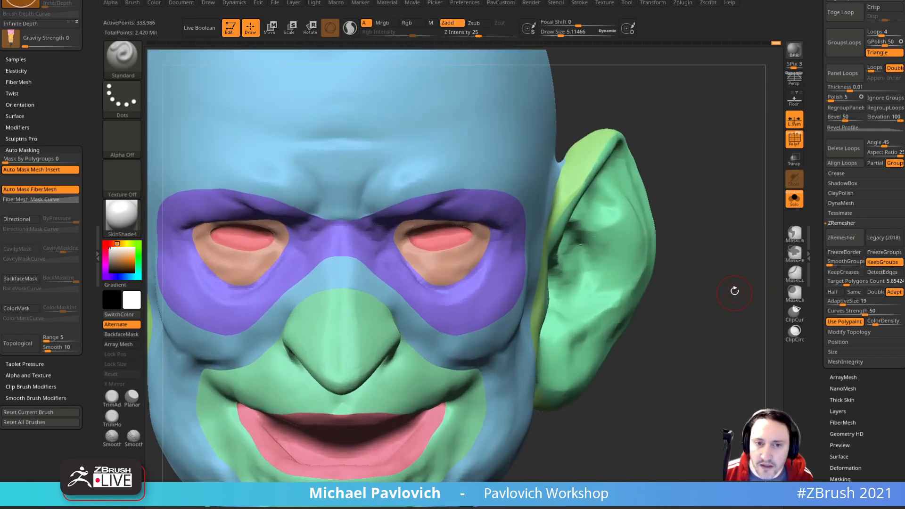
{"action": "key", "text": "shift"}
{"action": "left_click_drag", "start_coordinate": [693, 243], "coordinate": [707, 279], "text": "alt"}
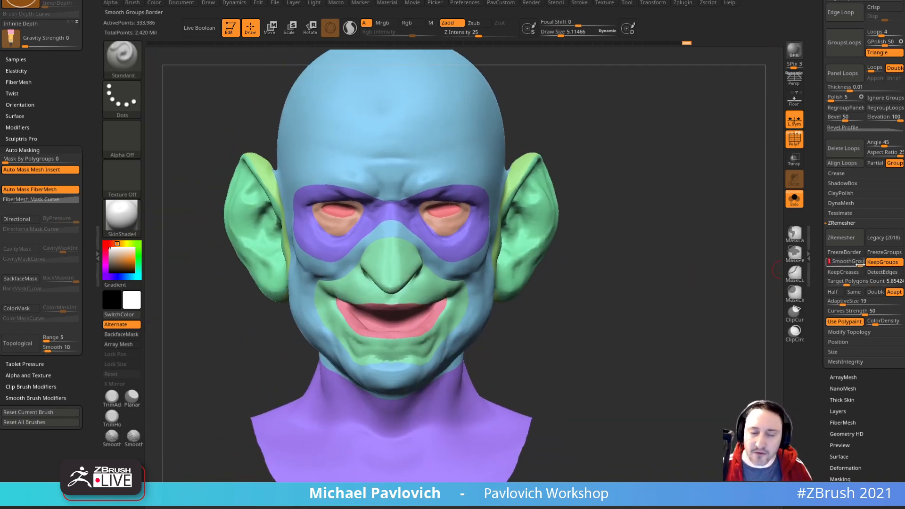
{"action": "left_click_drag", "start_coordinate": [840, 264], "coordinate": [834, 265]}
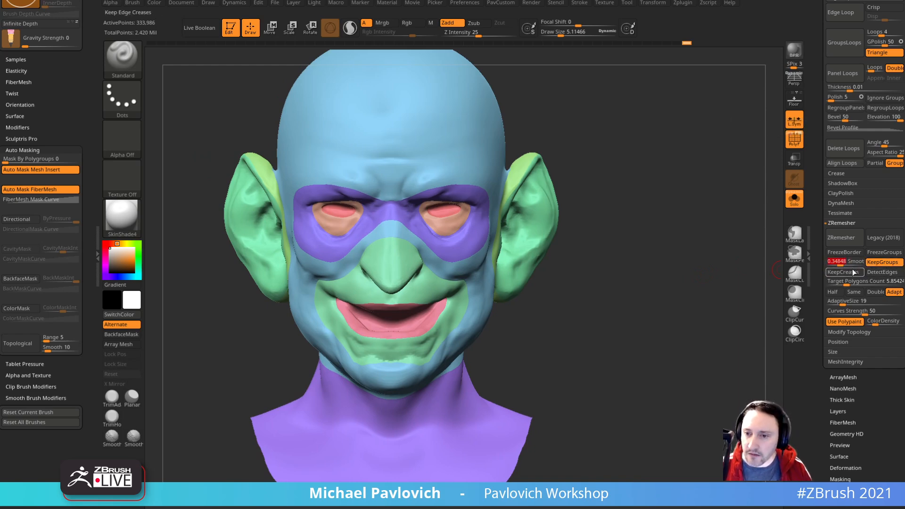
{"action": "left_click_drag", "start_coordinate": [848, 283], "coordinate": [858, 284]}
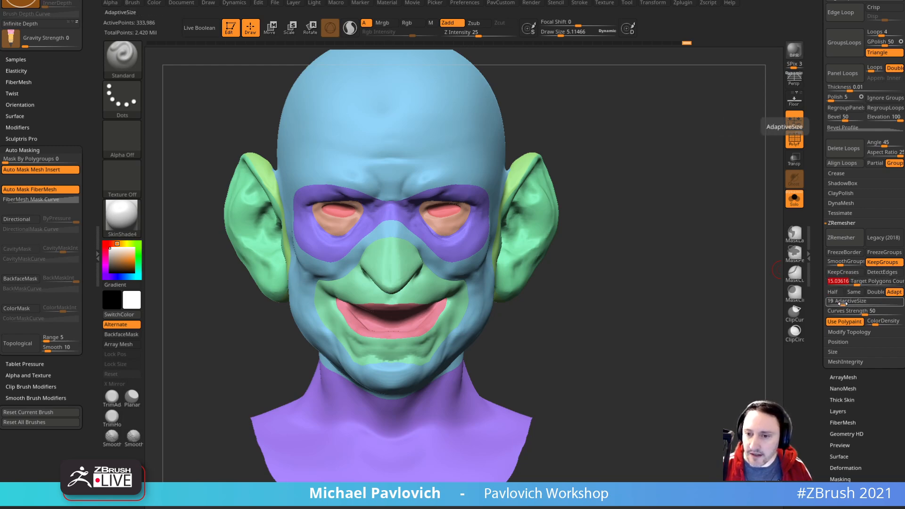
Step: Set ZRemesher's AdaptiveSize to 18 and turn off Use Polypaint
{"action": "left_click_drag", "start_coordinate": [842, 301], "coordinate": [828, 302]}
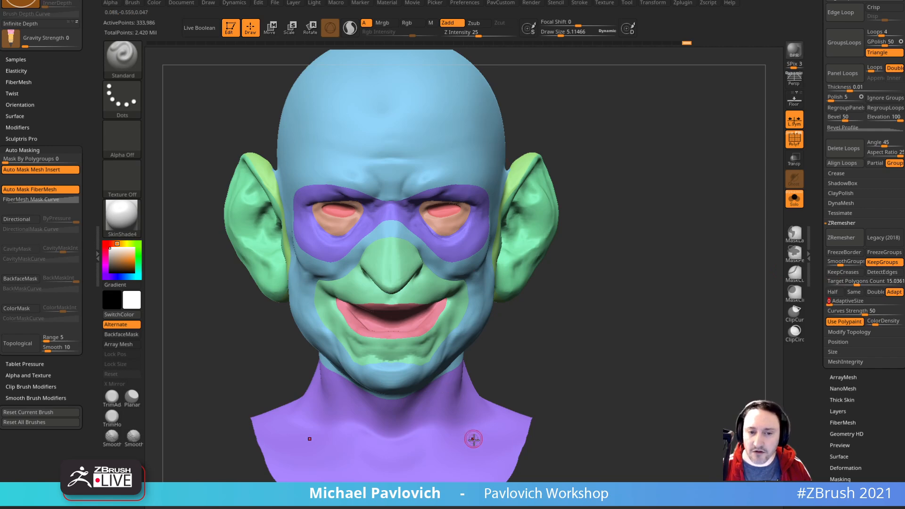
{"action": "left_click", "coordinate": [839, 301]}
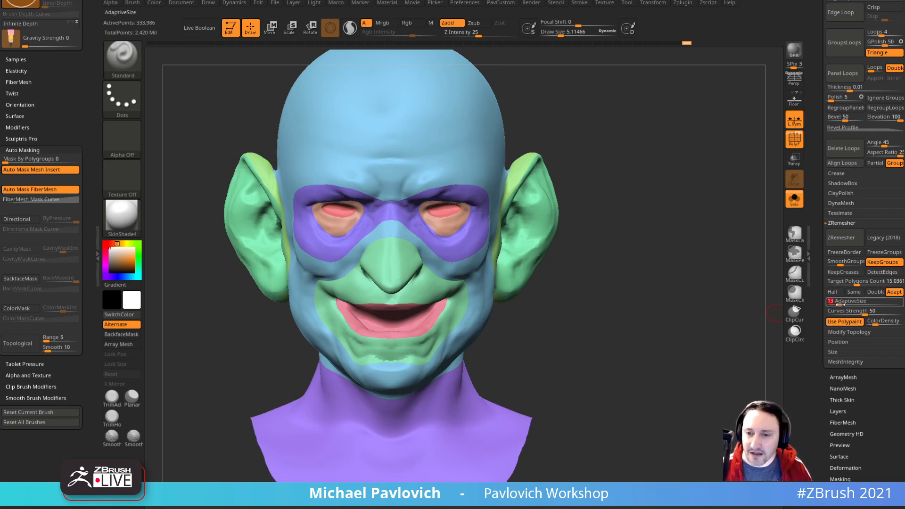
{"action": "mouse_move", "coordinate": [619, 292]}
{"action": "left_mouse_down"}
{"action": "mouse_move", "coordinate": [481, 293]}
{"action": "mouse_move", "coordinate": [519, 264]}
{"action": "mouse_move", "coordinate": [620, 250]}
{"action": "mouse_move", "coordinate": [622, 283]}
{"action": "mouse_move", "coordinate": [585, 242]}
{"action": "mouse_move", "coordinate": [632, 296]}
{"action": "left_mouse_up"}
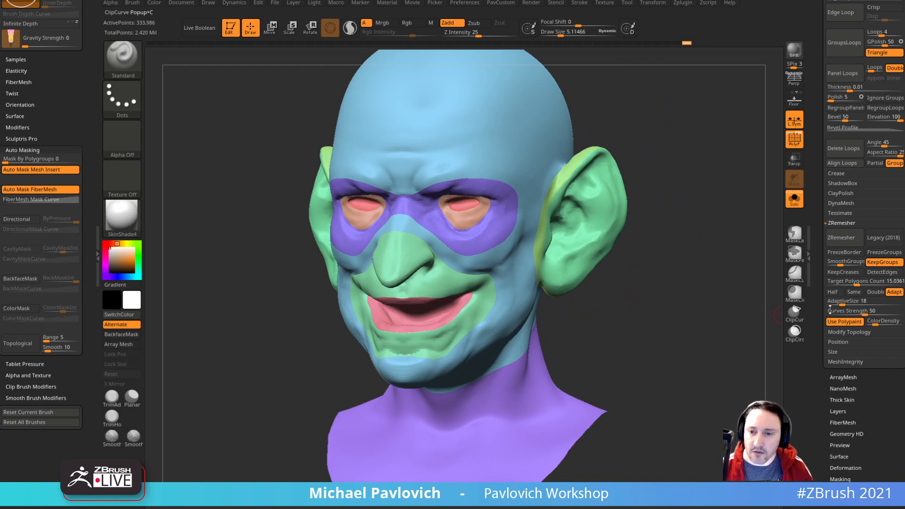
{"action": "left_click", "coordinate": [854, 321]}
{"action": "left_click_drag", "start_coordinate": [754, 323], "coordinate": [625, 275]}
{"action": "left_click_drag", "start_coordinate": [654, 212], "coordinate": [641, 289]}
{"action": "left_click_drag", "start_coordinate": [713, 309], "coordinate": [698, 296]}
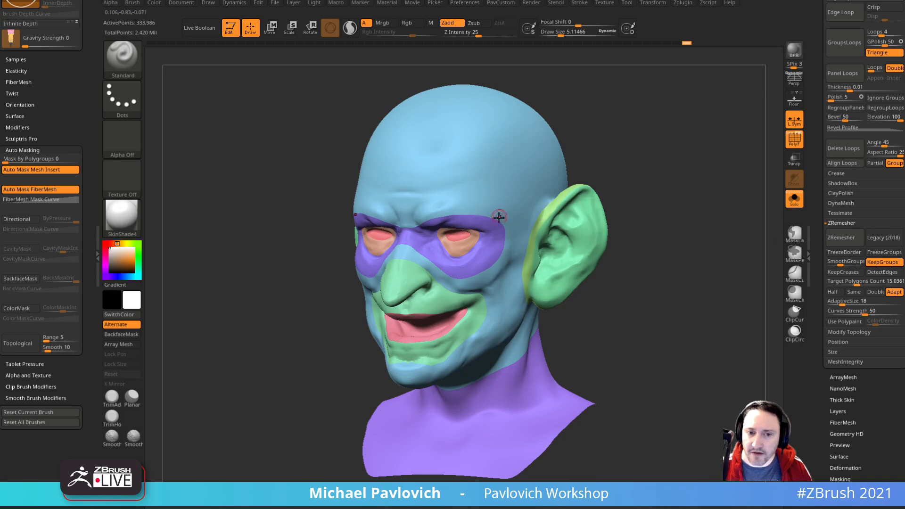
Step: ZRemesh the head with the configured settings, and open the LightBox brush library
{"action": "left_click", "coordinate": [835, 242]}
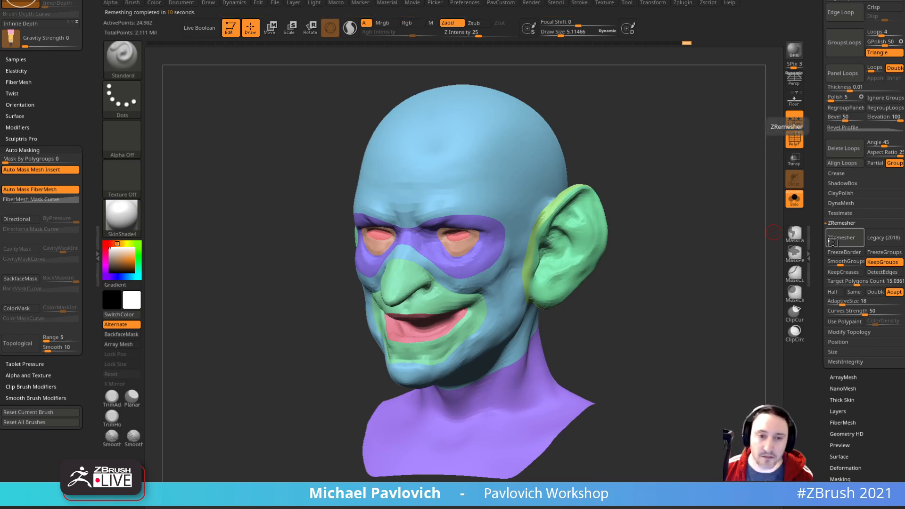
{"action": "left_click_drag", "start_coordinate": [667, 191], "coordinate": [647, 192]}
{"action": "key", "text": "comma"}
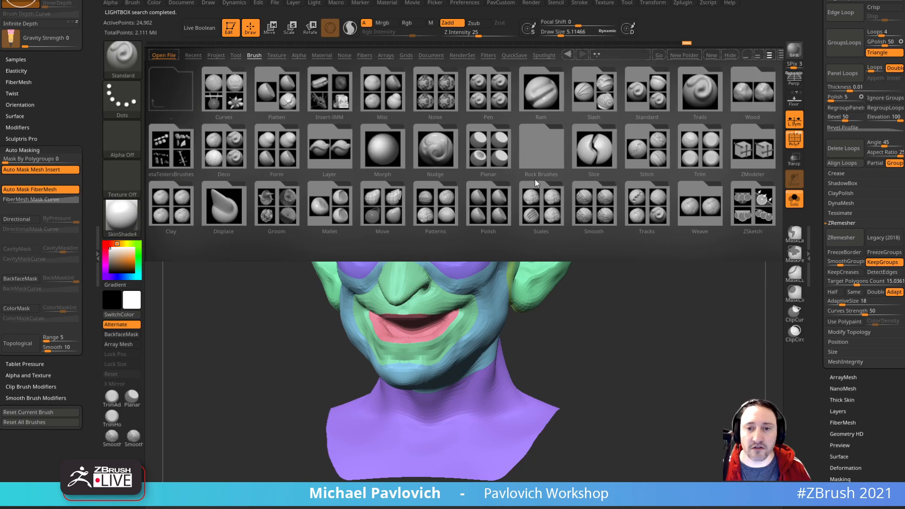
Step: Close the LightBox browser, turn off local symmetry, and show the polyframe wireframe on the head
{"action": "key", "text": "comma"}
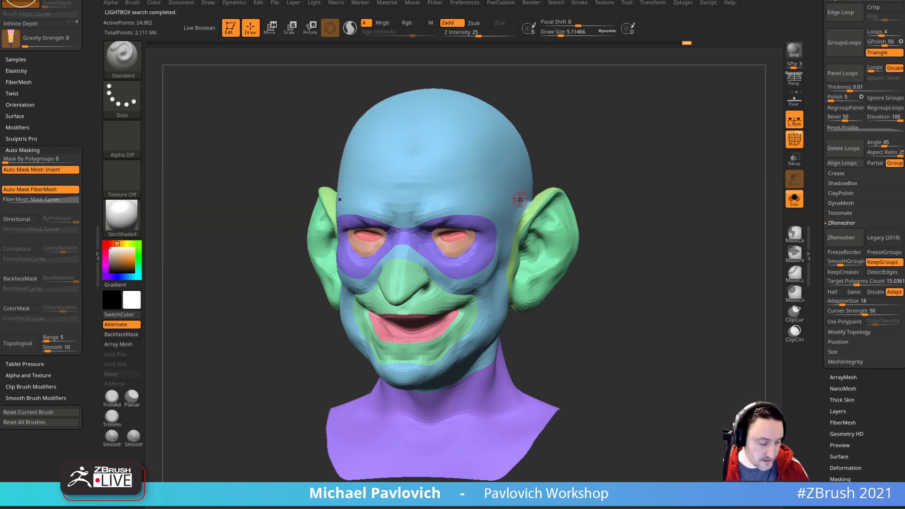
{"action": "key", "text": "b"}
{"action": "mouse_move", "coordinate": [653, 242]}
{"action": "left_mouse_down"}
{"action": "mouse_move", "coordinate": [709, 264]}
{"action": "mouse_move", "coordinate": [726, 226]}
{"action": "left_mouse_up"}
{"action": "left_click", "coordinate": [790, 125]}
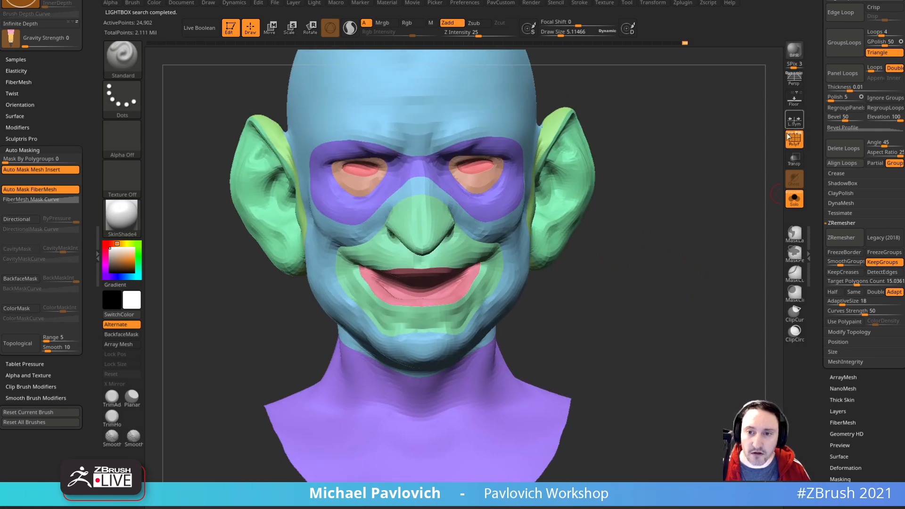
{"action": "left_click", "coordinate": [794, 139]}
{"action": "mouse_move", "coordinate": [743, 201]}
{"action": "left_mouse_down"}
{"action": "mouse_move", "coordinate": [715, 209]}
{"action": "mouse_move", "coordinate": [733, 216]}
{"action": "left_mouse_up"}
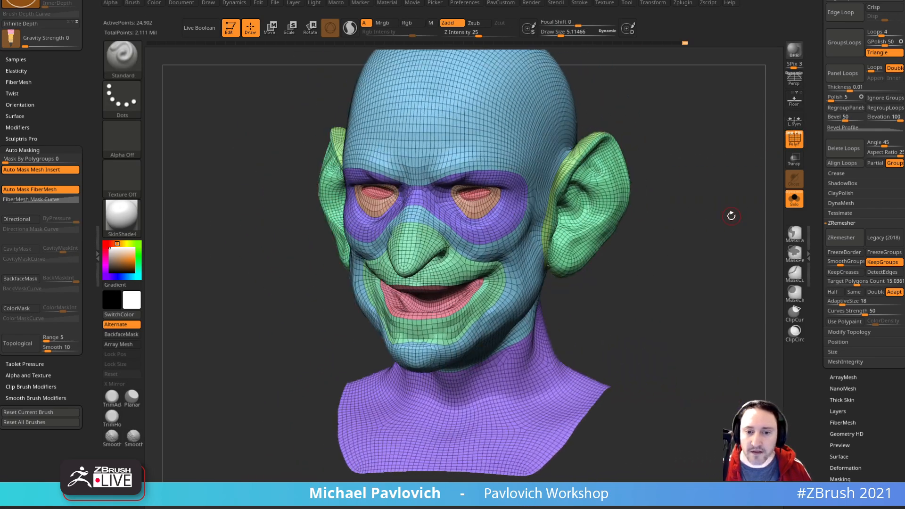
Step: Set ZRemesher's SmoothGroups to 0 and open the subtool's Project settings
{"action": "scroll", "coordinate": [819, 181], "scroll_direction": "up", "scroll_amount": 5}
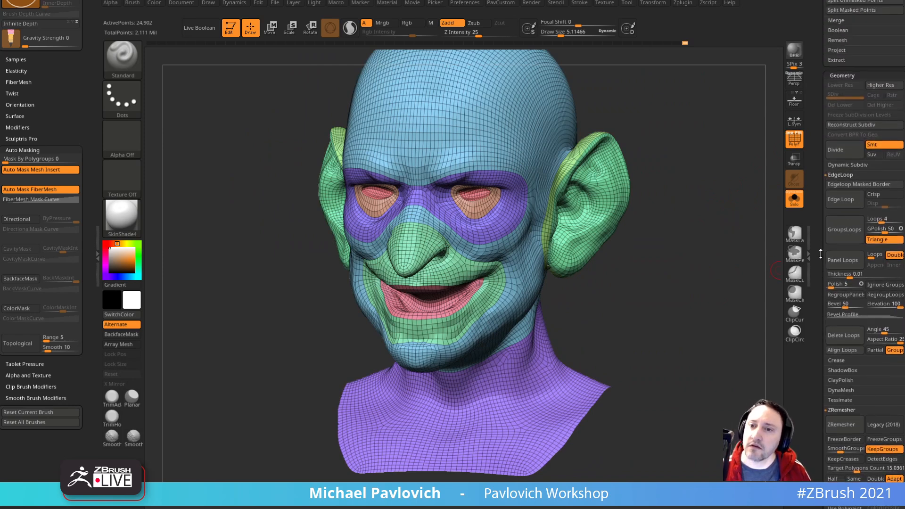
{"action": "scroll", "coordinate": [821, 254], "scroll_direction": "up", "scroll_amount": 4}
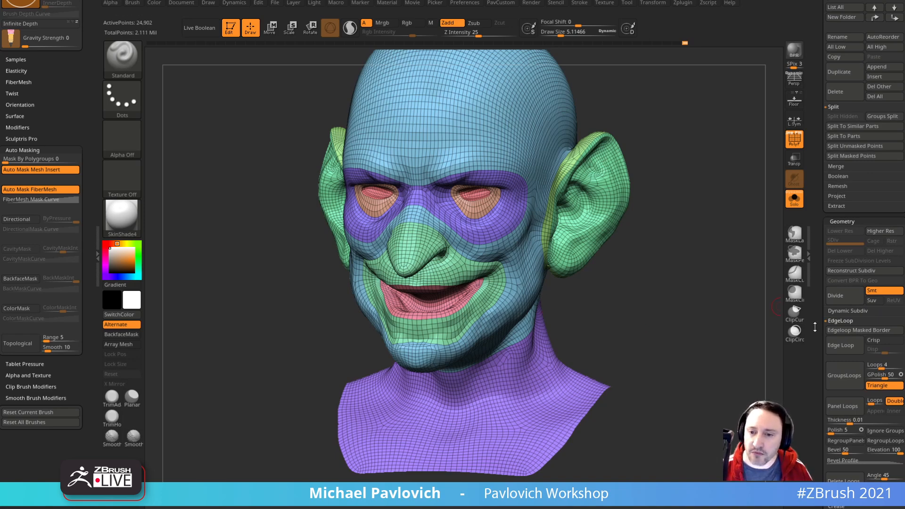
{"action": "scroll", "coordinate": [815, 326], "scroll_direction": "down", "scroll_amount": 6}
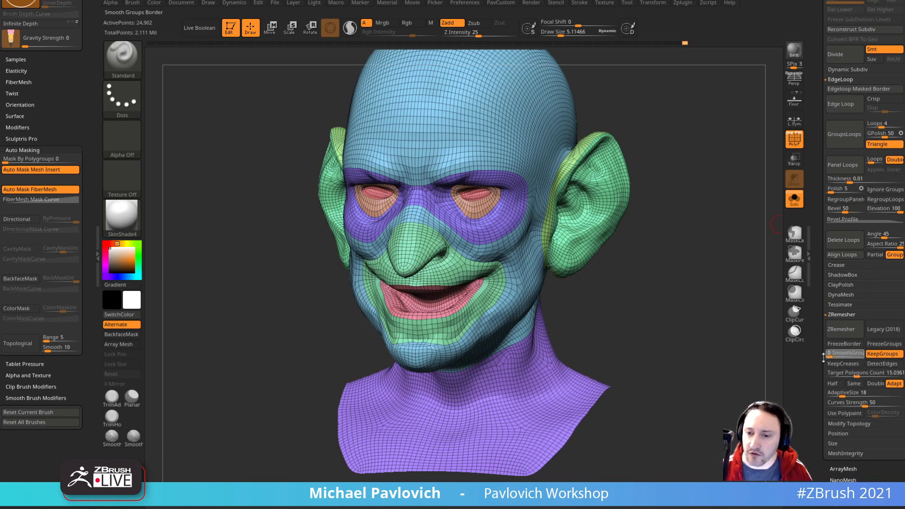
{"action": "scroll", "coordinate": [823, 401], "scroll_direction": "up", "scroll_amount": 5}
{"action": "scroll", "coordinate": [823, 401], "scroll_direction": "up", "scroll_amount": 1}
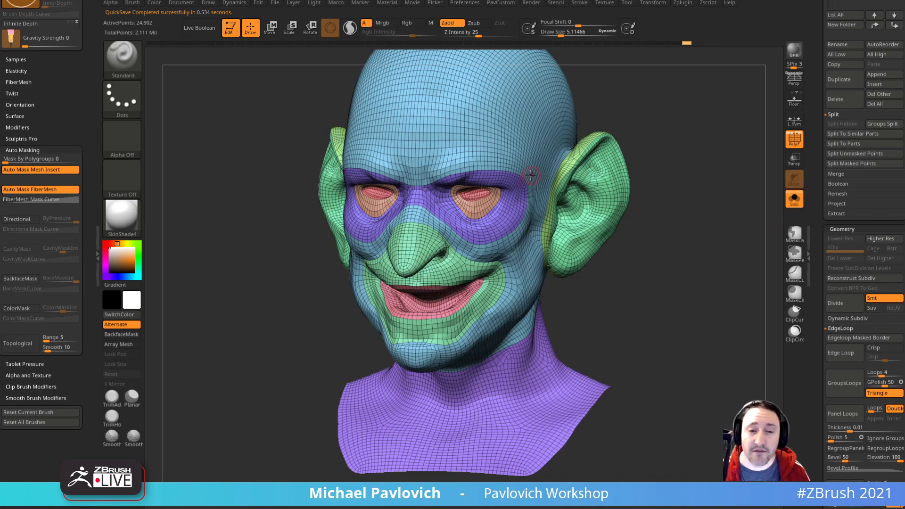
{"action": "mouse_move", "coordinate": [532, 193]}
{"action": "left_mouse_down"}
{"action": "mouse_move", "coordinate": [710, 219]}
{"action": "mouse_move", "coordinate": [678, 222]}
{"action": "left_mouse_up"}
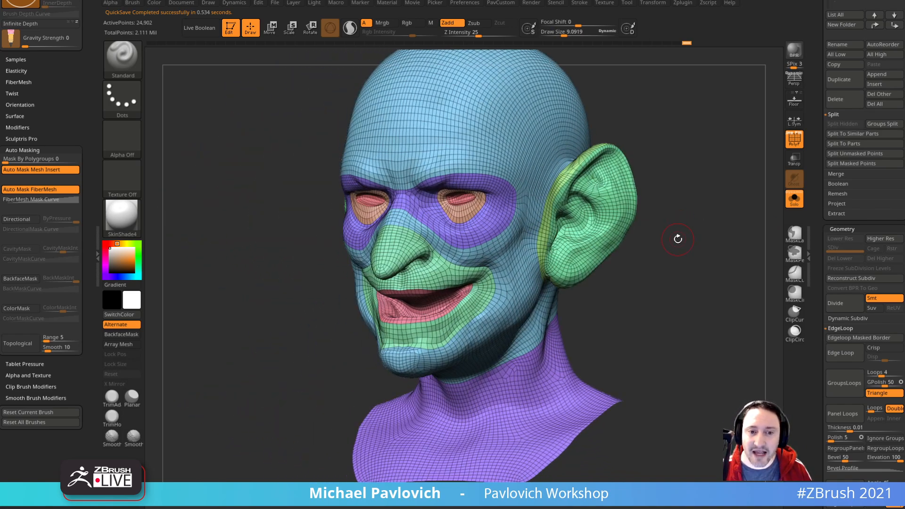
{"action": "mouse_move", "coordinate": [821, 273]}
{"action": "left_mouse_down"}
{"action": "mouse_move", "coordinate": [810, 202]}
{"action": "mouse_move", "coordinate": [815, 263]}
{"action": "left_mouse_up"}
{"action": "left_click", "coordinate": [838, 189]}
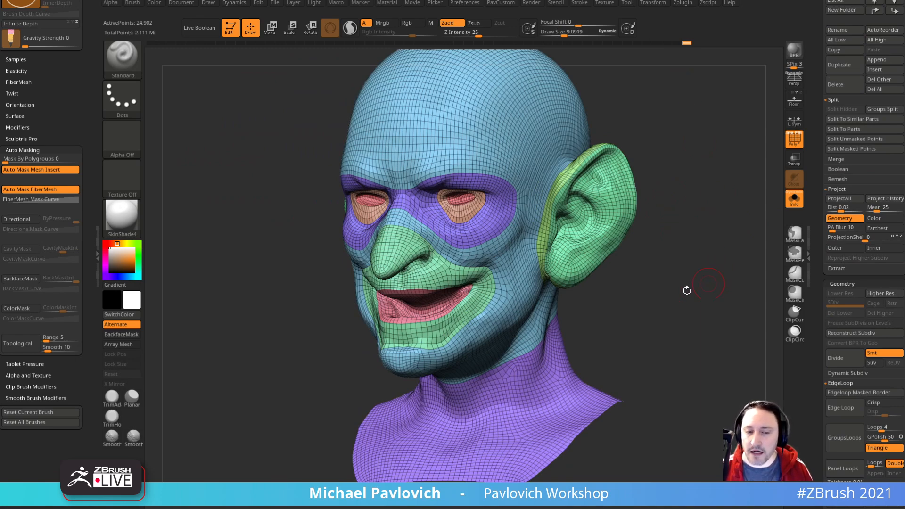
{"action": "left_click_drag", "start_coordinate": [714, 251], "coordinate": [705, 232]}
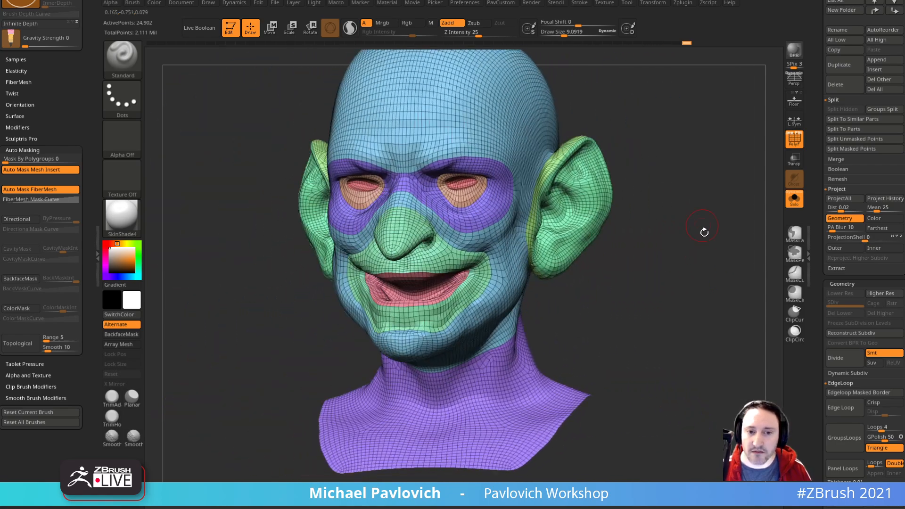
Step: Enable ZRemesher's Half option and ZRemesh the head twice to lower its polygon density
{"action": "scroll", "coordinate": [825, 297], "scroll_direction": "down", "scroll_amount": 8}
{"action": "left_click", "coordinate": [833, 308]}
{"action": "left_click", "coordinate": [842, 254]}
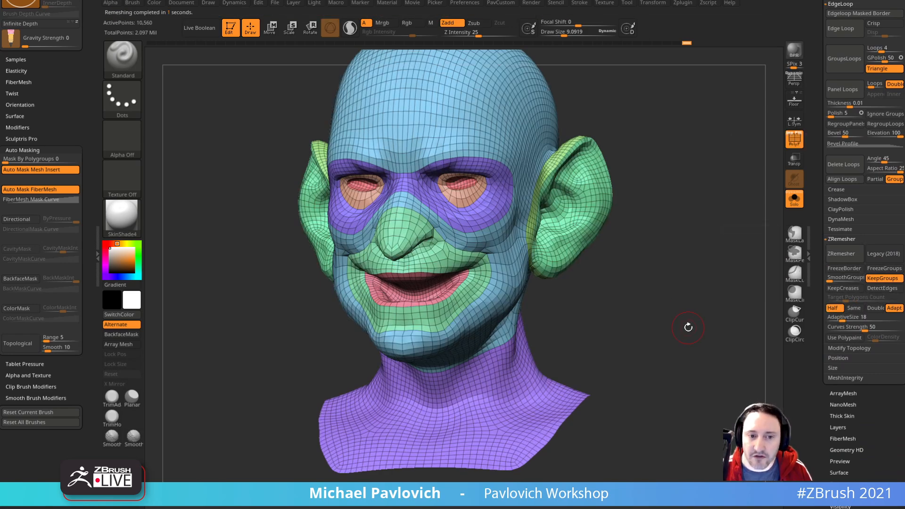
{"action": "key", "text": "2"}
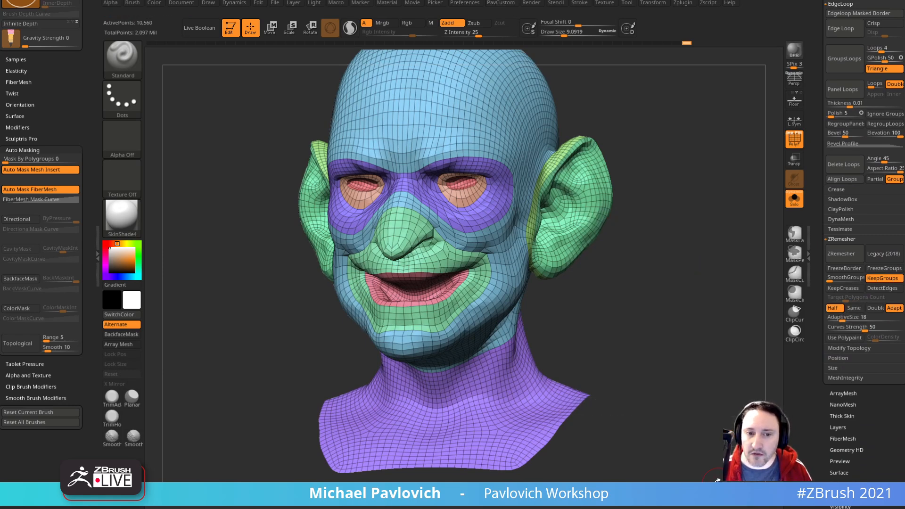
{"action": "left_click", "coordinate": [849, 260]}
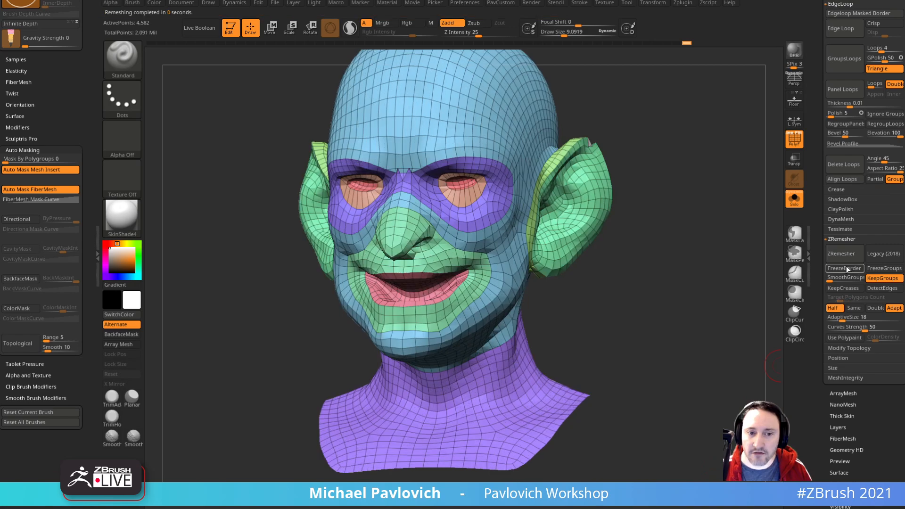
Step: Select the Move brush with a Draw Size of about 4 for adjusting the mesh points between the eyebrows
{"action": "mouse_move", "coordinate": [705, 287]}
{"action": "left_mouse_down"}
{"action": "mouse_move", "coordinate": [704, 296]}
{"action": "mouse_move", "coordinate": [642, 114]}
{"action": "left_mouse_up"}
{"action": "mouse_move", "coordinate": [734, 242]}
{"action": "left_mouse_down"}
{"action": "mouse_move", "coordinate": [762, 237]}
{"action": "mouse_move", "coordinate": [726, 245]}
{"action": "mouse_move", "coordinate": [697, 225]}
{"action": "left_mouse_up"}
{"action": "mouse_move", "coordinate": [697, 225]}
{"action": "left_mouse_down", "text": "alt"}
{"action": "mouse_move", "coordinate": [744, 243]}
{"action": "mouse_move", "coordinate": [744, 288]}
{"action": "left_mouse_up", "text": "alt"}
{"action": "key", "text": "b"}
{"action": "key", "text": "m"}
{"action": "key", "text": "v"}
{"action": "key", "text": "s"}
{"action": "left_click_drag", "start_coordinate": [467, 195], "coordinate": [444, 203]}
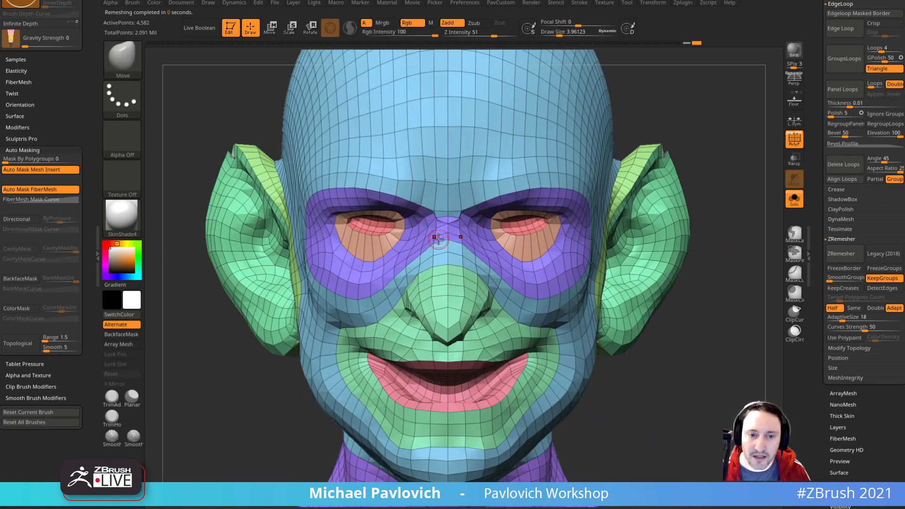
Step: Smooth and reposition the pinched vertices at the ear tips using the Move brush
{"action": "mouse_move", "coordinate": [748, 170]}
{"action": "left_mouse_down"}
{"action": "mouse_move", "coordinate": [749, 146]}
{"action": "mouse_move", "coordinate": [573, 165]}
{"action": "left_mouse_up"}
{"action": "left_click_drag", "start_coordinate": [618, 248], "coordinate": [613, 235], "text": "shift"}
{"action": "left_click_drag", "start_coordinate": [691, 227], "coordinate": [650, 244]}
{"action": "left_click_drag", "start_coordinate": [567, 247], "coordinate": [575, 243], "text": "shift"}
{"action": "left_click_drag", "start_coordinate": [654, 240], "coordinate": [582, 244]}
{"action": "mouse_move", "coordinate": [743, 217]}
{"action": "left_mouse_down", "text": "alt"}
{"action": "mouse_move", "coordinate": [707, 263]}
{"action": "mouse_move", "coordinate": [750, 279]}
{"action": "left_mouse_up", "text": "alt"}
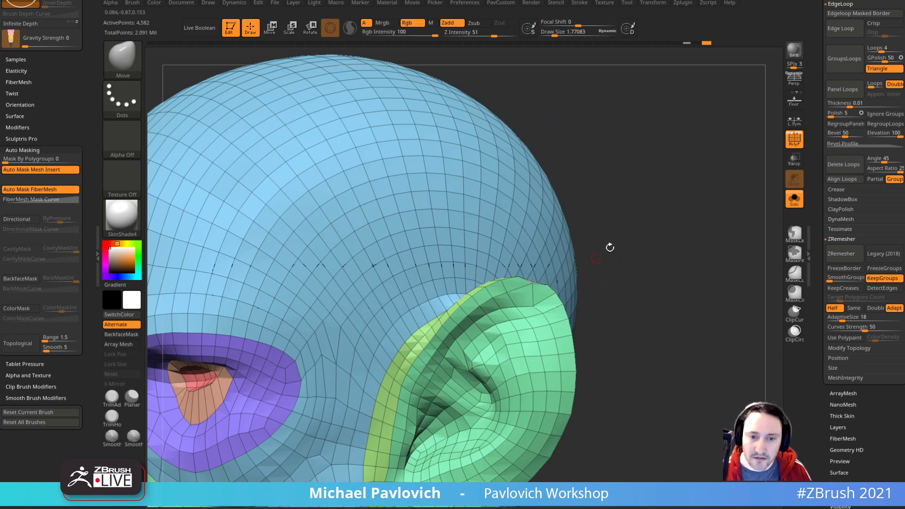
{"action": "left_click_drag", "start_coordinate": [587, 263], "coordinate": [578, 277]}
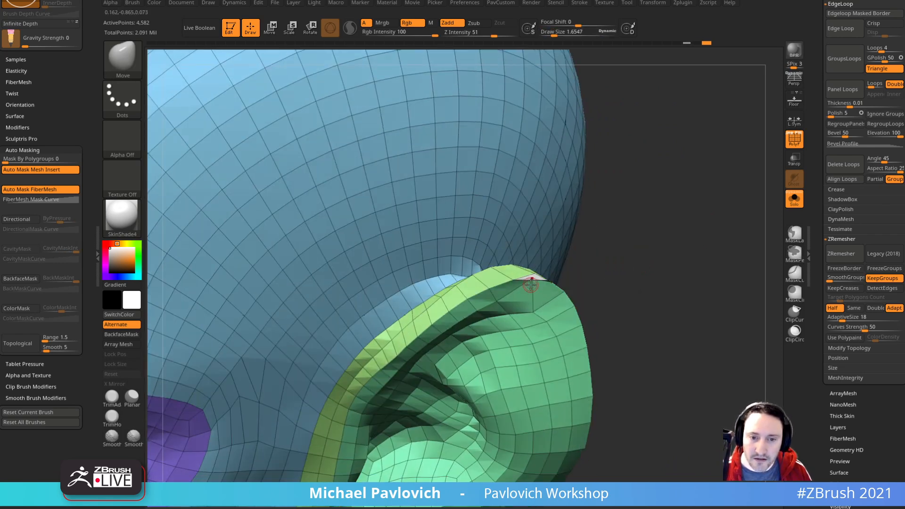
{"action": "mouse_move", "coordinate": [632, 262]}
{"action": "left_mouse_down"}
{"action": "mouse_move", "coordinate": [610, 271]}
{"action": "mouse_move", "coordinate": [630, 248]}
{"action": "mouse_move", "coordinate": [755, 257]}
{"action": "mouse_move", "coordinate": [681, 264]}
{"action": "mouse_move", "coordinate": [725, 208]}
{"action": "mouse_move", "coordinate": [716, 168]}
{"action": "mouse_move", "coordinate": [711, 183]}
{"action": "left_mouse_up"}
Step: Collapse the small edge between the eyebrows with the ZModeler brush's Collapse Edge action
{"action": "key", "text": "b"}
{"action": "key", "text": "z"}
{"action": "key", "text": "m"}
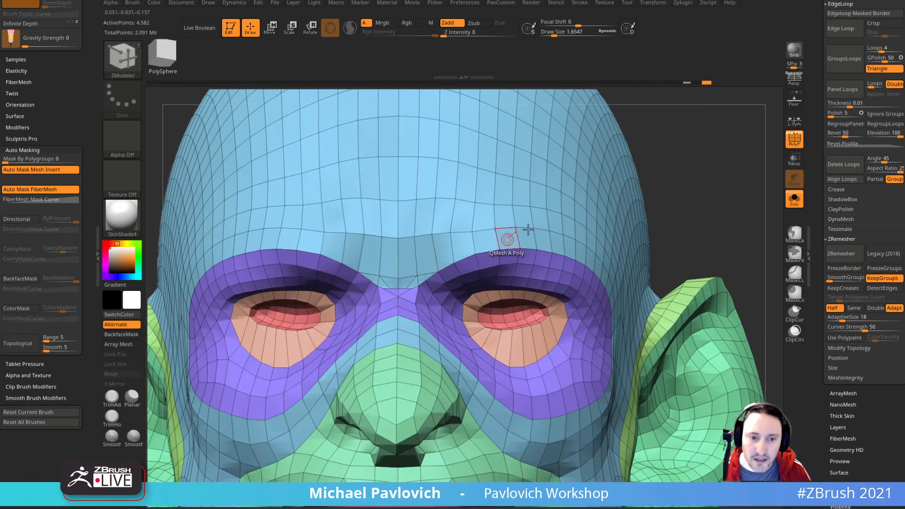
{"action": "right_click_drag", "start_coordinate": [483, 252], "coordinate": [457, 281]}
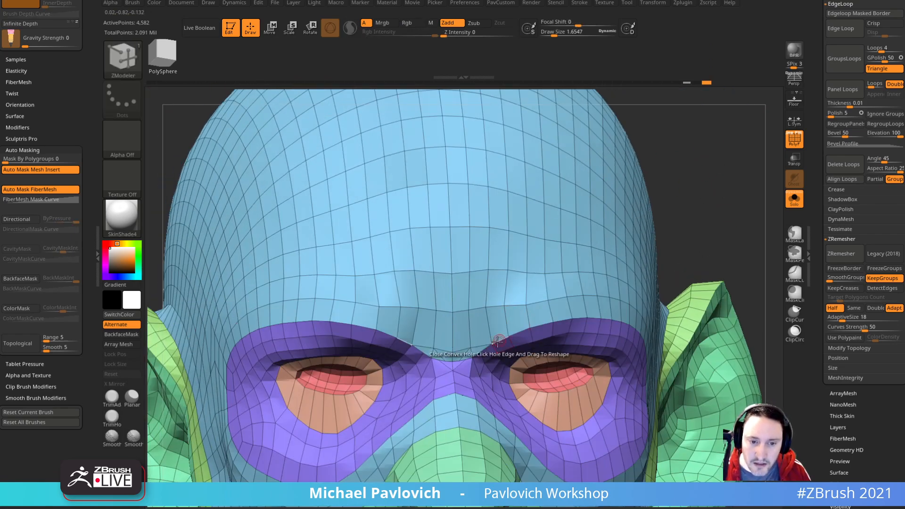
{"action": "key", "text": "space"}
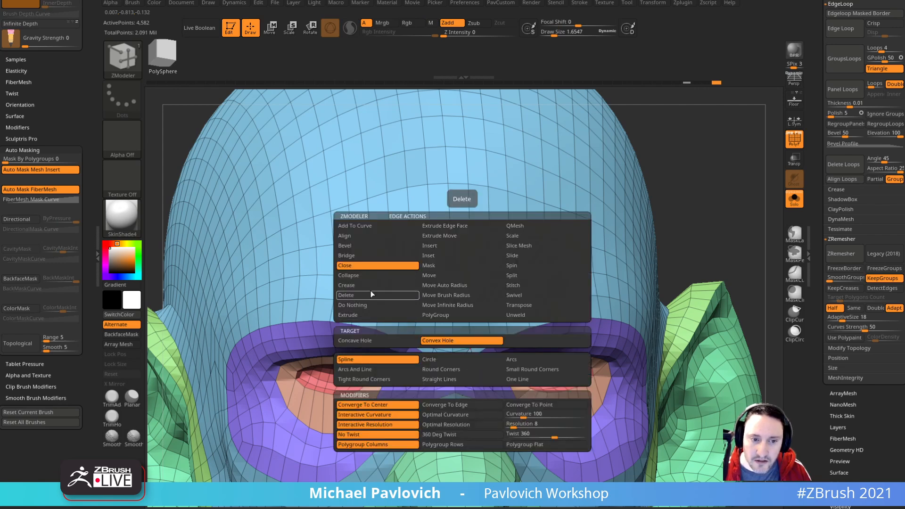
{"action": "left_click", "coordinate": [374, 275]}
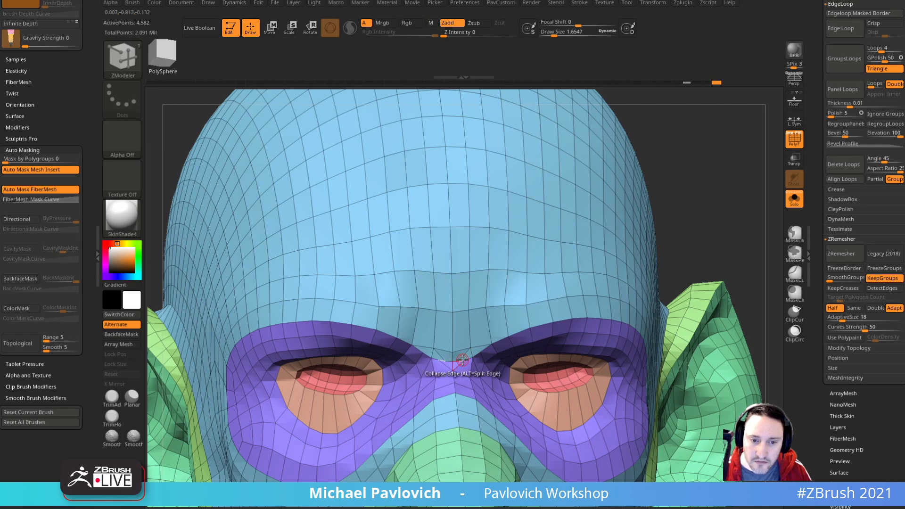
{"action": "left_click", "coordinate": [463, 360]}
Step: Delete the remaining extra edge between the eyebrows with ZModeler's Delete edge action
{"action": "mouse_move", "coordinate": [722, 212]}
{"action": "left_mouse_down"}
{"action": "mouse_move", "coordinate": [734, 234]}
{"action": "mouse_move", "coordinate": [724, 207]}
{"action": "left_mouse_up"}
{"action": "key", "text": "space"}
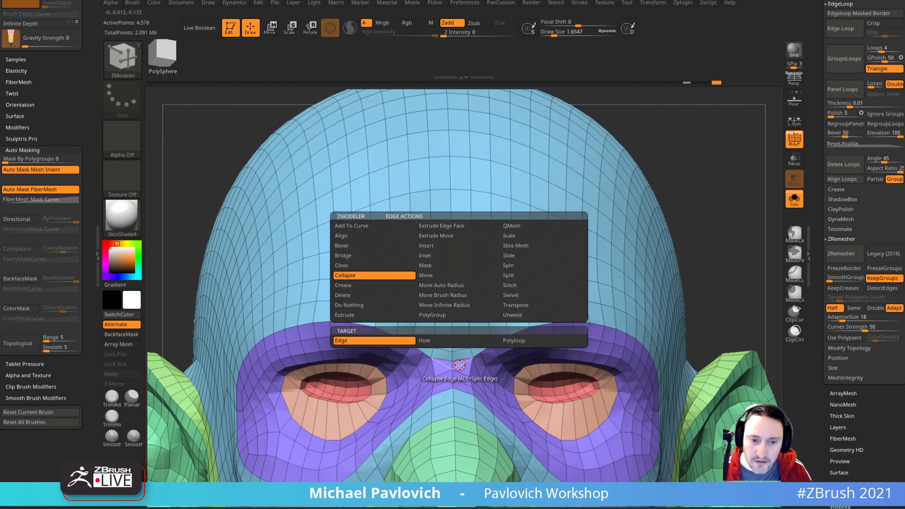
{"action": "left_click", "coordinate": [347, 296]}
{"action": "left_click", "coordinate": [463, 364]}
Step: Switch back to the Move brush and frame the whole head in a three-quarter view
{"action": "mouse_move", "coordinate": [754, 217]}
{"action": "left_mouse_down", "text": "alt"}
{"action": "mouse_move", "coordinate": [744, 214]}
{"action": "mouse_move", "coordinate": [726, 319]}
{"action": "mouse_move", "coordinate": [738, 250]}
{"action": "mouse_move", "coordinate": [716, 272]}
{"action": "mouse_move", "coordinate": [724, 225]}
{"action": "mouse_move", "coordinate": [722, 278]}
{"action": "left_mouse_up", "text": "alt"}
{"action": "key", "text": "s"}
{"action": "left_click_drag", "start_coordinate": [526, 362], "coordinate": [533, 361]}
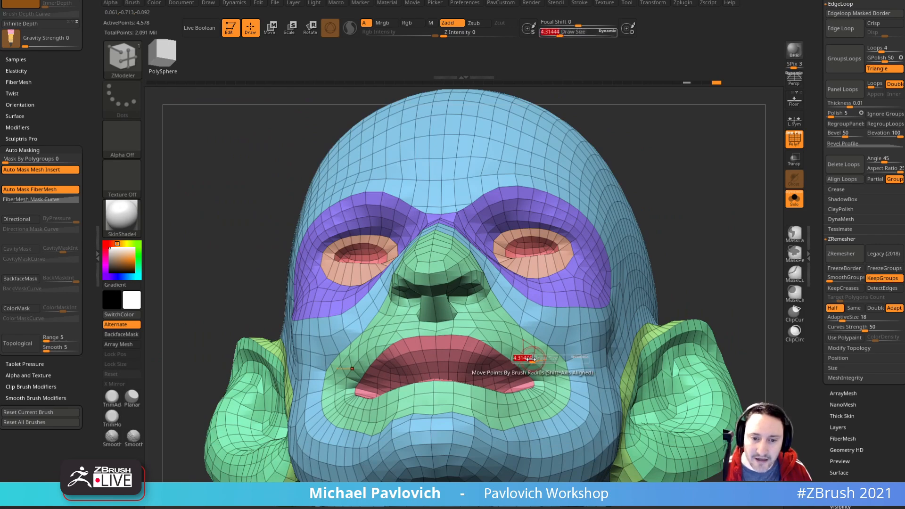
{"action": "key", "text": "b"}
{"action": "key", "text": "m"}
{"action": "key", "text": "v"}
{"action": "key", "text": "f"}
{"action": "right_click_drag", "start_coordinate": [709, 265], "coordinate": [721, 283]}
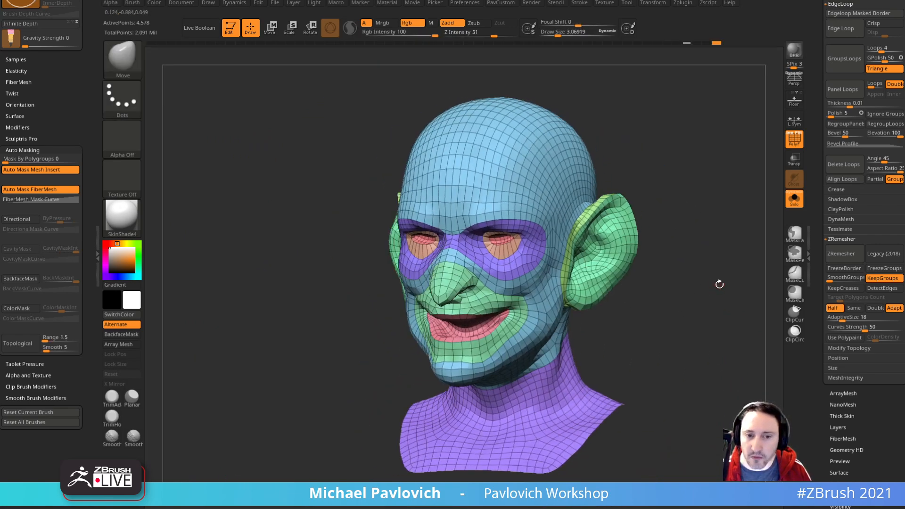
Step: Set ZRemesher to the Same polygon count, ZRemesh the head, undo that pass, and ZRemesh it again
{"action": "key", "text": "2"}
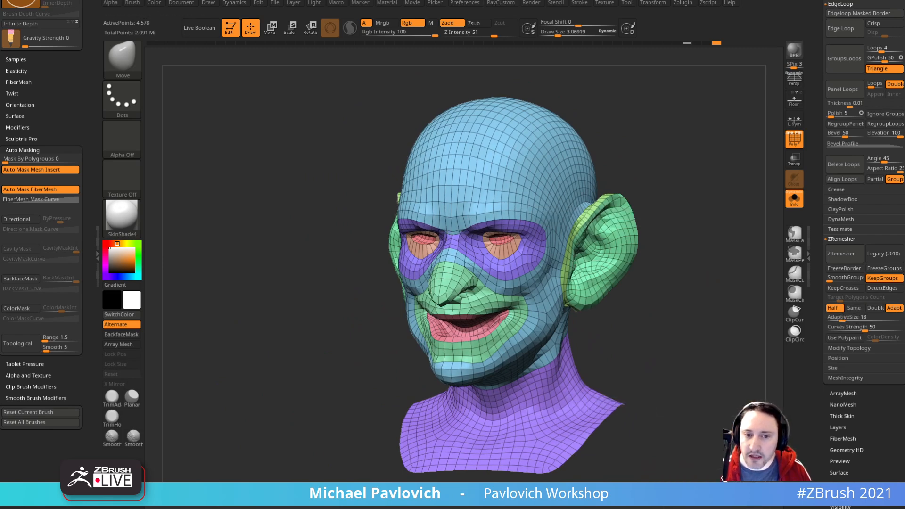
{"action": "left_click", "coordinate": [853, 308]}
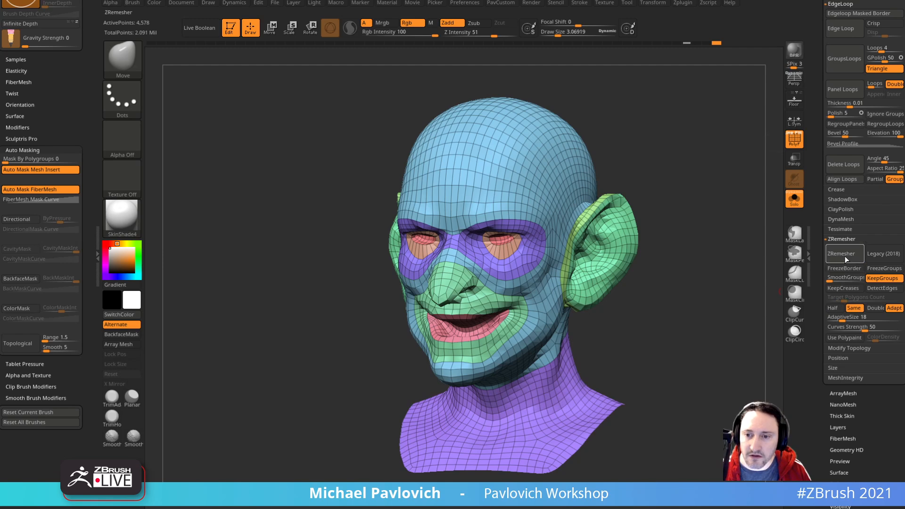
{"action": "left_click", "coordinate": [845, 256]}
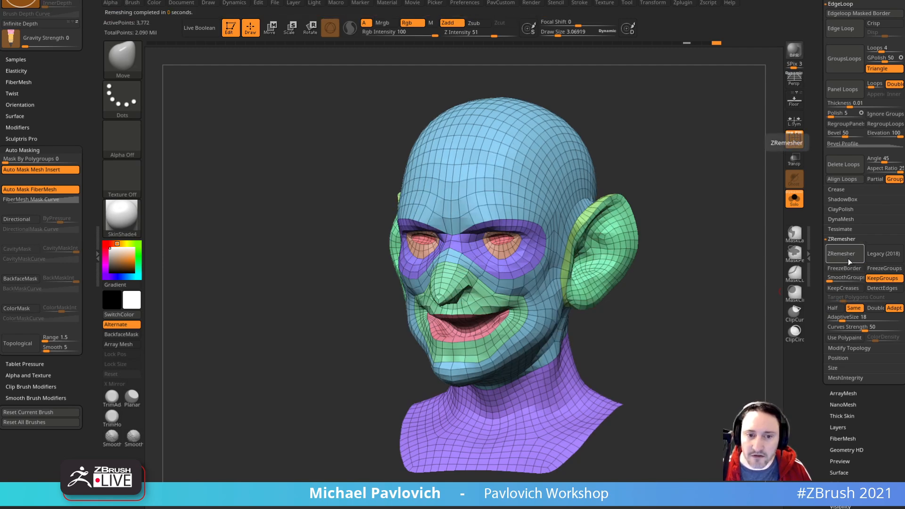
{"action": "key", "text": "ctrl+z"}
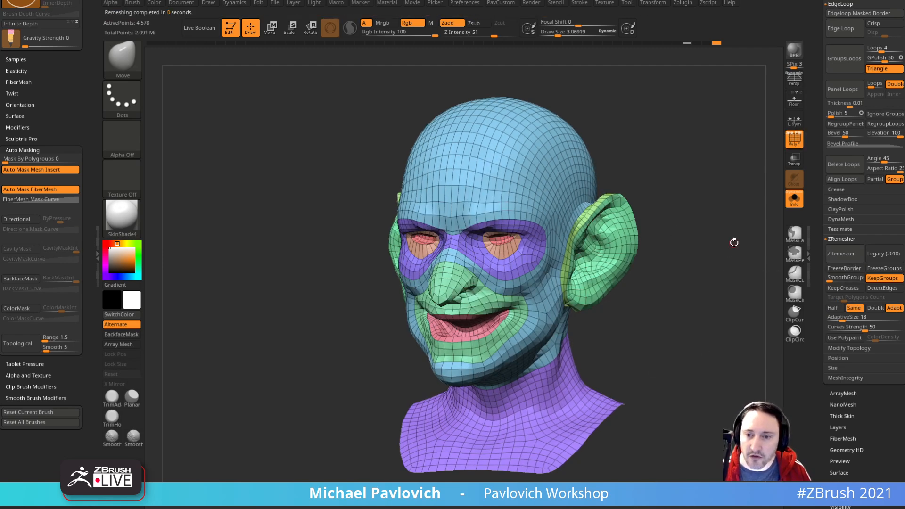
{"action": "left_click", "coordinate": [848, 259]}
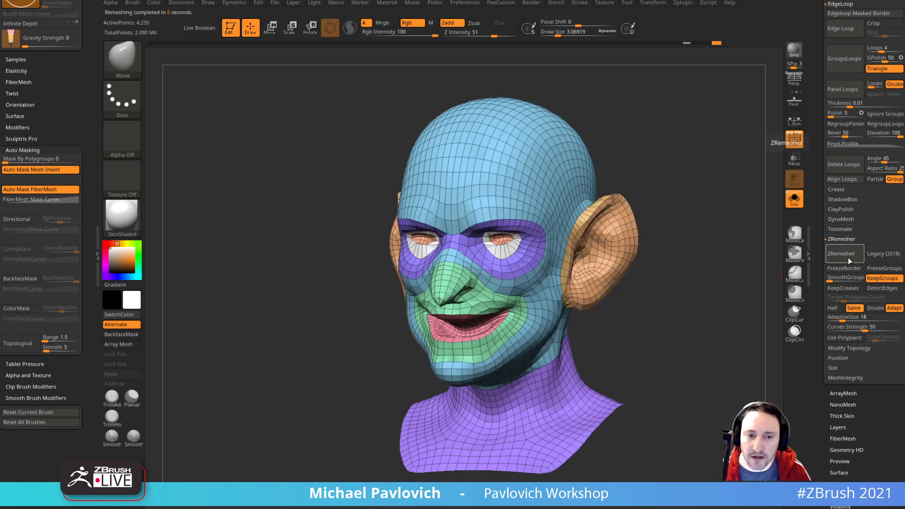
{"action": "left_click_drag", "start_coordinate": [721, 343], "coordinate": [745, 320]}
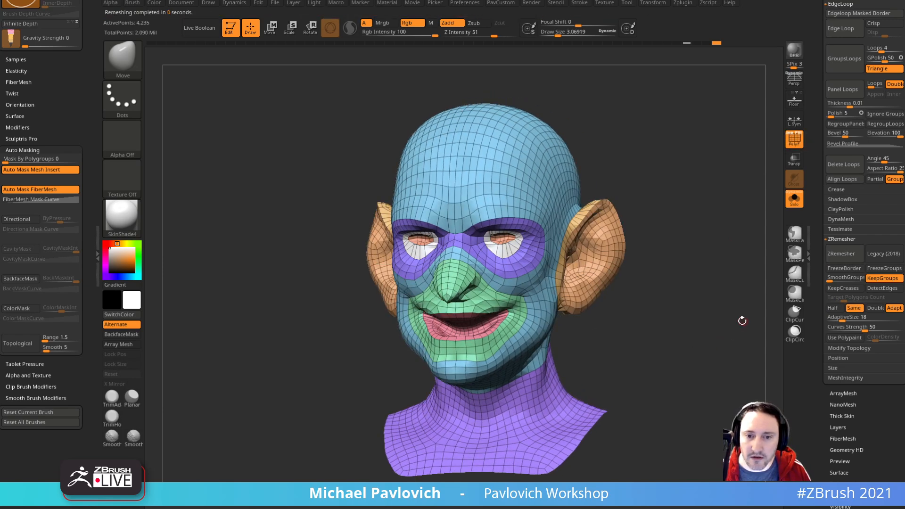
Step: Undo the last remesh and run ZRemesher on the head again with KeepGroups enabled
{"action": "key", "text": "ctrl+z"}
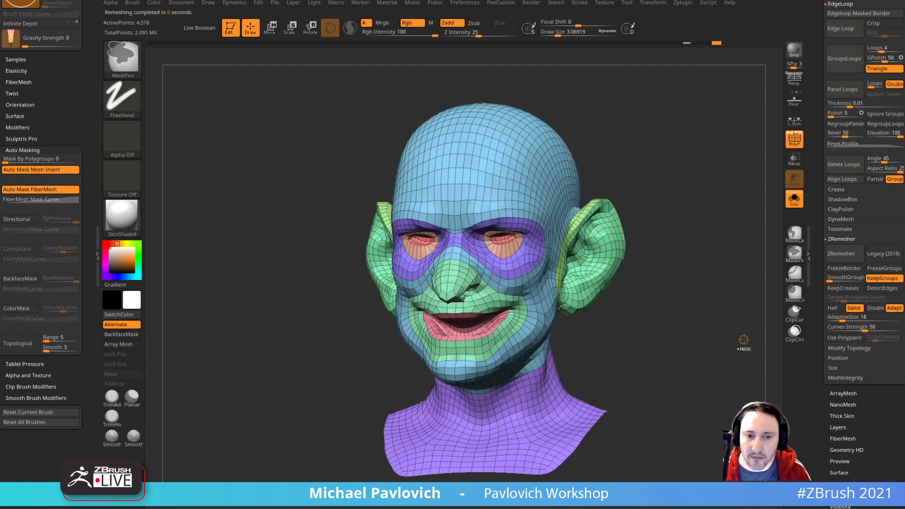
{"action": "left_click", "coordinate": [844, 258]}
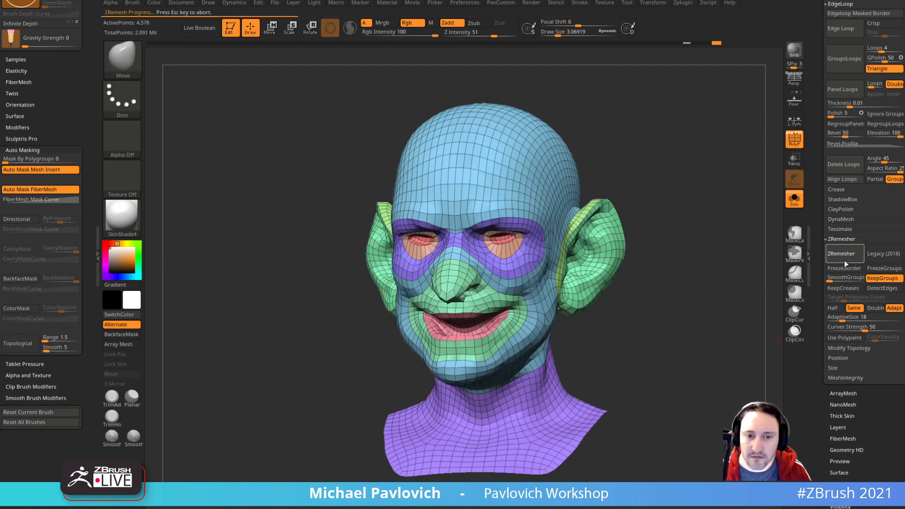
{"action": "left_click_drag", "start_coordinate": [717, 276], "coordinate": [734, 285]}
Step: Try reshaping the remeshed nose and outer eye areas with the Move brush at several draw sizes
{"action": "mouse_move", "coordinate": [685, 188]}
{"action": "left_mouse_down"}
{"action": "mouse_move", "coordinate": [702, 171]}
{"action": "mouse_move", "coordinate": [751, 234]}
{"action": "mouse_move", "coordinate": [283, 400]}
{"action": "mouse_move", "coordinate": [295, 380]}
{"action": "mouse_move", "coordinate": [323, 368]}
{"action": "left_mouse_up"}
{"action": "key", "text": "s"}
{"action": "left_click_drag", "start_coordinate": [465, 318], "coordinate": [462, 318]}
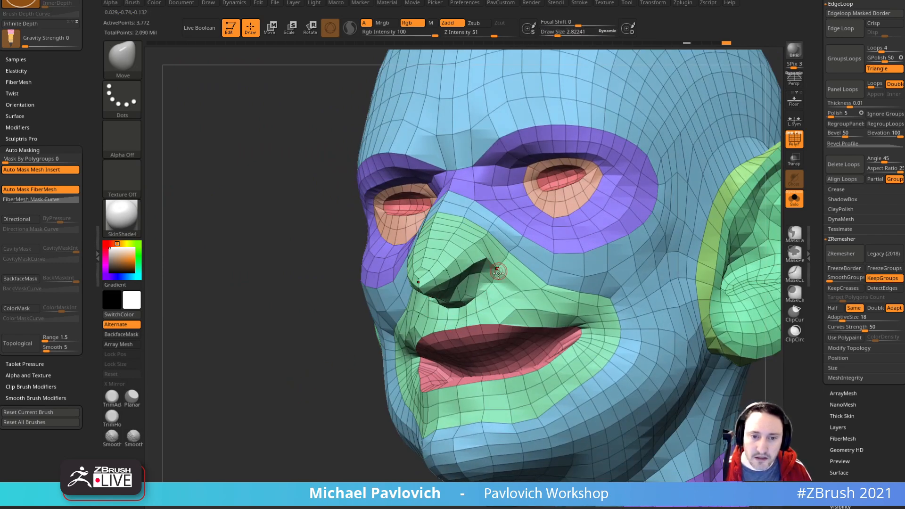
{"action": "left_click_drag", "start_coordinate": [366, 340], "coordinate": [336, 348]}
{"action": "key", "text": "s"}
{"action": "left_click_drag", "start_coordinate": [469, 283], "coordinate": [474, 283]}
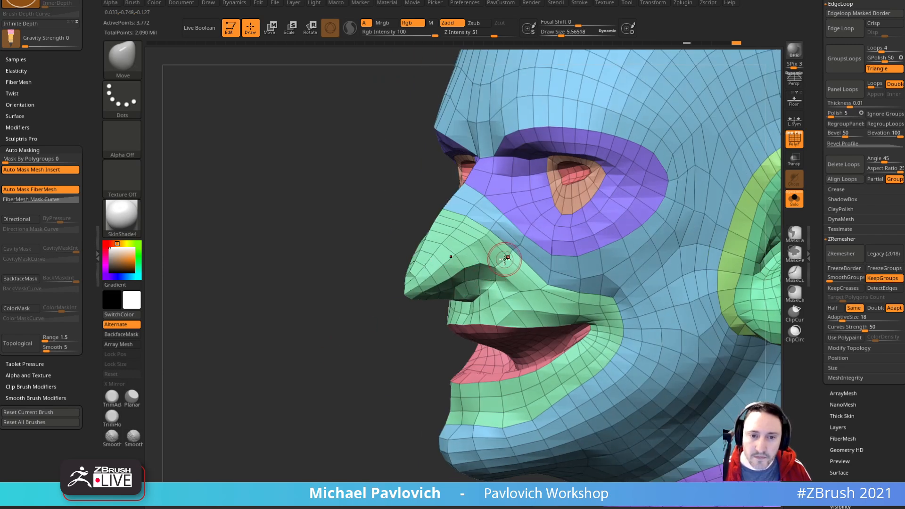
{"action": "mouse_move", "coordinate": [506, 259]}
{"action": "left_mouse_down"}
{"action": "mouse_move", "coordinate": [623, 198]}
{"action": "mouse_move", "coordinate": [659, 165]}
{"action": "mouse_move", "coordinate": [658, 189]}
{"action": "mouse_move", "coordinate": [590, 223]}
{"action": "left_mouse_up"}
{"action": "key", "text": "s"}
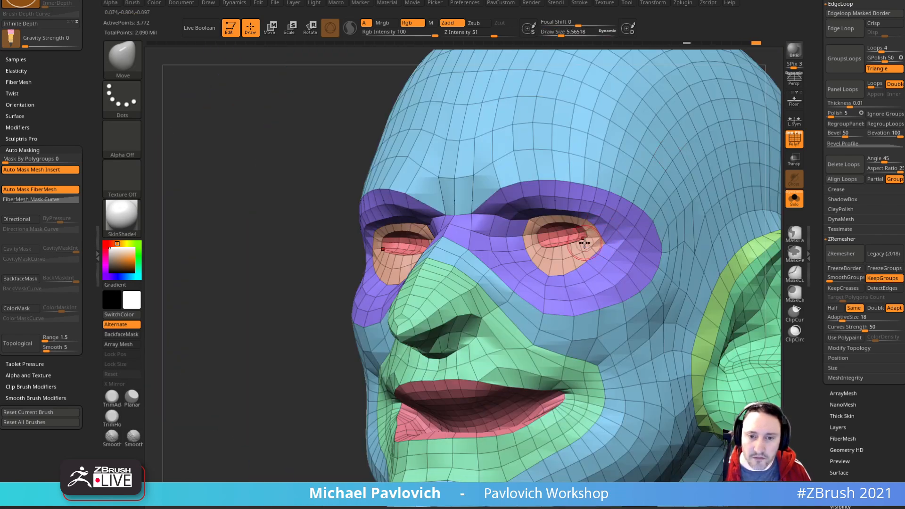
{"action": "right_click_drag", "start_coordinate": [510, 283], "coordinate": [592, 246]}
{"action": "key", "text": "s"}
{"action": "left_click_drag", "start_coordinate": [593, 246], "coordinate": [590, 246]}
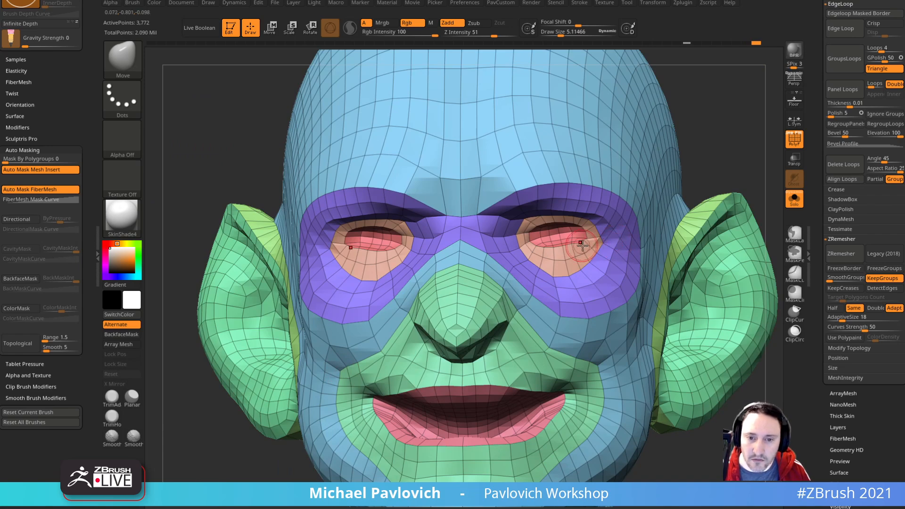
{"action": "left_click_drag", "start_coordinate": [733, 146], "coordinate": [717, 234]}
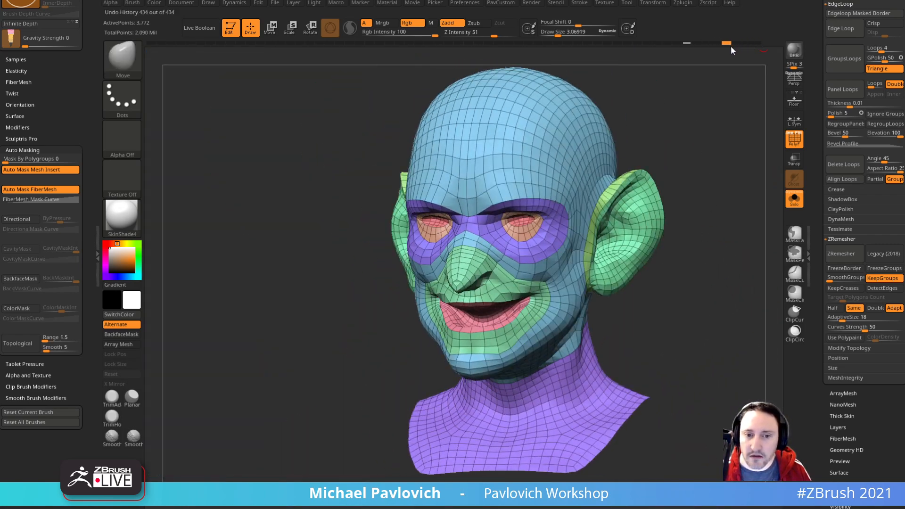
Step: Step the undo history back to the earlier, denser version of the head mesh
{"action": "left_click_drag", "start_coordinate": [722, 47], "coordinate": [717, 48]}
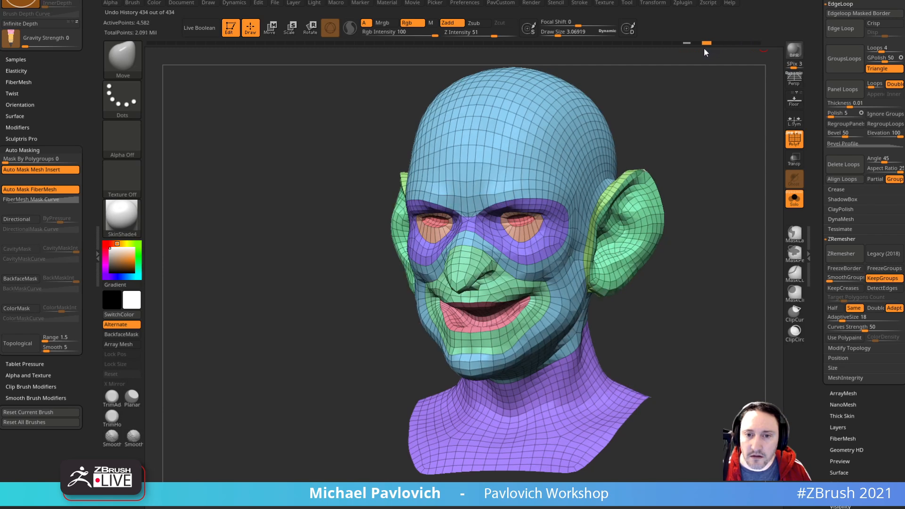
{"action": "left_click_drag", "start_coordinate": [697, 49], "coordinate": [690, 50]}
{"action": "left_click_drag", "start_coordinate": [749, 292], "coordinate": [715, 255]}
{"action": "left_click", "coordinate": [676, 248]}
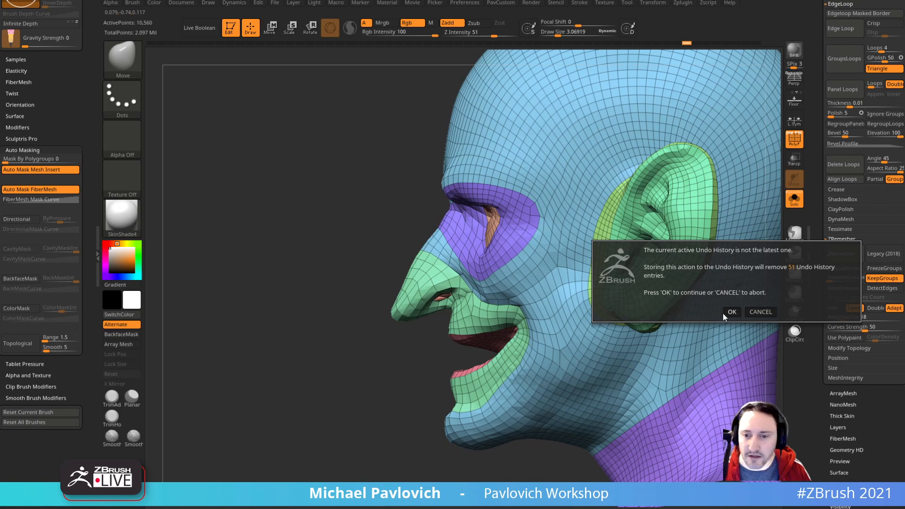
{"action": "left_click", "coordinate": [331, 416]}
Step: Close the open base of the neck using the ZModeler brush's Close edge action with the Convex Hole target
{"action": "mouse_move", "coordinate": [404, 376]}
{"action": "left_mouse_down", "text": "alt"}
{"action": "mouse_move", "coordinate": [355, 401]}
{"action": "mouse_move", "coordinate": [754, 297]}
{"action": "mouse_move", "coordinate": [634, 303]}
{"action": "mouse_move", "coordinate": [660, 311]}
{"action": "mouse_move", "coordinate": [657, 289]}
{"action": "mouse_move", "coordinate": [665, 304]}
{"action": "left_mouse_up", "text": "alt"}
{"action": "key", "text": "s"}
{"action": "key", "text": "b"}
{"action": "key", "text": "s"}
{"action": "key", "text": "t"}
{"action": "mouse_move", "coordinate": [740, 265]}
{"action": "left_mouse_down"}
{"action": "mouse_move", "coordinate": [760, 259]}
{"action": "mouse_move", "coordinate": [701, 265]}
{"action": "mouse_move", "coordinate": [708, 257]}
{"action": "mouse_move", "coordinate": [725, 263]}
{"action": "left_mouse_up"}
{"action": "mouse_move", "coordinate": [718, 263]}
{"action": "left_mouse_down"}
{"action": "mouse_move", "coordinate": [706, 231]}
{"action": "mouse_move", "coordinate": [705, 267]}
{"action": "mouse_move", "coordinate": [726, 249]}
{"action": "mouse_move", "coordinate": [711, 260]}
{"action": "left_mouse_up"}
{"action": "key", "text": "b"}
{"action": "key", "text": "z"}
{"action": "key", "text": "m"}
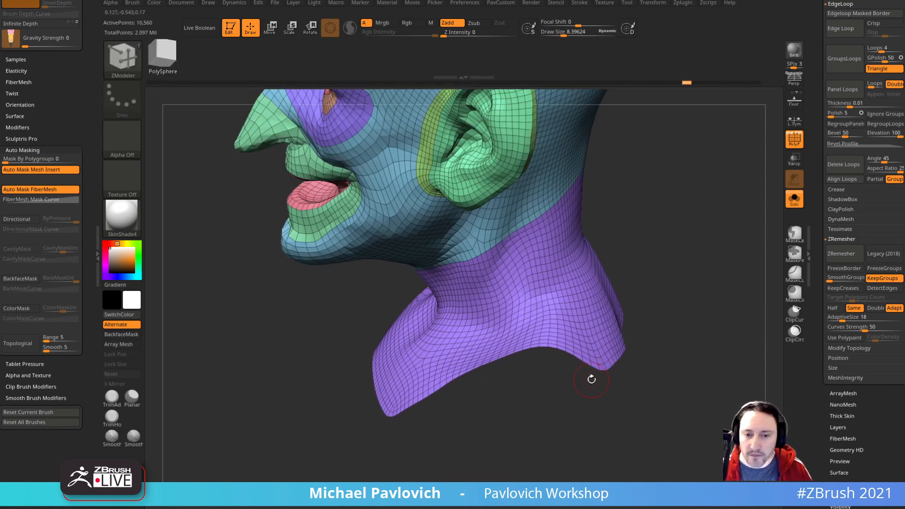
{"action": "key", "text": "space"}
{"action": "left_click", "coordinate": [514, 267]}
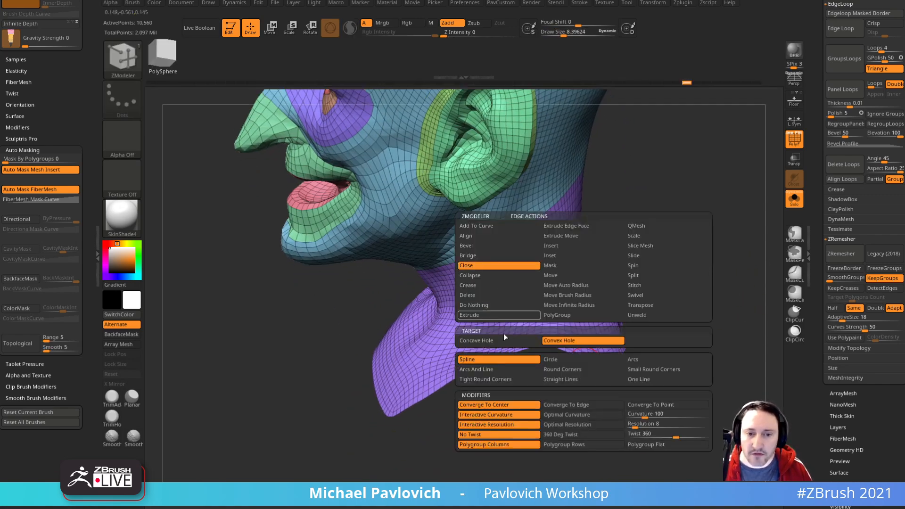
{"action": "left_click_drag", "start_coordinate": [693, 276], "coordinate": [659, 303]}
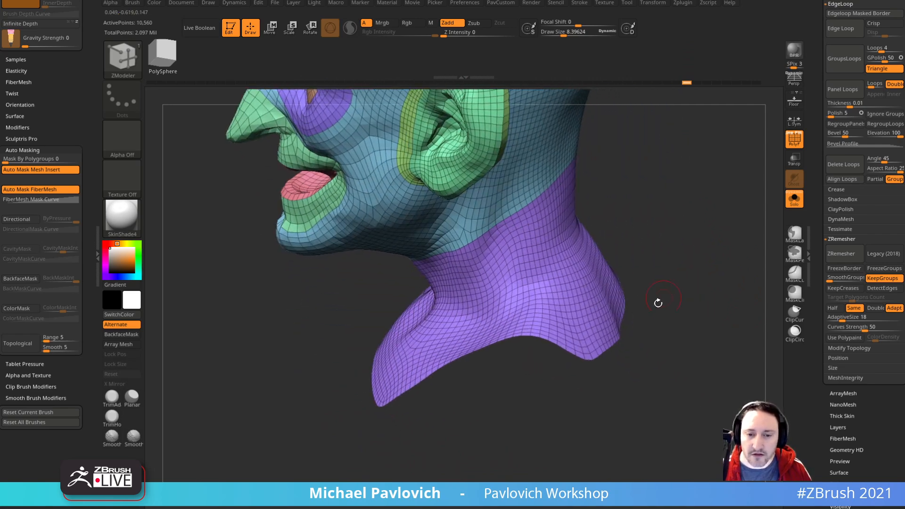
{"action": "left_click", "coordinate": [579, 361]}
{"action": "left_click", "coordinate": [584, 394]}
Step: Isolate the neck cap's polygroup to check which parts share it, and show the whole head again
{"action": "mouse_move", "coordinate": [700, 281]}
{"action": "left_mouse_down"}
{"action": "mouse_move", "coordinate": [714, 248]}
{"action": "mouse_move", "coordinate": [530, 372]}
{"action": "left_mouse_up"}
{"action": "key", "text": "ctrl+shift"}
{"action": "left_click", "coordinate": [446, 414], "text": "ctrl+shift"}
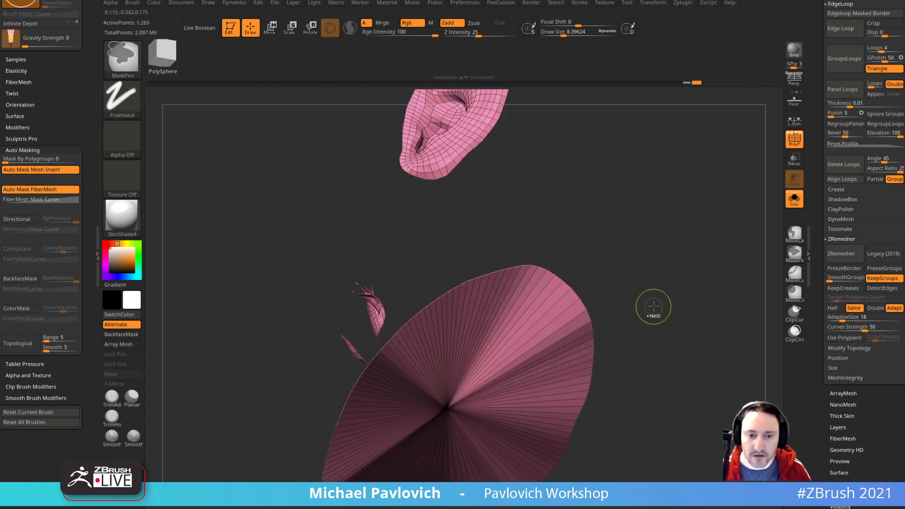
{"action": "mouse_move", "coordinate": [666, 293]}
{"action": "left_mouse_down"}
{"action": "mouse_move", "coordinate": [689, 324]}
{"action": "mouse_move", "coordinate": [696, 256]}
{"action": "mouse_move", "coordinate": [684, 264]}
{"action": "left_mouse_up"}
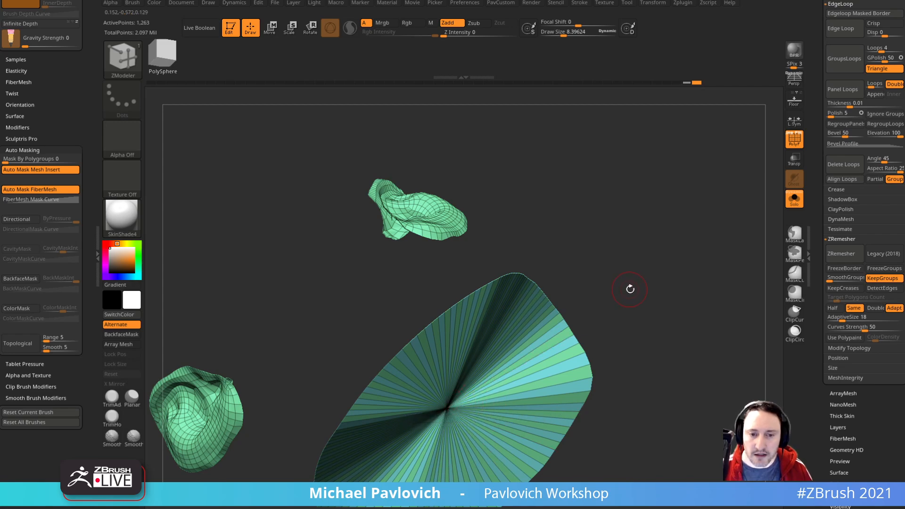
{"action": "left_click", "coordinate": [630, 289], "text": "ctrl+shift"}
Step: Close the neck base with a cap in its own polygroup, isolate the cap and assign it a new polygroup
{"action": "left_click_drag", "start_coordinate": [634, 289], "coordinate": [511, 425]}
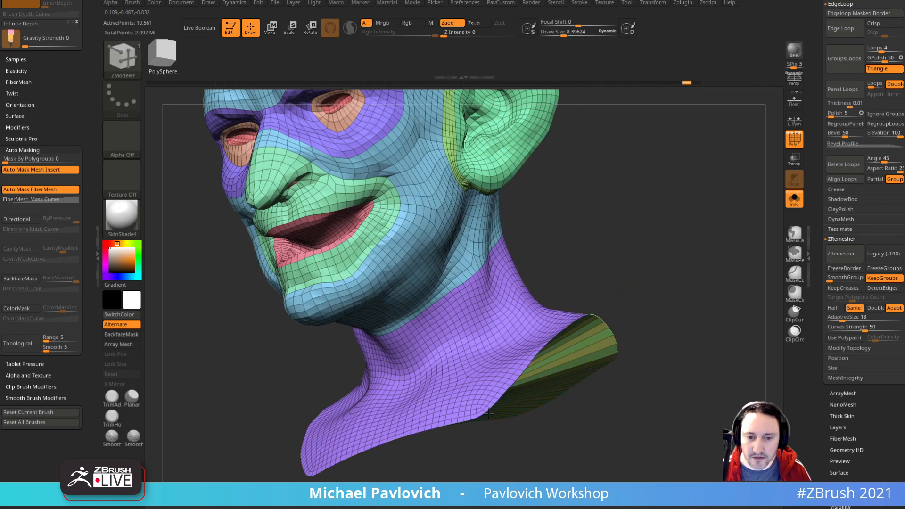
{"action": "left_click_drag", "start_coordinate": [627, 372], "coordinate": [638, 267]}
{"action": "left_click_drag", "start_coordinate": [559, 358], "coordinate": [613, 189], "text": "alt"}
{"action": "left_click", "coordinate": [470, 377], "text": "ctrl+shift"}
{"action": "key", "text": "ctrl+w"}
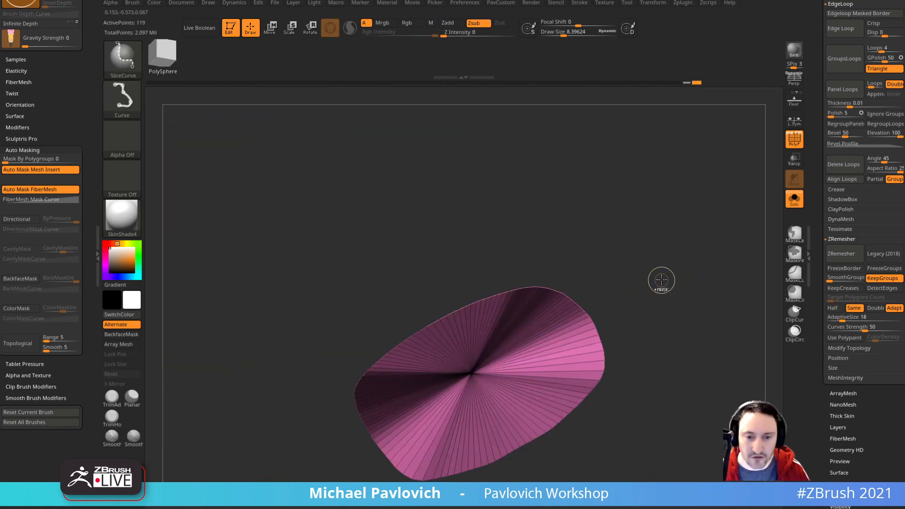
Step: Extrude the neck cap slightly to form a thin rim around the base of the neck
{"action": "key", "text": "w"}
{"action": "mouse_move", "coordinate": [660, 276]}
{"action": "left_mouse_down"}
{"action": "mouse_move", "coordinate": [647, 299]}
{"action": "mouse_move", "coordinate": [639, 263]}
{"action": "mouse_move", "coordinate": [681, 233]}
{"action": "left_mouse_up"}
{"action": "left_click", "coordinate": [719, 234], "text": "ctrl+shift"}
{"action": "left_click", "coordinate": [588, 341], "text": "ctrl"}
{"action": "left_click_drag", "start_coordinate": [722, 269], "coordinate": [715, 319]}
{"action": "left_click_drag", "start_coordinate": [569, 316], "coordinate": [572, 323]}
Step: Isolate the neck cap to check it, restore the full head and switch to the Standard brush
{"action": "key", "text": "q"}
{"action": "mouse_move", "coordinate": [696, 285]}
{"action": "left_mouse_down"}
{"action": "mouse_move", "coordinate": [722, 284]}
{"action": "mouse_move", "coordinate": [702, 245]}
{"action": "left_mouse_up"}
{"action": "left_click", "coordinate": [549, 348], "text": "ctrl+shift"}
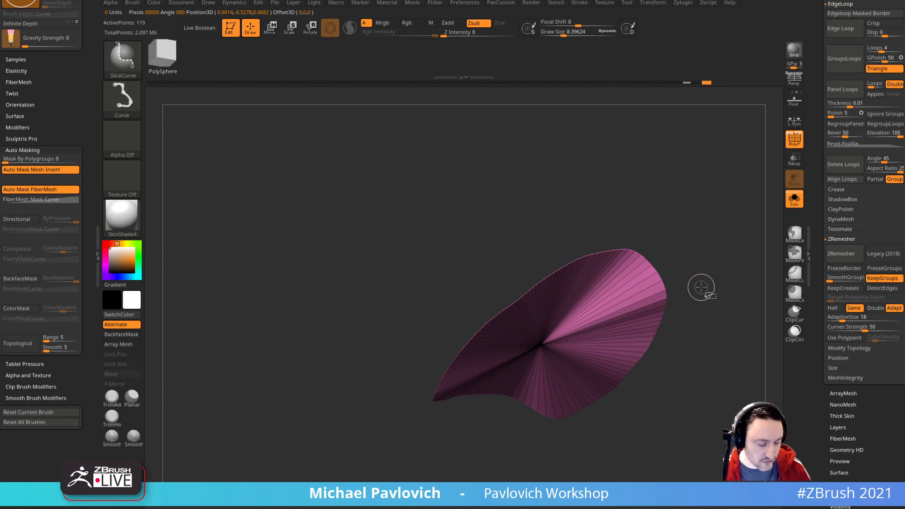
{"action": "left_click", "coordinate": [703, 271], "text": "ctrl+shift"}
{"action": "mouse_move", "coordinate": [729, 244]}
{"action": "left_mouse_down"}
{"action": "mouse_move", "coordinate": [735, 304]}
{"action": "mouse_move", "coordinate": [735, 284]}
{"action": "mouse_move", "coordinate": [685, 307]}
{"action": "mouse_move", "coordinate": [633, 313]}
{"action": "left_mouse_up"}
{"action": "key", "text": "s"}
{"action": "key", "text": "b"}
{"action": "key", "text": "s"}
{"action": "key", "text": "t"}
{"action": "left_click_drag", "start_coordinate": [556, 274], "coordinate": [589, 346]}
{"action": "mouse_move", "coordinate": [488, 369]}
{"action": "left_mouse_down"}
{"action": "mouse_move", "coordinate": [691, 335]}
{"action": "mouse_move", "coordinate": [504, 367]}
{"action": "left_mouse_up"}
{"action": "left_click_drag", "start_coordinate": [622, 361], "coordinate": [685, 154]}
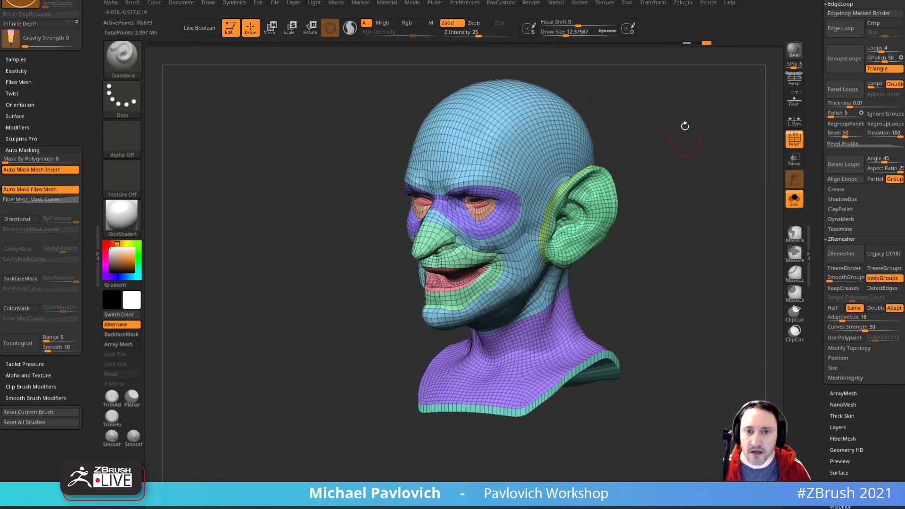
{"action": "left_click_drag", "start_coordinate": [712, 215], "coordinate": [717, 289]}
Step: Hide the neck's rim and cap using the SelectRect brush so only the original head surface is visible
{"action": "key", "text": "ctrl+shift"}
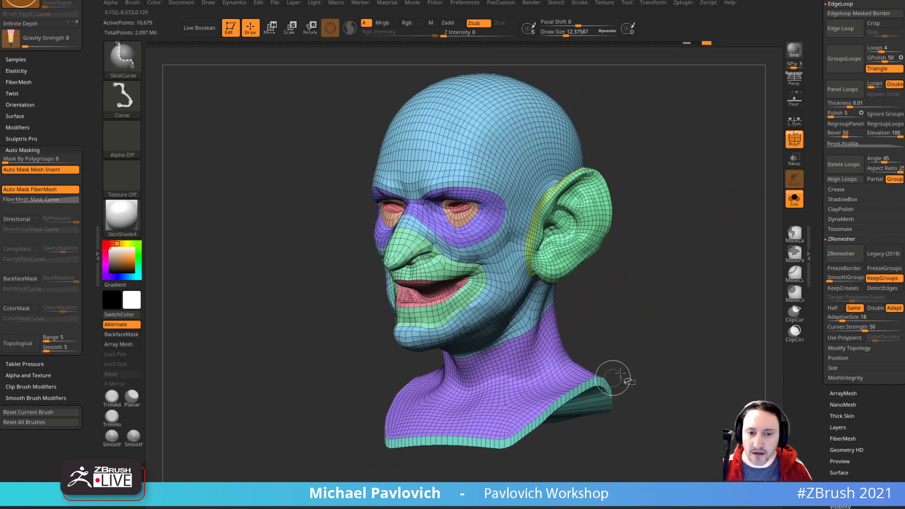
{"action": "key", "text": "ctrl+shift"}
{"action": "left_click", "coordinate": [595, 390], "text": "ctrl+shift"}
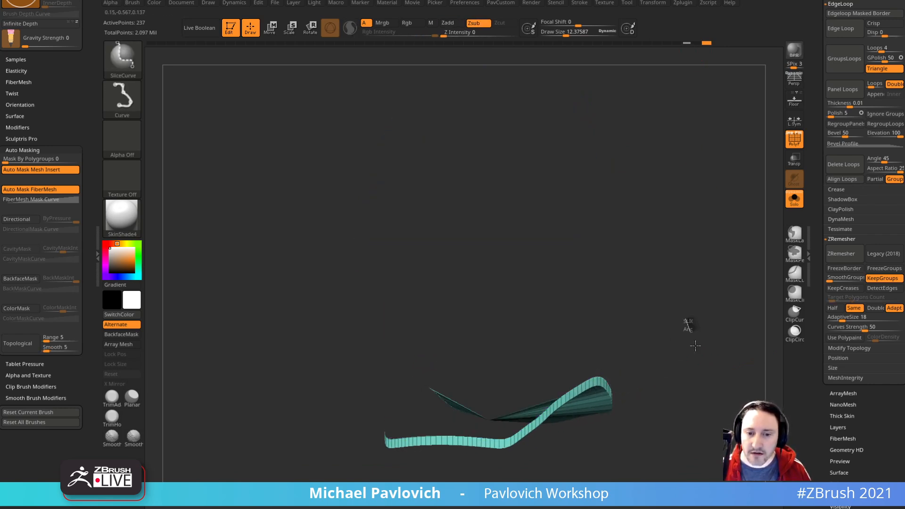
{"action": "left_click", "coordinate": [122, 59]}
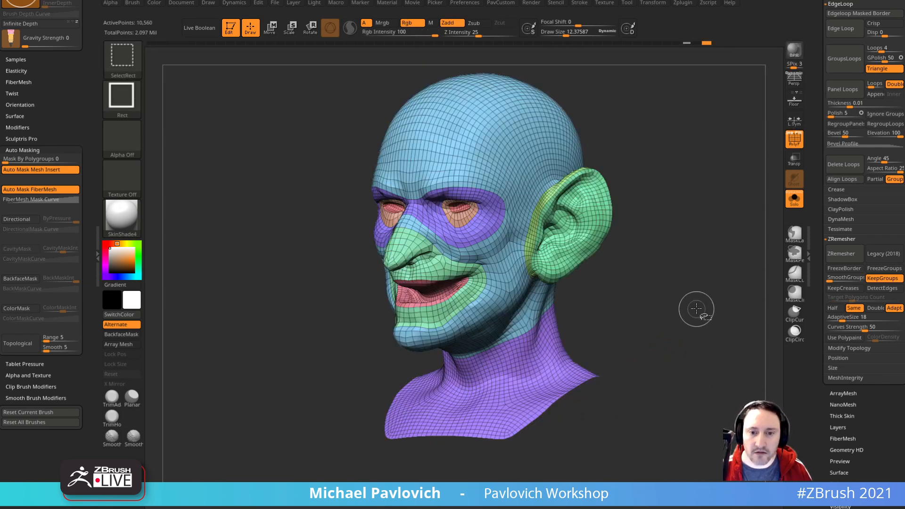
Step: Project the undo history's detail onto the visible head surface and unhide the neck base
{"action": "key", "text": "space"}
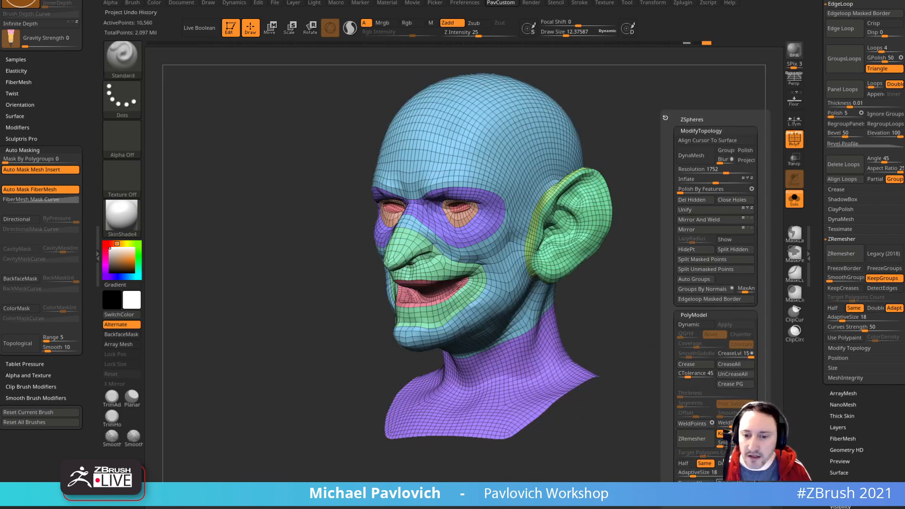
{"action": "left_click", "coordinate": [728, 483]}
{"action": "key", "text": "ctrl+shift+z"}
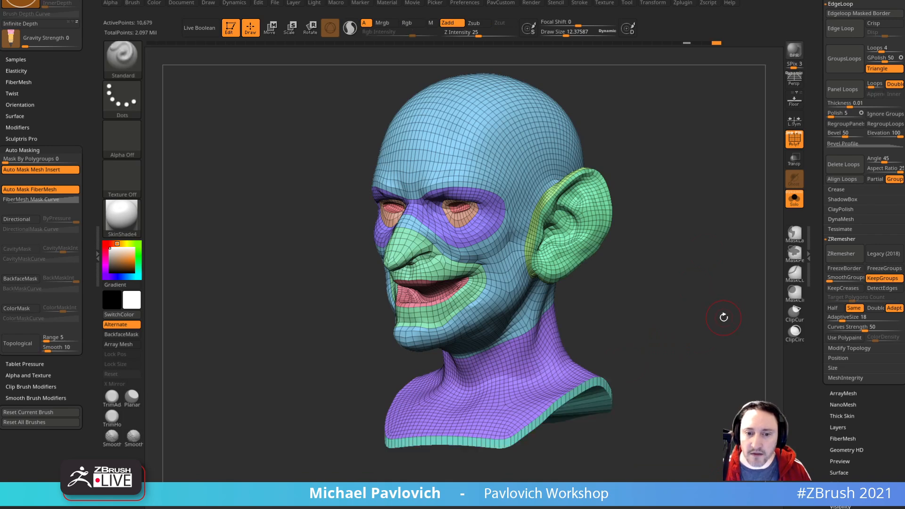
Step: Crease the edge loops around the neck's base rim with the ZModeler brush
{"action": "mouse_move", "coordinate": [716, 318]}
{"action": "left_mouse_down"}
{"action": "mouse_move", "coordinate": [703, 293]}
{"action": "mouse_move", "coordinate": [738, 388]}
{"action": "left_mouse_up"}
{"action": "key", "text": "b"}
{"action": "key", "text": "z"}
{"action": "key", "text": "m"}
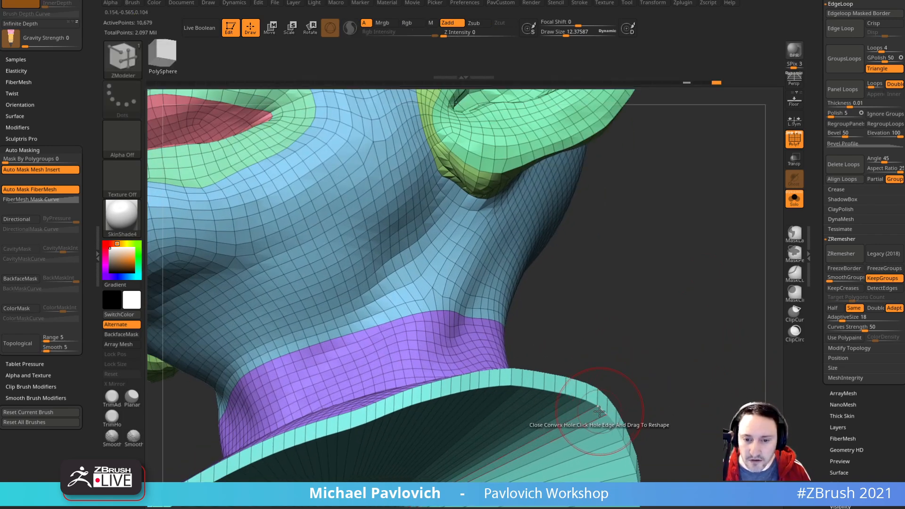
{"action": "key", "text": "space"}
{"action": "left_click", "coordinate": [499, 289]}
{"action": "left_click", "coordinate": [514, 351]}
{"action": "left_click", "coordinate": [528, 386]}
{"action": "left_click_drag", "start_coordinate": [609, 331], "coordinate": [618, 381]}
Step: Add one subdivision level to the head mesh
{"action": "key", "text": "f"}
{"action": "mouse_move", "coordinate": [623, 255]}
{"action": "left_mouse_down"}
{"action": "mouse_move", "coordinate": [683, 286]}
{"action": "mouse_move", "coordinate": [695, 333]}
{"action": "mouse_move", "coordinate": [712, 329]}
{"action": "left_mouse_up"}
{"action": "key", "text": "ctrl+d"}
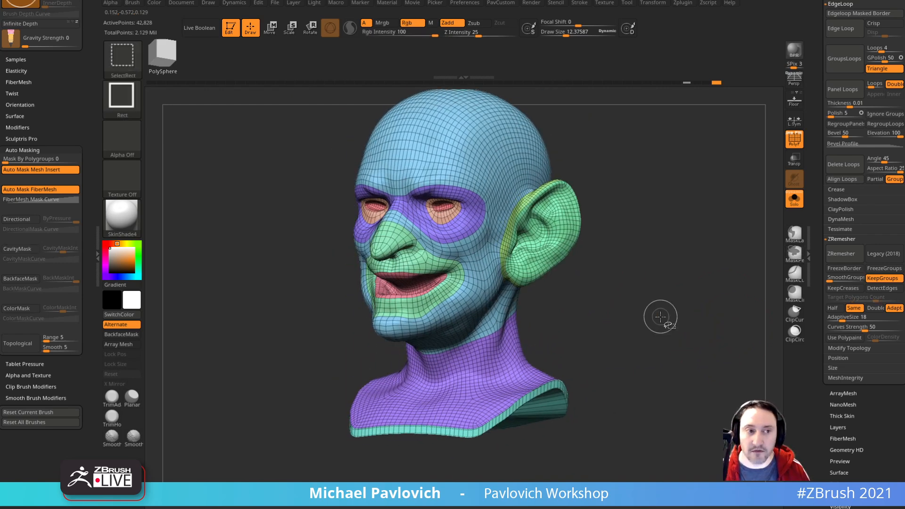
Step: Hide the neck base, project the undo history's detail onto the subdivided head and show the full mesh again
{"action": "left_click", "coordinate": [564, 393], "text": "ctrl+shift"}
{"action": "left_click_drag", "start_coordinate": [659, 317], "coordinate": [691, 375], "text": "ctrl+shift"}
{"action": "key", "text": "2"}
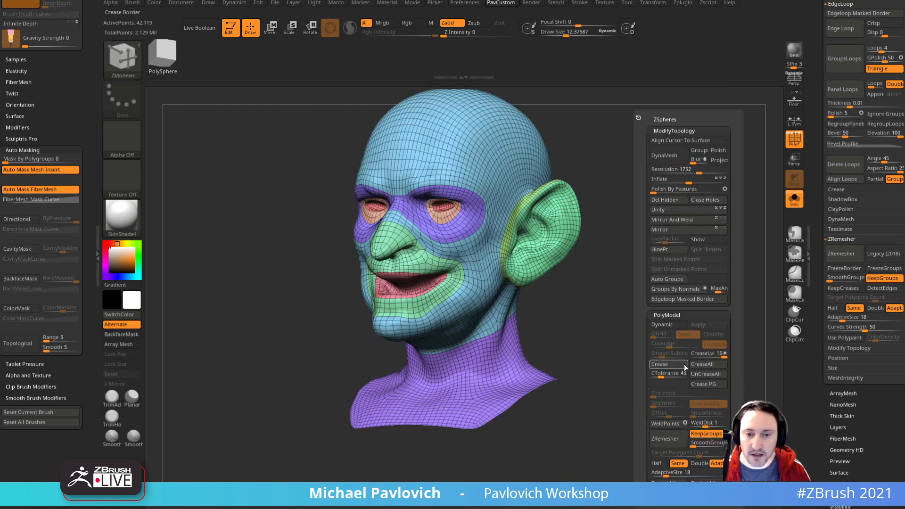
{"action": "left_click", "coordinate": [716, 375]}
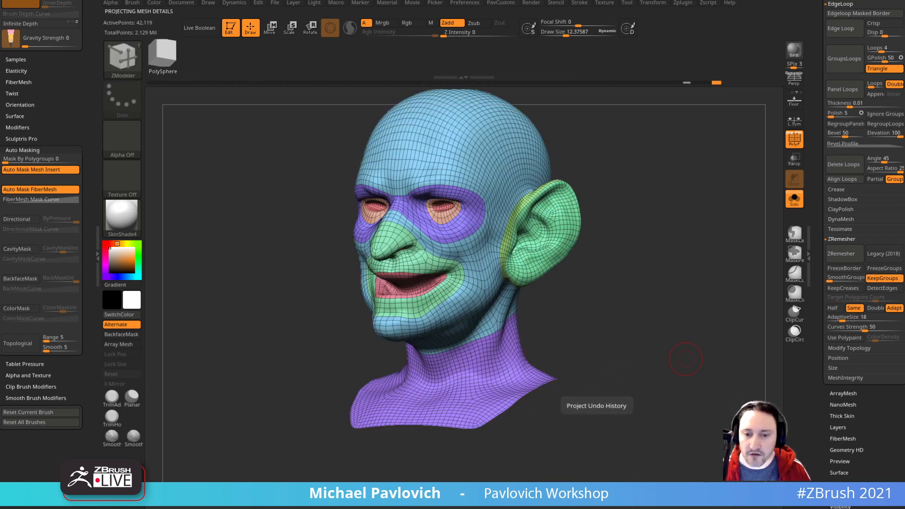
{"action": "left_click", "coordinate": [689, 334], "text": "ctrl+shift"}
Step: Add another subdivision level and reproject the undo history's detail onto the head with the neck base hidden
{"action": "key", "text": "ctrl"}
{"action": "key", "text": "ctrl+shift"}
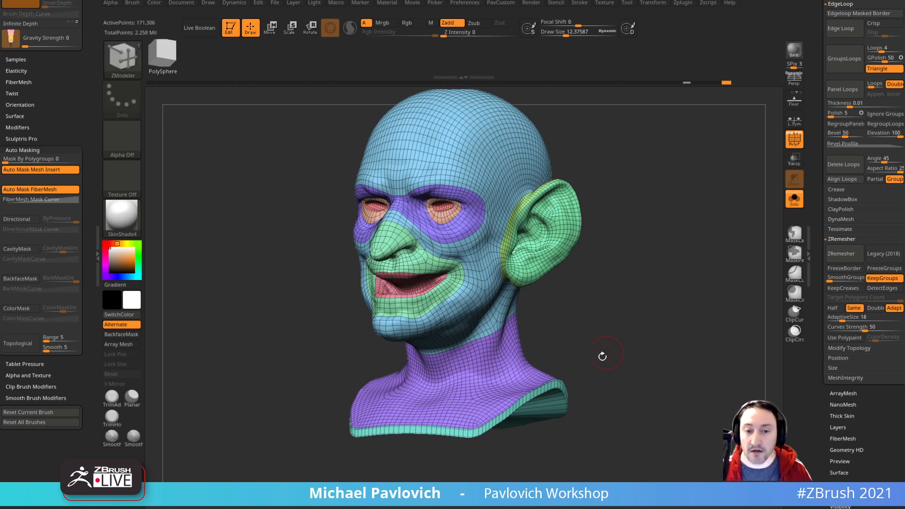
{"action": "left_click", "coordinate": [554, 401], "text": "ctrl+shift"}
{"action": "left_click_drag", "start_coordinate": [664, 312], "coordinate": [683, 370], "text": "ctrl+shift"}
{"action": "key", "text": "2"}
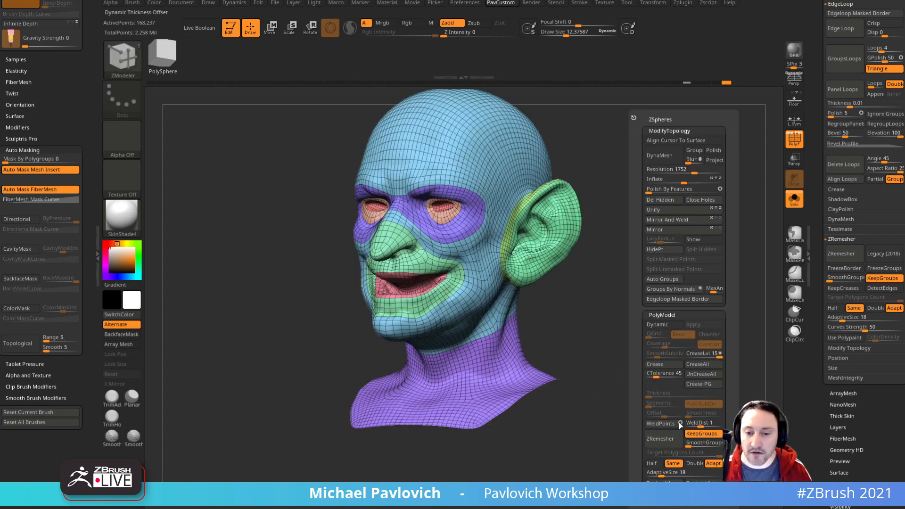
{"action": "left_click", "coordinate": [704, 482]}
{"action": "left_click", "coordinate": [662, 350], "text": "ctrl+shift"}
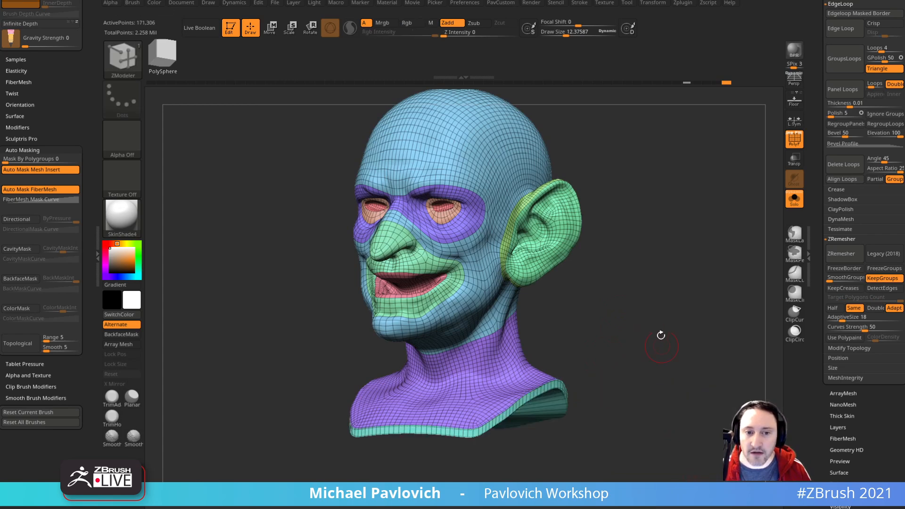
Step: Hide the polyframe and change the head's material to StartupMaterial
{"action": "left_click_drag", "start_coordinate": [662, 351], "coordinate": [772, 261], "text": "shift"}
{"action": "left_click", "coordinate": [791, 141]}
{"action": "left_click_drag", "start_coordinate": [704, 208], "coordinate": [709, 234], "text": "alt"}
{"action": "left_click", "coordinate": [126, 218]}
{"action": "left_click", "coordinate": [177, 268]}
{"action": "left_click_drag", "start_coordinate": [623, 266], "coordinate": [703, 264]}
Step: Lower the head to subdivision level 1 with the polyframe shown, and hide the polyframe again
{"action": "left_click", "coordinate": [796, 144]}
{"action": "scroll", "coordinate": [845, 198], "scroll_direction": "up", "scroll_amount": 5}
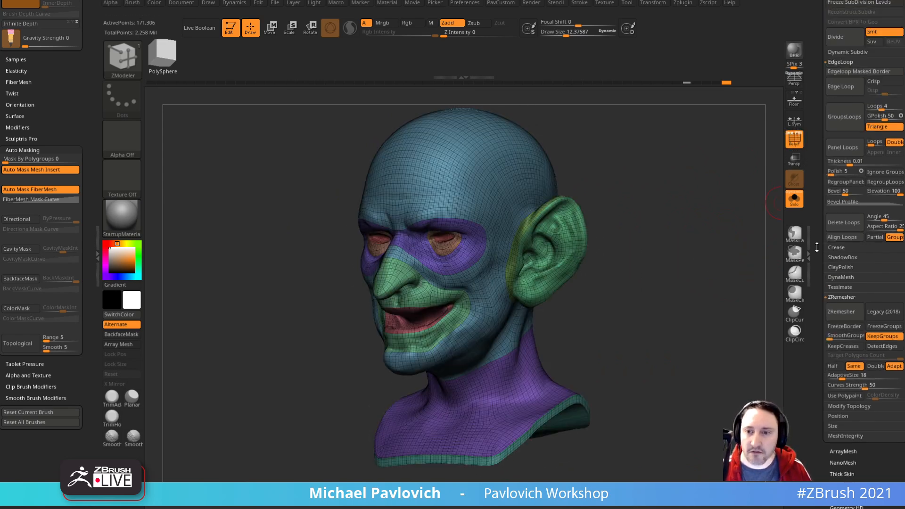
{"action": "left_click_drag", "start_coordinate": [823, 172], "coordinate": [821, 172]}
{"action": "mouse_move", "coordinate": [712, 259]}
{"action": "left_mouse_down"}
{"action": "mouse_move", "coordinate": [756, 259]}
{"action": "mouse_move", "coordinate": [692, 258]}
{"action": "mouse_move", "coordinate": [730, 214]}
{"action": "mouse_move", "coordinate": [763, 231]}
{"action": "left_mouse_up"}
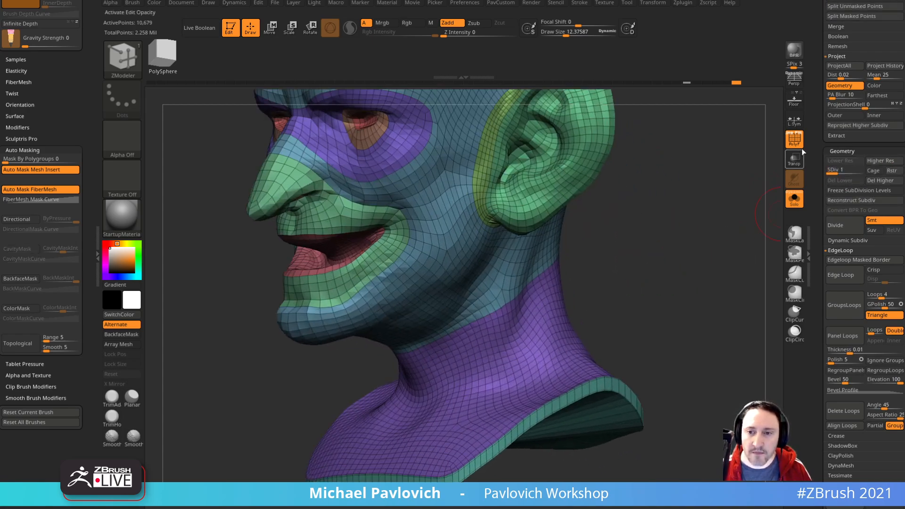
{"action": "left_click", "coordinate": [798, 145]}
Step: Mask the lower jaw in side view with a lasso mask and invert it so only the jaw is unmasked
{"action": "mouse_move", "coordinate": [703, 204]}
{"action": "left_mouse_down", "text": "shift"}
{"action": "mouse_move", "coordinate": [749, 252]}
{"action": "mouse_move", "coordinate": [667, 225]}
{"action": "left_mouse_up", "text": "shift"}
{"action": "key", "text": "b"}
{"action": "key", "text": "z"}
{"action": "key", "text": "m"}
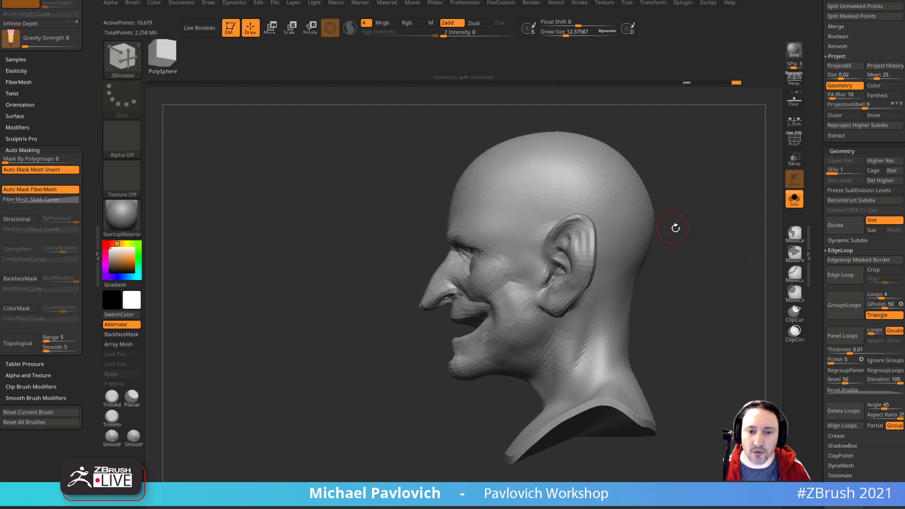
{"action": "key", "text": "ctrl"}
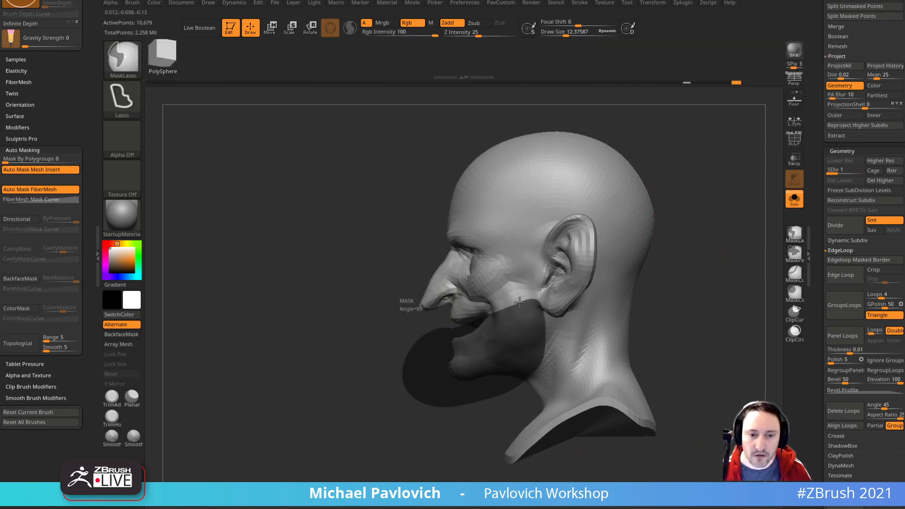
{"action": "left_click_drag", "start_coordinate": [430, 332], "coordinate": [433, 331], "text": "ctrl"}
{"action": "left_click", "coordinate": [368, 376], "text": "ctrl"}
Step: Try to set up a rotation of the unmasked lower jaw by placing the transform gizmo at the jaw hinge
{"action": "key", "text": "w"}
{"action": "left_click", "coordinate": [534, 310], "text": "alt"}
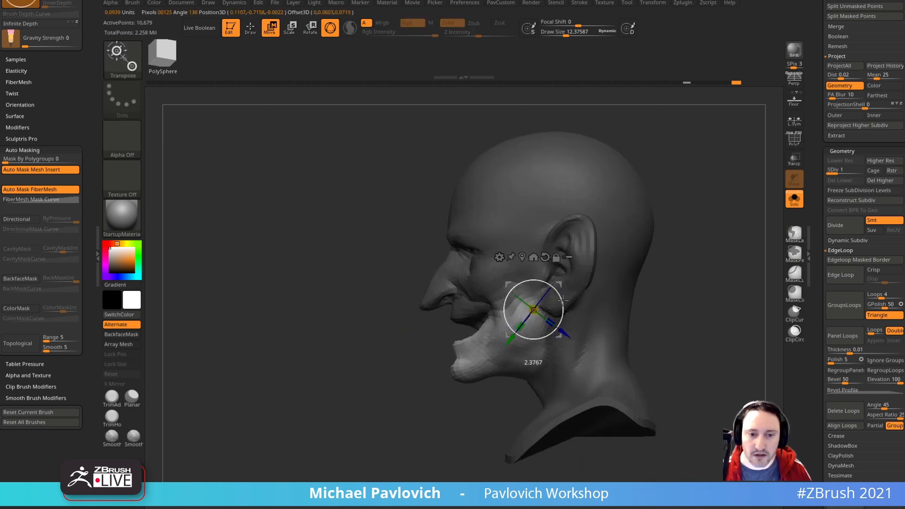
{"action": "mouse_move", "coordinate": [594, 273]}
{"action": "left_mouse_down"}
{"action": "mouse_move", "coordinate": [744, 259]}
{"action": "mouse_move", "coordinate": [709, 252]}
{"action": "mouse_move", "coordinate": [693, 227]}
{"action": "mouse_move", "coordinate": [715, 259]}
{"action": "mouse_move", "coordinate": [707, 241]}
{"action": "left_mouse_up"}
{"action": "key", "text": "q"}
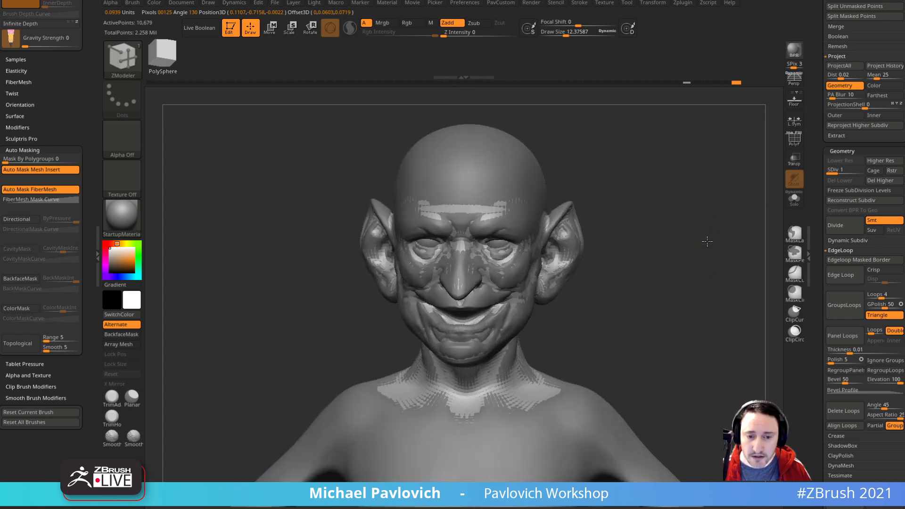
Step: Show the polyframe with only the head displayed and raise the head to subdivision level 3
{"action": "left_click", "coordinate": [796, 146]}
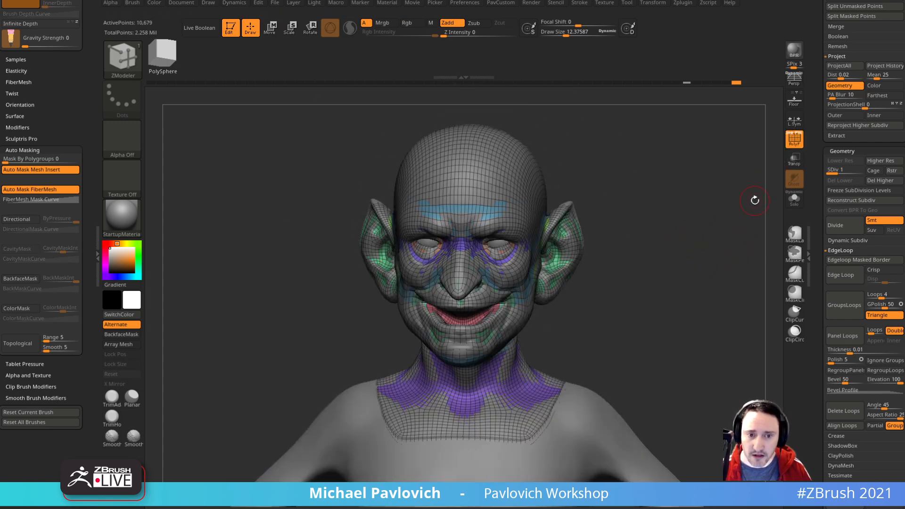
{"action": "left_click", "coordinate": [795, 199]}
{"action": "left_click_drag", "start_coordinate": [742, 235], "coordinate": [669, 250]}
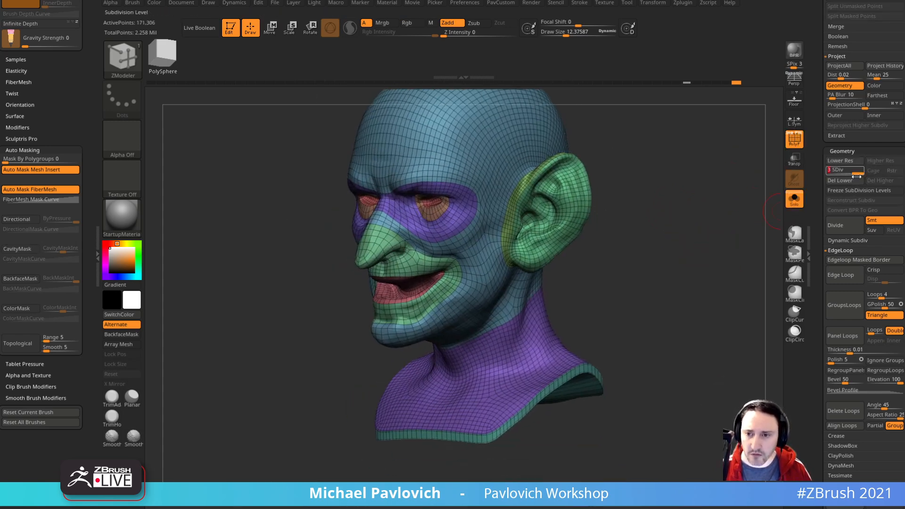
{"action": "left_click_drag", "start_coordinate": [869, 174], "coordinate": [871, 175]}
Step: With the neck base hidden, subdivide the head to level 4, reproject its detail and show the base again
{"action": "left_click", "coordinate": [569, 360], "text": "ctrl+shift"}
{"action": "left_click_drag", "start_coordinate": [698, 250], "coordinate": [725, 309], "text": "ctrl+shift"}
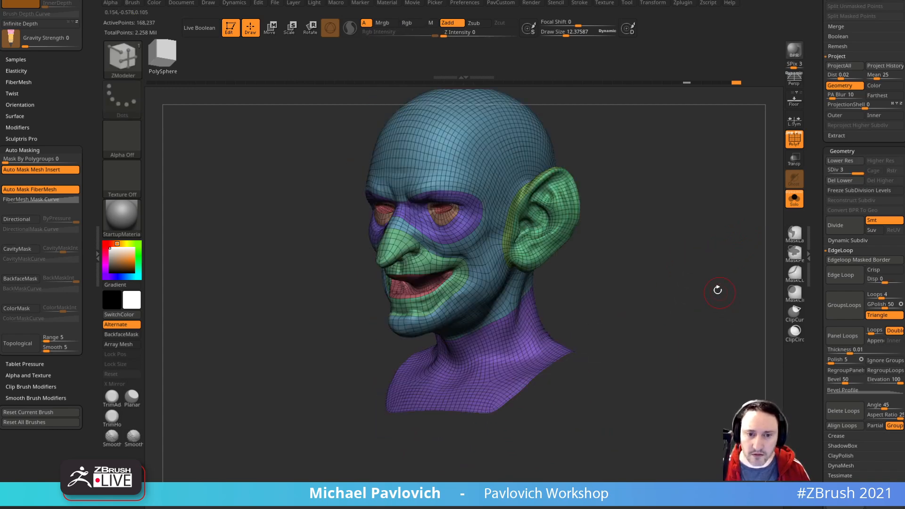
{"action": "left_click", "coordinate": [717, 279], "text": "ctrl+shift"}
{"action": "left_click", "coordinate": [585, 361], "text": "ctrl+shift"}
{"action": "left_click_drag", "start_coordinate": [698, 240], "coordinate": [712, 302], "text": "ctrl+shift"}
{"action": "key", "text": "4"}
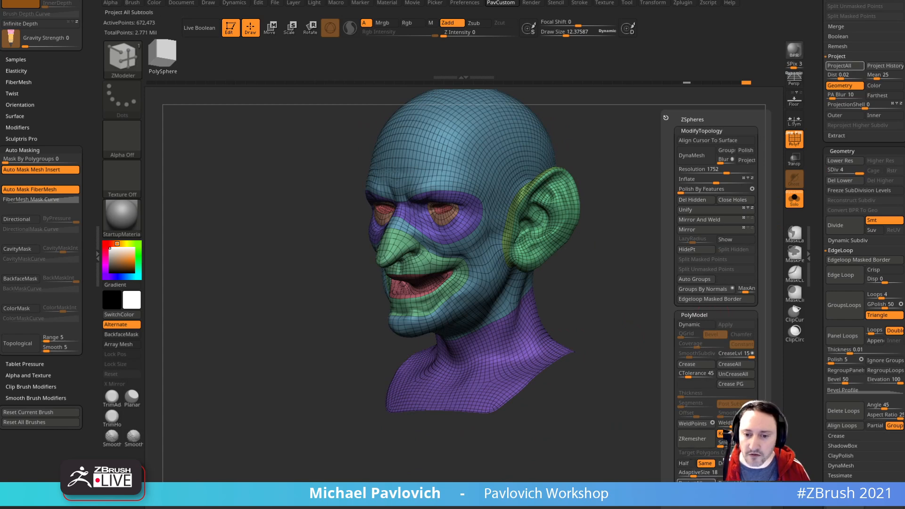
{"action": "left_click", "coordinate": [735, 483]}
{"action": "left_click", "coordinate": [693, 292], "text": "ctrl+shift"}
Step: Hide the polyframe on the head
{"action": "left_click_drag", "start_coordinate": [694, 293], "coordinate": [774, 232]}
{"action": "left_click", "coordinate": [796, 147]}
{"action": "left_click_drag", "start_coordinate": [718, 238], "coordinate": [698, 252]}
Step: Select the body subtool Skin_ZSphere_8 and display it together with the other subtools
{"action": "scroll", "coordinate": [824, 252], "scroll_direction": "up", "scroll_amount": 3}
{"action": "scroll", "coordinate": [825, 252], "scroll_direction": "up", "scroll_amount": 5}
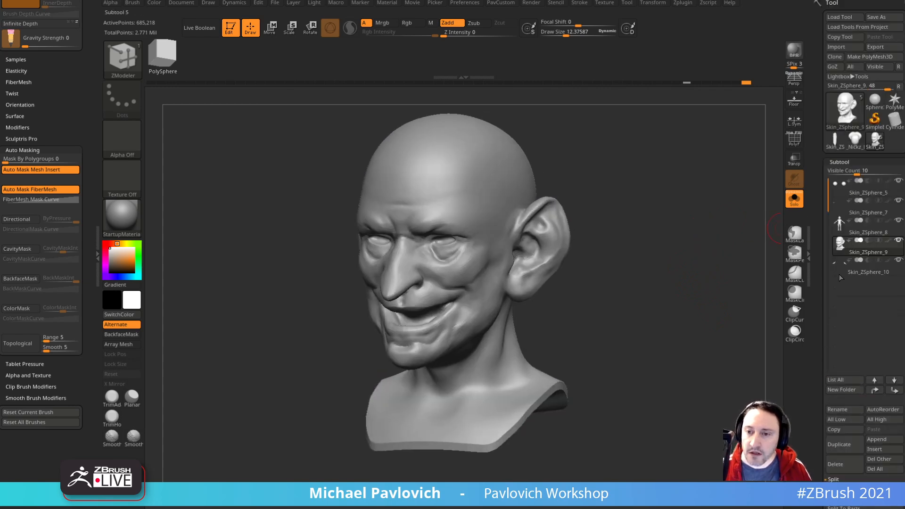
{"action": "left_click", "coordinate": [861, 235]}
{"action": "left_click_drag", "start_coordinate": [715, 288], "coordinate": [772, 278]}
{"action": "left_click", "coordinate": [874, 255]}
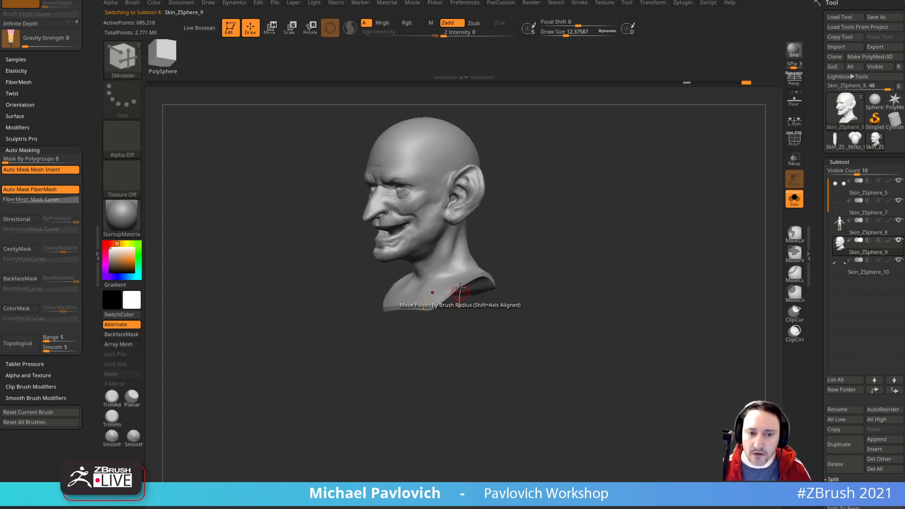
{"action": "left_click", "coordinate": [858, 234]}
{"action": "left_click_drag", "start_coordinate": [693, 269], "coordinate": [786, 221]}
{"action": "left_click", "coordinate": [795, 200]}
{"action": "mouse_move", "coordinate": [682, 237]}
{"action": "left_mouse_down"}
{"action": "mouse_move", "coordinate": [663, 242]}
{"action": "mouse_move", "coordinate": [660, 224]}
{"action": "mouse_move", "coordinate": [707, 256]}
{"action": "mouse_move", "coordinate": [687, 254]}
{"action": "left_mouse_up"}
Step: Isolate the body and use the SelectLasso brush to hide its head and hands, keeping the torso, arms and legs visible
{"action": "key", "text": "b"}
{"action": "key", "text": "s"}
{"action": "key", "text": "t"}
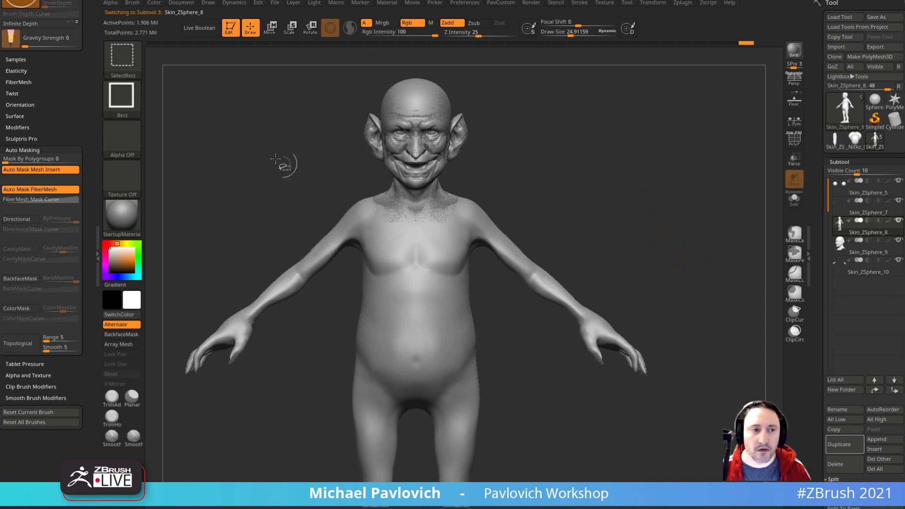
{"action": "left_click", "coordinate": [122, 59], "text": "ctrl+shift"}
{"action": "left_click", "coordinate": [375, 108], "text": "ctrl+shift"}
{"action": "mouse_move", "coordinate": [619, 293]}
{"action": "left_mouse_down", "text": "ctrl+shift"}
{"action": "mouse_move", "coordinate": [599, 443]}
{"action": "mouse_move", "coordinate": [527, 393]}
{"action": "left_mouse_up", "text": "ctrl+shift"}
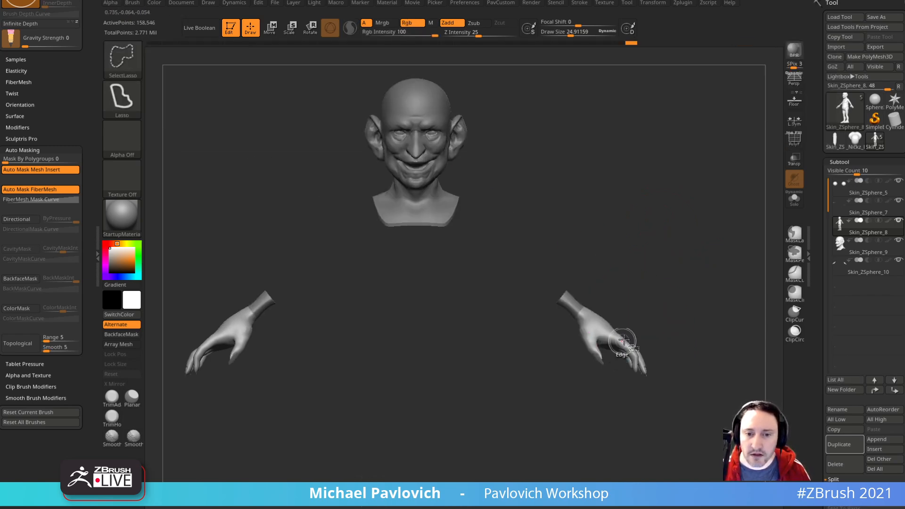
{"action": "left_click", "coordinate": [794, 199]}
{"action": "mouse_move", "coordinate": [699, 232]}
{"action": "left_mouse_down"}
{"action": "mouse_move", "coordinate": [698, 273]}
{"action": "mouse_move", "coordinate": [724, 300]}
{"action": "mouse_move", "coordinate": [707, 263]}
{"action": "mouse_move", "coordinate": [560, 222]}
{"action": "mouse_move", "coordinate": [465, 114]}
{"action": "mouse_move", "coordinate": [326, 342]}
{"action": "mouse_move", "coordinate": [393, 354]}
{"action": "mouse_move", "coordinate": [438, 323]}
{"action": "left_mouse_up"}
{"action": "left_click", "coordinate": [724, 300], "text": "ctrl+shift"}
{"action": "left_click", "coordinate": [670, 236], "text": "ctrl+shift"}
{"action": "mouse_move", "coordinate": [608, 208]}
{"action": "left_mouse_down", "text": "ctrl+shift"}
{"action": "mouse_move", "coordinate": [281, 209]}
{"action": "mouse_move", "coordinate": [606, 248]}
{"action": "left_mouse_up", "text": "ctrl+shift"}
Step: Delete the hidden head and hands from the body and close the open holes at the neck and wrists
{"action": "mouse_move", "coordinate": [689, 261]}
{"action": "left_mouse_down", "text": "shift"}
{"action": "mouse_move", "coordinate": [705, 269]}
{"action": "mouse_move", "coordinate": [715, 196]}
{"action": "left_mouse_up", "text": "shift"}
{"action": "mouse_move", "coordinate": [727, 250]}
{"action": "left_mouse_down", "text": "alt"}
{"action": "mouse_move", "coordinate": [725, 217]}
{"action": "mouse_move", "coordinate": [680, 241]}
{"action": "left_mouse_up", "text": "alt"}
{"action": "left_click_drag", "start_coordinate": [635, 259], "coordinate": [678, 253], "text": "shift"}
{"action": "left_click_drag", "start_coordinate": [683, 208], "coordinate": [654, 366], "text": "alt"}
{"action": "left_click_drag", "start_coordinate": [712, 222], "coordinate": [694, 219]}
{"action": "key", "text": "2"}
{"action": "left_click", "coordinate": [681, 203]}
{"action": "left_click", "coordinate": [708, 201]}
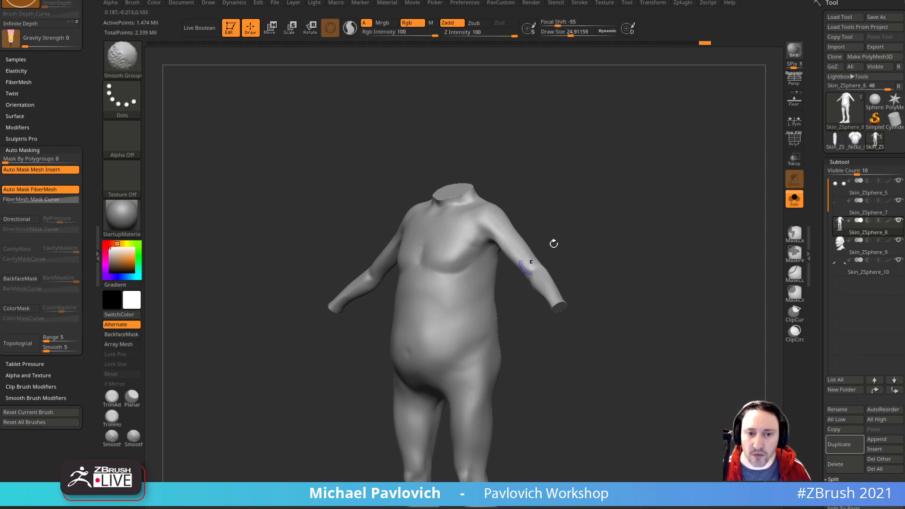
Step: DynaMesh the capped body at resolution 600
{"action": "left_click_drag", "start_coordinate": [613, 182], "coordinate": [653, 215], "text": "alt"}
{"action": "key", "text": "2"}
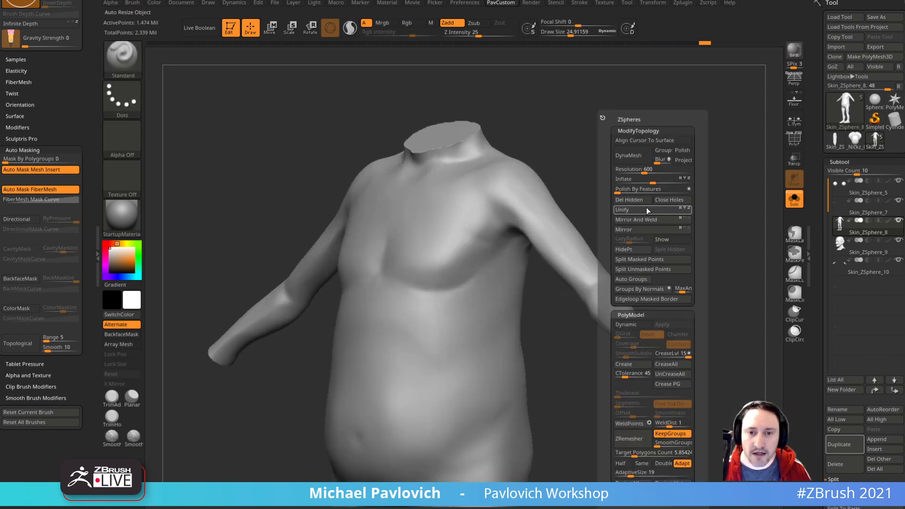
{"action": "left_click", "coordinate": [636, 158]}
Step: Smooth the cut edges of the capped body, including the neck rim, and update its DynaMesh
{"action": "mouse_move", "coordinate": [618, 170]}
{"action": "left_mouse_down", "text": "shift"}
{"action": "mouse_move", "coordinate": [655, 249]}
{"action": "mouse_move", "coordinate": [659, 216]}
{"action": "left_mouse_up", "text": "shift"}
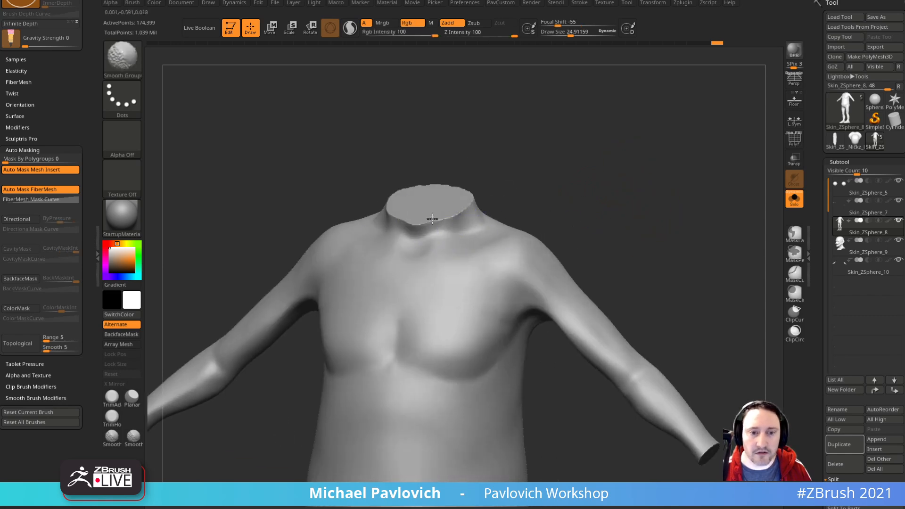
{"action": "left_click_drag", "start_coordinate": [504, 154], "coordinate": [469, 183]}
{"action": "left_click_drag", "start_coordinate": [611, 161], "coordinate": [644, 202]}
{"action": "left_click_drag", "start_coordinate": [566, 330], "coordinate": [685, 209], "text": "alt"}
{"action": "left_click_drag", "start_coordinate": [685, 210], "coordinate": [627, 283]}
{"action": "left_click_drag", "start_coordinate": [495, 402], "coordinate": [516, 369], "text": "ctrl"}
{"action": "left_click_drag", "start_coordinate": [533, 359], "coordinate": [657, 321]}
Step: Show all subtools with the body again, enlarge the draw size and select the hands subtool
{"action": "left_click", "coordinate": [795, 200]}
{"action": "mouse_move", "coordinate": [675, 189]}
{"action": "left_mouse_down", "text": "alt"}
{"action": "mouse_move", "coordinate": [693, 251]}
{"action": "mouse_move", "coordinate": [670, 267]}
{"action": "left_mouse_up", "text": "alt"}
{"action": "key", "text": "s"}
{"action": "left_click_drag", "start_coordinate": [597, 270], "coordinate": [606, 270]}
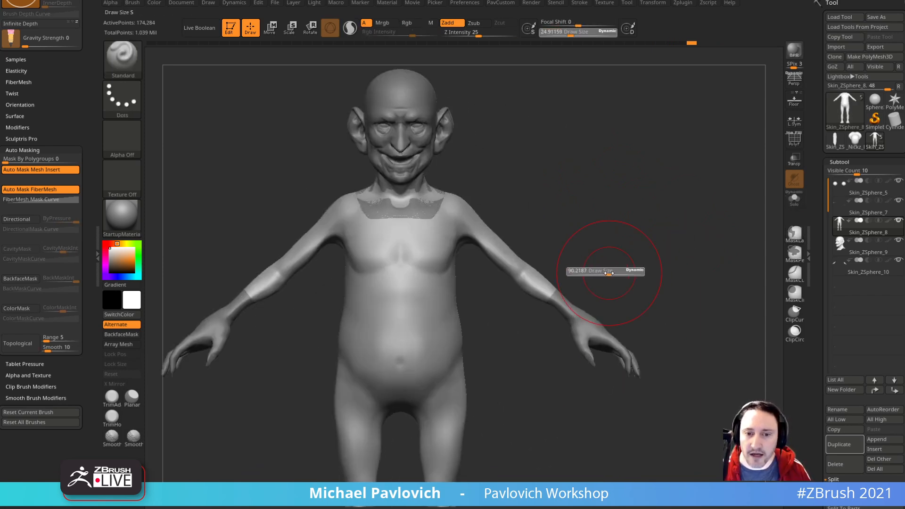
{"action": "left_click", "coordinate": [592, 315], "text": "alt"}
{"action": "left_click_drag", "start_coordinate": [659, 281], "coordinate": [627, 276], "text": "alt"}
Step: Switch between the head and hands subtools and examine how they fit the body from the front and side
{"action": "left_click", "coordinate": [427, 166], "text": "alt"}
{"action": "left_click_drag", "start_coordinate": [681, 230], "coordinate": [617, 261]}
{"action": "key", "text": "s"}
{"action": "left_click_drag", "start_coordinate": [644, 326], "coordinate": [637, 326]}
{"action": "left_click", "coordinate": [595, 388], "text": "alt"}
{"action": "mouse_move", "coordinate": [685, 356]}
{"action": "left_mouse_down", "text": "alt"}
{"action": "mouse_move", "coordinate": [632, 269]}
{"action": "mouse_move", "coordinate": [589, 335]}
{"action": "left_mouse_up", "text": "alt"}
{"action": "left_click_drag", "start_coordinate": [699, 299], "coordinate": [671, 280]}
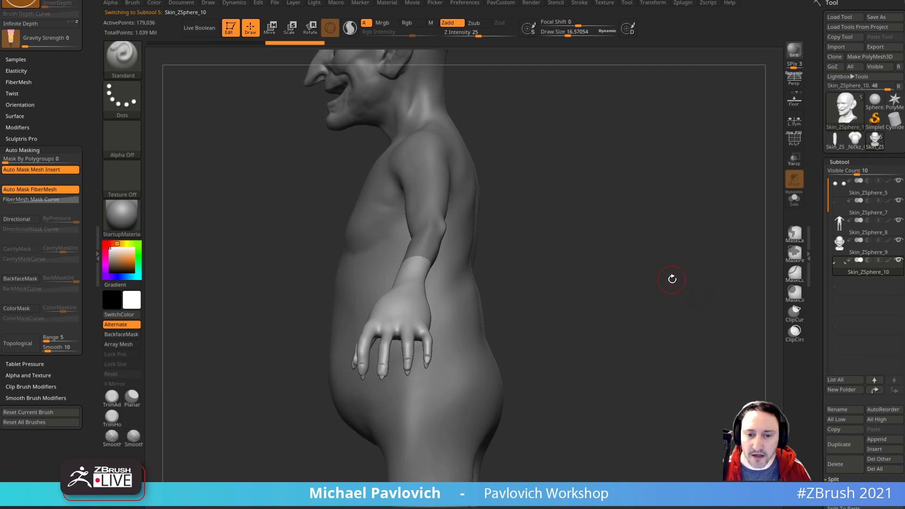
{"action": "mouse_move", "coordinate": [614, 278]}
{"action": "left_mouse_down"}
{"action": "mouse_move", "coordinate": [673, 267]}
{"action": "mouse_move", "coordinate": [673, 257]}
{"action": "mouse_move", "coordinate": [726, 310]}
{"action": "mouse_move", "coordinate": [688, 295]}
{"action": "mouse_move", "coordinate": [708, 302]}
{"action": "left_mouse_up"}
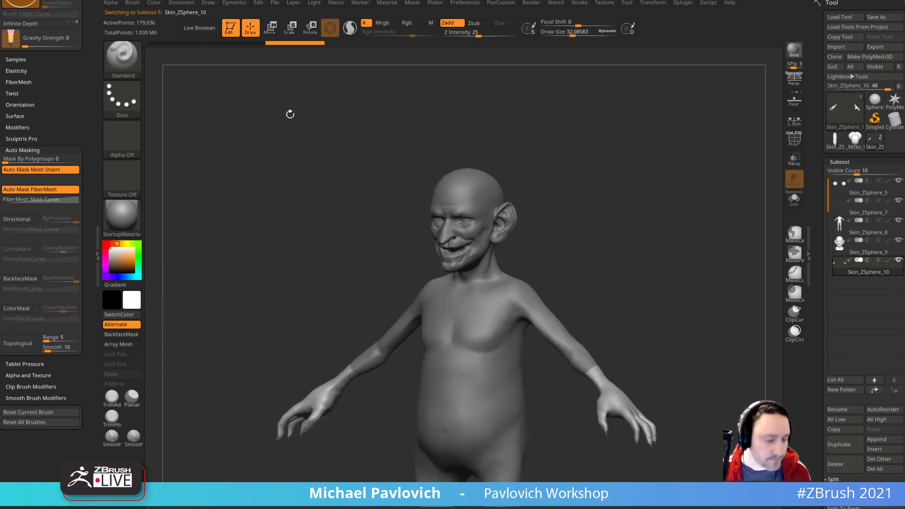
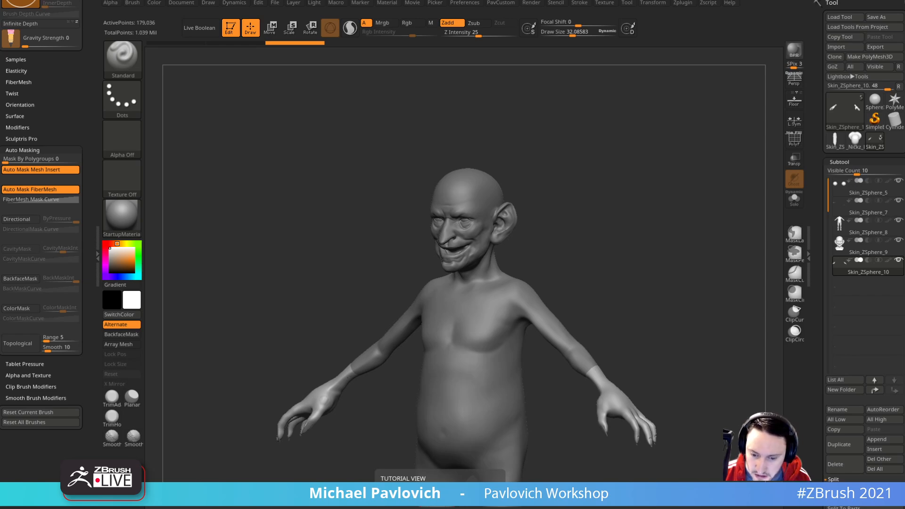
Step: Bring up the browser's Google image results for willem dafoe as facial reference, and return to ZBrush
{"action": "left_click_drag", "start_coordinate": [904, 87], "coordinate": [777, 79]}
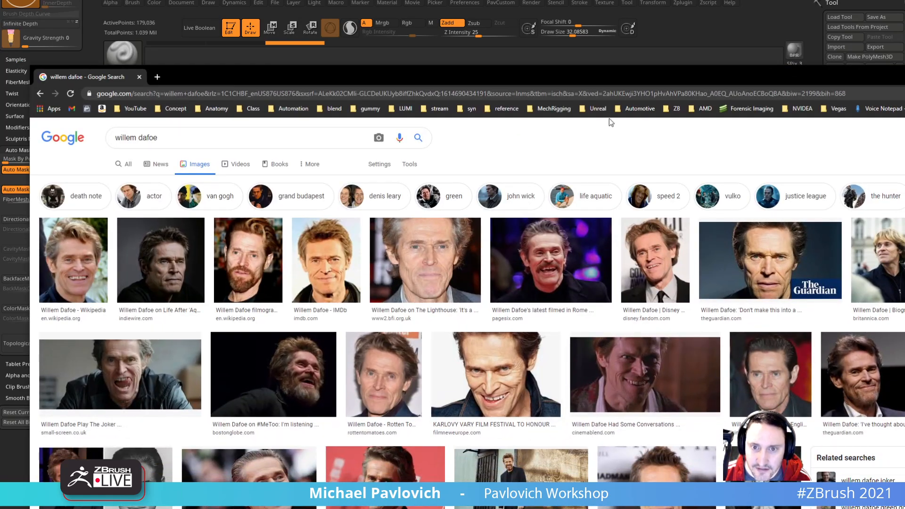
{"action": "key", "text": "alt+Tab"}
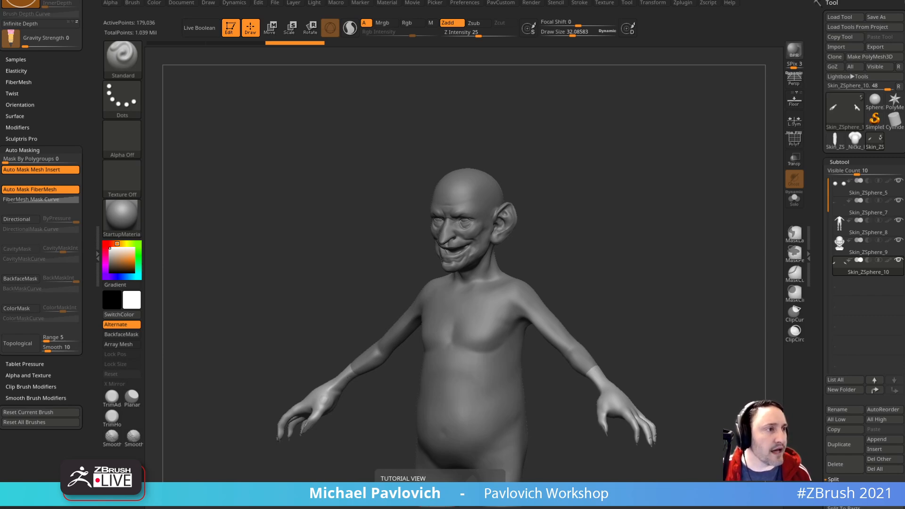
Step: Select the head subtool Skin_ZSphere_9 and assign Smooth as the smoothing brush
{"action": "right_click_drag", "start_coordinate": [683, 153], "coordinate": [565, 230]}
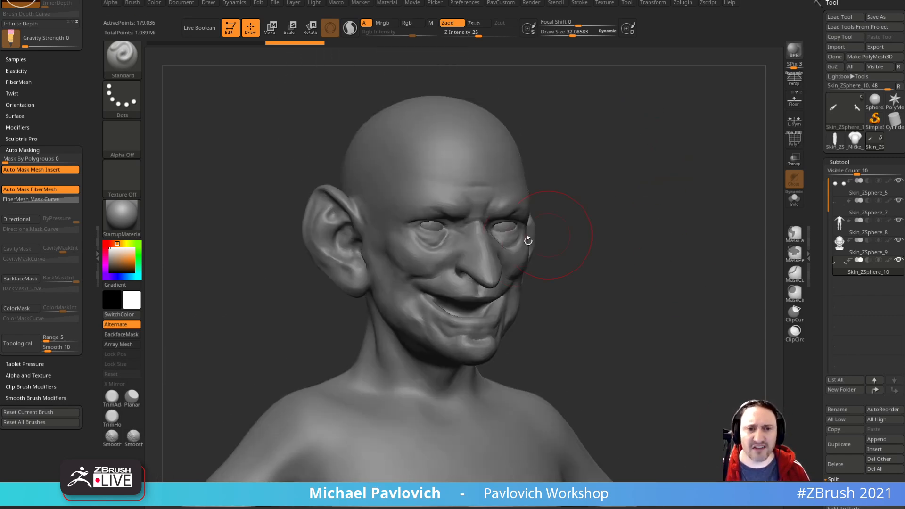
{"action": "left_click", "coordinate": [511, 269], "text": "alt"}
{"action": "right_click_drag", "start_coordinate": [698, 238], "coordinate": [661, 235], "text": "shift"}
{"action": "mouse_move", "coordinate": [661, 235]}
{"action": "left_mouse_down"}
{"action": "mouse_move", "coordinate": [711, 239]}
{"action": "mouse_move", "coordinate": [632, 165]}
{"action": "mouse_move", "coordinate": [485, 259]}
{"action": "left_mouse_up"}
{"action": "mouse_move", "coordinate": [731, 257]}
{"action": "left_mouse_down", "text": "alt"}
{"action": "mouse_move", "coordinate": [731, 230]}
{"action": "mouse_move", "coordinate": [708, 283]}
{"action": "left_mouse_up", "text": "alt"}
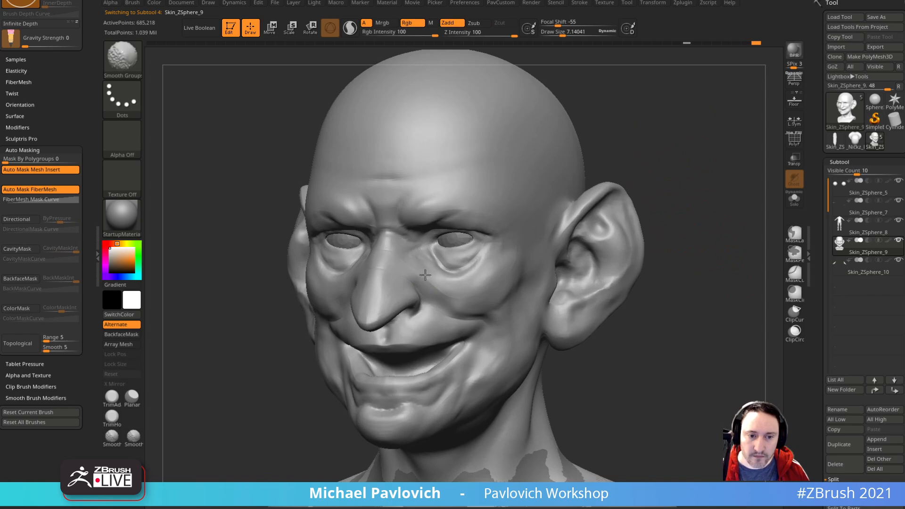
{"action": "left_click_drag", "start_coordinate": [665, 156], "coordinate": [716, 173]}
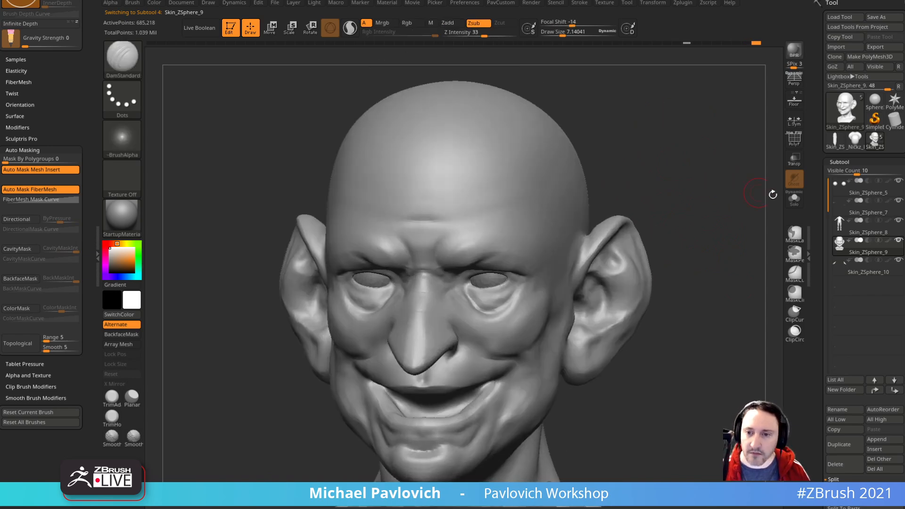
{"action": "left_click", "coordinate": [122, 58]}
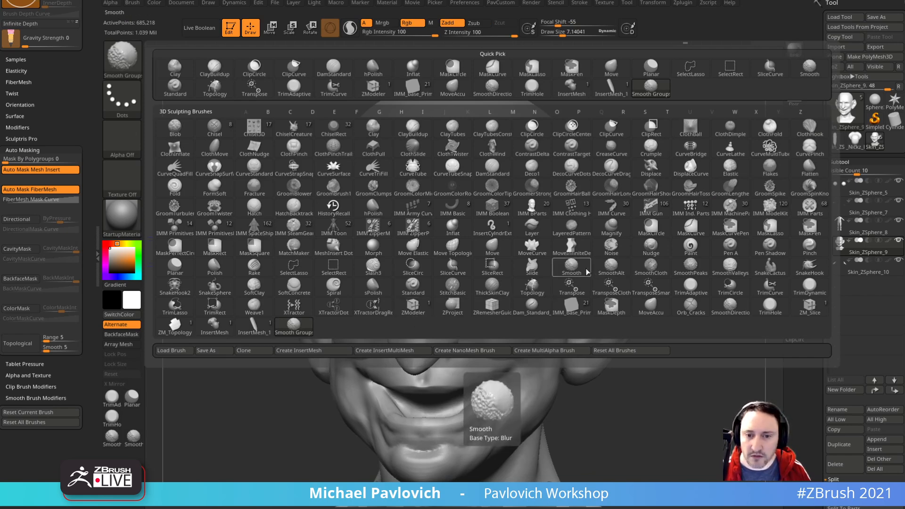
{"action": "left_click", "coordinate": [571, 266]}
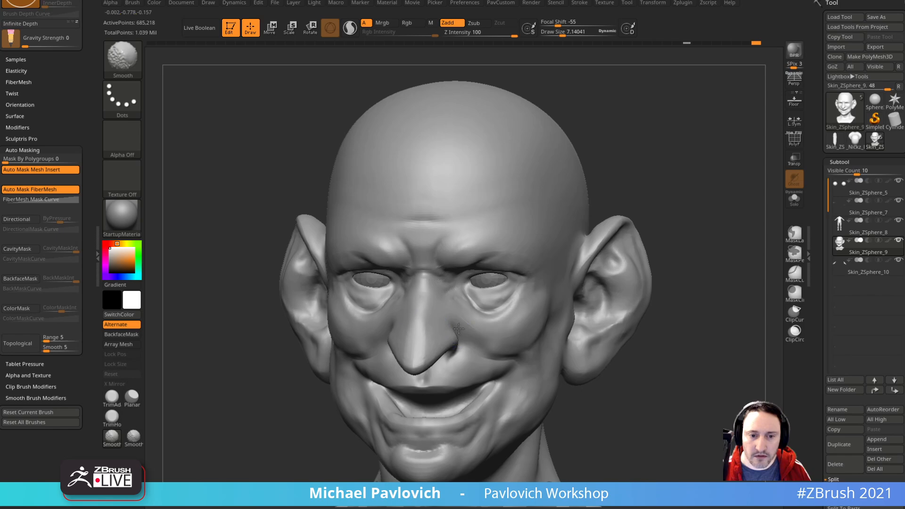
Step: Smooth the head's surface around the cheeks, mouth corners and jaw
{"action": "left_click_drag", "start_coordinate": [728, 198], "coordinate": [427, 255]}
{"action": "left_click_drag", "start_coordinate": [736, 250], "coordinate": [684, 221]}
{"action": "left_click_drag", "start_coordinate": [744, 260], "coordinate": [754, 301]}
{"action": "left_click_drag", "start_coordinate": [706, 317], "coordinate": [722, 300]}
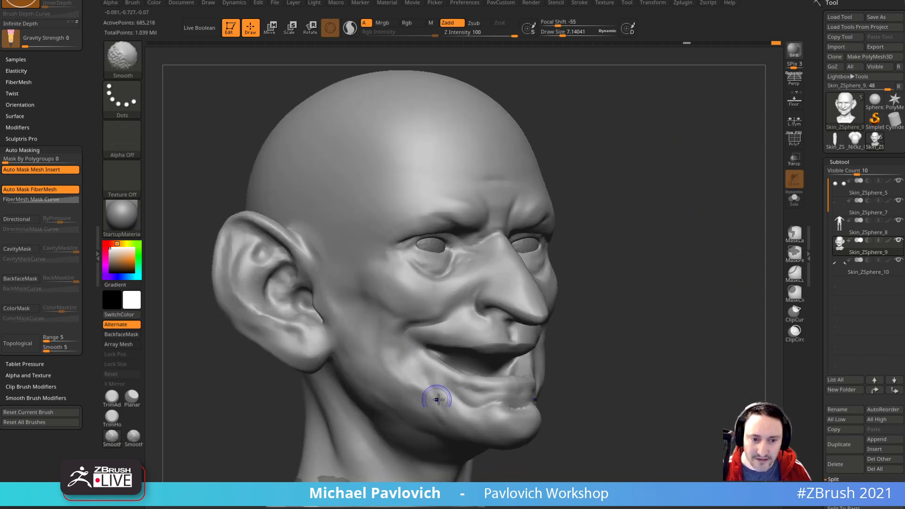
{"action": "mouse_move", "coordinate": [585, 356]}
{"action": "left_mouse_down"}
{"action": "mouse_move", "coordinate": [759, 330]}
{"action": "mouse_move", "coordinate": [738, 319]}
{"action": "left_mouse_up"}
{"action": "key", "text": "1"}
{"action": "left_click_drag", "start_coordinate": [702, 293], "coordinate": [754, 306]}
{"action": "left_click_drag", "start_coordinate": [415, 339], "coordinate": [410, 330], "text": "shift"}
Step: Lower the head to subdivision level 1 and show its polyframe
{"action": "left_click_drag", "start_coordinate": [764, 326], "coordinate": [513, 362]}
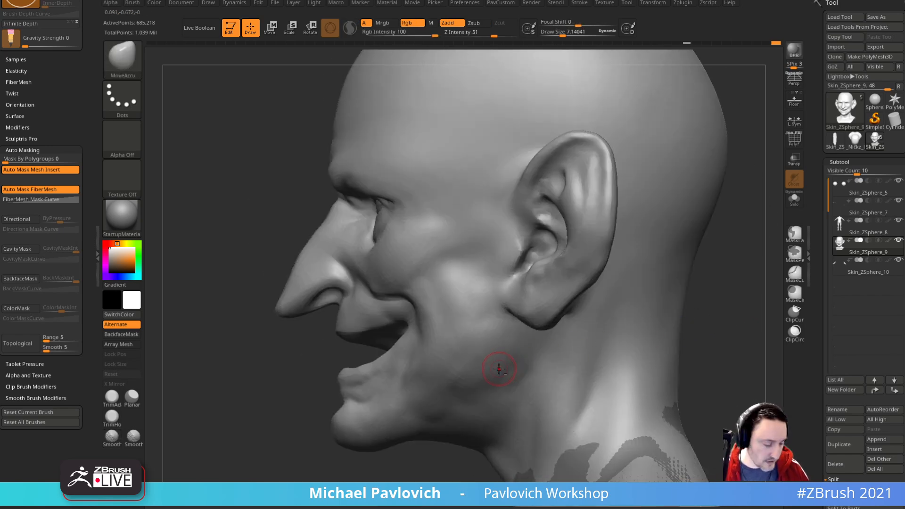
{"action": "left_click_drag", "start_coordinate": [317, 433], "coordinate": [347, 418]}
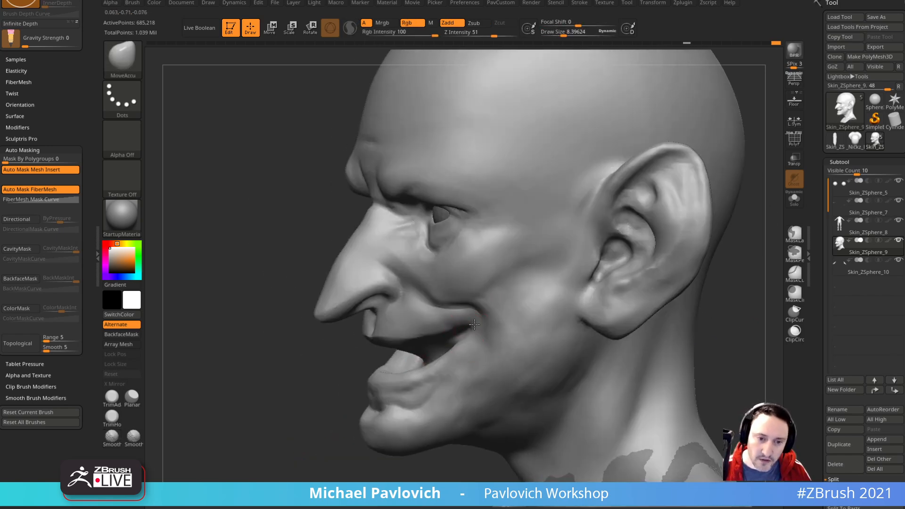
{"action": "scroll", "coordinate": [846, 330], "scroll_direction": "down", "scroll_amount": 8}
{"action": "left_click_drag", "start_coordinate": [846, 331], "coordinate": [807, 322]}
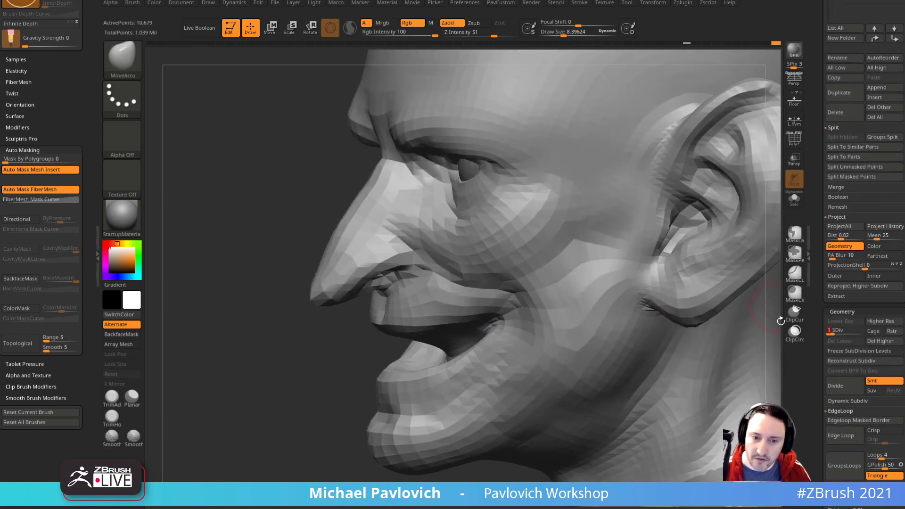
{"action": "left_click", "coordinate": [794, 138]}
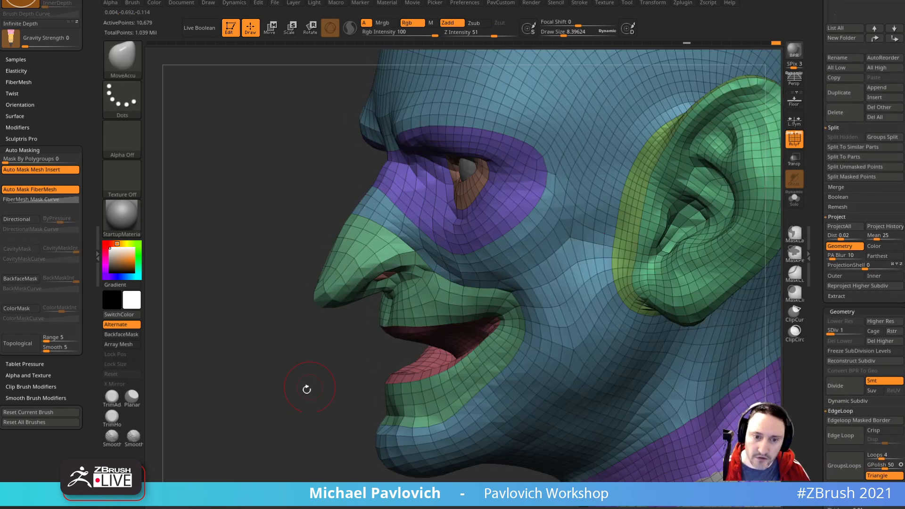
Step: Pull the corner of the mouth slightly back and up with a reduced MoveAccu brush in side view
{"action": "left_click_drag", "start_coordinate": [195, 267], "coordinate": [130, 258]}
{"action": "right_click_drag", "start_coordinate": [419, 318], "coordinate": [457, 304], "text": "ctrl"}
{"action": "key", "text": "bracketleft"}
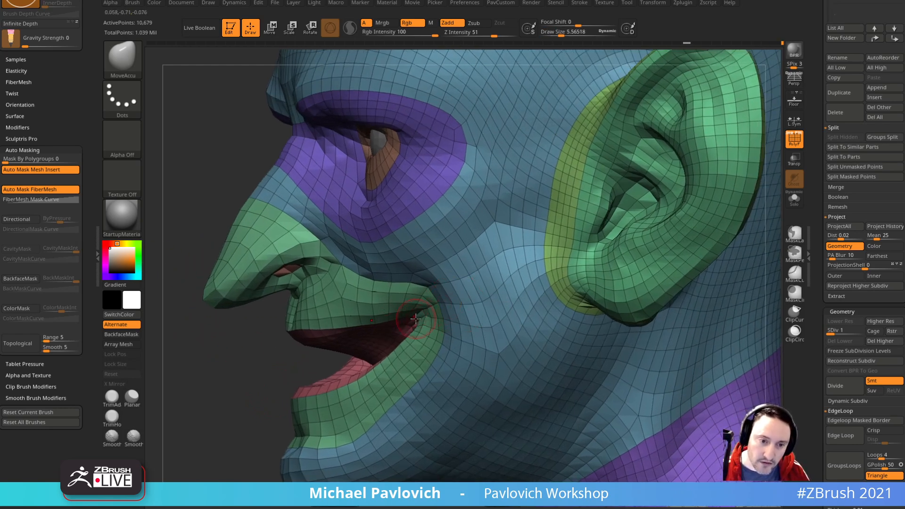
{"action": "left_click_drag", "start_coordinate": [423, 312], "coordinate": [431, 305]}
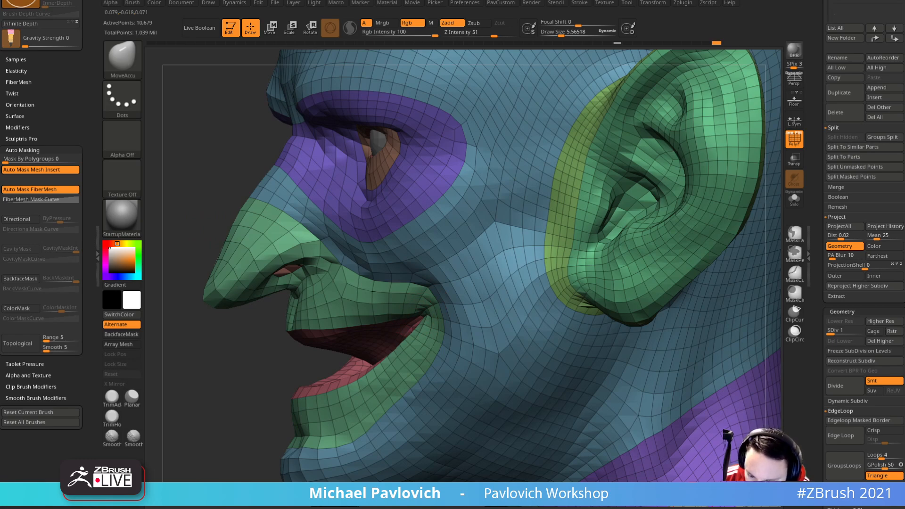
Step: Refine the corner of the mouth with the MoveAccu and Move brushes, working from side, three-quarter and front views
{"action": "left_click_drag", "start_coordinate": [229, 319], "coordinate": [203, 371]}
{"action": "mouse_move", "coordinate": [703, 304]}
{"action": "left_mouse_down"}
{"action": "mouse_move", "coordinate": [760, 309]}
{"action": "mouse_move", "coordinate": [738, 327]}
{"action": "left_mouse_up"}
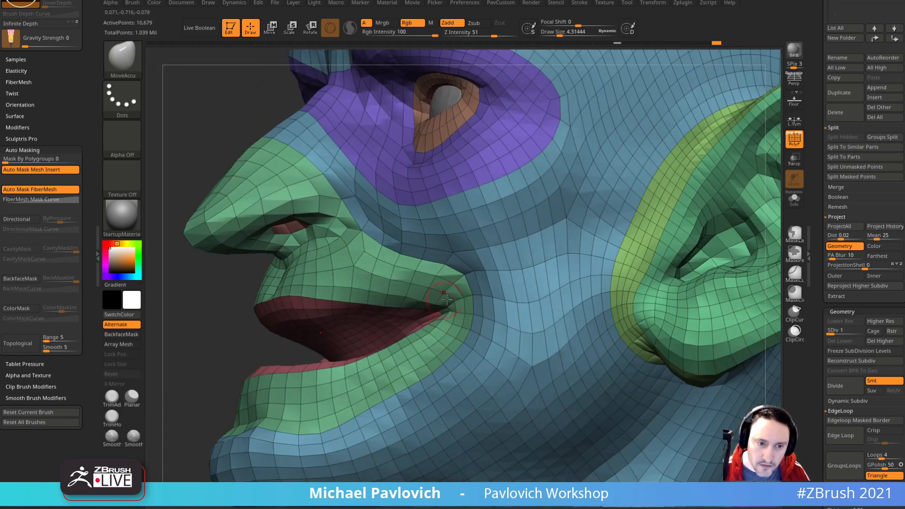
{"action": "left_click_drag", "start_coordinate": [210, 366], "coordinate": [406, 313]}
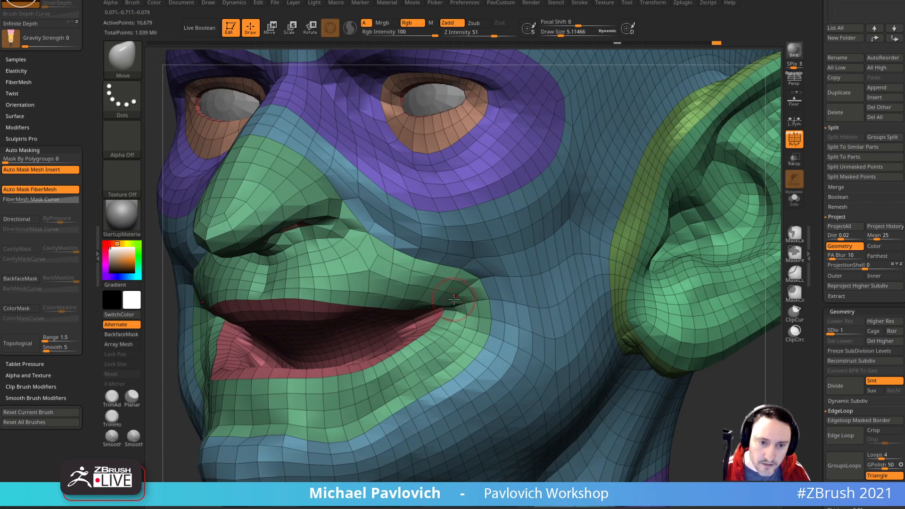
{"action": "left_click_drag", "start_coordinate": [712, 415], "coordinate": [746, 389], "text": "alt"}
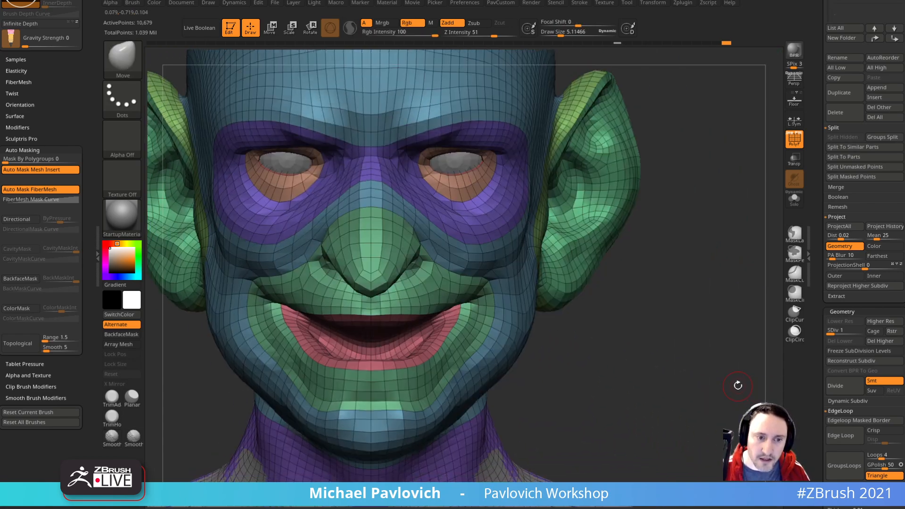
{"action": "left_click_drag", "start_coordinate": [610, 314], "coordinate": [485, 301]}
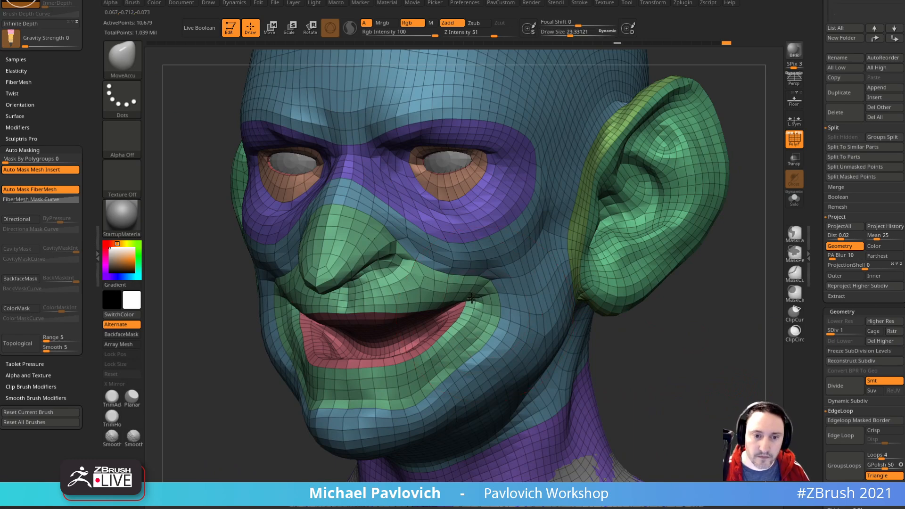
{"action": "right_click_drag", "start_coordinate": [488, 299], "coordinate": [471, 308]}
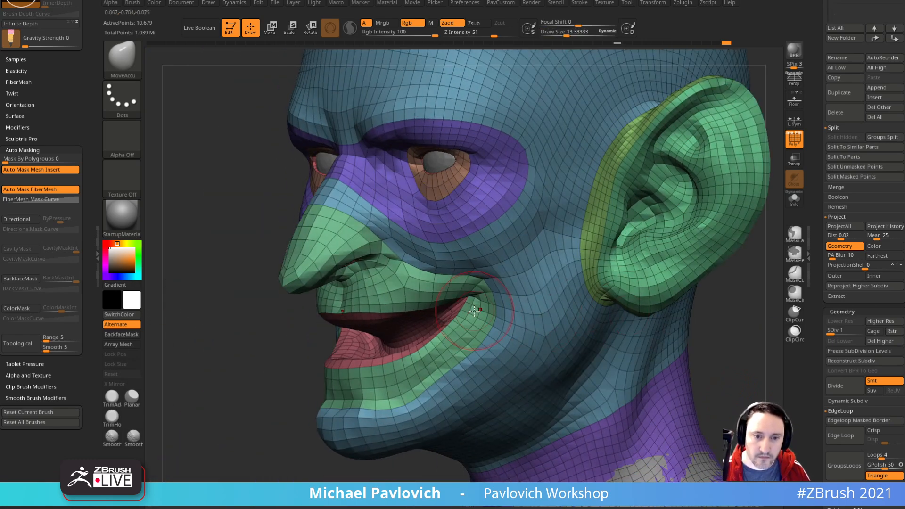
{"action": "right_click_drag", "start_coordinate": [316, 338], "coordinate": [313, 349], "text": "shift"}
Step: Nudge the outer corner of the eyelids with the MoveAccu brush reduced to a draw size of about 2.6
{"action": "mouse_move", "coordinate": [678, 303]}
{"action": "right_mouse_down", "text": "alt"}
{"action": "mouse_move", "coordinate": [687, 309]}
{"action": "mouse_move", "coordinate": [697, 274]}
{"action": "mouse_move", "coordinate": [713, 314]}
{"action": "mouse_move", "coordinate": [734, 203]}
{"action": "mouse_move", "coordinate": [671, 189]}
{"action": "mouse_move", "coordinate": [680, 183]}
{"action": "right_mouse_up", "text": "alt"}
{"action": "key", "text": "b"}
{"action": "key", "text": "s"}
{"action": "key", "text": "t"}
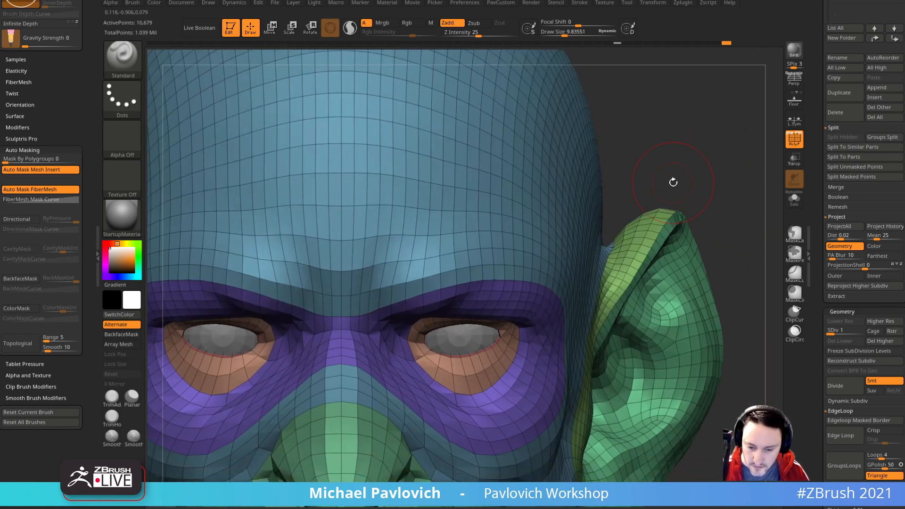
{"action": "key", "text": "b"}
{"action": "key", "text": "m"}
{"action": "key", "text": "a"}
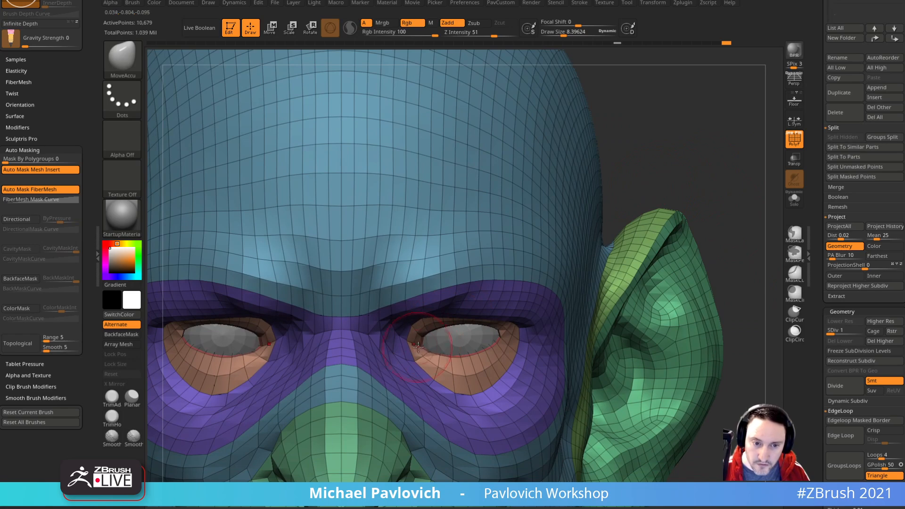
{"action": "right_click_drag", "start_coordinate": [731, 200], "coordinate": [679, 165]}
{"action": "key", "text": "bracketleft"}
{"action": "key", "text": "bracketleft"}
{"action": "key", "text": "bracketleft"}
{"action": "key", "text": "bracketleft"}
{"action": "key", "text": "bracketleft"}
{"action": "left_click_drag", "start_coordinate": [454, 336], "coordinate": [466, 344]}
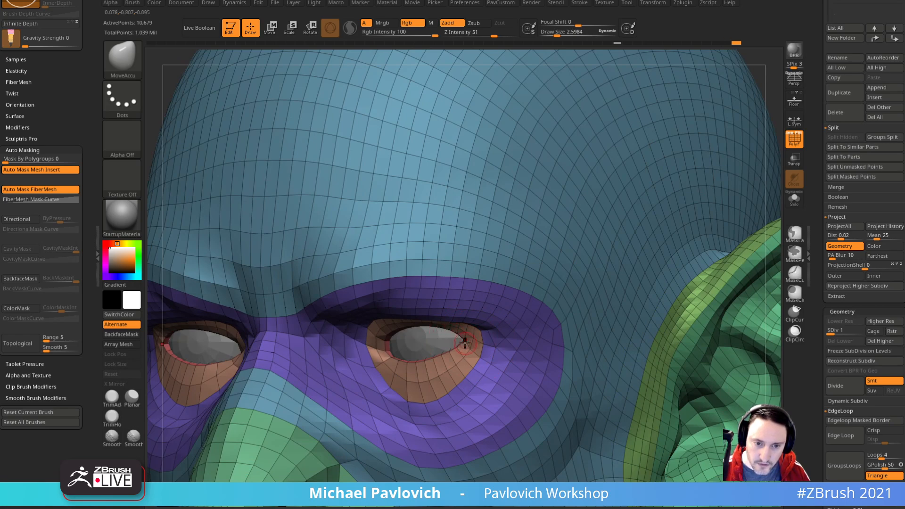
Step: Reposition the outer eyelid corner around the eyeball from side and three-quarter views with a slightly larger MoveAccu brush
{"action": "left_click_drag", "start_coordinate": [775, 165], "coordinate": [736, 150]}
{"action": "key", "text": "s"}
{"action": "left_click_drag", "start_coordinate": [471, 346], "coordinate": [477, 345]}
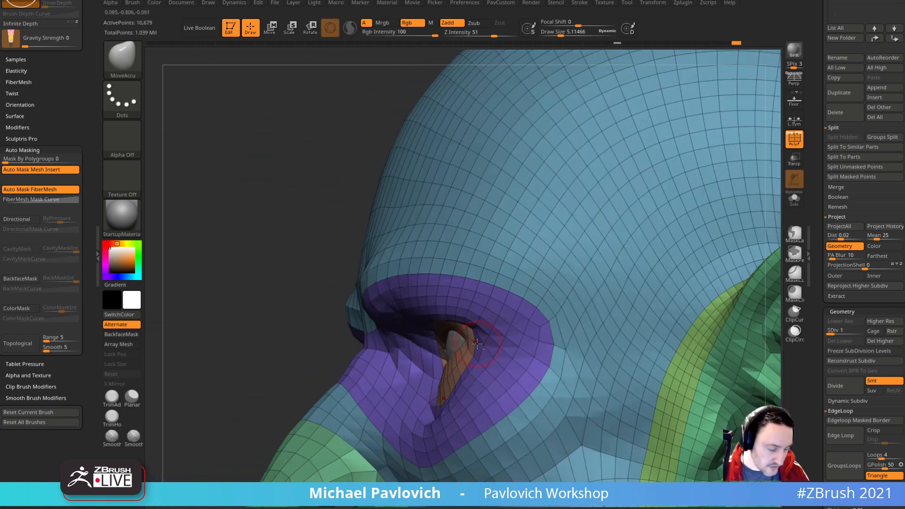
{"action": "right_click_drag", "start_coordinate": [338, 363], "coordinate": [456, 355]}
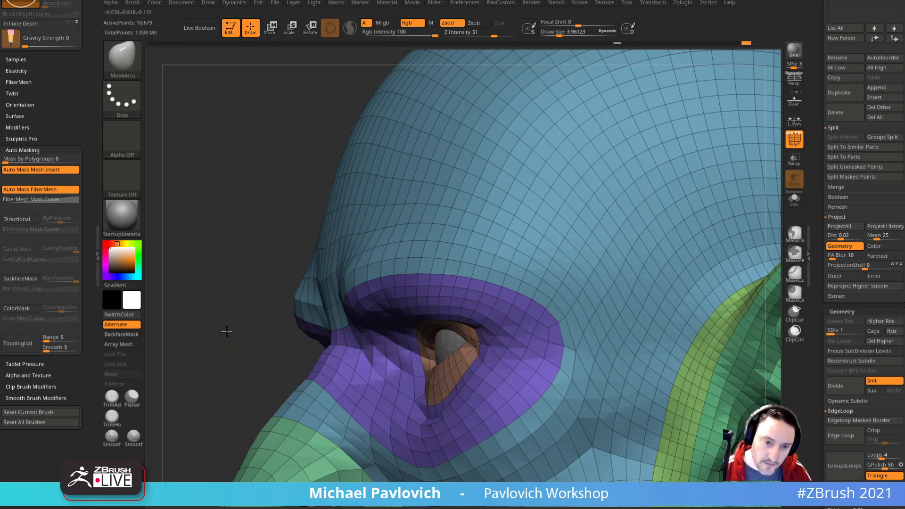
{"action": "right_click_drag", "start_coordinate": [224, 329], "coordinate": [429, 320]}
{"action": "mouse_move", "coordinate": [609, 183]}
{"action": "left_mouse_down"}
{"action": "mouse_move", "coordinate": [697, 136]}
{"action": "mouse_move", "coordinate": [673, 165]}
{"action": "mouse_move", "coordinate": [512, 181]}
{"action": "left_mouse_up"}
{"action": "key", "text": "s"}
{"action": "left_click_drag", "start_coordinate": [493, 339], "coordinate": [487, 341]}
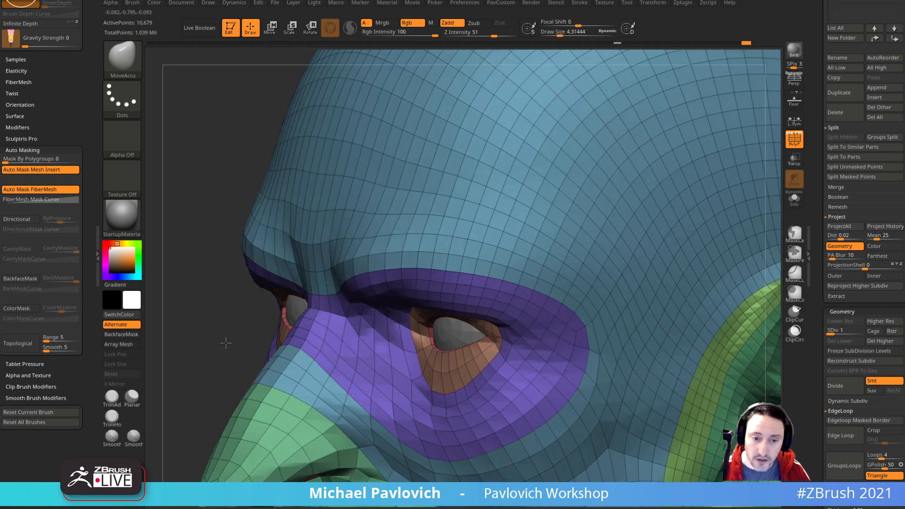
{"action": "left_click_drag", "start_coordinate": [223, 343], "coordinate": [429, 333]}
Step: Pull the outer corner of the eyelids outward with the surrounding eye-socket polygroup masked, and clear the mask
{"action": "left_click_drag", "start_coordinate": [711, 197], "coordinate": [688, 169]}
{"action": "mouse_move", "coordinate": [687, 168]}
{"action": "right_mouse_down"}
{"action": "mouse_move", "coordinate": [712, 168]}
{"action": "mouse_move", "coordinate": [712, 211]}
{"action": "right_mouse_up"}
{"action": "left_click", "coordinate": [506, 318], "text": "ctrl+shift"}
{"action": "left_click", "coordinate": [713, 197], "text": "ctrl+shift"}
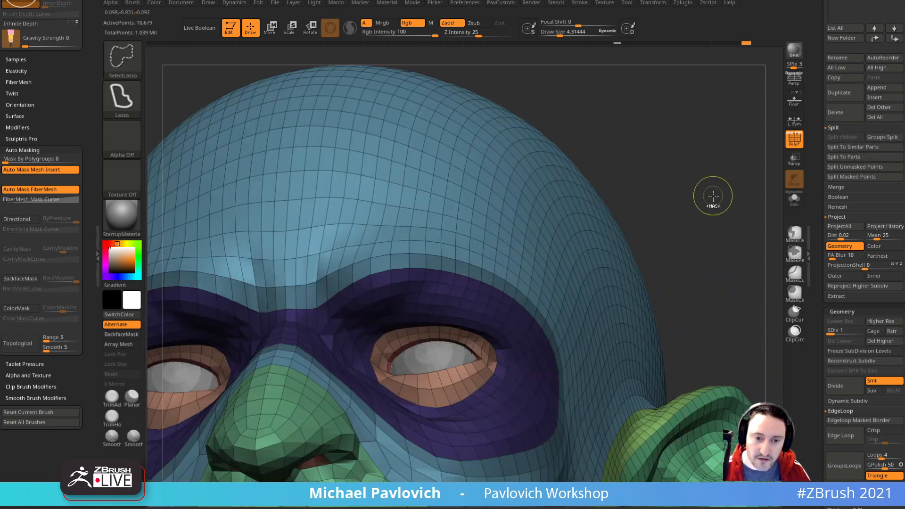
{"action": "right_click_drag", "start_coordinate": [709, 176], "coordinate": [663, 222]}
{"action": "left_click_drag", "start_coordinate": [478, 332], "coordinate": [499, 340]}
{"action": "key", "text": "s"}
{"action": "mouse_move", "coordinate": [637, 242]}
{"action": "right_mouse_down"}
{"action": "mouse_move", "coordinate": [726, 192]}
{"action": "mouse_move", "coordinate": [679, 210]}
{"action": "mouse_move", "coordinate": [694, 194]}
{"action": "right_mouse_up"}
{"action": "left_click_drag", "start_coordinate": [693, 194], "coordinate": [728, 242], "text": "ctrl"}
Step: Raise the head to subdivision level 2 and hide its polyframe
{"action": "mouse_move", "coordinate": [728, 242]}
{"action": "right_mouse_down", "text": "ctrl"}
{"action": "mouse_move", "coordinate": [778, 198]}
{"action": "mouse_move", "coordinate": [689, 221]}
{"action": "right_mouse_up", "text": "ctrl"}
{"action": "key", "text": "ctrl+d"}
{"action": "left_click", "coordinate": [794, 144]}
{"action": "right_click_drag", "start_coordinate": [746, 165], "coordinate": [778, 139]}
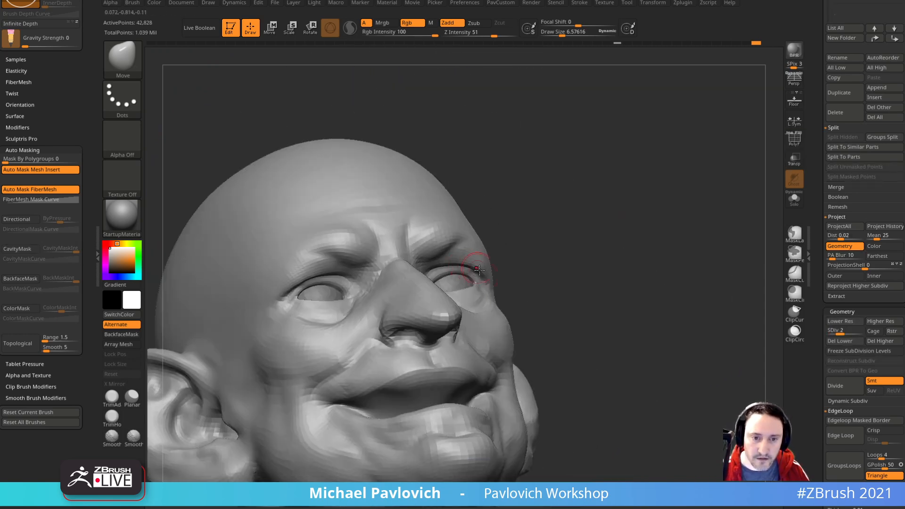
{"action": "right_click_drag", "start_coordinate": [595, 215], "coordinate": [525, 256]}
{"action": "right_click_drag", "start_coordinate": [669, 198], "coordinate": [707, 200], "text": "shift"}
{"action": "left_click", "coordinate": [485, 307], "text": "ctrl+shift"}
{"action": "left_click", "coordinate": [675, 194], "text": "ctrl"}
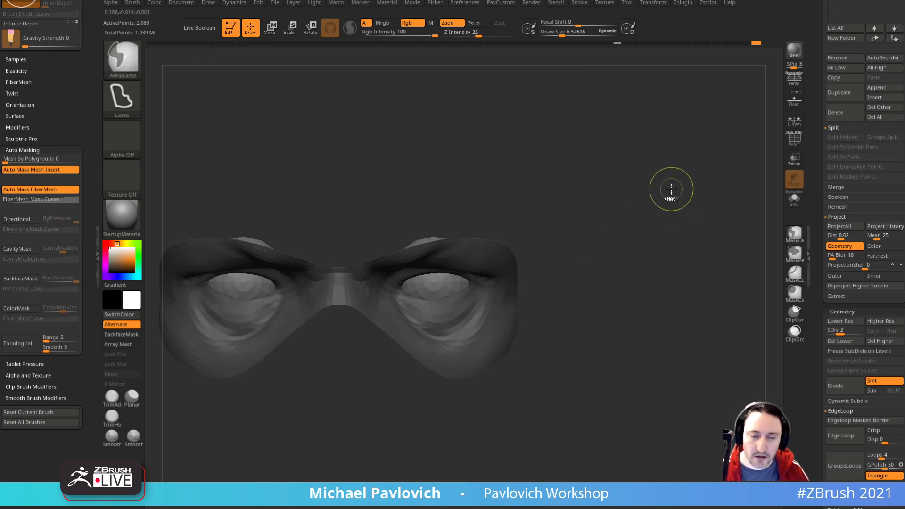
{"action": "left_click", "coordinate": [672, 188], "text": "ctrl+shift"}
{"action": "left_click", "coordinate": [684, 165], "text": "ctrl"}
{"action": "left_click_drag", "start_coordinate": [693, 143], "coordinate": [716, 188], "text": "ctrl"}
Step: Mask the eyelid polygroup, show the whole head again and enlarge the brush
{"action": "left_click", "coordinate": [457, 303], "text": "ctrl+shift"}
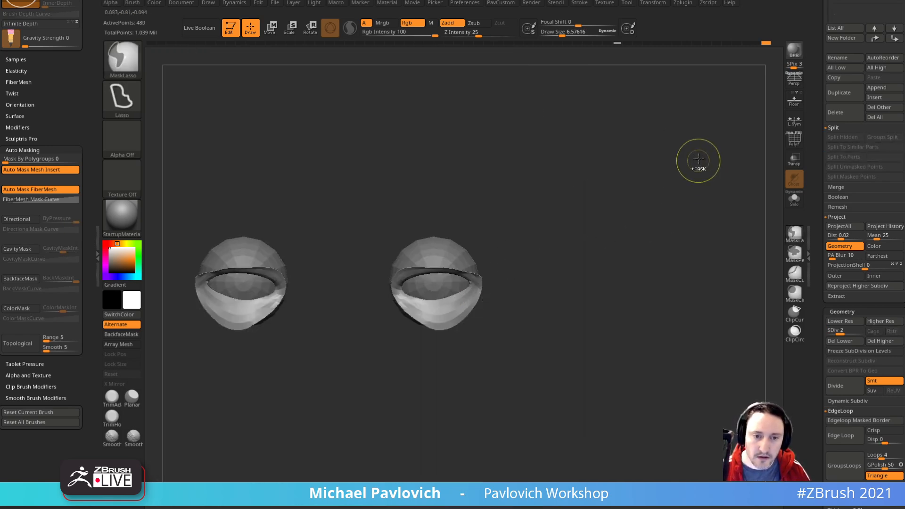
{"action": "left_click", "coordinate": [705, 168], "text": "ctrl"}
{"action": "left_click", "coordinate": [698, 145], "text": "ctrl+shift"}
{"action": "left_click", "coordinate": [698, 145], "text": "ctrl"}
{"action": "mouse_move", "coordinate": [674, 162]}
{"action": "right_mouse_down", "text": "alt"}
{"action": "mouse_move", "coordinate": [687, 175]}
{"action": "mouse_move", "coordinate": [672, 174]}
{"action": "right_mouse_up", "text": "alt"}
{"action": "left_click", "coordinate": [696, 158], "text": "ctrl"}
{"action": "key", "text": "bracketright"}
{"action": "key", "text": "bracketright"}
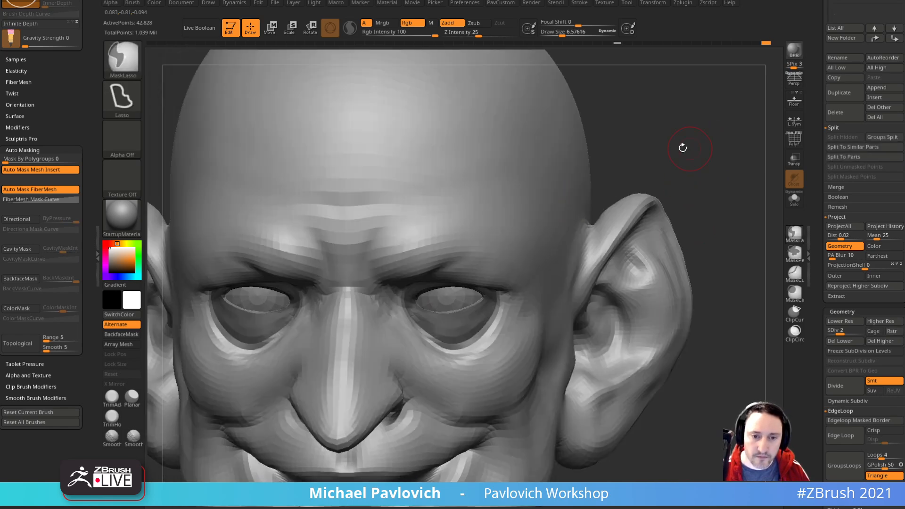
{"action": "key", "text": "bracketleft"}
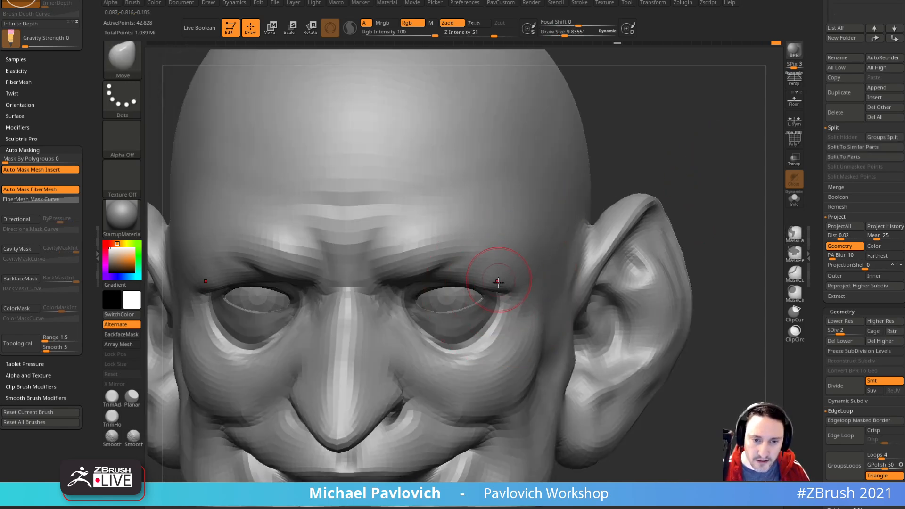
Step: Puff up the folds above the masked eyelids with the Inflat brush, working from a low view
{"action": "mouse_move", "coordinate": [717, 177]}
{"action": "left_mouse_down"}
{"action": "mouse_move", "coordinate": [699, 143]}
{"action": "mouse_move", "coordinate": [575, 212]}
{"action": "left_mouse_up"}
{"action": "key", "text": "b"}
{"action": "key", "text": "i"}
{"action": "key", "text": "n"}
{"action": "key", "text": "s"}
{"action": "left_click_drag", "start_coordinate": [471, 271], "coordinate": [473, 271]}
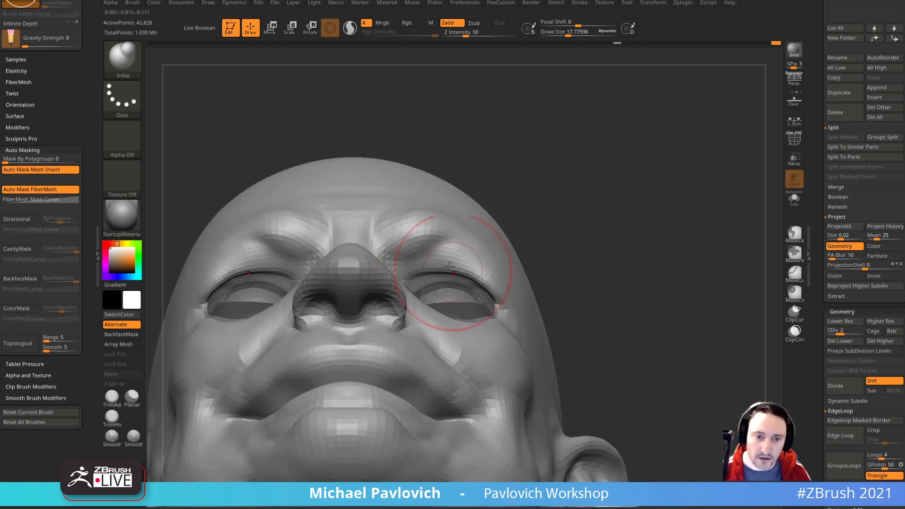
{"action": "left_click_drag", "start_coordinate": [534, 203], "coordinate": [469, 263]}
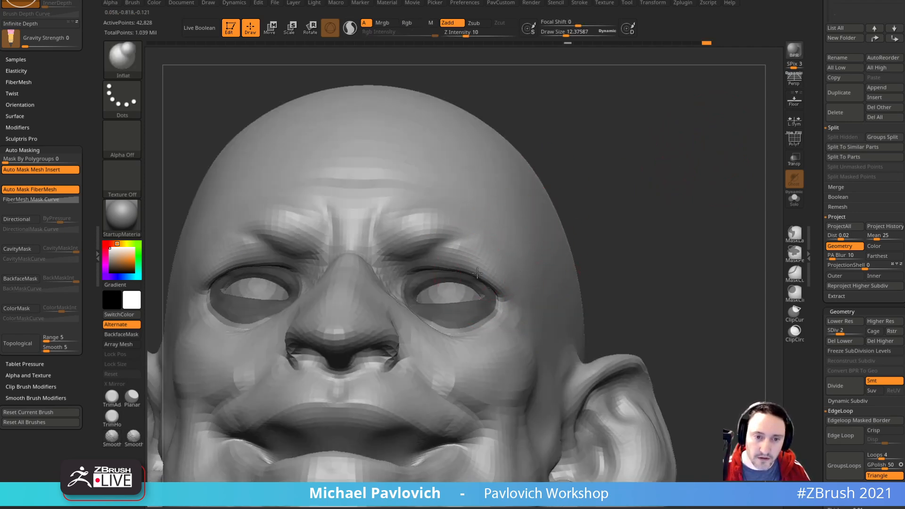
Step: Adjust the skin around the eyes with the Move brush and check the whole head from the front
{"action": "key", "text": "b"}
{"action": "key", "text": "m"}
{"action": "key", "text": "v"}
{"action": "mouse_move", "coordinate": [641, 214]}
{"action": "left_mouse_down"}
{"action": "mouse_move", "coordinate": [731, 198]}
{"action": "mouse_move", "coordinate": [706, 197]}
{"action": "mouse_move", "coordinate": [750, 184]}
{"action": "mouse_move", "coordinate": [736, 186]}
{"action": "mouse_move", "coordinate": [731, 200]}
{"action": "mouse_move", "coordinate": [702, 164]}
{"action": "mouse_move", "coordinate": [731, 190]}
{"action": "left_mouse_up"}
{"action": "key", "text": "s"}
{"action": "mouse_move", "coordinate": [398, 306]}
{"action": "left_mouse_down"}
{"action": "mouse_move", "coordinate": [399, 292]}
{"action": "mouse_move", "coordinate": [402, 307]}
{"action": "mouse_move", "coordinate": [461, 296]}
{"action": "left_mouse_up"}
{"action": "key", "text": "s"}
{"action": "mouse_move", "coordinate": [667, 244]}
{"action": "right_mouse_down", "text": "ctrl"}
{"action": "mouse_move", "coordinate": [695, 207]}
{"action": "mouse_move", "coordinate": [680, 232]}
{"action": "mouse_move", "coordinate": [701, 255]}
{"action": "mouse_move", "coordinate": [697, 239]}
{"action": "right_mouse_up", "text": "ctrl"}
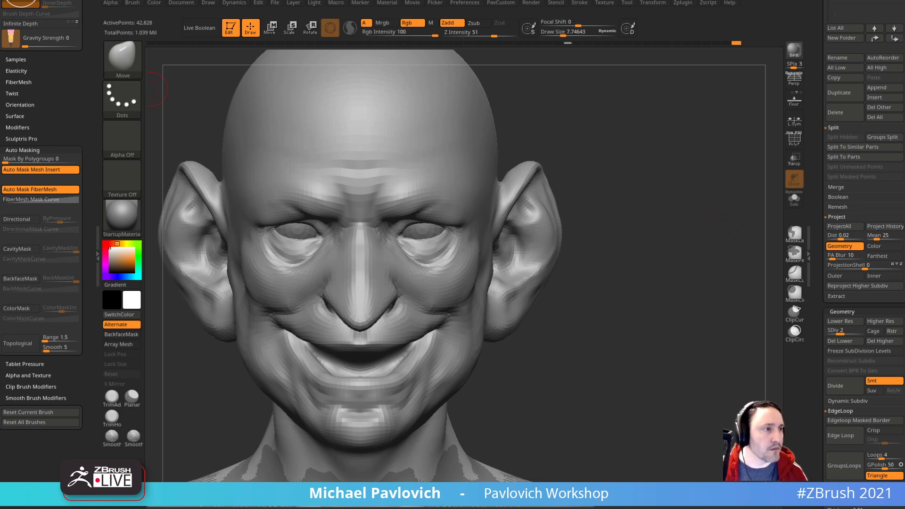
{"action": "right_click_drag", "start_coordinate": [725, 245], "coordinate": [700, 334], "text": "ctrl"}
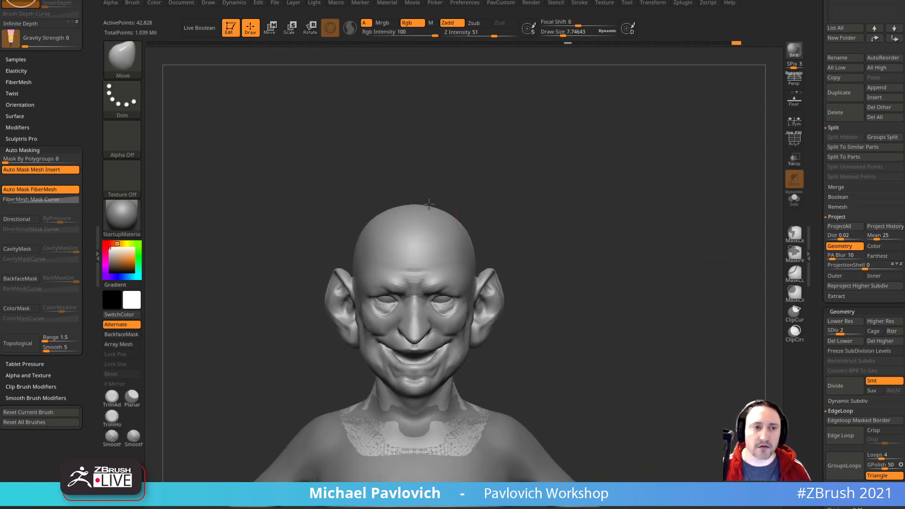
Step: Clear the canvas and load Ryan_Kingslien_Anatomy_Model.ZTL from the LightBox tools
{"action": "left_click", "coordinate": [230, 29]}
{"action": "key", "text": "ctrl+n"}
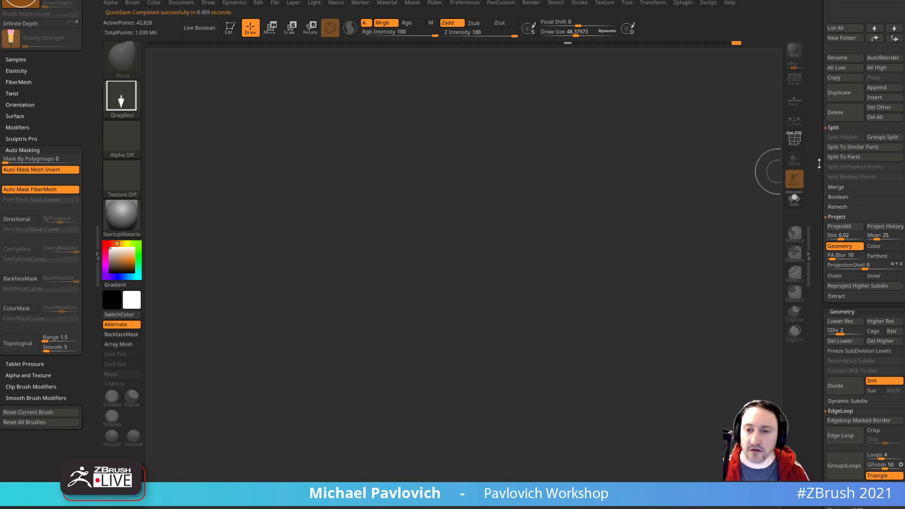
{"action": "left_click_drag", "start_coordinate": [820, 156], "coordinate": [845, 373]}
{"action": "key", "text": "comma"}
{"action": "left_click", "coordinate": [236, 55]}
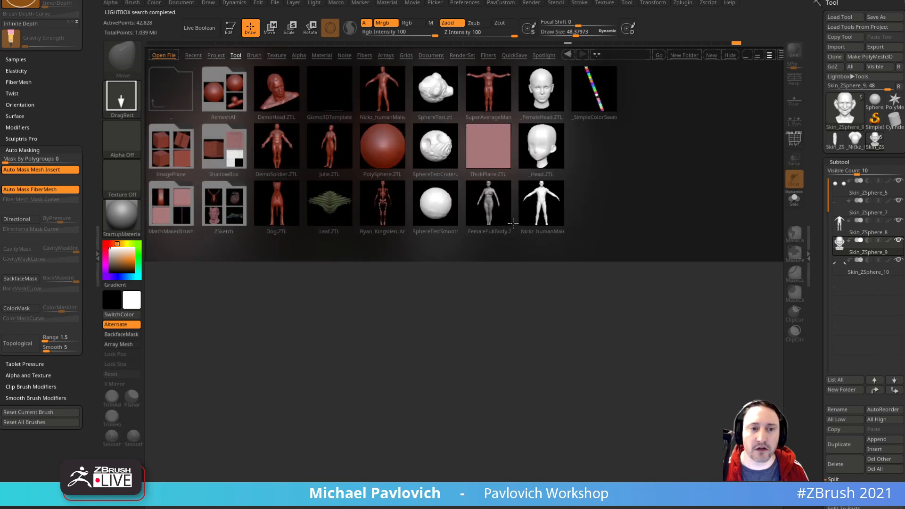
{"action": "double_click", "coordinate": [387, 194]}
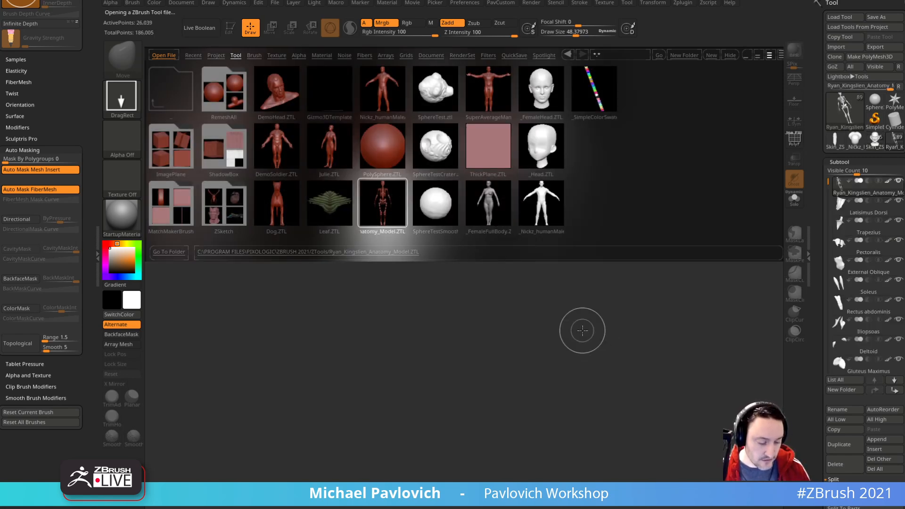
Step: Draw the anatomy model on the canvas, make it editable and turn it to a side view
{"action": "left_click_drag", "start_coordinate": [503, 325], "coordinate": [503, 471]}
{"action": "left_click", "coordinate": [231, 30]}
{"action": "left_click_drag", "start_coordinate": [685, 154], "coordinate": [640, 154], "text": "shift"}
{"action": "mouse_move", "coordinate": [641, 154]}
{"action": "left_mouse_down", "text": "alt"}
{"action": "mouse_move", "coordinate": [641, 315]}
{"action": "mouse_move", "coordinate": [679, 259]}
{"action": "mouse_move", "coordinate": [670, 256]}
{"action": "left_mouse_up", "text": "alt"}
{"action": "key", "text": "b"}
{"action": "key", "text": "s"}
{"action": "key", "text": "t"}
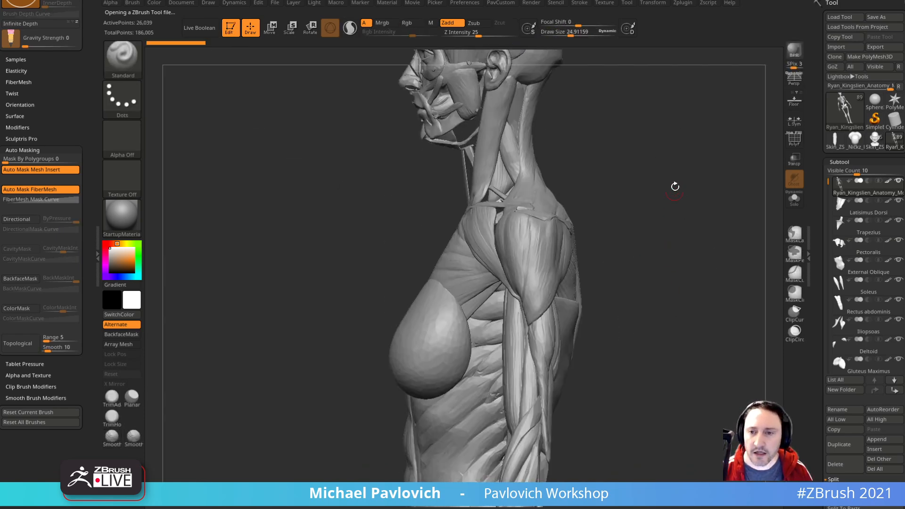
Step: Show only the skeleton subtool and isolate its skull with SelectLasso
{"action": "left_click_drag", "start_coordinate": [675, 208], "coordinate": [667, 364], "text": "alt"}
{"action": "left_click", "coordinate": [899, 181], "text": "shift"}
{"action": "mouse_move", "coordinate": [660, 271]}
{"action": "left_mouse_down", "text": "alt"}
{"action": "mouse_move", "coordinate": [703, 283]}
{"action": "mouse_move", "coordinate": [703, 261]}
{"action": "left_mouse_up", "text": "alt"}
{"action": "left_click", "coordinate": [122, 59]}
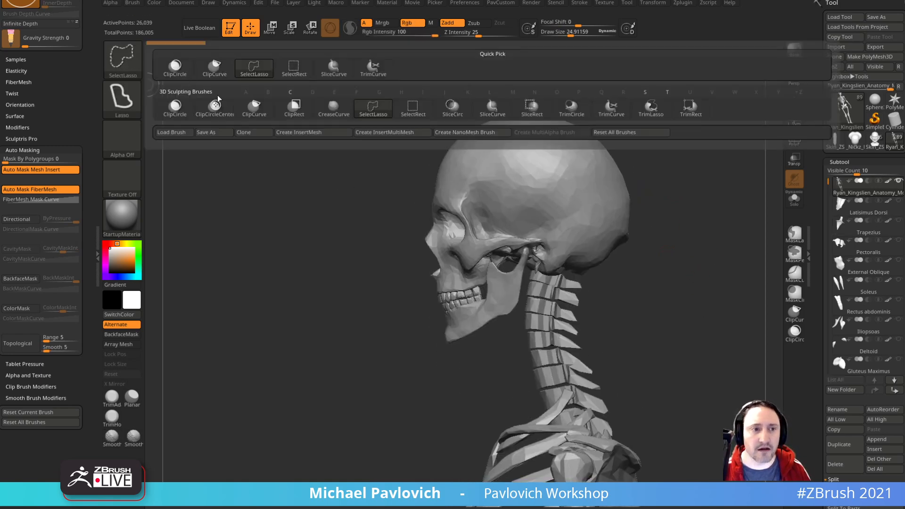
{"action": "left_click", "coordinate": [268, 78]}
{"action": "mouse_move", "coordinate": [434, 298]}
{"action": "left_mouse_down", "text": "ctrl+shift"}
{"action": "mouse_move", "coordinate": [415, 299]}
{"action": "mouse_move", "coordinate": [424, 278]}
{"action": "left_mouse_up", "text": "ctrl+shift"}
{"action": "mouse_move", "coordinate": [691, 196]}
{"action": "left_mouse_down", "text": "ctrl+shift"}
{"action": "mouse_move", "coordinate": [611, 141]}
{"action": "mouse_move", "coordinate": [616, 363]}
{"action": "left_mouse_up", "text": "ctrl+shift"}
{"action": "key", "text": "ctrl+shift+a"}
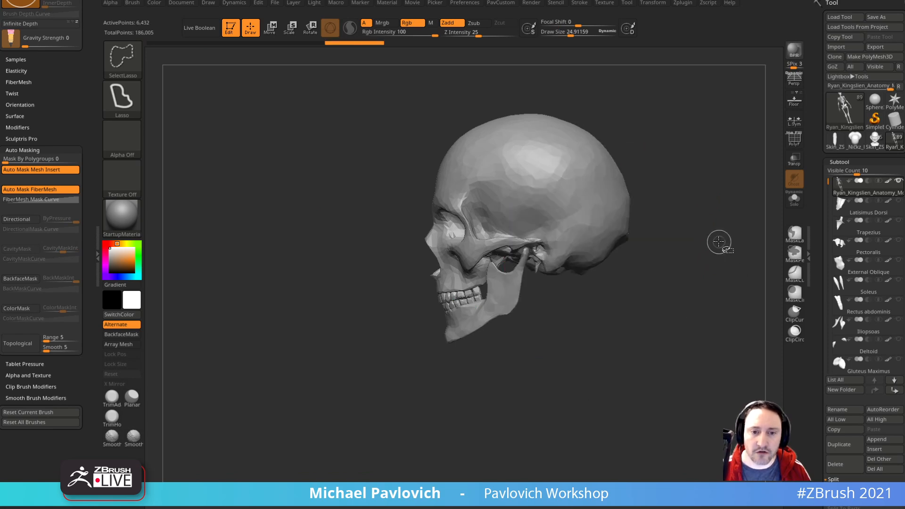
Step: Isolate the upper and lower teeth from the skull and delete the hidden geometry
{"action": "mouse_move", "coordinate": [708, 223]}
{"action": "left_mouse_down", "text": "ctrl+alt+shift"}
{"action": "mouse_move", "coordinate": [582, 392]}
{"action": "mouse_move", "coordinate": [595, 384]}
{"action": "left_mouse_up", "text": "ctrl+alt+shift"}
{"action": "left_click_drag", "start_coordinate": [698, 158], "coordinate": [739, 251], "text": "ctrl+shift"}
{"action": "key", "text": "ctrl+shift+a"}
{"action": "mouse_move", "coordinate": [712, 171]}
{"action": "left_mouse_down", "text": "ctrl+shift"}
{"action": "mouse_move", "coordinate": [657, 212]}
{"action": "mouse_move", "coordinate": [669, 239]}
{"action": "left_mouse_up", "text": "ctrl+shift"}
{"action": "key", "text": "2"}
{"action": "left_click", "coordinate": [676, 199]}
{"action": "left_click_drag", "start_coordinate": [679, 167], "coordinate": [620, 391], "text": "alt"}
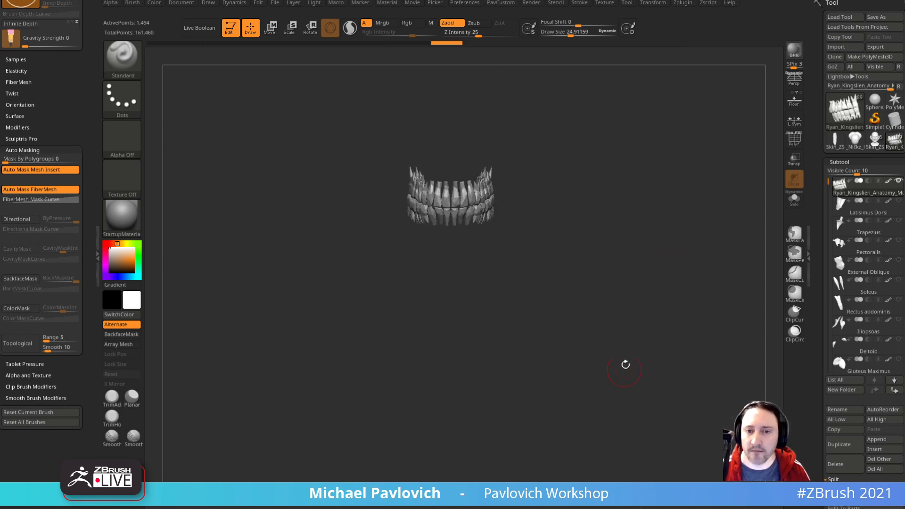
Step: Insert a CubeMid primitive on the teeth with the IMM primitives brush
{"action": "left_click_drag", "start_coordinate": [567, 231], "coordinate": [570, 261], "text": "alt"}
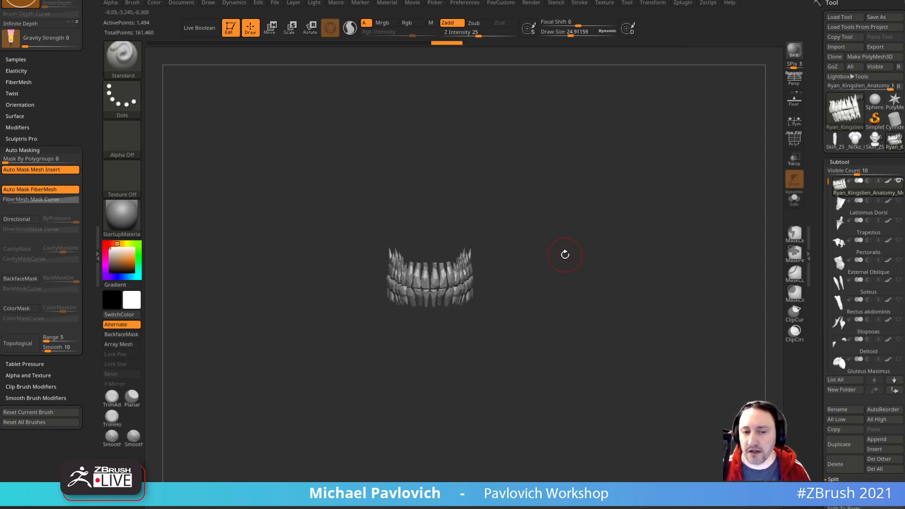
{"action": "left_click_drag", "start_coordinate": [625, 225], "coordinate": [577, 225]}
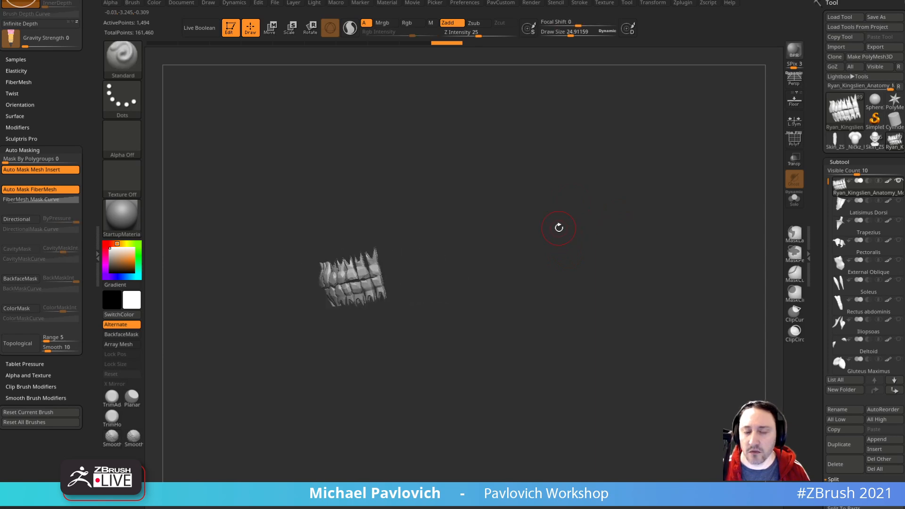
{"action": "left_click_drag", "start_coordinate": [538, 192], "coordinate": [423, 250]}
{"action": "key", "text": "bracketleft"}
{"action": "mouse_move", "coordinate": [475, 220]}
{"action": "left_mouse_down", "text": "alt"}
{"action": "mouse_move", "coordinate": [517, 259]}
{"action": "mouse_move", "coordinate": [521, 213]}
{"action": "left_mouse_up", "text": "alt"}
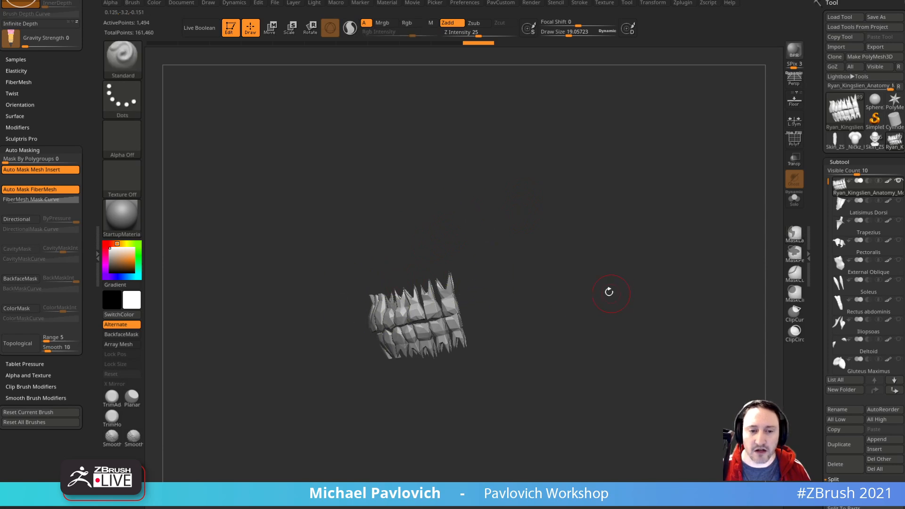
{"action": "left_click_drag", "start_coordinate": [566, 271], "coordinate": [578, 284], "text": "alt"}
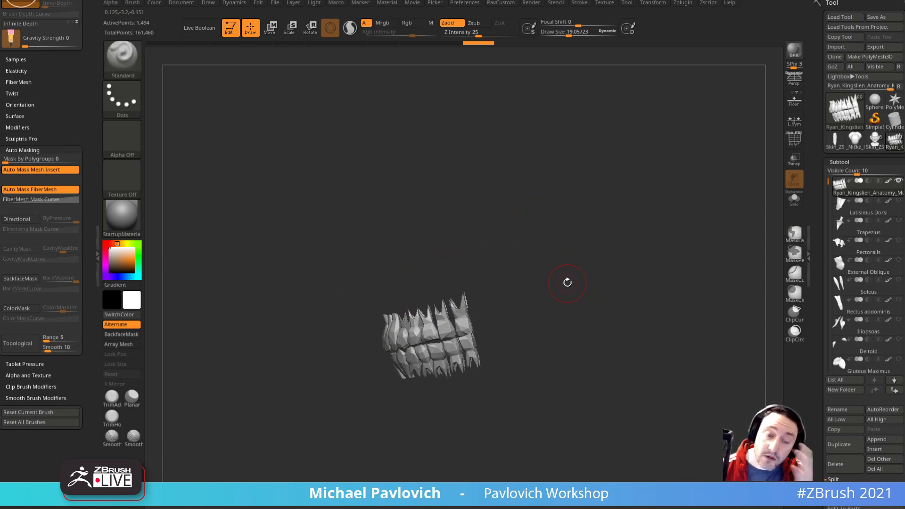
{"action": "key", "text": "m"}
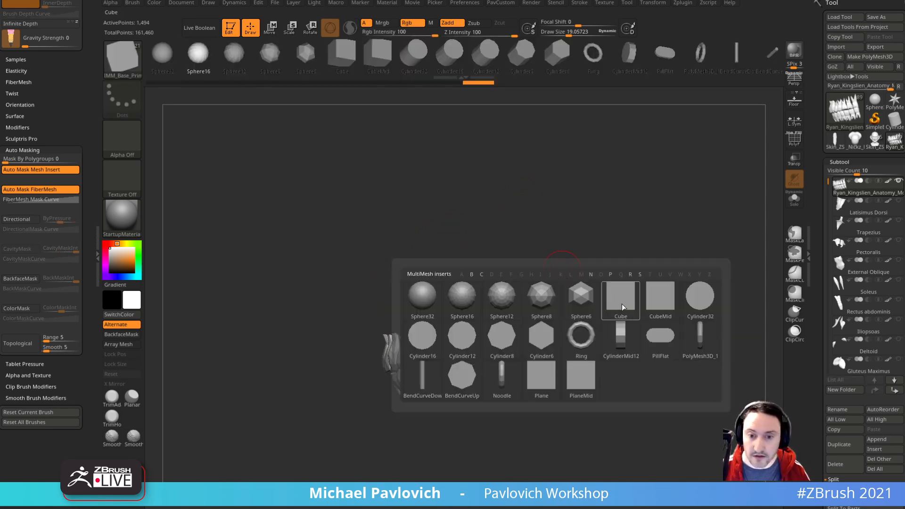
{"action": "left_click", "coordinate": [660, 296]}
{"action": "left_click_drag", "start_coordinate": [450, 334], "coordinate": [466, 349]}
Step: Move the inserted cube over the roots of the upper teeth and stretch it along the length of the tooth row
{"action": "left_click_drag", "start_coordinate": [639, 274], "coordinate": [602, 273]}
{"action": "key", "text": "w"}
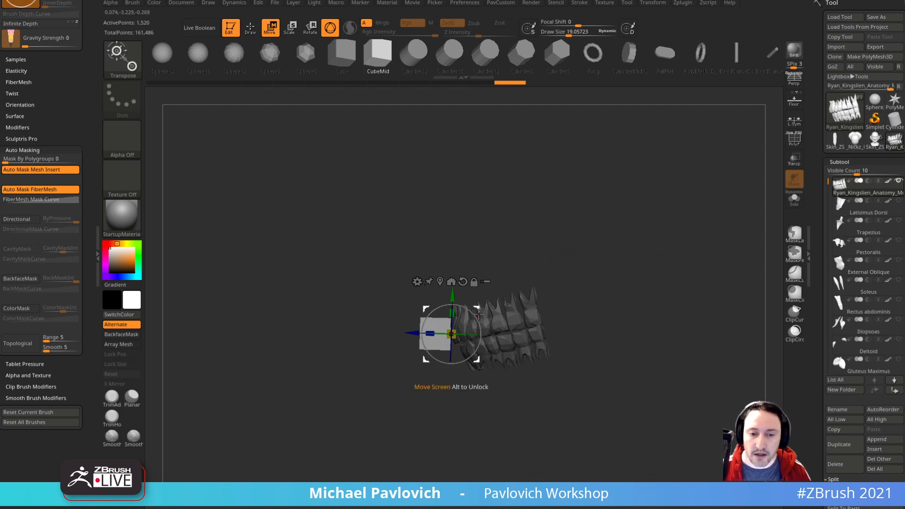
{"action": "left_click_drag", "start_coordinate": [478, 312], "coordinate": [533, 266]}
{"action": "left_click_drag", "start_coordinate": [489, 287], "coordinate": [460, 288]}
{"action": "left_click_drag", "start_coordinate": [534, 259], "coordinate": [552, 252]}
{"action": "left_click_drag", "start_coordinate": [507, 281], "coordinate": [501, 282]}
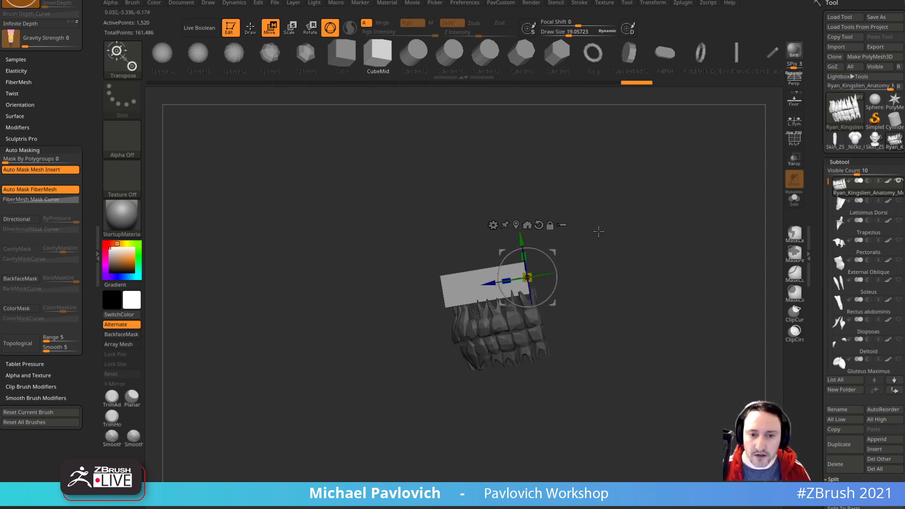
Step: Scale and reposition the cube so it spans the depth and width of the upper teeth's roots
{"action": "left_click_drag", "start_coordinate": [596, 231], "coordinate": [632, 232], "text": "shift"}
{"action": "left_click_drag", "start_coordinate": [505, 278], "coordinate": [409, 278]}
{"action": "key", "text": "q"}
{"action": "left_click_drag", "start_coordinate": [640, 206], "coordinate": [531, 235]}
{"action": "key", "text": "w"}
{"action": "left_click_drag", "start_coordinate": [505, 285], "coordinate": [503, 278]}
{"action": "mouse_move", "coordinate": [502, 266]}
{"action": "left_mouse_down"}
{"action": "mouse_move", "coordinate": [515, 258]}
{"action": "mouse_move", "coordinate": [510, 275]}
{"action": "left_mouse_up"}
{"action": "left_click_drag", "start_coordinate": [543, 259], "coordinate": [585, 242], "text": "shift"}
{"action": "left_click_drag", "start_coordinate": [471, 294], "coordinate": [464, 298]}
{"action": "key", "text": "q"}
Step: Shape the cube with the Move brush into a gum block that follows the arch of the upper teeth
{"action": "left_click_drag", "start_coordinate": [566, 243], "coordinate": [583, 297]}
{"action": "left_click_drag", "start_coordinate": [544, 170], "coordinate": [580, 172]}
{"action": "key", "text": "b"}
{"action": "key", "text": "m"}
{"action": "key", "text": "v"}
{"action": "left_click_drag", "start_coordinate": [424, 191], "coordinate": [452, 193]}
{"action": "left_click_drag", "start_coordinate": [424, 325], "coordinate": [460, 325]}
{"action": "key", "text": "bracketleft"}
{"action": "mouse_move", "coordinate": [609, 238]}
{"action": "left_mouse_down"}
{"action": "mouse_move", "coordinate": [631, 197]}
{"action": "mouse_move", "coordinate": [633, 229]}
{"action": "mouse_move", "coordinate": [534, 316]}
{"action": "left_mouse_up"}
{"action": "key", "text": "s"}
{"action": "mouse_move", "coordinate": [349, 348]}
{"action": "left_mouse_down"}
{"action": "mouse_move", "coordinate": [360, 348]}
{"action": "mouse_move", "coordinate": [354, 320]}
{"action": "mouse_move", "coordinate": [327, 347]}
{"action": "mouse_move", "coordinate": [351, 329]}
{"action": "mouse_move", "coordinate": [338, 357]}
{"action": "left_mouse_up"}
{"action": "key", "text": "s"}
{"action": "left_click_drag", "start_coordinate": [561, 283], "coordinate": [503, 307]}
{"action": "key", "text": "s"}
{"action": "right_click_drag", "start_coordinate": [388, 354], "coordinate": [379, 372]}
{"action": "key", "text": "s"}
{"action": "left_click_drag", "start_coordinate": [380, 372], "coordinate": [346, 372]}
{"action": "mouse_move", "coordinate": [501, 286]}
{"action": "left_mouse_down"}
{"action": "mouse_move", "coordinate": [715, 186]}
{"action": "mouse_move", "coordinate": [613, 252]}
{"action": "left_mouse_up"}
Step: Display the polyframe, choose the ZModeler brush and split the gum block from the teeth into its own subtool
{"action": "left_click", "coordinate": [797, 141]}
{"action": "key", "text": "b"}
{"action": "key", "text": "z"}
{"action": "key", "text": "m"}
{"action": "key", "text": "2"}
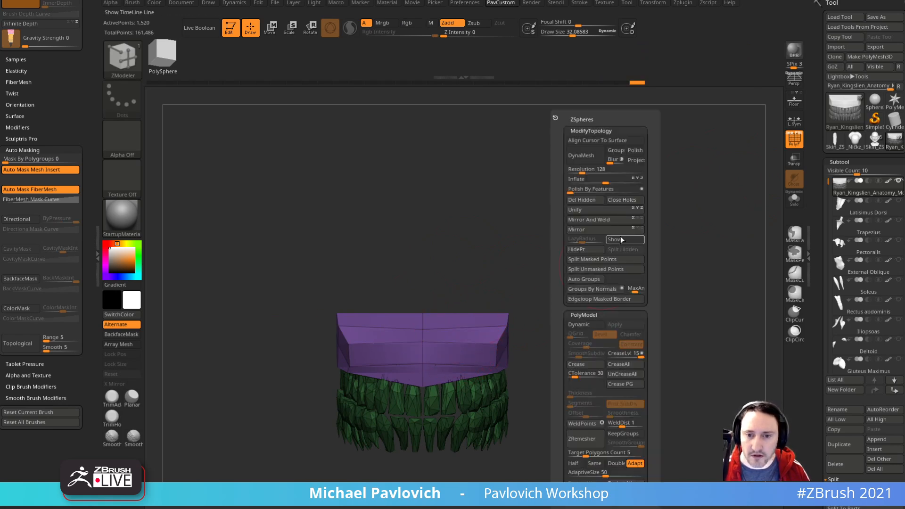
{"action": "left_click", "coordinate": [620, 259]}
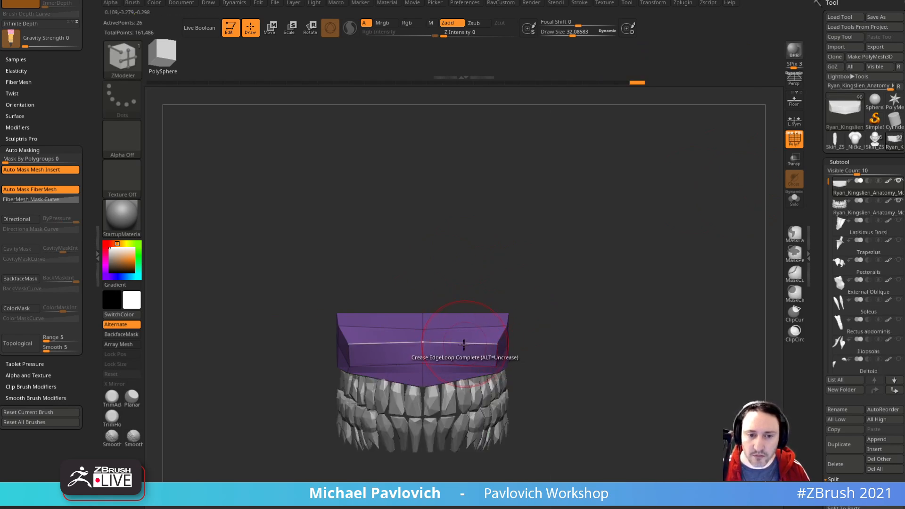
Step: Insert symmetrical edge loops across the front of the gum block with ZModeler and switch to the Move brush
{"action": "key", "text": "space"}
{"action": "left_click", "coordinate": [454, 246]}
{"action": "left_click", "coordinate": [457, 344]}
{"action": "mouse_move", "coordinate": [519, 260]}
{"action": "left_mouse_down"}
{"action": "mouse_move", "coordinate": [505, 335]}
{"action": "mouse_move", "coordinate": [463, 331]}
{"action": "left_mouse_up"}
{"action": "key", "text": "b"}
{"action": "key", "text": "m"}
{"action": "key", "text": "v"}
{"action": "mouse_move", "coordinate": [578, 283]}
{"action": "left_mouse_down"}
{"action": "mouse_move", "coordinate": [613, 264]}
{"action": "mouse_move", "coordinate": [671, 268]}
{"action": "mouse_move", "coordinate": [642, 283]}
{"action": "left_mouse_up"}
{"action": "key", "text": "ctrl+z"}
{"action": "key", "text": "ctrl+shift+z"}
{"action": "key", "text": "space"}
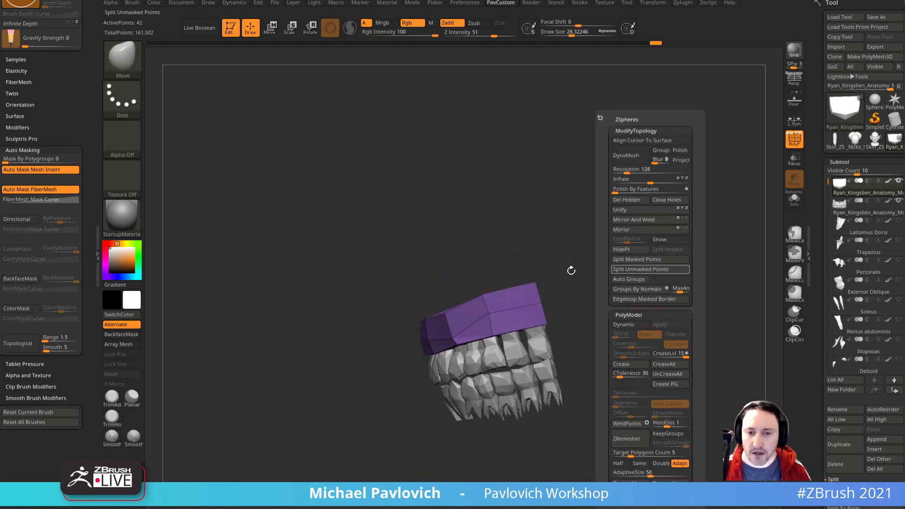
Step: Duplicate the gum block down around the roots of the lower teeth
{"action": "key", "text": "w"}
{"action": "left_click_drag", "start_coordinate": [531, 266], "coordinate": [558, 359], "text": "ctrl"}
{"action": "key", "text": "q"}
{"action": "mouse_move", "coordinate": [645, 333]}
{"action": "left_mouse_down", "text": "shift"}
{"action": "mouse_move", "coordinate": [697, 328]}
{"action": "mouse_move", "coordinate": [658, 303]}
{"action": "left_mouse_up", "text": "shift"}
Step: Shape the lower gum block with the Move brush so it follows the arch of the lower teeth
{"action": "left_click_drag", "start_coordinate": [399, 421], "coordinate": [387, 441]}
{"action": "key", "text": "bracketleft"}
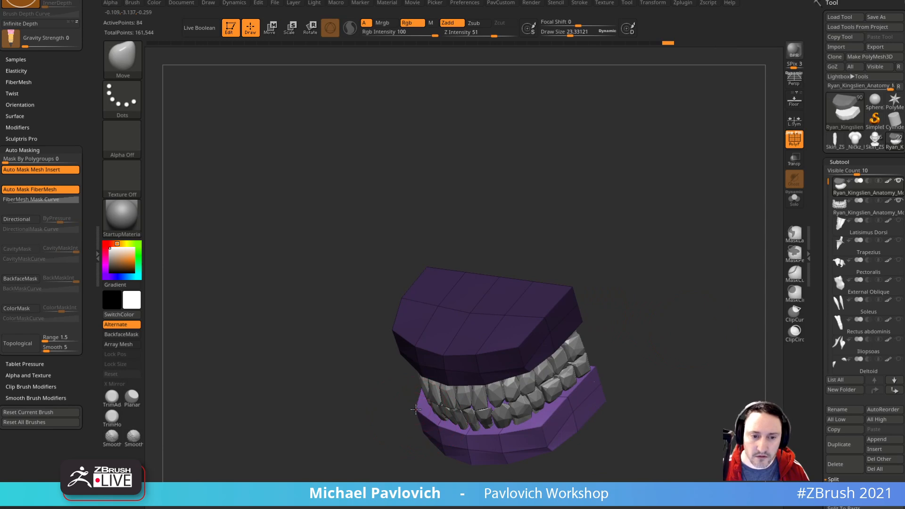
{"action": "left_click_drag", "start_coordinate": [428, 420], "coordinate": [435, 407]}
{"action": "mouse_move", "coordinate": [434, 406]}
{"action": "right_mouse_down"}
{"action": "mouse_move", "coordinate": [418, 451]}
{"action": "mouse_move", "coordinate": [560, 404]}
{"action": "right_mouse_up"}
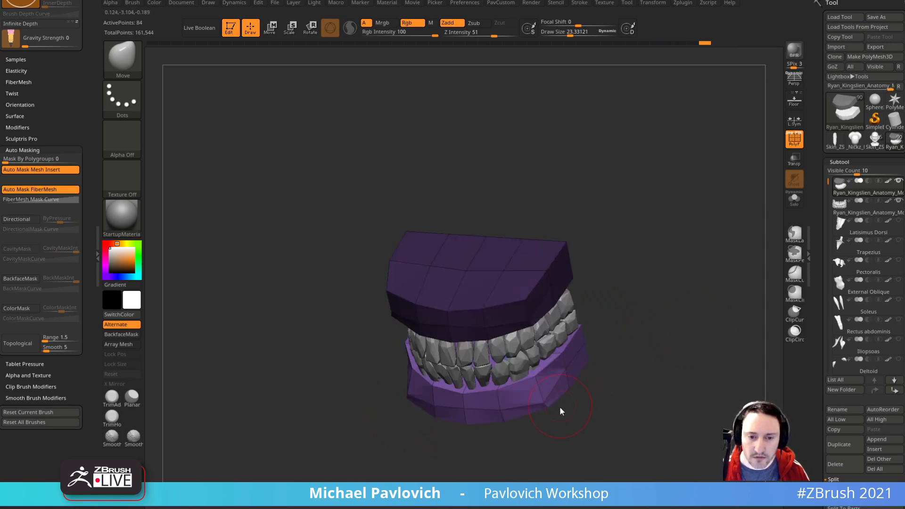
{"action": "left_click_drag", "start_coordinate": [552, 407], "coordinate": [545, 409]}
{"action": "right_click_drag", "start_coordinate": [620, 380], "coordinate": [590, 371]}
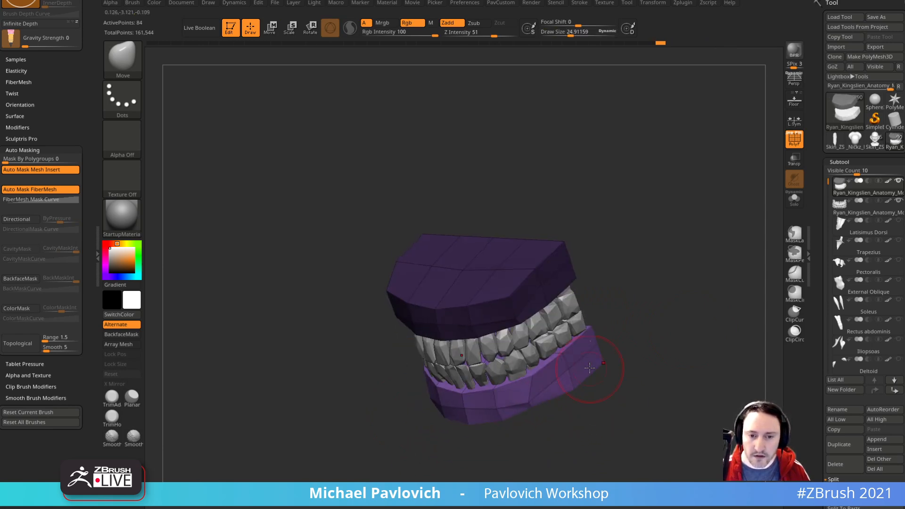
{"action": "right_click_drag", "start_coordinate": [634, 302], "coordinate": [700, 219]}
{"action": "left_click_drag", "start_coordinate": [699, 218], "coordinate": [705, 269], "text": "ctrl"}
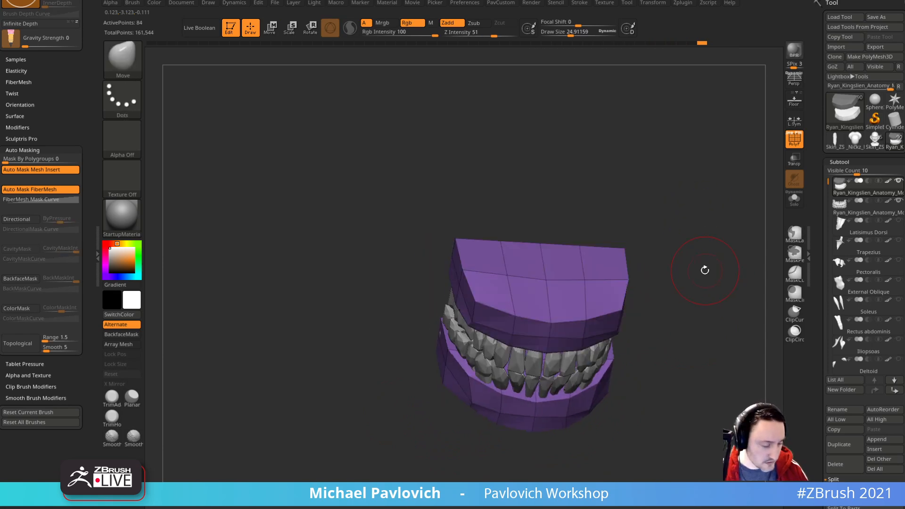
Step: Insert a Sphere16 primitive on the gum blocks with the IMM primitives brush and split it into its own subtool
{"action": "key", "text": "b"}
{"action": "key", "text": "i"}
{"action": "key", "text": "p"}
{"action": "key", "text": "m"}
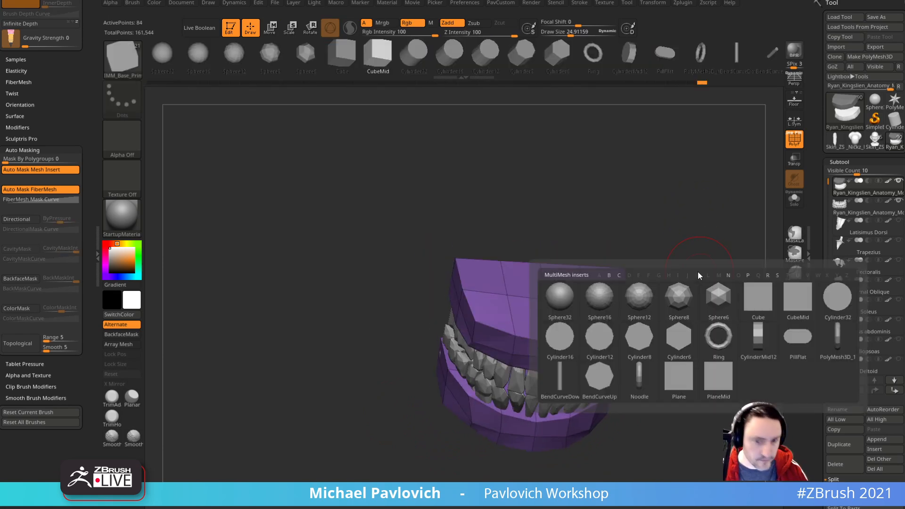
{"action": "left_click", "coordinate": [589, 302]}
{"action": "mouse_move", "coordinate": [673, 241]}
{"action": "left_mouse_down"}
{"action": "mouse_move", "coordinate": [647, 283]}
{"action": "mouse_move", "coordinate": [634, 148]}
{"action": "left_mouse_up"}
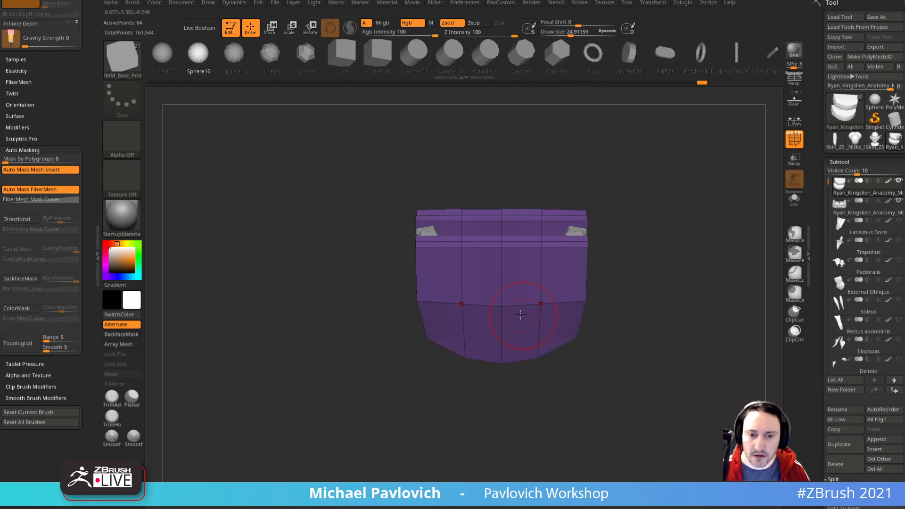
{"action": "left_click_drag", "start_coordinate": [503, 318], "coordinate": [503, 351]}
{"action": "key", "text": "2"}
{"action": "left_click", "coordinate": [669, 262]}
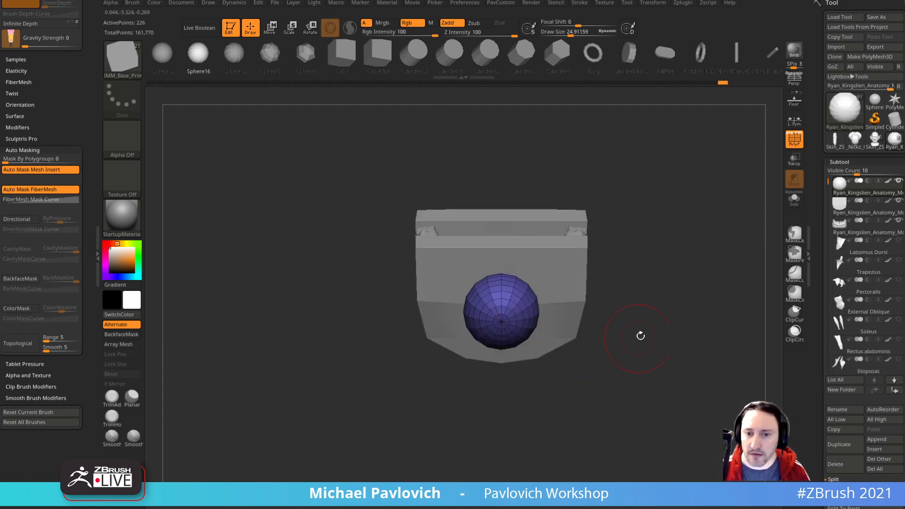
Step: Stretch the sphere lengthwise into a tongue and position it between the two gum blocks
{"action": "left_click_drag", "start_coordinate": [624, 330], "coordinate": [659, 229]}
{"action": "key", "text": "w"}
{"action": "left_click_drag", "start_coordinate": [528, 296], "coordinate": [576, 277]}
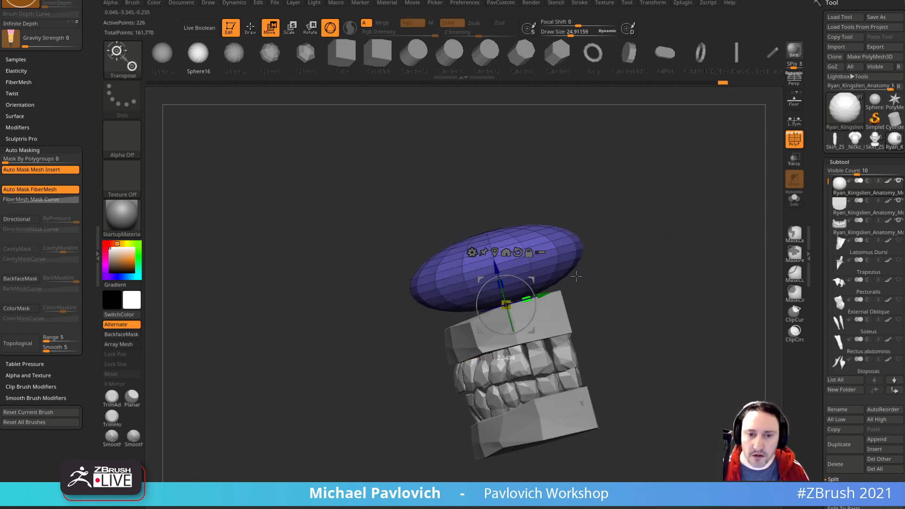
{"action": "mouse_move", "coordinate": [501, 283]}
{"action": "left_mouse_down"}
{"action": "mouse_move", "coordinate": [507, 302]}
{"action": "mouse_move", "coordinate": [603, 356]}
{"action": "mouse_move", "coordinate": [605, 366]}
{"action": "left_mouse_up"}
{"action": "key", "text": "q"}
{"action": "left_click_drag", "start_coordinate": [679, 328], "coordinate": [638, 329]}
Step: Mask part of the tongue and move the unmasked part to bend it
{"action": "mouse_move", "coordinate": [512, 325]}
{"action": "left_mouse_down", "text": "ctrl"}
{"action": "mouse_move", "coordinate": [382, 302]}
{"action": "mouse_move", "coordinate": [532, 450]}
{"action": "mouse_move", "coordinate": [546, 347]}
{"action": "mouse_move", "coordinate": [537, 377]}
{"action": "mouse_move", "coordinate": [536, 337]}
{"action": "mouse_move", "coordinate": [530, 383]}
{"action": "left_mouse_up", "text": "ctrl"}
{"action": "key", "text": "w"}
{"action": "key", "text": "ctrl+i"}
{"action": "key", "text": "ctrl+z"}
{"action": "left_click_drag", "start_coordinate": [532, 342], "coordinate": [539, 336]}
{"action": "key", "text": "q"}
{"action": "left_click_drag", "start_coordinate": [615, 321], "coordinate": [659, 301]}
Step: Isolate the tongue, rebuild its topology with ZRemesher, and show all parts again without the polyframe
{"action": "left_click", "coordinate": [794, 200]}
{"action": "mouse_move", "coordinate": [740, 249]}
{"action": "left_mouse_down"}
{"action": "mouse_move", "coordinate": [713, 265]}
{"action": "mouse_move", "coordinate": [674, 319]}
{"action": "left_mouse_up"}
{"action": "left_click_drag", "start_coordinate": [627, 297], "coordinate": [609, 336]}
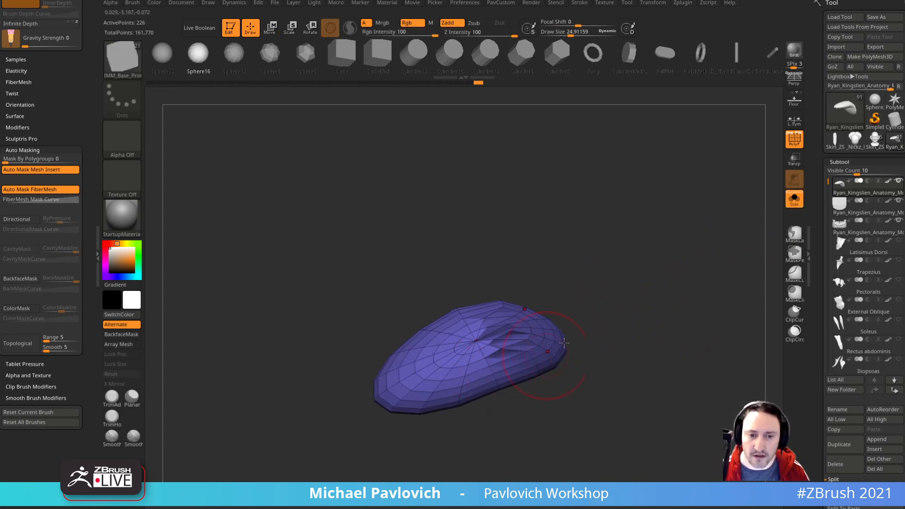
{"action": "key", "text": "2"}
{"action": "left_click", "coordinate": [659, 464]}
{"action": "left_click", "coordinate": [670, 440]}
{"action": "mouse_move", "coordinate": [614, 324]}
{"action": "left_mouse_down"}
{"action": "mouse_move", "coordinate": [631, 259]}
{"action": "mouse_move", "coordinate": [694, 279]}
{"action": "mouse_move", "coordinate": [673, 298]}
{"action": "mouse_move", "coordinate": [646, 272]}
{"action": "mouse_move", "coordinate": [682, 282]}
{"action": "mouse_move", "coordinate": [620, 296]}
{"action": "mouse_move", "coordinate": [676, 285]}
{"action": "left_mouse_up"}
{"action": "key", "text": "s"}
{"action": "left_click", "coordinate": [795, 200]}
{"action": "key", "text": "shift+f"}
Step: Merge the visible teeth, gums and tongue into one new tool and delete all subtools of the anatomy model
{"action": "left_click_drag", "start_coordinate": [819, 330], "coordinate": [810, 114]}
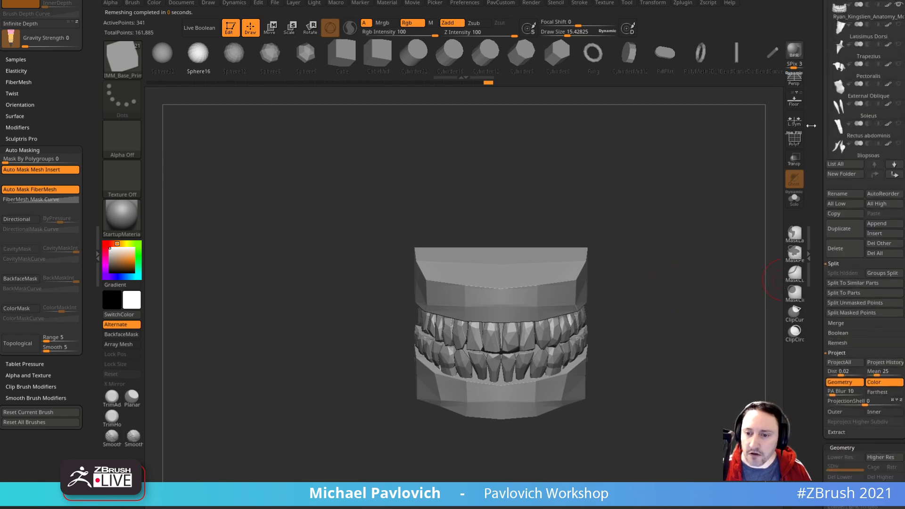
{"action": "key", "text": "shift"}
{"action": "scroll", "coordinate": [844, 316], "scroll_direction": "up", "scroll_amount": 5}
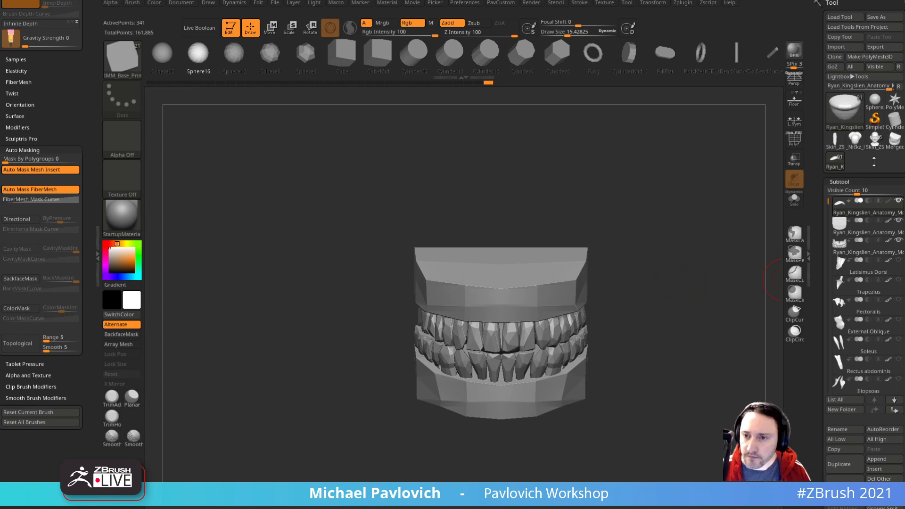
{"action": "scroll", "coordinate": [868, 307], "scroll_direction": "down", "scroll_amount": 3}
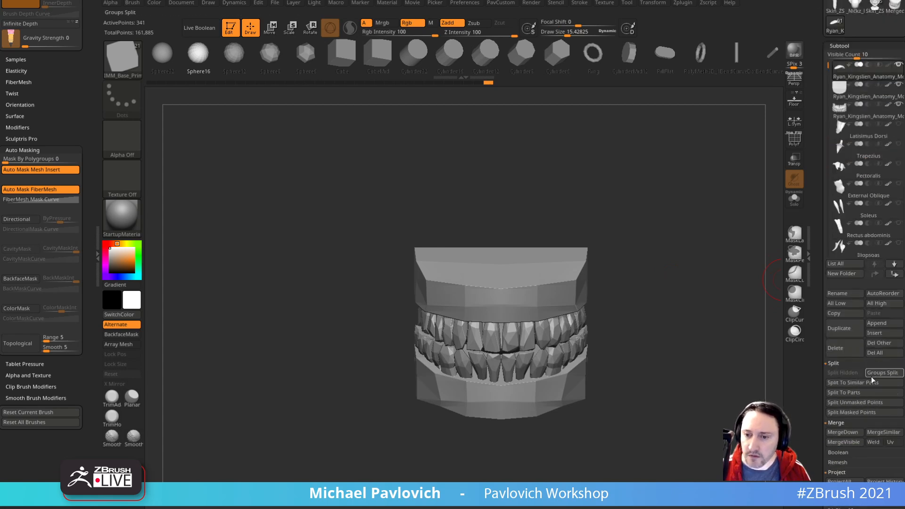
{"action": "left_click", "coordinate": [883, 356]}
{"action": "scroll", "coordinate": [847, 305], "scroll_direction": "up", "scroll_amount": 3}
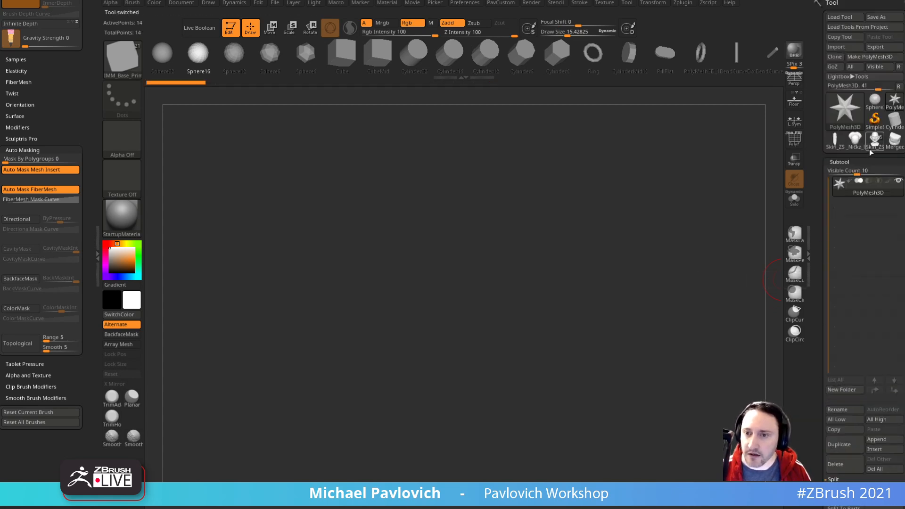
Step: Switch to the character head tool and insert the merged teeth tool as a subtool below the head
{"action": "left_click", "coordinate": [870, 148]}
{"action": "scroll", "coordinate": [864, 388], "scroll_direction": "down", "scroll_amount": 2}
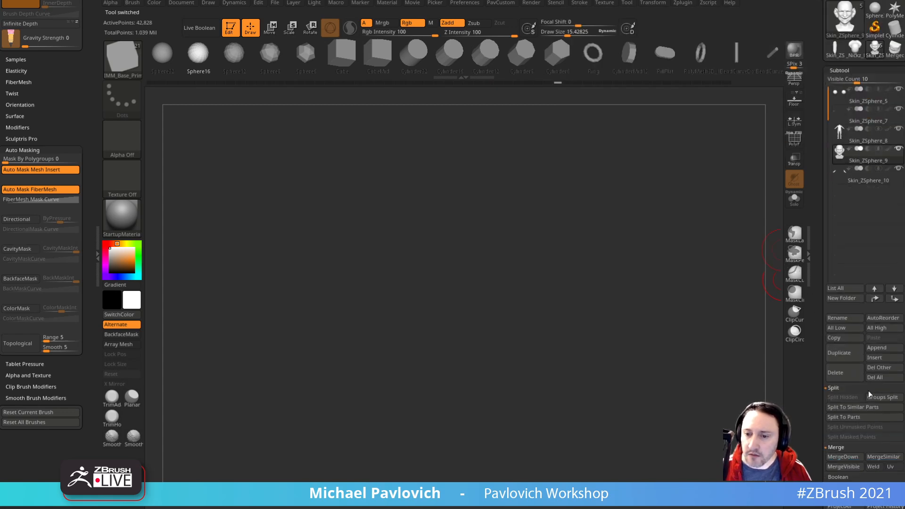
{"action": "left_click", "coordinate": [883, 357]}
{"action": "left_click", "coordinate": [566, 397]}
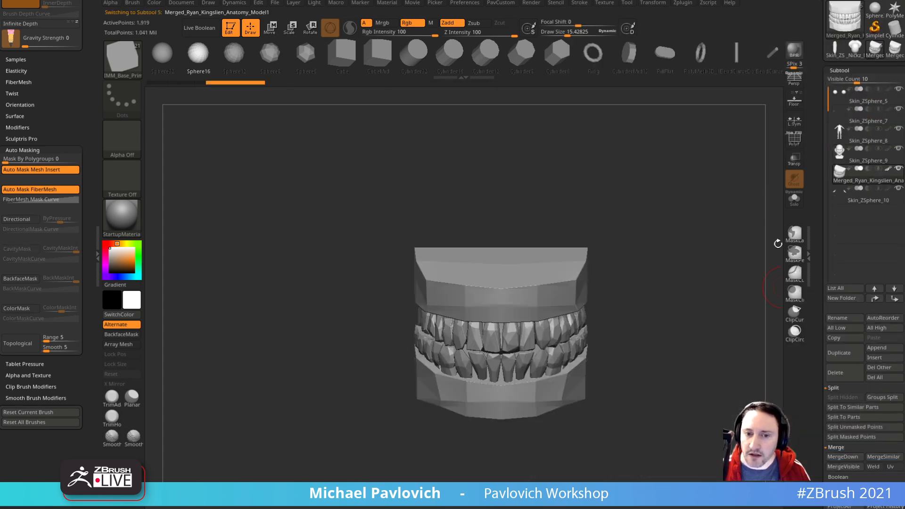
Step: Scale the inserted teeth down and move them up to the character's head
{"action": "left_click_drag", "start_coordinate": [706, 267], "coordinate": [652, 242]}
{"action": "key", "text": "f"}
{"action": "key", "text": "f"}
{"action": "right_click_drag", "start_coordinate": [705, 257], "coordinate": [690, 240], "text": "ctrl"}
{"action": "left_click_drag", "start_coordinate": [695, 238], "coordinate": [698, 281], "text": "alt"}
{"action": "key", "text": "2"}
{"action": "left_click", "coordinate": [689, 211]}
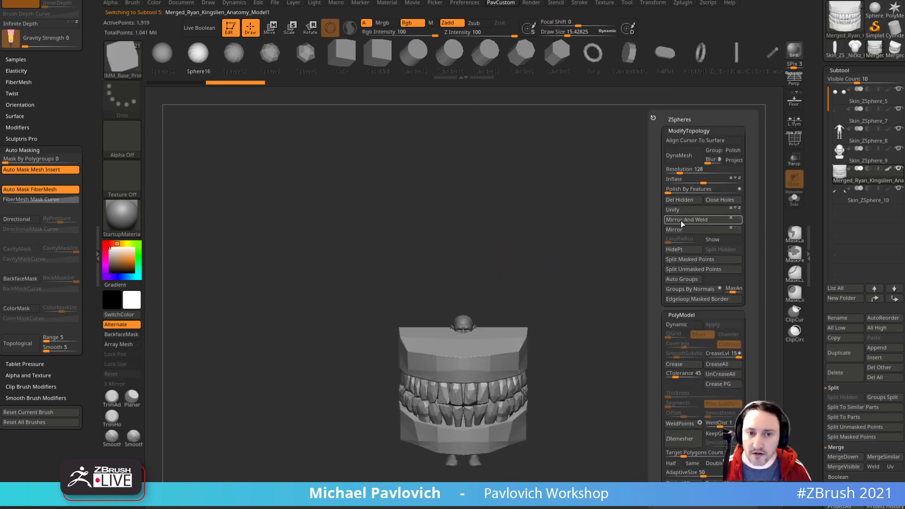
{"action": "key", "text": "w"}
{"action": "left_click_drag", "start_coordinate": [463, 391], "coordinate": [424, 396]}
{"action": "left_click_drag", "start_coordinate": [464, 353], "coordinate": [463, 297]}
{"action": "left_click_drag", "start_coordinate": [570, 321], "coordinate": [570, 361], "text": "alt"}
Step: Fit the teeth inside the mouth by scaling and moving them from the side and front views
{"action": "left_click_drag", "start_coordinate": [679, 276], "coordinate": [635, 285], "text": "shift"}
{"action": "mouse_move", "coordinate": [513, 305]}
{"action": "left_mouse_down"}
{"action": "mouse_move", "coordinate": [477, 302]}
{"action": "mouse_move", "coordinate": [482, 314]}
{"action": "mouse_move", "coordinate": [444, 341]}
{"action": "left_mouse_up"}
{"action": "left_click_drag", "start_coordinate": [482, 316], "coordinate": [479, 323]}
{"action": "key", "text": "q"}
{"action": "mouse_move", "coordinate": [356, 416]}
{"action": "left_mouse_down"}
{"action": "mouse_move", "coordinate": [381, 417]}
{"action": "mouse_move", "coordinate": [684, 297]}
{"action": "mouse_move", "coordinate": [677, 262]}
{"action": "left_mouse_up"}
{"action": "key", "text": "w"}
{"action": "left_click_drag", "start_coordinate": [476, 331], "coordinate": [473, 326]}
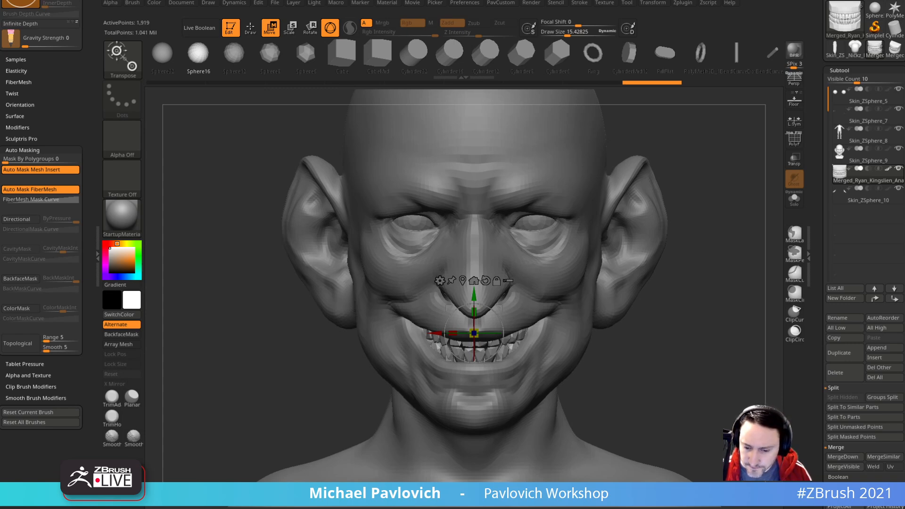
Step: Fine-tune the position of the teeth behind the lips in the profile view
{"action": "key", "text": "q"}
{"action": "left_click_drag", "start_coordinate": [705, 296], "coordinate": [720, 242]}
{"action": "right_click_drag", "start_coordinate": [693, 288], "coordinate": [623, 368]}
{"action": "key", "text": "w"}
{"action": "right_click_drag", "start_coordinate": [349, 421], "coordinate": [366, 410], "text": "alt"}
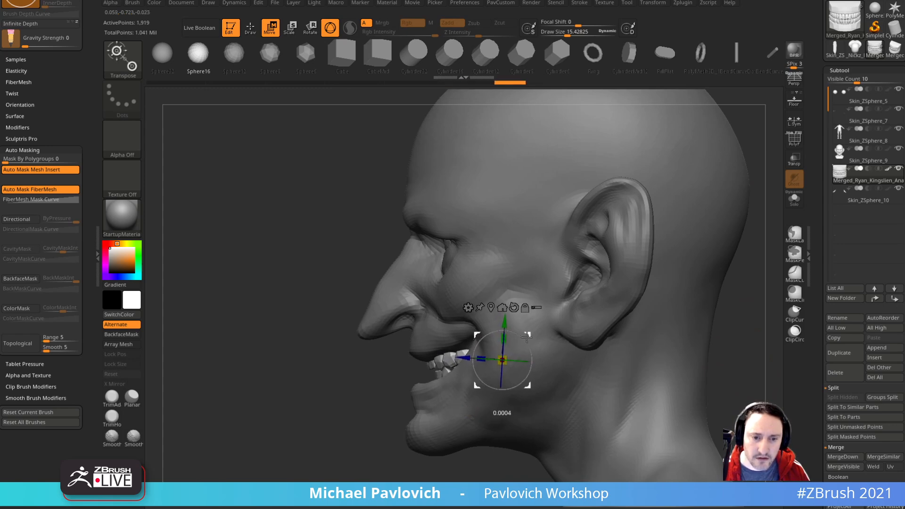
{"action": "key", "text": "q"}
{"action": "right_click_drag", "start_coordinate": [359, 400], "coordinate": [478, 373]}
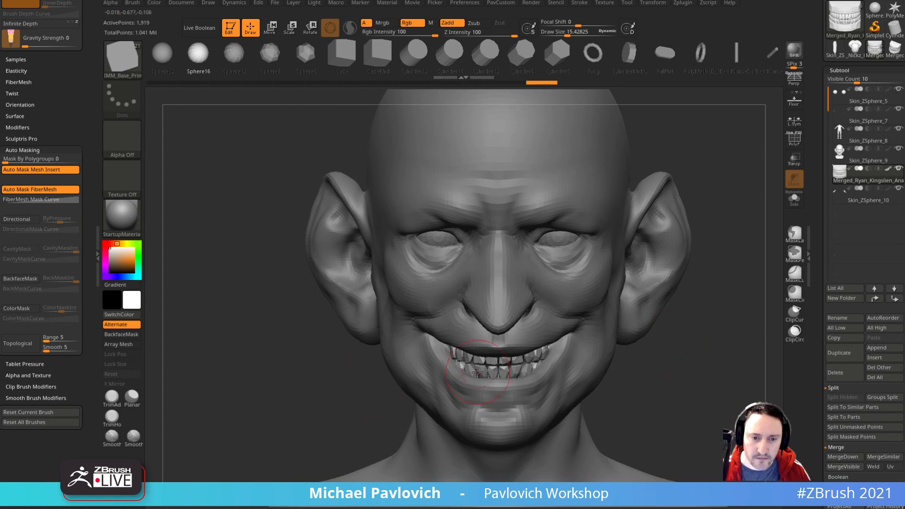
Step: Choose the Move brush and mirror and weld the teeth mesh
{"action": "key", "text": "b"}
{"action": "key", "text": "m"}
{"action": "key", "text": "v"}
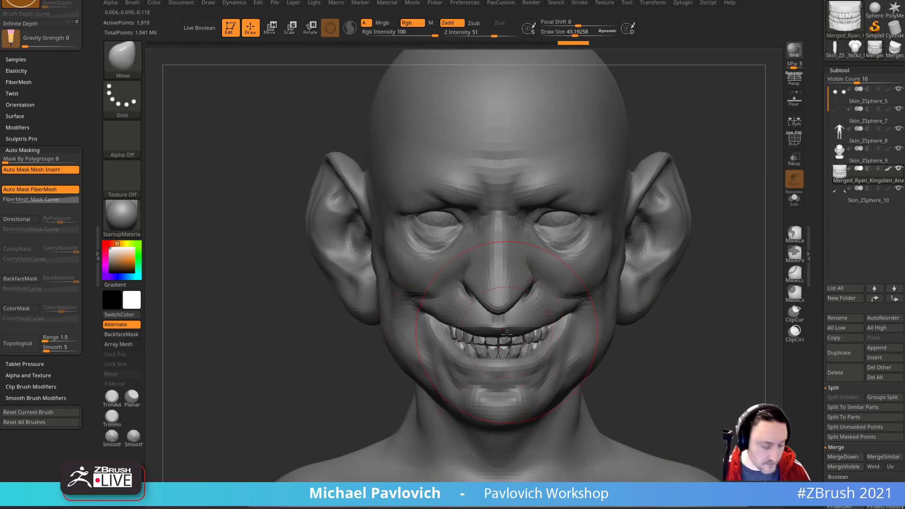
{"action": "key", "text": "2"}
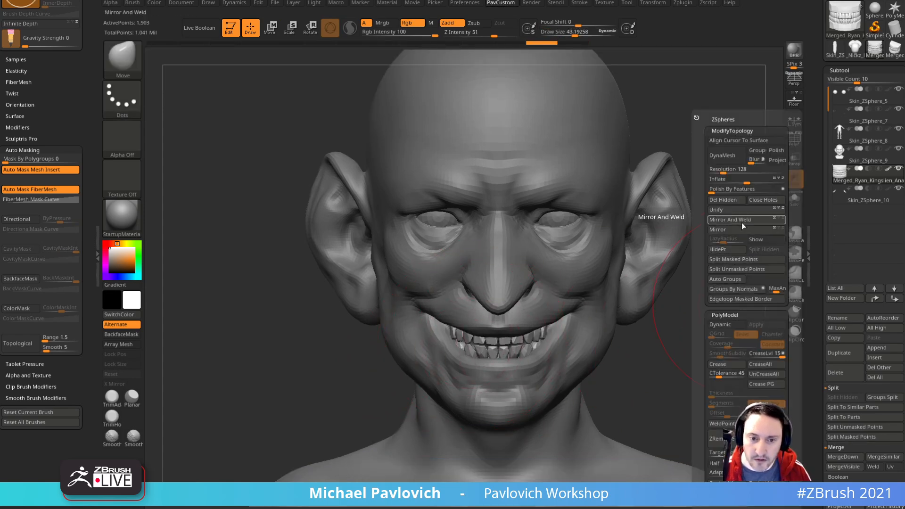
{"action": "left_click", "coordinate": [742, 221]}
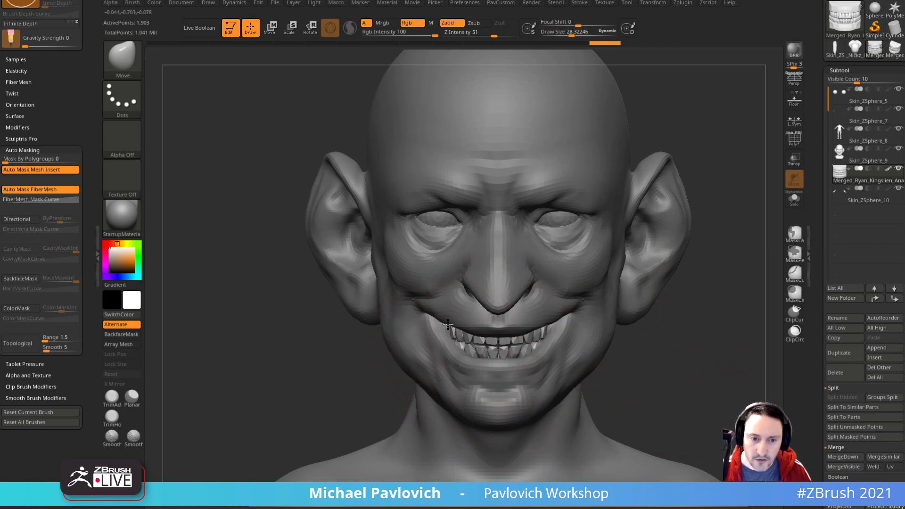
{"action": "right_click_drag", "start_coordinate": [499, 345], "coordinate": [509, 371]}
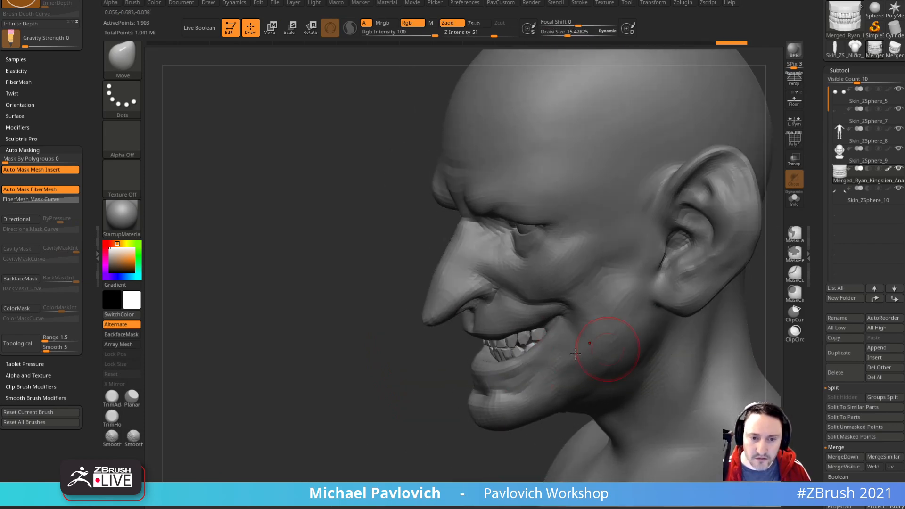
{"action": "mouse_move", "coordinate": [443, 408]}
{"action": "right_mouse_down"}
{"action": "mouse_move", "coordinate": [424, 411]}
{"action": "mouse_move", "coordinate": [576, 357]}
{"action": "mouse_move", "coordinate": [612, 333]}
{"action": "right_mouse_up"}
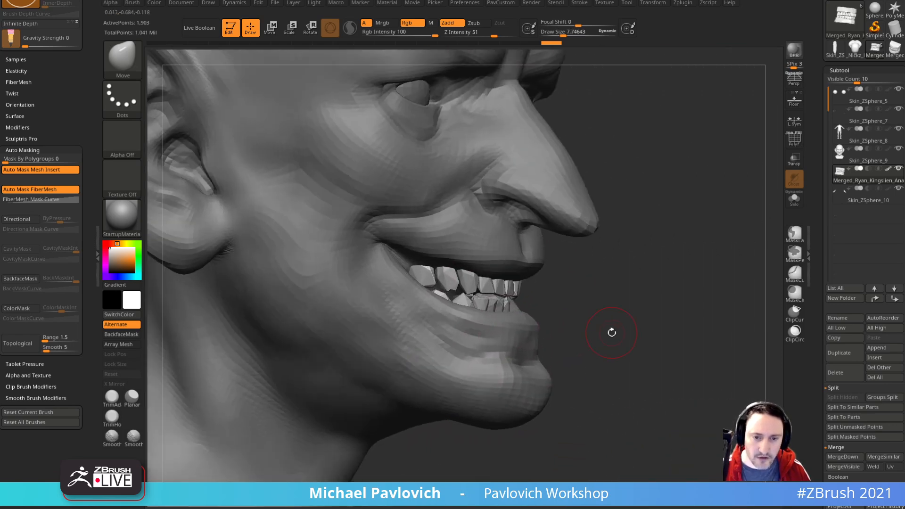
Step: Solo the merged teeth with the polyframe on and split the gum blocks from the teeth and tongue into a separate subtool
{"action": "left_click", "coordinate": [795, 138]}
{"action": "right_click_drag", "start_coordinate": [590, 227], "coordinate": [572, 262]}
{"action": "left_click", "coordinate": [793, 204]}
{"action": "left_click", "coordinate": [503, 258], "text": "ctrl+shift"}
{"action": "left_click_drag", "start_coordinate": [697, 275], "coordinate": [710, 290], "text": "ctrl+shift"}
{"action": "key", "text": "2"}
{"action": "left_click", "coordinate": [722, 245]}
Step: Isolate the tongue and split it from the teeth into a separate subtool
{"action": "right_click_drag", "start_coordinate": [586, 253], "coordinate": [579, 302]}
{"action": "left_click", "coordinate": [410, 246], "text": "ctrl+shift"}
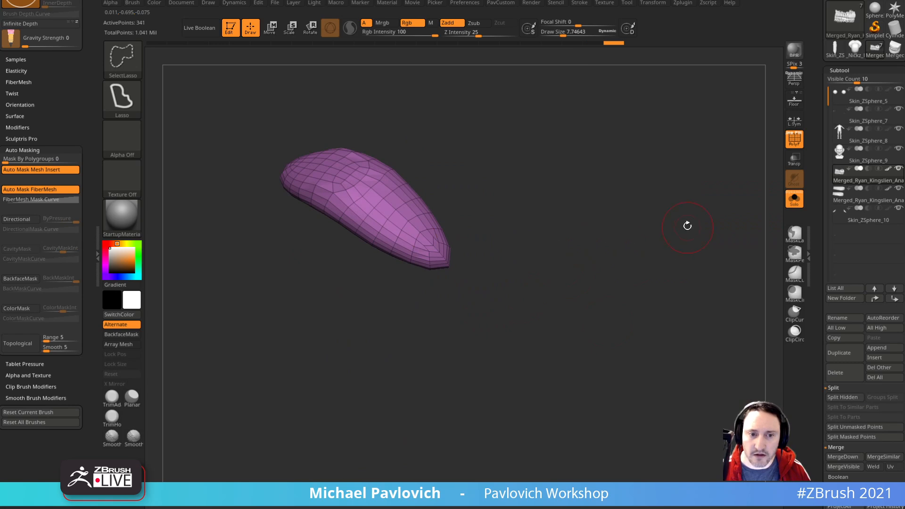
{"action": "key", "text": "2"}
{"action": "left_click", "coordinate": [714, 248]}
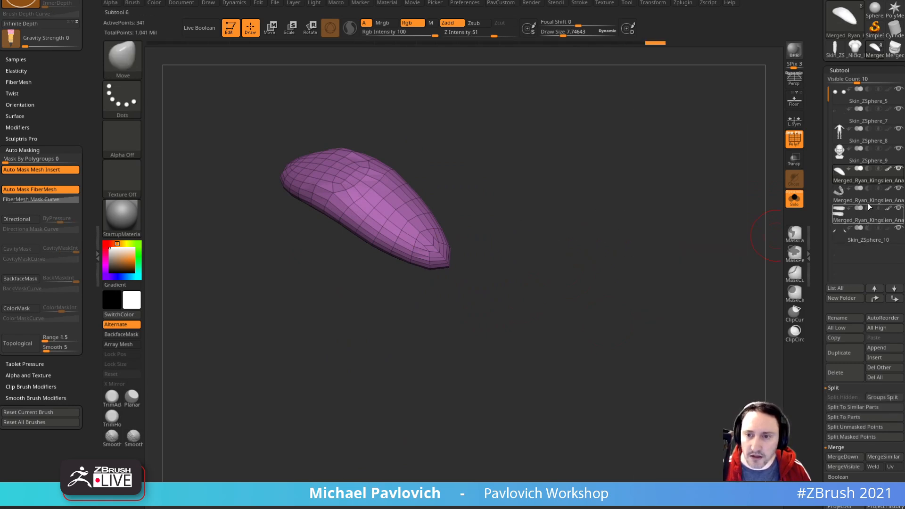
Step: Select the teeth subtool, isolate the upper row with SelectLasso and split the hidden lower row into its own subtool
{"action": "left_click", "coordinate": [867, 203]}
{"action": "right_click_drag", "start_coordinate": [645, 273], "coordinate": [675, 238]}
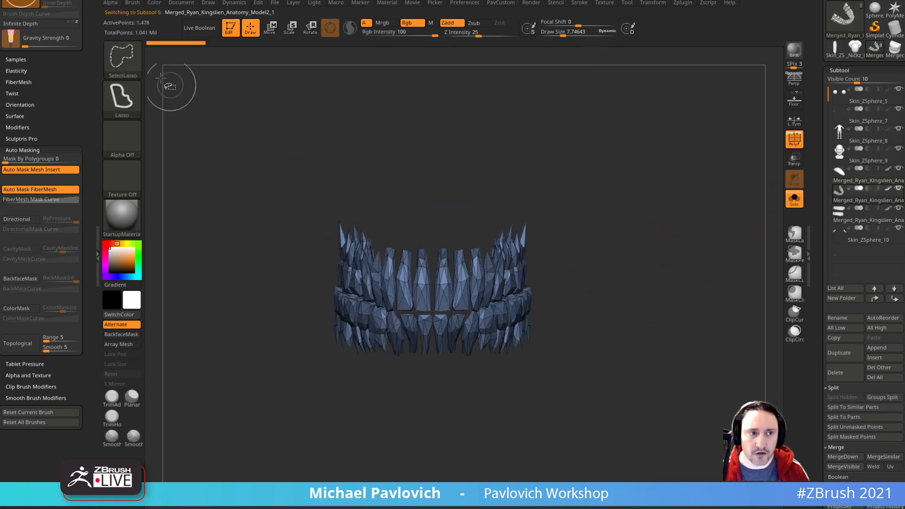
{"action": "mouse_move", "coordinate": [600, 178]}
{"action": "left_mouse_down", "text": "ctrl+shift"}
{"action": "mouse_move", "coordinate": [303, 232]}
{"action": "mouse_move", "coordinate": [608, 179]}
{"action": "left_mouse_up", "text": "ctrl+shift"}
{"action": "left_click", "coordinate": [683, 215], "text": "ctrl+shift"}
{"action": "key", "text": "2"}
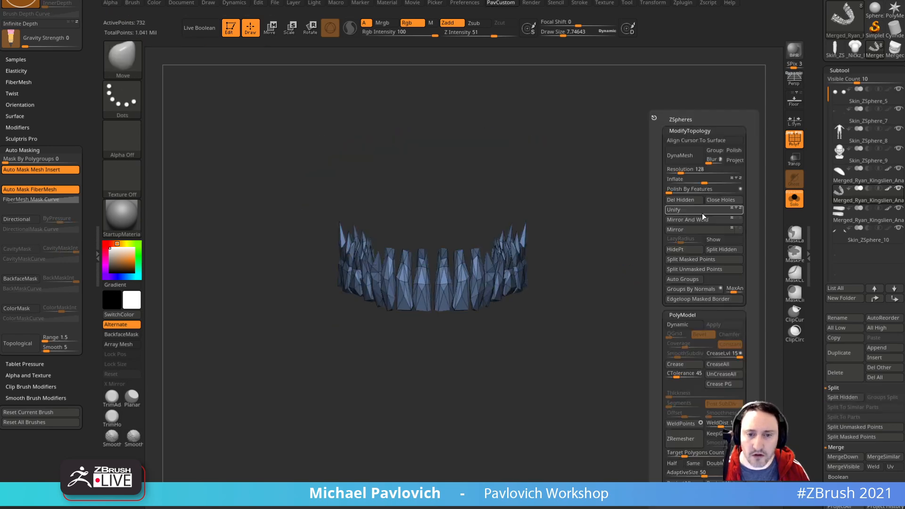
{"action": "left_click", "coordinate": [730, 255]}
{"action": "mouse_move", "coordinate": [663, 268]}
{"action": "right_mouse_down", "text": "ctrl"}
{"action": "mouse_move", "coordinate": [668, 278]}
{"action": "mouse_move", "coordinate": [655, 282]}
{"action": "right_mouse_up", "text": "ctrl"}
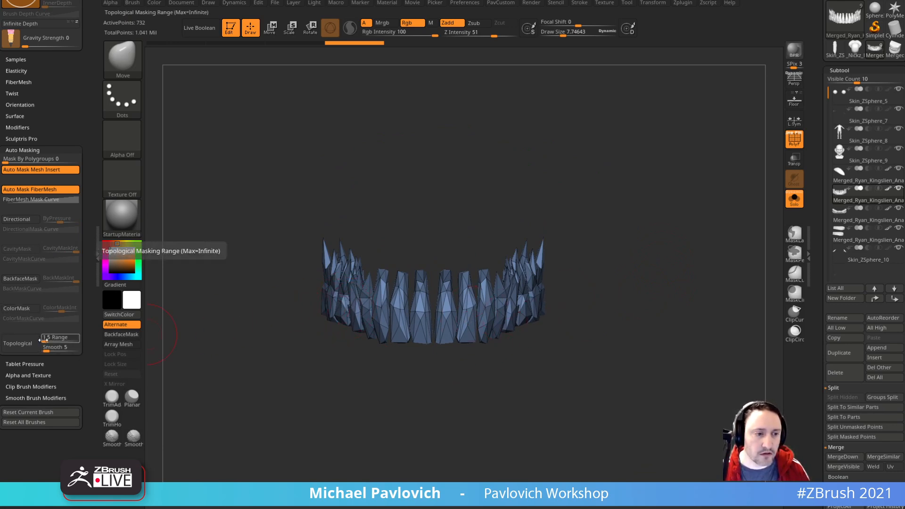
Step: Cut across the upper teeth's roots with SliceCurve, isolate the crowns and delete the hidden roots
{"action": "mouse_move", "coordinate": [665, 208]}
{"action": "right_mouse_down"}
{"action": "mouse_move", "coordinate": [603, 208]}
{"action": "mouse_move", "coordinate": [629, 208]}
{"action": "right_mouse_up"}
{"action": "left_click", "coordinate": [122, 59]}
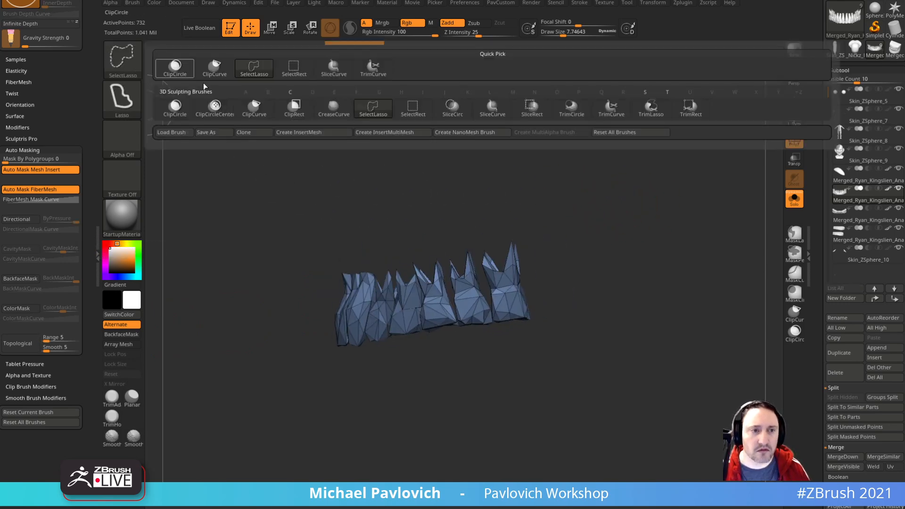
{"action": "left_click", "coordinate": [493, 107]}
{"action": "mouse_move", "coordinate": [267, 310]}
{"action": "left_mouse_down", "text": "ctrl+shift"}
{"action": "mouse_move", "coordinate": [617, 243]}
{"action": "mouse_move", "coordinate": [602, 247]}
{"action": "mouse_move", "coordinate": [616, 263]}
{"action": "left_mouse_up", "text": "ctrl+shift"}
{"action": "right_click_drag", "start_coordinate": [615, 250], "coordinate": [632, 260]}
{"action": "left_click", "coordinate": [521, 298], "text": "ctrl+shift"}
{"action": "key", "text": "2"}
{"action": "left_click", "coordinate": [641, 200]}
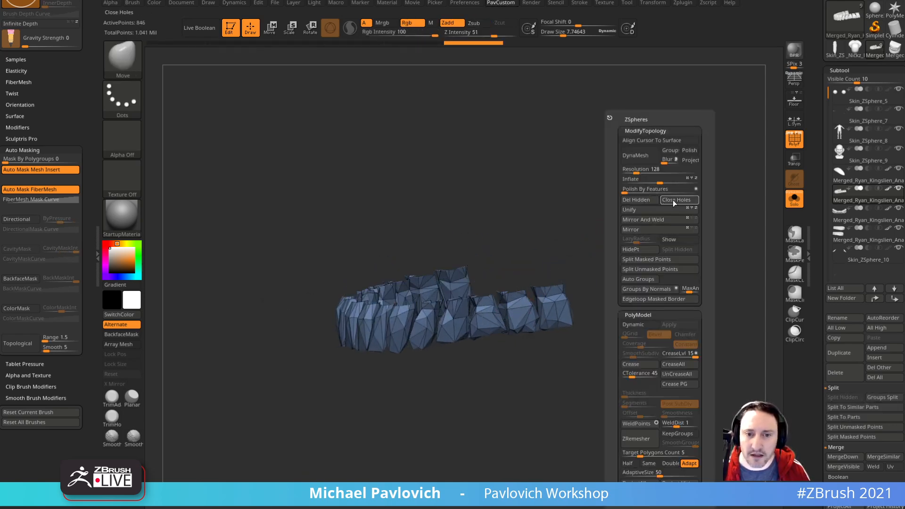
Step: Close the holes in the upper crowns and apply Mirror And Weld to them
{"action": "left_click", "coordinate": [671, 201]}
{"action": "left_click", "coordinate": [660, 220]}
{"action": "left_click_drag", "start_coordinate": [586, 232], "coordinate": [621, 249]}
Step: Remesh the upper teeth with ZRemesher at the Same polygon count, with AdaptiveSize reduced to 0
{"action": "key", "text": "2"}
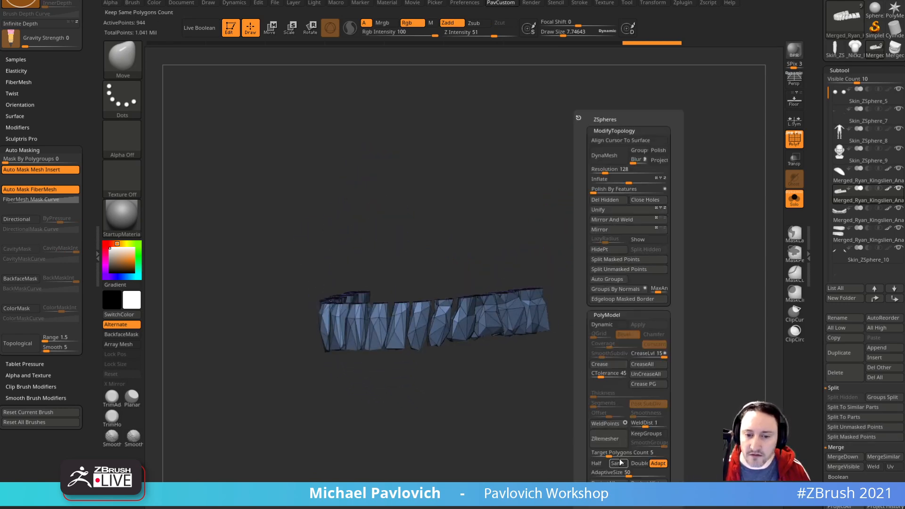
{"action": "left_click", "coordinate": [638, 464]}
{"action": "left_click_drag", "start_coordinate": [629, 473], "coordinate": [616, 473]}
{"action": "left_click", "coordinate": [620, 442]}
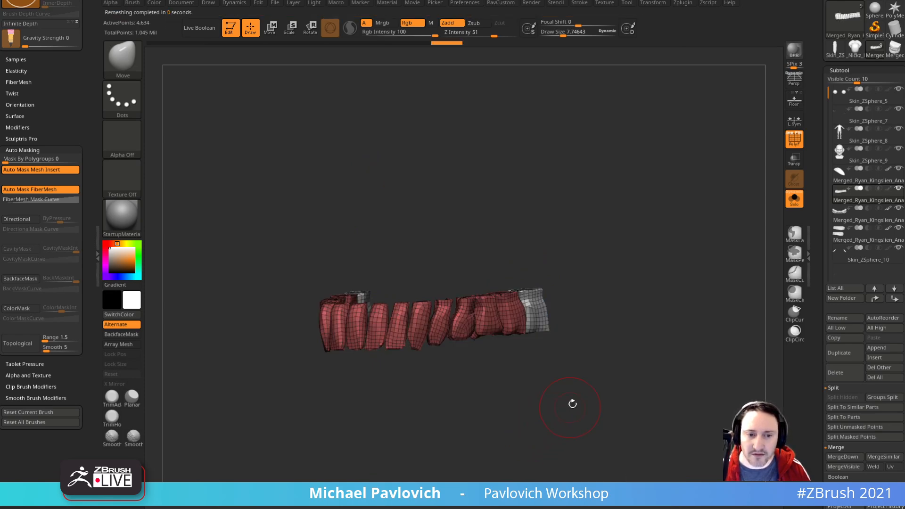
{"action": "key", "text": "ctrl+z"}
{"action": "key", "text": "space"}
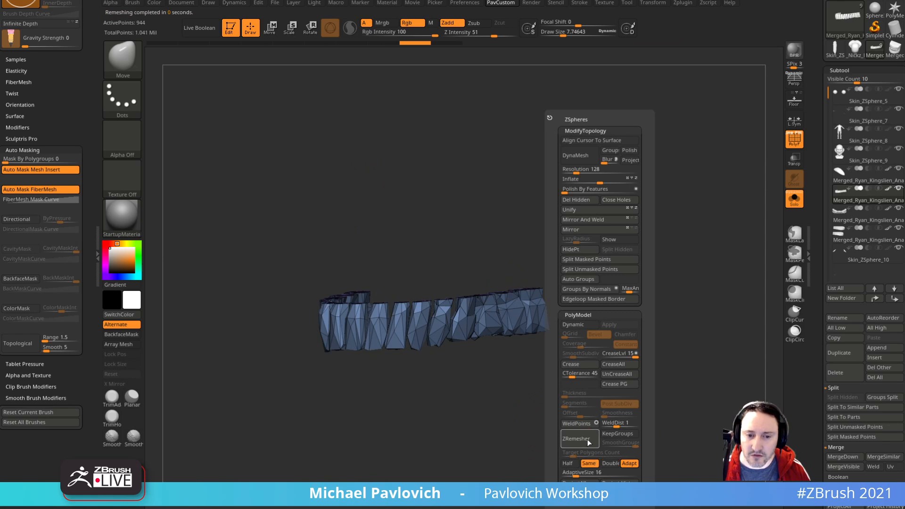
{"action": "key", "text": "ctrl+z"}
{"action": "left_click_drag", "start_coordinate": [576, 473], "coordinate": [554, 473]}
{"action": "left_click", "coordinate": [595, 443]}
Step: Show the whole head without the polyframe and always allow Dynamic Subdiv to smooth the upper teeth
{"action": "left_click_drag", "start_coordinate": [509, 425], "coordinate": [723, 373]}
{"action": "left_click", "coordinate": [791, 200]}
{"action": "key", "text": "shift+f"}
{"action": "key", "text": "d"}
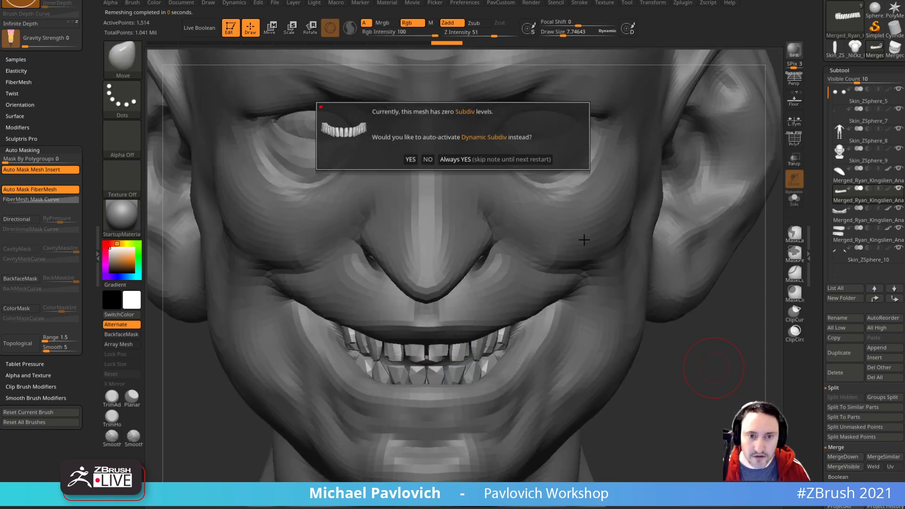
{"action": "left_click", "coordinate": [524, 160]}
{"action": "left_click_drag", "start_coordinate": [709, 338], "coordinate": [711, 334]}
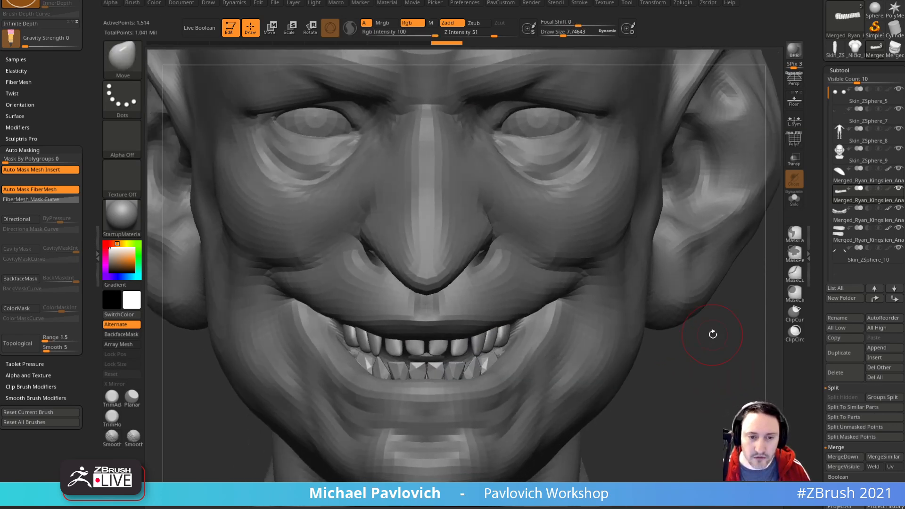
Step: Inflate the upper teeth slightly and isolate them in Solo mode
{"action": "key", "text": "2"}
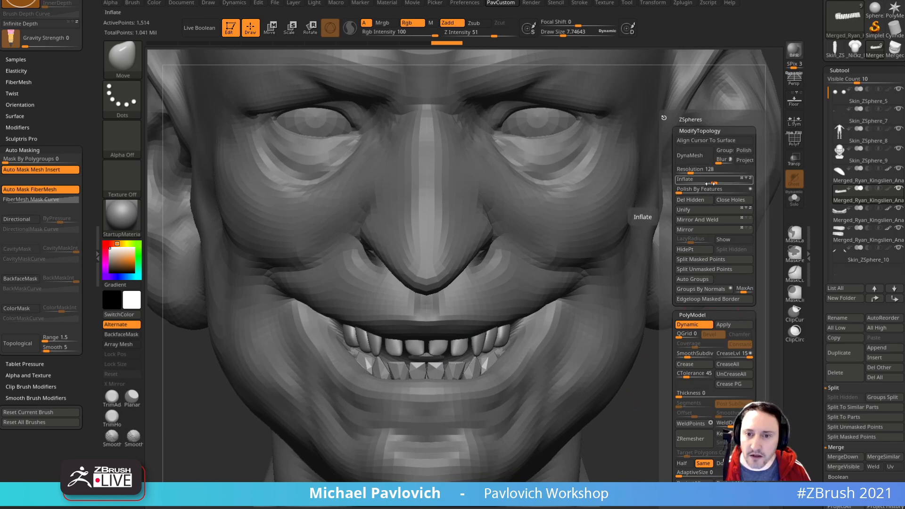
{"action": "left_click_drag", "start_coordinate": [713, 182], "coordinate": [716, 182]}
{"action": "left_click", "coordinate": [795, 199]}
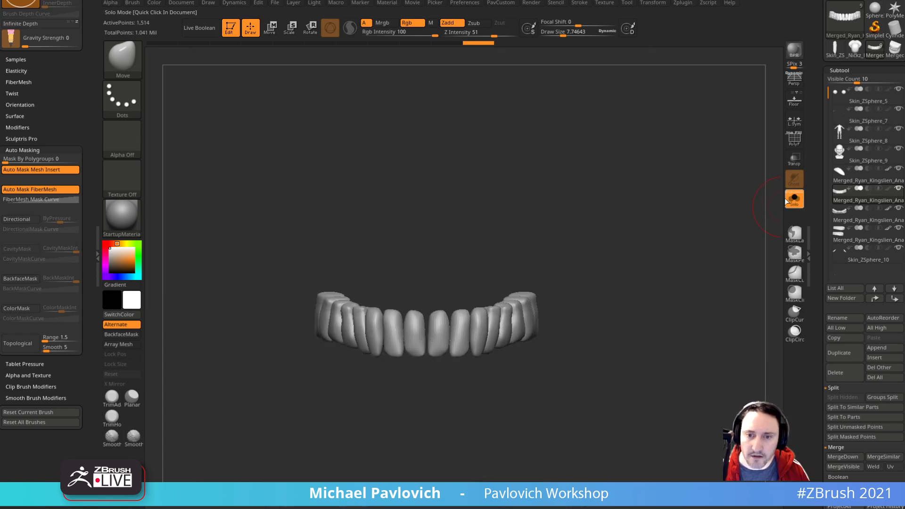
{"action": "right_click_drag", "start_coordinate": [631, 315], "coordinate": [651, 336], "text": "ctrl"}
Step: Turn off dynamic subdivision on the upper teeth, divide them once and flatten their edges with the hPolish brush
{"action": "key", "text": "1"}
{"action": "key", "text": "s"}
{"action": "mouse_move", "coordinate": [429, 337]}
{"action": "left_mouse_down"}
{"action": "mouse_move", "coordinate": [421, 337]}
{"action": "mouse_move", "coordinate": [445, 360]}
{"action": "left_mouse_up"}
{"action": "key", "text": "b"}
{"action": "key", "text": "h"}
{"action": "key", "text": "p"}
{"action": "key", "text": "s"}
{"action": "key", "text": "shift+d"}
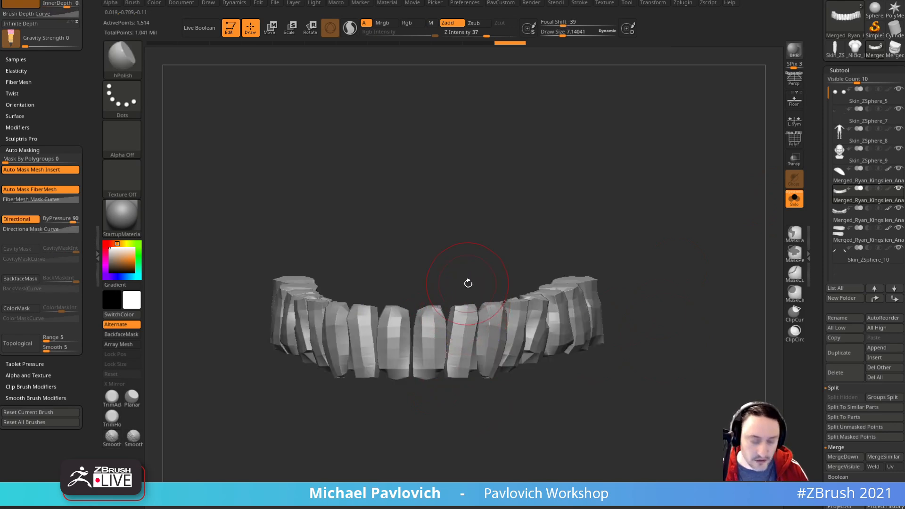
{"action": "key", "text": "ctrl+d"}
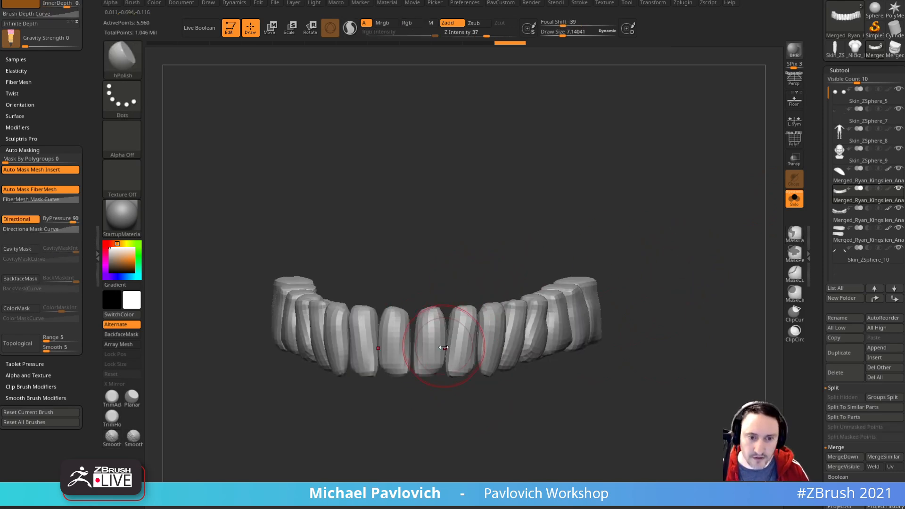
{"action": "left_click_drag", "start_coordinate": [447, 376], "coordinate": [415, 396]}
{"action": "left_click_drag", "start_coordinate": [500, 346], "coordinate": [485, 279]}
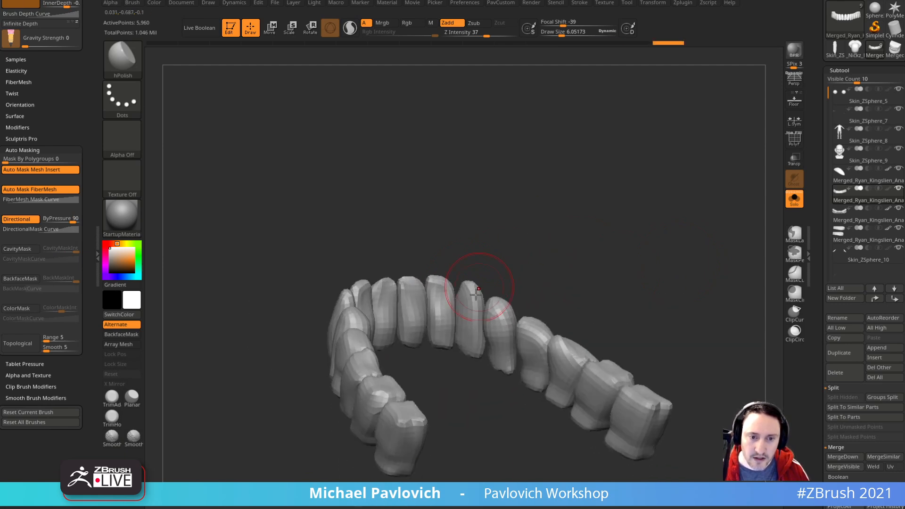
Step: Build up the inner faces of the upper teeth with the Clay brush, from the front teeth back to the molars
{"action": "key", "text": "b"}
{"action": "key", "text": "c"}
{"action": "key", "text": "l"}
{"action": "left_click_drag", "start_coordinate": [507, 227], "coordinate": [495, 245]}
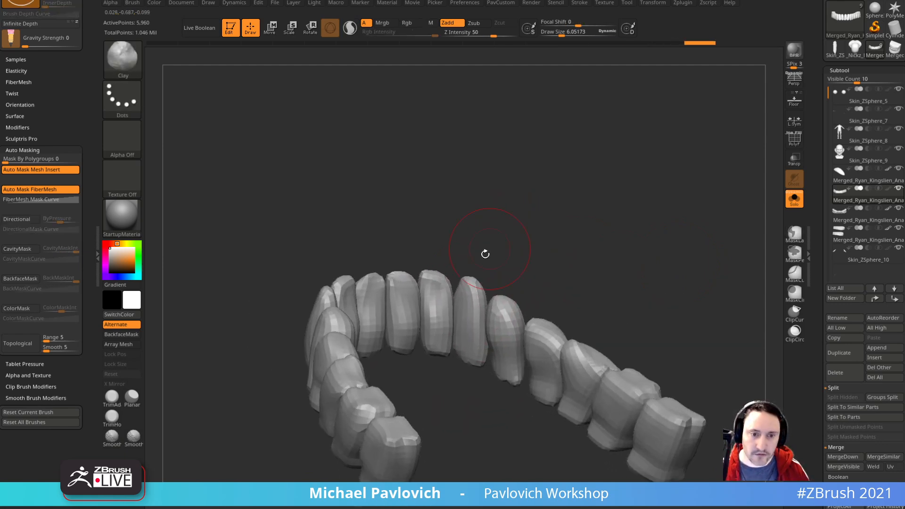
{"action": "left_click_drag", "start_coordinate": [475, 299], "coordinate": [471, 309]}
{"action": "mouse_move", "coordinate": [497, 278]}
{"action": "left_mouse_down"}
{"action": "mouse_move", "coordinate": [519, 302]}
{"action": "mouse_move", "coordinate": [501, 337]}
{"action": "mouse_move", "coordinate": [499, 316]}
{"action": "left_mouse_up"}
{"action": "left_click_drag", "start_coordinate": [570, 272], "coordinate": [535, 276], "text": "alt"}
{"action": "left_click_drag", "start_coordinate": [524, 335], "coordinate": [533, 351]}
{"action": "key", "text": "s"}
{"action": "mouse_move", "coordinate": [566, 283]}
{"action": "left_mouse_down"}
{"action": "mouse_move", "coordinate": [564, 320]}
{"action": "mouse_move", "coordinate": [532, 332]}
{"action": "left_mouse_up"}
{"action": "left_click_drag", "start_coordinate": [528, 340], "coordinate": [545, 346]}
{"action": "left_click_drag", "start_coordinate": [610, 318], "coordinate": [565, 280], "text": "alt"}
{"action": "left_click_drag", "start_coordinate": [531, 329], "coordinate": [543, 342]}
{"action": "left_click_drag", "start_coordinate": [577, 380], "coordinate": [569, 364]}
{"action": "left_click_drag", "start_coordinate": [611, 435], "coordinate": [607, 419]}
{"action": "mouse_move", "coordinate": [701, 344]}
{"action": "left_mouse_down"}
{"action": "mouse_move", "coordinate": [695, 330]}
{"action": "mouse_move", "coordinate": [711, 348]}
{"action": "mouse_move", "coordinate": [679, 285]}
{"action": "mouse_move", "coordinate": [690, 278]}
{"action": "mouse_move", "coordinate": [687, 265]}
{"action": "mouse_move", "coordinate": [647, 283]}
{"action": "left_mouse_up"}
Step: Enable Topological auto masking for the Move brush and adjust the upper front teeth individually
{"action": "key", "text": "b"}
{"action": "key", "text": "m"}
{"action": "key", "text": "v"}
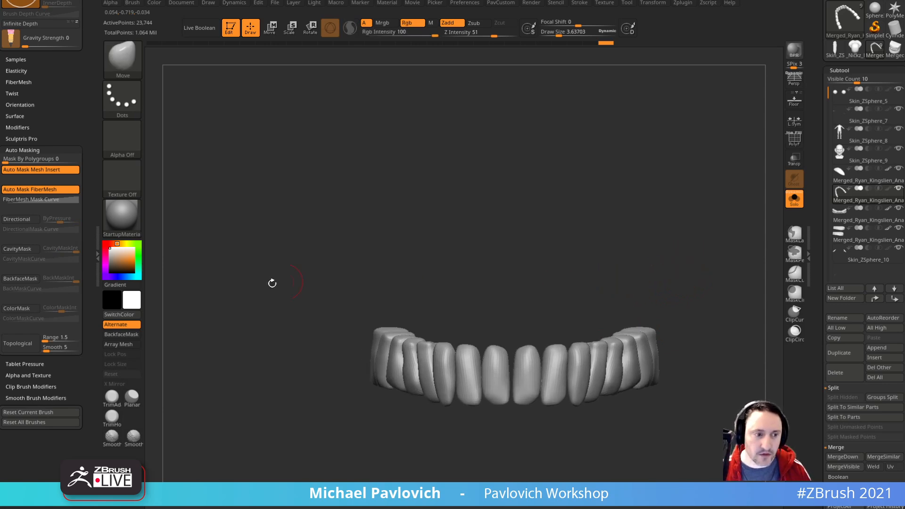
{"action": "left_click", "coordinate": [27, 345]}
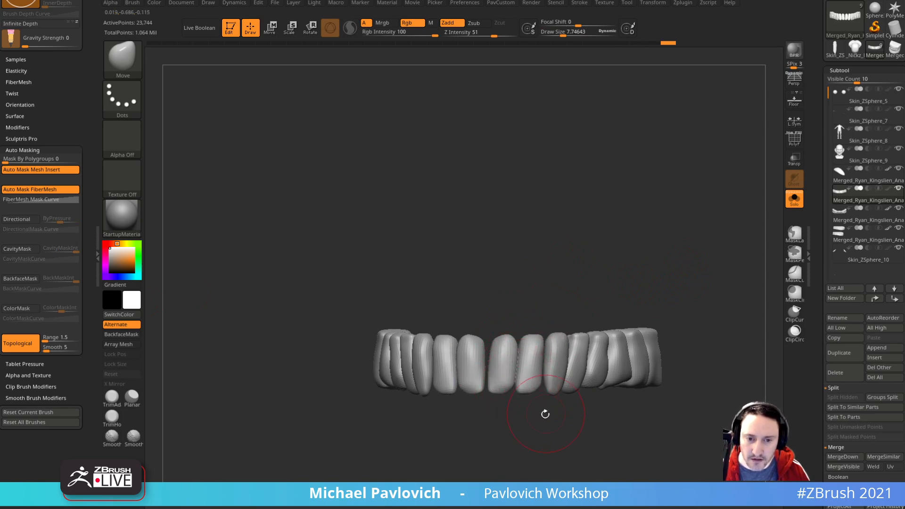
{"action": "left_click_drag", "start_coordinate": [543, 408], "coordinate": [496, 377]}
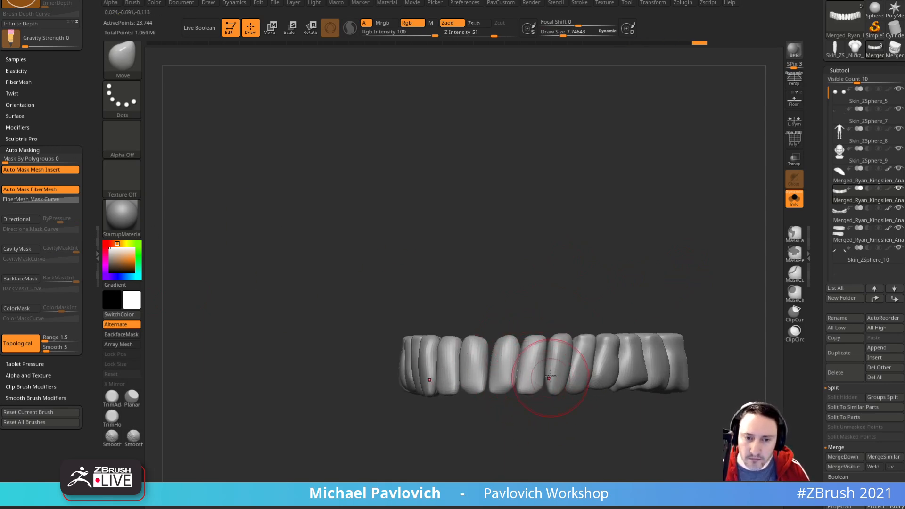
{"action": "right_click_drag", "start_coordinate": [551, 343], "coordinate": [555, 338]}
{"action": "right_click_drag", "start_coordinate": [538, 385], "coordinate": [542, 386]}
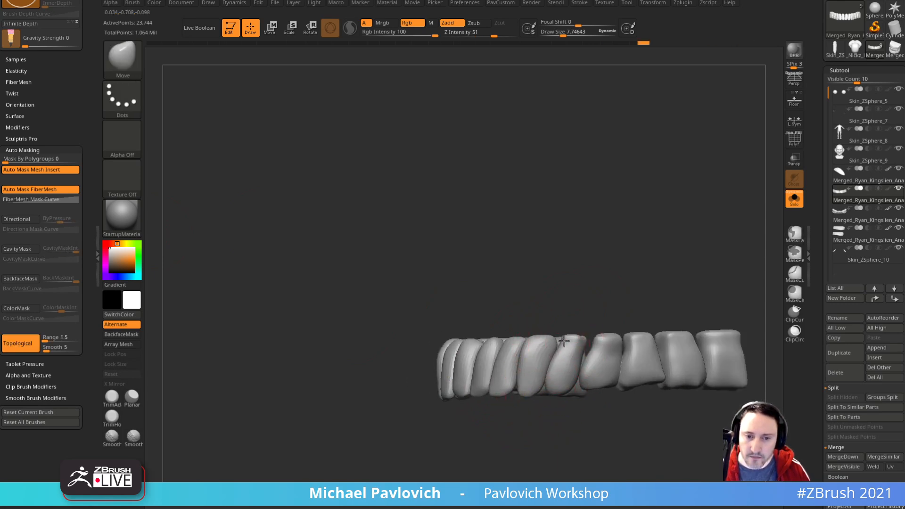
Step: Adjust the upper side and back teeth individually with the Move brush and show the whole head again
{"action": "right_click_drag", "start_coordinate": [565, 342], "coordinate": [549, 309]}
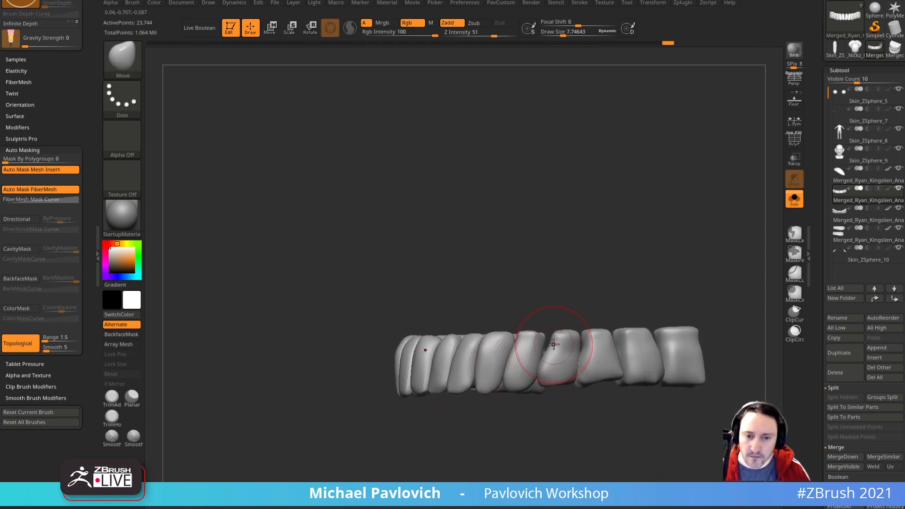
{"action": "mouse_move", "coordinate": [555, 341]}
{"action": "right_mouse_down"}
{"action": "mouse_move", "coordinate": [572, 303]}
{"action": "mouse_move", "coordinate": [546, 354]}
{"action": "right_mouse_up"}
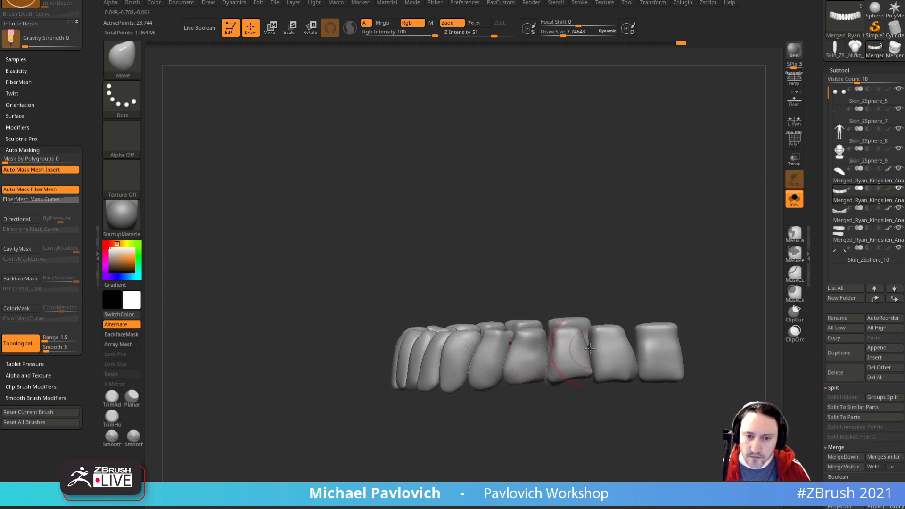
{"action": "right_click_drag", "start_coordinate": [599, 357], "coordinate": [683, 303]}
{"action": "mouse_move", "coordinate": [634, 335]}
{"action": "right_mouse_down"}
{"action": "mouse_move", "coordinate": [654, 257]}
{"action": "mouse_move", "coordinate": [668, 277]}
{"action": "mouse_move", "coordinate": [679, 276]}
{"action": "right_mouse_up"}
{"action": "left_click", "coordinate": [795, 200]}
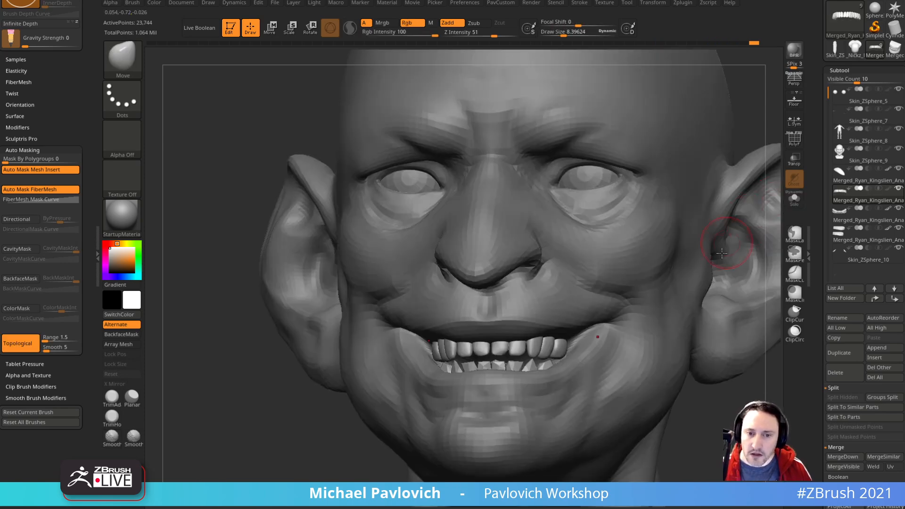
{"action": "right_click_drag", "start_coordinate": [735, 391], "coordinate": [729, 401]}
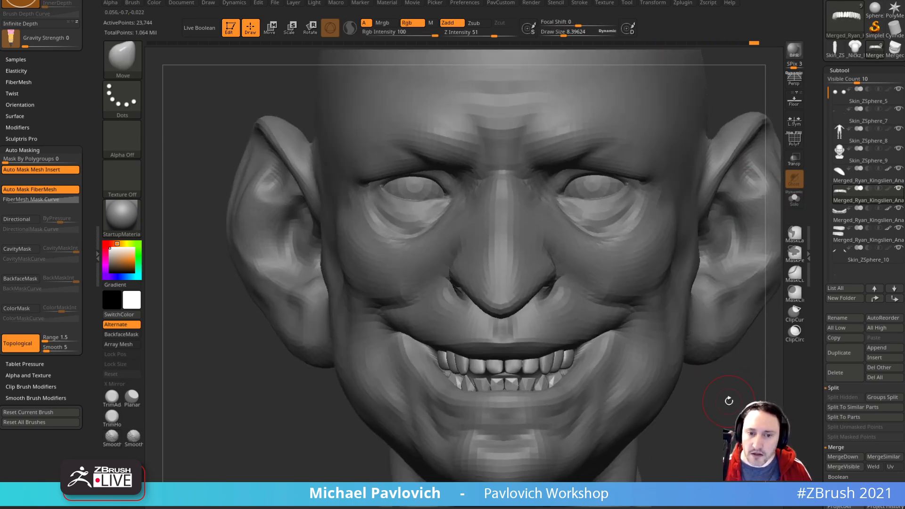
Step: Show only the upper teeth and gum blocks, isolate the upper block and split the lower one into its own subtool
{"action": "left_click", "coordinate": [899, 189], "text": "shift"}
{"action": "left_click", "coordinate": [888, 232]}
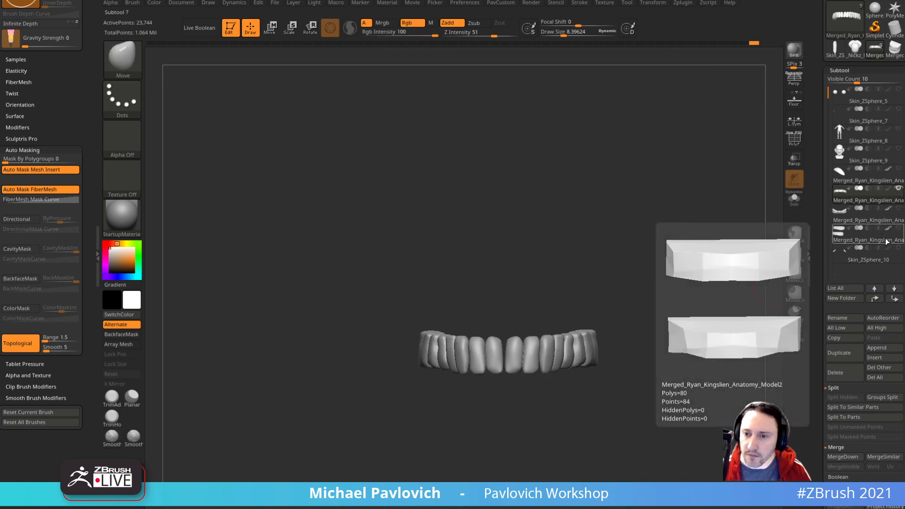
{"action": "left_click", "coordinate": [886, 241]}
{"action": "left_click_drag", "start_coordinate": [638, 253], "coordinate": [585, 307], "text": "ctrl+shift"}
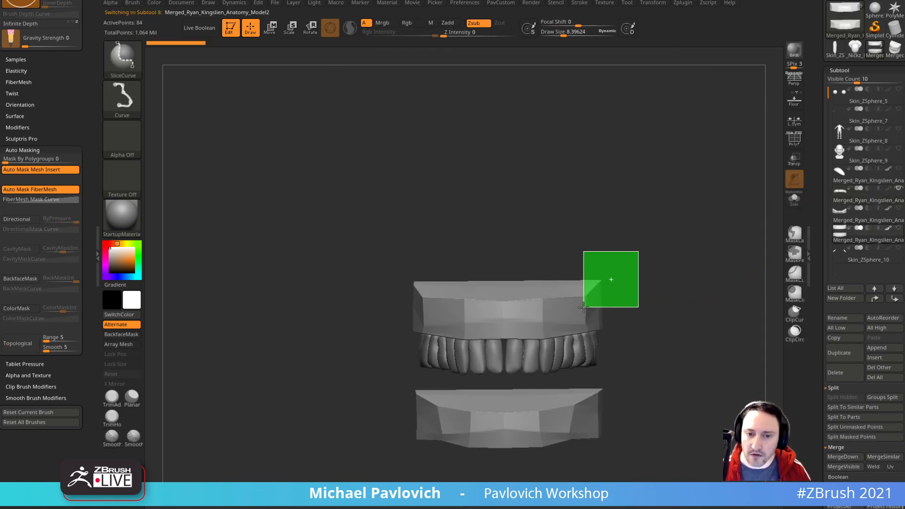
{"action": "key", "text": "ctrl+shift+a"}
{"action": "key", "text": "2"}
{"action": "left_click", "coordinate": [747, 250]}
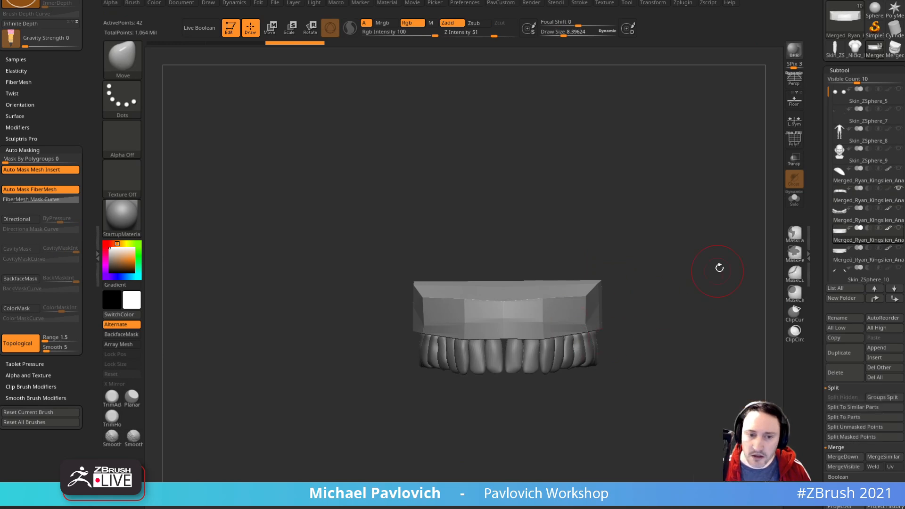
Step: Undo a smoothed division of the upper gum block and divide it to subdivision level 3, with smoothing off at first
{"action": "key", "text": "ctrl+d"}
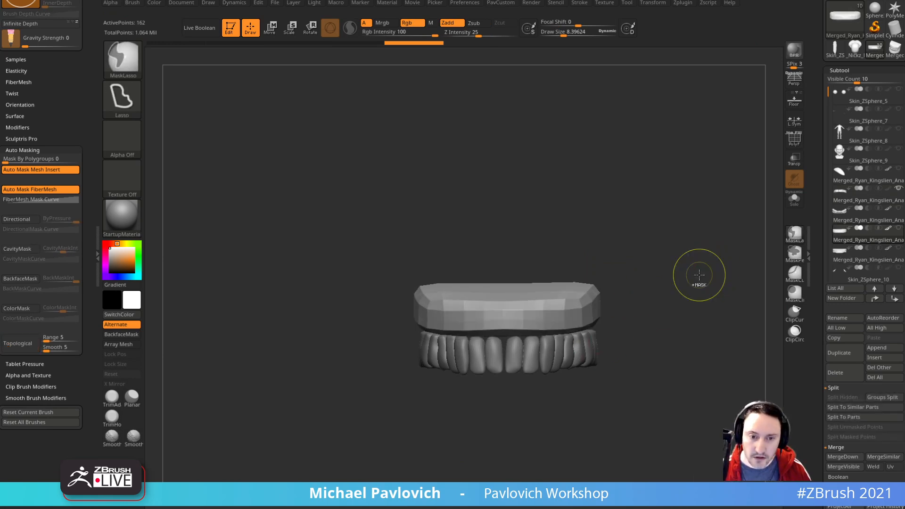
{"action": "key", "text": "ctrl+z"}
{"action": "left_click_drag", "start_coordinate": [806, 313], "coordinate": [809, 215]}
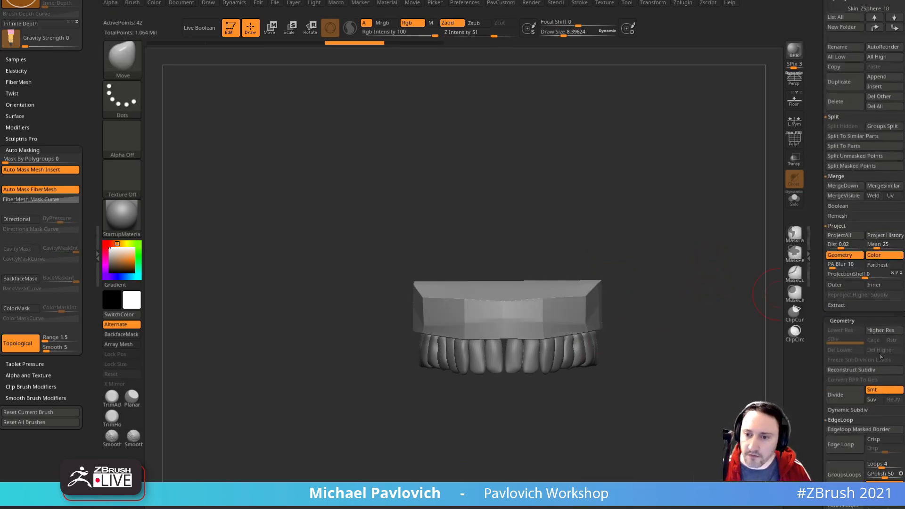
{"action": "left_click", "coordinate": [880, 390]}
{"action": "left_click", "coordinate": [848, 394]}
{"action": "left_click", "coordinate": [850, 395]}
Step: Reshape the upper gum block with the Move brush at varying sizes so it follows the dental arch and meets the tooth tops
{"action": "left_click_drag", "start_coordinate": [667, 301], "coordinate": [695, 286]}
{"action": "key", "text": "s"}
{"action": "left_click_drag", "start_coordinate": [482, 350], "coordinate": [473, 343]}
{"action": "left_click_drag", "start_coordinate": [657, 312], "coordinate": [693, 306]}
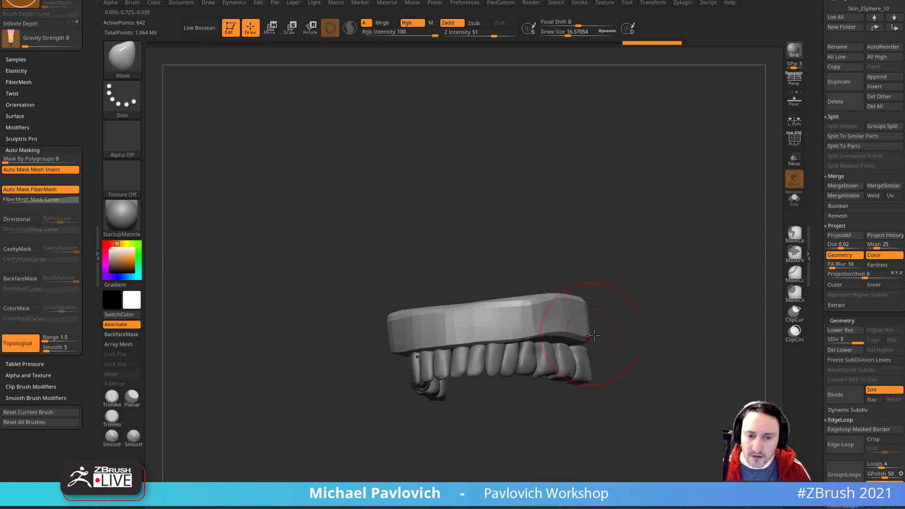
{"action": "left_click_drag", "start_coordinate": [608, 331], "coordinate": [594, 264]}
{"action": "key", "text": "s"}
{"action": "left_click_drag", "start_coordinate": [567, 331], "coordinate": [537, 342]}
{"action": "mouse_move", "coordinate": [542, 359]}
{"action": "left_mouse_down"}
{"action": "mouse_move", "coordinate": [524, 357]}
{"action": "mouse_move", "coordinate": [554, 375]}
{"action": "left_mouse_up"}
{"action": "key", "text": "s"}
{"action": "left_click_drag", "start_coordinate": [609, 336], "coordinate": [559, 351]}
{"action": "mouse_move", "coordinate": [492, 341]}
{"action": "left_mouse_down"}
{"action": "mouse_move", "coordinate": [505, 347]}
{"action": "mouse_move", "coordinate": [495, 346]}
{"action": "left_mouse_up"}
{"action": "mouse_move", "coordinate": [601, 325]}
{"action": "left_mouse_down"}
{"action": "mouse_move", "coordinate": [579, 394]}
{"action": "mouse_move", "coordinate": [598, 370]}
{"action": "mouse_move", "coordinate": [610, 378]}
{"action": "mouse_move", "coordinate": [631, 324]}
{"action": "left_mouse_up"}
{"action": "key", "text": "s"}
{"action": "key", "text": "s"}
{"action": "left_click_drag", "start_coordinate": [469, 382], "coordinate": [487, 372]}
{"action": "mouse_move", "coordinate": [669, 338]}
{"action": "left_mouse_down"}
{"action": "mouse_move", "coordinate": [613, 333]}
{"action": "mouse_move", "coordinate": [631, 336]}
{"action": "left_mouse_up"}
{"action": "key", "text": "s"}
{"action": "right_click_drag", "start_coordinate": [667, 329], "coordinate": [692, 329]}
{"action": "left_click_drag", "start_coordinate": [606, 361], "coordinate": [677, 345]}
{"action": "left_click_drag", "start_coordinate": [715, 327], "coordinate": [716, 319], "text": "shift"}
{"action": "key", "text": "s"}
{"action": "left_click_drag", "start_coordinate": [600, 361], "coordinate": [586, 361]}
{"action": "mouse_move", "coordinate": [716, 294]}
{"action": "left_mouse_down", "text": "alt"}
{"action": "mouse_move", "coordinate": [655, 226]}
{"action": "mouse_move", "coordinate": [676, 242]}
{"action": "mouse_move", "coordinate": [755, 240]}
{"action": "left_mouse_up", "text": "alt"}
Step: Divide the upper gum to subdivision level 4 and work its front gumline with the Move and Standard brushes
{"action": "key", "text": "ctrl+d"}
{"action": "key", "text": "s"}
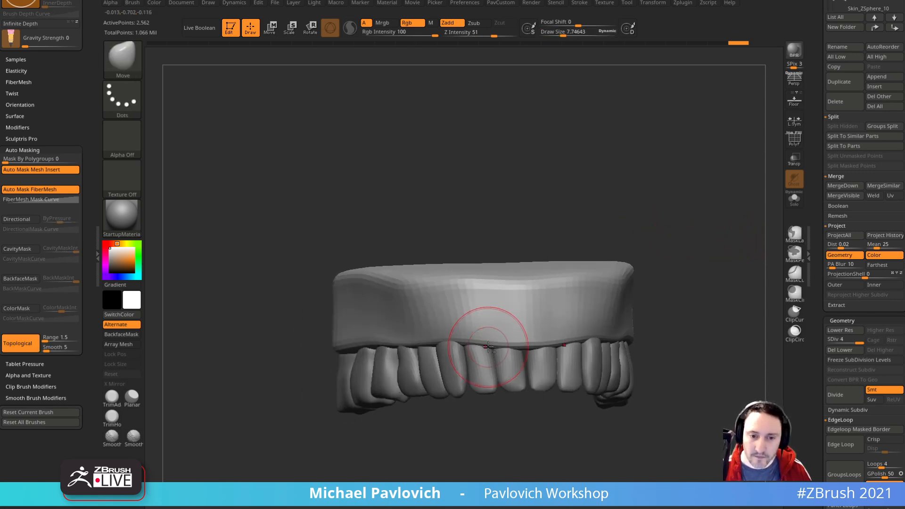
{"action": "left_click_drag", "start_coordinate": [489, 343], "coordinate": [485, 344]}
{"action": "key", "text": "b"}
{"action": "key", "text": "s"}
{"action": "key", "text": "t"}
{"action": "left_click_drag", "start_coordinate": [660, 283], "coordinate": [679, 279]}
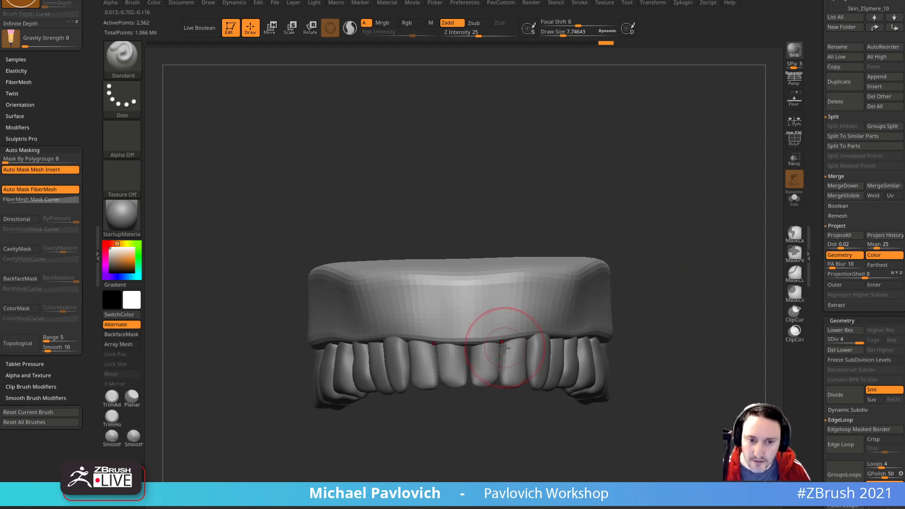
{"action": "key", "text": "s"}
{"action": "left_click_drag", "start_coordinate": [501, 348], "coordinate": [491, 344]}
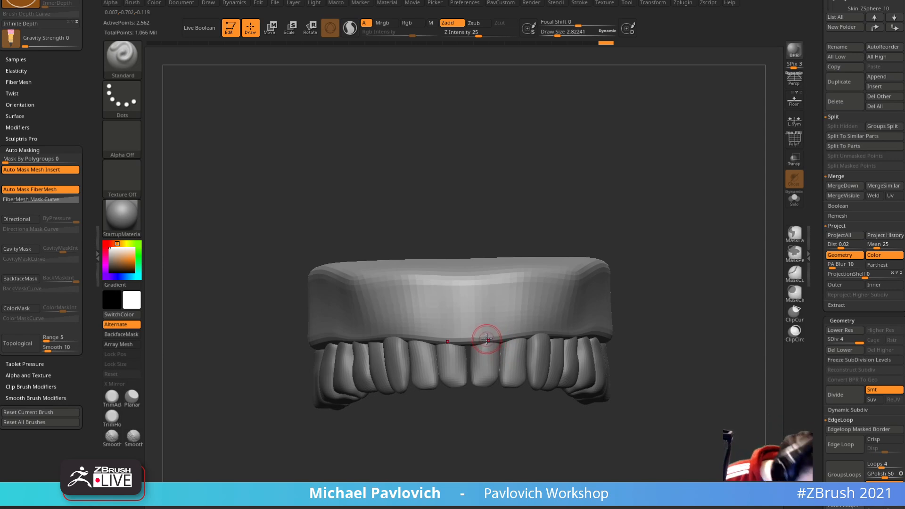
{"action": "left_click_drag", "start_coordinate": [579, 306], "coordinate": [521, 349]}
Step: Refine the upper gum's lower edge and side contours around the teeth with the Move brush
{"action": "key", "text": "1"}
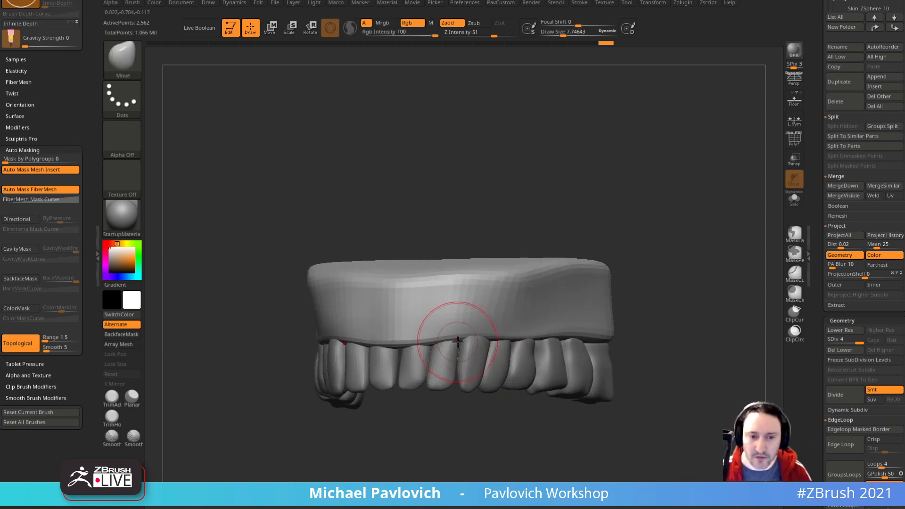
{"action": "mouse_move", "coordinate": [691, 294]}
{"action": "right_mouse_down", "text": "alt"}
{"action": "mouse_move", "coordinate": [666, 281]}
{"action": "mouse_move", "coordinate": [495, 331]}
{"action": "right_mouse_up", "text": "alt"}
{"action": "key", "text": "s"}
{"action": "left_click_drag", "start_coordinate": [454, 348], "coordinate": [462, 347]}
{"action": "mouse_move", "coordinate": [447, 331]}
{"action": "right_mouse_down", "text": "ctrl"}
{"action": "mouse_move", "coordinate": [442, 396]}
{"action": "mouse_move", "coordinate": [463, 368]}
{"action": "right_mouse_up", "text": "ctrl"}
{"action": "left_click_drag", "start_coordinate": [441, 323], "coordinate": [448, 334]}
{"action": "right_click_drag", "start_coordinate": [476, 365], "coordinate": [460, 359]}
{"action": "key", "text": "s"}
{"action": "left_click_drag", "start_coordinate": [498, 333], "coordinate": [465, 337]}
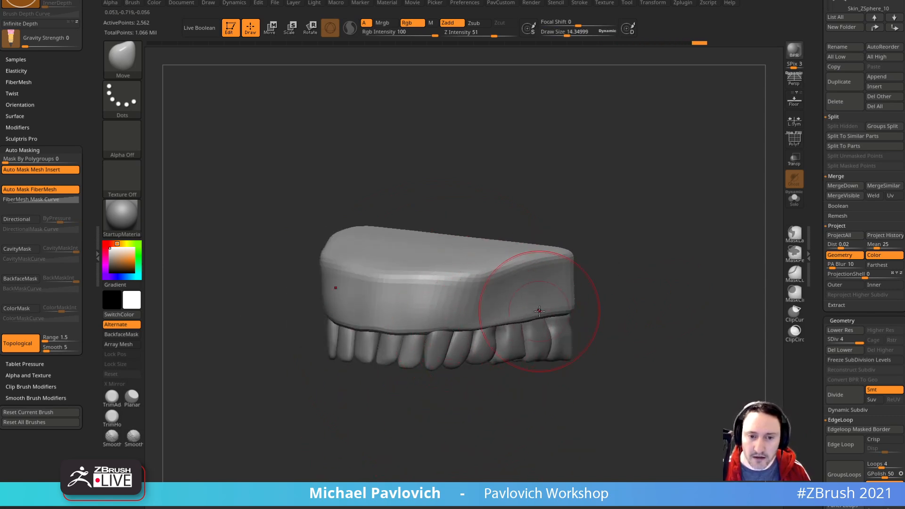
{"action": "mouse_move", "coordinate": [606, 297]}
{"action": "right_mouse_down"}
{"action": "mouse_move", "coordinate": [683, 279]}
{"action": "mouse_move", "coordinate": [679, 316]}
{"action": "right_mouse_up"}
Step: Sculpt a scalloped gumline around the upper teeth with the Standard brush, from the front teeth toward the molars
{"action": "key", "text": "b"}
{"action": "key", "text": "s"}
{"action": "key", "text": "t"}
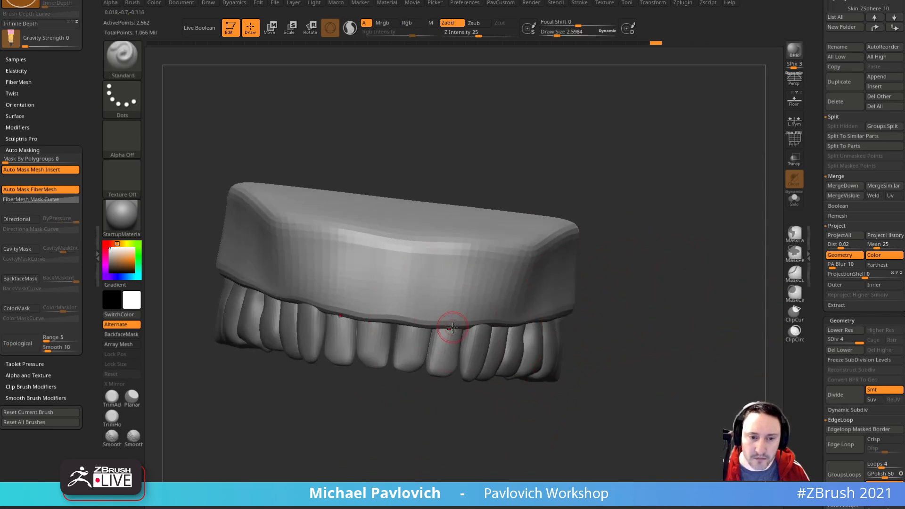
{"action": "mouse_move", "coordinate": [428, 331]}
{"action": "left_mouse_down", "text": "alt"}
{"action": "mouse_move", "coordinate": [419, 314]}
{"action": "mouse_move", "coordinate": [406, 322]}
{"action": "left_mouse_up", "text": "alt"}
{"action": "right_click_drag", "start_coordinate": [415, 318], "coordinate": [569, 279]}
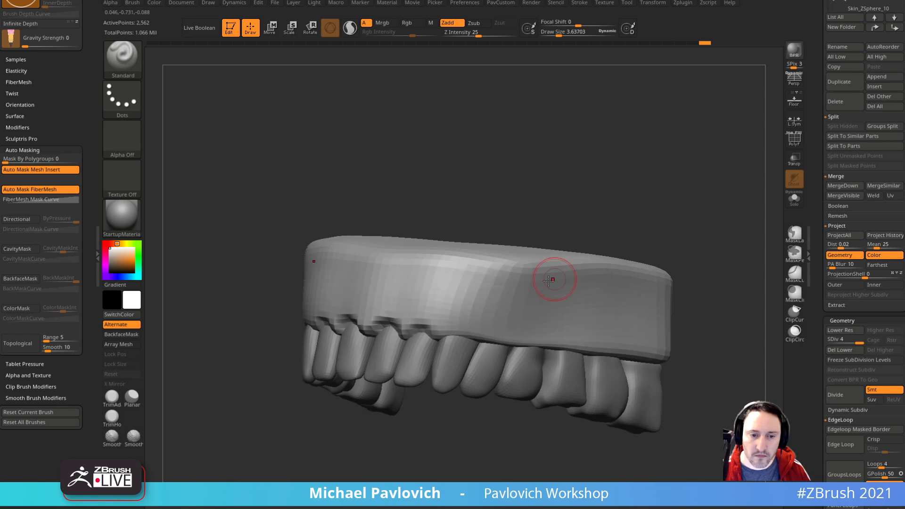
{"action": "right_click_drag", "start_coordinate": [504, 338], "coordinate": [684, 292]}
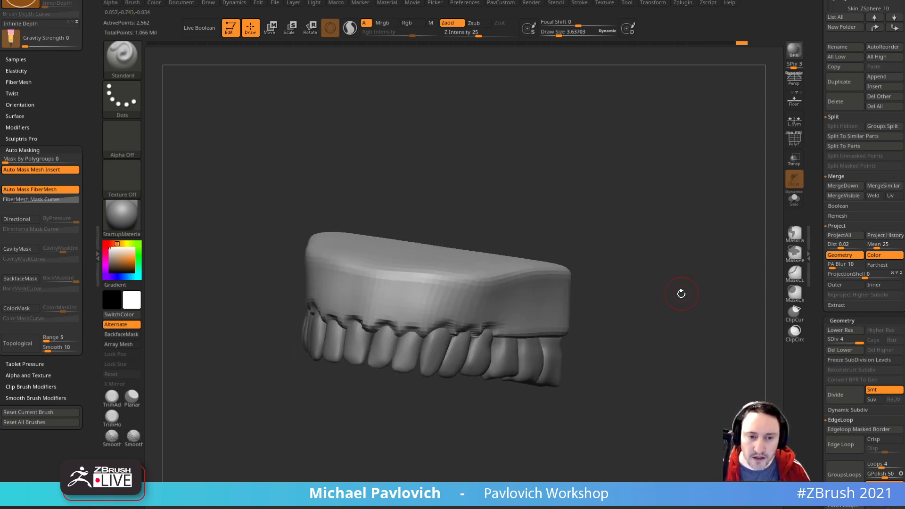
{"action": "right_click_drag", "start_coordinate": [551, 283], "coordinate": [660, 247]}
Step: Remesh the upper gum with DynaMesh at a resolution of 1200
{"action": "key", "text": "space"}
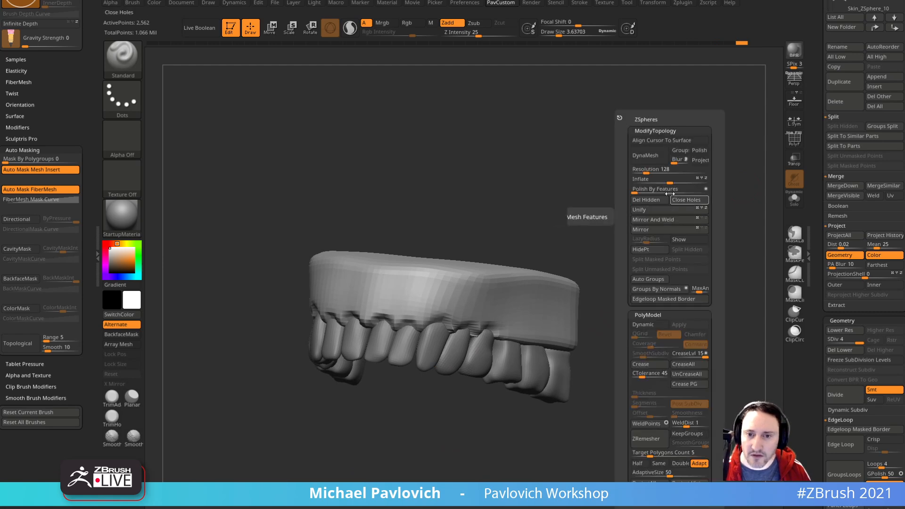
{"action": "left_click", "coordinate": [651, 159]}
{"action": "left_click", "coordinate": [622, 177]}
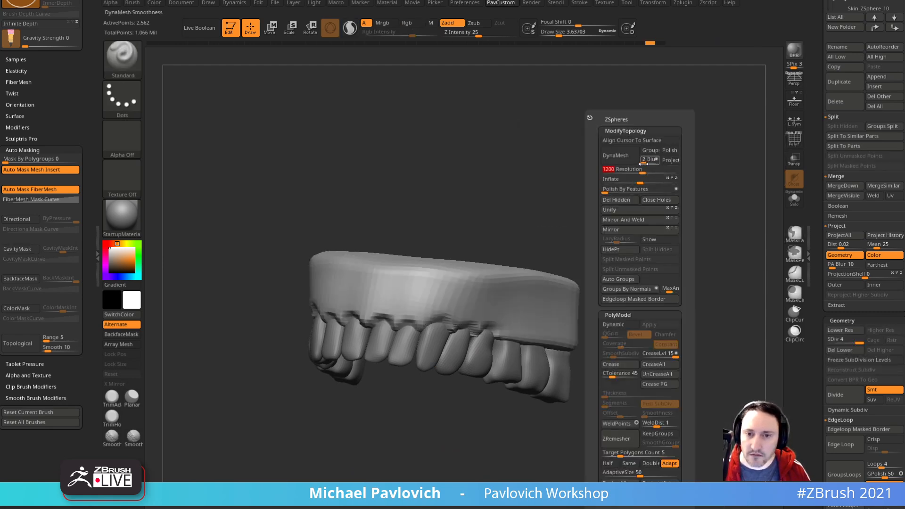
{"action": "left_click", "coordinate": [628, 160]}
{"action": "left_click", "coordinate": [615, 188]}
Step: Smooth the upper gum's front and side gumline and set the Standard brush intensity to 30
{"action": "left_click_drag", "start_coordinate": [576, 230], "coordinate": [607, 229], "text": "alt"}
{"action": "key", "text": "bracketright"}
{"action": "key", "text": "bracketright"}
{"action": "key", "text": "bracketright"}
{"action": "key", "text": "bracketleft"}
{"action": "left_click_drag", "start_coordinate": [396, 311], "coordinate": [563, 330], "text": "shift"}
{"action": "key", "text": "ctrl+z"}
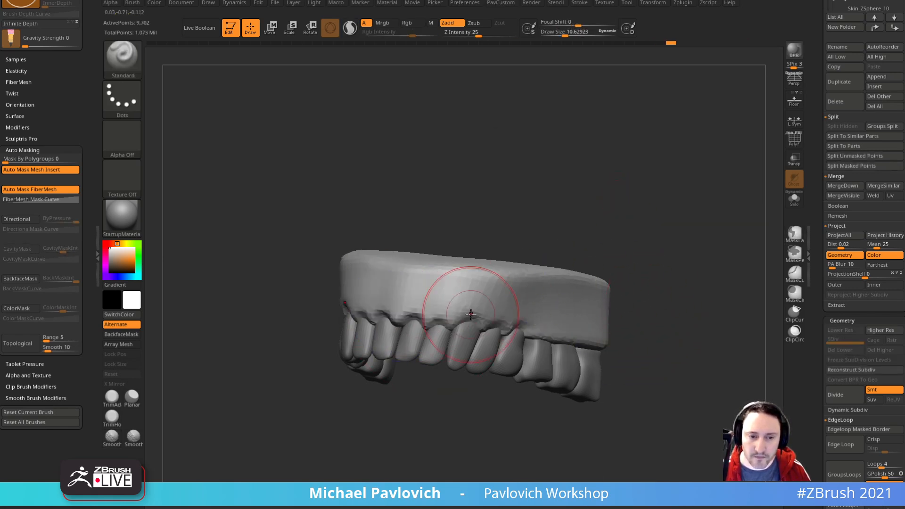
{"action": "left_click", "coordinate": [483, 34]}
{"action": "key", "text": "s"}
{"action": "left_click_drag", "start_coordinate": [442, 284], "coordinate": [440, 285]}
{"action": "left_click_drag", "start_coordinate": [363, 316], "coordinate": [438, 321], "text": "shift"}
Step: Pull the gumline into place above the side teeth with the MoveAccu brush at a small size of about 4.3
{"action": "left_click_drag", "start_coordinate": [661, 224], "coordinate": [745, 212]}
{"action": "key", "text": "2"}
{"action": "key", "text": "s"}
{"action": "left_click_drag", "start_coordinate": [450, 325], "coordinate": [474, 332]}
{"action": "key", "text": "s"}
{"action": "right_click_drag", "start_coordinate": [523, 336], "coordinate": [491, 336]}
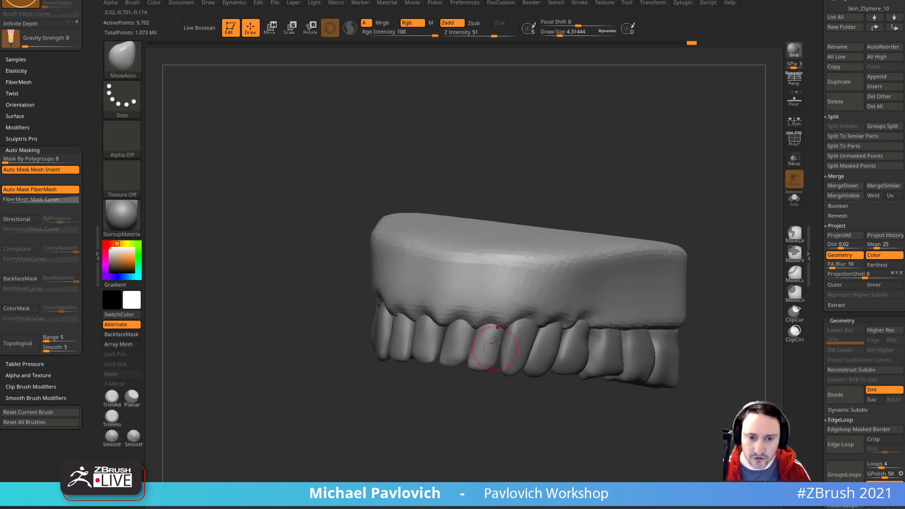
Step: Build up and carve the gumline between the side teeth with the Standard brush
{"action": "key", "text": "1"}
{"action": "key", "text": "s"}
{"action": "left_click_drag", "start_coordinate": [491, 329], "coordinate": [487, 329]}
{"action": "right_click_drag", "start_coordinate": [488, 329], "coordinate": [486, 331], "text": "alt"}
{"action": "left_click_drag", "start_coordinate": [458, 323], "coordinate": [458, 317], "text": "alt"}
{"action": "mouse_move", "coordinate": [460, 398]}
{"action": "left_mouse_down"}
{"action": "mouse_move", "coordinate": [436, 362]}
{"action": "mouse_move", "coordinate": [455, 309]}
{"action": "left_mouse_up"}
Step: Refine the gum edge around the canine and premolars with short strokes at varying brush sizes
{"action": "key", "text": "s"}
{"action": "key", "text": "3"}
{"action": "left_click_drag", "start_coordinate": [432, 355], "coordinate": [459, 346]}
{"action": "key", "text": "s"}
{"action": "left_click_drag", "start_coordinate": [484, 334], "coordinate": [488, 334]}
{"action": "left_click_drag", "start_coordinate": [489, 327], "coordinate": [487, 317]}
{"action": "left_click_drag", "start_coordinate": [436, 368], "coordinate": [464, 349]}
{"action": "mouse_move", "coordinate": [444, 378]}
{"action": "right_mouse_down"}
{"action": "mouse_move", "coordinate": [664, 288]}
{"action": "mouse_move", "coordinate": [608, 325]}
{"action": "right_mouse_up"}
{"action": "left_click_drag", "start_coordinate": [558, 253], "coordinate": [560, 248]}
{"action": "right_click_drag", "start_coordinate": [660, 297], "coordinate": [621, 270]}
Step: Sculpt scallops in the gumline above the premolars and molars with the Standard brush, reducing its size to about 2.6
{"action": "key", "text": "1"}
{"action": "key", "text": "s"}
{"action": "left_click_drag", "start_coordinate": [576, 265], "coordinate": [569, 265]}
{"action": "left_click_drag", "start_coordinate": [542, 317], "coordinate": [549, 318]}
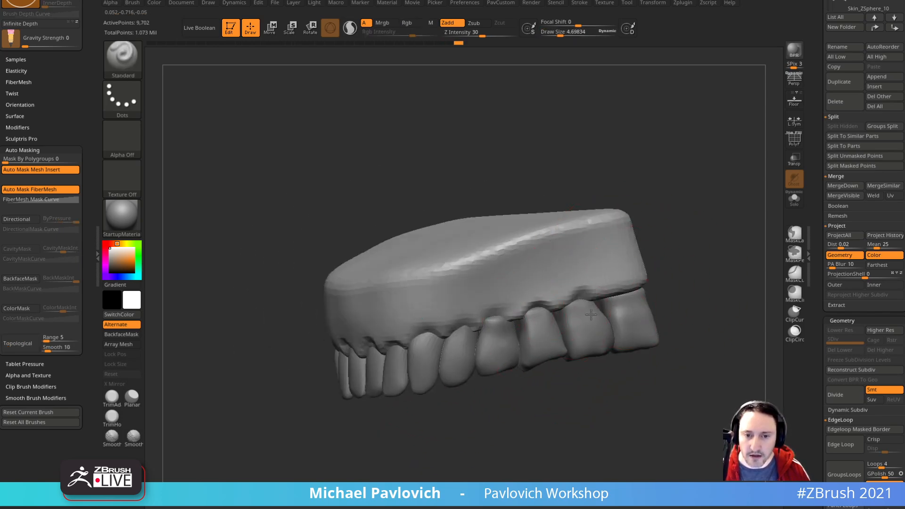
{"action": "mouse_move", "coordinate": [675, 273]}
{"action": "right_mouse_down"}
{"action": "mouse_move", "coordinate": [656, 280]}
{"action": "mouse_move", "coordinate": [688, 271]}
{"action": "right_mouse_up"}
{"action": "key", "text": "s"}
{"action": "mouse_move", "coordinate": [461, 318]}
{"action": "left_mouse_down"}
{"action": "mouse_move", "coordinate": [448, 320]}
{"action": "mouse_move", "coordinate": [463, 326]}
{"action": "left_mouse_up"}
{"action": "key", "text": "s"}
{"action": "key", "text": "s"}
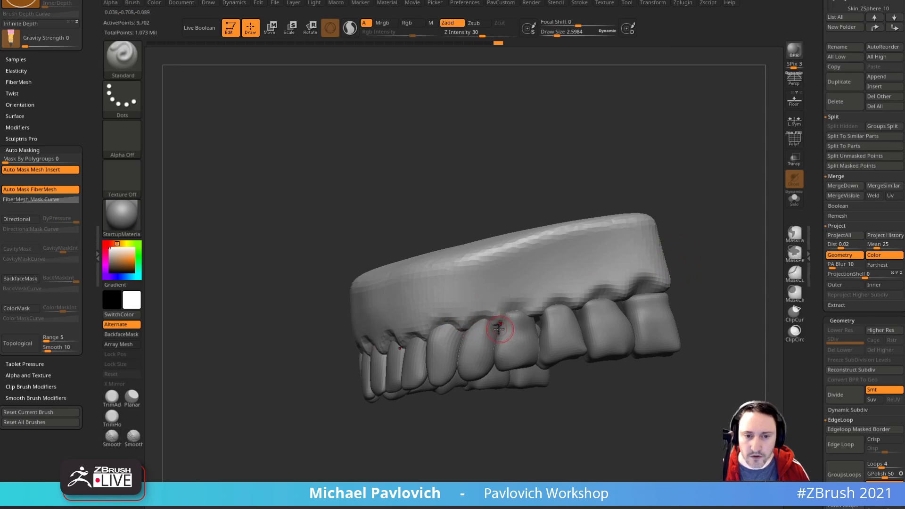
Step: Smooth the scalloped gumline along the molars and check the gum from the front
{"action": "left_click_drag", "start_coordinate": [542, 321], "coordinate": [568, 305], "text": "shift"}
{"action": "right_click_drag", "start_coordinate": [729, 275], "coordinate": [693, 271], "text": "ctrl"}
{"action": "left_click_drag", "start_coordinate": [535, 337], "coordinate": [541, 313], "text": "shift"}
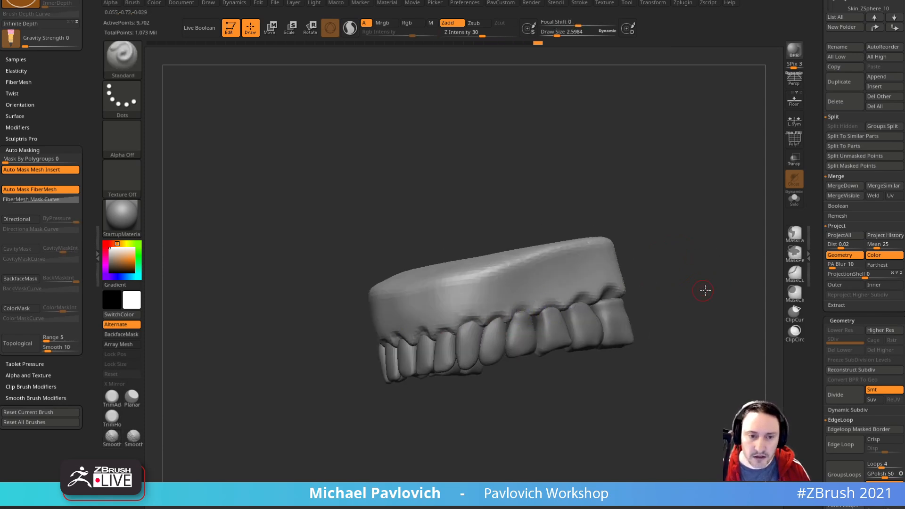
{"action": "right_click_drag", "start_coordinate": [693, 289], "coordinate": [690, 293], "text": "shift"}
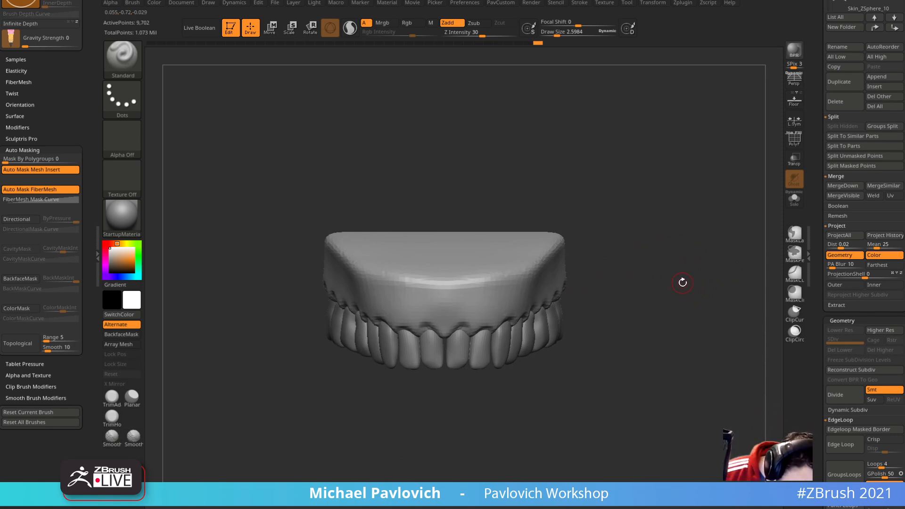
{"action": "right_click_drag", "start_coordinate": [677, 262], "coordinate": [670, 248]}
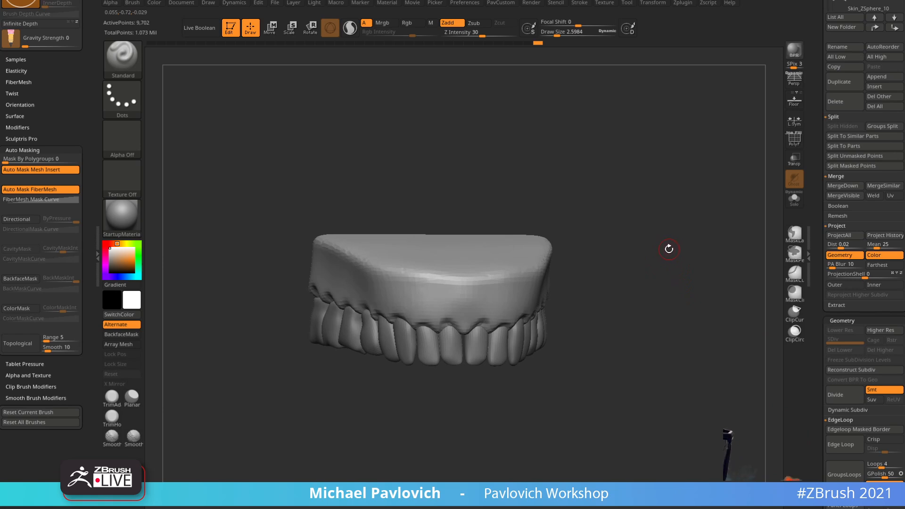
Step: Build up soft root bulges on the gum's side above the teeth with the Clay brush at size of about 5.6
{"action": "key", "text": "b"}
{"action": "key", "text": "c"}
{"action": "key", "text": "l"}
{"action": "right_click_drag", "start_coordinate": [649, 236], "coordinate": [574, 255]}
{"action": "key", "text": "s"}
{"action": "left_click_drag", "start_coordinate": [451, 290], "coordinate": [463, 290]}
{"action": "right_click_drag", "start_coordinate": [581, 233], "coordinate": [474, 301]}
{"action": "key", "text": "s"}
{"action": "left_click_drag", "start_coordinate": [474, 310], "coordinate": [459, 309]}
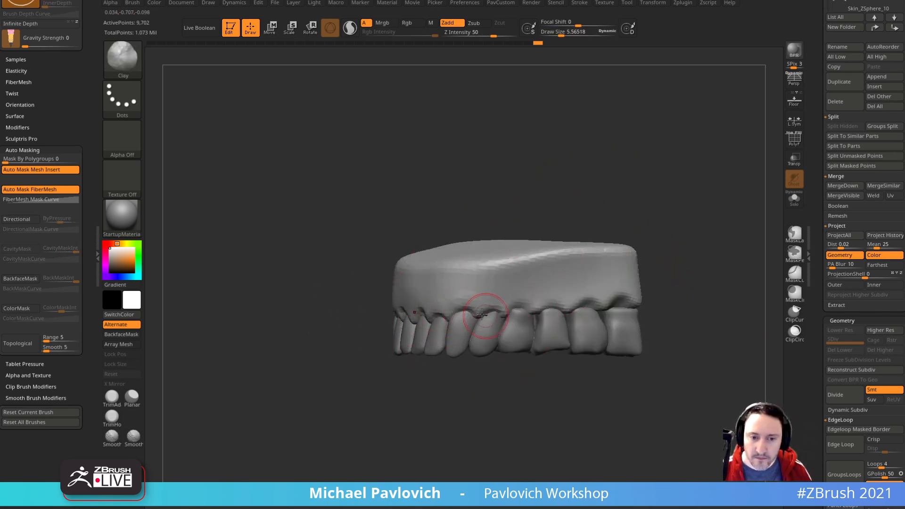
{"action": "mouse_move", "coordinate": [523, 294]}
{"action": "left_mouse_down"}
{"action": "mouse_move", "coordinate": [545, 302]}
{"action": "mouse_move", "coordinate": [580, 293]}
{"action": "left_mouse_up"}
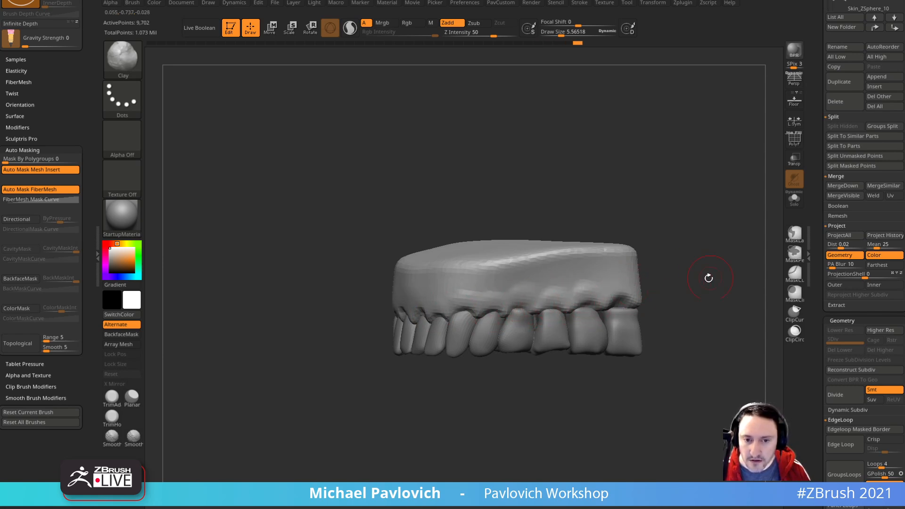
Step: Adjust the side gumline around the premolars and molars with the Move brush, using a smaller size for finer spots
{"action": "left_click_drag", "start_coordinate": [710, 276], "coordinate": [679, 278]}
{"action": "key", "text": "b"}
{"action": "key", "text": "m"}
{"action": "key", "text": "v"}
{"action": "key", "text": "s"}
{"action": "left_click_drag", "start_coordinate": [599, 307], "coordinate": [592, 307]}
{"action": "mouse_move", "coordinate": [660, 271]}
{"action": "left_mouse_down"}
{"action": "mouse_move", "coordinate": [696, 265]}
{"action": "mouse_move", "coordinate": [656, 305]}
{"action": "mouse_move", "coordinate": [683, 246]}
{"action": "left_mouse_up"}
{"action": "left_click_drag", "start_coordinate": [526, 313], "coordinate": [512, 311]}
{"action": "mouse_move", "coordinate": [616, 267]}
{"action": "left_mouse_down"}
{"action": "mouse_move", "coordinate": [628, 242]}
{"action": "mouse_move", "coordinate": [608, 269]}
{"action": "left_mouse_up"}
{"action": "key", "text": "bracketleft"}
{"action": "key", "text": "bracketleft"}
{"action": "key", "text": "bracketleft"}
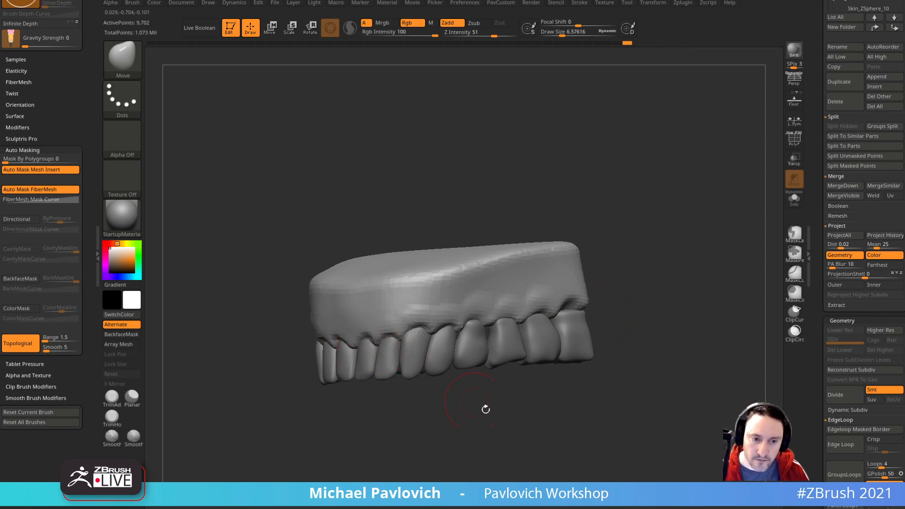
Step: Show all subtools again and view the head with its teeth and gums from the front
{"action": "left_click_drag", "start_coordinate": [458, 390], "coordinate": [732, 248]}
{"action": "left_click_drag", "start_coordinate": [818, 190], "coordinate": [823, 242]}
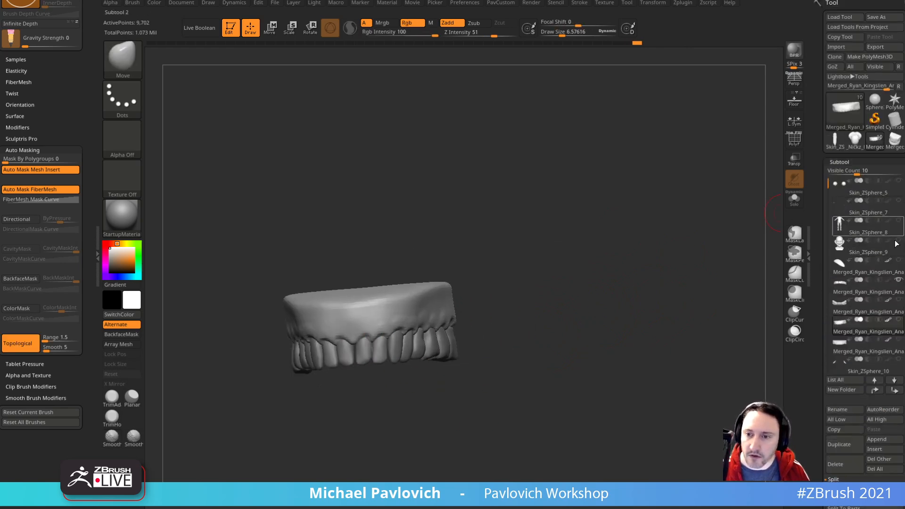
{"action": "left_click", "coordinate": [898, 321], "text": "shift"}
{"action": "mouse_move", "coordinate": [755, 330]}
{"action": "left_mouse_down", "text": "shift"}
{"action": "mouse_move", "coordinate": [737, 349]}
{"action": "mouse_move", "coordinate": [757, 324]}
{"action": "left_mouse_up", "text": "shift"}
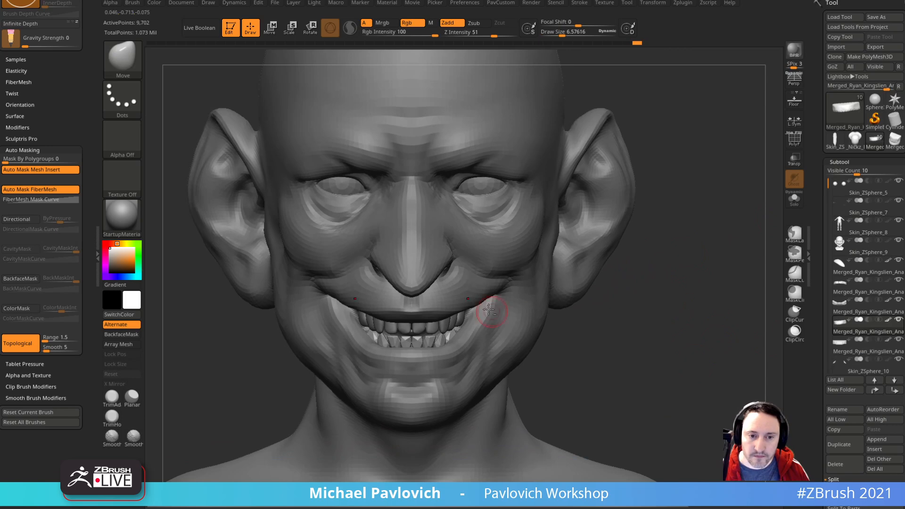
Step: Select the head subtool and reshape the area around the upper lip with the Move brush
{"action": "left_click", "coordinate": [498, 315], "text": "alt"}
{"action": "left_click_drag", "start_coordinate": [608, 323], "coordinate": [514, 302]}
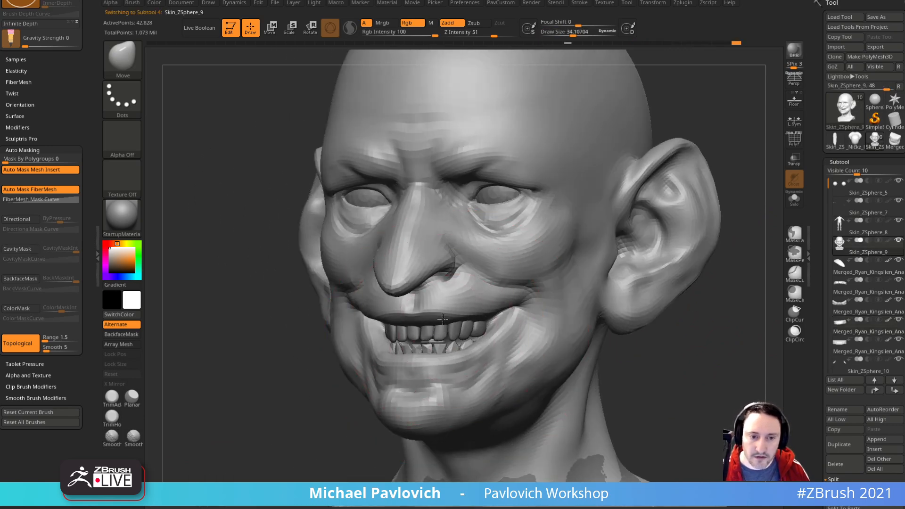
{"action": "left_click_drag", "start_coordinate": [444, 285], "coordinate": [494, 324]}
{"action": "key", "text": "bracketleft"}
{"action": "left_click_drag", "start_coordinate": [648, 301], "coordinate": [542, 301]}
{"action": "mouse_move", "coordinate": [390, 353]}
{"action": "left_mouse_down"}
{"action": "mouse_move", "coordinate": [655, 299]}
{"action": "mouse_move", "coordinate": [629, 304]}
{"action": "left_mouse_up"}
Step: Sculpt the lower lip and chin area of the head with the Standard brush
{"action": "key", "text": "b"}
{"action": "key", "text": "s"}
{"action": "key", "text": "t"}
{"action": "key", "text": "s"}
{"action": "mouse_move", "coordinate": [688, 320]}
{"action": "left_mouse_down"}
{"action": "mouse_move", "coordinate": [665, 323]}
{"action": "mouse_move", "coordinate": [677, 323]}
{"action": "mouse_move", "coordinate": [679, 349]}
{"action": "left_mouse_up"}
{"action": "key", "text": "s"}
{"action": "mouse_move", "coordinate": [391, 368]}
{"action": "left_mouse_down"}
{"action": "mouse_move", "coordinate": [404, 368]}
{"action": "mouse_move", "coordinate": [396, 351]}
{"action": "left_mouse_up"}
Step: Adjust the shape of the mouth and cheek area with the Move brush at size of about 20
{"action": "key", "text": "b"}
{"action": "key", "text": "m"}
{"action": "key", "text": "v"}
{"action": "key", "text": "s"}
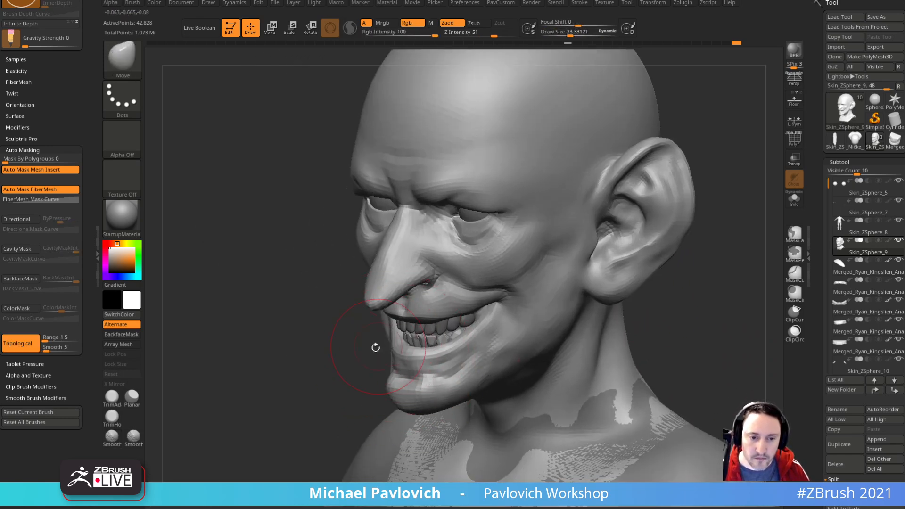
{"action": "mouse_move", "coordinate": [344, 385]}
{"action": "left_mouse_down"}
{"action": "mouse_move", "coordinate": [542, 326]}
{"action": "mouse_move", "coordinate": [531, 281]}
{"action": "left_mouse_up"}
{"action": "key", "text": "s"}
{"action": "left_click_drag", "start_coordinate": [392, 315], "coordinate": [364, 293]}
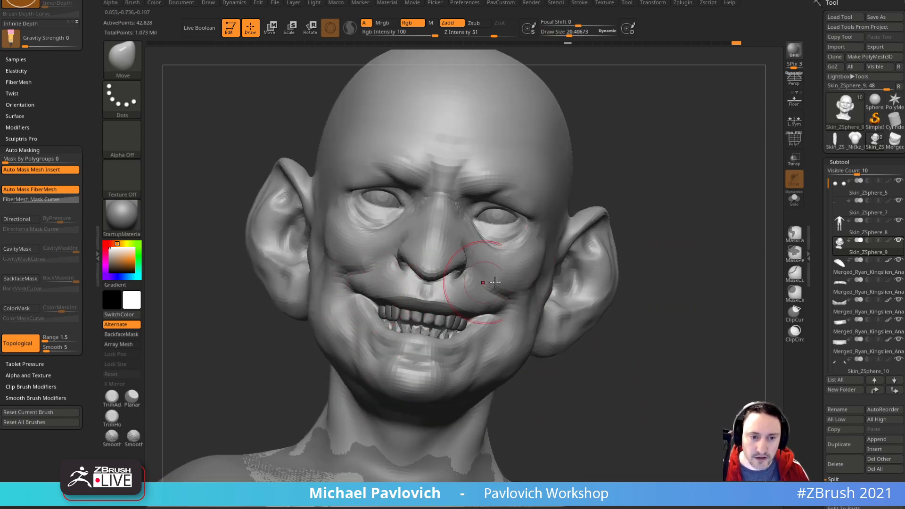
Step: Examine how the teeth sit inside the smile from the front and at an angle, ending with the head as active subtool
{"action": "key", "text": "b"}
{"action": "key", "text": "s"}
{"action": "key", "text": "t"}
{"action": "left_click_drag", "start_coordinate": [609, 330], "coordinate": [563, 334], "text": "shift"}
{"action": "left_click", "coordinate": [435, 331], "text": "alt"}
{"action": "left_click_drag", "start_coordinate": [615, 313], "coordinate": [663, 340], "text": "alt"}
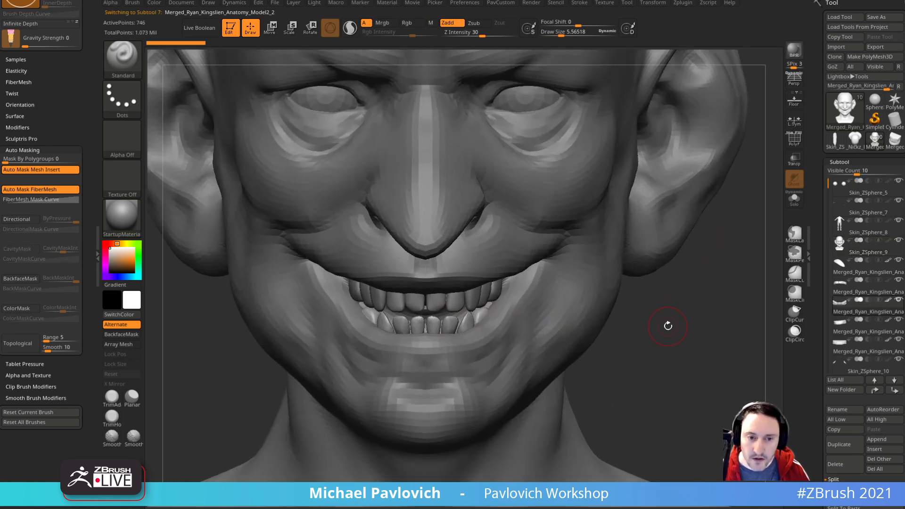
{"action": "mouse_move", "coordinate": [669, 327]}
{"action": "left_mouse_down"}
{"action": "mouse_move", "coordinate": [632, 330]}
{"action": "mouse_move", "coordinate": [680, 325]}
{"action": "mouse_move", "coordinate": [655, 324]}
{"action": "left_mouse_up"}
{"action": "left_click_drag", "start_coordinate": [643, 281], "coordinate": [629, 271]}
{"action": "left_click", "coordinate": [629, 271], "text": "alt"}
{"action": "left_click_drag", "start_coordinate": [704, 324], "coordinate": [679, 310], "text": "alt"}
{"action": "key", "text": "s"}
{"action": "mouse_move", "coordinate": [682, 309]}
{"action": "left_mouse_down", "text": "alt"}
{"action": "mouse_move", "coordinate": [707, 313]}
{"action": "mouse_move", "coordinate": [673, 277]}
{"action": "mouse_move", "coordinate": [714, 327]}
{"action": "mouse_move", "coordinate": [712, 298]}
{"action": "left_mouse_up", "text": "alt"}
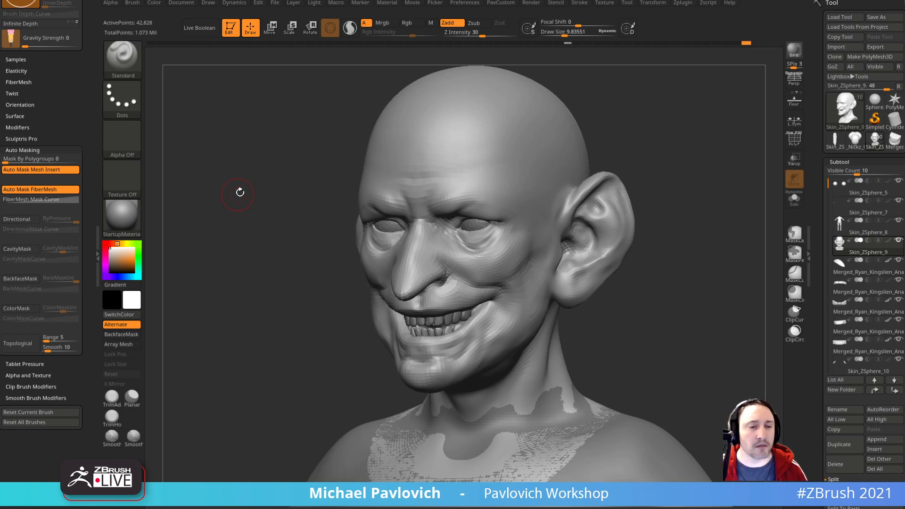
Step: Browse the Lightbox brush folders and the loaded brushes, including the current smoothing brush
{"action": "left_click_drag", "start_coordinate": [241, 167], "coordinate": [245, 165]}
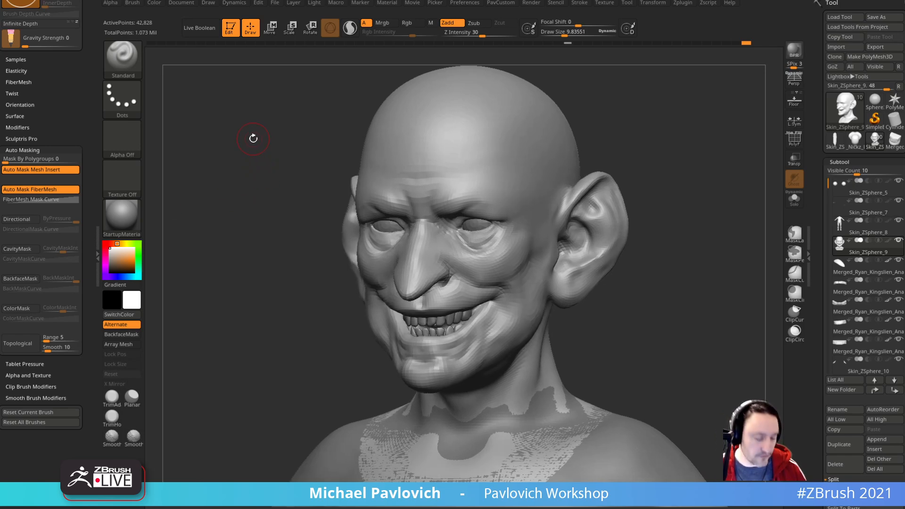
{"action": "left_click", "coordinate": [254, 55]}
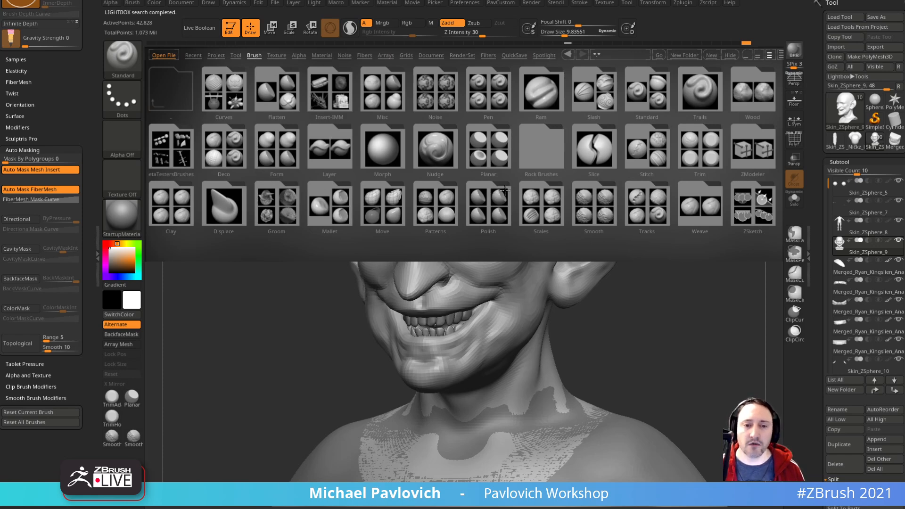
{"action": "left_click_drag", "start_coordinate": [262, 334], "coordinate": [263, 306]}
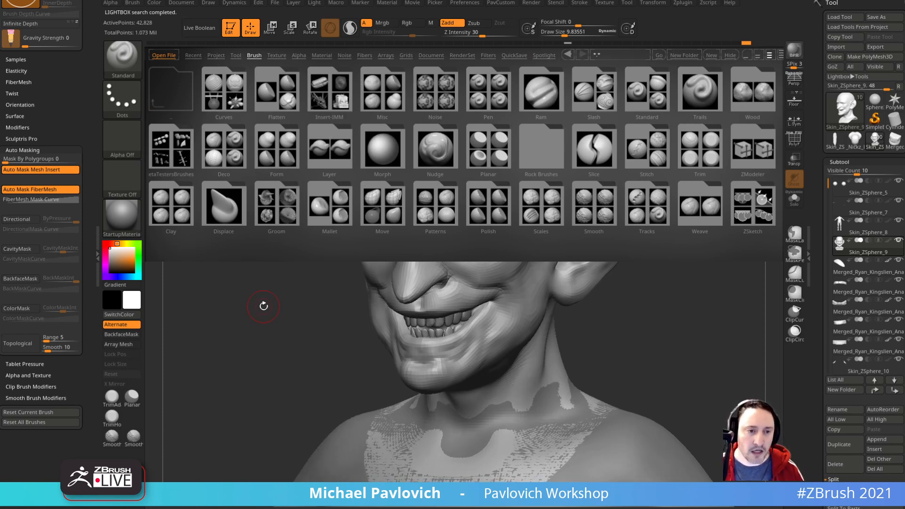
{"action": "left_click", "coordinate": [122, 56]}
{"action": "left_click", "coordinate": [296, 323]}
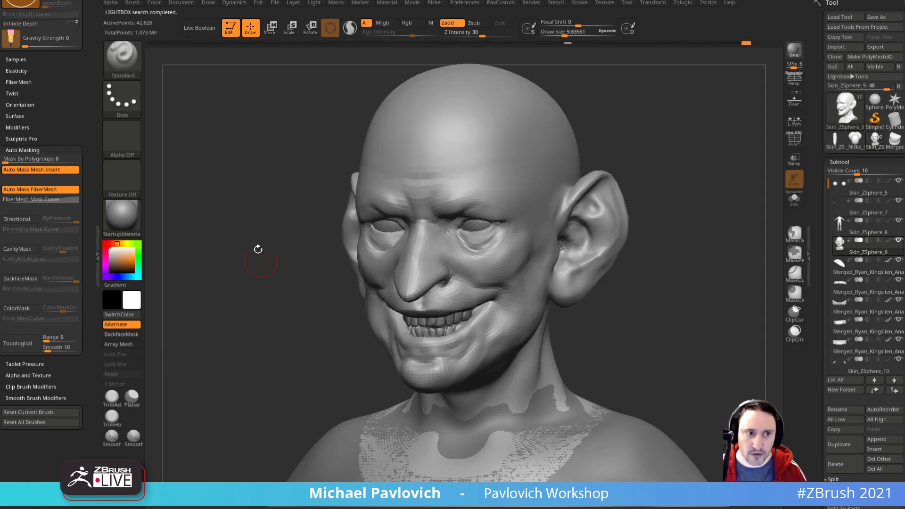
{"action": "left_click_drag", "start_coordinate": [198, 118], "coordinate": [200, 119]}
{"action": "key", "text": "shift"}
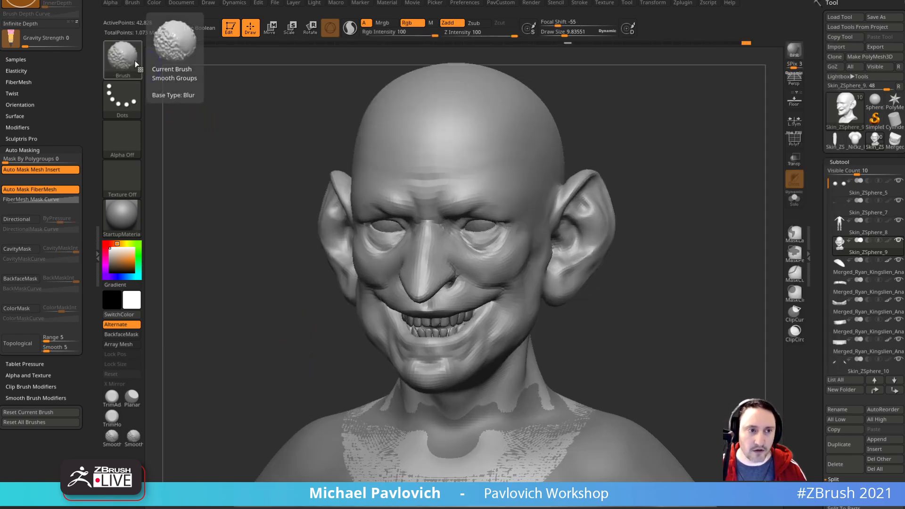
{"action": "left_click", "coordinate": [132, 3]}
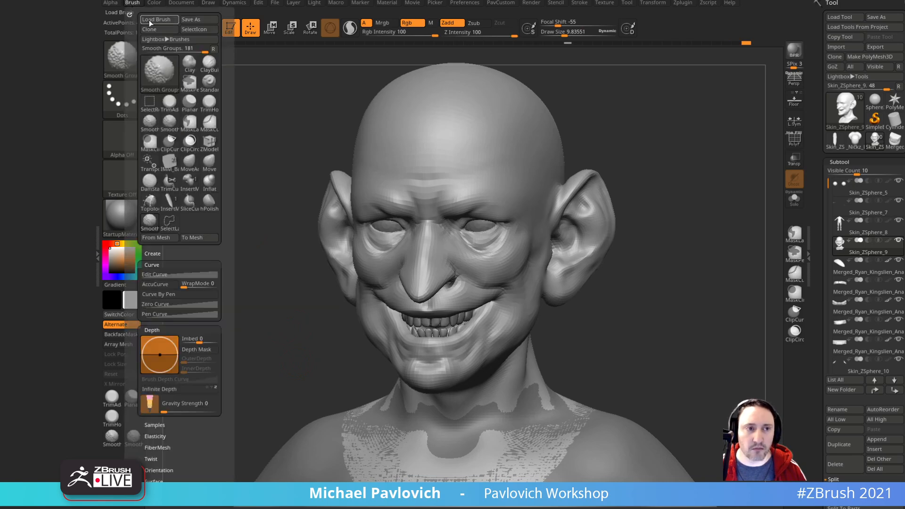
{"action": "key", "text": "comma"}
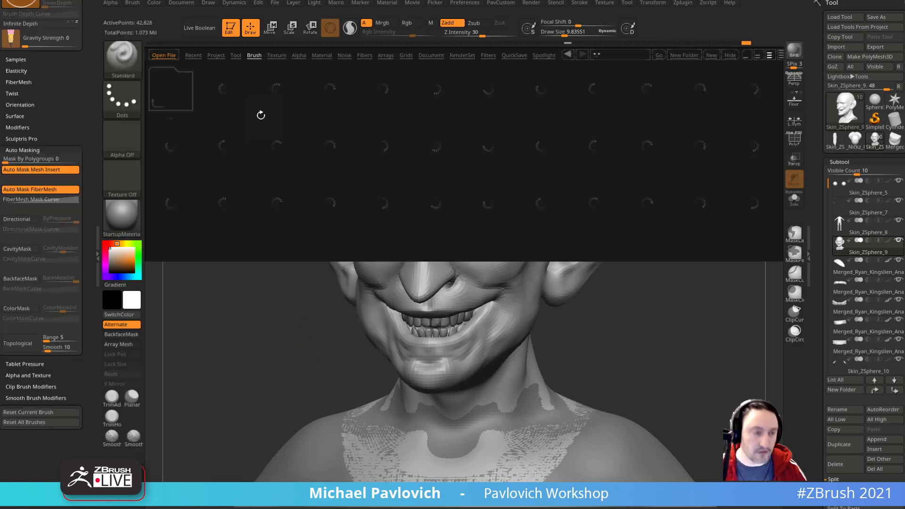
{"action": "key", "text": "comma"}
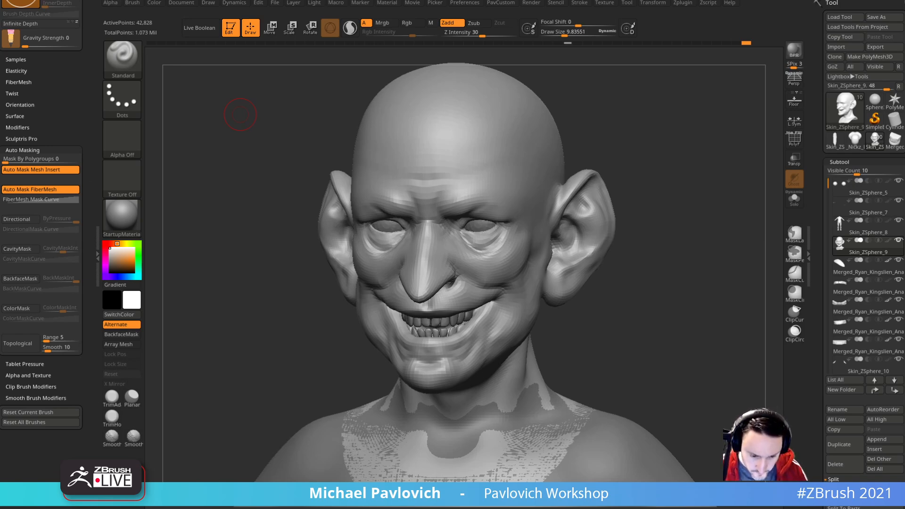
Step: Switch to File Explorer and examine the custom startup brushes in ZBrush 2021's ZStartup\BrushPresets folder, closing the window when done
{"action": "key", "text": "alt+Tab"}
{"action": "scroll", "coordinate": [326, 321], "scroll_direction": "down", "scroll_amount": 5}
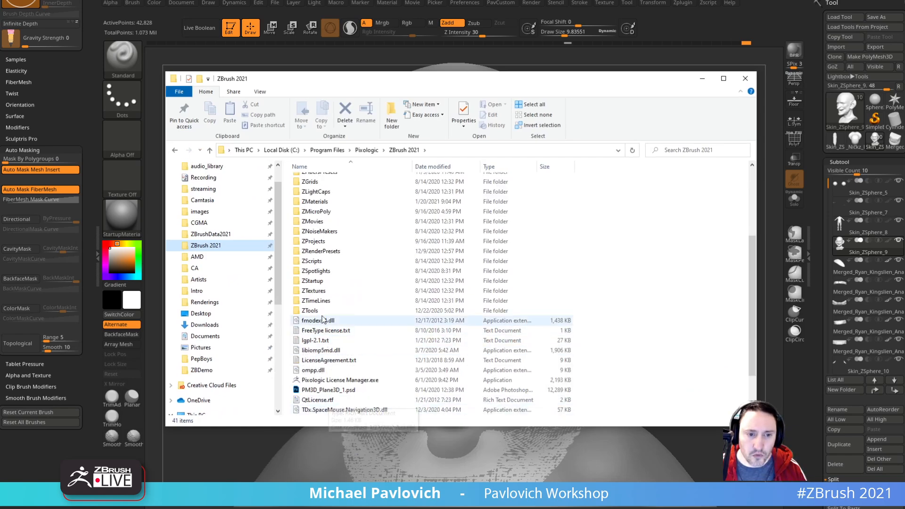
{"action": "double_click", "coordinate": [325, 282]}
{"action": "double_click", "coordinate": [324, 202]}
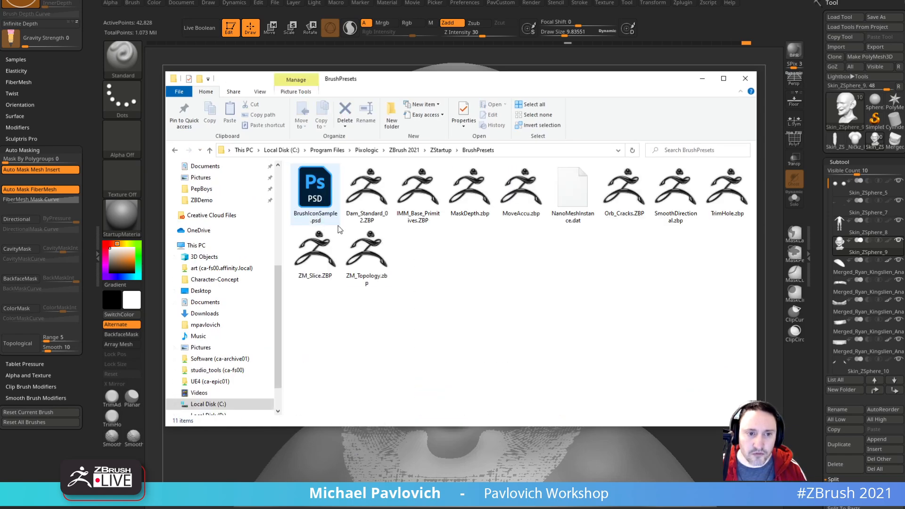
{"action": "left_click", "coordinate": [381, 192]}
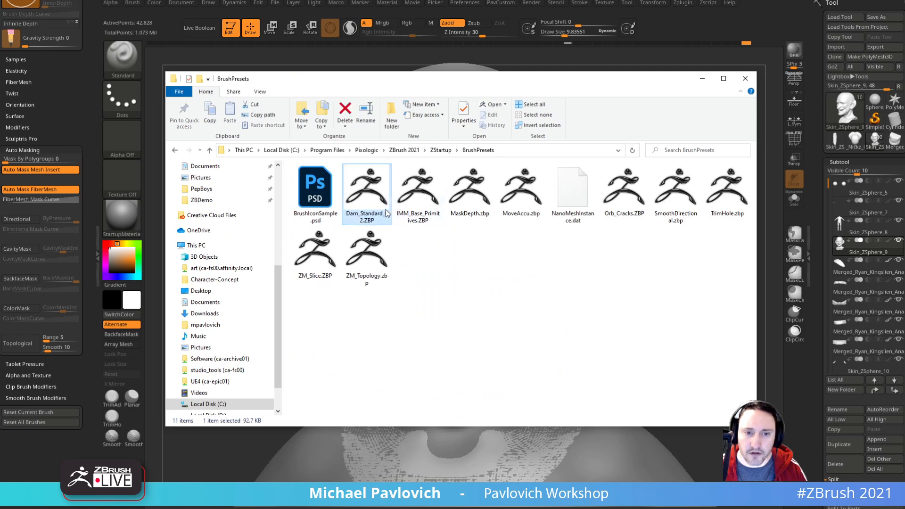
{"action": "left_click", "coordinate": [415, 187]}
{"action": "left_click", "coordinate": [487, 185]}
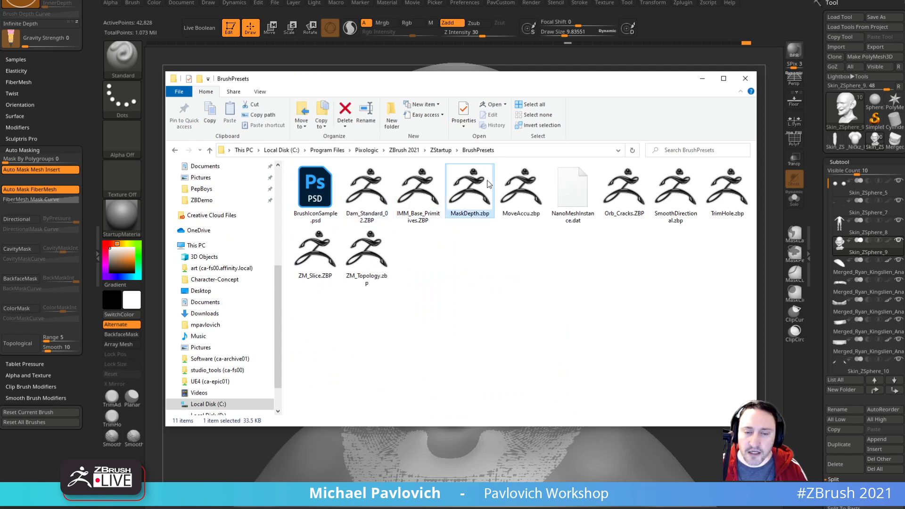
{"action": "left_click", "coordinate": [526, 195]}
{"action": "left_click", "coordinate": [622, 198]}
{"action": "left_click", "coordinate": [674, 189]}
{"action": "left_click", "coordinate": [742, 194]}
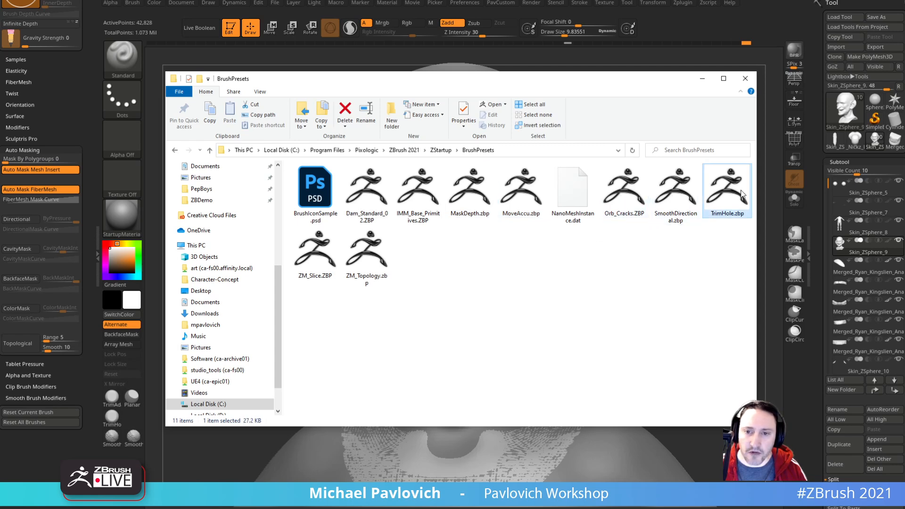
{"action": "left_click", "coordinate": [315, 254]}
{"action": "left_click", "coordinate": [745, 78]}
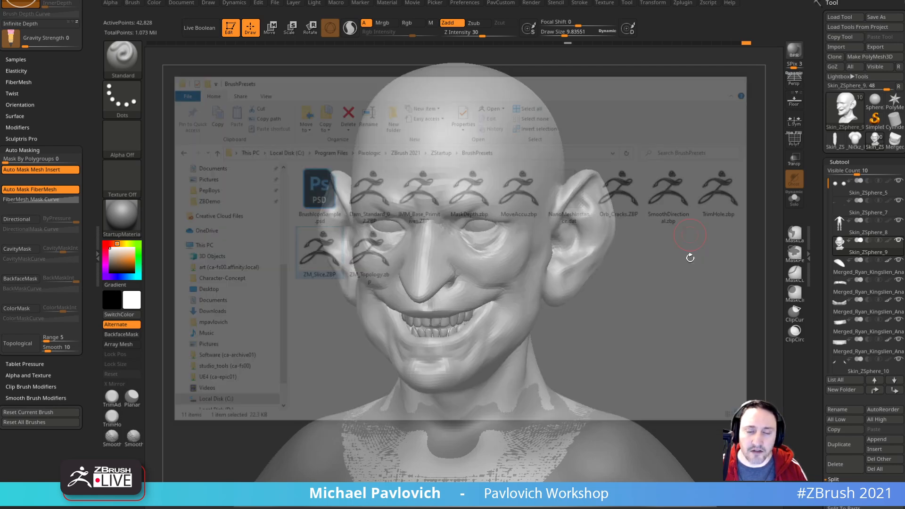
Step: Switch the active sculpting brush to MoveAccu
{"action": "key", "text": "comma"}
{"action": "key", "text": "comma"}
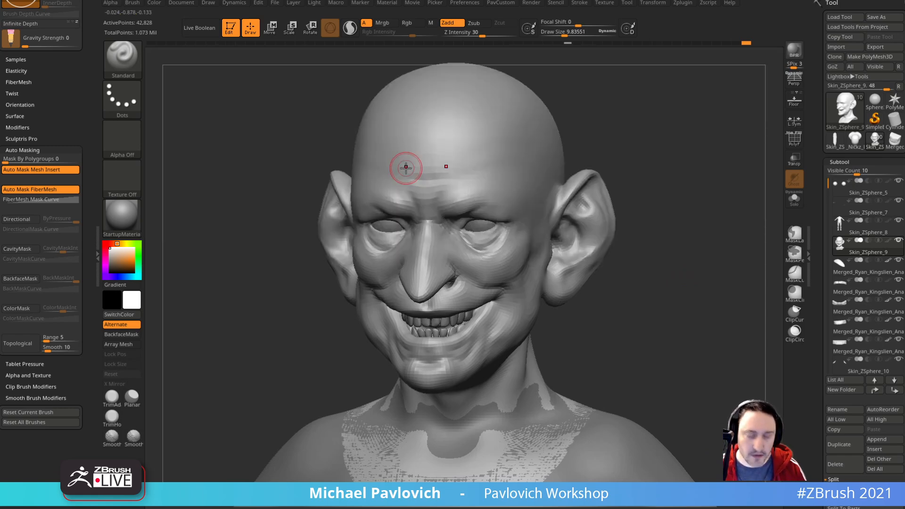
{"action": "key", "text": "b"}
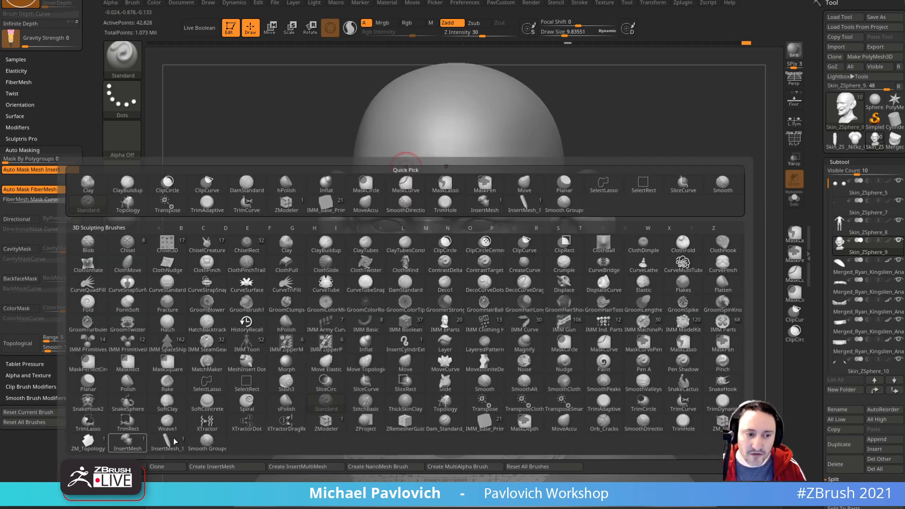
{"action": "left_click", "coordinate": [568, 427]}
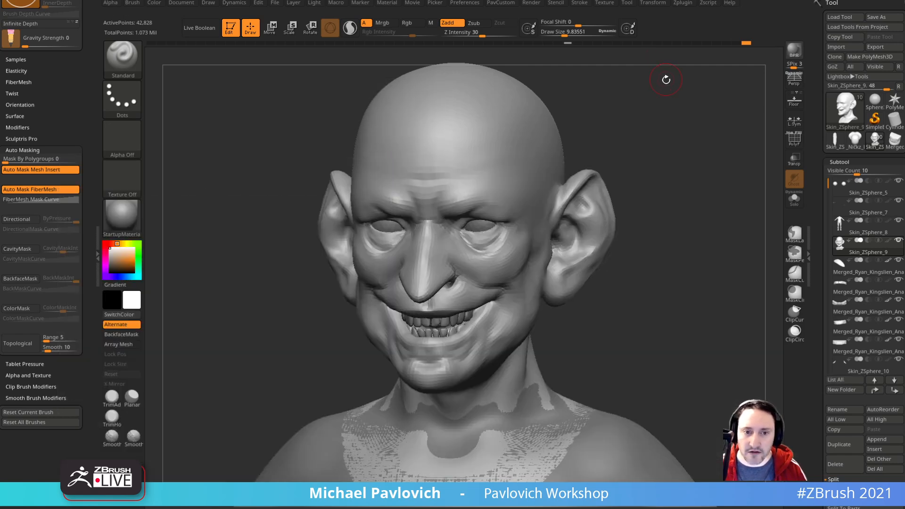
{"action": "left_click_drag", "start_coordinate": [641, 141], "coordinate": [639, 147]}
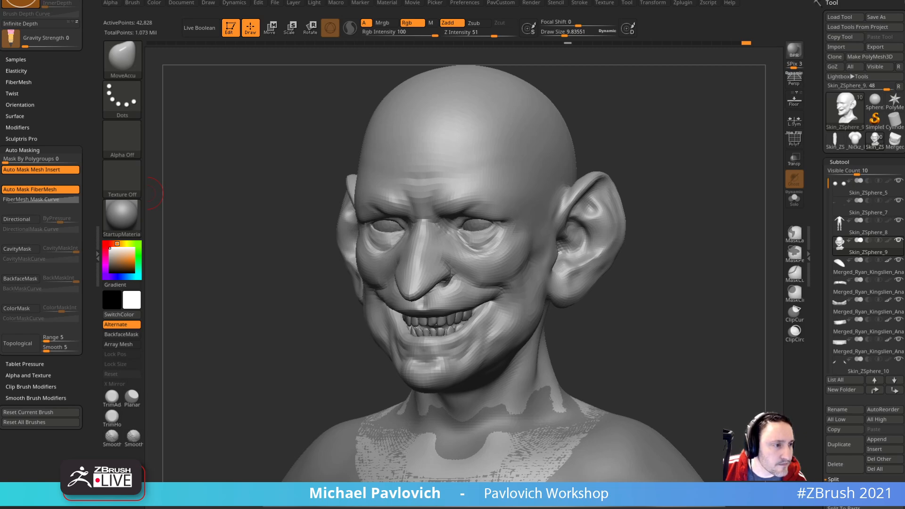
Step: Select the upper teeth subtool, enable Topological auto masking and reshape the front teeth with MoveAccu at a size of about 7
{"action": "left_click_drag", "start_coordinate": [764, 251], "coordinate": [752, 264], "text": "shift"}
{"action": "left_click", "coordinate": [465, 276], "text": "alt"}
{"action": "mouse_move", "coordinate": [673, 284]}
{"action": "left_mouse_down"}
{"action": "mouse_move", "coordinate": [769, 308]}
{"action": "mouse_move", "coordinate": [749, 299]}
{"action": "left_mouse_up"}
{"action": "key", "text": "1"}
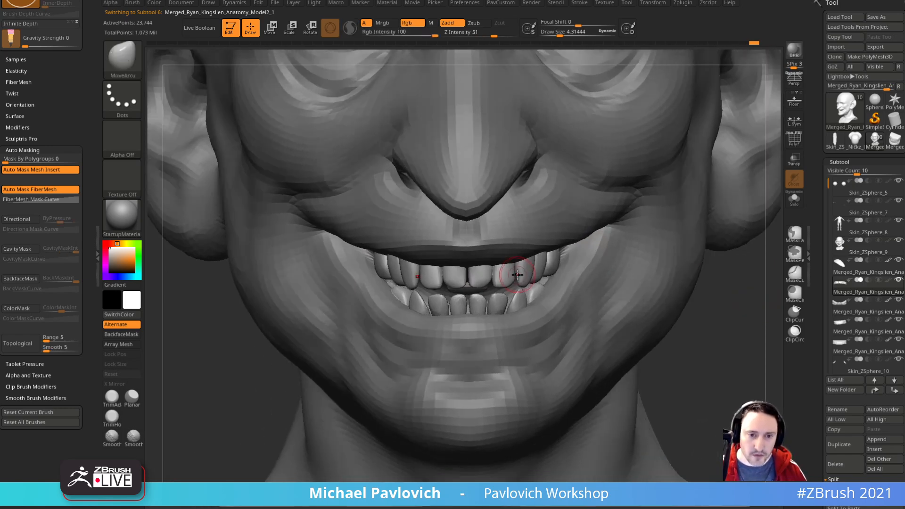
{"action": "key", "text": "bracketright"}
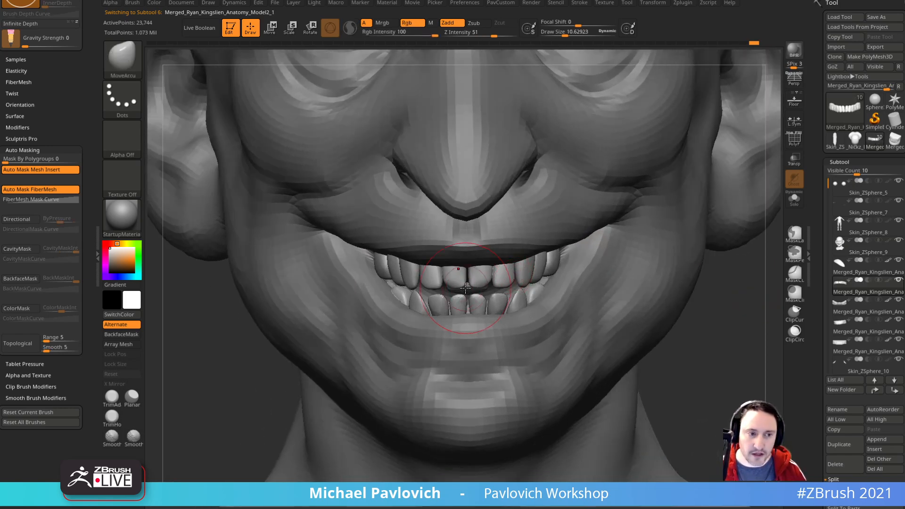
{"action": "left_click", "coordinate": [23, 342]}
{"action": "key", "text": "bracketleft"}
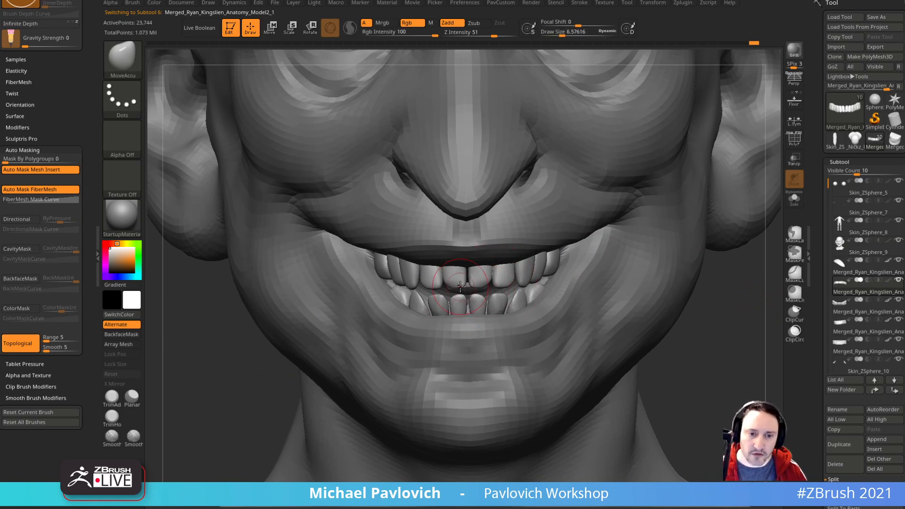
{"action": "left_click_drag", "start_coordinate": [465, 295], "coordinate": [467, 302]}
{"action": "key", "text": "bracketright"}
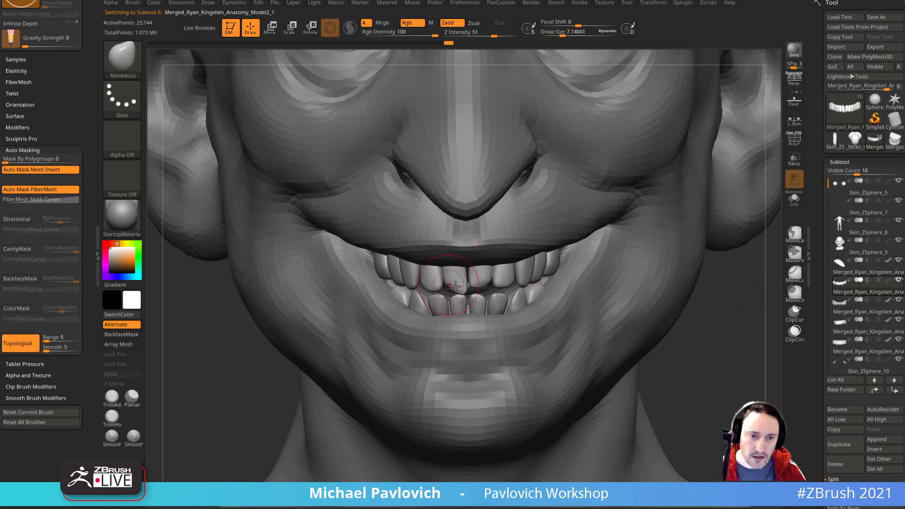
Step: Reshape individual upper teeth from an angled and a side view with MoveAccu at a size of about 4
{"action": "mouse_move", "coordinate": [710, 334]}
{"action": "left_mouse_down"}
{"action": "mouse_move", "coordinate": [712, 348]}
{"action": "mouse_move", "coordinate": [636, 344]}
{"action": "left_mouse_up"}
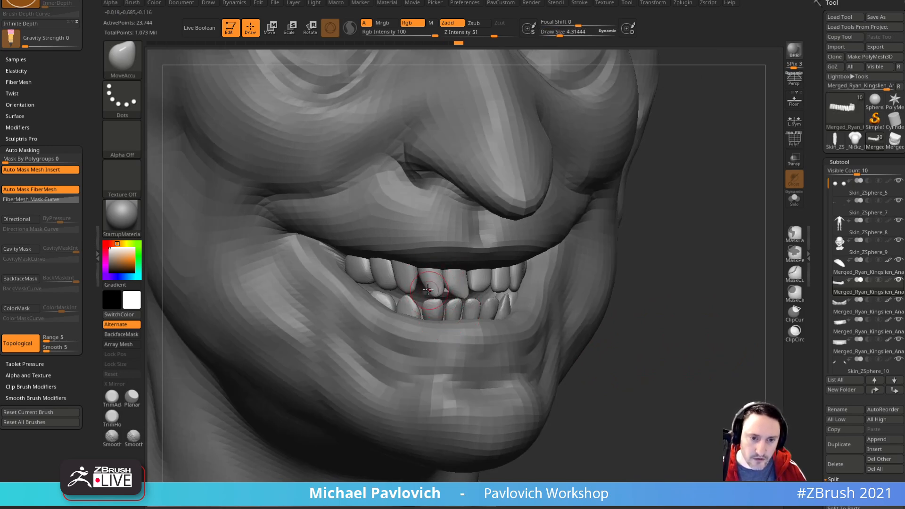
{"action": "left_click_drag", "start_coordinate": [409, 293], "coordinate": [410, 297]}
{"action": "left_click_drag", "start_coordinate": [621, 279], "coordinate": [665, 266]}
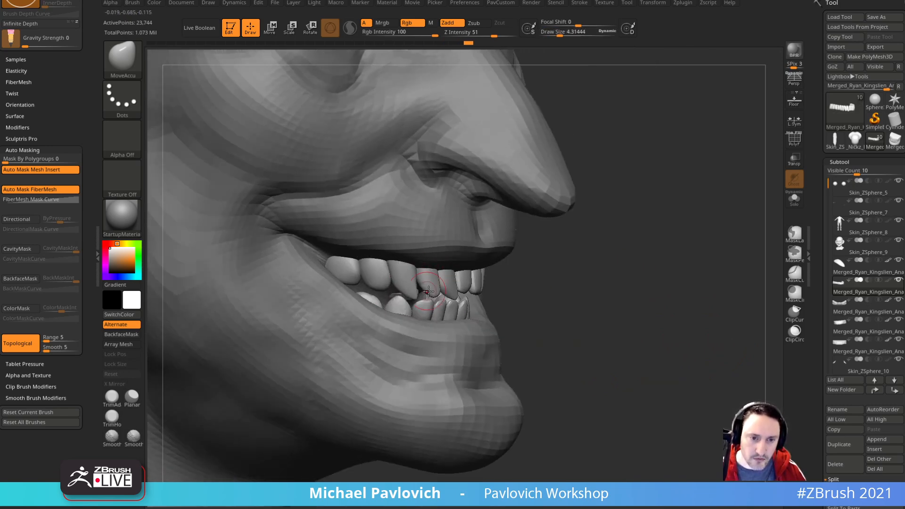
{"action": "left_click_drag", "start_coordinate": [410, 292], "coordinate": [378, 291]}
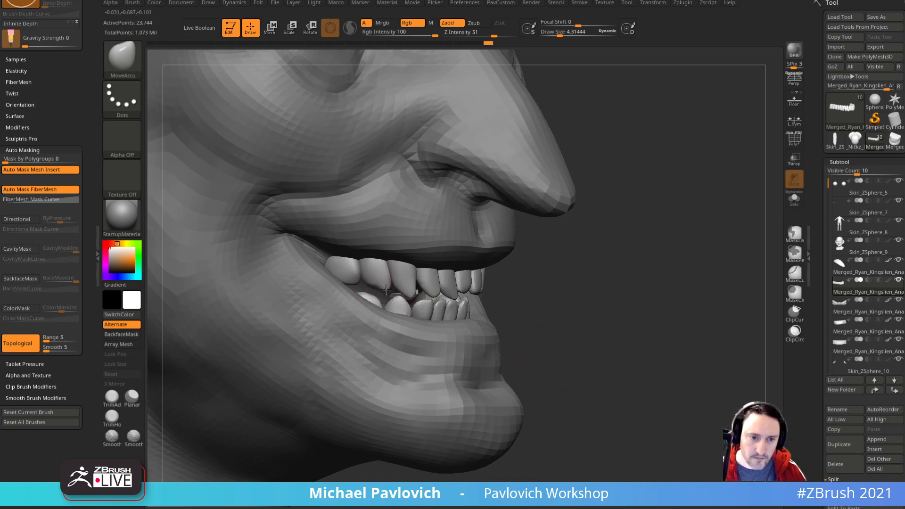
Step: Adjust the upper teeth on the opposite side of the smile with MoveAccu at a size of about 5 to 6
{"action": "left_click_drag", "start_coordinate": [592, 273], "coordinate": [533, 281]}
{"action": "key", "text": "]"}
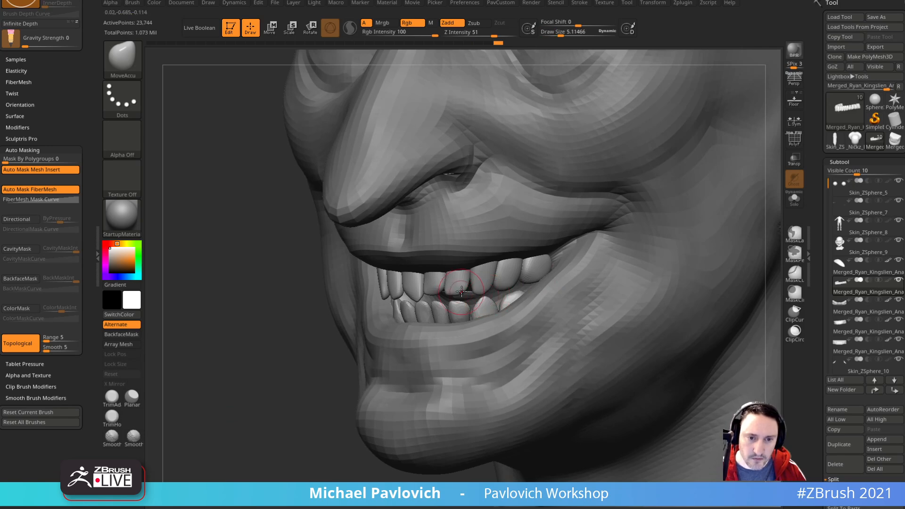
{"action": "key", "text": "bracketleft"}
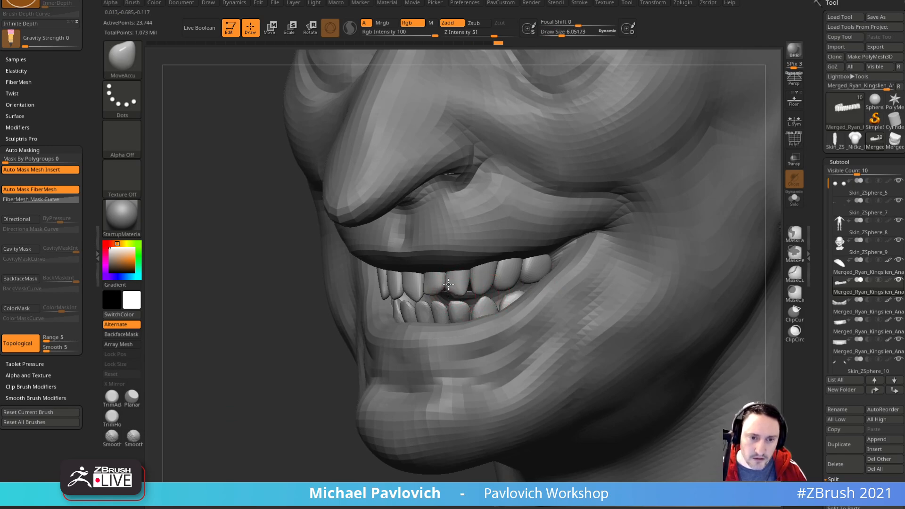
{"action": "mouse_move", "coordinate": [336, 423]}
{"action": "left_mouse_down"}
{"action": "mouse_move", "coordinate": [509, 289]}
{"action": "mouse_move", "coordinate": [504, 278]}
{"action": "left_mouse_up"}
Step: Select the lower teeth subtool and nudge its teeth with MoveAccu at a size of about 4
{"action": "mouse_move", "coordinate": [302, 321]}
{"action": "left_mouse_down"}
{"action": "mouse_move", "coordinate": [437, 314]}
{"action": "mouse_move", "coordinate": [411, 314]}
{"action": "left_mouse_up"}
{"action": "key", "text": "s"}
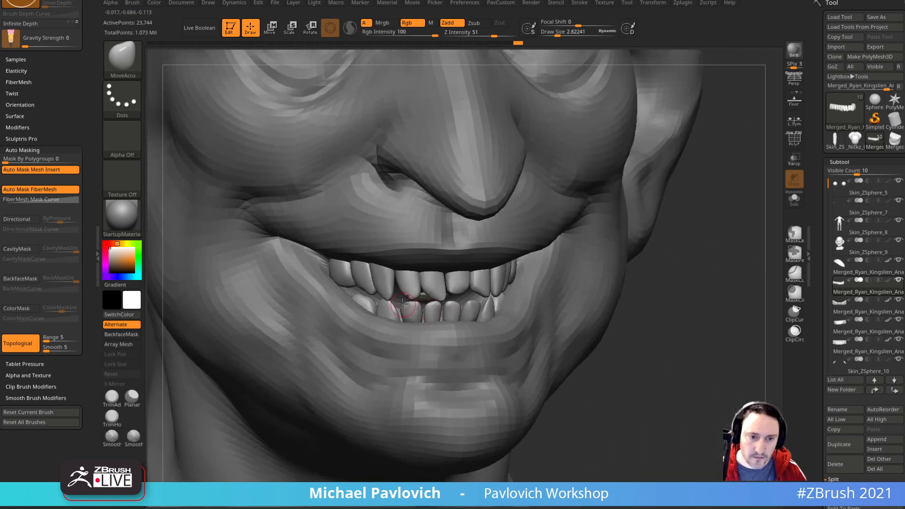
{"action": "left_click", "coordinate": [405, 309], "text": "alt"}
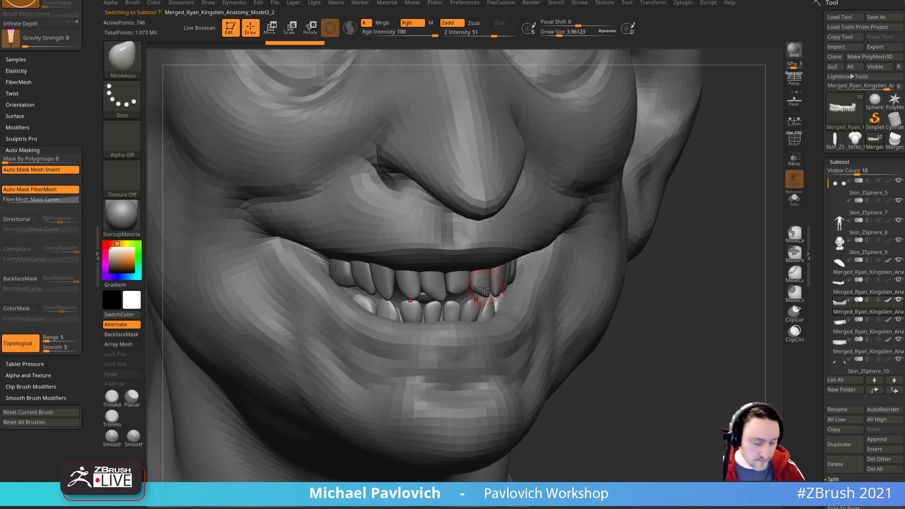
{"action": "left_click_drag", "start_coordinate": [701, 303], "coordinate": [705, 330]}
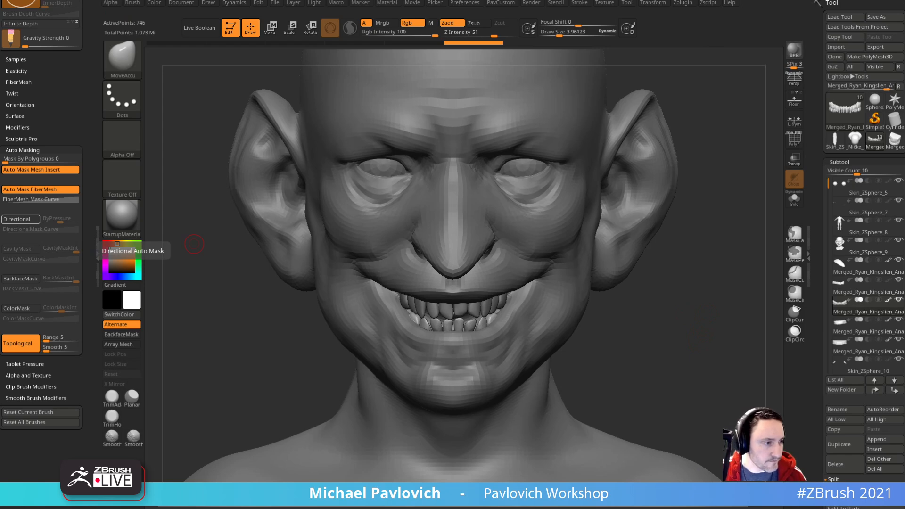
Step: Select the head subtool and pull the upper ear into a point with MoveAccu at a size of about 25
{"action": "right_click_drag", "start_coordinate": [746, 257], "coordinate": [696, 315], "text": "ctrl"}
{"action": "right_click_drag", "start_coordinate": [722, 253], "coordinate": [604, 232]}
{"action": "key", "text": "s"}
{"action": "left_click_drag", "start_coordinate": [596, 237], "coordinate": [608, 236]}
{"action": "left_click", "coordinate": [605, 227], "text": "alt"}
{"action": "right_click_drag", "start_coordinate": [650, 205], "coordinate": [596, 231], "text": "alt"}
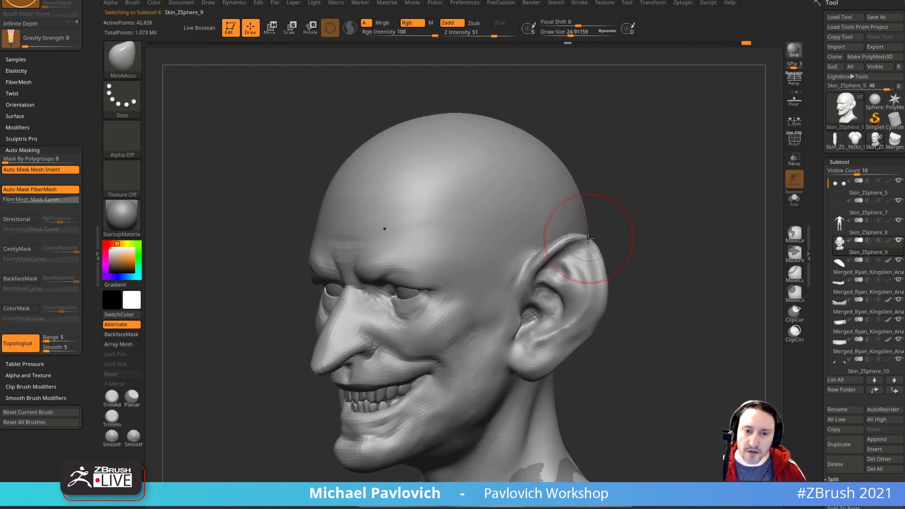
{"action": "mouse_move", "coordinate": [582, 236]}
{"action": "left_mouse_down"}
{"action": "mouse_move", "coordinate": [612, 215]}
{"action": "mouse_move", "coordinate": [612, 204]}
{"action": "mouse_move", "coordinate": [635, 218]}
{"action": "left_mouse_up"}
Step: Sculpt the ridges inside the pointed upper ear with the Standard brush at a size of about 8
{"action": "key", "text": "b"}
{"action": "key", "text": "s"}
{"action": "key", "text": "t"}
{"action": "key", "text": "s"}
{"action": "right_click_drag", "start_coordinate": [635, 218], "coordinate": [634, 209], "text": "ctrl"}
{"action": "right_click_drag", "start_coordinate": [612, 244], "coordinate": [634, 234], "text": "ctrl"}
{"action": "left_click_drag", "start_coordinate": [634, 233], "coordinate": [573, 268]}
{"action": "key", "text": "bracketleft"}
{"action": "right_click_drag", "start_coordinate": [566, 252], "coordinate": [574, 263]}
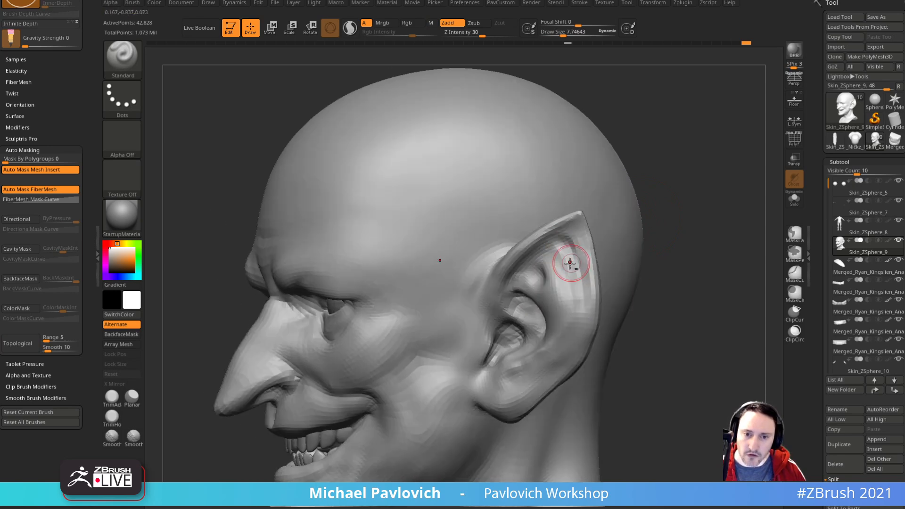
{"action": "right_click_drag", "start_coordinate": [641, 264], "coordinate": [580, 208]}
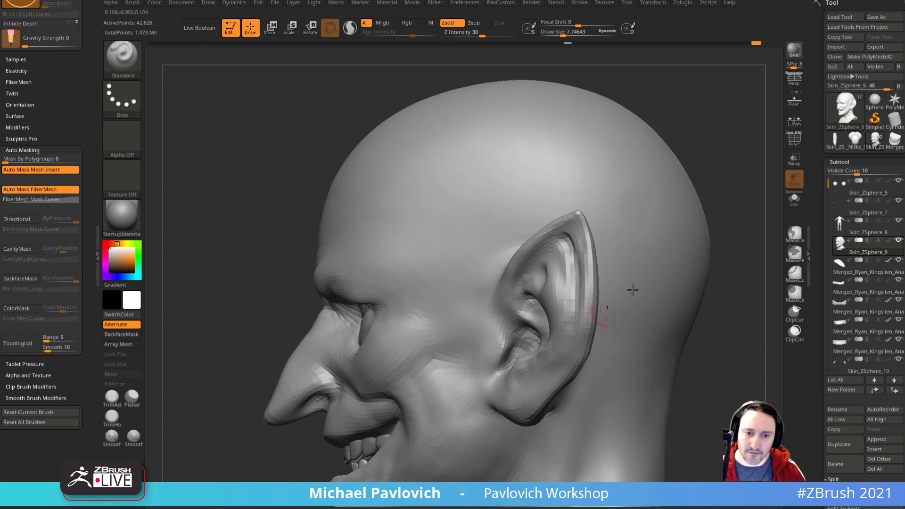
Step: Smooth the inner ear surface and carve its folds with the DamStandard brush at a size of about 8
{"action": "right_click_drag", "start_coordinate": [542, 353], "coordinate": [584, 257]}
{"action": "left_click_drag", "start_coordinate": [585, 256], "coordinate": [527, 272], "text": "shift"}
{"action": "mouse_move", "coordinate": [667, 179]}
{"action": "right_mouse_down"}
{"action": "mouse_move", "coordinate": [684, 161]}
{"action": "mouse_move", "coordinate": [652, 177]}
{"action": "right_mouse_up"}
{"action": "mouse_move", "coordinate": [577, 265]}
{"action": "left_mouse_down"}
{"action": "mouse_move", "coordinate": [535, 283]}
{"action": "mouse_move", "coordinate": [523, 326]}
{"action": "left_mouse_up"}
{"action": "right_click_drag", "start_coordinate": [710, 228], "coordinate": [710, 199], "text": "alt"}
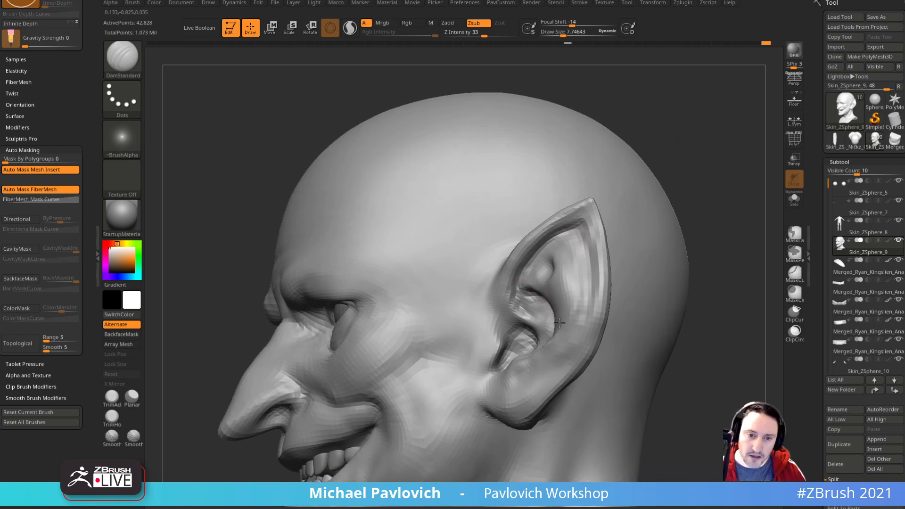
Step: Refine and smooth the folds around the ear canal with the Standard brush at a size of about 7
{"action": "right_click_drag", "start_coordinate": [531, 293], "coordinate": [505, 303]}
{"action": "left_click_drag", "start_coordinate": [673, 250], "coordinate": [656, 244]}
{"action": "right_click_drag", "start_coordinate": [498, 323], "coordinate": [505, 307], "text": "alt"}
{"action": "key", "text": "1"}
{"action": "key", "text": "s"}
{"action": "left_click_drag", "start_coordinate": [527, 307], "coordinate": [498, 329]}
{"action": "mouse_move", "coordinate": [505, 297]}
{"action": "left_mouse_down", "text": "shift"}
{"action": "mouse_move", "coordinate": [496, 326]}
{"action": "mouse_move", "coordinate": [509, 356]}
{"action": "left_mouse_up", "text": "shift"}
{"action": "left_click_drag", "start_coordinate": [718, 297], "coordinate": [698, 298]}
{"action": "mouse_move", "coordinate": [505, 334]}
{"action": "left_mouse_down"}
{"action": "mouse_move", "coordinate": [506, 343]}
{"action": "mouse_move", "coordinate": [533, 346]}
{"action": "left_mouse_up"}
{"action": "left_click_drag", "start_coordinate": [693, 294], "coordinate": [706, 297]}
{"action": "right_click_drag", "start_coordinate": [705, 297], "coordinate": [718, 275]}
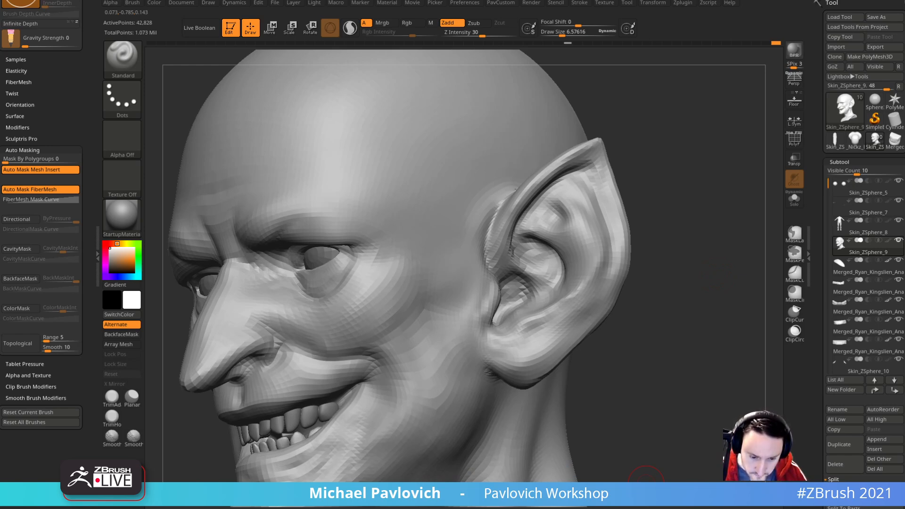
Step: Build up the lower inner folds of the opposite ear with the Standard brush at a size of about 9
{"action": "mouse_move", "coordinate": [719, 255]}
{"action": "right_mouse_down"}
{"action": "mouse_move", "coordinate": [698, 283]}
{"action": "mouse_move", "coordinate": [703, 289]}
{"action": "mouse_move", "coordinate": [742, 245]}
{"action": "mouse_move", "coordinate": [771, 238]}
{"action": "mouse_move", "coordinate": [753, 197]}
{"action": "right_mouse_up"}
{"action": "key", "text": "s"}
{"action": "left_click_drag", "start_coordinate": [440, 310], "coordinate": [451, 309]}
{"action": "key", "text": "s"}
{"action": "mouse_move", "coordinate": [397, 315]}
{"action": "left_mouse_down"}
{"action": "mouse_move", "coordinate": [371, 349]}
{"action": "mouse_move", "coordinate": [352, 340]}
{"action": "left_mouse_up"}
{"action": "mouse_move", "coordinate": [318, 387]}
{"action": "right_mouse_down", "text": "alt"}
{"action": "mouse_move", "coordinate": [333, 364]}
{"action": "mouse_move", "coordinate": [421, 324]}
{"action": "right_mouse_up", "text": "alt"}
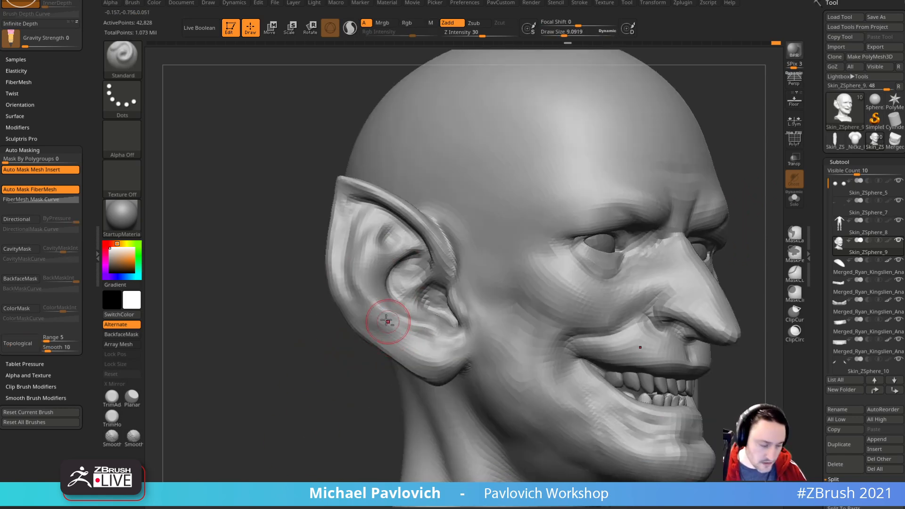
Step: Carve the groove inside the ear's lower rim with DamStandard at a size of about 10
{"action": "key", "text": "b"}
{"action": "key", "text": "d"}
{"action": "key", "text": "s"}
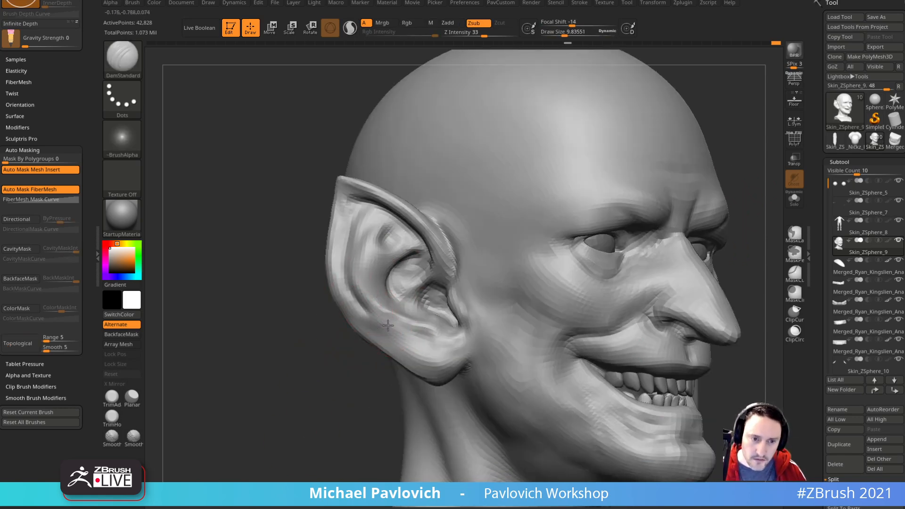
{"action": "mouse_move", "coordinate": [399, 326]}
{"action": "right_mouse_down"}
{"action": "mouse_move", "coordinate": [354, 364]}
{"action": "mouse_move", "coordinate": [359, 291]}
{"action": "right_mouse_up"}
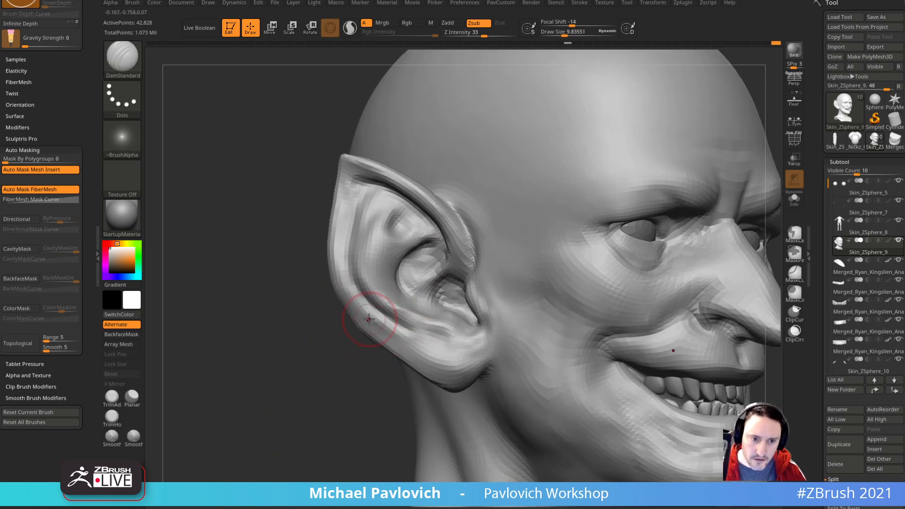
Step: Build up the ear's outer rim with the Standard brush at a size of about 7
{"action": "key", "text": "b"}
{"action": "key", "text": "s"}
{"action": "key", "text": "t"}
{"action": "right_click_drag", "start_coordinate": [339, 384], "coordinate": [335, 329]}
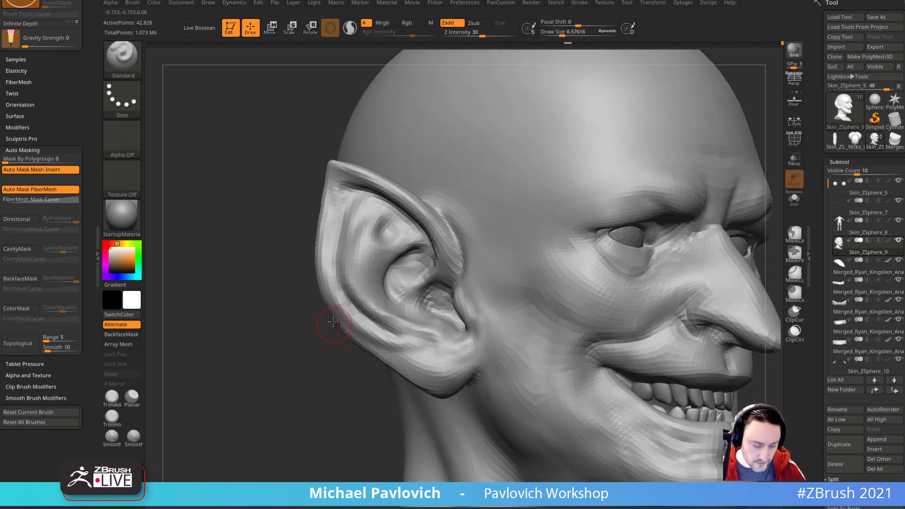
Step: Sharpen the fold between the ear's lower rim and lobe with DamStandard at a size of about 8
{"action": "key", "text": "b"}
{"action": "key", "text": "d"}
{"action": "key", "text": "s"}
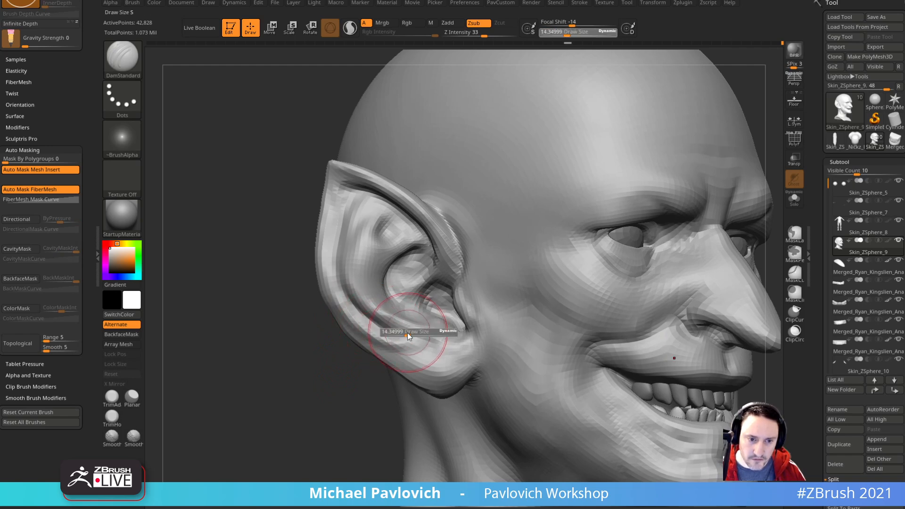
{"action": "left_click_drag", "start_coordinate": [408, 332], "coordinate": [405, 332]}
{"action": "right_click_drag", "start_coordinate": [332, 391], "coordinate": [319, 394]}
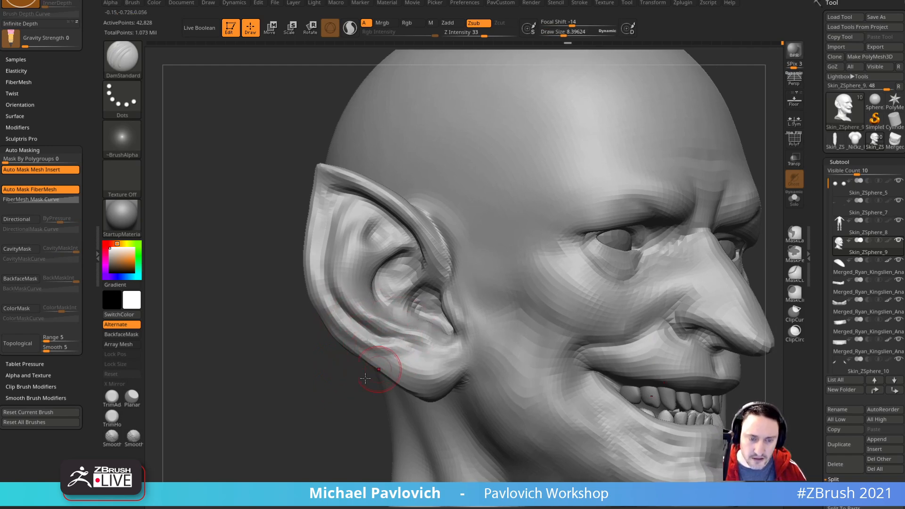
{"action": "right_click_drag", "start_coordinate": [391, 361], "coordinate": [346, 356]}
Step: Build up and smooth the earlobe at a brush size of about 7, using the Standard brush
{"action": "key", "text": "b"}
{"action": "key", "text": "s"}
{"action": "key", "text": "t"}
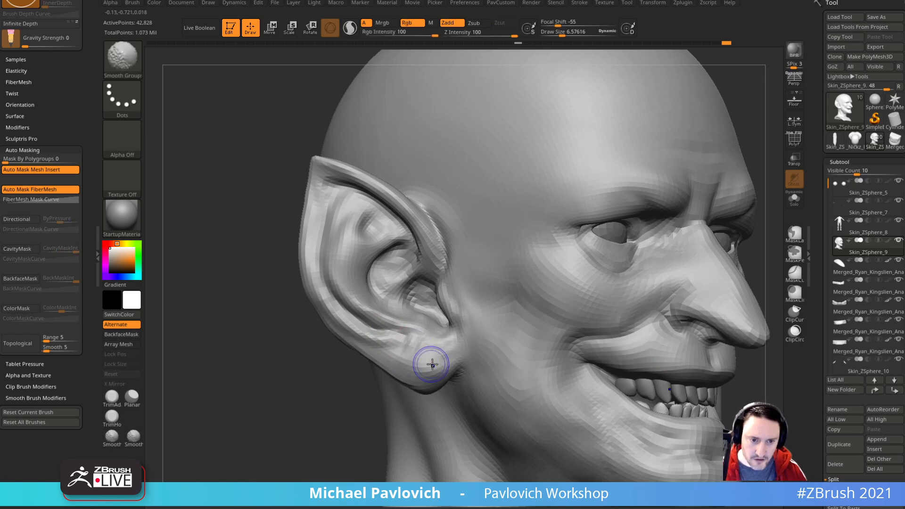
{"action": "right_click_drag", "start_coordinate": [356, 408], "coordinate": [352, 367]}
Step: Carve detail into the earlobe below the ear canal with DamStandard at a size of about 7
{"action": "key", "text": "b"}
{"action": "key", "text": "d"}
{"action": "key", "text": "s"}
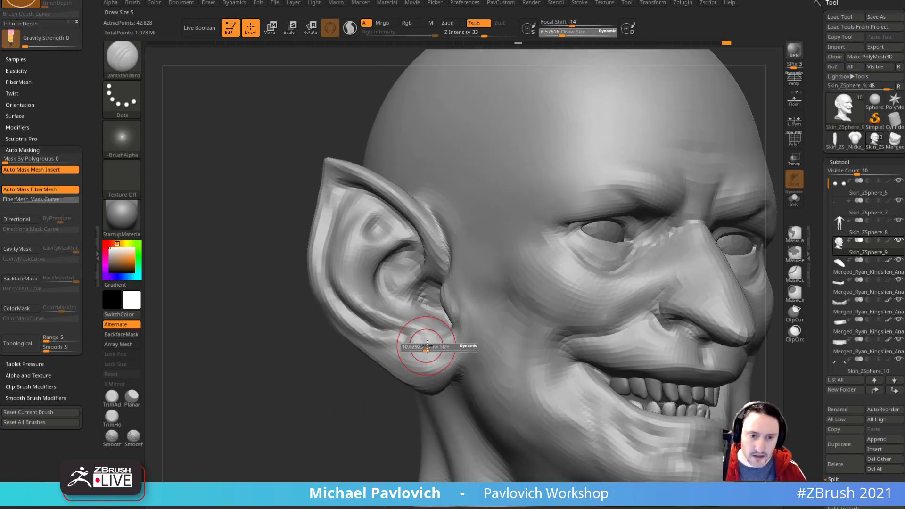
{"action": "right_click_drag", "start_coordinate": [429, 348], "coordinate": [420, 336]}
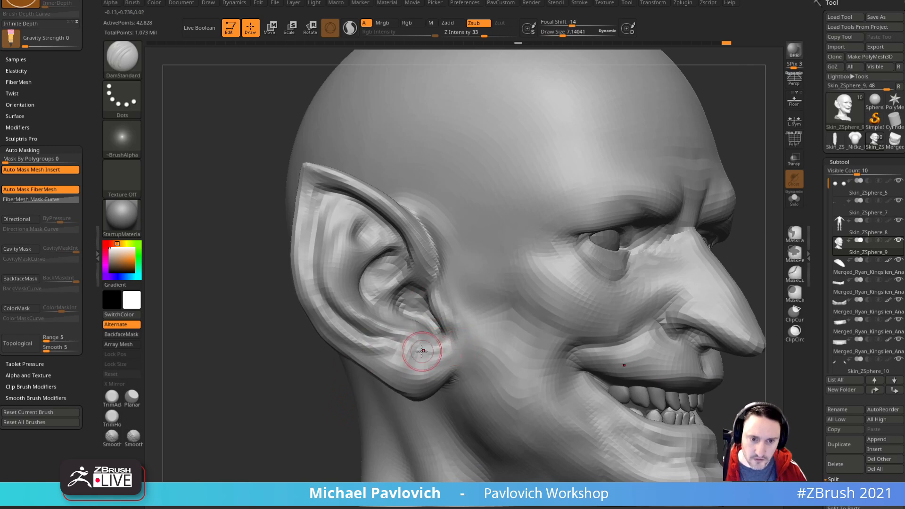
{"action": "mouse_move", "coordinate": [325, 434]}
{"action": "right_mouse_down"}
{"action": "mouse_move", "coordinate": [336, 412]}
{"action": "mouse_move", "coordinate": [338, 422]}
{"action": "right_mouse_up"}
{"action": "left_click_drag", "start_coordinate": [463, 344], "coordinate": [461, 369]}
{"action": "right_click_drag", "start_coordinate": [400, 397], "coordinate": [381, 336]}
Step: Define the transition between the earlobe and the jaw with DamStandard at a size of about 23
{"action": "key", "text": "s"}
{"action": "left_click_drag", "start_coordinate": [381, 336], "coordinate": [396, 335]}
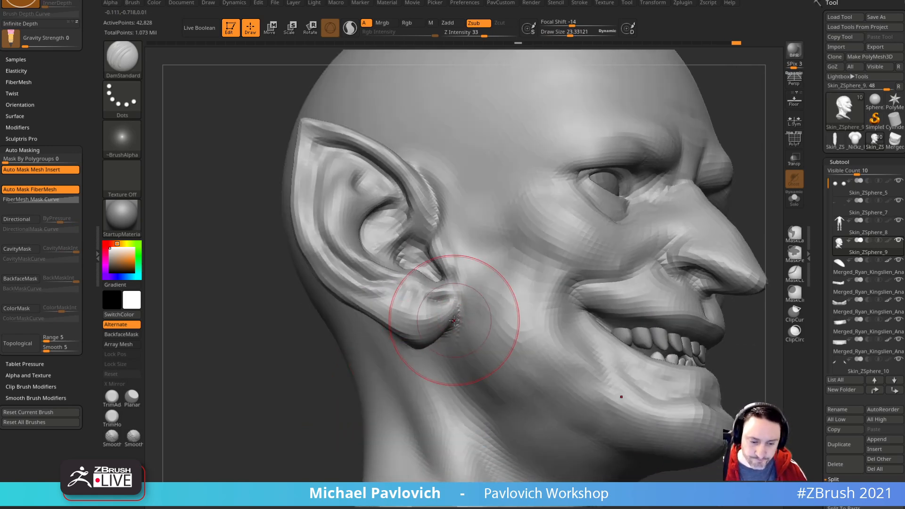
{"action": "right_click_drag", "start_coordinate": [415, 364], "coordinate": [359, 373]}
{"action": "right_click_drag", "start_coordinate": [358, 373], "coordinate": [333, 402], "text": "ctrl"}
Step: Carve the cheek crease toward the corner of the smile with a smaller DamStandard brush
{"action": "mouse_move", "coordinate": [689, 333]}
{"action": "right_mouse_down"}
{"action": "mouse_move", "coordinate": [672, 332]}
{"action": "mouse_move", "coordinate": [697, 321]}
{"action": "right_mouse_up"}
{"action": "key", "text": "["}
{"action": "key", "text": "["}
{"action": "left_click_drag", "start_coordinate": [572, 278], "coordinate": [514, 309]}
{"action": "mouse_move", "coordinate": [732, 268]}
{"action": "right_mouse_down"}
{"action": "mouse_move", "coordinate": [685, 278]}
{"action": "mouse_move", "coordinate": [656, 235]}
{"action": "right_mouse_up"}
{"action": "key", "text": "["}
Step: Build up and smooth the skin fold at the mouth corner with the Standard brush at a size of about 8
{"action": "key", "text": "b"}
{"action": "key", "text": "s"}
{"action": "key", "text": "t"}
{"action": "key", "text": "s"}
{"action": "left_click_drag", "start_coordinate": [477, 312], "coordinate": [468, 307]}
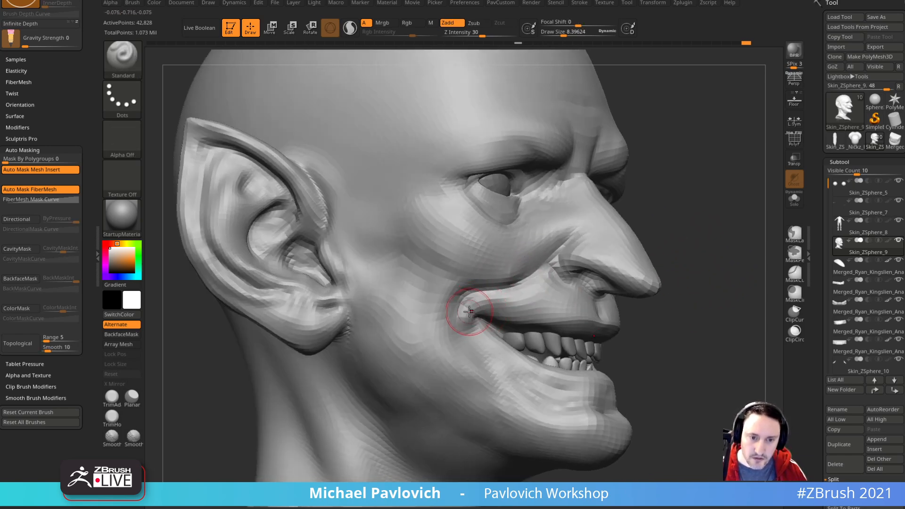
{"action": "mouse_move", "coordinate": [712, 268]}
{"action": "right_mouse_down"}
{"action": "mouse_move", "coordinate": [665, 267]}
{"action": "mouse_move", "coordinate": [679, 266]}
{"action": "right_mouse_up"}
{"action": "mouse_move", "coordinate": [490, 302]}
{"action": "left_mouse_down", "text": "shift"}
{"action": "mouse_move", "coordinate": [471, 318]}
{"action": "mouse_move", "coordinate": [481, 309]}
{"action": "mouse_move", "coordinate": [475, 332]}
{"action": "mouse_move", "coordinate": [473, 323]}
{"action": "left_mouse_up", "text": "shift"}
{"action": "right_click_drag", "start_coordinate": [740, 245], "coordinate": [673, 289]}
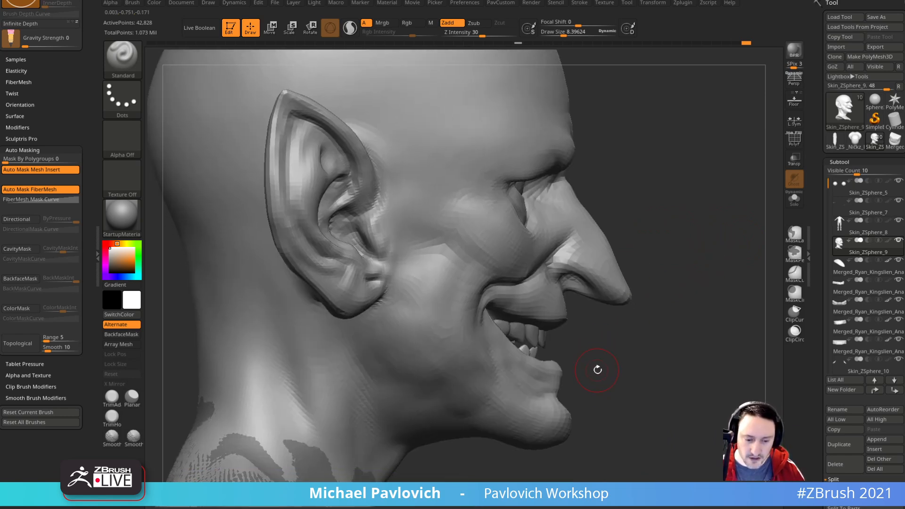
Step: Select the upper teeth and reposition them within the smile using the Move brush at a size of about 18
{"action": "mouse_move", "coordinate": [647, 367]}
{"action": "right_mouse_down"}
{"action": "mouse_move", "coordinate": [632, 370]}
{"action": "mouse_move", "coordinate": [604, 354]}
{"action": "mouse_move", "coordinate": [618, 342]}
{"action": "right_mouse_up"}
{"action": "left_click", "coordinate": [585, 340], "text": "alt"}
{"action": "key", "text": "s"}
{"action": "left_click_drag", "start_coordinate": [610, 342], "coordinate": [619, 341]}
{"action": "key", "text": "b"}
{"action": "key", "text": "m"}
{"action": "key", "text": "v"}
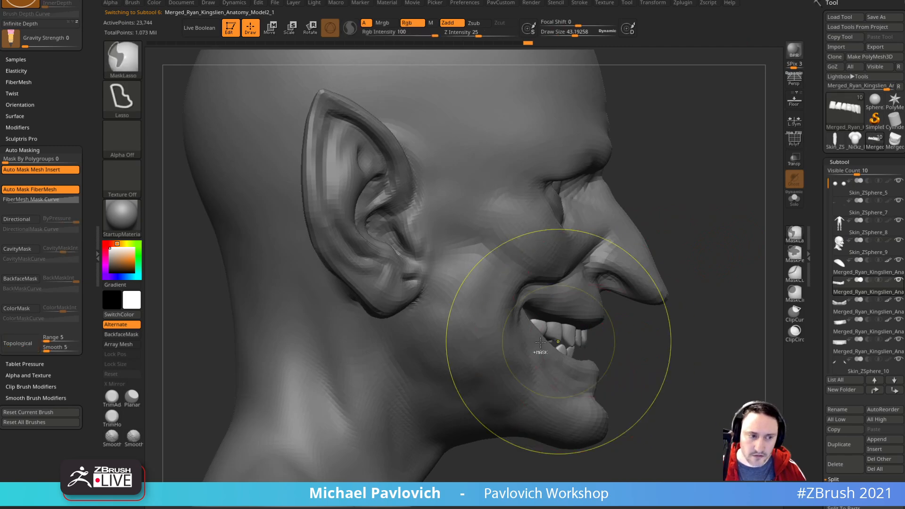
{"action": "left_click", "coordinate": [29, 342]}
{"action": "key", "text": "ctrl+z"}
{"action": "key", "text": "bracketleft"}
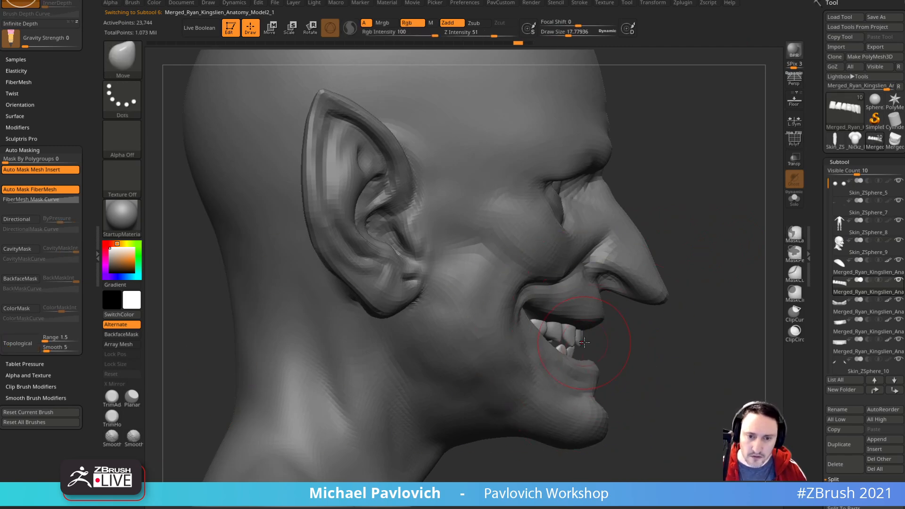
{"action": "right_click_drag", "start_coordinate": [585, 340], "coordinate": [597, 341]}
{"action": "key", "text": "s"}
{"action": "left_click_drag", "start_coordinate": [595, 341], "coordinate": [599, 341]}
{"action": "mouse_move", "coordinate": [582, 338]}
{"action": "left_mouse_down"}
{"action": "mouse_move", "coordinate": [596, 338]}
{"action": "mouse_move", "coordinate": [587, 337]}
{"action": "left_mouse_up"}
{"action": "key", "text": "bracketleft"}
{"action": "mouse_move", "coordinate": [680, 334]}
{"action": "right_mouse_down"}
{"action": "mouse_move", "coordinate": [533, 334]}
{"action": "mouse_move", "coordinate": [670, 333]}
{"action": "right_mouse_up"}
{"action": "left_click_drag", "start_coordinate": [669, 334], "coordinate": [632, 330]}
{"action": "left_click_drag", "start_coordinate": [687, 331], "coordinate": [650, 342], "text": "alt"}
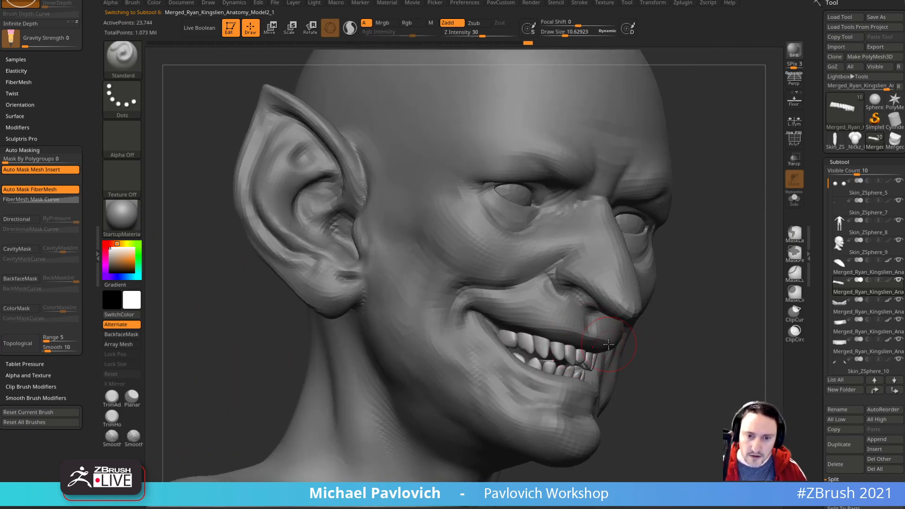
Step: Isolate the head mesh and refine the inner edge of the upper lip with the Standard brush at a size of about 5.6
{"action": "left_click", "coordinate": [596, 322], "text": "alt"}
{"action": "key", "text": "b"}
{"action": "key", "text": "s"}
{"action": "key", "text": "t"}
{"action": "left_click", "coordinate": [795, 199]}
{"action": "mouse_move", "coordinate": [756, 242]}
{"action": "left_mouse_down"}
{"action": "mouse_move", "coordinate": [770, 233]}
{"action": "mouse_move", "coordinate": [742, 245]}
{"action": "left_mouse_up"}
{"action": "key", "text": "s"}
{"action": "mouse_move", "coordinate": [527, 327]}
{"action": "left_mouse_down"}
{"action": "mouse_move", "coordinate": [512, 328]}
{"action": "mouse_move", "coordinate": [562, 326]}
{"action": "mouse_move", "coordinate": [574, 344]}
{"action": "left_mouse_up"}
{"action": "left_click_drag", "start_coordinate": [733, 309], "coordinate": [721, 330]}
{"action": "left_click_drag", "start_coordinate": [511, 326], "coordinate": [579, 348]}
{"action": "left_click", "coordinate": [567, 345], "text": "ctrl+shift"}
{"action": "left_click_drag", "start_coordinate": [661, 287], "coordinate": [701, 320]}
{"action": "key", "text": "2"}
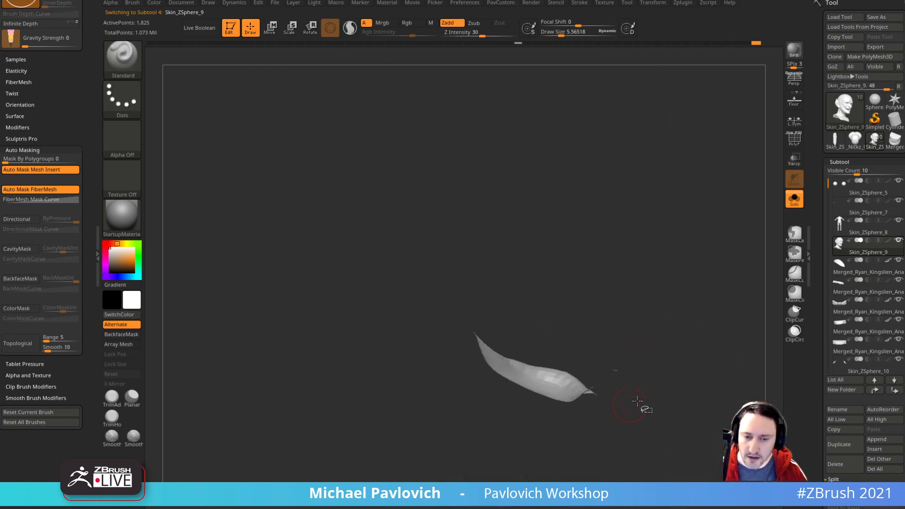
{"action": "key", "text": "ctrl+z"}
{"action": "left_click", "coordinate": [742, 490]}
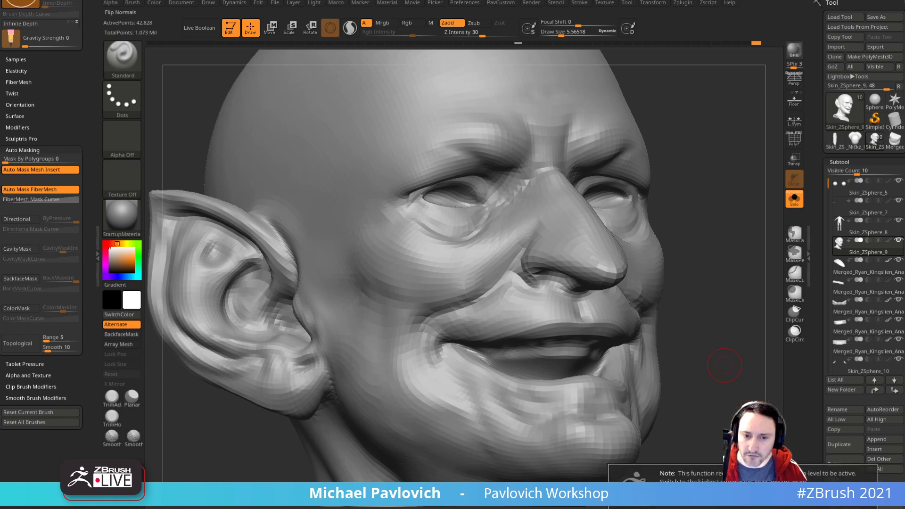
Step: Isolate the polygroup inside the mouth and hide part of it with SelectLasso, keeping the arched section behind the lips
{"action": "mouse_move", "coordinate": [718, 348]}
{"action": "left_mouse_down"}
{"action": "mouse_move", "coordinate": [635, 348]}
{"action": "mouse_move", "coordinate": [628, 283]}
{"action": "left_mouse_up"}
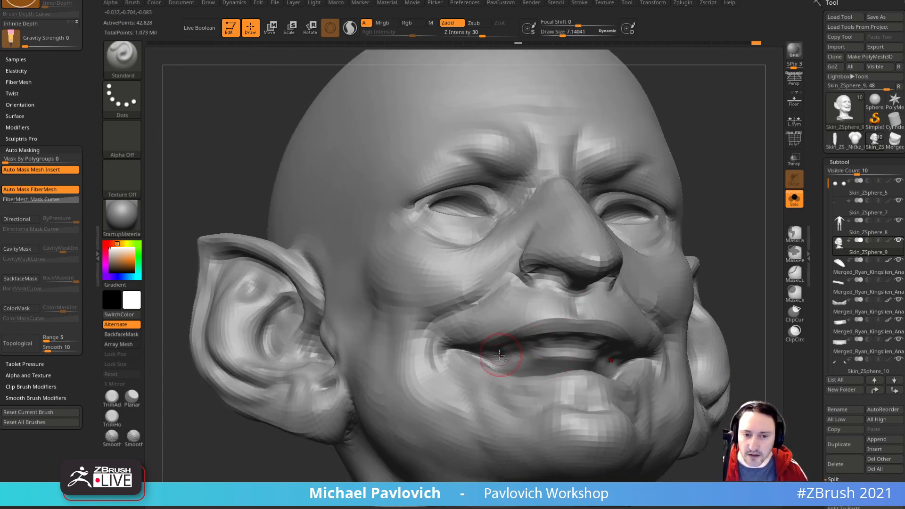
{"action": "left_click_drag", "start_coordinate": [740, 277], "coordinate": [531, 359]}
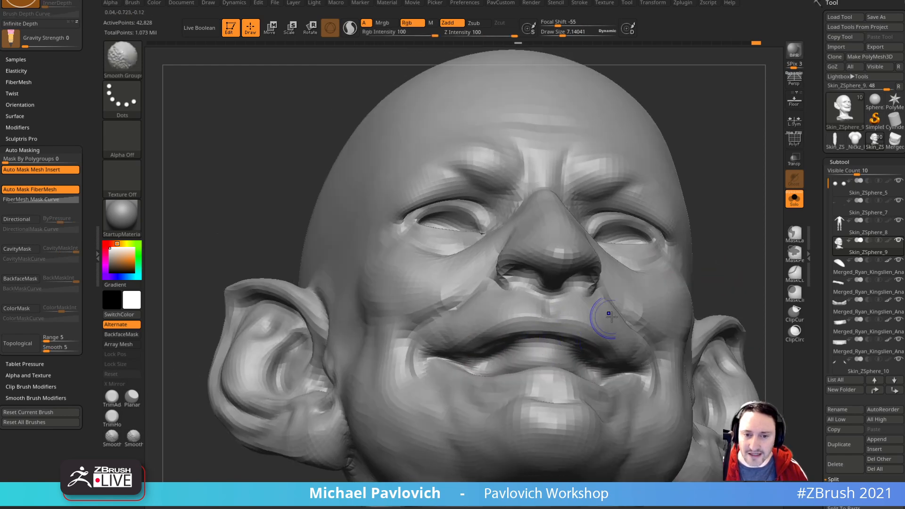
{"action": "left_click", "coordinate": [531, 359], "text": "ctrl+shift"}
{"action": "left_click_drag", "start_coordinate": [704, 283], "coordinate": [663, 294]}
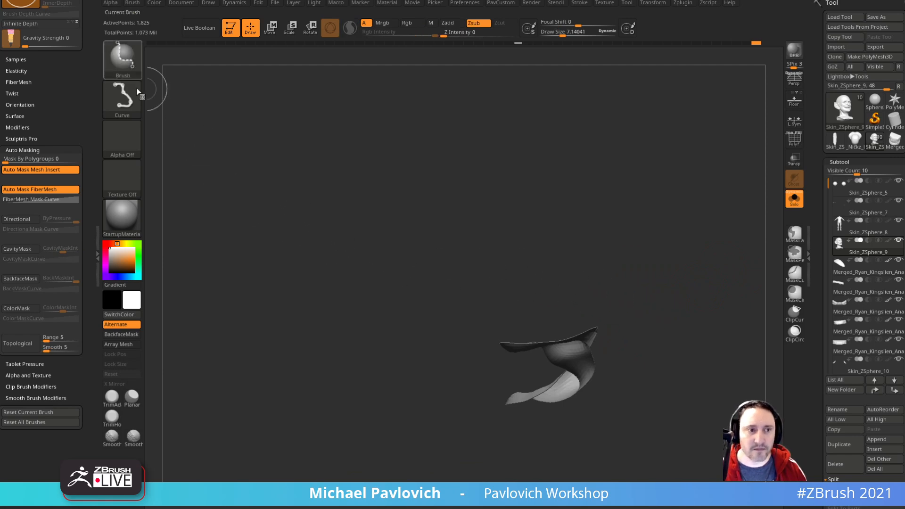
{"action": "left_click_drag", "start_coordinate": [396, 193], "coordinate": [449, 228]}
{"action": "left_click", "coordinate": [122, 59], "text": "ctrl+shift"}
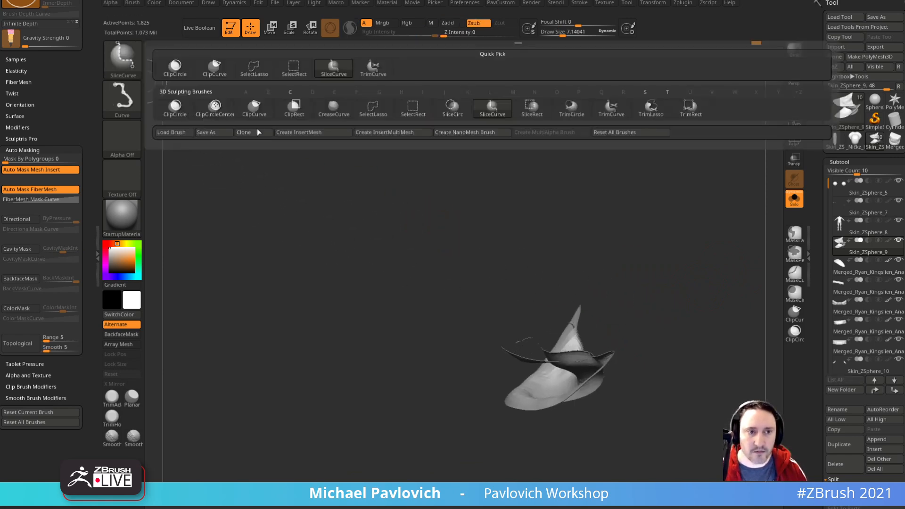
{"action": "left_click", "coordinate": [365, 115], "text": "ctrl+shift"}
{"action": "mouse_move", "coordinate": [514, 458]}
{"action": "left_mouse_down", "text": "ctrl+shift"}
{"action": "mouse_move", "coordinate": [613, 377]}
{"action": "mouse_move", "coordinate": [569, 377]}
{"action": "left_mouse_up", "text": "ctrl+shift"}
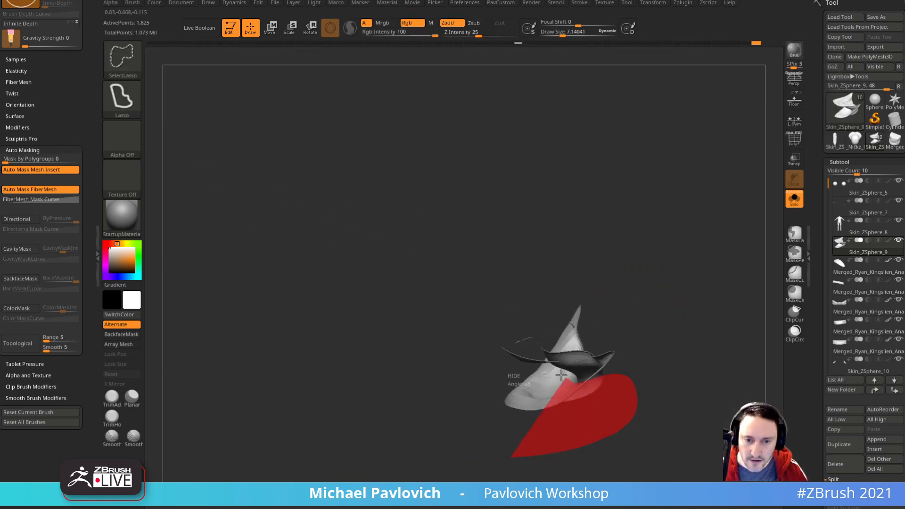
{"action": "mouse_move", "coordinate": [641, 372]}
{"action": "left_mouse_down"}
{"action": "mouse_move", "coordinate": [735, 302]}
{"action": "mouse_move", "coordinate": [717, 293]}
{"action": "mouse_move", "coordinate": [703, 252]}
{"action": "left_mouse_up"}
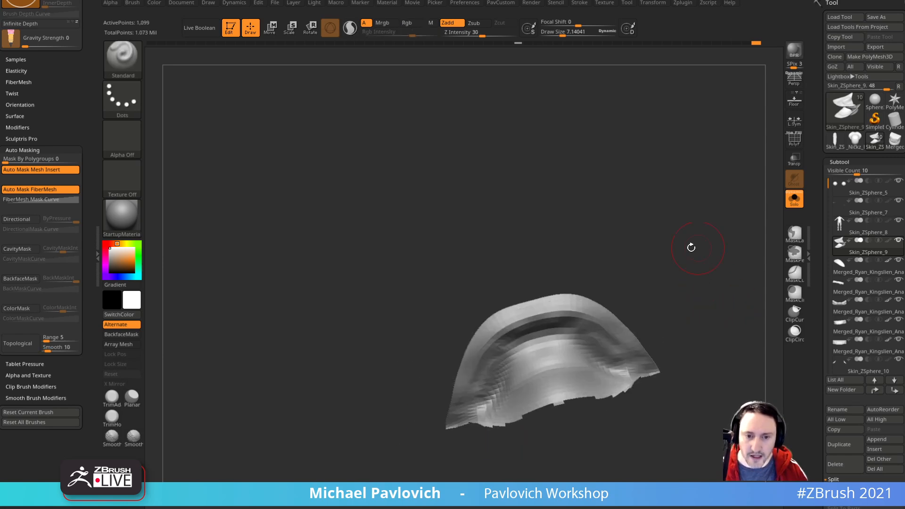
Step: Sculpt the arched inner mouth surface with the Clay brush at a size of about 9
{"action": "key", "text": "b"}
{"action": "key", "text": "c"}
{"action": "key", "text": "l"}
{"action": "mouse_move", "coordinate": [642, 249]}
{"action": "left_mouse_down"}
{"action": "mouse_move", "coordinate": [589, 324]}
{"action": "mouse_move", "coordinate": [516, 388]}
{"action": "left_mouse_up"}
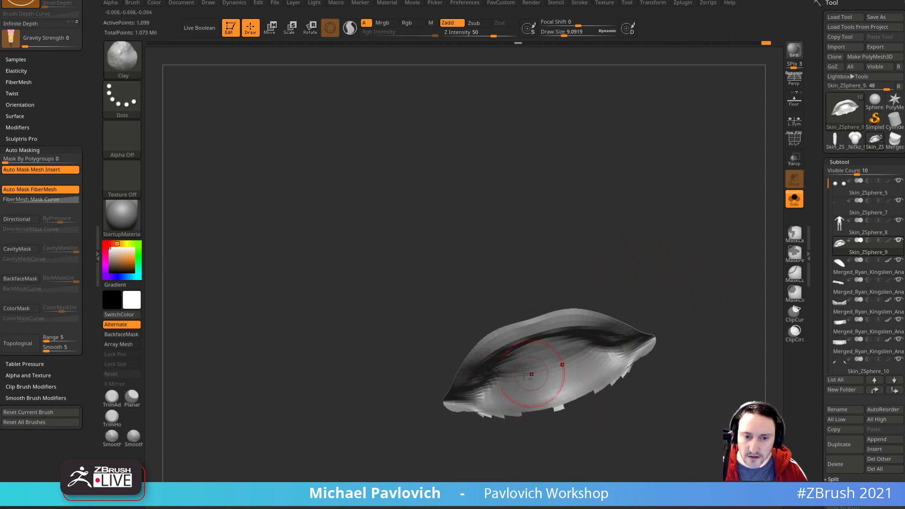
{"action": "left_click_drag", "start_coordinate": [678, 294], "coordinate": [503, 375]}
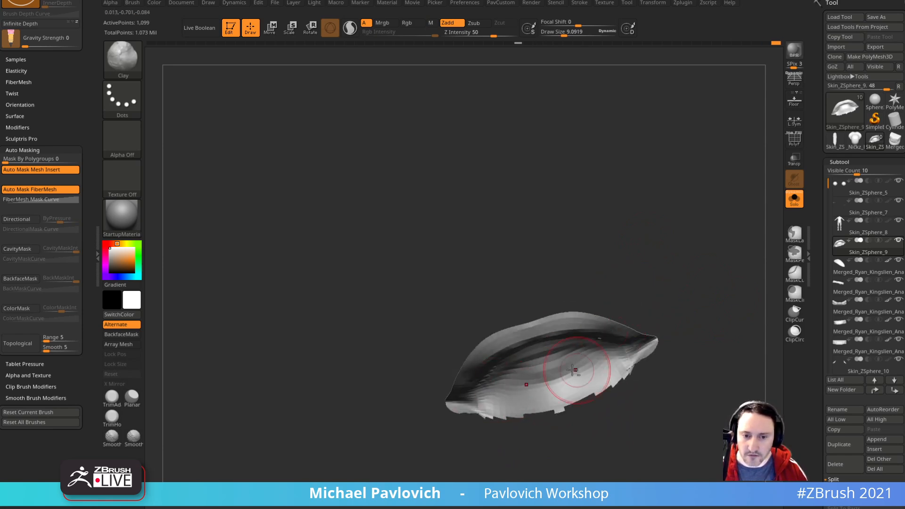
{"action": "left_click_drag", "start_coordinate": [674, 307], "coordinate": [680, 278]}
Step: Show the whole head, rework the inner surface between the lips with the Clay brush, and bring back the other subtools
{"action": "left_click", "coordinate": [681, 266], "text": "ctrl+shift"}
{"action": "mouse_move", "coordinate": [726, 174]}
{"action": "left_mouse_down"}
{"action": "mouse_move", "coordinate": [765, 225]}
{"action": "mouse_move", "coordinate": [770, 299]}
{"action": "mouse_move", "coordinate": [698, 288]}
{"action": "left_mouse_up"}
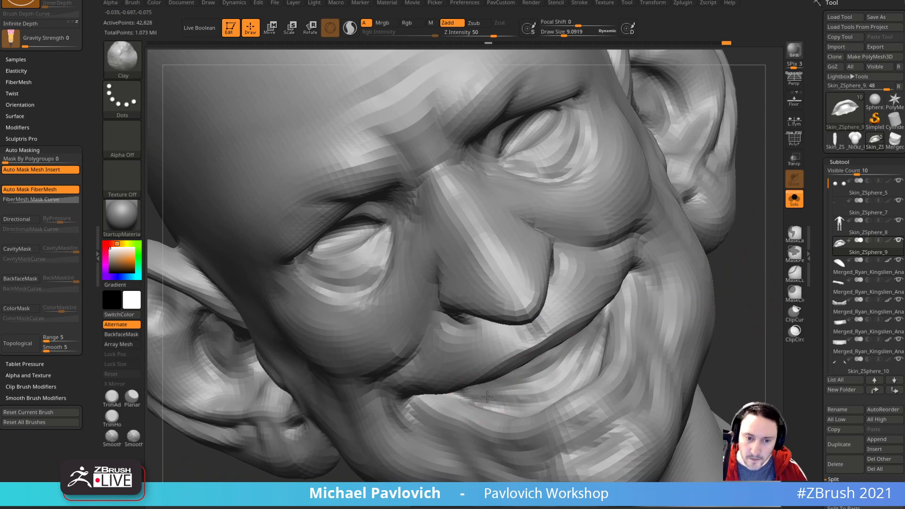
{"action": "left_click_drag", "start_coordinate": [764, 293], "coordinate": [490, 375]}
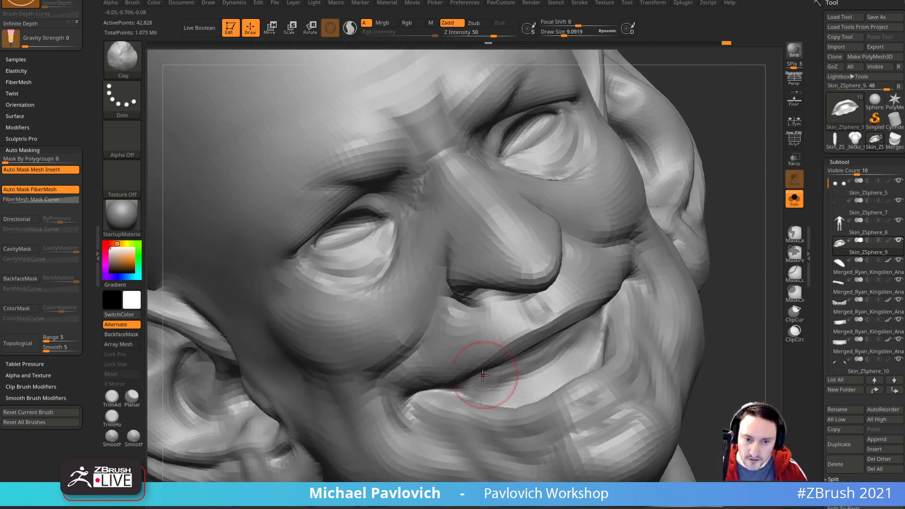
{"action": "mouse_move", "coordinate": [735, 283]}
{"action": "left_mouse_down"}
{"action": "mouse_move", "coordinate": [750, 247]}
{"action": "mouse_move", "coordinate": [696, 269]}
{"action": "mouse_move", "coordinate": [722, 200]}
{"action": "mouse_move", "coordinate": [750, 236]}
{"action": "mouse_move", "coordinate": [749, 209]}
{"action": "left_mouse_up"}
{"action": "left_click", "coordinate": [795, 200]}
Step: Select the upper teeth and adjust their fit under the lip with the Move brush at a size of about 12
{"action": "mouse_move", "coordinate": [738, 280]}
{"action": "left_mouse_down"}
{"action": "mouse_move", "coordinate": [759, 280]}
{"action": "mouse_move", "coordinate": [741, 290]}
{"action": "mouse_move", "coordinate": [730, 282]}
{"action": "mouse_move", "coordinate": [627, 283]}
{"action": "mouse_move", "coordinate": [656, 279]}
{"action": "left_mouse_up"}
{"action": "left_click", "coordinate": [505, 316], "text": "alt"}
{"action": "key", "text": "b"}
{"action": "key", "text": "m"}
{"action": "key", "text": "v"}
{"action": "key", "text": "s"}
{"action": "left_click_drag", "start_coordinate": [479, 310], "coordinate": [486, 310]}
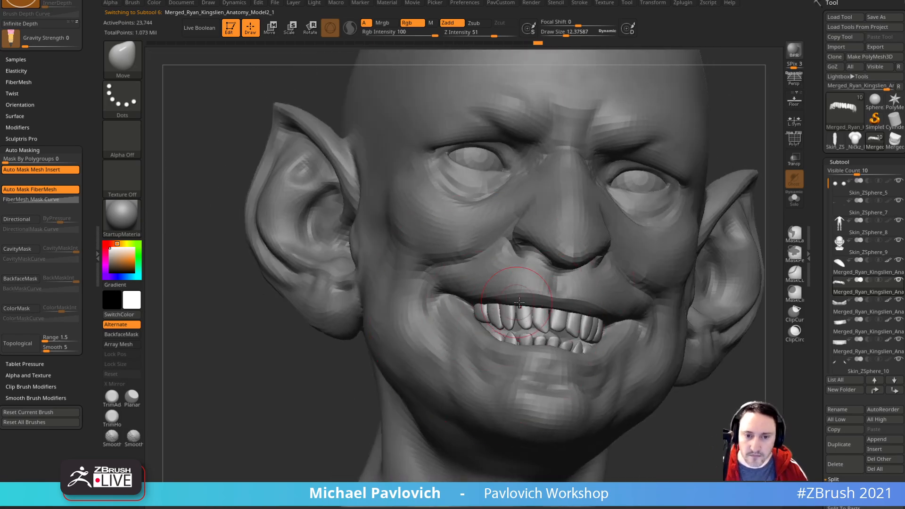
Step: Shift the upper teeth in profile with the Move brush at a size of about 28
{"action": "left_click_drag", "start_coordinate": [737, 357], "coordinate": [669, 347]}
{"action": "key", "text": "bracketleft"}
{"action": "key", "text": "bracketleft"}
{"action": "left_click_drag", "start_coordinate": [406, 413], "coordinate": [596, 331]}
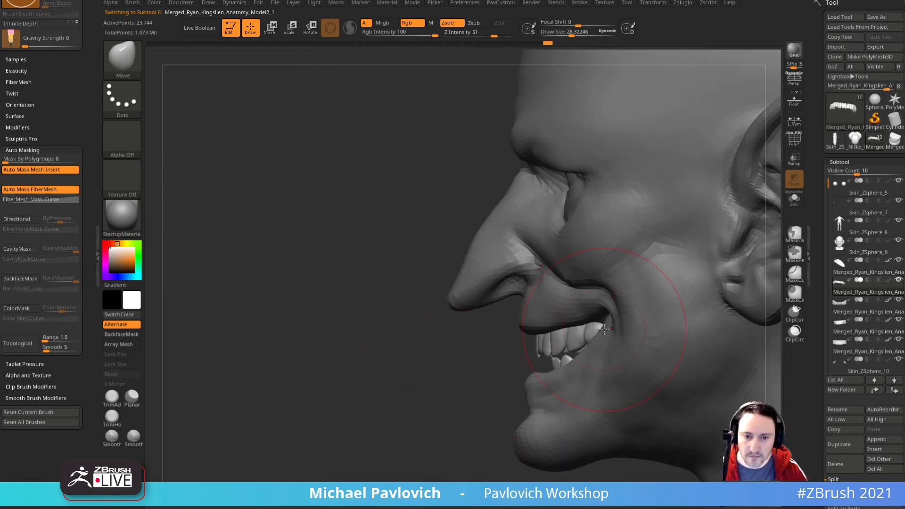
{"action": "left_click_drag", "start_coordinate": [415, 358], "coordinate": [546, 307]}
Step: Select the head and refine the upper lip above the teeth with the Standard brush at a size of about 6
{"action": "key", "text": "b"}
{"action": "key", "text": "s"}
{"action": "key", "text": "t"}
{"action": "left_click", "coordinate": [546, 307], "text": "alt"}
{"action": "mouse_move", "coordinate": [401, 413]}
{"action": "left_mouse_down"}
{"action": "mouse_move", "coordinate": [728, 365]}
{"action": "mouse_move", "coordinate": [740, 352]}
{"action": "mouse_move", "coordinate": [768, 347]}
{"action": "mouse_move", "coordinate": [742, 349]}
{"action": "mouse_move", "coordinate": [749, 312]}
{"action": "left_mouse_up"}
{"action": "mouse_move", "coordinate": [734, 272]}
{"action": "left_mouse_down"}
{"action": "mouse_move", "coordinate": [720, 233]}
{"action": "mouse_move", "coordinate": [744, 277]}
{"action": "mouse_move", "coordinate": [741, 257]}
{"action": "left_mouse_up"}
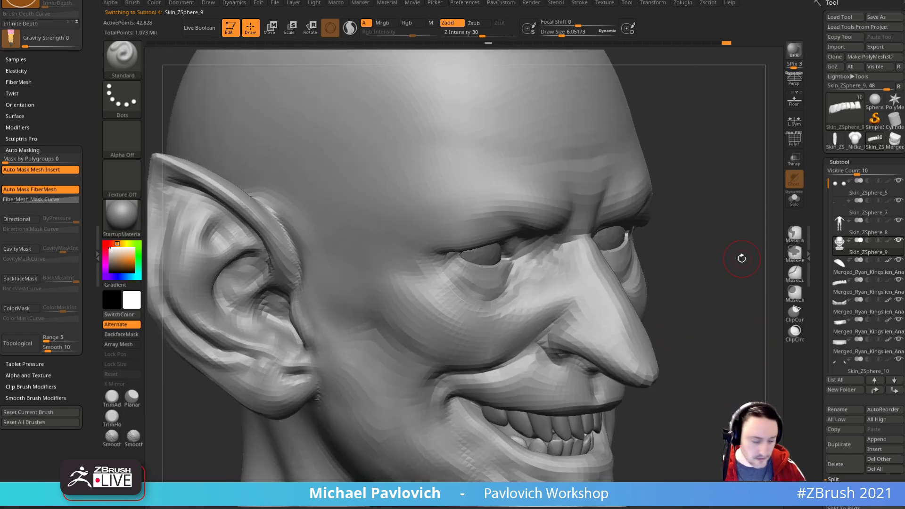
Step: Carve creases around the outer eye corner with DamStandard at a size of about 5.6
{"action": "key", "text": "b"}
{"action": "key", "text": "d"}
{"action": "key", "text": "s"}
{"action": "key", "text": "s"}
{"action": "left_click_drag", "start_coordinate": [453, 271], "coordinate": [449, 271]}
{"action": "left_click_drag", "start_coordinate": [650, 245], "coordinate": [661, 280], "text": "alt"}
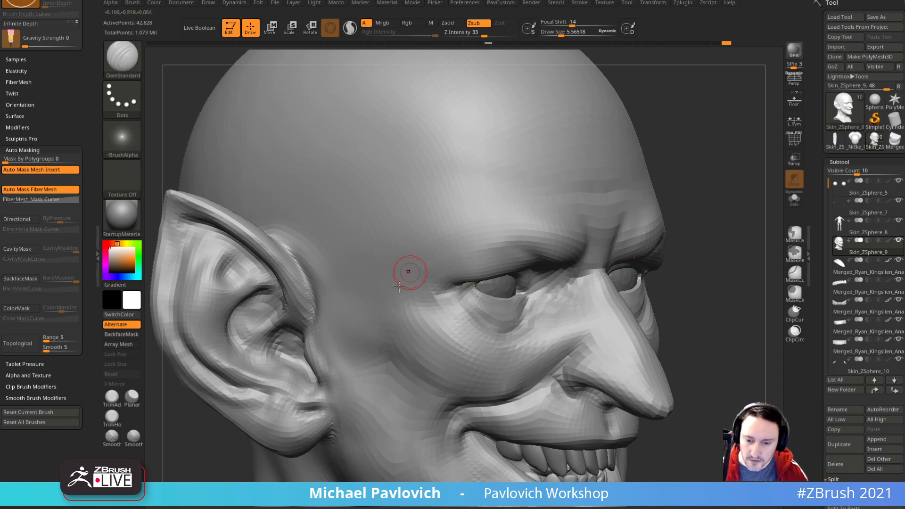
{"action": "left_click_drag", "start_coordinate": [330, 507], "coordinate": [280, 120]}
{"action": "key", "text": "alt+Tab"}
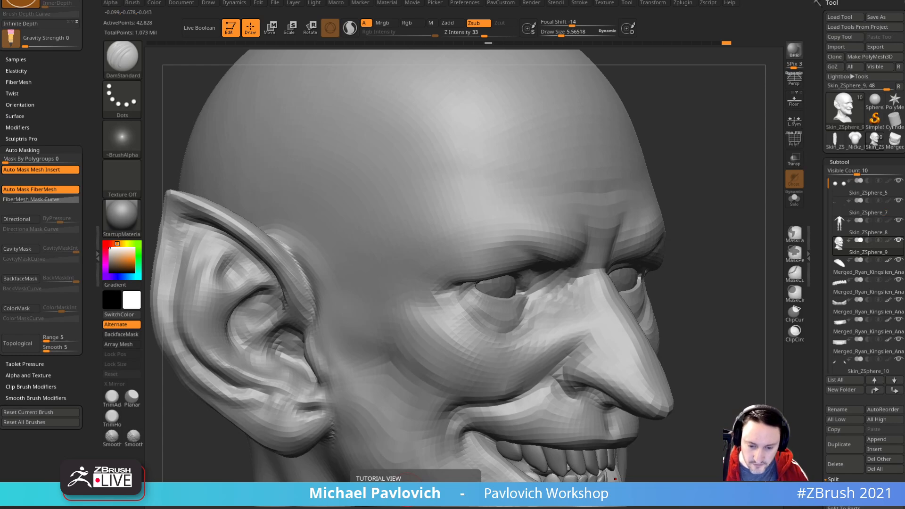
Step: Deepen the crease between the cheek and the nose with DamStandard at a size of about 6
{"action": "right_click_drag", "start_coordinate": [718, 192], "coordinate": [712, 206]}
{"action": "mouse_move", "coordinate": [768, 220]}
{"action": "right_mouse_down"}
{"action": "mouse_move", "coordinate": [731, 216]}
{"action": "mouse_move", "coordinate": [736, 227]}
{"action": "mouse_move", "coordinate": [755, 213]}
{"action": "right_mouse_up"}
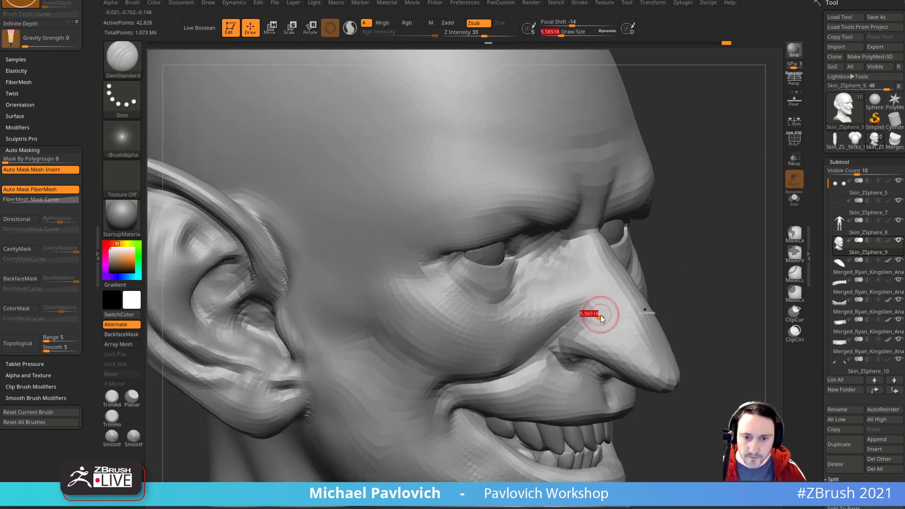
{"action": "left_click_drag", "start_coordinate": [611, 329], "coordinate": [585, 314]}
{"action": "mouse_move", "coordinate": [703, 291]}
{"action": "right_mouse_down"}
{"action": "mouse_move", "coordinate": [692, 279]}
{"action": "mouse_move", "coordinate": [724, 225]}
{"action": "mouse_move", "coordinate": [636, 214]}
{"action": "right_mouse_up"}
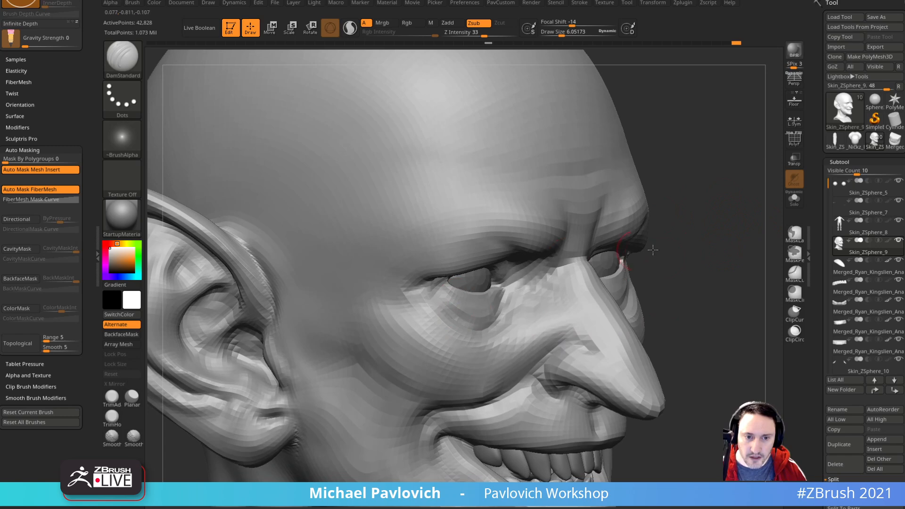
{"action": "right_click_drag", "start_coordinate": [568, 263], "coordinate": [570, 275]}
Step: Reshape the outer eye corner and eyelids with the topological MoveAccu brush at a size of about 8.4
{"action": "key", "text": "1"}
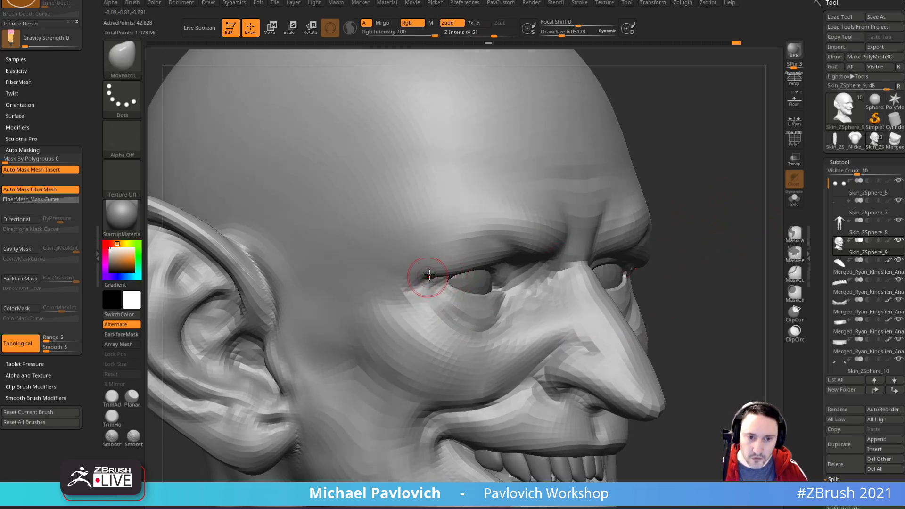
{"action": "right_click_drag", "start_coordinate": [425, 280], "coordinate": [530, 234]}
{"action": "mouse_move", "coordinate": [427, 259]}
{"action": "right_mouse_down"}
{"action": "mouse_move", "coordinate": [449, 262]}
{"action": "mouse_move", "coordinate": [476, 302]}
{"action": "right_mouse_up"}
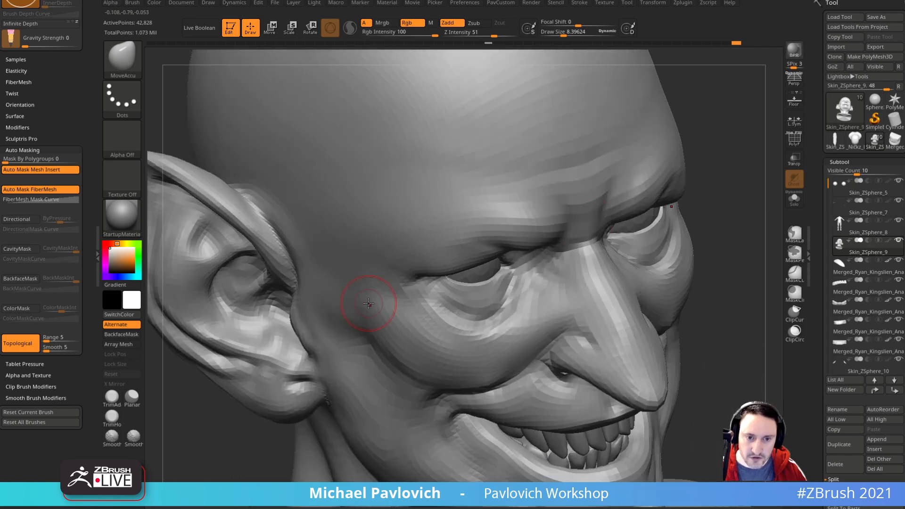
{"action": "right_click_drag", "start_coordinate": [366, 309], "coordinate": [754, 237]}
{"action": "right_click_drag", "start_coordinate": [681, 237], "coordinate": [681, 269], "text": "ctrl"}
Step: Cut fine wrinkles at the outer eye corner and under the eye with DamStandard at a size of about 4.3
{"action": "key", "text": "3"}
{"action": "key", "text": "["}
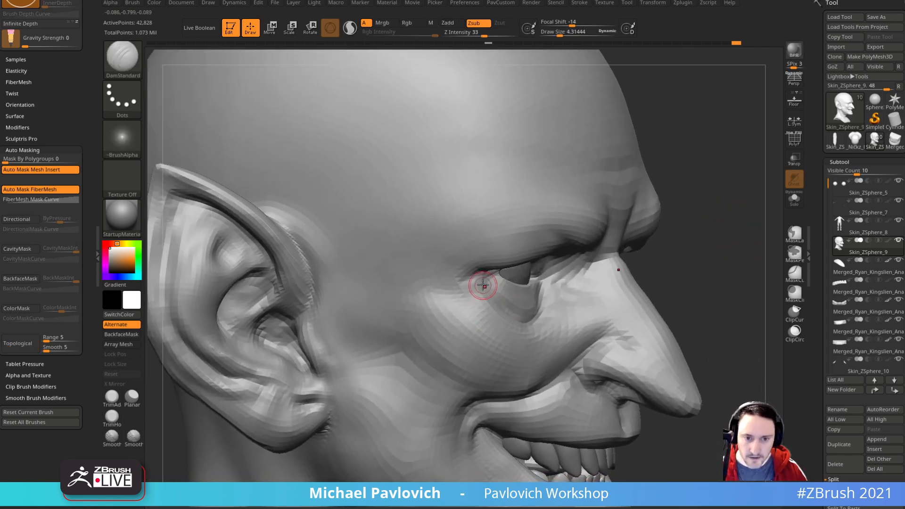
{"action": "right_click_drag", "start_coordinate": [701, 235], "coordinate": [690, 230]}
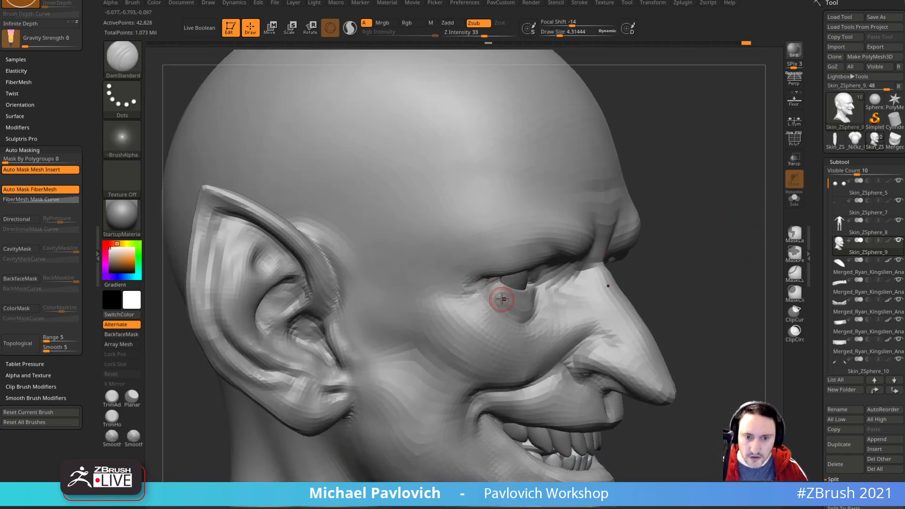
{"action": "mouse_move", "coordinate": [475, 268]}
{"action": "right_mouse_down"}
{"action": "mouse_move", "coordinate": [701, 232]}
{"action": "mouse_move", "coordinate": [751, 269]}
{"action": "mouse_move", "coordinate": [759, 252]}
{"action": "mouse_move", "coordinate": [728, 250]}
{"action": "right_mouse_up"}
Step: Carve the smile fold from the side of the nose toward the mouth with DamStandard at a size of about 5.6
{"action": "key", "text": "s"}
{"action": "left_click_drag", "start_coordinate": [540, 299], "coordinate": [547, 299]}
{"action": "mouse_move", "coordinate": [729, 254]}
{"action": "right_mouse_down"}
{"action": "mouse_move", "coordinate": [733, 275]}
{"action": "mouse_move", "coordinate": [755, 276]}
{"action": "right_mouse_up"}
{"action": "key", "text": "s"}
{"action": "left_click_drag", "start_coordinate": [537, 312], "coordinate": [510, 351]}
{"action": "right_click_drag", "start_coordinate": [691, 290], "coordinate": [690, 261]}
{"action": "right_click_drag", "start_coordinate": [714, 295], "coordinate": [698, 264]}
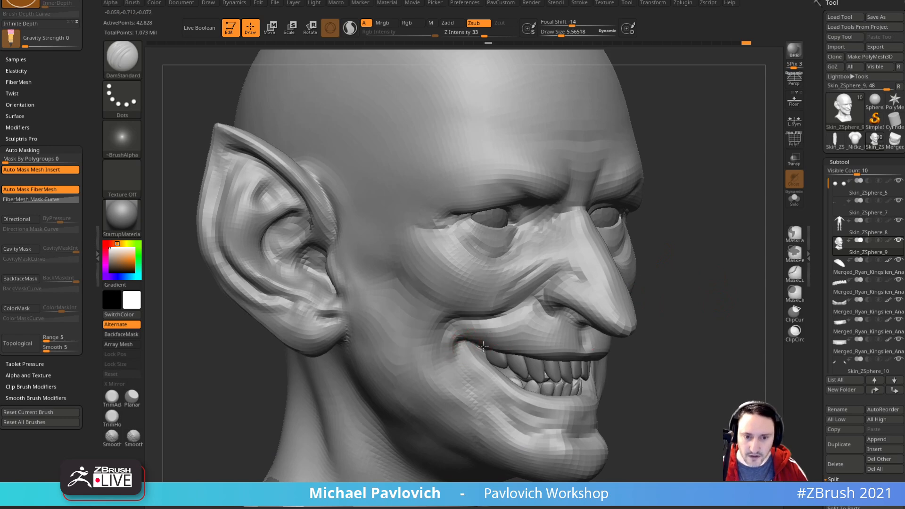
Step: Carve curved cheek creases around the outside of the mouth corner with DamStandard
{"action": "right_click_drag", "start_coordinate": [697, 306], "coordinate": [717, 316]}
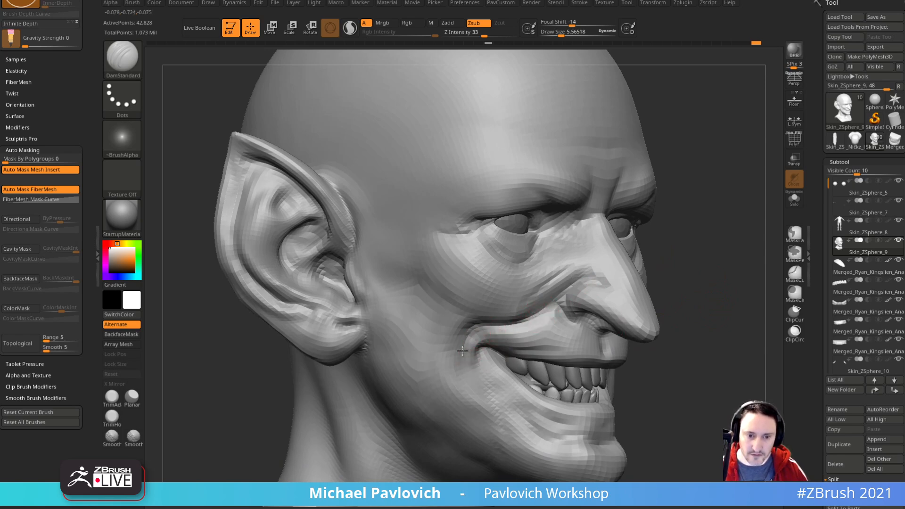
{"action": "right_click_drag", "start_coordinate": [538, 323], "coordinate": [553, 309]}
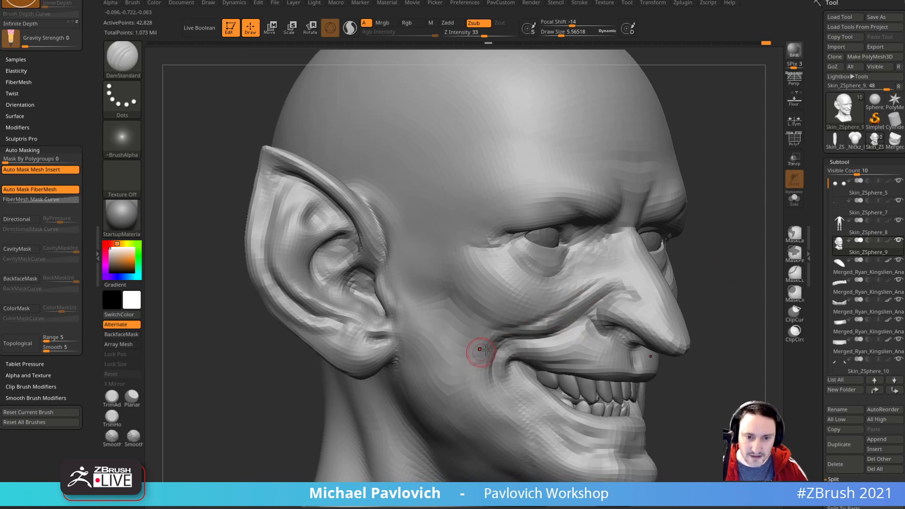
{"action": "left_click_drag", "start_coordinate": [482, 351], "coordinate": [474, 376]}
{"action": "mouse_move", "coordinate": [750, 313]}
{"action": "right_mouse_down"}
{"action": "mouse_move", "coordinate": [376, 446]}
{"action": "mouse_move", "coordinate": [599, 325]}
{"action": "mouse_move", "coordinate": [720, 275]}
{"action": "mouse_move", "coordinate": [655, 259]}
{"action": "mouse_move", "coordinate": [478, 306]}
{"action": "right_mouse_up"}
{"action": "right_click_drag", "start_coordinate": [634, 241], "coordinate": [485, 303]}
{"action": "mouse_move", "coordinate": [541, 307]}
{"action": "right_mouse_down"}
{"action": "mouse_move", "coordinate": [476, 325]}
{"action": "mouse_move", "coordinate": [418, 364]}
{"action": "mouse_move", "coordinate": [491, 339]}
{"action": "right_mouse_up"}
Step: Reshape the eye bag and upper cheek with the Move brush at a size of about 9
{"action": "key", "text": "s"}
{"action": "key", "text": "b"}
{"action": "key", "text": "m"}
{"action": "key", "text": "v"}
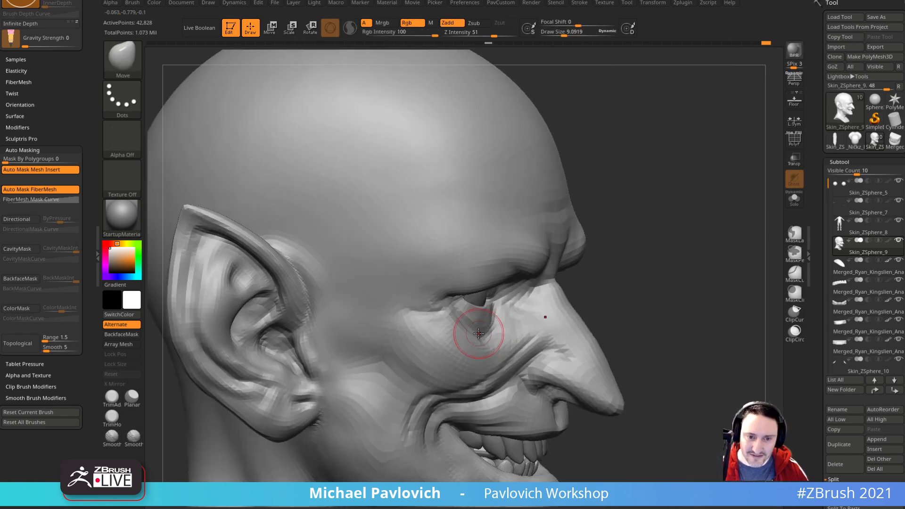
{"action": "right_click_drag", "start_coordinate": [634, 282], "coordinate": [467, 325]}
{"action": "key", "text": "s"}
{"action": "left_click_drag", "start_coordinate": [467, 326], "coordinate": [469, 319]}
{"action": "mouse_move", "coordinate": [469, 320]}
{"action": "right_mouse_down"}
{"action": "mouse_move", "coordinate": [487, 330]}
{"action": "mouse_move", "coordinate": [573, 287]}
{"action": "right_mouse_up"}
{"action": "mouse_move", "coordinate": [646, 207]}
{"action": "right_mouse_down"}
{"action": "mouse_move", "coordinate": [643, 275]}
{"action": "mouse_move", "coordinate": [494, 332]}
{"action": "right_mouse_up"}
{"action": "right_click_drag", "start_coordinate": [415, 375], "coordinate": [732, 250]}
Step: Carve wrinkles under the eye and across the cheek with DamStandard at a size of about 8.4
{"action": "key", "text": "b"}
{"action": "key", "text": "d"}
{"action": "key", "text": "s"}
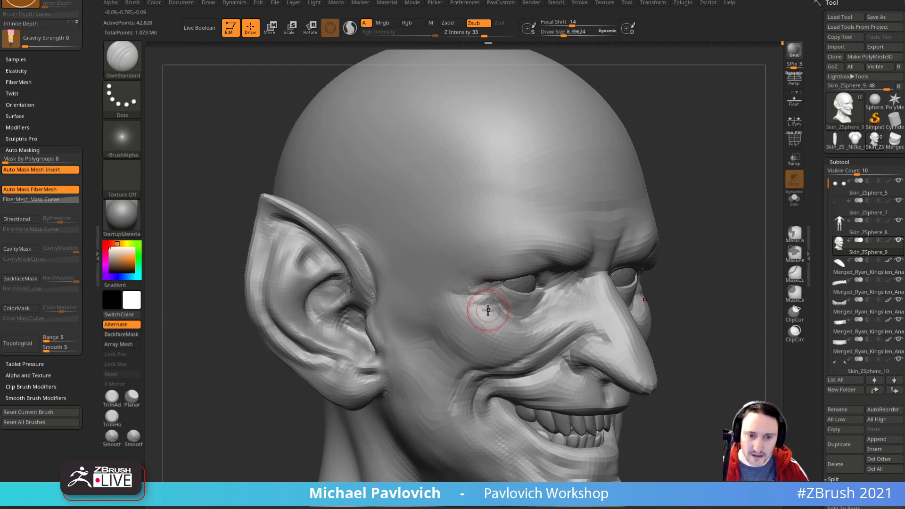
{"action": "right_click_drag", "start_coordinate": [681, 273], "coordinate": [652, 246]}
{"action": "mouse_move", "coordinate": [750, 257]}
{"action": "right_mouse_down"}
{"action": "mouse_move", "coordinate": [364, 404]}
{"action": "mouse_move", "coordinate": [712, 340]}
{"action": "mouse_move", "coordinate": [744, 307]}
{"action": "right_mouse_up"}
{"action": "mouse_move", "coordinate": [557, 351]}
{"action": "right_mouse_down"}
{"action": "mouse_move", "coordinate": [663, 344]}
{"action": "mouse_move", "coordinate": [519, 366]}
{"action": "mouse_move", "coordinate": [653, 370]}
{"action": "mouse_move", "coordinate": [565, 306]}
{"action": "right_mouse_up"}
{"action": "mouse_move", "coordinate": [676, 340]}
{"action": "right_mouse_down"}
{"action": "mouse_move", "coordinate": [687, 317]}
{"action": "mouse_move", "coordinate": [679, 325]}
{"action": "mouse_move", "coordinate": [611, 294]}
{"action": "right_mouse_up"}
{"action": "right_click_drag", "start_coordinate": [520, 323], "coordinate": [469, 344]}
Step: Reshape the lower cheek beside the mouth with the Move brush at a size of about 12
{"action": "key", "text": "b"}
{"action": "key", "text": "m"}
{"action": "key", "text": "v"}
{"action": "mouse_move", "coordinate": [515, 324]}
{"action": "right_mouse_down"}
{"action": "mouse_move", "coordinate": [505, 349]}
{"action": "mouse_move", "coordinate": [455, 374]}
{"action": "right_mouse_up"}
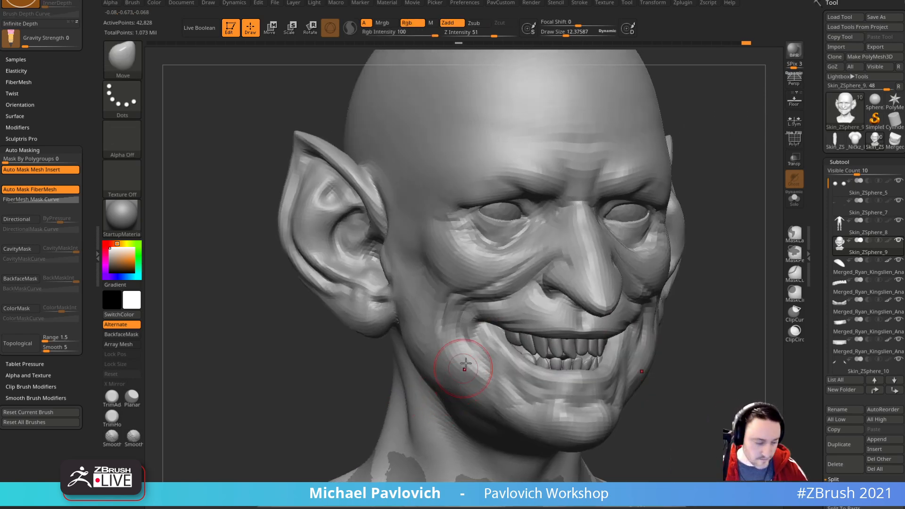
Step: Carve creases around the nose bridge and inner brow with DamStandard at a size of about 6.6
{"action": "key", "text": "b"}
{"action": "key", "text": "d"}
{"action": "key", "text": "s"}
{"action": "mouse_move", "coordinate": [720, 351]}
{"action": "right_mouse_down"}
{"action": "mouse_move", "coordinate": [713, 329]}
{"action": "mouse_move", "coordinate": [699, 339]}
{"action": "mouse_move", "coordinate": [719, 348]}
{"action": "mouse_move", "coordinate": [687, 317]}
{"action": "mouse_move", "coordinate": [701, 319]}
{"action": "mouse_move", "coordinate": [685, 307]}
{"action": "mouse_move", "coordinate": [677, 260]}
{"action": "mouse_move", "coordinate": [533, 290]}
{"action": "right_mouse_up"}
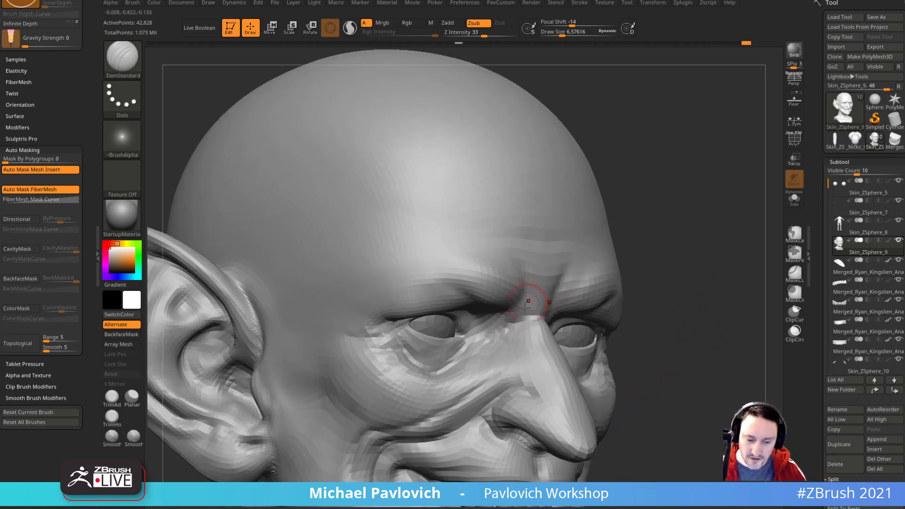
Step: Build up the skin folds between the inner eye corner and the nose bridge with the Standard brush
{"action": "key", "text": "b"}
{"action": "key", "text": "s"}
{"action": "key", "text": "t"}
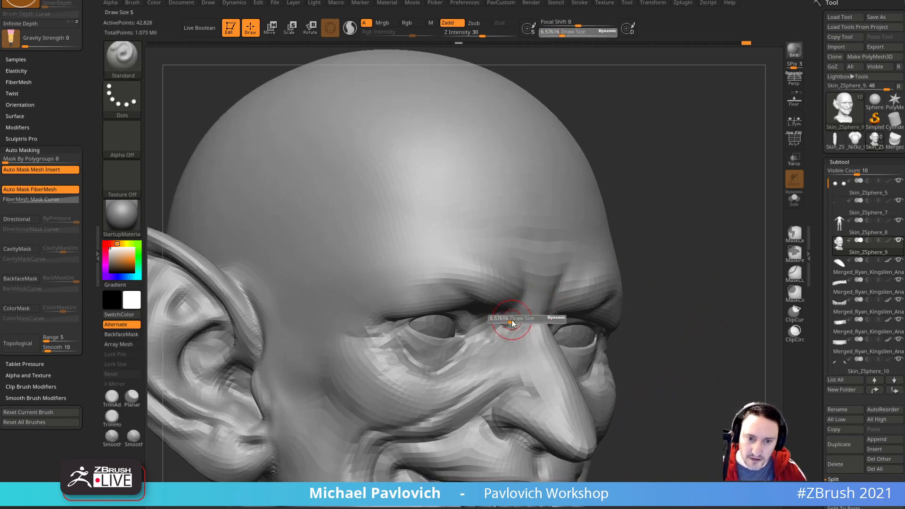
{"action": "mouse_move", "coordinate": [617, 301]}
{"action": "right_mouse_down"}
{"action": "mouse_move", "coordinate": [665, 259]}
{"action": "mouse_move", "coordinate": [650, 277]}
{"action": "mouse_move", "coordinate": [620, 279]}
{"action": "mouse_move", "coordinate": [507, 324]}
{"action": "mouse_move", "coordinate": [626, 265]}
{"action": "mouse_move", "coordinate": [537, 353]}
{"action": "right_mouse_up"}
Step: Carve wrinkles into the brow and lower forehead with DamStandard at a size of about 8.4
{"action": "key", "text": "b"}
{"action": "key", "text": "d"}
{"action": "key", "text": "s"}
{"action": "right_click_drag", "start_coordinate": [688, 290], "coordinate": [522, 307]}
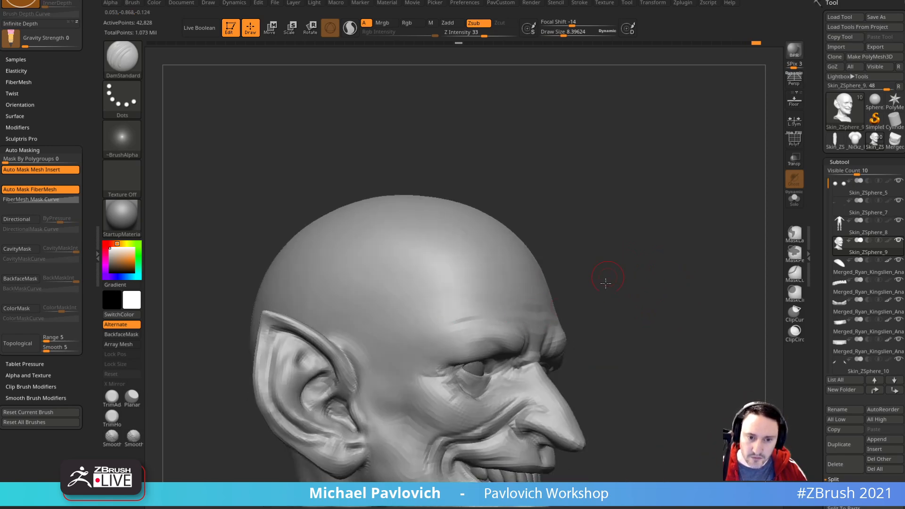
Step: Extend the forehead and brow wrinkles toward the temple with DamStandard at a size of about 8.4
{"action": "right_click_drag", "start_coordinate": [610, 272], "coordinate": [520, 327]}
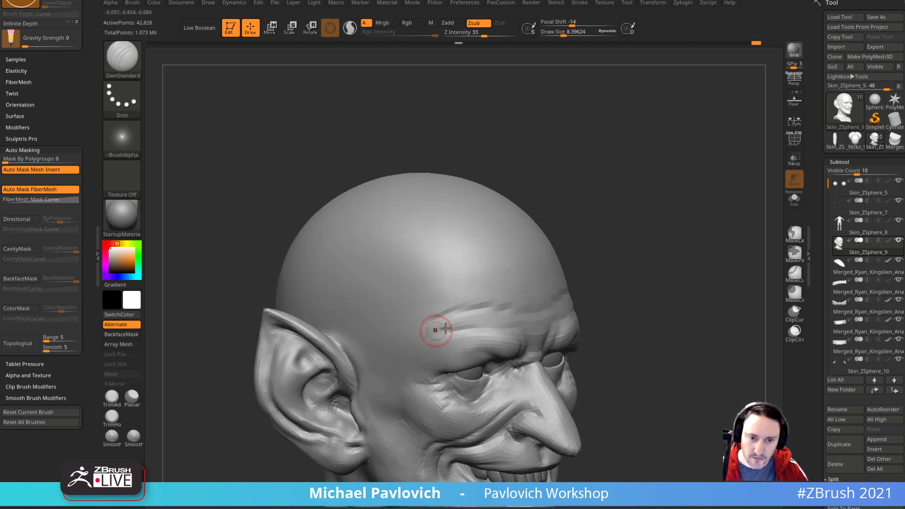
{"action": "right_click_drag", "start_coordinate": [462, 317], "coordinate": [490, 326]}
{"action": "right_click_drag", "start_coordinate": [564, 302], "coordinate": [428, 310]}
{"action": "right_click_drag", "start_coordinate": [613, 301], "coordinate": [610, 263]}
{"action": "right_click_drag", "start_coordinate": [679, 316], "coordinate": [696, 246], "text": "ctrl"}
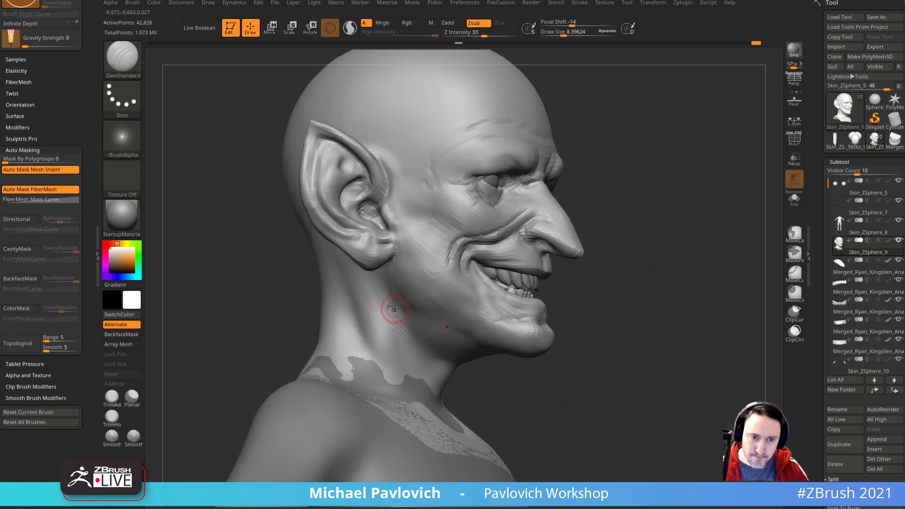
Step: Hide the body subtool Skin_ZSphere_8 and enlarge the DamStandard brush to about 13.3 for the neck
{"action": "mouse_move", "coordinate": [470, 327]}
{"action": "right_mouse_down"}
{"action": "mouse_move", "coordinate": [647, 262]}
{"action": "mouse_move", "coordinate": [646, 245]}
{"action": "right_mouse_up"}
{"action": "key", "text": "bracketright"}
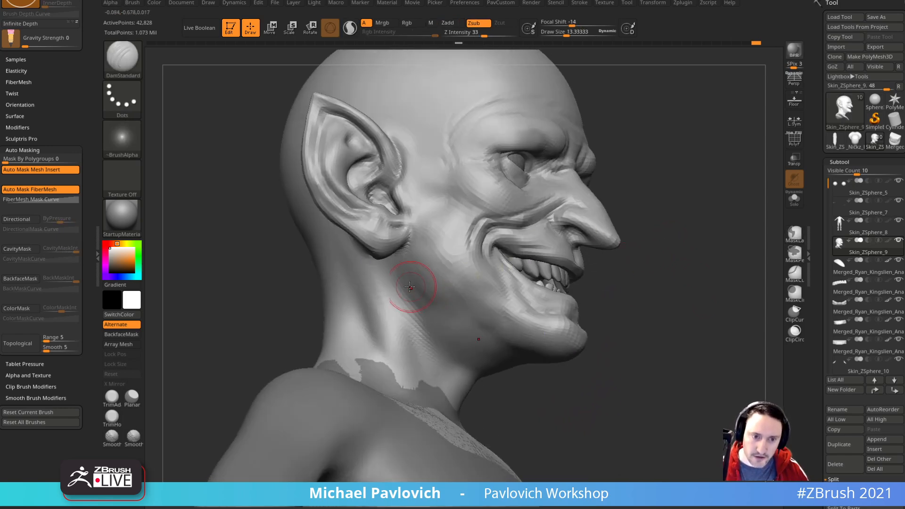
{"action": "mouse_move", "coordinate": [674, 317]}
{"action": "right_mouse_down"}
{"action": "mouse_move", "coordinate": [740, 311]}
{"action": "mouse_move", "coordinate": [667, 296]}
{"action": "right_mouse_up"}
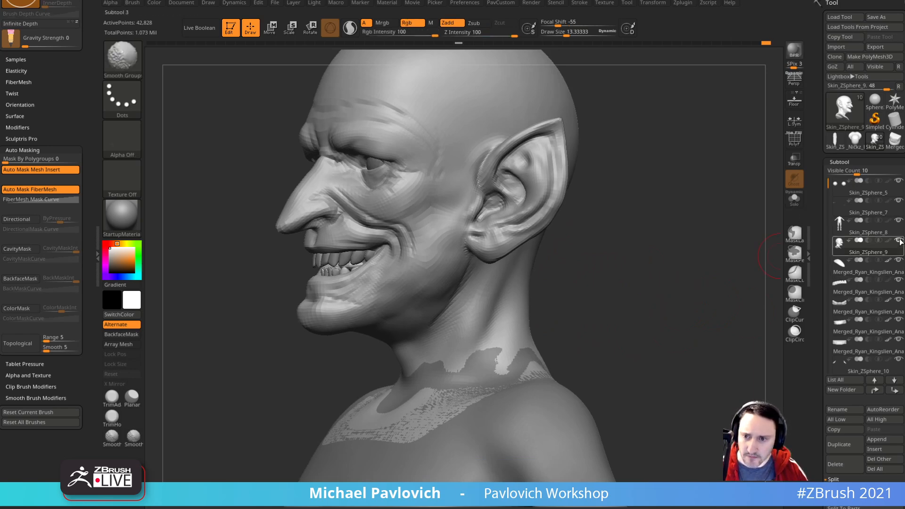
{"action": "left_click", "coordinate": [898, 221]}
{"action": "mouse_move", "coordinate": [668, 264]}
{"action": "right_mouse_down"}
{"action": "mouse_move", "coordinate": [703, 285]}
{"action": "mouse_move", "coordinate": [649, 269]}
{"action": "mouse_move", "coordinate": [667, 287]}
{"action": "mouse_move", "coordinate": [659, 286]}
{"action": "mouse_move", "coordinate": [635, 250]}
{"action": "mouse_move", "coordinate": [607, 249]}
{"action": "right_mouse_up"}
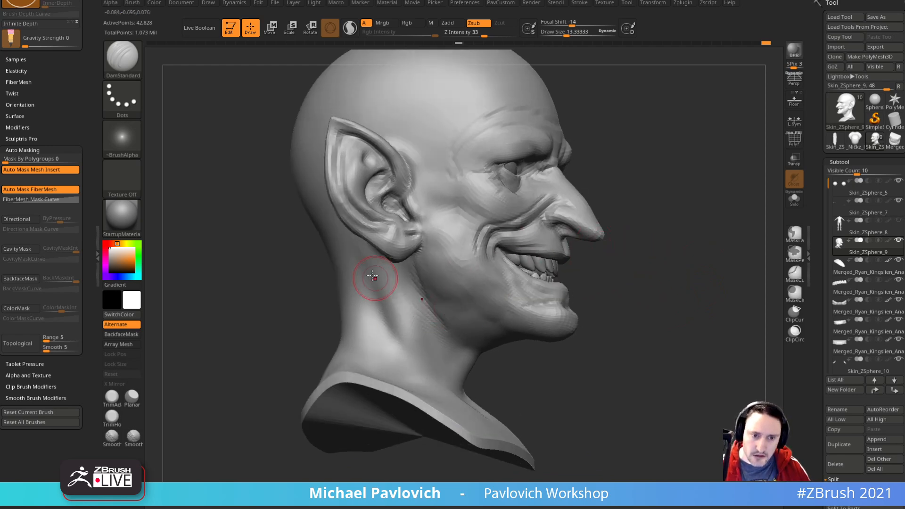
Step: Carve the grooves along the neck muscle from behind the ear down to the collar with DamStandard at about 13.3
{"action": "right_click_drag", "start_coordinate": [390, 329], "coordinate": [623, 322]}
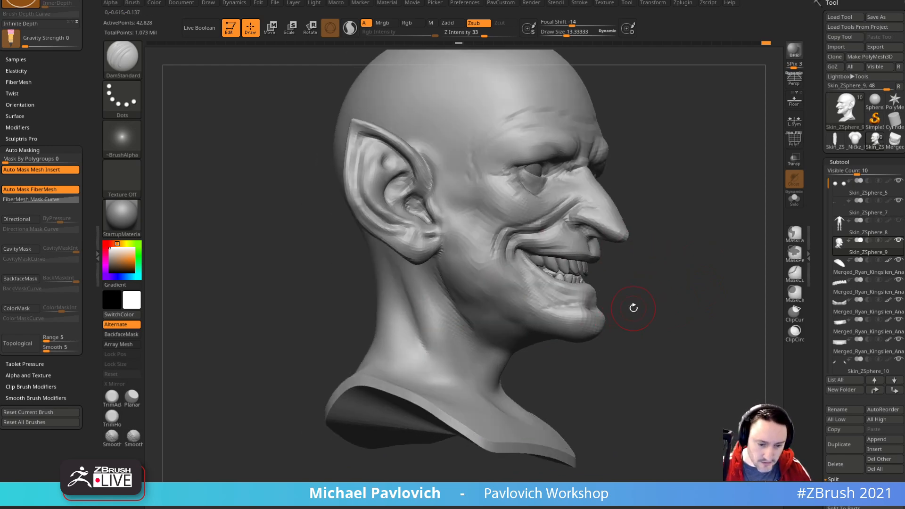
{"action": "right_click_drag", "start_coordinate": [689, 194], "coordinate": [662, 208]}
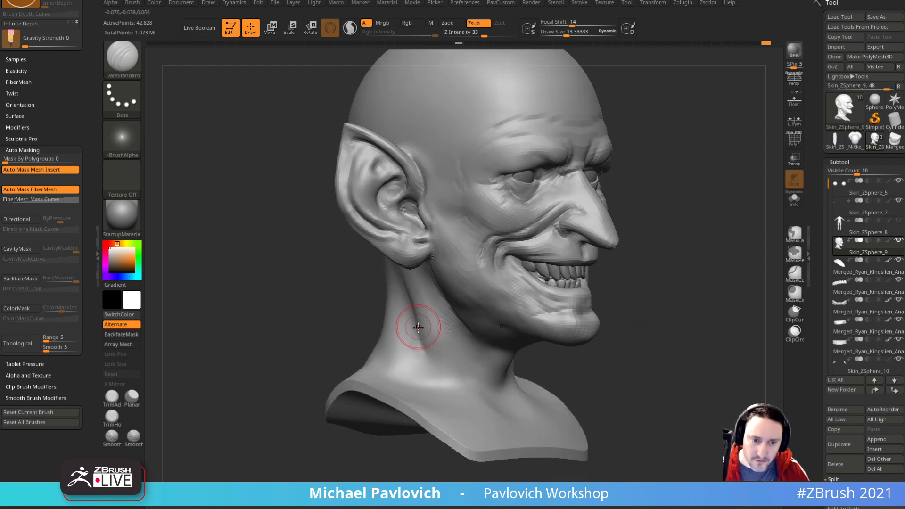
{"action": "mouse_move", "coordinate": [449, 307]}
{"action": "right_mouse_down"}
{"action": "mouse_move", "coordinate": [608, 319]}
{"action": "mouse_move", "coordinate": [501, 311]}
{"action": "right_mouse_up"}
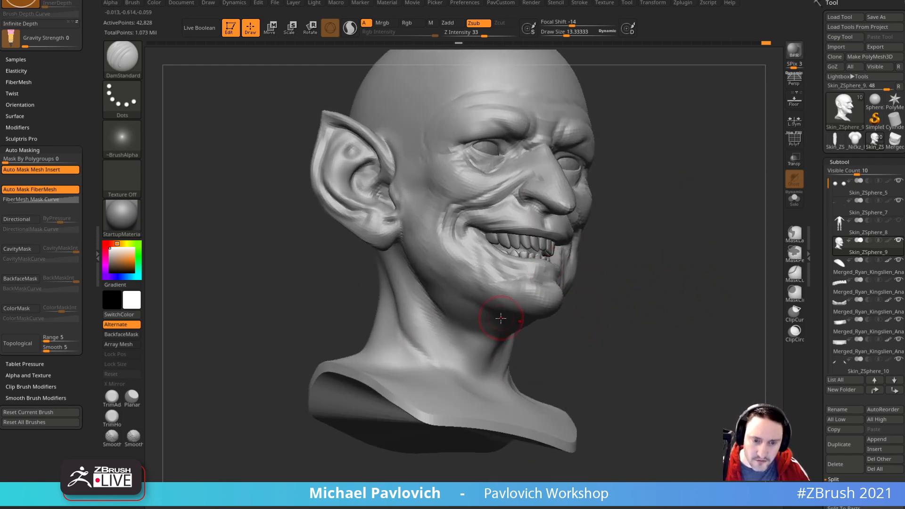
{"action": "right_click_drag", "start_coordinate": [594, 347], "coordinate": [443, 347]}
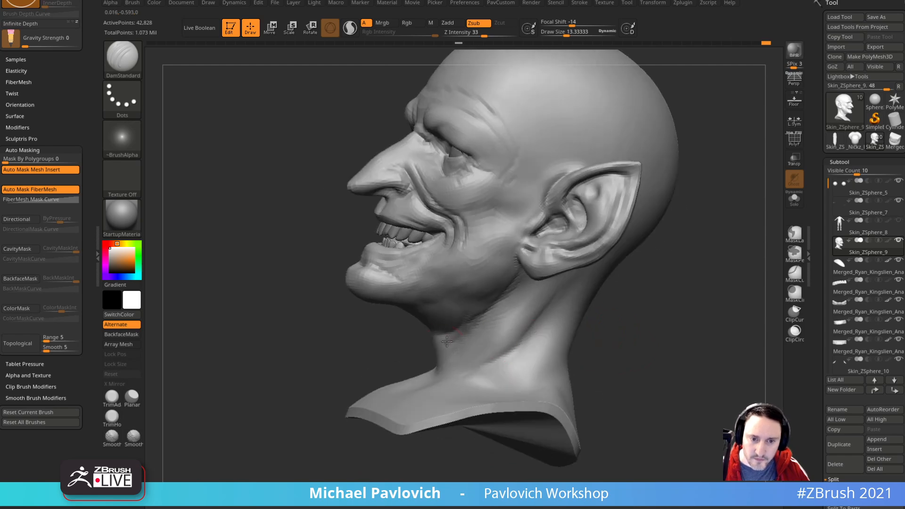
{"action": "right_click_drag", "start_coordinate": [604, 315], "coordinate": [674, 299]}
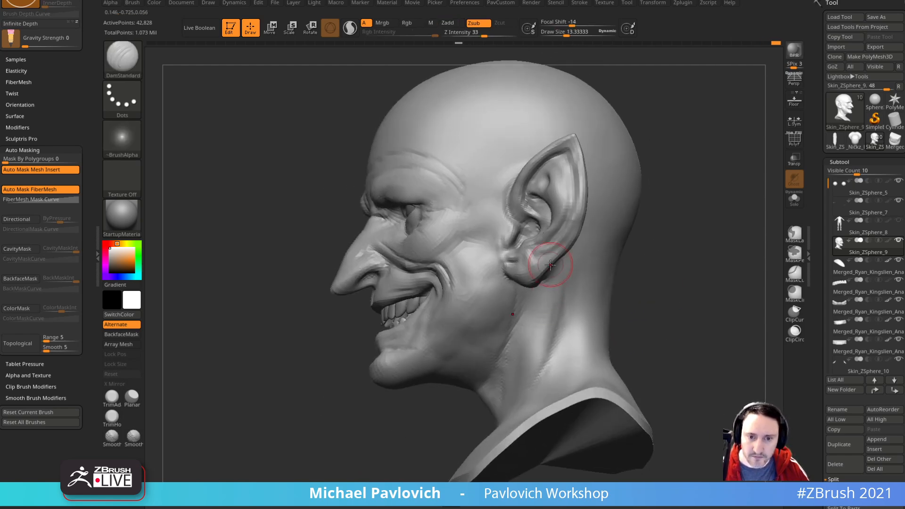
Step: Build up the neck muscles beside the throat with the Standard brush at a size of about 11.5
{"action": "mouse_move", "coordinate": [536, 384]}
{"action": "right_mouse_down"}
{"action": "mouse_move", "coordinate": [668, 286]}
{"action": "mouse_move", "coordinate": [471, 378]}
{"action": "right_mouse_up"}
{"action": "key", "text": "b"}
{"action": "key", "text": "s"}
{"action": "key", "text": "t"}
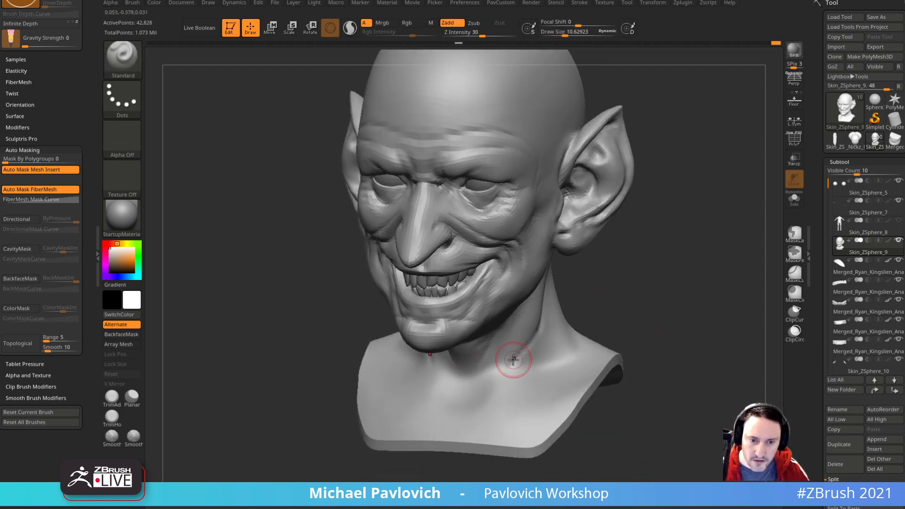
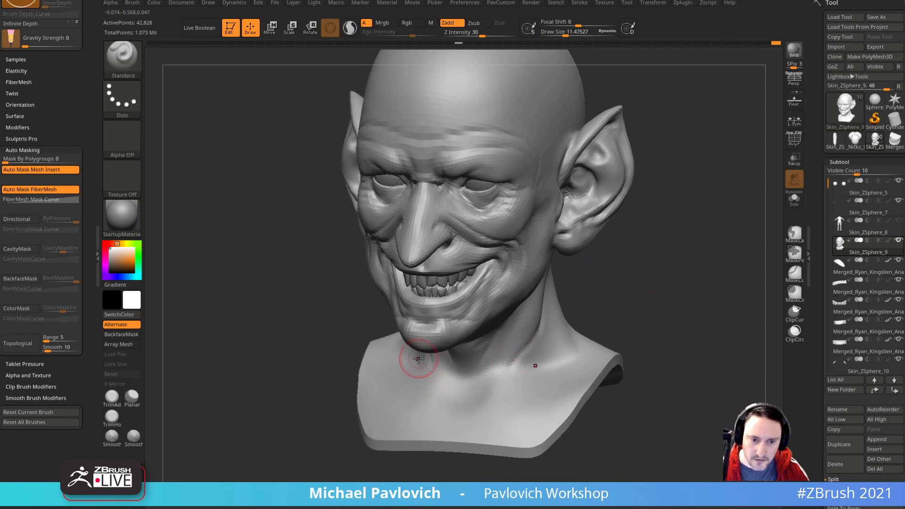
{"action": "key", "text": "b"}
{"action": "key", "text": "c"}
{"action": "key", "text": "l"}
{"action": "mouse_move", "coordinate": [639, 269]}
{"action": "right_mouse_down"}
{"action": "mouse_move", "coordinate": [424, 364]}
{"action": "mouse_move", "coordinate": [630, 276]}
{"action": "mouse_move", "coordinate": [441, 355]}
{"action": "mouse_move", "coordinate": [566, 339]}
{"action": "mouse_move", "coordinate": [522, 354]}
{"action": "right_mouse_up"}
Step: Reshape the front base of the neck with the Move brush at a size of about 20
{"action": "key", "text": "b"}
{"action": "key", "text": "m"}
{"action": "key", "text": "v"}
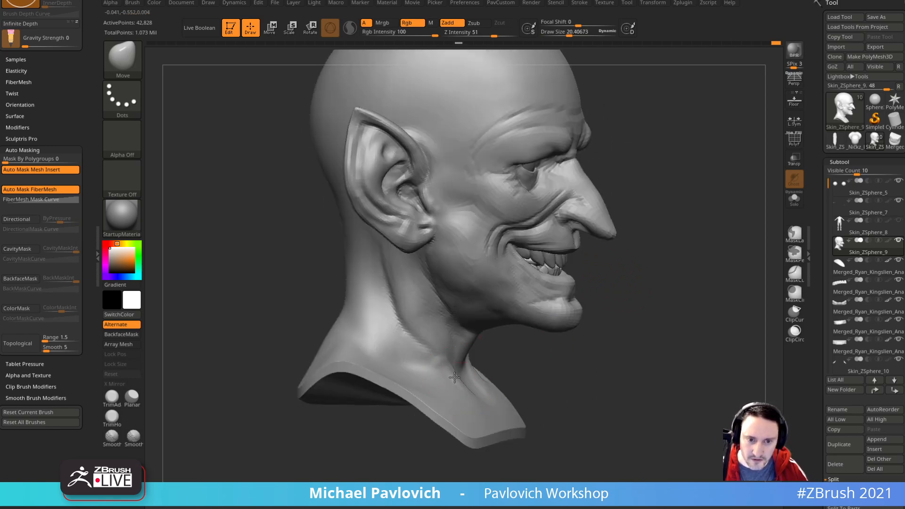
{"action": "left_click_drag", "start_coordinate": [477, 394], "coordinate": [492, 388]}
{"action": "right_click_drag", "start_coordinate": [627, 330], "coordinate": [516, 361]}
{"action": "right_click_drag", "start_coordinate": [556, 340], "coordinate": [518, 339], "text": "alt"}
Step: Carve the hollow of the throat and the collarbone area with DamStandard
{"action": "key", "text": "b"}
{"action": "key", "text": "d"}
{"action": "key", "text": "s"}
{"action": "key", "text": "s"}
{"action": "left_click_drag", "start_coordinate": [520, 368], "coordinate": [511, 368]}
{"action": "left_click_drag", "start_coordinate": [600, 308], "coordinate": [557, 340]}
{"action": "key", "text": "s"}
{"action": "mouse_move", "coordinate": [520, 382]}
{"action": "left_mouse_down"}
{"action": "mouse_move", "coordinate": [521, 368]}
{"action": "mouse_move", "coordinate": [502, 394]}
{"action": "mouse_move", "coordinate": [518, 370]}
{"action": "left_mouse_up"}
{"action": "right_click_drag", "start_coordinate": [608, 298], "coordinate": [656, 275]}
Step: Smooth the creases around the throat hollow and the base of the neck tendons
{"action": "left_click_drag", "start_coordinate": [521, 370], "coordinate": [500, 404], "text": "shift"}
{"action": "right_click_drag", "start_coordinate": [535, 344], "coordinate": [558, 337]}
{"action": "mouse_move", "coordinate": [458, 394]}
{"action": "left_mouse_down"}
{"action": "mouse_move", "coordinate": [457, 385]}
{"action": "mouse_move", "coordinate": [465, 392]}
{"action": "left_mouse_up"}
{"action": "left_click_drag", "start_coordinate": [464, 392], "coordinate": [452, 376], "text": "shift"}
{"action": "right_click_drag", "start_coordinate": [574, 324], "coordinate": [569, 307]}
{"action": "key", "text": "shift"}
{"action": "right_click_drag", "start_coordinate": [478, 392], "coordinate": [454, 392]}
{"action": "left_click_drag", "start_coordinate": [455, 392], "coordinate": [465, 387], "text": "shift"}
Step: Build up the lower neck tendons and inner collarbone ends with the Standard brush at a size of about 11.5
{"action": "mouse_move", "coordinate": [635, 307]}
{"action": "right_mouse_down"}
{"action": "mouse_move", "coordinate": [619, 302]}
{"action": "mouse_move", "coordinate": [627, 292]}
{"action": "right_mouse_up"}
{"action": "key", "text": "s"}
{"action": "mouse_move", "coordinate": [477, 365]}
{"action": "left_mouse_down"}
{"action": "mouse_move", "coordinate": [483, 369]}
{"action": "mouse_move", "coordinate": [505, 319]}
{"action": "mouse_move", "coordinate": [487, 377]}
{"action": "mouse_move", "coordinate": [491, 400]}
{"action": "left_mouse_up"}
{"action": "right_click_drag", "start_coordinate": [535, 370], "coordinate": [515, 384]}
{"action": "key", "text": "s"}
{"action": "left_click_drag", "start_coordinate": [515, 383], "coordinate": [505, 384]}
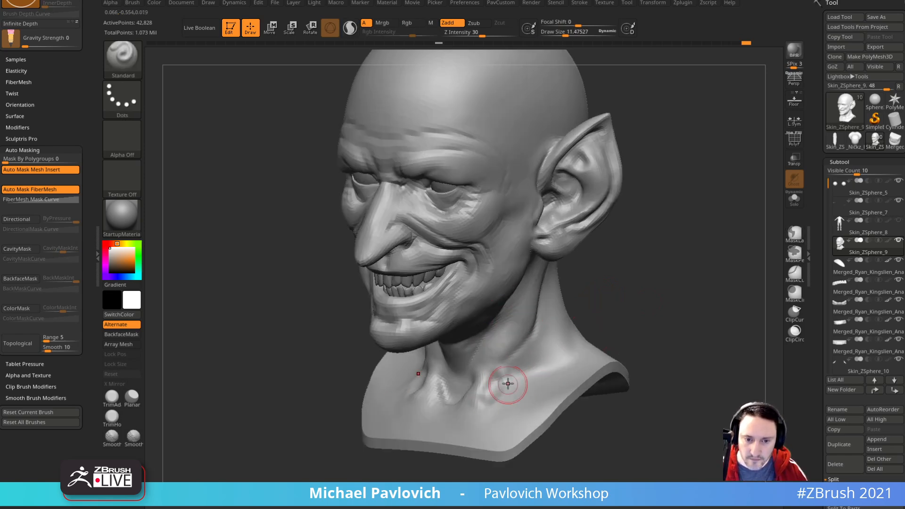
{"action": "key", "text": "shift"}
{"action": "right_click_drag", "start_coordinate": [574, 352], "coordinate": [469, 404]}
{"action": "mouse_move", "coordinate": [638, 308]}
{"action": "left_mouse_down"}
{"action": "mouse_move", "coordinate": [586, 325]}
{"action": "mouse_move", "coordinate": [542, 324]}
{"action": "mouse_move", "coordinate": [558, 303]}
{"action": "left_mouse_up"}
Step: Reshape the side and back of the neck with the Move brush, reducing its size from about 30 to 13.3
{"action": "key", "text": "b"}
{"action": "key", "text": "m"}
{"action": "key", "text": "v"}
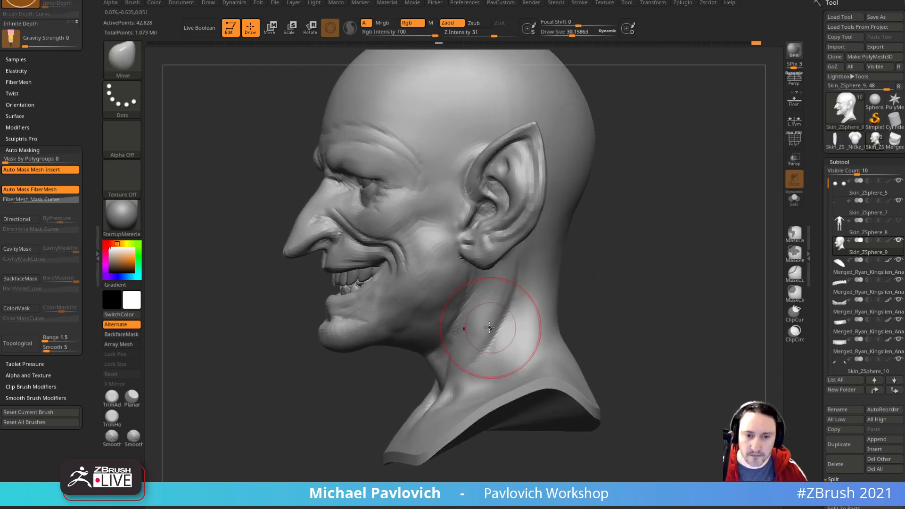
{"action": "right_click_drag", "start_coordinate": [534, 332], "coordinate": [510, 323]}
{"action": "key", "text": "s"}
{"action": "left_click_drag", "start_coordinate": [509, 323], "coordinate": [486, 328]}
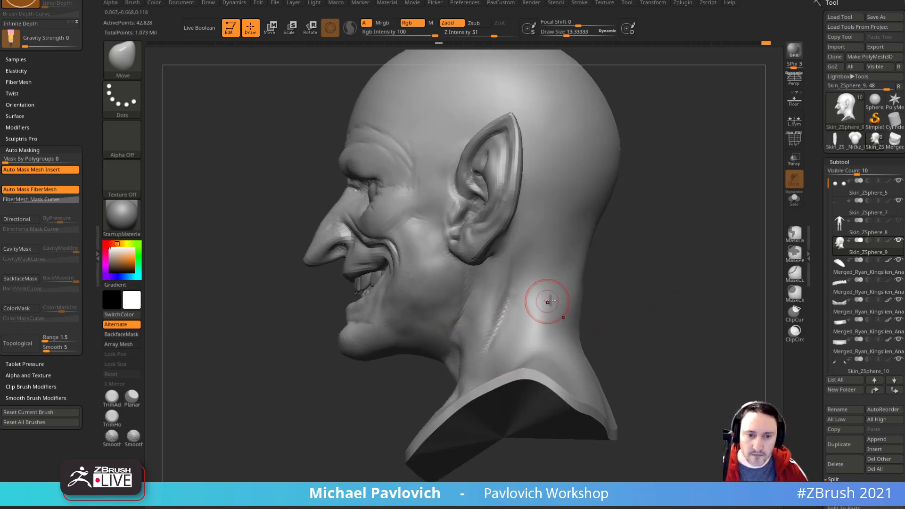
{"action": "left_click_drag", "start_coordinate": [595, 299], "coordinate": [619, 287]}
{"action": "left_click_drag", "start_coordinate": [661, 253], "coordinate": [710, 292]}
{"action": "mouse_move", "coordinate": [711, 292]}
{"action": "right_mouse_down"}
{"action": "mouse_move", "coordinate": [689, 311]}
{"action": "mouse_move", "coordinate": [646, 260]}
{"action": "mouse_move", "coordinate": [649, 307]}
{"action": "right_mouse_up"}
Step: Refine the area where the upper ear meets the skull with the Standard brush at a size of about 10.6
{"action": "key", "text": "b"}
{"action": "key", "text": "s"}
{"action": "key", "text": "t"}
{"action": "mouse_move", "coordinate": [719, 270]}
{"action": "right_mouse_down", "text": "ctrl"}
{"action": "mouse_move", "coordinate": [669, 305]}
{"action": "mouse_move", "coordinate": [706, 259]}
{"action": "mouse_move", "coordinate": [660, 265]}
{"action": "mouse_move", "coordinate": [731, 251]}
{"action": "mouse_move", "coordinate": [735, 282]}
{"action": "mouse_move", "coordinate": [744, 277]}
{"action": "mouse_move", "coordinate": [748, 291]}
{"action": "mouse_move", "coordinate": [709, 285]}
{"action": "mouse_move", "coordinate": [740, 259]}
{"action": "mouse_move", "coordinate": [724, 278]}
{"action": "mouse_move", "coordinate": [717, 263]}
{"action": "mouse_move", "coordinate": [748, 307]}
{"action": "mouse_move", "coordinate": [782, 321]}
{"action": "right_mouse_up", "text": "ctrl"}
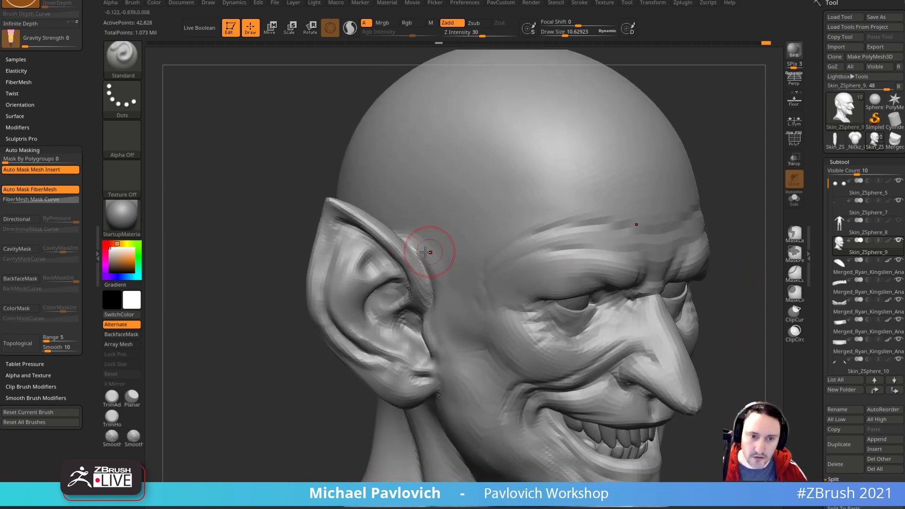
{"action": "right_click_drag", "start_coordinate": [386, 335], "coordinate": [342, 326]}
{"action": "mouse_move", "coordinate": [427, 242]}
{"action": "right_mouse_down"}
{"action": "mouse_move", "coordinate": [560, 224]}
{"action": "mouse_move", "coordinate": [553, 156]}
{"action": "mouse_move", "coordinate": [573, 174]}
{"action": "right_mouse_up"}
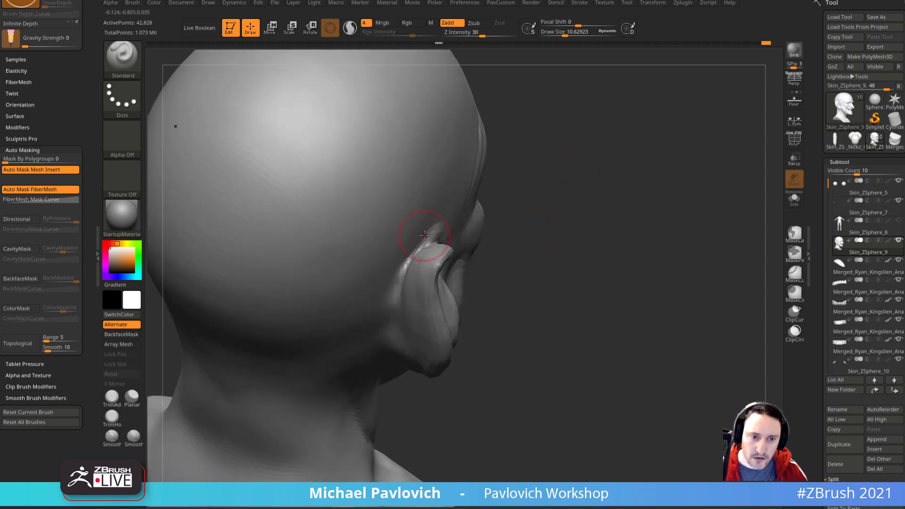
{"action": "right_click_drag", "start_coordinate": [424, 212], "coordinate": [495, 208]}
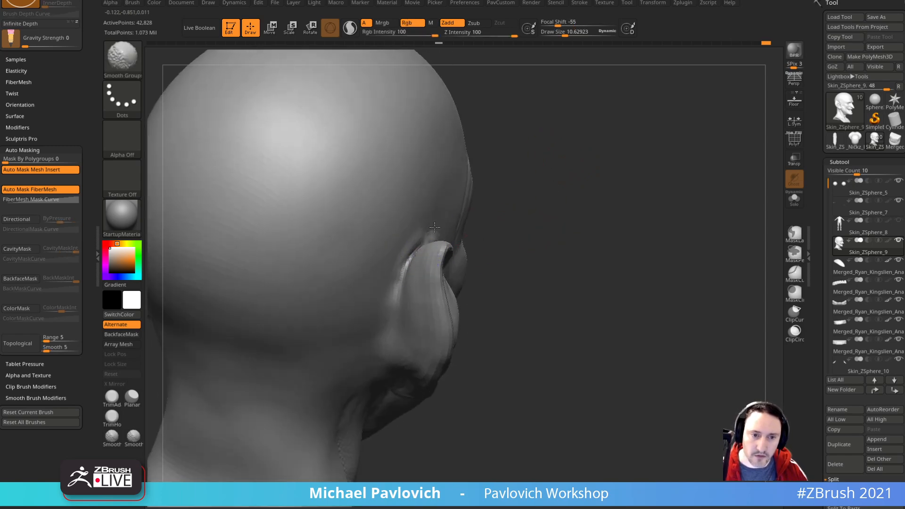
Step: Reshape the side of the skull above the ear with a larger brush
{"action": "key", "text": "f"}
{"action": "right_click_drag", "start_coordinate": [774, 213], "coordinate": [698, 223]}
{"action": "key", "text": "f"}
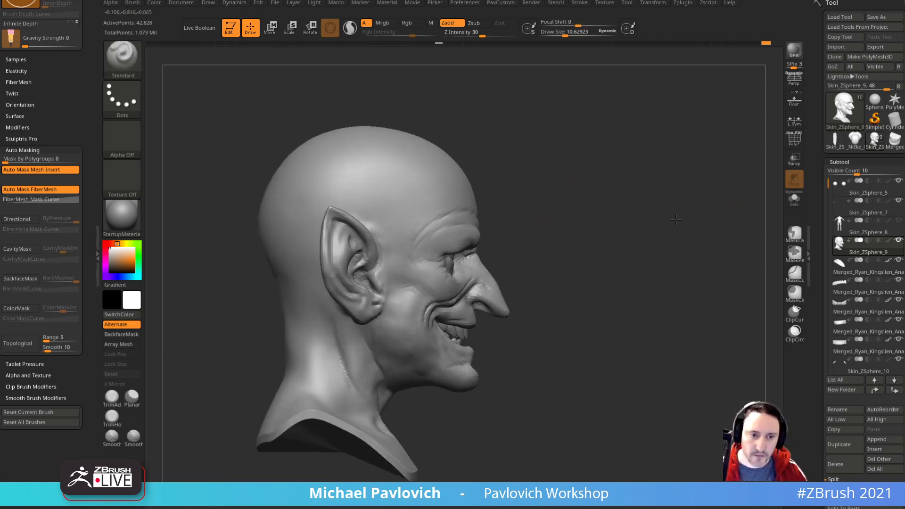
{"action": "key", "text": "f"}
{"action": "key", "text": "bracketright"}
{"action": "key", "text": "bracketright"}
{"action": "key", "text": "bracketright"}
{"action": "key", "text": "bracketright"}
{"action": "key", "text": "bracketright"}
{"action": "key", "text": "bracketleft"}
{"action": "key", "text": "1"}
{"action": "key", "text": "bracketleft"}
{"action": "left_click_drag", "start_coordinate": [370, 208], "coordinate": [358, 215]}
{"action": "mouse_move", "coordinate": [663, 212]}
{"action": "right_mouse_down"}
{"action": "mouse_move", "coordinate": [614, 218]}
{"action": "mouse_move", "coordinate": [629, 215]}
{"action": "right_mouse_up"}
{"action": "mouse_move", "coordinate": [658, 240]}
{"action": "right_mouse_down", "text": "alt"}
{"action": "mouse_move", "coordinate": [629, 222]}
{"action": "mouse_move", "coordinate": [621, 232]}
{"action": "right_mouse_up", "text": "alt"}
Step: Reselect the Standard brush and raise the head mesh to subdivision level 3
{"action": "key", "text": "b"}
{"action": "key", "text": "s"}
{"action": "key", "text": "t"}
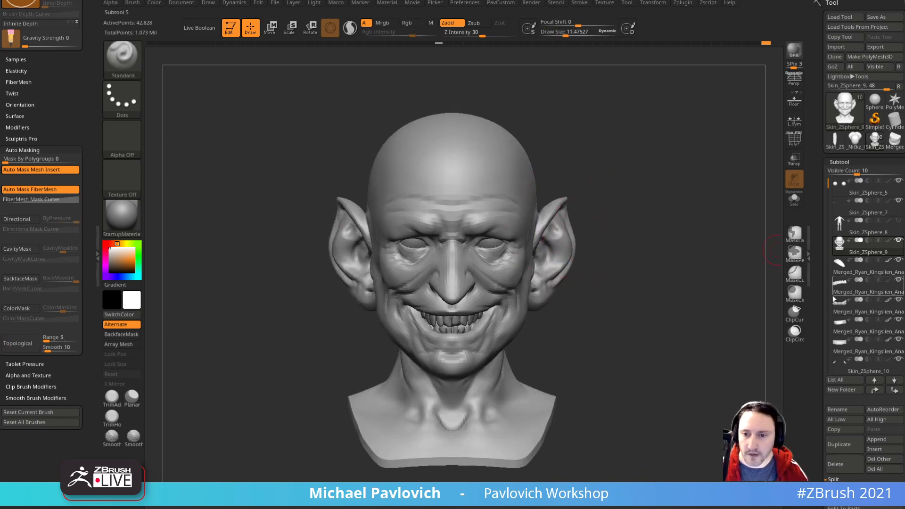
{"action": "scroll", "coordinate": [838, 298], "scroll_direction": "down", "scroll_amount": 5}
{"action": "left_click_drag", "start_coordinate": [845, 412], "coordinate": [851, 412]}
Step: Carve the inner eye corners with DamStandard at a size of about 4.3
{"action": "right_click_drag", "start_coordinate": [655, 287], "coordinate": [679, 255], "text": "alt"}
{"action": "left_click_drag", "start_coordinate": [500, 270], "coordinate": [469, 288], "text": "alt"}
{"action": "right_click_drag", "start_coordinate": [514, 261], "coordinate": [277, 334], "text": "alt"}
{"action": "mouse_move", "coordinate": [695, 204]}
{"action": "right_mouse_down", "text": "alt"}
{"action": "mouse_move", "coordinate": [679, 218]}
{"action": "mouse_move", "coordinate": [692, 194]}
{"action": "mouse_move", "coordinate": [743, 188]}
{"action": "mouse_move", "coordinate": [684, 198]}
{"action": "right_mouse_up", "text": "alt"}
{"action": "key", "text": "b"}
{"action": "key", "text": "d"}
{"action": "key", "text": "s"}
{"action": "key", "text": "s"}
{"action": "left_click_drag", "start_coordinate": [443, 317], "coordinate": [424, 317]}
{"action": "key", "text": "["}
{"action": "right_click_drag", "start_coordinate": [729, 229], "coordinate": [631, 278], "text": "alt"}
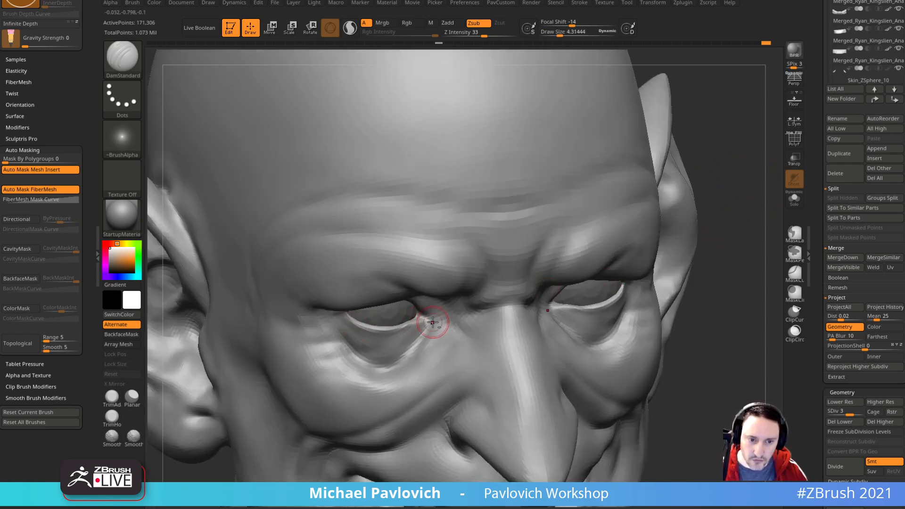
{"action": "right_click_drag", "start_coordinate": [744, 264], "coordinate": [677, 231]}
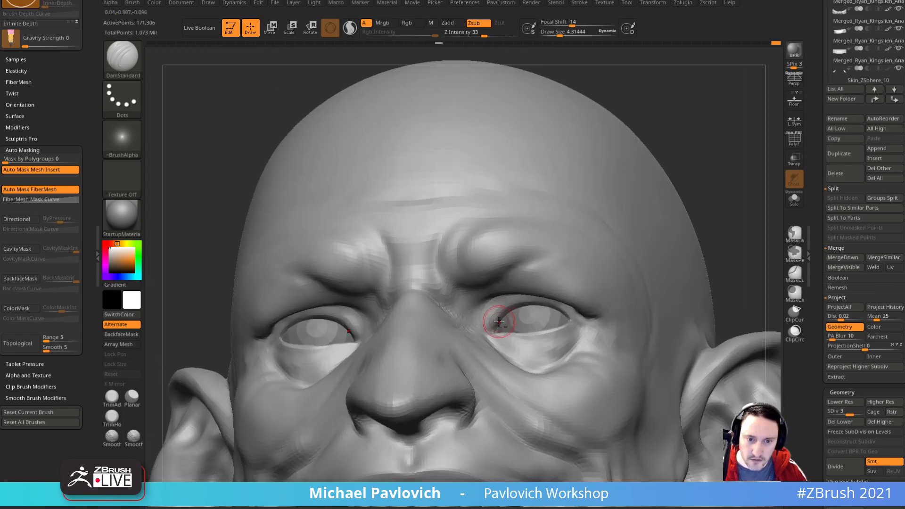
Step: Define the upper eyelid edge and crease out to the outer eye corner with DamStandard at about 4.3
{"action": "right_click_drag", "start_coordinate": [546, 294], "coordinate": [444, 333]}
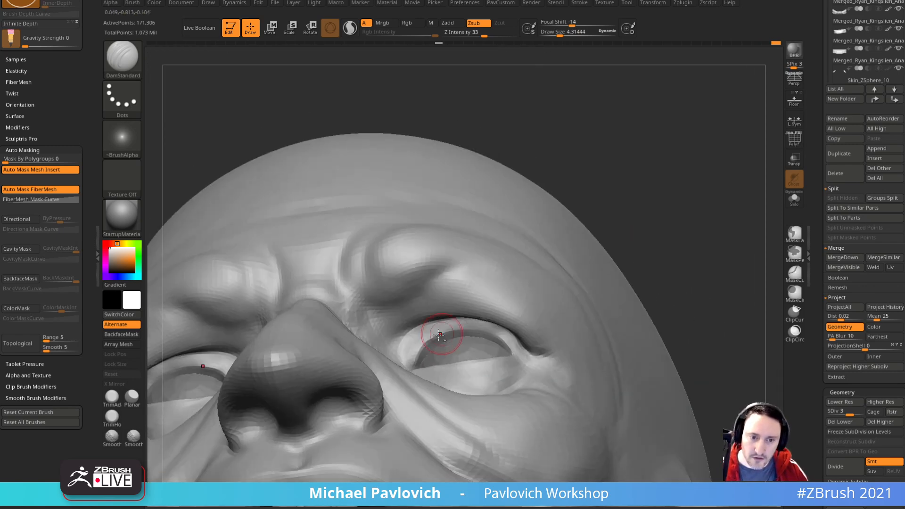
{"action": "mouse_move", "coordinate": [523, 325]}
{"action": "right_mouse_down"}
{"action": "mouse_move", "coordinate": [703, 259]}
{"action": "mouse_move", "coordinate": [659, 208]}
{"action": "mouse_move", "coordinate": [693, 161]}
{"action": "mouse_move", "coordinate": [705, 192]}
{"action": "mouse_move", "coordinate": [697, 228]}
{"action": "right_mouse_up"}
{"action": "right_click_drag", "start_coordinate": [306, 414], "coordinate": [637, 325]}
{"action": "mouse_move", "coordinate": [760, 74]}
{"action": "right_mouse_down"}
{"action": "mouse_move", "coordinate": [622, 140]}
{"action": "mouse_move", "coordinate": [703, 121]}
{"action": "mouse_move", "coordinate": [701, 110]}
{"action": "mouse_move", "coordinate": [330, 292]}
{"action": "right_mouse_up"}
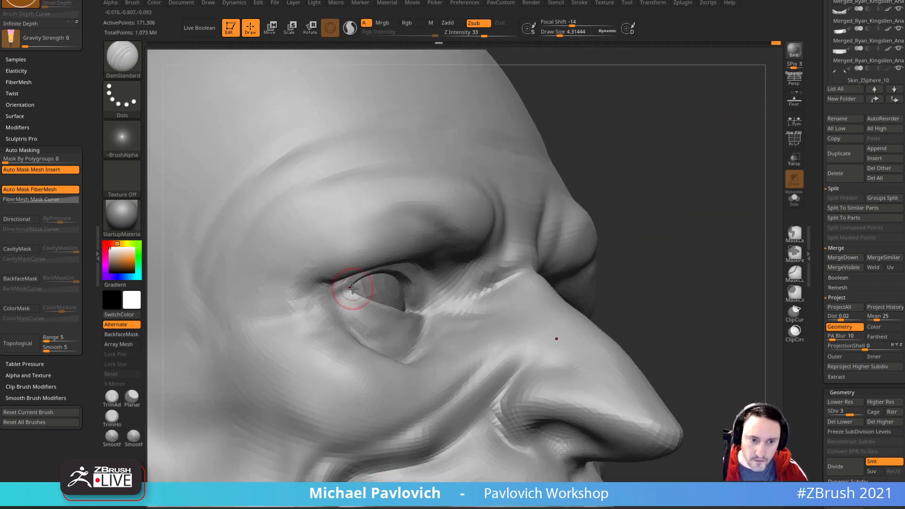
Step: Carve crow's-feet creases outward from the outer eye corner with DamStandard at a size of about 2.8 to 3.6
{"action": "right_click_drag", "start_coordinate": [615, 164], "coordinate": [414, 325]}
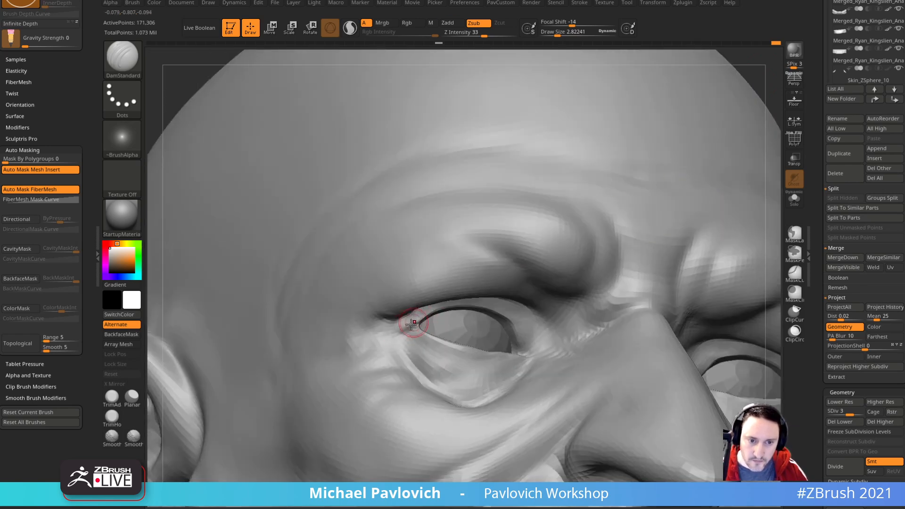
{"action": "right_click_drag", "start_coordinate": [730, 120], "coordinate": [725, 149]}
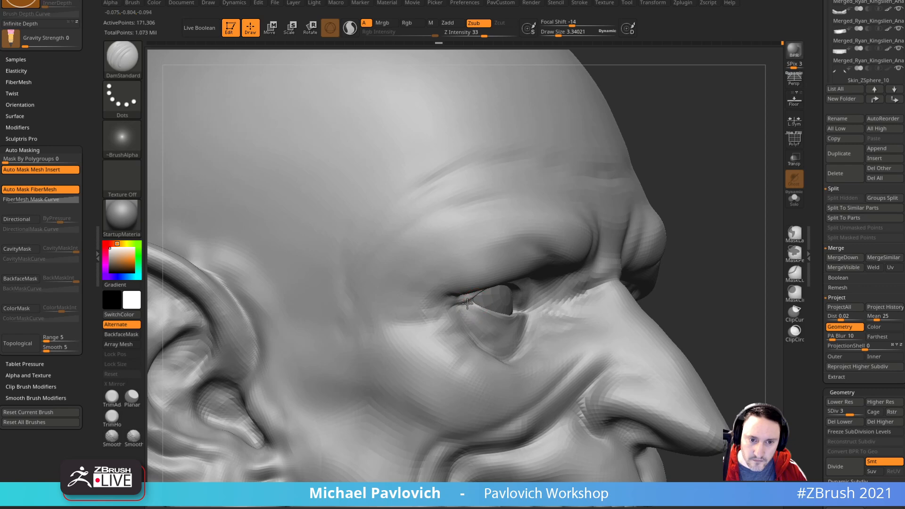
{"action": "key", "text": "s"}
{"action": "left_click", "coordinate": [448, 311]}
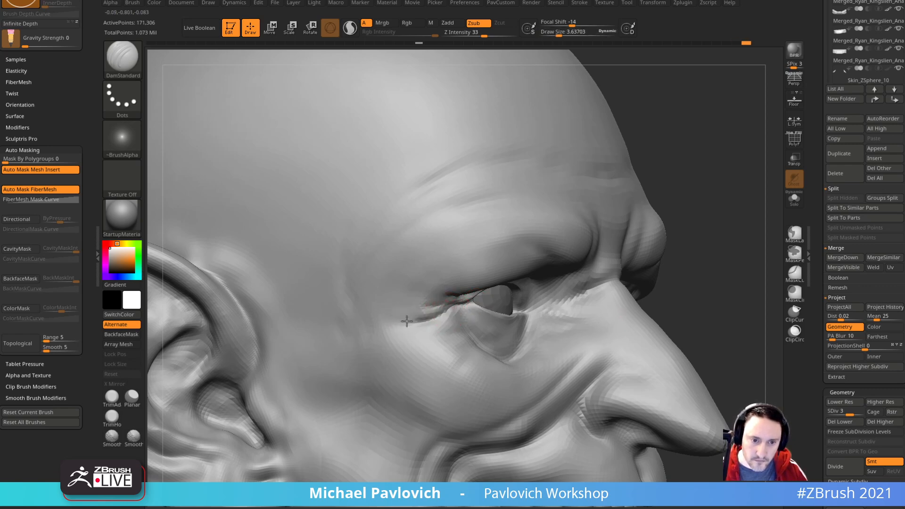
{"action": "mouse_move", "coordinate": [612, 254]}
{"action": "right_mouse_down"}
{"action": "mouse_move", "coordinate": [711, 210]}
{"action": "mouse_move", "coordinate": [613, 247]}
{"action": "mouse_move", "coordinate": [625, 267]}
{"action": "mouse_move", "coordinate": [552, 278]}
{"action": "right_mouse_up"}
{"action": "mouse_move", "coordinate": [368, 353]}
{"action": "left_mouse_down"}
{"action": "mouse_move", "coordinate": [356, 329]}
{"action": "mouse_move", "coordinate": [370, 359]}
{"action": "left_mouse_up"}
Step: Refine the creases at the inner eye corner and below the eye with DamStandard at about 3.6
{"action": "mouse_move", "coordinate": [632, 354]}
{"action": "right_mouse_down", "text": "ctrl"}
{"action": "mouse_move", "coordinate": [695, 253]}
{"action": "mouse_move", "coordinate": [726, 283]}
{"action": "mouse_move", "coordinate": [677, 224]}
{"action": "right_mouse_up", "text": "ctrl"}
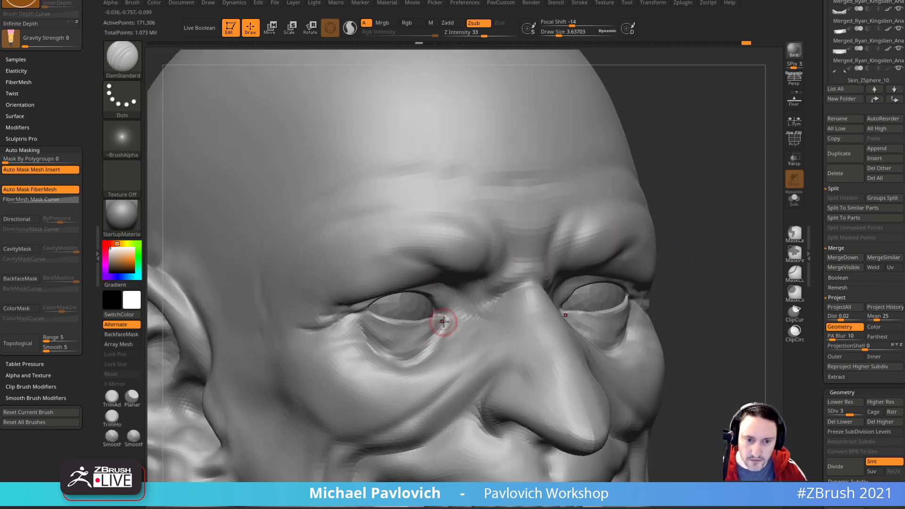
{"action": "right_click_drag", "start_coordinate": [709, 272], "coordinate": [684, 258]}
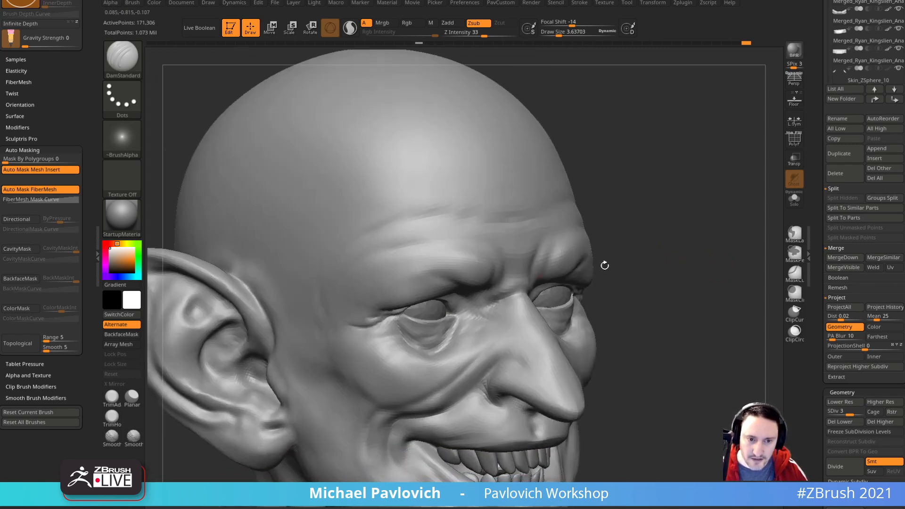
{"action": "mouse_move", "coordinate": [431, 319]}
{"action": "right_mouse_down"}
{"action": "mouse_move", "coordinate": [732, 256]}
{"action": "mouse_move", "coordinate": [552, 305]}
{"action": "right_mouse_up"}
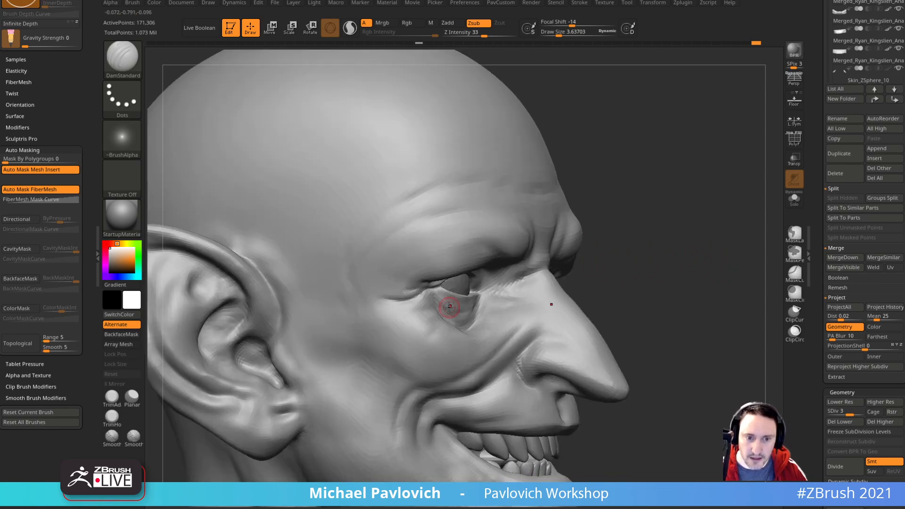
{"action": "mouse_move", "coordinate": [435, 303]}
{"action": "right_mouse_down"}
{"action": "mouse_move", "coordinate": [425, 316]}
{"action": "mouse_move", "coordinate": [398, 318]}
{"action": "mouse_move", "coordinate": [701, 249]}
{"action": "mouse_move", "coordinate": [488, 283]}
{"action": "mouse_move", "coordinate": [488, 314]}
{"action": "right_mouse_up"}
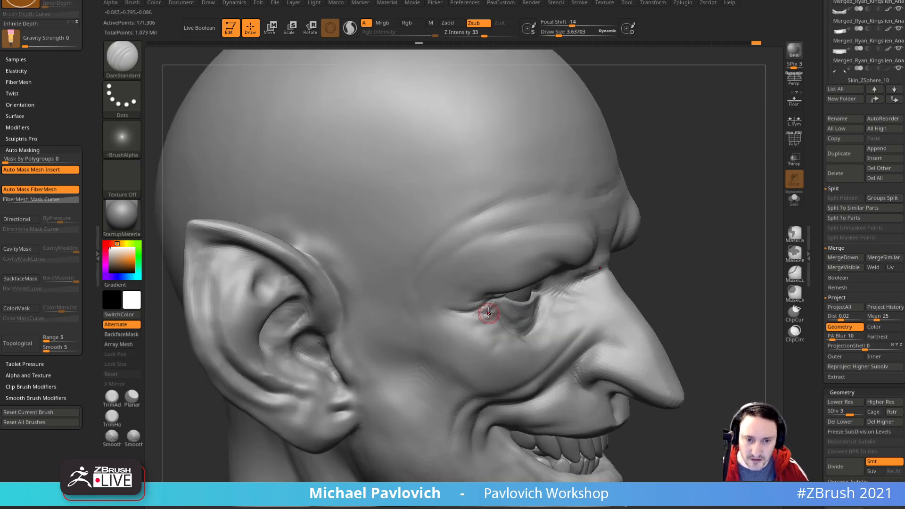
Step: Cut wrinkles below the outer eye corner with the Slash3 brush at about 5.6, setting its Z Intensity to 43
{"action": "key", "text": "b"}
{"action": "key", "text": "s"}
{"action": "key", "text": "3"}
{"action": "mouse_move", "coordinate": [718, 253]}
{"action": "right_mouse_down"}
{"action": "mouse_move", "coordinate": [695, 234]}
{"action": "mouse_move", "coordinate": [672, 235]}
{"action": "right_mouse_up"}
{"action": "key", "text": "]"}
{"action": "left_click_drag", "start_coordinate": [481, 319], "coordinate": [474, 309]}
{"action": "left_click_drag", "start_coordinate": [502, 36], "coordinate": [490, 36]}
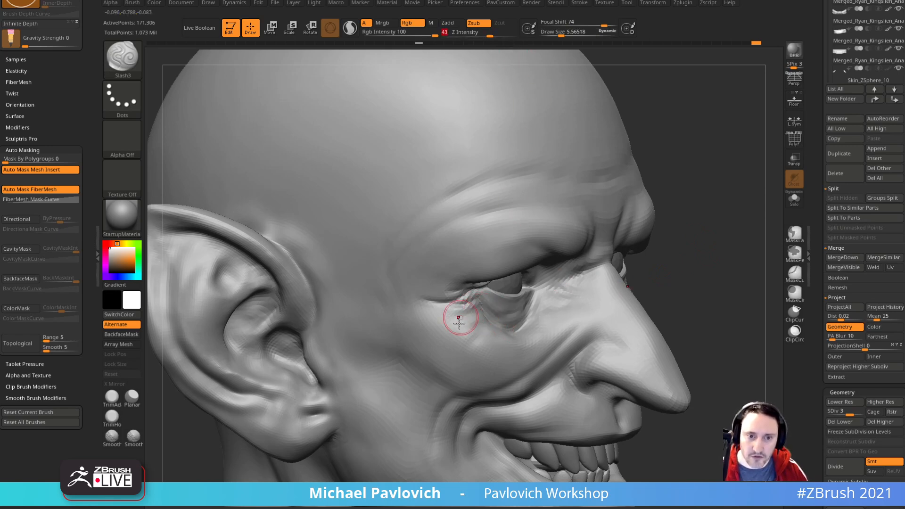
{"action": "mouse_move", "coordinate": [404, 314]}
{"action": "right_mouse_down"}
{"action": "mouse_move", "coordinate": [690, 244]}
{"action": "mouse_move", "coordinate": [697, 257]}
{"action": "right_mouse_up"}
Step: Add finer wrinkles beneath and beside the outer eye with the Slash3 brush at a size of about 4
{"action": "left_click_drag", "start_coordinate": [474, 313], "coordinate": [462, 319]}
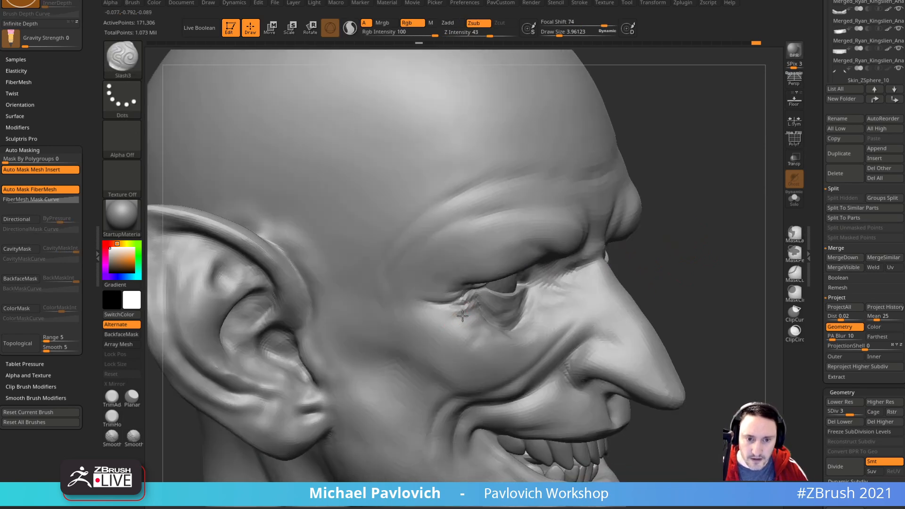
{"action": "mouse_move", "coordinate": [712, 258]}
{"action": "right_mouse_down"}
{"action": "mouse_move", "coordinate": [694, 231]}
{"action": "mouse_move", "coordinate": [683, 234]}
{"action": "right_mouse_up"}
{"action": "left_click_drag", "start_coordinate": [466, 304], "coordinate": [454, 308]}
{"action": "mouse_move", "coordinate": [666, 241]}
{"action": "right_mouse_down"}
{"action": "mouse_move", "coordinate": [687, 249]}
{"action": "mouse_move", "coordinate": [701, 226]}
{"action": "mouse_move", "coordinate": [307, 400]}
{"action": "mouse_move", "coordinate": [644, 263]}
{"action": "mouse_move", "coordinate": [508, 268]}
{"action": "right_mouse_up"}
{"action": "left_click_drag", "start_coordinate": [454, 309], "coordinate": [443, 308]}
{"action": "mouse_move", "coordinate": [481, 290]}
{"action": "right_mouse_down"}
{"action": "mouse_move", "coordinate": [625, 247]}
{"action": "mouse_move", "coordinate": [460, 297]}
{"action": "right_mouse_up"}
{"action": "mouse_move", "coordinate": [610, 264]}
{"action": "right_mouse_down"}
{"action": "mouse_move", "coordinate": [580, 264]}
{"action": "mouse_move", "coordinate": [543, 283]}
{"action": "right_mouse_up"}
Step: Adjust the wrinkled skin beneath the eyes with the Move brush at a size of about 8.4
{"action": "key", "text": "b"}
{"action": "key", "text": "m"}
{"action": "key", "text": "v"}
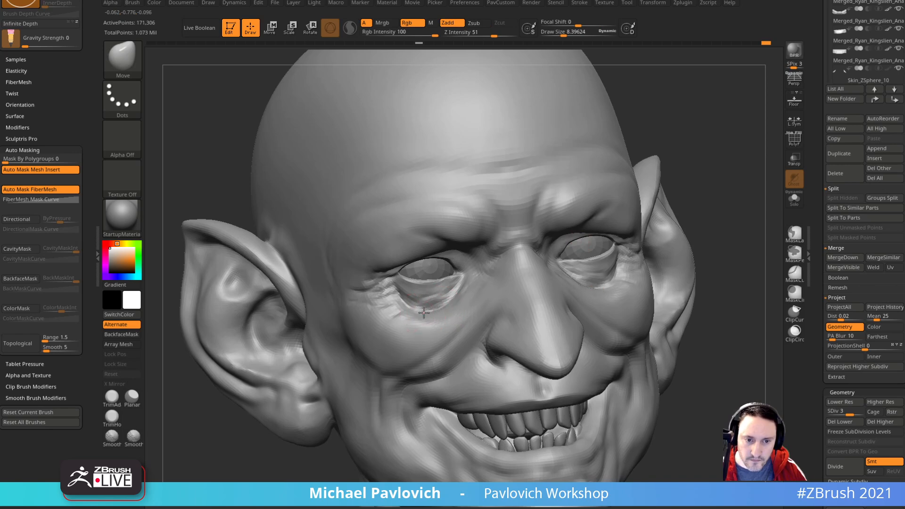
{"action": "right_click_drag", "start_coordinate": [667, 225], "coordinate": [744, 227]}
Step: Carve a crease from the outer eye corner across the temple toward the ear with DamStandard at about 6, softening it with Smooth
{"action": "key", "text": "b"}
{"action": "key", "text": "d"}
{"action": "key", "text": "s"}
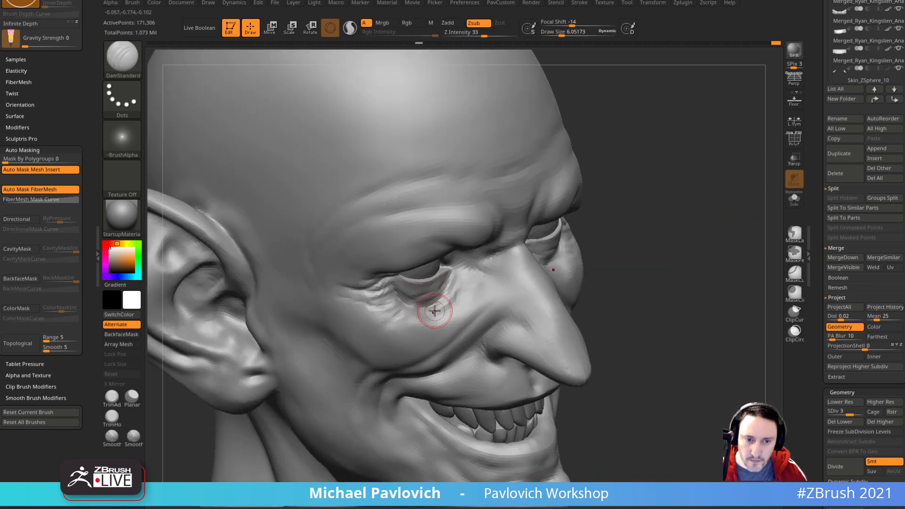
{"action": "right_click_drag", "start_coordinate": [628, 276], "coordinate": [623, 221]}
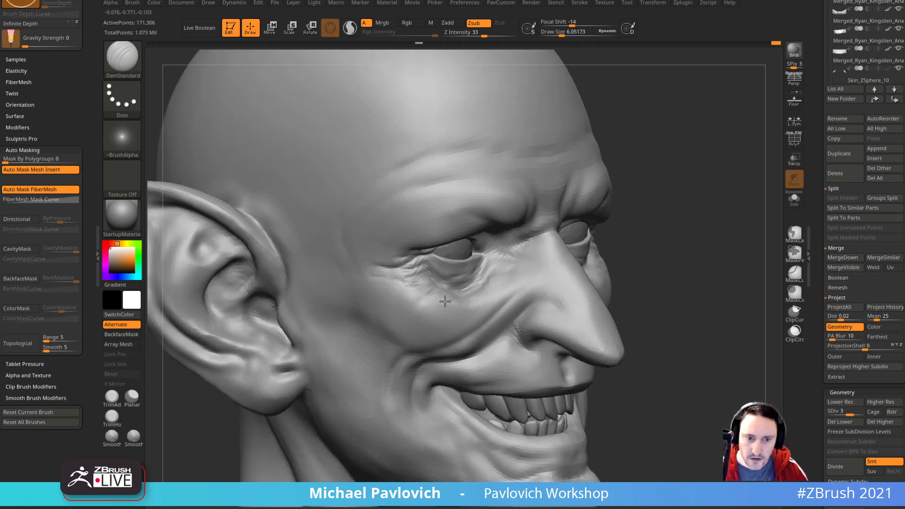
{"action": "right_click_drag", "start_coordinate": [564, 261], "coordinate": [542, 236]}
{"action": "right_click_drag", "start_coordinate": [601, 240], "coordinate": [607, 247], "text": "alt"}
{"action": "left_click_drag", "start_coordinate": [370, 280], "coordinate": [422, 274], "text": "shift"}
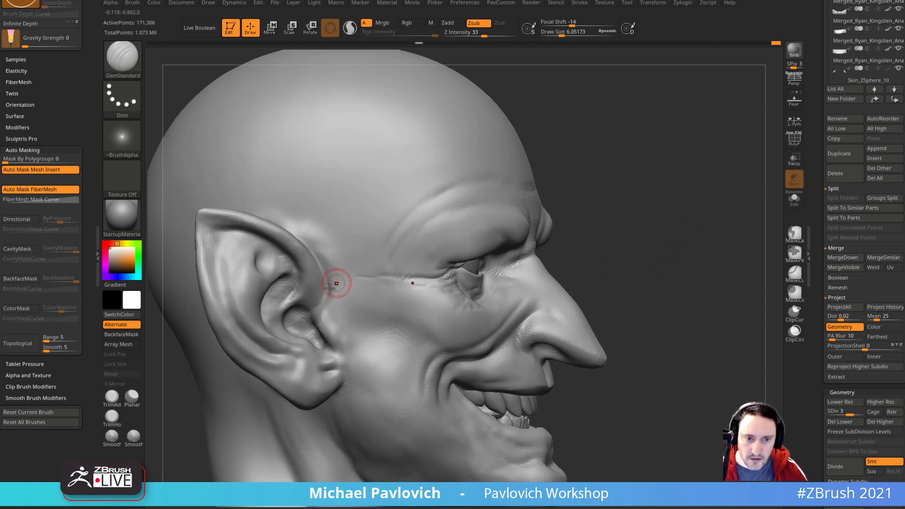
Step: Check the head subtool's polygon and point details in the subtool list
{"action": "right_click_drag", "start_coordinate": [641, 240], "coordinate": [566, 238]}
{"action": "right_click_drag", "start_coordinate": [566, 238], "coordinate": [573, 203], "text": "ctrl"}
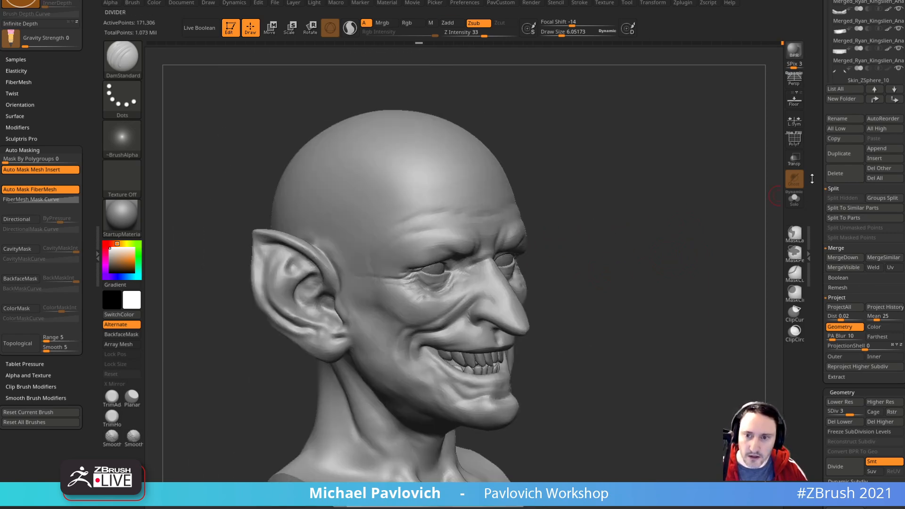
{"action": "scroll", "coordinate": [863, 188], "scroll_direction": "up", "scroll_amount": 5}
{"action": "mouse_move", "coordinate": [889, 204]}
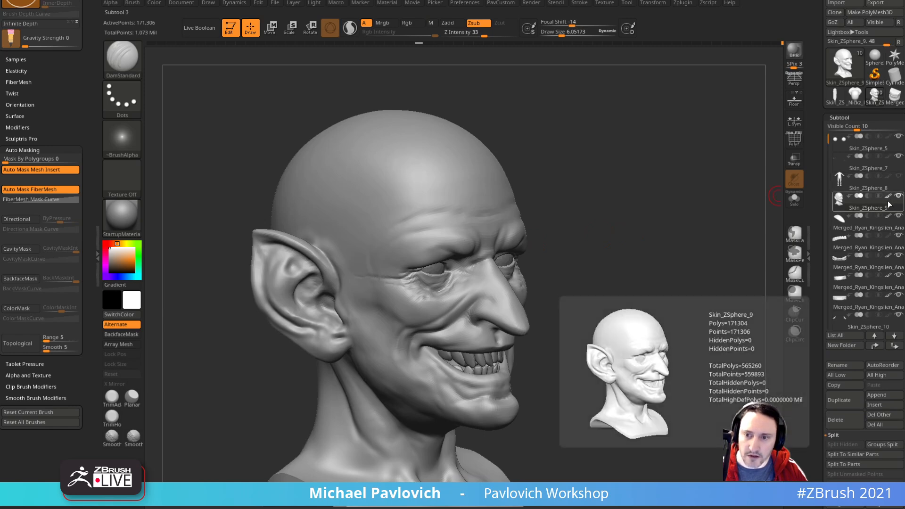
Step: Sharpen the crease around the nostril wing with DamStandard at a size of about 6
{"action": "mouse_move", "coordinate": [693, 269]}
{"action": "right_mouse_down"}
{"action": "mouse_move", "coordinate": [684, 210]}
{"action": "mouse_move", "coordinate": [717, 224]}
{"action": "mouse_move", "coordinate": [700, 215]}
{"action": "mouse_move", "coordinate": [713, 234]}
{"action": "mouse_move", "coordinate": [736, 228]}
{"action": "mouse_move", "coordinate": [729, 218]}
{"action": "mouse_move", "coordinate": [520, 249]}
{"action": "mouse_move", "coordinate": [592, 171]}
{"action": "right_mouse_up"}
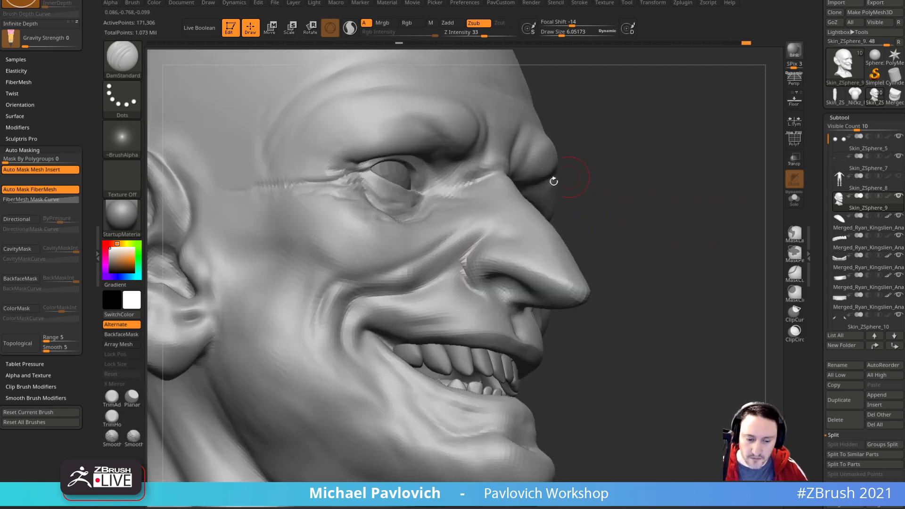
{"action": "mouse_move", "coordinate": [614, 242]}
{"action": "right_mouse_down", "text": "alt"}
{"action": "mouse_move", "coordinate": [588, 236]}
{"action": "mouse_move", "coordinate": [474, 283]}
{"action": "right_mouse_up", "text": "alt"}
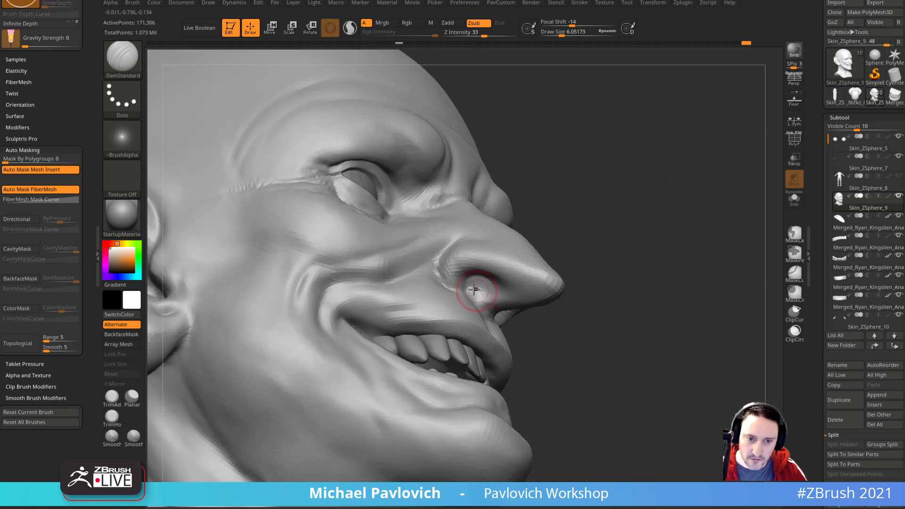
{"action": "right_click_drag", "start_coordinate": [571, 254], "coordinate": [489, 234]}
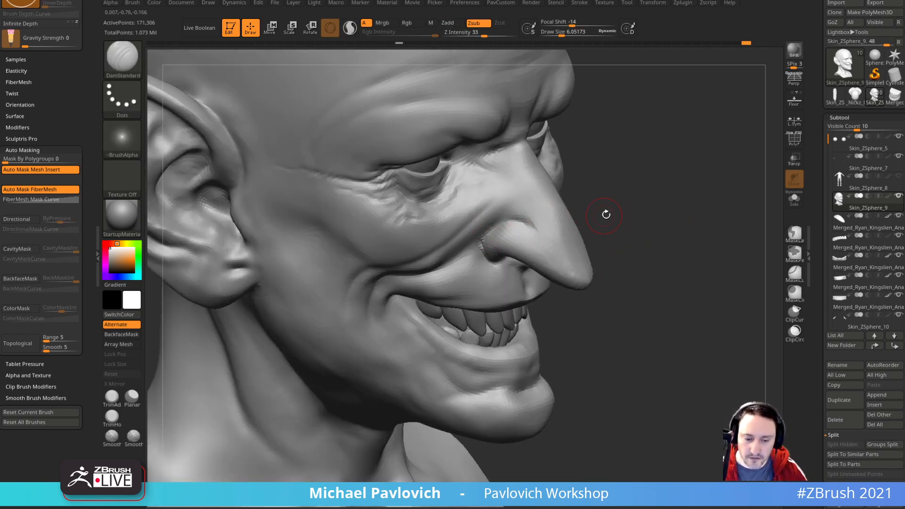
{"action": "right_click_drag", "start_coordinate": [596, 216], "coordinate": [604, 234]}
{"action": "right_click_drag", "start_coordinate": [525, 184], "coordinate": [638, 200]}
{"action": "right_click_drag", "start_coordinate": [410, 257], "coordinate": [553, 172]}
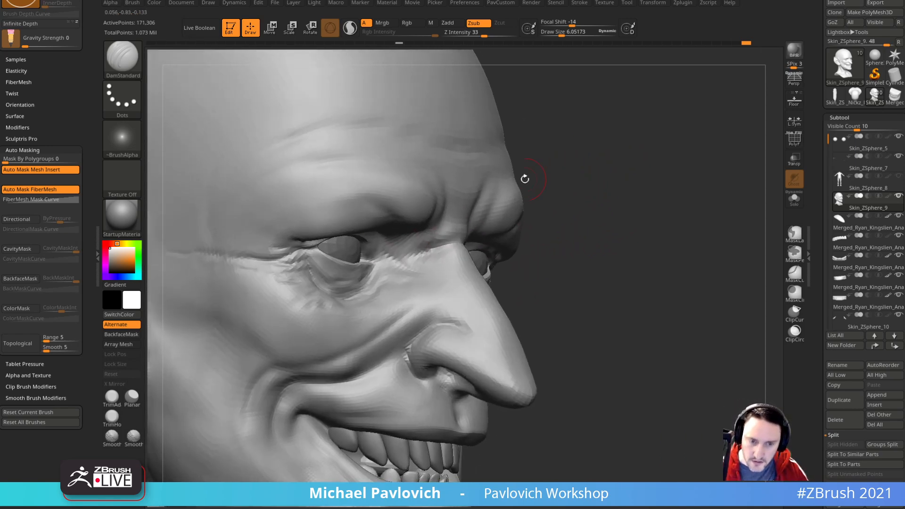
Step: Carve bunched wrinkles on the side of the nose bridge beside the inner eye corners with DamStandard at about 6
{"action": "right_click_drag", "start_coordinate": [413, 263], "coordinate": [542, 208]}
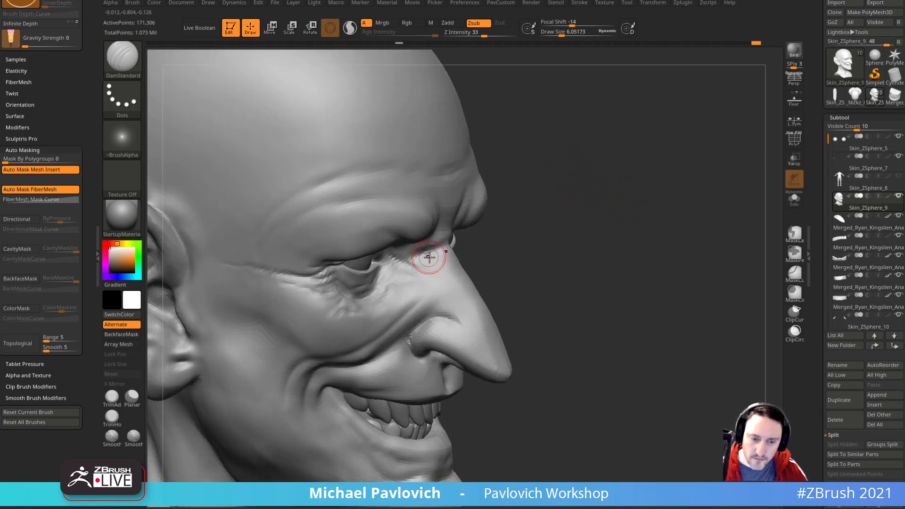
{"action": "mouse_move", "coordinate": [422, 272]}
{"action": "right_mouse_down"}
{"action": "mouse_move", "coordinate": [531, 234]}
{"action": "mouse_move", "coordinate": [556, 214]}
{"action": "mouse_move", "coordinate": [543, 217]}
{"action": "mouse_move", "coordinate": [551, 234]}
{"action": "mouse_move", "coordinate": [424, 282]}
{"action": "right_mouse_up"}
{"action": "mouse_move", "coordinate": [547, 232]}
{"action": "right_mouse_down"}
{"action": "mouse_move", "coordinate": [539, 253]}
{"action": "mouse_move", "coordinate": [414, 303]}
{"action": "right_mouse_up"}
{"action": "mouse_move", "coordinate": [563, 232]}
{"action": "right_mouse_down"}
{"action": "mouse_move", "coordinate": [464, 255]}
{"action": "mouse_move", "coordinate": [560, 225]}
{"action": "mouse_move", "coordinate": [422, 319]}
{"action": "right_mouse_up"}
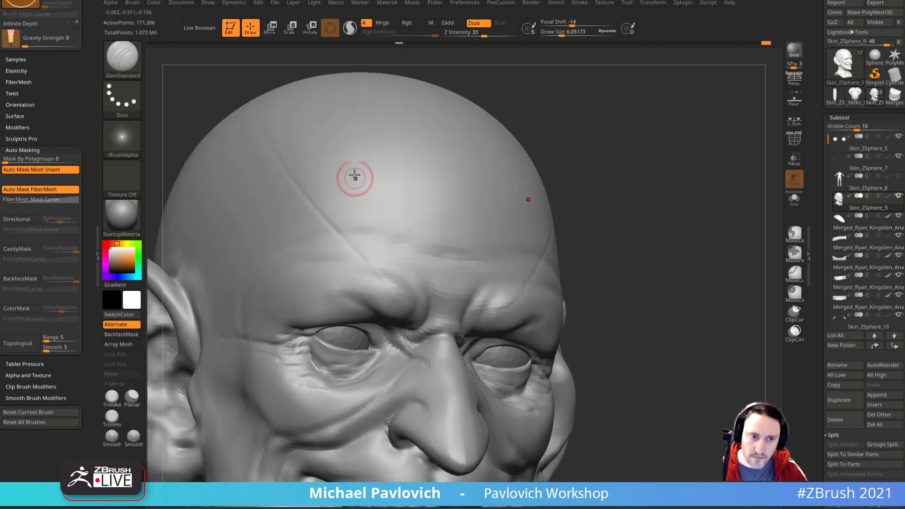
{"action": "mouse_move", "coordinate": [430, 202]}
{"action": "right_mouse_down"}
{"action": "mouse_move", "coordinate": [662, 195]}
{"action": "mouse_move", "coordinate": [387, 324]}
{"action": "right_mouse_up"}
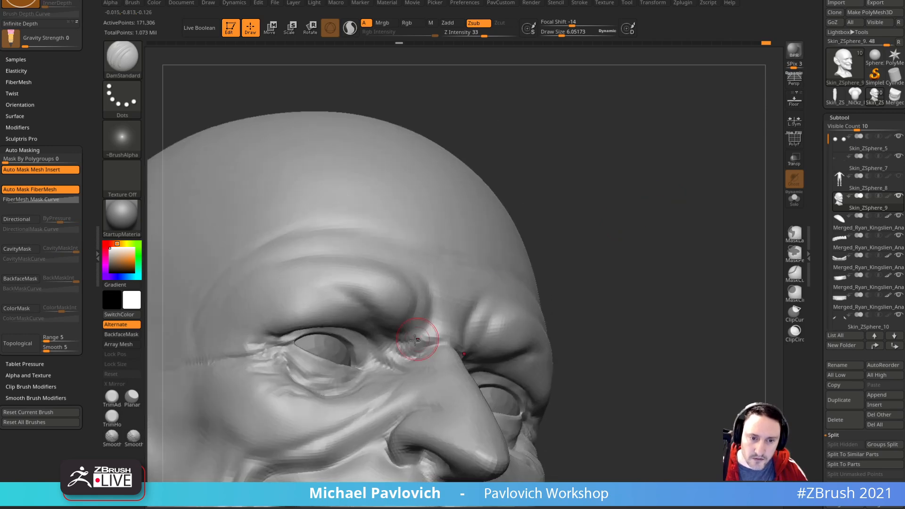
{"action": "right_click_drag", "start_coordinate": [581, 230], "coordinate": [432, 303]}
{"action": "right_click_drag", "start_coordinate": [555, 221], "coordinate": [425, 304]}
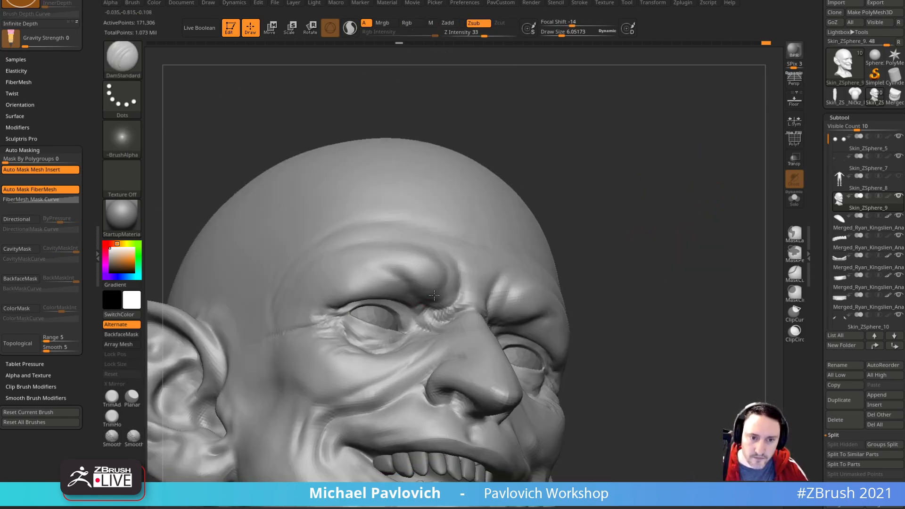
{"action": "right_click_drag", "start_coordinate": [622, 214], "coordinate": [475, 261]}
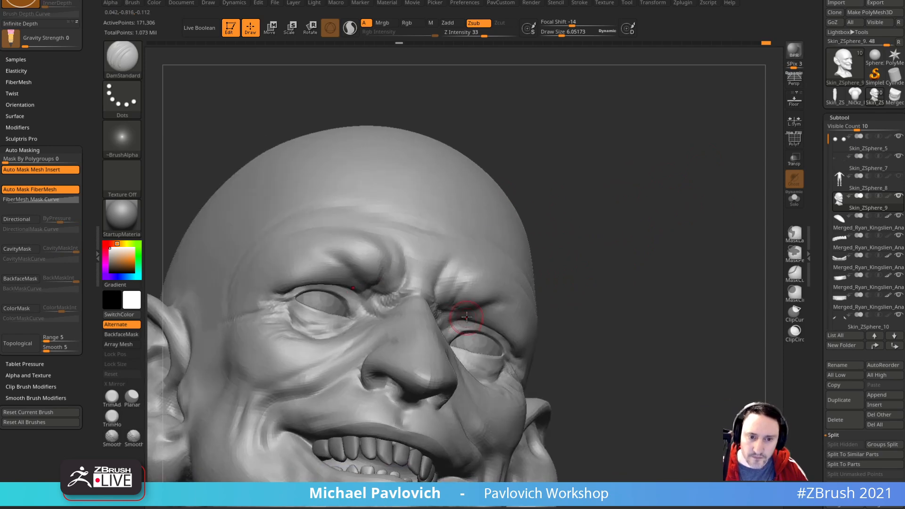
{"action": "right_click_drag", "start_coordinate": [466, 312], "coordinate": [637, 208]}
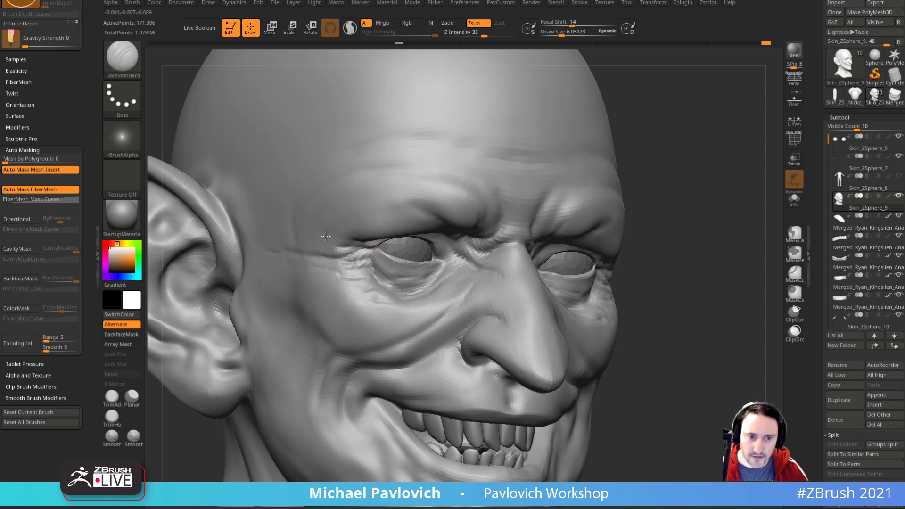
Step: Add more crow's-feet lines fanning over the temple and a fold at the brow's outer end with DamStandard at about 6
{"action": "key", "text": "f"}
{"action": "right_click_drag", "start_coordinate": [627, 172], "coordinate": [434, 257]}
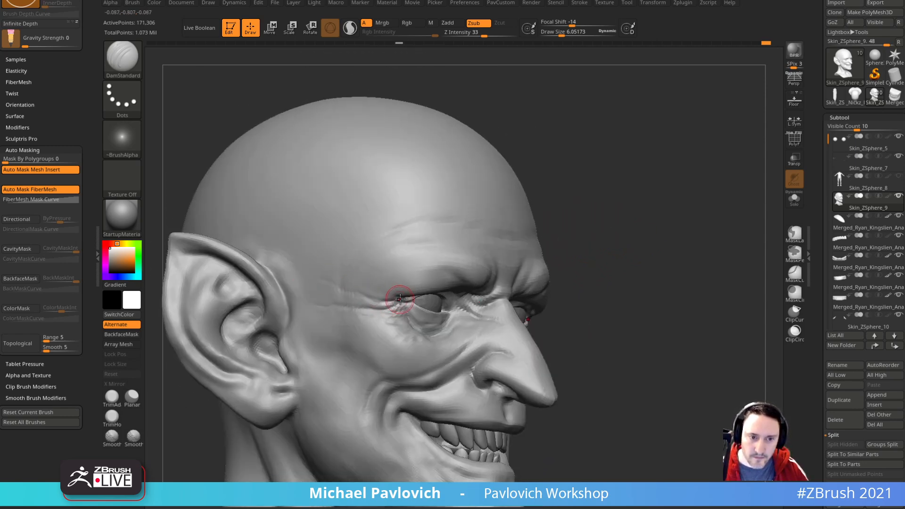
{"action": "mouse_move", "coordinate": [395, 265]}
{"action": "right_mouse_down"}
{"action": "mouse_move", "coordinate": [598, 231]}
{"action": "mouse_move", "coordinate": [438, 309]}
{"action": "right_mouse_up"}
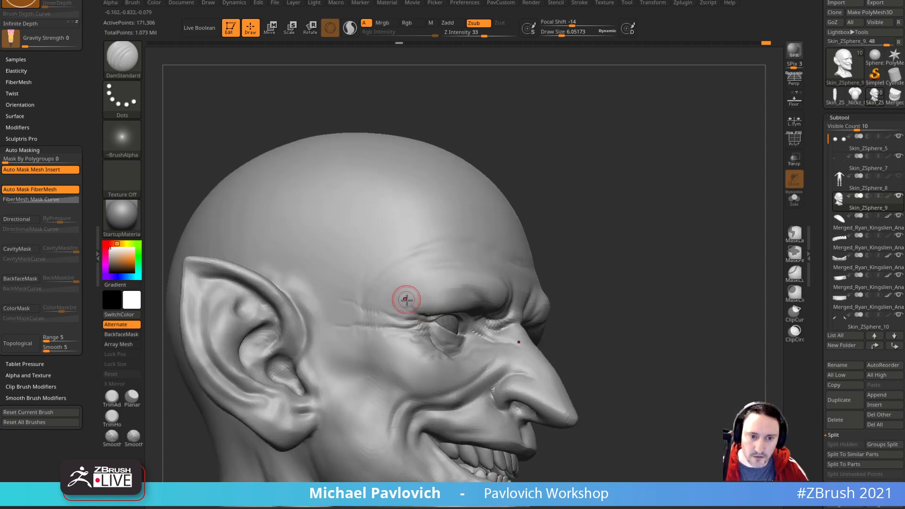
{"action": "left_click_drag", "start_coordinate": [610, 267], "coordinate": [595, 184], "text": "alt"}
{"action": "left_click_drag", "start_coordinate": [595, 236], "coordinate": [625, 233]}
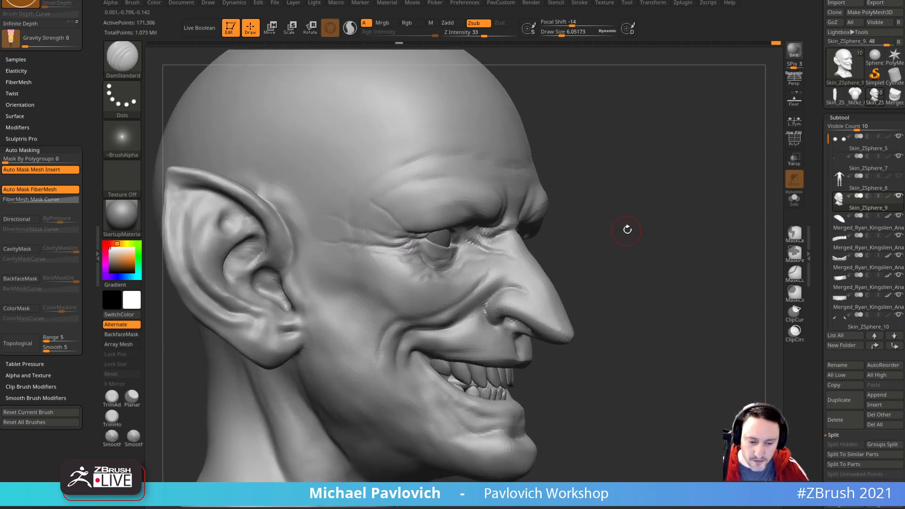
{"action": "right_click_drag", "start_coordinate": [625, 233], "coordinate": [441, 283]}
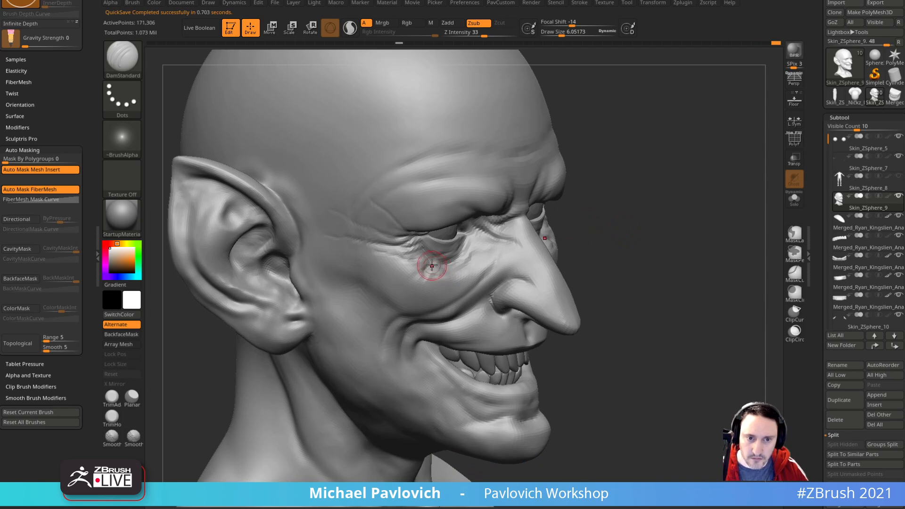
{"action": "mouse_move", "coordinate": [411, 290]}
{"action": "right_mouse_down"}
{"action": "mouse_move", "coordinate": [651, 238]}
{"action": "mouse_move", "coordinate": [453, 309]}
{"action": "right_mouse_up"}
Step: Adjust the shape of the mouth corners with the Move brush at a size of about 9
{"action": "mouse_move", "coordinate": [587, 234]}
{"action": "left_mouse_down"}
{"action": "mouse_move", "coordinate": [637, 253]}
{"action": "mouse_move", "coordinate": [612, 242]}
{"action": "mouse_move", "coordinate": [594, 200]}
{"action": "left_mouse_up"}
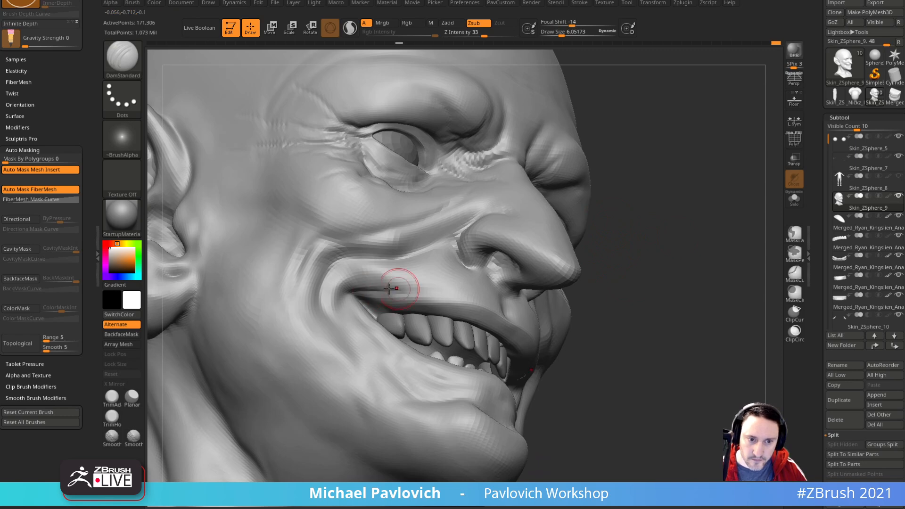
{"action": "left_click_drag", "start_coordinate": [604, 249], "coordinate": [592, 265]}
{"action": "mouse_move", "coordinate": [694, 262]}
{"action": "left_mouse_down", "text": "alt"}
{"action": "mouse_move", "coordinate": [749, 273]}
{"action": "mouse_move", "coordinate": [622, 283]}
{"action": "mouse_move", "coordinate": [609, 264]}
{"action": "mouse_move", "coordinate": [592, 276]}
{"action": "mouse_move", "coordinate": [477, 272]}
{"action": "left_mouse_up", "text": "alt"}
{"action": "key", "text": "bracketright"}
{"action": "key", "text": "bracketright"}
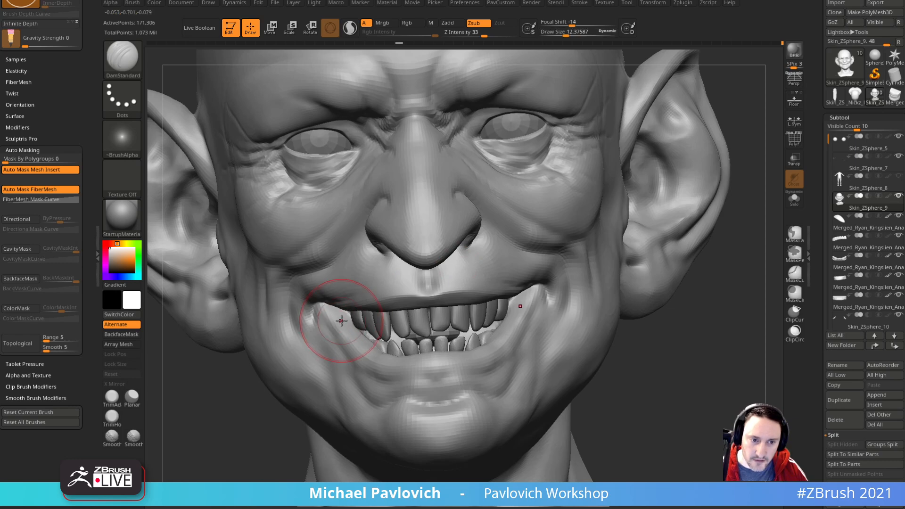
{"action": "key", "text": "b"}
{"action": "key", "text": "m"}
{"action": "key", "text": "v"}
{"action": "left_click_drag", "start_coordinate": [334, 319], "coordinate": [336, 326]}
{"action": "key", "text": "bracketleft"}
{"action": "key", "text": "bracketleft"}
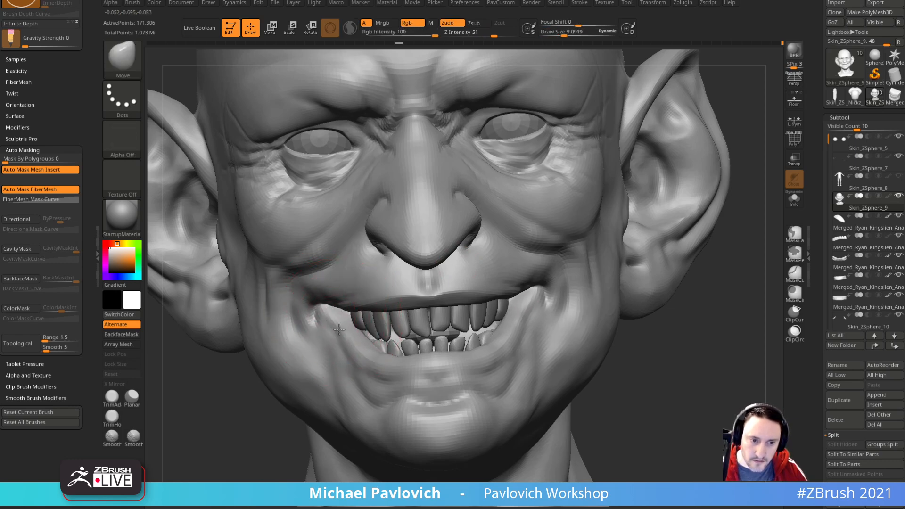
{"action": "left_click_drag", "start_coordinate": [200, 456], "coordinate": [263, 360], "text": "shift"}
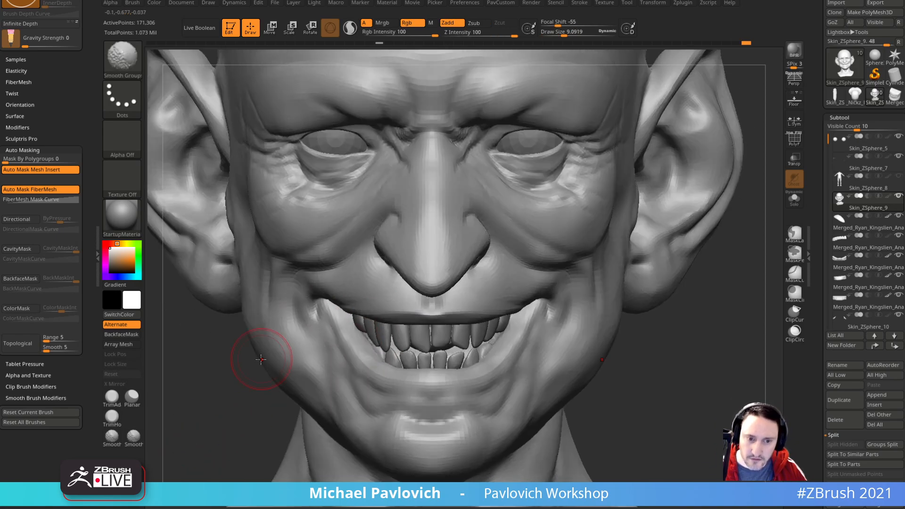
Step: Select the upper teeth subtool and reshape the dental arch with the Move brush at a size of about 28
{"action": "left_click", "coordinate": [366, 326], "text": "alt"}
{"action": "left_click_drag", "start_coordinate": [235, 416], "coordinate": [257, 330]}
{"action": "left_click_drag", "start_coordinate": [348, 324], "coordinate": [340, 313]}
{"action": "left_click_drag", "start_coordinate": [632, 262], "coordinate": [599, 278]}
{"action": "left_click_drag", "start_coordinate": [511, 334], "coordinate": [494, 324]}
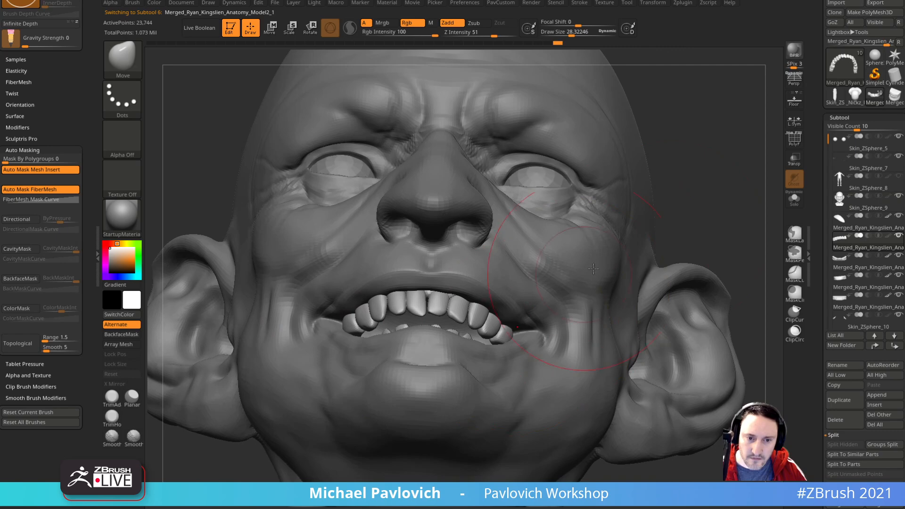
{"action": "left_click_drag", "start_coordinate": [683, 151], "coordinate": [698, 241]}
{"action": "left_click_drag", "start_coordinate": [681, 391], "coordinate": [703, 335]}
Step: Reselect the head subtool and define the upper lip's edge with DamStandard at a size of about 4.7
{"action": "key", "text": "b"}
{"action": "key", "text": "s"}
{"action": "key", "text": "t"}
{"action": "key", "text": "s"}
{"action": "left_click_drag", "start_coordinate": [353, 360], "coordinate": [344, 360]}
{"action": "left_click", "coordinate": [348, 360], "text": "alt"}
{"action": "right_click_drag", "start_coordinate": [699, 374], "coordinate": [679, 299]}
{"action": "key", "text": "b"}
{"action": "key", "text": "d"}
{"action": "key", "text": "s"}
{"action": "right_click_drag", "start_coordinate": [445, 293], "coordinate": [374, 323]}
{"action": "left_click_drag", "start_coordinate": [353, 315], "coordinate": [403, 306]}
{"action": "right_click_drag", "start_coordinate": [445, 298], "coordinate": [462, 307]}
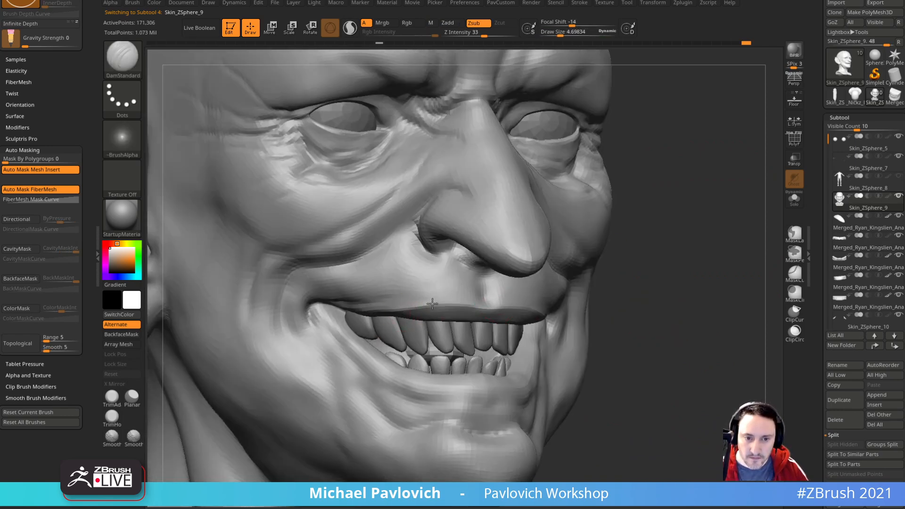
{"action": "right_click_drag", "start_coordinate": [523, 300], "coordinate": [653, 316]}
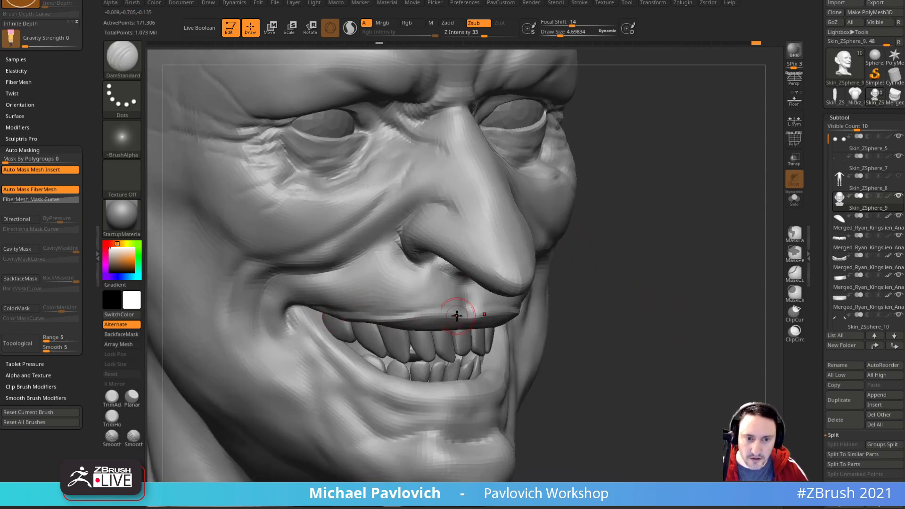
Step: Build up the area between nose and upper lip with the Standard brush at about 4.7 and smooth it
{"action": "mouse_move", "coordinate": [574, 295]}
{"action": "right_mouse_down"}
{"action": "mouse_move", "coordinate": [601, 301]}
{"action": "mouse_move", "coordinate": [566, 304]}
{"action": "right_mouse_up"}
{"action": "key", "text": "b"}
{"action": "key", "text": "s"}
{"action": "key", "text": "t"}
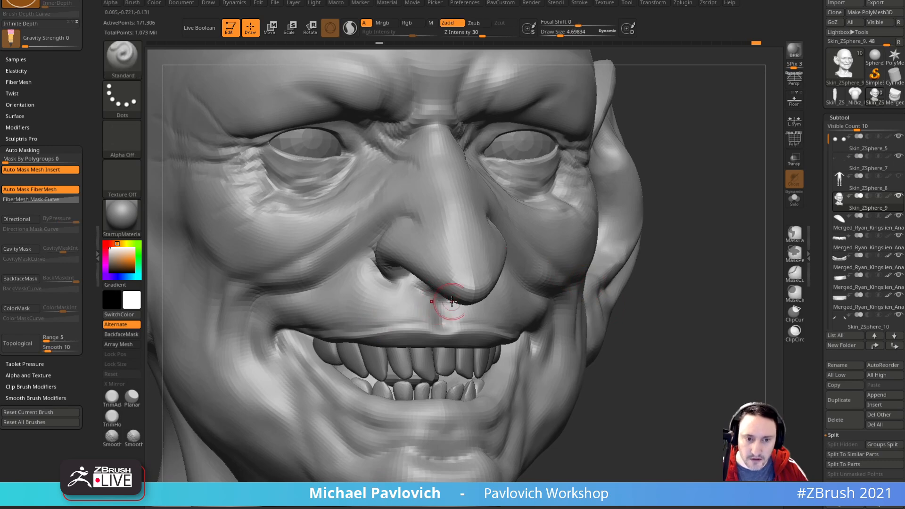
{"action": "right_click_drag", "start_coordinate": [627, 252], "coordinate": [596, 256]}
{"action": "left_click_drag", "start_coordinate": [444, 315], "coordinate": [482, 310], "text": "shift"}
{"action": "mouse_move", "coordinate": [617, 308]}
{"action": "right_mouse_down"}
{"action": "mouse_move", "coordinate": [742, 262]}
{"action": "mouse_move", "coordinate": [652, 241]}
{"action": "right_mouse_up"}
{"action": "left_click_drag", "start_coordinate": [440, 319], "coordinate": [394, 310], "text": "shift"}
{"action": "right_click_drag", "start_coordinate": [394, 310], "coordinate": [349, 311]}
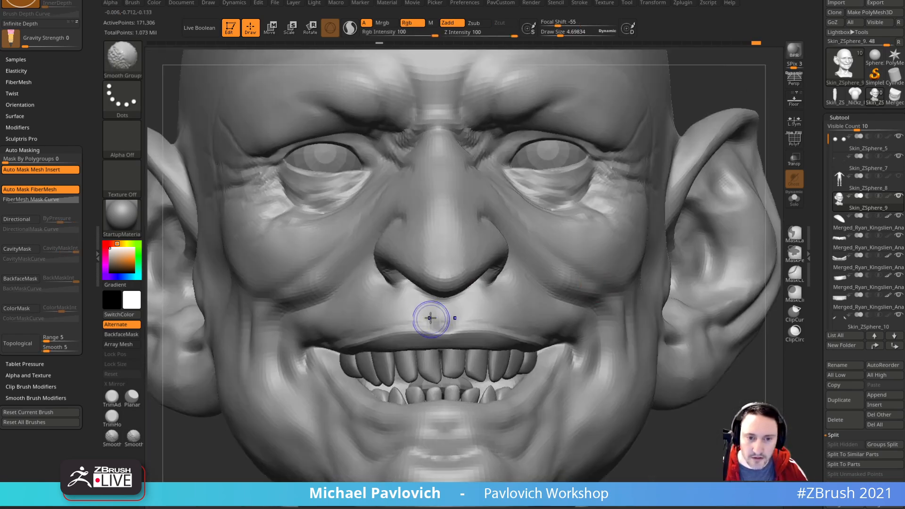
Step: Refine the nostril wing and the underside of the nose with DamStandard at a size of about 8.4
{"action": "mouse_move", "coordinate": [660, 278]}
{"action": "right_mouse_down"}
{"action": "mouse_move", "coordinate": [758, 370]}
{"action": "mouse_move", "coordinate": [710, 297]}
{"action": "mouse_move", "coordinate": [675, 288]}
{"action": "mouse_move", "coordinate": [684, 288]}
{"action": "right_mouse_up"}
{"action": "key", "text": "b"}
{"action": "key", "text": "d"}
{"action": "key", "text": "s"}
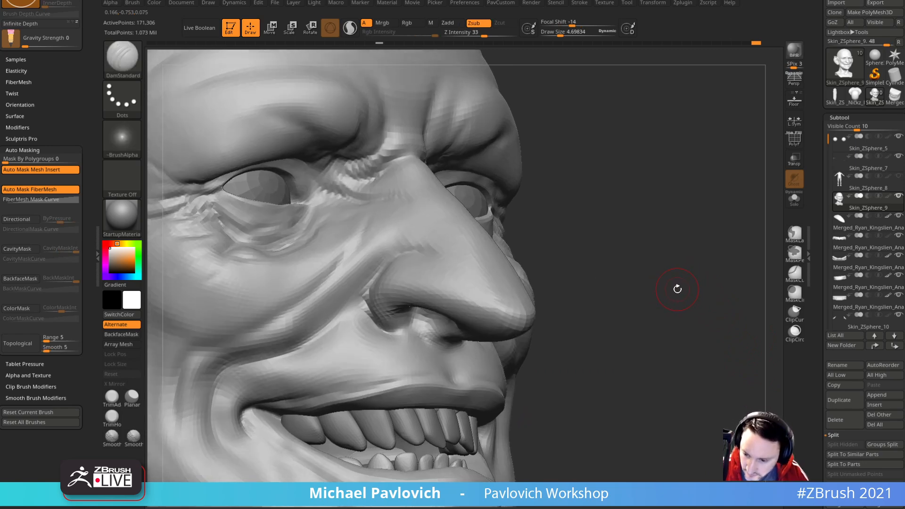
{"action": "right_click_drag", "start_coordinate": [675, 296], "coordinate": [524, 303]}
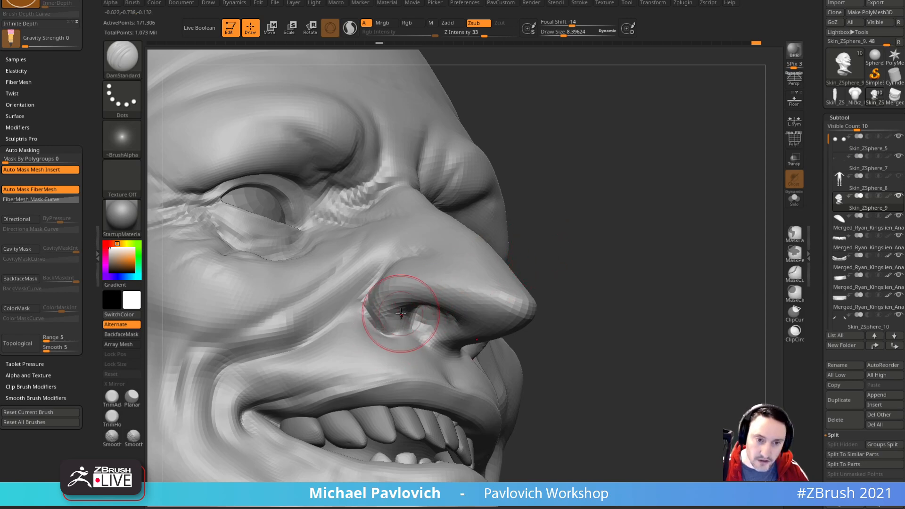
{"action": "mouse_move", "coordinate": [547, 294]}
{"action": "right_mouse_down"}
{"action": "mouse_move", "coordinate": [411, 308]}
{"action": "mouse_move", "coordinate": [532, 269]}
{"action": "mouse_move", "coordinate": [452, 340]}
{"action": "right_mouse_up"}
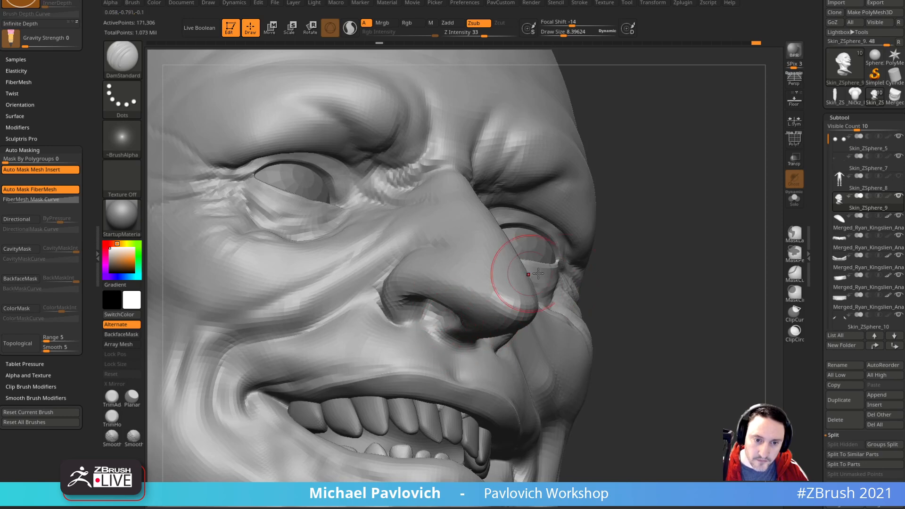
{"action": "right_click_drag", "start_coordinate": [501, 277], "coordinate": [418, 320]}
{"action": "mouse_move", "coordinate": [635, 288]}
{"action": "right_mouse_down"}
{"action": "mouse_move", "coordinate": [566, 270]}
{"action": "mouse_move", "coordinate": [681, 293]}
{"action": "mouse_move", "coordinate": [622, 273]}
{"action": "right_mouse_up"}
Step: Pull the mouth corners into a wider smile with the Move brush at sizes of about 27 and 15
{"action": "key", "text": "b"}
{"action": "key", "text": "m"}
{"action": "key", "text": "v"}
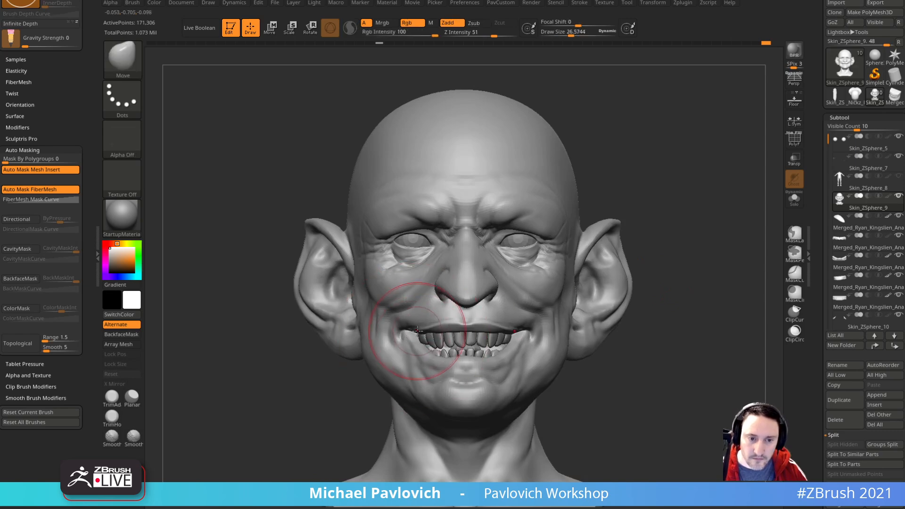
{"action": "mouse_move", "coordinate": [328, 387]}
{"action": "right_mouse_down"}
{"action": "mouse_move", "coordinate": [346, 372]}
{"action": "mouse_move", "coordinate": [338, 369]}
{"action": "right_mouse_up"}
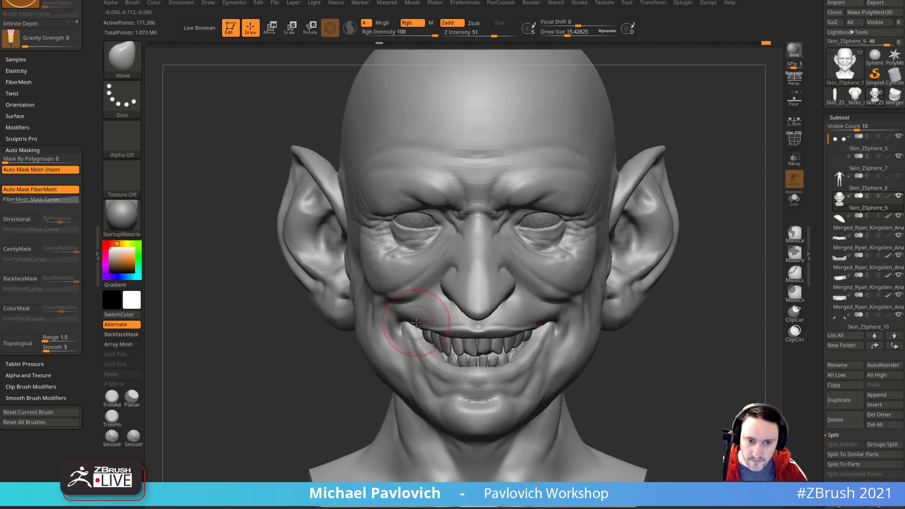
Step: Deepen the crease around the mouth corner with DamStandard at a size of about 6.6, and refine it with Clay at about 8.4
{"action": "key", "text": "b"}
{"action": "key", "text": "d"}
{"action": "key", "text": "s"}
{"action": "mouse_move", "coordinate": [285, 388]}
{"action": "right_mouse_down"}
{"action": "mouse_move", "coordinate": [313, 384]}
{"action": "mouse_move", "coordinate": [374, 309]}
{"action": "right_mouse_up"}
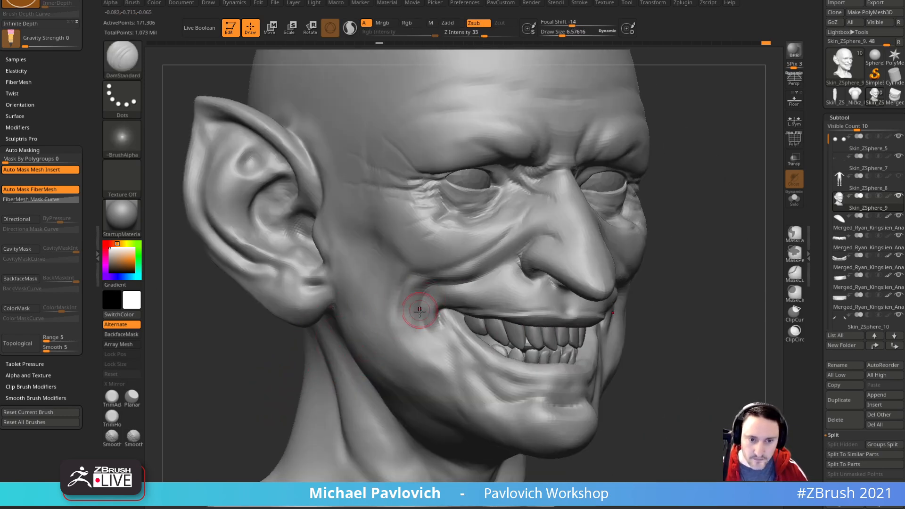
{"action": "mouse_move", "coordinate": [713, 293]}
{"action": "right_mouse_down"}
{"action": "mouse_move", "coordinate": [731, 291]}
{"action": "mouse_move", "coordinate": [721, 275]}
{"action": "mouse_move", "coordinate": [673, 250]}
{"action": "right_mouse_up"}
{"action": "mouse_move", "coordinate": [736, 271]}
{"action": "right_mouse_down"}
{"action": "mouse_move", "coordinate": [691, 271]}
{"action": "mouse_move", "coordinate": [714, 289]}
{"action": "mouse_move", "coordinate": [731, 289]}
{"action": "mouse_move", "coordinate": [604, 289]}
{"action": "right_mouse_up"}
{"action": "key", "text": "b"}
{"action": "key", "text": "c"}
{"action": "key", "text": "l"}
{"action": "right_click_drag", "start_coordinate": [679, 289], "coordinate": [717, 279]}
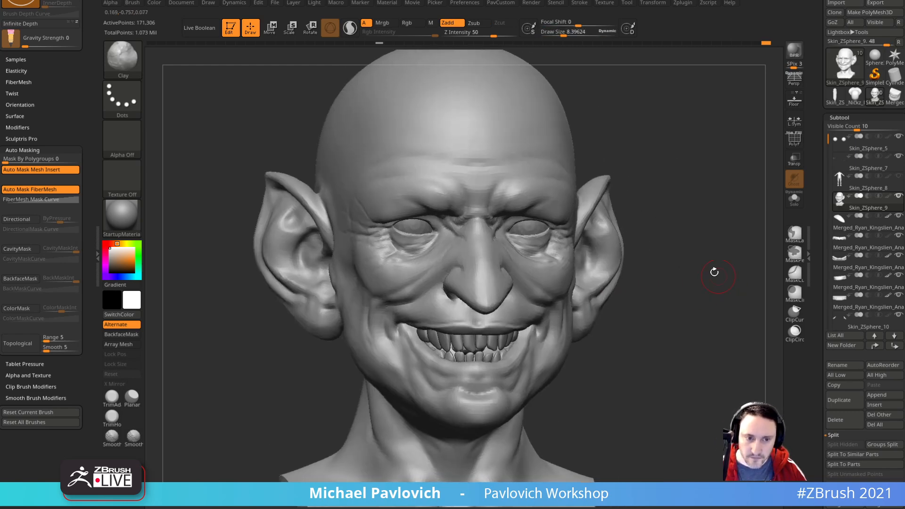
Step: Try to reshape the outer contour of the lower cheek with the Move brush at a size of about 18
{"action": "key", "text": "b"}
{"action": "key", "text": "m"}
{"action": "key", "text": "v"}
{"action": "right_click_drag", "start_coordinate": [356, 317], "coordinate": [340, 316]}
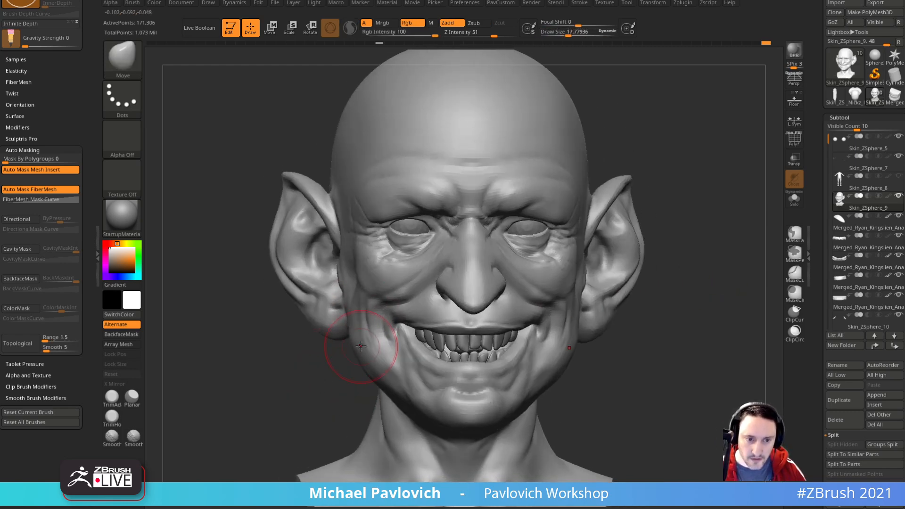
{"action": "key", "text": "s"}
{"action": "left_click_drag", "start_coordinate": [356, 352], "coordinate": [371, 327]}
{"action": "right_click_drag", "start_coordinate": [659, 348], "coordinate": [555, 366]}
{"action": "key", "text": "ctrl+z"}
Step: Build up and smooth the cheek beside the mouth corner with the Clay brush at a size of about 8.4
{"action": "right_click_drag", "start_coordinate": [643, 364], "coordinate": [684, 360]}
{"action": "key", "text": "s"}
{"action": "left_click_drag", "start_coordinate": [393, 332], "coordinate": [383, 332]}
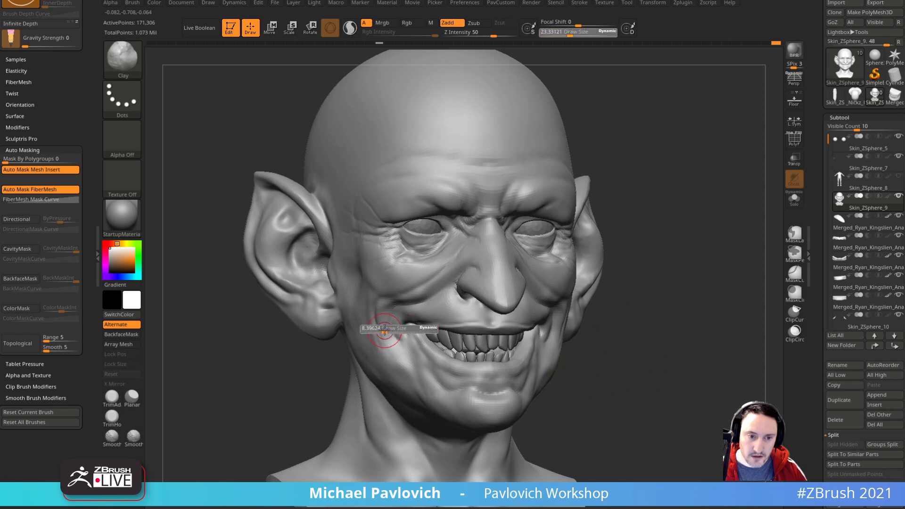
{"action": "right_click_drag", "start_coordinate": [359, 333], "coordinate": [404, 327]}
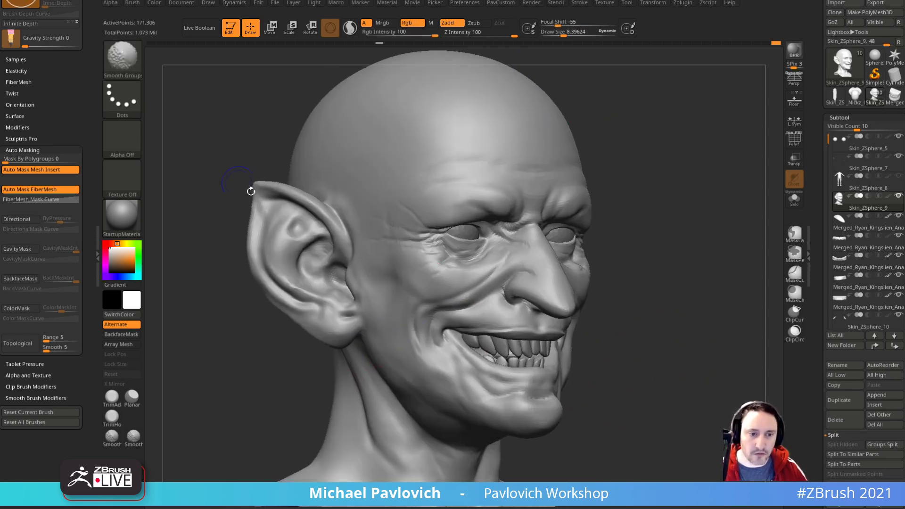
Step: Replace Smooth Groups with the regular Smooth as the smoothing brush, and lower the head to subdivision level 2
{"action": "key", "text": "b"}
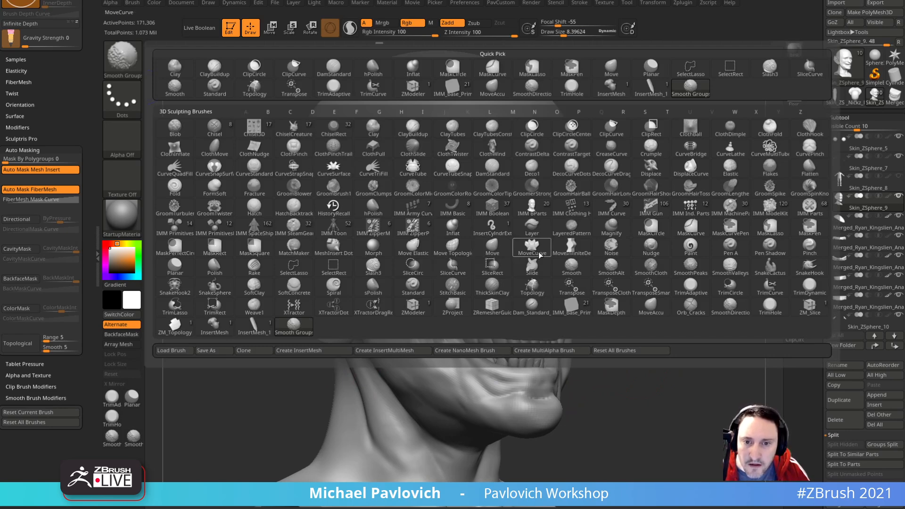
{"action": "left_click", "coordinate": [569, 283]}
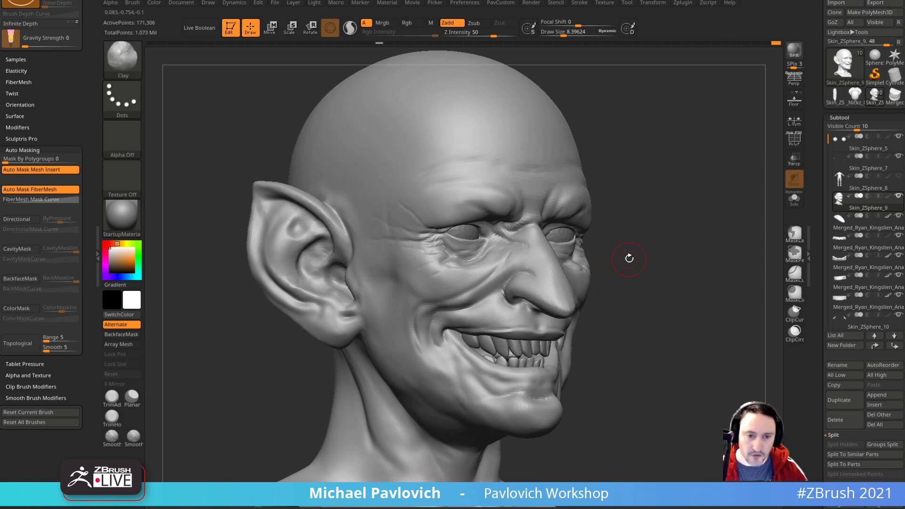
{"action": "right_click_drag", "start_coordinate": [626, 259], "coordinate": [388, 317]}
{"action": "scroll", "coordinate": [849, 283], "scroll_direction": "down", "scroll_amount": 5}
{"action": "left_click", "coordinate": [836, 303]}
{"action": "left_click_drag", "start_coordinate": [840, 323], "coordinate": [839, 323]}
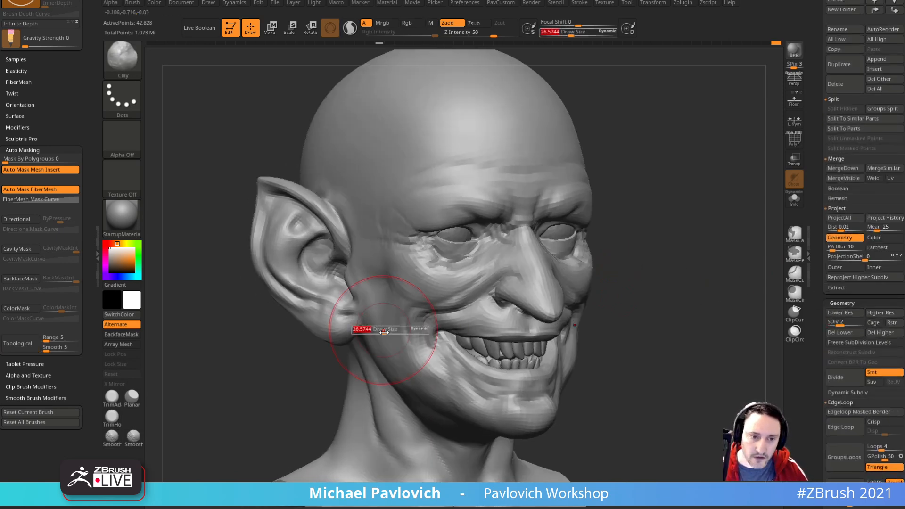
Step: Build up the cheekbone between the eye and the ear with the Standard brush at a size of about 9.8
{"action": "mouse_move", "coordinate": [702, 241]}
{"action": "right_mouse_down"}
{"action": "mouse_move", "coordinate": [638, 246]}
{"action": "mouse_move", "coordinate": [660, 252]}
{"action": "right_mouse_up"}
{"action": "key", "text": "b"}
{"action": "key", "text": "s"}
{"action": "key", "text": "t"}
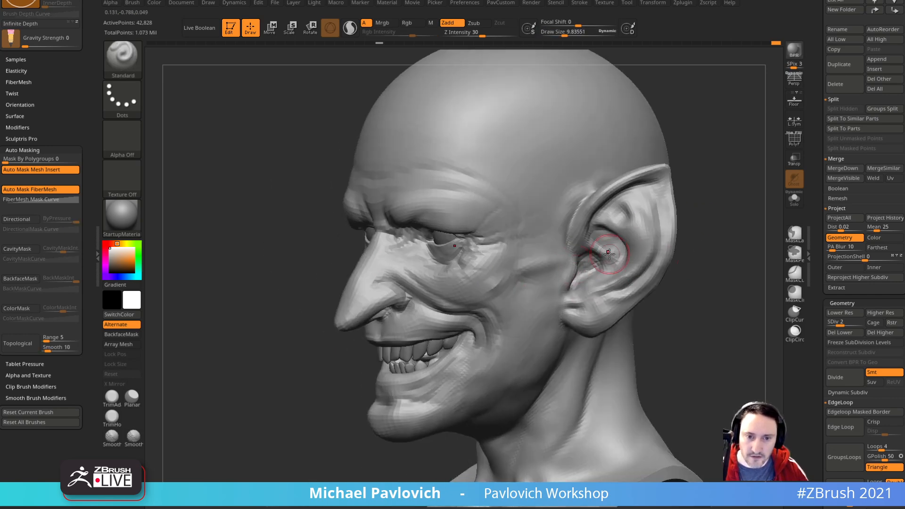
{"action": "mouse_move", "coordinate": [515, 277]}
{"action": "left_mouse_down"}
{"action": "mouse_move", "coordinate": [532, 271]}
{"action": "mouse_move", "coordinate": [519, 276]}
{"action": "left_mouse_up"}
{"action": "right_click_drag", "start_coordinate": [574, 257], "coordinate": [586, 263]}
{"action": "left_click_drag", "start_coordinate": [537, 265], "coordinate": [502, 278]}
{"action": "right_click_drag", "start_coordinate": [546, 253], "coordinate": [593, 257]}
Step: Adjust the cheekbone's shape with the Move brush at sizes of about 15 and 9, and smooth the area in front of the ear
{"action": "key", "text": "b"}
{"action": "key", "text": "m"}
{"action": "key", "text": "v"}
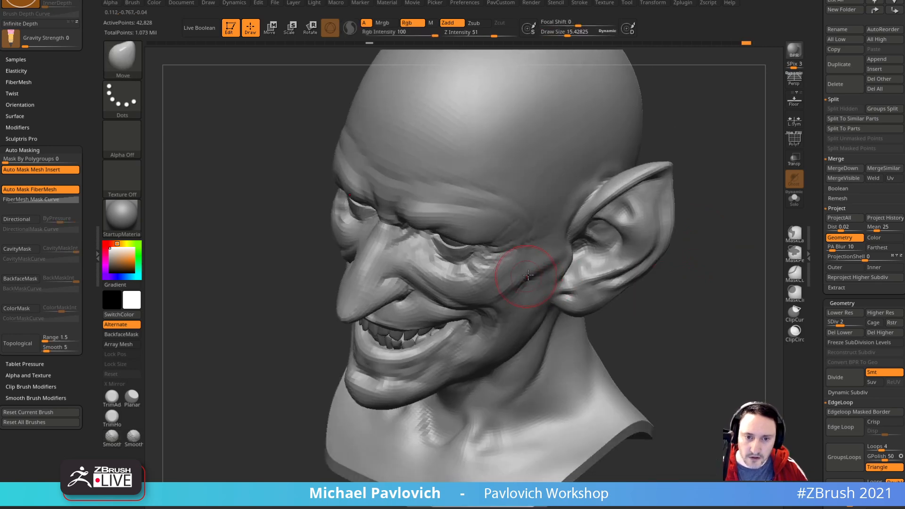
{"action": "right_click_drag", "start_coordinate": [702, 265], "coordinate": [566, 267]}
{"action": "key", "text": "["}
{"action": "left_click_drag", "start_coordinate": [538, 261], "coordinate": [561, 257], "text": "shift"}
{"action": "right_click_drag", "start_coordinate": [748, 271], "coordinate": [758, 263]}
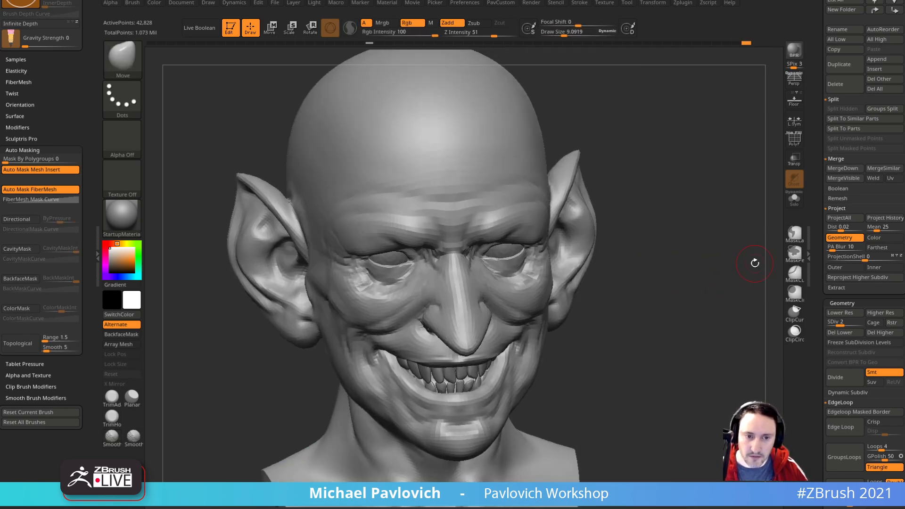
Step: Fill out the cheek between the ear and the mouth corner with Clay at a size of about 12.4 and smooth it
{"action": "key", "text": "b"}
{"action": "key", "text": "c"}
{"action": "key", "text": "l"}
{"action": "right_click_drag", "start_coordinate": [697, 235], "coordinate": [653, 241]}
{"action": "left_click_drag", "start_coordinate": [549, 302], "coordinate": [532, 265], "text": "shift"}
{"action": "right_click_drag", "start_coordinate": [673, 247], "coordinate": [618, 257]}
{"action": "key", "text": "s"}
{"action": "left_click_drag", "start_coordinate": [544, 284], "coordinate": [544, 272]}
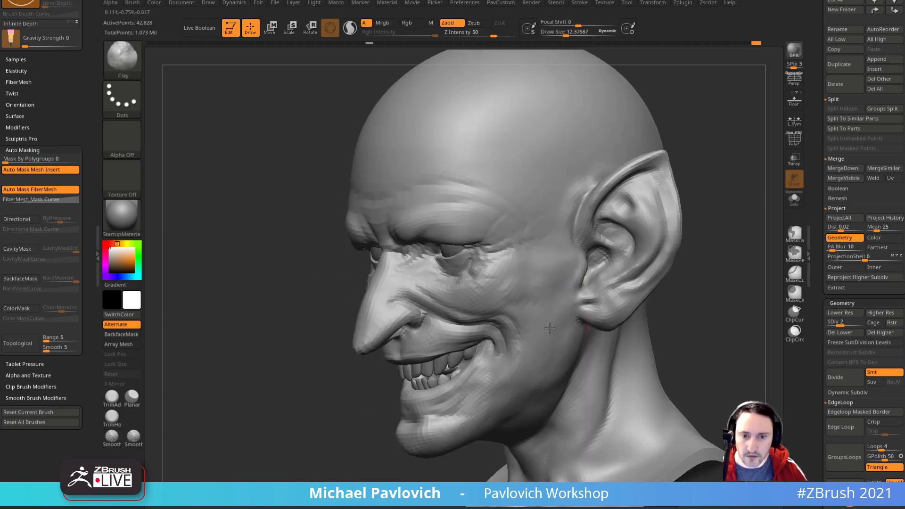
{"action": "mouse_move", "coordinate": [576, 296]}
{"action": "left_mouse_down", "text": "shift"}
{"action": "mouse_move", "coordinate": [560, 299]}
{"action": "mouse_move", "coordinate": [553, 315]}
{"action": "left_mouse_up", "text": "shift"}
{"action": "right_click_drag", "start_coordinate": [670, 295], "coordinate": [722, 288], "text": "shift"}
{"action": "mouse_move", "coordinate": [511, 291]}
{"action": "right_mouse_down"}
{"action": "mouse_move", "coordinate": [472, 288]}
{"action": "mouse_move", "coordinate": [427, 257]}
{"action": "right_mouse_up"}
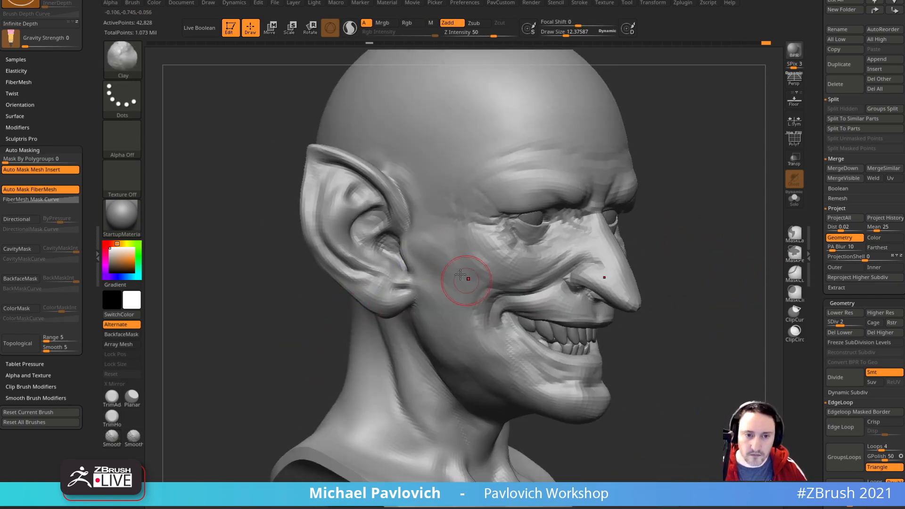
{"action": "mouse_move", "coordinate": [667, 337]}
{"action": "right_mouse_down"}
{"action": "mouse_move", "coordinate": [671, 313]}
{"action": "mouse_move", "coordinate": [648, 282]}
{"action": "mouse_move", "coordinate": [616, 277]}
{"action": "right_mouse_up"}
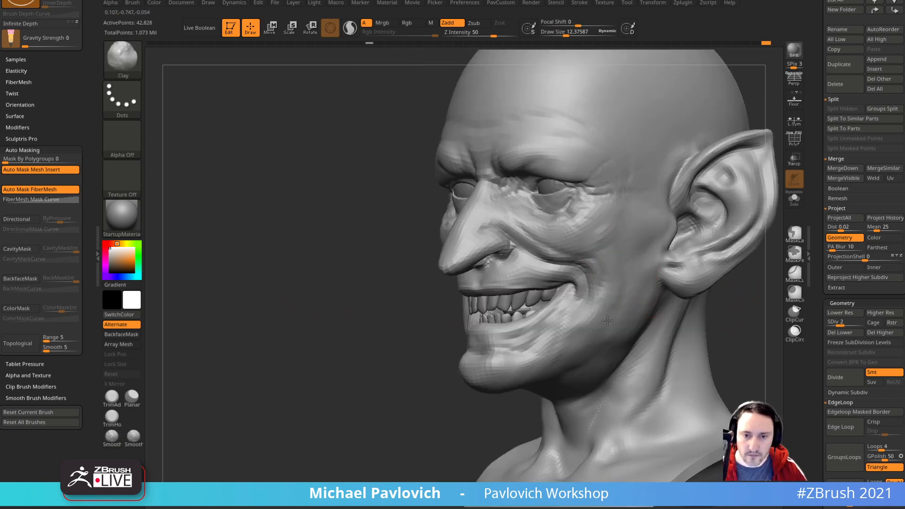
{"action": "right_click_drag", "start_coordinate": [620, 243], "coordinate": [774, 254]}
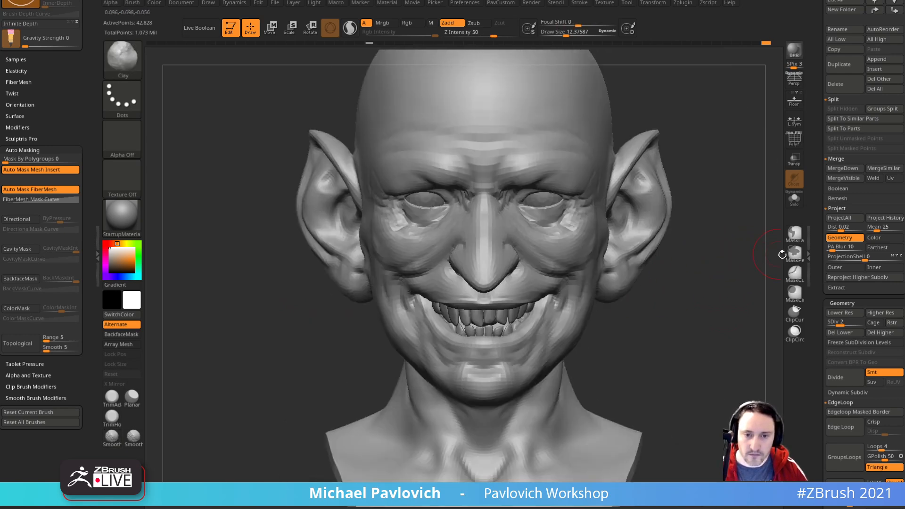
Step: Return the head to subdivision level 3 and smooth the side of the cheek and the temple at a size of about 11.5
{"action": "left_click", "coordinate": [844, 322]}
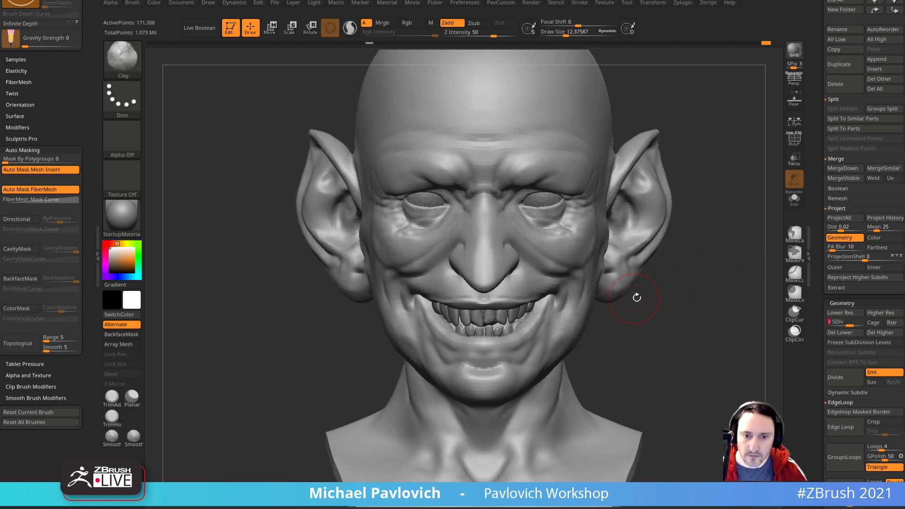
{"action": "right_click_drag", "start_coordinate": [633, 297], "coordinate": [643, 289]}
{"action": "left_click_drag", "start_coordinate": [411, 298], "coordinate": [413, 308], "text": "shift"}
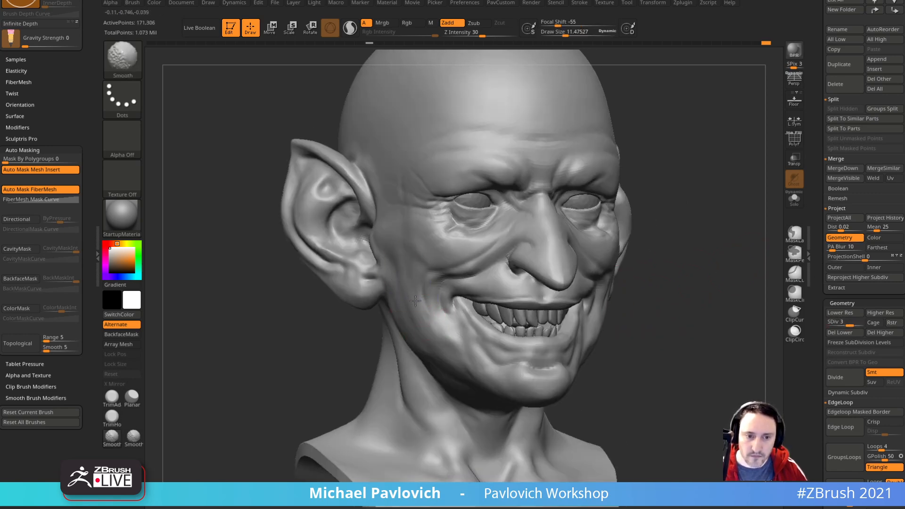
{"action": "right_click_drag", "start_coordinate": [440, 341], "coordinate": [556, 217], "text": "shift"}
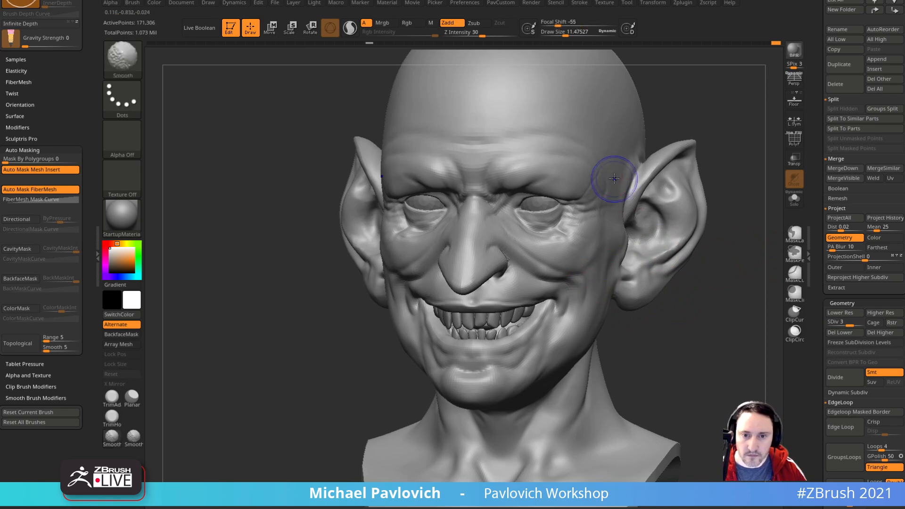
Step: Switch to the ClayBuildup brush for working around the eye
{"action": "mouse_move", "coordinate": [717, 131]}
{"action": "right_mouse_down"}
{"action": "mouse_move", "coordinate": [738, 166]}
{"action": "mouse_move", "coordinate": [693, 170]}
{"action": "mouse_move", "coordinate": [687, 187]}
{"action": "right_mouse_up"}
{"action": "key", "text": "b"}
{"action": "key", "text": "c"}
{"action": "key", "text": "b"}
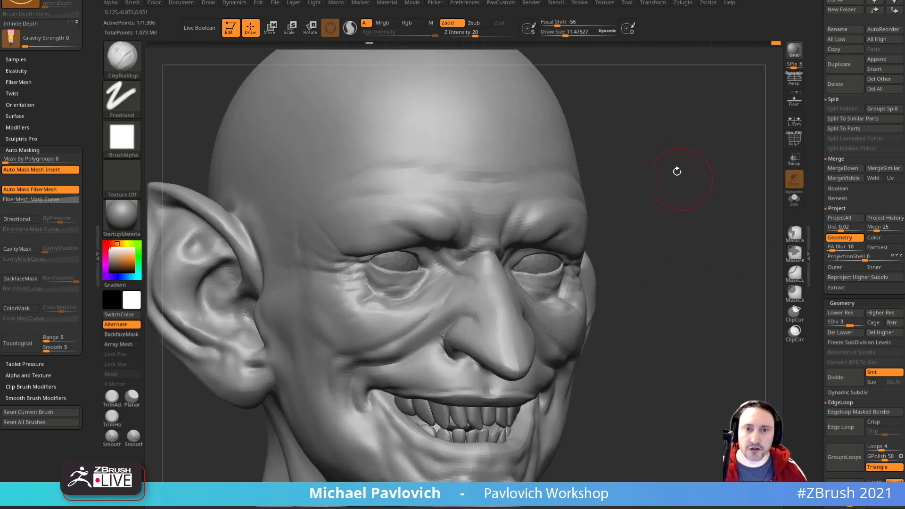
{"action": "left_click", "coordinate": [587, 4]}
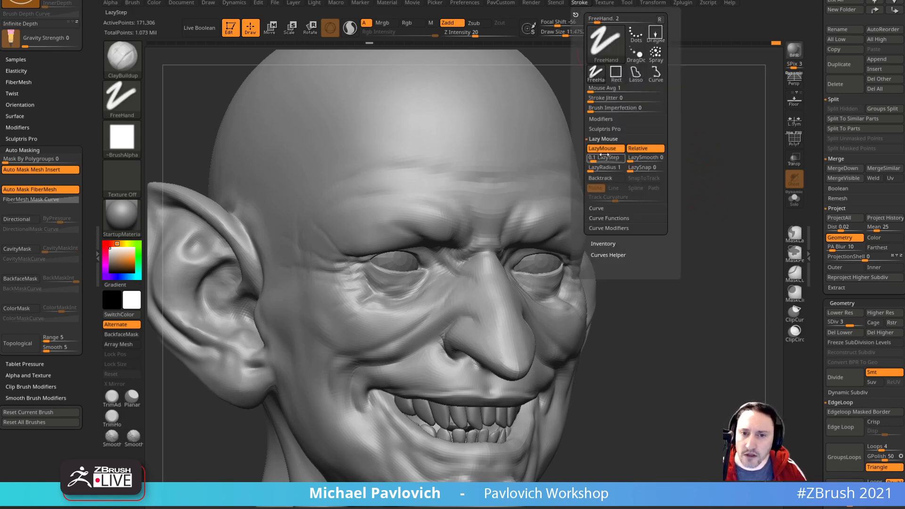
{"action": "key", "text": "shift"}
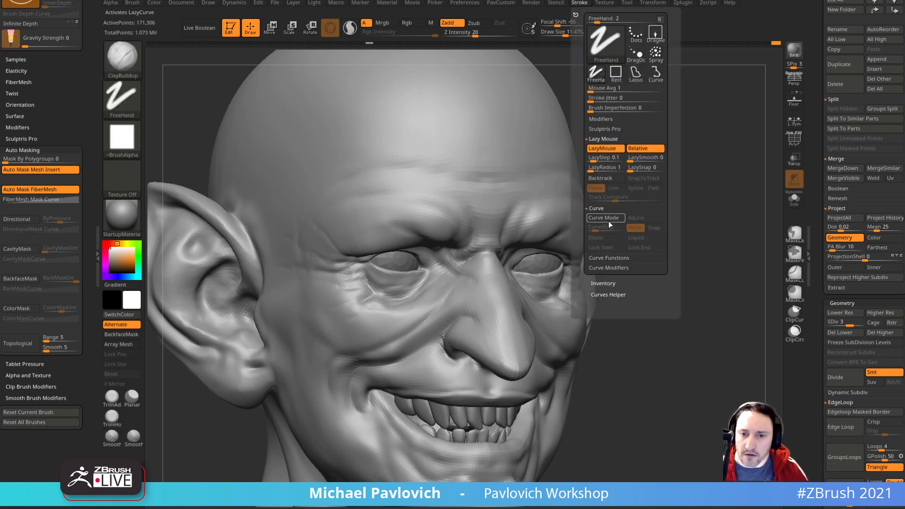
{"action": "left_click", "coordinate": [608, 120], "text": "shift"}
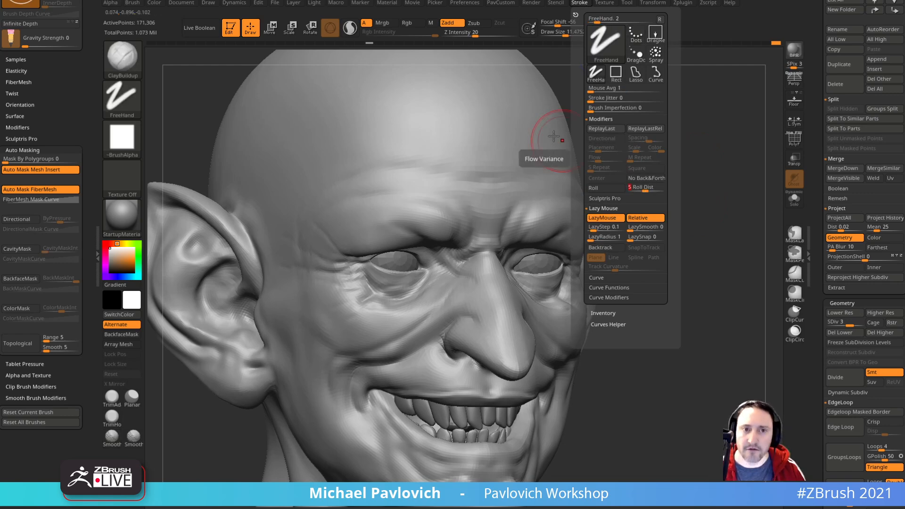
{"action": "key", "text": "Return"}
Step: Add soft wrinkles from the outer eye corner across the temple and upper cheek with ClayBuildup at a size of about 6.6 and intensity 7
{"action": "mouse_move", "coordinate": [653, 195]}
{"action": "left_mouse_down", "text": "alt"}
{"action": "mouse_move", "coordinate": [681, 183]}
{"action": "mouse_move", "coordinate": [668, 207]}
{"action": "mouse_move", "coordinate": [703, 204]}
{"action": "left_mouse_up", "text": "alt"}
{"action": "key", "text": "bracketleft"}
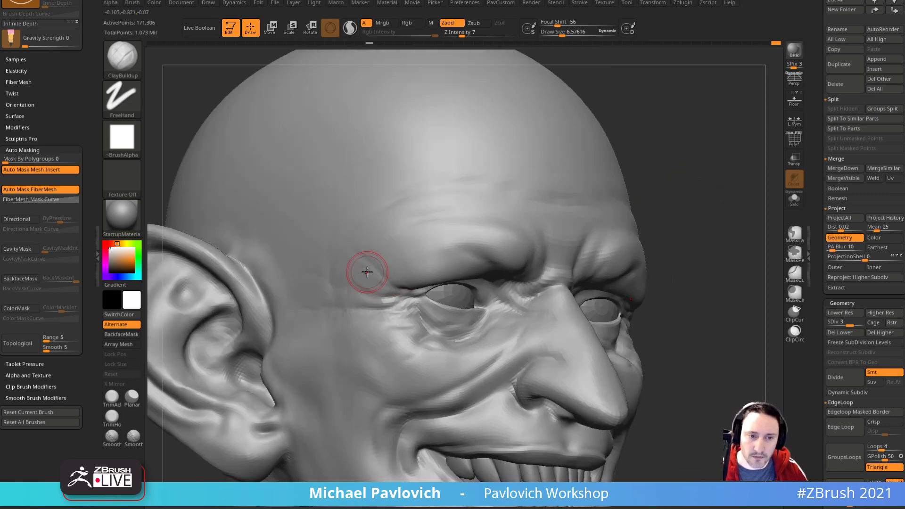
{"action": "mouse_move", "coordinate": [404, 264]}
{"action": "left_mouse_down"}
{"action": "mouse_move", "coordinate": [402, 275]}
{"action": "mouse_move", "coordinate": [408, 261]}
{"action": "left_mouse_up"}
{"action": "left_click_drag", "start_coordinate": [629, 189], "coordinate": [582, 183]}
{"action": "left_click_drag", "start_coordinate": [344, 299], "coordinate": [362, 297]}
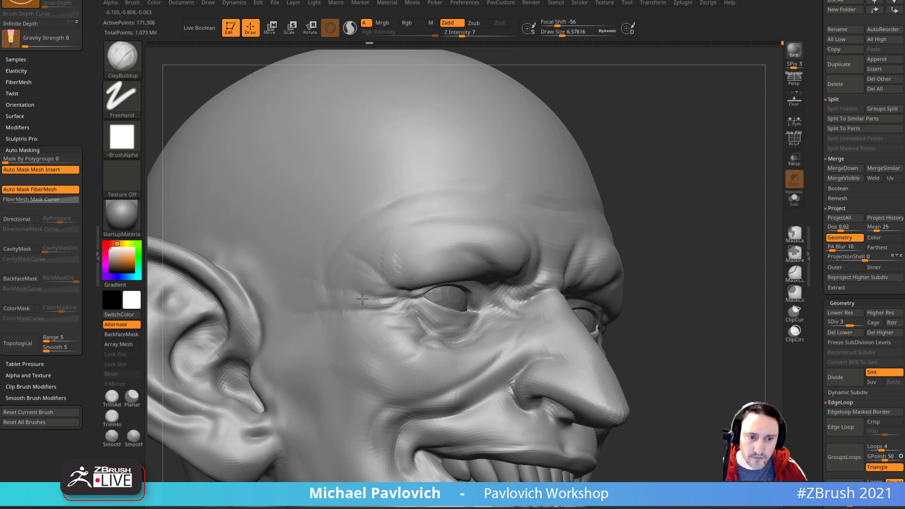
{"action": "right_click_drag", "start_coordinate": [622, 234], "coordinate": [404, 299]}
{"action": "left_click_drag", "start_coordinate": [370, 305], "coordinate": [392, 328]}
{"action": "left_click_drag", "start_coordinate": [706, 265], "coordinate": [700, 232]}
{"action": "left_click_drag", "start_coordinate": [381, 309], "coordinate": [385, 308]}
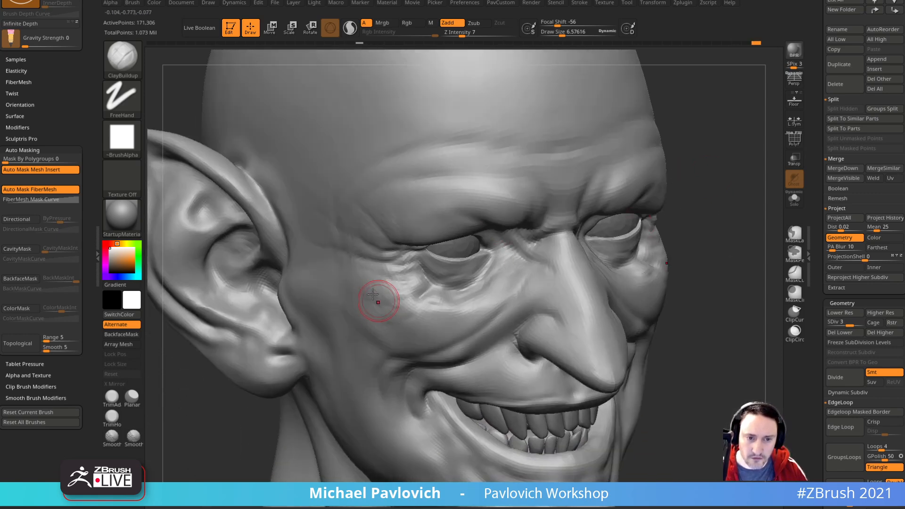
Step: Build up the cheek folds between the lower eyelid, nostril and mouth corner with ClayBuildup at a size of about 6.6 and intensity 7
{"action": "left_click_drag", "start_coordinate": [721, 222], "coordinate": [708, 236]}
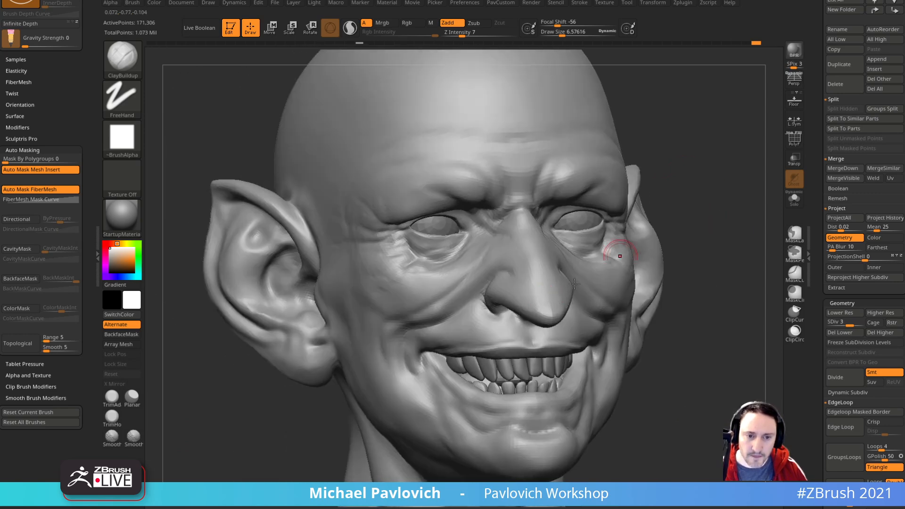
{"action": "right_click_drag", "start_coordinate": [413, 338], "coordinate": [571, 260]}
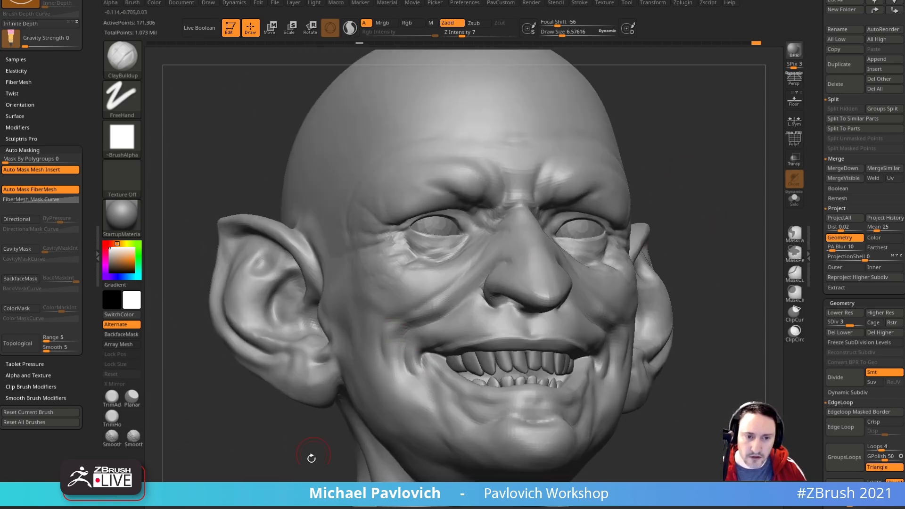
{"action": "right_click_drag", "start_coordinate": [314, 445], "coordinate": [396, 328]}
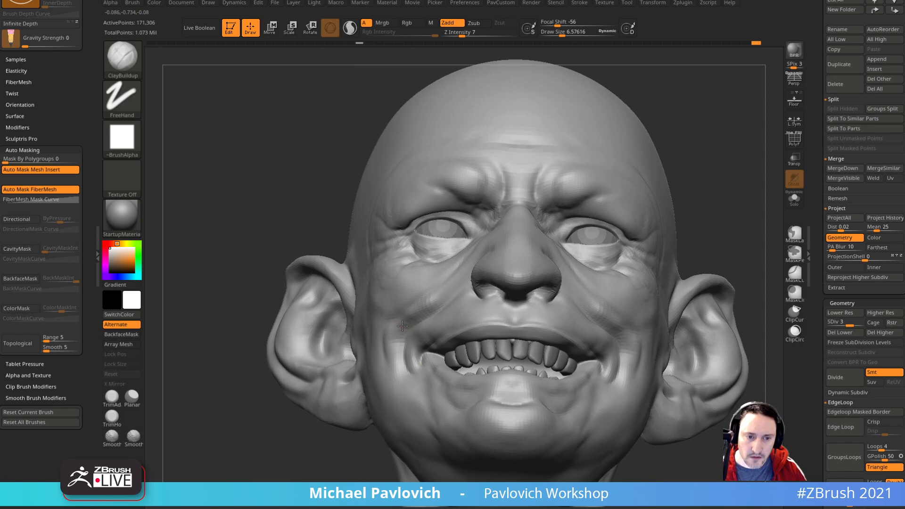
{"action": "right_click_drag", "start_coordinate": [319, 417], "coordinate": [400, 328]}
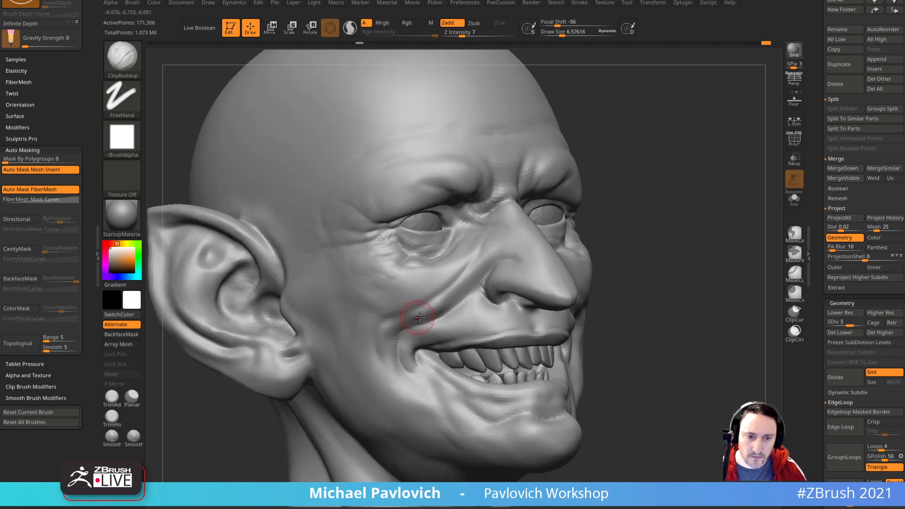
{"action": "right_click_drag", "start_coordinate": [437, 272], "coordinate": [576, 239]}
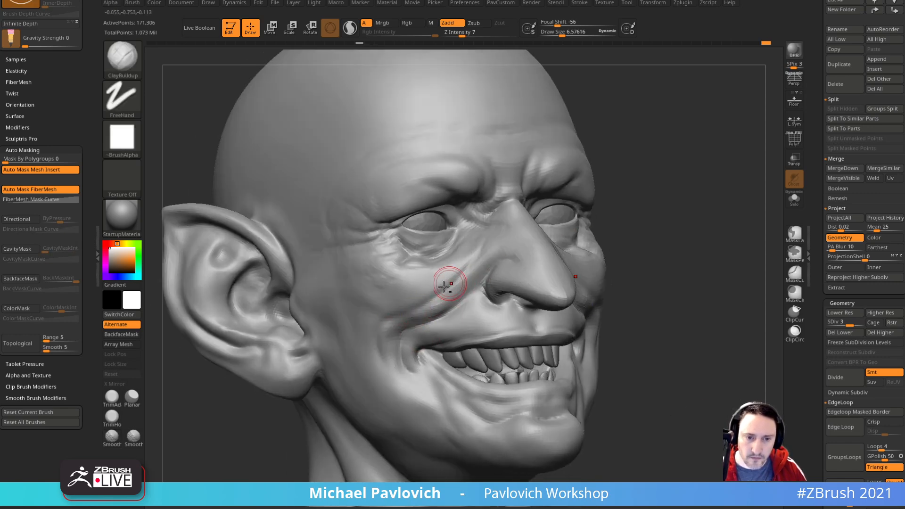
{"action": "right_click_drag", "start_coordinate": [456, 289], "coordinate": [627, 248]}
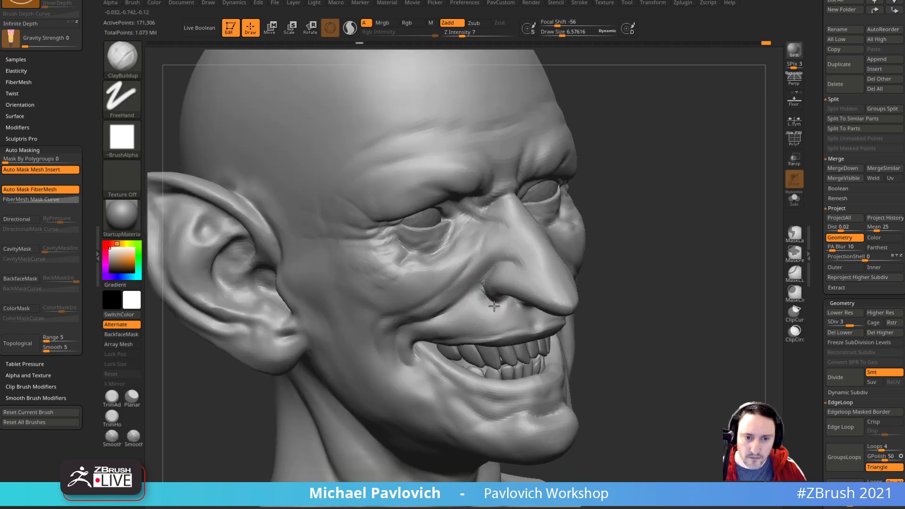
Step: Reshape the lips in profile with the Move brush at a draw size of about 11.5
{"action": "mouse_move", "coordinate": [480, 308]}
{"action": "right_mouse_down"}
{"action": "mouse_move", "coordinate": [675, 257]}
{"action": "mouse_move", "coordinate": [558, 254]}
{"action": "right_mouse_up"}
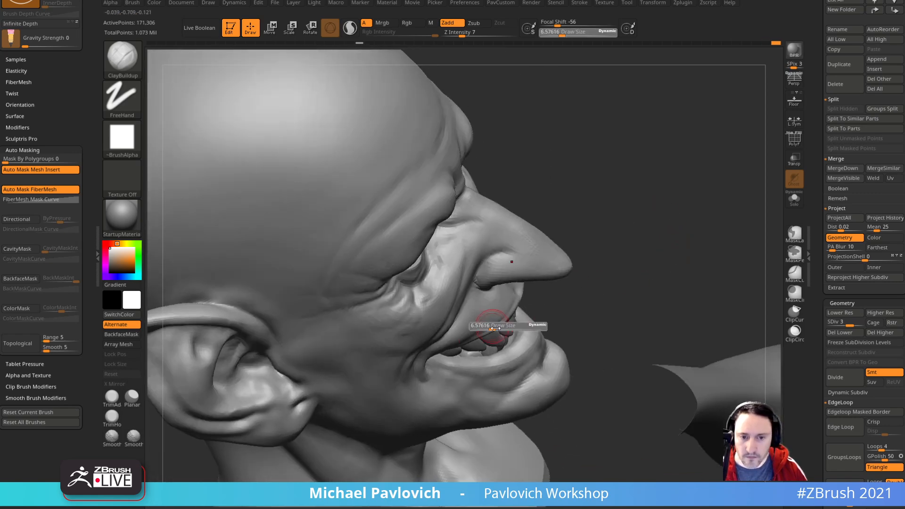
{"action": "key", "text": "b"}
{"action": "key", "text": "m"}
{"action": "key", "text": "v"}
{"action": "right_click_drag", "start_coordinate": [578, 295], "coordinate": [550, 301]}
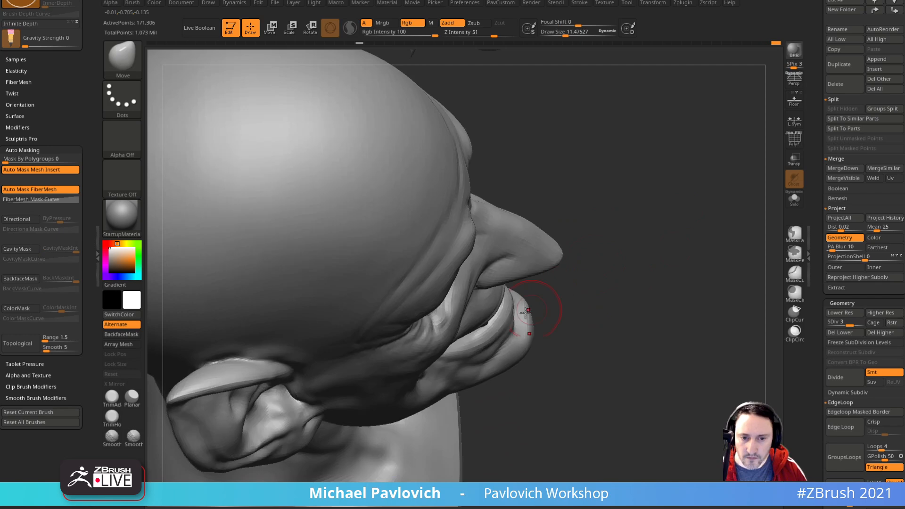
{"action": "mouse_move", "coordinate": [465, 327]}
{"action": "right_mouse_down"}
{"action": "mouse_move", "coordinate": [643, 248]}
{"action": "mouse_move", "coordinate": [440, 350]}
{"action": "right_mouse_up"}
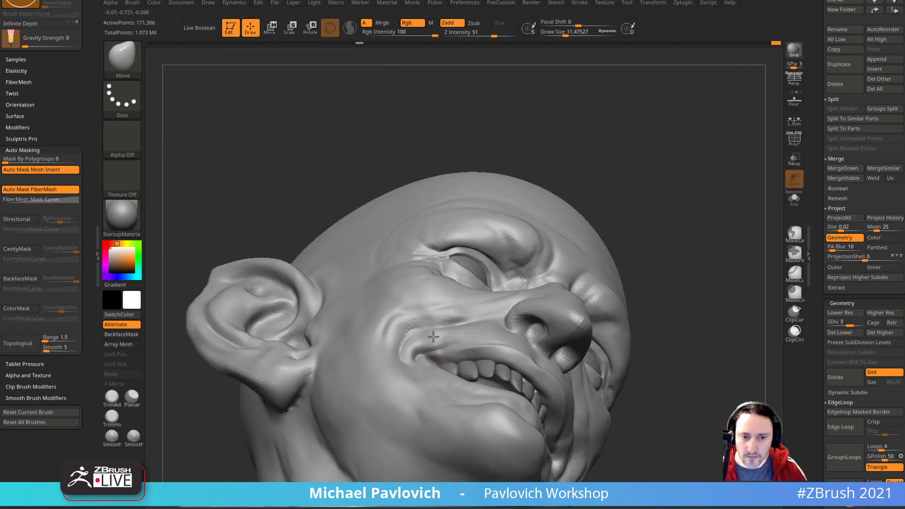
Step: Build up the upper lip and the fold at the mouth corner with ClayBuildup at a draw size of about 7.7
{"action": "key", "text": "b"}
{"action": "key", "text": "c"}
{"action": "key", "text": "b"}
{"action": "right_click_drag", "start_coordinate": [649, 170], "coordinate": [693, 223]}
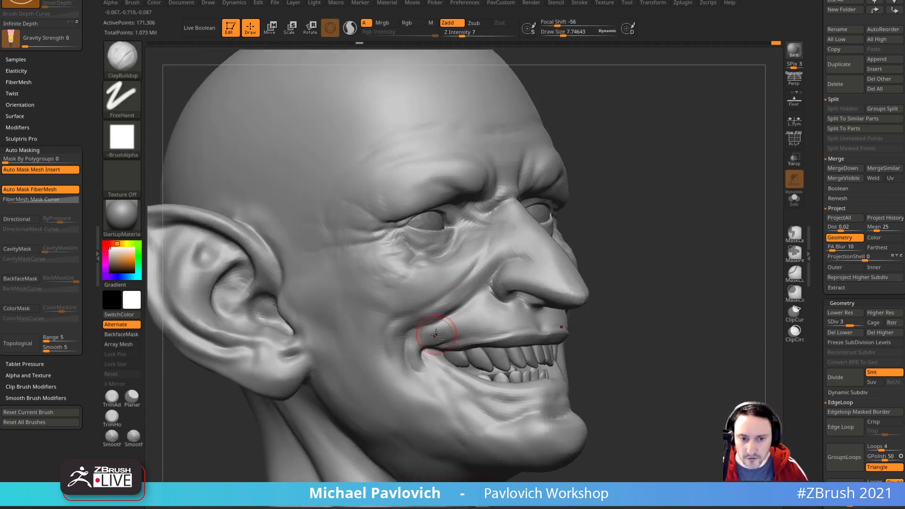
{"action": "mouse_move", "coordinate": [584, 285]}
{"action": "right_mouse_down"}
{"action": "mouse_move", "coordinate": [435, 332]}
{"action": "mouse_move", "coordinate": [467, 320]}
{"action": "right_mouse_up"}
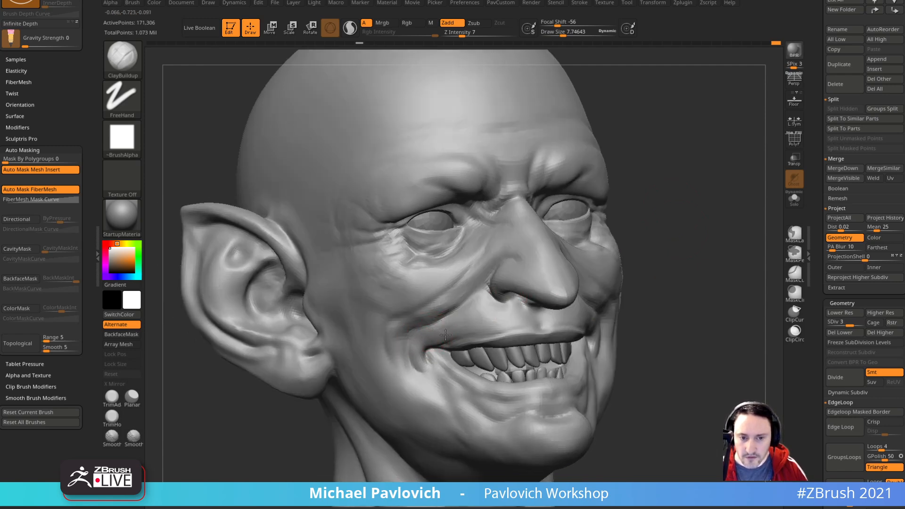
{"action": "right_click_drag", "start_coordinate": [611, 266], "coordinate": [444, 326]}
{"action": "mouse_move", "coordinate": [703, 273]}
{"action": "right_mouse_down"}
{"action": "mouse_move", "coordinate": [742, 275]}
{"action": "mouse_move", "coordinate": [740, 301]}
{"action": "right_mouse_up"}
{"action": "right_click_drag", "start_coordinate": [379, 426], "coordinate": [387, 388]}
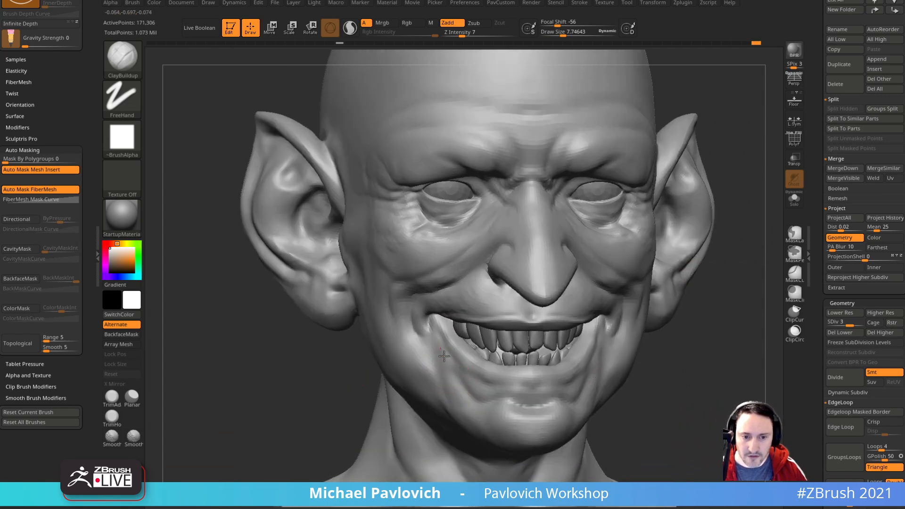
Step: Refine the cheek in front of the ear with ClayBuildup at a draw size of about 7.1
{"action": "right_click_drag", "start_coordinate": [480, 413], "coordinate": [383, 338]}
{"action": "mouse_move", "coordinate": [696, 210]}
{"action": "right_mouse_down", "text": "alt"}
{"action": "mouse_move", "coordinate": [691, 228]}
{"action": "mouse_move", "coordinate": [679, 203]}
{"action": "right_mouse_up", "text": "alt"}
{"action": "key", "text": "s"}
{"action": "left_click_drag", "start_coordinate": [355, 263], "coordinate": [352, 263]}
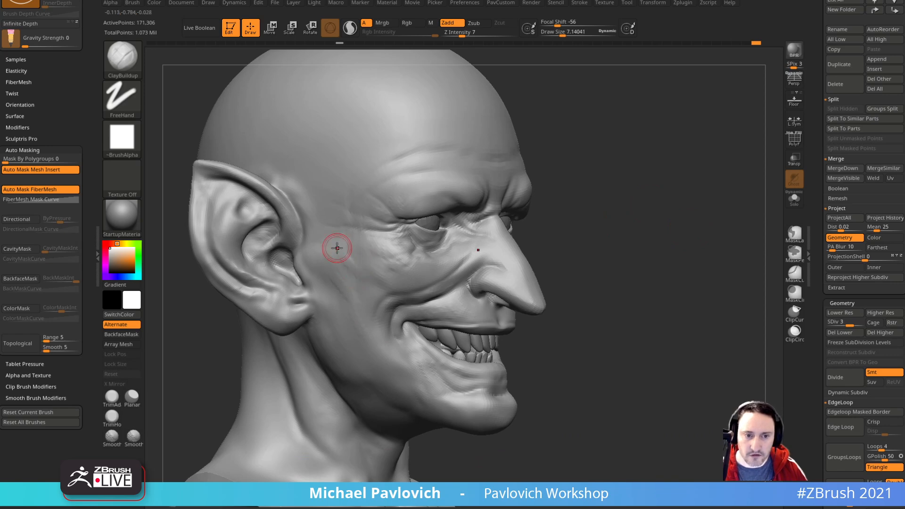
Step: Add and smooth volume between the inner eye corner and the nose bridge with ClayBuildup at a draw size of about 6
{"action": "mouse_move", "coordinate": [624, 233]}
{"action": "right_mouse_down"}
{"action": "mouse_move", "coordinate": [736, 243]}
{"action": "mouse_move", "coordinate": [649, 183]}
{"action": "mouse_move", "coordinate": [693, 188]}
{"action": "mouse_move", "coordinate": [663, 195]}
{"action": "right_mouse_up"}
{"action": "key", "text": "bracketleft"}
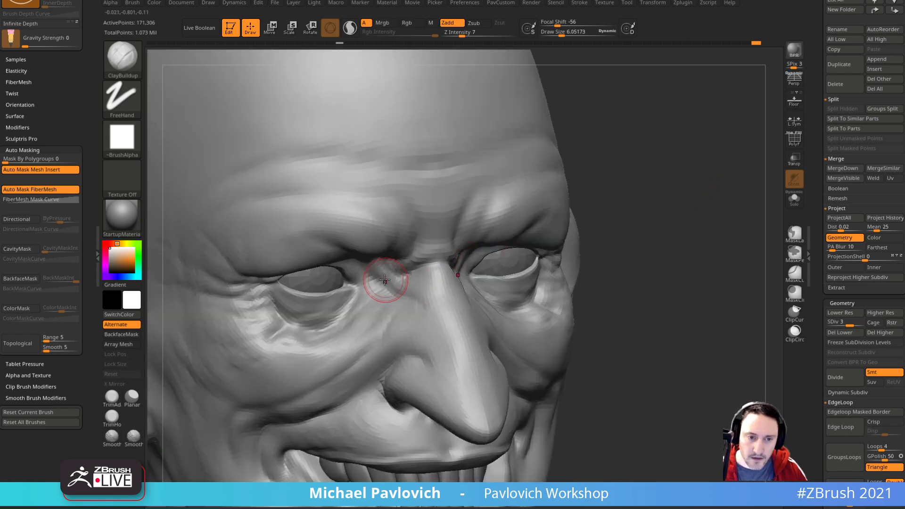
{"action": "left_click_drag", "start_coordinate": [609, 206], "coordinate": [674, 202]}
{"action": "left_click_drag", "start_coordinate": [609, 253], "coordinate": [629, 262], "text": "alt"}
{"action": "mouse_move", "coordinate": [629, 262]}
{"action": "left_mouse_down", "text": "shift"}
{"action": "mouse_move", "coordinate": [649, 271]}
{"action": "mouse_move", "coordinate": [663, 228]}
{"action": "mouse_move", "coordinate": [721, 223]}
{"action": "mouse_move", "coordinate": [689, 240]}
{"action": "mouse_move", "coordinate": [663, 192]}
{"action": "mouse_move", "coordinate": [680, 235]}
{"action": "mouse_move", "coordinate": [622, 255]}
{"action": "mouse_move", "coordinate": [639, 246]}
{"action": "left_mouse_up", "text": "shift"}
Step: Sharpen the creases around the mouth with the DamStandard brush
{"action": "key", "text": "b"}
{"action": "key", "text": "d"}
{"action": "key", "text": "s"}
{"action": "mouse_move", "coordinate": [607, 299]}
{"action": "left_mouse_down", "text": "alt"}
{"action": "mouse_move", "coordinate": [612, 282]}
{"action": "mouse_move", "coordinate": [619, 289]}
{"action": "left_mouse_up", "text": "alt"}
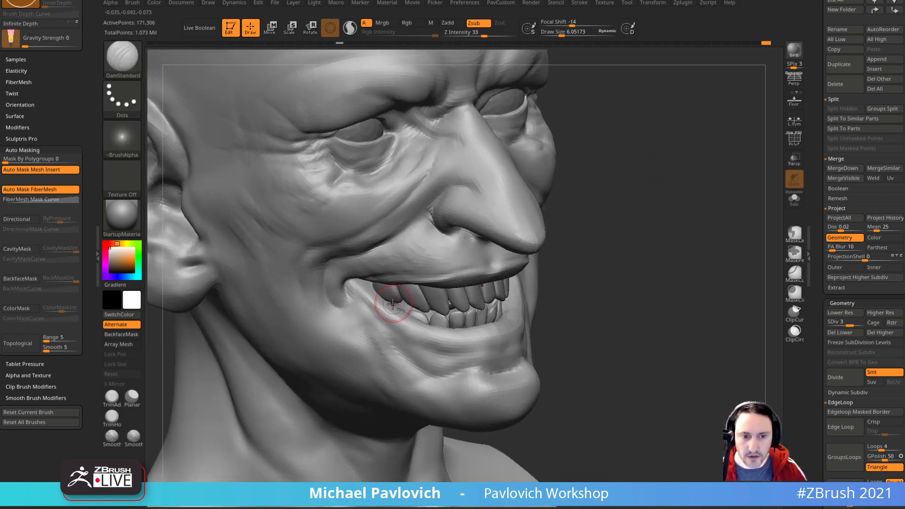
Step: Flatten the upper lip plane with the TrimDynamic brush at a draw size of about 9.1
{"action": "left_click_drag", "start_coordinate": [595, 242], "coordinate": [558, 244]}
{"action": "key", "text": "b"}
{"action": "key", "text": "t"}
{"action": "key", "text": "d"}
{"action": "key", "text": "]"}
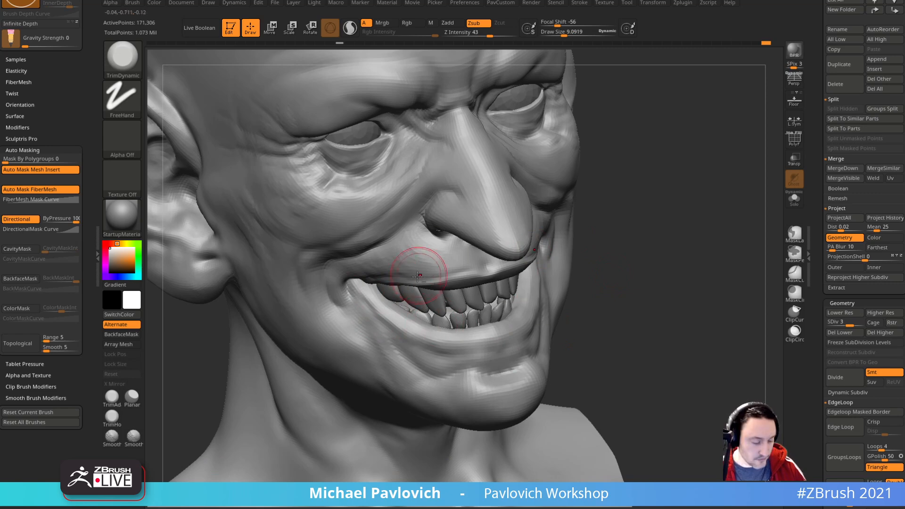
Step: Define the upper lip edge with DamStandard and adjust the mouth corner with the Move brush
{"action": "key", "text": "b"}
{"action": "key", "text": "d"}
{"action": "key", "text": "s"}
{"action": "right_click_drag", "start_coordinate": [375, 304], "coordinate": [396, 265]}
{"action": "key", "text": "b"}
{"action": "key", "text": "m"}
{"action": "key", "text": "v"}
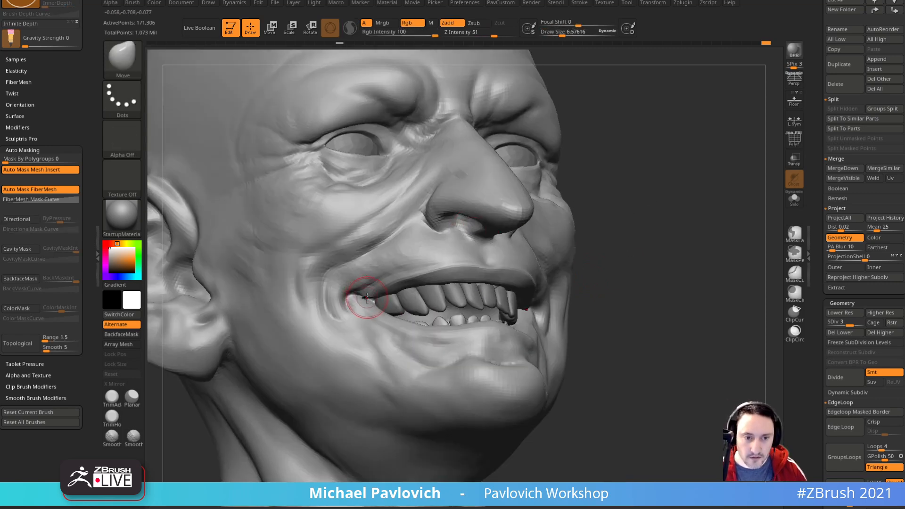
Step: Carve wrinkles along the lower lip and above the chin with DamStandard at a draw size of about 6.6
{"action": "mouse_move", "coordinate": [570, 218]}
{"action": "right_mouse_down"}
{"action": "mouse_move", "coordinate": [646, 277]}
{"action": "mouse_move", "coordinate": [485, 283]}
{"action": "right_mouse_up"}
{"action": "key", "text": "b"}
{"action": "key", "text": "d"}
{"action": "key", "text": "s"}
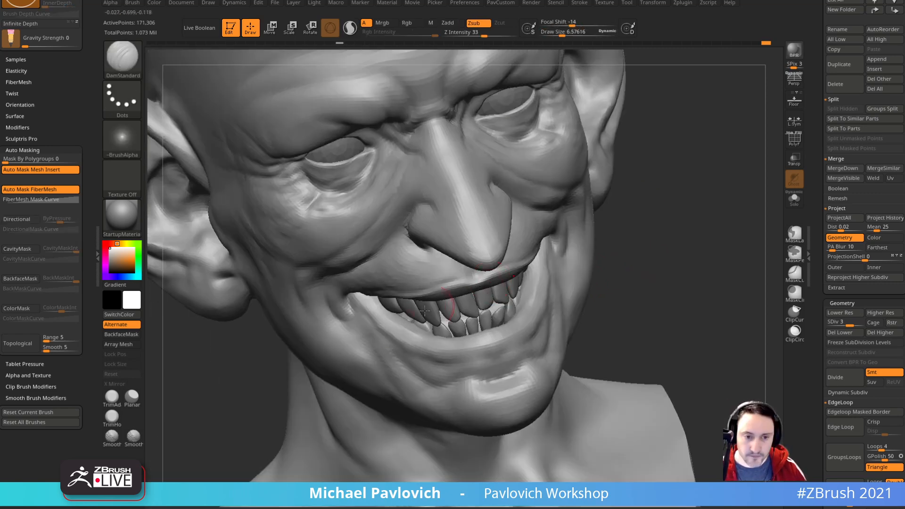
{"action": "right_click_drag", "start_coordinate": [639, 316], "coordinate": [580, 267]}
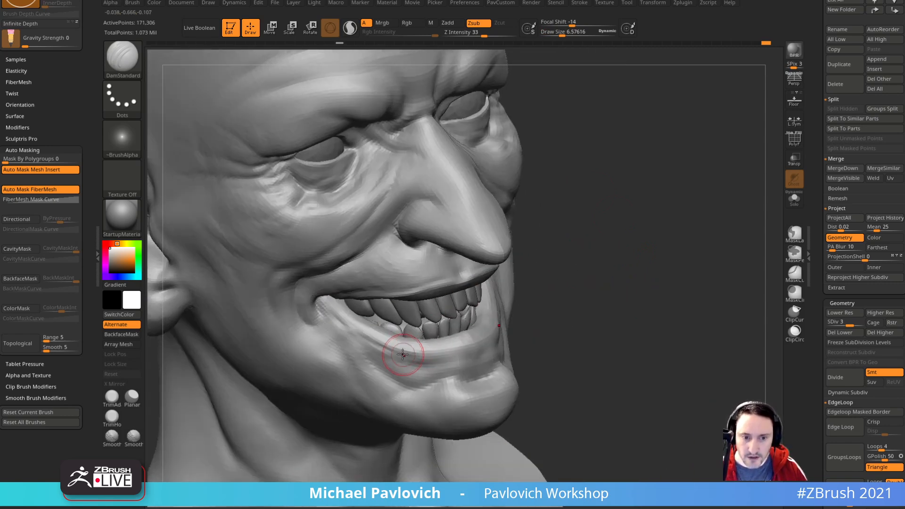
{"action": "mouse_move", "coordinate": [472, 344]}
{"action": "right_mouse_down"}
{"action": "mouse_move", "coordinate": [572, 300]}
{"action": "mouse_move", "coordinate": [545, 307]}
{"action": "mouse_move", "coordinate": [561, 297]}
{"action": "mouse_move", "coordinate": [643, 283]}
{"action": "mouse_move", "coordinate": [455, 340]}
{"action": "right_mouse_up"}
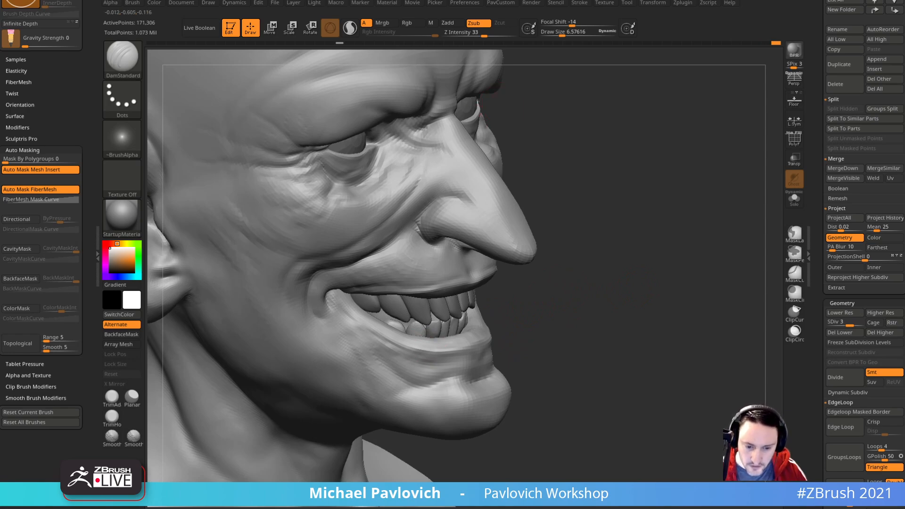
Step: Switch to ArtStation in the browser, examine the Biker Death Sculpt artwork page, and return to the ZBrush sculpt
{"action": "key", "text": "alt+Tab"}
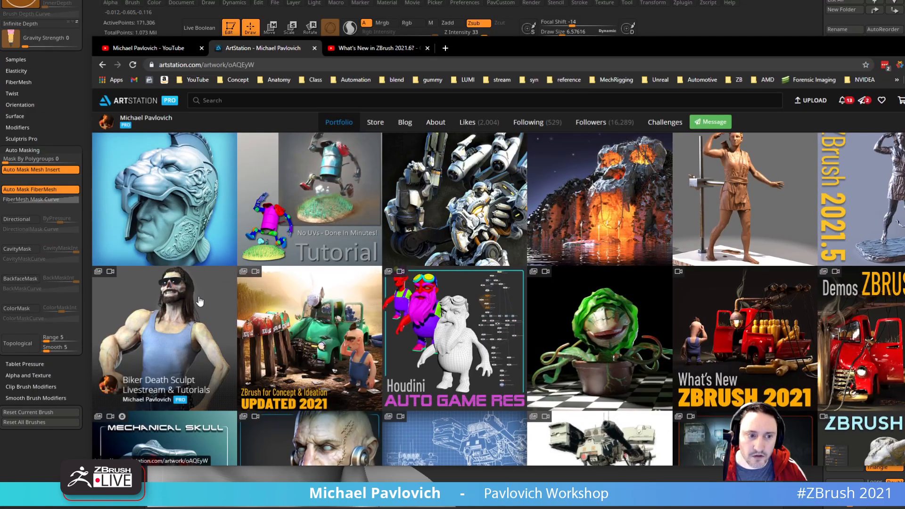
{"action": "left_click", "coordinate": [176, 335]}
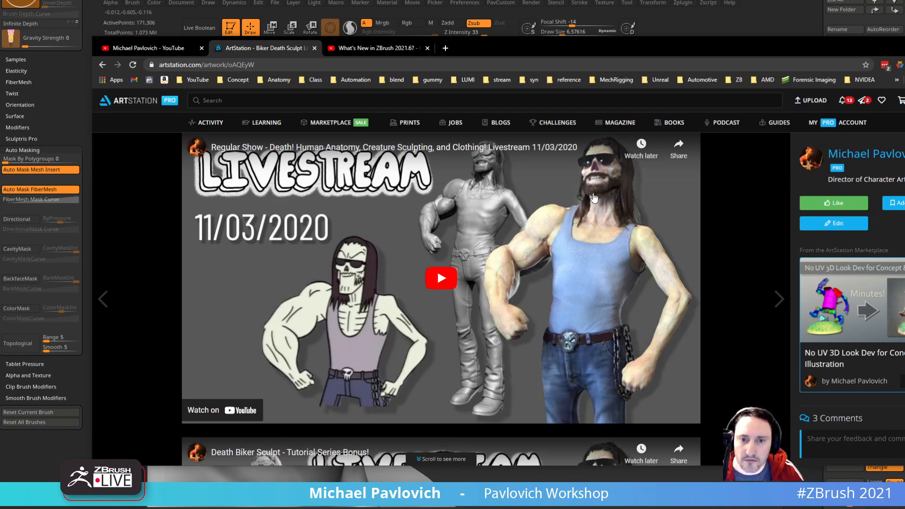
{"action": "scroll", "coordinate": [535, 230], "scroll_direction": "down", "scroll_amount": 1}
{"action": "scroll", "coordinate": [535, 230], "scroll_direction": "down", "scroll_amount": 10}
{"action": "scroll", "coordinate": [499, 246], "scroll_direction": "up", "scroll_amount": 11}
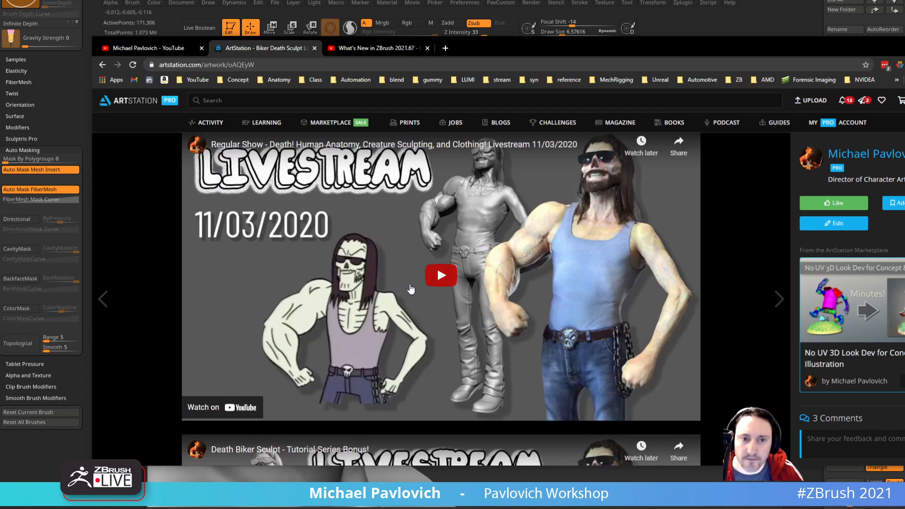
{"action": "key", "text": "alt+Tab"}
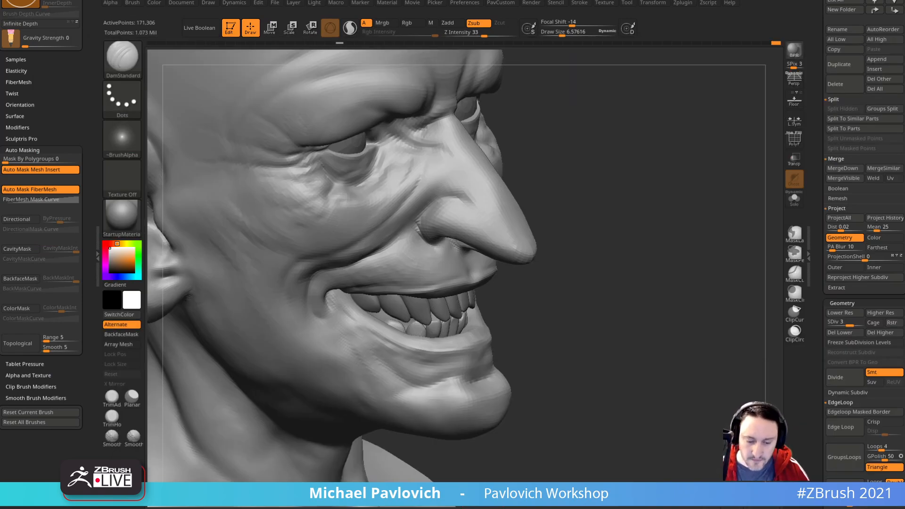
Step: Adjust the shape of the mouth corner and upper lip with the Move brush
{"action": "mouse_move", "coordinate": [652, 235]}
{"action": "left_mouse_down"}
{"action": "mouse_move", "coordinate": [669, 256]}
{"action": "mouse_move", "coordinate": [650, 259]}
{"action": "left_mouse_up"}
{"action": "key", "text": "s"}
{"action": "left_click", "coordinate": [417, 291]}
{"action": "key", "text": "b"}
{"action": "key", "text": "m"}
{"action": "key", "text": "v"}
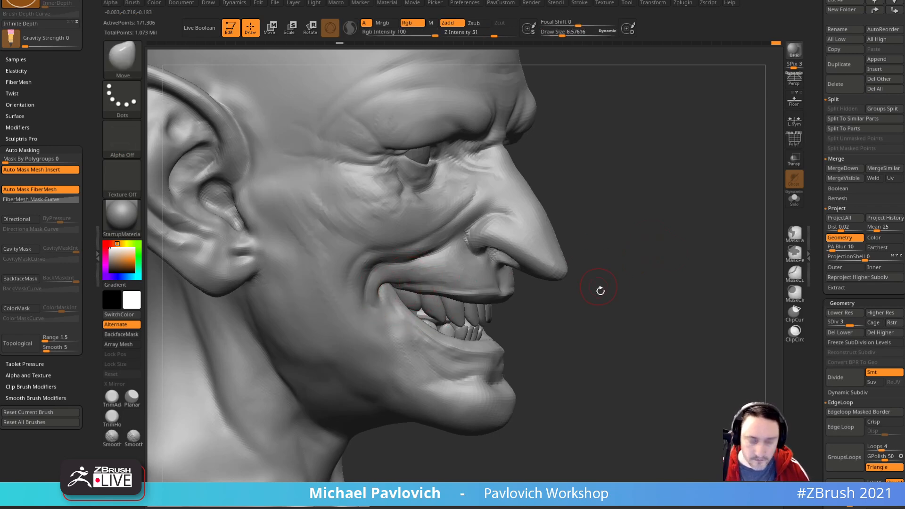
Step: Carve the smile fold beside the mouth corner with the DamStandard brush
{"action": "key", "text": "b"}
{"action": "key", "text": "d"}
{"action": "key", "text": "s"}
{"action": "left_click_drag", "start_coordinate": [592, 288], "coordinate": [657, 277]}
{"action": "mouse_move", "coordinate": [578, 307]}
{"action": "left_mouse_down"}
{"action": "mouse_move", "coordinate": [587, 305]}
{"action": "mouse_move", "coordinate": [585, 321]}
{"action": "mouse_move", "coordinate": [588, 304]}
{"action": "mouse_move", "coordinate": [509, 337]}
{"action": "mouse_move", "coordinate": [537, 337]}
{"action": "left_mouse_up"}
Step: Add volume around the lower lip and chin with the Clay brush at an increased draw size
{"action": "key", "text": "b"}
{"action": "key", "text": "c"}
{"action": "key", "text": "l"}
{"action": "key", "text": "bracketright"}
{"action": "left_click_drag", "start_coordinate": [672, 289], "coordinate": [701, 222]}
{"action": "mouse_move", "coordinate": [592, 309]}
{"action": "left_mouse_down"}
{"action": "mouse_move", "coordinate": [606, 307]}
{"action": "mouse_move", "coordinate": [547, 297]}
{"action": "left_mouse_up"}
Step: Cut the crease between the lower lip and chin with DamStandard at a draw size of about 6.6
{"action": "key", "text": "b"}
{"action": "key", "text": "d"}
{"action": "key", "text": "s"}
{"action": "key", "text": "s"}
{"action": "left_click_drag", "start_coordinate": [527, 330], "coordinate": [508, 328]}
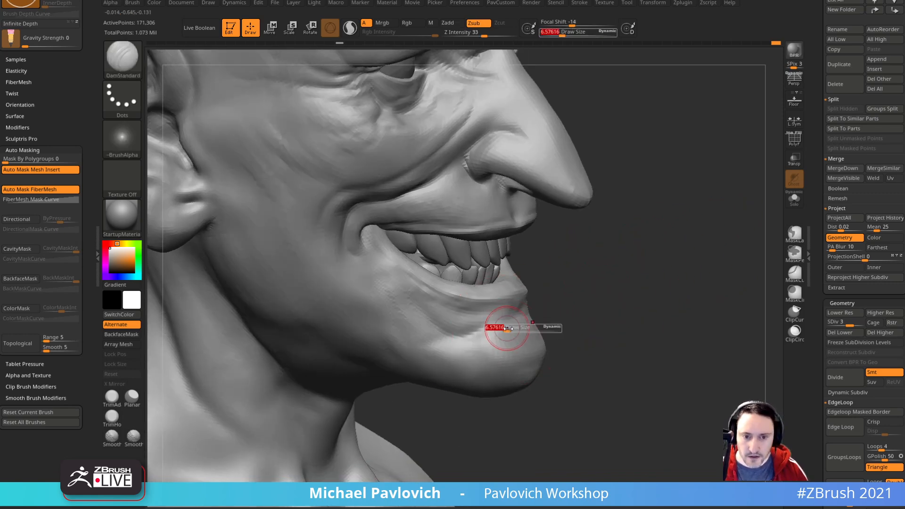
{"action": "mouse_move", "coordinate": [575, 309]}
{"action": "left_mouse_down"}
{"action": "mouse_move", "coordinate": [580, 301]}
{"action": "mouse_move", "coordinate": [497, 334]}
{"action": "left_mouse_up"}
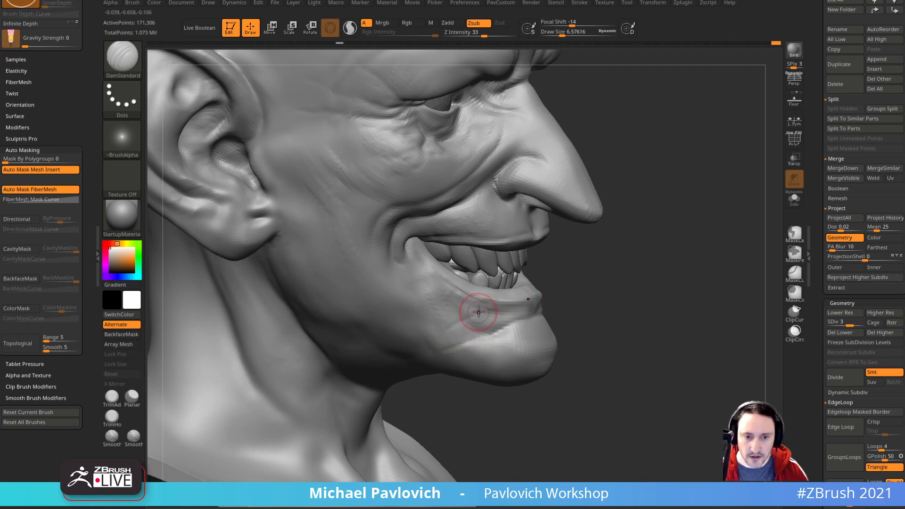
Step: Carve finer folds around the mouth corner and lower cheek with DamStandard at a draw size of about 4.7
{"action": "left_click_drag", "start_coordinate": [569, 271], "coordinate": [606, 298], "text": "alt"}
{"action": "left_click_drag", "start_coordinate": [466, 289], "coordinate": [429, 285]}
{"action": "mouse_move", "coordinate": [616, 256]}
{"action": "left_mouse_down", "text": "alt"}
{"action": "mouse_move", "coordinate": [584, 279]}
{"action": "mouse_move", "coordinate": [529, 273]}
{"action": "left_mouse_up", "text": "alt"}
{"action": "key", "text": "["}
{"action": "mouse_move", "coordinate": [674, 279]}
{"action": "left_mouse_down"}
{"action": "mouse_move", "coordinate": [683, 277]}
{"action": "mouse_move", "coordinate": [672, 278]}
{"action": "left_mouse_up"}
{"action": "left_click_drag", "start_coordinate": [442, 278], "coordinate": [396, 290]}
{"action": "mouse_move", "coordinate": [649, 229]}
{"action": "left_mouse_down", "text": "alt"}
{"action": "mouse_move", "coordinate": [646, 220]}
{"action": "mouse_move", "coordinate": [658, 217]}
{"action": "mouse_move", "coordinate": [623, 222]}
{"action": "left_mouse_up", "text": "alt"}
{"action": "left_click_drag", "start_coordinate": [470, 265], "coordinate": [431, 286]}
Step: Carve fine wrinkles across the forehead and above the brows with DamStandard
{"action": "mouse_move", "coordinate": [691, 231]}
{"action": "left_mouse_down"}
{"action": "mouse_move", "coordinate": [701, 230]}
{"action": "mouse_move", "coordinate": [692, 246]}
{"action": "mouse_move", "coordinate": [475, 200]}
{"action": "left_mouse_up"}
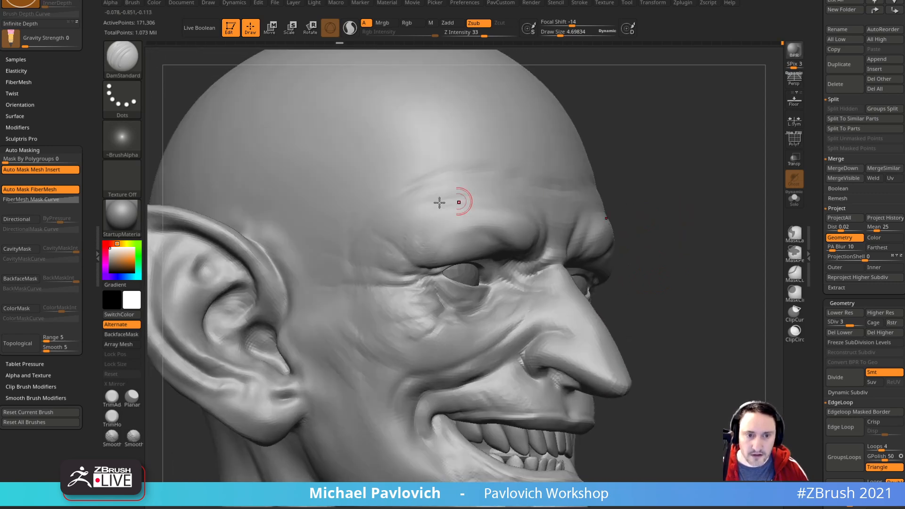
{"action": "left_click_drag", "start_coordinate": [618, 151], "coordinate": [618, 166], "text": "alt"}
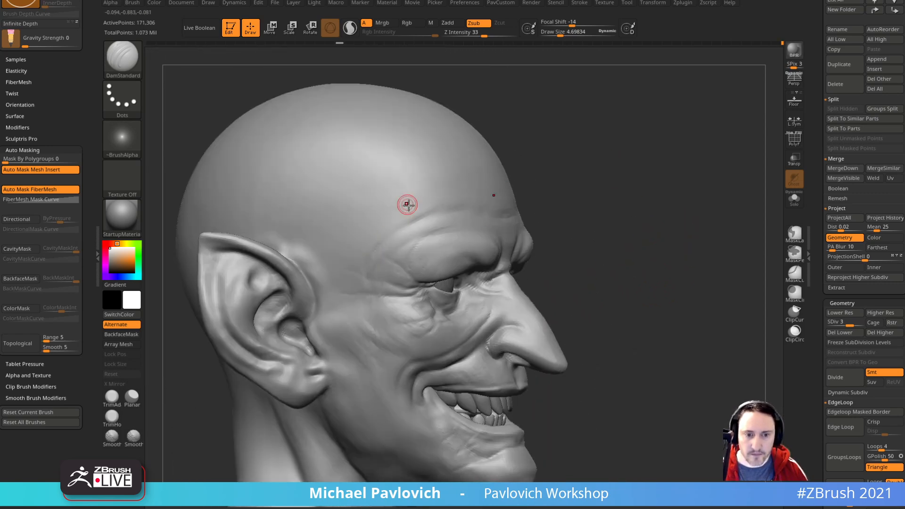
{"action": "left_click_drag", "start_coordinate": [660, 198], "coordinate": [437, 216]}
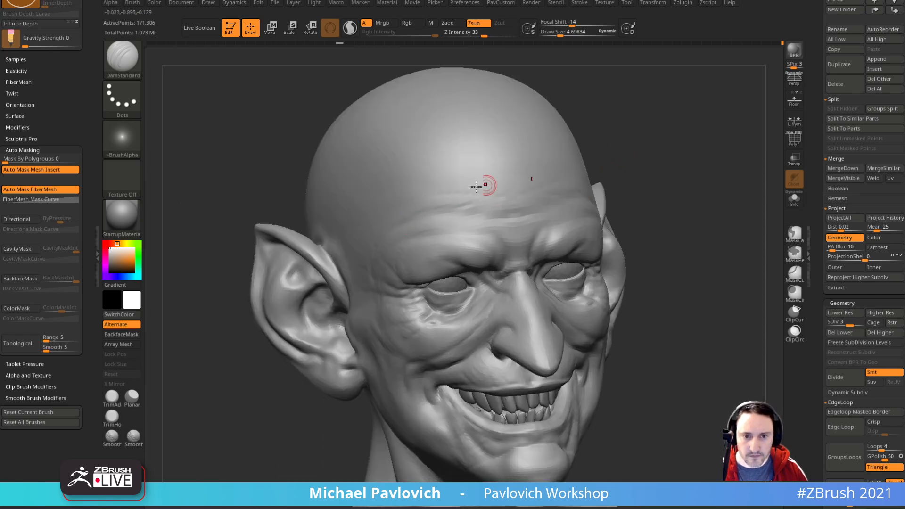
{"action": "left_click_drag", "start_coordinate": [604, 174], "coordinate": [417, 231]}
{"action": "left_click_drag", "start_coordinate": [722, 169], "coordinate": [586, 154]}
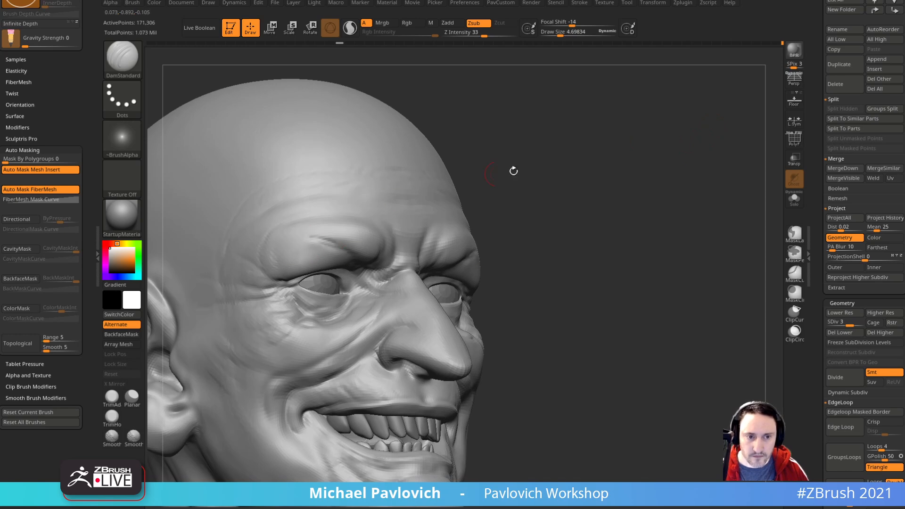
{"action": "left_click_drag", "start_coordinate": [477, 178], "coordinate": [514, 204]}
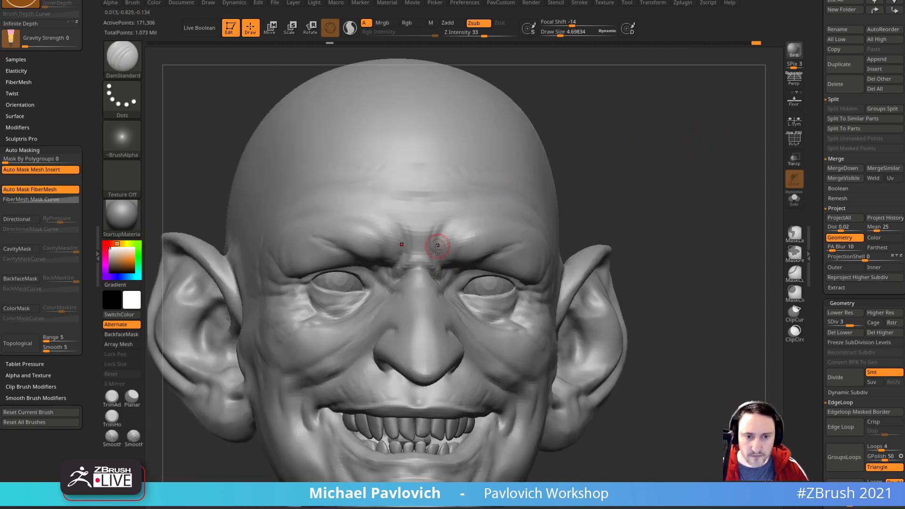
Step: Build up and smooth the frown folds between the brows with ClayBuildup at a draw size of about 4.7
{"action": "mouse_move", "coordinate": [618, 194]}
{"action": "left_mouse_down"}
{"action": "mouse_move", "coordinate": [603, 191]}
{"action": "mouse_move", "coordinate": [630, 189]}
{"action": "left_mouse_up"}
{"action": "key", "text": "b"}
{"action": "key", "text": "c"}
{"action": "key", "text": "b"}
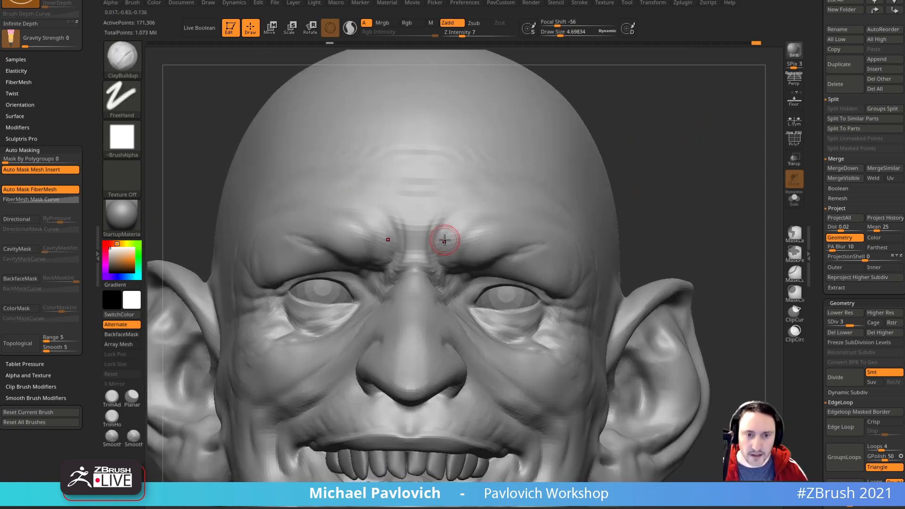
{"action": "mouse_move", "coordinate": [442, 228]}
{"action": "left_mouse_down"}
{"action": "mouse_move", "coordinate": [441, 241]}
{"action": "mouse_move", "coordinate": [445, 227]}
{"action": "left_mouse_up"}
{"action": "mouse_move", "coordinate": [622, 189]}
{"action": "left_mouse_down"}
{"action": "mouse_move", "coordinate": [642, 191]}
{"action": "mouse_move", "coordinate": [627, 193]}
{"action": "left_mouse_up"}
{"action": "mouse_move", "coordinate": [394, 287]}
{"action": "left_mouse_down"}
{"action": "mouse_move", "coordinate": [391, 277]}
{"action": "mouse_move", "coordinate": [359, 282]}
{"action": "left_mouse_up"}
{"action": "mouse_move", "coordinate": [568, 212]}
{"action": "left_mouse_down", "text": "shift"}
{"action": "mouse_move", "coordinate": [689, 188]}
{"action": "mouse_move", "coordinate": [687, 178]}
{"action": "left_mouse_up", "text": "shift"}
Step: Examine the proportions of the whole bust from the three-quarter and front views
{"action": "mouse_move", "coordinate": [687, 178]}
{"action": "right_mouse_down"}
{"action": "mouse_move", "coordinate": [693, 217]}
{"action": "mouse_move", "coordinate": [657, 241]}
{"action": "right_mouse_up"}
{"action": "key", "text": "s"}
{"action": "key", "text": "1"}
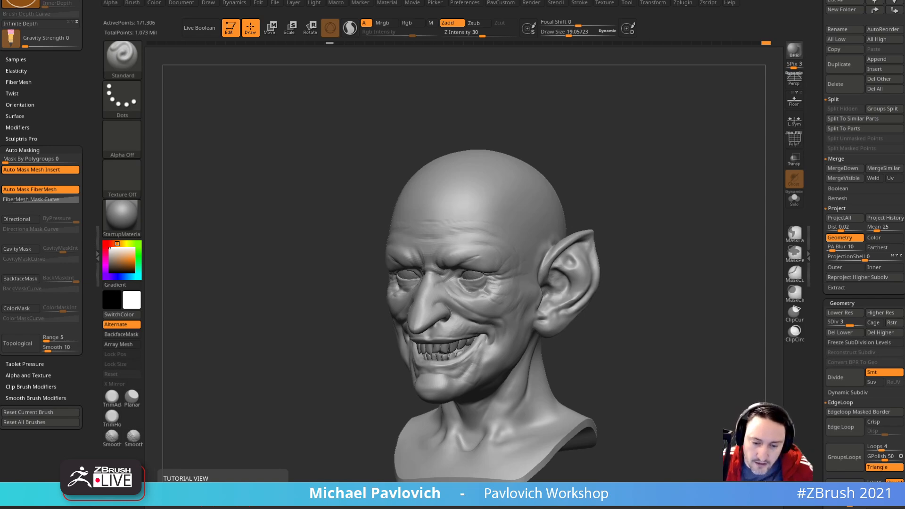
{"action": "mouse_move", "coordinate": [635, 196]}
{"action": "right_mouse_down", "text": "shift"}
{"action": "mouse_move", "coordinate": [669, 188]}
{"action": "mouse_move", "coordinate": [657, 197]}
{"action": "right_mouse_up", "text": "shift"}
{"action": "key", "text": "s"}
{"action": "right_click_drag", "start_coordinate": [587, 194], "coordinate": [626, 231], "text": "alt"}
{"action": "key", "text": "s"}
{"action": "left_click_drag", "start_coordinate": [626, 230], "coordinate": [618, 230]}
{"action": "mouse_move", "coordinate": [628, 229]}
{"action": "right_mouse_down", "text": "alt"}
{"action": "mouse_move", "coordinate": [628, 200]}
{"action": "mouse_move", "coordinate": [589, 236]}
{"action": "right_mouse_up", "text": "alt"}
{"action": "mouse_move", "coordinate": [536, 283]}
{"action": "right_mouse_down"}
{"action": "mouse_move", "coordinate": [663, 219]}
{"action": "mouse_move", "coordinate": [453, 236]}
{"action": "mouse_move", "coordinate": [568, 287]}
{"action": "right_mouse_up"}
{"action": "right_click_drag", "start_coordinate": [665, 284], "coordinate": [659, 243], "text": "shift"}
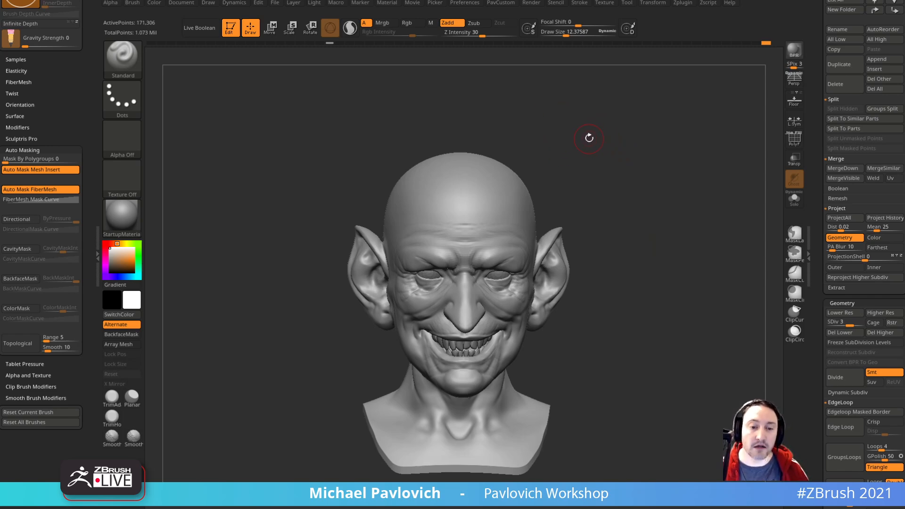
Step: Adjust the neck below the ear with the Move brush at a draw size of about 28
{"action": "key", "text": "s"}
{"action": "left_click_drag", "start_coordinate": [583, 164], "coordinate": [598, 163]}
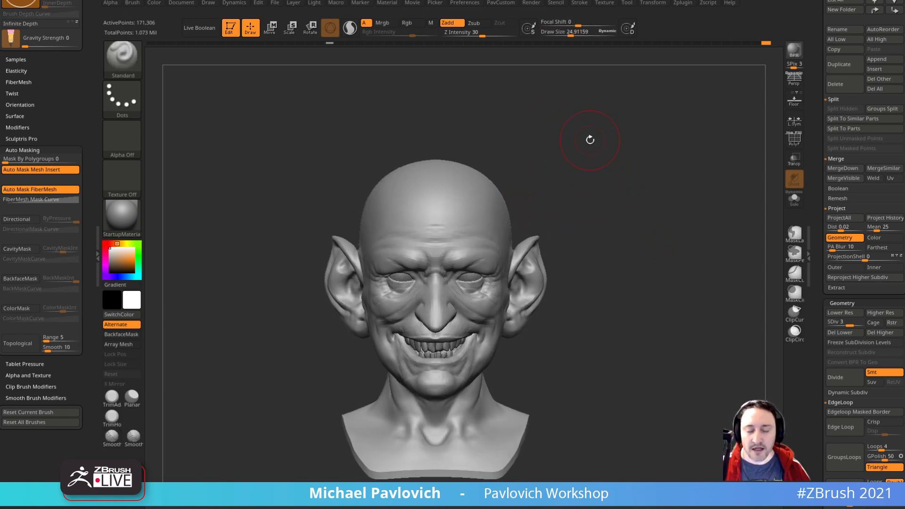
{"action": "mouse_move", "coordinate": [543, 204]}
{"action": "left_mouse_down"}
{"action": "mouse_move", "coordinate": [580, 219]}
{"action": "mouse_move", "coordinate": [565, 224]}
{"action": "mouse_move", "coordinate": [587, 226]}
{"action": "mouse_move", "coordinate": [593, 239]}
{"action": "mouse_move", "coordinate": [546, 241]}
{"action": "left_mouse_up"}
{"action": "key", "text": "s"}
{"action": "key", "text": "s"}
{"action": "left_click_drag", "start_coordinate": [349, 395], "coordinate": [355, 395]}
{"action": "key", "text": "b"}
{"action": "key", "text": "m"}
{"action": "key", "text": "v"}
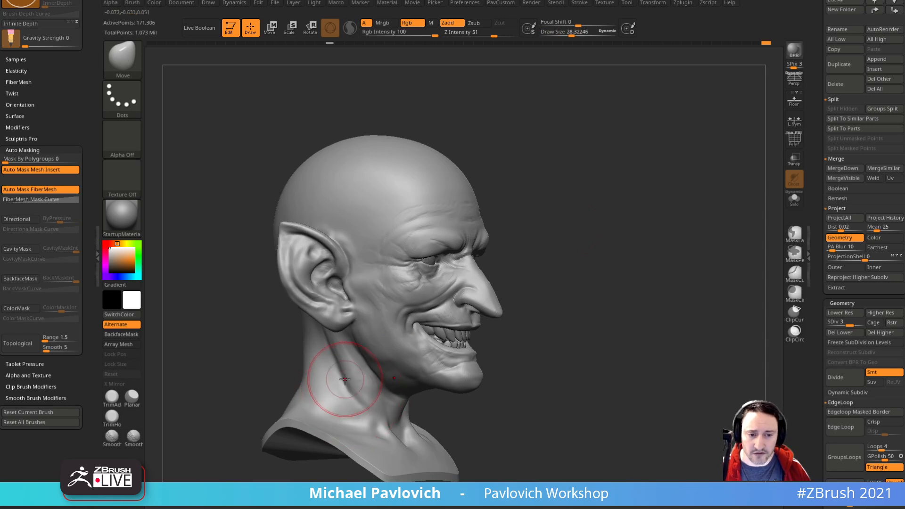
Step: Activate the Standard brush with a draw size of about 9.8
{"action": "mouse_move", "coordinate": [590, 338]}
{"action": "left_mouse_down"}
{"action": "mouse_move", "coordinate": [528, 339]}
{"action": "mouse_move", "coordinate": [560, 297]}
{"action": "mouse_move", "coordinate": [566, 332]}
{"action": "mouse_move", "coordinate": [603, 297]}
{"action": "mouse_move", "coordinate": [558, 349]}
{"action": "mouse_move", "coordinate": [625, 318]}
{"action": "left_mouse_up"}
{"action": "key", "text": "b"}
{"action": "key", "text": "s"}
{"action": "key", "text": "t"}
{"action": "key", "text": "s"}
{"action": "left_click", "coordinate": [546, 327]}
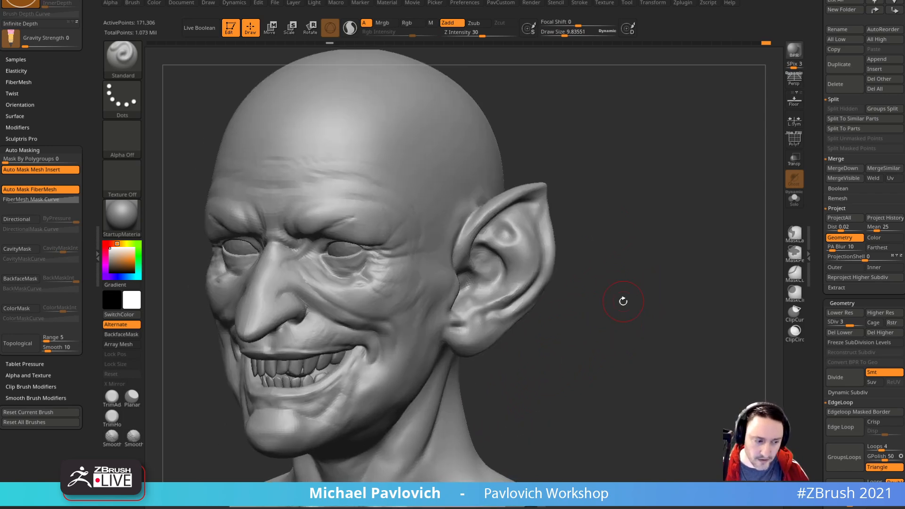
Step: Activate the DamStandard brush, try a crease on the upper ear, and undo the stroke
{"action": "mouse_move", "coordinate": [654, 265]}
{"action": "left_mouse_down"}
{"action": "mouse_move", "coordinate": [742, 269]}
{"action": "mouse_move", "coordinate": [714, 233]}
{"action": "mouse_move", "coordinate": [728, 245]}
{"action": "mouse_move", "coordinate": [722, 269]}
{"action": "left_mouse_up"}
{"action": "key", "text": "b"}
{"action": "key", "text": "d"}
{"action": "key", "text": "s"}
{"action": "key", "text": "s"}
{"action": "left_click", "coordinate": [294, 193]}
{"action": "mouse_move", "coordinate": [235, 194]}
{"action": "left_mouse_down"}
{"action": "mouse_move", "coordinate": [269, 218]}
{"action": "mouse_move", "coordinate": [375, 259]}
{"action": "left_mouse_up"}
{"action": "key", "text": "ctrl+z"}
Step: Carve a groove along the inside of the ear's outer rim, from the tip downward, with DamStandard
{"action": "mouse_move", "coordinate": [325, 224]}
{"action": "left_mouse_down"}
{"action": "mouse_move", "coordinate": [354, 236]}
{"action": "mouse_move", "coordinate": [391, 295]}
{"action": "left_mouse_up"}
{"action": "left_click_drag", "start_coordinate": [274, 330], "coordinate": [305, 246]}
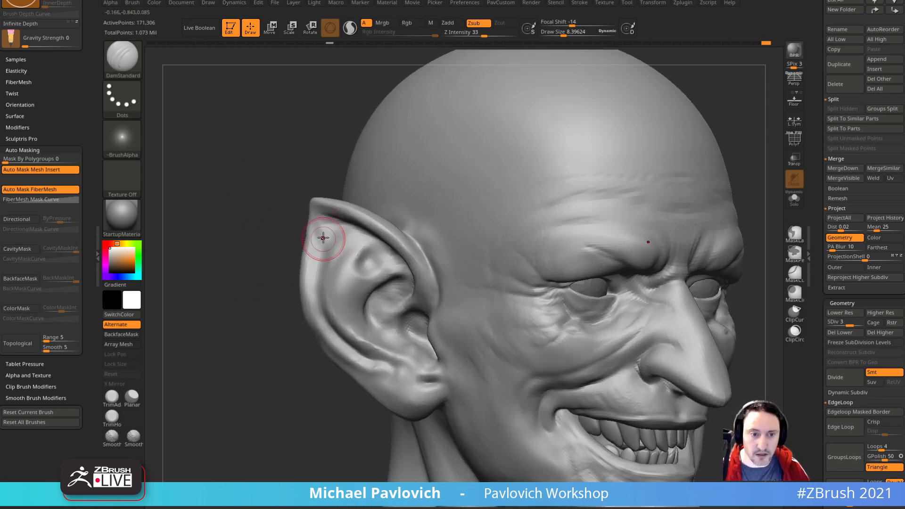
{"action": "right_click_drag", "start_coordinate": [278, 329], "coordinate": [313, 245]}
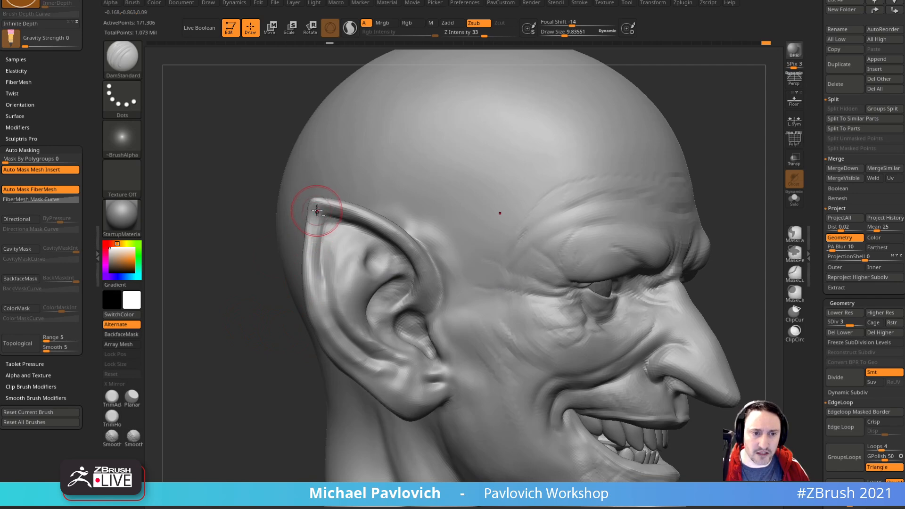
{"action": "mouse_move", "coordinate": [212, 316]}
{"action": "left_mouse_down"}
{"action": "mouse_move", "coordinate": [252, 321]}
{"action": "mouse_move", "coordinate": [419, 196]}
{"action": "left_mouse_up"}
{"action": "right_click_drag", "start_coordinate": [419, 195], "coordinate": [319, 228]}
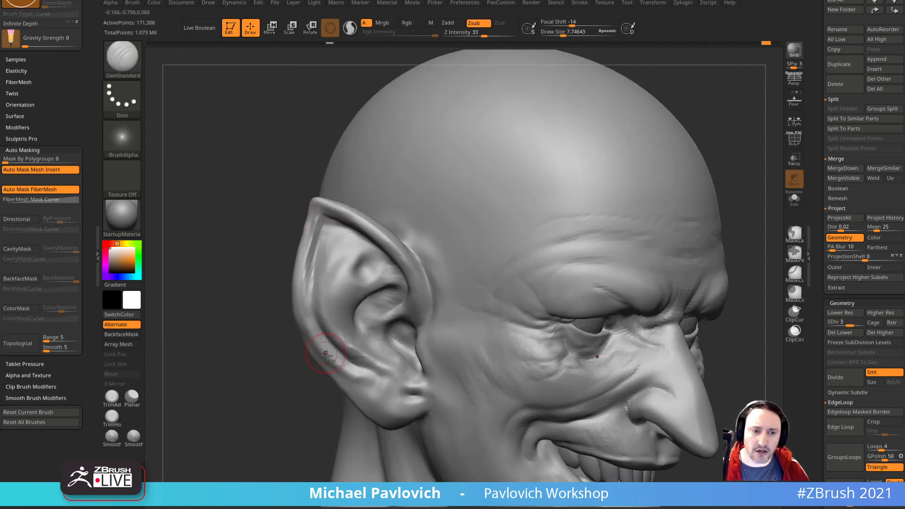
Step: Continue the inner-rim groove under the ear's pointed tip with DamStandard, enlarging the draw size to about 9.8
{"action": "left_click_drag", "start_coordinate": [252, 349], "coordinate": [314, 248]}
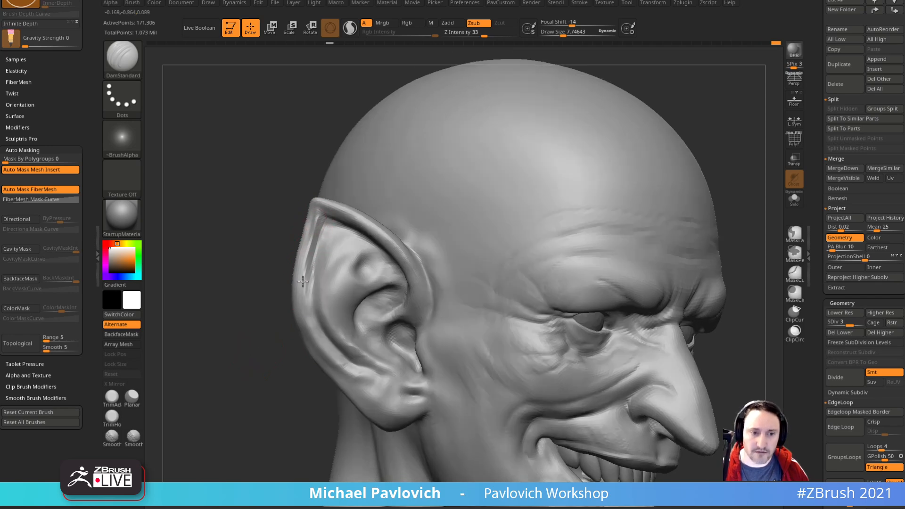
{"action": "left_click_drag", "start_coordinate": [255, 324], "coordinate": [247, 287]}
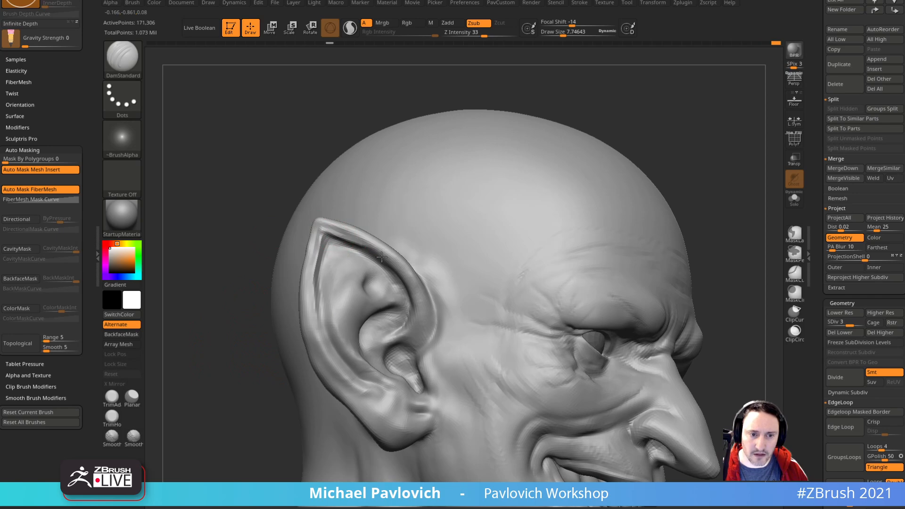
{"action": "mouse_move", "coordinate": [241, 319]}
{"action": "left_mouse_down"}
{"action": "mouse_move", "coordinate": [499, 118]}
{"action": "mouse_move", "coordinate": [348, 228]}
{"action": "mouse_move", "coordinate": [343, 251]}
{"action": "left_mouse_up"}
{"action": "key", "text": "s"}
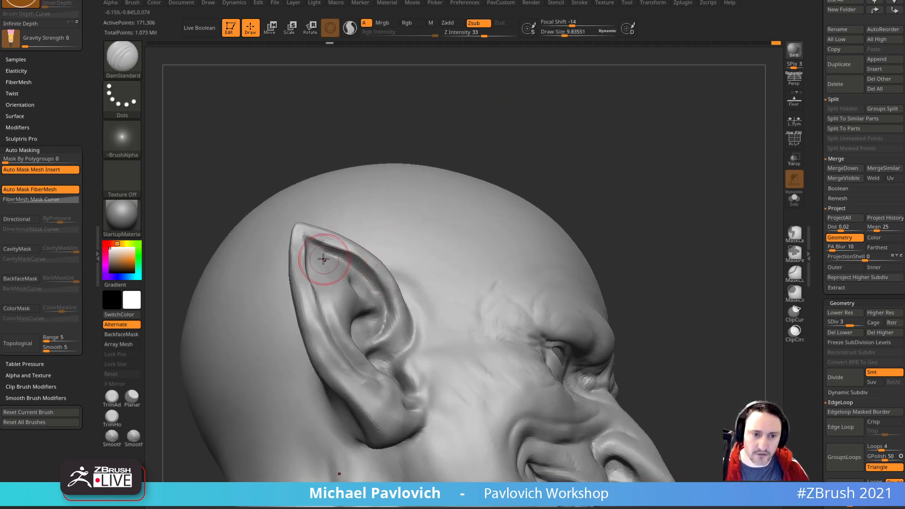
Step: Refine the rim at the ear's pointed tip with the Standard brush at a draw size of about 4.7, and smooth it
{"action": "mouse_move", "coordinate": [409, 161]}
{"action": "left_mouse_down"}
{"action": "mouse_move", "coordinate": [417, 138]}
{"action": "mouse_move", "coordinate": [481, 162]}
{"action": "mouse_move", "coordinate": [475, 176]}
{"action": "mouse_move", "coordinate": [536, 127]}
{"action": "mouse_move", "coordinate": [439, 144]}
{"action": "left_mouse_up"}
{"action": "mouse_move", "coordinate": [236, 283]}
{"action": "left_mouse_down", "text": "alt"}
{"action": "mouse_move", "coordinate": [257, 291]}
{"action": "mouse_move", "coordinate": [302, 239]}
{"action": "mouse_move", "coordinate": [349, 234]}
{"action": "left_mouse_up", "text": "alt"}
{"action": "key", "text": "b"}
{"action": "key", "text": "s"}
{"action": "key", "text": "t"}
{"action": "key", "text": "s"}
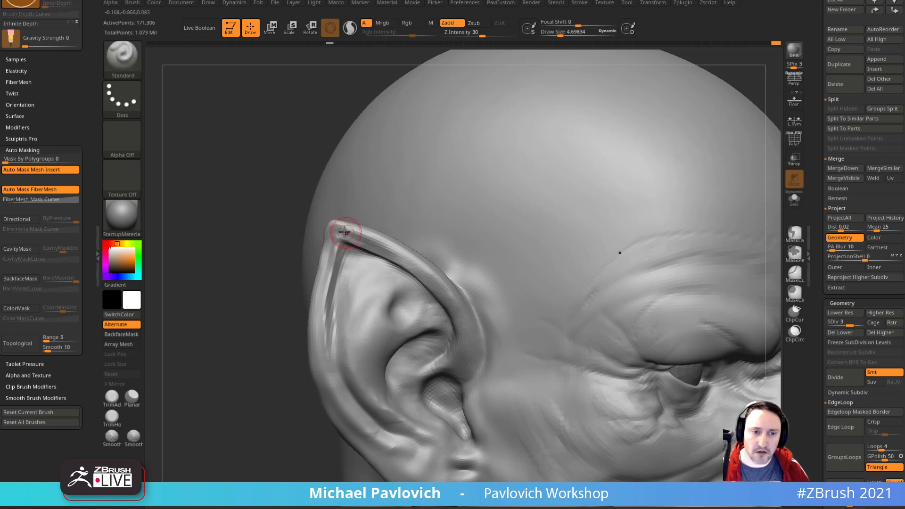
{"action": "right_click_drag", "start_coordinate": [352, 249], "coordinate": [347, 231]}
{"action": "mouse_move", "coordinate": [348, 231]}
{"action": "left_mouse_down", "text": "shift"}
{"action": "mouse_move", "coordinate": [370, 238]}
{"action": "mouse_move", "coordinate": [346, 244]}
{"action": "left_mouse_up", "text": "shift"}
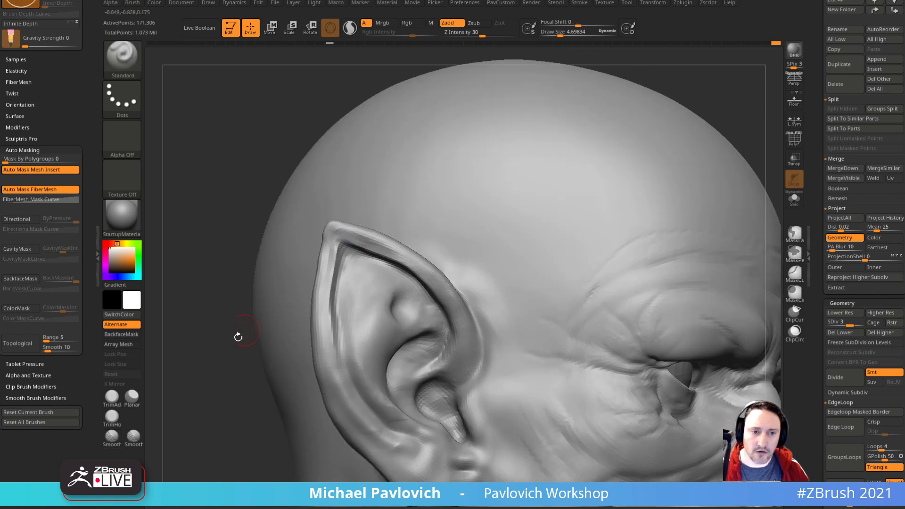
Step: Adjust the shape of the upper ear with the Move brush
{"action": "mouse_move", "coordinate": [239, 338]}
{"action": "left_mouse_down"}
{"action": "mouse_move", "coordinate": [467, 196]}
{"action": "mouse_move", "coordinate": [390, 220]}
{"action": "mouse_move", "coordinate": [353, 254]}
{"action": "left_mouse_up"}
{"action": "key", "text": "b"}
{"action": "key", "text": "m"}
{"action": "key", "text": "v"}
{"action": "key", "text": "s"}
{"action": "mouse_move", "coordinate": [282, 334]}
{"action": "left_mouse_down", "text": "alt"}
{"action": "mouse_move", "coordinate": [276, 300]}
{"action": "mouse_move", "coordinate": [344, 257]}
{"action": "left_mouse_up", "text": "alt"}
Step: Build up the upper back rim of the ear with the Standard brush
{"action": "key", "text": "b"}
{"action": "key", "text": "s"}
{"action": "key", "text": "t"}
{"action": "mouse_move", "coordinate": [281, 304]}
{"action": "left_mouse_down"}
{"action": "mouse_move", "coordinate": [272, 293]}
{"action": "mouse_move", "coordinate": [324, 278]}
{"action": "left_mouse_up"}
Step: Activate the TrimDynamic brush with a draw size of about 10.6 and raise the head to subdivision level 4
{"action": "key", "text": "b"}
{"action": "key", "text": "t"}
{"action": "key", "text": "d"}
{"action": "key", "text": "s"}
{"action": "right_click_drag", "start_coordinate": [323, 269], "coordinate": [352, 269]}
{"action": "key", "text": "d"}
{"action": "key", "text": "bracketleft"}
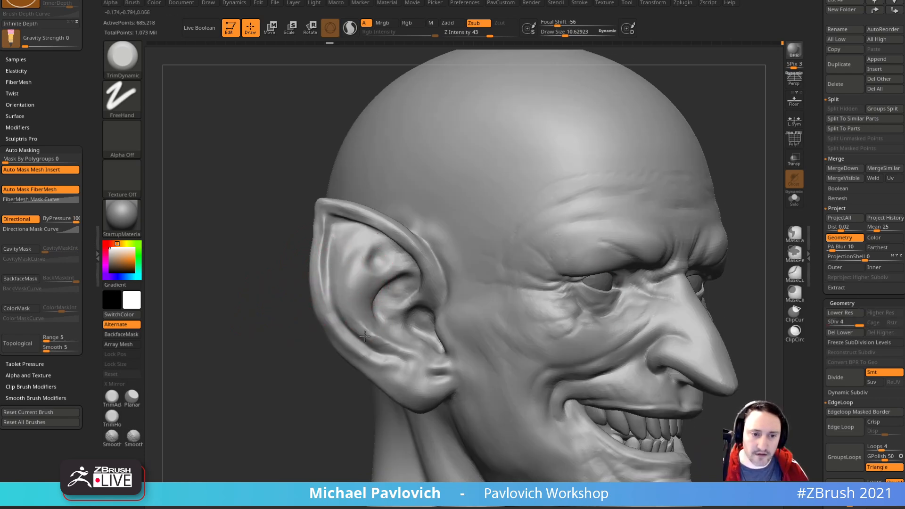
Step: Flatten the ear's inner surfaces, from the lower bowl to the upper hollow, with TrimDynamic at a draw size of about 9.1
{"action": "left_click_drag", "start_coordinate": [349, 379], "coordinate": [313, 386]}
{"action": "key", "text": "bracketleft"}
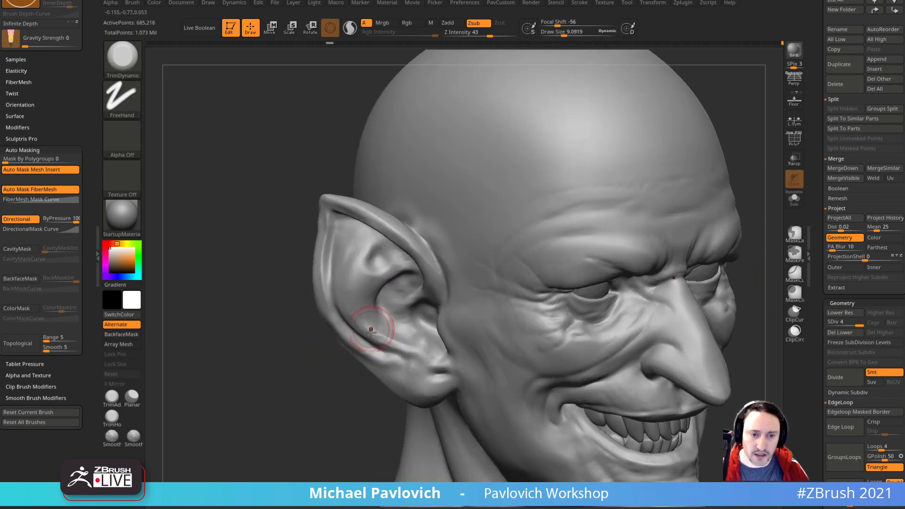
{"action": "left_click_drag", "start_coordinate": [392, 340], "coordinate": [358, 343]}
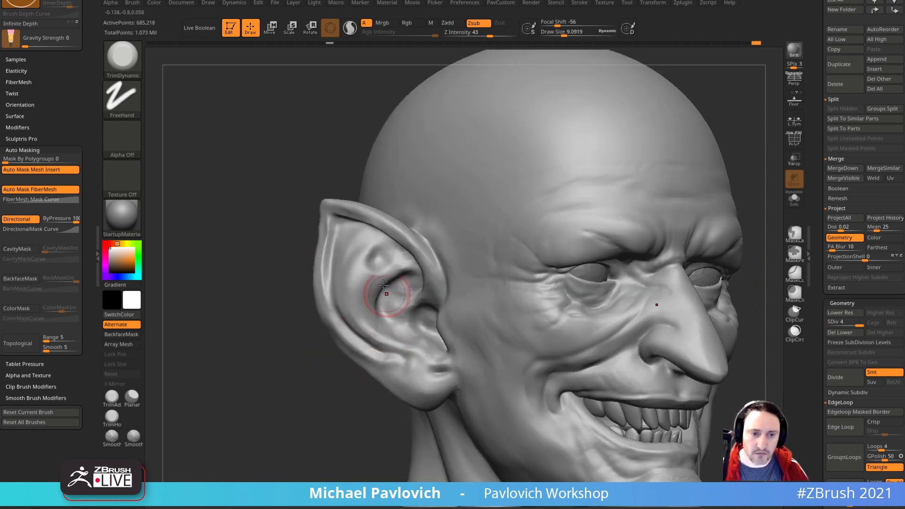
{"action": "left_click_drag", "start_coordinate": [352, 237], "coordinate": [374, 268]}
{"action": "right_click_drag", "start_coordinate": [360, 275], "coordinate": [396, 275]}
{"action": "left_click_drag", "start_coordinate": [366, 255], "coordinate": [373, 283]}
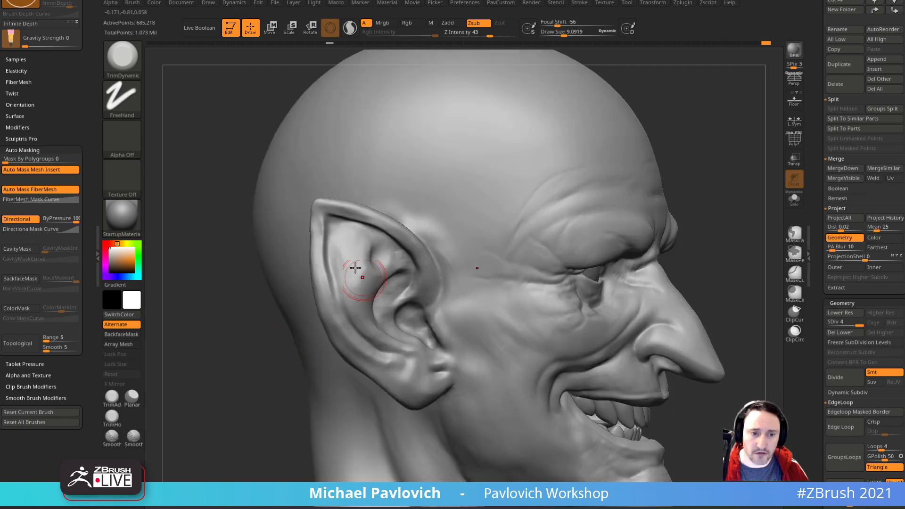
Step: Sharpen the crease above the earlobe with the DamStandard brush
{"action": "mouse_move", "coordinate": [286, 394]}
{"action": "left_mouse_down"}
{"action": "mouse_move", "coordinate": [267, 396]}
{"action": "mouse_move", "coordinate": [271, 357]}
{"action": "mouse_move", "coordinate": [288, 358]}
{"action": "left_mouse_up"}
{"action": "key", "text": "b"}
{"action": "key", "text": "d"}
{"action": "key", "text": "s"}
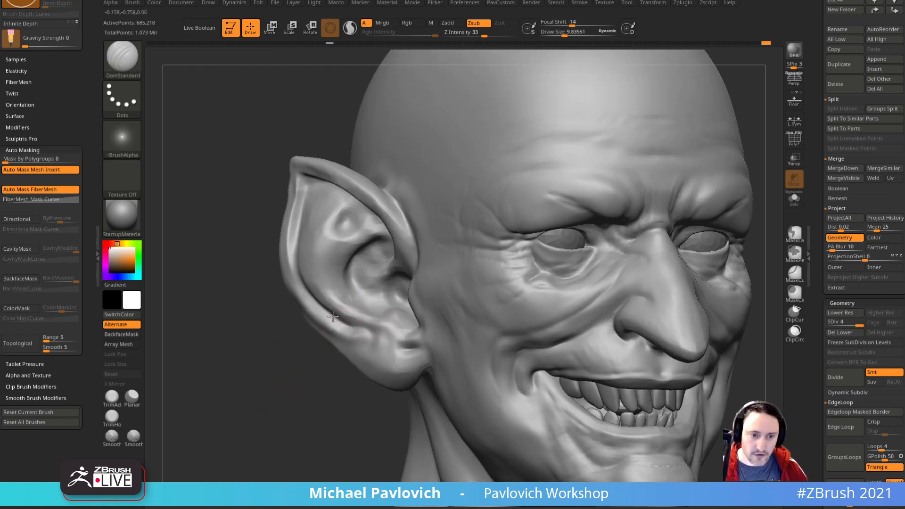
{"action": "left_click_drag", "start_coordinate": [383, 331], "coordinate": [368, 332]}
{"action": "right_click_drag", "start_coordinate": [367, 333], "coordinate": [388, 341]}
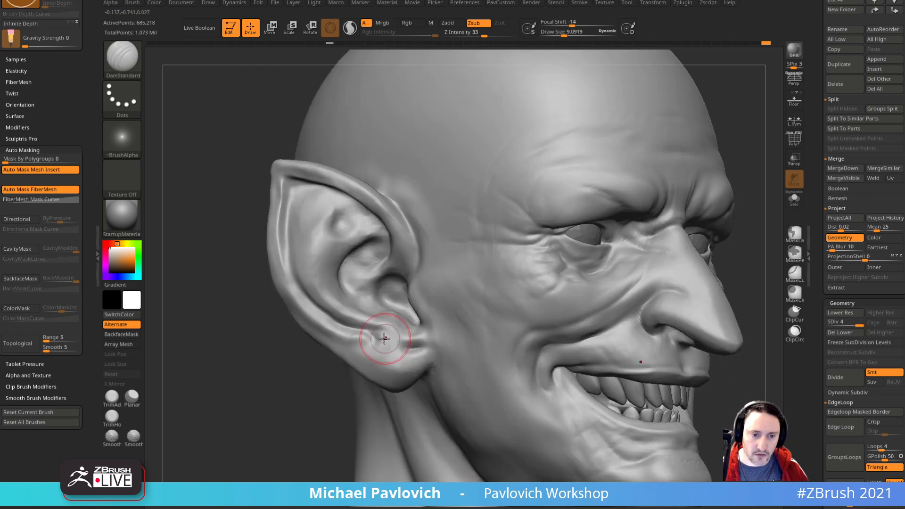
Step: Build up the area above the earlobe with the Clay brush and lower the head to subdivision level 3
{"action": "key", "text": "b"}
{"action": "key", "text": "c"}
{"action": "key", "text": "l"}
{"action": "key", "text": "s"}
{"action": "left_click_drag", "start_coordinate": [380, 341], "coordinate": [379, 341]}
{"action": "left_click_drag", "start_coordinate": [856, 321], "coordinate": [849, 321]}
{"action": "key", "text": "bracketleft"}
{"action": "right_click_drag", "start_coordinate": [391, 344], "coordinate": [303, 267]}
Step: Fill out the ear's upper hollow with the Clay brush, starting at a draw size of about 12.4, and smooth the surface down toward the bowl
{"action": "key", "text": "bracketright"}
{"action": "key", "text": "bracketright"}
{"action": "key", "text": "bracketright"}
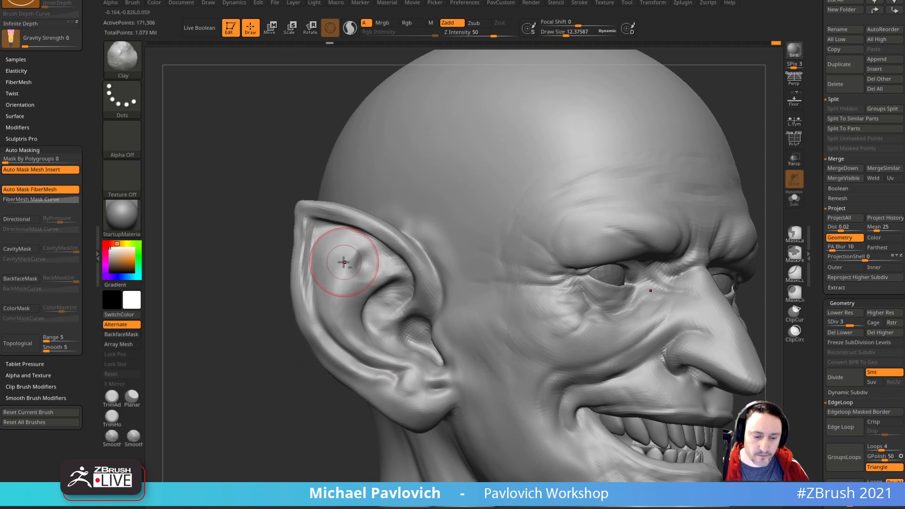
{"action": "key", "text": "s"}
{"action": "key", "text": "1"}
{"action": "mouse_move", "coordinate": [352, 246]}
{"action": "left_mouse_down"}
{"action": "mouse_move", "coordinate": [362, 250]}
{"action": "mouse_move", "coordinate": [356, 257]}
{"action": "left_mouse_up"}
{"action": "key", "text": "s"}
{"action": "key", "text": "s"}
{"action": "right_click_drag", "start_coordinate": [349, 258], "coordinate": [320, 267]}
{"action": "mouse_move", "coordinate": [330, 259]}
{"action": "left_mouse_down", "text": "shift"}
{"action": "mouse_move", "coordinate": [345, 232]}
{"action": "mouse_move", "coordinate": [368, 248]}
{"action": "mouse_move", "coordinate": [348, 243]}
{"action": "left_mouse_up", "text": "shift"}
{"action": "right_click_drag", "start_coordinate": [383, 262], "coordinate": [357, 271]}
{"action": "mouse_move", "coordinate": [358, 272]}
{"action": "left_mouse_down", "text": "shift"}
{"action": "mouse_move", "coordinate": [355, 249]}
{"action": "mouse_move", "coordinate": [395, 311]}
{"action": "mouse_move", "coordinate": [374, 320]}
{"action": "left_mouse_up", "text": "shift"}
Step: Reshape the lower rim of the ear with the Move brush at a draw size of about 14.3
{"action": "mouse_move", "coordinate": [375, 320]}
{"action": "right_mouse_down"}
{"action": "mouse_move", "coordinate": [374, 293]}
{"action": "mouse_move", "coordinate": [293, 398]}
{"action": "mouse_move", "coordinate": [297, 415]}
{"action": "mouse_move", "coordinate": [281, 369]}
{"action": "right_mouse_up"}
{"action": "key", "text": "b"}
{"action": "key", "text": "m"}
{"action": "key", "text": "v"}
{"action": "left_click_drag", "start_coordinate": [356, 363], "coordinate": [353, 344]}
{"action": "mouse_move", "coordinate": [352, 344]}
{"action": "right_mouse_down"}
{"action": "mouse_move", "coordinate": [373, 374]}
{"action": "mouse_move", "coordinate": [349, 350]}
{"action": "right_mouse_up"}
{"action": "right_click_drag", "start_coordinate": [306, 413], "coordinate": [274, 414], "text": "ctrl"}
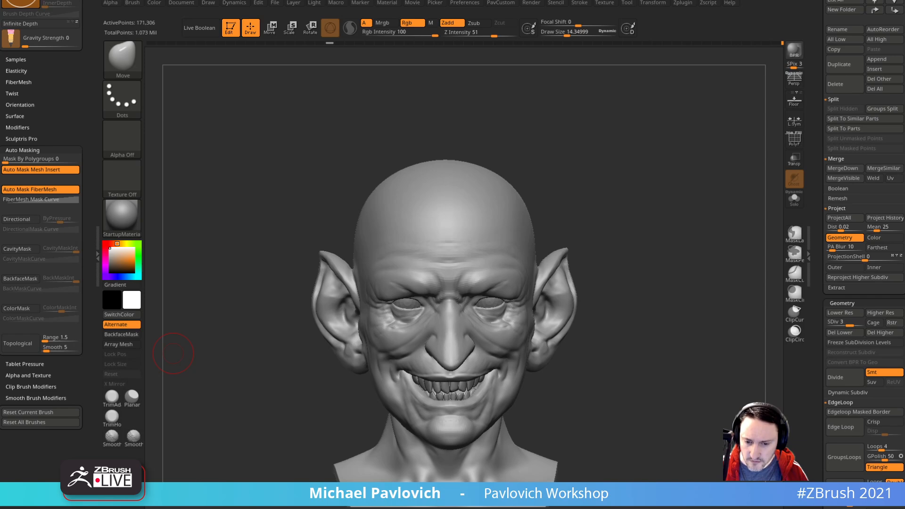
Step: Switch to the browser, look at the YouTube channel page with the zremesh search, and return to ZBrush
{"action": "key", "text": "alt+Tab"}
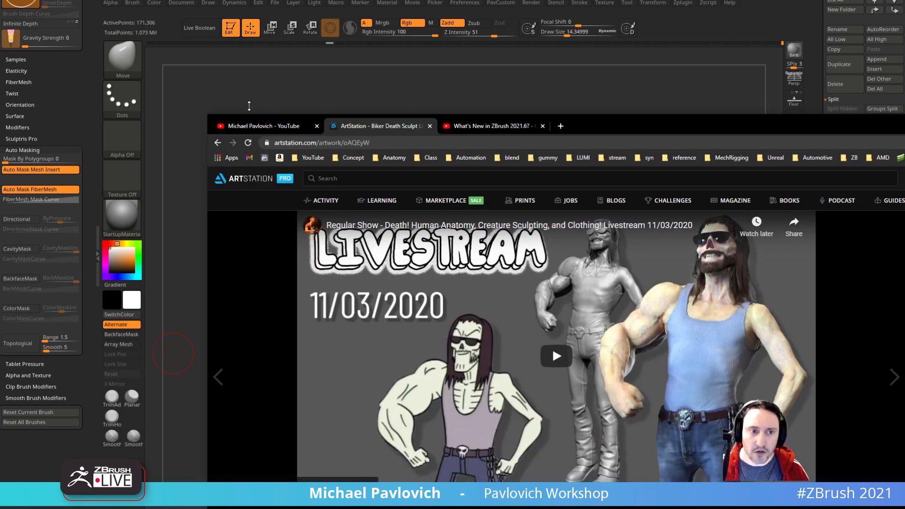
{"action": "left_click", "coordinate": [255, 126]}
{"action": "scroll", "coordinate": [747, 237], "scroll_direction": "up", "scroll_amount": 5}
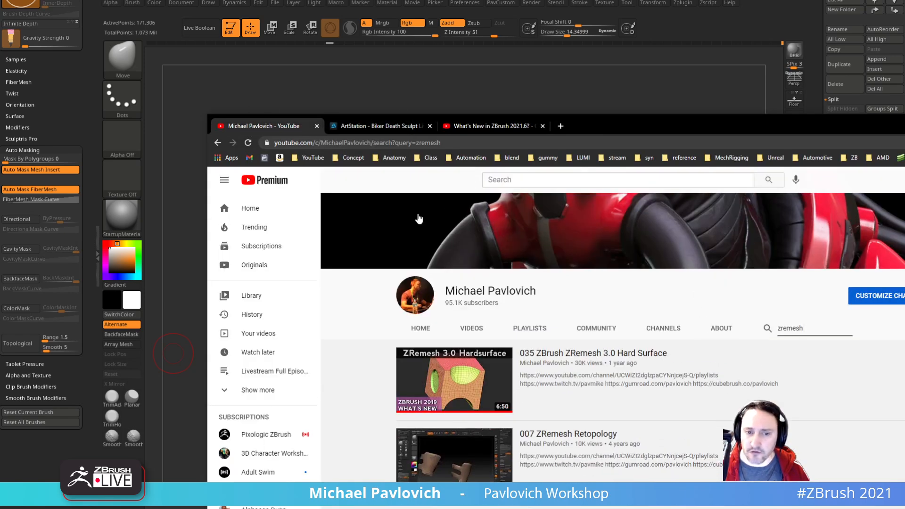
{"action": "key", "text": "alt+Tab"}
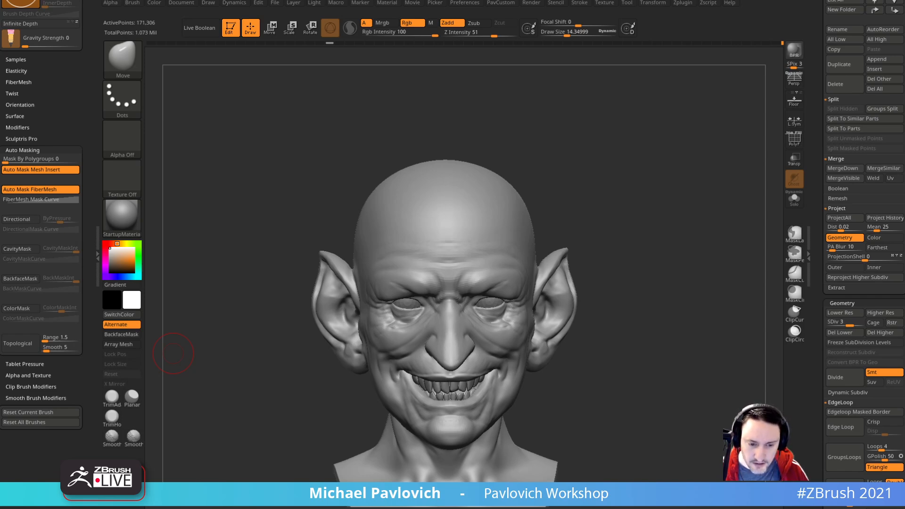
{"action": "mouse_move", "coordinate": [446, 508]}
{"action": "left_mouse_down"}
{"action": "mouse_move", "coordinate": [446, 286]}
{"action": "mouse_move", "coordinate": [430, 50]}
{"action": "mouse_move", "coordinate": [430, 508]}
{"action": "left_mouse_up"}
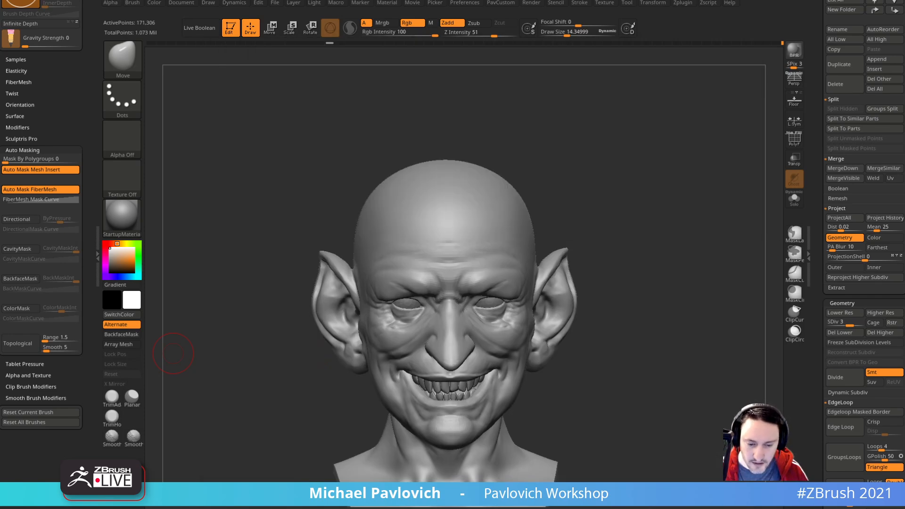
Step: Activate the Standard brush with a draw size of about 34
{"action": "mouse_move", "coordinate": [649, 165]}
{"action": "right_mouse_down", "text": "ctrl"}
{"action": "mouse_move", "coordinate": [656, 182]}
{"action": "mouse_move", "coordinate": [622, 235]}
{"action": "right_mouse_up", "text": "ctrl"}
{"action": "key", "text": "s"}
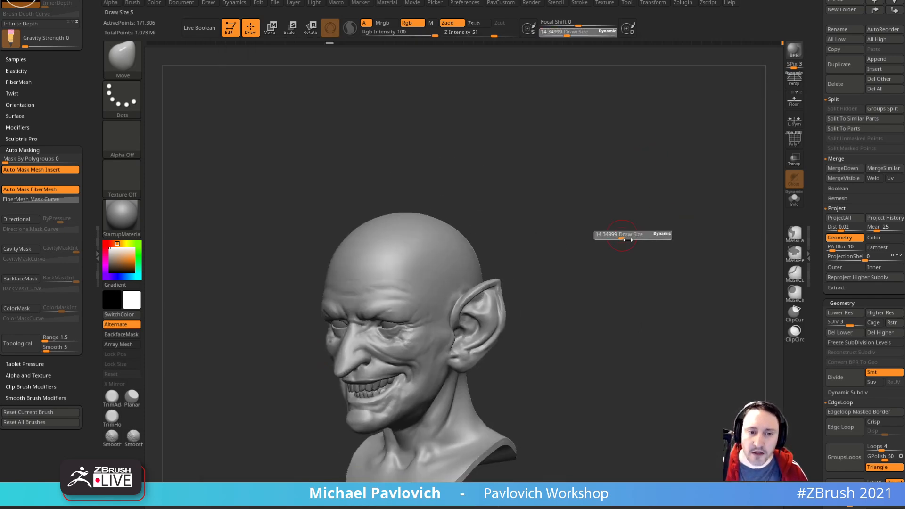
{"action": "left_click_drag", "start_coordinate": [622, 235], "coordinate": [633, 237]}
{"action": "key", "text": "b"}
{"action": "key", "text": "s"}
{"action": "key", "text": "t"}
{"action": "right_click_drag", "start_coordinate": [616, 232], "coordinate": [629, 242], "text": "alt"}
{"action": "key", "text": "s"}
{"action": "left_click_drag", "start_coordinate": [629, 243], "coordinate": [624, 243]}
Step: Duplicate the head subtool and delete the lower and higher subdivision levels of the copy
{"action": "mouse_move", "coordinate": [814, 186]}
{"action": "left_mouse_down"}
{"action": "mouse_move", "coordinate": [816, 288]}
{"action": "mouse_move", "coordinate": [814, 263]}
{"action": "left_mouse_up"}
{"action": "left_click", "coordinate": [832, 330]}
{"action": "left_click_drag", "start_coordinate": [818, 330], "coordinate": [819, 114]}
{"action": "left_click", "coordinate": [872, 388]}
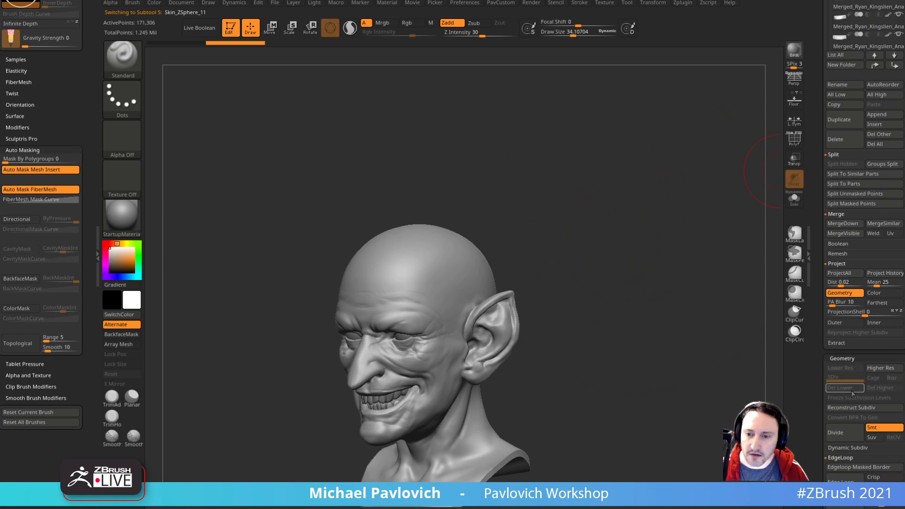
Step: Turn on the polyframe display for the head copy and pick a selection brush in place of SelectLasso
{"action": "left_click_drag", "start_coordinate": [576, 206], "coordinate": [656, 279]}
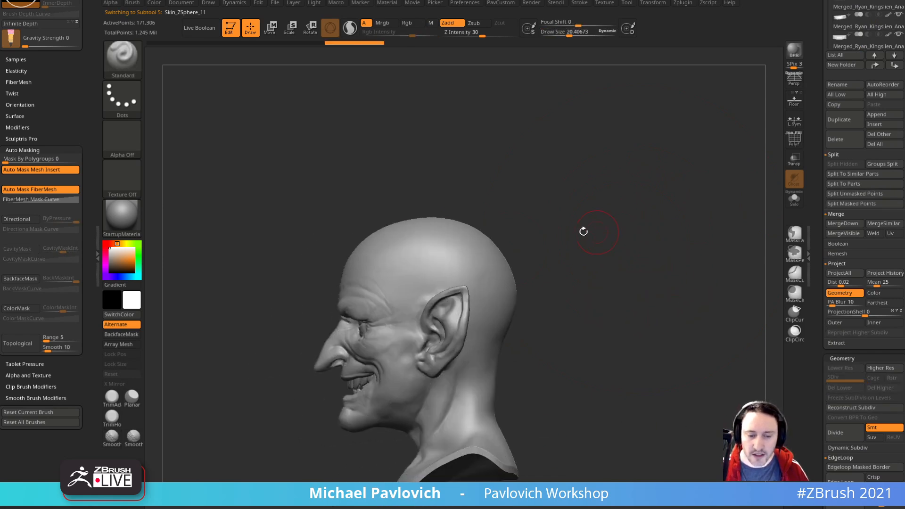
{"action": "key", "text": "ctrl+shift"}
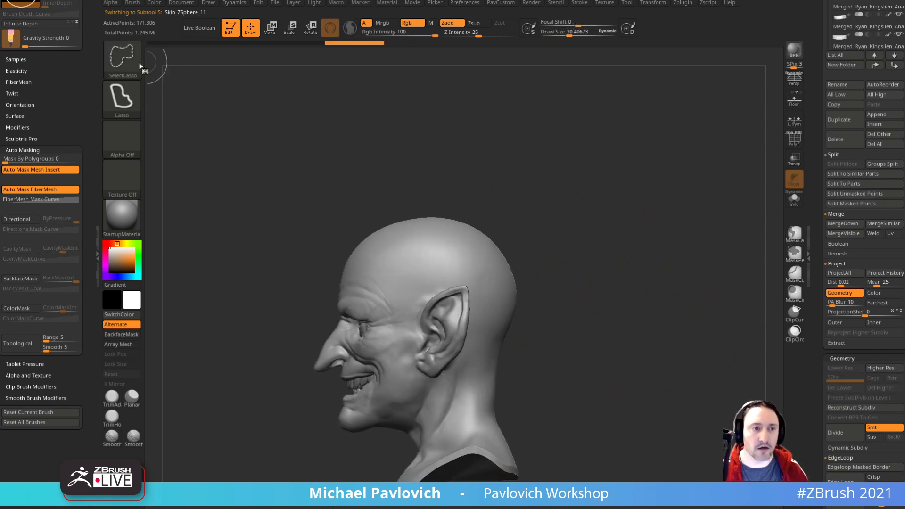
{"action": "left_click", "coordinate": [795, 139]}
{"action": "key", "text": "ctrl+shift"}
{"action": "left_click", "coordinate": [795, 139]}
{"action": "key", "text": "ctrl+shift"}
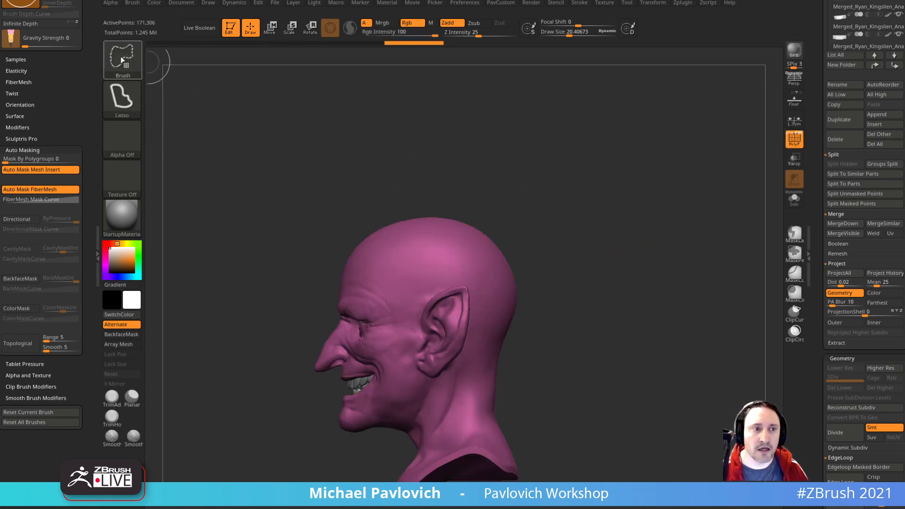
{"action": "left_click", "coordinate": [115, 60], "text": "ctrl+shift"}
{"action": "left_click", "coordinate": [493, 114], "text": "ctrl+shift"}
Step: Mask the top of the skull from the side view with the MaskLasso brush, from the upper forehead to the back
{"action": "left_click_drag", "start_coordinate": [590, 215], "coordinate": [617, 215], "text": "alt"}
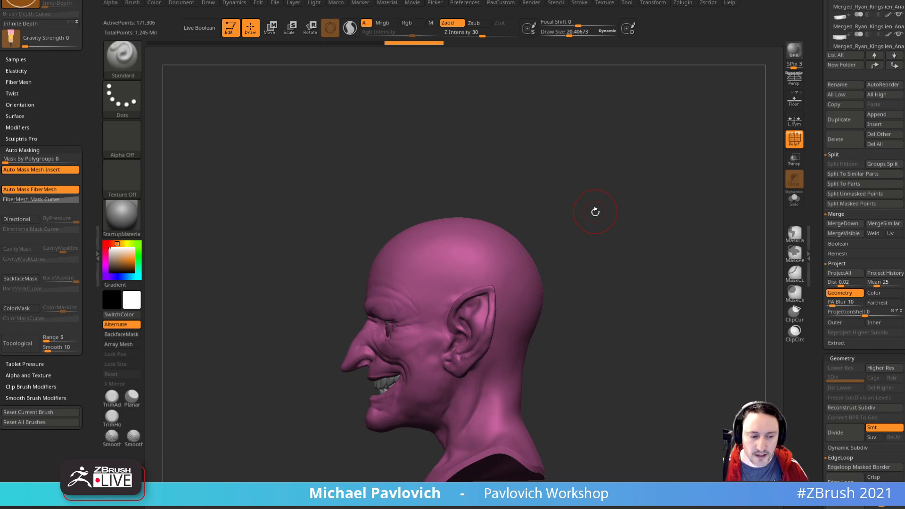
{"action": "left_click", "coordinate": [134, 67], "text": "ctrl"}
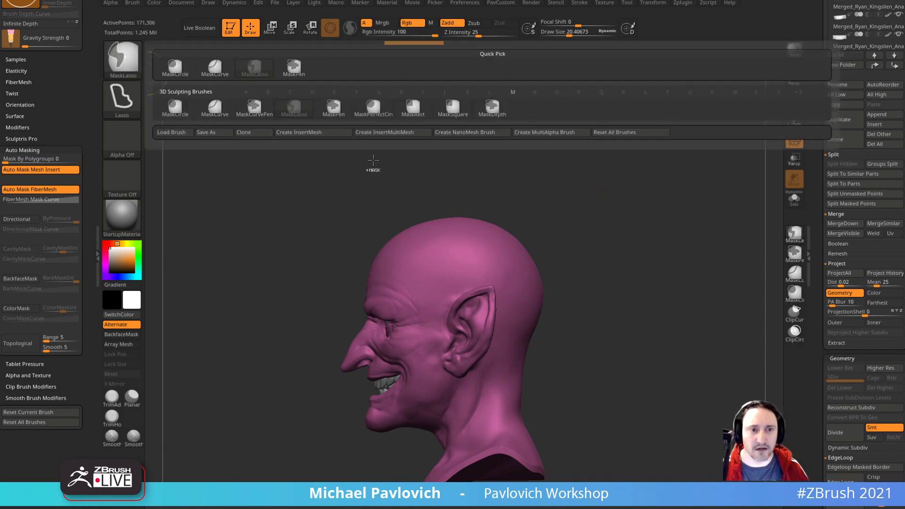
{"action": "left_click", "coordinate": [341, 112], "text": "ctrl"}
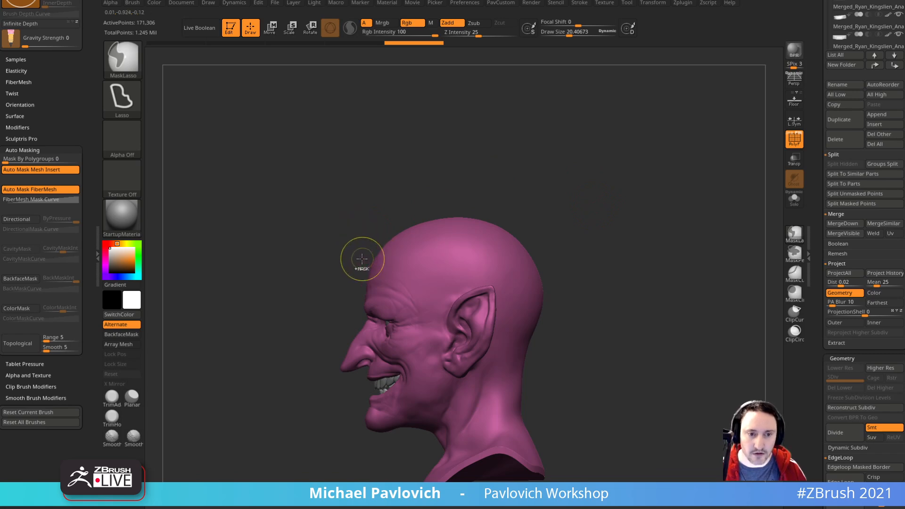
{"action": "mouse_move", "coordinate": [345, 259]}
{"action": "left_mouse_down", "text": "ctrl"}
{"action": "mouse_move", "coordinate": [380, 272]}
{"action": "mouse_move", "coordinate": [493, 278]}
{"action": "mouse_move", "coordinate": [543, 307]}
{"action": "mouse_move", "coordinate": [571, 245]}
{"action": "mouse_move", "coordinate": [378, 192]}
{"action": "left_mouse_up", "text": "ctrl"}
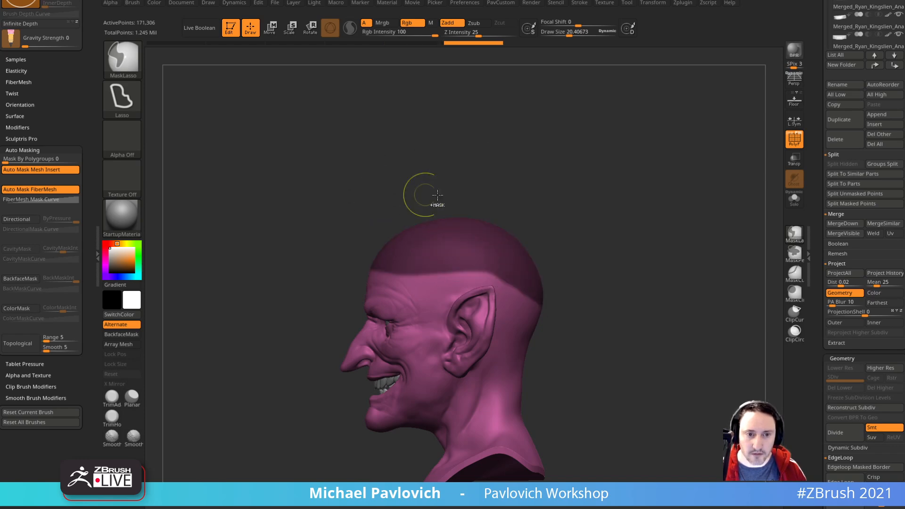
Step: Add an edge loop along the masked skullcap border with Edgeloop Masked Border
{"action": "left_click_drag", "start_coordinate": [622, 216], "coordinate": [674, 232]}
{"action": "key", "text": "1"}
{"action": "left_click_drag", "start_coordinate": [822, 351], "coordinate": [821, 52]}
{"action": "key", "text": "shift"}
{"action": "key", "text": "shift"}
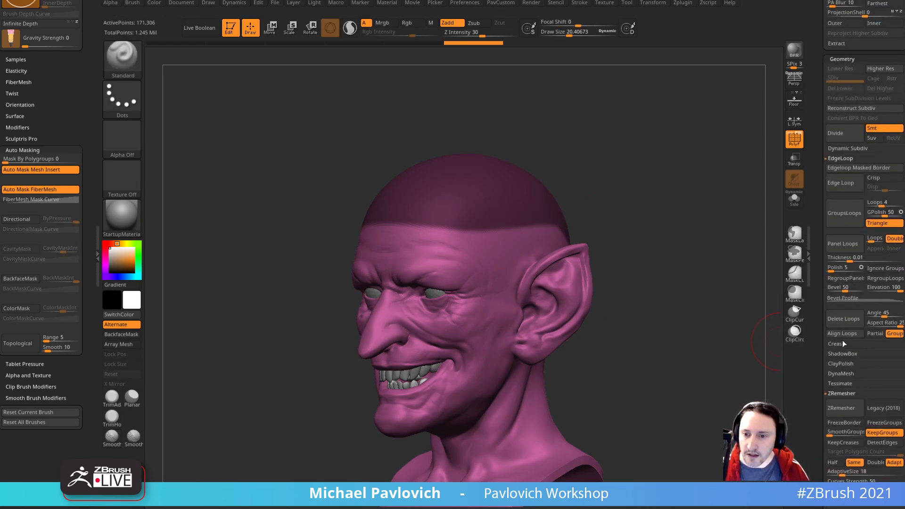
{"action": "left_click", "coordinate": [844, 166]}
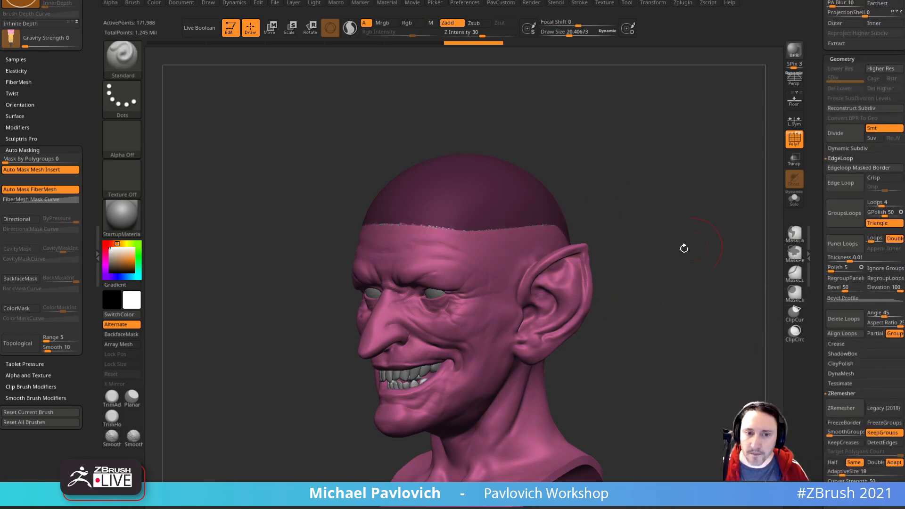
Step: Clear the mask and isolate the skullcap portion of the head copy
{"action": "left_click_drag", "start_coordinate": [660, 207], "coordinate": [595, 190], "text": "ctrl"}
{"action": "left_click", "coordinate": [532, 186], "text": "ctrl+shift"}
{"action": "key", "text": "2"}
{"action": "left_click", "coordinate": [692, 202]}
{"action": "right_click_drag", "start_coordinate": [643, 216], "coordinate": [685, 209], "text": "ctrl"}
{"action": "mouse_move", "coordinate": [661, 216]}
{"action": "left_mouse_down"}
{"action": "mouse_move", "coordinate": [685, 180]}
{"action": "mouse_move", "coordinate": [697, 201]}
{"action": "left_mouse_up"}
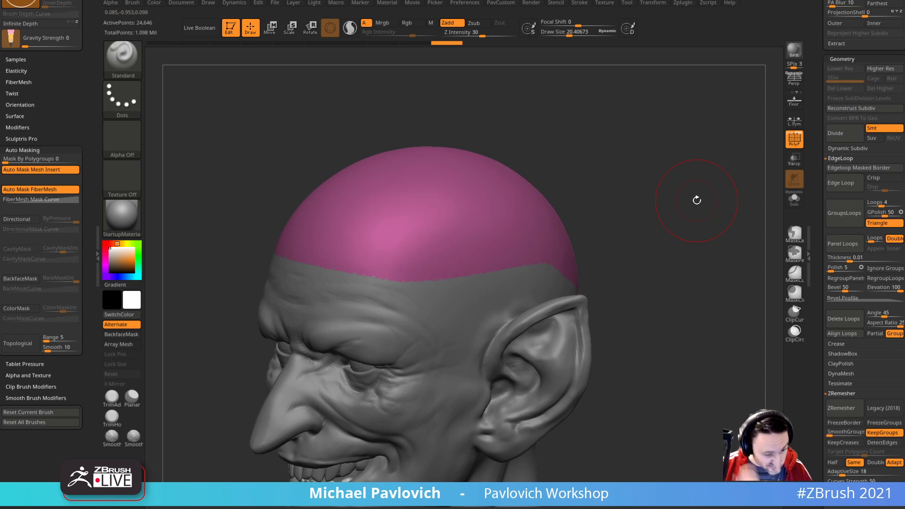
{"action": "left_click_drag", "start_coordinate": [636, 189], "coordinate": [734, 163]}
Step: Set ZRemesher to Half with an adaptive size of 0 for the skullcap, keeping its polyframe shown
{"action": "left_click", "coordinate": [795, 138]}
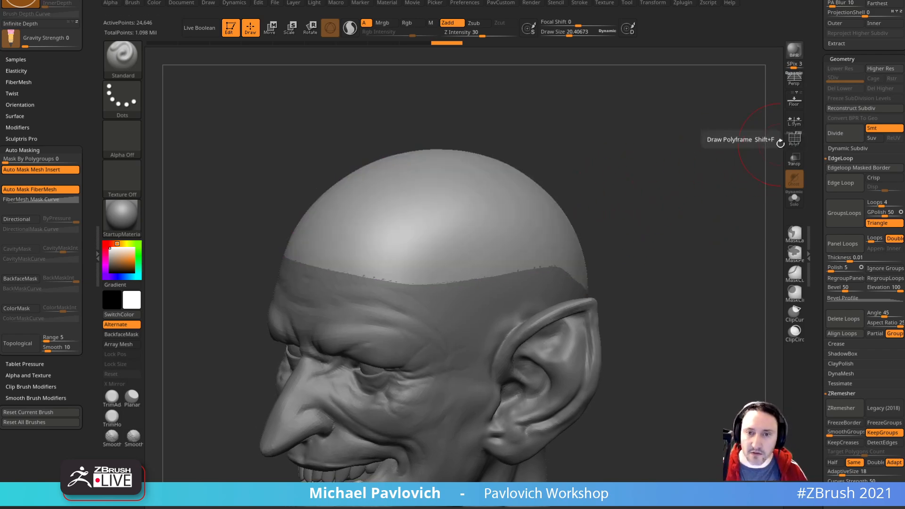
{"action": "left_click", "coordinate": [794, 138]}
{"action": "key", "text": "space"}
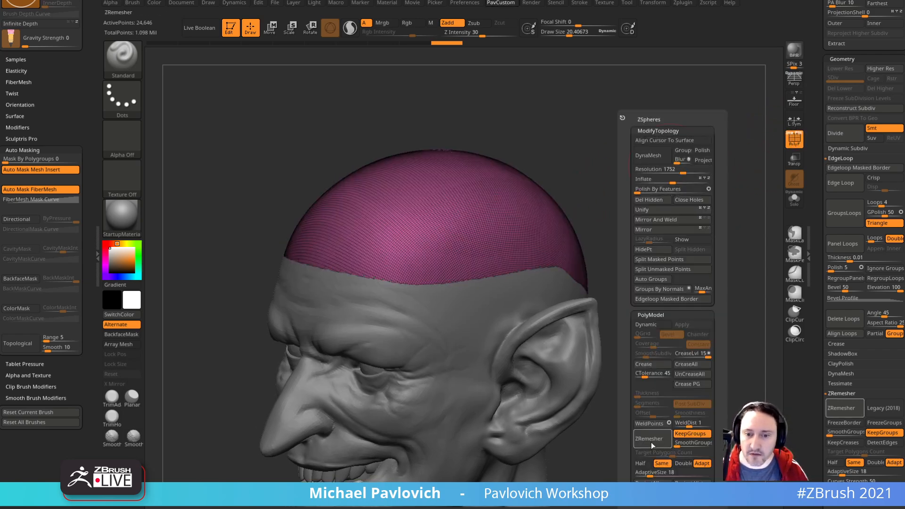
{"action": "left_click", "coordinate": [649, 464]}
{"action": "left_click_drag", "start_coordinate": [651, 476], "coordinate": [634, 476]}
Step: Run ZRemesher repeatedly on the skullcap to reduce it to a coarse, even quad mesh
{"action": "left_click", "coordinate": [662, 445]}
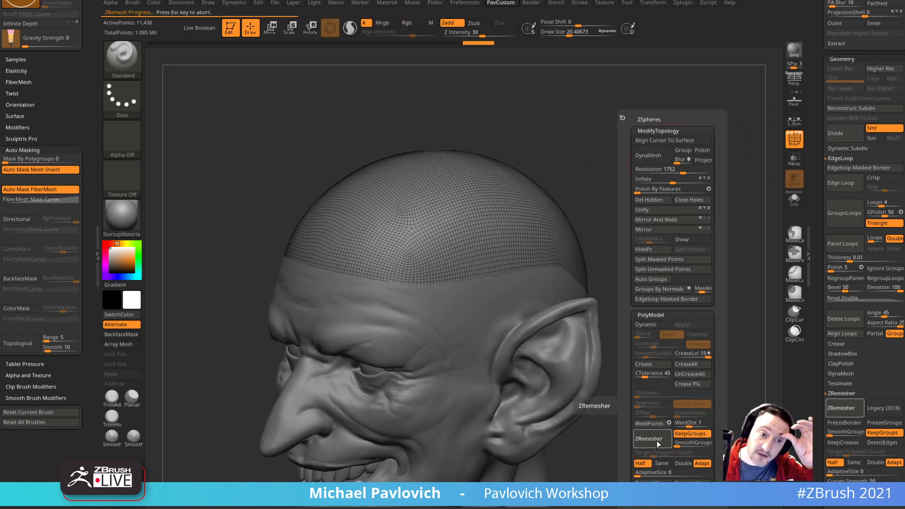
{"action": "left_click", "coordinate": [657, 443]}
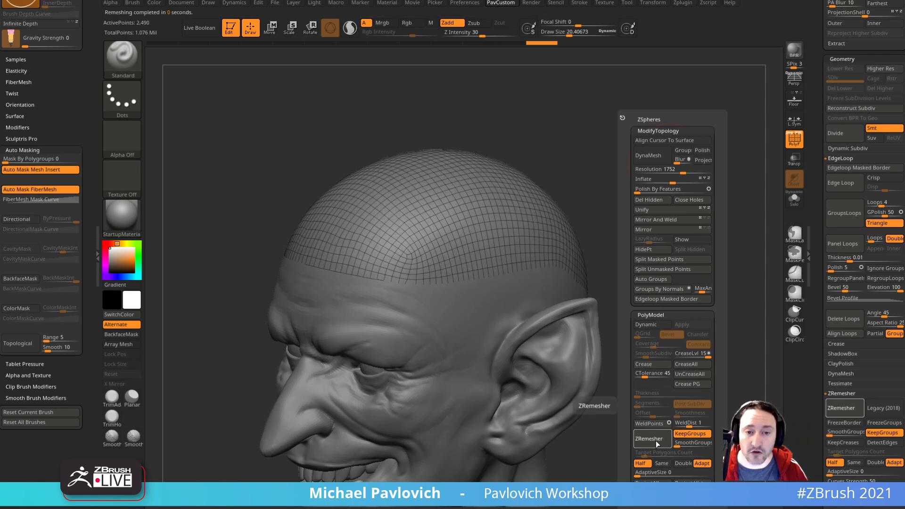
{"action": "left_click", "coordinate": [659, 444]}
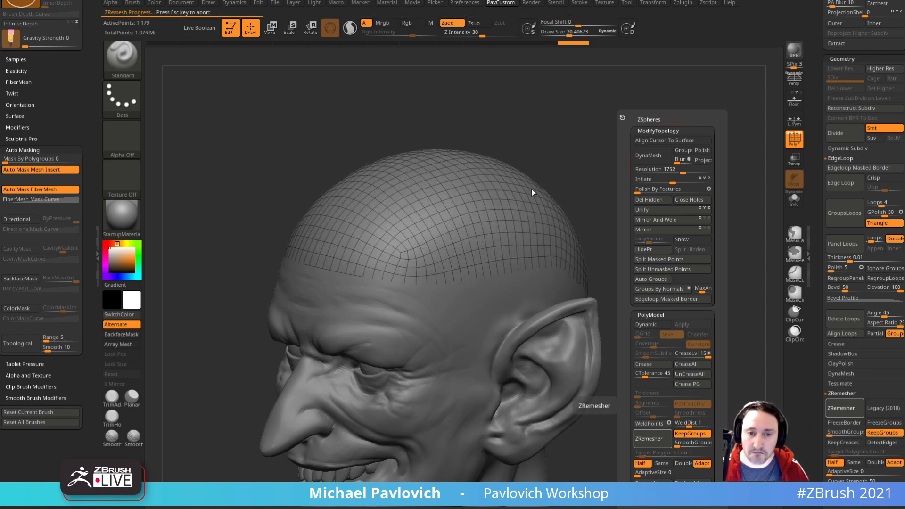
{"action": "mouse_move", "coordinate": [685, 236]}
{"action": "left_mouse_down"}
{"action": "mouse_move", "coordinate": [660, 233]}
{"action": "mouse_move", "coordinate": [692, 228]}
{"action": "mouse_move", "coordinate": [711, 214]}
{"action": "mouse_move", "coordinate": [691, 198]}
{"action": "mouse_move", "coordinate": [710, 189]}
{"action": "mouse_move", "coordinate": [685, 179]}
{"action": "left_mouse_up"}
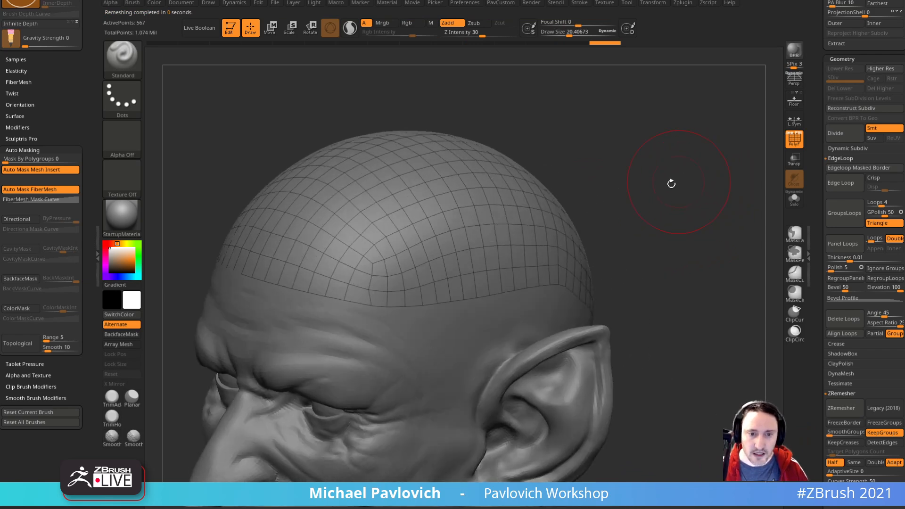
Step: Isolate the skullcap and close its open underside with ZModeler's edge Close action, Convex Hole target and Spline option
{"action": "key", "text": "b"}
{"action": "key", "text": "z"}
{"action": "key", "text": "m"}
{"action": "left_click", "coordinate": [794, 201]}
{"action": "left_click_drag", "start_coordinate": [726, 212], "coordinate": [675, 217]}
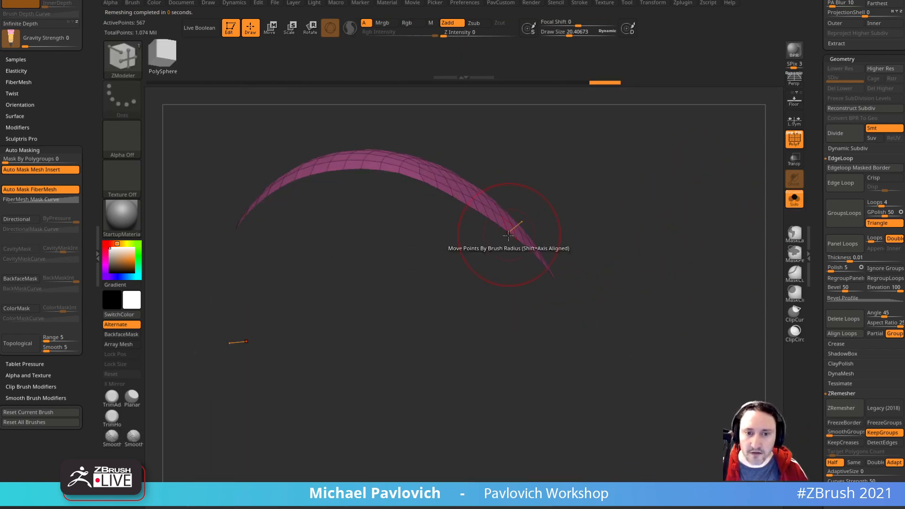
{"action": "key", "text": "space"}
{"action": "left_click", "coordinate": [427, 263]}
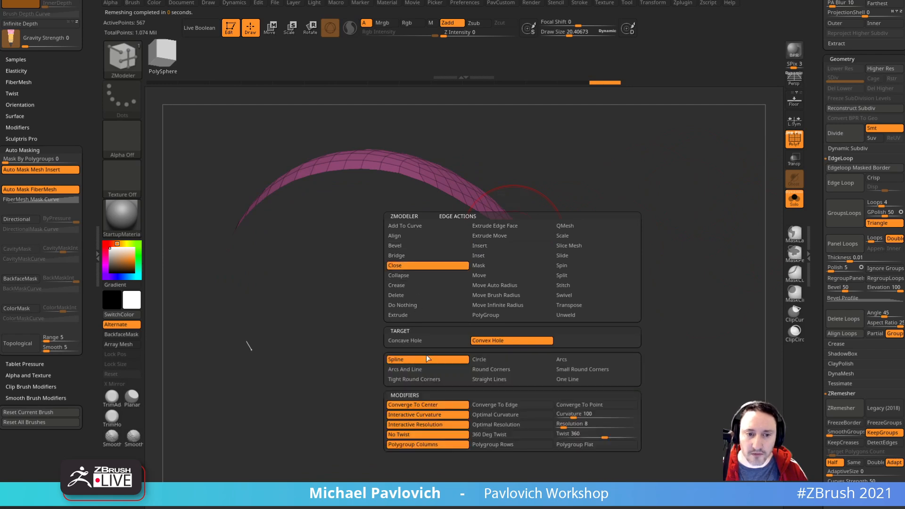
{"action": "key", "text": "s"}
{"action": "mouse_move", "coordinate": [513, 212]}
{"action": "left_mouse_down"}
{"action": "mouse_move", "coordinate": [502, 213]}
{"action": "mouse_move", "coordinate": [404, 319]}
{"action": "left_mouse_up"}
{"action": "mouse_move", "coordinate": [635, 226]}
{"action": "left_mouse_down"}
{"action": "mouse_move", "coordinate": [635, 215]}
{"action": "mouse_move", "coordinate": [643, 228]}
{"action": "left_mouse_up"}
{"action": "left_click_drag", "start_coordinate": [637, 240], "coordinate": [614, 223]}
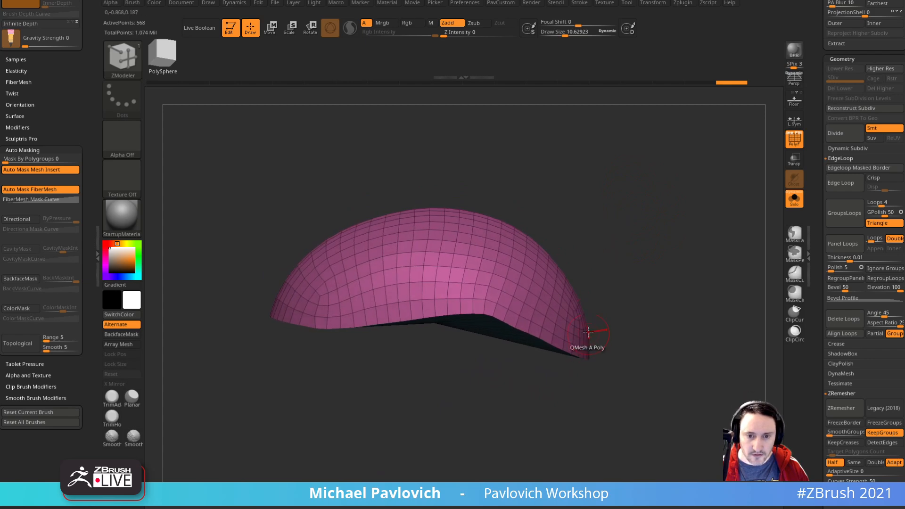
Step: Push the back and crown of the skullcap into a fuller, rounder shape with the Move brush
{"action": "left_click_drag", "start_coordinate": [586, 279], "coordinate": [595, 279]}
{"action": "key", "text": "b"}
{"action": "key", "text": "m"}
{"action": "key", "text": "v"}
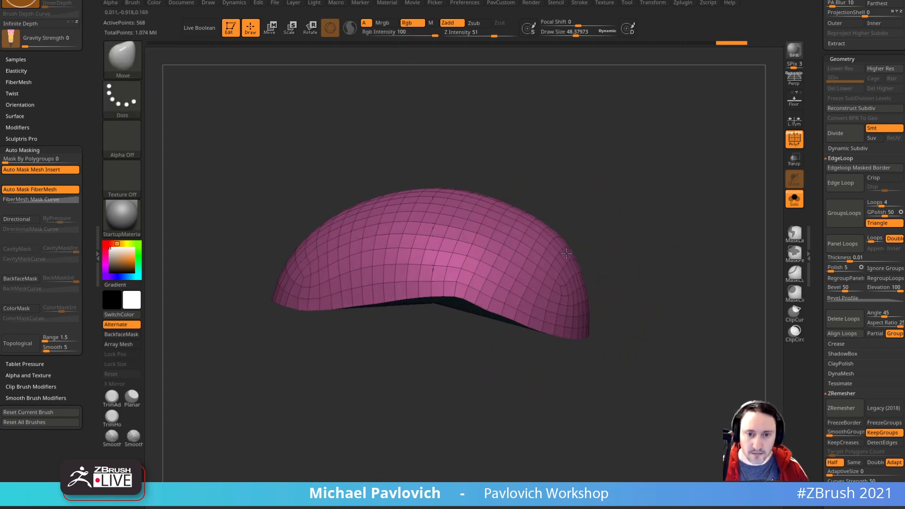
{"action": "mouse_move", "coordinate": [596, 226]}
{"action": "left_mouse_down"}
{"action": "mouse_move", "coordinate": [598, 235]}
{"action": "mouse_move", "coordinate": [576, 229]}
{"action": "left_mouse_up"}
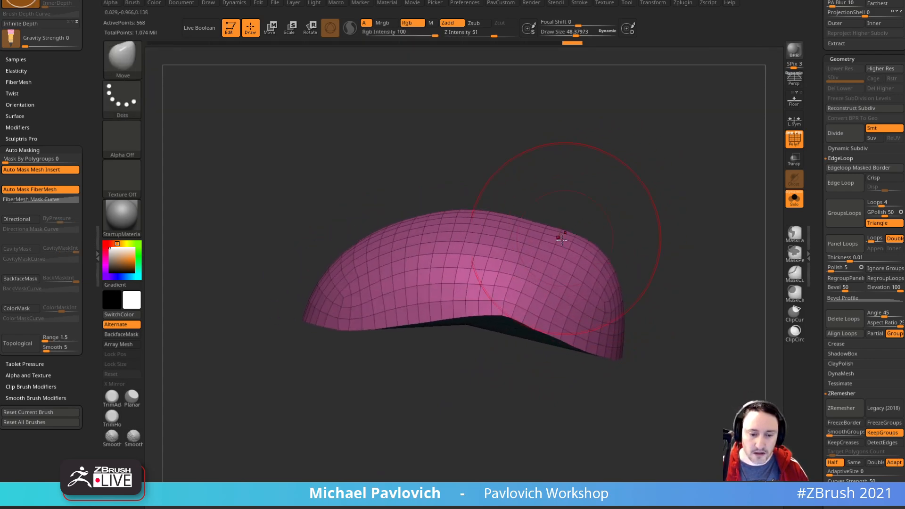
{"action": "left_click_drag", "start_coordinate": [519, 172], "coordinate": [496, 208]}
{"action": "left_click_drag", "start_coordinate": [565, 183], "coordinate": [533, 269]}
{"action": "left_click_drag", "start_coordinate": [350, 247], "coordinate": [380, 233]}
{"action": "mouse_move", "coordinate": [395, 202]}
{"action": "left_mouse_down"}
{"action": "mouse_move", "coordinate": [415, 178]}
{"action": "mouse_move", "coordinate": [477, 146]}
{"action": "left_mouse_up"}
{"action": "left_click_drag", "start_coordinate": [537, 139], "coordinate": [502, 146]}
Step: Refine the skullcap's silhouette and lower edge with the Move brush at varying draw sizes
{"action": "key", "text": "s"}
{"action": "mouse_move", "coordinate": [590, 147]}
{"action": "left_mouse_down"}
{"action": "mouse_move", "coordinate": [668, 151]}
{"action": "mouse_move", "coordinate": [565, 172]}
{"action": "left_mouse_up"}
{"action": "key", "text": "s"}
{"action": "mouse_move", "coordinate": [565, 173]}
{"action": "left_mouse_down"}
{"action": "mouse_move", "coordinate": [556, 152]}
{"action": "mouse_move", "coordinate": [570, 215]}
{"action": "left_mouse_up"}
{"action": "left_click_drag", "start_coordinate": [646, 210], "coordinate": [595, 248]}
{"action": "key", "text": "s"}
{"action": "left_click_drag", "start_coordinate": [594, 248], "coordinate": [564, 272]}
{"action": "mouse_move", "coordinate": [646, 236]}
{"action": "left_mouse_down"}
{"action": "mouse_move", "coordinate": [675, 183]}
{"action": "mouse_move", "coordinate": [660, 188]}
{"action": "left_mouse_up"}
{"action": "mouse_move", "coordinate": [613, 268]}
{"action": "left_mouse_down"}
{"action": "mouse_move", "coordinate": [639, 237]}
{"action": "mouse_move", "coordinate": [631, 222]}
{"action": "left_mouse_up"}
{"action": "mouse_move", "coordinate": [319, 379]}
{"action": "left_mouse_down"}
{"action": "mouse_move", "coordinate": [412, 375]}
{"action": "mouse_move", "coordinate": [423, 353]}
{"action": "mouse_move", "coordinate": [416, 371]}
{"action": "mouse_move", "coordinate": [398, 370]}
{"action": "mouse_move", "coordinate": [404, 378]}
{"action": "left_mouse_up"}
Step: Set ZModeler's edge action to Slide with the EdgeLoop Complete target
{"action": "key", "text": "b"}
{"action": "key", "text": "z"}
{"action": "key", "text": "m"}
{"action": "key", "text": "space"}
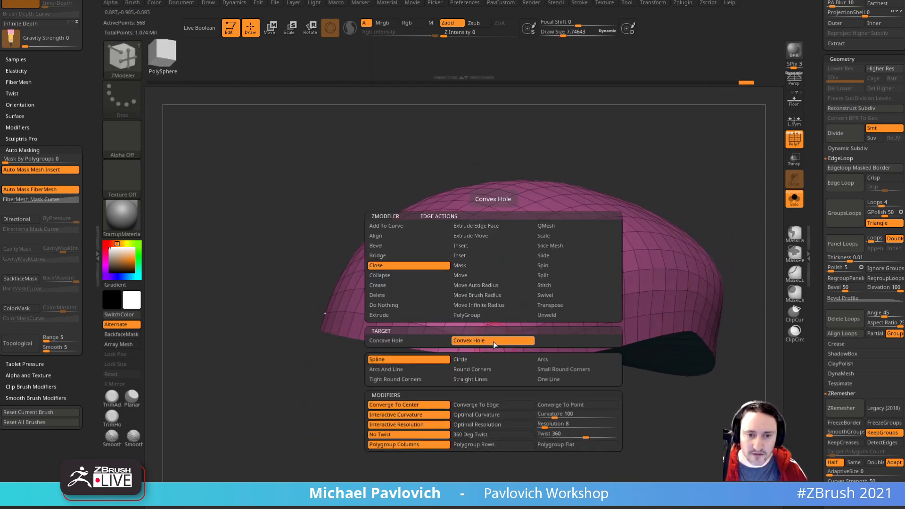
{"action": "left_click", "coordinate": [576, 255]}
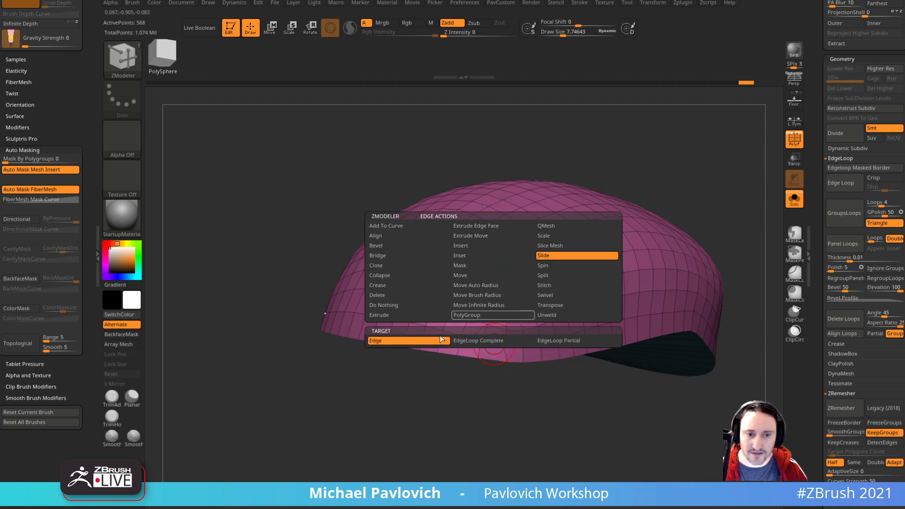
{"action": "left_click", "coordinate": [477, 341]}
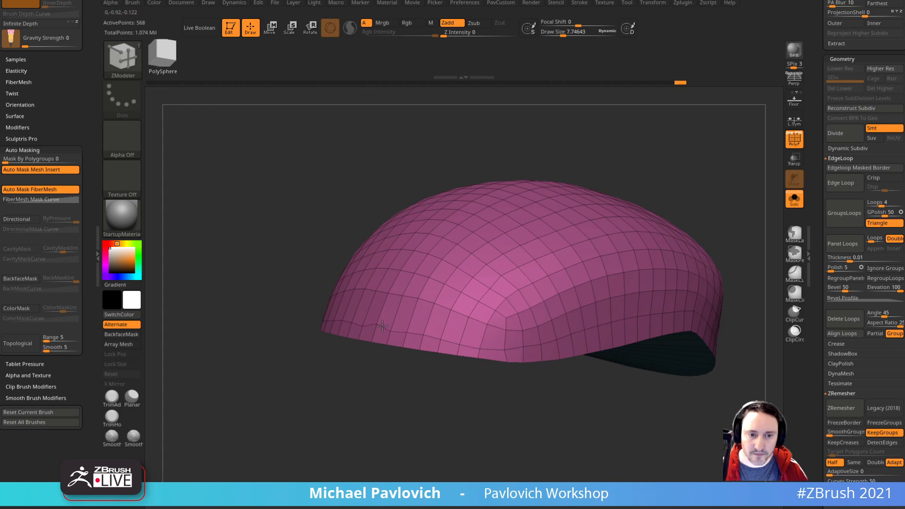
Step: Nudge the skullcap's front lower border with the Move brush at a small draw size
{"action": "key", "text": "b"}
{"action": "key", "text": "m"}
{"action": "key", "text": "v"}
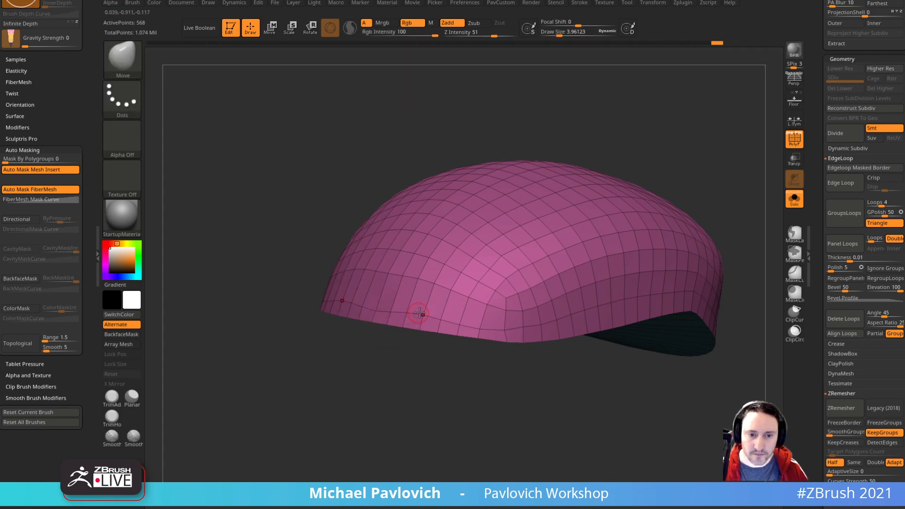
{"action": "right_click_drag", "start_coordinate": [417, 313], "coordinate": [418, 335]}
{"action": "mouse_move", "coordinate": [393, 355]}
{"action": "left_mouse_down"}
{"action": "mouse_move", "coordinate": [441, 376]}
{"action": "mouse_move", "coordinate": [471, 375]}
{"action": "left_mouse_up"}
Step: Mark the row of polygons along the skullcap's front lower edge as a temporary polygroup with ZModeler
{"action": "key", "text": "b"}
{"action": "key", "text": "z"}
{"action": "key", "text": "m"}
{"action": "left_click_drag", "start_coordinate": [354, 329], "coordinate": [329, 343]}
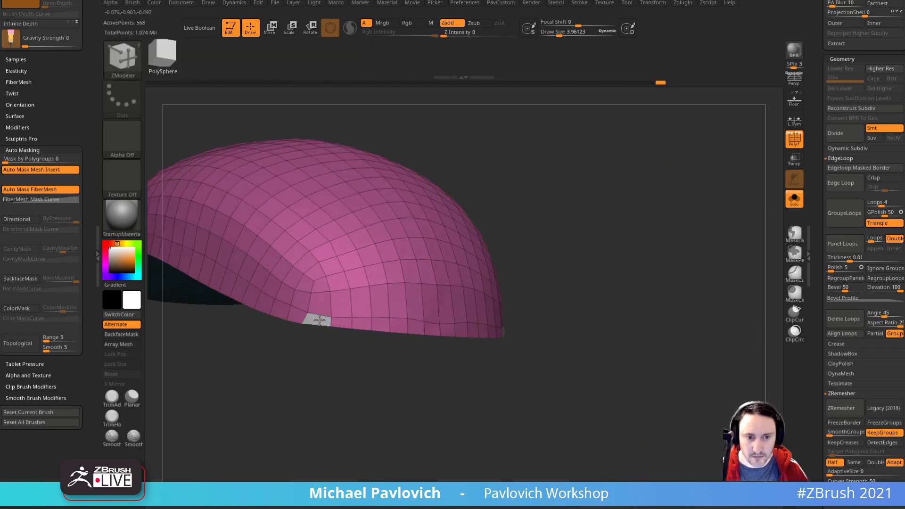
{"action": "left_click_drag", "start_coordinate": [488, 372], "coordinate": [464, 418]}
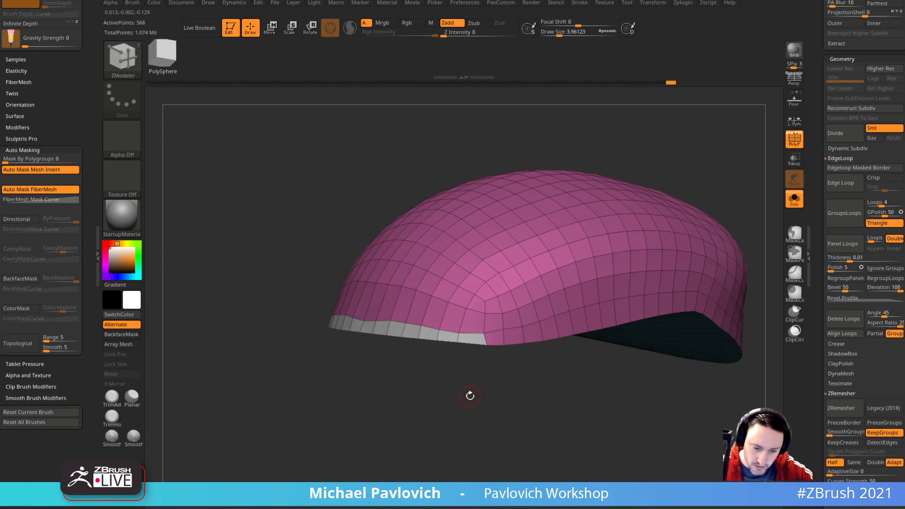
{"action": "left_click_drag", "start_coordinate": [428, 394], "coordinate": [405, 341]}
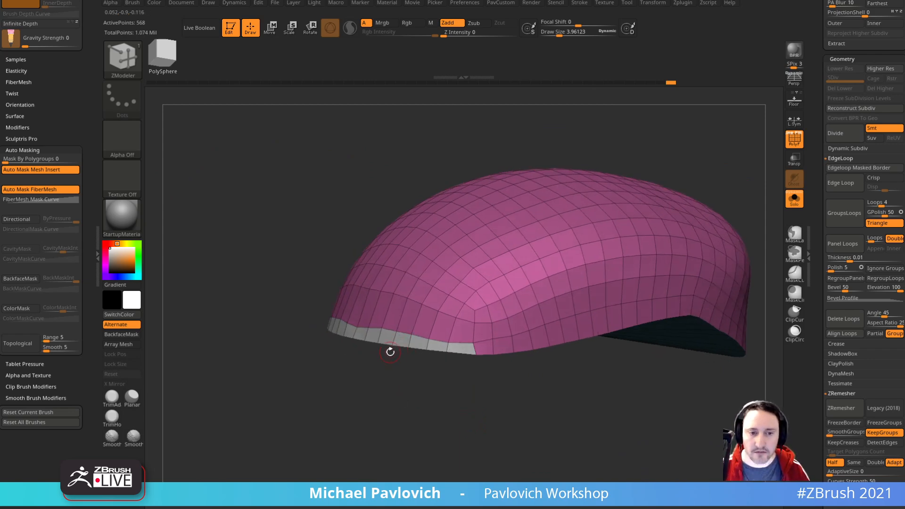
Step: Extrude the marked front row outward into a brim with QMesh on Polygroup All
{"action": "key", "text": "space"}
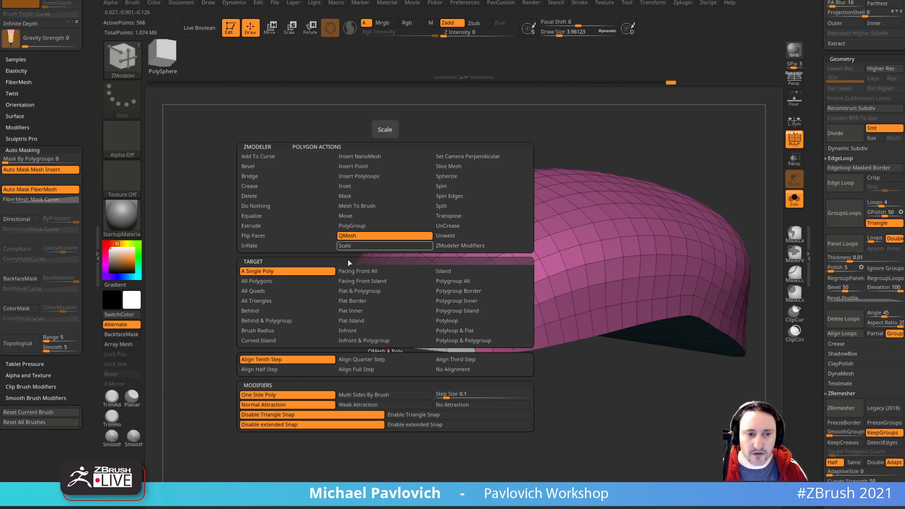
{"action": "left_click", "coordinate": [453, 281]}
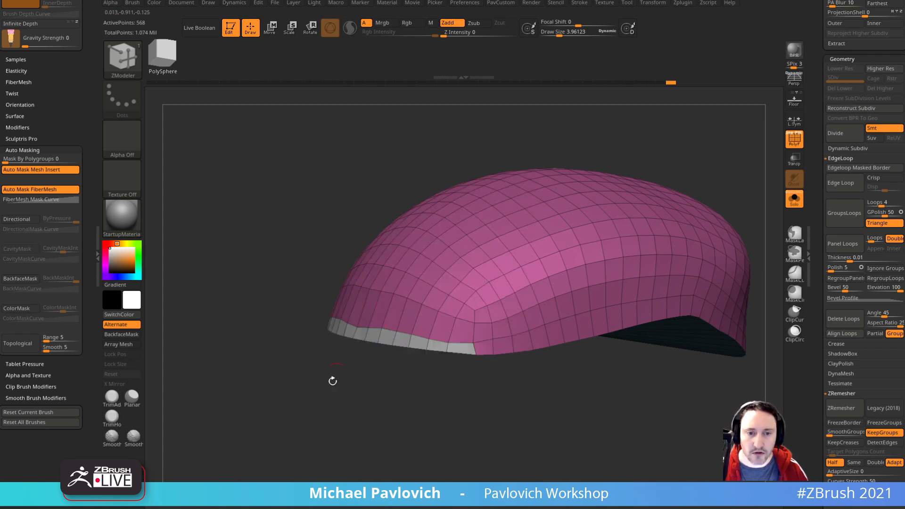
{"action": "right_click_drag", "start_coordinate": [366, 330], "coordinate": [330, 330]}
{"action": "left_click_drag", "start_coordinate": [299, 321], "coordinate": [277, 311]}
Step: Reposition the brim with ZModeler's polygon Transpose action on Polygroup All and return to Draw mode
{"action": "right_click_drag", "start_coordinate": [259, 357], "coordinate": [293, 377], "text": "alt"}
{"action": "key", "text": "space"}
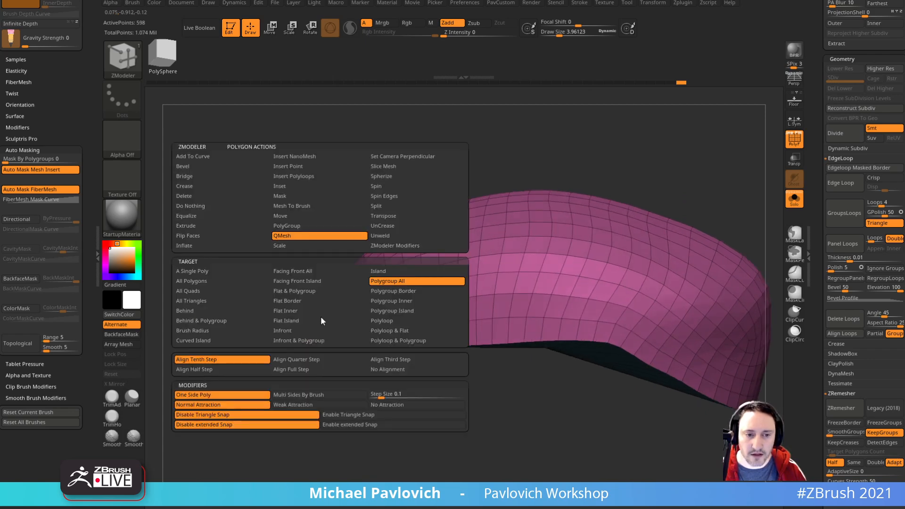
{"action": "left_click", "coordinate": [375, 217]}
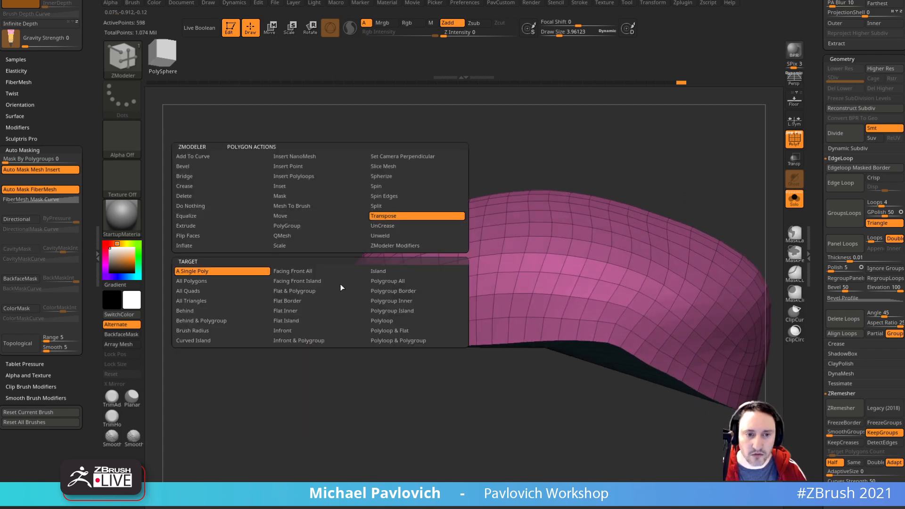
{"action": "left_click", "coordinate": [397, 283]}
{"action": "left_click", "coordinate": [333, 325]}
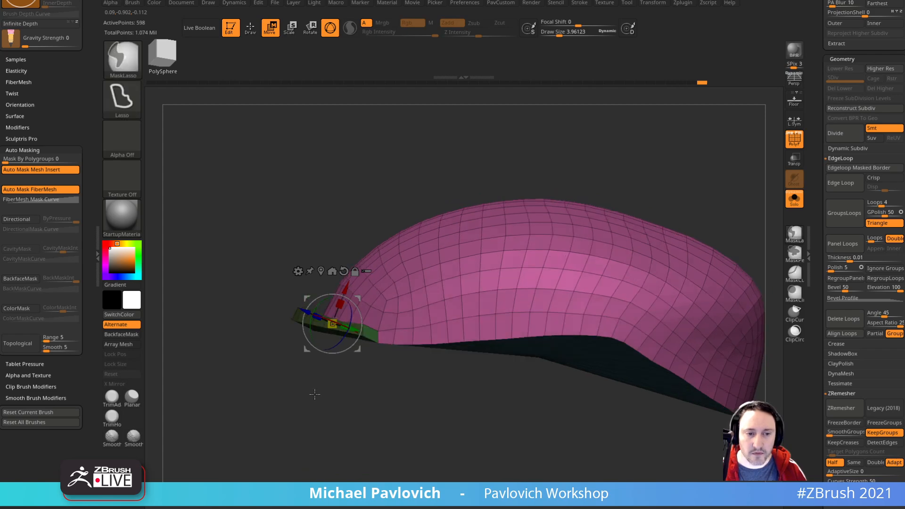
{"action": "mouse_move", "coordinate": [357, 298]}
{"action": "left_mouse_down"}
{"action": "mouse_move", "coordinate": [345, 305]}
{"action": "mouse_move", "coordinate": [359, 311]}
{"action": "left_mouse_up"}
{"action": "key", "text": "q"}
Step: Shape the extruded brim with a small Move brush
{"action": "mouse_move", "coordinate": [332, 368]}
{"action": "left_mouse_down"}
{"action": "mouse_move", "coordinate": [366, 377]}
{"action": "mouse_move", "coordinate": [371, 359]}
{"action": "mouse_move", "coordinate": [370, 388]}
{"action": "mouse_move", "coordinate": [366, 333]}
{"action": "mouse_move", "coordinate": [318, 302]}
{"action": "mouse_move", "coordinate": [314, 425]}
{"action": "mouse_move", "coordinate": [355, 319]}
{"action": "left_mouse_up"}
{"action": "key", "text": "s"}
{"action": "key", "text": "b"}
{"action": "key", "text": "m"}
{"action": "key", "text": "v"}
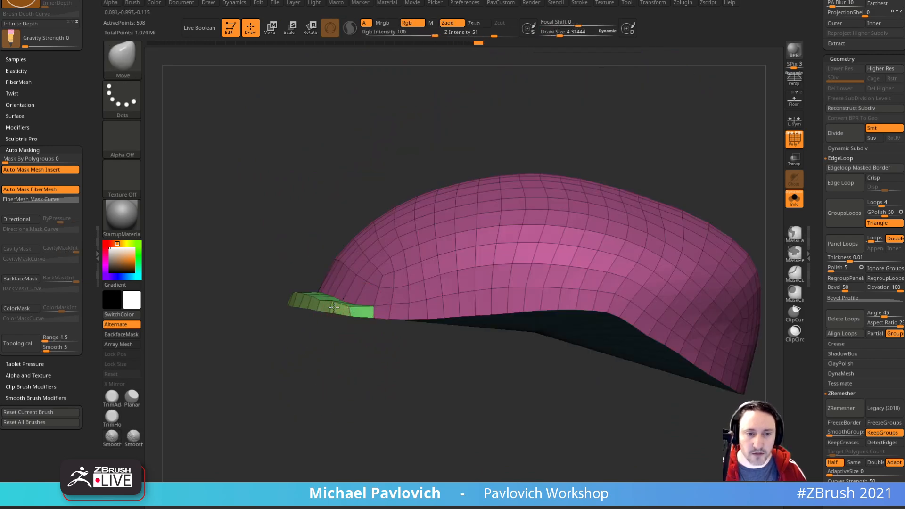
Step: Mask the brim polygroup and try reshaping the front of the cap with the Move brush
{"action": "mouse_move", "coordinate": [324, 357]}
{"action": "left_mouse_down", "text": "alt"}
{"action": "mouse_move", "coordinate": [326, 374]}
{"action": "mouse_move", "coordinate": [349, 388]}
{"action": "left_mouse_up", "text": "alt"}
{"action": "left_click", "coordinate": [382, 303], "text": "ctrl+shift"}
{"action": "left_click", "coordinate": [373, 372], "text": "ctrl"}
{"action": "left_click", "coordinate": [362, 395], "text": "ctrl+shift"}
{"action": "left_click", "coordinate": [357, 380], "text": "ctrl"}
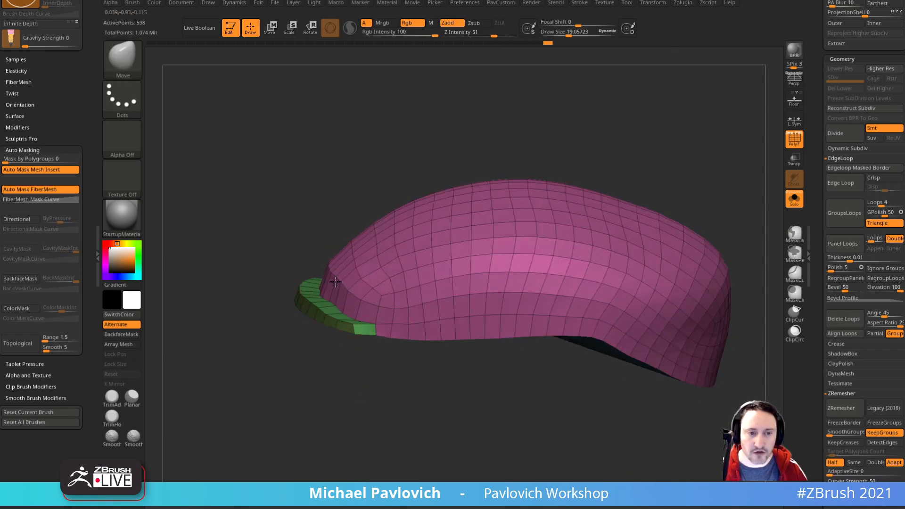
{"action": "left_click_drag", "start_coordinate": [347, 288], "coordinate": [342, 297]}
{"action": "key", "text": "ctrl+z"}
{"action": "key", "text": "ctrl+z"}
{"action": "key", "text": "ctrl+z"}
Step: Tighten the front brim with the Pinch brush
{"action": "left_click_drag", "start_coordinate": [320, 389], "coordinate": [356, 394]}
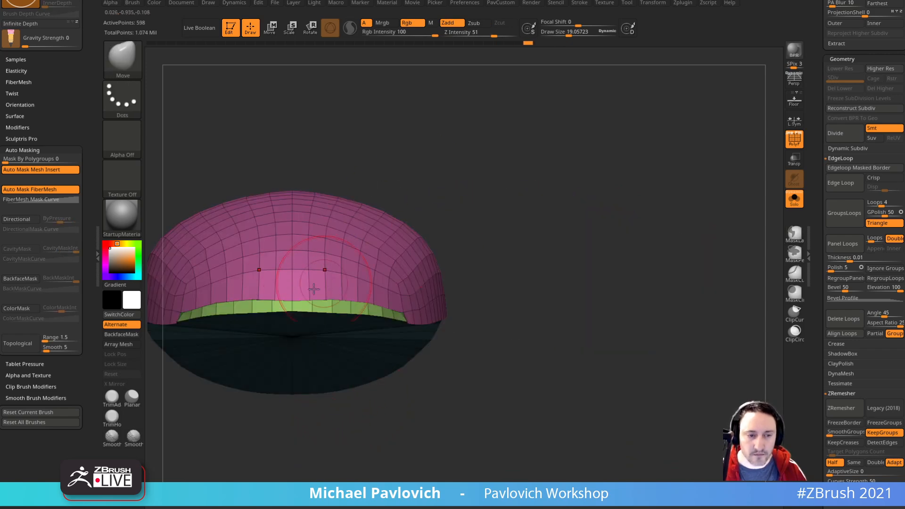
{"action": "key", "text": "b"}
{"action": "key", "text": "p"}
{"action": "key", "text": "i"}
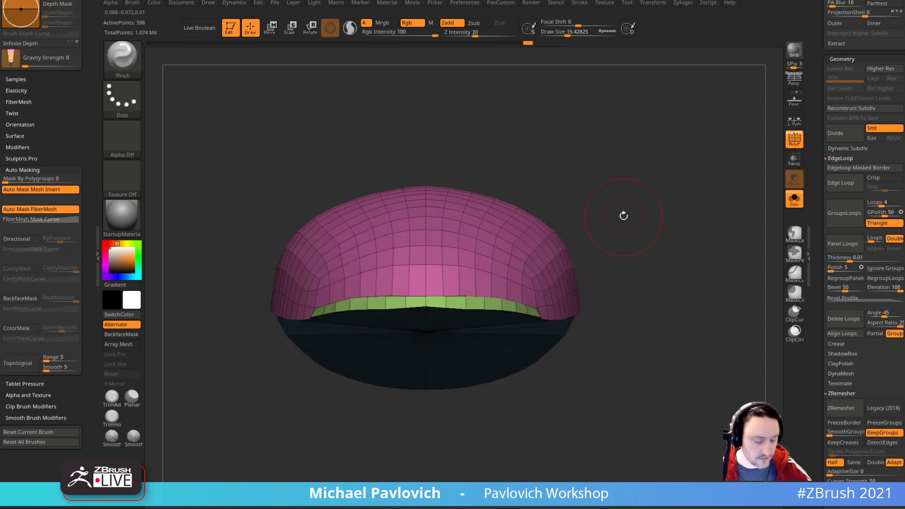
{"action": "left_click_drag", "start_coordinate": [624, 217], "coordinate": [520, 255]}
{"action": "right_click_drag", "start_coordinate": [406, 296], "coordinate": [396, 298]}
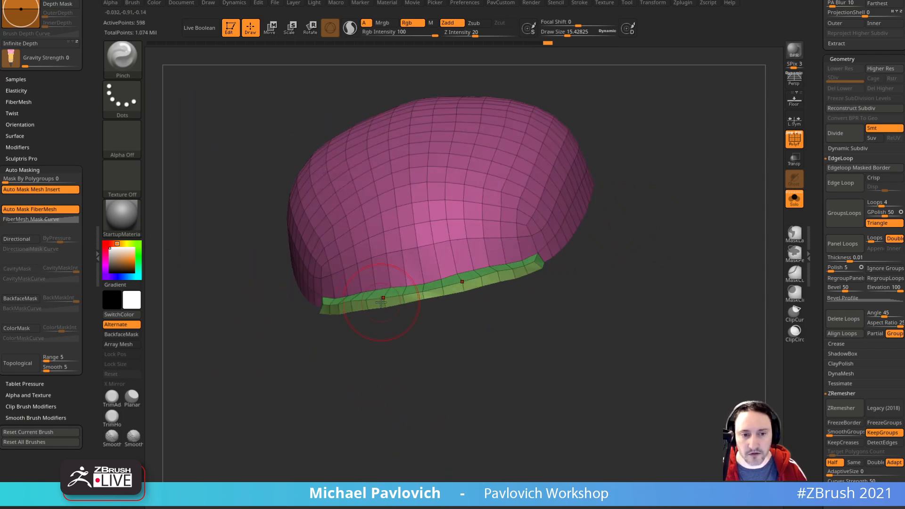
Step: Taper the brim's ends into the cap's lower edge with a small Move brush
{"action": "key", "text": "b"}
{"action": "key", "text": "m"}
{"action": "key", "text": "v"}
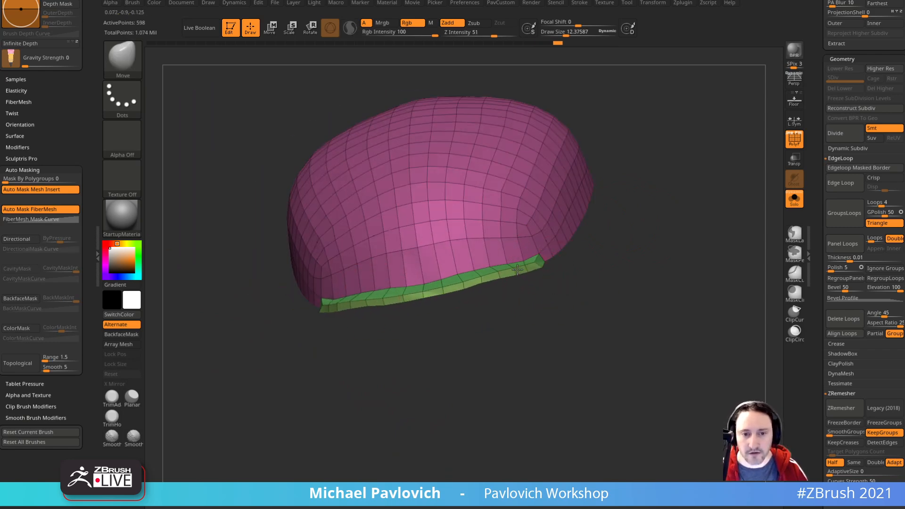
{"action": "mouse_move", "coordinate": [543, 285]}
{"action": "left_mouse_down"}
{"action": "mouse_move", "coordinate": [618, 282]}
{"action": "mouse_move", "coordinate": [646, 305]}
{"action": "left_mouse_up"}
{"action": "key", "text": "2"}
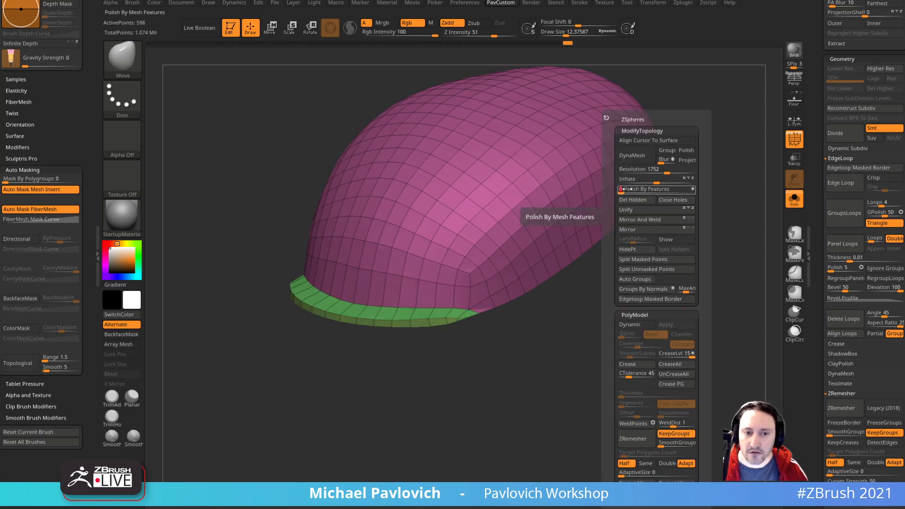
{"action": "mouse_move", "coordinate": [572, 346]}
{"action": "left_mouse_down"}
{"action": "mouse_move", "coordinate": [643, 319]}
{"action": "mouse_move", "coordinate": [563, 369]}
{"action": "mouse_move", "coordinate": [480, 364]}
{"action": "mouse_move", "coordinate": [479, 337]}
{"action": "left_mouse_up"}
{"action": "key", "text": "s"}
{"action": "key", "text": "s"}
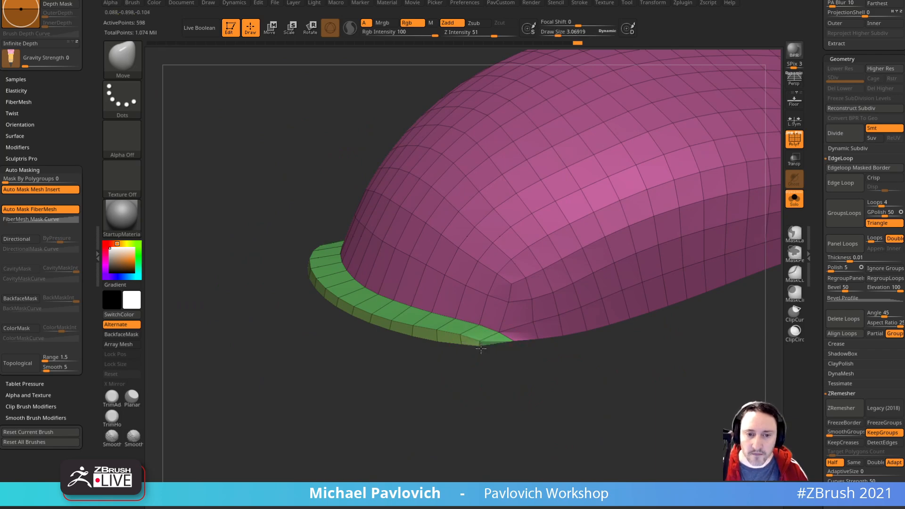
{"action": "left_click_drag", "start_coordinate": [497, 342], "coordinate": [703, 241]}
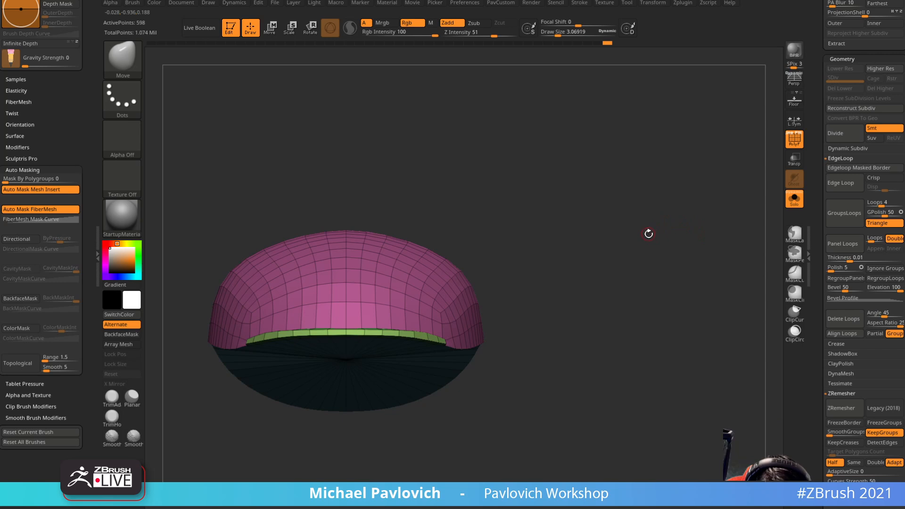
Step: Crease the skullcap along its polygroup borders with Crease PG, keeping the polyframe shown
{"action": "left_click_drag", "start_coordinate": [666, 244], "coordinate": [681, 270]}
{"action": "key", "text": "2"}
{"action": "left_click", "coordinate": [698, 382]}
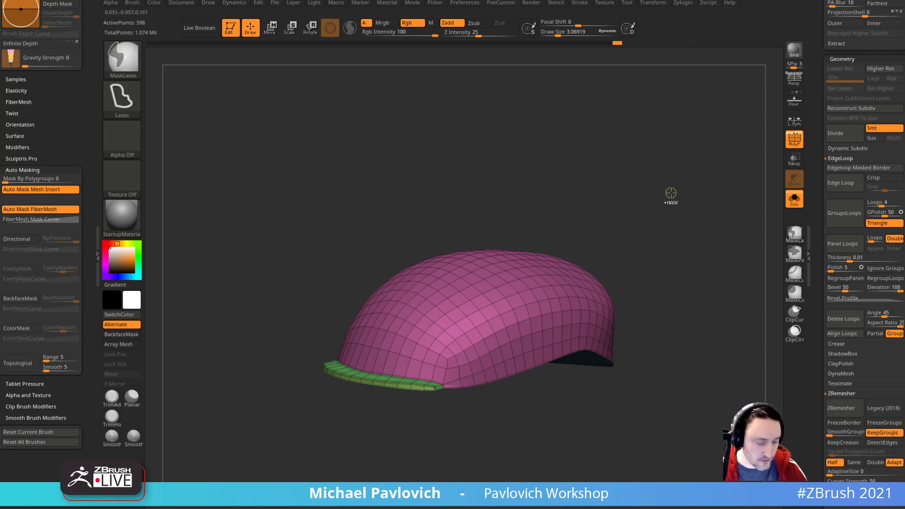
{"action": "left_click", "coordinate": [789, 146]}
{"action": "mouse_move", "coordinate": [714, 207]}
{"action": "left_mouse_down", "text": "alt"}
{"action": "mouse_move", "coordinate": [730, 190]}
{"action": "mouse_move", "coordinate": [689, 245]}
{"action": "left_mouse_up", "text": "alt"}
{"action": "right_click_drag", "start_coordinate": [518, 399], "coordinate": [554, 420], "text": "ctrl"}
{"action": "key", "text": "shift+f"}
{"action": "left_click_drag", "start_coordinate": [554, 396], "coordinate": [542, 415]}
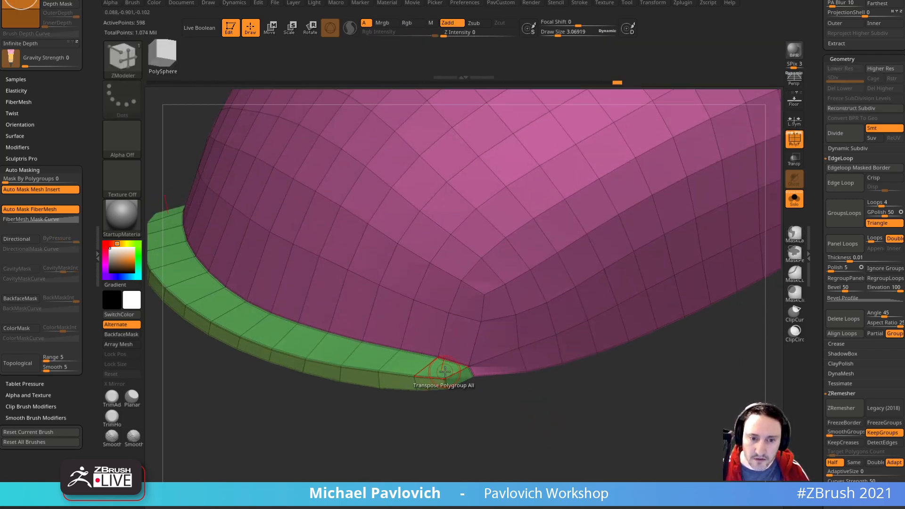
Step: Crease the edge at the brim's end corner using ZModeler's Crease action with Edge target, and subdivide the mesh once
{"action": "key", "text": "space"}
{"action": "left_click", "coordinate": [373, 285]}
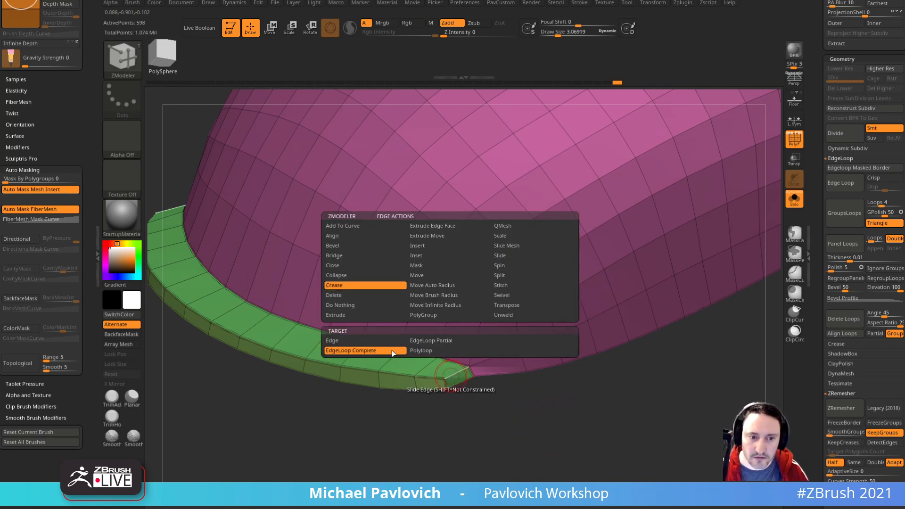
{"action": "left_click", "coordinate": [364, 340]}
{"action": "left_click", "coordinate": [448, 374]}
{"action": "left_click_drag", "start_coordinate": [470, 426], "coordinate": [448, 308]}
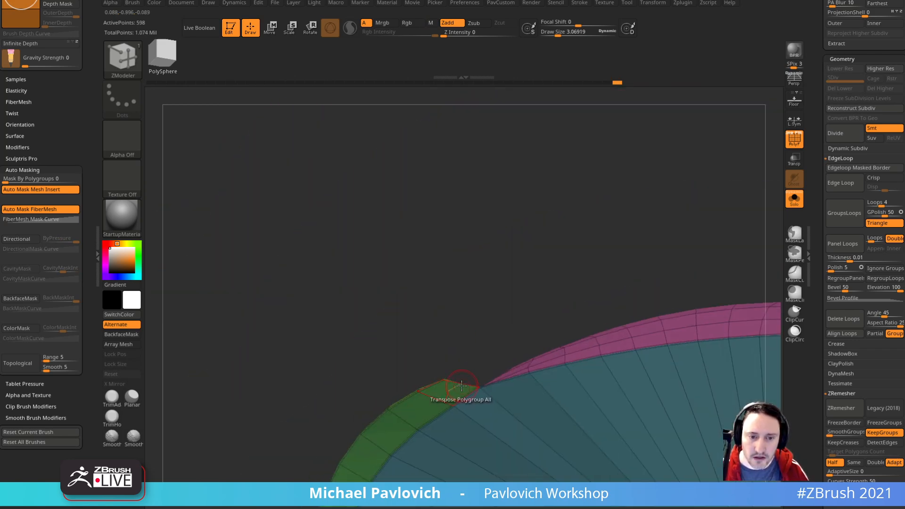
{"action": "right_click_drag", "start_coordinate": [483, 308], "coordinate": [462, 384]}
{"action": "key", "text": "ctrl+d"}
{"action": "mouse_move", "coordinate": [546, 432]}
{"action": "right_mouse_down"}
{"action": "mouse_move", "coordinate": [550, 457]}
{"action": "mouse_move", "coordinate": [598, 457]}
{"action": "mouse_move", "coordinate": [539, 466]}
{"action": "mouse_move", "coordinate": [448, 446]}
{"action": "mouse_move", "coordinate": [451, 469]}
{"action": "right_mouse_up"}
Step: Choose the Clay brush, set its draw size and set Mask By Polygroups to 100
{"action": "key", "text": "b"}
{"action": "key", "text": "c"}
{"action": "key", "text": "l"}
{"action": "key", "text": "s"}
{"action": "left_click_drag", "start_coordinate": [448, 370], "coordinate": [458, 370]}
{"action": "left_click", "coordinate": [439, 335], "text": "ctrl+shift"}
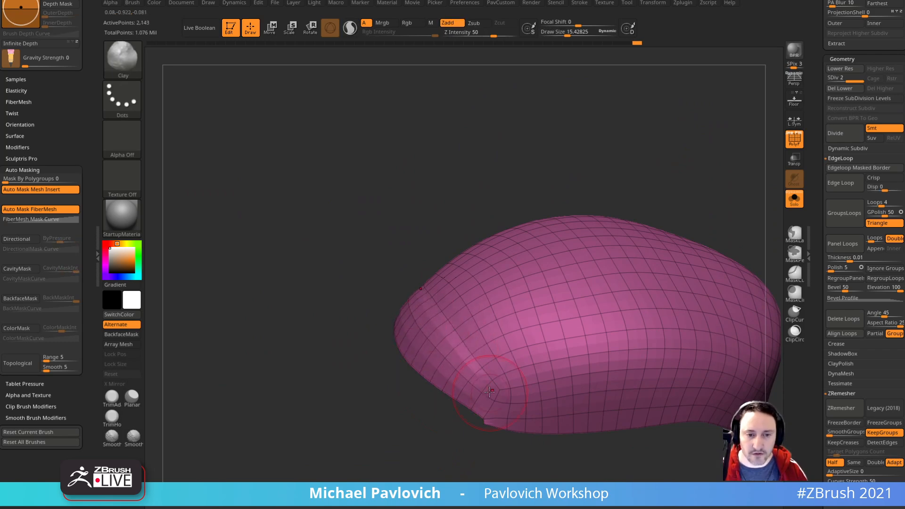
{"action": "left_click", "coordinate": [435, 226], "text": "ctrl+shift"}
{"action": "left_click_drag", "start_coordinate": [57, 178], "coordinate": [88, 165]}
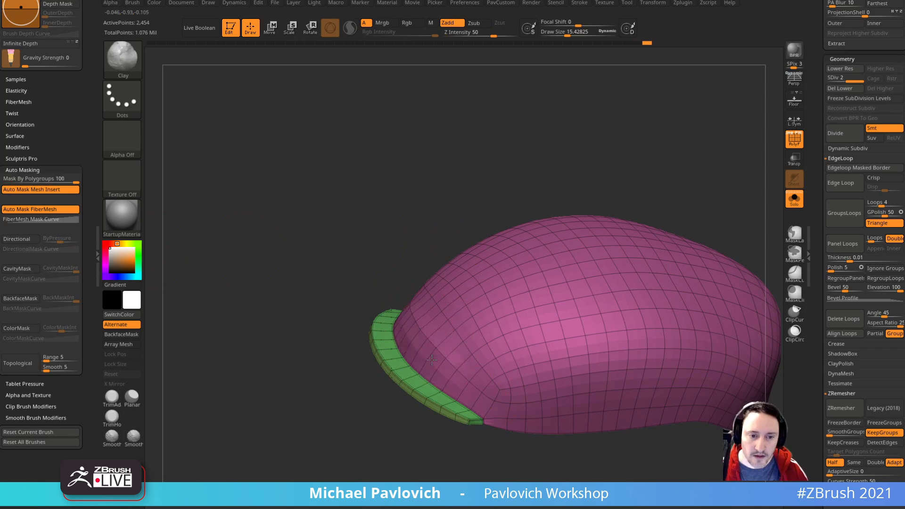
Step: Build up and carve the front and crown of the cap with Clay brush strokes
{"action": "left_click_drag", "start_coordinate": [435, 228], "coordinate": [413, 312]}
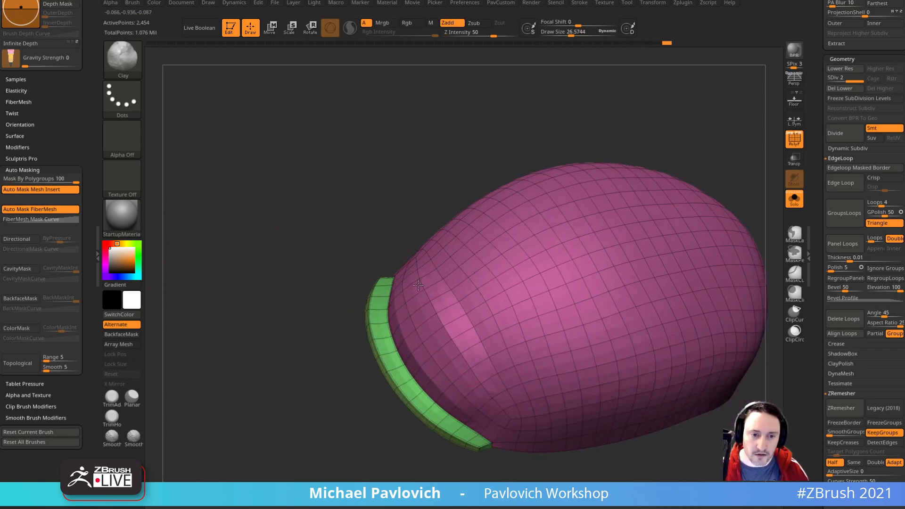
{"action": "left_click_drag", "start_coordinate": [483, 410], "coordinate": [397, 344]}
{"action": "mouse_move", "coordinate": [411, 398]}
{"action": "left_mouse_down"}
{"action": "mouse_move", "coordinate": [398, 415]}
{"action": "mouse_move", "coordinate": [408, 314]}
{"action": "left_mouse_up"}
{"action": "left_click_drag", "start_coordinate": [469, 210], "coordinate": [443, 321], "text": "alt"}
{"action": "right_click_drag", "start_coordinate": [522, 263], "coordinate": [518, 247]}
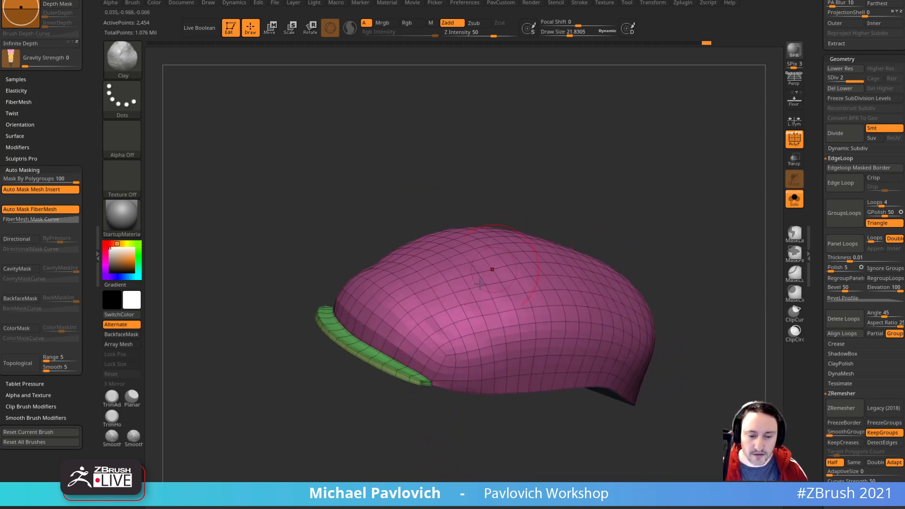
{"action": "left_click_drag", "start_coordinate": [467, 360], "coordinate": [438, 327]}
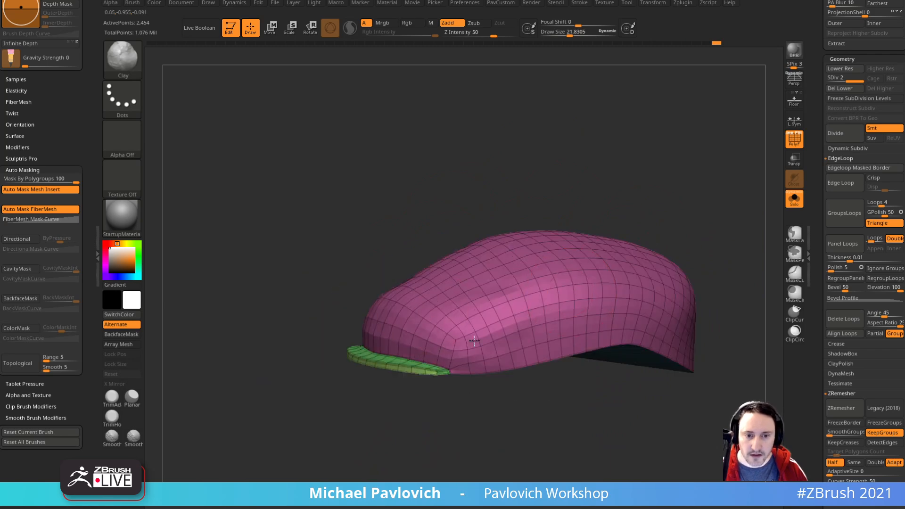
Step: Adjust the cap's lower edge beside the brim with a small MoveAccu brush using topological auto masking
{"action": "left_click_drag", "start_coordinate": [595, 346], "coordinate": [489, 335]}
{"action": "left_click_drag", "start_coordinate": [534, 308], "coordinate": [445, 378]}
{"action": "mouse_move", "coordinate": [602, 312]}
{"action": "left_mouse_down"}
{"action": "mouse_move", "coordinate": [591, 292]}
{"action": "mouse_move", "coordinate": [518, 310]}
{"action": "mouse_move", "coordinate": [482, 378]}
{"action": "left_mouse_up"}
{"action": "key", "text": "2"}
{"action": "key", "text": "s"}
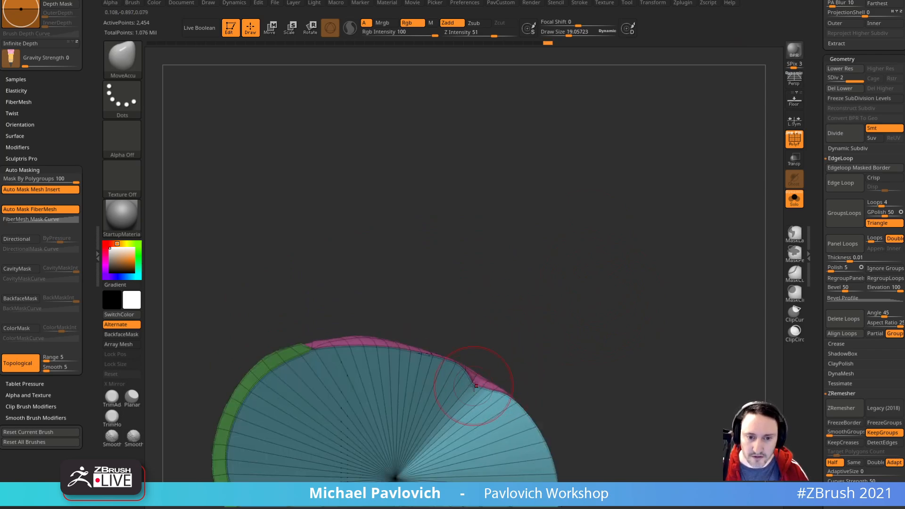
{"action": "key", "text": "bracketleft"}
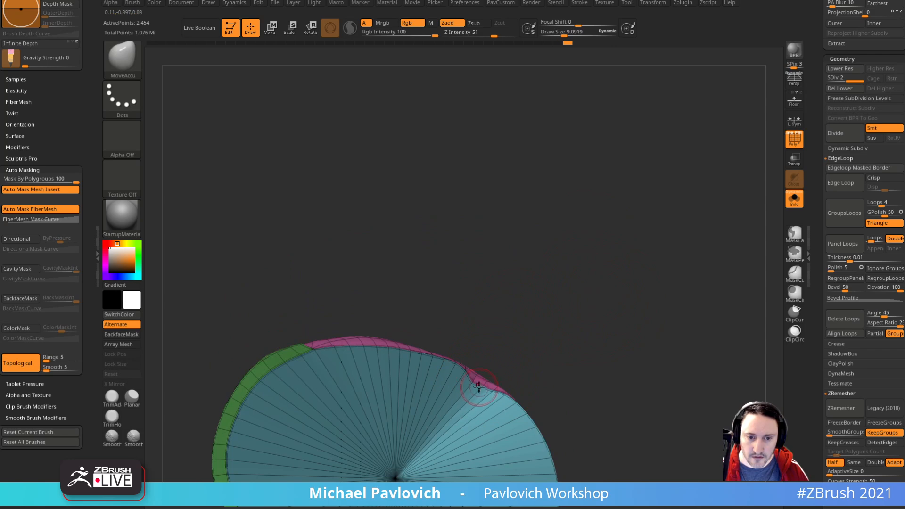
{"action": "left_click_drag", "start_coordinate": [541, 317], "coordinate": [715, 299]}
{"action": "scroll", "coordinate": [846, 86], "scroll_direction": "down", "scroll_amount": 2}
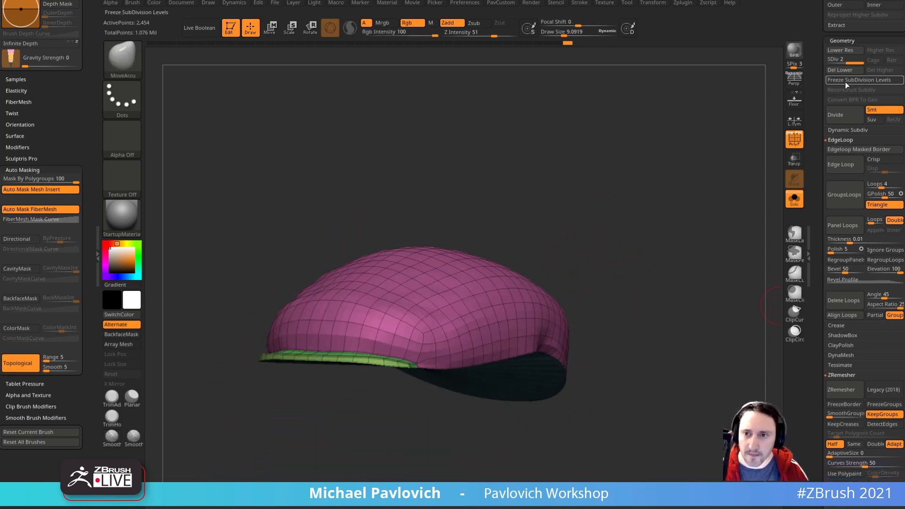
Step: Show the head along with the cap and fit the cap's side edge around the skull above the ear with the Move brush
{"action": "left_click_drag", "start_coordinate": [703, 264], "coordinate": [683, 265]}
{"action": "left_click", "coordinate": [795, 199]}
{"action": "mouse_move", "coordinate": [715, 236]}
{"action": "left_mouse_down"}
{"action": "mouse_move", "coordinate": [678, 230]}
{"action": "mouse_move", "coordinate": [741, 227]}
{"action": "mouse_move", "coordinate": [707, 245]}
{"action": "left_mouse_up"}
{"action": "key", "text": "s"}
{"action": "left_click_drag", "start_coordinate": [592, 330], "coordinate": [610, 330]}
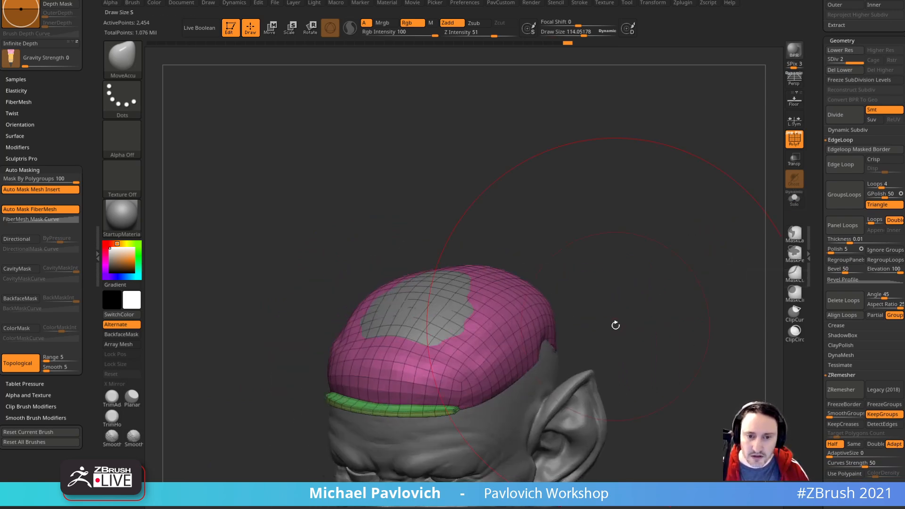
{"action": "key", "text": "b"}
{"action": "key", "text": "m"}
{"action": "key", "text": "v"}
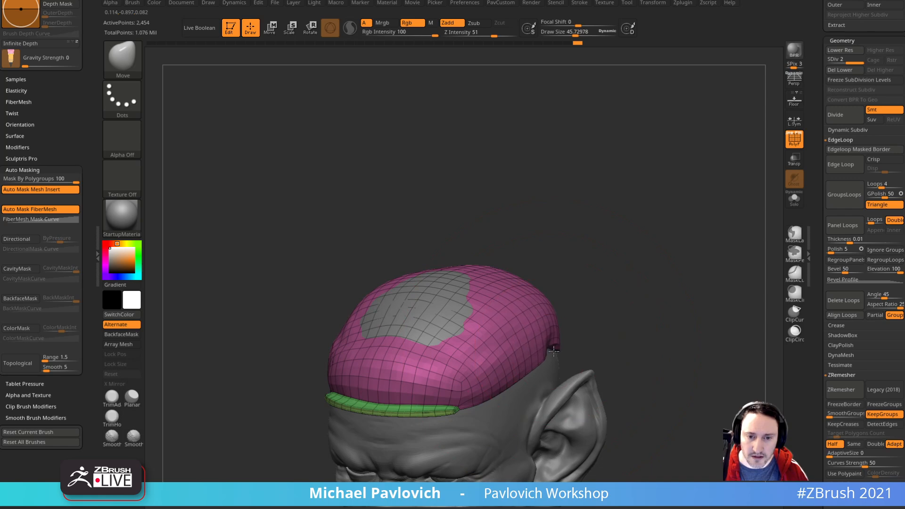
{"action": "left_click_drag", "start_coordinate": [593, 334], "coordinate": [560, 345]}
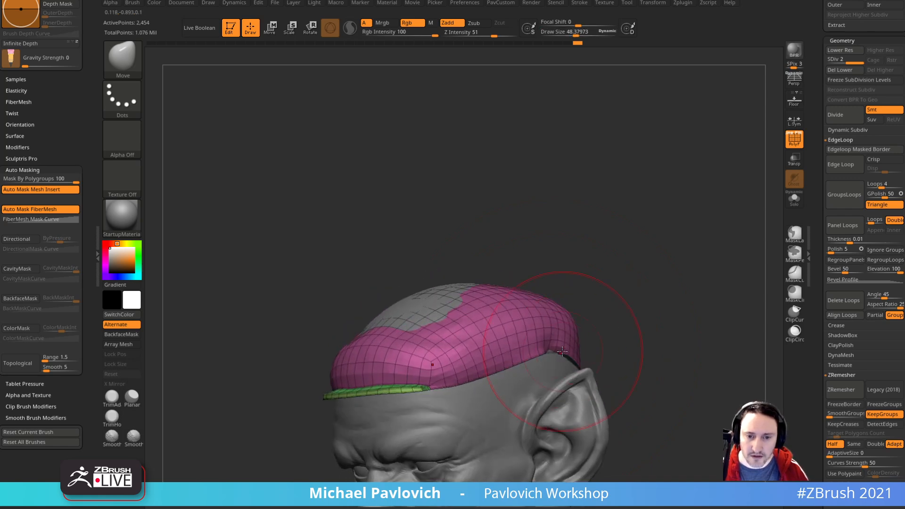
{"action": "left_click_drag", "start_coordinate": [630, 326], "coordinate": [609, 281]}
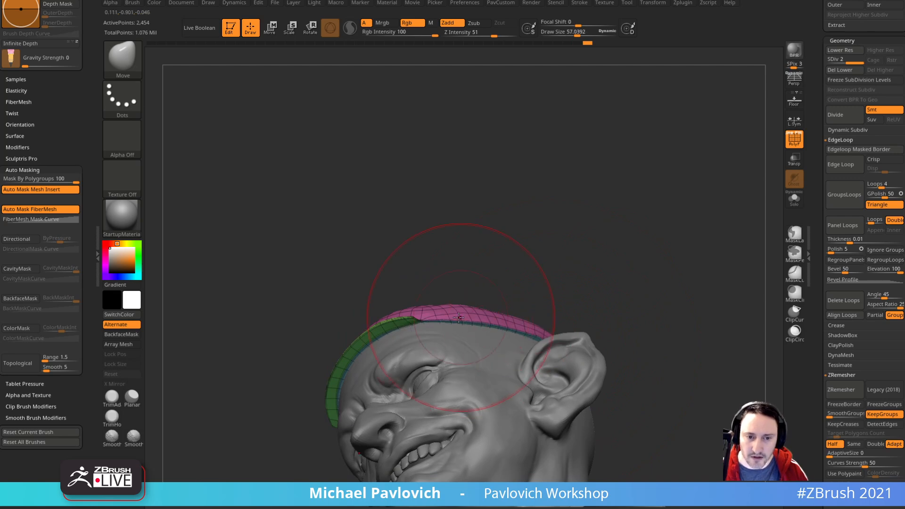
{"action": "mouse_move", "coordinate": [537, 278]}
{"action": "left_mouse_down"}
{"action": "mouse_move", "coordinate": [535, 320]}
{"action": "mouse_move", "coordinate": [625, 277]}
{"action": "mouse_move", "coordinate": [720, 265]}
{"action": "mouse_move", "coordinate": [681, 265]}
{"action": "mouse_move", "coordinate": [587, 294]}
{"action": "left_mouse_up"}
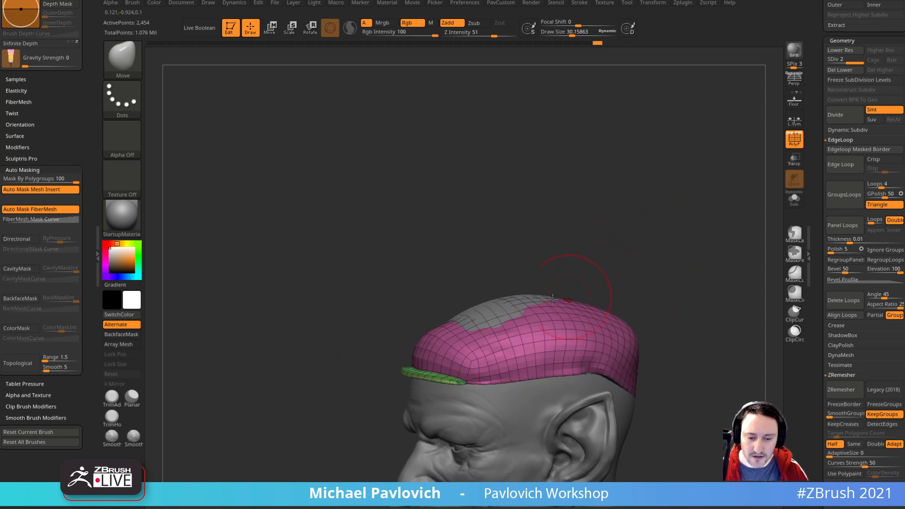
Step: Reshape the cap's crown with the Move brush so it covers the skull poking through the top
{"action": "left_click_drag", "start_coordinate": [451, 320], "coordinate": [487, 302]}
{"action": "key", "text": "s"}
{"action": "left_click_drag", "start_coordinate": [541, 301], "coordinate": [536, 301]}
{"action": "mouse_move", "coordinate": [632, 281]}
{"action": "left_mouse_down", "text": "shift"}
{"action": "mouse_move", "coordinate": [632, 304]}
{"action": "mouse_move", "coordinate": [595, 312]}
{"action": "mouse_move", "coordinate": [595, 323]}
{"action": "mouse_move", "coordinate": [525, 329]}
{"action": "left_mouse_up", "text": "shift"}
{"action": "left_click_drag", "start_coordinate": [557, 305], "coordinate": [598, 298]}
{"action": "key", "text": "s"}
{"action": "mouse_move", "coordinate": [601, 299]}
{"action": "left_mouse_down"}
{"action": "mouse_move", "coordinate": [667, 303]}
{"action": "mouse_move", "coordinate": [680, 276]}
{"action": "left_mouse_up"}
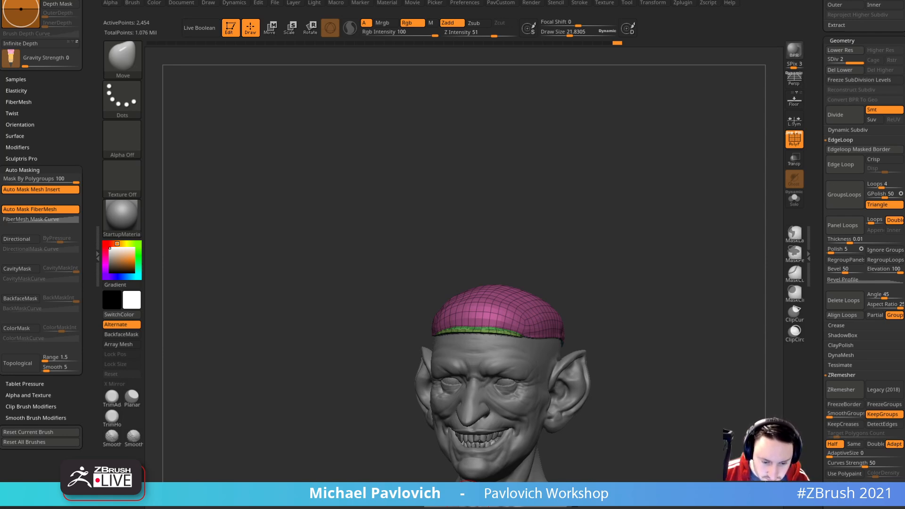
Step: Reposition the whole cap on the head with the Move gizmo, and return to Draw mode
{"action": "mouse_move", "coordinate": [706, 213]}
{"action": "left_mouse_down"}
{"action": "mouse_move", "coordinate": [655, 216]}
{"action": "mouse_move", "coordinate": [712, 229]}
{"action": "left_mouse_up"}
{"action": "key", "text": "w"}
{"action": "left_click", "coordinate": [482, 300], "text": "alt"}
{"action": "left_click_drag", "start_coordinate": [502, 303], "coordinate": [503, 271]}
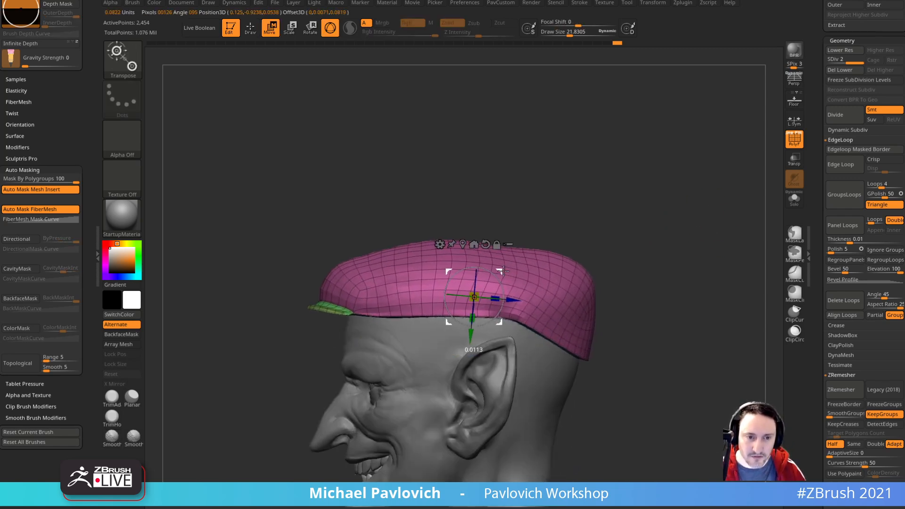
{"action": "key", "text": "q"}
{"action": "left_click_drag", "start_coordinate": [580, 226], "coordinate": [639, 205]}
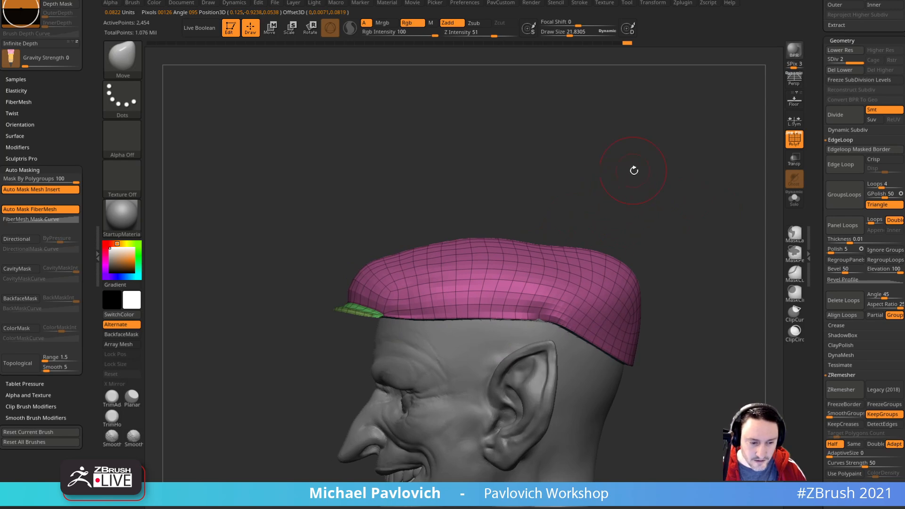
Step: Drop the cap to subdivision level 1 and reshape the brim's end corner from below with a small Move brush
{"action": "left_click_drag", "start_coordinate": [540, 207], "coordinate": [515, 261]}
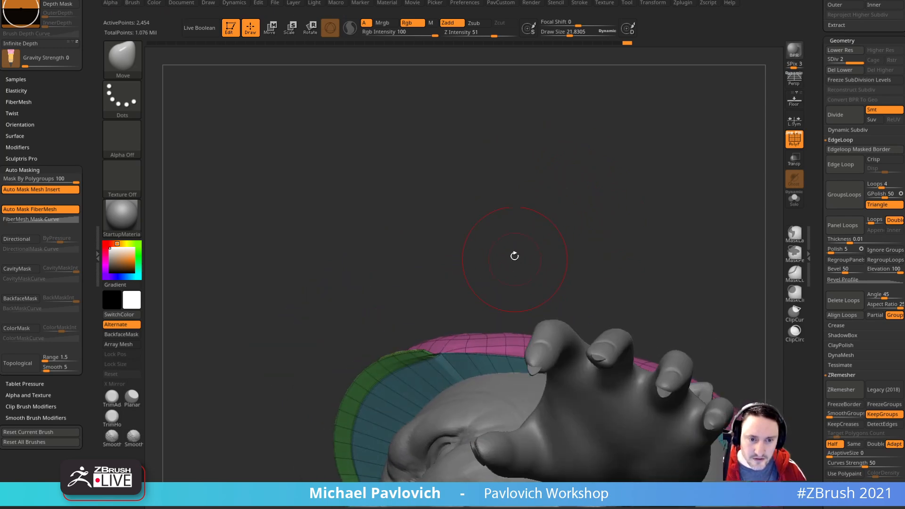
{"action": "key", "text": "shift+f"}
{"action": "key", "text": "shift+d"}
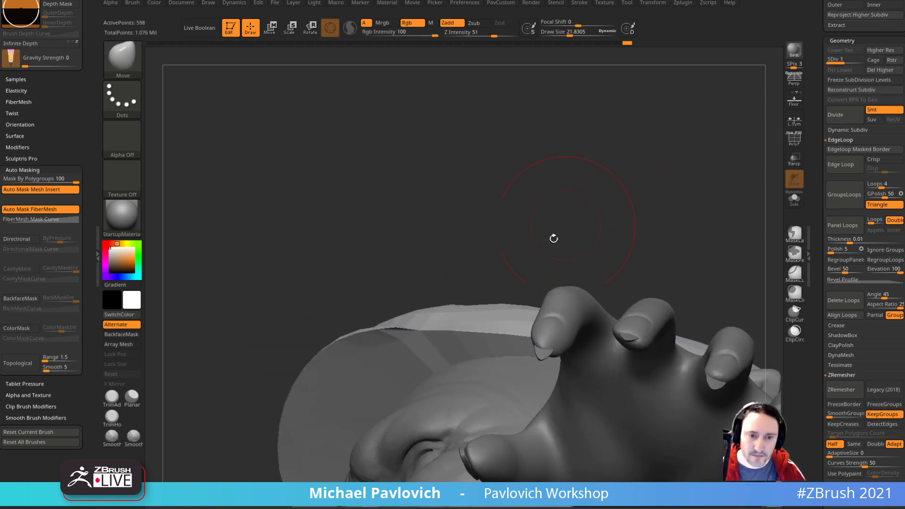
{"action": "key", "text": "shift+f"}
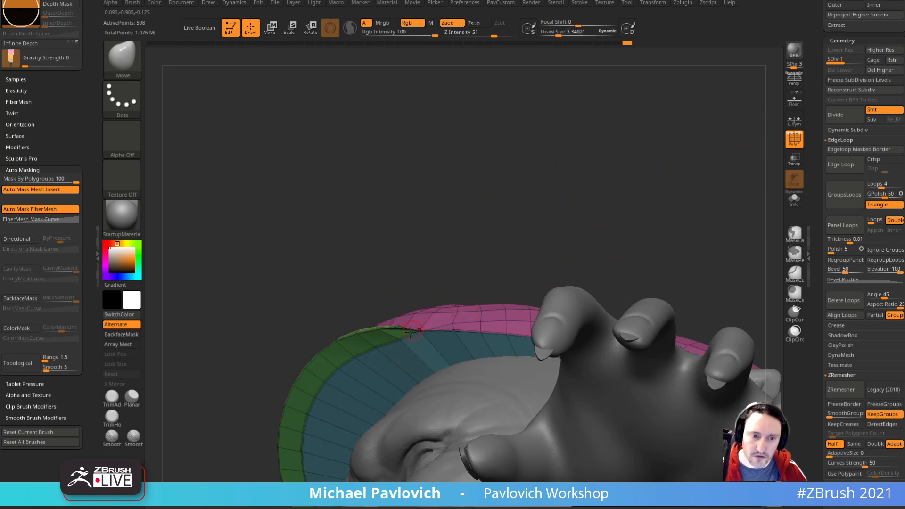
{"action": "left_click_drag", "start_coordinate": [430, 279], "coordinate": [494, 346]}
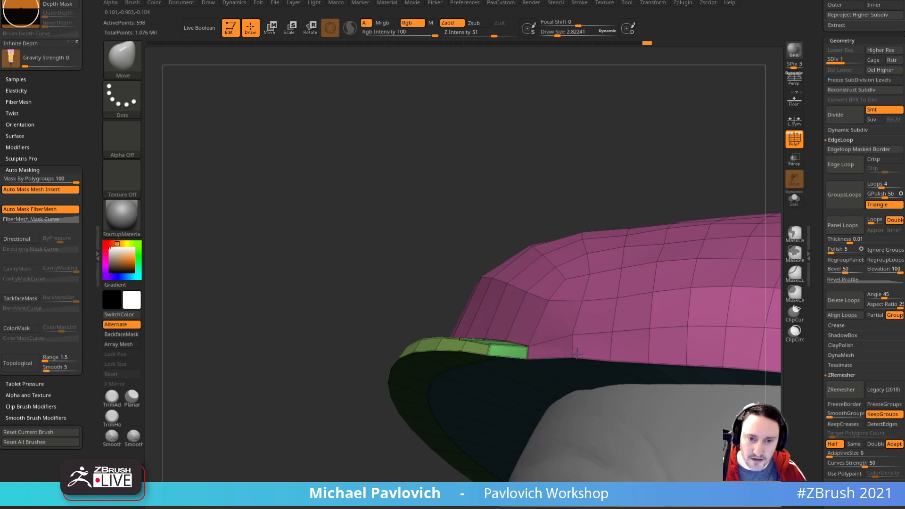
{"action": "left_click_drag", "start_coordinate": [371, 410], "coordinate": [504, 319]}
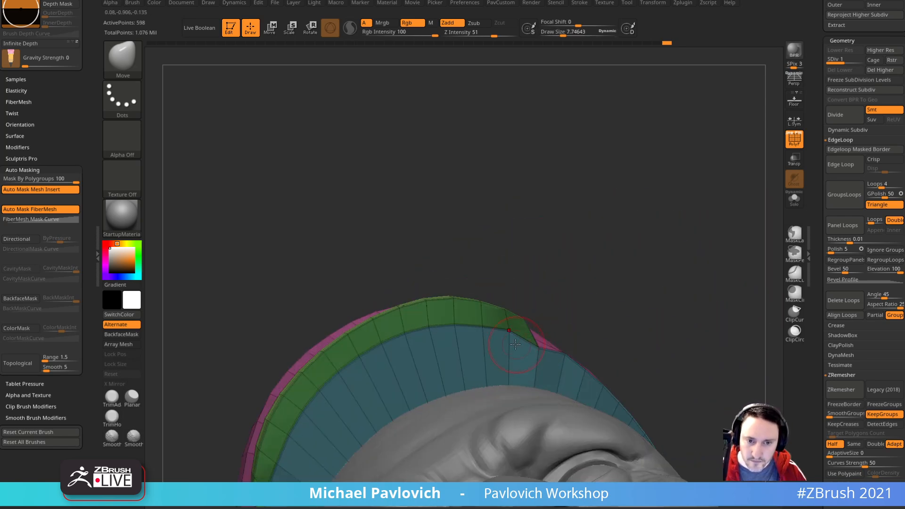
{"action": "left_click_drag", "start_coordinate": [572, 316], "coordinate": [544, 329]}
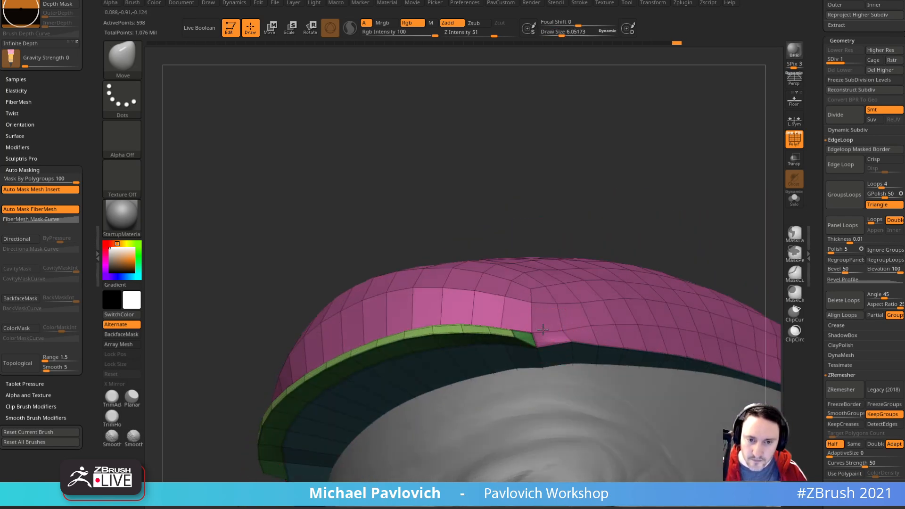
{"action": "left_click_drag", "start_coordinate": [633, 205], "coordinate": [620, 218]}
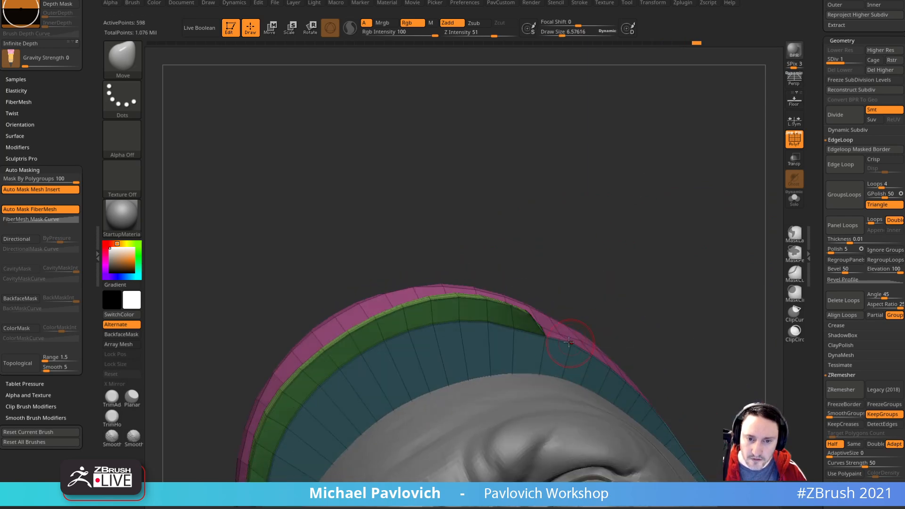
{"action": "mouse_move", "coordinate": [541, 345]}
{"action": "left_mouse_down"}
{"action": "mouse_move", "coordinate": [602, 289]}
{"action": "mouse_move", "coordinate": [491, 359]}
{"action": "left_mouse_up"}
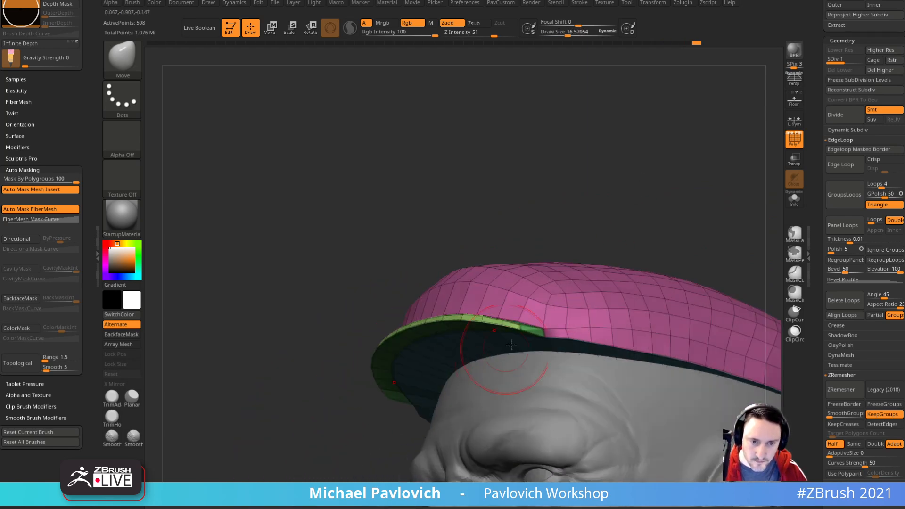
Step: Isolate the cap and delete its higher subdivision levels
{"action": "left_click", "coordinate": [796, 199]}
{"action": "left_click_drag", "start_coordinate": [755, 201], "coordinate": [764, 247]}
{"action": "left_click", "coordinate": [880, 70]}
Step: Insert multiple edge loops across the cap's underside using ZModeler's edge Insert action, and turn off the polyframe
{"action": "key", "text": "b"}
{"action": "key", "text": "z"}
{"action": "key", "text": "m"}
{"action": "key", "text": "space"}
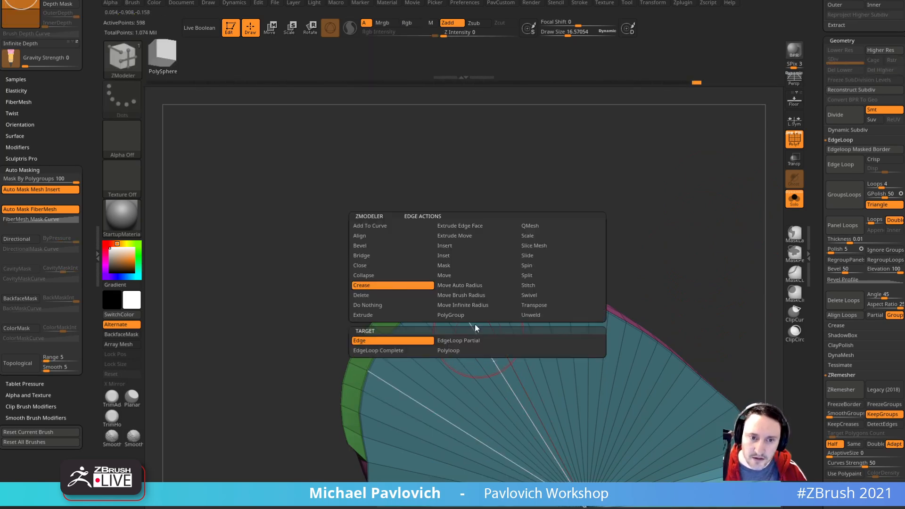
{"action": "left_click", "coordinate": [458, 245]}
{"action": "left_click", "coordinate": [415, 341]}
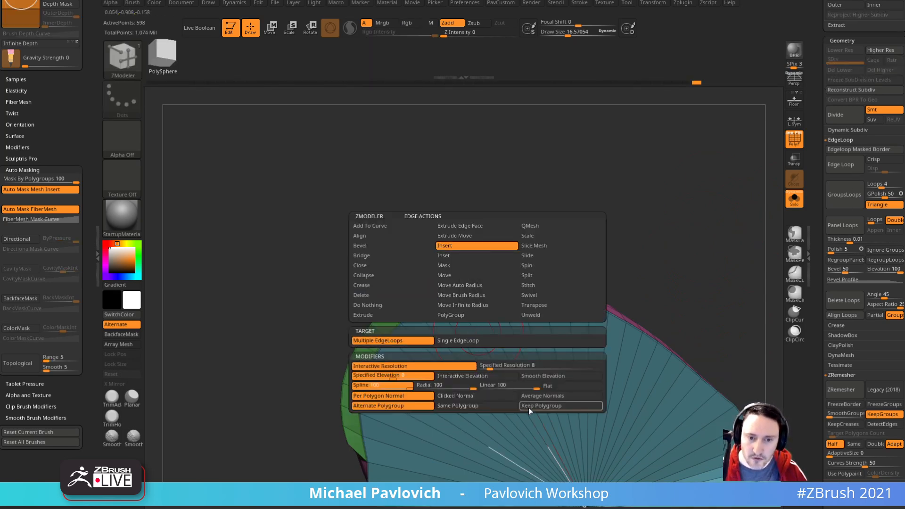
{"action": "left_click", "coordinate": [495, 330]}
{"action": "left_click_drag", "start_coordinate": [561, 265], "coordinate": [775, 157]}
{"action": "key", "text": "shift+f"}
{"action": "left_click_drag", "start_coordinate": [699, 196], "coordinate": [496, 395]}
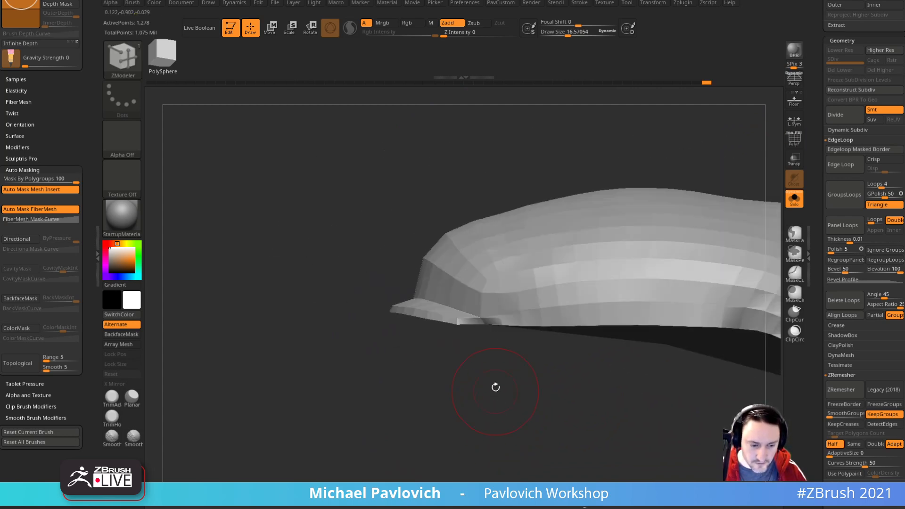
Step: Refine the brim's end corner on the isolated cap with a small Move brush
{"action": "mouse_move", "coordinate": [434, 374]}
{"action": "left_mouse_down"}
{"action": "mouse_move", "coordinate": [438, 398]}
{"action": "mouse_move", "coordinate": [460, 384]}
{"action": "mouse_move", "coordinate": [461, 323]}
{"action": "left_mouse_up"}
{"action": "key", "text": "b"}
{"action": "key", "text": "m"}
{"action": "key", "text": "v"}
{"action": "key", "text": "["}
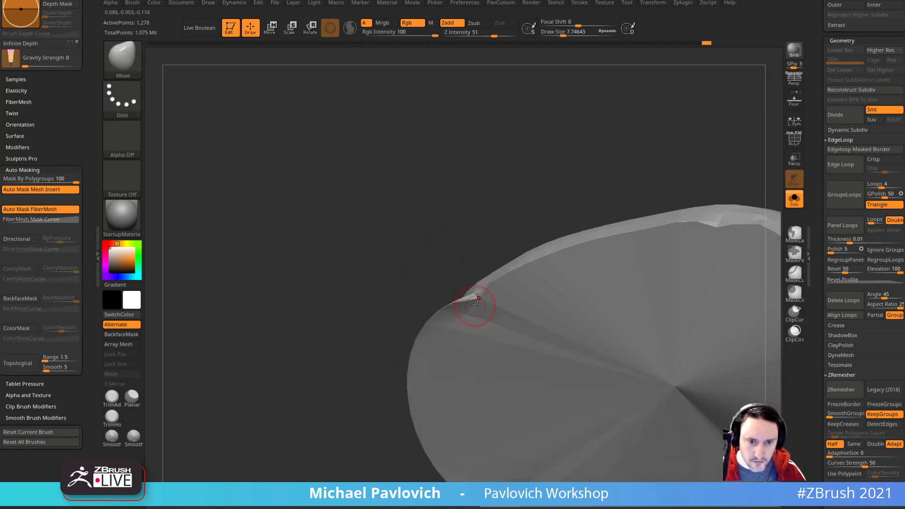
{"action": "left_click_drag", "start_coordinate": [466, 227], "coordinate": [578, 385]}
Step: Show the head again, set Mask By Polygroups to 0, and push the cap's front down toward the brim with a large Move brush
{"action": "left_click", "coordinate": [794, 200]}
{"action": "right_click_drag", "start_coordinate": [721, 257], "coordinate": [697, 217], "text": "ctrl"}
{"action": "mouse_move", "coordinate": [700, 246]}
{"action": "left_mouse_down"}
{"action": "mouse_move", "coordinate": [687, 236]}
{"action": "mouse_move", "coordinate": [708, 242]}
{"action": "left_mouse_up"}
{"action": "key", "text": "bracketright"}
{"action": "key", "text": "bracketright"}
{"action": "key", "text": "bracketright"}
{"action": "key", "text": "bracketright"}
{"action": "key", "text": "bracketright"}
{"action": "key", "text": "bracketright"}
{"action": "key", "text": "bracketright"}
{"action": "key", "text": "bracketright"}
{"action": "key", "text": "bracketright"}
{"action": "key", "text": "bracketright"}
{"action": "left_click_drag", "start_coordinate": [466, 271], "coordinate": [473, 287]}
{"action": "key", "text": "ctrl+z"}
{"action": "left_click_drag", "start_coordinate": [31, 179], "coordinate": [4, 179]}
{"action": "left_click_drag", "start_coordinate": [473, 262], "coordinate": [472, 300]}
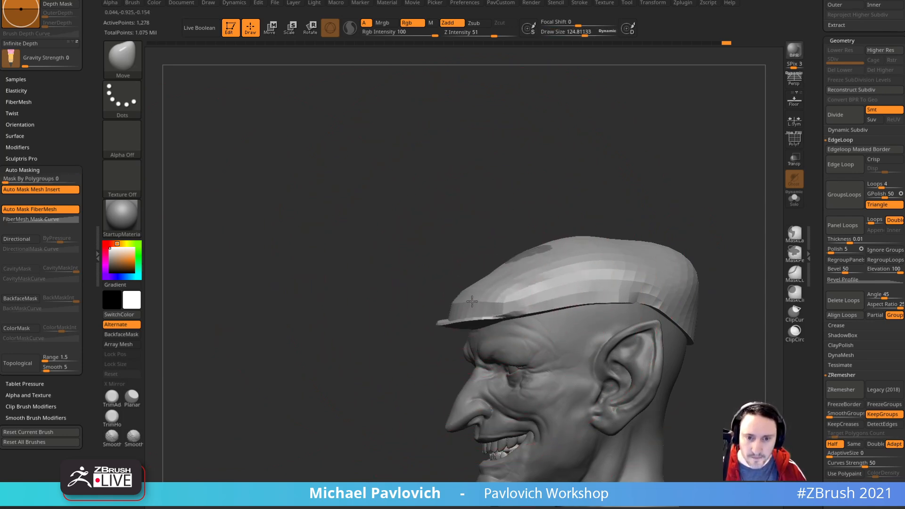
Step: Shape the brim's curve over the forehead with a smaller Move brush, working from the front and side
{"action": "mouse_move", "coordinate": [690, 212]}
{"action": "left_mouse_down"}
{"action": "mouse_move", "coordinate": [644, 239]}
{"action": "mouse_move", "coordinate": [630, 259]}
{"action": "mouse_move", "coordinate": [665, 216]}
{"action": "mouse_move", "coordinate": [657, 235]}
{"action": "mouse_move", "coordinate": [692, 237]}
{"action": "mouse_move", "coordinate": [636, 262]}
{"action": "mouse_move", "coordinate": [695, 257]}
{"action": "mouse_move", "coordinate": [655, 250]}
{"action": "left_mouse_up"}
{"action": "key", "text": "s"}
{"action": "left_click_drag", "start_coordinate": [465, 282], "coordinate": [471, 282]}
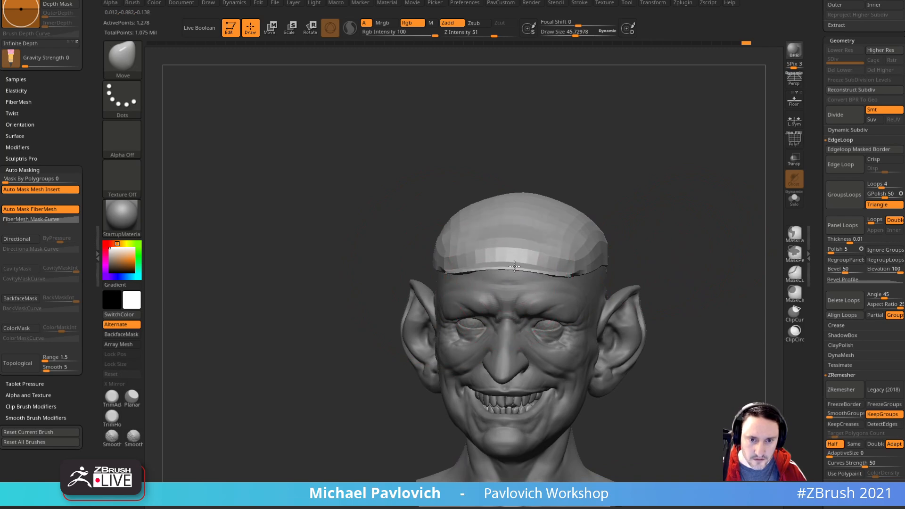
{"action": "left_click_drag", "start_coordinate": [670, 231], "coordinate": [591, 230]}
{"action": "left_click_drag", "start_coordinate": [472, 311], "coordinate": [563, 243]}
{"action": "mouse_move", "coordinate": [660, 236]}
{"action": "left_mouse_down"}
{"action": "mouse_move", "coordinate": [542, 257]}
{"action": "mouse_move", "coordinate": [618, 264]}
{"action": "left_mouse_up"}
Step: Refine the cap's side profile and lower edge between the brim and ear with the Move brush
{"action": "key", "text": "s"}
{"action": "left_click_drag", "start_coordinate": [550, 272], "coordinate": [566, 278]}
{"action": "left_click_drag", "start_coordinate": [637, 271], "coordinate": [542, 272]}
{"action": "left_click_drag", "start_coordinate": [686, 266], "coordinate": [614, 277], "text": "shift"}
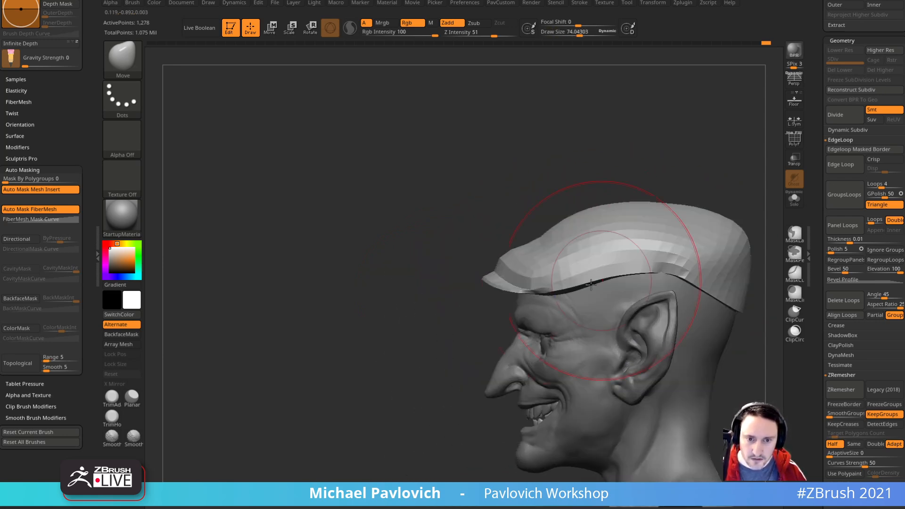
{"action": "key", "text": "s"}
{"action": "left_click_drag", "start_coordinate": [550, 303], "coordinate": [545, 303]}
{"action": "left_click_drag", "start_coordinate": [605, 268], "coordinate": [608, 272]}
{"action": "right_click_drag", "start_coordinate": [643, 166], "coordinate": [587, 205], "text": "alt"}
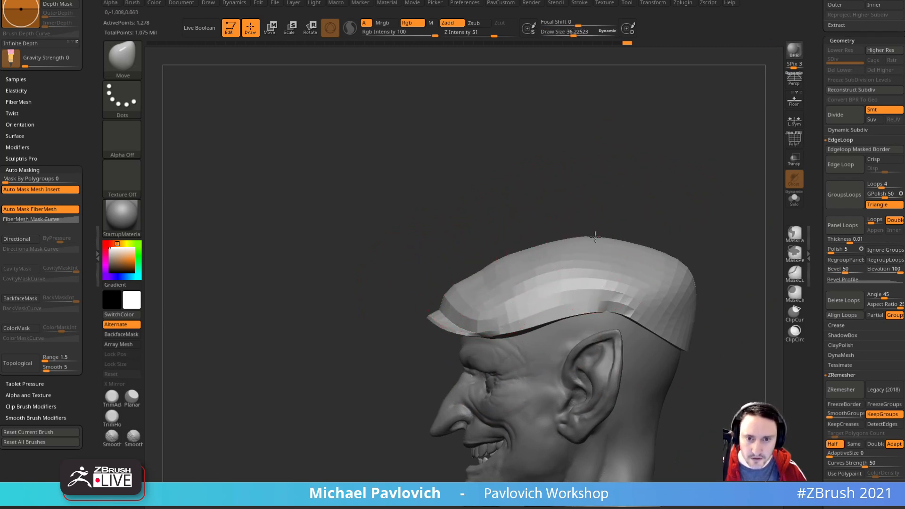
Step: Pull the cap's lower edge into place behind and above the ear with the Move brush, adjusting the draw size
{"action": "right_click_drag", "start_coordinate": [599, 218], "coordinate": [641, 209]}
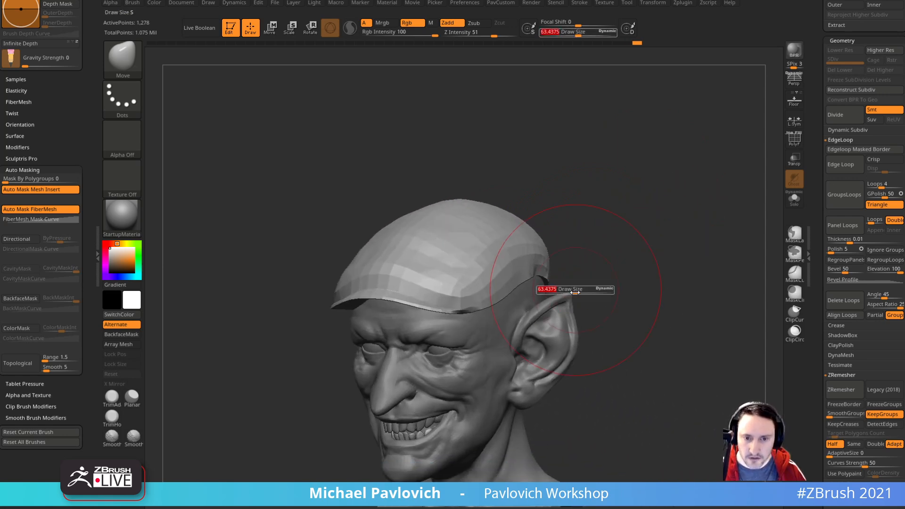
{"action": "left_click_drag", "start_coordinate": [542, 288], "coordinate": [547, 288]}
{"action": "left_click_drag", "start_coordinate": [539, 286], "coordinate": [537, 292]}
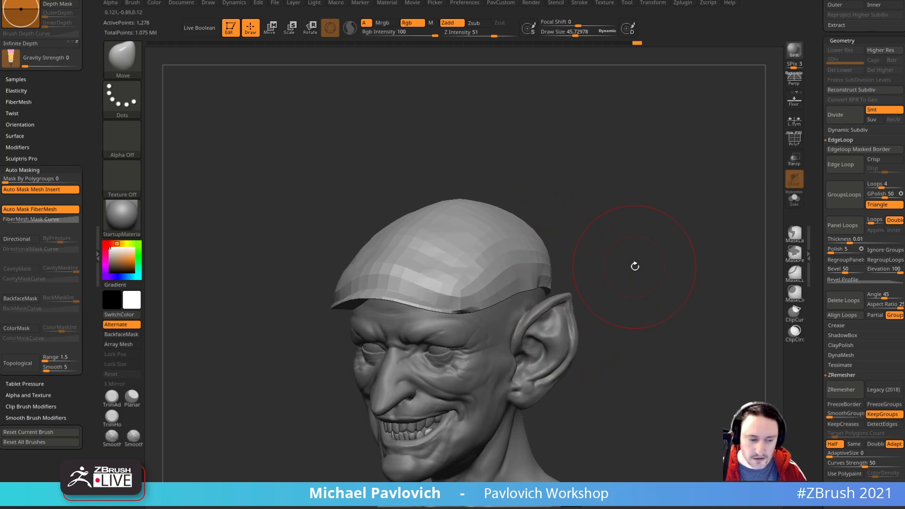
{"action": "right_click_drag", "start_coordinate": [636, 265], "coordinate": [630, 267], "text": "alt"}
{"action": "key", "text": "s"}
{"action": "left_click_drag", "start_coordinate": [576, 294], "coordinate": [572, 294]}
{"action": "key", "text": "s"}
{"action": "left_click_drag", "start_coordinate": [513, 299], "coordinate": [542, 295]}
Step: Even out the cap's lower edge around the ear with Move strokes at varied draw sizes and the Smooth brush
{"action": "right_click_drag", "start_coordinate": [543, 294], "coordinate": [420, 298]}
{"action": "key", "text": "s"}
{"action": "left_click_drag", "start_coordinate": [556, 300], "coordinate": [538, 301]}
{"action": "mouse_move", "coordinate": [479, 354]}
{"action": "right_mouse_down"}
{"action": "mouse_move", "coordinate": [538, 301]}
{"action": "mouse_move", "coordinate": [558, 299]}
{"action": "right_mouse_up"}
{"action": "key", "text": "s"}
{"action": "left_click_drag", "start_coordinate": [557, 299], "coordinate": [569, 299]}
{"action": "right_click_drag", "start_coordinate": [486, 343], "coordinate": [571, 322]}
{"action": "right_click_drag", "start_coordinate": [607, 298], "coordinate": [692, 261]}
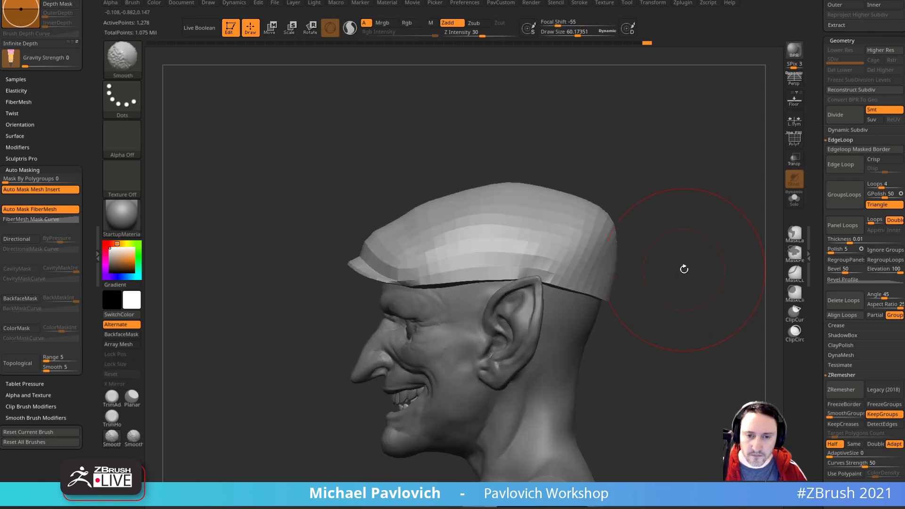
Step: Adjust the cap's rear lower edge behind the ear with the Move brush
{"action": "key", "text": "s"}
{"action": "left_click", "coordinate": [633, 287]}
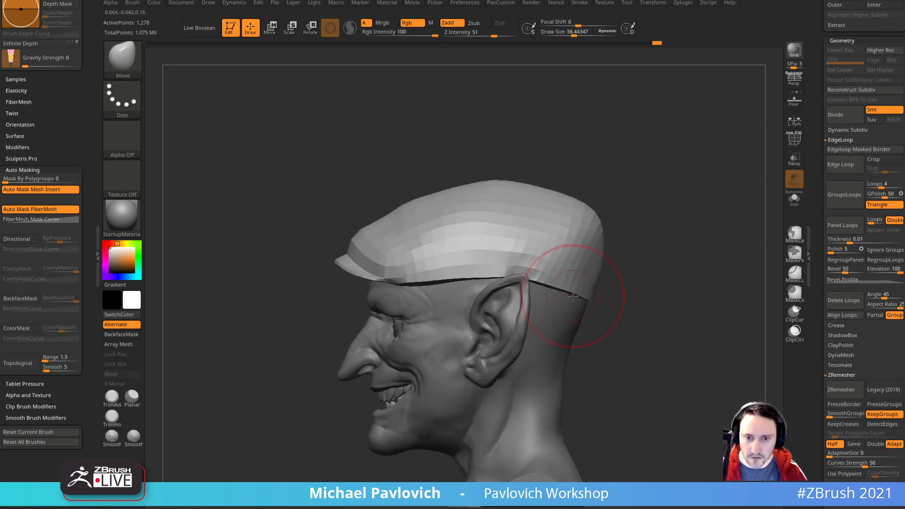
{"action": "key", "text": "s"}
{"action": "mouse_move", "coordinate": [615, 241]}
{"action": "right_mouse_down"}
{"action": "mouse_move", "coordinate": [722, 263]}
{"action": "mouse_move", "coordinate": [474, 274]}
{"action": "mouse_move", "coordinate": [538, 277]}
{"action": "mouse_move", "coordinate": [499, 278]}
{"action": "mouse_move", "coordinate": [490, 297]}
{"action": "right_mouse_up"}
{"action": "left_click", "coordinate": [678, 260]}
{"action": "right_click_drag", "start_coordinate": [491, 297], "coordinate": [539, 270], "text": "alt"}
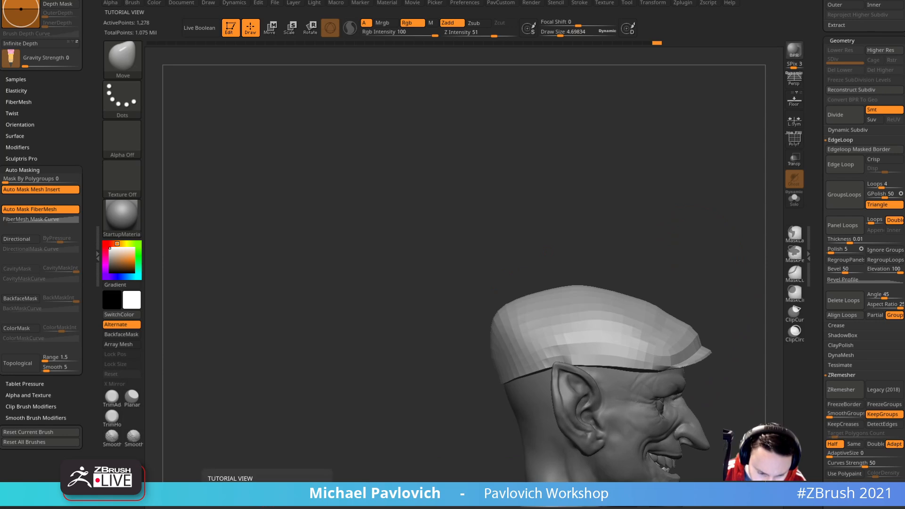
Step: Reshape the back of the cap and fit its rear rim against the nape with the Move brush
{"action": "mouse_move", "coordinate": [630, 151]}
{"action": "right_mouse_down"}
{"action": "mouse_move", "coordinate": [693, 162]}
{"action": "mouse_move", "coordinate": [639, 188]}
{"action": "mouse_move", "coordinate": [693, 247]}
{"action": "mouse_move", "coordinate": [609, 272]}
{"action": "right_mouse_up"}
{"action": "key", "text": "s"}
{"action": "left_click_drag", "start_coordinate": [596, 274], "coordinate": [611, 275]}
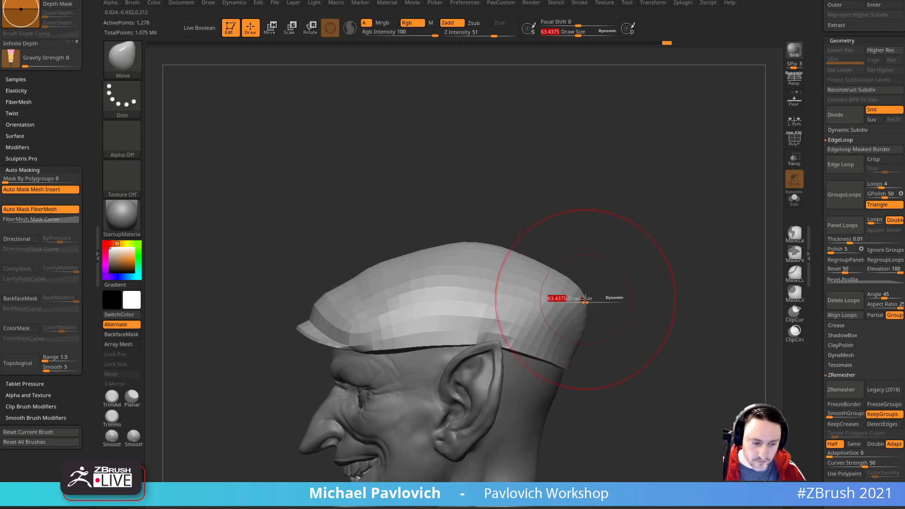
{"action": "right_click_drag", "start_coordinate": [587, 338], "coordinate": [582, 331], "text": "alt"}
{"action": "key", "text": "s"}
{"action": "left_click_drag", "start_coordinate": [582, 334], "coordinate": [578, 334]}
{"action": "mouse_move", "coordinate": [567, 347]}
{"action": "right_mouse_down"}
{"action": "mouse_move", "coordinate": [565, 325]}
{"action": "mouse_move", "coordinate": [546, 349]}
{"action": "right_mouse_up"}
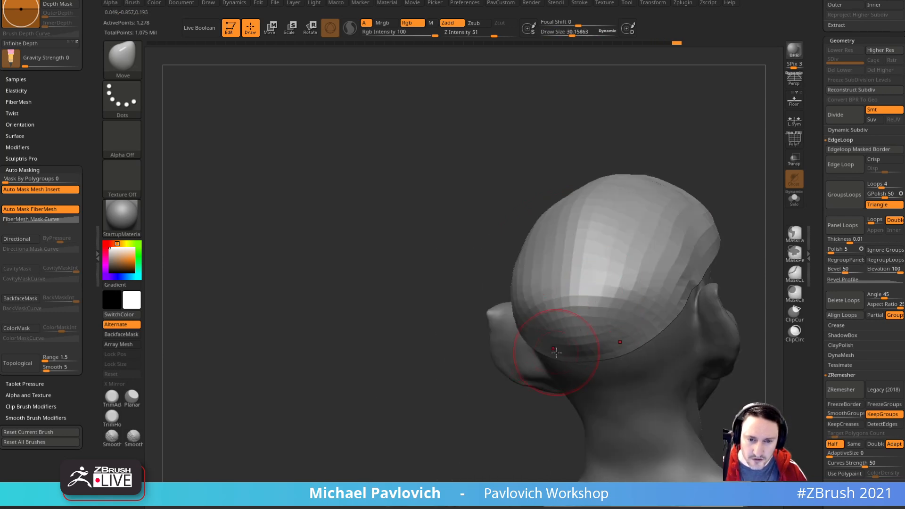
{"action": "right_click_drag", "start_coordinate": [504, 441], "coordinate": [595, 320]}
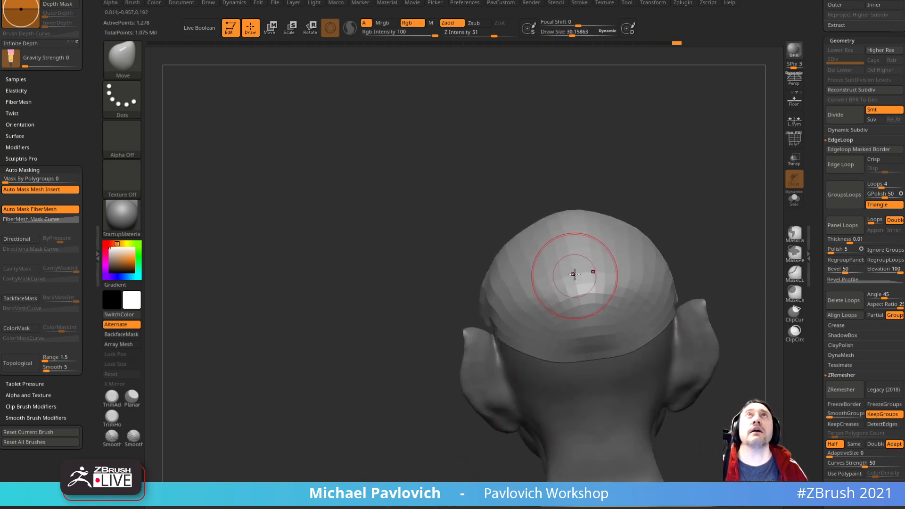
Step: Check the cap's fit around the head and subdivide the cap once to subdivision level 2
{"action": "right_click_drag", "start_coordinate": [686, 165], "coordinate": [626, 309]}
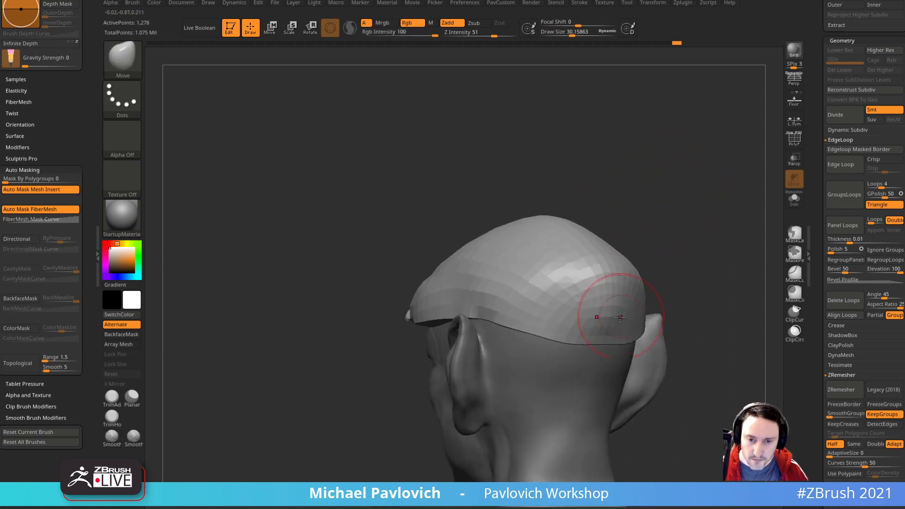
{"action": "right_click_drag", "start_coordinate": [598, 262], "coordinate": [539, 325]}
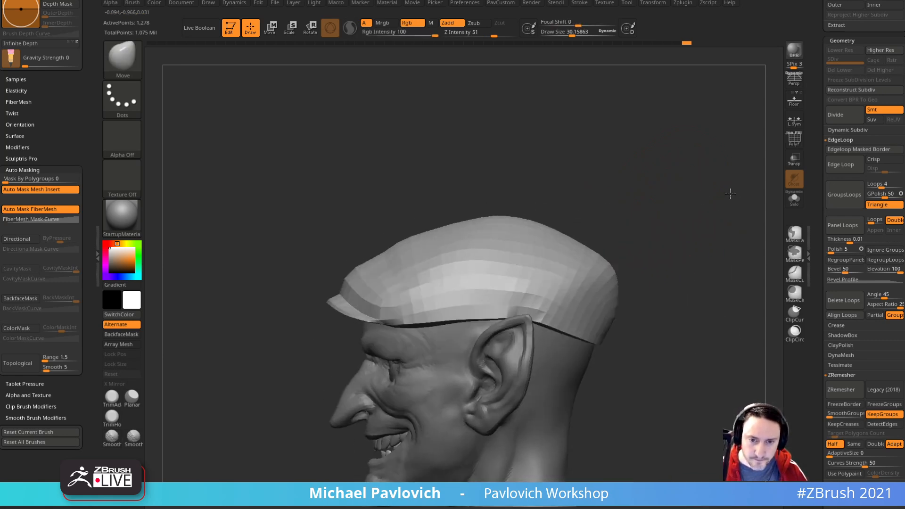
{"action": "key", "text": "s"}
{"action": "mouse_move", "coordinate": [683, 218]}
{"action": "right_mouse_down"}
{"action": "mouse_move", "coordinate": [712, 221]}
{"action": "mouse_move", "coordinate": [700, 218]}
{"action": "mouse_move", "coordinate": [703, 230]}
{"action": "right_mouse_up"}
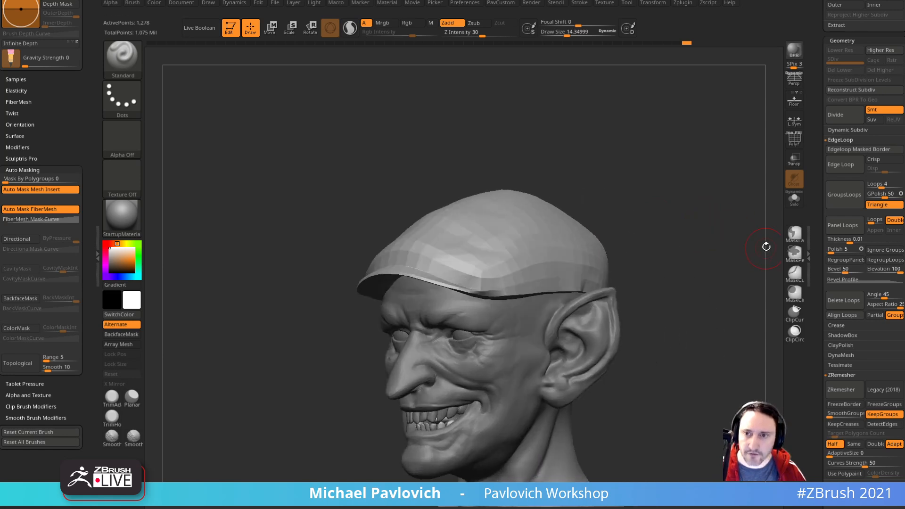
{"action": "key", "text": "ctrl+d"}
{"action": "right_click_drag", "start_coordinate": [689, 217], "coordinate": [711, 223]}
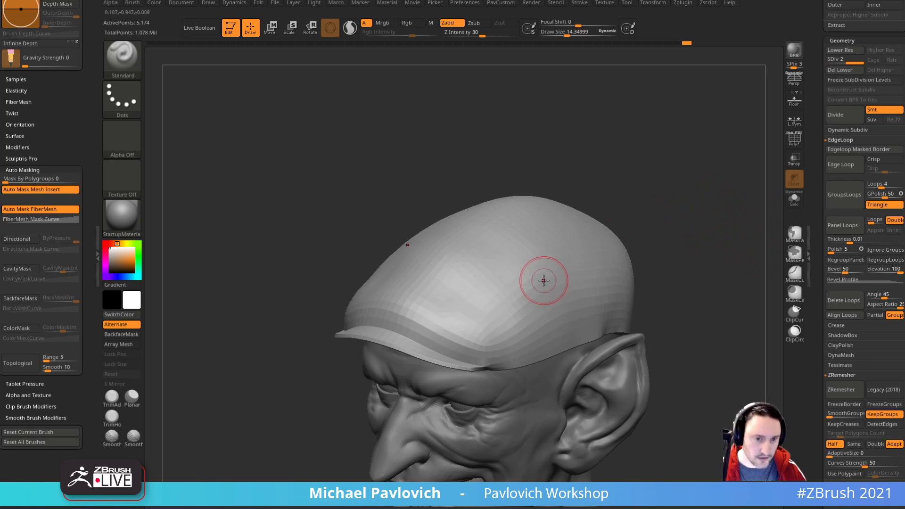
Step: Mask the cap's crown so only the brim stays editable, and choose the Clay brush at a draw size of about 38
{"action": "left_click", "coordinate": [702, 193], "text": "ctrl"}
{"action": "left_click", "coordinate": [702, 198], "text": "ctrl"}
{"action": "key", "text": "b"}
{"action": "key", "text": "c"}
{"action": "key", "text": "l"}
{"action": "key", "text": "s"}
{"action": "left_click_drag", "start_coordinate": [419, 305], "coordinate": [409, 306]}
{"action": "left_click_drag", "start_coordinate": [391, 315], "coordinate": [436, 326]}
{"action": "left_click", "coordinate": [667, 212], "text": "ctrl"}
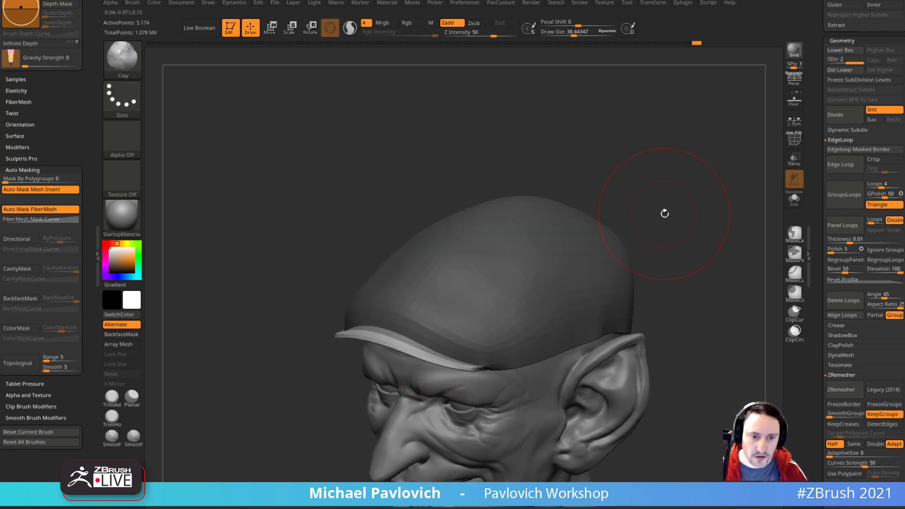
Step: Use crown isolation to move the mask onto the brim, and build up the crown's front with Clay at a draw size of about 30
{"action": "left_click", "coordinate": [530, 303], "text": "ctrl+shift"}
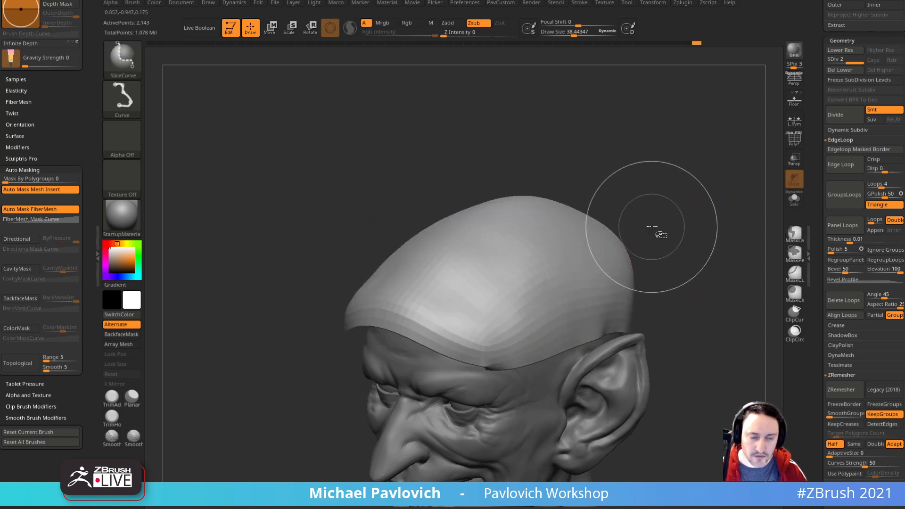
{"action": "left_click_drag", "start_coordinate": [691, 198], "coordinate": [721, 242], "text": "ctrl+shift"}
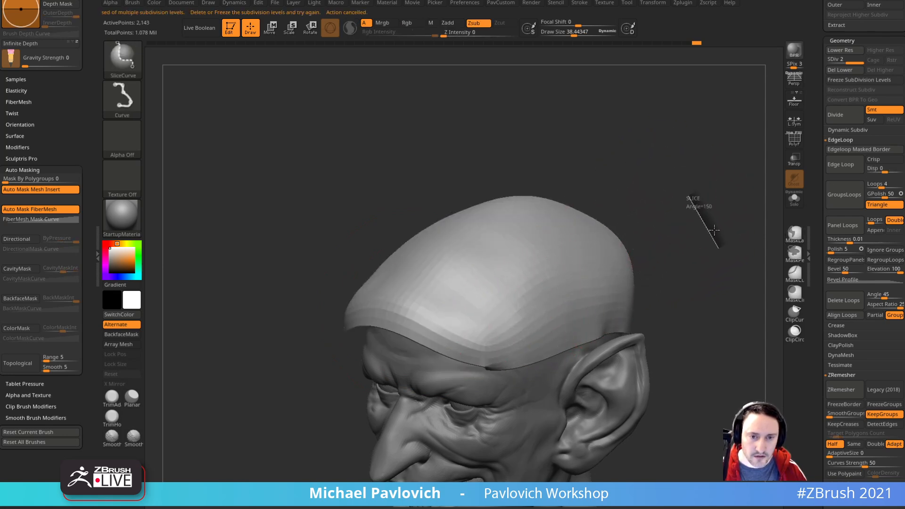
{"action": "left_click", "coordinate": [126, 70], "text": "ctrl+shift"}
{"action": "left_click", "coordinate": [283, 73], "text": "ctrl+shift"}
{"action": "left_click_drag", "start_coordinate": [670, 162], "coordinate": [719, 210], "text": "ctrl+shift"}
{"action": "left_click", "coordinate": [721, 205], "text": "ctrl+shift"}
{"action": "key", "text": "["}
{"action": "mouse_move", "coordinate": [434, 298]}
{"action": "left_mouse_down"}
{"action": "mouse_move", "coordinate": [418, 321]}
{"action": "mouse_move", "coordinate": [440, 328]}
{"action": "left_mouse_up"}
{"action": "mouse_move", "coordinate": [665, 231]}
{"action": "left_mouse_down"}
{"action": "mouse_move", "coordinate": [607, 212]}
{"action": "mouse_move", "coordinate": [495, 278]}
{"action": "left_mouse_up"}
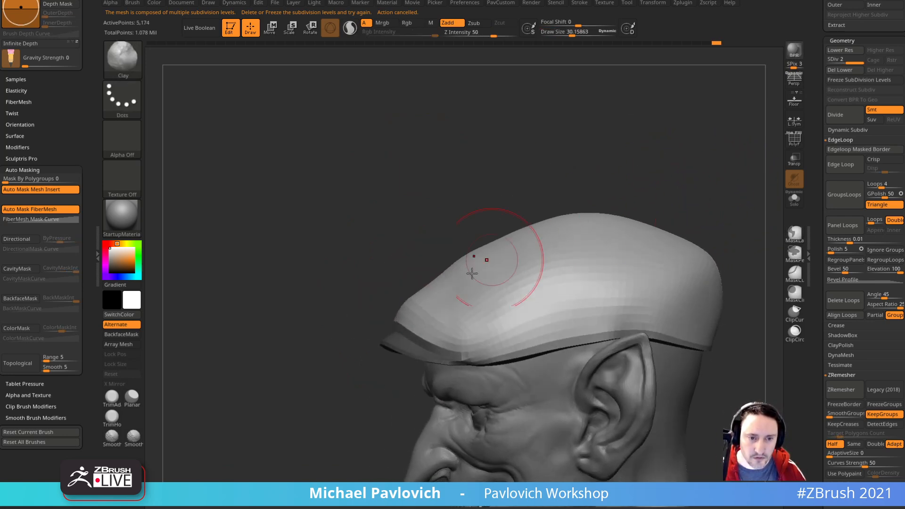
Step: Activate another subtool and choose the Snap Top Half mesh from the IMM Clothing insert brush
{"action": "right_click_drag", "start_coordinate": [570, 223], "coordinate": [503, 250]}
{"action": "mouse_move", "coordinate": [405, 290]}
{"action": "right_mouse_down"}
{"action": "mouse_move", "coordinate": [586, 213]}
{"action": "mouse_move", "coordinate": [614, 213]}
{"action": "mouse_move", "coordinate": [435, 304]}
{"action": "mouse_move", "coordinate": [642, 221]}
{"action": "right_mouse_up"}
{"action": "right_click_drag", "start_coordinate": [701, 282], "coordinate": [519, 257], "text": "alt"}
{"action": "mouse_move", "coordinate": [519, 257]}
{"action": "right_mouse_down"}
{"action": "mouse_move", "coordinate": [675, 246]}
{"action": "mouse_move", "coordinate": [518, 264]}
{"action": "right_mouse_up"}
{"action": "left_click", "coordinate": [408, 326], "text": "alt"}
{"action": "key", "text": "b"}
{"action": "key", "text": "i"}
{"action": "left_click", "coordinate": [639, 357]}
{"action": "key", "text": "m"}
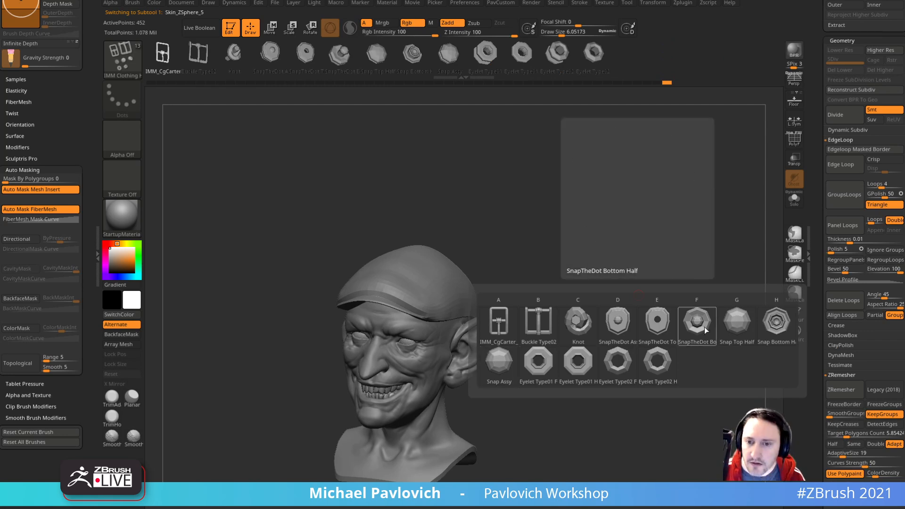
{"action": "left_click", "coordinate": [738, 324]}
Step: Insert the Snap Top Half mesh as a button on top of the cap's crown
{"action": "right_click_drag", "start_coordinate": [622, 240], "coordinate": [633, 258], "text": "ctrl"}
{"action": "right_click_drag", "start_coordinate": [634, 258], "coordinate": [563, 272], "text": "alt"}
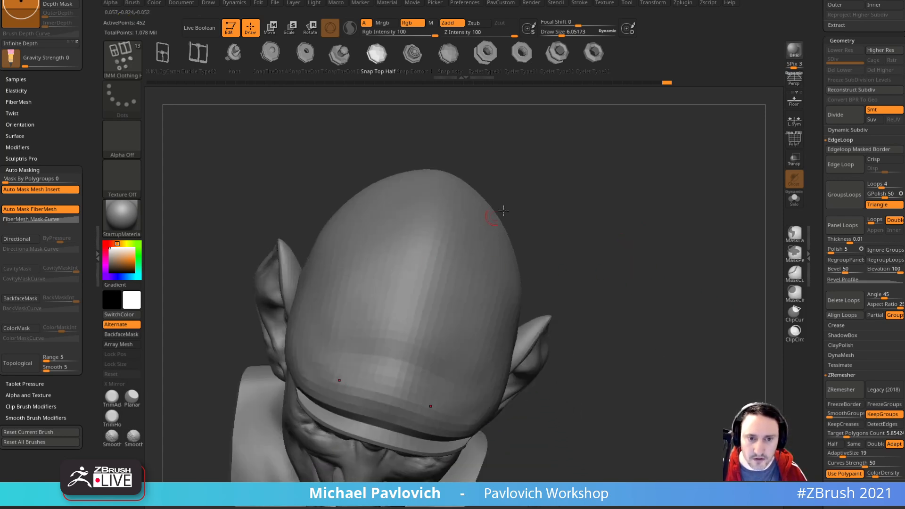
{"action": "right_click_drag", "start_coordinate": [471, 230], "coordinate": [441, 268]}
{"action": "left_click_drag", "start_coordinate": [387, 318], "coordinate": [411, 309]}
{"action": "mouse_move", "coordinate": [649, 273]}
{"action": "right_mouse_down"}
{"action": "mouse_move", "coordinate": [644, 218]}
{"action": "mouse_move", "coordinate": [660, 246]}
{"action": "right_mouse_up"}
Step: Seat the button down into the top of the cap and smooth it with Dynamic subdivision
{"action": "key", "text": "2"}
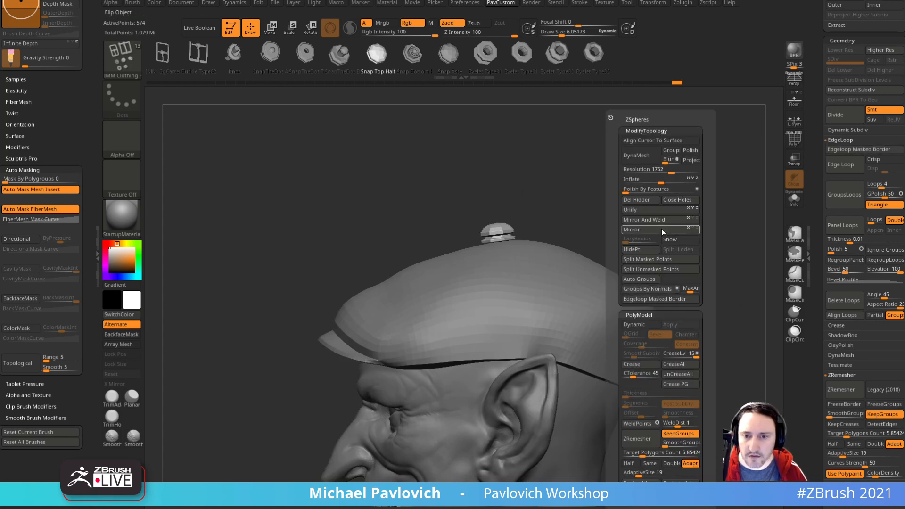
{"action": "key", "text": "w"}
{"action": "left_click_drag", "start_coordinate": [494, 204], "coordinate": [494, 207]}
{"action": "key", "text": "q"}
{"action": "right_click_drag", "start_coordinate": [657, 222], "coordinate": [659, 229]}
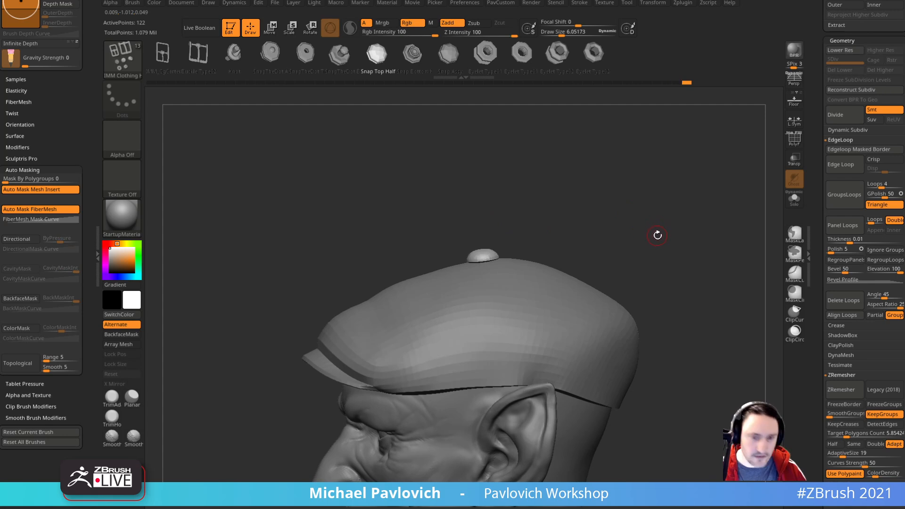
{"action": "key", "text": "2"}
{"action": "left_click", "coordinate": [692, 355]}
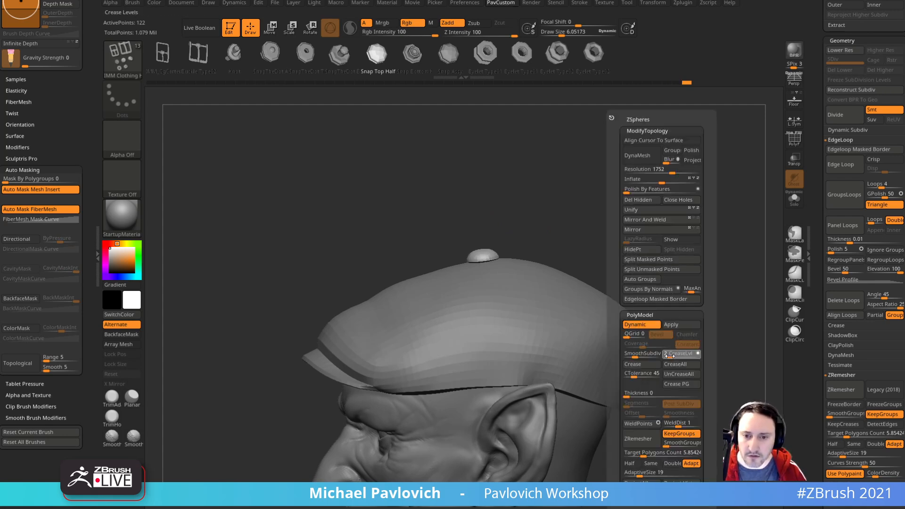
{"action": "left_click", "coordinate": [639, 355]}
Step: Reactivate the cap subtool and adjust the crown beneath the button with the Move brush at a draw size of about 32
{"action": "left_click", "coordinate": [554, 318], "text": "alt"}
{"action": "right_click_drag", "start_coordinate": [654, 238], "coordinate": [644, 221]}
{"action": "key", "text": "s"}
{"action": "left_click_drag", "start_coordinate": [481, 295], "coordinate": [502, 298]}
{"action": "key", "text": "s"}
{"action": "left_click_drag", "start_coordinate": [499, 299], "coordinate": [494, 298]}
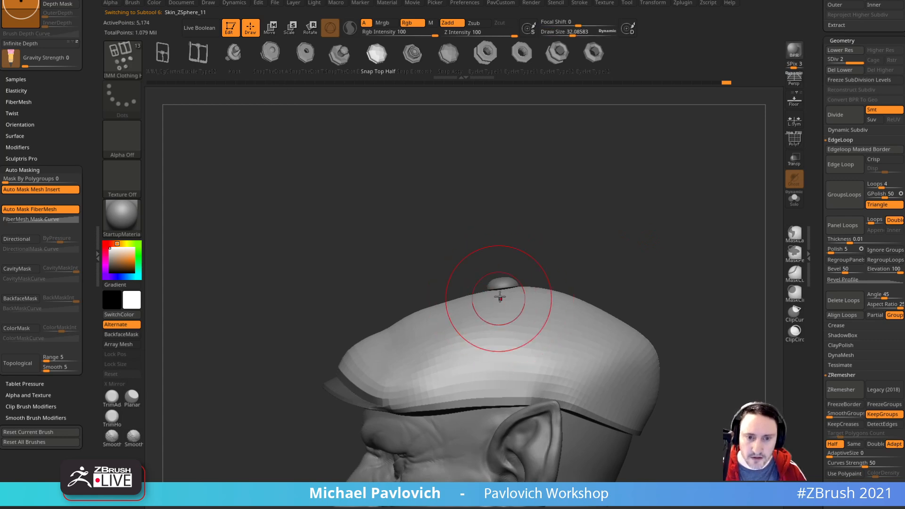
{"action": "key", "text": "b"}
{"action": "key", "text": "m"}
{"action": "key", "text": "v"}
{"action": "mouse_move", "coordinate": [531, 252]}
{"action": "left_mouse_down"}
{"action": "mouse_move", "coordinate": [673, 233]}
{"action": "mouse_move", "coordinate": [653, 257]}
{"action": "left_mouse_up"}
Step: Try the DamStandard brush at a draw size of about 8.4 on the cap's crown
{"action": "key", "text": "b"}
{"action": "key", "text": "d"}
{"action": "key", "text": "s"}
{"action": "key", "text": "s"}
{"action": "left_click_drag", "start_coordinate": [576, 265], "coordinate": [536, 267]}
{"action": "left_click_drag", "start_coordinate": [625, 214], "coordinate": [622, 240]}
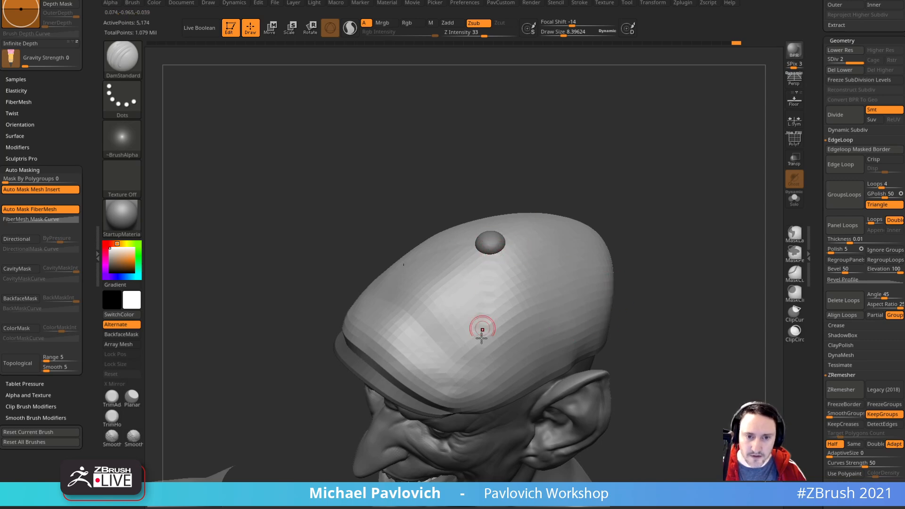
Step: Fit the cap's side rim near the temple from below with the Move brush at smaller draw sizes
{"action": "mouse_move", "coordinate": [627, 226]}
{"action": "left_mouse_down"}
{"action": "mouse_move", "coordinate": [668, 202]}
{"action": "mouse_move", "coordinate": [659, 211]}
{"action": "mouse_move", "coordinate": [637, 198]}
{"action": "mouse_move", "coordinate": [646, 184]}
{"action": "mouse_move", "coordinate": [652, 203]}
{"action": "mouse_move", "coordinate": [657, 161]}
{"action": "mouse_move", "coordinate": [679, 227]}
{"action": "mouse_move", "coordinate": [561, 196]}
{"action": "left_mouse_up"}
{"action": "key", "text": "s"}
{"action": "key", "text": "b"}
{"action": "key", "text": "m"}
{"action": "key", "text": "v"}
{"action": "left_click_drag", "start_coordinate": [549, 264], "coordinate": [521, 263]}
{"action": "key", "text": "bracketleft"}
{"action": "key", "text": "bracketleft"}
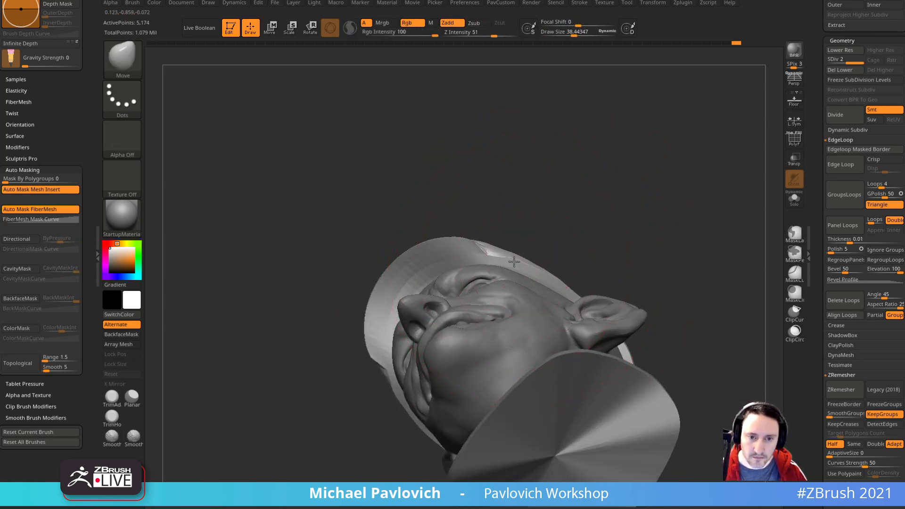
{"action": "key", "text": "bracketleft"}
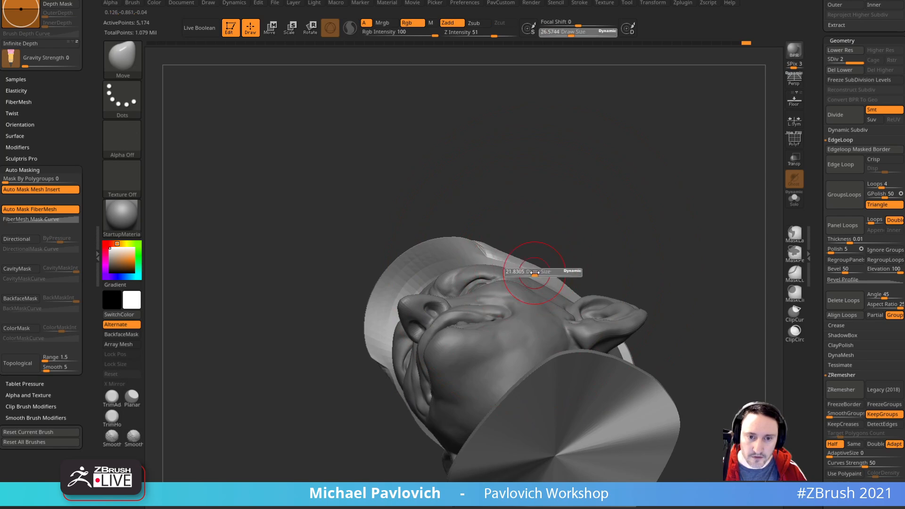
{"action": "left_click_drag", "start_coordinate": [599, 220], "coordinate": [703, 212]}
{"action": "mouse_move", "coordinate": [663, 238]}
{"action": "left_mouse_down"}
{"action": "mouse_move", "coordinate": [657, 202]}
{"action": "mouse_move", "coordinate": [664, 196]}
{"action": "mouse_move", "coordinate": [681, 244]}
{"action": "mouse_move", "coordinate": [653, 200]}
{"action": "mouse_move", "coordinate": [584, 257]}
{"action": "mouse_move", "coordinate": [565, 260]}
{"action": "left_mouse_up"}
Step: Refine the brim and the crown's front profile with Move strokes, varying the draw size
{"action": "key", "text": "ctrl"}
{"action": "key", "text": "s"}
{"action": "left_click_drag", "start_coordinate": [419, 311], "coordinate": [425, 303]}
{"action": "key", "text": "s"}
{"action": "key", "text": "s"}
{"action": "left_click", "coordinate": [449, 244]}
{"action": "left_click_drag", "start_coordinate": [457, 242], "coordinate": [480, 230]}
{"action": "mouse_move", "coordinate": [573, 208]}
{"action": "left_mouse_down"}
{"action": "mouse_move", "coordinate": [562, 300]}
{"action": "mouse_move", "coordinate": [474, 389]}
{"action": "mouse_move", "coordinate": [432, 408]}
{"action": "mouse_move", "coordinate": [426, 342]}
{"action": "mouse_move", "coordinate": [458, 282]}
{"action": "mouse_move", "coordinate": [457, 293]}
{"action": "left_mouse_up"}
{"action": "key", "text": "]"}
{"action": "key", "text": "["}
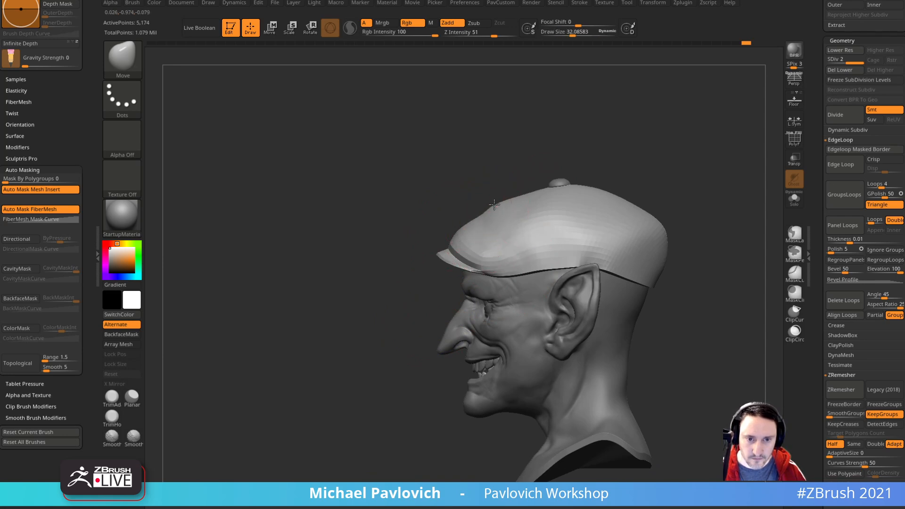
Step: Adjust the cap's sides and the brim corners above the temples at draw sizes from about 57 down to 36
{"action": "mouse_move", "coordinate": [678, 176]}
{"action": "left_mouse_down"}
{"action": "mouse_move", "coordinate": [722, 196]}
{"action": "mouse_move", "coordinate": [681, 210]}
{"action": "left_mouse_up"}
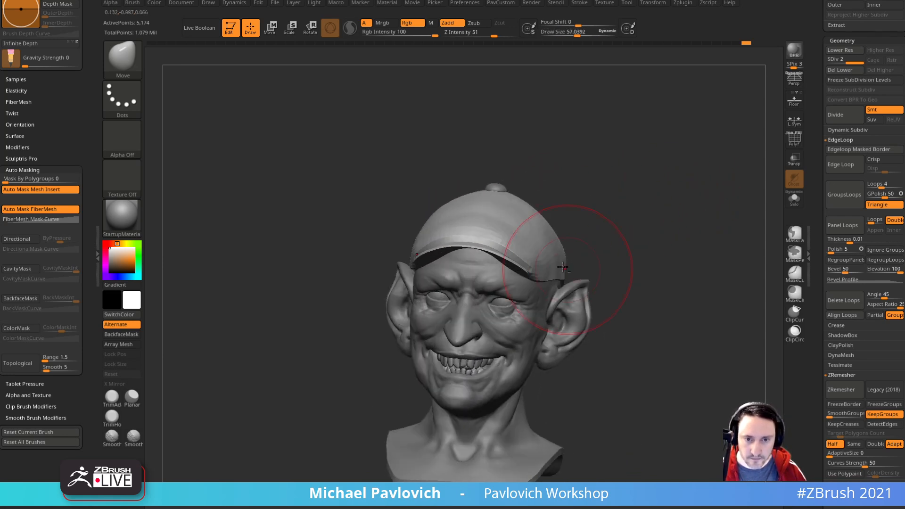
{"action": "key", "text": "]"}
{"action": "mouse_move", "coordinate": [586, 216]}
{"action": "left_mouse_down"}
{"action": "mouse_move", "coordinate": [599, 240]}
{"action": "mouse_move", "coordinate": [661, 228]}
{"action": "left_mouse_up"}
{"action": "key", "text": "b"}
{"action": "key", "text": "s"}
{"action": "key", "text": "t"}
{"action": "mouse_move", "coordinate": [699, 203]}
{"action": "left_mouse_down"}
{"action": "mouse_move", "coordinate": [683, 232]}
{"action": "mouse_move", "coordinate": [661, 204]}
{"action": "mouse_move", "coordinate": [632, 250]}
{"action": "left_mouse_up"}
{"action": "key", "text": "s"}
{"action": "key", "text": "s"}
{"action": "left_click_drag", "start_coordinate": [364, 278], "coordinate": [367, 279]}
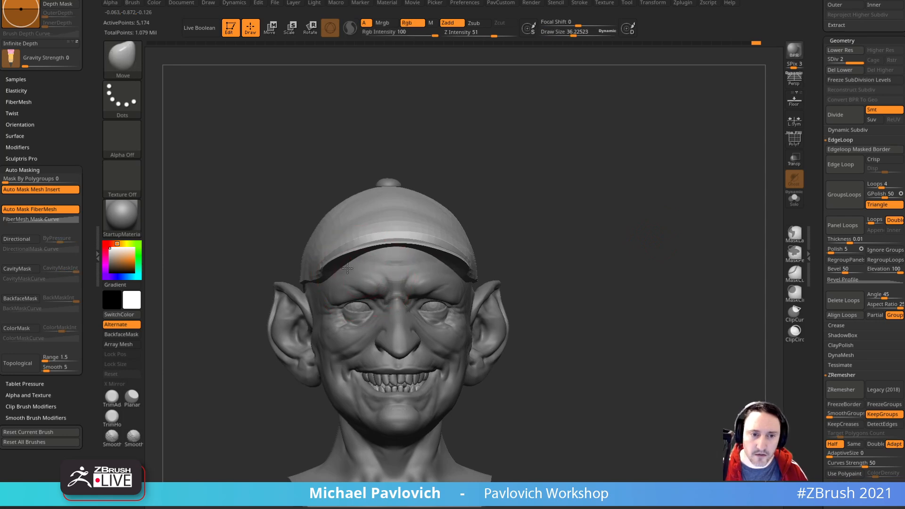
Step: Mask the crown again and shape the free front brim with the Move brush at a draw size of about 32
{"action": "key", "text": "b"}
{"action": "key", "text": "m"}
{"action": "key", "text": "v"}
{"action": "left_click", "coordinate": [503, 210], "text": "ctrl"}
{"action": "left_click", "coordinate": [525, 183], "text": "ctrl"}
{"action": "left_click", "coordinate": [525, 179], "text": "ctrl"}
{"action": "key", "text": "s"}
{"action": "mouse_move", "coordinate": [350, 278]}
{"action": "left_mouse_down"}
{"action": "mouse_move", "coordinate": [372, 264]}
{"action": "mouse_move", "coordinate": [348, 269]}
{"action": "left_mouse_up"}
{"action": "key", "text": "bracketright"}
{"action": "left_click_drag", "start_coordinate": [580, 188], "coordinate": [415, 198]}
{"action": "mouse_move", "coordinate": [226, 321]}
{"action": "left_mouse_down"}
{"action": "mouse_move", "coordinate": [307, 313]}
{"action": "mouse_move", "coordinate": [452, 263]}
{"action": "left_mouse_up"}
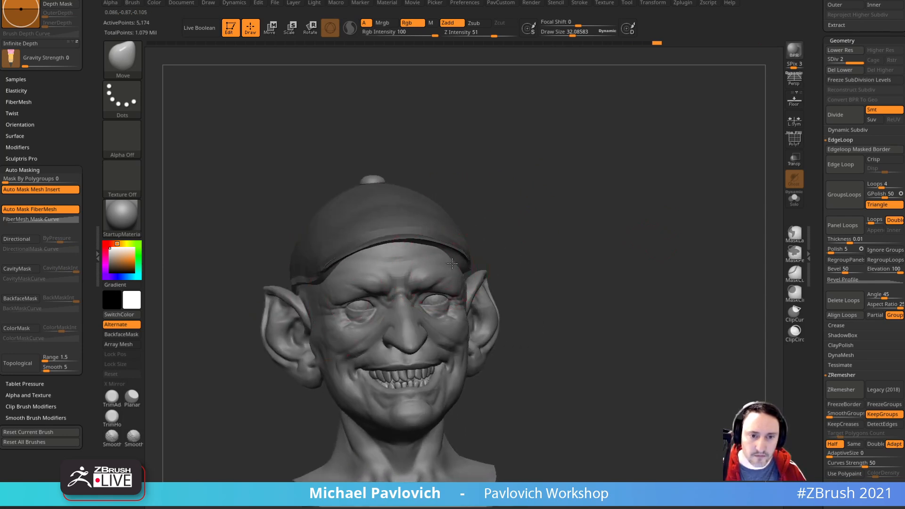
Step: Refine the brim's curve from front and profile, clear the mask, and select the Standard brush at a draw size of about 15
{"action": "left_click_drag", "start_coordinate": [538, 253], "coordinate": [495, 253]}
{"action": "mouse_move", "coordinate": [555, 222]}
{"action": "left_mouse_down"}
{"action": "mouse_move", "coordinate": [542, 222]}
{"action": "mouse_move", "coordinate": [524, 171]}
{"action": "mouse_move", "coordinate": [495, 173]}
{"action": "left_mouse_up"}
{"action": "left_click_drag", "start_coordinate": [441, 246], "coordinate": [449, 244]}
{"action": "left_click_drag", "start_coordinate": [436, 282], "coordinate": [410, 261]}
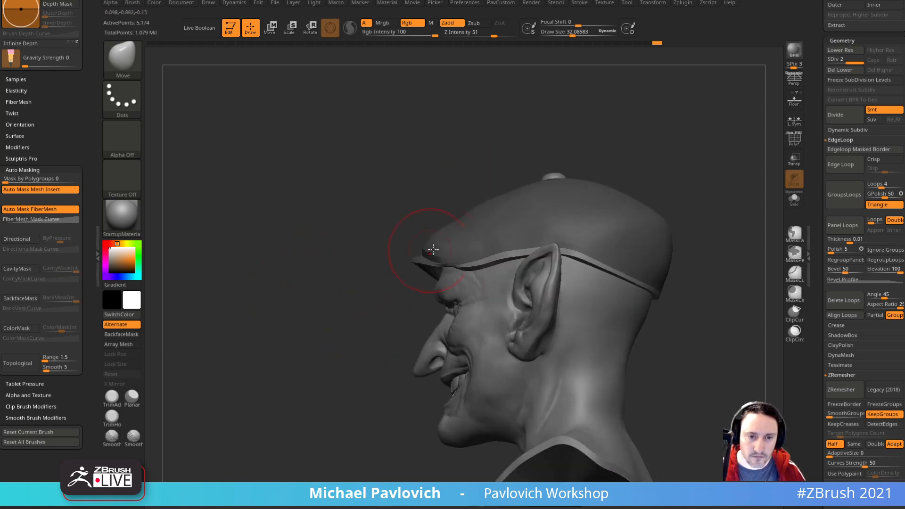
{"action": "mouse_move", "coordinate": [410, 302]}
{"action": "left_mouse_down"}
{"action": "mouse_move", "coordinate": [460, 260]}
{"action": "mouse_move", "coordinate": [456, 272]}
{"action": "left_mouse_up"}
{"action": "mouse_move", "coordinate": [608, 137]}
{"action": "left_mouse_down"}
{"action": "mouse_move", "coordinate": [695, 165]}
{"action": "mouse_move", "coordinate": [627, 248]}
{"action": "mouse_move", "coordinate": [632, 256]}
{"action": "mouse_move", "coordinate": [659, 244]}
{"action": "left_mouse_up"}
{"action": "key", "text": "s"}
{"action": "key", "text": "1"}
{"action": "key", "text": "bracketleft"}
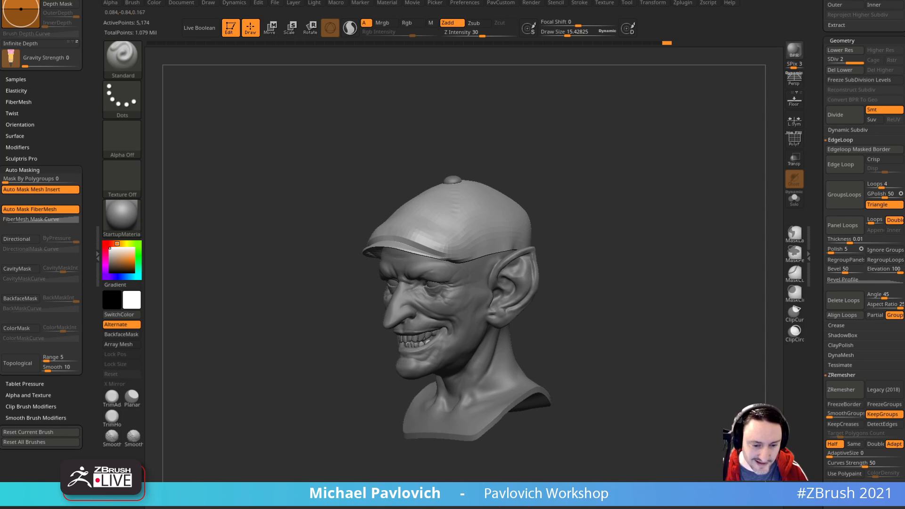
Step: Switch to the browser's leprechaun image results and preview the Hat and Beard costume and the Rotten Tomatoes movie still
{"action": "left_click_drag", "start_coordinate": [272, 506], "coordinate": [324, 33]}
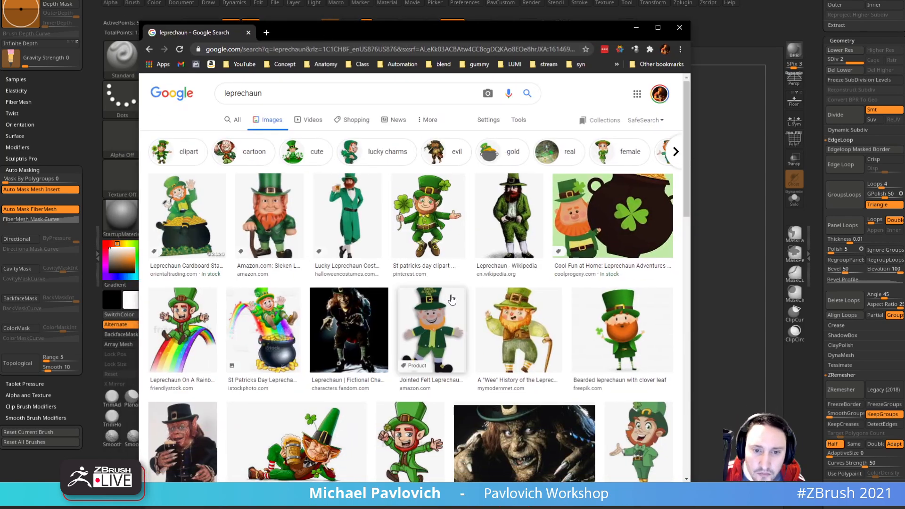
{"action": "scroll", "coordinate": [452, 300], "scroll_direction": "down", "scroll_amount": 3}
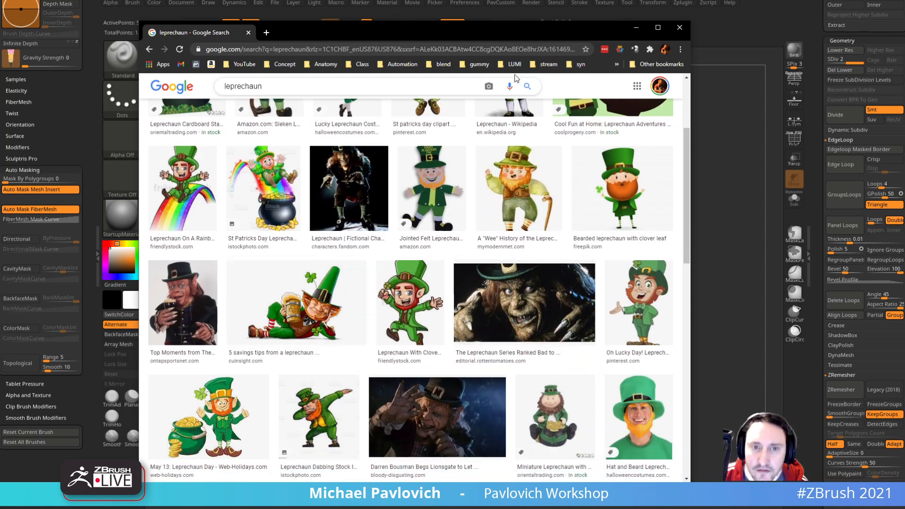
{"action": "left_click", "coordinate": [639, 415]}
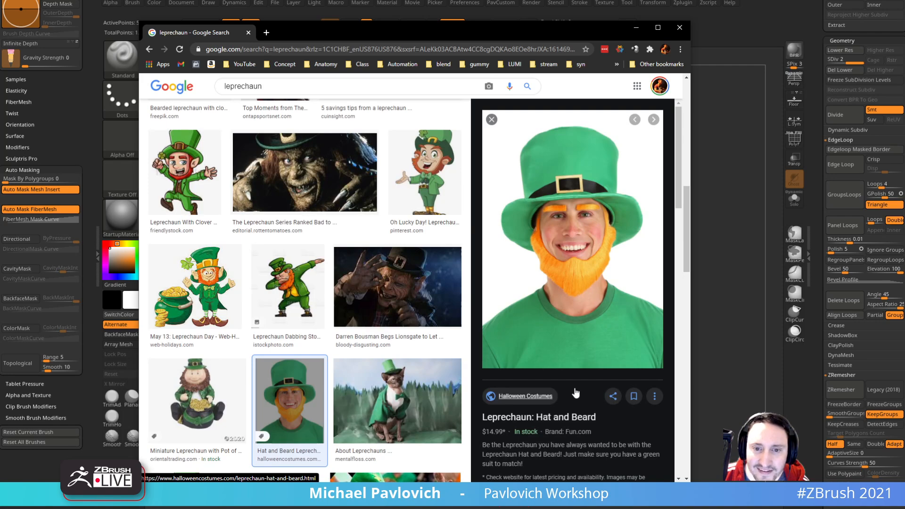
{"action": "scroll", "coordinate": [210, 283], "scroll_direction": "up", "scroll_amount": 1}
{"action": "scroll", "coordinate": [211, 283], "scroll_direction": "up", "scroll_amount": 1}
{"action": "left_click", "coordinate": [323, 284]}
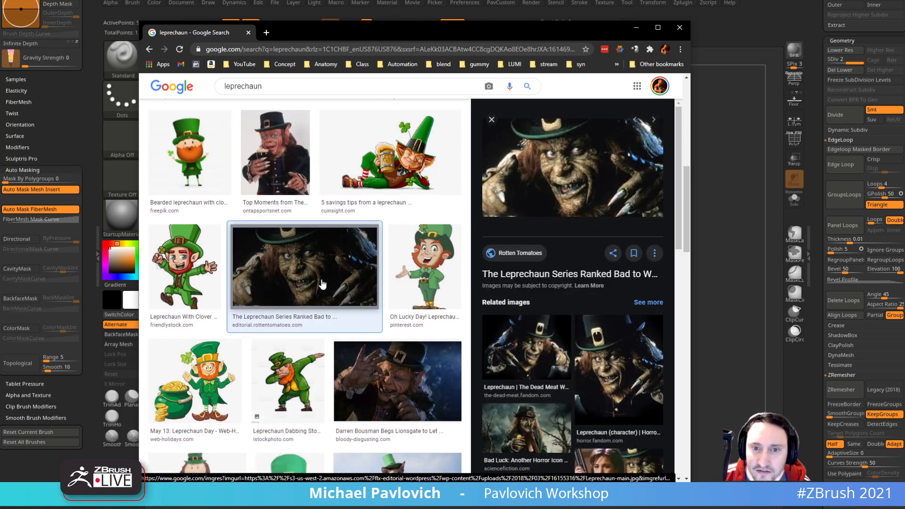
Step: Compare further leprechaun hat references, preview the Oh Lucky Day cartoon leprechaun, and put the browser window away
{"action": "scroll", "coordinate": [325, 292], "scroll_direction": "up", "scroll_amount": 4}
{"action": "scroll", "coordinate": [316, 321], "scroll_direction": "up", "scroll_amount": 4}
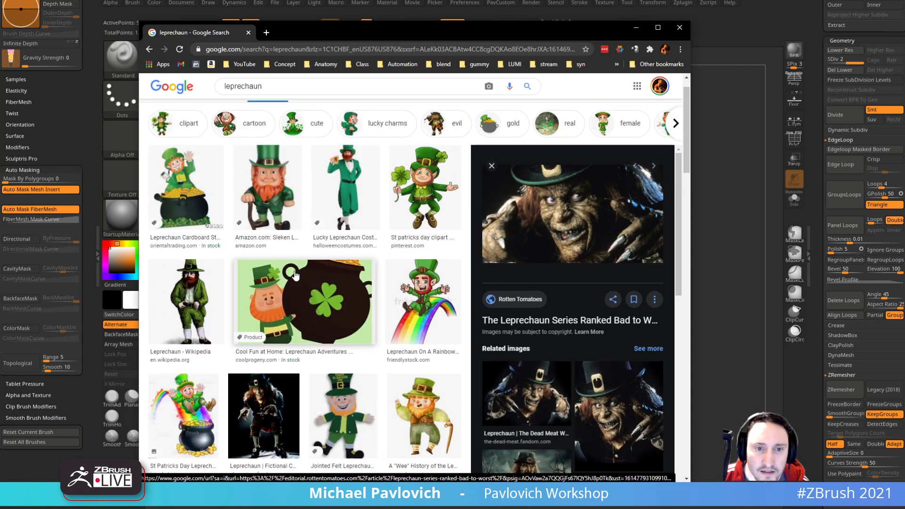
{"action": "scroll", "coordinate": [264, 245], "scroll_direction": "down", "scroll_amount": 6}
{"action": "scroll", "coordinate": [248, 229], "scroll_direction": "down", "scroll_amount": 3}
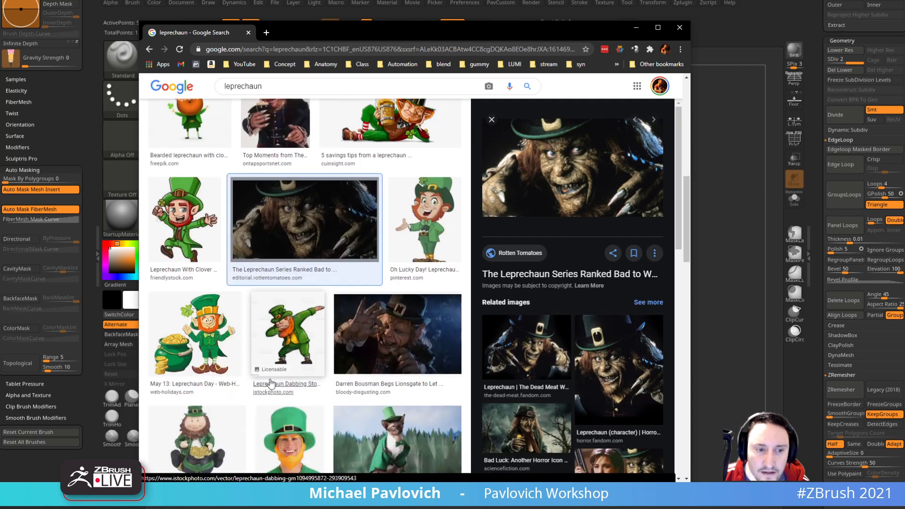
{"action": "scroll", "coordinate": [275, 392], "scroll_direction": "down", "scroll_amount": 3}
{"action": "scroll", "coordinate": [275, 392], "scroll_direction": "up", "scroll_amount": 3}
{"action": "left_click", "coordinate": [451, 213]}
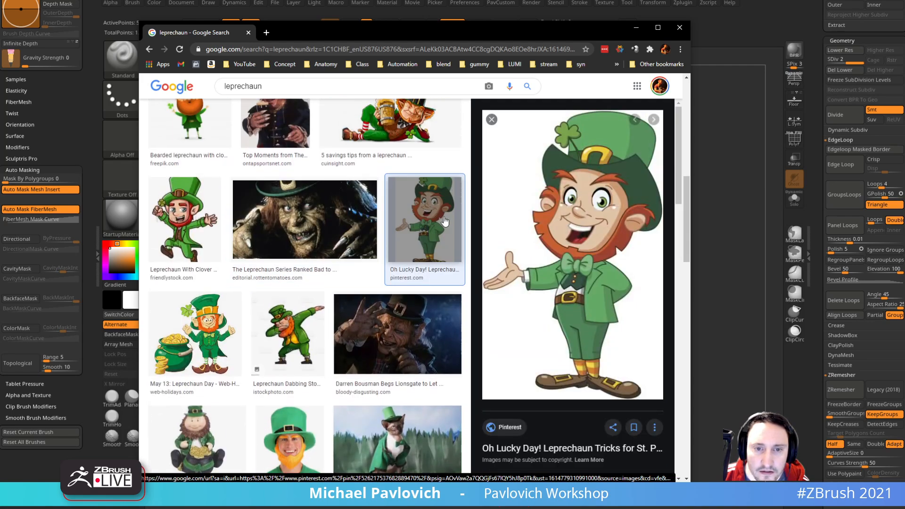
{"action": "mouse_move", "coordinate": [416, 33]}
{"action": "left_mouse_down"}
{"action": "mouse_move", "coordinate": [471, 263]}
{"action": "mouse_move", "coordinate": [471, 508]}
{"action": "left_mouse_up"}
Step: Bring up the ArtStation browser window, open the artist's profile blog, and look through the "Do I Need a College Degree?" article
{"action": "left_click_drag", "start_coordinate": [586, 248], "coordinate": [620, 230]}
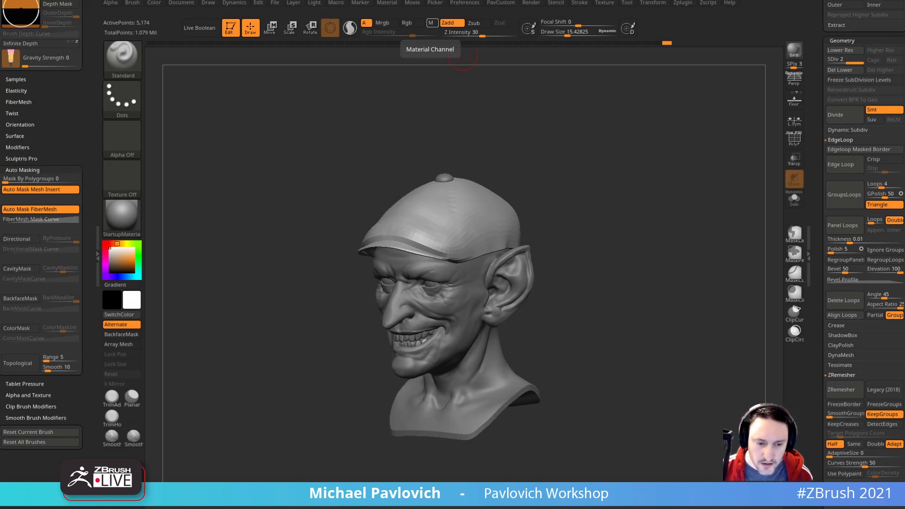
{"action": "left_click_drag", "start_coordinate": [587, 508], "coordinate": [588, 56]}
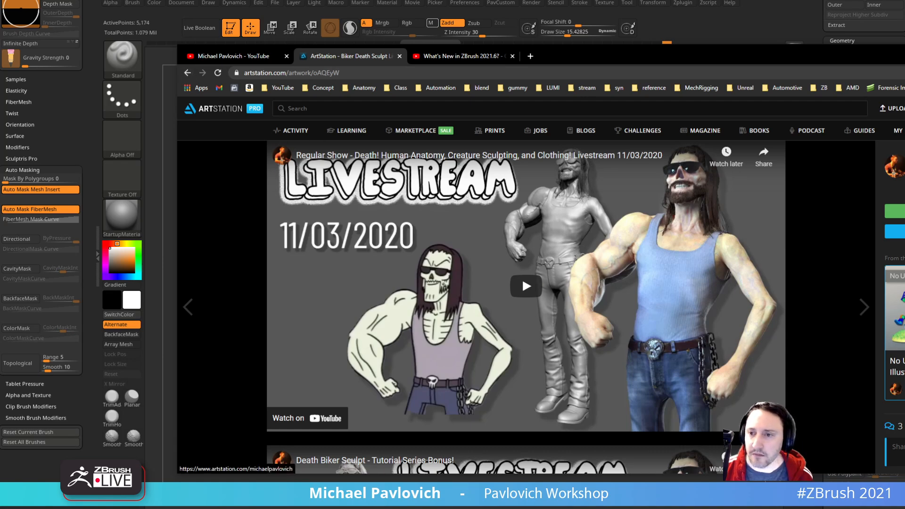
{"action": "left_click", "coordinate": [894, 163]}
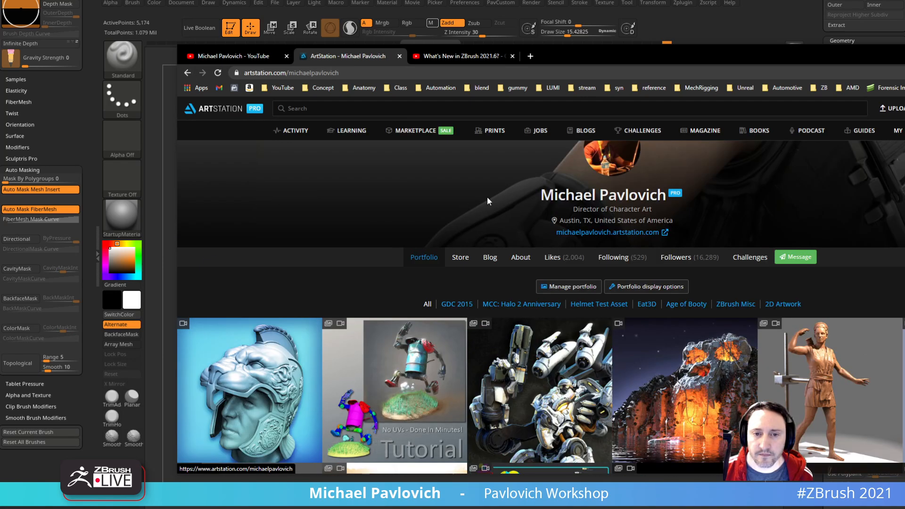
{"action": "left_click", "coordinate": [491, 257]}
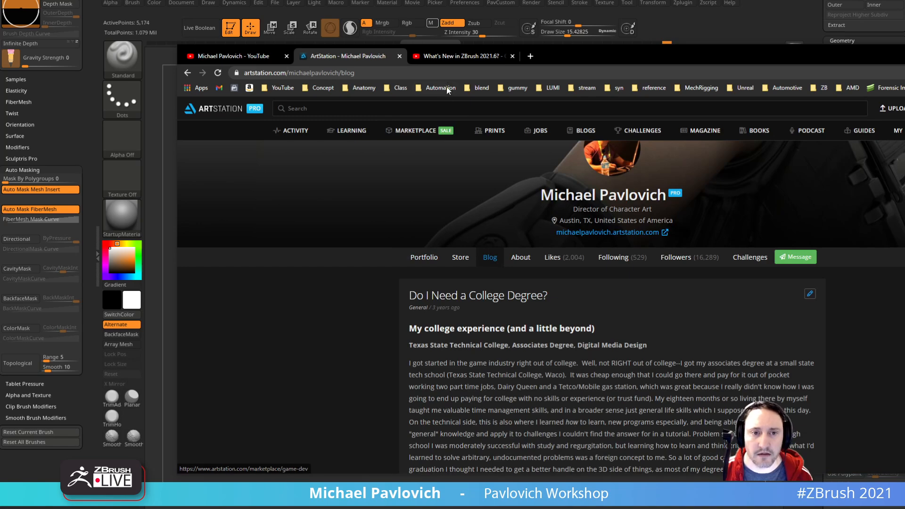
{"action": "left_click", "coordinate": [448, 73]}
{"action": "scroll", "coordinate": [486, 266], "scroll_direction": "down", "scroll_amount": 20}
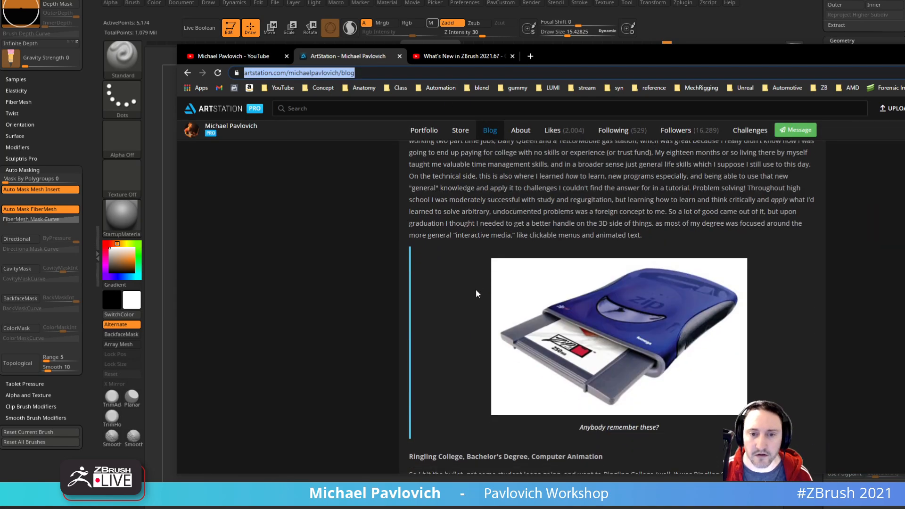
Step: Skim the rest of the ArtStation blog article, put the browser away, and view the bust from its other side
{"action": "scroll", "coordinate": [453, 348], "scroll_direction": "down", "scroll_amount": 10}
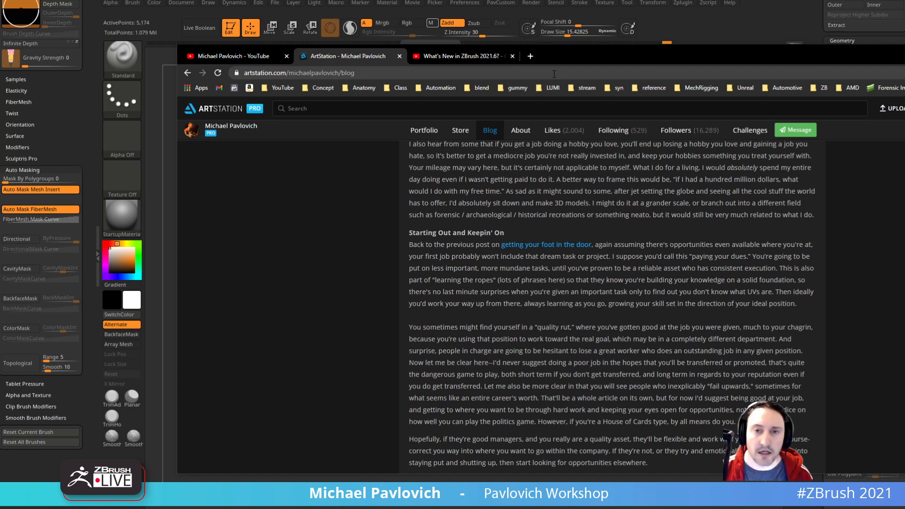
{"action": "left_click", "coordinate": [566, 40]}
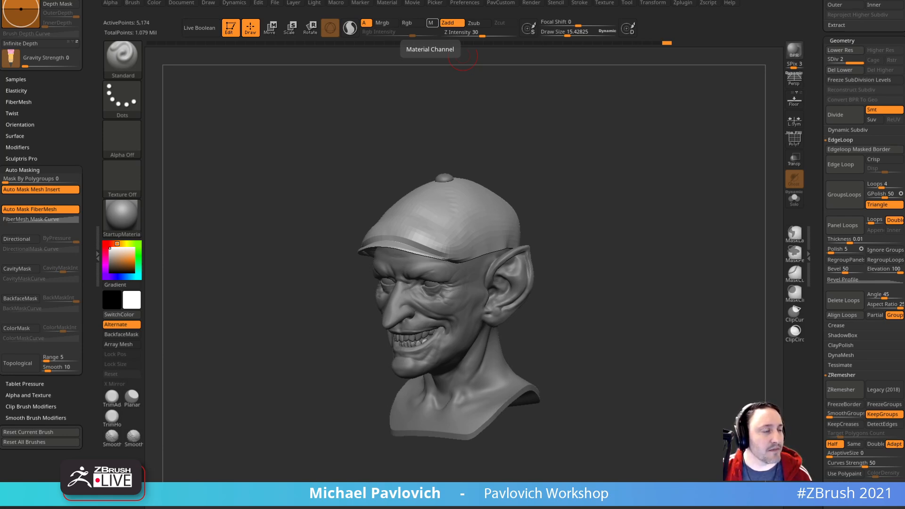
{"action": "left_click_drag", "start_coordinate": [519, 137], "coordinate": [597, 133]}
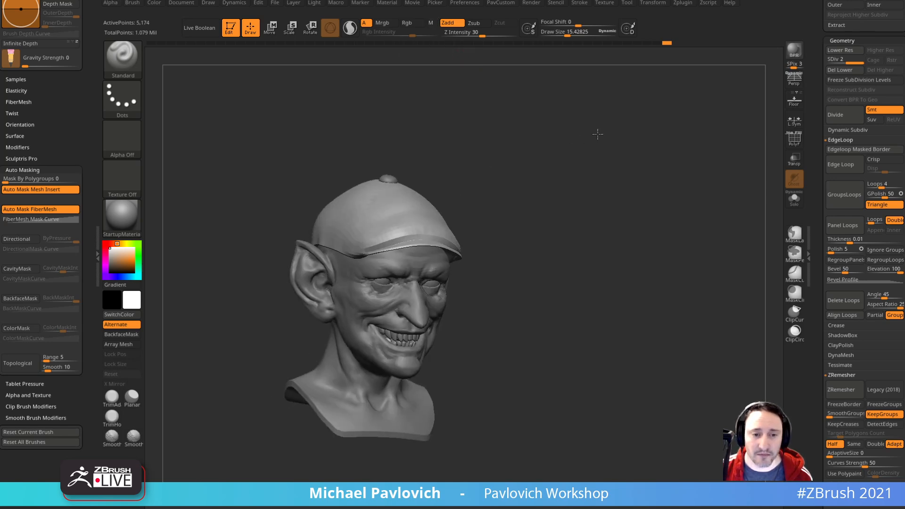
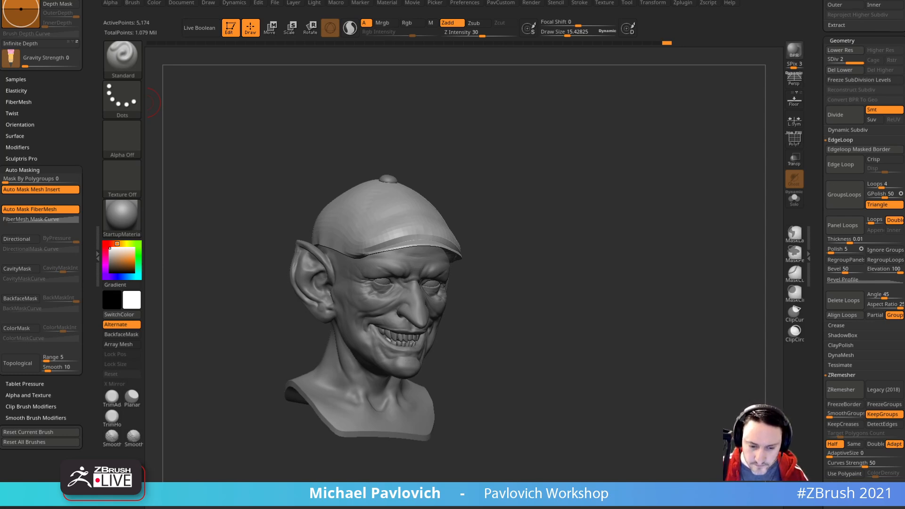
Step: Switch to the browser's YouTube channel page and search its videos for "workstation"
{"action": "left_click_drag", "start_coordinate": [904, 107], "coordinate": [549, 103]}
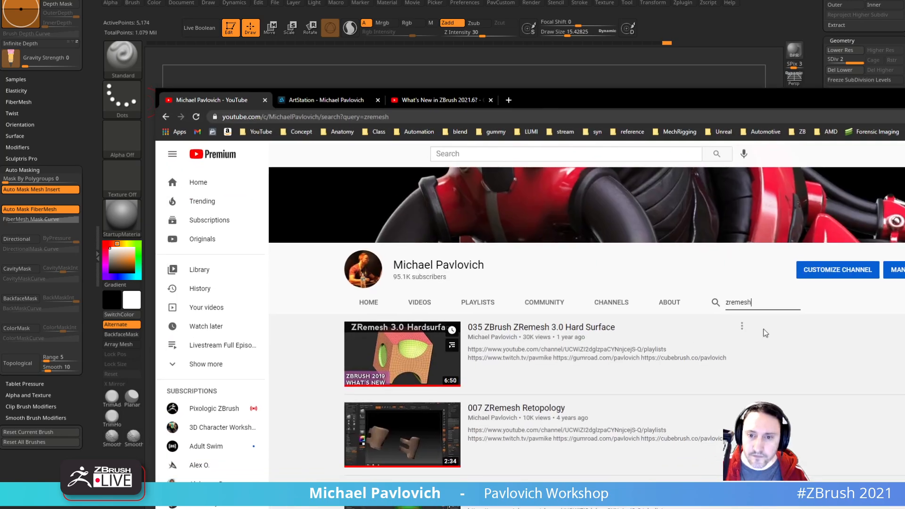
{"action": "left_click_drag", "start_coordinate": [760, 304], "coordinate": [722, 303]}
{"action": "type", "text": "wo"}
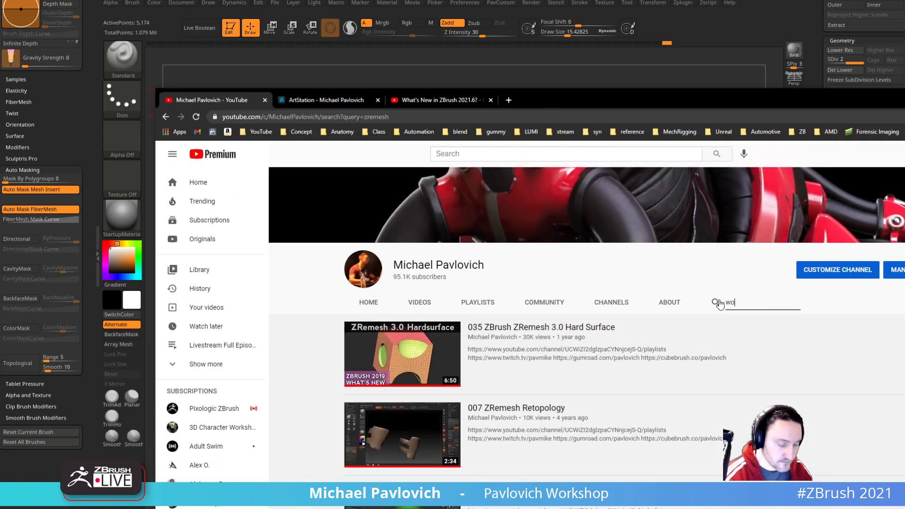
{"action": "type", "text": "rkstation"}
{"action": "key", "text": "Return"}
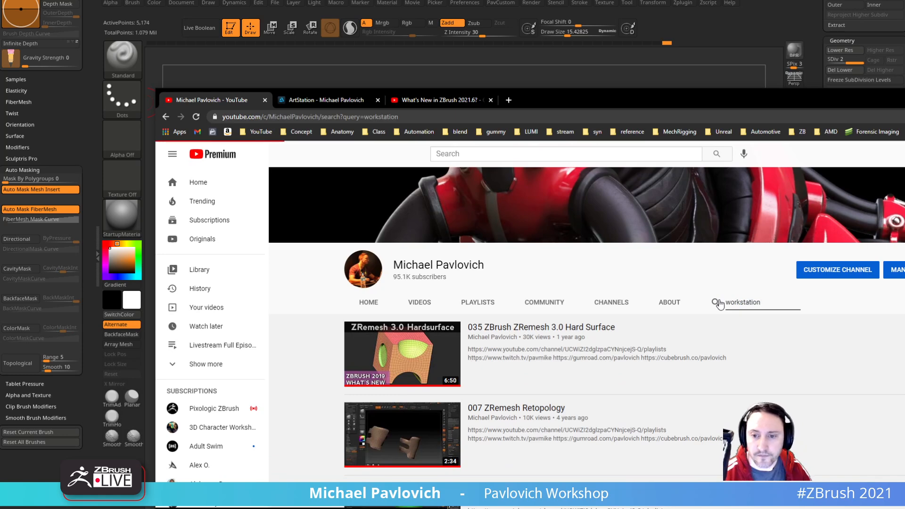
{"action": "scroll", "coordinate": [710, 310], "scroll_direction": "down", "scroll_amount": 2}
{"action": "scroll", "coordinate": [711, 310], "scroll_direction": "down", "scroll_amount": 1}
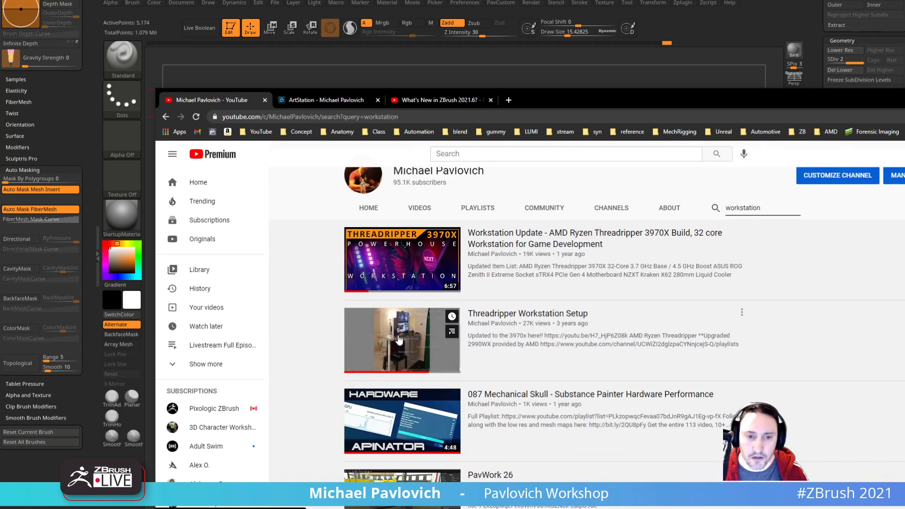
Step: Open the Threadripper Workstation Setup video, jump to its beginning, and pause it on the standing desk shot
{"action": "left_click", "coordinate": [570, 366]}
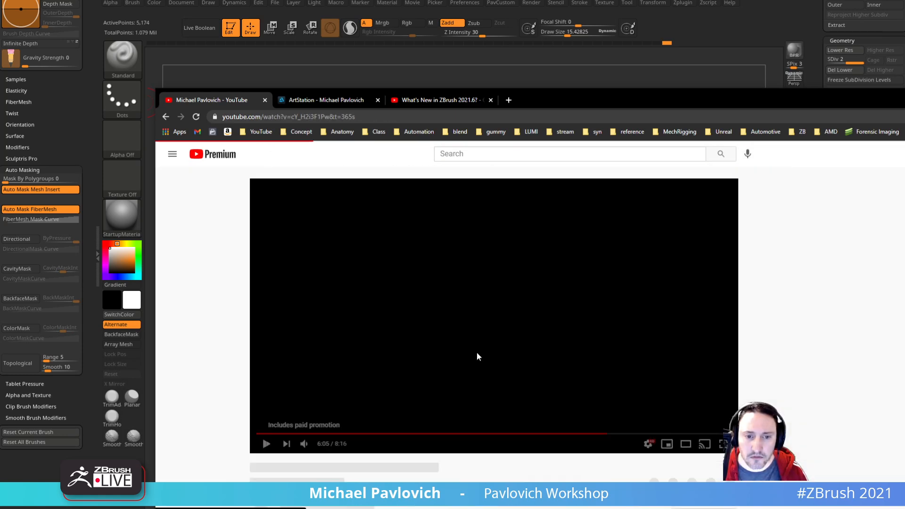
{"action": "left_click", "coordinate": [253, 433]}
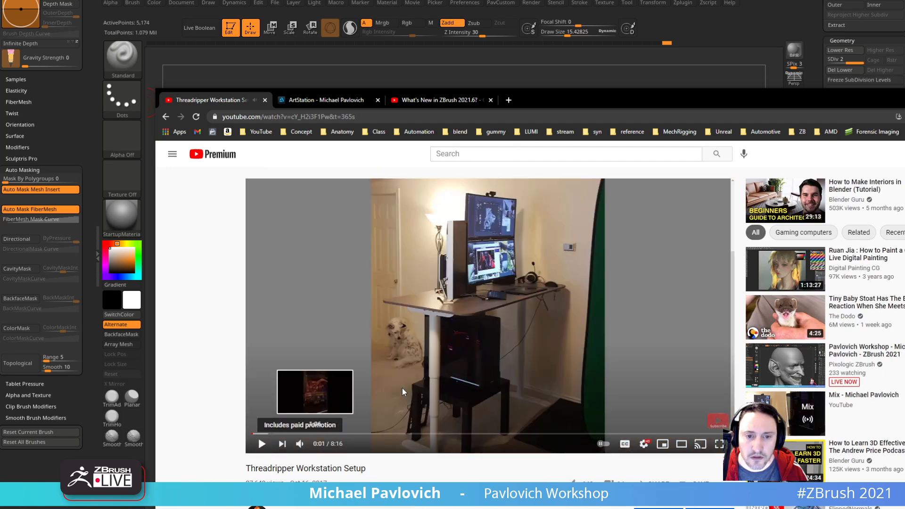
{"action": "left_click", "coordinate": [494, 295]}
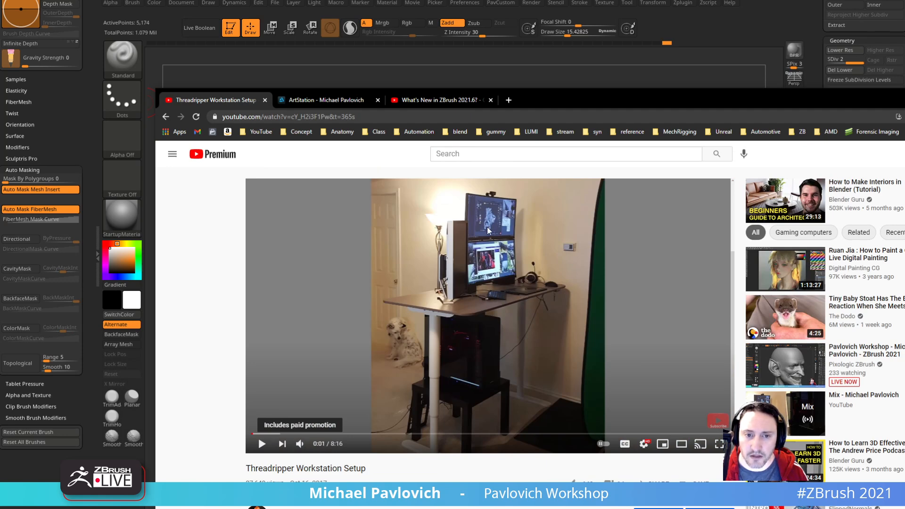
Step: Open the Workstation Update Threadripper 3970X Build video, pause it, copy its share link, and put the browser away
{"action": "left_click", "coordinate": [167, 117]}
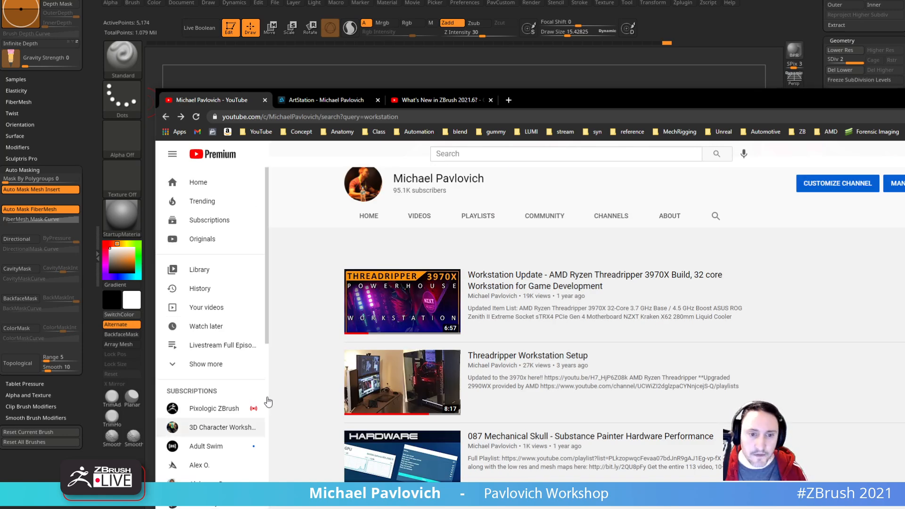
{"action": "left_click", "coordinate": [469, 283]}
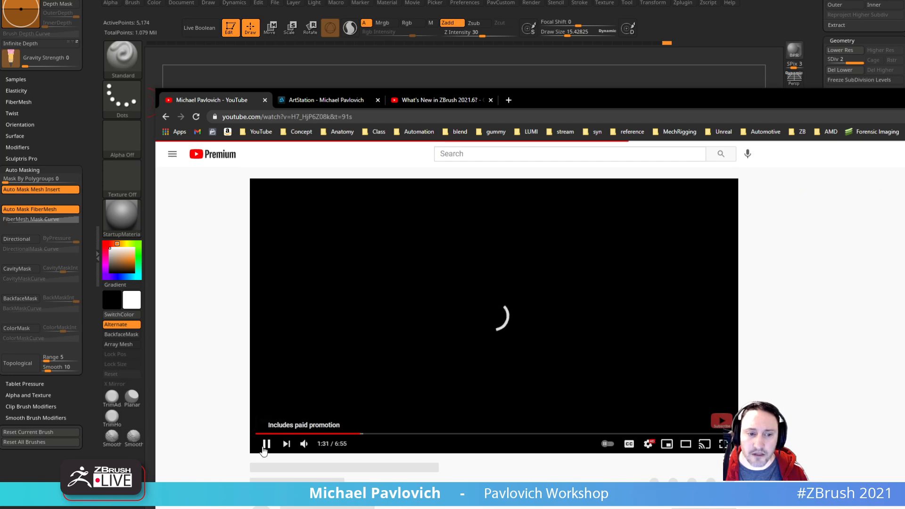
{"action": "left_click", "coordinate": [262, 445]}
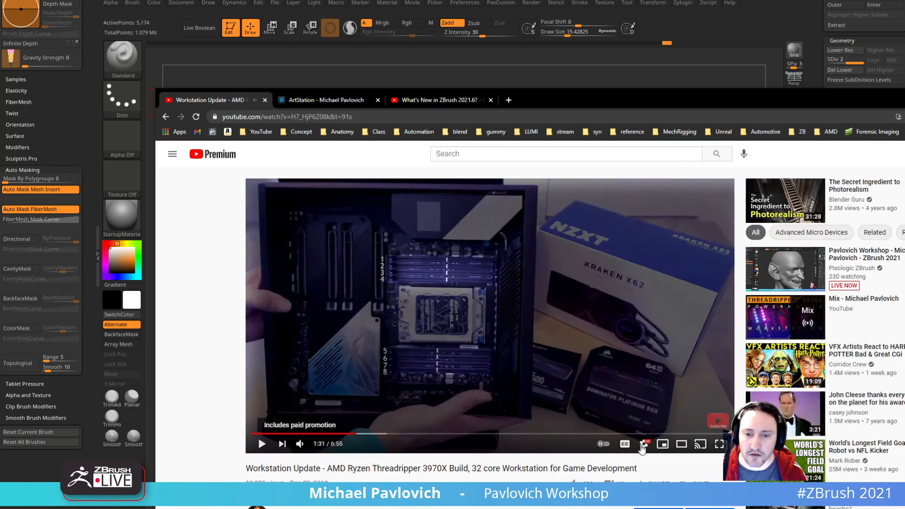
{"action": "left_click", "coordinate": [652, 479]}
{"action": "left_click", "coordinate": [685, 386]}
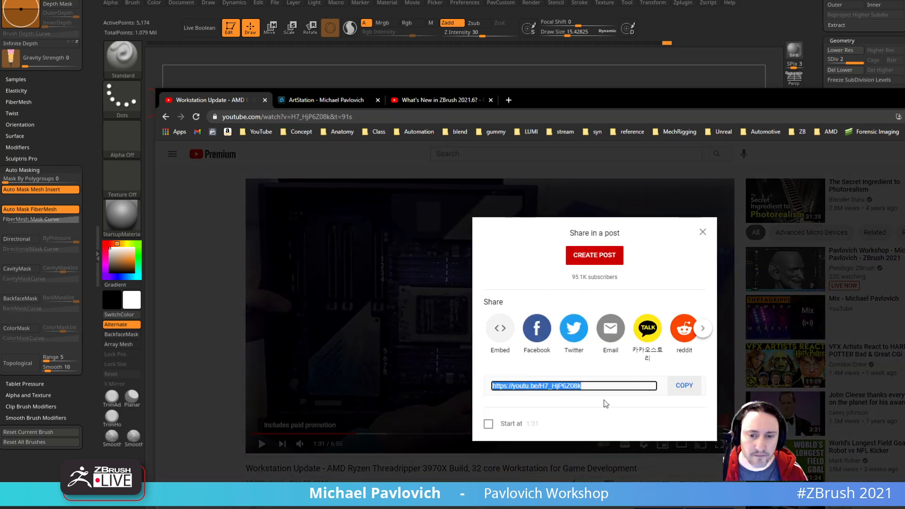
{"action": "key", "text": "Escape"}
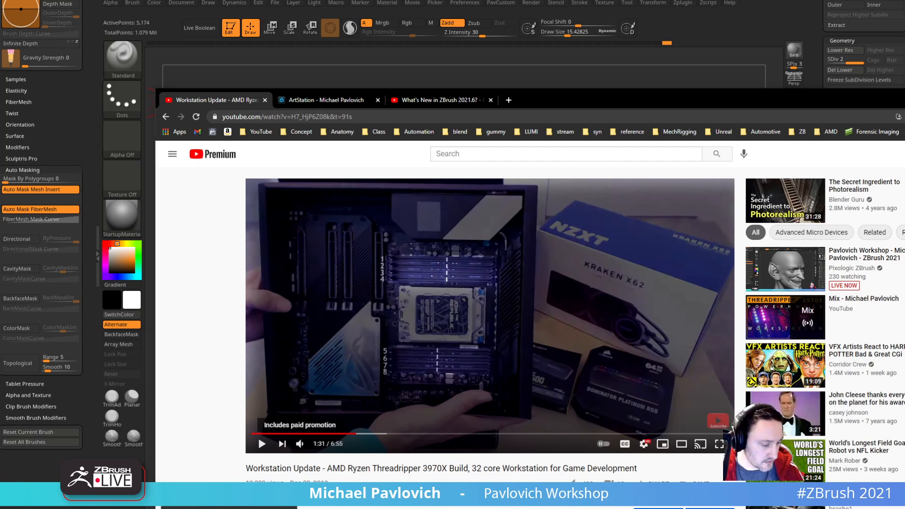
{"action": "left_click_drag", "start_coordinate": [639, 100], "coordinate": [707, 508]}
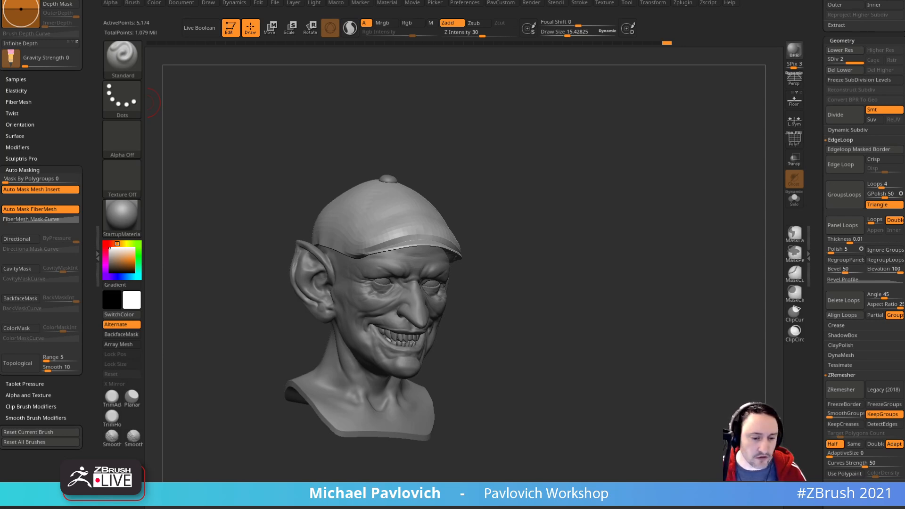
Step: Bring the browser back, return to the channel's search page, and search its videos for "zremesh"
{"action": "left_click_drag", "start_coordinate": [586, 507], "coordinate": [494, 66]}
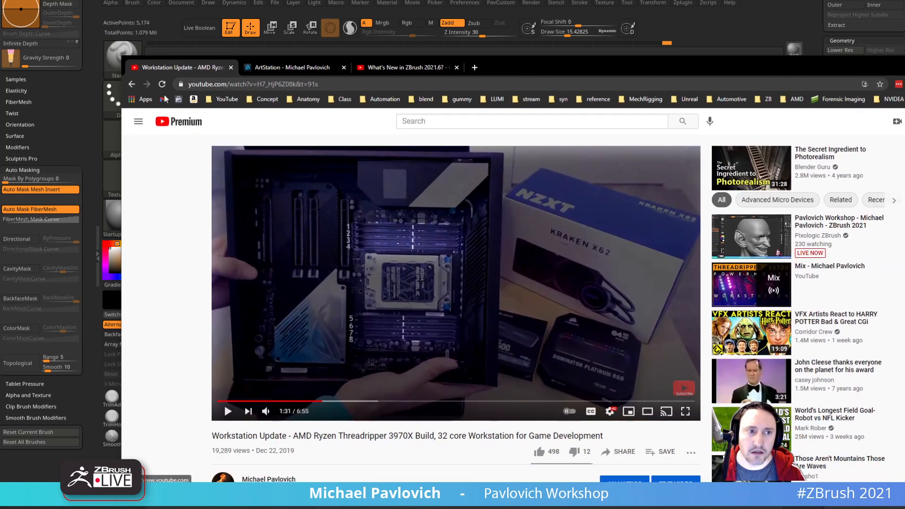
{"action": "left_click", "coordinate": [131, 84]}
{"action": "scroll", "coordinate": [660, 237], "scroll_direction": "up", "scroll_amount": 10}
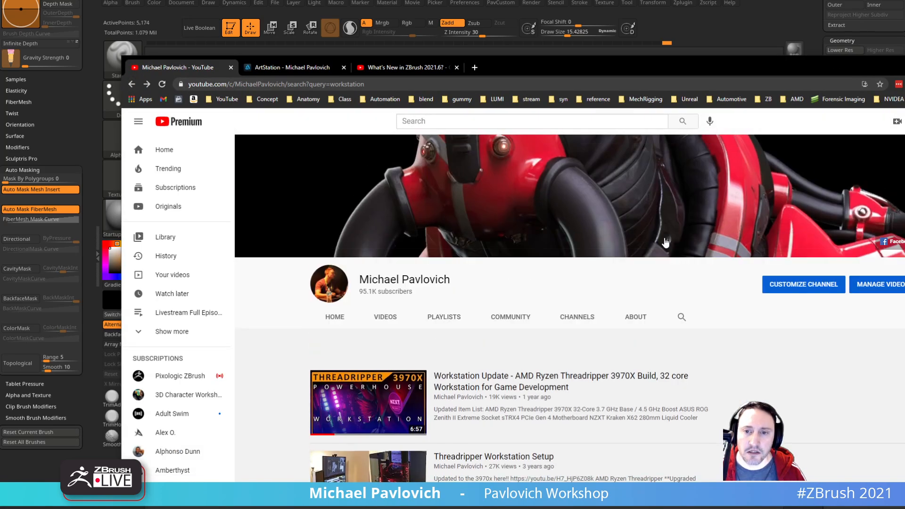
{"action": "left_click", "coordinate": [683, 318]}
{"action": "type", "text": "zremesh"}
{"action": "key", "text": "Return"}
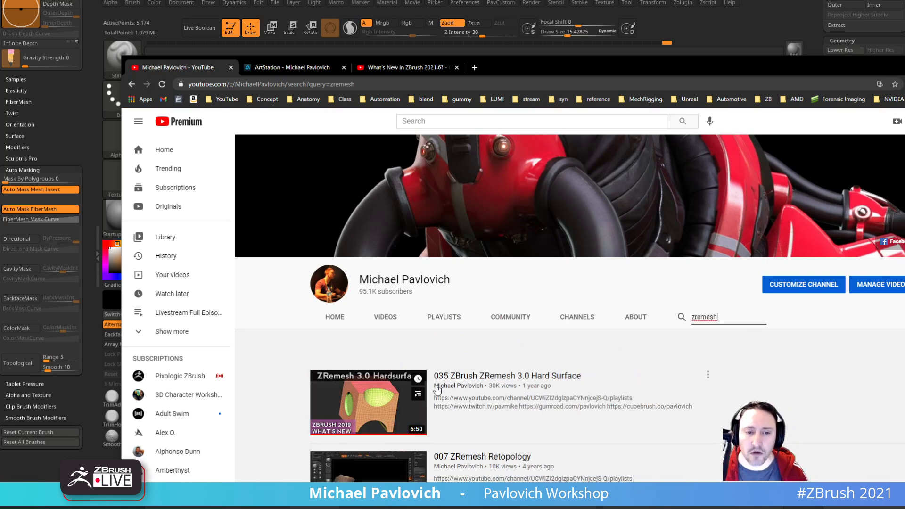
Step: Open and pause the 035 ZBrush ZRemesh 3.0 Hard Surface video, select its address, skim the comments, and put the browser away
{"action": "left_click", "coordinate": [471, 378]}
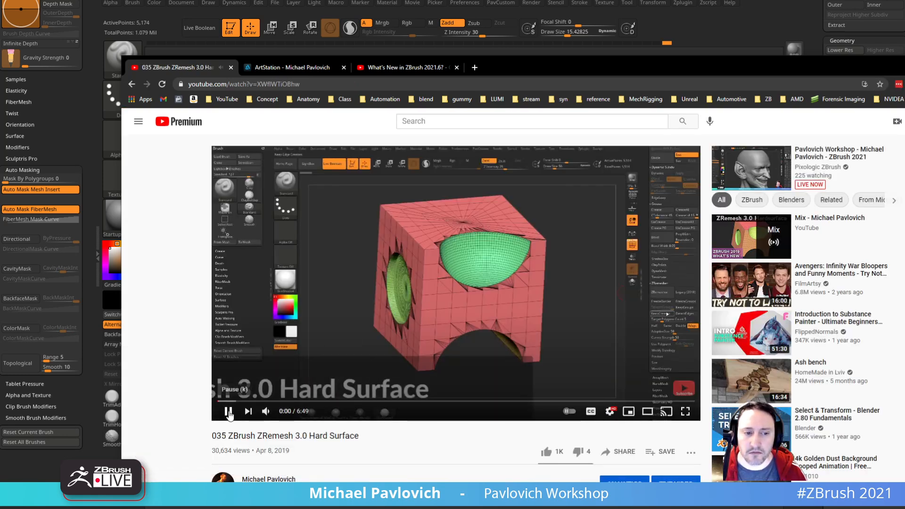
{"action": "left_click", "coordinate": [229, 413]}
{"action": "left_click", "coordinate": [389, 80]}
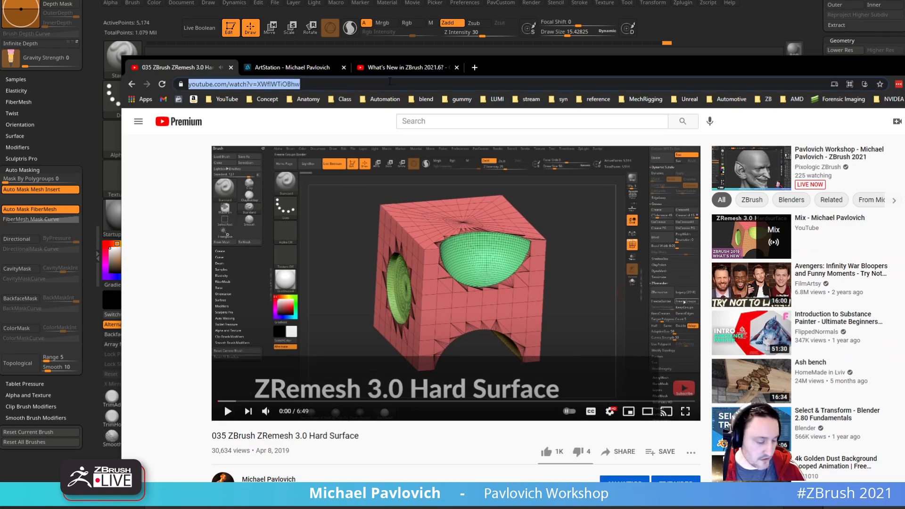
{"action": "scroll", "coordinate": [390, 292], "scroll_direction": "down", "scroll_amount": 4}
{"action": "scroll", "coordinate": [391, 294], "scroll_direction": "down", "scroll_amount": 3}
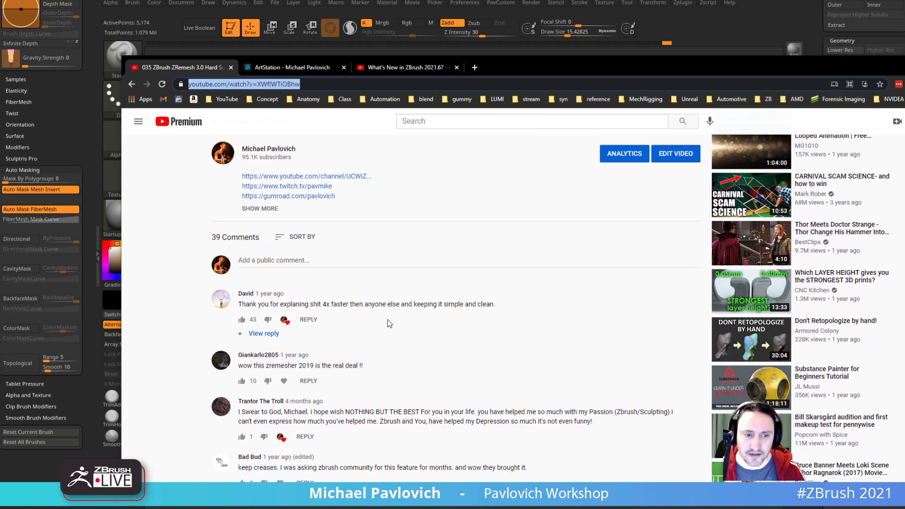
{"action": "scroll", "coordinate": [385, 342], "scroll_direction": "up", "scroll_amount": 6}
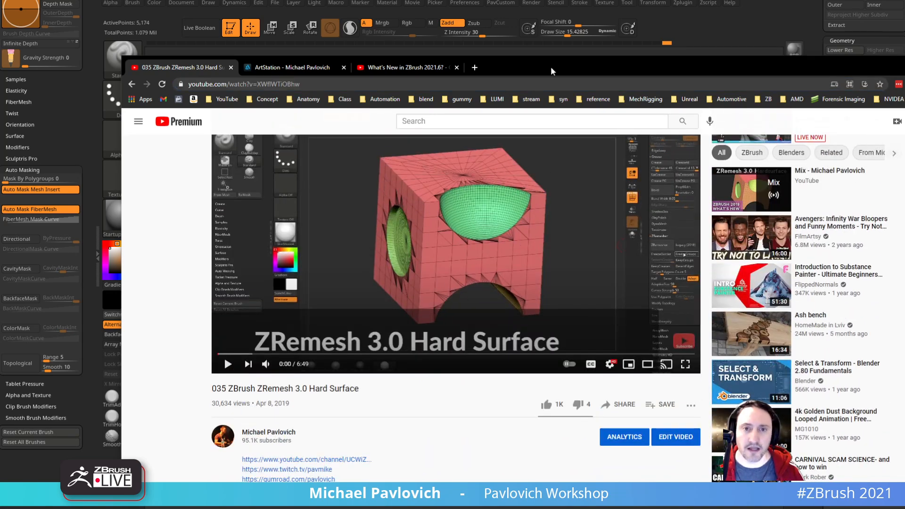
{"action": "left_click_drag", "start_coordinate": [551, 72], "coordinate": [675, 507]}
Step: Select the goblin head subtool and switch to the Move brush with a draw size of about 17
{"action": "left_click_drag", "start_coordinate": [706, 236], "coordinate": [686, 238]}
{"action": "mouse_move", "coordinate": [820, 245]}
{"action": "left_mouse_down"}
{"action": "mouse_move", "coordinate": [821, 114]}
{"action": "mouse_move", "coordinate": [828, 293]}
{"action": "left_mouse_up"}
{"action": "key", "text": "shift"}
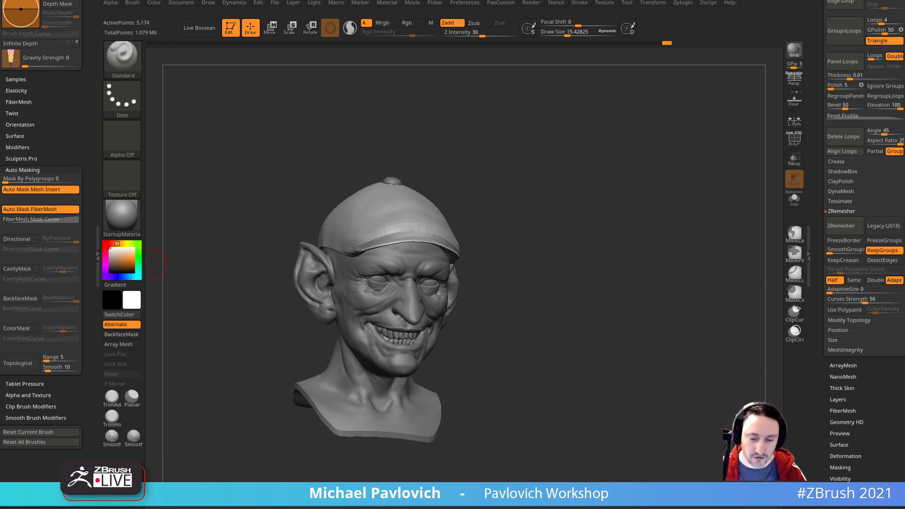
{"action": "mouse_move", "coordinate": [459, 147]}
{"action": "left_mouse_down"}
{"action": "mouse_move", "coordinate": [524, 123]}
{"action": "mouse_move", "coordinate": [588, 143]}
{"action": "left_mouse_up"}
{"action": "mouse_move", "coordinate": [606, 192]}
{"action": "left_mouse_down"}
{"action": "mouse_move", "coordinate": [571, 232]}
{"action": "mouse_move", "coordinate": [649, 219]}
{"action": "mouse_move", "coordinate": [653, 239]}
{"action": "mouse_move", "coordinate": [648, 232]}
{"action": "mouse_move", "coordinate": [681, 202]}
{"action": "mouse_move", "coordinate": [700, 202]}
{"action": "left_mouse_up"}
{"action": "key", "text": "s"}
{"action": "left_click", "coordinate": [531, 262], "text": "alt"}
{"action": "key", "text": "s"}
{"action": "key", "text": "b"}
{"action": "key", "text": "m"}
{"action": "key", "text": "v"}
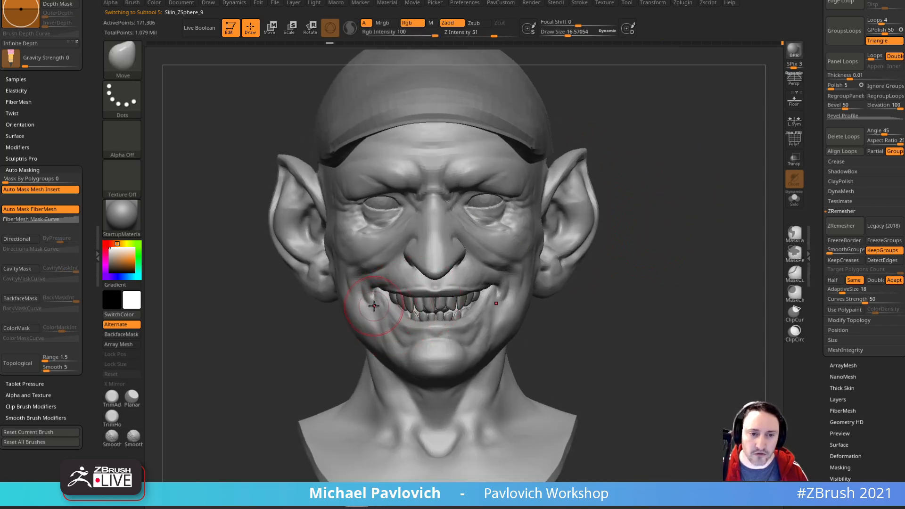
{"action": "left_click_drag", "start_coordinate": [319, 338], "coordinate": [681, 280]}
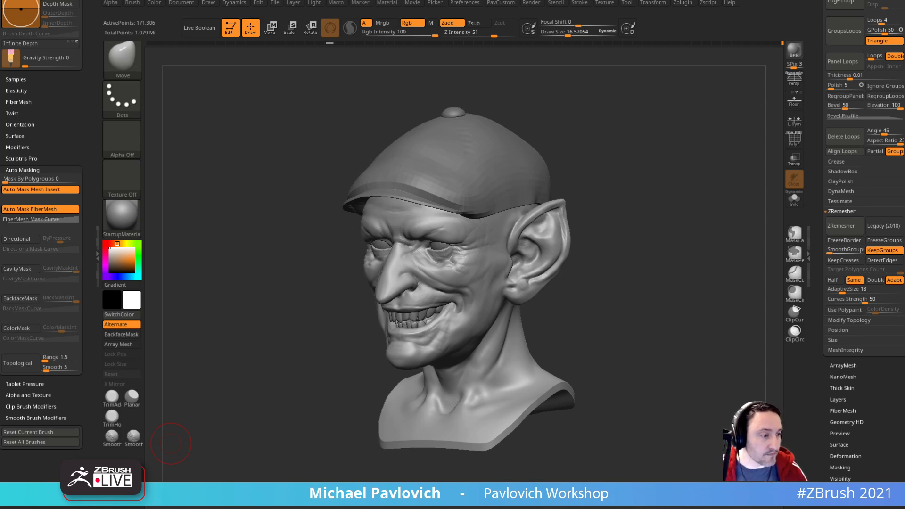
Step: Switch to the Standard brush and reduce the draw size to about 12 while framing the face from the front
{"action": "left_click_drag", "start_coordinate": [673, 232], "coordinate": [695, 257], "text": "shift"}
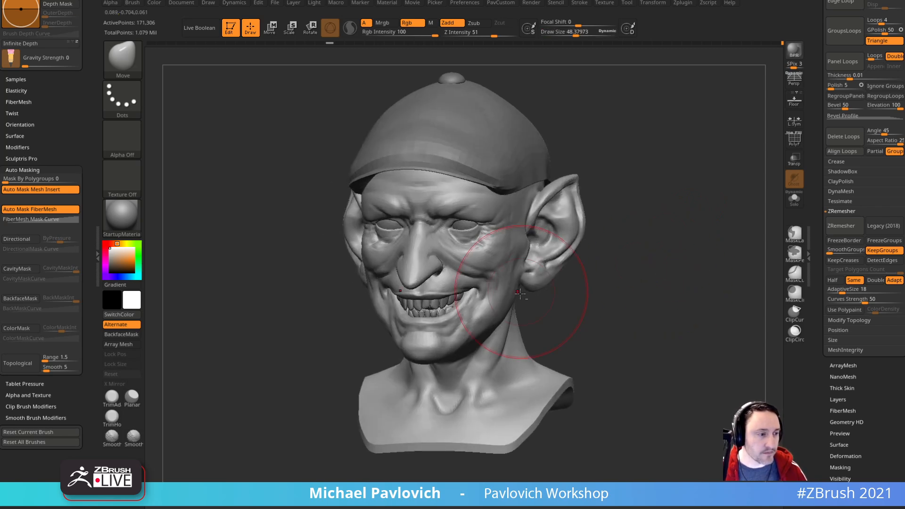
{"action": "key", "text": "b"}
{"action": "key", "text": "s"}
{"action": "key", "text": "t"}
{"action": "left_click_drag", "start_coordinate": [669, 289], "coordinate": [651, 291]}
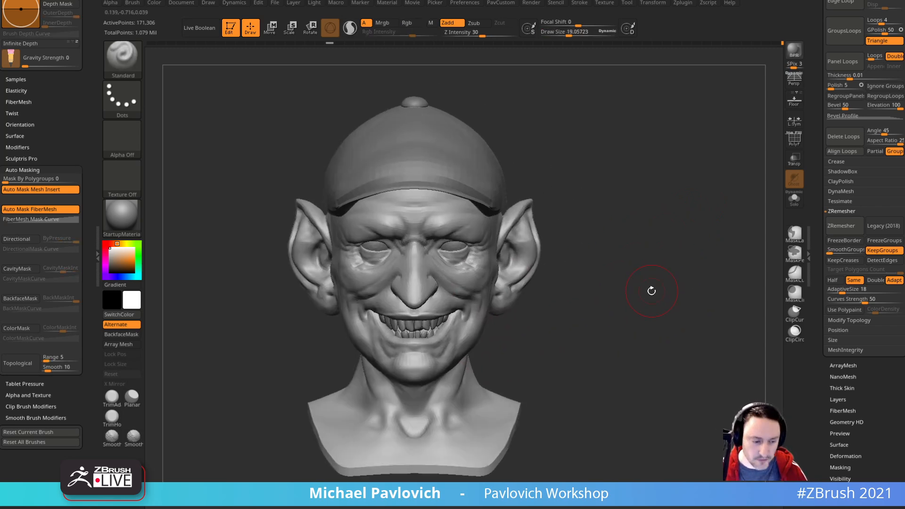
{"action": "mouse_move", "coordinate": [671, 211]}
{"action": "left_mouse_down", "text": "alt"}
{"action": "mouse_move", "coordinate": [663, 192]}
{"action": "mouse_move", "coordinate": [670, 246]}
{"action": "left_mouse_up", "text": "alt"}
{"action": "key", "text": "bracketleft"}
{"action": "left_click_drag", "start_coordinate": [606, 212], "coordinate": [585, 223], "text": "alt"}
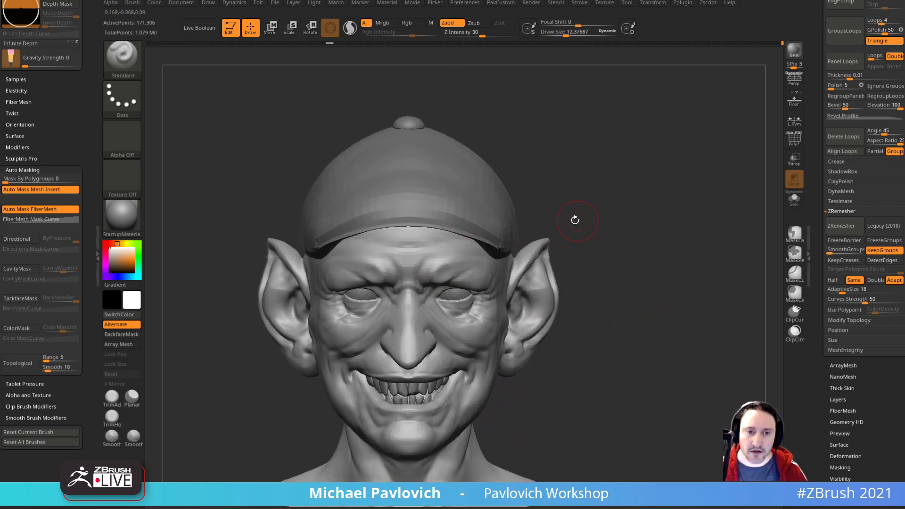
Step: Set the masking brush to MaskPen and paint mirrored eyebrow-shaped masks over both brow ridges
{"action": "key", "text": "ctrl"}
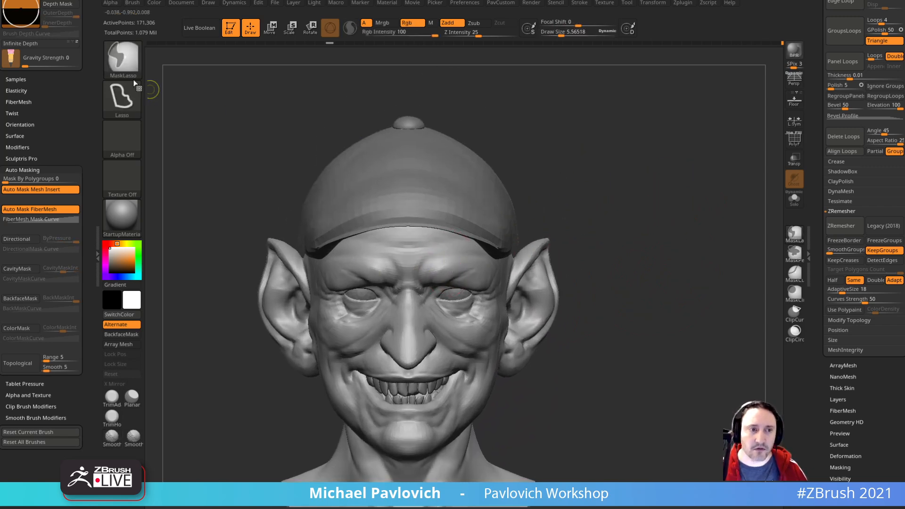
{"action": "left_click", "coordinate": [123, 56], "text": "ctrl"}
{"action": "left_click", "coordinate": [293, 69], "text": "ctrl"}
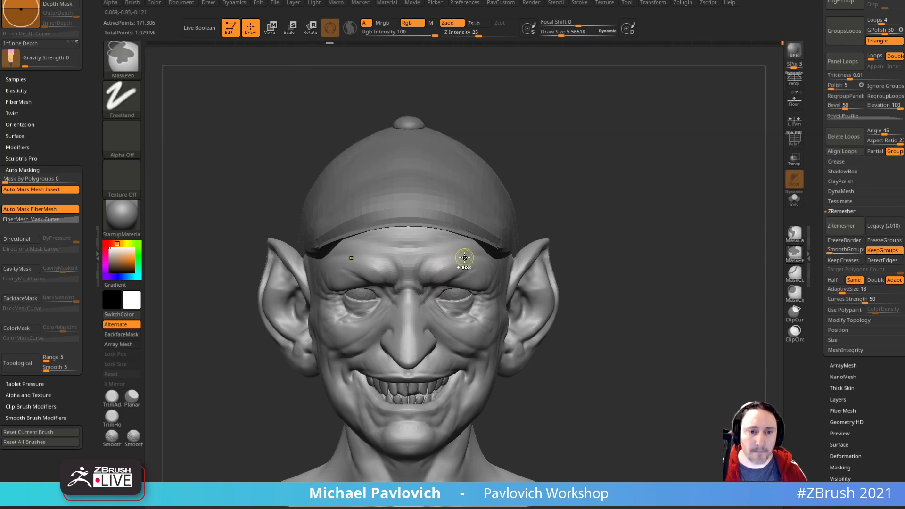
{"action": "left_click_drag", "start_coordinate": [453, 270], "coordinate": [443, 275], "text": "ctrl"}
{"action": "mouse_move", "coordinate": [561, 218]}
{"action": "left_mouse_down"}
{"action": "mouse_move", "coordinate": [582, 221]}
{"action": "mouse_move", "coordinate": [582, 250]}
{"action": "left_mouse_up"}
{"action": "key", "text": "]"}
{"action": "mouse_move", "coordinate": [434, 273]}
{"action": "left_mouse_down", "text": "ctrl"}
{"action": "mouse_move", "coordinate": [425, 278]}
{"action": "mouse_move", "coordinate": [488, 276]}
{"action": "left_mouse_up", "text": "ctrl"}
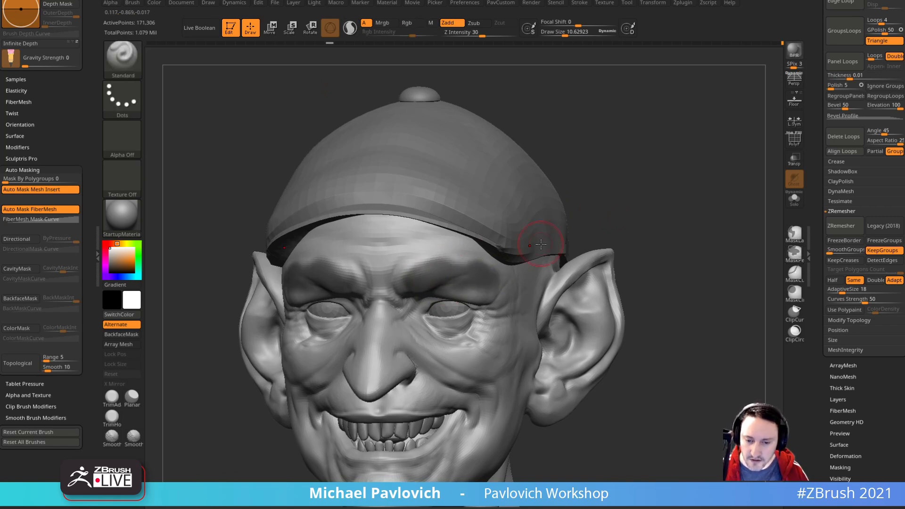
{"action": "left_click_drag", "start_coordinate": [608, 161], "coordinate": [414, 203]}
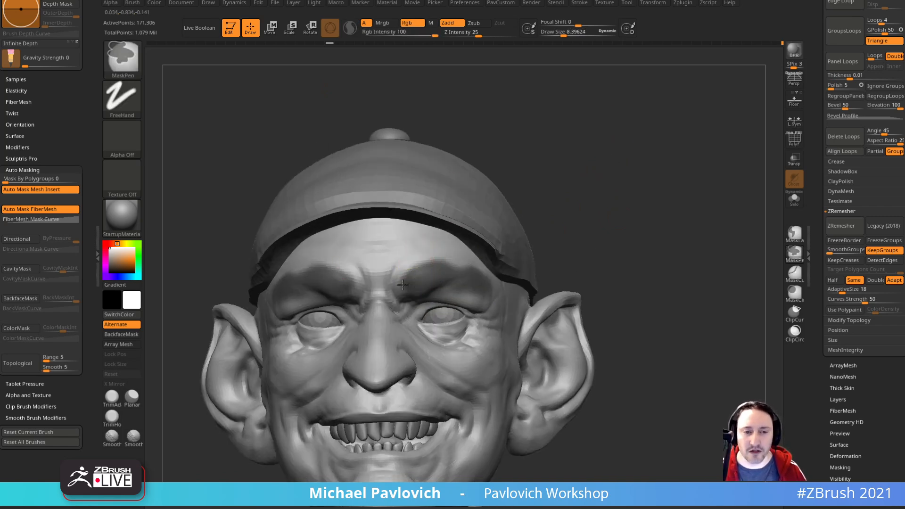
{"action": "right_click_drag", "start_coordinate": [499, 249], "coordinate": [471, 289]}
{"action": "mouse_move", "coordinate": [518, 255]}
{"action": "right_mouse_down"}
{"action": "mouse_move", "coordinate": [683, 214]}
{"action": "mouse_move", "coordinate": [651, 194]}
{"action": "mouse_move", "coordinate": [683, 211]}
{"action": "mouse_move", "coordinate": [774, 213]}
{"action": "right_mouse_up"}
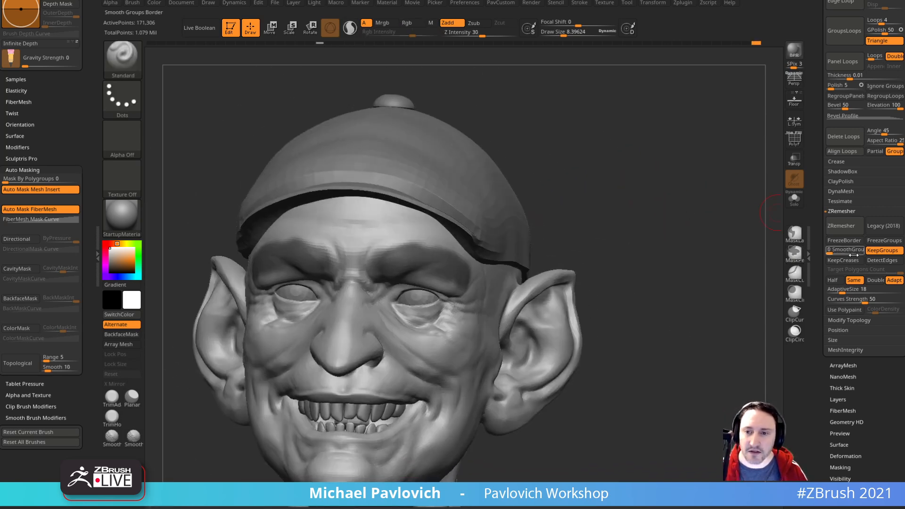
Step: Generate a FiberMesh preview on the masked eyebrow areas of the goblin head
{"action": "left_click_drag", "start_coordinate": [821, 286], "coordinate": [825, 194]}
{"action": "scroll", "coordinate": [842, 296], "scroll_direction": "up", "scroll_amount": 5}
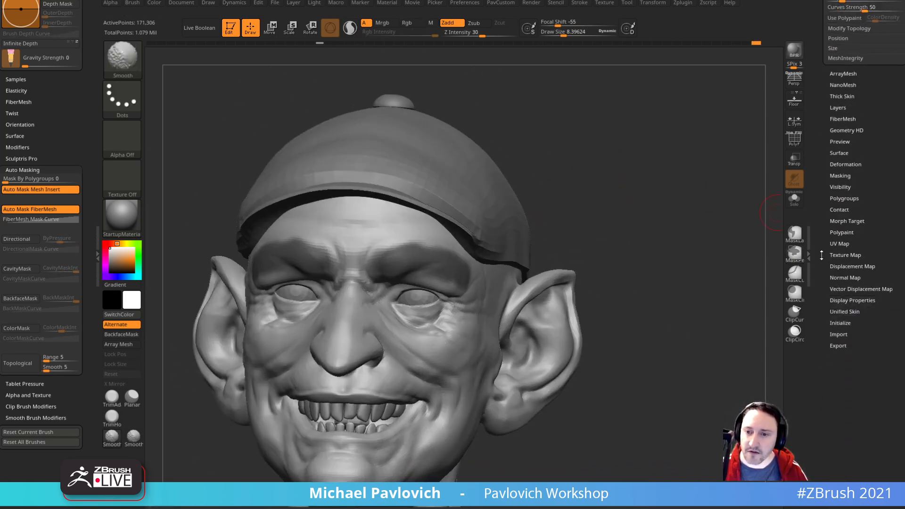
{"action": "mouse_move", "coordinate": [679, 243]}
{"action": "right_mouse_down"}
{"action": "mouse_move", "coordinate": [663, 256]}
{"action": "mouse_move", "coordinate": [689, 245]}
{"action": "right_mouse_up"}
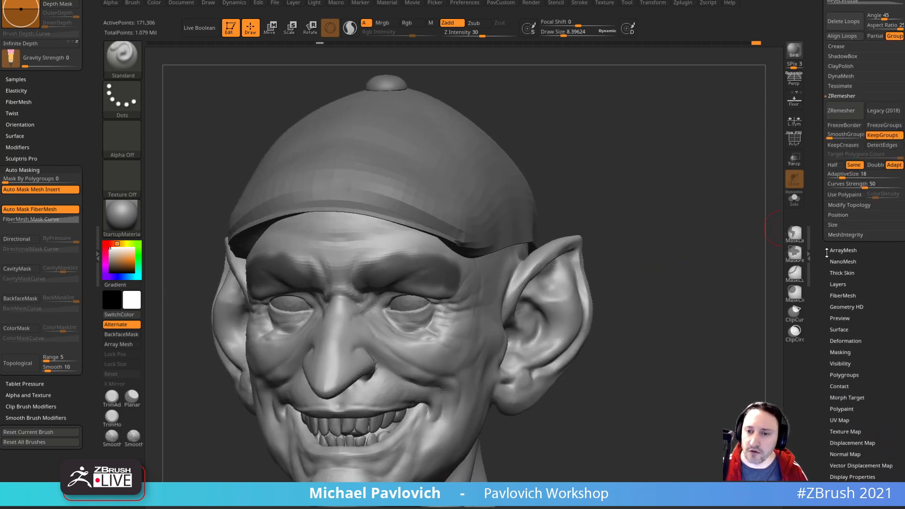
{"action": "scroll", "coordinate": [822, 253], "scroll_direction": "down", "scroll_amount": 3}
{"action": "scroll", "coordinate": [822, 253], "scroll_direction": "down", "scroll_amount": 1}
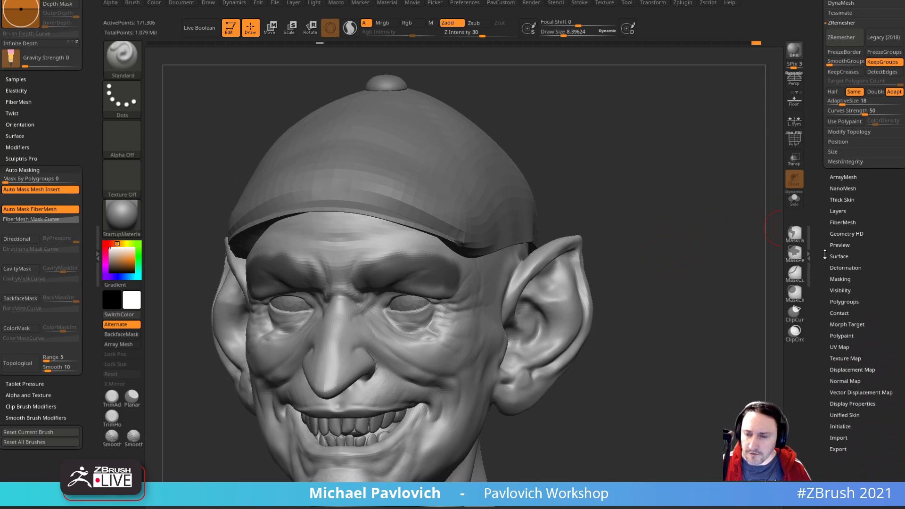
{"action": "key", "text": "shift"}
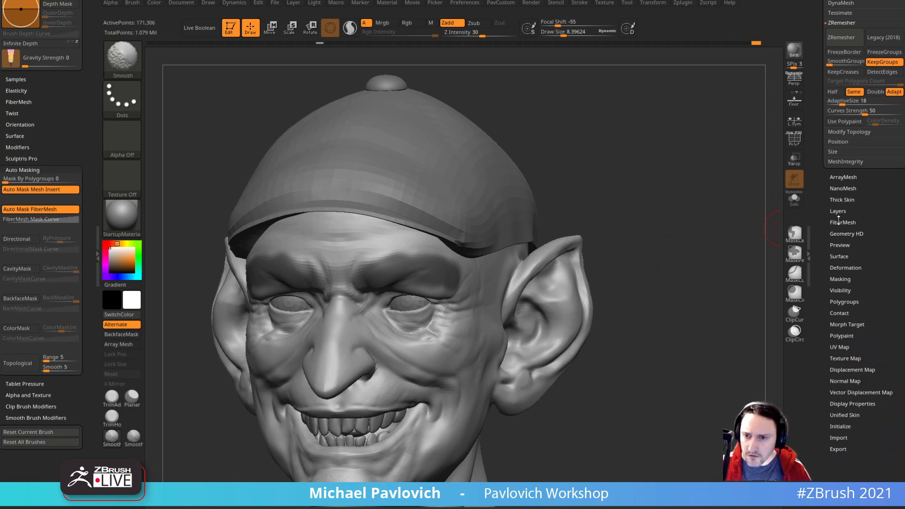
{"action": "left_click", "coordinate": [843, 222]}
{"action": "left_click", "coordinate": [844, 208]}
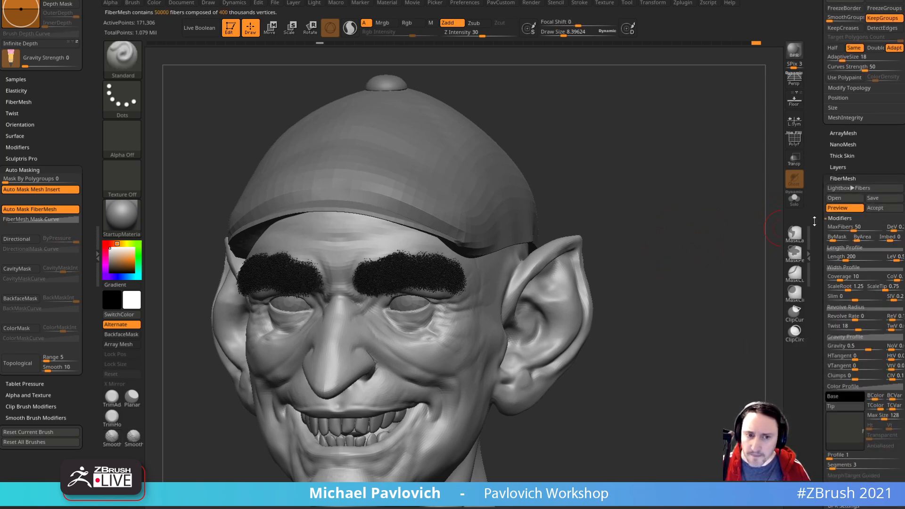
Step: Set the eyebrow fibers' base colour to dark brown and their tip colour to light orange
{"action": "left_click_drag", "start_coordinate": [723, 252], "coordinate": [733, 225]}
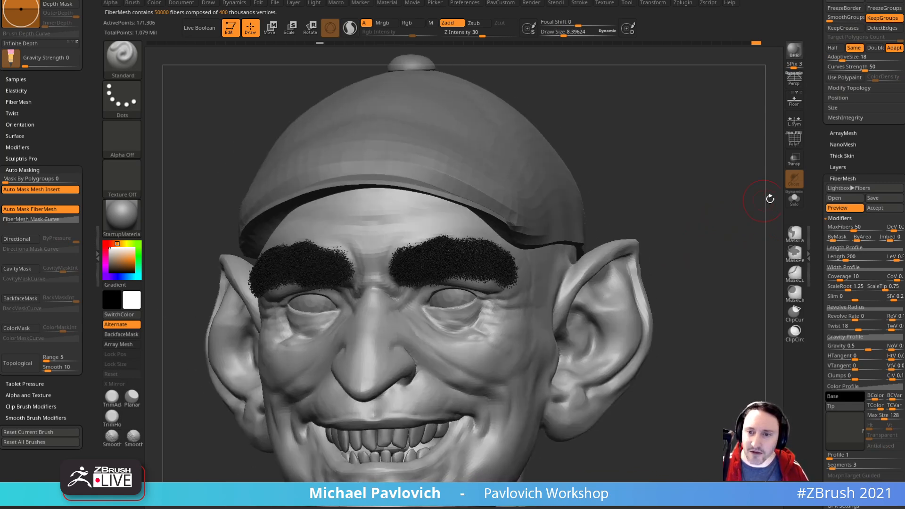
{"action": "left_click", "coordinate": [844, 400]}
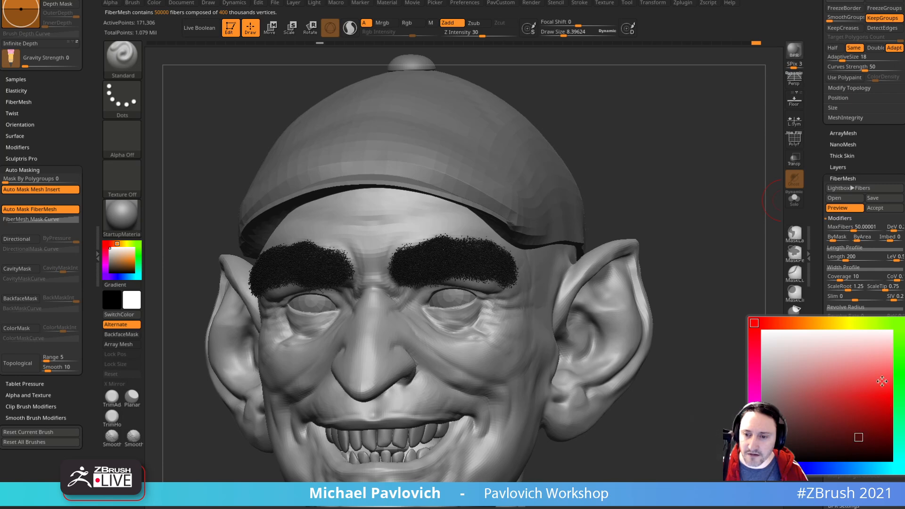
{"action": "left_click", "coordinate": [813, 323]}
{"action": "left_click", "coordinate": [863, 429]}
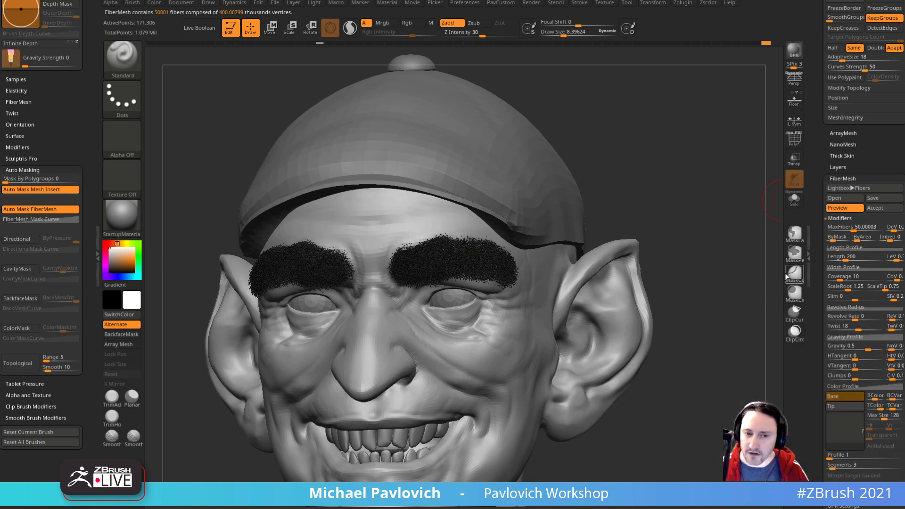
{"action": "left_click", "coordinate": [844, 406]}
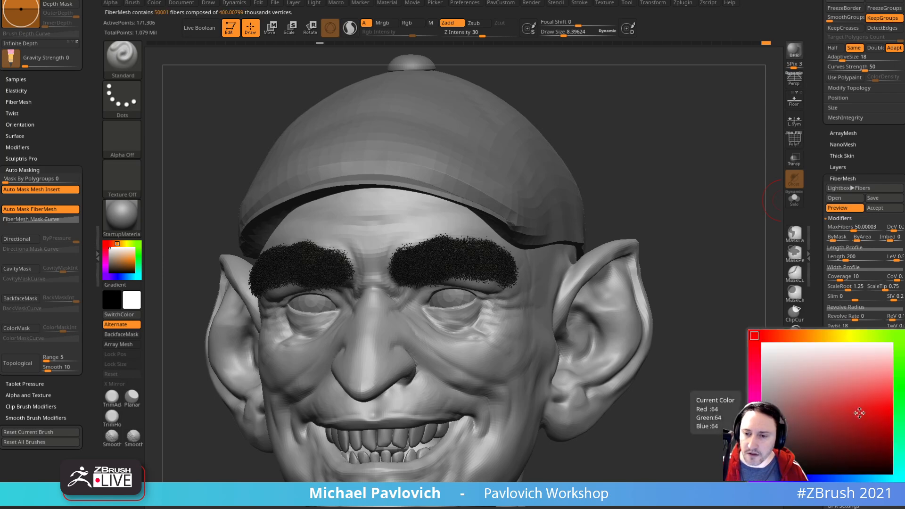
{"action": "left_click", "coordinate": [820, 336]}
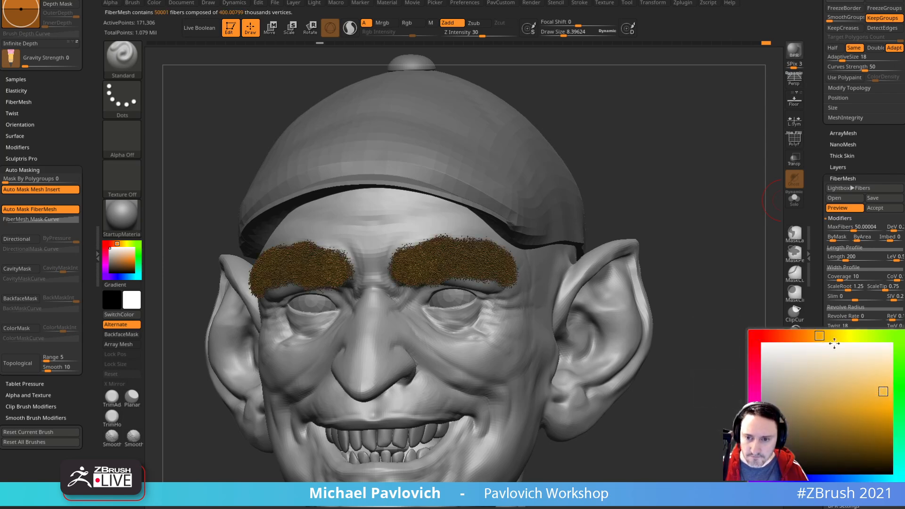
Step: Lower the eyebrow fibers' MaxFibers to about 3.9 and set their Gravity to about -0.24
{"action": "left_click", "coordinate": [843, 231]}
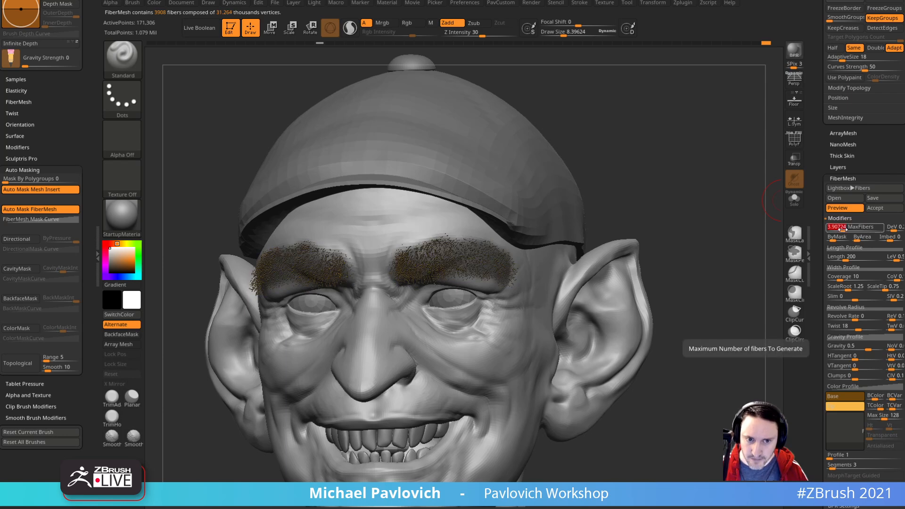
{"action": "mouse_move", "coordinate": [710, 272]}
{"action": "left_mouse_down"}
{"action": "mouse_move", "coordinate": [732, 275]}
{"action": "mouse_move", "coordinate": [719, 274]}
{"action": "left_mouse_up"}
{"action": "left_click_drag", "start_coordinate": [658, 229], "coordinate": [659, 239], "text": "alt"}
{"action": "left_click_drag", "start_coordinate": [678, 208], "coordinate": [714, 221], "text": "shift"}
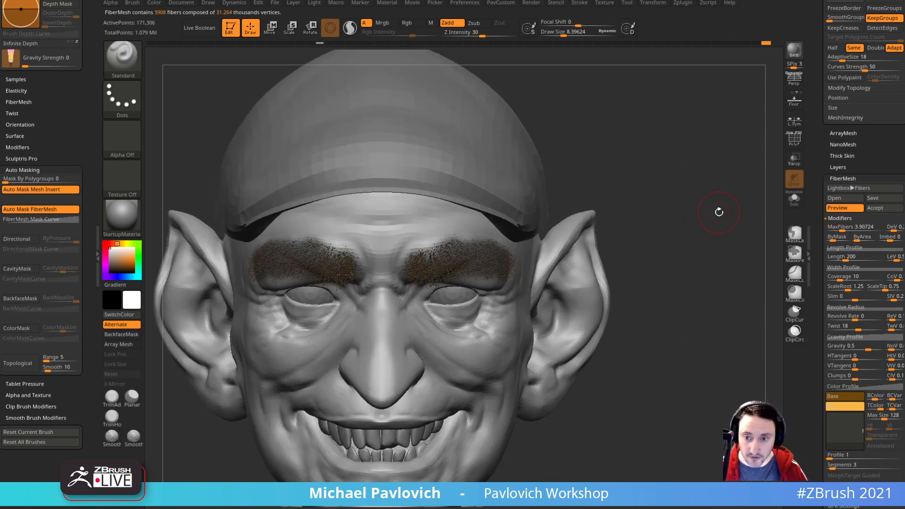
{"action": "left_click_drag", "start_coordinate": [820, 271], "coordinate": [819, 224]}
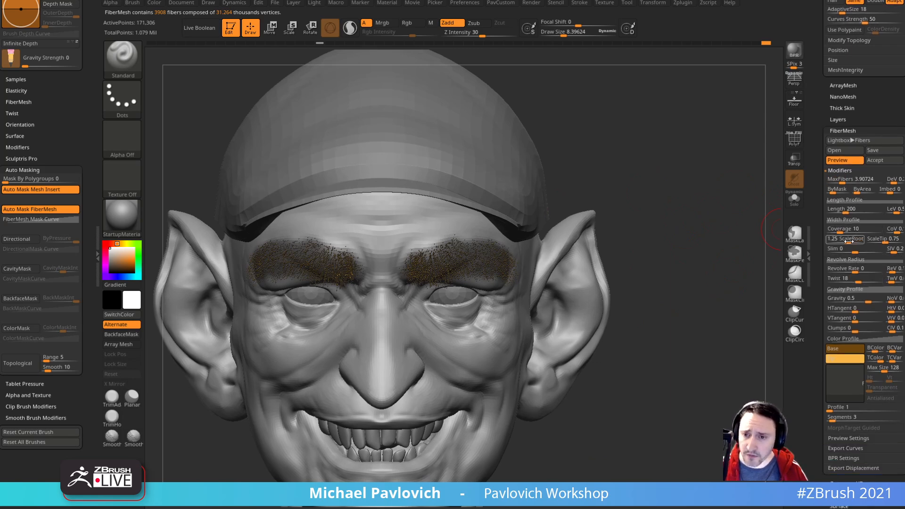
{"action": "left_click_drag", "start_coordinate": [855, 298], "coordinate": [835, 298]}
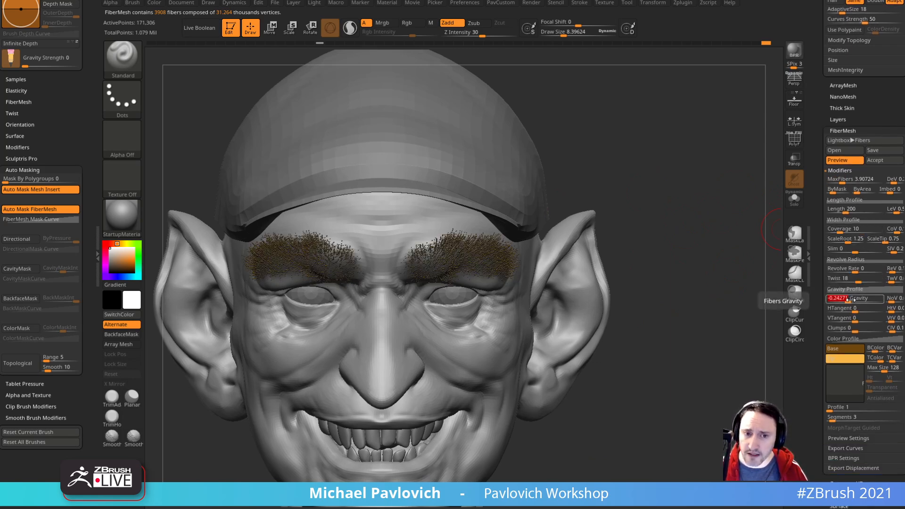
{"action": "left_click_drag", "start_coordinate": [579, 147], "coordinate": [714, 202]}
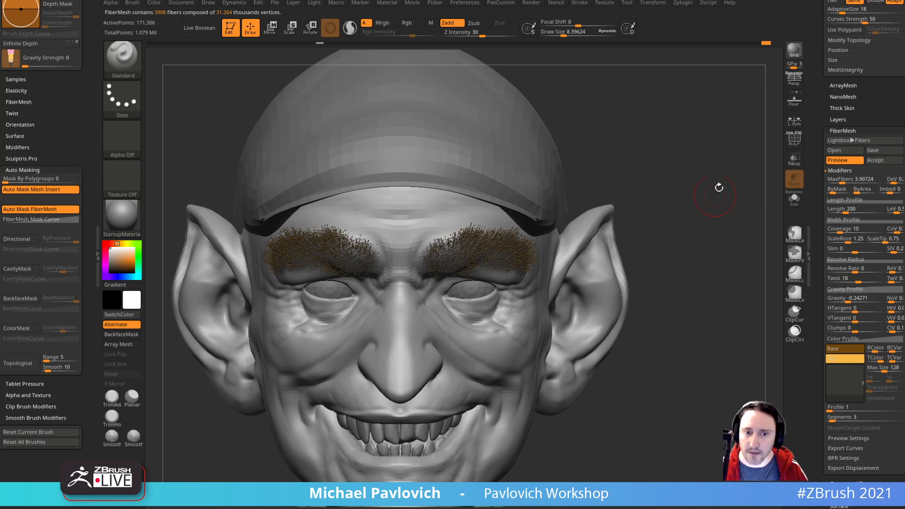
Step: Raise the eyebrow fibers' Coverage to about 230 and set their Segments to 7
{"action": "left_click", "coordinate": [849, 230]}
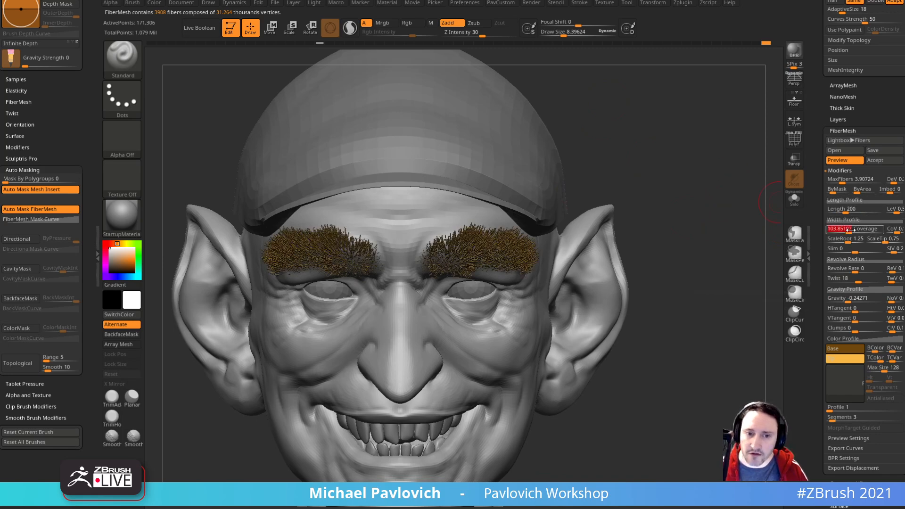
{"action": "left_click_drag", "start_coordinate": [850, 230], "coordinate": [857, 230]}
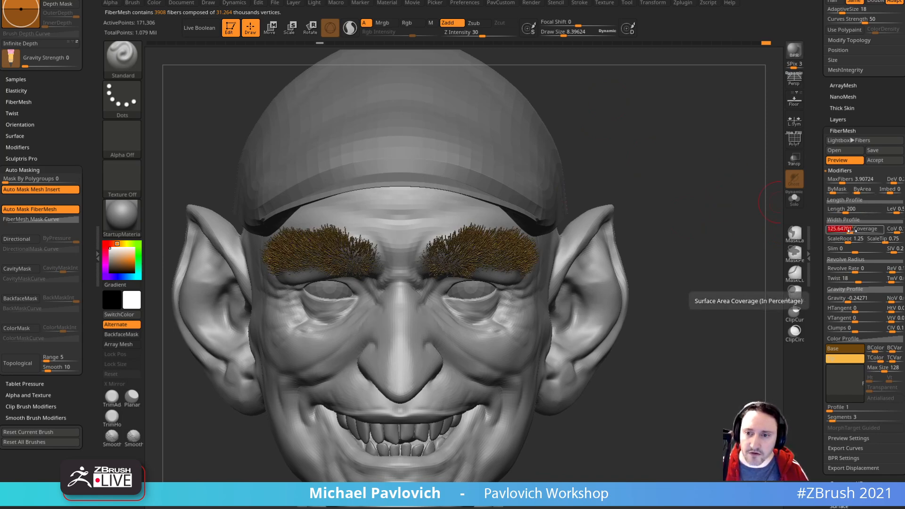
{"action": "left_click", "coordinate": [853, 230]}
{"action": "left_click_drag", "start_coordinate": [754, 250], "coordinate": [706, 245]}
{"action": "left_click_drag", "start_coordinate": [817, 433], "coordinate": [839, 146]}
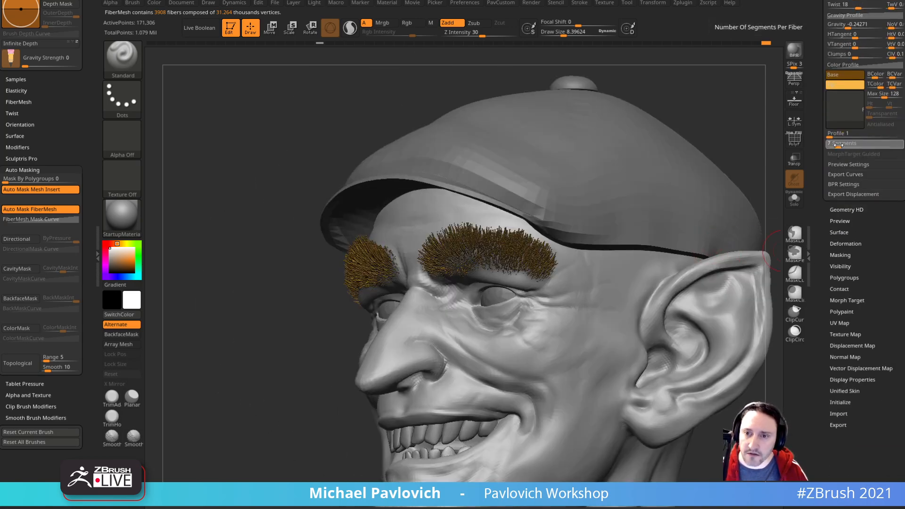
{"action": "left_click_drag", "start_coordinate": [740, 144], "coordinate": [746, 192], "text": "shift"}
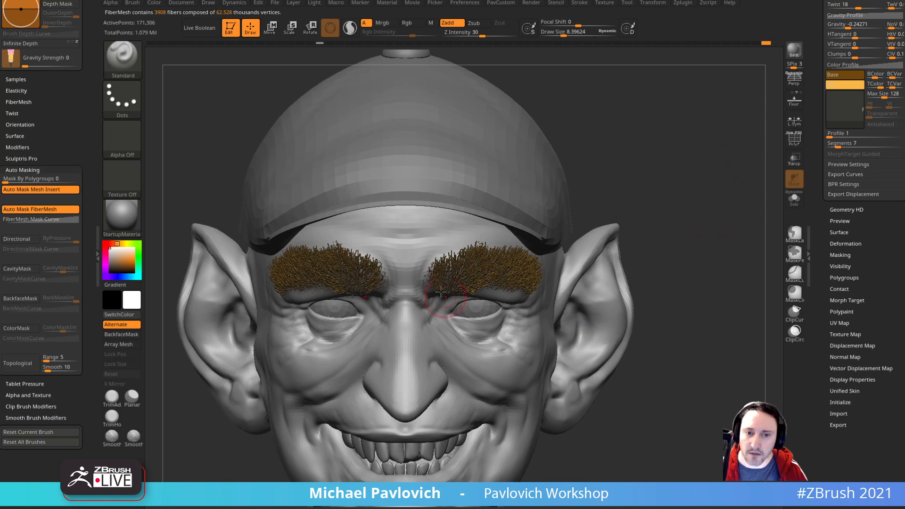
{"action": "left_click_drag", "start_coordinate": [642, 236], "coordinate": [659, 195]}
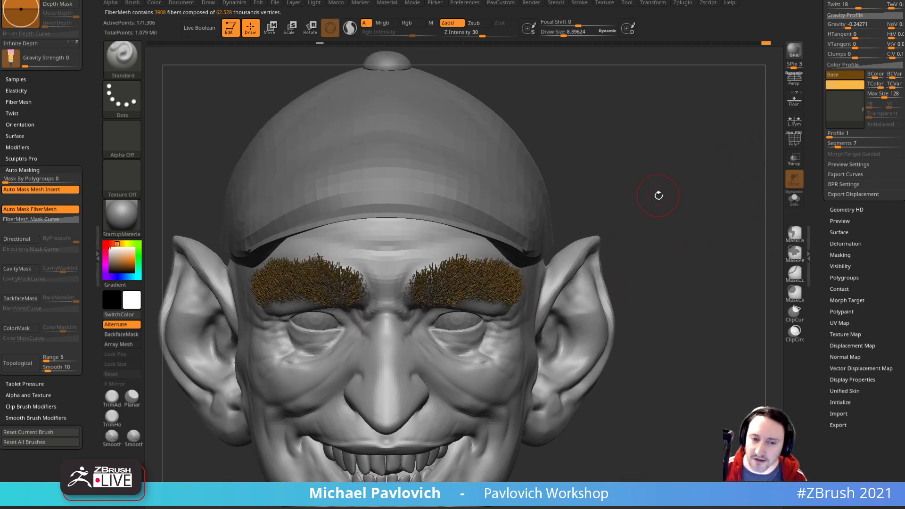
Step: Increase the eyebrow fibers' MaxFibers to about 7.7
{"action": "left_click_drag", "start_coordinate": [733, 135], "coordinate": [860, 207]}
{"action": "left_click", "coordinate": [854, 126]}
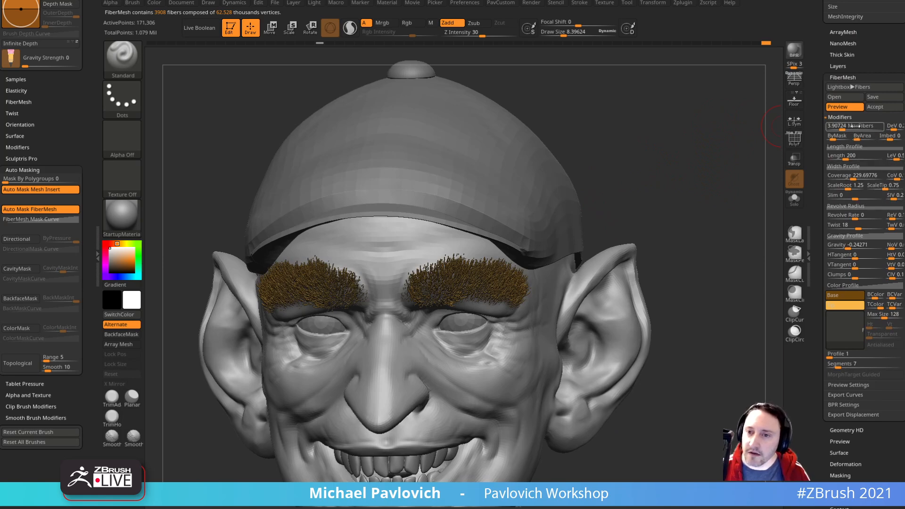
{"action": "left_click_drag", "start_coordinate": [846, 126], "coordinate": [849, 126]}
{"action": "mouse_move", "coordinate": [729, 191]}
{"action": "left_mouse_down", "text": "shift"}
{"action": "mouse_move", "coordinate": [703, 197]}
{"action": "mouse_move", "coordinate": [700, 165]}
{"action": "mouse_move", "coordinate": [730, 192]}
{"action": "mouse_move", "coordinate": [727, 184]}
{"action": "left_mouse_up", "text": "shift"}
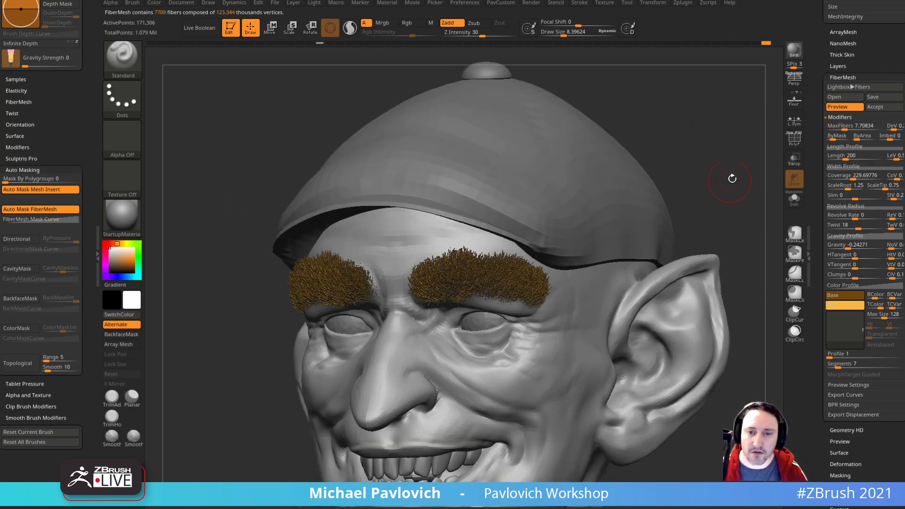
Step: Expand the fibers' BPR settings and render the eyebrows with BPR from two slightly different angles
{"action": "left_click_drag", "start_coordinate": [823, 311], "coordinate": [823, 156]}
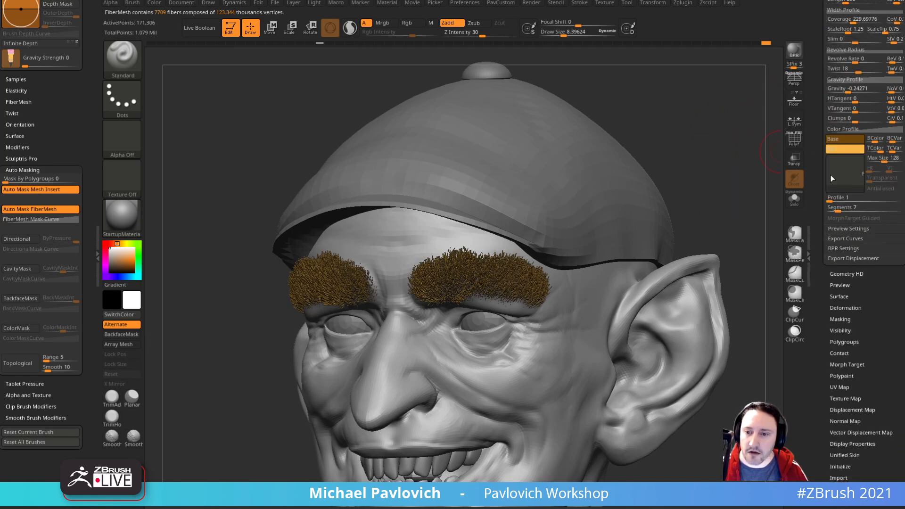
{"action": "left_click", "coordinate": [845, 248]}
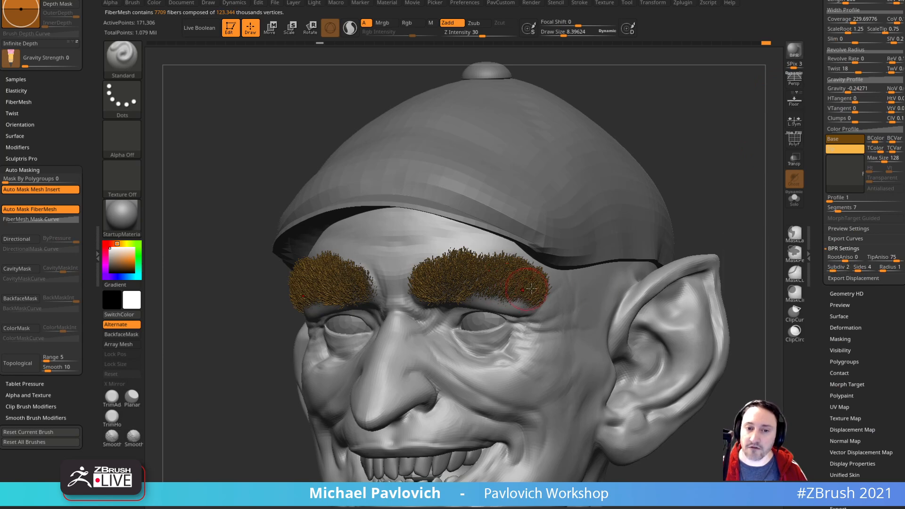
{"action": "left_click", "coordinate": [795, 50]}
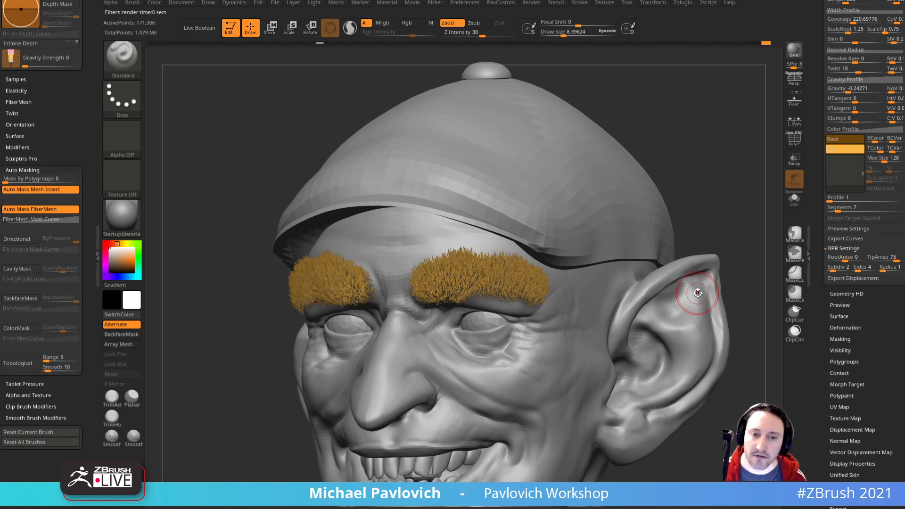
{"action": "left_click_drag", "start_coordinate": [649, 83], "coordinate": [665, 88]}
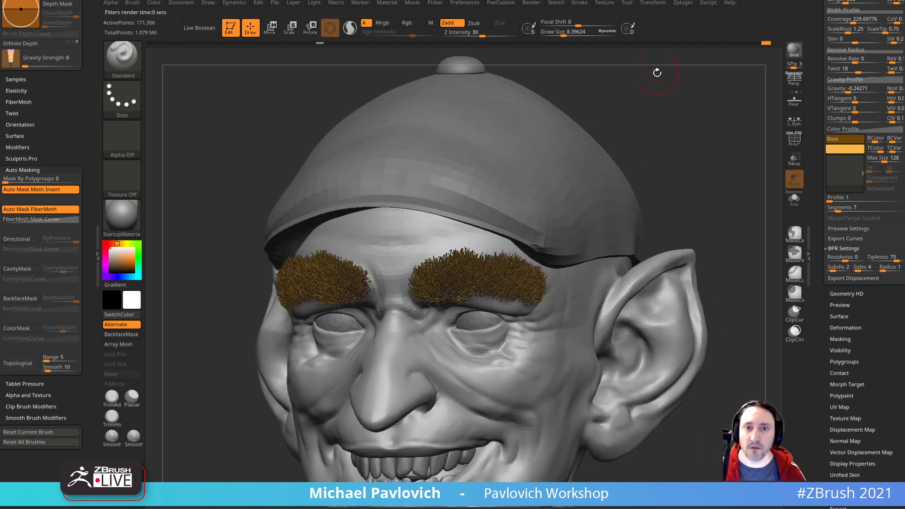
{"action": "scroll", "coordinate": [844, 160], "scroll_direction": "up", "scroll_amount": 2}
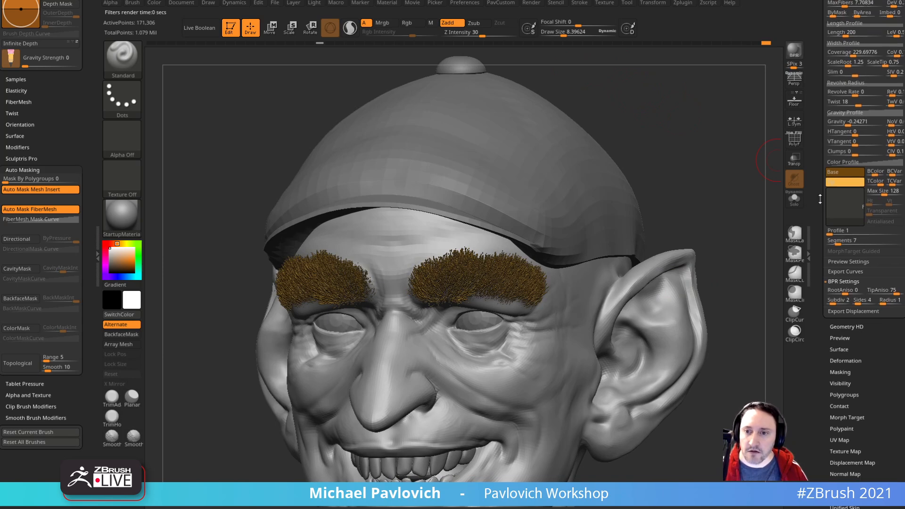
{"action": "left_click", "coordinate": [794, 49]}
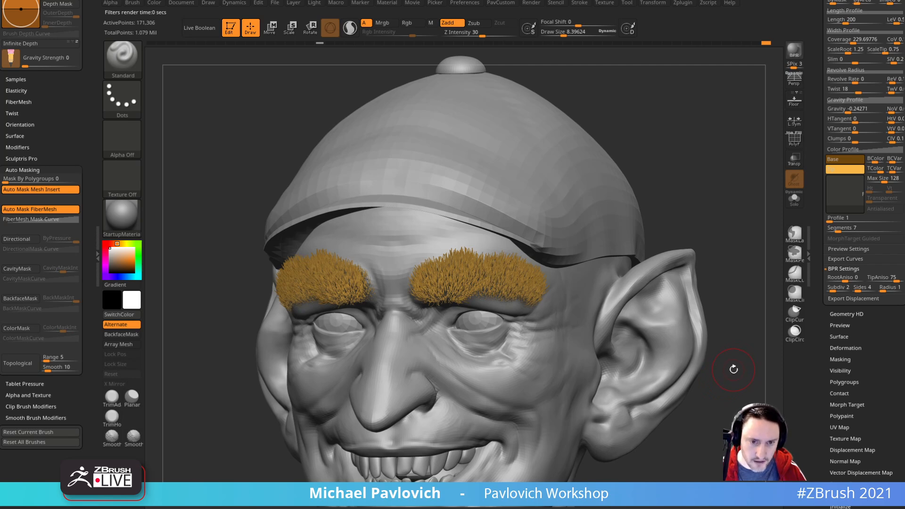
Step: Lengthen the eyebrow fibers by setting Length to about 379
{"action": "scroll", "coordinate": [831, 254], "scroll_direction": "up", "scroll_amount": 5}
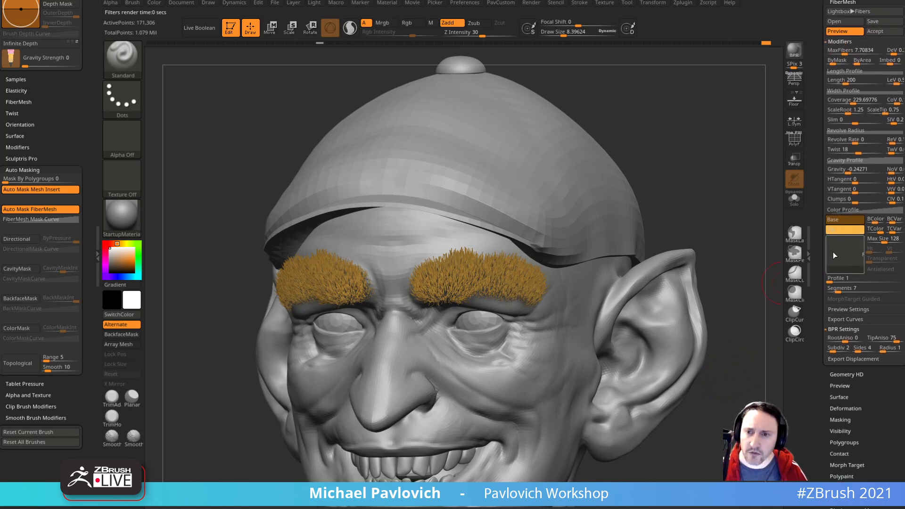
{"action": "left_click_drag", "start_coordinate": [834, 80], "coordinate": [841, 80]}
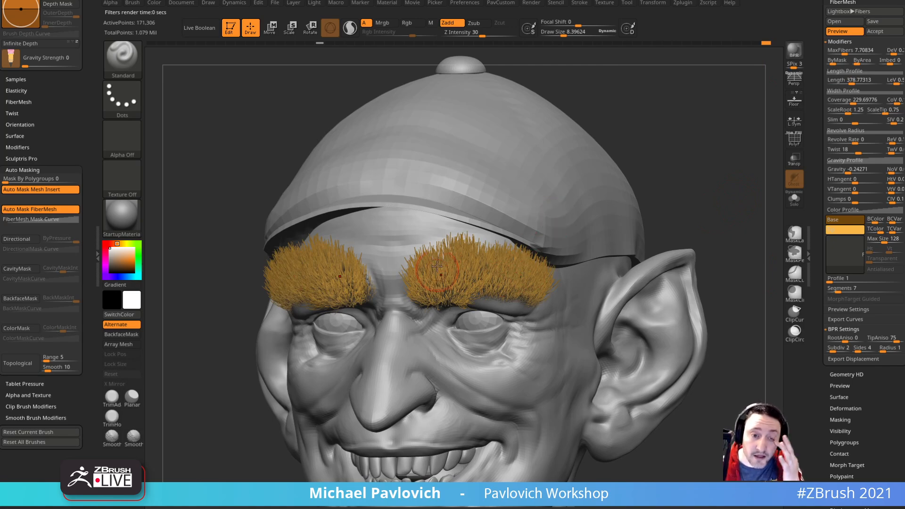
{"action": "left_click_drag", "start_coordinate": [662, 139], "coordinate": [711, 155]}
Step: Accept the eyebrow fibers as a new subtool and choose to always activate Fast Preview until the next restart
{"action": "left_click_drag", "start_coordinate": [816, 150], "coordinate": [817, 219]}
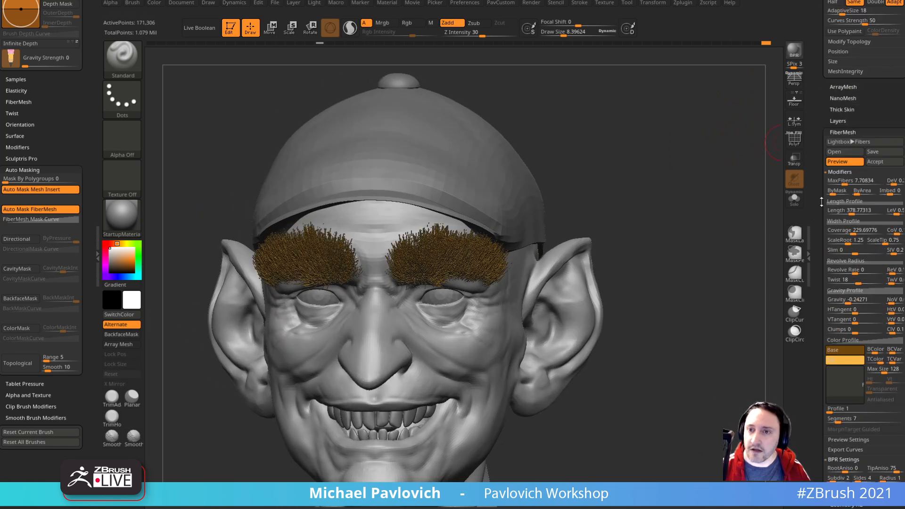
{"action": "left_click", "coordinate": [876, 162]}
{"action": "left_click", "coordinate": [785, 180]}
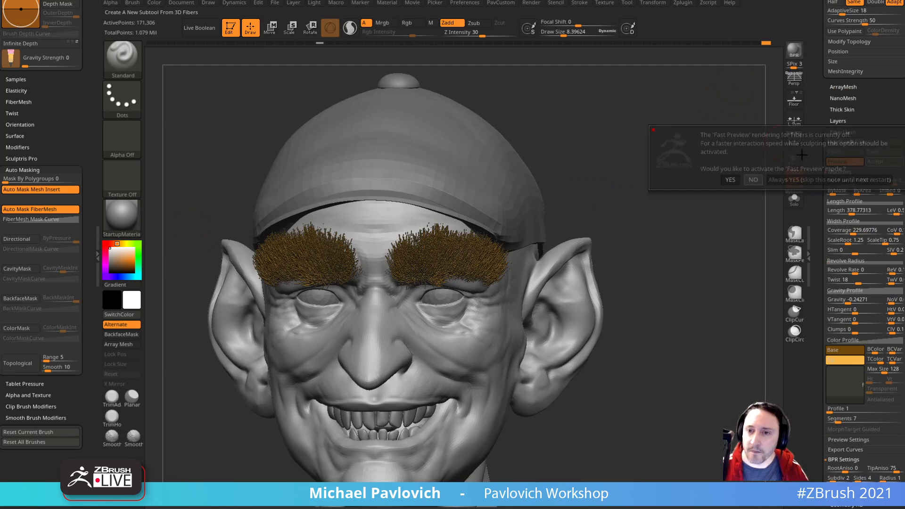
Step: Make the eyebrow fibers the active subtool and choose the GroomHairToss brush with a draw size of about 27
{"action": "left_click_drag", "start_coordinate": [821, 170], "coordinate": [824, 309]}
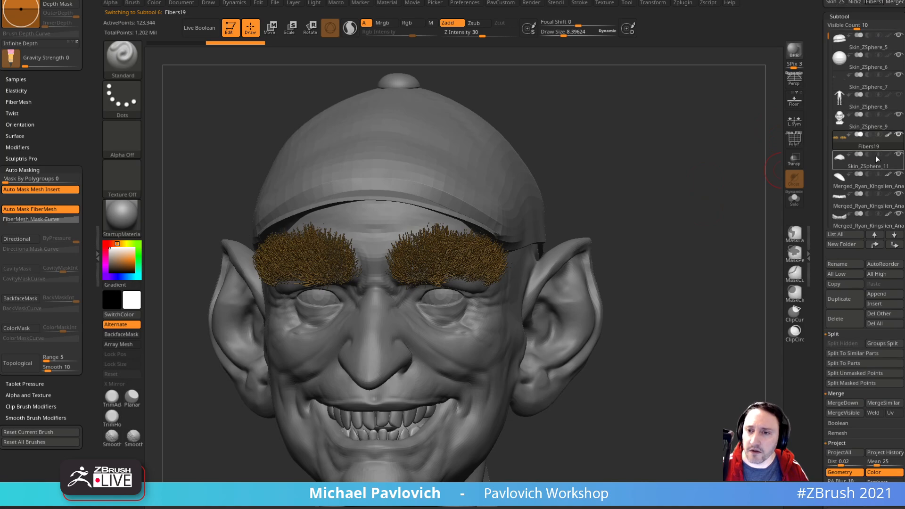
{"action": "left_click_drag", "start_coordinate": [707, 220], "coordinate": [538, 306], "text": "alt"}
{"action": "left_click_drag", "start_coordinate": [738, 99], "coordinate": [751, 111], "text": "shift"}
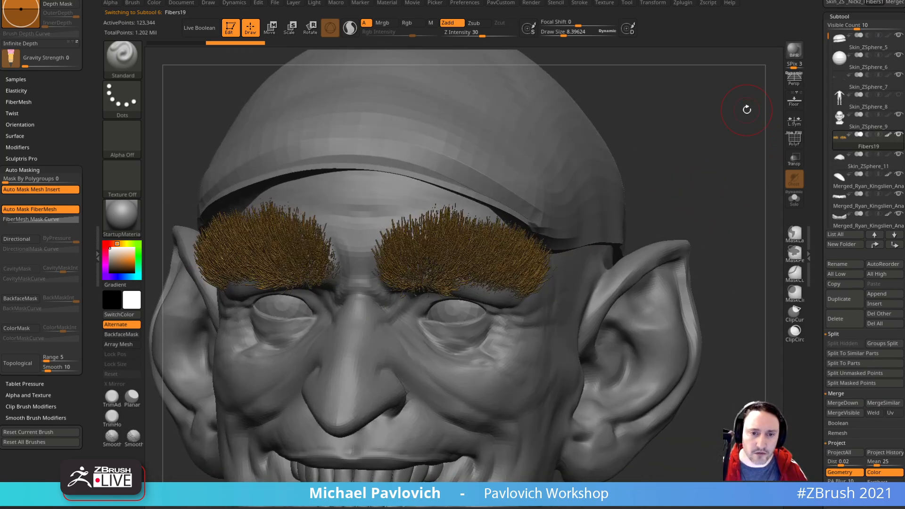
{"action": "key", "text": "b"}
{"action": "key", "text": "g"}
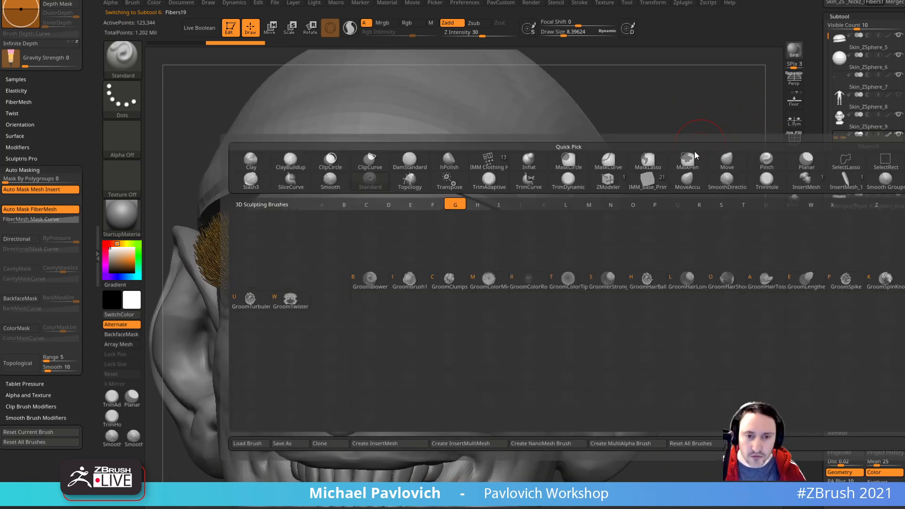
{"action": "left_click", "coordinate": [765, 280]}
{"action": "key", "text": "s"}
{"action": "left_click", "coordinate": [491, 277]}
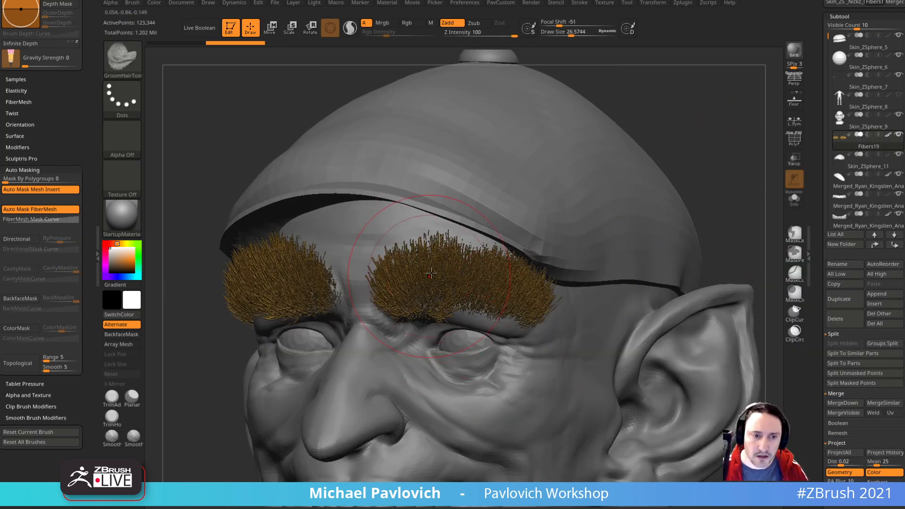
Step: Comb the eyebrow hairs from the nose outward toward the temples with a draw size of about 18
{"action": "key", "text": "s"}
{"action": "mouse_move", "coordinate": [438, 278]}
{"action": "left_mouse_down"}
{"action": "mouse_move", "coordinate": [415, 278]}
{"action": "mouse_move", "coordinate": [486, 272]}
{"action": "left_mouse_up"}
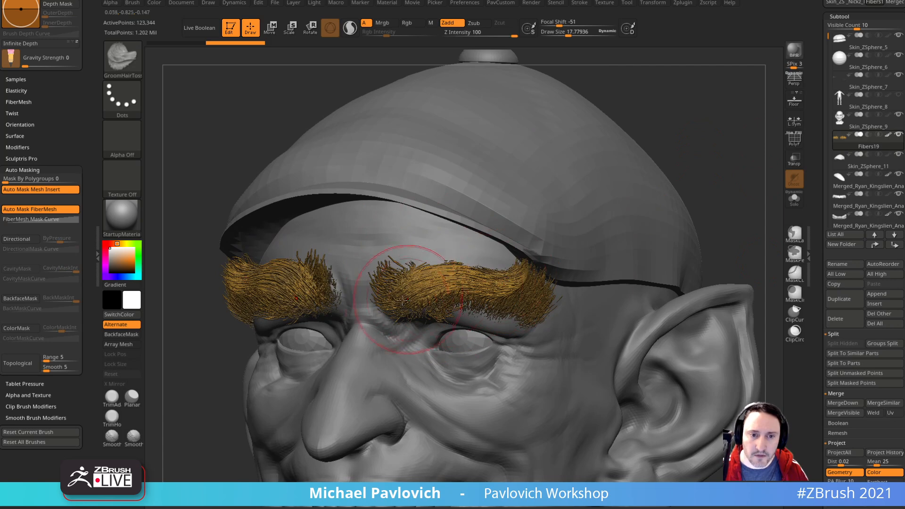
{"action": "left_click_drag", "start_coordinate": [415, 297], "coordinate": [441, 277]}
{"action": "left_click_drag", "start_coordinate": [669, 130], "coordinate": [697, 102]}
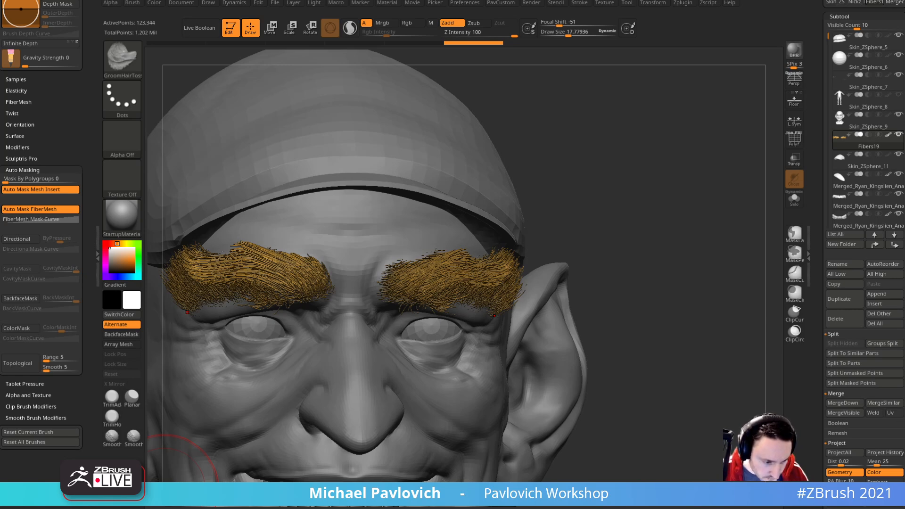
Step: Switch to the browser and examine the eyebrow hair reference images for natural hair direction
{"action": "left_click_drag", "start_coordinate": [518, 507], "coordinate": [511, 58]}
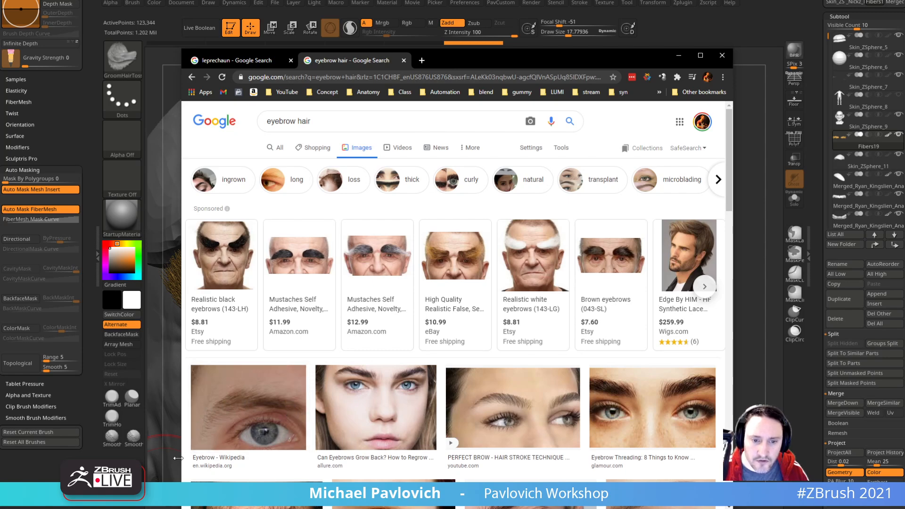
{"action": "scroll", "coordinate": [582, 426], "scroll_direction": "down", "scroll_amount": 2}
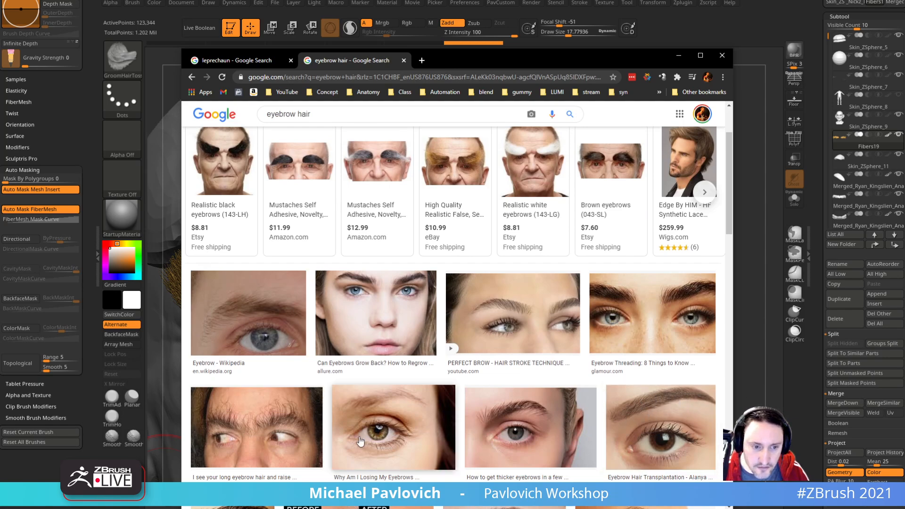
{"action": "scroll", "coordinate": [281, 330], "scroll_direction": "down", "scroll_amount": 3}
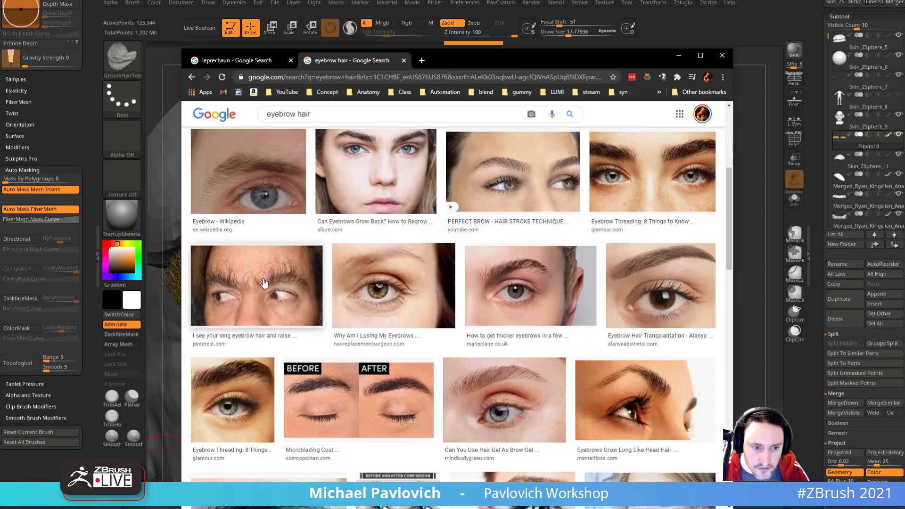
{"action": "left_click_drag", "start_coordinate": [540, 61], "coordinate": [904, 61]}
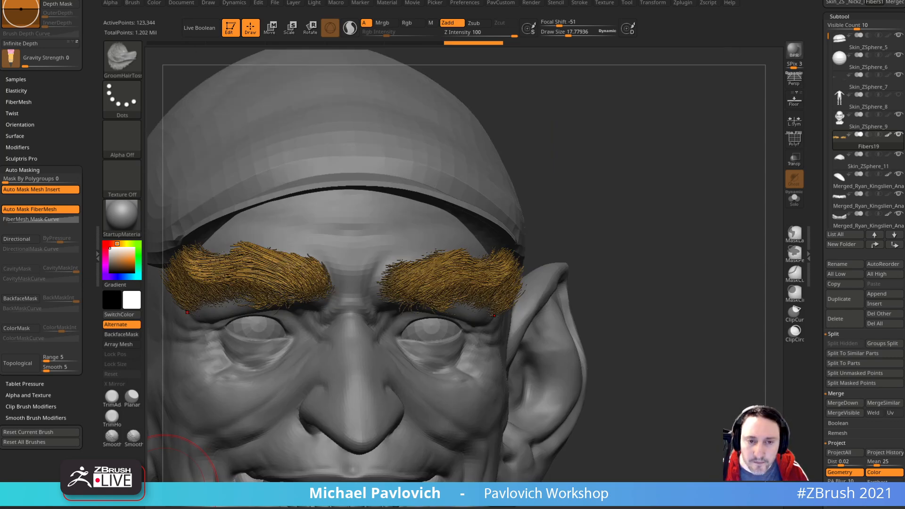
Step: Sweep the hairs of both eyebrows up and outward, reducing the draw size to about 12
{"action": "mouse_move", "coordinate": [653, 176]}
{"action": "left_mouse_down"}
{"action": "mouse_move", "coordinate": [659, 164]}
{"action": "mouse_move", "coordinate": [637, 166]}
{"action": "left_mouse_up"}
{"action": "left_click_drag", "start_coordinate": [407, 293], "coordinate": [448, 271]}
{"action": "left_click_drag", "start_coordinate": [628, 246], "coordinate": [516, 254]}
{"action": "mouse_move", "coordinate": [438, 274]}
{"action": "left_mouse_down"}
{"action": "mouse_move", "coordinate": [460, 259]}
{"action": "mouse_move", "coordinate": [516, 278]}
{"action": "mouse_move", "coordinate": [538, 261]}
{"action": "mouse_move", "coordinate": [526, 248]}
{"action": "mouse_move", "coordinate": [541, 205]}
{"action": "left_mouse_up"}
{"action": "left_click_drag", "start_coordinate": [267, 358], "coordinate": [279, 358], "text": "shift"}
{"action": "left_click_drag", "start_coordinate": [420, 290], "coordinate": [504, 233]}
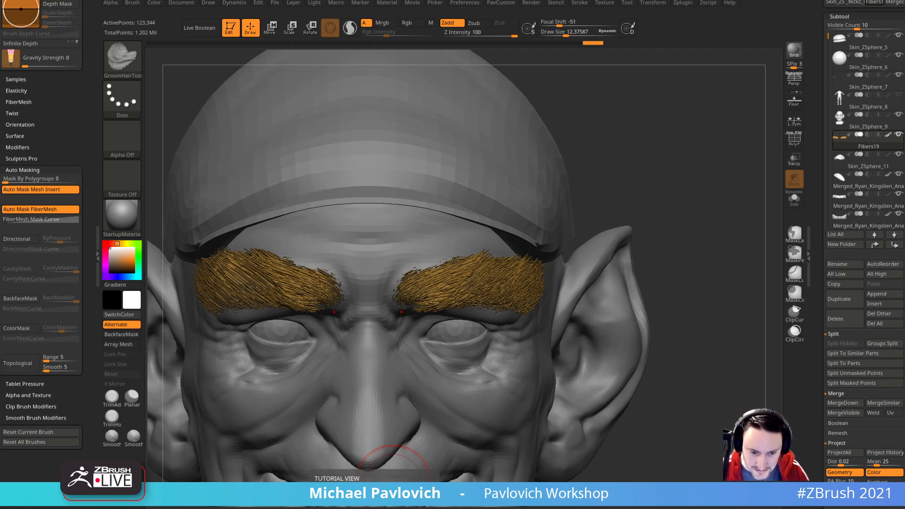
Step: Check the bushy eyebrows reference in the browser and refine the hair direction with a draw size of about 7.7
{"action": "key", "text": "alt+Tab"}
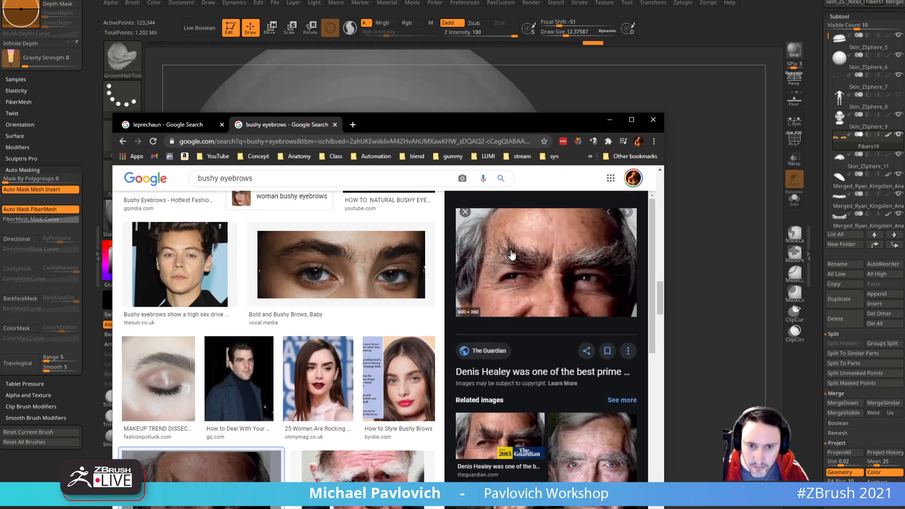
{"action": "left_click_drag", "start_coordinate": [526, 129], "coordinate": [415, 500]}
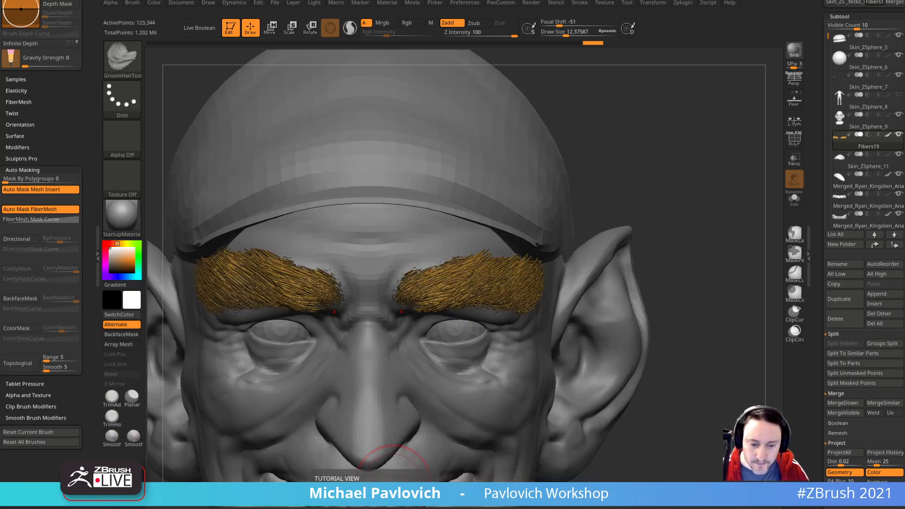
{"action": "left_click_drag", "start_coordinate": [652, 140], "coordinate": [519, 212]}
{"action": "left_click_drag", "start_coordinate": [462, 272], "coordinate": [463, 265]}
{"action": "right_click_drag", "start_coordinate": [463, 265], "coordinate": [485, 236]}
{"action": "mouse_move", "coordinate": [454, 289]}
{"action": "left_mouse_down"}
{"action": "mouse_move", "coordinate": [425, 284]}
{"action": "mouse_move", "coordinate": [433, 276]}
{"action": "left_mouse_up"}
{"action": "right_click_drag", "start_coordinate": [605, 157], "coordinate": [641, 139]}
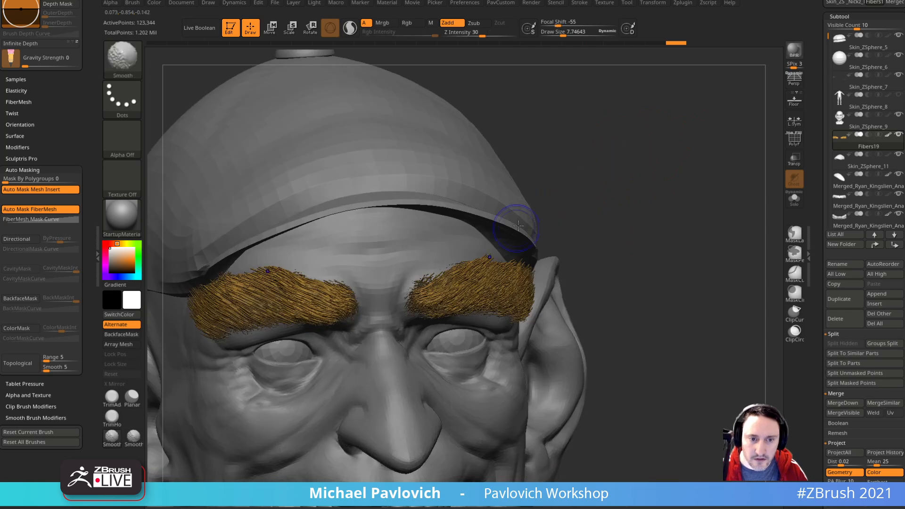
Step: Comb and smooth the hairs at the inner ends of the eyebrows beside the nose bridge
{"action": "right_click_drag", "start_coordinate": [512, 230], "coordinate": [436, 275], "text": "shift"}
{"action": "mouse_move", "coordinate": [437, 275]}
{"action": "left_mouse_down"}
{"action": "mouse_move", "coordinate": [443, 282]}
{"action": "mouse_move", "coordinate": [432, 306]}
{"action": "mouse_move", "coordinate": [460, 276]}
{"action": "left_mouse_up"}
{"action": "right_click_drag", "start_coordinate": [675, 195], "coordinate": [612, 172], "text": "alt"}
{"action": "right_click_drag", "start_coordinate": [584, 203], "coordinate": [556, 198]}
{"action": "mouse_move", "coordinate": [409, 281]}
{"action": "left_mouse_down", "text": "shift"}
{"action": "mouse_move", "coordinate": [412, 313]}
{"action": "mouse_move", "coordinate": [400, 287]}
{"action": "left_mouse_up", "text": "shift"}
{"action": "right_click_drag", "start_coordinate": [539, 198], "coordinate": [542, 229]}
{"action": "left_click_drag", "start_coordinate": [410, 300], "coordinate": [427, 288], "text": "shift"}
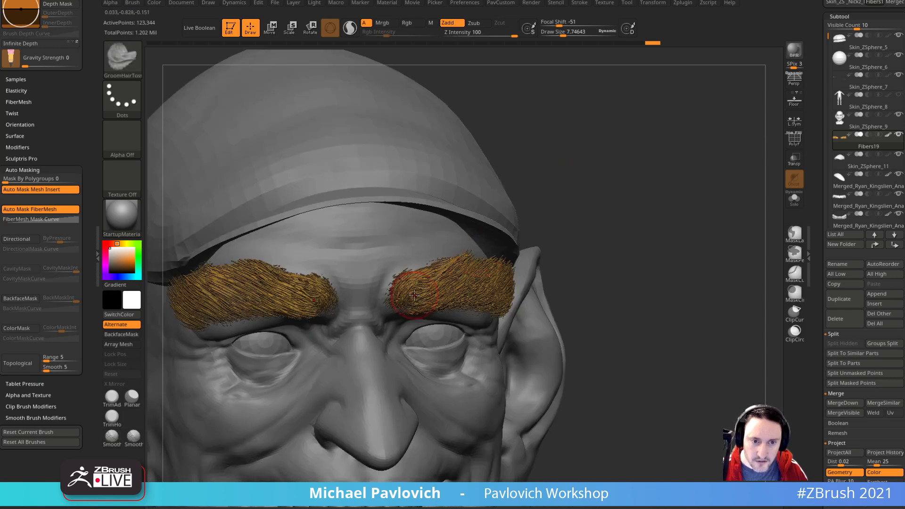
{"action": "left_click_drag", "start_coordinate": [491, 34], "coordinate": [519, 34], "text": "shift"}
{"action": "mouse_move", "coordinate": [403, 298]}
{"action": "left_mouse_down", "text": "shift"}
{"action": "mouse_move", "coordinate": [413, 286]}
{"action": "mouse_move", "coordinate": [406, 291]}
{"action": "left_mouse_up", "text": "shift"}
Step: Smooth the hairs along the lower edge and outer part of the eyebrows from a three-quarter view
{"action": "mouse_move", "coordinate": [585, 198]}
{"action": "right_mouse_down"}
{"action": "mouse_move", "coordinate": [532, 232]}
{"action": "mouse_move", "coordinate": [698, 176]}
{"action": "right_mouse_up"}
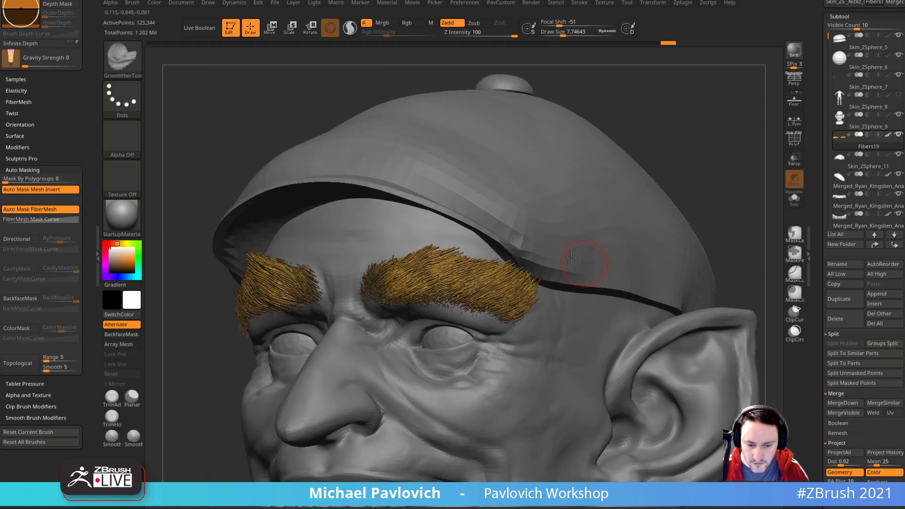
{"action": "key", "text": "shift"}
{"action": "right_click_drag", "start_coordinate": [482, 312], "coordinate": [465, 304]}
{"action": "left_click_drag", "start_coordinate": [460, 302], "coordinate": [437, 295], "text": "shift"}
{"action": "mouse_move", "coordinate": [530, 239]}
{"action": "right_mouse_down", "text": "ctrl"}
{"action": "mouse_move", "coordinate": [699, 188]}
{"action": "mouse_move", "coordinate": [750, 198]}
{"action": "mouse_move", "coordinate": [696, 192]}
{"action": "mouse_move", "coordinate": [711, 175]}
{"action": "right_mouse_up", "text": "ctrl"}
Step: Switch to the GroomBrush1 brush and brush the eyebrow hairs outward into separated strands
{"action": "key", "text": "b"}
{"action": "key", "text": "g"}
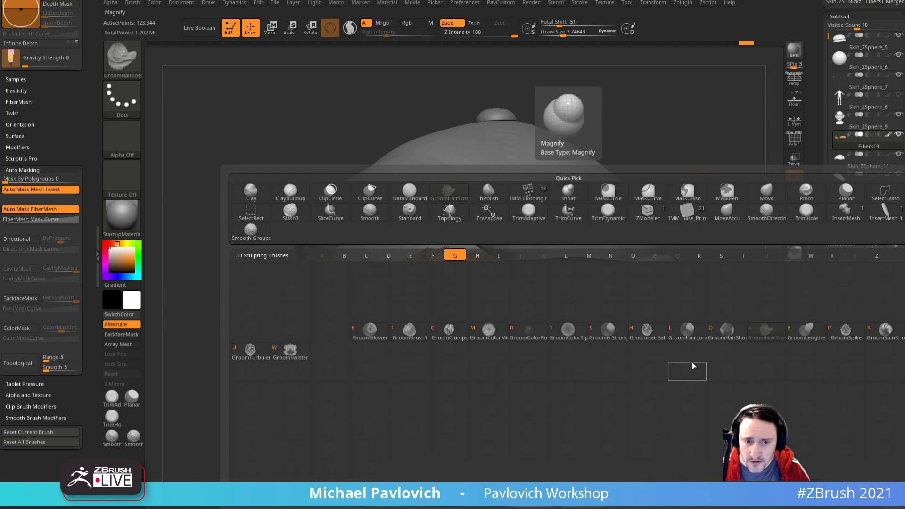
{"action": "key", "text": "1"}
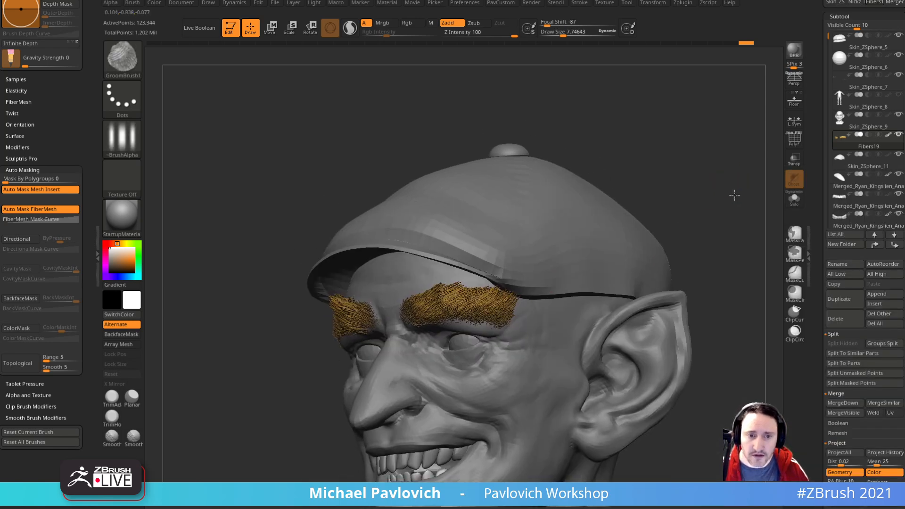
{"action": "right_click_drag", "start_coordinate": [732, 186], "coordinate": [722, 208], "text": "ctrl"}
{"action": "left_click_drag", "start_coordinate": [432, 285], "coordinate": [470, 283]}
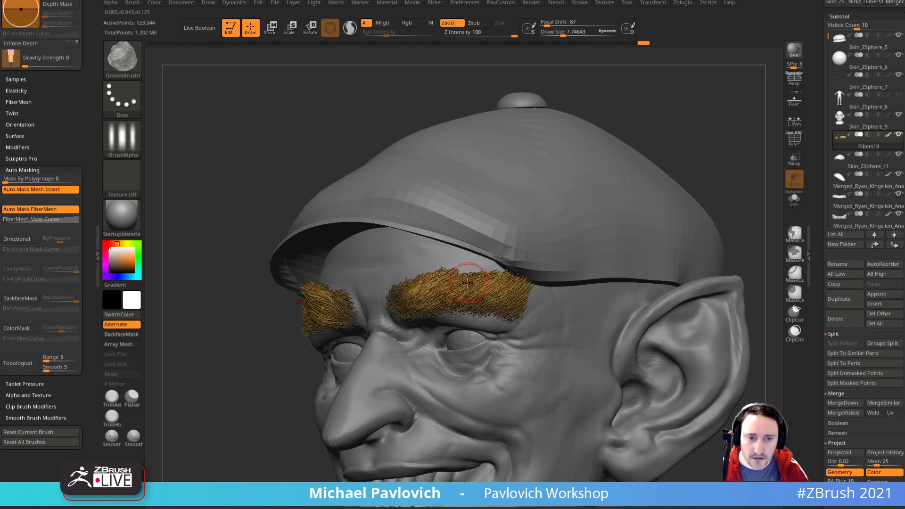
{"action": "left_click_drag", "start_coordinate": [292, 367], "coordinate": [301, 377]}
{"action": "left_click_drag", "start_coordinate": [415, 286], "coordinate": [452, 271]}
{"action": "mouse_move", "coordinate": [613, 205]}
{"action": "left_mouse_down"}
{"action": "mouse_move", "coordinate": [595, 219]}
{"action": "mouse_move", "coordinate": [629, 198]}
{"action": "left_mouse_up"}
{"action": "left_click_drag", "start_coordinate": [392, 301], "coordinate": [431, 281]}
Step: Continue brushing the strands from the inner ends across the full eyebrows, working from several angles
{"action": "right_click_drag", "start_coordinate": [646, 200], "coordinate": [645, 174], "text": "ctrl"}
{"action": "left_click_drag", "start_coordinate": [645, 174], "coordinate": [598, 179]}
{"action": "left_click_drag", "start_coordinate": [373, 330], "coordinate": [397, 309]}
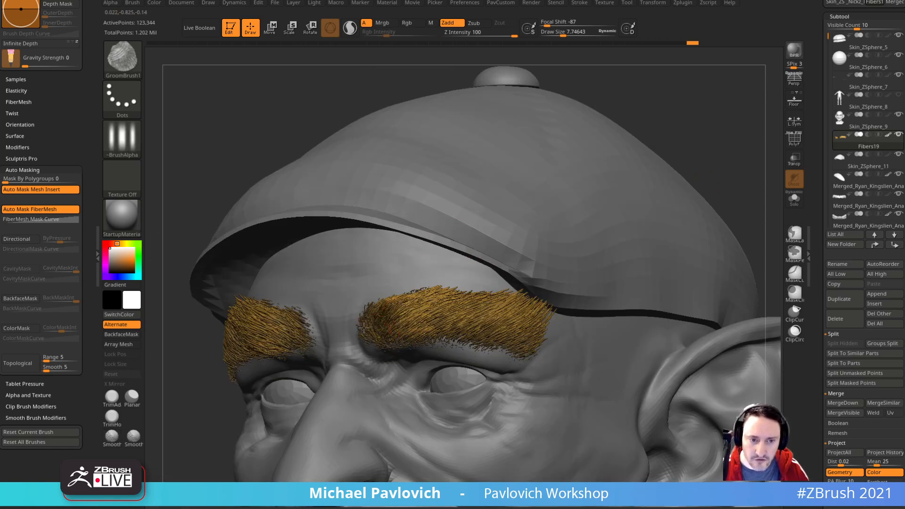
{"action": "right_click_drag", "start_coordinate": [643, 151], "coordinate": [372, 311]}
{"action": "left_click_drag", "start_coordinate": [385, 330], "coordinate": [443, 297]}
{"action": "mouse_move", "coordinate": [639, 221]}
{"action": "left_mouse_down"}
{"action": "mouse_move", "coordinate": [612, 226]}
{"action": "mouse_move", "coordinate": [630, 216]}
{"action": "left_mouse_up"}
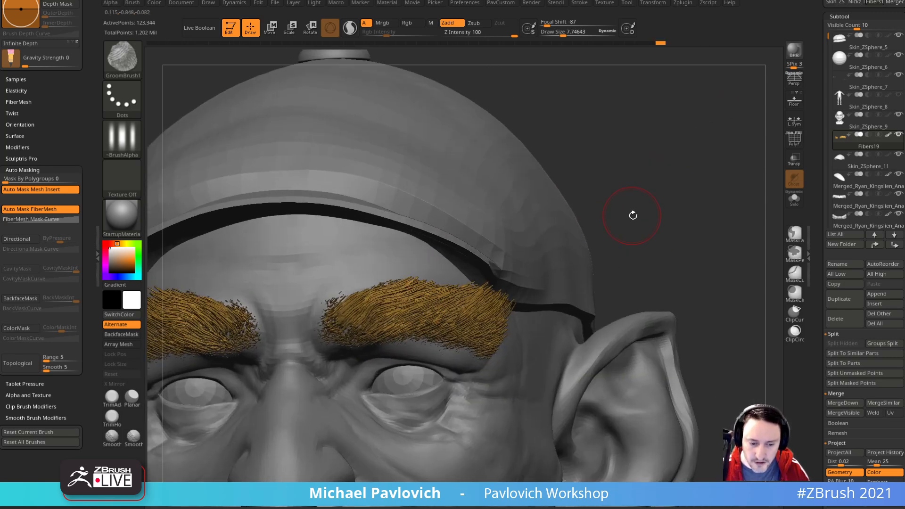
{"action": "mouse_move", "coordinate": [380, 336]}
{"action": "left_mouse_down"}
{"action": "mouse_move", "coordinate": [424, 295]}
{"action": "mouse_move", "coordinate": [460, 280]}
{"action": "left_mouse_up"}
{"action": "left_click_drag", "start_coordinate": [649, 202], "coordinate": [599, 208]}
{"action": "left_click_drag", "start_coordinate": [406, 333], "coordinate": [441, 311]}
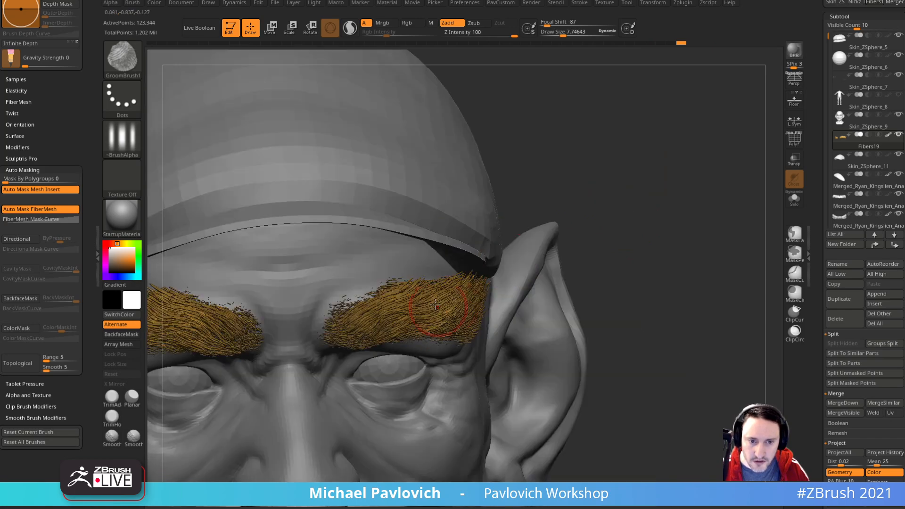
{"action": "right_click_drag", "start_coordinate": [571, 229], "coordinate": [474, 288]}
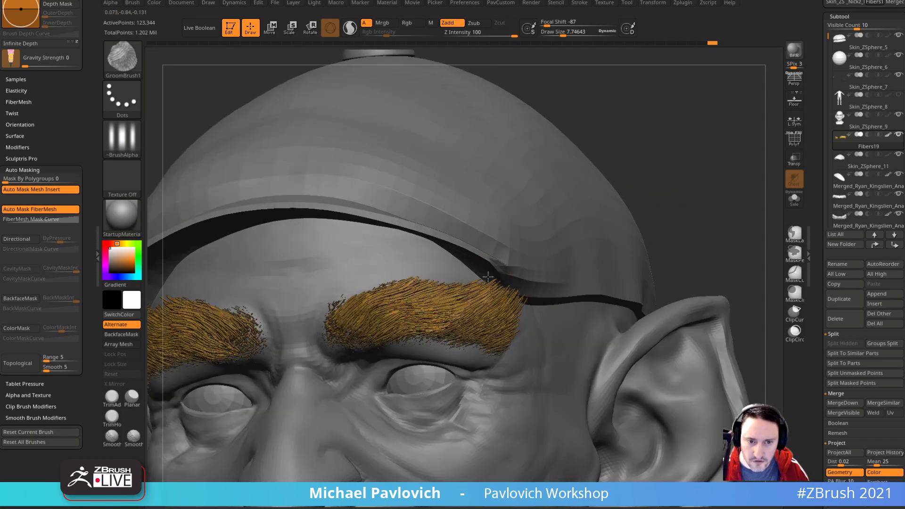
{"action": "right_click_drag", "start_coordinate": [713, 181], "coordinate": [637, 194]}
{"action": "right_click_drag", "start_coordinate": [526, 287], "coordinate": [655, 192]}
Step: Clump hairs along the eyebrows with the GroomClumps brush at a draw size of about 6
{"action": "key", "text": "b"}
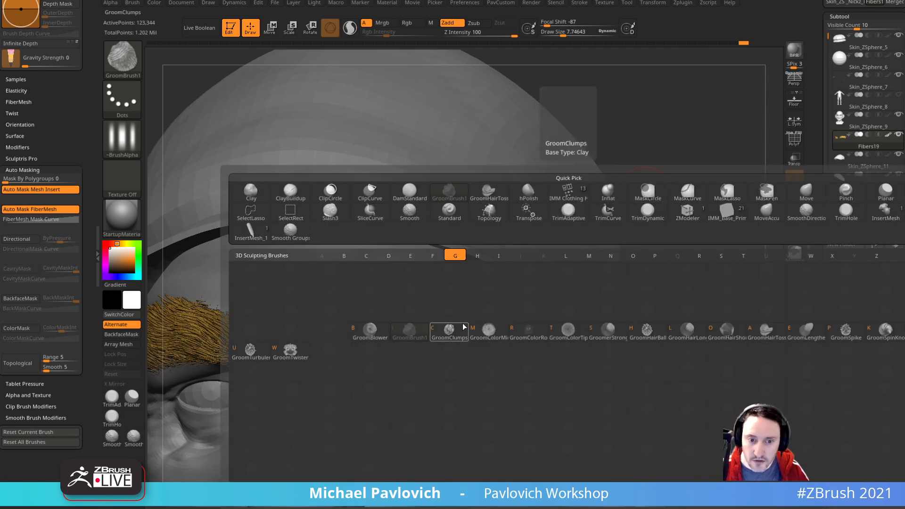
{"action": "key", "text": "c"}
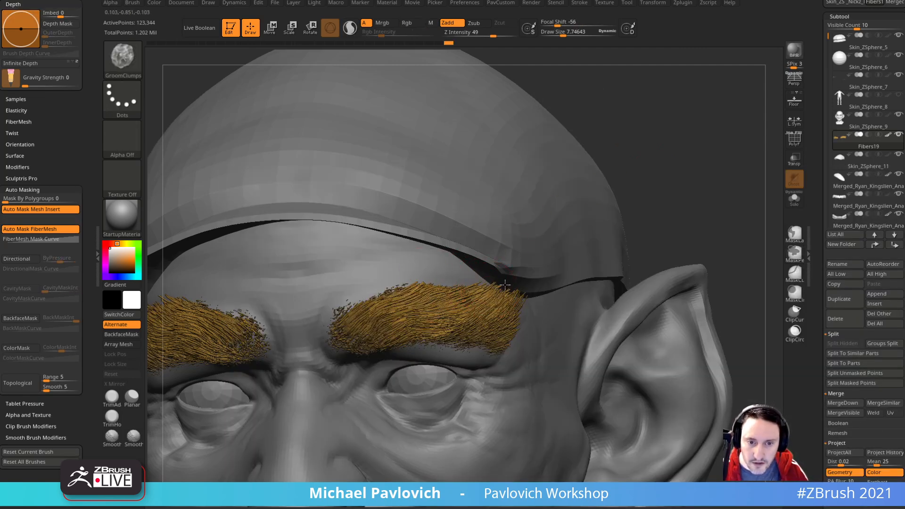
{"action": "right_click_drag", "start_coordinate": [522, 262], "coordinate": [607, 222]}
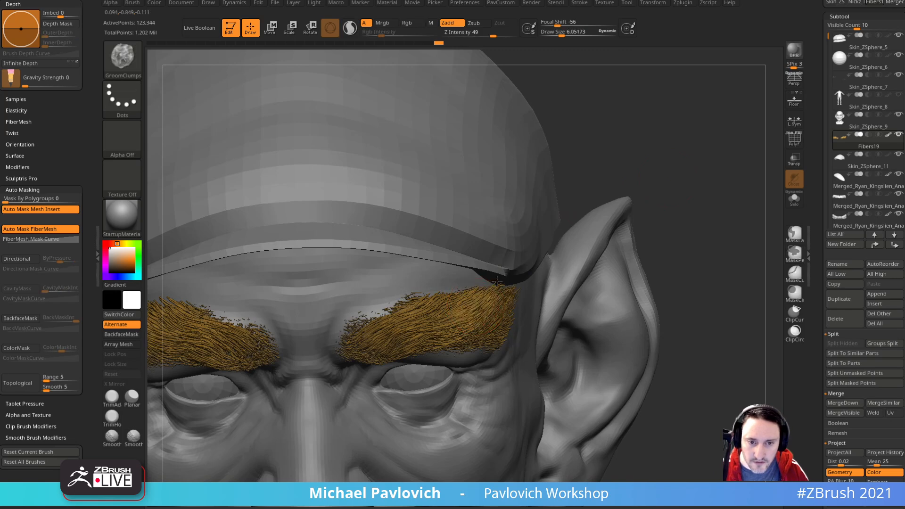
{"action": "right_click_drag", "start_coordinate": [711, 182], "coordinate": [691, 181]}
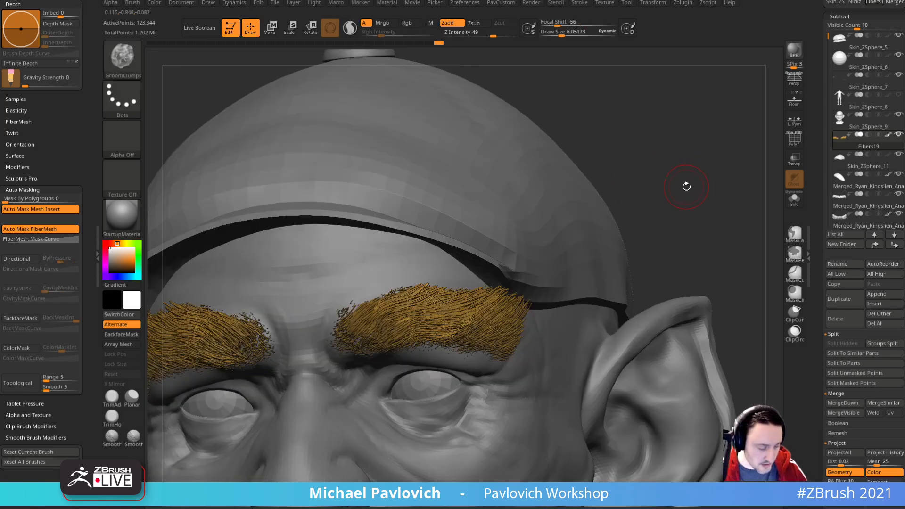
Step: Twist small areas of the eyebrow hairs with the Spiral brush, varying the draw size between about 9.8 and 3.6
{"action": "key", "text": "b"}
{"action": "key", "text": "s"}
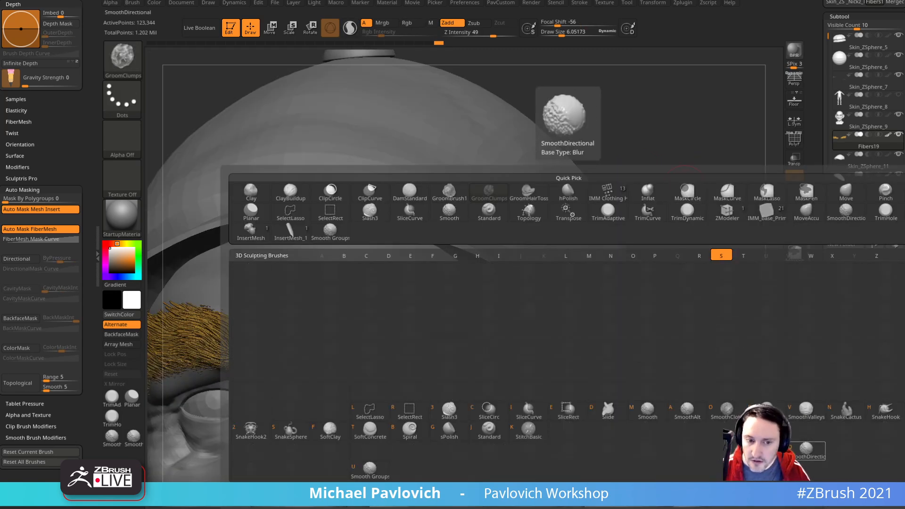
{"action": "key", "text": "b"}
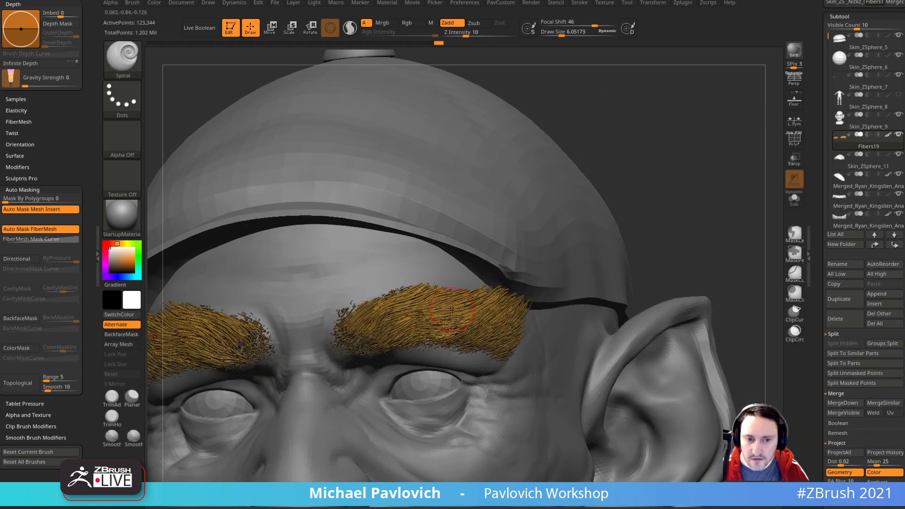
{"action": "key", "text": "["}
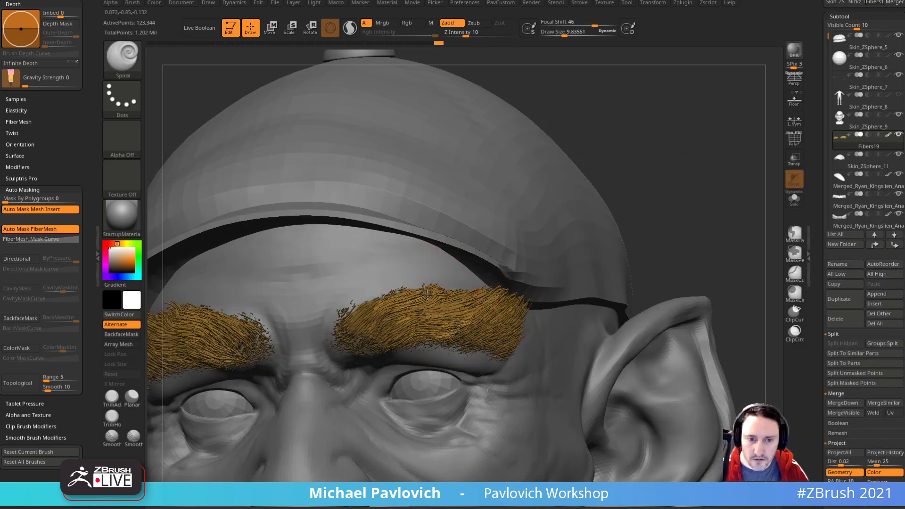
{"action": "right_click_drag", "start_coordinate": [529, 266], "coordinate": [463, 305]}
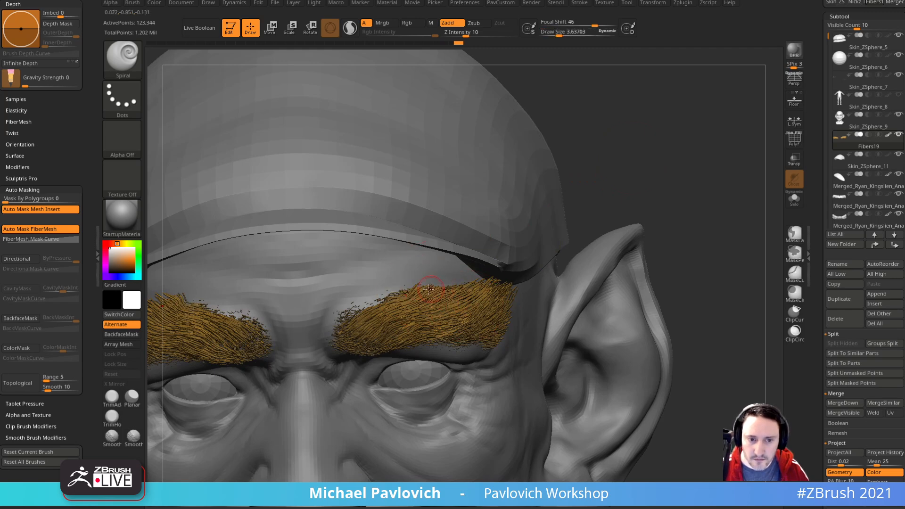
Step: Switch to the Move brush and adjust the overall shape of the eyebrow fibers from several angles
{"action": "key", "text": "b"}
{"action": "key", "text": "m"}
{"action": "key", "text": "v"}
{"action": "right_click_drag", "start_coordinate": [429, 288], "coordinate": [497, 246]}
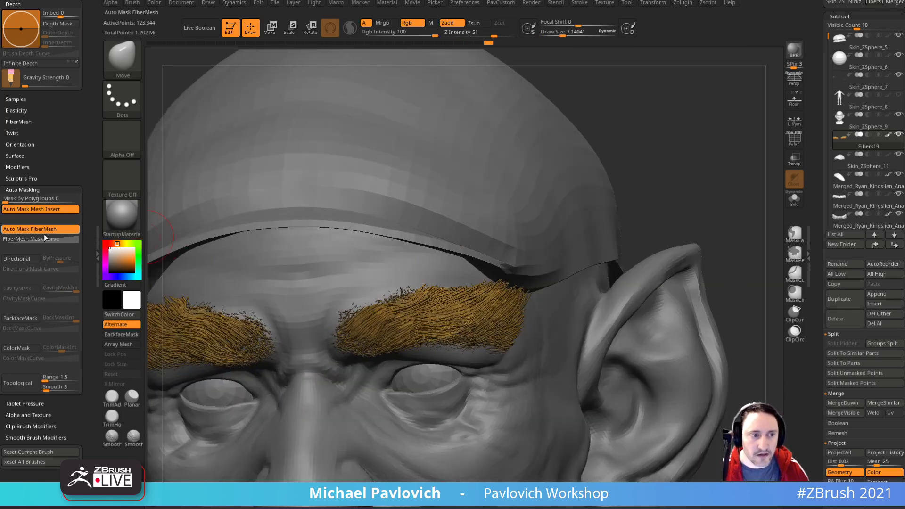
{"action": "mouse_move", "coordinate": [688, 132]}
{"action": "right_mouse_down", "text": "alt"}
{"action": "mouse_move", "coordinate": [718, 131]}
{"action": "mouse_move", "coordinate": [665, 133]}
{"action": "right_mouse_up", "text": "alt"}
{"action": "key", "text": "]"}
{"action": "left_click_drag", "start_coordinate": [465, 295], "coordinate": [689, 301]}
{"action": "mouse_move", "coordinate": [689, 301]}
{"action": "right_mouse_down"}
{"action": "mouse_move", "coordinate": [677, 267]}
{"action": "mouse_move", "coordinate": [681, 297]}
{"action": "mouse_move", "coordinate": [491, 313]}
{"action": "right_mouse_up"}
{"action": "key", "text": "s"}
{"action": "left_click_drag", "start_coordinate": [444, 314], "coordinate": [434, 313]}
{"action": "mouse_move", "coordinate": [693, 245]}
{"action": "right_mouse_down"}
{"action": "mouse_move", "coordinate": [623, 202]}
{"action": "mouse_move", "coordinate": [556, 243]}
{"action": "right_mouse_up"}
{"action": "mouse_move", "coordinate": [480, 317]}
{"action": "right_mouse_down"}
{"action": "mouse_move", "coordinate": [360, 299]}
{"action": "mouse_move", "coordinate": [699, 273]}
{"action": "mouse_move", "coordinate": [689, 264]}
{"action": "mouse_move", "coordinate": [681, 280]}
{"action": "mouse_move", "coordinate": [717, 263]}
{"action": "mouse_move", "coordinate": [702, 270]}
{"action": "right_mouse_up"}
Step: Switch to the Standard brush and hide the Skin_ZSphere_5 subtool on top of the cap
{"action": "key", "text": "s"}
{"action": "key", "text": "b"}
{"action": "key", "text": "s"}
{"action": "key", "text": "t"}
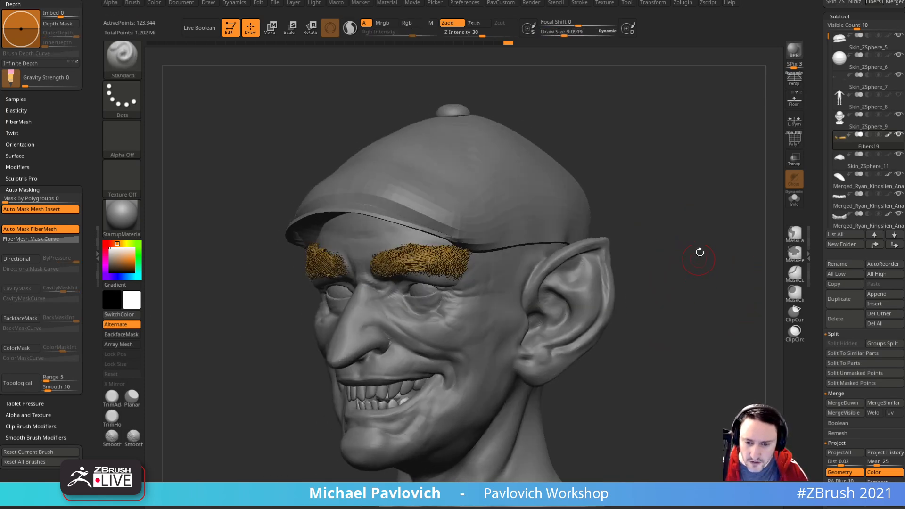
{"action": "scroll", "coordinate": [857, 187], "scroll_direction": "up", "scroll_amount": 2}
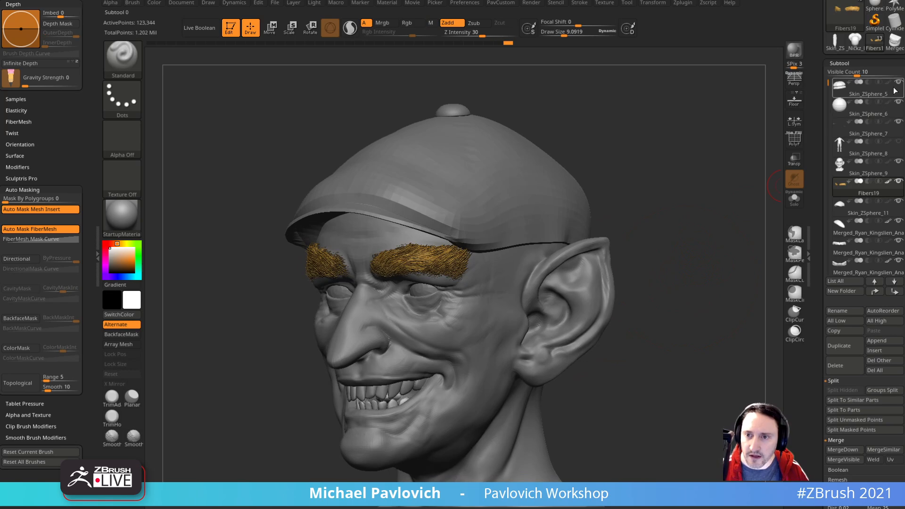
{"action": "left_click", "coordinate": [851, 128]}
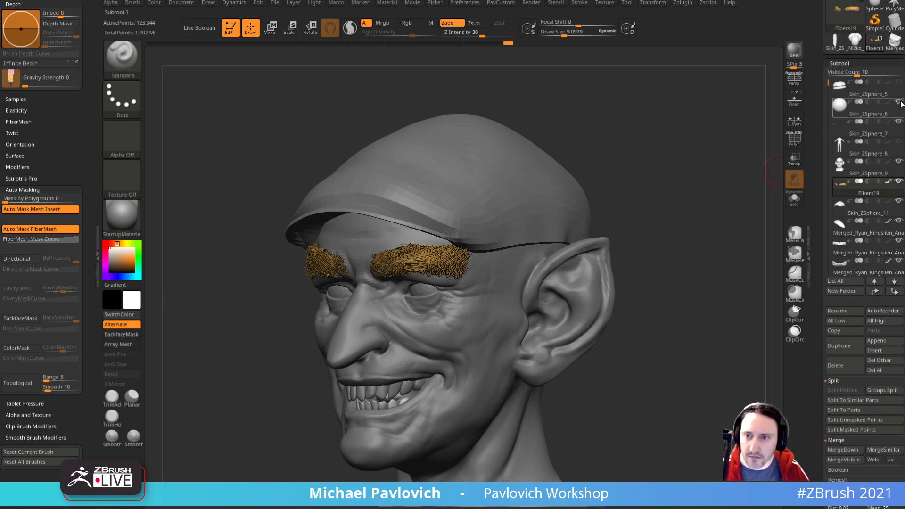
Step: Hide the remaining visible cap subtool, Skin_ZSphere_11, to expose the whole bald head
{"action": "right_click_drag", "start_coordinate": [705, 220], "coordinate": [773, 175]}
{"action": "left_click", "coordinate": [869, 132]}
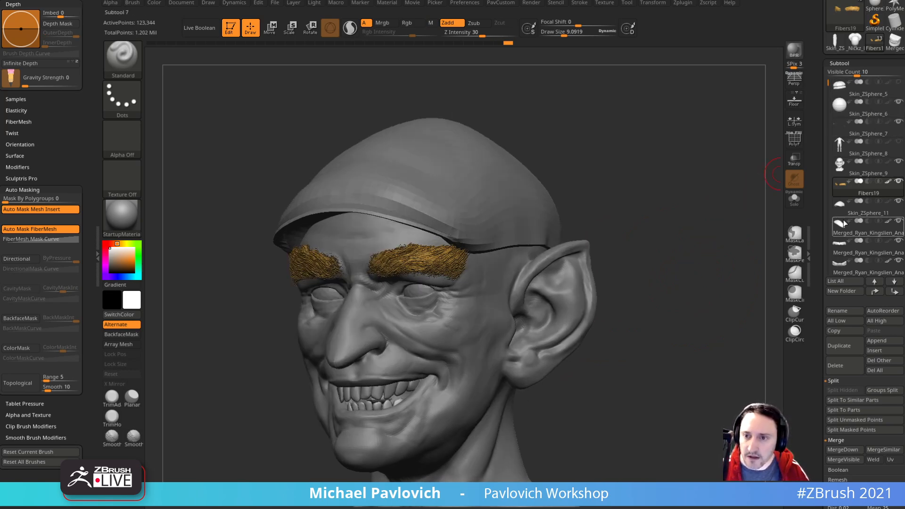
{"action": "left_click", "coordinate": [899, 202]}
{"action": "right_click_drag", "start_coordinate": [700, 236], "coordinate": [728, 222]}
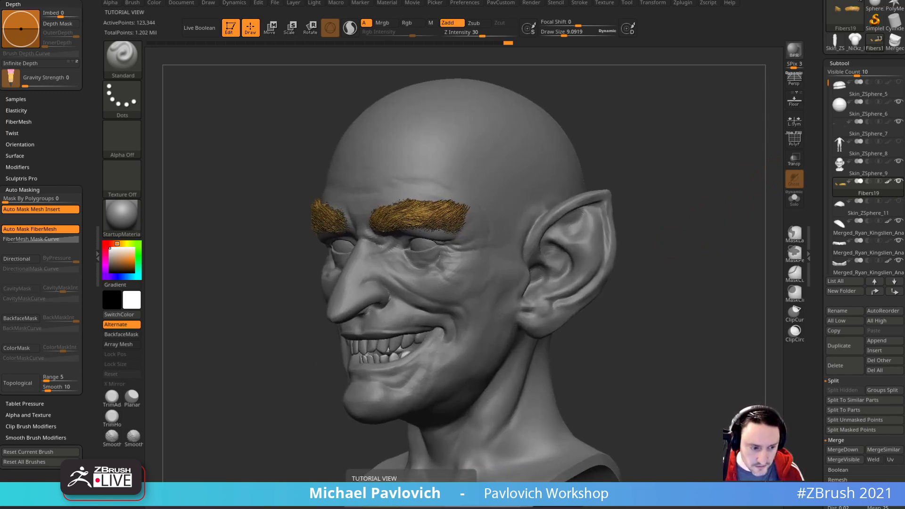
Step: Consult the leprechaun reference images in the browser, return to the sculpt and select the head subtool Skin_ZSphere_9
{"action": "left_click_drag", "start_coordinate": [390, 508], "coordinate": [391, 125]}
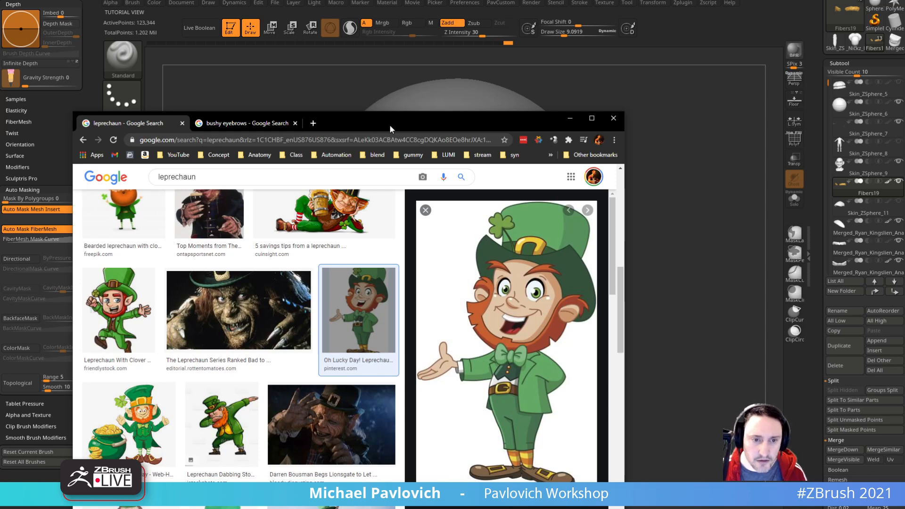
{"action": "left_click_drag", "start_coordinate": [391, 126], "coordinate": [390, 508]}
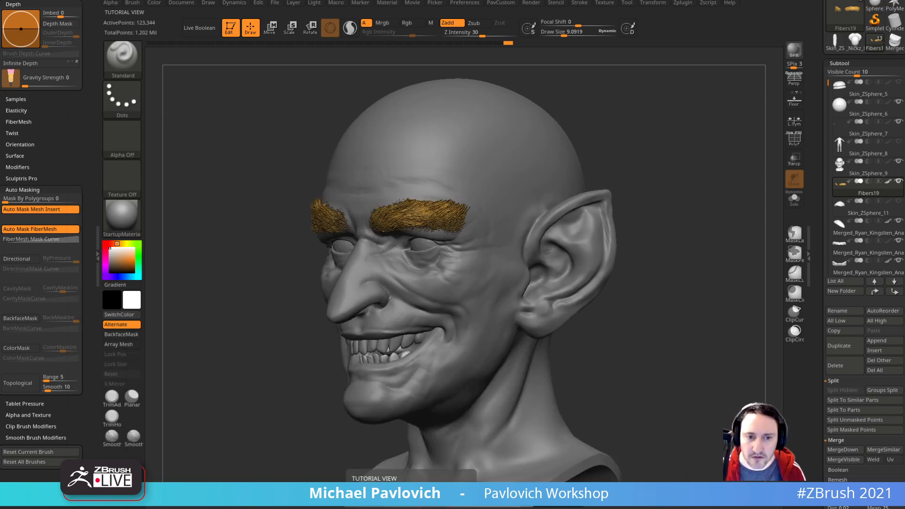
{"action": "mouse_move", "coordinate": [712, 196]}
{"action": "left_mouse_down"}
{"action": "mouse_move", "coordinate": [687, 218]}
{"action": "mouse_move", "coordinate": [486, 247]}
{"action": "left_mouse_up"}
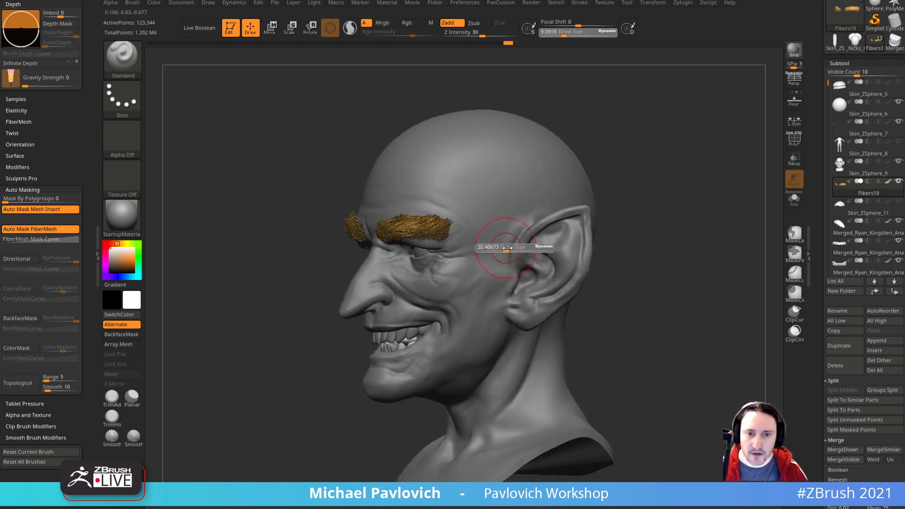
{"action": "left_click", "coordinate": [878, 175]}
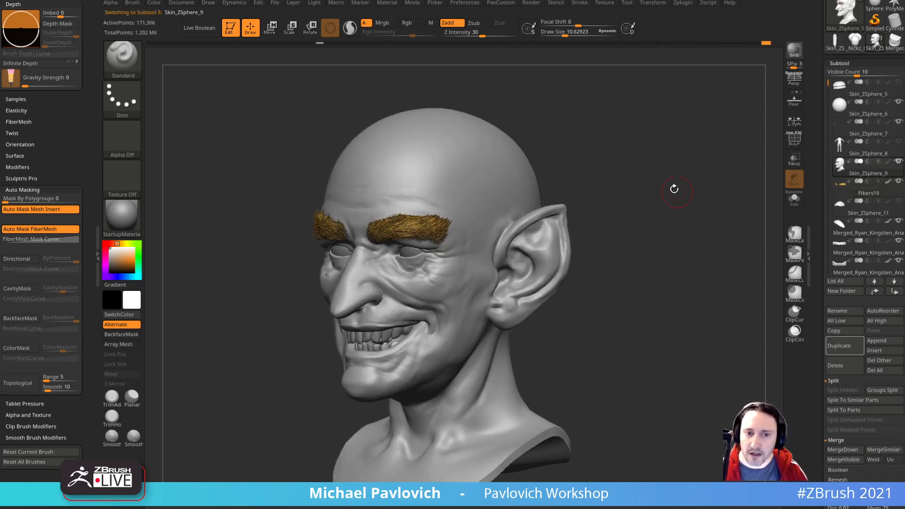
{"action": "mouse_move", "coordinate": [596, 233]}
{"action": "left_mouse_down"}
{"action": "mouse_move", "coordinate": [584, 230]}
{"action": "mouse_move", "coordinate": [596, 225]}
{"action": "mouse_move", "coordinate": [473, 269]}
{"action": "left_mouse_up"}
{"action": "left_click_drag", "start_coordinate": [612, 236], "coordinate": [607, 216]}
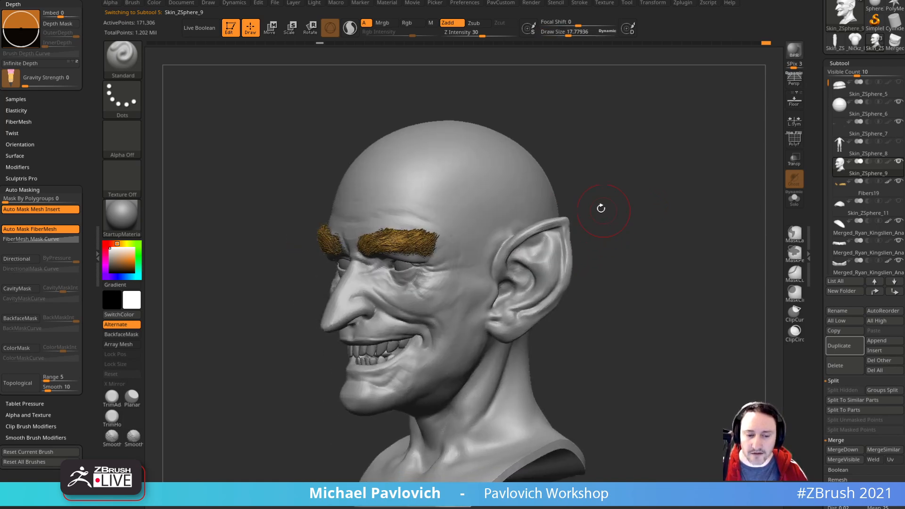
{"action": "mouse_move", "coordinate": [534, 215]}
{"action": "left_mouse_down", "text": "ctrl"}
{"action": "mouse_move", "coordinate": [502, 232]}
{"action": "mouse_move", "coordinate": [462, 330]}
{"action": "left_mouse_up", "text": "ctrl"}
{"action": "left_click_drag", "start_coordinate": [623, 250], "coordinate": [636, 212]}
{"action": "mouse_move", "coordinate": [495, 267]}
{"action": "left_mouse_down", "text": "ctrl"}
{"action": "mouse_move", "coordinate": [458, 320]}
{"action": "mouse_move", "coordinate": [478, 306]}
{"action": "left_mouse_up", "text": "ctrl"}
{"action": "left_click_drag", "start_coordinate": [647, 201], "coordinate": [633, 231]}
{"action": "left_click", "coordinate": [484, 289], "text": "ctrl"}
{"action": "left_click_drag", "start_coordinate": [589, 158], "coordinate": [587, 168]}
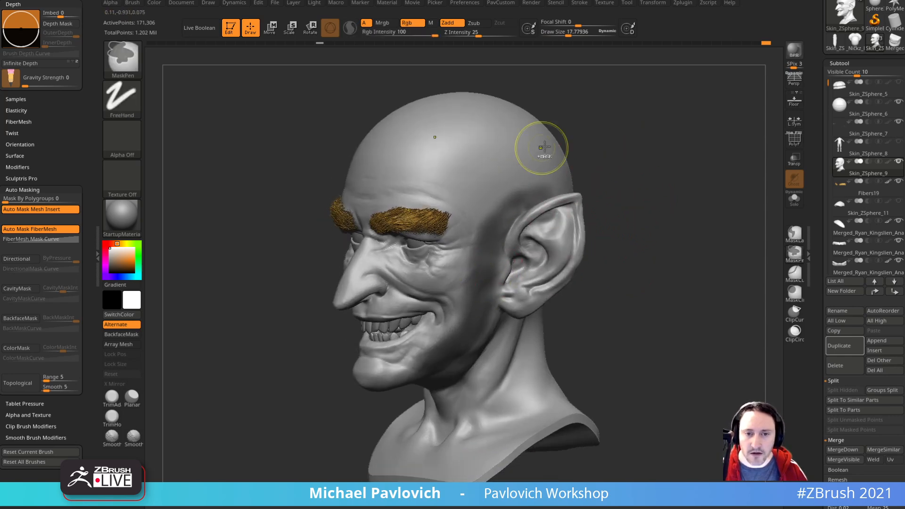
{"action": "left_click_drag", "start_coordinate": [643, 122], "coordinate": [656, 137], "text": "ctrl"}
Step: Mask a sideburn strip from in front of the ear down along the jaw at a draw size of about 10.6
{"action": "mouse_move", "coordinate": [602, 165]}
{"action": "left_mouse_down"}
{"action": "mouse_move", "coordinate": [595, 189]}
{"action": "mouse_move", "coordinate": [607, 176]}
{"action": "left_mouse_up"}
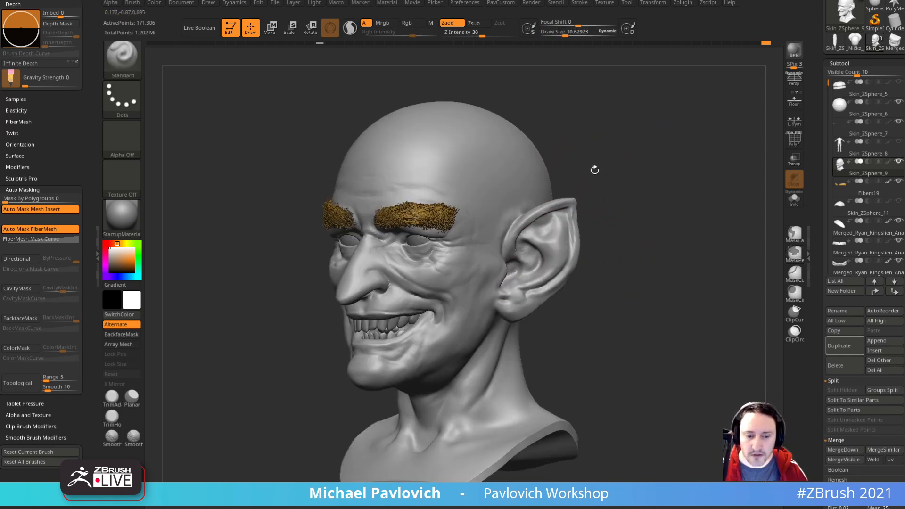
{"action": "right_click_drag", "start_coordinate": [473, 328], "coordinate": [480, 317]}
{"action": "mouse_move", "coordinate": [474, 311]}
{"action": "left_mouse_down", "text": "ctrl"}
{"action": "mouse_move", "coordinate": [450, 344]}
{"action": "mouse_move", "coordinate": [481, 304]}
{"action": "left_mouse_up", "text": "ctrl"}
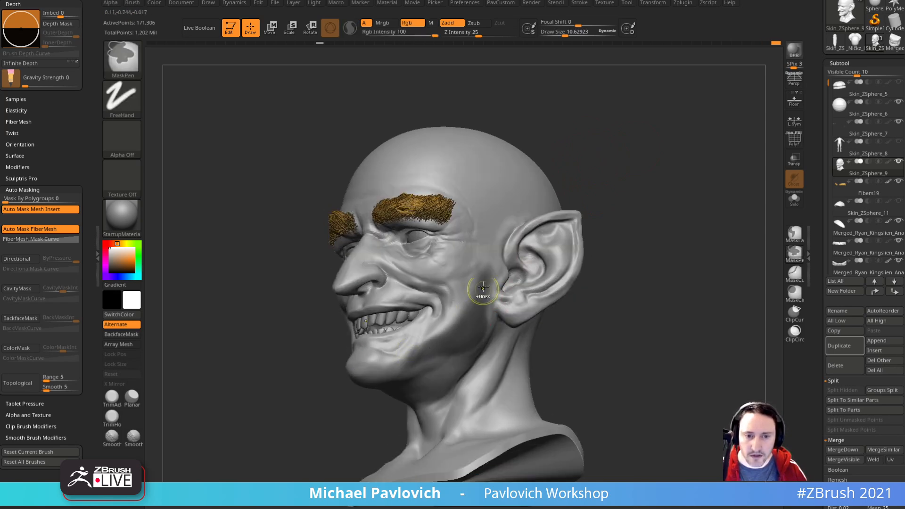
{"action": "mouse_move", "coordinate": [589, 283]}
{"action": "left_mouse_down"}
{"action": "mouse_move", "coordinate": [651, 255]}
{"action": "mouse_move", "coordinate": [629, 248]}
{"action": "mouse_move", "coordinate": [670, 249]}
{"action": "mouse_move", "coordinate": [555, 223]}
{"action": "left_mouse_up"}
Step: Make the head the active subtool again and preview FiberMesh fibers on the masked sideburns
{"action": "left_click", "coordinate": [438, 196], "text": "alt"}
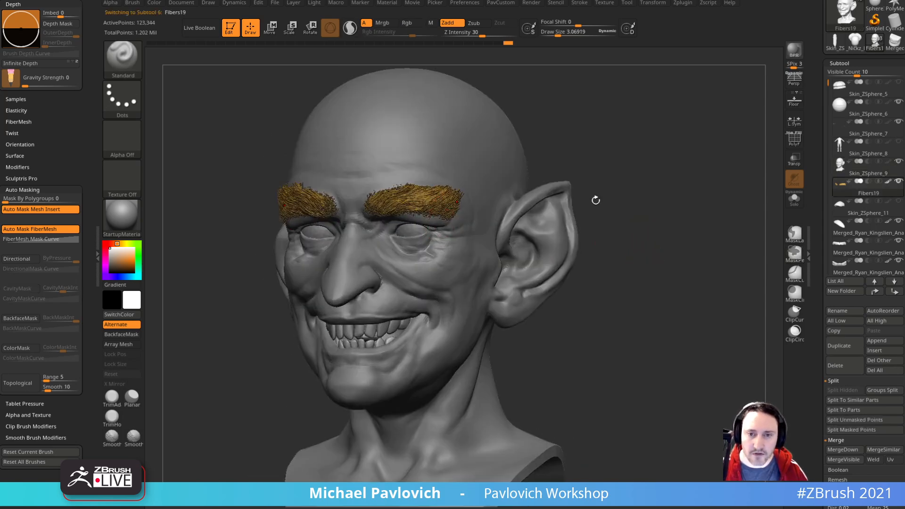
{"action": "left_click_drag", "start_coordinate": [818, 242], "coordinate": [817, 214]}
{"action": "left_click", "coordinate": [491, 174], "text": "alt"}
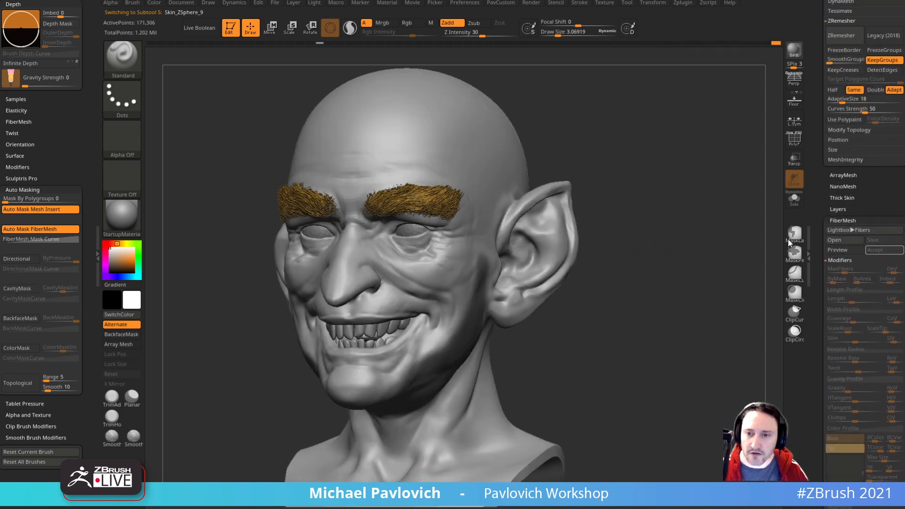
{"action": "left_click", "coordinate": [840, 250]}
{"action": "mouse_move", "coordinate": [652, 299]}
{"action": "left_mouse_down"}
{"action": "mouse_move", "coordinate": [590, 306]}
{"action": "mouse_move", "coordinate": [667, 308]}
{"action": "left_mouse_up"}
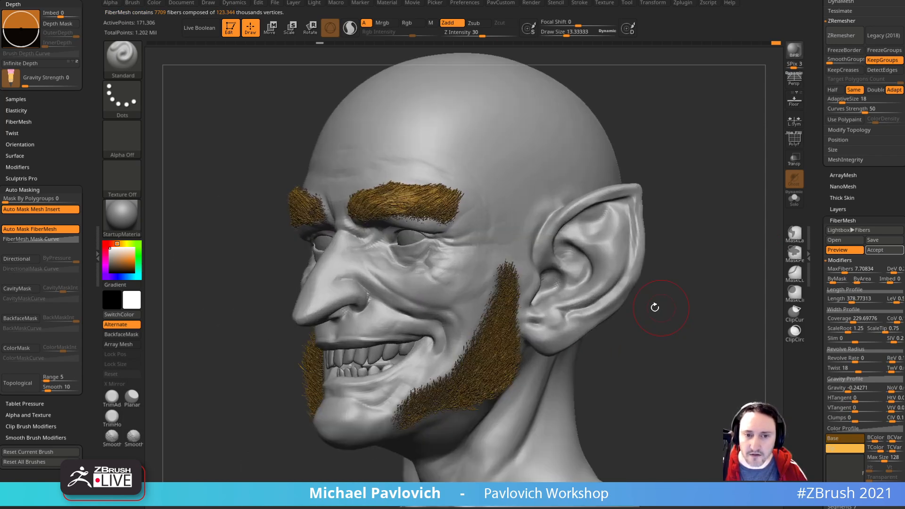
{"action": "left_click_drag", "start_coordinate": [749, 286], "coordinate": [766, 236]}
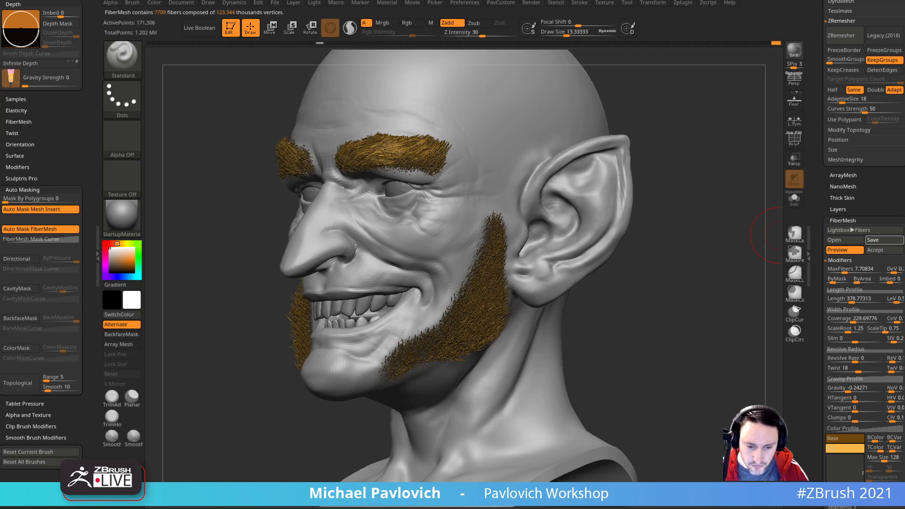
Step: Save the current fiber settings as the preset LepBeard and look it up among the LightBox fiber presets
{"action": "left_click", "coordinate": [885, 240]}
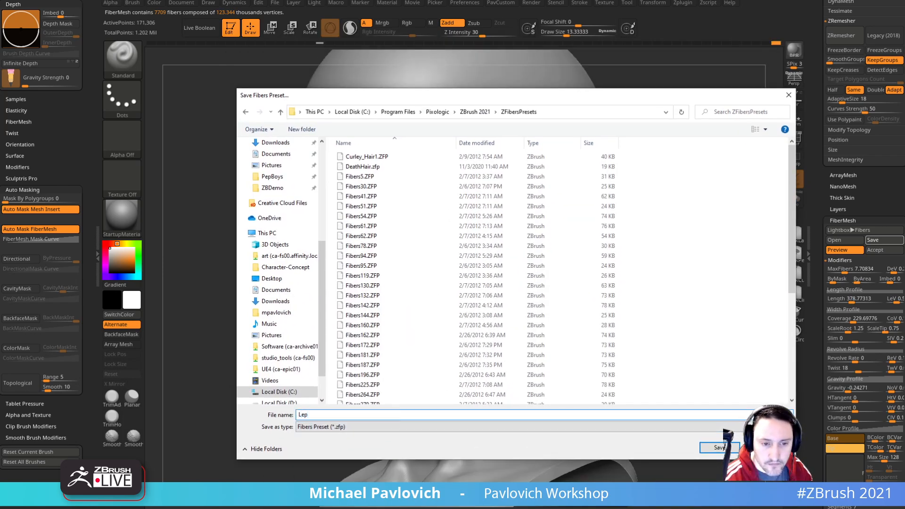
{"action": "key", "text": "Return"}
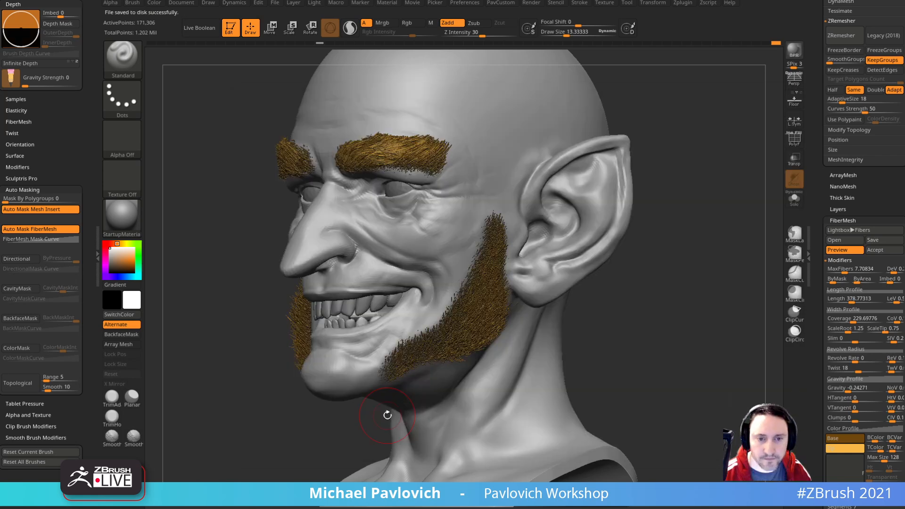
{"action": "left_click_drag", "start_coordinate": [748, 188], "coordinate": [712, 230]}
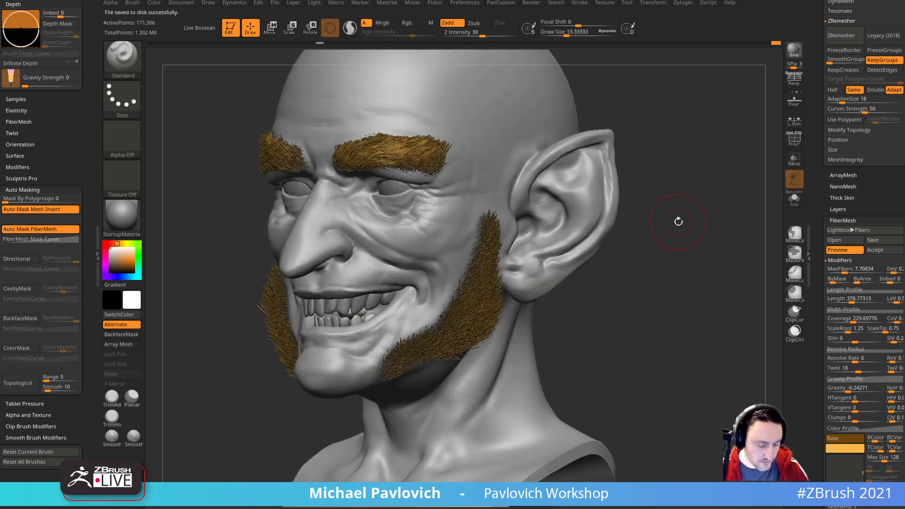
{"action": "left_click", "coordinate": [488, 56]}
{"action": "left_click", "coordinate": [849, 230]}
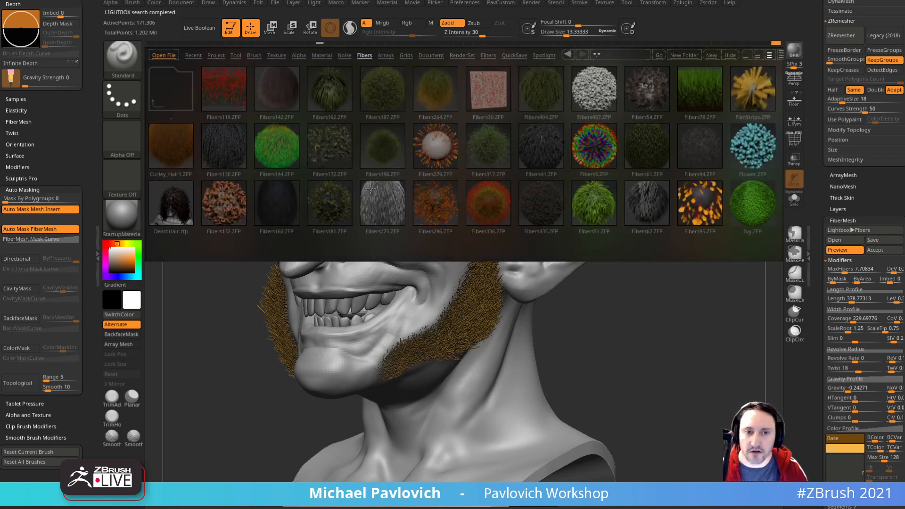
{"action": "left_click_drag", "start_coordinate": [632, 208], "coordinate": [506, 205]}
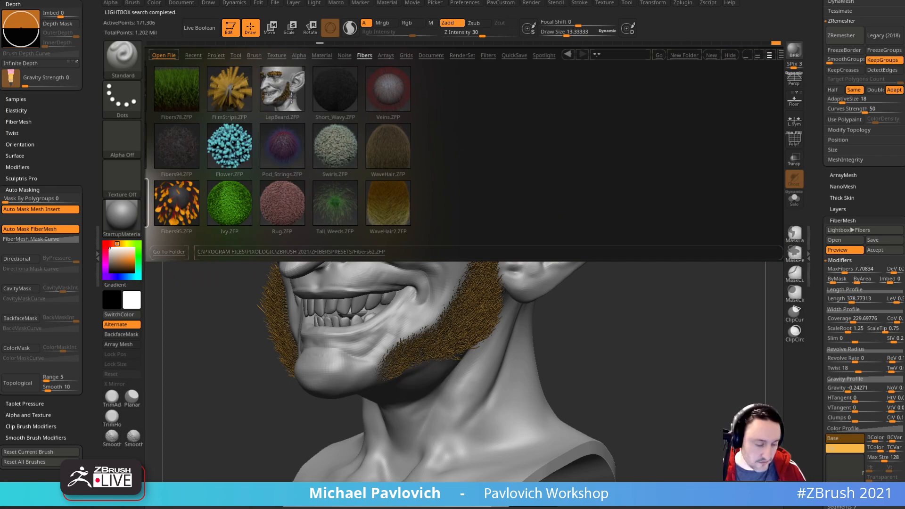
{"action": "left_click_drag", "start_coordinate": [685, 204], "coordinate": [718, 259]}
Step: Set the sideburn fibers' Gravity to about 0.3, comparing values from several view angles
{"action": "left_click_drag", "start_coordinate": [821, 215], "coordinate": [818, 101]}
{"action": "left_click_drag", "start_coordinate": [736, 204], "coordinate": [766, 198], "text": "shift"}
{"action": "left_click_drag", "start_coordinate": [855, 161], "coordinate": [868, 162]}
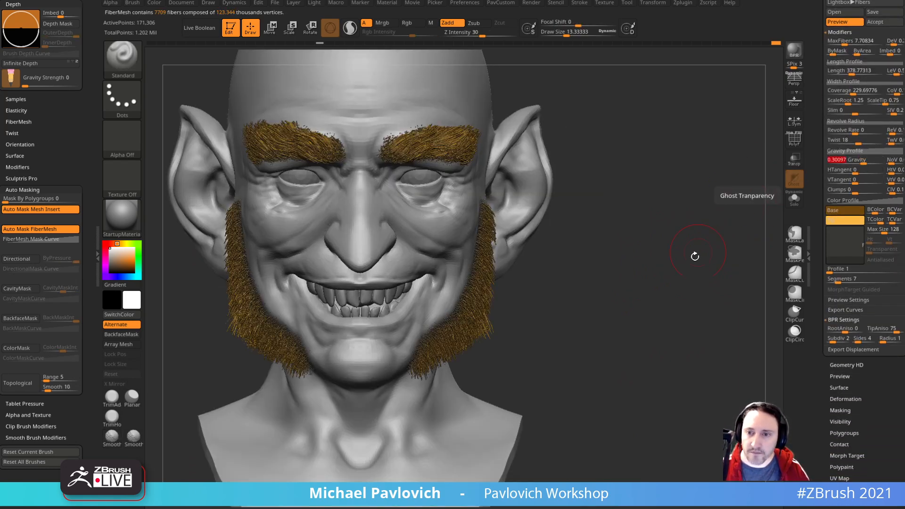
{"action": "left_click_drag", "start_coordinate": [623, 299], "coordinate": [767, 362]}
{"action": "left_click_drag", "start_coordinate": [866, 164], "coordinate": [873, 163]}
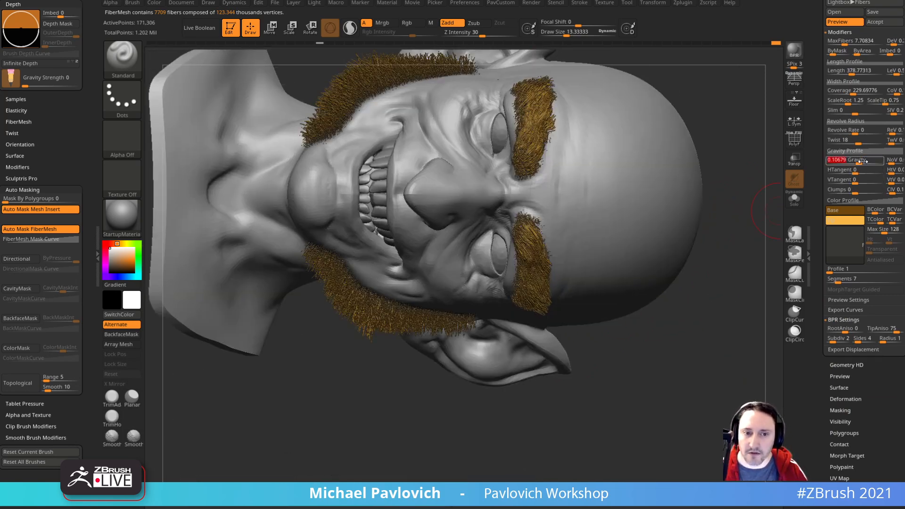
{"action": "left_click_drag", "start_coordinate": [689, 352], "coordinate": [683, 236]}
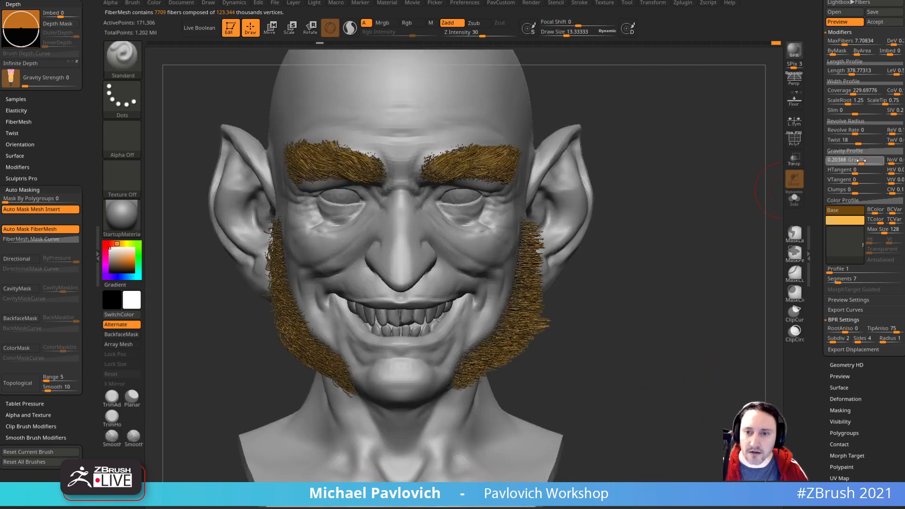
{"action": "left_click_drag", "start_coordinate": [862, 161], "coordinate": [864, 161]}
{"action": "left_click_drag", "start_coordinate": [697, 304], "coordinate": [759, 229], "text": "alt"}
Step: Thicken the sideburn fibers by raising their Coverage to about 697
{"action": "left_click", "coordinate": [859, 93]}
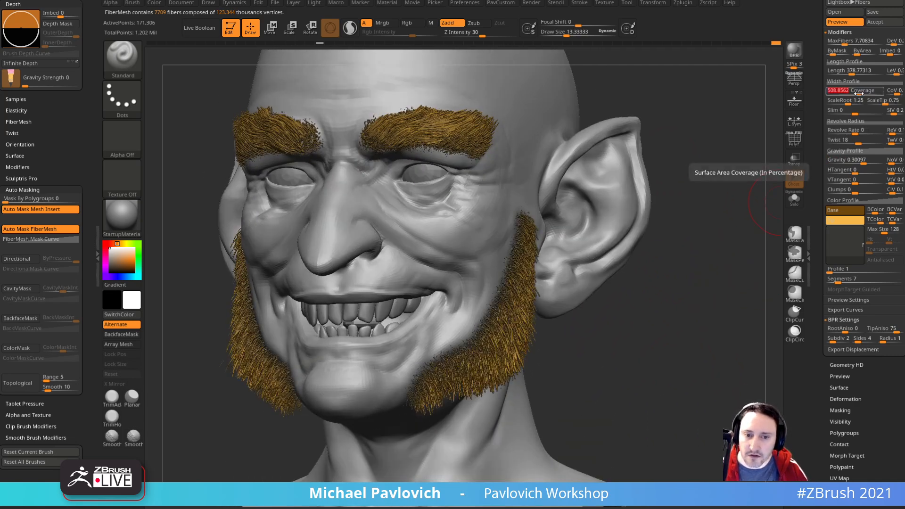
{"action": "left_click", "coordinate": [861, 90]}
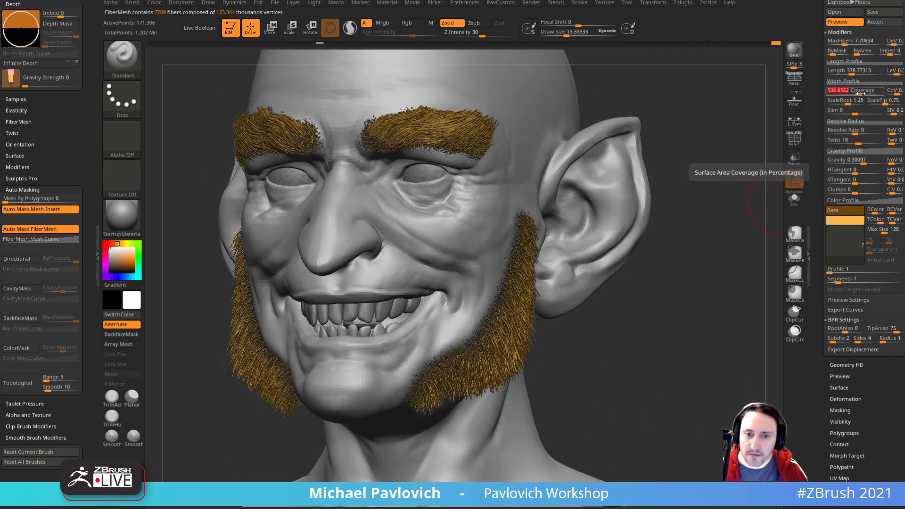
{"action": "left_click_drag", "start_coordinate": [717, 197], "coordinate": [820, 317]}
{"action": "left_click", "coordinate": [812, 243]}
{"action": "left_click", "coordinate": [795, 204]}
{"action": "left_click", "coordinate": [795, 206]}
{"action": "left_click_drag", "start_coordinate": [820, 212], "coordinate": [819, 306]}
{"action": "mouse_move", "coordinate": [774, 283]}
{"action": "left_mouse_down"}
{"action": "mouse_move", "coordinate": [705, 286]}
{"action": "mouse_move", "coordinate": [777, 288]}
{"action": "left_mouse_up"}
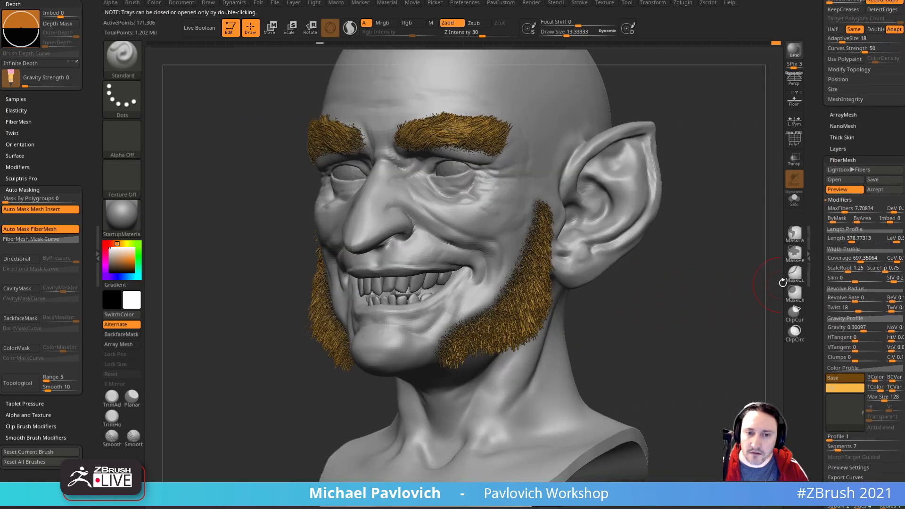
Step: Accept the sideburn fibers as a FiberMesh subtool and decline Fast Preview mode
{"action": "left_click_drag", "start_coordinate": [818, 220], "coordinate": [819, 235]}
{"action": "left_click", "coordinate": [874, 204]}
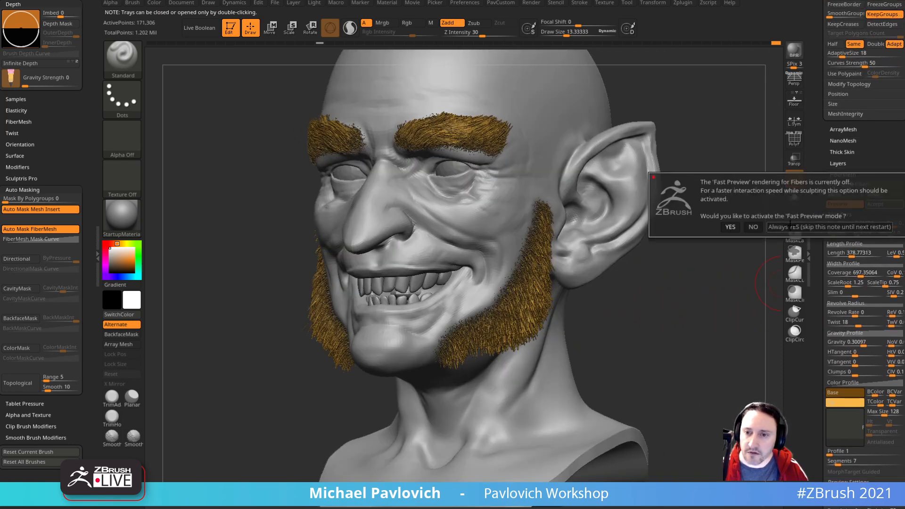
{"action": "left_click", "coordinate": [754, 227]}
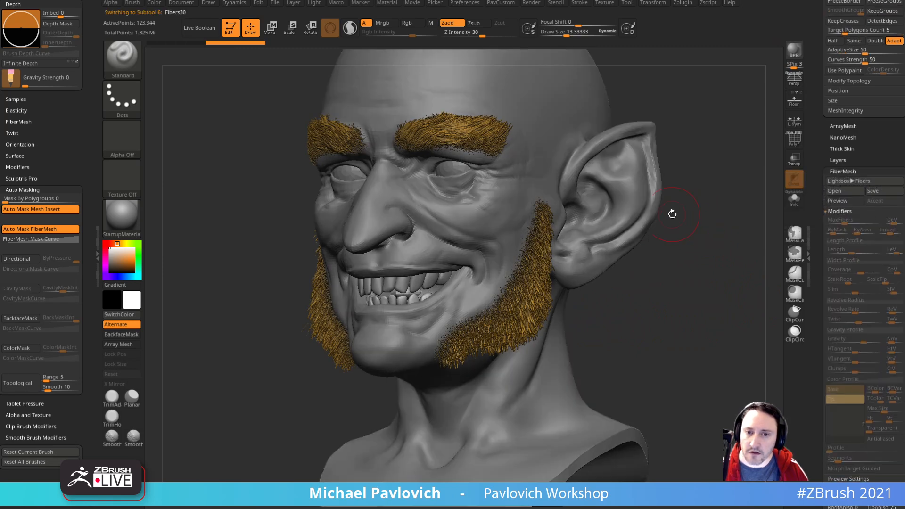
Step: Mask the head's chin and the underside of the jaw between the sideburns at a draw size of about 15.4
{"action": "mouse_move", "coordinate": [736, 221]}
{"action": "left_mouse_down"}
{"action": "mouse_move", "coordinate": [731, 247]}
{"action": "mouse_move", "coordinate": [722, 234]}
{"action": "mouse_move", "coordinate": [473, 294]}
{"action": "left_mouse_up"}
{"action": "key", "text": "s"}
{"action": "key", "text": "ctrl+z"}
{"action": "key", "text": "ctrl+z"}
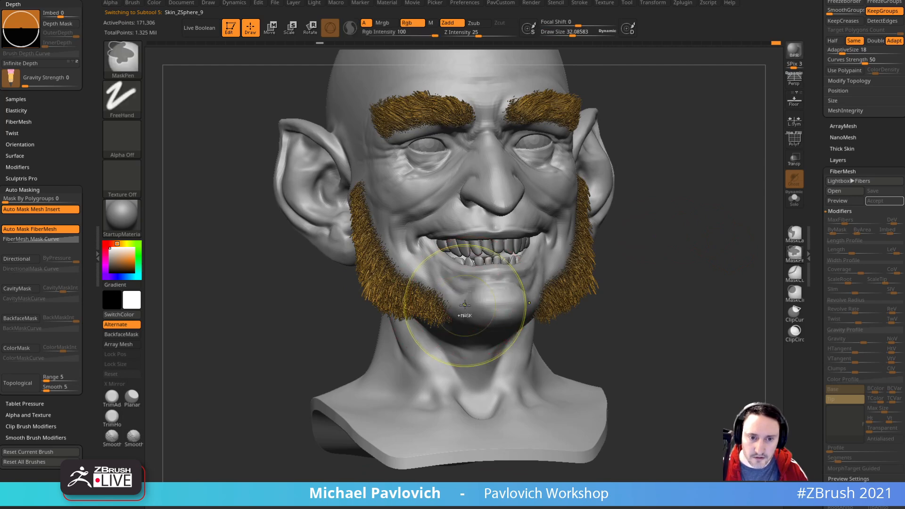
{"action": "right_click_drag", "start_coordinate": [524, 308], "coordinate": [492, 319]}
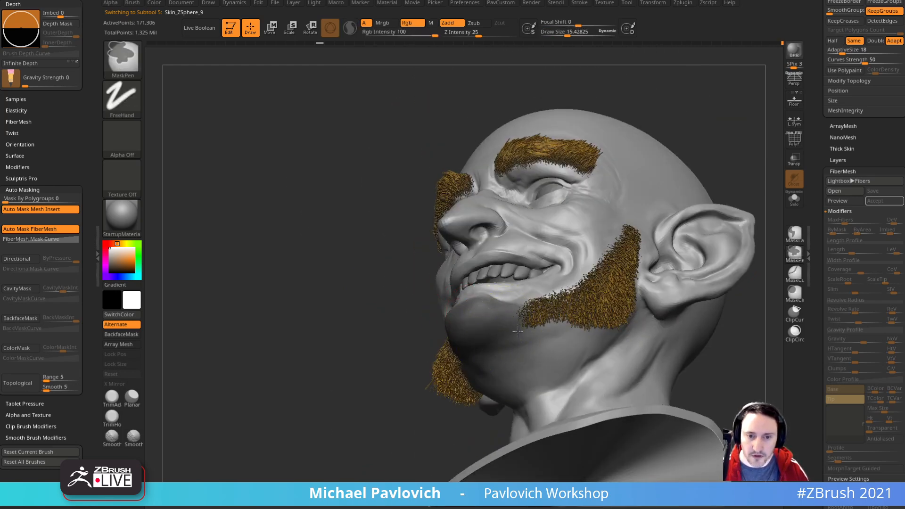
{"action": "right_click_drag", "start_coordinate": [482, 342], "coordinate": [501, 312]}
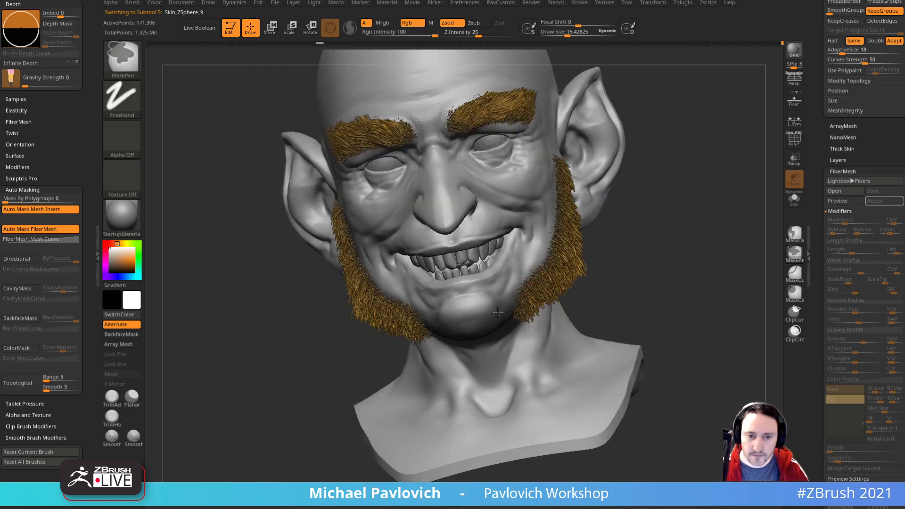
{"action": "mouse_move", "coordinate": [445, 299]}
{"action": "right_mouse_down"}
{"action": "mouse_move", "coordinate": [698, 279]}
{"action": "mouse_move", "coordinate": [720, 232]}
{"action": "mouse_move", "coordinate": [695, 285]}
{"action": "mouse_move", "coordinate": [695, 251]}
{"action": "mouse_move", "coordinate": [680, 284]}
{"action": "mouse_move", "coordinate": [408, 395]}
{"action": "mouse_move", "coordinate": [669, 283]}
{"action": "mouse_move", "coordinate": [725, 219]}
{"action": "mouse_move", "coordinate": [712, 262]}
{"action": "right_mouse_up"}
Step: Generate FiberMesh fibers on the masked chin with the current settings and accept them as the beard
{"action": "left_click", "coordinate": [838, 201]}
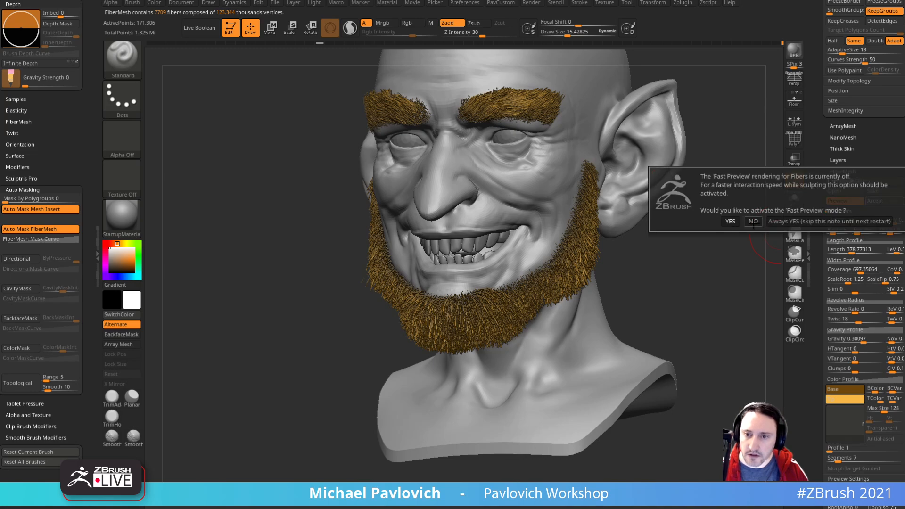
{"action": "left_click", "coordinate": [731, 221]}
{"action": "mouse_move", "coordinate": [694, 263]}
{"action": "right_mouse_down"}
{"action": "mouse_move", "coordinate": [703, 299]}
{"action": "mouse_move", "coordinate": [741, 275]}
{"action": "mouse_move", "coordinate": [713, 289]}
{"action": "mouse_move", "coordinate": [738, 288]}
{"action": "mouse_move", "coordinate": [703, 310]}
{"action": "mouse_move", "coordinate": [683, 265]}
{"action": "right_mouse_up"}
Step: Select the head subtool and mask from the top of the sideburn up the temple and over the ear
{"action": "left_click", "coordinate": [612, 356], "text": "alt"}
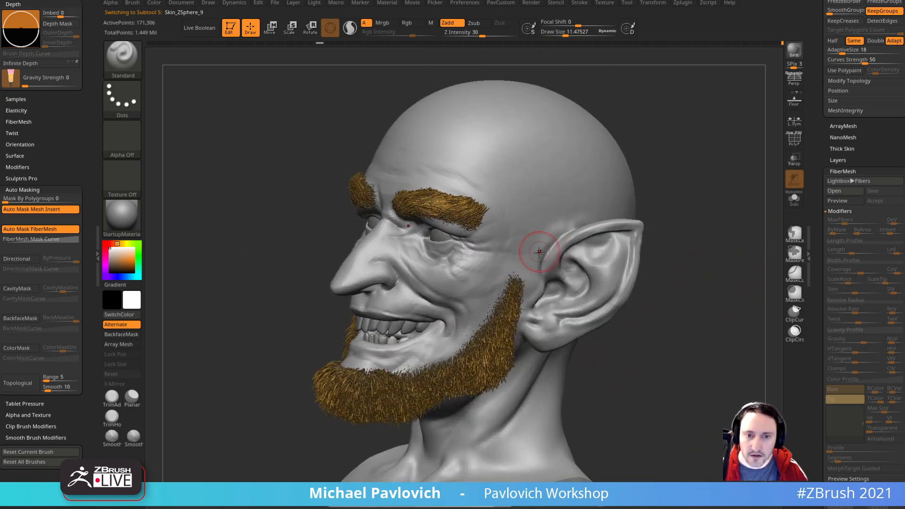
{"action": "key", "text": "ctrl"}
{"action": "left_click_drag", "start_coordinate": [500, 265], "coordinate": [562, 213], "text": "ctrl"}
{"action": "right_click_drag", "start_coordinate": [669, 170], "coordinate": [608, 176]}
{"action": "left_click_drag", "start_coordinate": [536, 243], "coordinate": [590, 210], "text": "ctrl"}
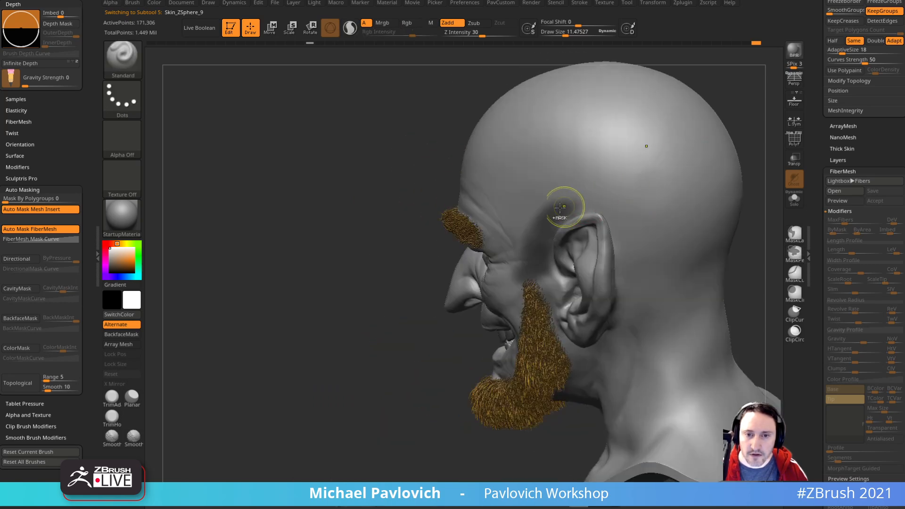
{"action": "mouse_move", "coordinate": [737, 172]}
{"action": "right_mouse_down"}
{"action": "mouse_move", "coordinate": [666, 146]}
{"action": "mouse_move", "coordinate": [519, 228]}
{"action": "right_mouse_up"}
Step: Extend the scalp hair mask around the side and back of the head behind the ears
{"action": "key", "text": "s"}
{"action": "mouse_move", "coordinate": [465, 226]}
{"action": "left_mouse_down", "text": "ctrl"}
{"action": "mouse_move", "coordinate": [561, 269]}
{"action": "mouse_move", "coordinate": [572, 240]}
{"action": "mouse_move", "coordinate": [665, 194]}
{"action": "left_mouse_up", "text": "ctrl"}
{"action": "right_click_drag", "start_coordinate": [755, 195], "coordinate": [787, 182]}
{"action": "left_click_drag", "start_coordinate": [582, 271], "coordinate": [645, 245], "text": "ctrl"}
{"action": "right_click_drag", "start_coordinate": [627, 250], "coordinate": [620, 254]}
{"action": "left_click_drag", "start_coordinate": [626, 210], "coordinate": [542, 231], "text": "ctrl"}
{"action": "mouse_move", "coordinate": [533, 232]}
{"action": "right_mouse_down"}
{"action": "mouse_move", "coordinate": [568, 231]}
{"action": "mouse_move", "coordinate": [512, 216]}
{"action": "mouse_move", "coordinate": [651, 176]}
{"action": "mouse_move", "coordinate": [698, 203]}
{"action": "right_mouse_up"}
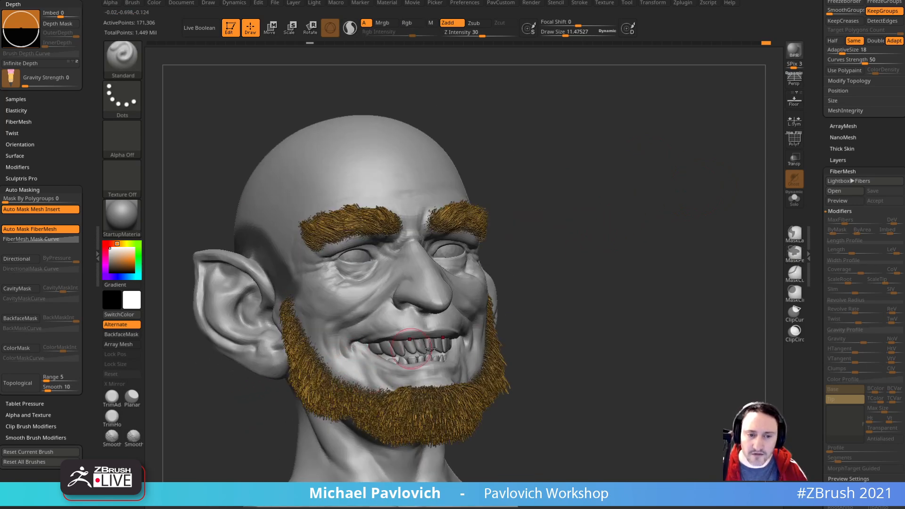
{"action": "left_click_drag", "start_coordinate": [827, 131], "coordinate": [805, 16]}
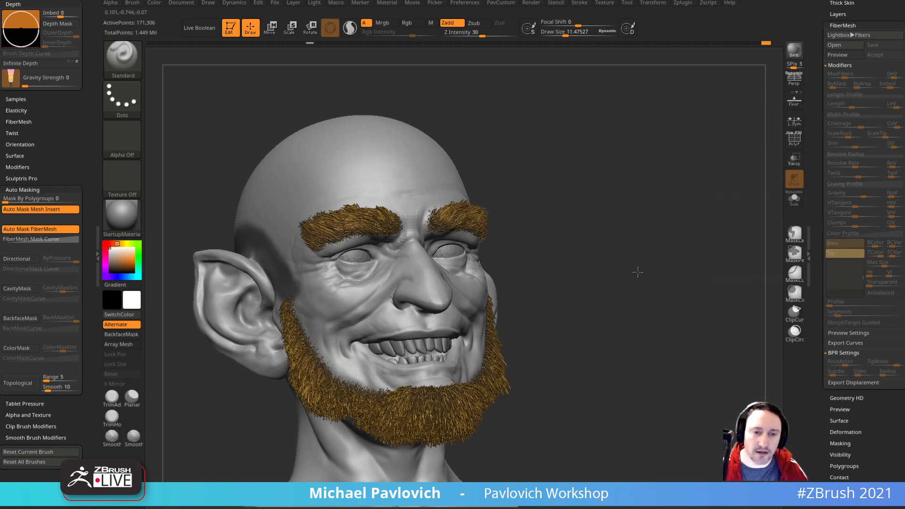
Step: Touch up the scalp hair mask at the temples between the sideburns and the ears on both sides of the head
{"action": "left_click_drag", "start_coordinate": [638, 266], "coordinate": [440, 325]}
{"action": "left_click_drag", "start_coordinate": [542, 282], "coordinate": [679, 278]}
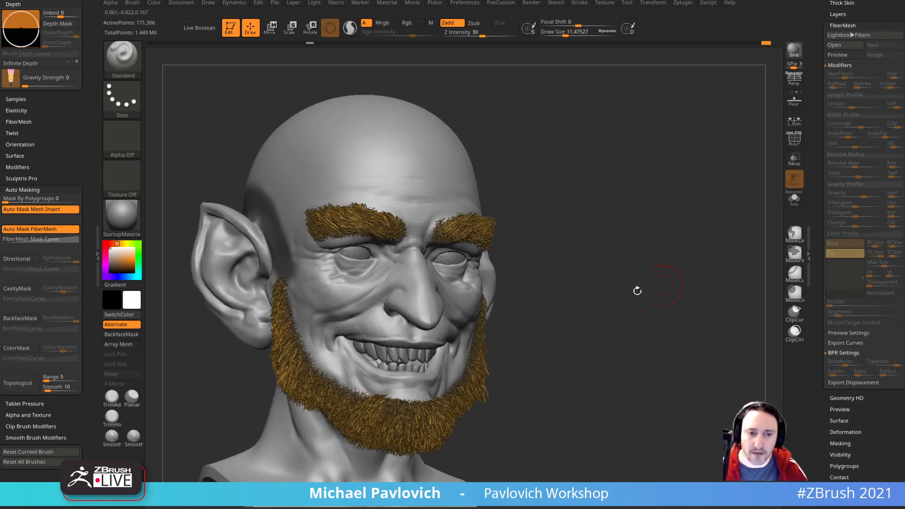
{"action": "mouse_move", "coordinate": [522, 202]}
{"action": "left_mouse_down"}
{"action": "mouse_move", "coordinate": [730, 229]}
{"action": "mouse_move", "coordinate": [669, 191]}
{"action": "mouse_move", "coordinate": [613, 235]}
{"action": "mouse_move", "coordinate": [642, 227]}
{"action": "mouse_move", "coordinate": [612, 242]}
{"action": "mouse_move", "coordinate": [643, 213]}
{"action": "left_mouse_up"}
{"action": "left_click_drag", "start_coordinate": [653, 168], "coordinate": [706, 149], "text": "ctrl"}
{"action": "mouse_move", "coordinate": [383, 401]}
{"action": "left_mouse_down", "text": "alt"}
{"action": "mouse_move", "coordinate": [384, 370]}
{"action": "mouse_move", "coordinate": [542, 359]}
{"action": "left_mouse_up", "text": "alt"}
{"action": "mouse_move", "coordinate": [586, 196]}
{"action": "left_mouse_down"}
{"action": "mouse_move", "coordinate": [728, 121]}
{"action": "mouse_move", "coordinate": [740, 95]}
{"action": "mouse_move", "coordinate": [661, 134]}
{"action": "mouse_move", "coordinate": [694, 144]}
{"action": "mouse_move", "coordinate": [698, 210]}
{"action": "mouse_move", "coordinate": [531, 272]}
{"action": "left_mouse_up"}
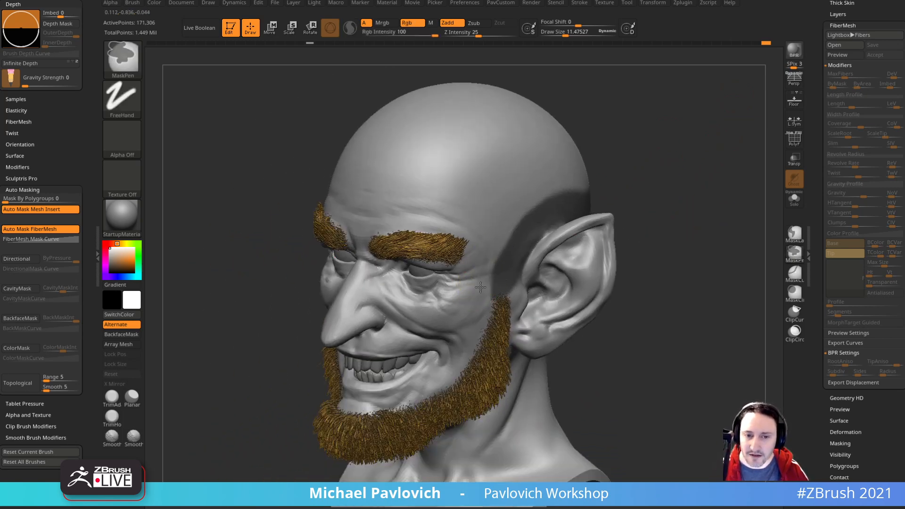
{"action": "left_click_drag", "start_coordinate": [635, 192], "coordinate": [505, 247]}
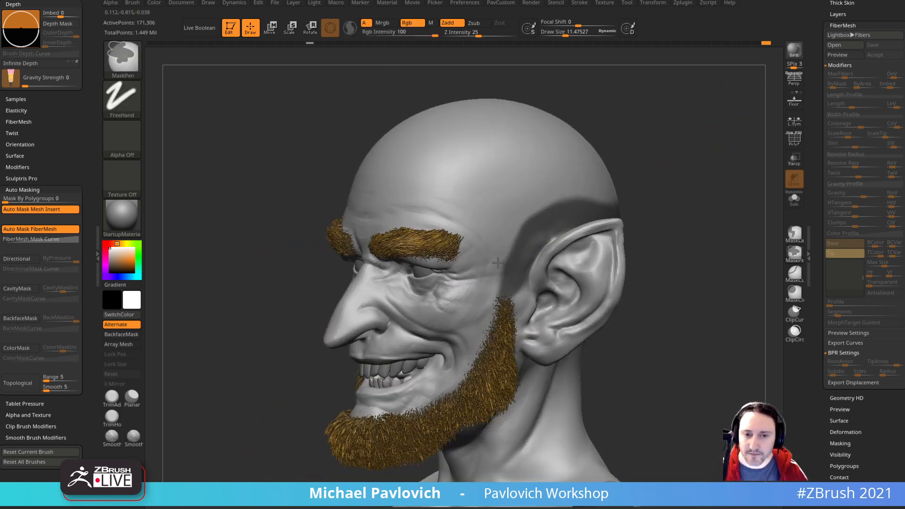
{"action": "mouse_move", "coordinate": [634, 162]}
{"action": "left_mouse_down"}
{"action": "mouse_move", "coordinate": [687, 186]}
{"action": "mouse_move", "coordinate": [606, 196]}
{"action": "mouse_move", "coordinate": [621, 200]}
{"action": "left_mouse_up"}
{"action": "left_click_drag", "start_coordinate": [598, 236], "coordinate": [634, 219]}
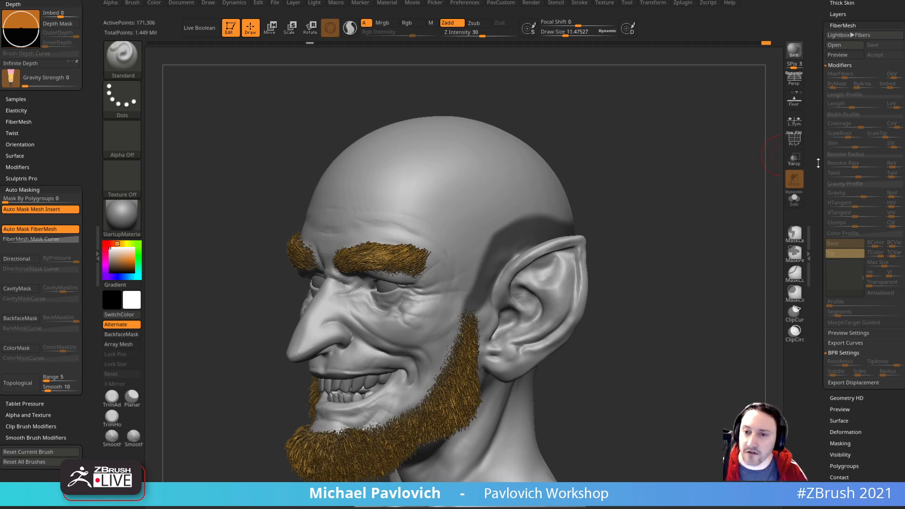
Step: Preview FiberMesh hair on the scalp mask with MaxFibers at about 22.87 and Length at about 1016.6
{"action": "left_click_drag", "start_coordinate": [818, 162], "coordinate": [818, 182]}
{"action": "left_click", "coordinate": [838, 74]}
{"action": "left_click_drag", "start_coordinate": [775, 129], "coordinate": [734, 210]}
{"action": "left_click_drag", "start_coordinate": [855, 123], "coordinate": [867, 125]}
{"action": "left_click_drag", "start_coordinate": [679, 212], "coordinate": [739, 147], "text": "shift"}
{"action": "left_click_drag", "start_coordinate": [849, 88], "coordinate": [856, 90]}
{"action": "mouse_move", "coordinate": [708, 140]}
{"action": "left_mouse_down"}
{"action": "mouse_move", "coordinate": [734, 161]}
{"action": "mouse_move", "coordinate": [712, 154]}
{"action": "left_mouse_up"}
{"action": "left_click_drag", "start_coordinate": [697, 188], "coordinate": [752, 188]}
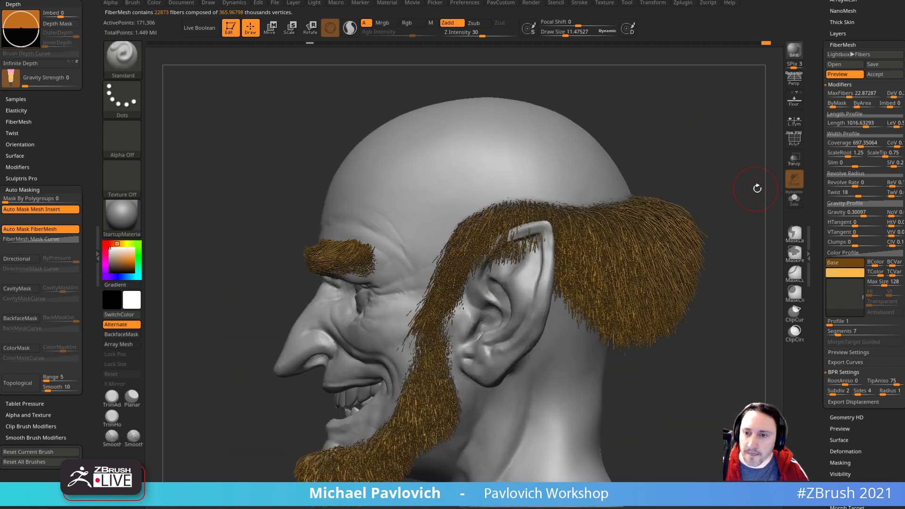
Step: Set the scalp fibers' Twist to about 15.73 and Gravity to about 0.417
{"action": "left_click", "coordinate": [861, 194]}
{"action": "left_click_drag", "start_coordinate": [861, 195], "coordinate": [856, 195]}
{"action": "left_click", "coordinate": [859, 195]}
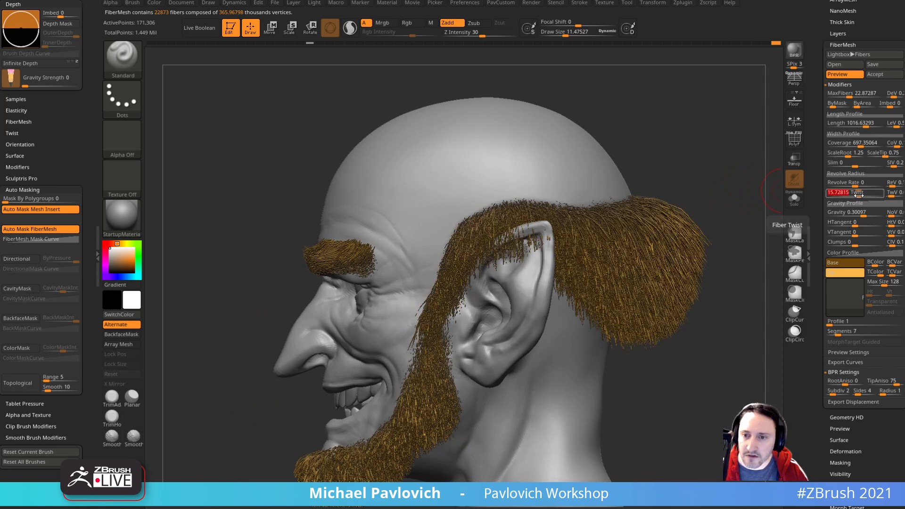
{"action": "left_click_drag", "start_coordinate": [747, 240], "coordinate": [754, 225]}
{"action": "left_click_drag", "start_coordinate": [861, 213], "coordinate": [868, 213]}
{"action": "left_click_drag", "start_coordinate": [707, 247], "coordinate": [741, 247]}
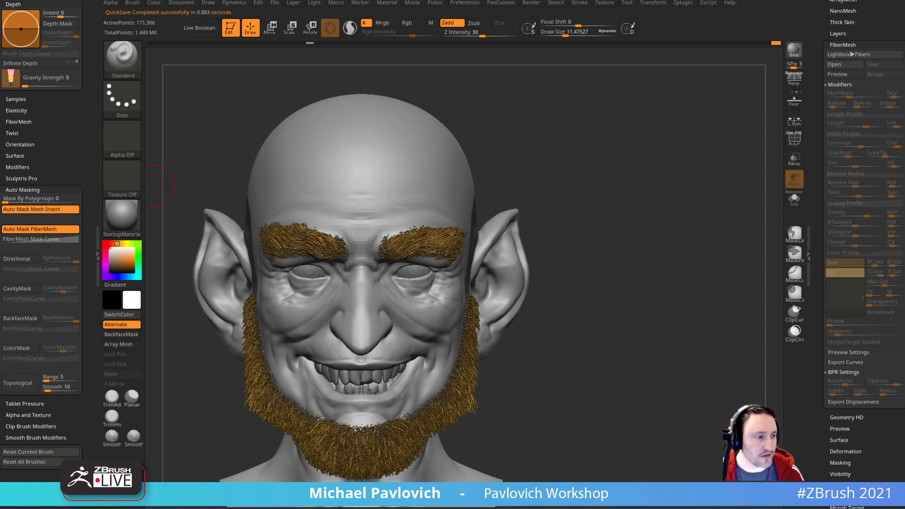
Step: Preview the scalp hair again and accept it as a FiberMesh subtool, always allowing Fast Preview mode
{"action": "left_click_drag", "start_coordinate": [657, 189], "coordinate": [766, 149]}
{"action": "left_click", "coordinate": [838, 74]}
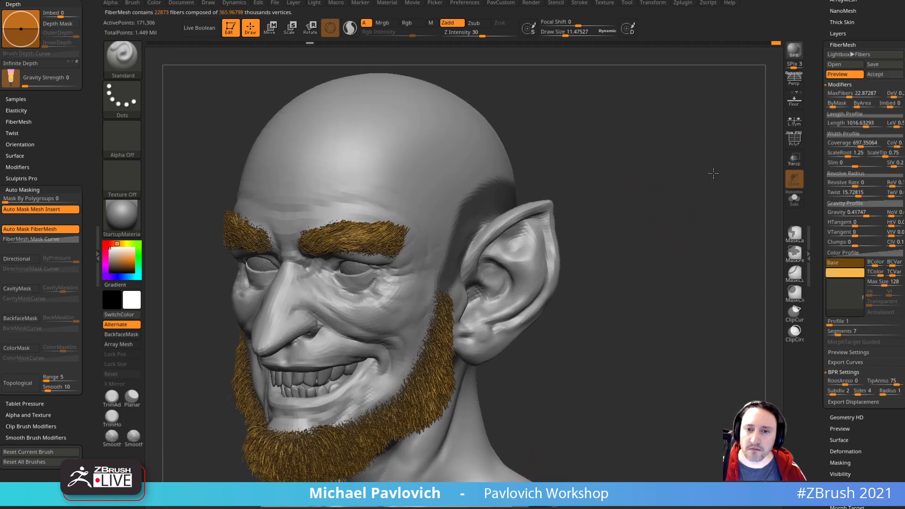
{"action": "left_click", "coordinate": [876, 74]}
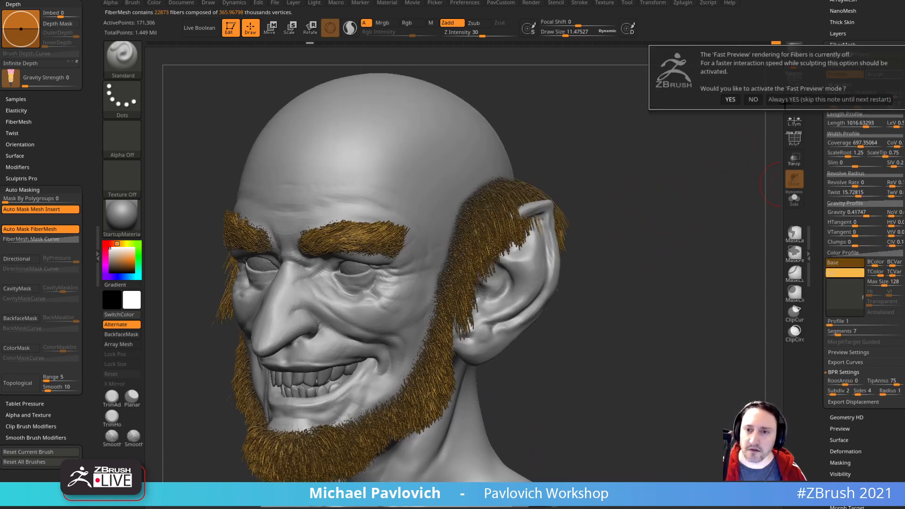
{"action": "left_click", "coordinate": [830, 100]}
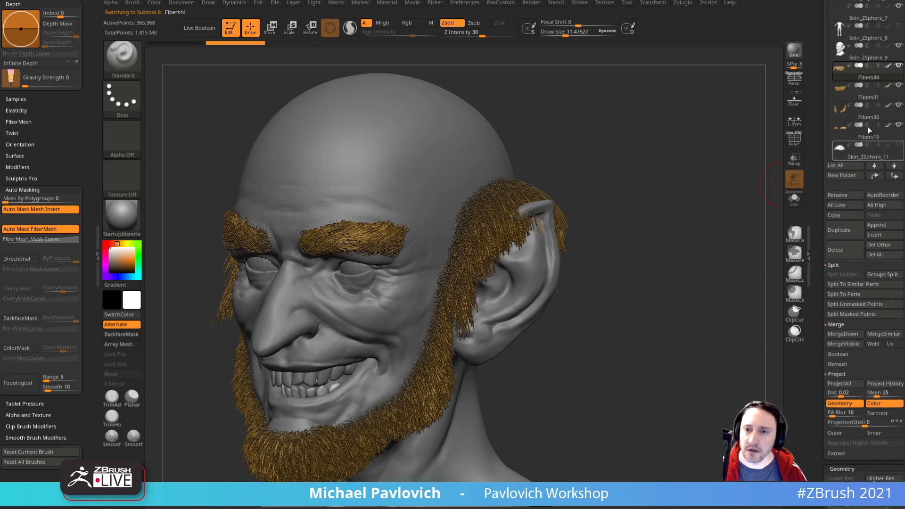
Step: Select the eyebrow fibers subtool and try thickening a brow with the Inflat brush at a draw size of about 34.1
{"action": "left_click_drag", "start_coordinate": [712, 218], "coordinate": [696, 213]}
{"action": "left_click", "coordinate": [385, 243], "text": "alt"}
{"action": "mouse_move", "coordinate": [656, 154]}
{"action": "left_mouse_down", "text": "alt"}
{"action": "mouse_move", "coordinate": [689, 180]}
{"action": "mouse_move", "coordinate": [714, 219]}
{"action": "left_mouse_up", "text": "alt"}
{"action": "left_click_drag", "start_coordinate": [676, 162], "coordinate": [710, 161]}
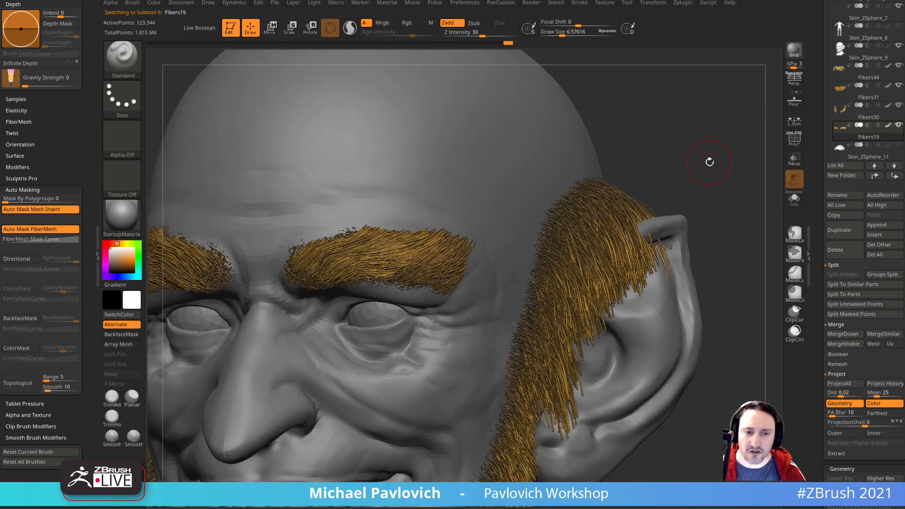
{"action": "left_click_drag", "start_coordinate": [817, 370], "coordinate": [810, 227]}
{"action": "left_click_drag", "start_coordinate": [713, 162], "coordinate": [704, 176]}
{"action": "key", "text": "b"}
{"action": "key", "text": "i"}
{"action": "key", "text": "n"}
{"action": "key", "text": "s"}
{"action": "mouse_move", "coordinate": [418, 248]}
{"action": "left_mouse_down"}
{"action": "mouse_move", "coordinate": [429, 247]}
{"action": "mouse_move", "coordinate": [396, 256]}
{"action": "left_mouse_up"}
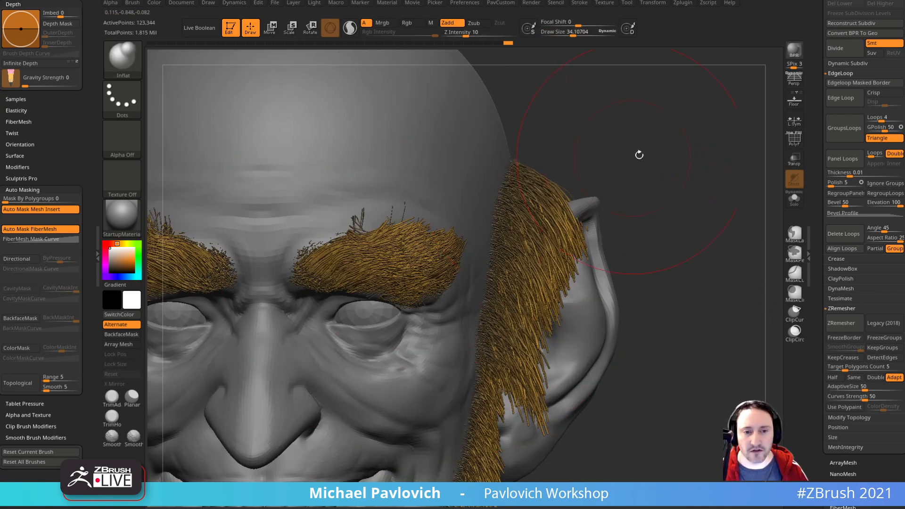
{"action": "left_click_drag", "start_coordinate": [603, 168], "coordinate": [574, 212]}
Step: Reduce the Inflat brush's draw size to about 15.4 and try it again on the eyebrow fibers
{"action": "key", "text": "s"}
{"action": "left_click_drag", "start_coordinate": [439, 253], "coordinate": [424, 253]}
{"action": "mouse_move", "coordinate": [656, 215]}
{"action": "left_mouse_down"}
{"action": "mouse_move", "coordinate": [628, 158]}
{"action": "mouse_move", "coordinate": [618, 174]}
{"action": "left_mouse_up"}
{"action": "key", "text": "s"}
{"action": "left_click_drag", "start_coordinate": [450, 230], "coordinate": [424, 229]}
{"action": "mouse_move", "coordinate": [264, 127]}
{"action": "left_mouse_down"}
{"action": "mouse_move", "coordinate": [392, 161]}
{"action": "mouse_move", "coordinate": [438, 163]}
{"action": "left_mouse_up"}
{"action": "left_click_drag", "start_coordinate": [657, 151], "coordinate": [736, 156]}
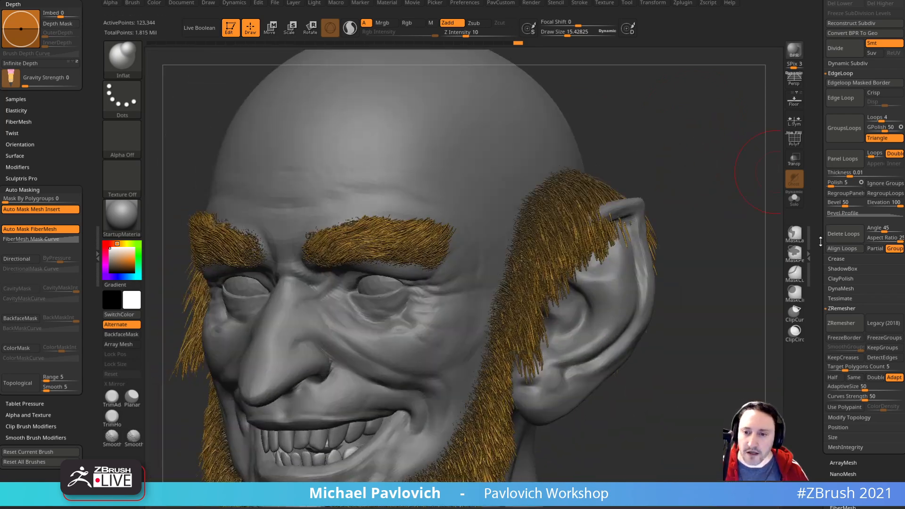
Step: Preview FiberMesh fibers on the eyebrows with Profile set to 4 and accept them without Fast Preview mode
{"action": "scroll", "coordinate": [818, 167], "scroll_direction": "down", "scroll_amount": 10}
{"action": "left_click", "coordinate": [837, 130]}
{"action": "left_click_drag", "start_coordinate": [764, 285], "coordinate": [591, 333]}
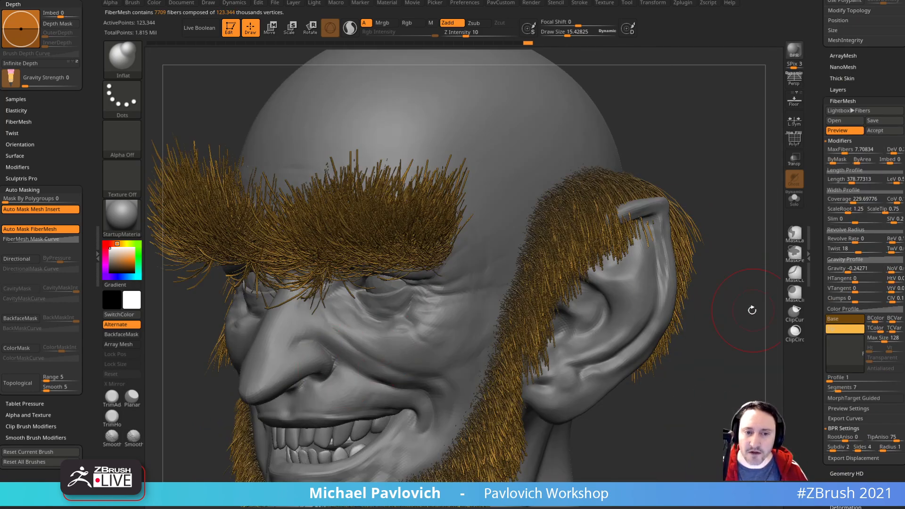
{"action": "left_click_drag", "start_coordinate": [831, 380], "coordinate": [844, 383]}
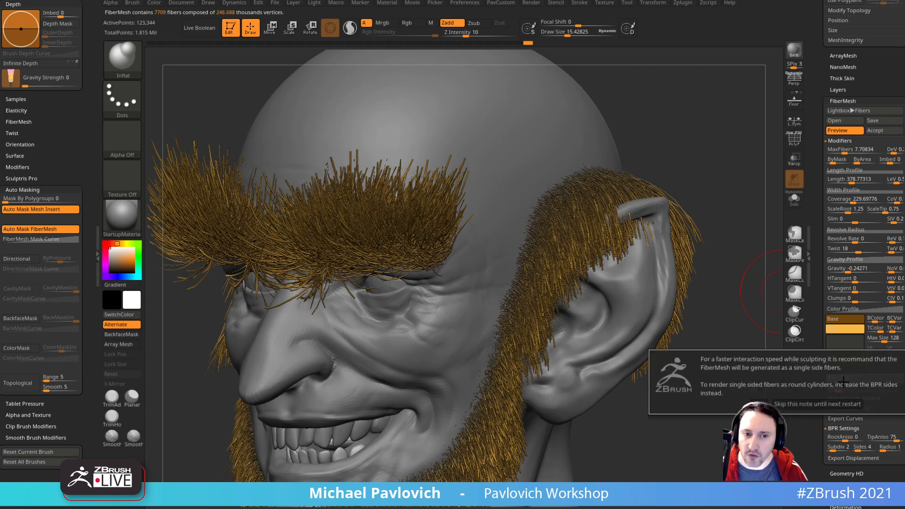
{"action": "left_click", "coordinate": [799, 404]}
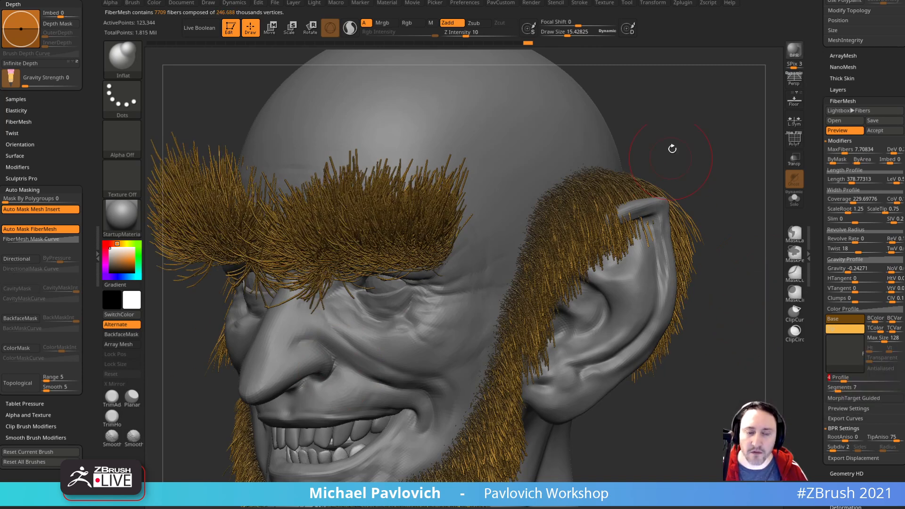
{"action": "left_click_drag", "start_coordinate": [669, 167], "coordinate": [627, 189]}
{"action": "left_click", "coordinate": [875, 132]}
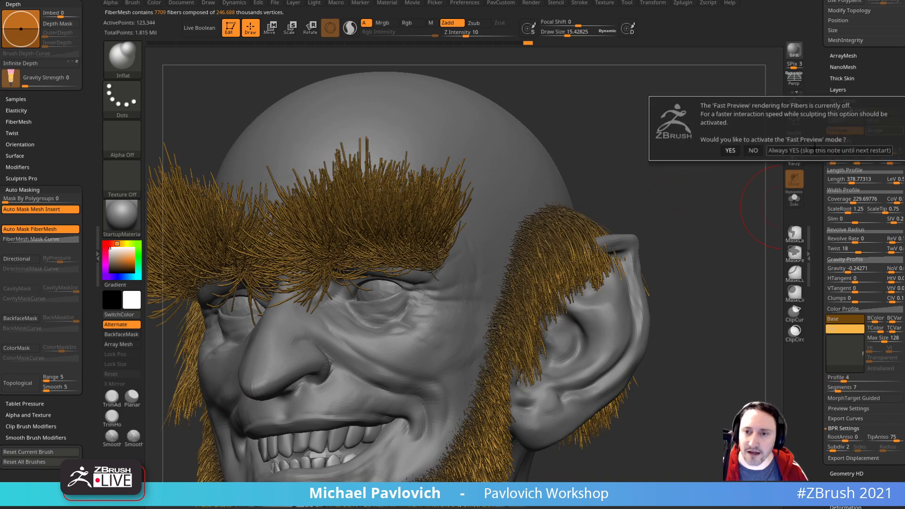
{"action": "left_click", "coordinate": [753, 151]}
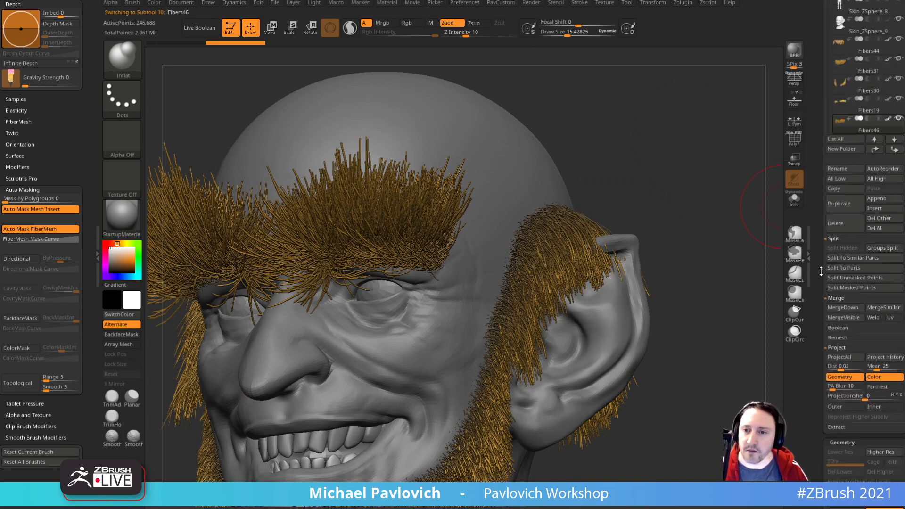
Step: Isolate the new eyebrow fibers and try thickening one brow with the Inflat brush at a draw size of about 28.3
{"action": "left_click_drag", "start_coordinate": [706, 222], "coordinate": [762, 217], "text": "alt"}
{"action": "left_click", "coordinate": [796, 202]}
{"action": "left_click_drag", "start_coordinate": [697, 178], "coordinate": [734, 246], "text": "alt"}
{"action": "mouse_move", "coordinate": [466, 243]}
{"action": "left_mouse_down"}
{"action": "mouse_move", "coordinate": [466, 221]}
{"action": "mouse_move", "coordinate": [482, 252]}
{"action": "mouse_move", "coordinate": [495, 222]}
{"action": "mouse_move", "coordinate": [540, 218]}
{"action": "left_mouse_up"}
{"action": "key", "text": "ctrl+z"}
{"action": "key", "text": "s"}
{"action": "left_click_drag", "start_coordinate": [602, 151], "coordinate": [585, 148]}
{"action": "left_click_drag", "start_coordinate": [443, 248], "coordinate": [440, 193]}
{"action": "mouse_move", "coordinate": [494, 206]}
{"action": "left_mouse_down", "text": "shift"}
{"action": "mouse_move", "coordinate": [464, 225]}
{"action": "mouse_move", "coordinate": [500, 243]}
{"action": "left_mouse_up", "text": "shift"}
{"action": "right_click_drag", "start_coordinate": [500, 243], "coordinate": [584, 213]}
{"action": "left_click_drag", "start_coordinate": [583, 213], "coordinate": [460, 243], "text": "shift"}
{"action": "mouse_move", "coordinate": [457, 253]}
{"action": "left_mouse_down"}
{"action": "mouse_move", "coordinate": [502, 224]}
{"action": "mouse_move", "coordinate": [536, 224]}
{"action": "left_mouse_up"}
{"action": "right_click_drag", "start_coordinate": [627, 194], "coordinate": [684, 178]}
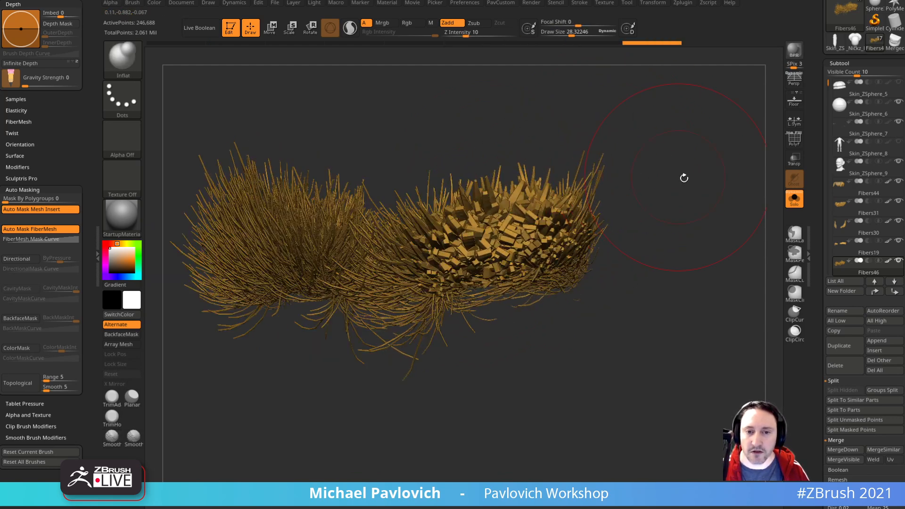
Step: Delete the inflated test fibers subtool, select the original eyebrow fibers and turn off Solo mode
{"action": "left_click", "coordinate": [844, 368]}
{"action": "left_click", "coordinate": [851, 244]}
{"action": "left_click", "coordinate": [798, 199]}
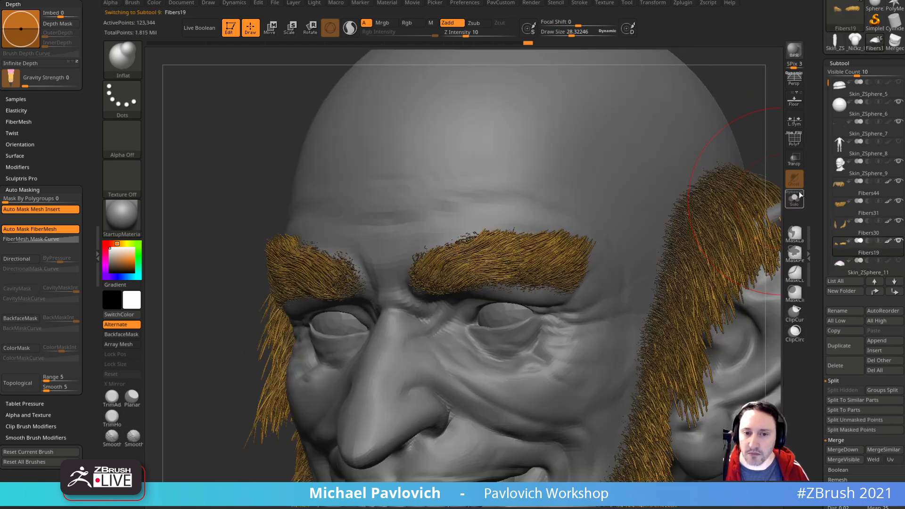
Step: Comb the scalp hair at the temple back toward the ear using the GroomBrush1 brush
{"action": "mouse_move", "coordinate": [721, 200]}
{"action": "right_mouse_down", "text": "ctrl"}
{"action": "mouse_move", "coordinate": [709, 108]}
{"action": "mouse_move", "coordinate": [712, 216]}
{"action": "right_mouse_up", "text": "ctrl"}
{"action": "key", "text": "s"}
{"action": "left_click_drag", "start_coordinate": [694, 213], "coordinate": [699, 212]}
{"action": "mouse_move", "coordinate": [612, 259]}
{"action": "right_mouse_down"}
{"action": "mouse_move", "coordinate": [596, 269]}
{"action": "mouse_move", "coordinate": [698, 207]}
{"action": "mouse_move", "coordinate": [671, 198]}
{"action": "mouse_move", "coordinate": [671, 188]}
{"action": "right_mouse_up"}
{"action": "key", "text": "b"}
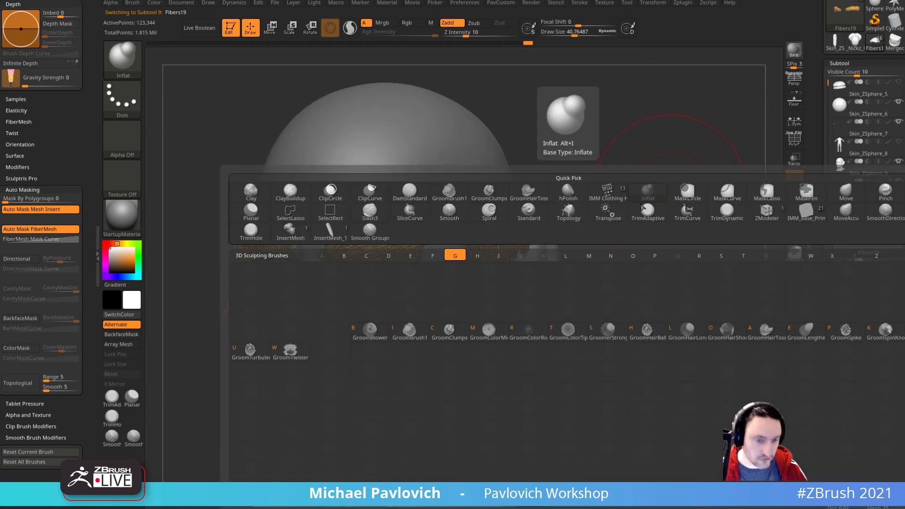
{"action": "left_click", "coordinate": [408, 332]}
{"action": "left_click", "coordinate": [650, 208], "text": "alt"}
{"action": "left_click_drag", "start_coordinate": [523, 268], "coordinate": [543, 291]}
{"action": "left_click_drag", "start_coordinate": [507, 255], "coordinate": [529, 283]}
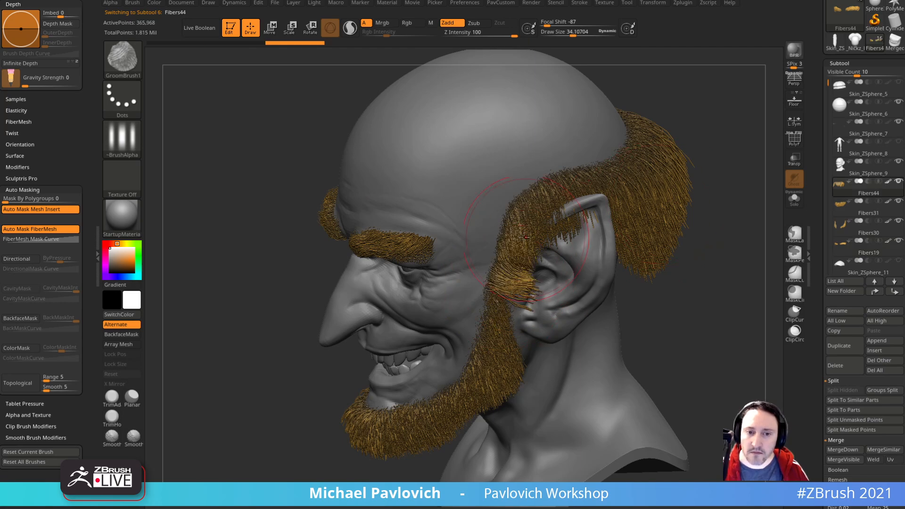
{"action": "left_click_drag", "start_coordinate": [518, 217], "coordinate": [551, 245]}
{"action": "left_click_drag", "start_coordinate": [530, 200], "coordinate": [566, 226]}
Step: Continue grooming the temple hair back and down in front of the ear at a draw size of about 34.1
{"action": "mouse_move", "coordinate": [754, 133]}
{"action": "right_mouse_down", "text": "alt"}
{"action": "mouse_move", "coordinate": [700, 195]}
{"action": "mouse_move", "coordinate": [679, 203]}
{"action": "right_mouse_up", "text": "alt"}
{"action": "left_click_drag", "start_coordinate": [523, 250], "coordinate": [566, 278]}
{"action": "left_click_drag", "start_coordinate": [519, 250], "coordinate": [566, 269]}
{"action": "right_click_drag", "start_coordinate": [684, 264], "coordinate": [594, 255]}
{"action": "left_click_drag", "start_coordinate": [528, 250], "coordinate": [562, 291]}
{"action": "mouse_move", "coordinate": [592, 278]}
{"action": "right_mouse_down"}
{"action": "mouse_move", "coordinate": [693, 253]}
{"action": "mouse_move", "coordinate": [643, 279]}
{"action": "mouse_move", "coordinate": [566, 283]}
{"action": "right_mouse_up"}
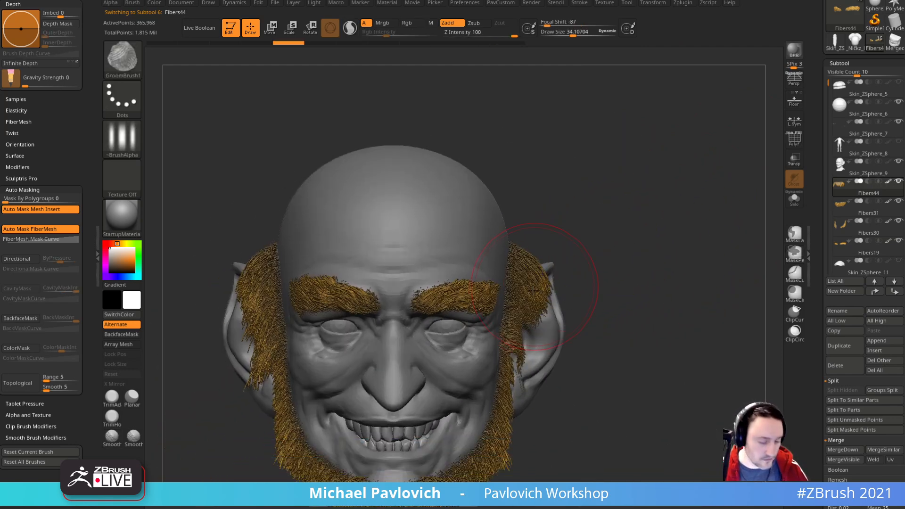
Step: Sample the hair color from the model and reset the active color to white
{"action": "key", "text": "c"}
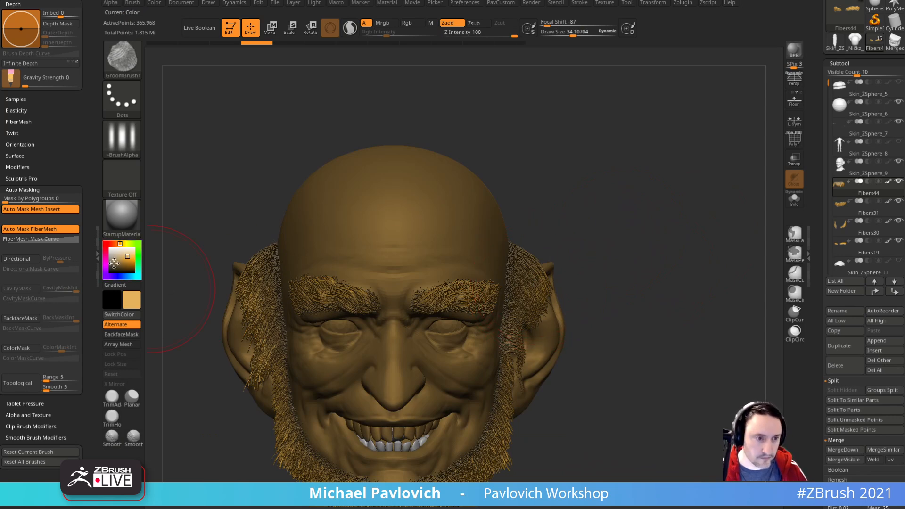
{"action": "left_click", "coordinate": [110, 245]}
{"action": "key", "text": "c"}
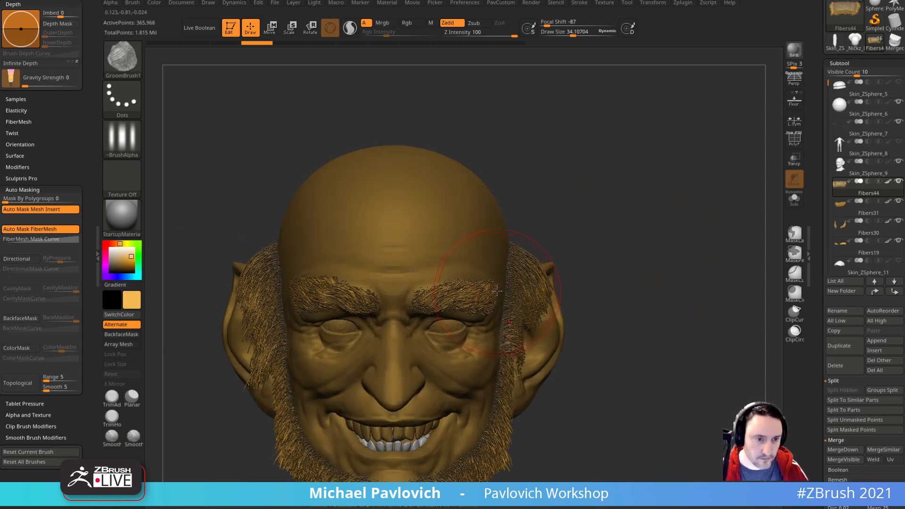
{"action": "left_click", "coordinate": [107, 244]}
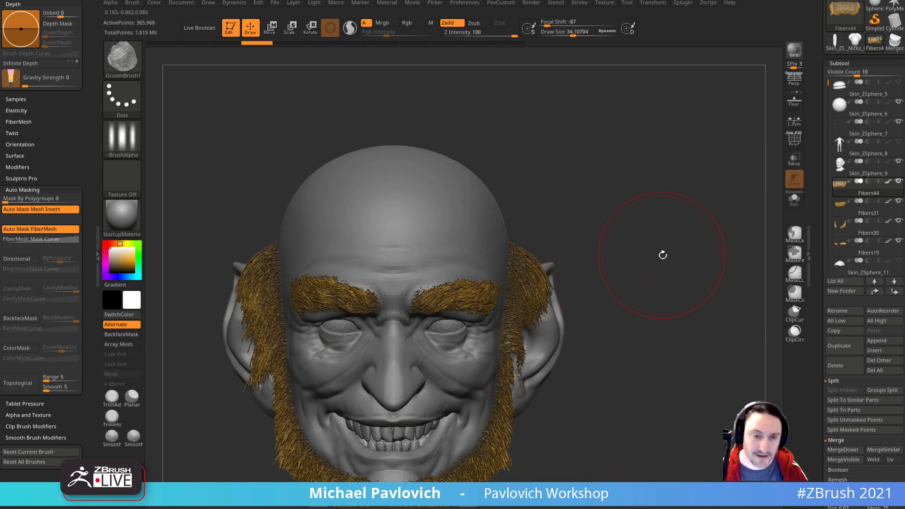
Step: Groom the hair above the ear and comb the back of the scalp hair downward with GroomBrush1
{"action": "left_click_drag", "start_coordinate": [657, 252], "coordinate": [566, 253]}
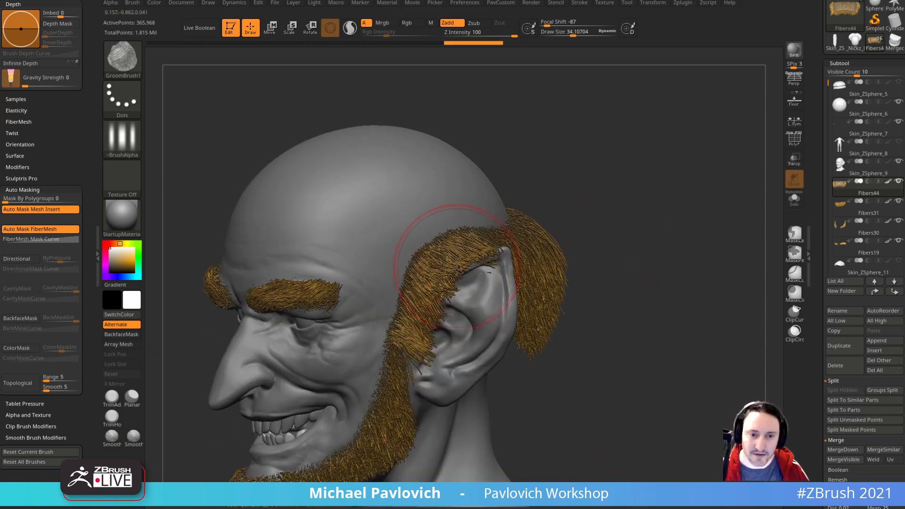
{"action": "left_click_drag", "start_coordinate": [637, 196], "coordinate": [515, 237]}
{"action": "left_click_drag", "start_coordinate": [677, 208], "coordinate": [535, 263]}
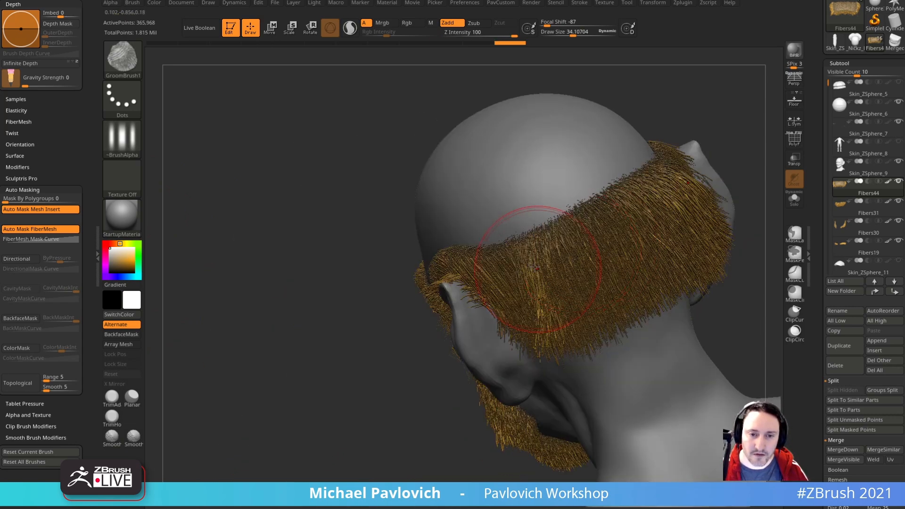
{"action": "left_click_drag", "start_coordinate": [613, 319], "coordinate": [636, 255]}
{"action": "left_click_drag", "start_coordinate": [566, 82], "coordinate": [685, 134]}
{"action": "left_click_drag", "start_coordinate": [579, 248], "coordinate": [597, 307]}
{"action": "left_click_drag", "start_coordinate": [730, 238], "coordinate": [647, 224], "text": "alt"}
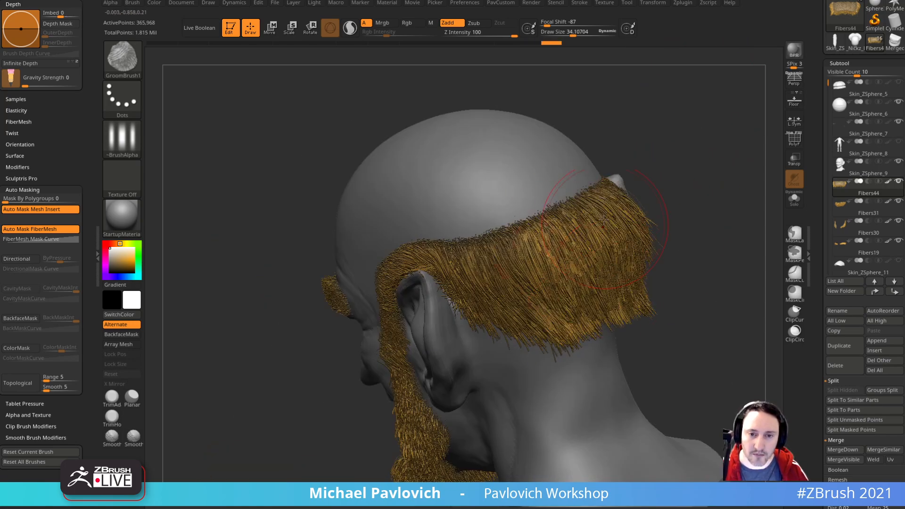
Step: Comb the hair at the back of the head and behind the ear down toward the neck
{"action": "left_click_drag", "start_coordinate": [657, 185], "coordinate": [551, 279]}
{"action": "left_click_drag", "start_coordinate": [661, 202], "coordinate": [473, 318]}
{"action": "left_click_drag", "start_coordinate": [584, 232], "coordinate": [557, 245]}
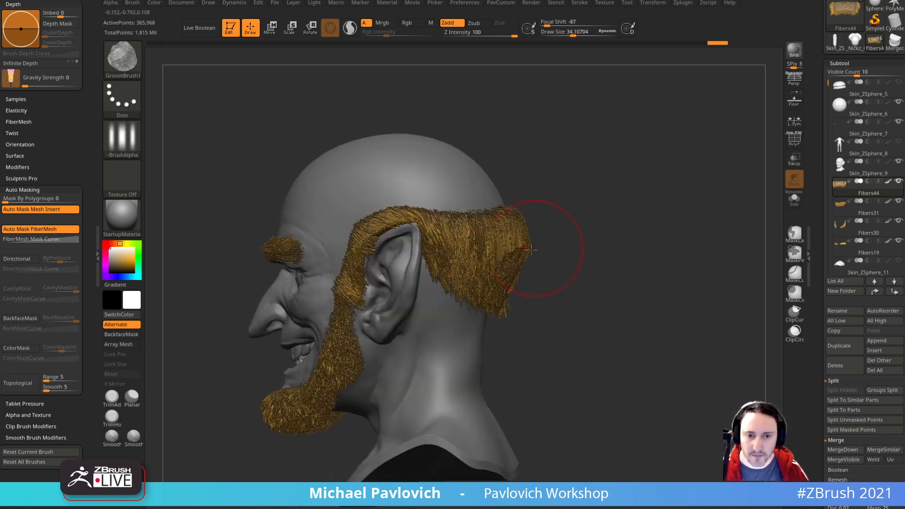
{"action": "left_click_drag", "start_coordinate": [526, 272], "coordinate": [527, 283]}
{"action": "left_click_drag", "start_coordinate": [501, 238], "coordinate": [508, 286]}
{"action": "left_click_drag", "start_coordinate": [455, 234], "coordinate": [469, 283]}
{"action": "left_click_drag", "start_coordinate": [442, 227], "coordinate": [455, 271]}
{"action": "left_click_drag", "start_coordinate": [587, 217], "coordinate": [634, 207]}
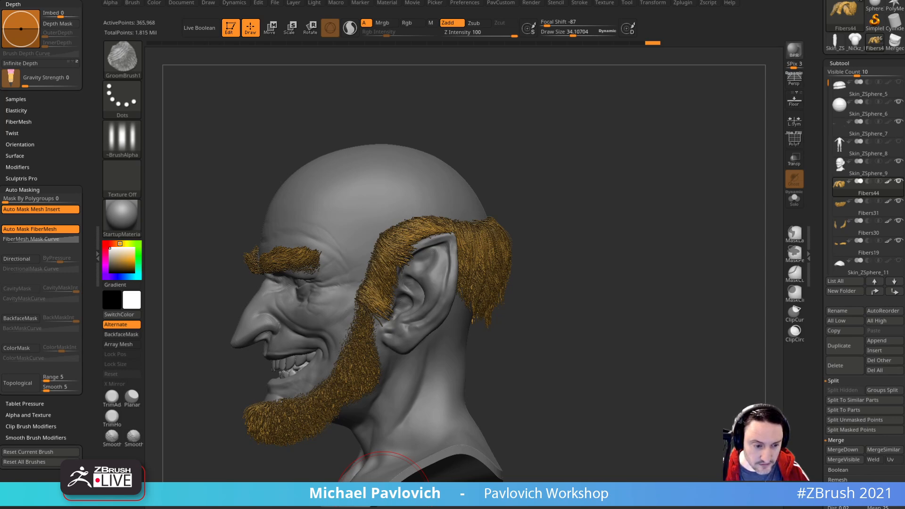
Step: Switch to the browser and review the HairProcess.jpg hair workflow reference in Google Drive
{"action": "left_click_drag", "start_coordinate": [383, 499], "coordinate": [348, 55]}
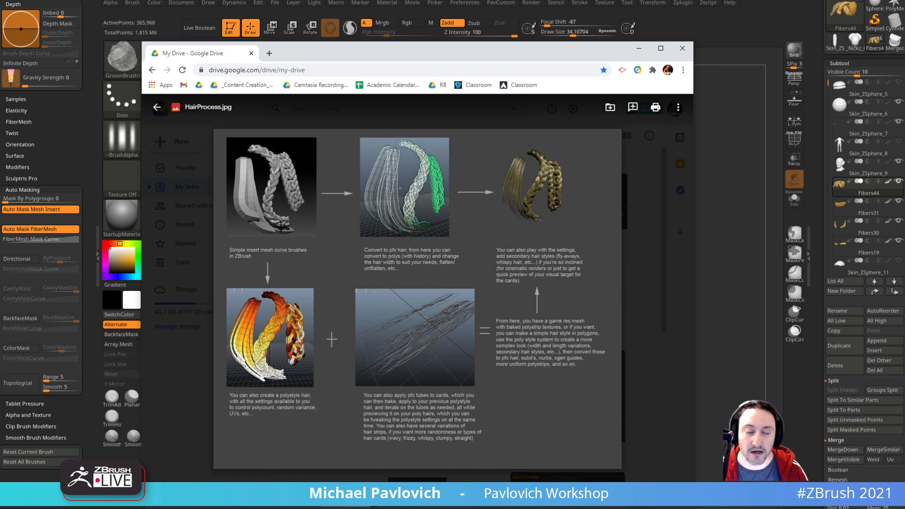
{"action": "left_click", "coordinate": [383, 497]}
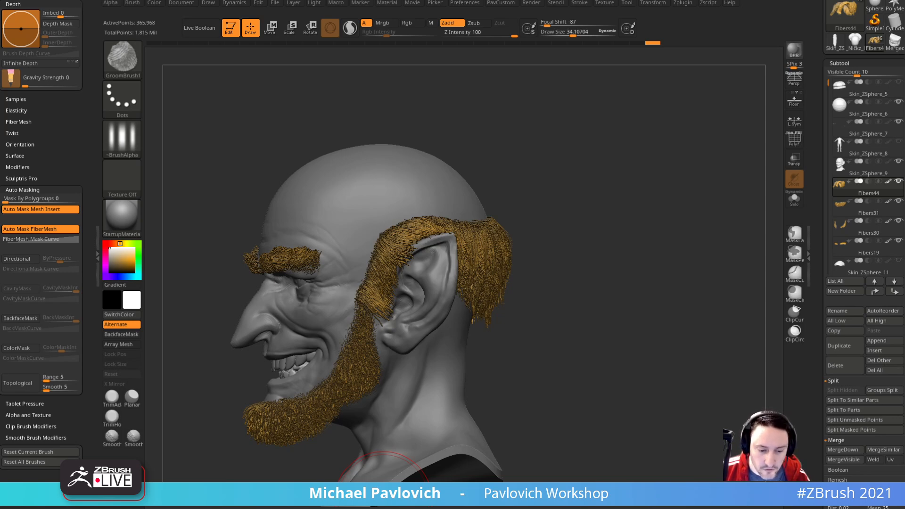
Step: Switch to the ArtStation blog in the browser, copy the link to the "Motivation and Inspiration" post and open the post
{"action": "left_click_drag", "start_coordinate": [904, 109], "coordinate": [574, 91]}
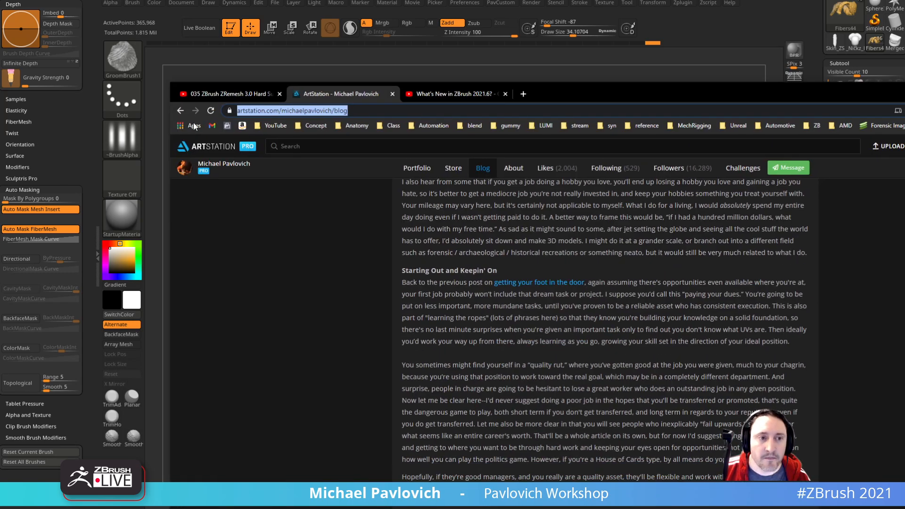
{"action": "scroll", "coordinate": [420, 304], "scroll_direction": "up", "scroll_amount": 15}
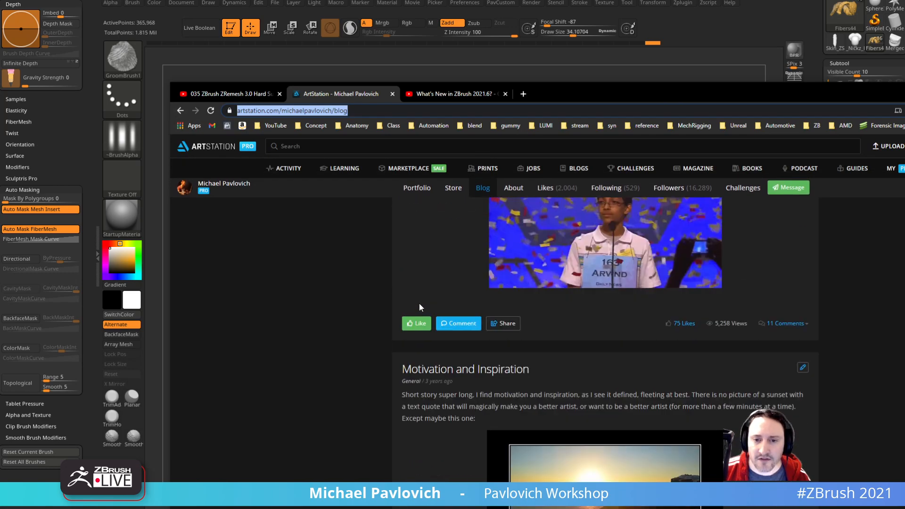
{"action": "scroll", "coordinate": [418, 335], "scroll_direction": "down", "scroll_amount": 3}
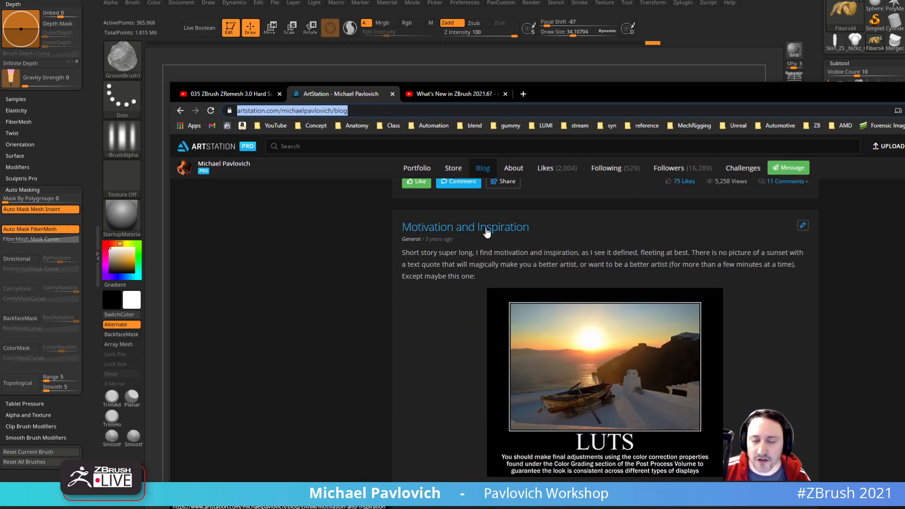
{"action": "right_click", "coordinate": [487, 230]}
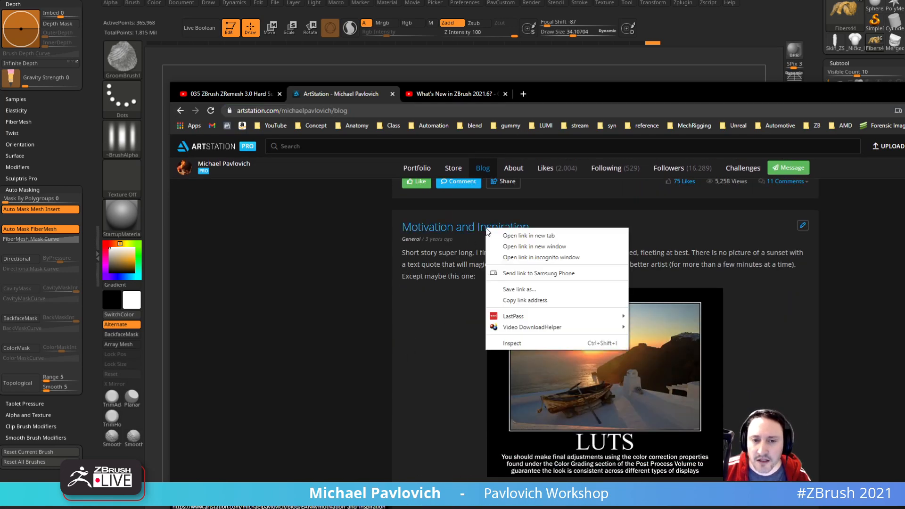
{"action": "left_click", "coordinate": [524, 301]}
{"action": "left_click", "coordinate": [439, 227]}
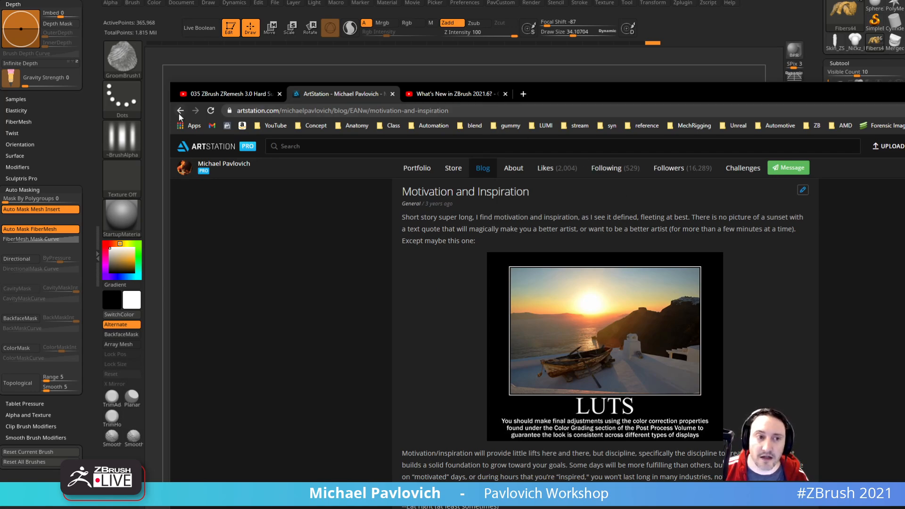
Step: Open the ZBrush Summit 2018 project from the ArtStation portfolio and play its presentation video
{"action": "left_click", "coordinate": [179, 111]}
{"action": "scroll", "coordinate": [373, 302], "scroll_direction": "down", "scroll_amount": 5}
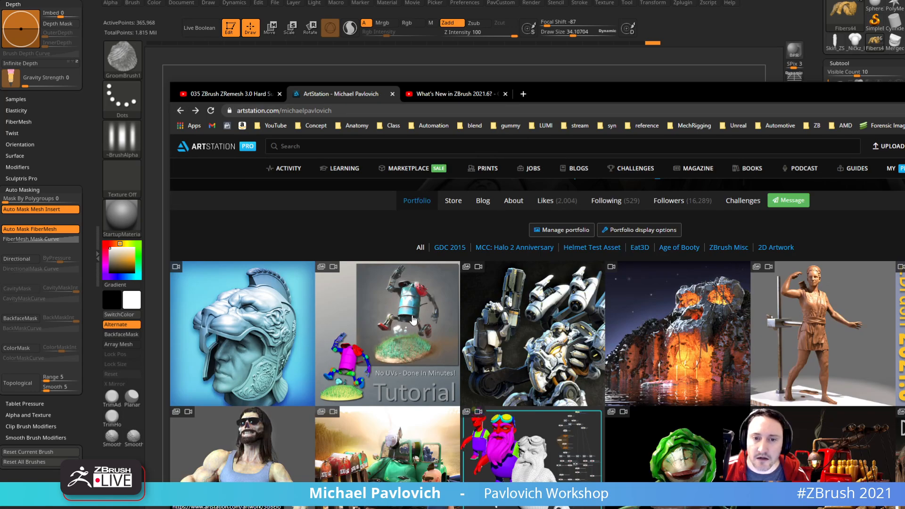
{"action": "scroll", "coordinate": [495, 327], "scroll_direction": "down", "scroll_amount": 5}
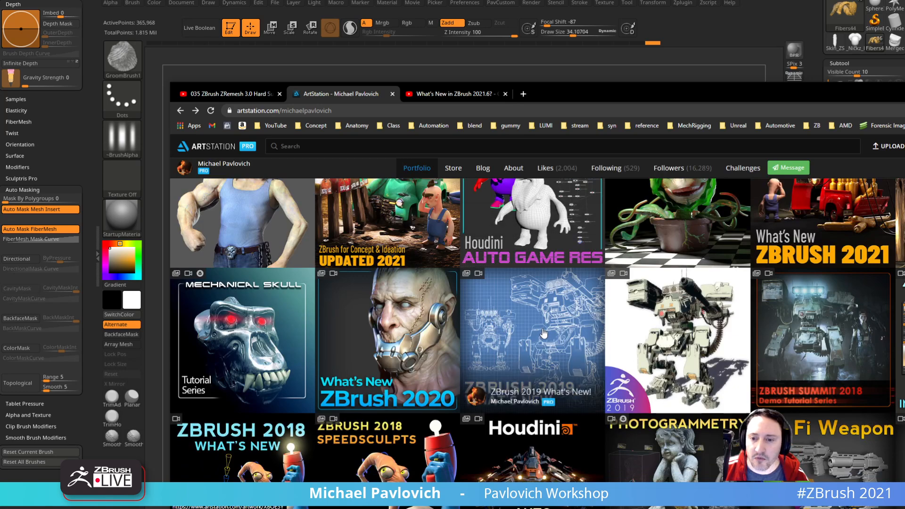
{"action": "left_click", "coordinate": [670, 339]}
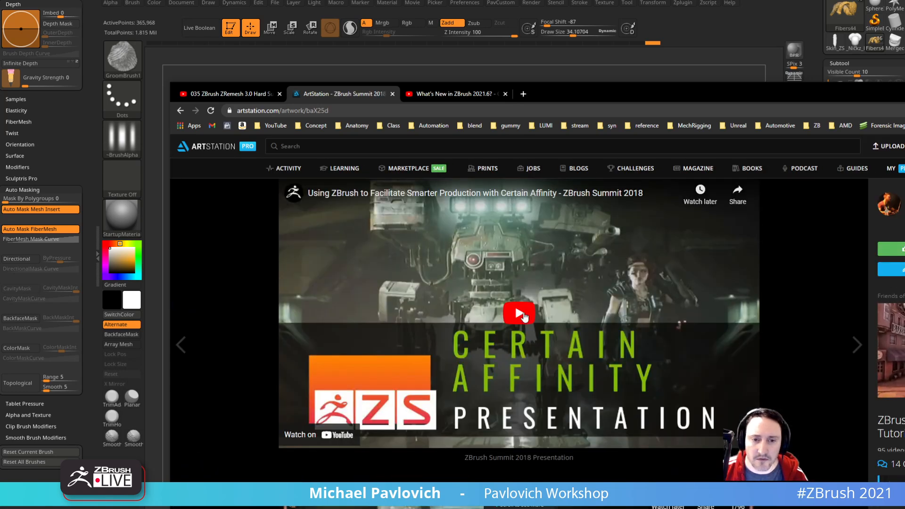
{"action": "left_click", "coordinate": [519, 314]}
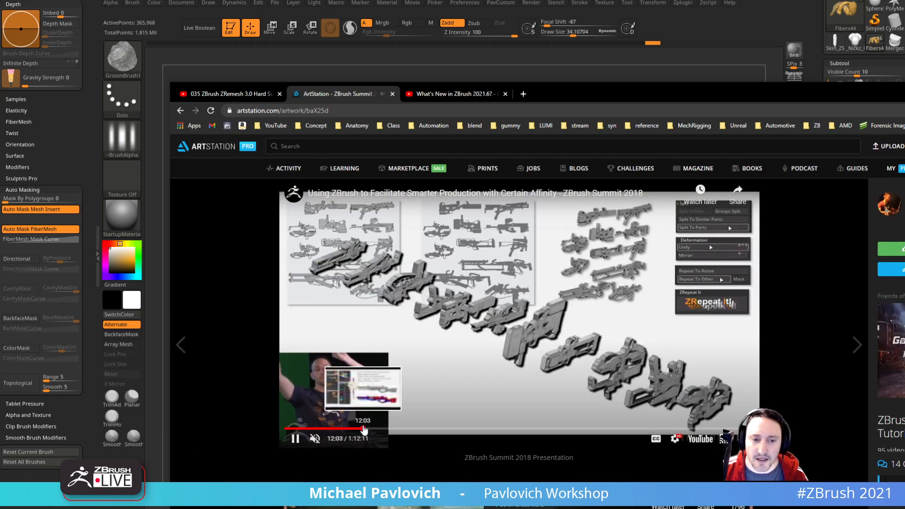
Step: Skim the presentation video, pause it at the slide on separate working files and symmetry, and select the page address
{"action": "left_click", "coordinate": [364, 429]}
{"action": "left_click", "coordinate": [389, 429]}
{"action": "left_click", "coordinate": [397, 428]}
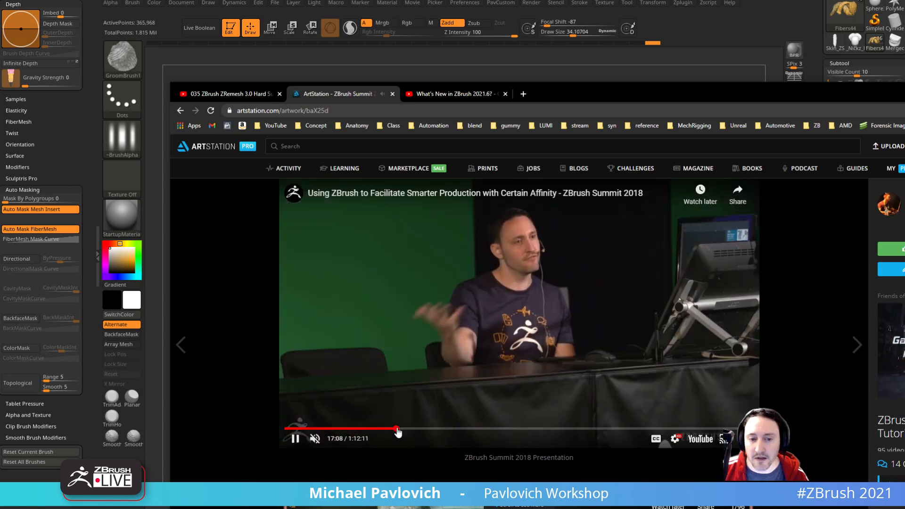
{"action": "left_click", "coordinate": [406, 429]}
{"action": "left_click", "coordinate": [416, 429]}
{"action": "left_click", "coordinate": [369, 429]}
{"action": "left_click", "coordinate": [360, 429]}
{"action": "left_click_drag", "start_coordinate": [361, 430], "coordinate": [352, 430]}
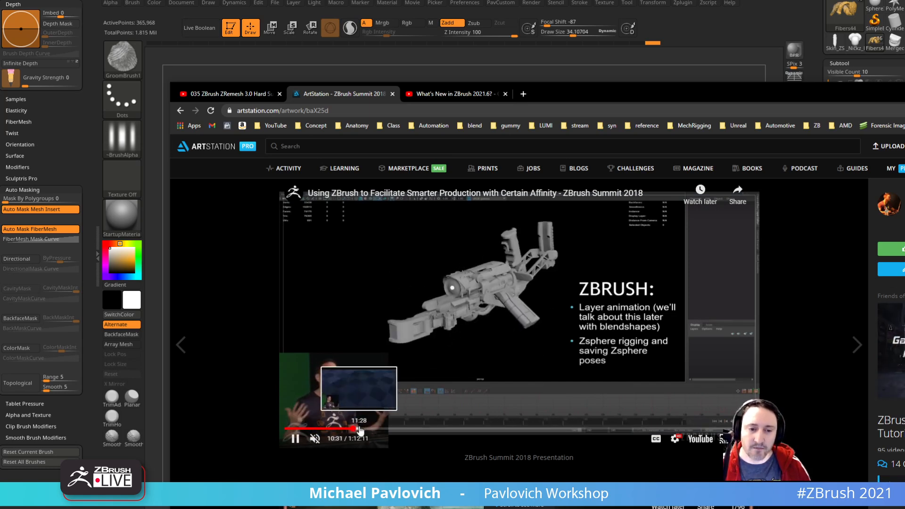
{"action": "left_click_drag", "start_coordinate": [359, 432], "coordinate": [445, 431]}
{"action": "left_click", "coordinate": [295, 439]}
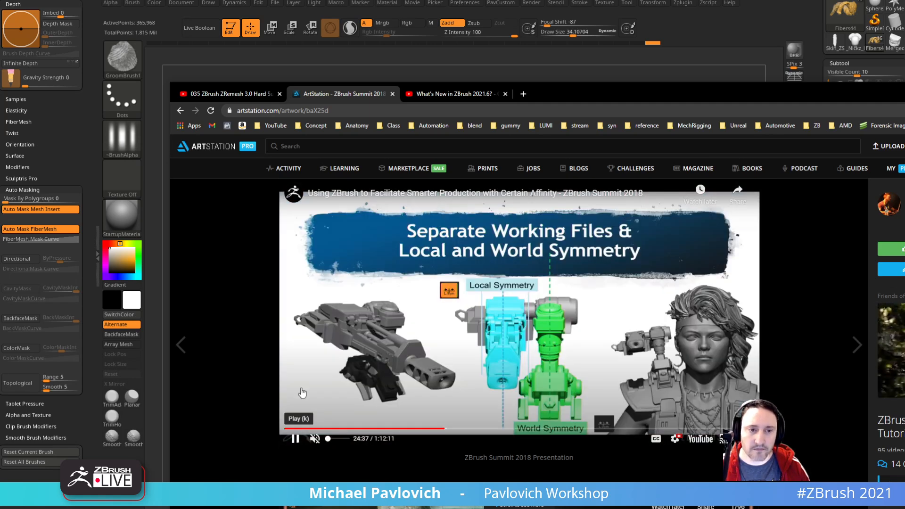
{"action": "left_click", "coordinate": [369, 110]}
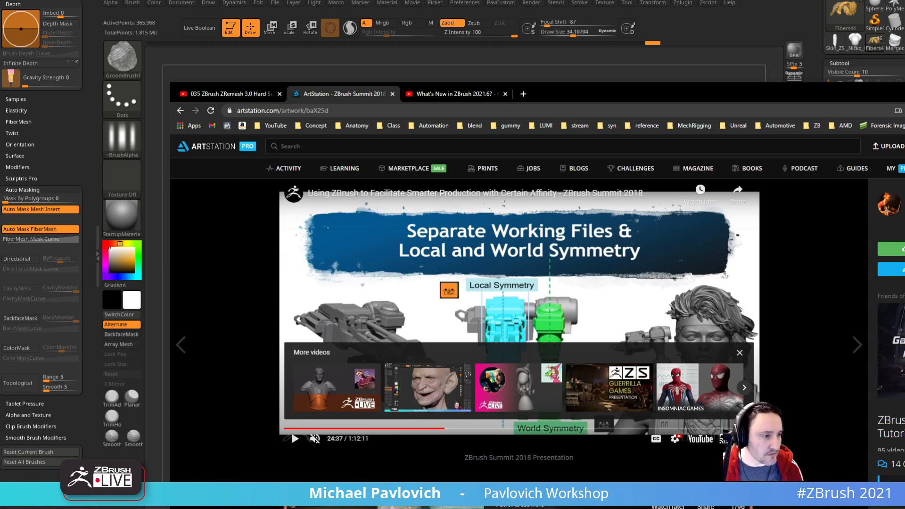
Step: Switch back to ZBrush, turn on perspective for a three-quarter view of the head, and apply the SkinShade4 material
{"action": "left_click", "coordinate": [517, 5]}
{"action": "left_click_drag", "start_coordinate": [521, 163], "coordinate": [580, 188]}
{"action": "key", "text": "p"}
{"action": "left_click_drag", "start_coordinate": [725, 115], "coordinate": [208, 170]}
{"action": "left_click", "coordinate": [134, 217]}
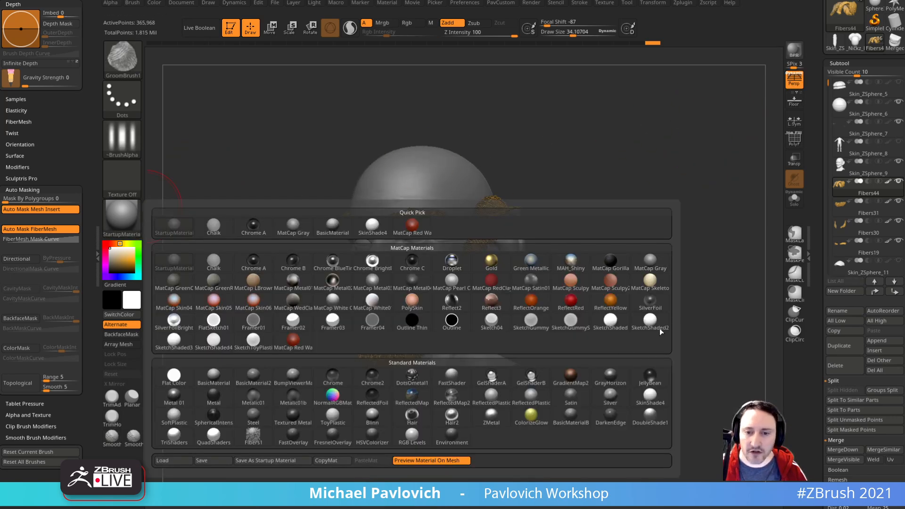
{"action": "left_click", "coordinate": [651, 396]}
Step: Enable render shadows and set the BPR shadow angle to about 5.29, GStrength to 0.52 and FStrength to 0.73
{"action": "left_click", "coordinate": [532, 3]}
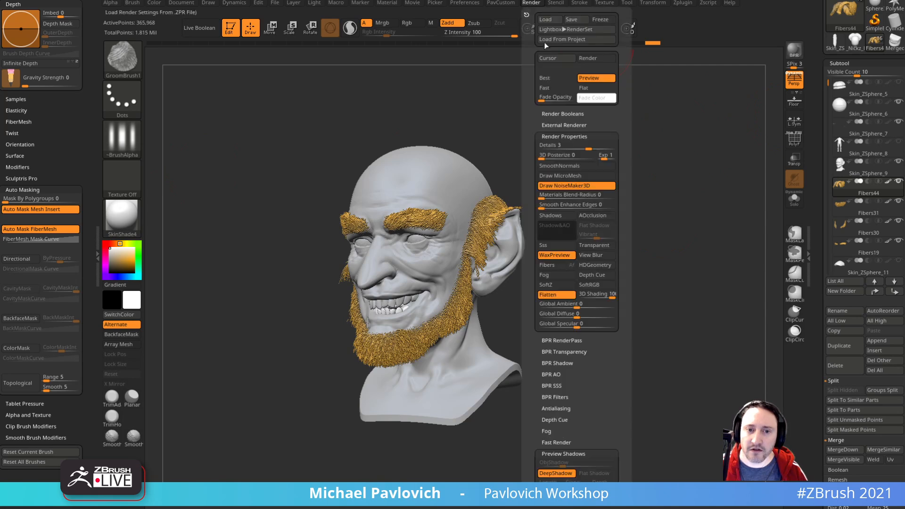
{"action": "left_click", "coordinate": [562, 362]}
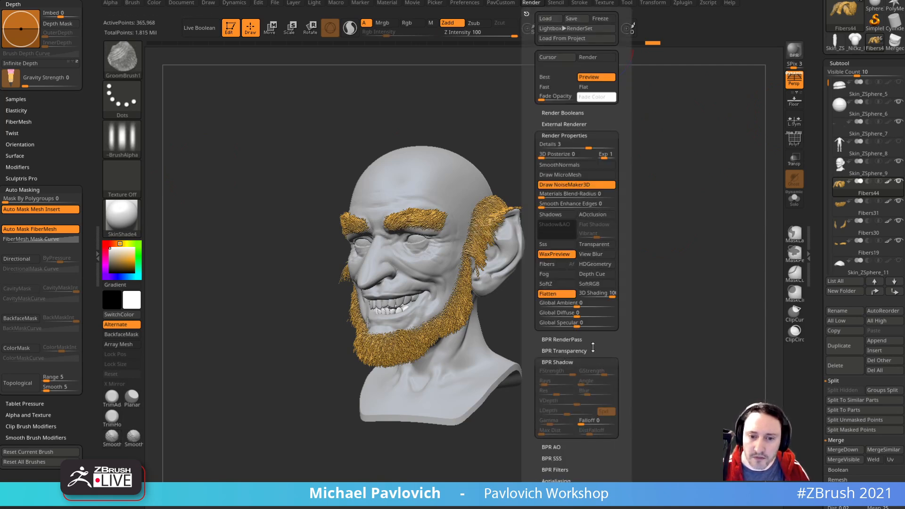
{"action": "left_click_drag", "start_coordinate": [591, 349], "coordinate": [593, 320]}
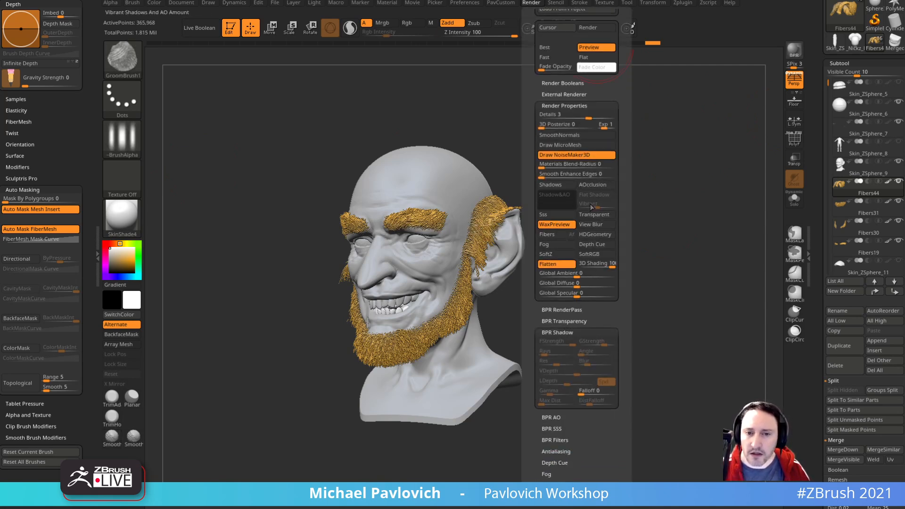
{"action": "left_click", "coordinate": [551, 185]}
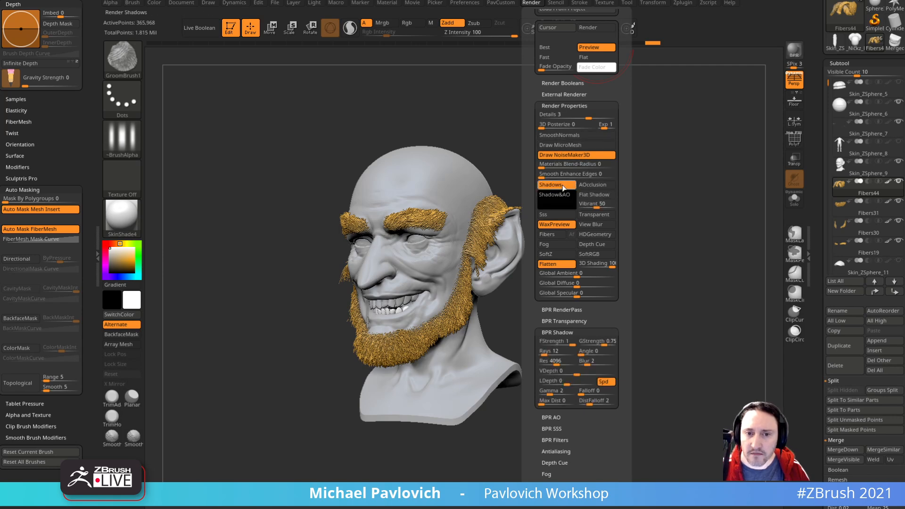
{"action": "mouse_move", "coordinate": [581, 351]}
{"action": "left_mouse_down"}
{"action": "mouse_move", "coordinate": [597, 344]}
{"action": "mouse_move", "coordinate": [565, 345]}
{"action": "left_mouse_up"}
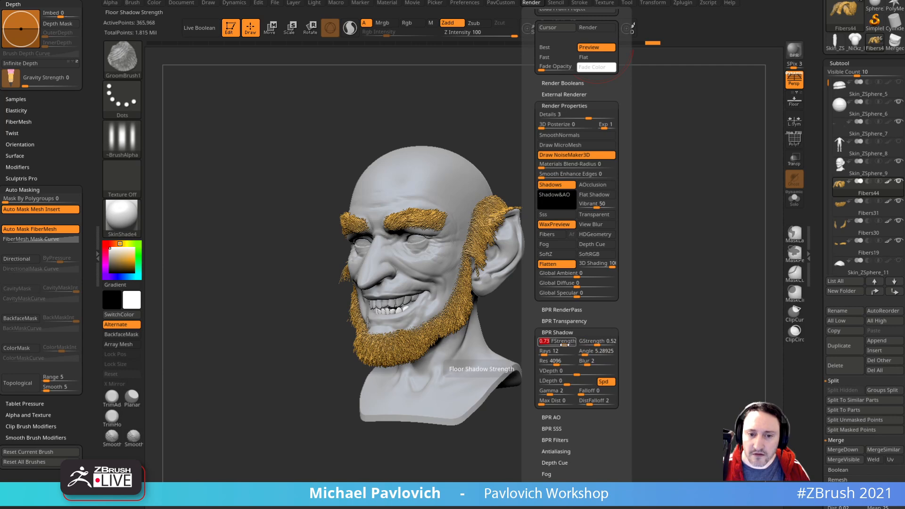
Step: Reduce the draw size to about 20.4 and run BPR renders of the bearded head in a three-quarter view
{"action": "mouse_move", "coordinate": [745, 289]}
{"action": "left_mouse_down"}
{"action": "mouse_move", "coordinate": [740, 307]}
{"action": "mouse_move", "coordinate": [658, 311]}
{"action": "left_mouse_up"}
{"action": "key", "text": "bracketleft"}
{"action": "left_click", "coordinate": [795, 50]}
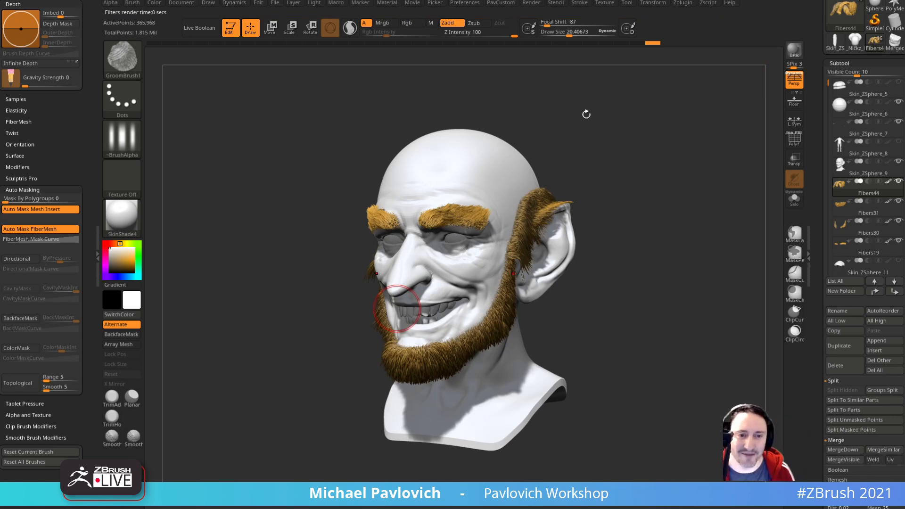
{"action": "left_click", "coordinate": [599, 83]}
{"action": "left_click", "coordinate": [795, 49]}
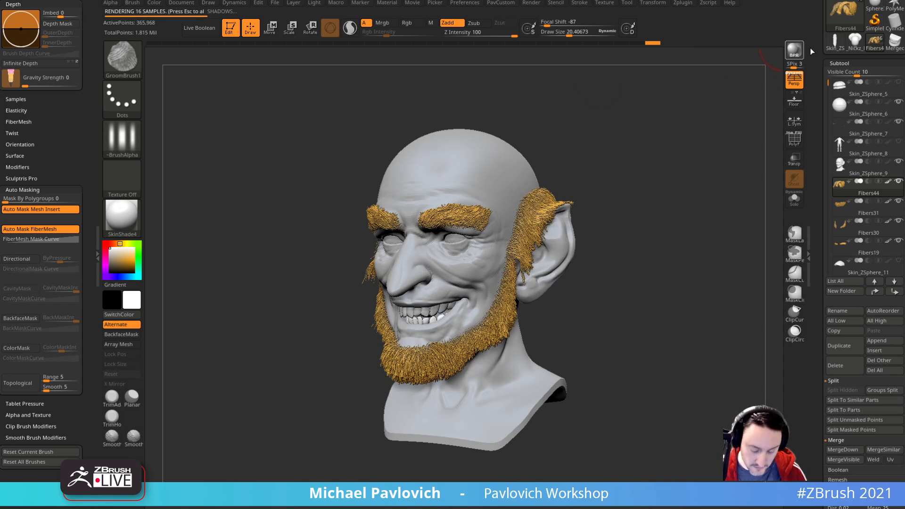